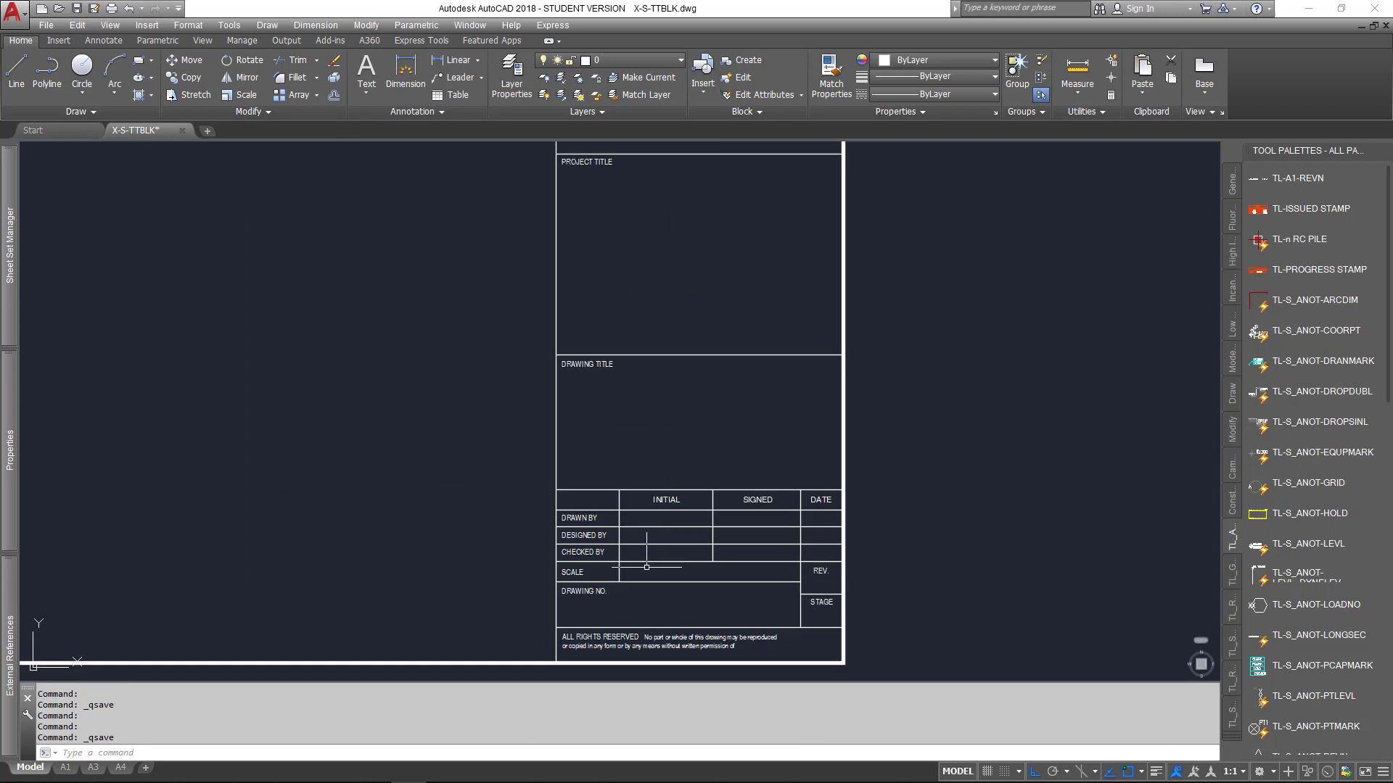
Step: Examine the title block's sections, from the owner's signature and project title down to the initials table, scale, drawing number and revision cells
{"action": "scroll", "coordinate": [622, 362], "scroll_direction": "down", "scroll_amount": 4}
{"action": "scroll", "coordinate": [579, 243], "scroll_direction": "up", "scroll_amount": 6}
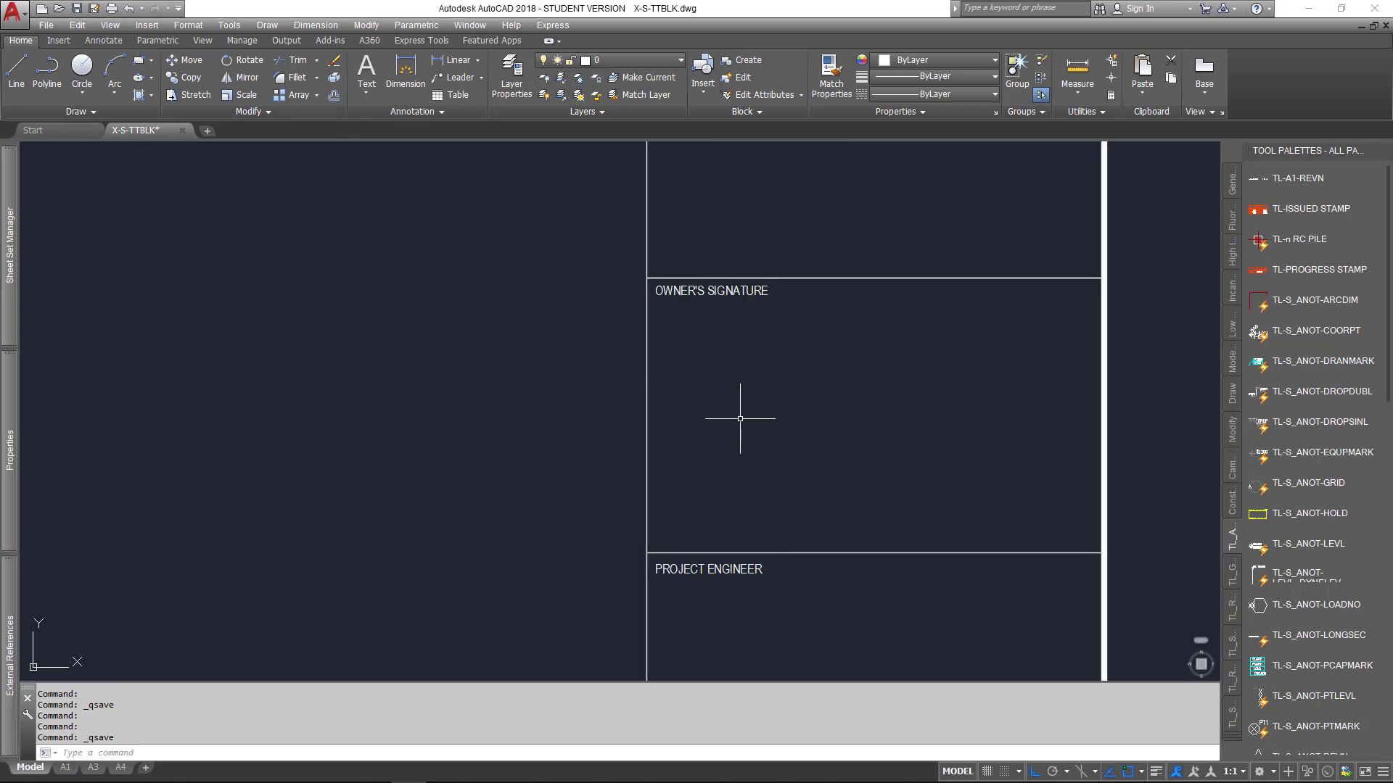
{"action": "scroll", "coordinate": [621, 396], "scroll_direction": "down", "scroll_amount": 5}
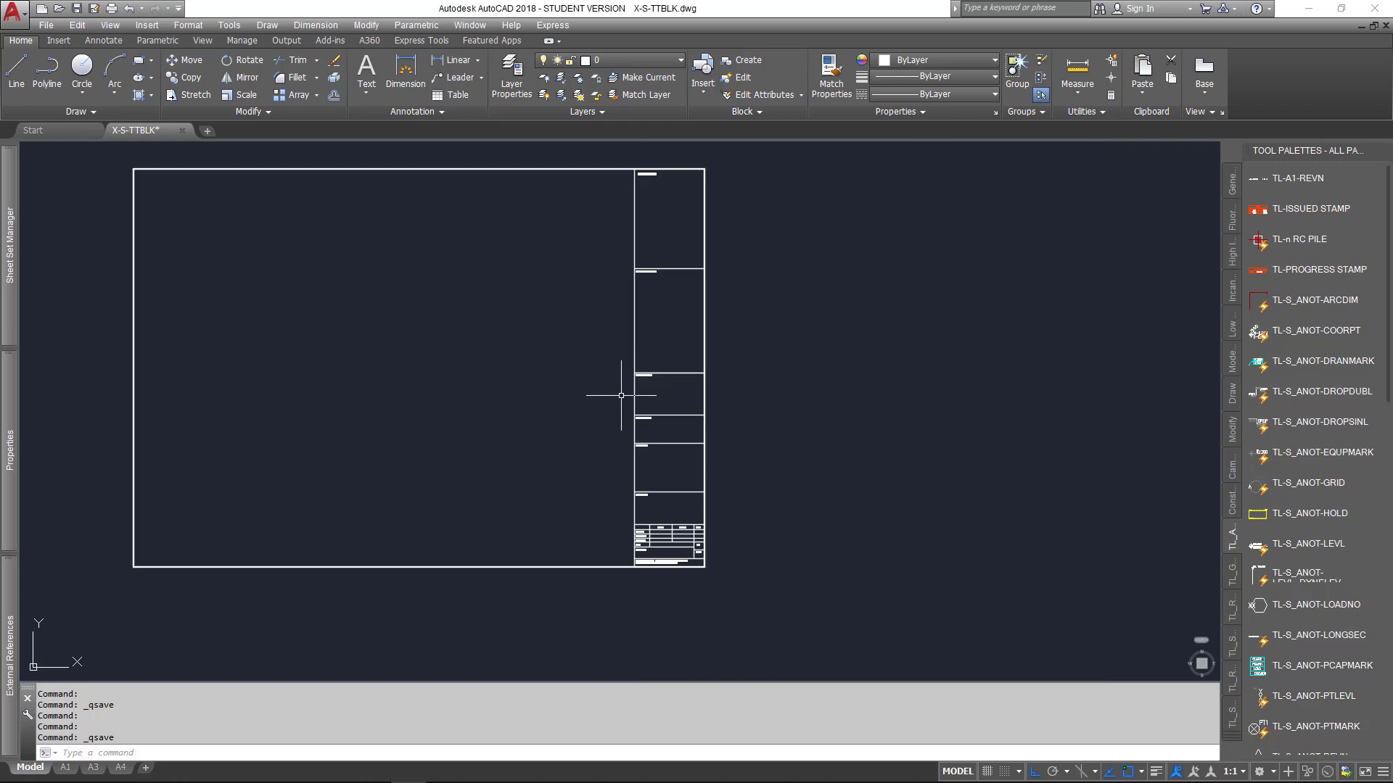
{"action": "scroll", "coordinate": [624, 407], "scroll_direction": "up", "scroll_amount": 6}
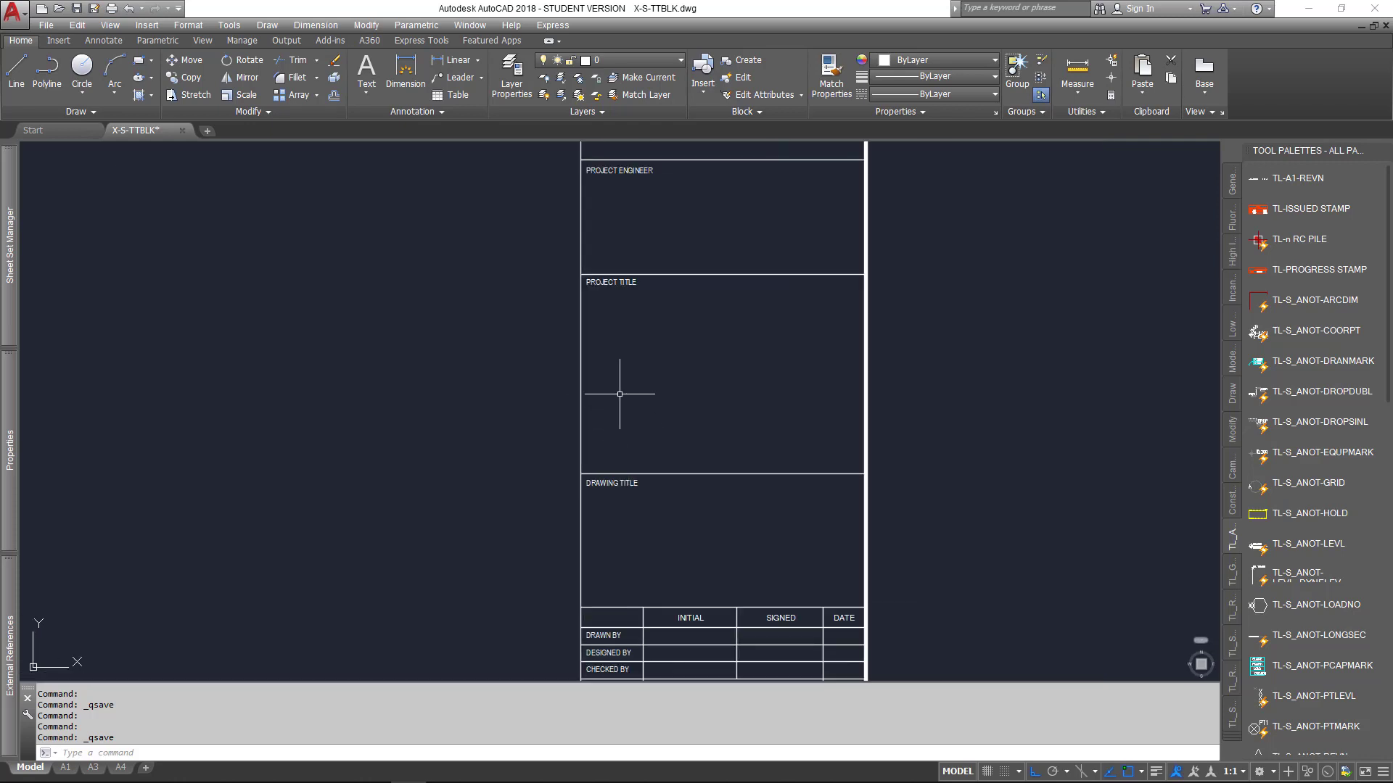
{"action": "scroll", "coordinate": [658, 428], "scroll_direction": "down", "scroll_amount": 4}
{"action": "scroll", "coordinate": [653, 457], "scroll_direction": "up", "scroll_amount": 4}
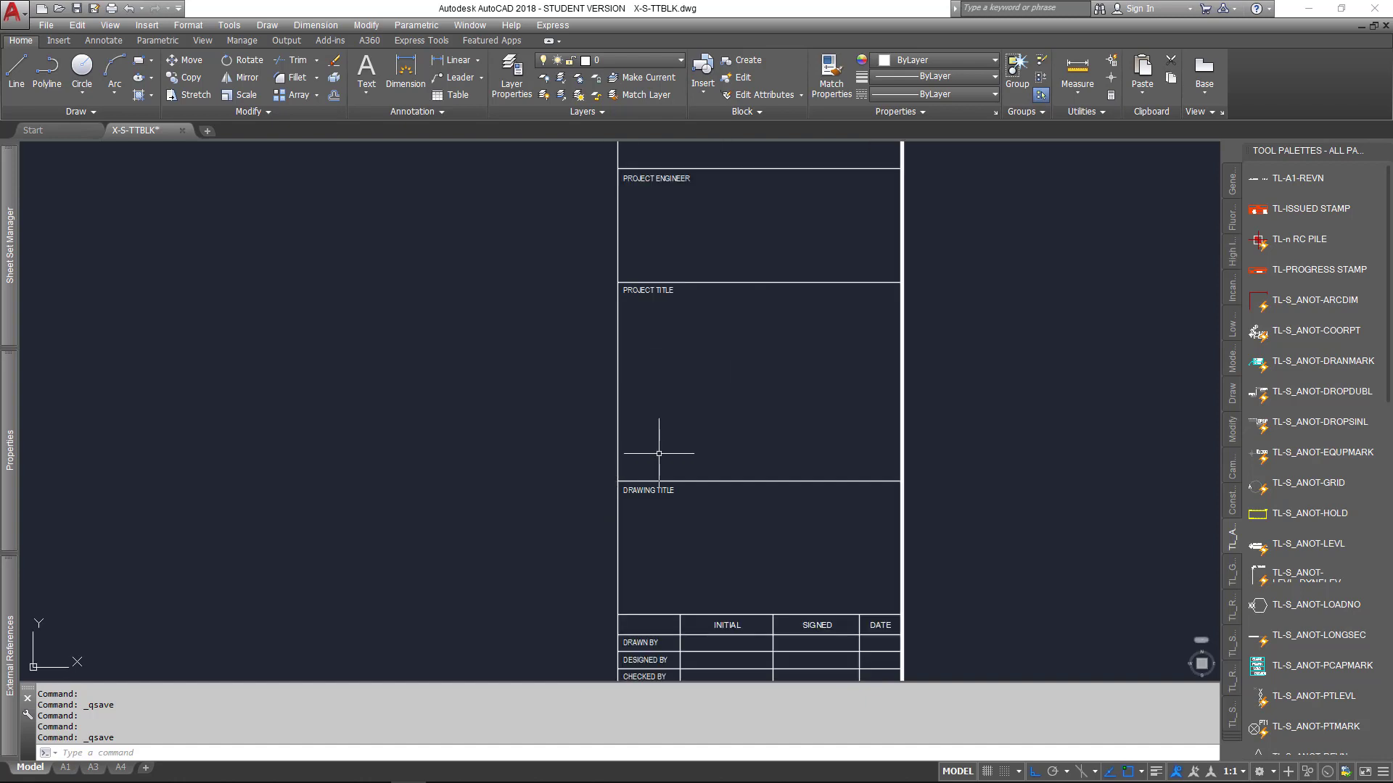
{"action": "middle_click_drag", "start_coordinate": [658, 454], "coordinate": [648, 417]}
{"action": "middle_click_drag", "start_coordinate": [660, 557], "coordinate": [679, 473]}
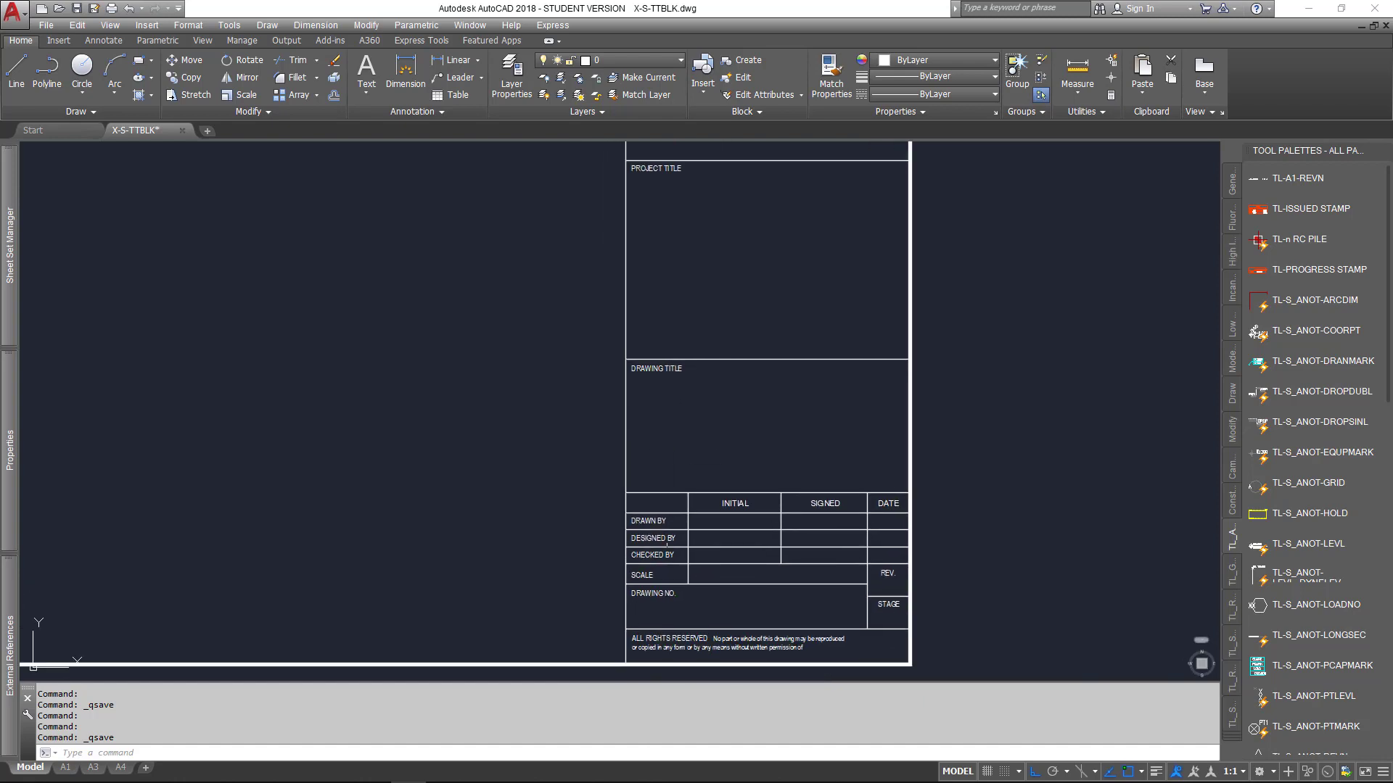
{"action": "scroll", "coordinate": [707, 547], "scroll_direction": "up", "scroll_amount": 4}
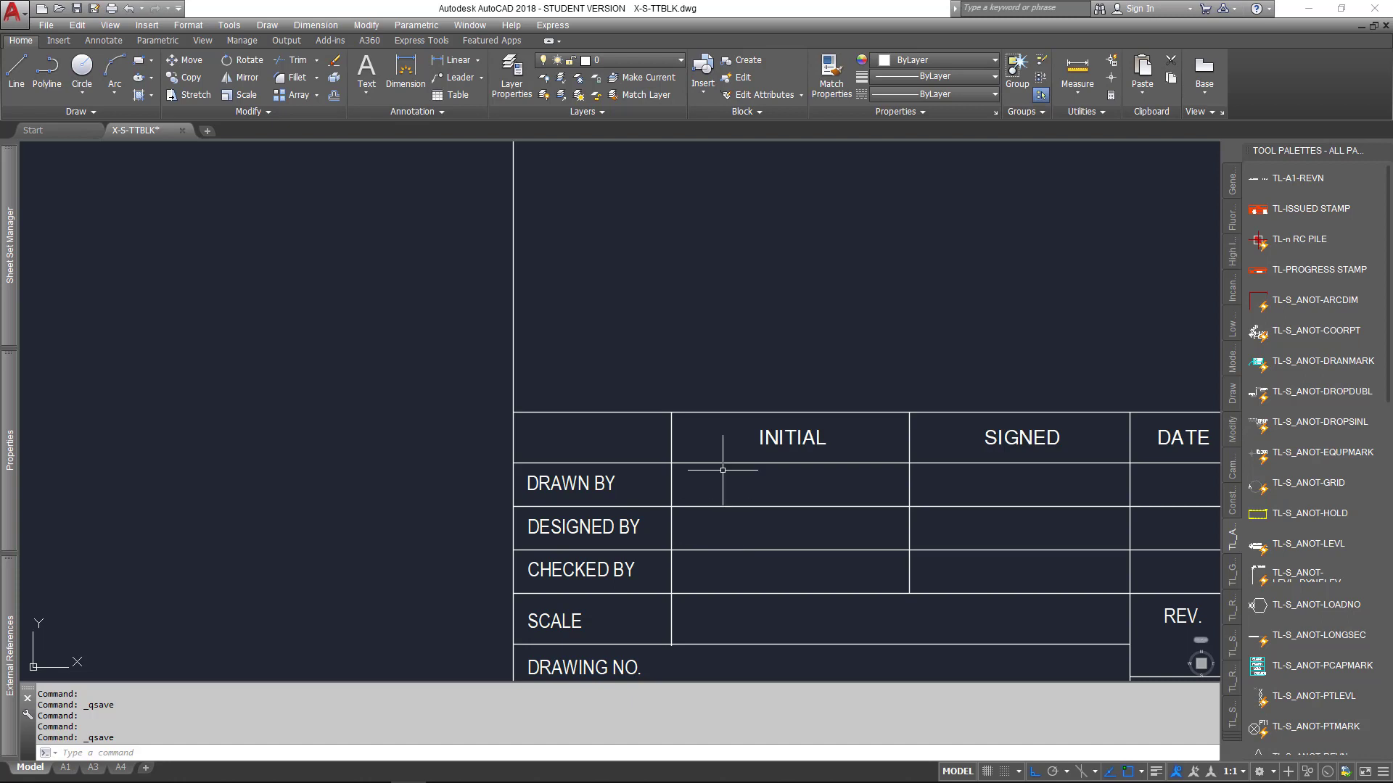
{"action": "scroll", "coordinate": [721, 460], "scroll_direction": "down", "scroll_amount": 5}
{"action": "scroll", "coordinate": [645, 515], "scroll_direction": "up", "scroll_amount": 6}
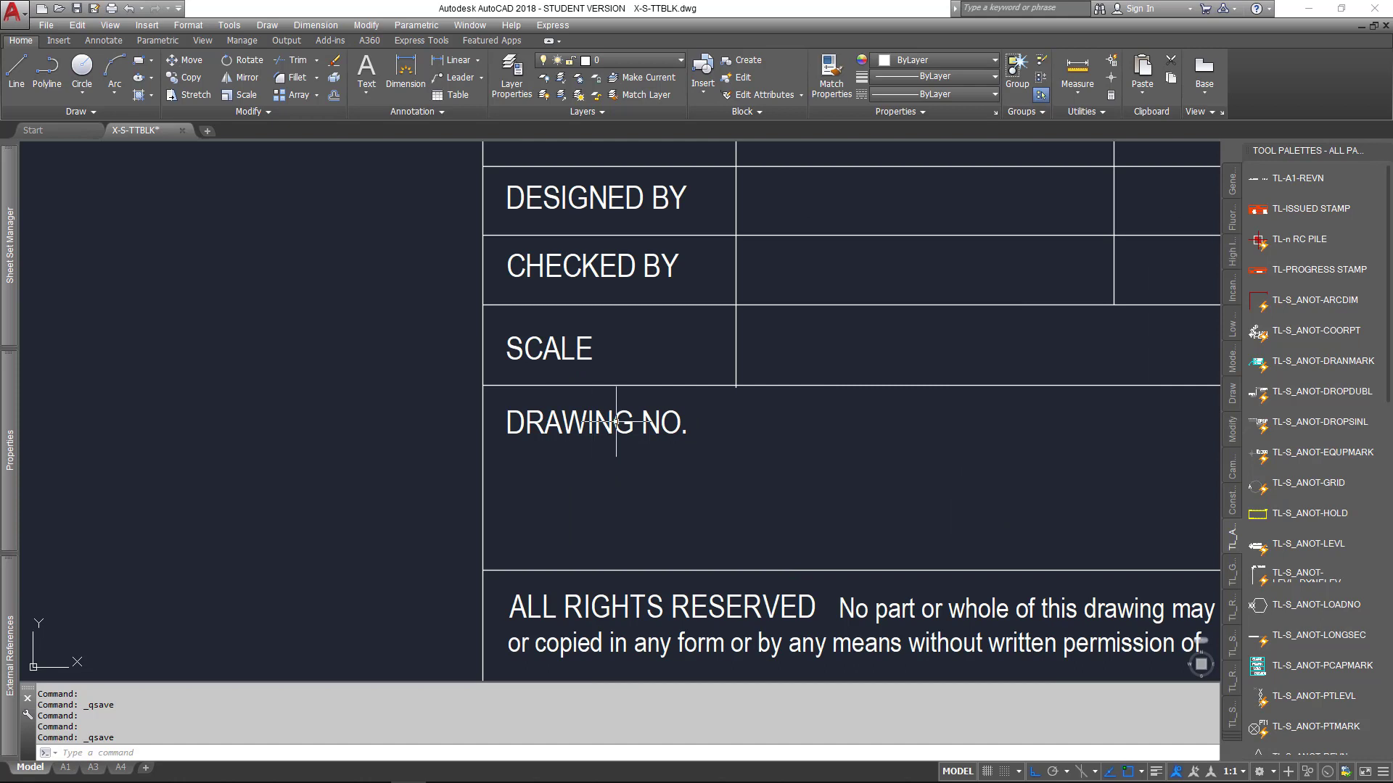
{"action": "middle_click_drag", "start_coordinate": [571, 394], "coordinate": [586, 424]}
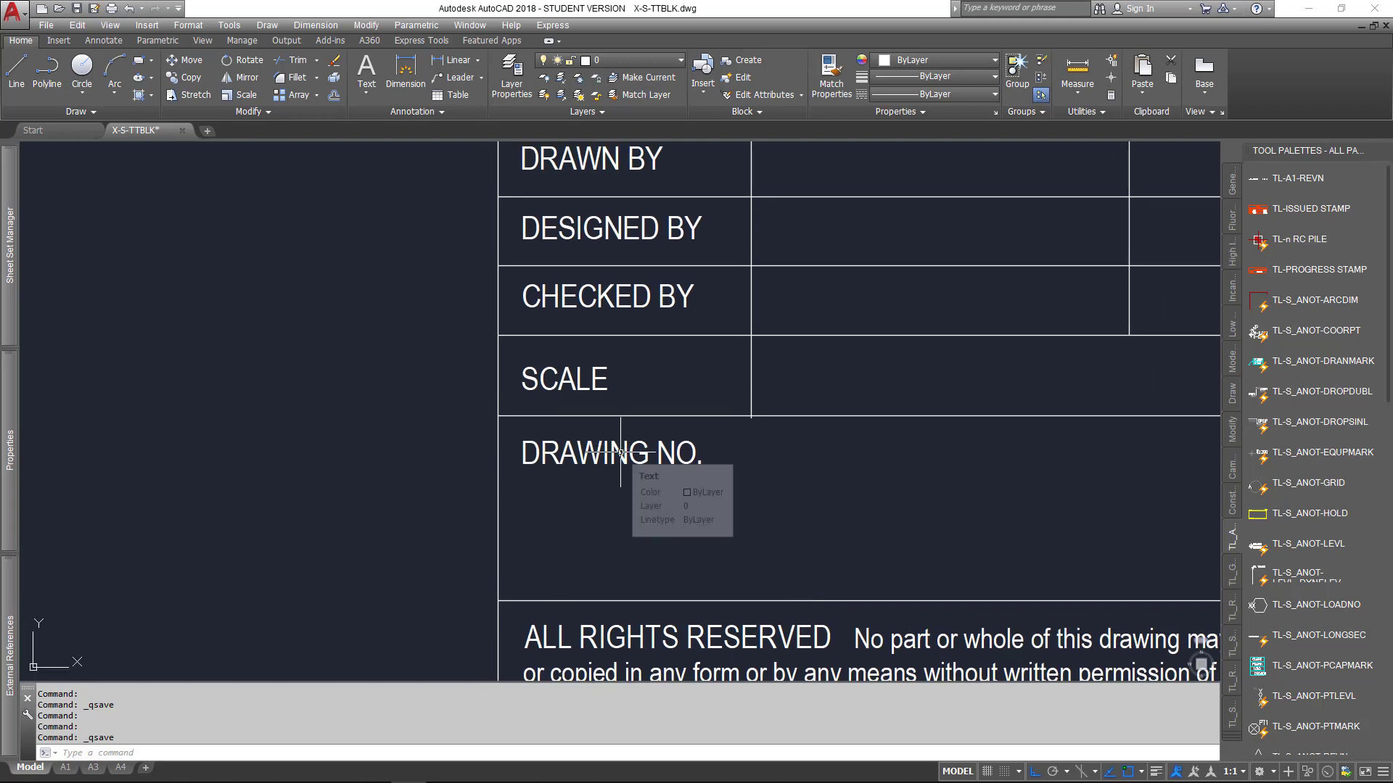
{"action": "scroll", "coordinate": [699, 380], "scroll_direction": "down", "scroll_amount": 4}
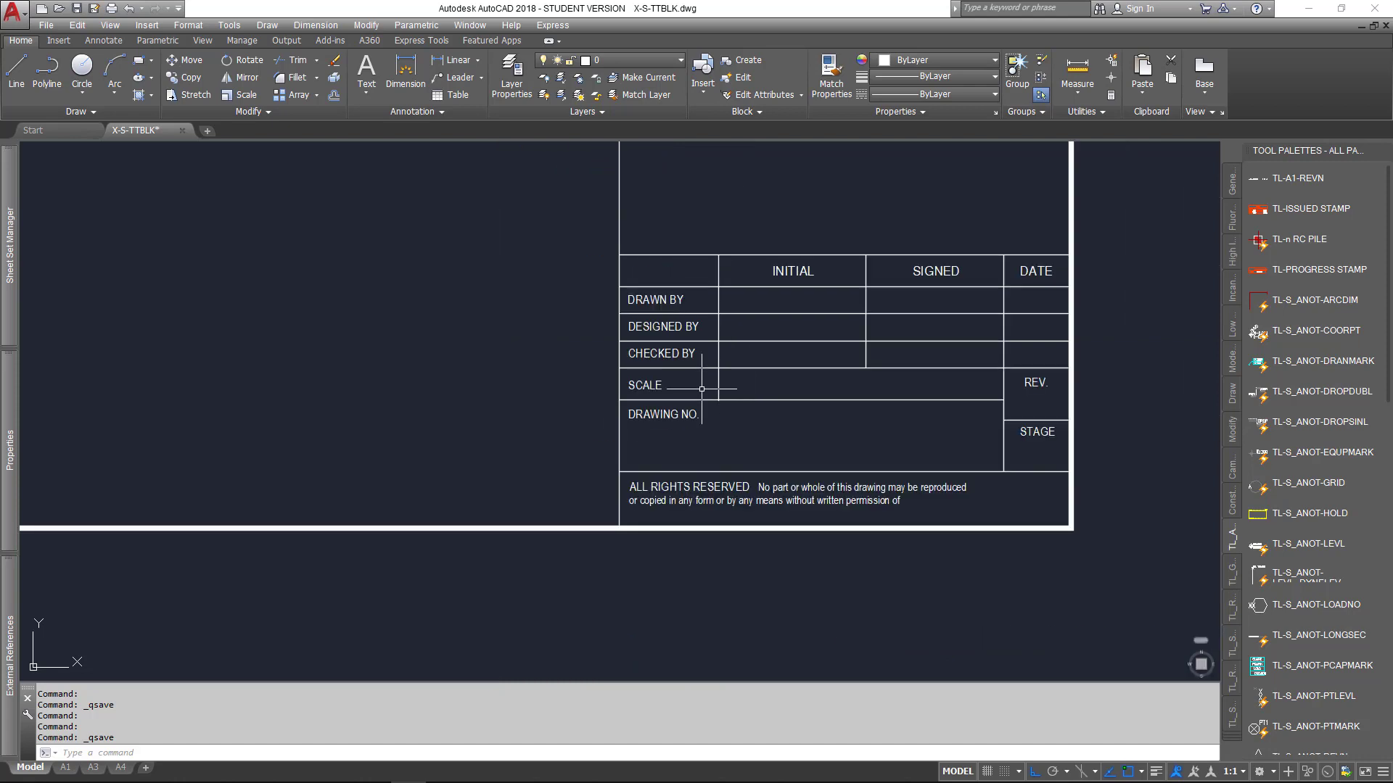
{"action": "middle_click_drag", "start_coordinate": [734, 370], "coordinate": [688, 570]}
{"action": "scroll", "coordinate": [724, 397], "scroll_direction": "down", "scroll_amount": 4}
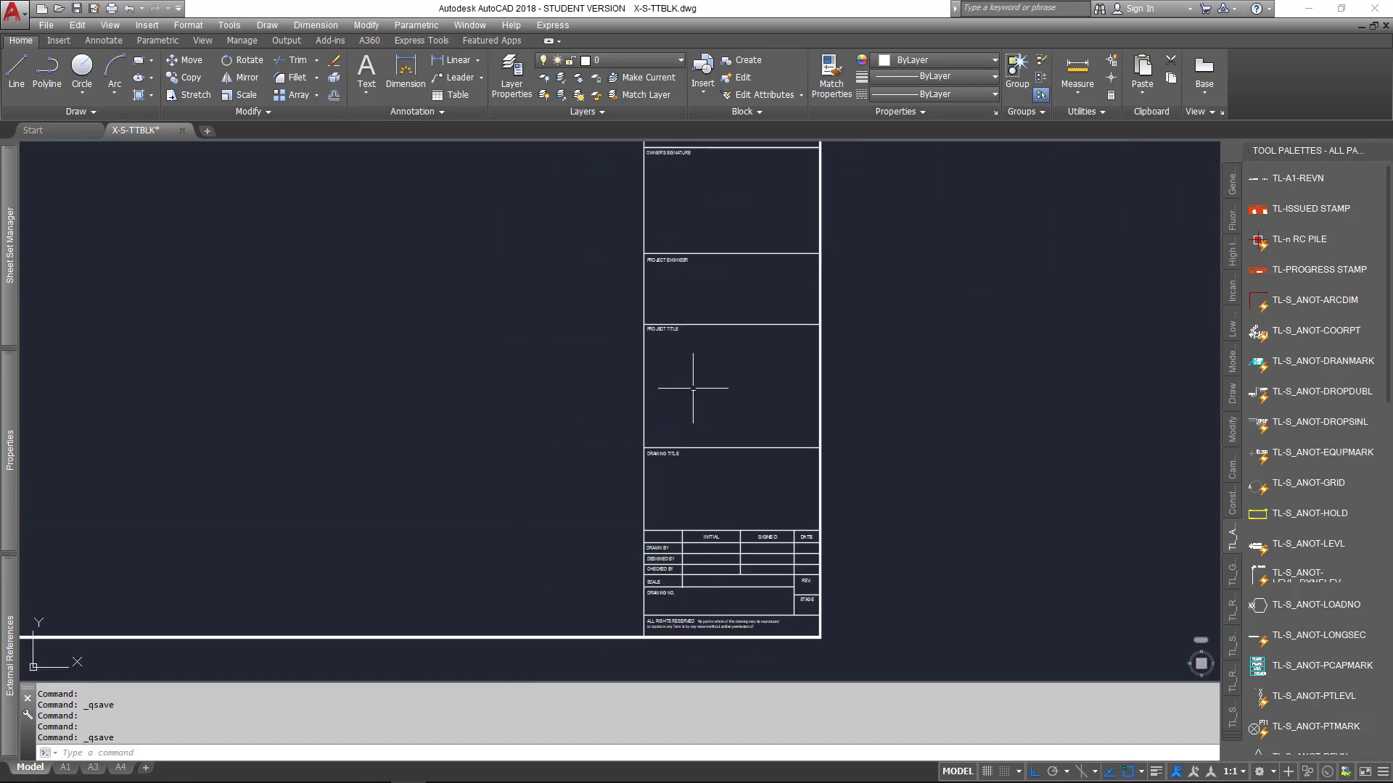
{"action": "scroll", "coordinate": [689, 513], "scroll_direction": "down", "scroll_amount": 5}
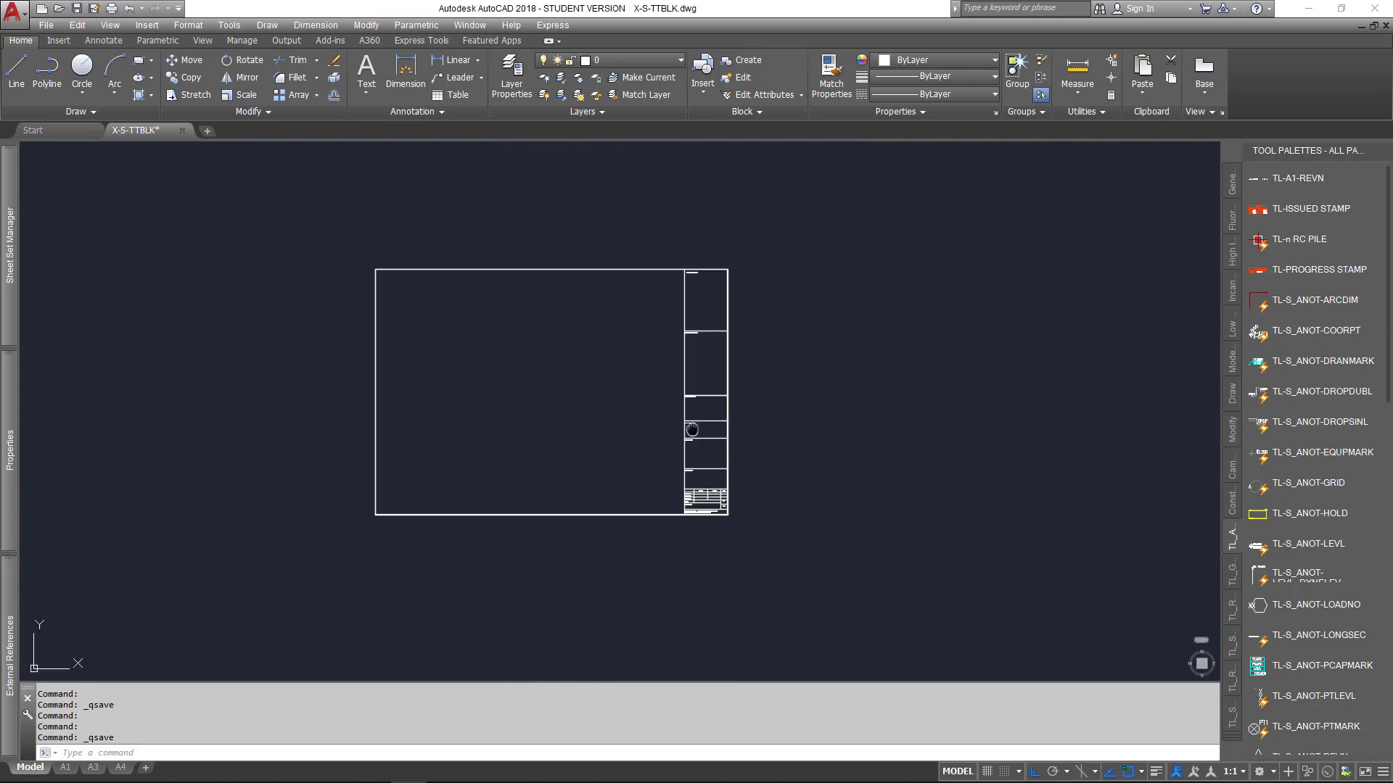
{"action": "middle_click_drag", "start_coordinate": [611, 382], "coordinate": [618, 395]}
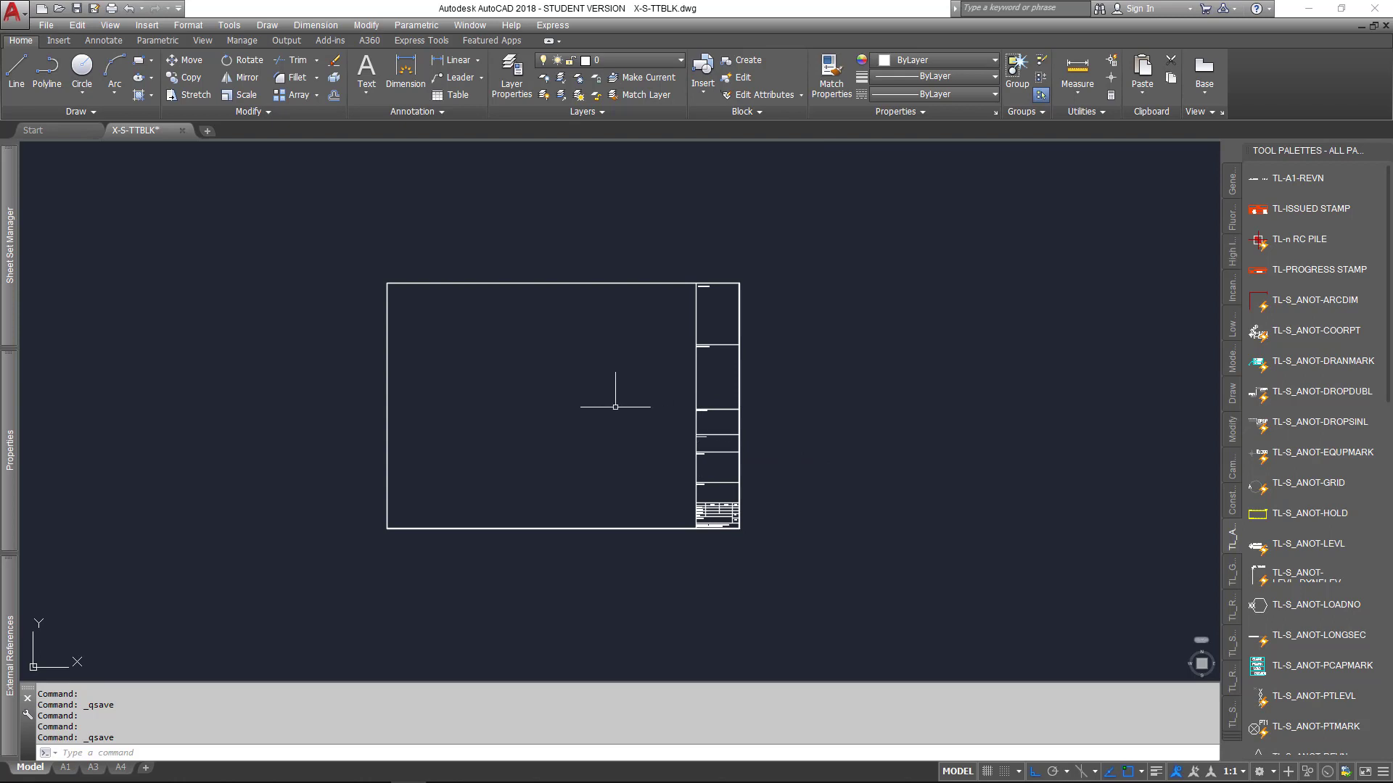
Step: Select the whole title block to check which layer its objects are on, and clear the selection
{"action": "left_click", "coordinate": [360, 257]}
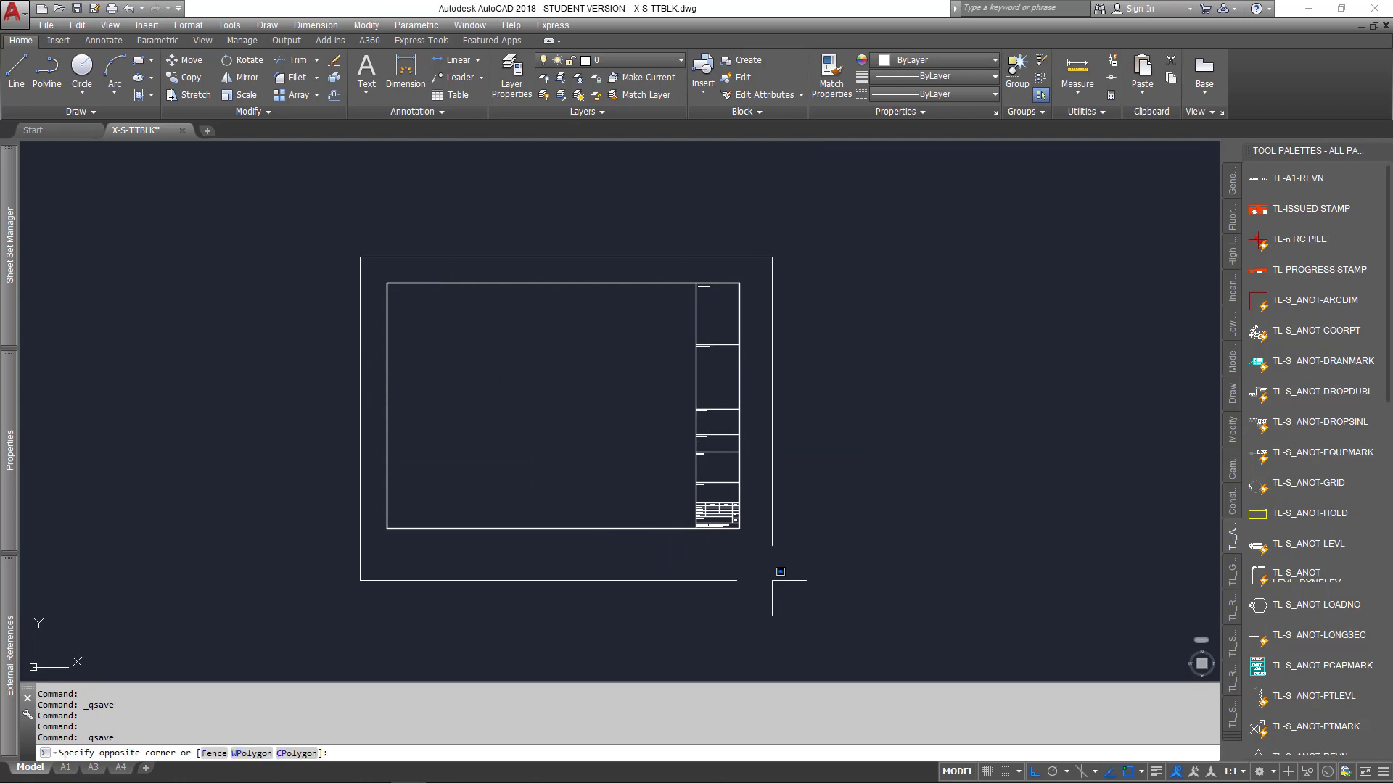
{"action": "left_click", "coordinate": [771, 581]}
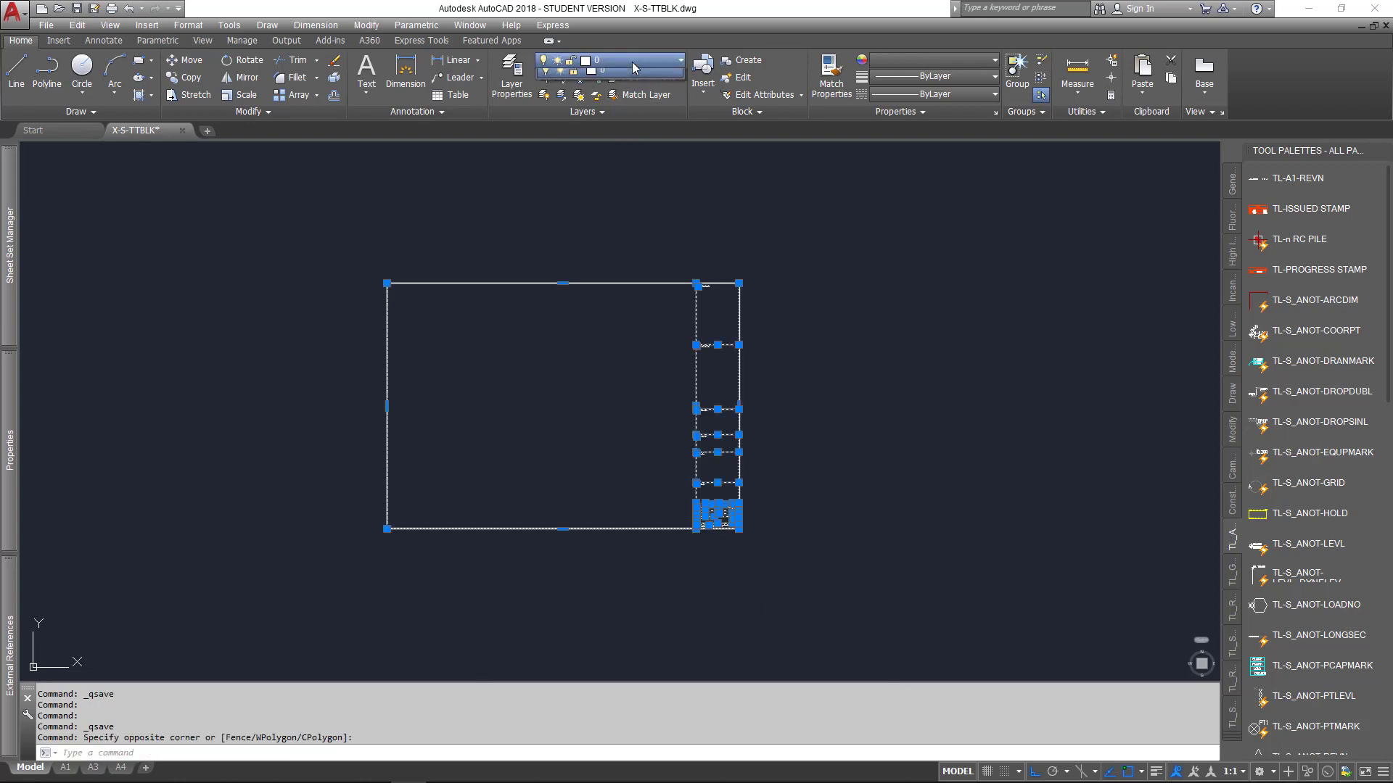
{"action": "left_click", "coordinate": [564, 218]}
{"action": "left_click", "coordinate": [647, 255]}
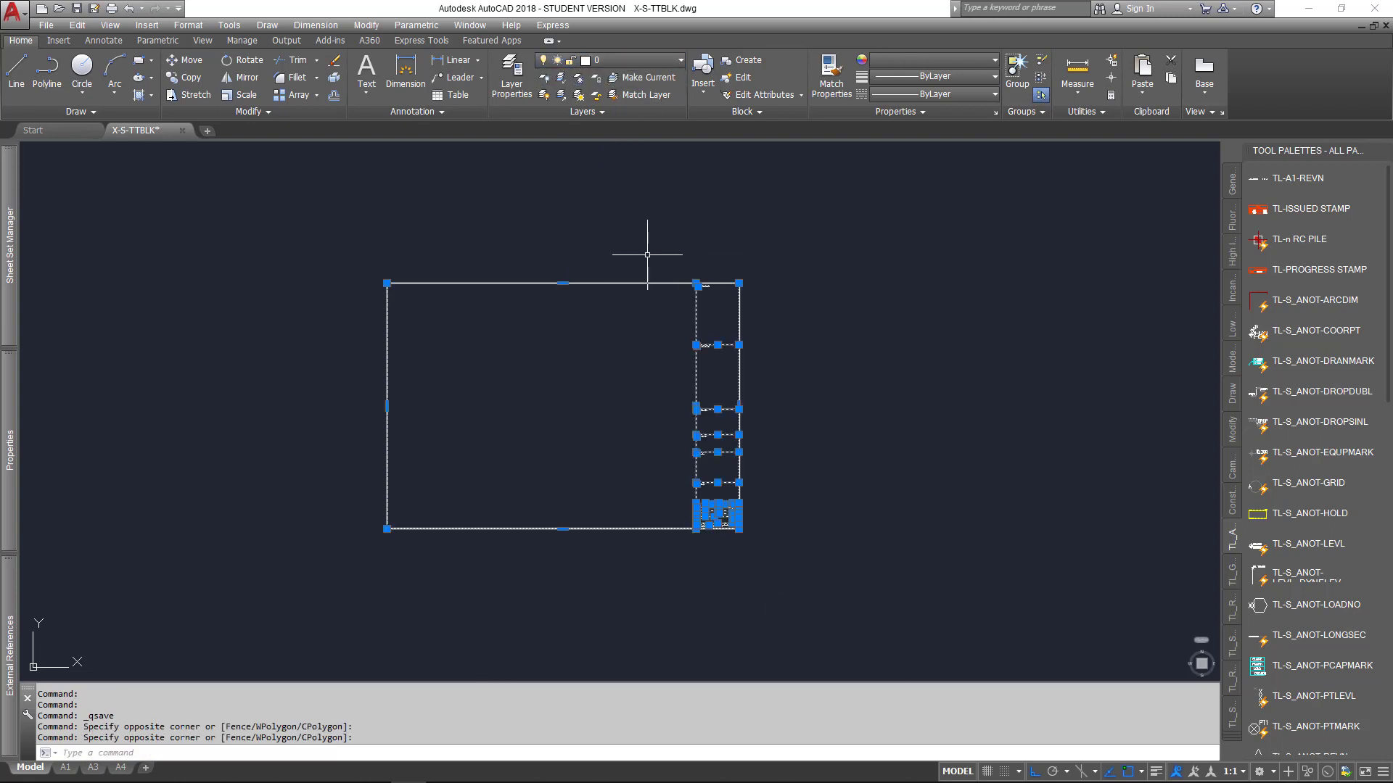
{"action": "key", "text": "Escape"}
{"action": "key", "text": "Escape"}
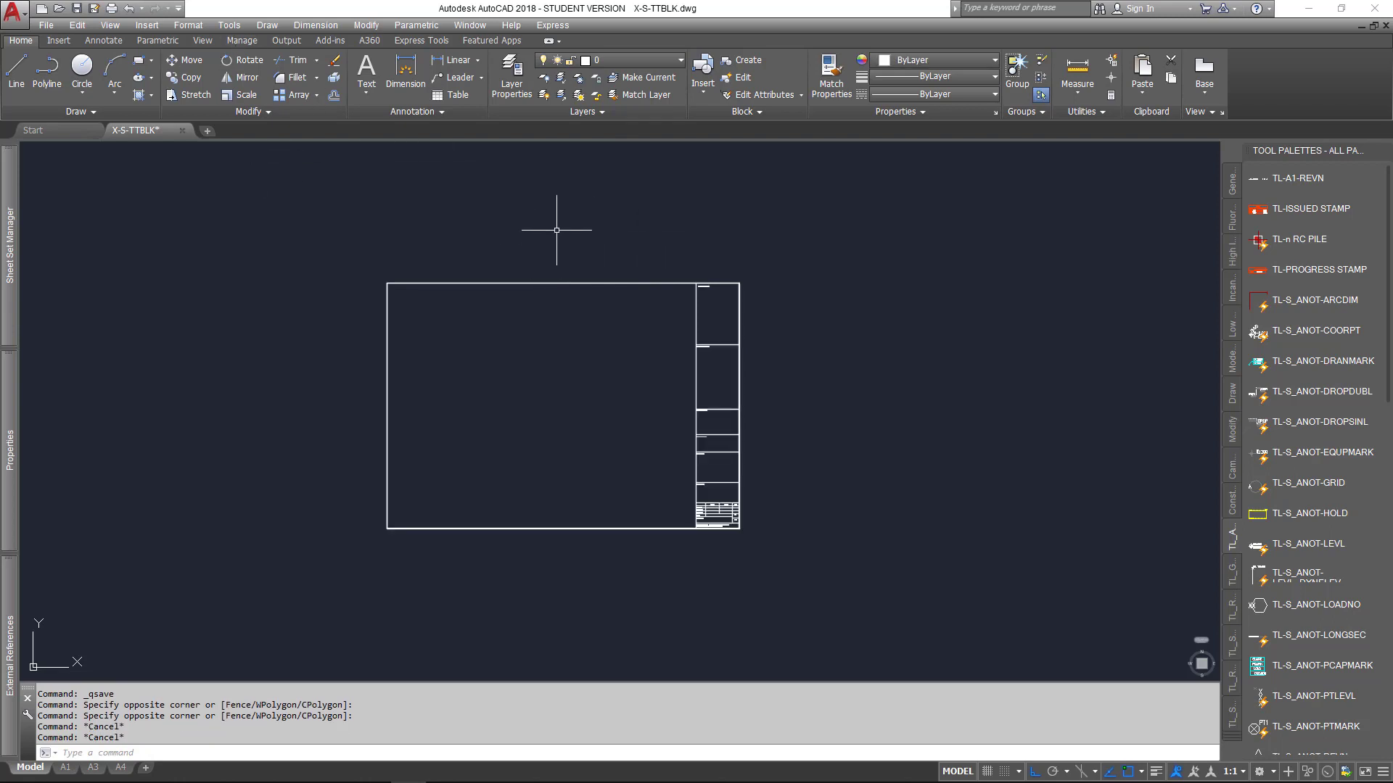
Step: Save the X-S-TTBLK drawing and switch to Revit
{"action": "mouse_move", "coordinate": [552, 446]}
{"action": "middle_mouse_down"}
{"action": "mouse_move", "coordinate": [557, 465]}
{"action": "mouse_move", "coordinate": [493, 471]}
{"action": "middle_mouse_up"}
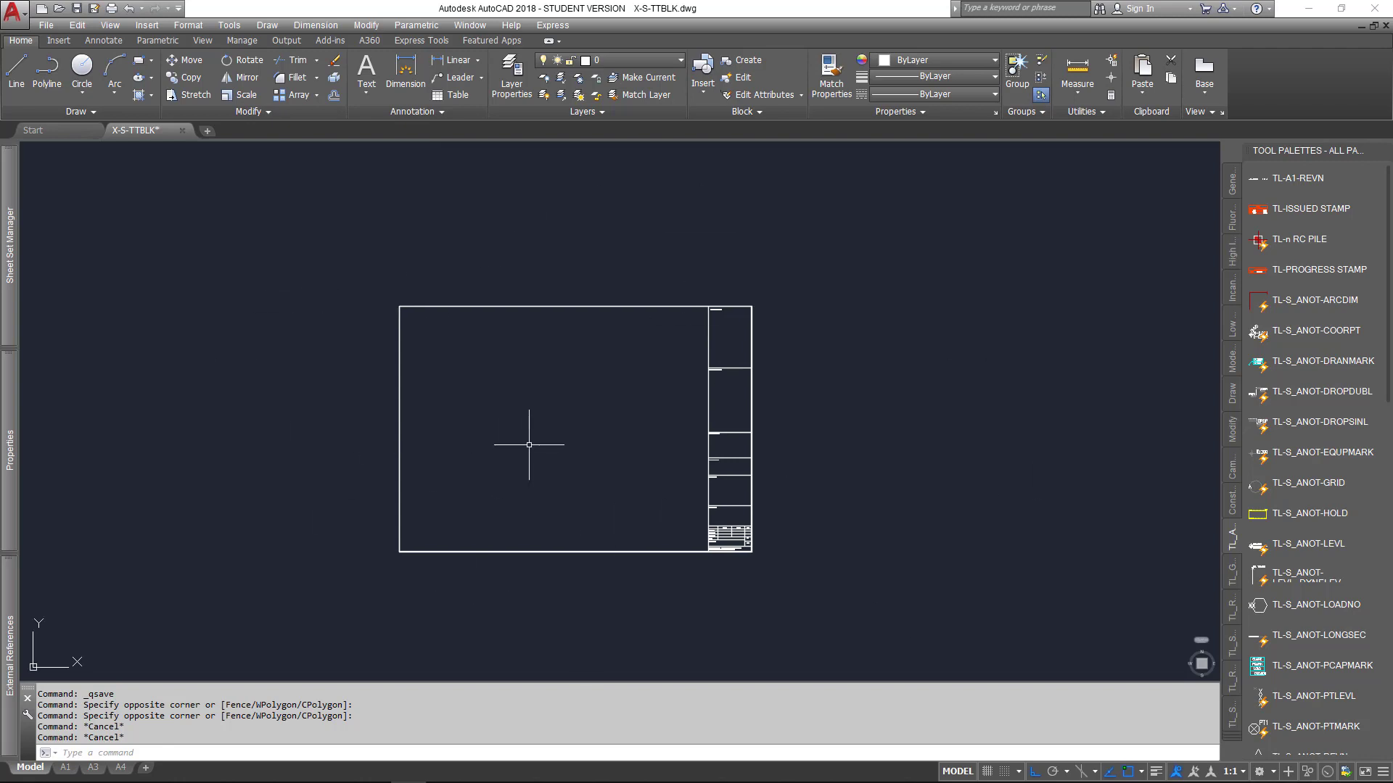
{"action": "key", "text": "ctrl+s"}
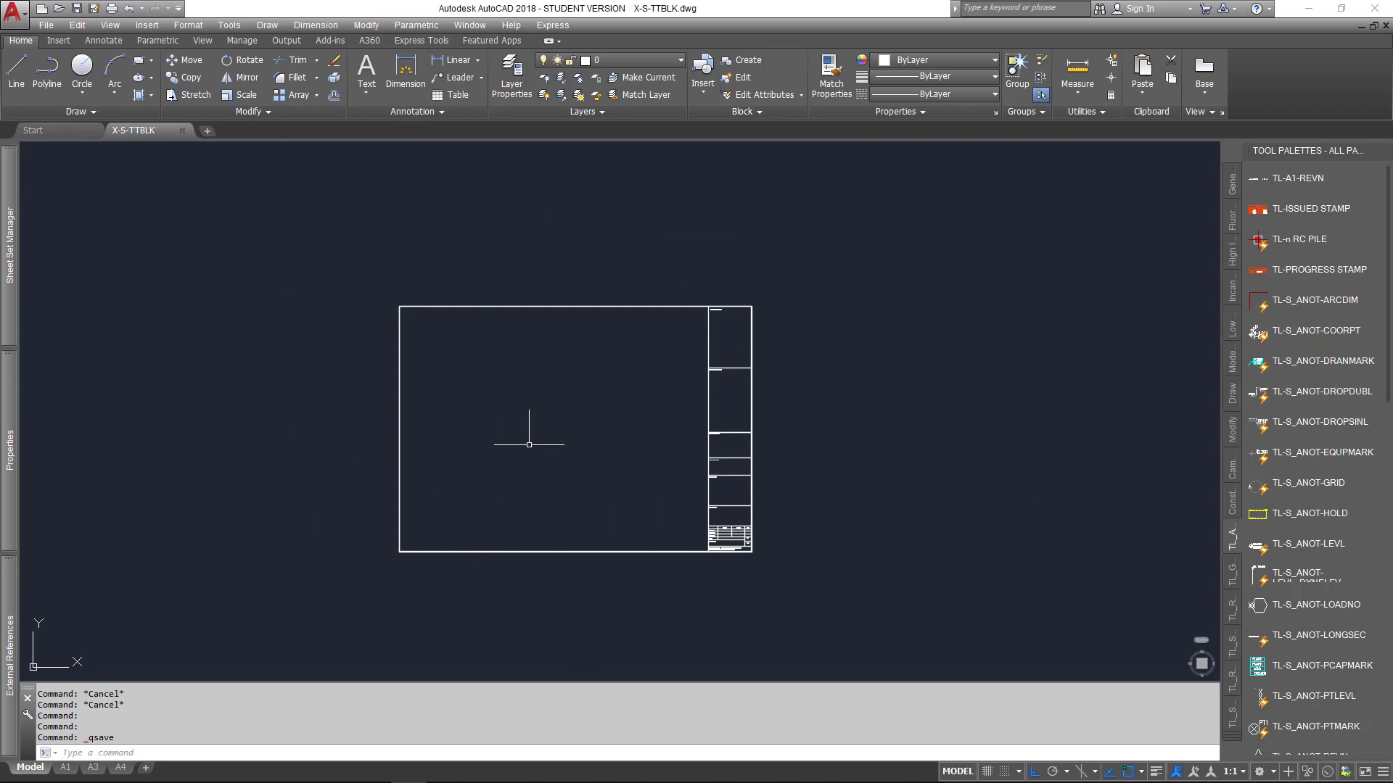
{"action": "left_click", "coordinate": [1306, 10]}
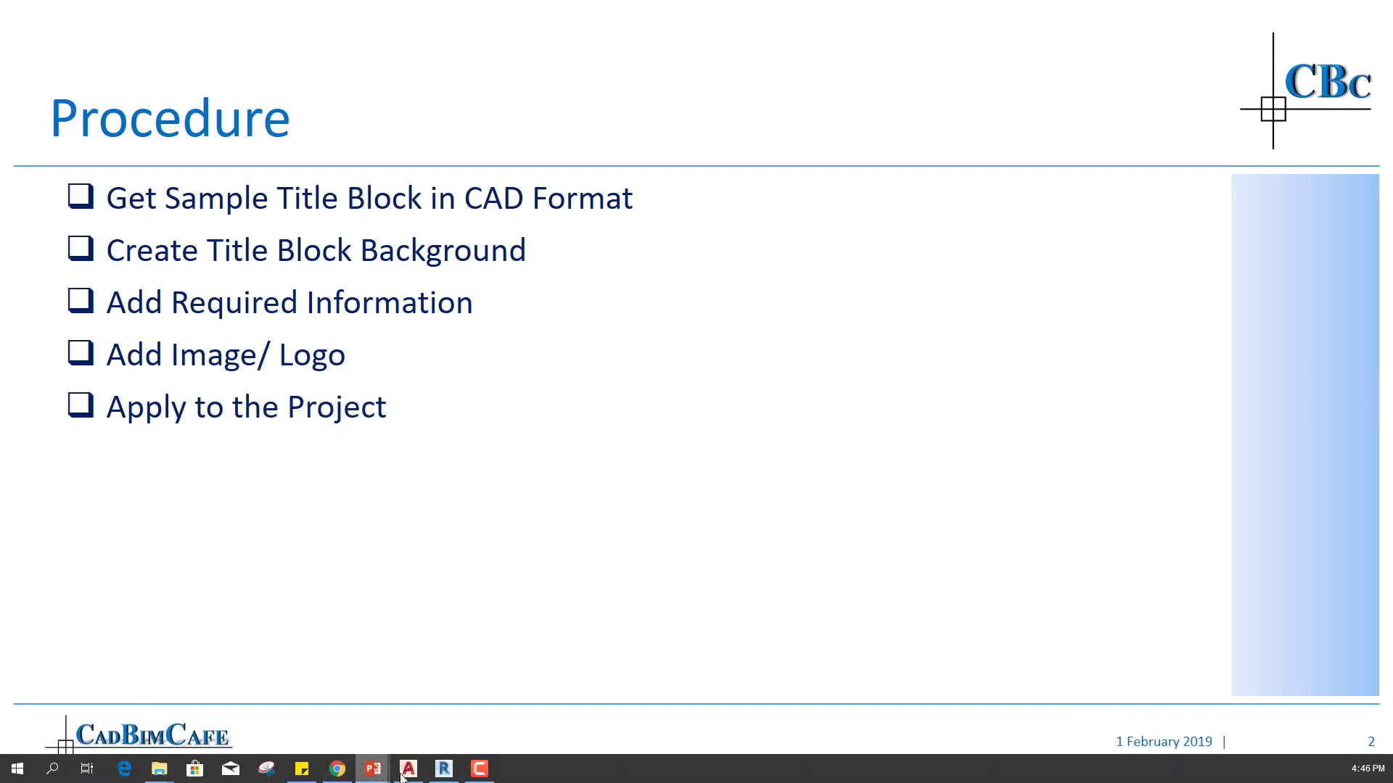
{"action": "left_click", "coordinate": [444, 769]}
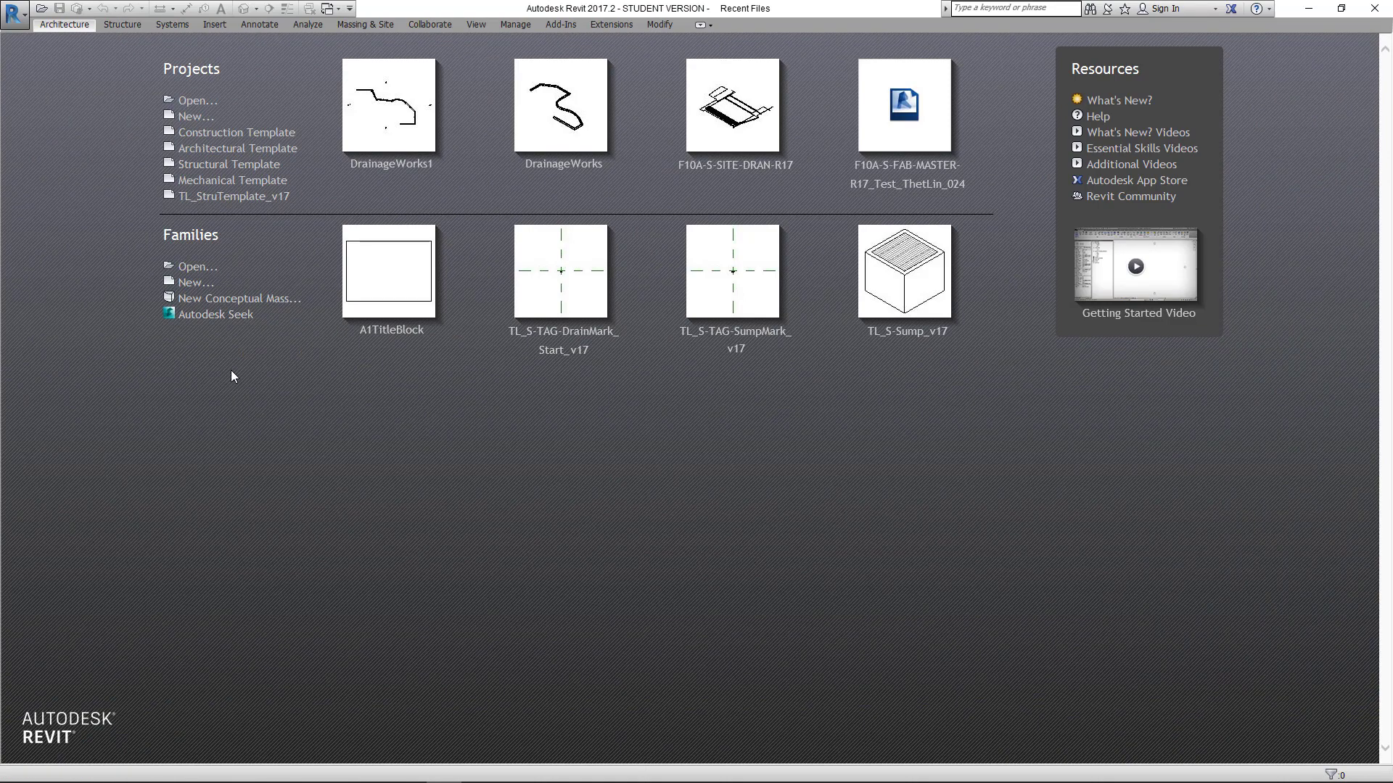
Step: Create a new title block family from the A1 metric template in the Titleblocks folder
{"action": "left_click", "coordinate": [188, 283]}
{"action": "double_click", "coordinate": [175, 348]}
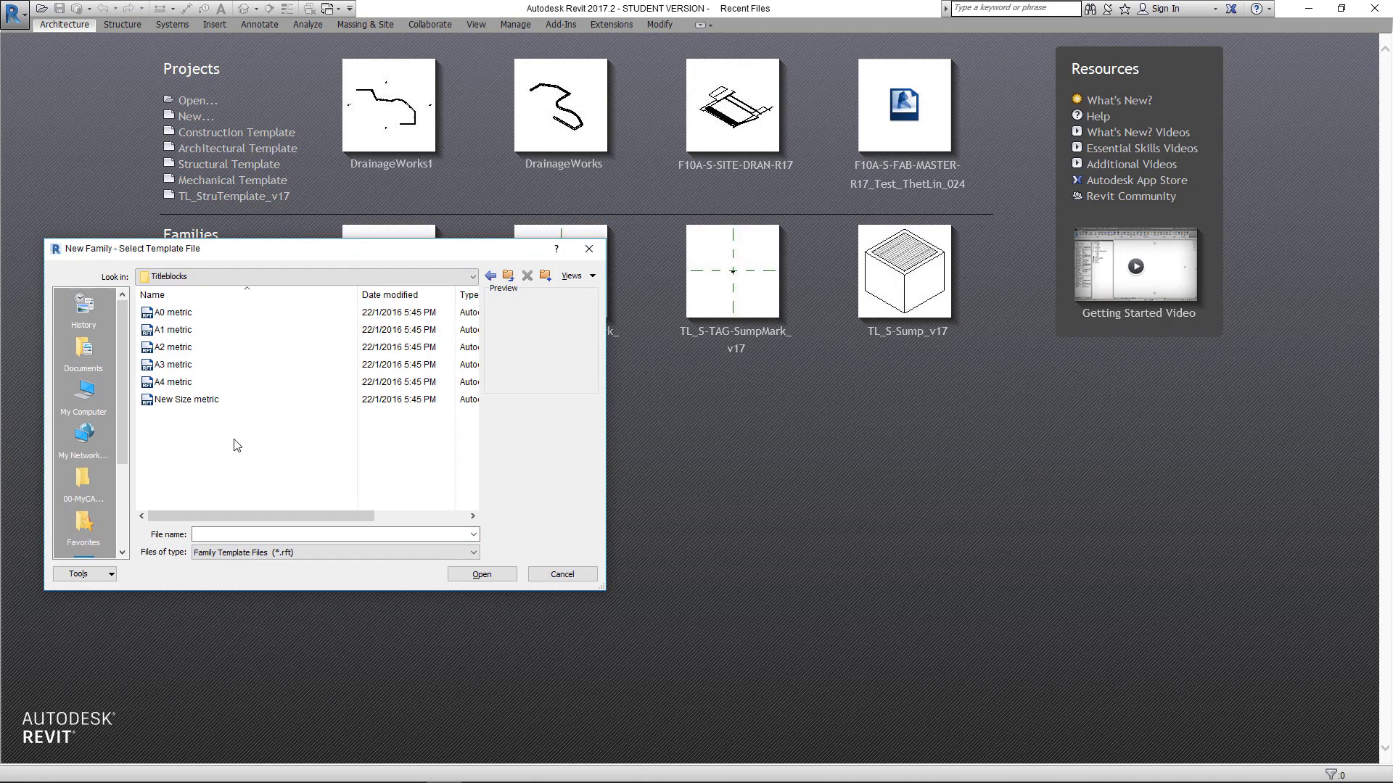
{"action": "left_click", "coordinate": [165, 330]}
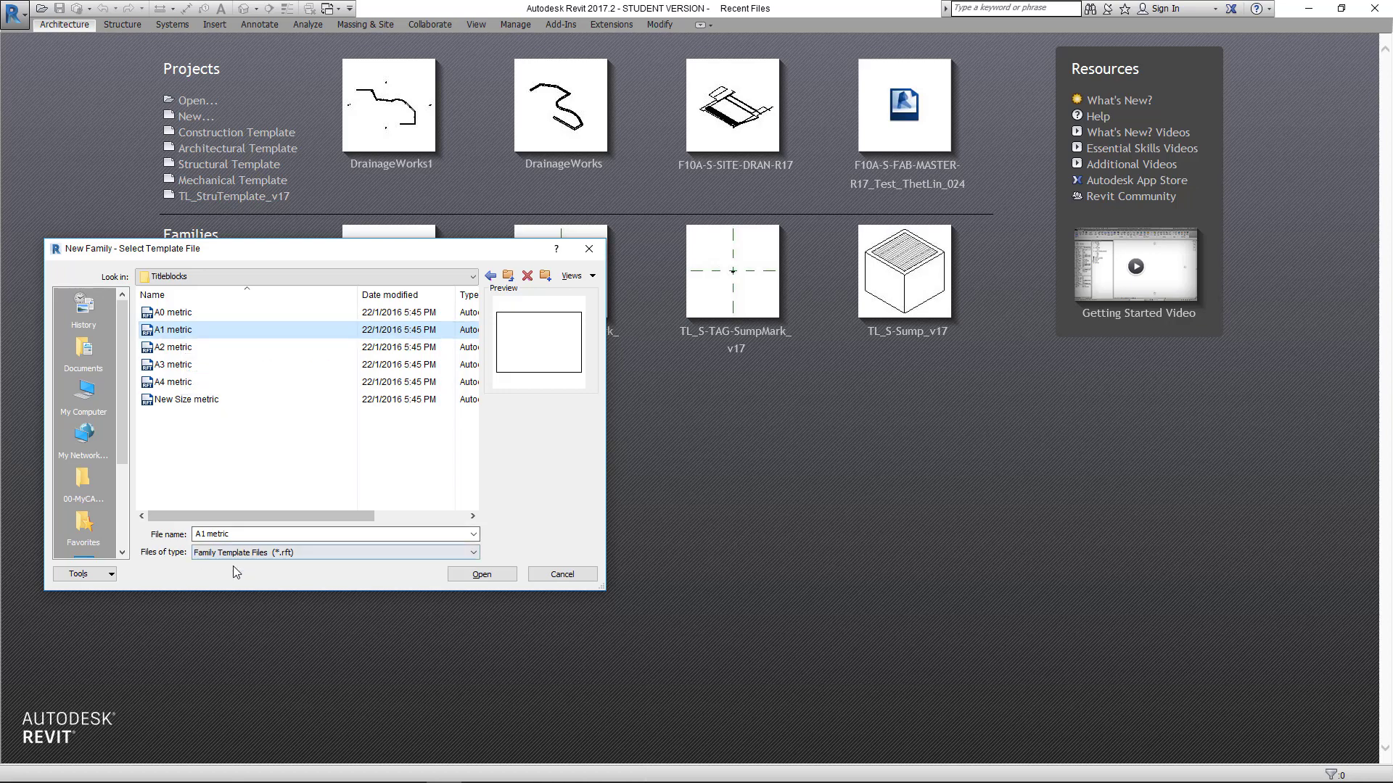
{"action": "left_click", "coordinate": [491, 575]}
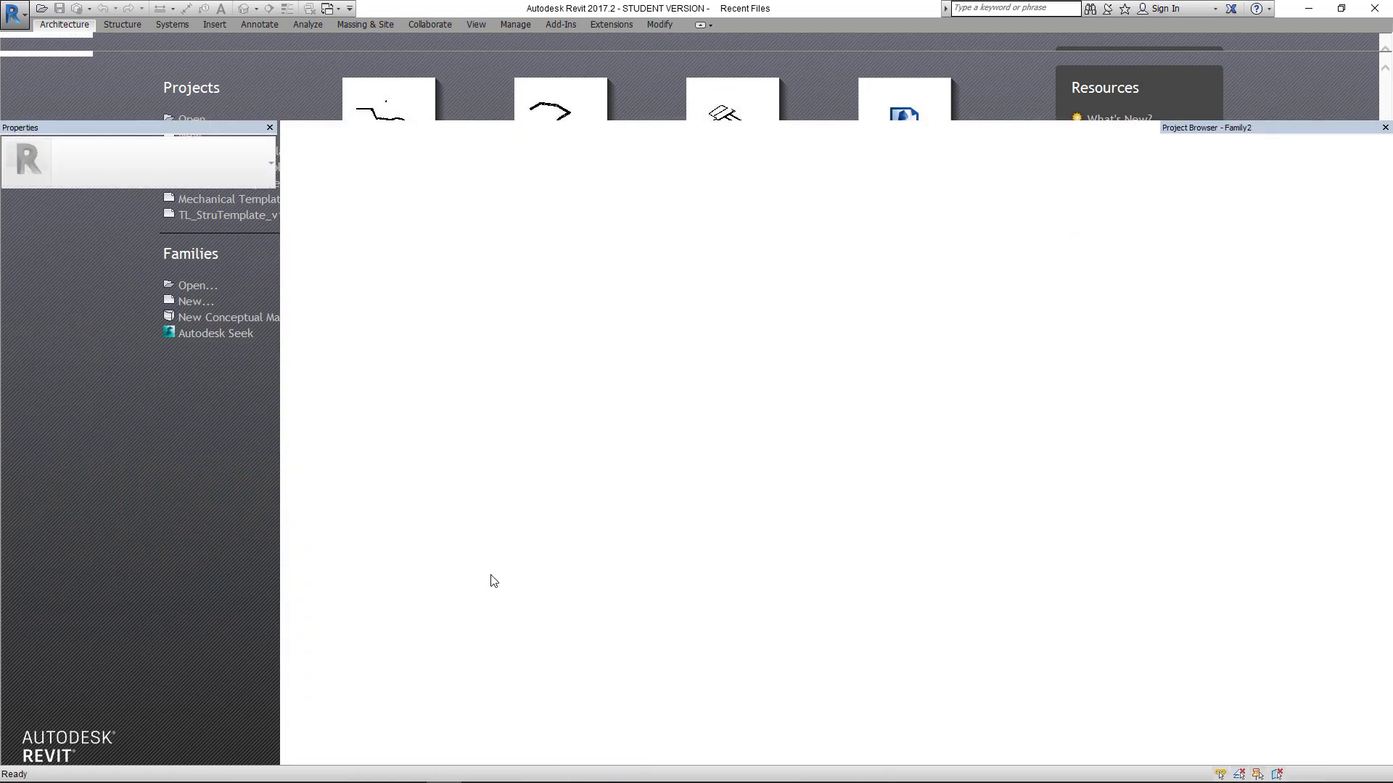
{"action": "scroll", "coordinate": [491, 580], "scroll_direction": "down", "scroll_amount": 1}
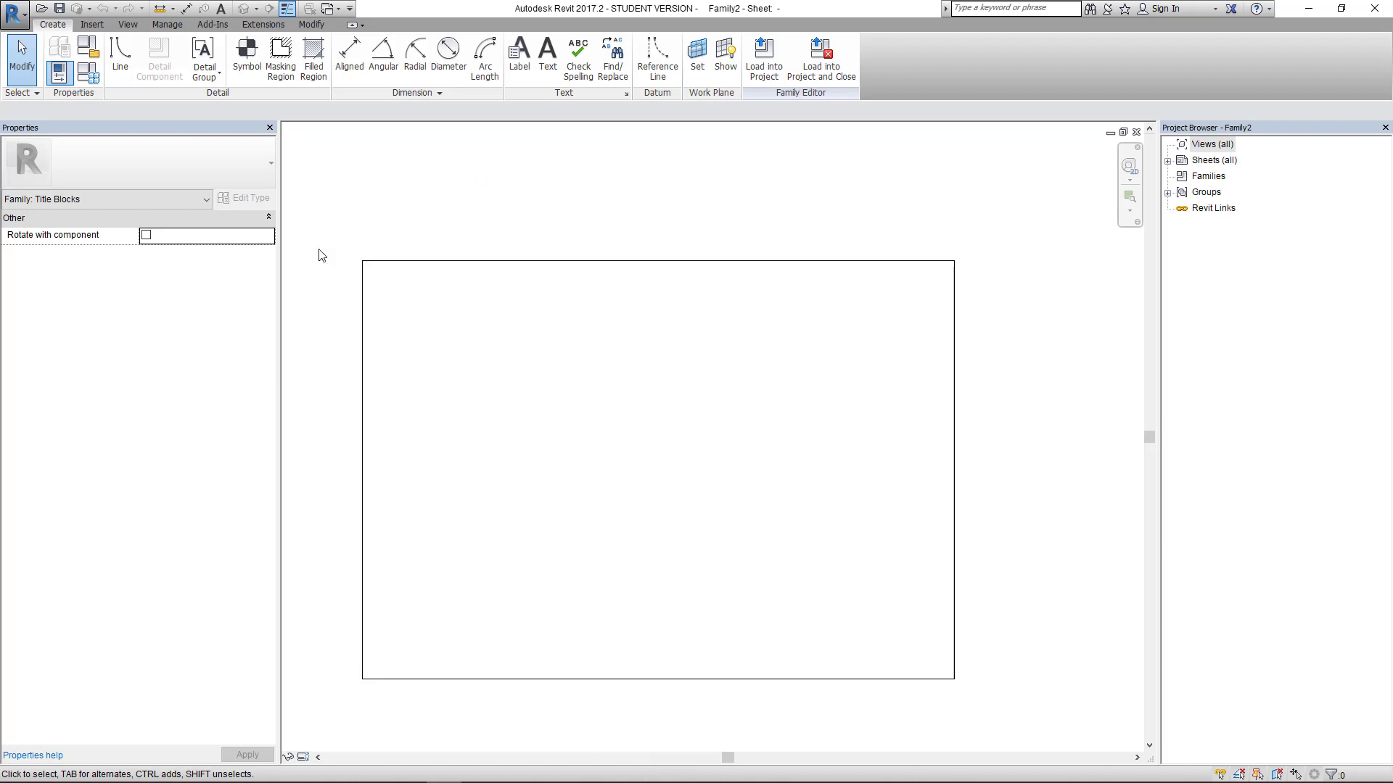
Step: Save the family as TitleBlock_A1 in the Rvt002-TitleBlock folder, accepting the existing file save options
{"action": "left_click", "coordinate": [60, 9]}
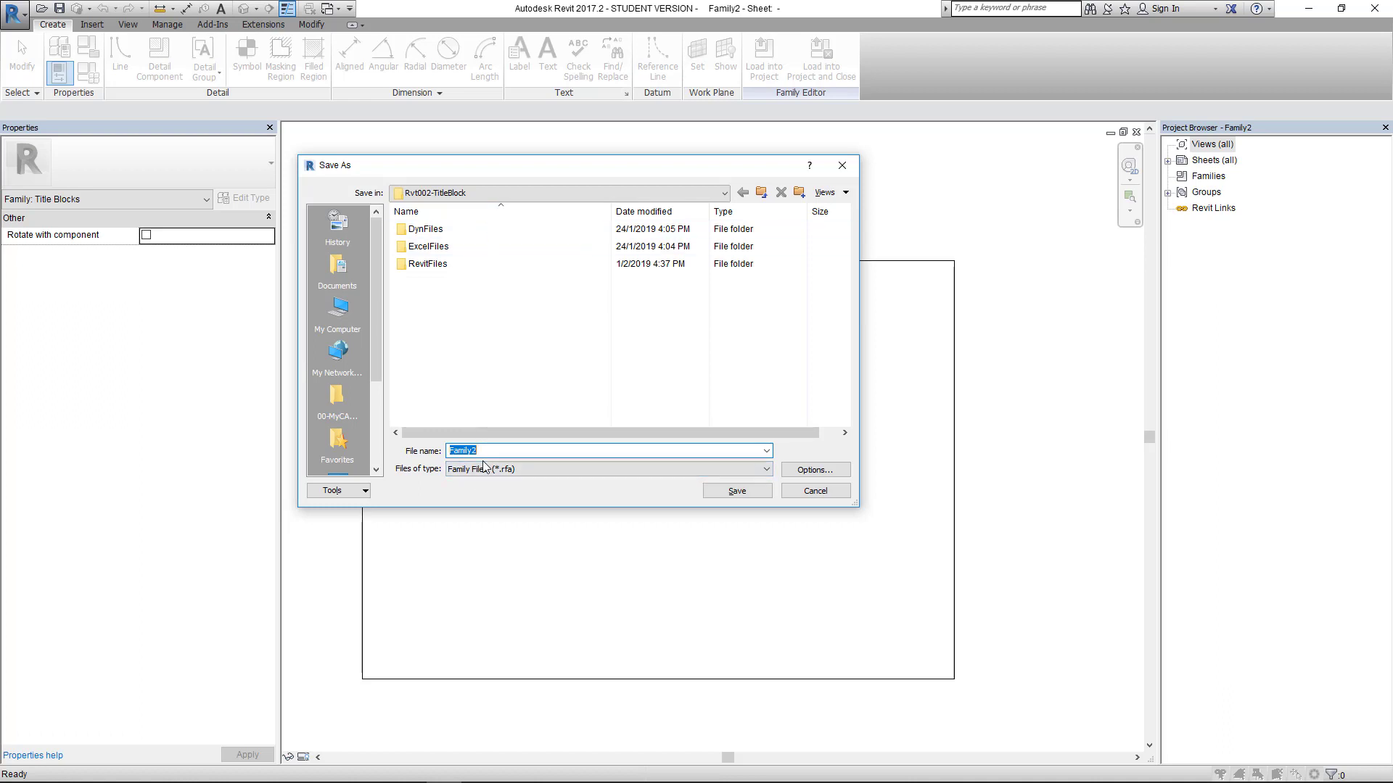
{"action": "type", "text": "A"}
{"action": "type", "text": "T"}
{"action": "left_click", "coordinate": [460, 451]}
{"action": "key", "text": "BackSpace"}
{"action": "key", "text": "BackSpace"}
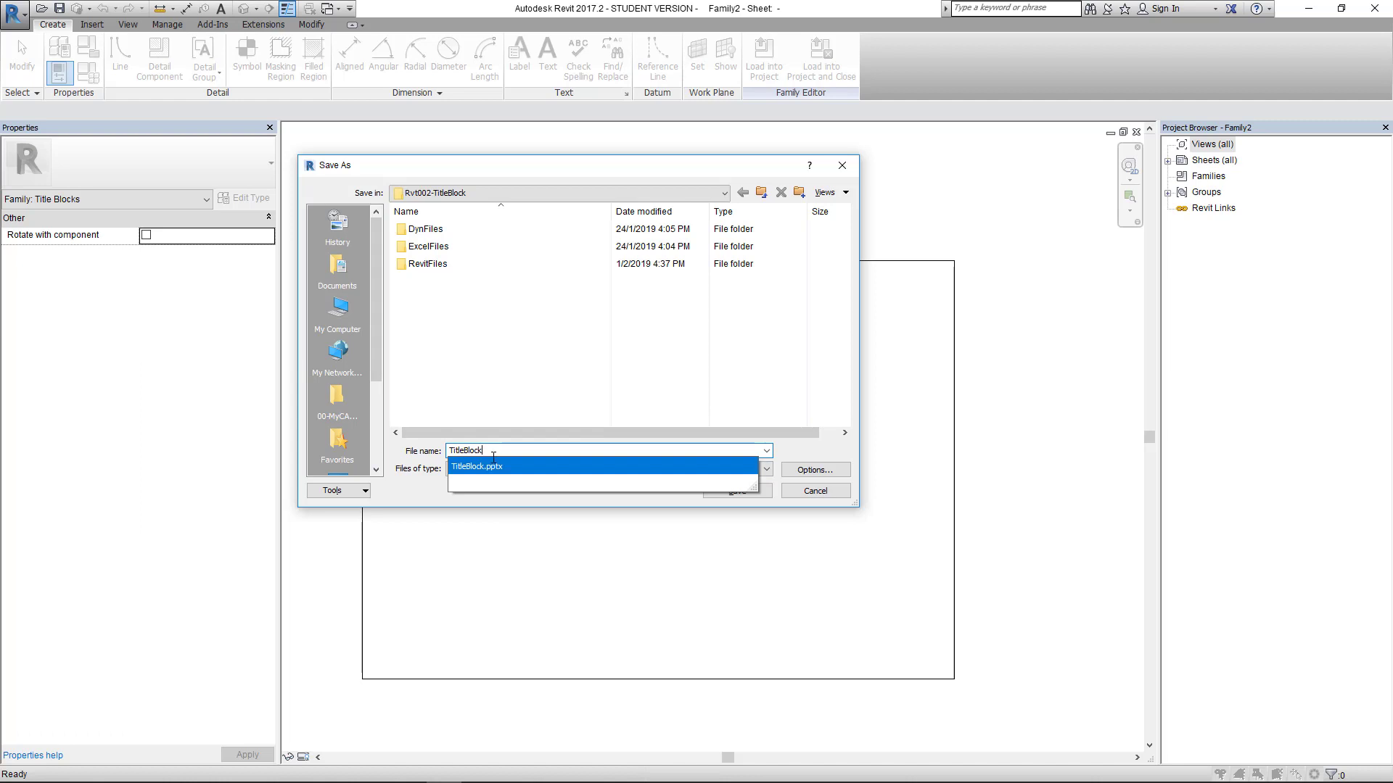
{"action": "type", "text": "_A"}
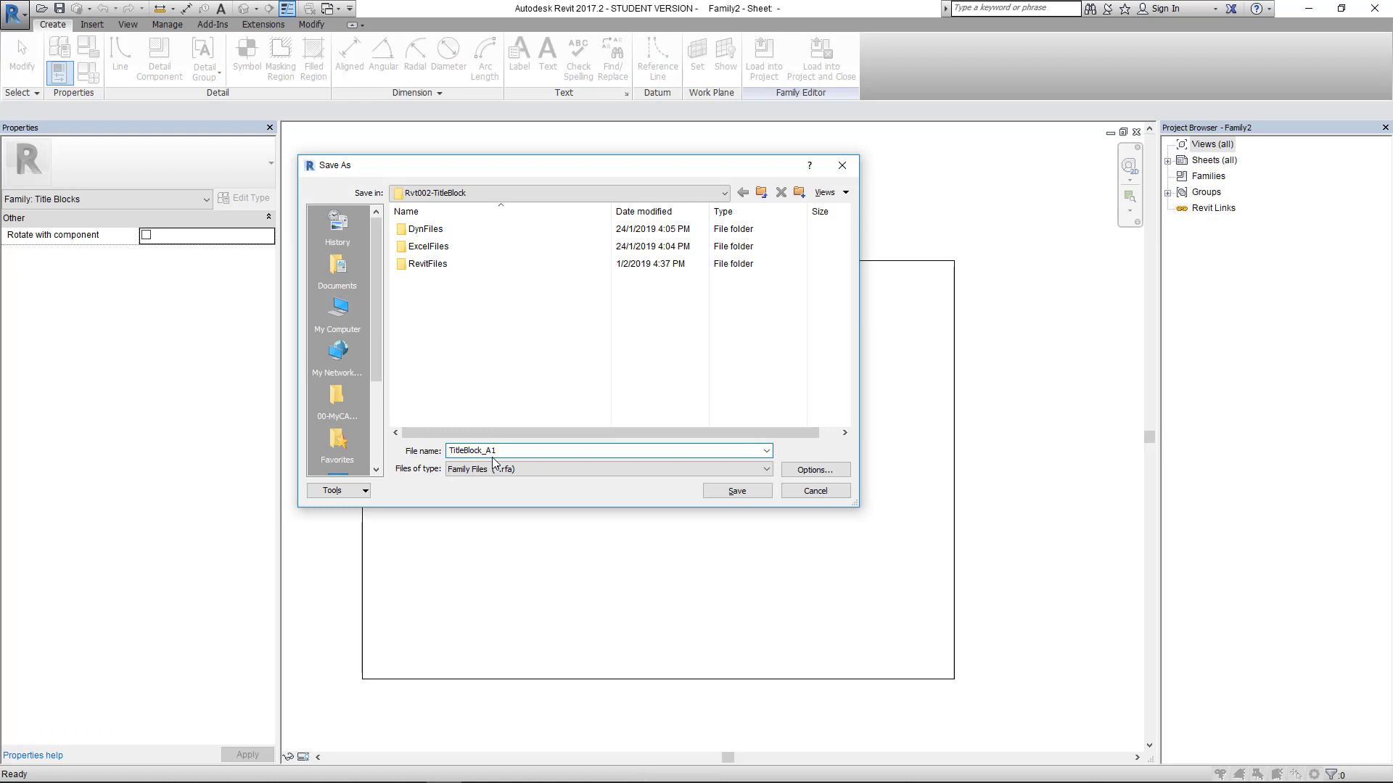
{"action": "type", "text": "1"}
{"action": "left_click", "coordinate": [813, 470]}
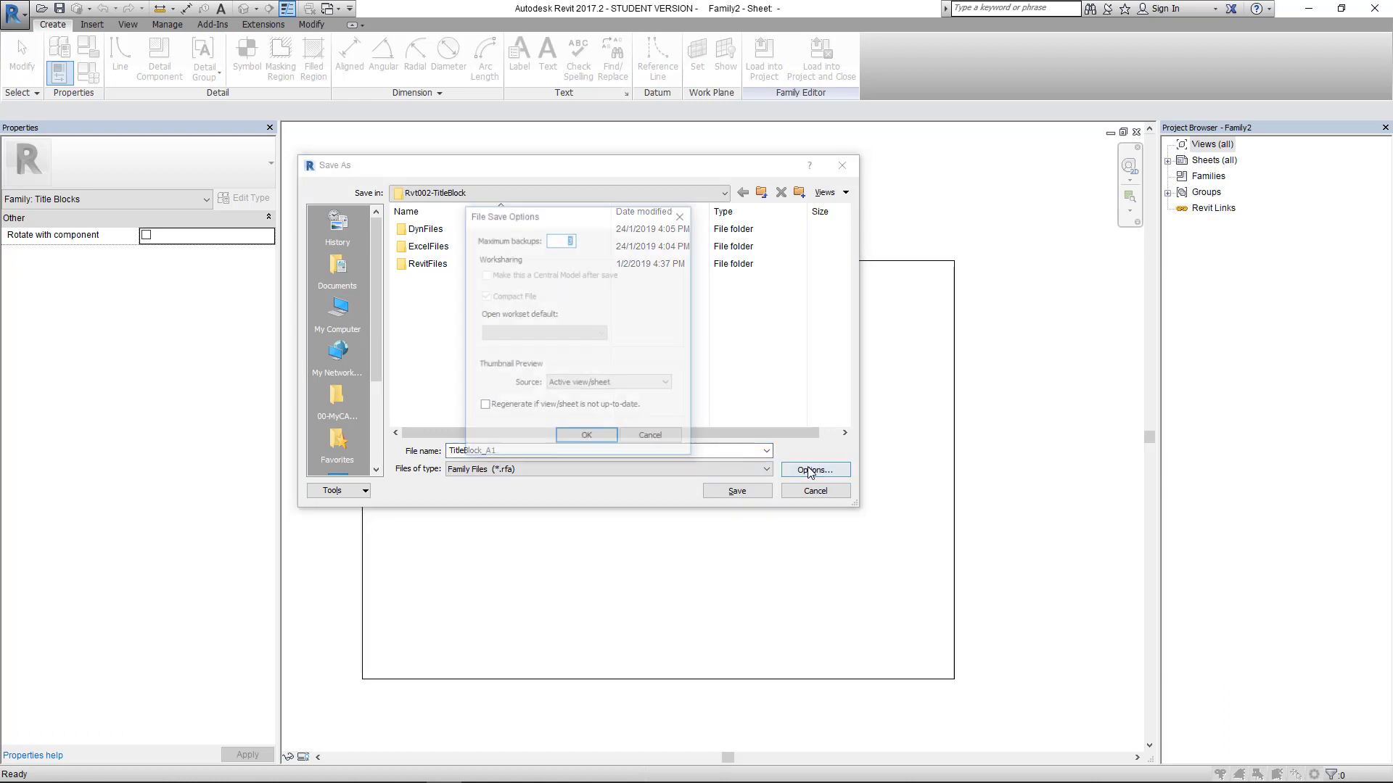
{"action": "left_click", "coordinate": [589, 440]}
{"action": "left_click", "coordinate": [737, 491]}
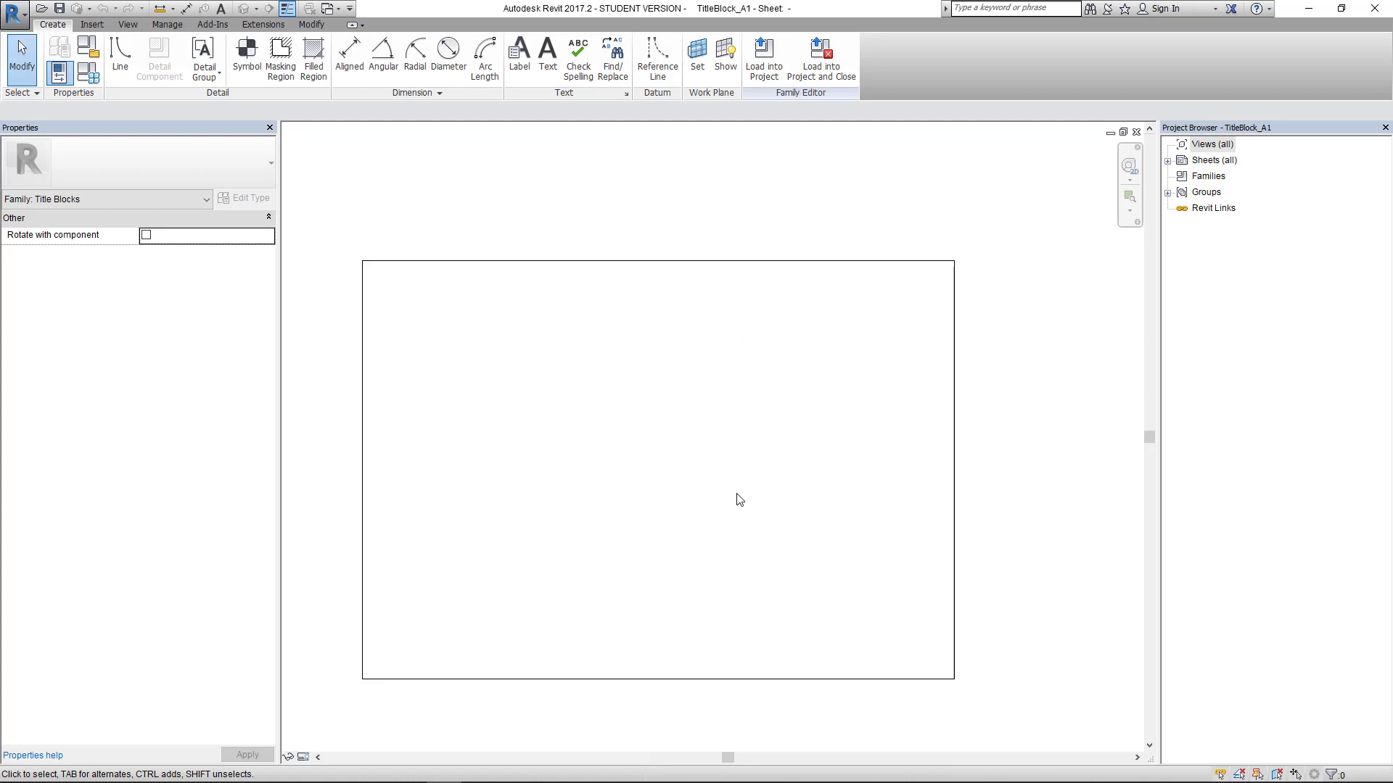
Step: Import the X-S-TTBLK drawing into the title block family with Black and White colors and Auto - Origin to Origin positioning
{"action": "left_click", "coordinate": [93, 26]}
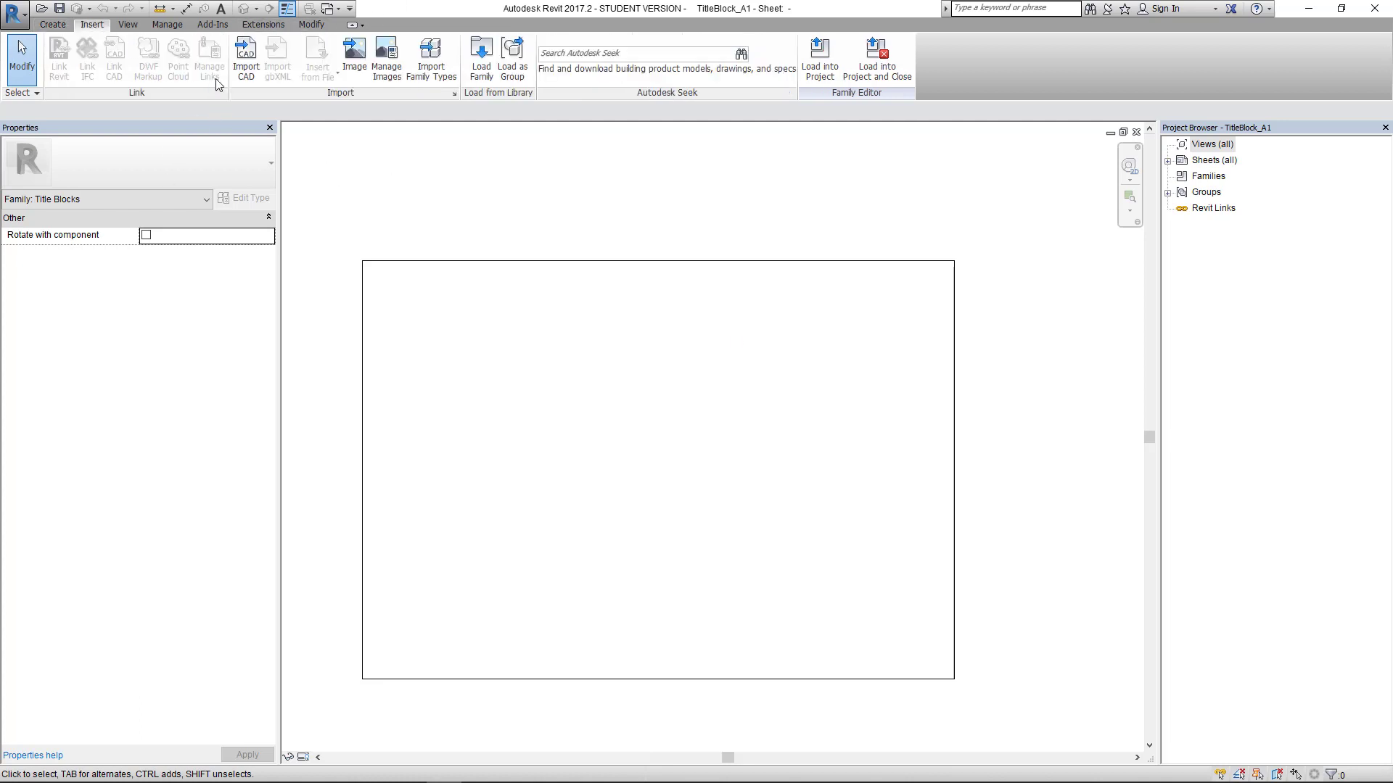
{"action": "left_click", "coordinate": [252, 69]}
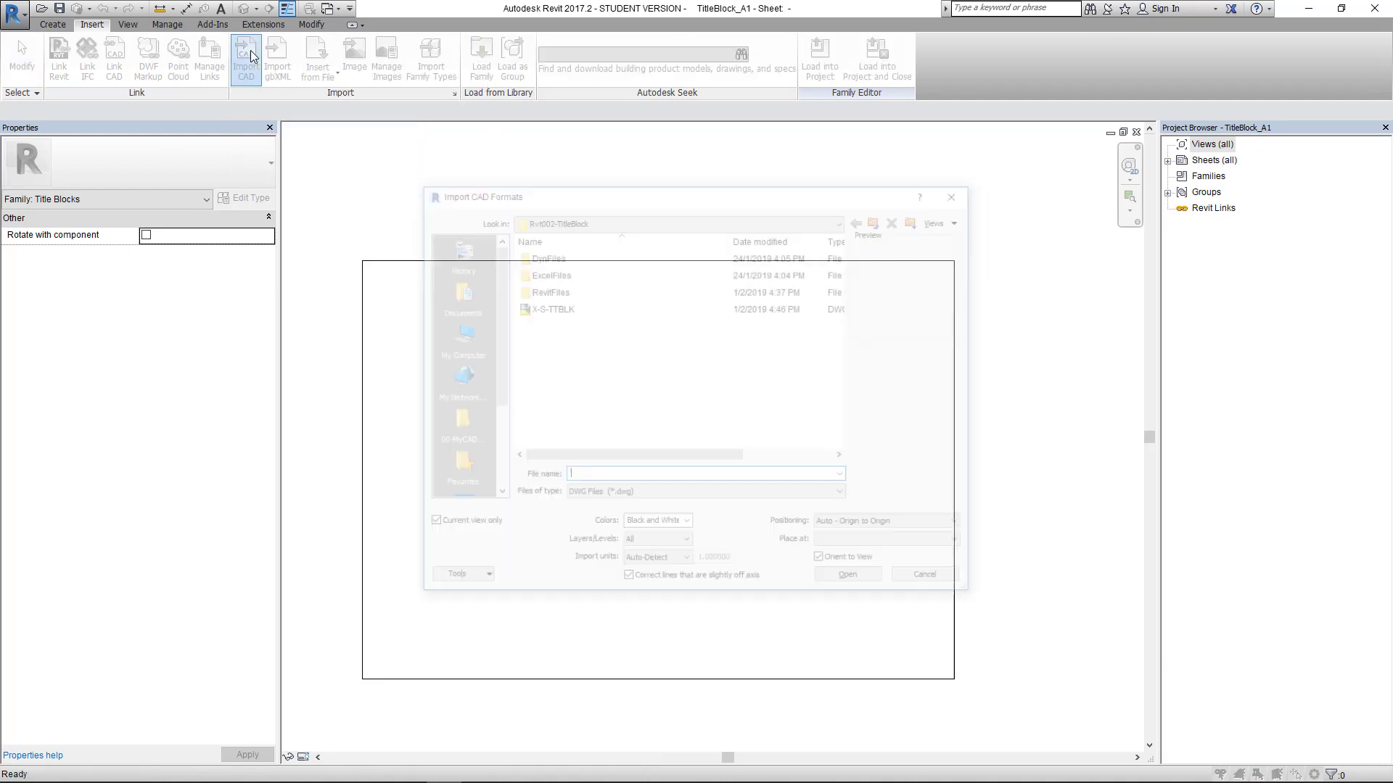
{"action": "left_click", "coordinate": [550, 307]}
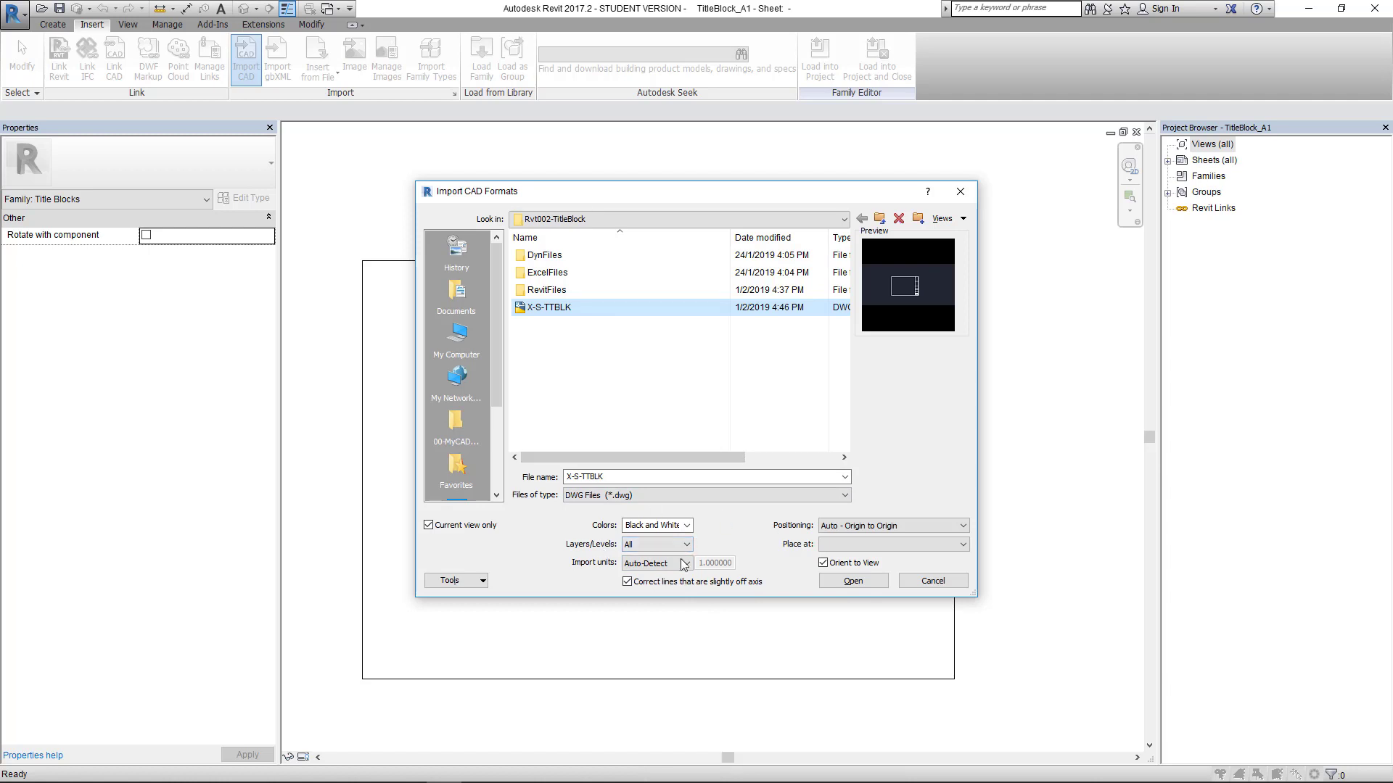
{"action": "left_click", "coordinate": [686, 525]}
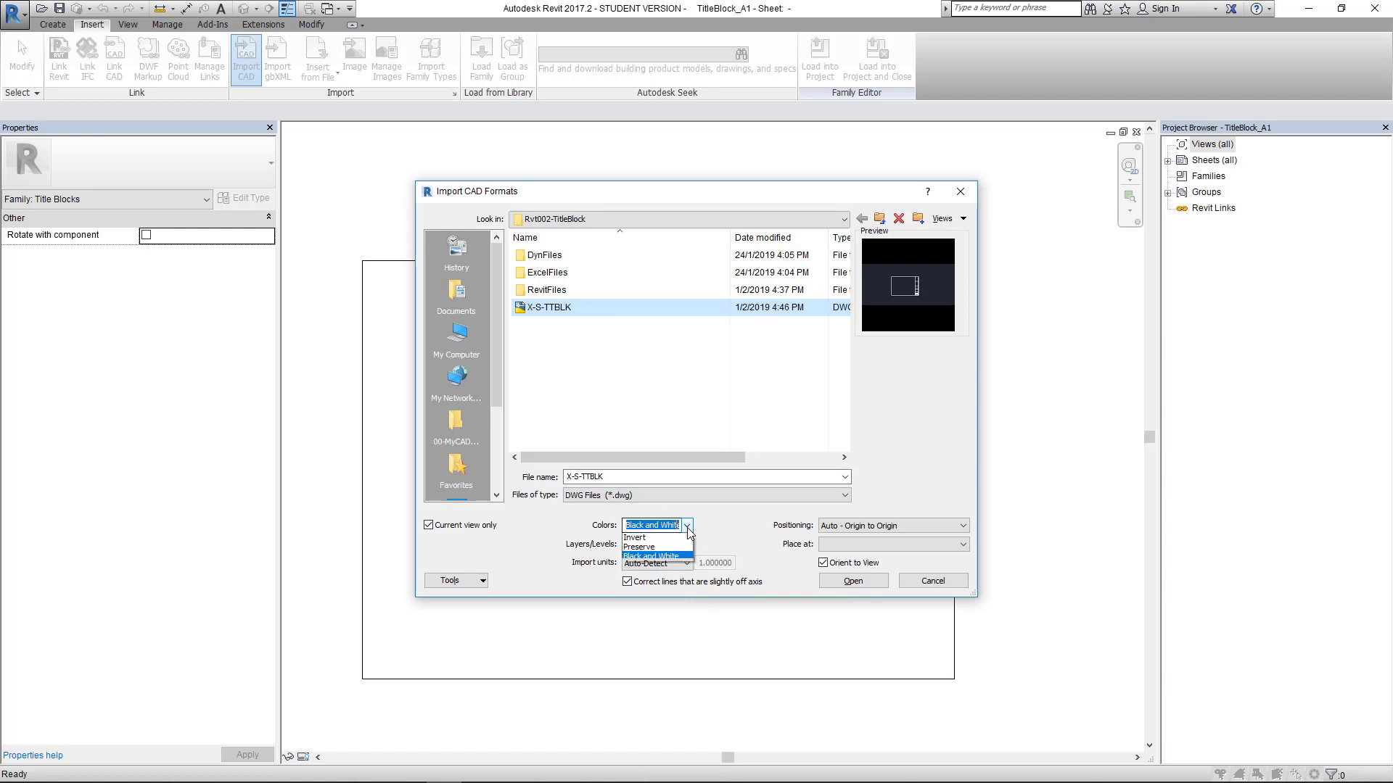
{"action": "left_click", "coordinate": [653, 558]}
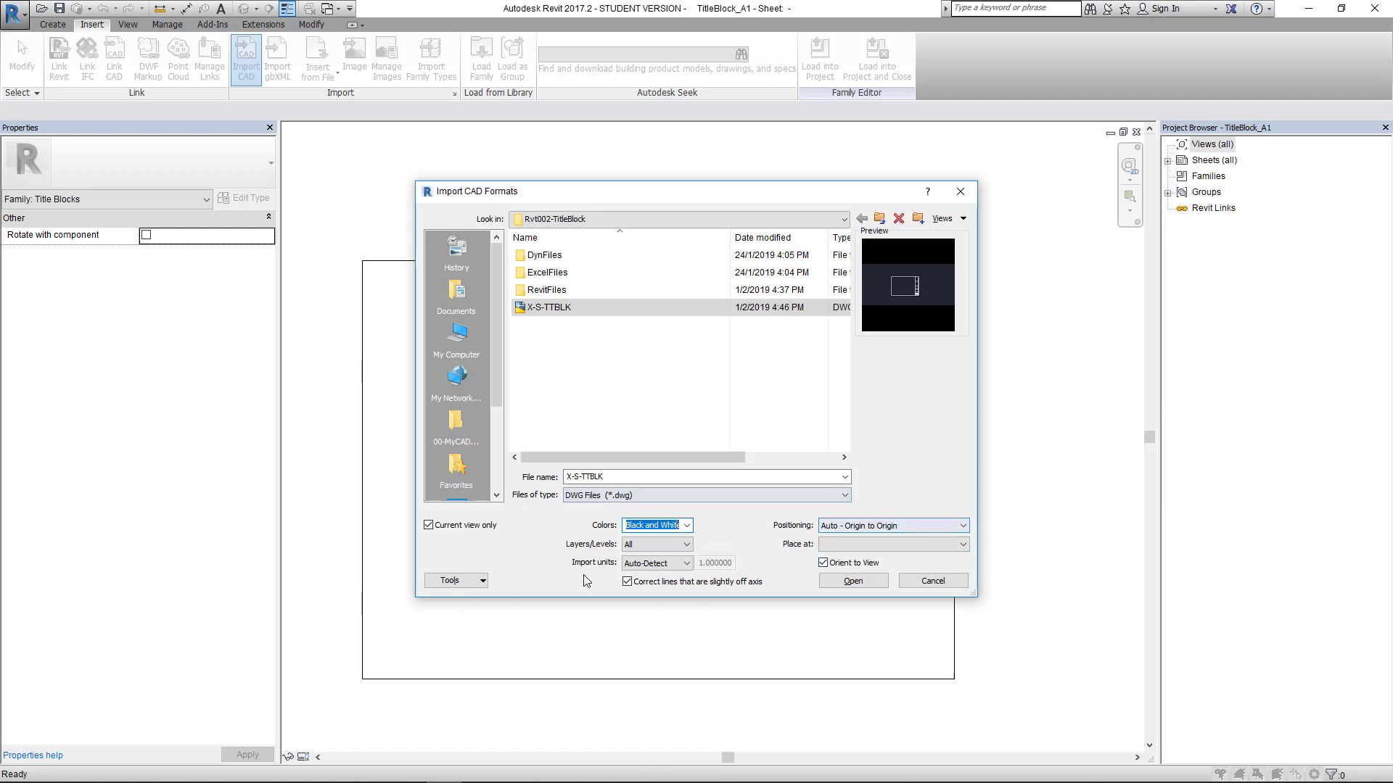
{"action": "left_click", "coordinate": [855, 584]}
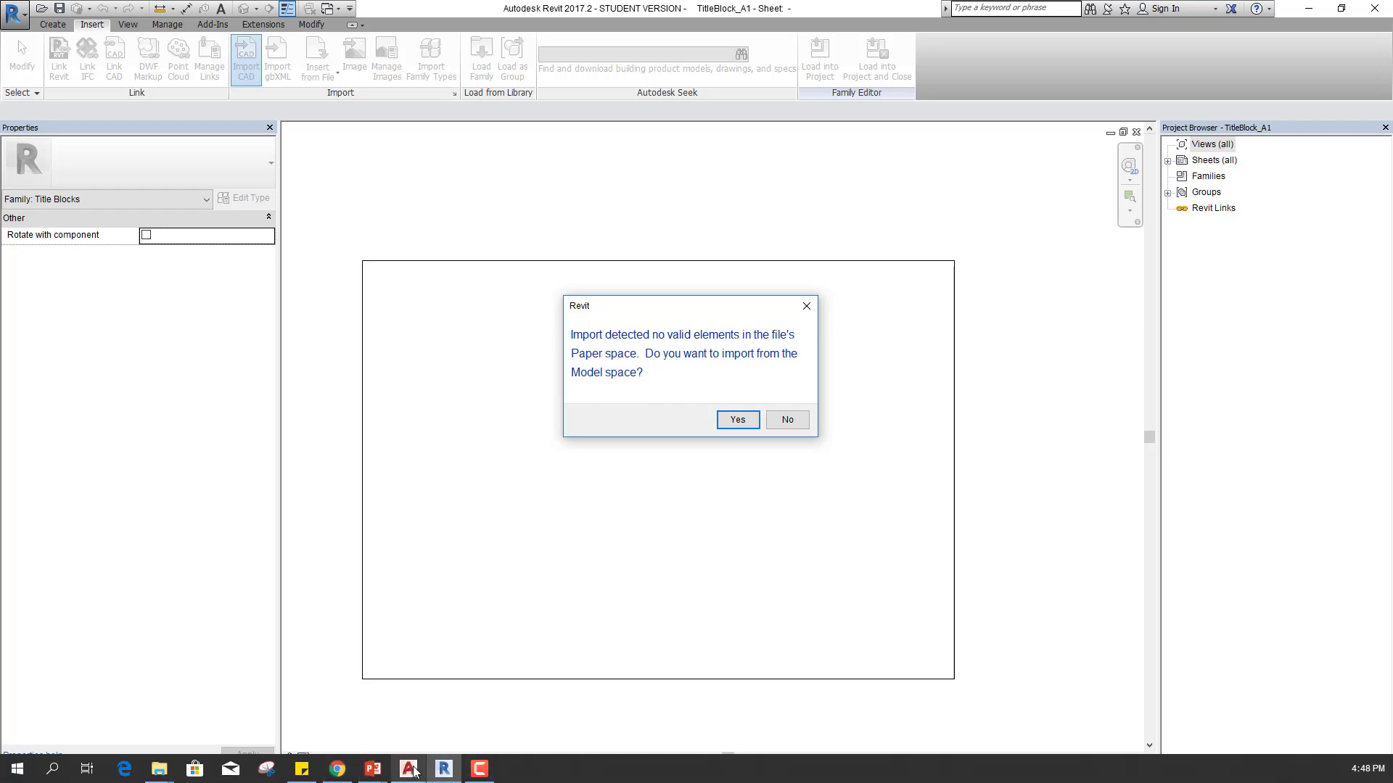
Step: Check the drawing's A1 layout and model space in AutoCAD, return to Revit, and accept importing from the Model space
{"action": "left_click", "coordinate": [408, 778]}
{"action": "left_click", "coordinate": [64, 767]}
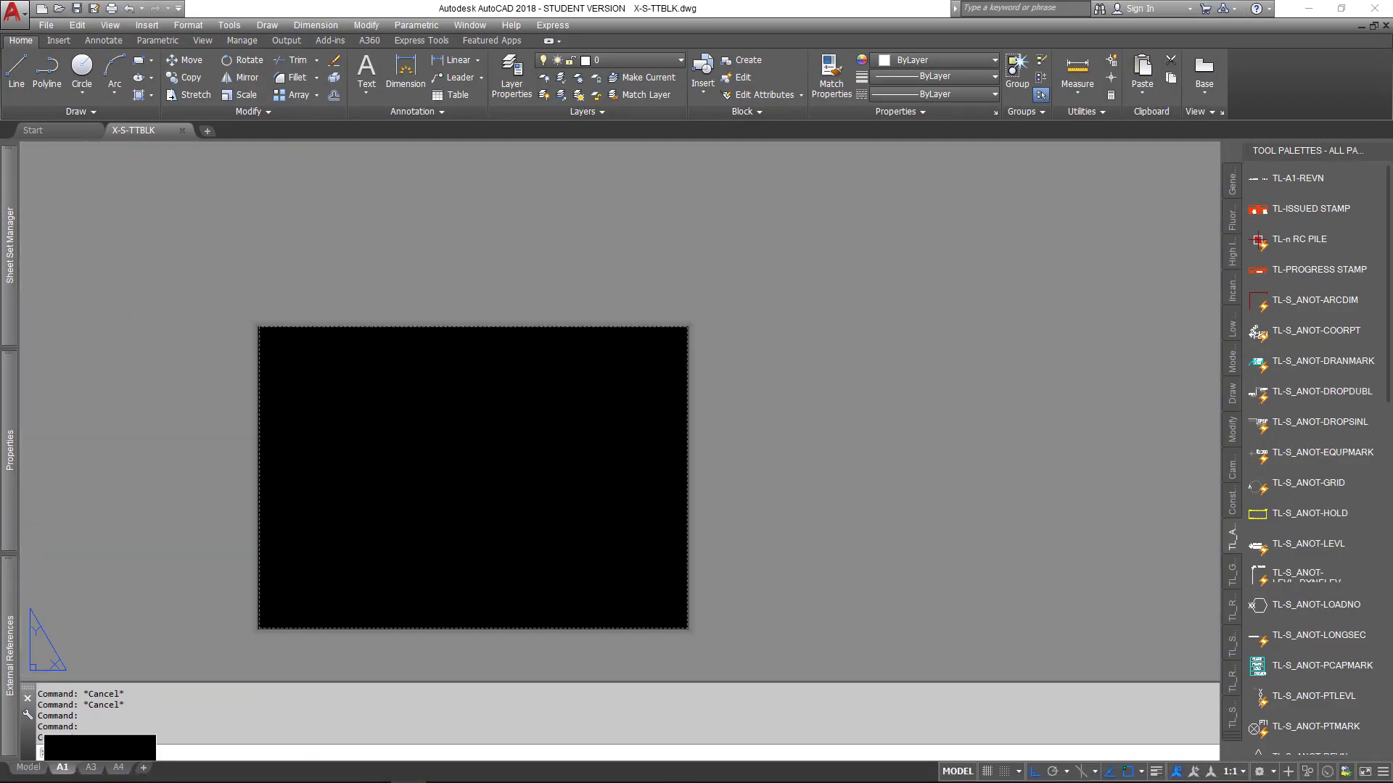
{"action": "left_click", "coordinate": [23, 769]}
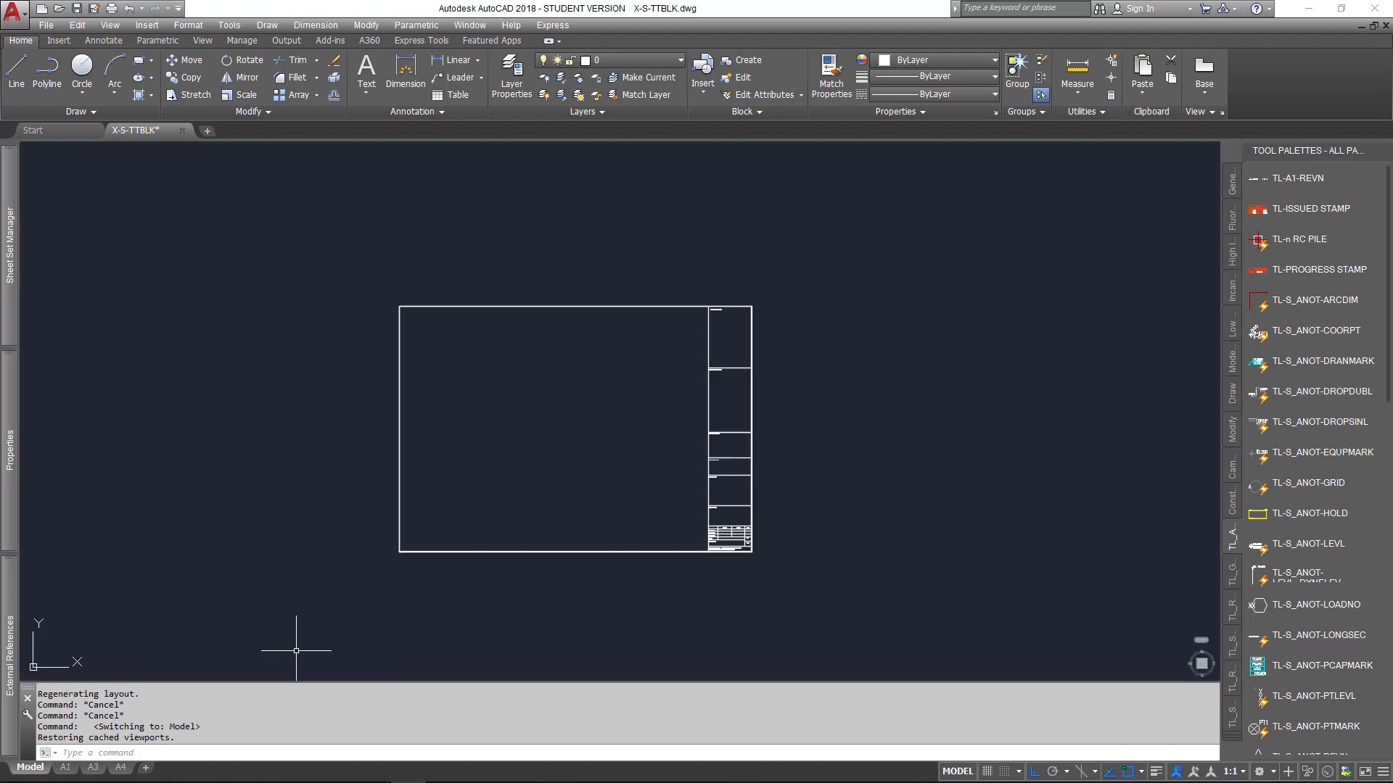
{"action": "left_click", "coordinate": [444, 770]}
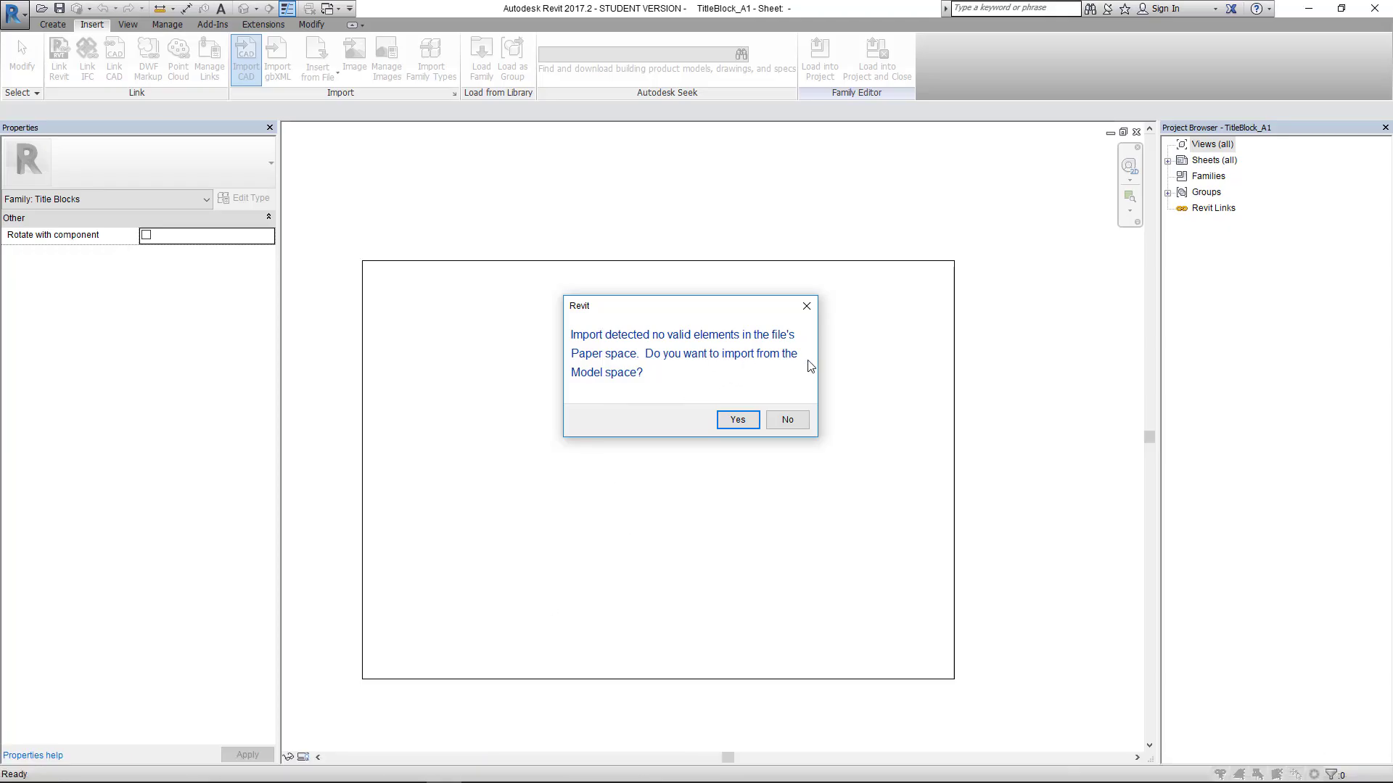
{"action": "left_click", "coordinate": [745, 421]}
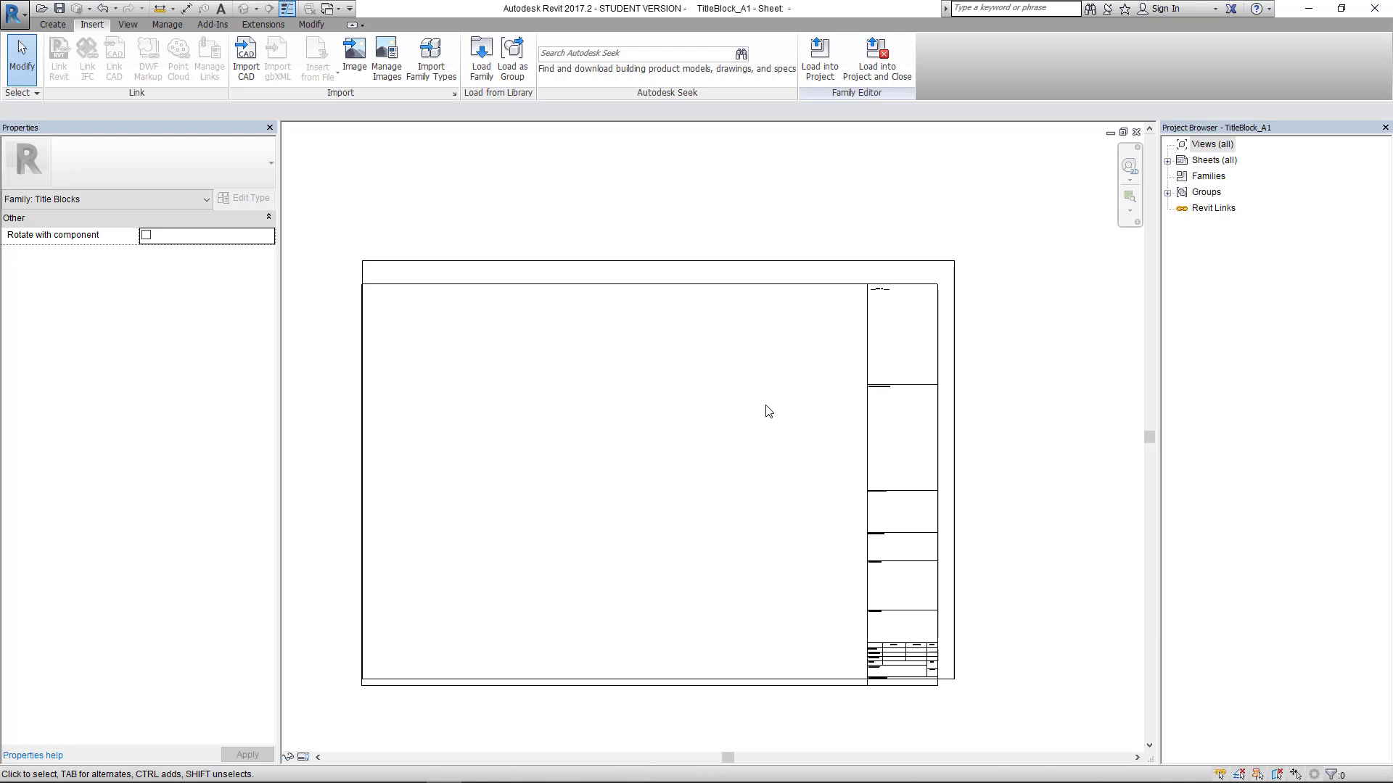
Step: Inspect the imported title block's border, sheet number text and corners against the A1 sheet boundary
{"action": "scroll", "coordinate": [975, 369], "scroll_direction": "up", "scroll_amount": 2}
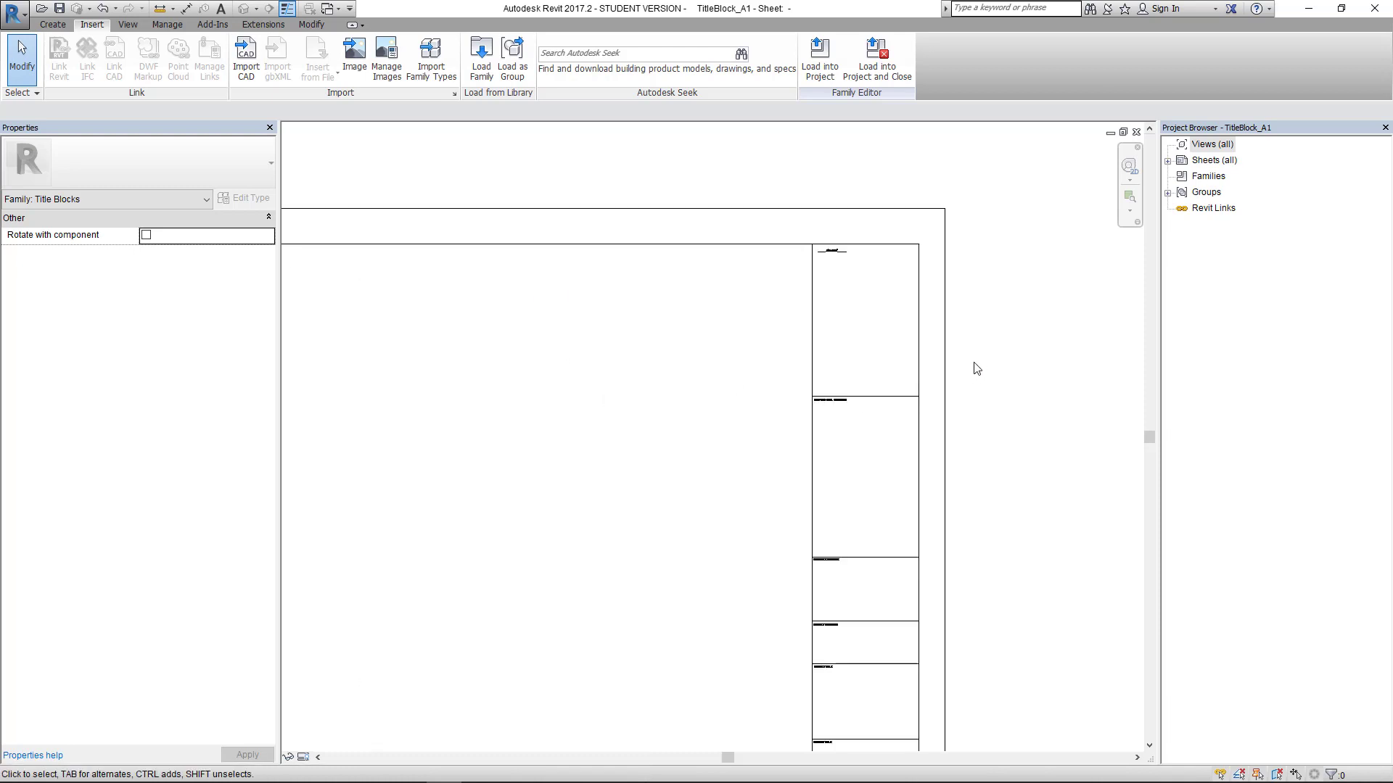
{"action": "scroll", "coordinate": [558, 418], "scroll_direction": "down", "scroll_amount": 2}
{"action": "middle_click_drag", "start_coordinate": [583, 421], "coordinate": [613, 400]}
{"action": "scroll", "coordinate": [780, 420], "scroll_direction": "up", "scroll_amount": 2}
{"action": "scroll", "coordinate": [827, 302], "scroll_direction": "up", "scroll_amount": 2}
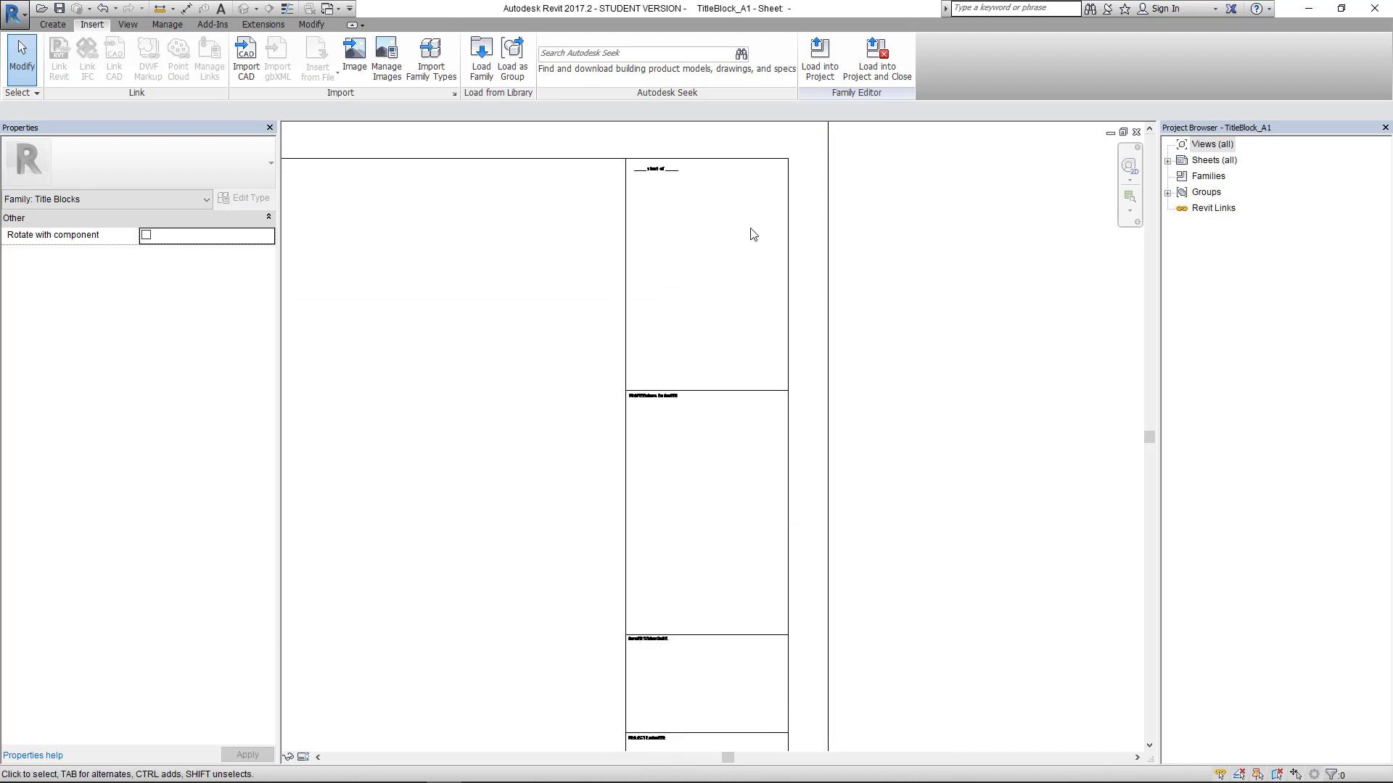
{"action": "scroll", "coordinate": [746, 232], "scroll_direction": "up", "scroll_amount": 2}
{"action": "scroll", "coordinate": [744, 241], "scroll_direction": "down", "scroll_amount": 2}
{"action": "middle_click_drag", "start_coordinate": [743, 241], "coordinate": [712, 470]}
{"action": "scroll", "coordinate": [727, 401], "scroll_direction": "up", "scroll_amount": 2}
{"action": "scroll", "coordinate": [530, 363], "scroll_direction": "up", "scroll_amount": 2}
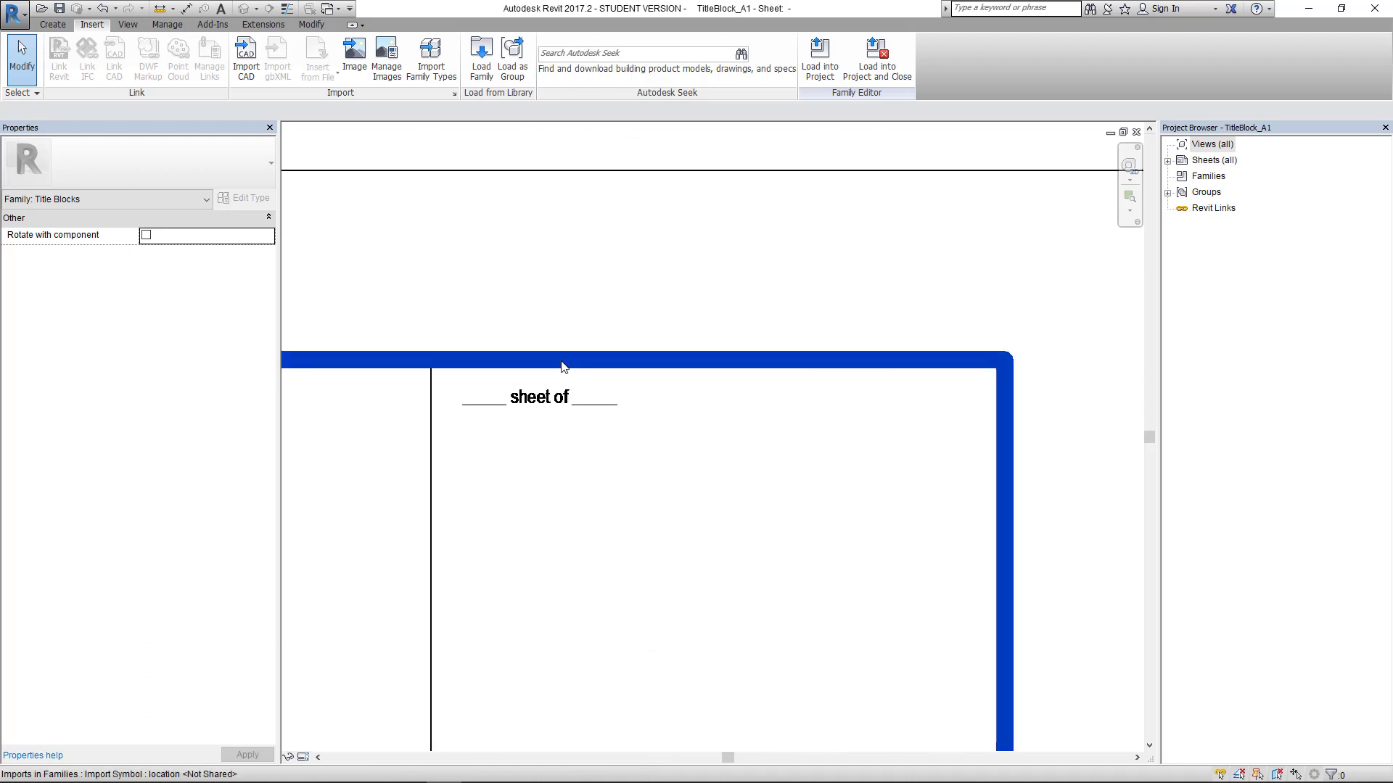
{"action": "scroll", "coordinate": [805, 407], "scroll_direction": "down", "scroll_amount": 3}
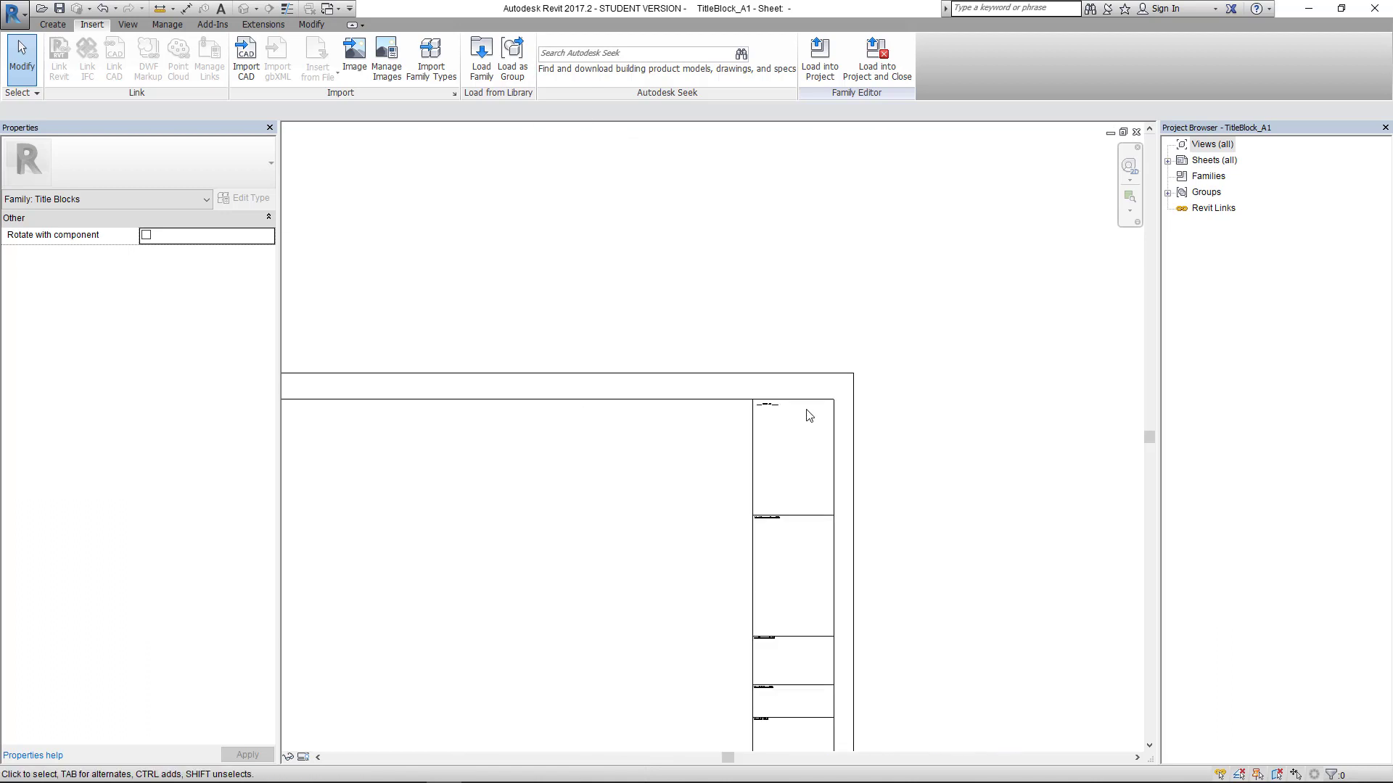
{"action": "middle_click_drag", "start_coordinate": [582, 461], "coordinate": [922, 420]}
{"action": "scroll", "coordinate": [618, 362], "scroll_direction": "up", "scroll_amount": 2}
{"action": "scroll", "coordinate": [576, 369], "scroll_direction": "up", "scroll_amount": 2}
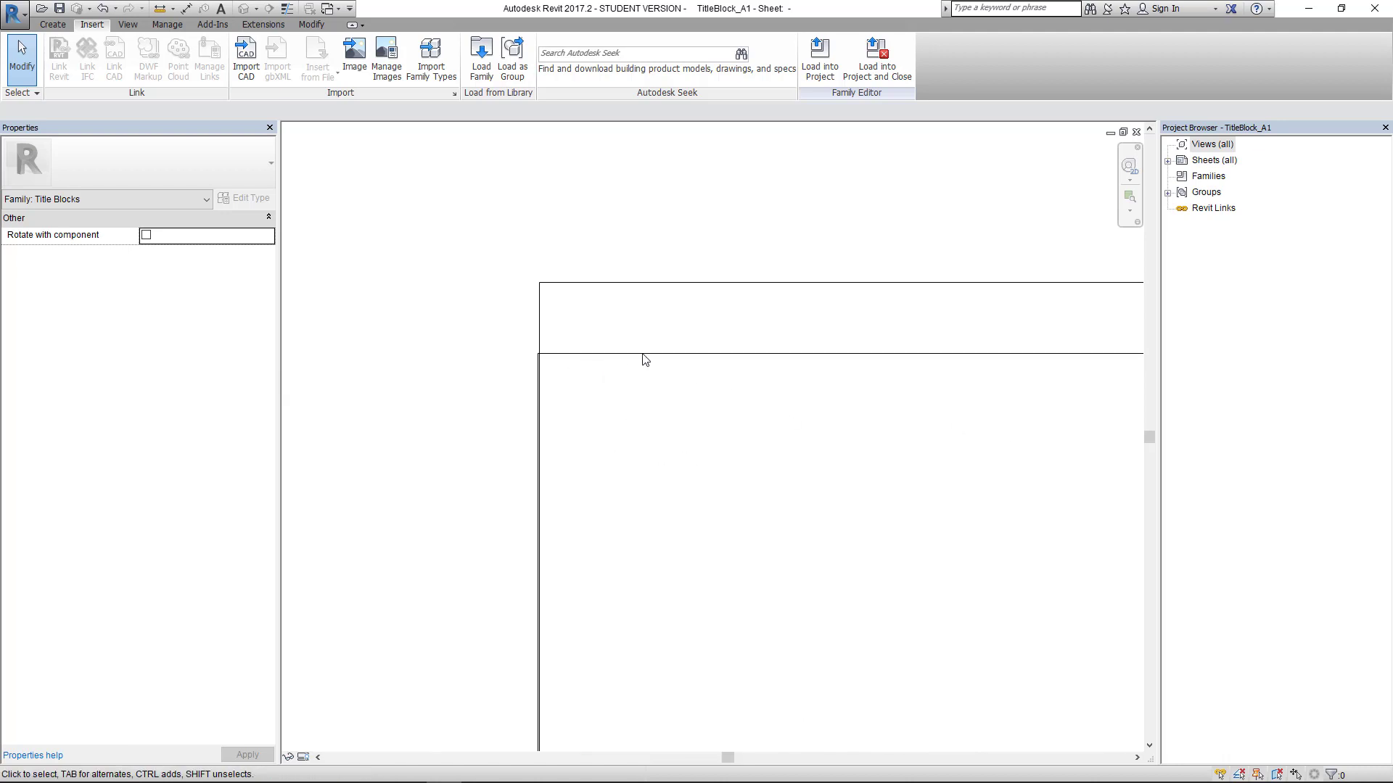
{"action": "scroll", "coordinate": [644, 356], "scroll_direction": "down", "scroll_amount": 2}
Step: Unpin the imported drawing and move its upper-left border corner onto the sheet boundary's upper-left corner
{"action": "left_click", "coordinate": [679, 408]}
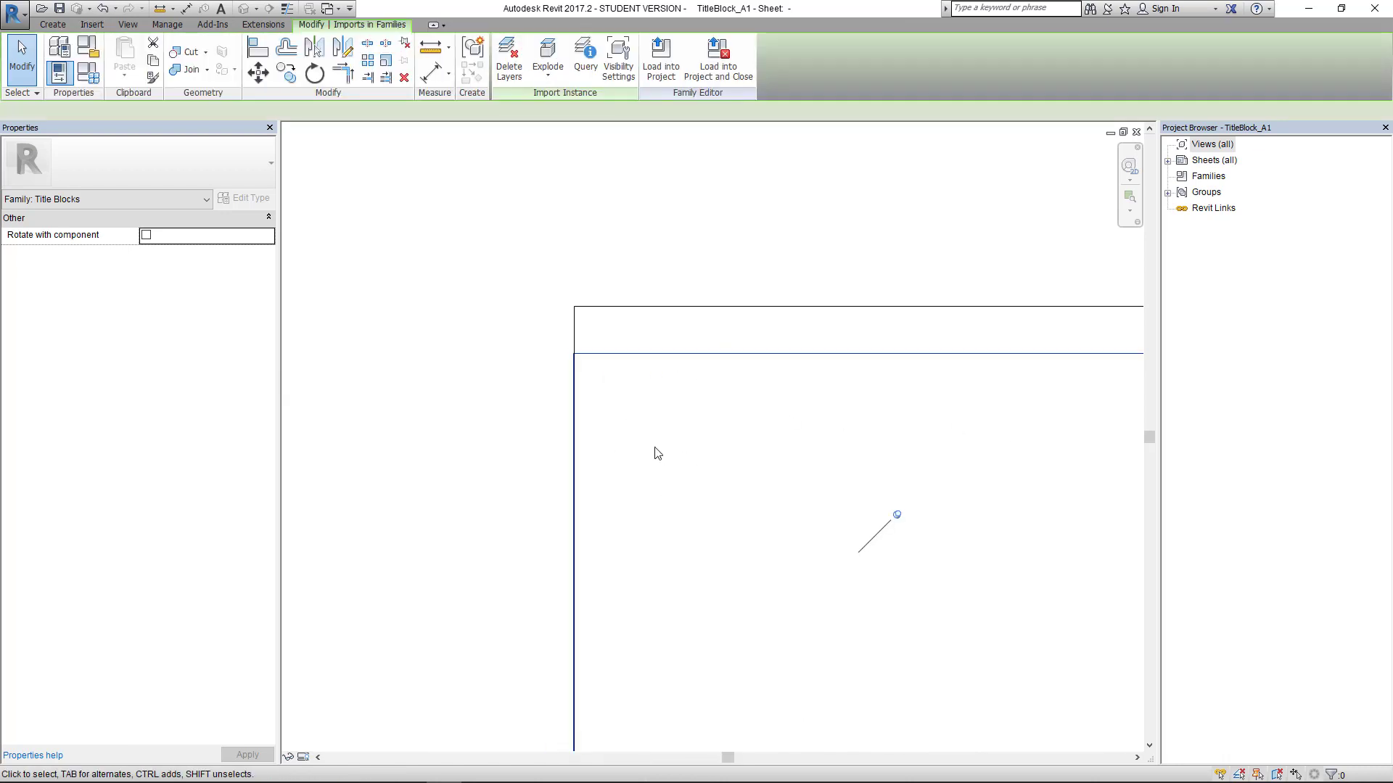
{"action": "scroll", "coordinate": [652, 447], "scroll_direction": "down", "scroll_amount": 2}
{"action": "middle_click_drag", "start_coordinate": [815, 547], "coordinate": [773, 512]}
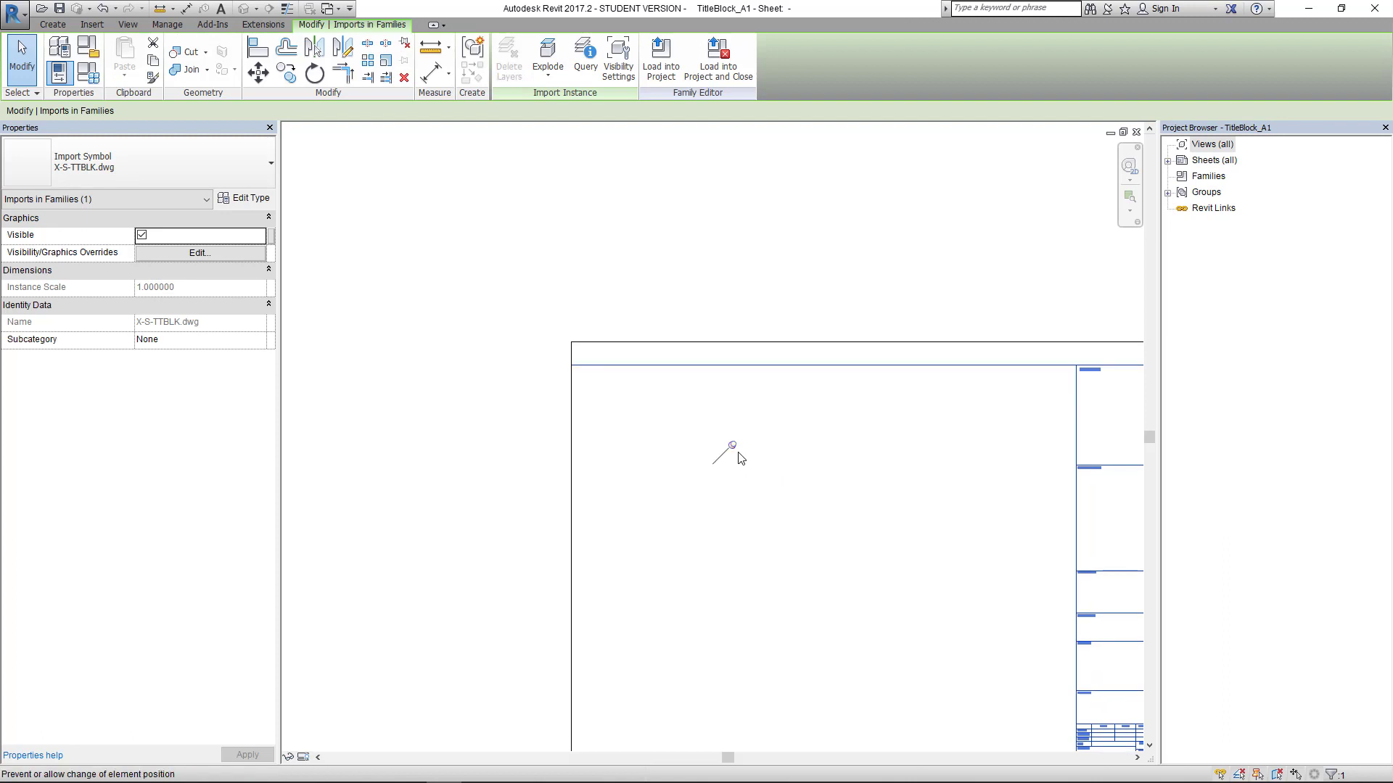
{"action": "left_click", "coordinate": [735, 447]}
{"action": "left_click", "coordinate": [257, 72]}
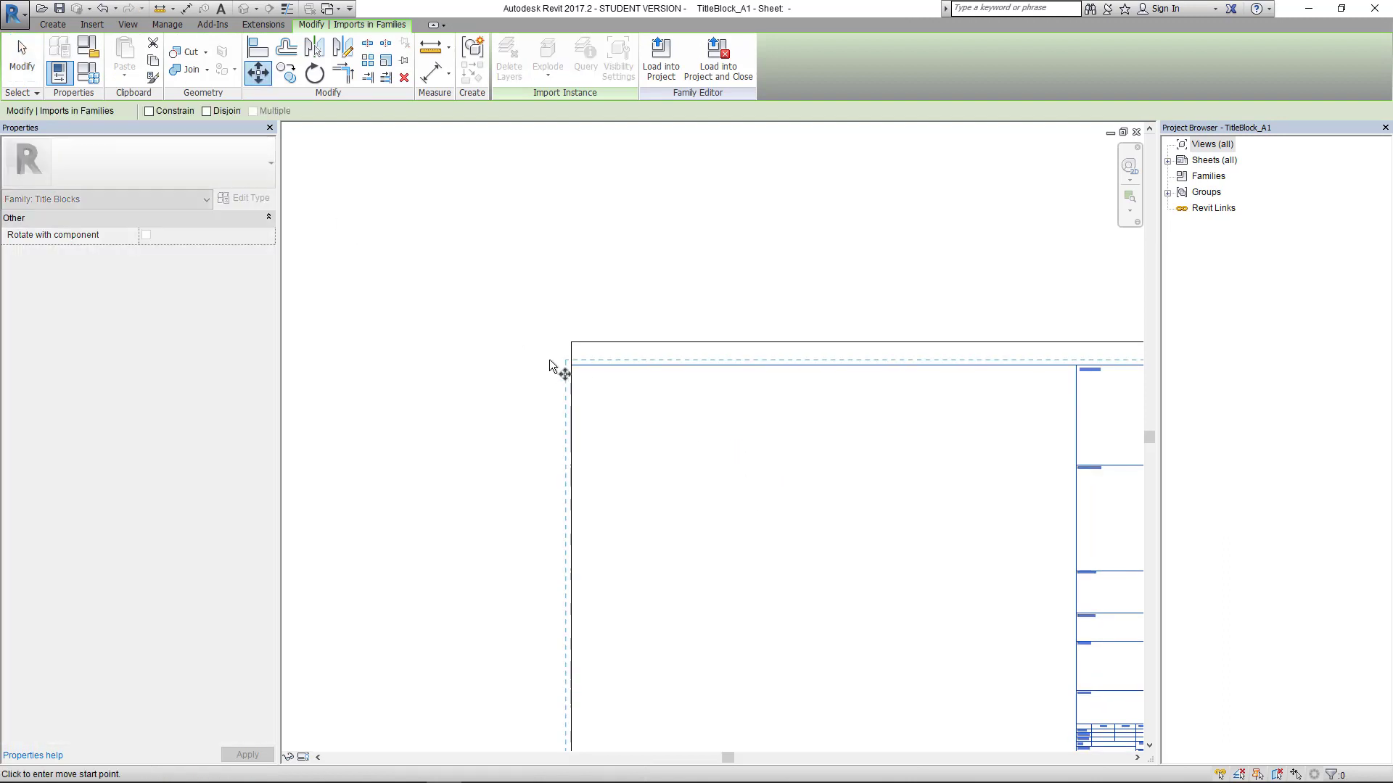
{"action": "scroll", "coordinate": [584, 358], "scroll_direction": "up", "scroll_amount": 3}
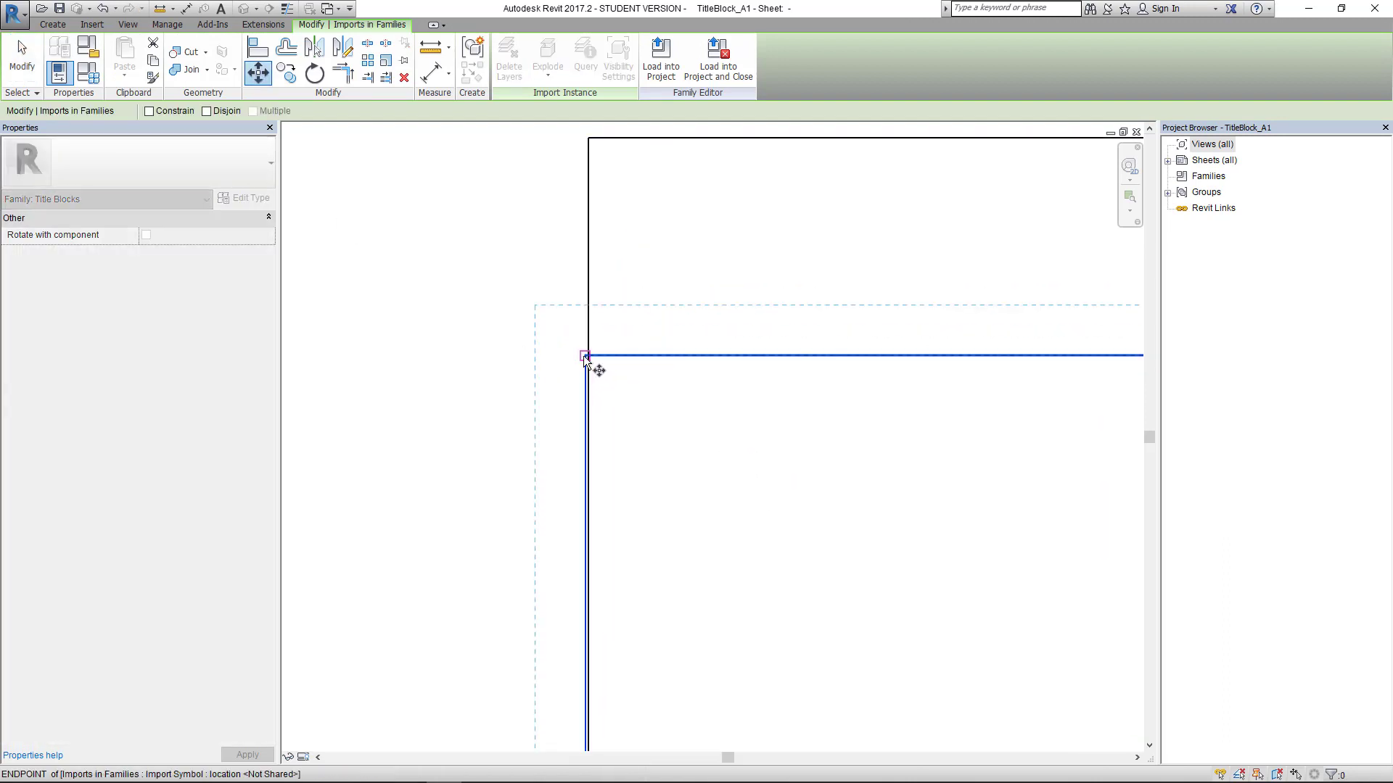
{"action": "left_click", "coordinate": [580, 355]}
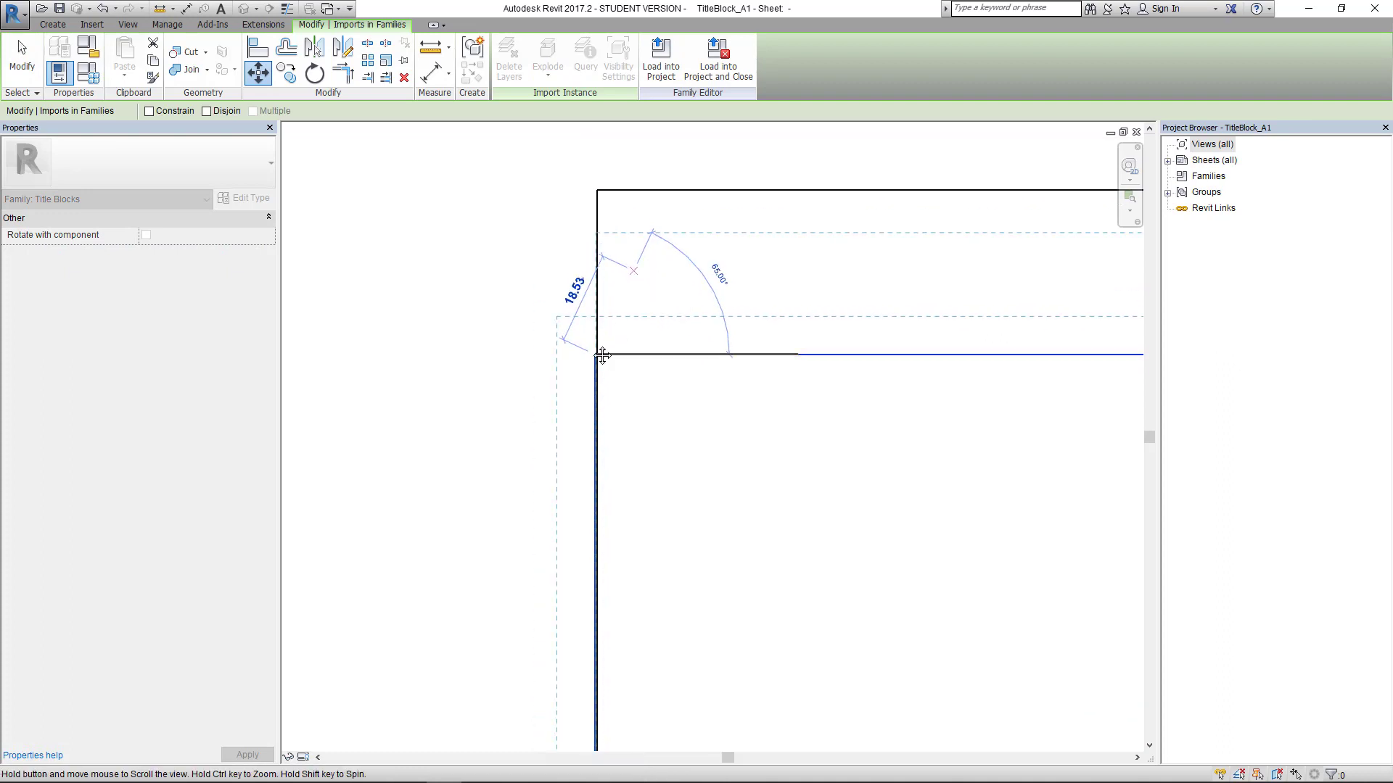
{"action": "left_click", "coordinate": [544, 303]}
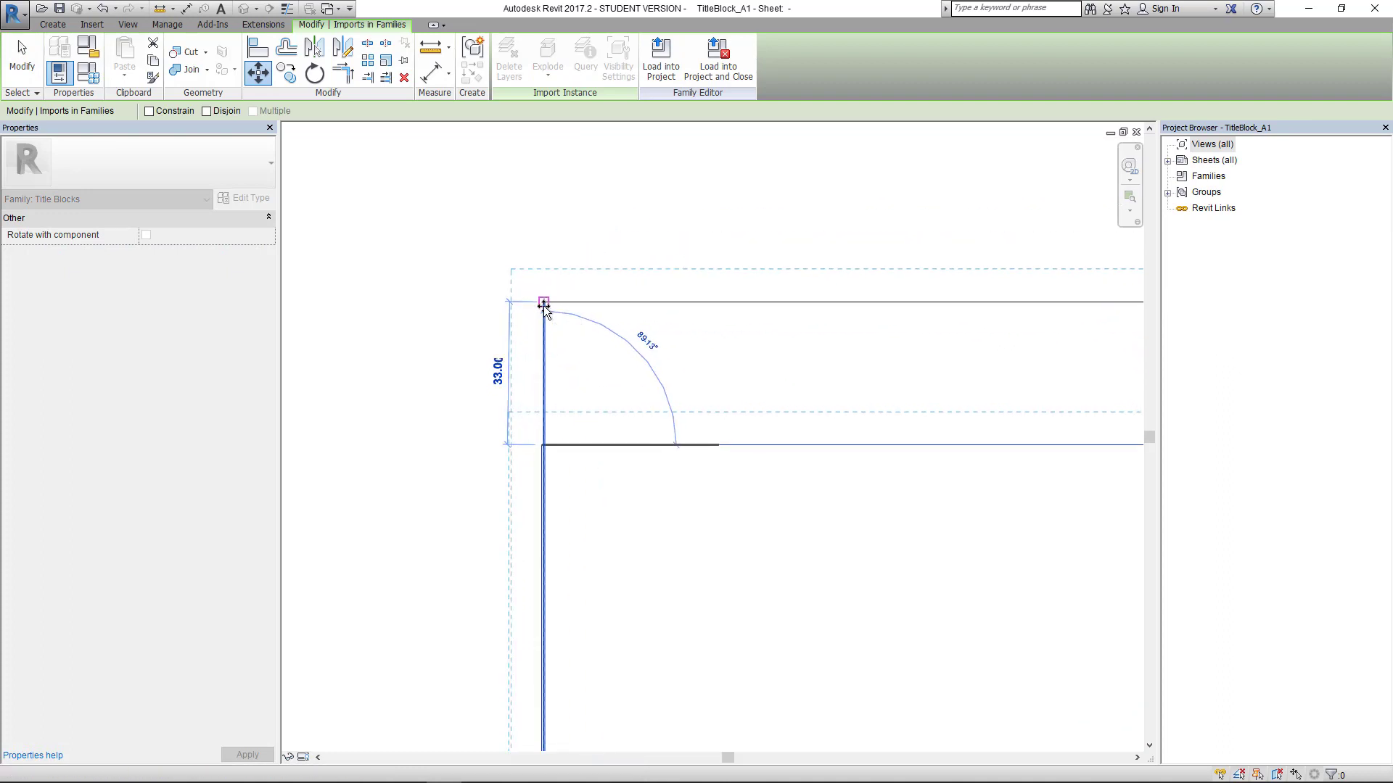
Step: Move the imported title block 12 mm to the right and 12 mm down inside the sheet boundary, and deselect it
{"action": "scroll", "coordinate": [513, 359], "scroll_direction": "down", "scroll_amount": 6}
{"action": "middle_click_drag", "start_coordinate": [672, 482], "coordinate": [428, 341]}
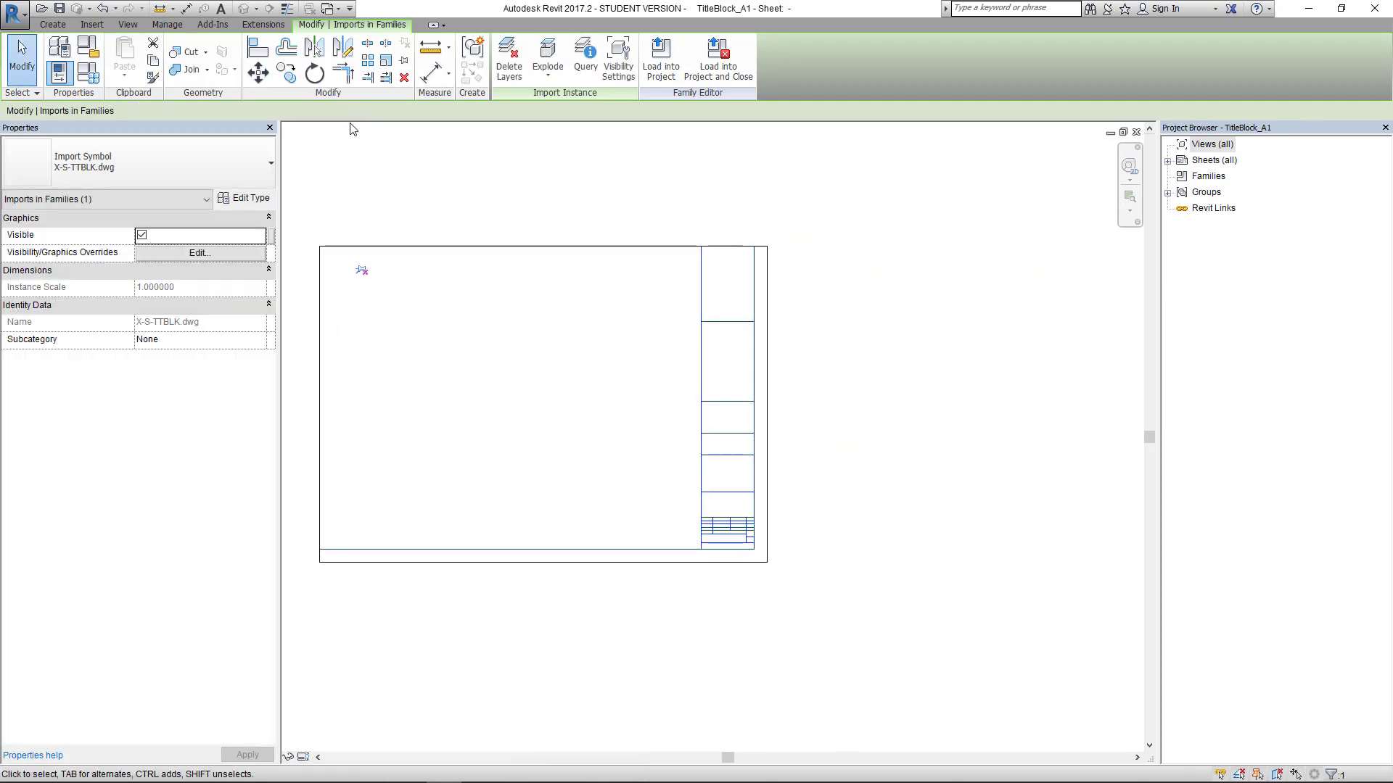
{"action": "left_click", "coordinate": [258, 73]}
{"action": "scroll", "coordinate": [899, 392], "scroll_direction": "up", "scroll_amount": 2}
{"action": "left_click", "coordinate": [805, 355]}
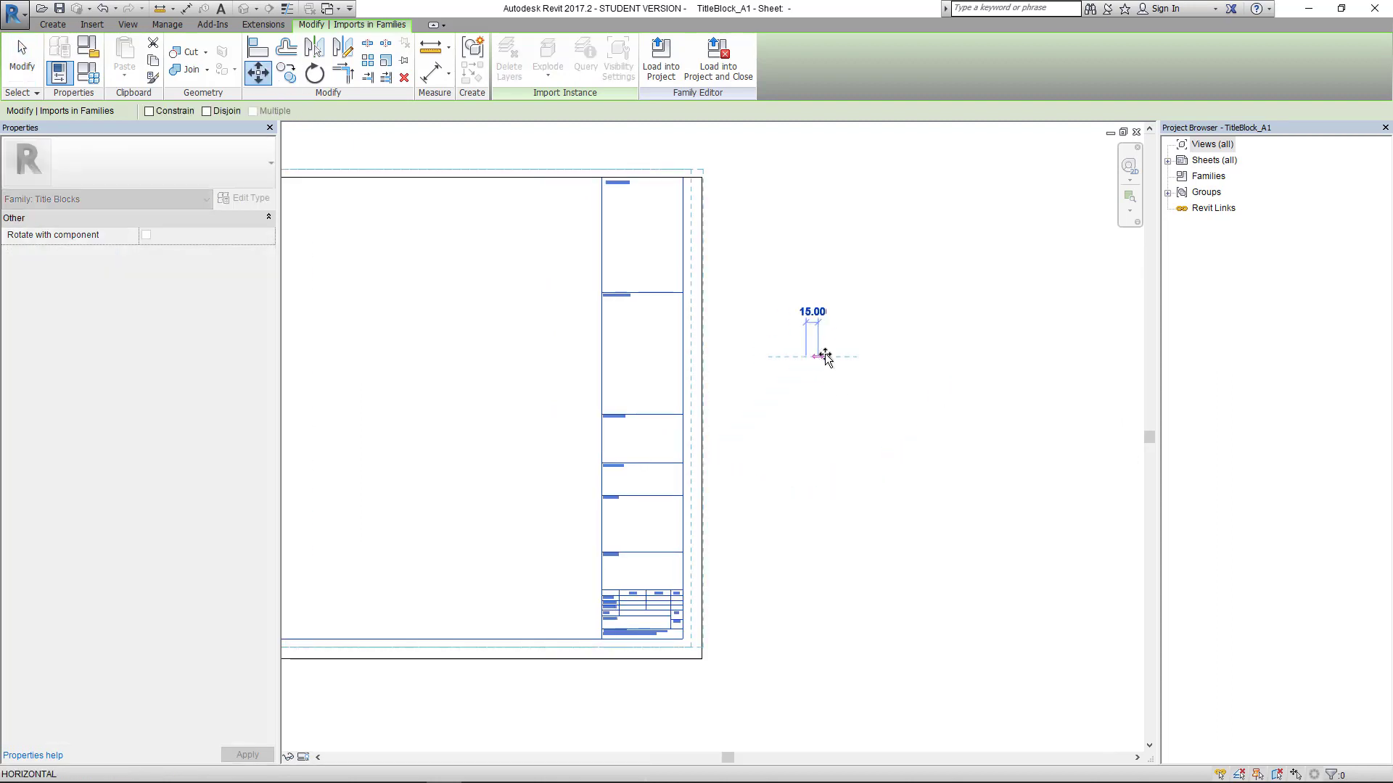
{"action": "type", "text": "40"}
{"action": "key", "text": "Return"}
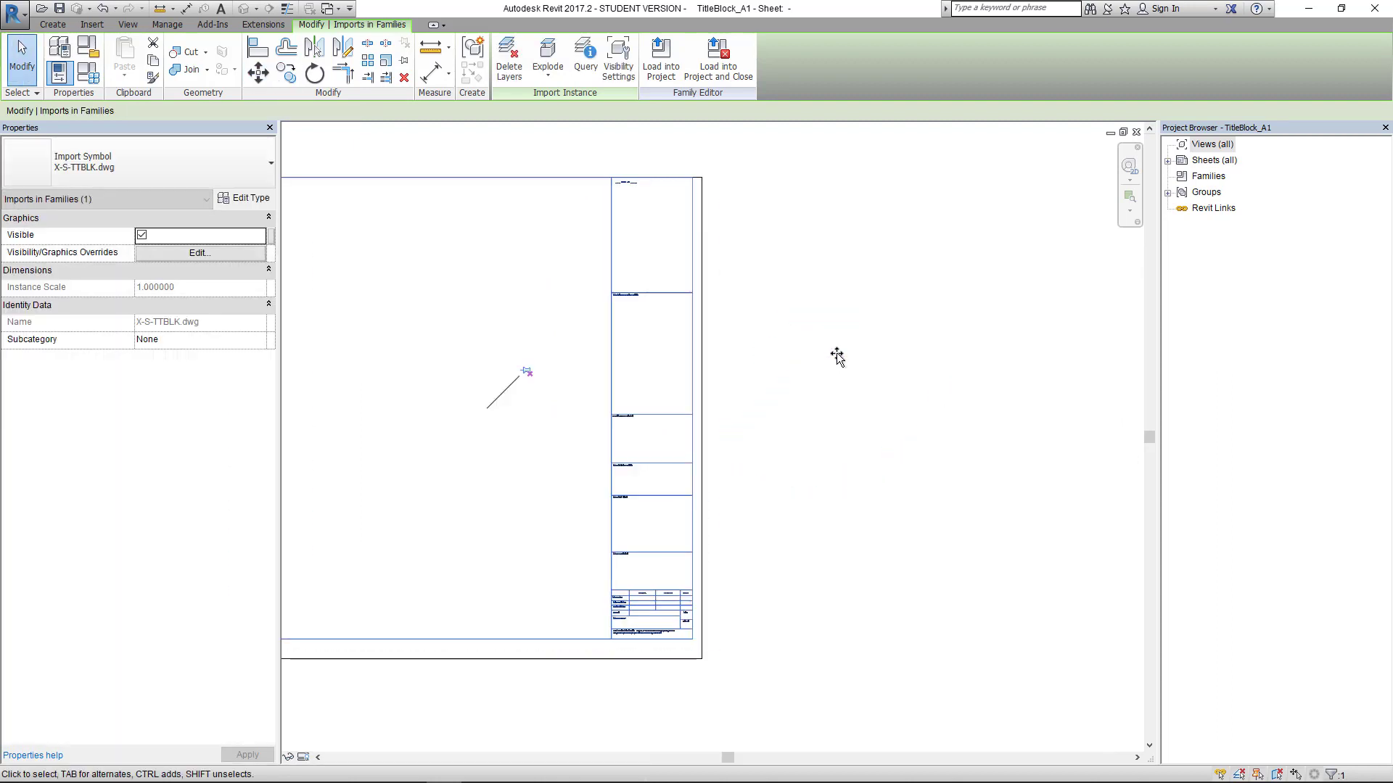
{"action": "left_click", "coordinate": [258, 72]}
{"action": "left_click", "coordinate": [805, 303]}
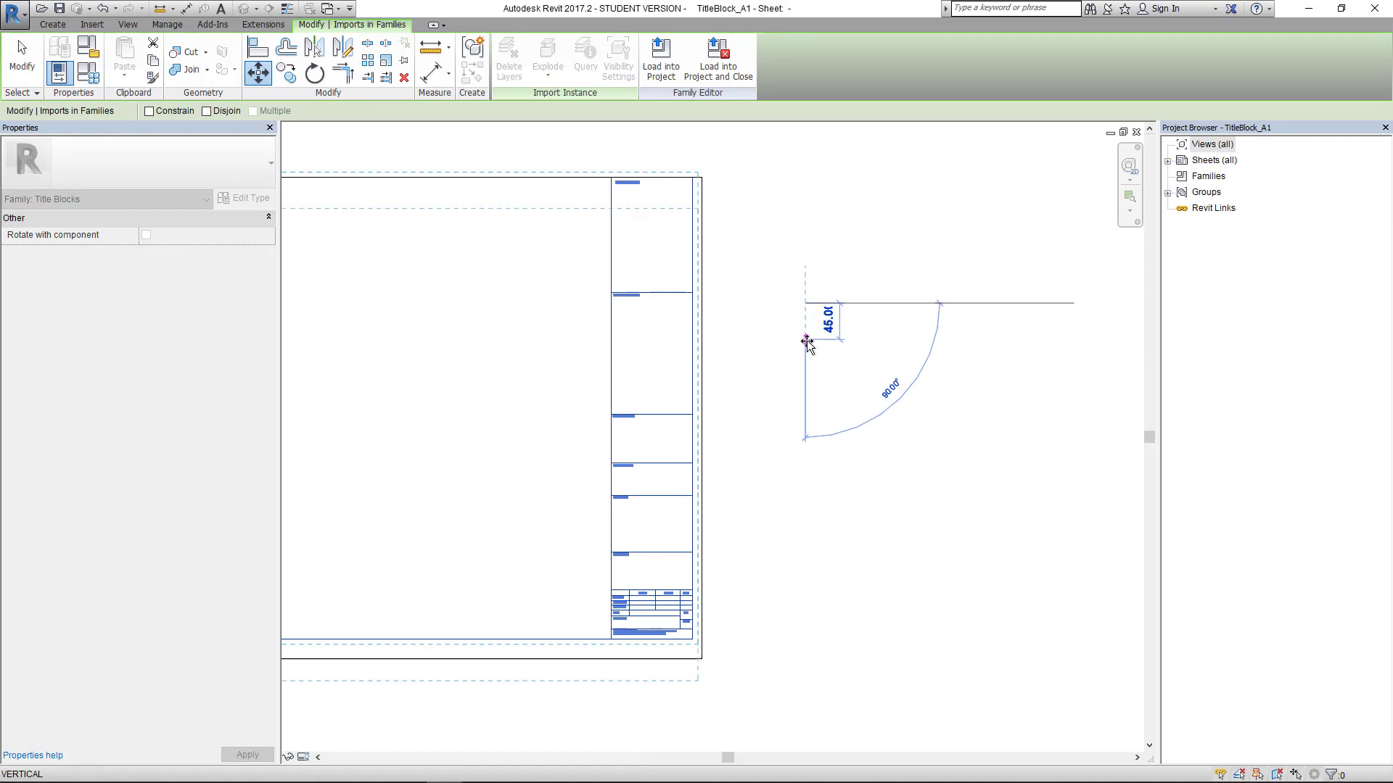
{"action": "type", "text": "12"}
{"action": "key", "text": "Return"}
{"action": "left_click", "coordinate": [816, 384]}
Step: Check the margins between the imported title block border and the A1 sheet boundary
{"action": "scroll", "coordinate": [653, 395], "scroll_direction": "down", "scroll_amount": 3}
{"action": "middle_click_drag", "start_coordinate": [618, 437], "coordinate": [757, 454]}
{"action": "scroll", "coordinate": [646, 587], "scroll_direction": "up", "scroll_amount": 2}
{"action": "scroll", "coordinate": [600, 485], "scroll_direction": "down", "scroll_amount": 3}
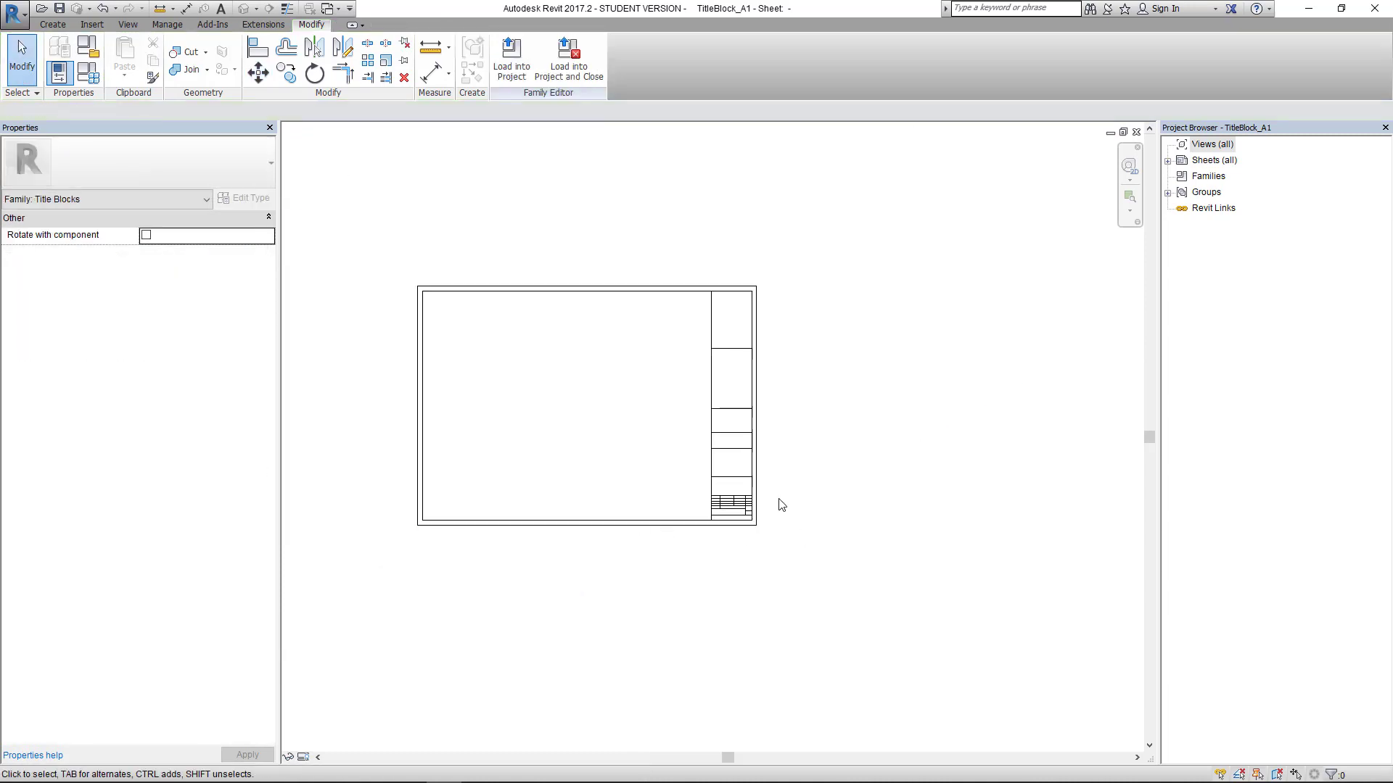
{"action": "scroll", "coordinate": [733, 378], "scroll_direction": "up", "scroll_amount": 3}
{"action": "scroll", "coordinate": [471, 381], "scroll_direction": "down", "scroll_amount": 2}
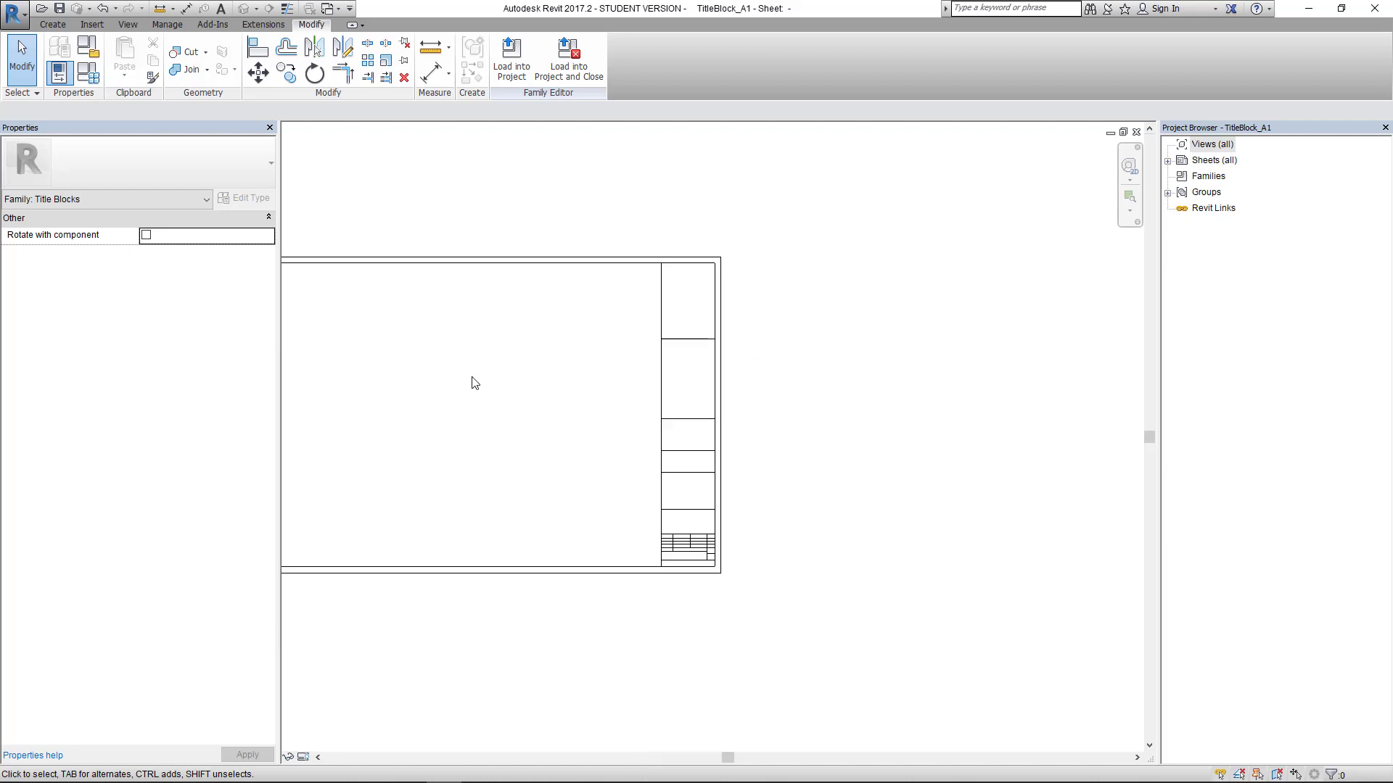
{"action": "middle_click_drag", "start_coordinate": [470, 382], "coordinate": [619, 428]}
{"action": "scroll", "coordinate": [619, 429], "scroll_direction": "down", "scroll_amount": 1}
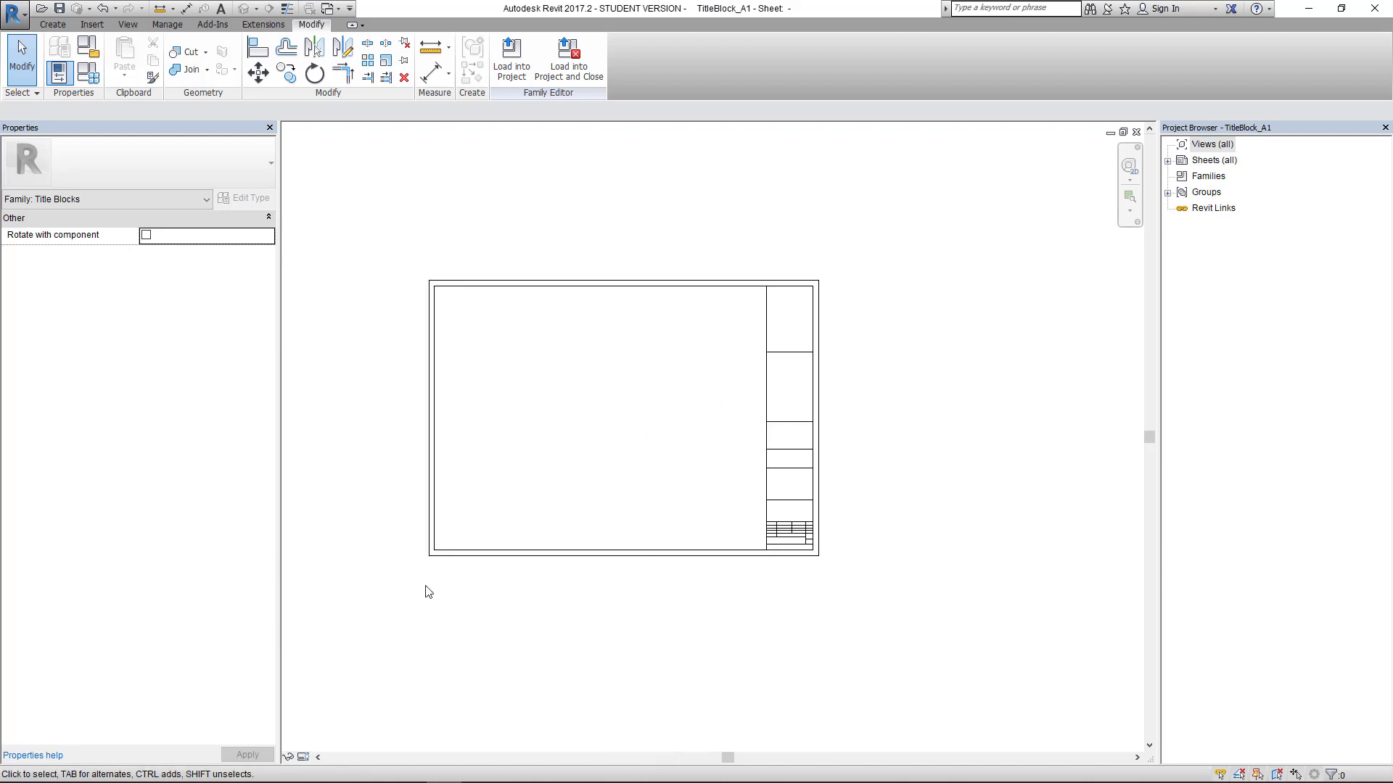
Step: Examine the title block's text fields, from the drawing number and approval table up to the project fields and sheet number box
{"action": "scroll", "coordinate": [722, 503], "scroll_direction": "up", "scroll_amount": 1}
{"action": "scroll", "coordinate": [833, 584], "scroll_direction": "up", "scroll_amount": 3}
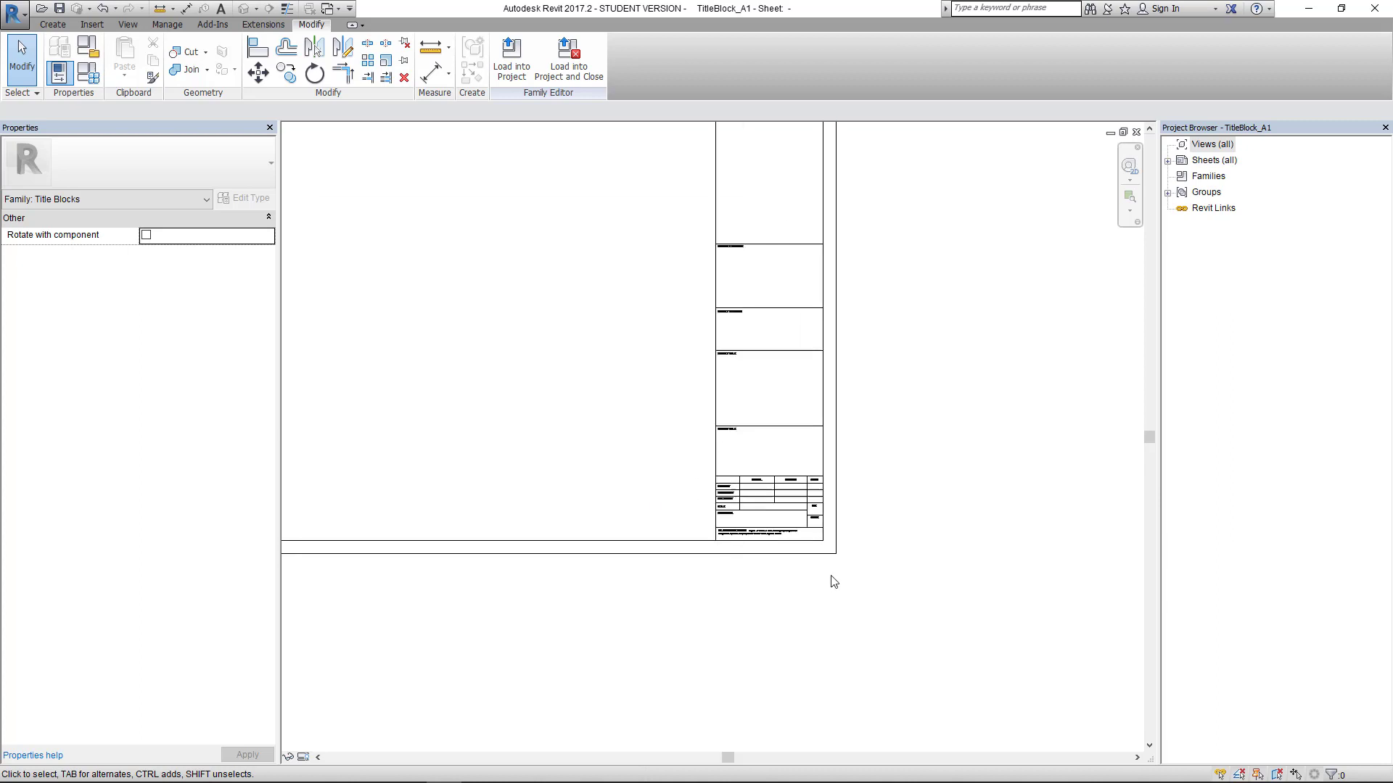
{"action": "scroll", "coordinate": [653, 494], "scroll_direction": "up", "scroll_amount": 3}
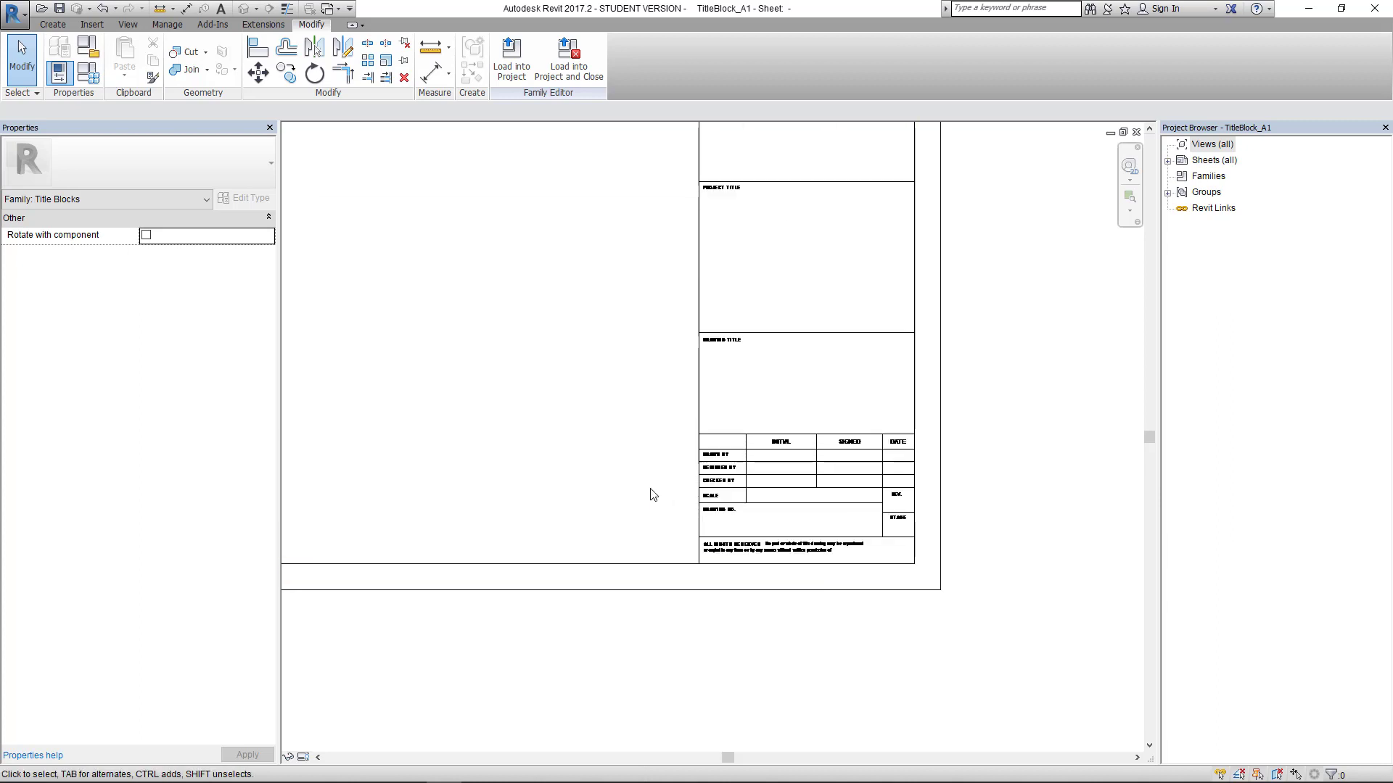
{"action": "scroll", "coordinate": [653, 495], "scroll_direction": "up", "scroll_amount": 3}
{"action": "scroll", "coordinate": [725, 246], "scroll_direction": "up", "scroll_amount": 3}
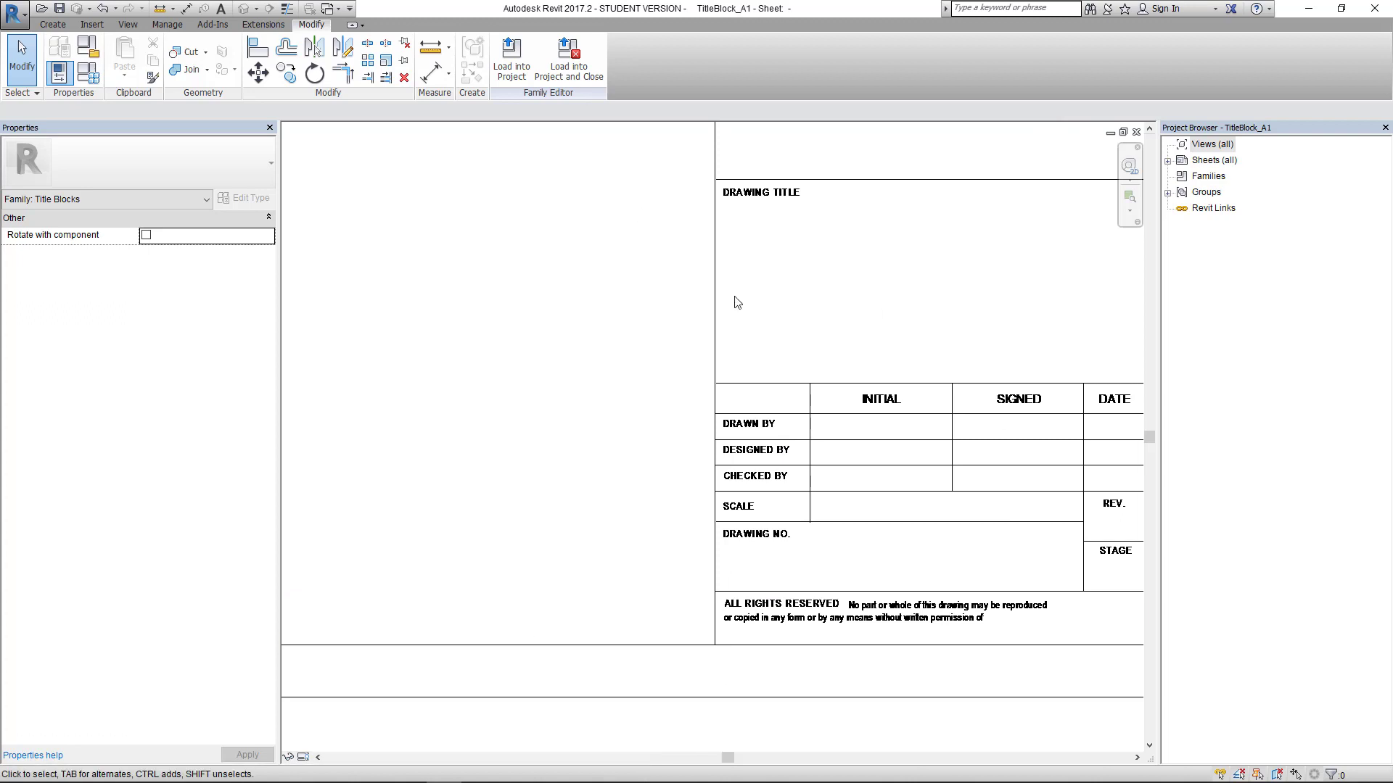
{"action": "scroll", "coordinate": [903, 244], "scroll_direction": "down", "scroll_amount": 4}
{"action": "middle_click_drag", "start_coordinate": [902, 238], "coordinate": [809, 452]}
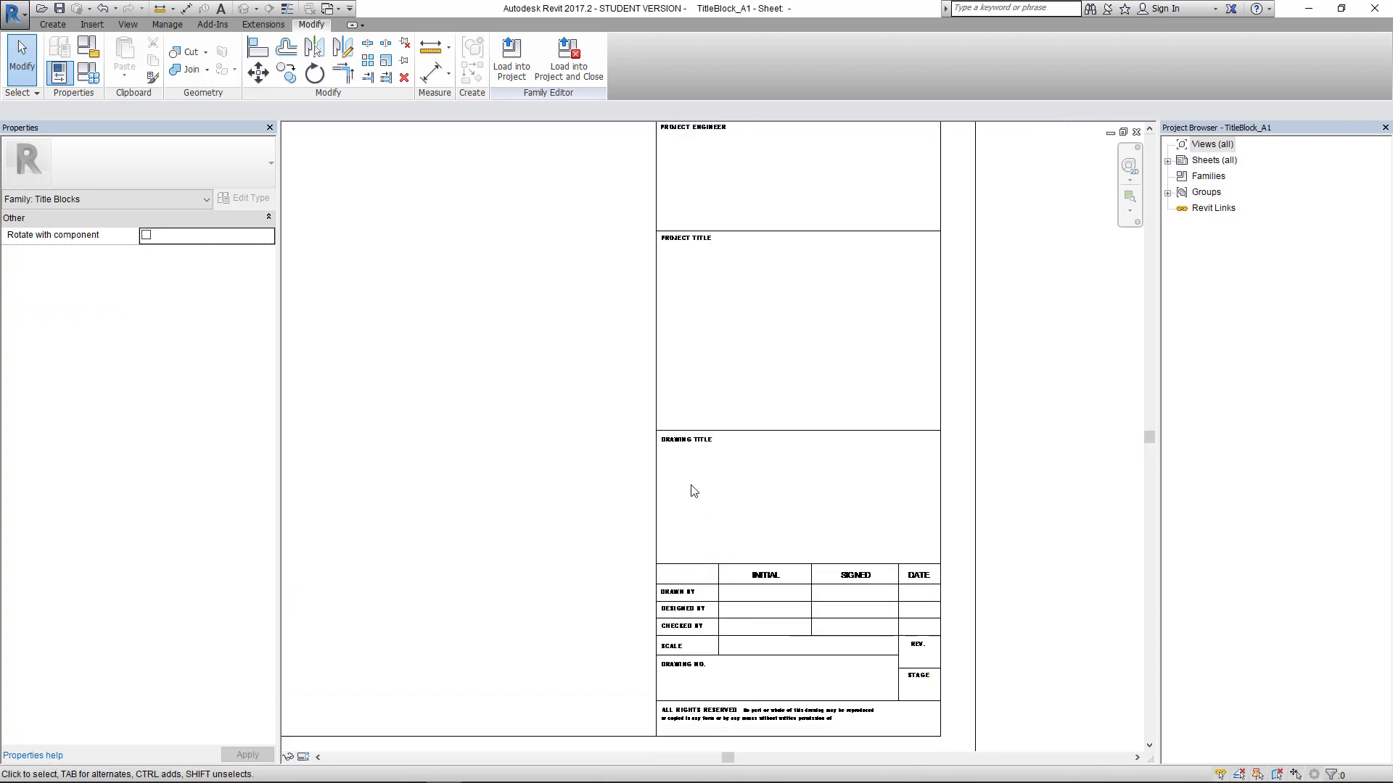
{"action": "scroll", "coordinate": [697, 492], "scroll_direction": "down", "scroll_amount": 2}
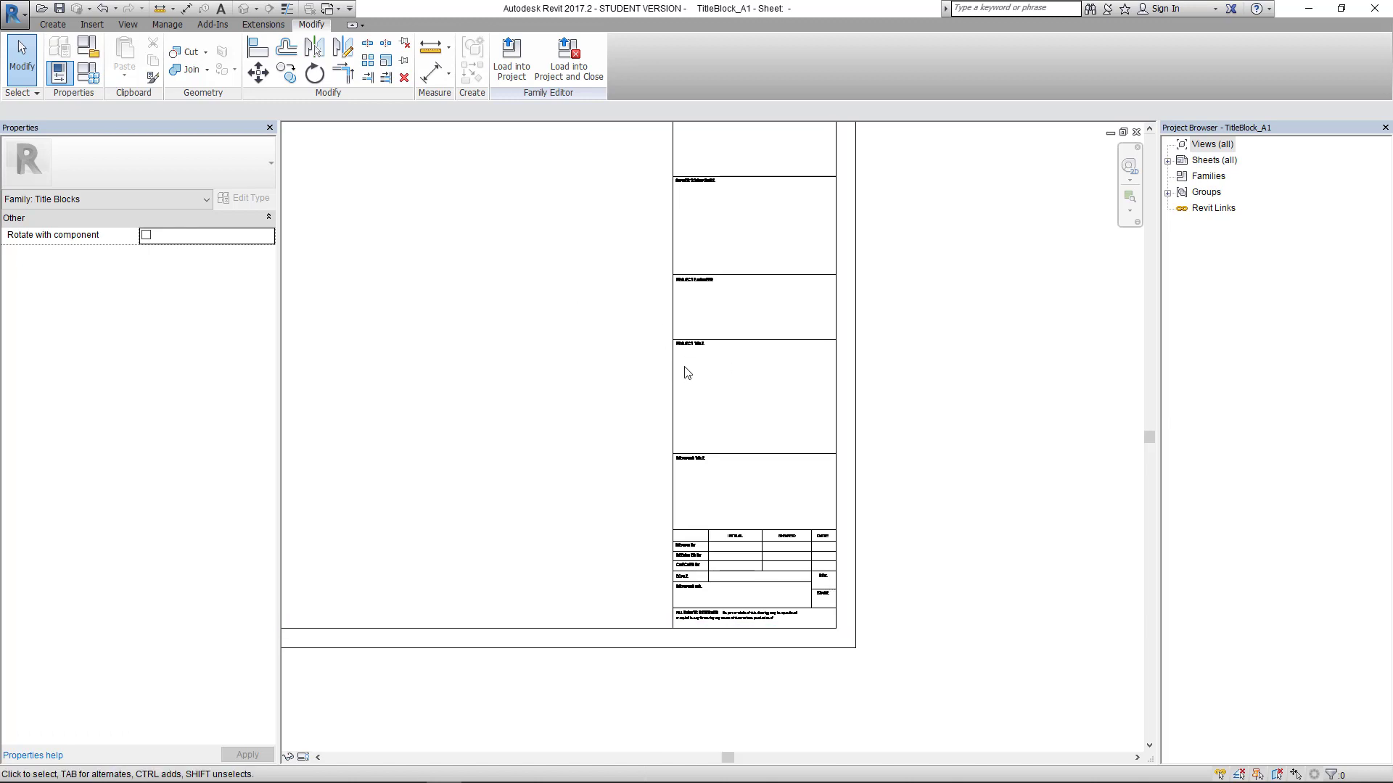
{"action": "scroll", "coordinate": [519, 455], "scroll_direction": "down", "scroll_amount": 2}
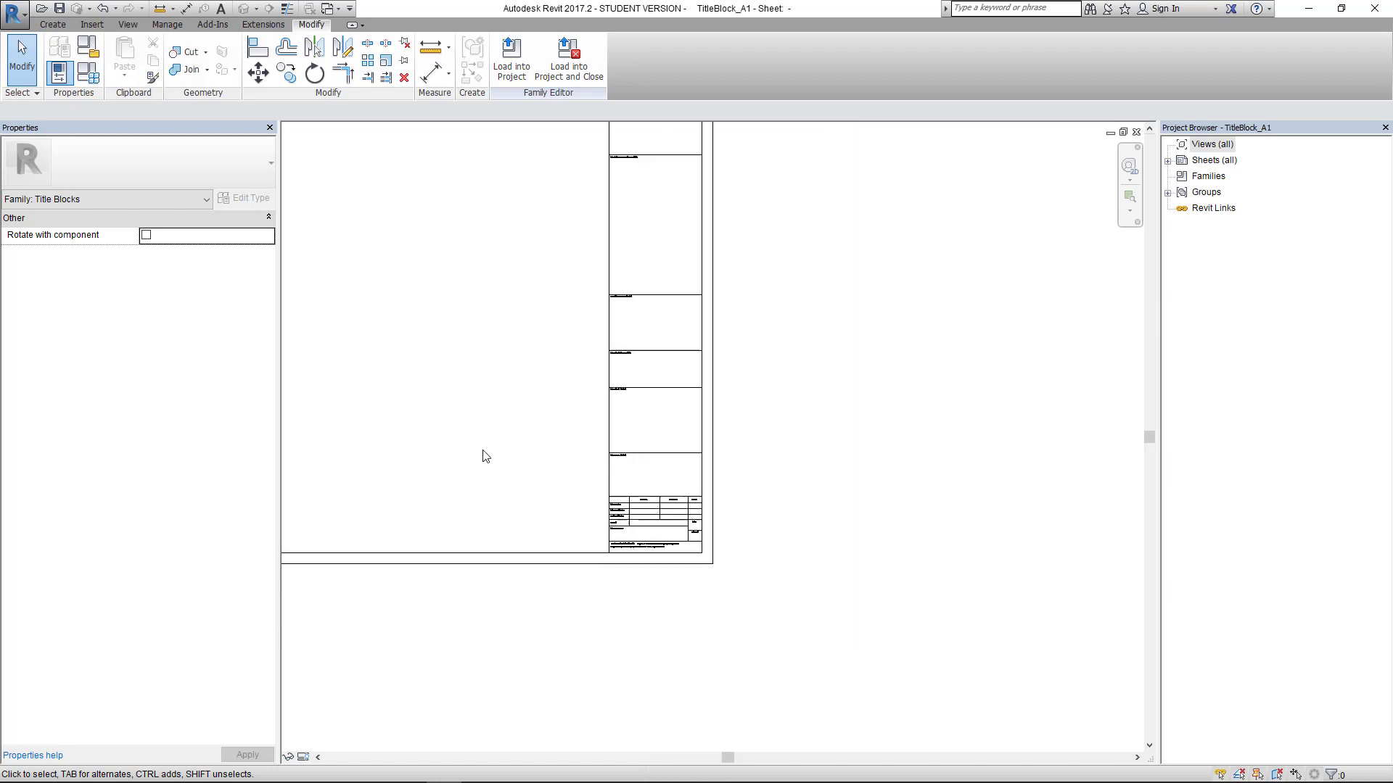
{"action": "middle_click_drag", "start_coordinate": [482, 454], "coordinate": [760, 624]}
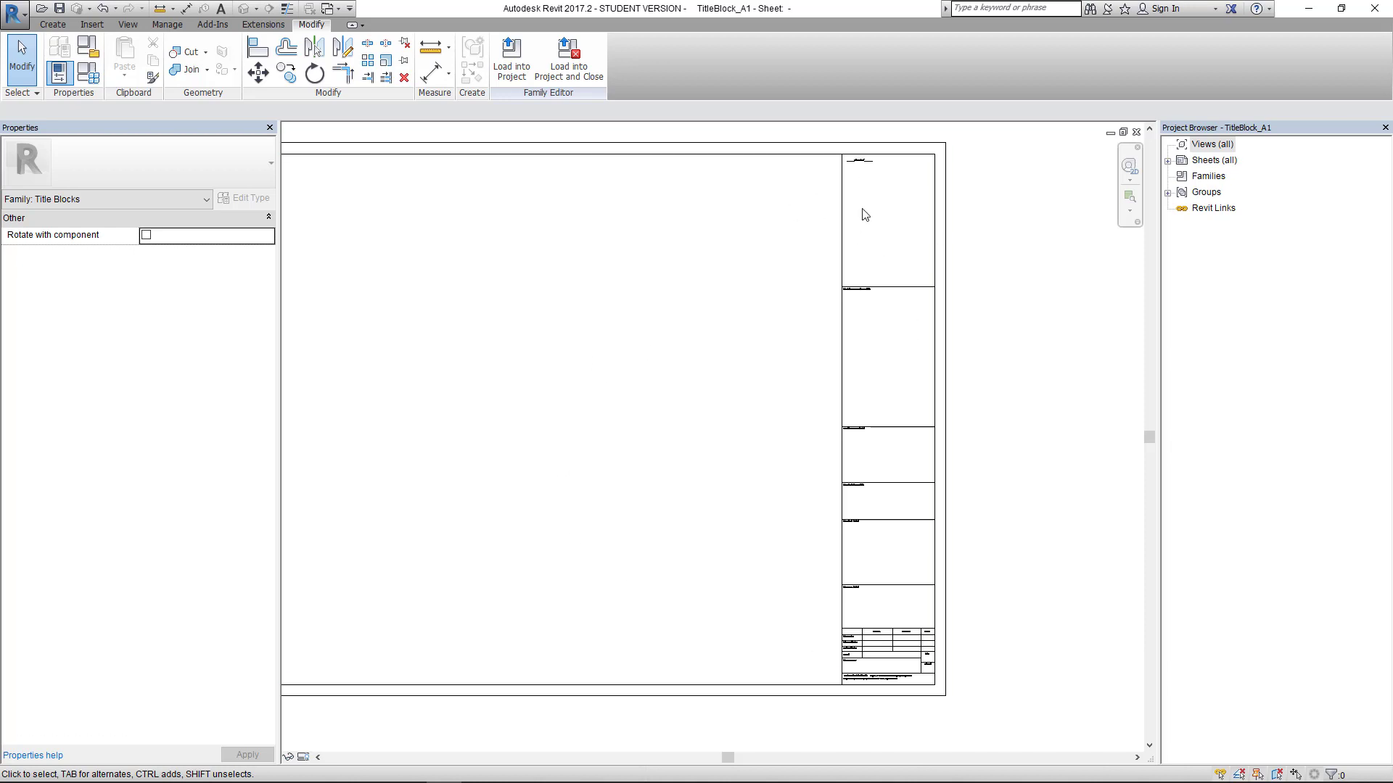
Step: Fully explode the imported X-S-TTBLK.dwg title block drawing into separate lines and text
{"action": "left_click", "coordinate": [842, 229]}
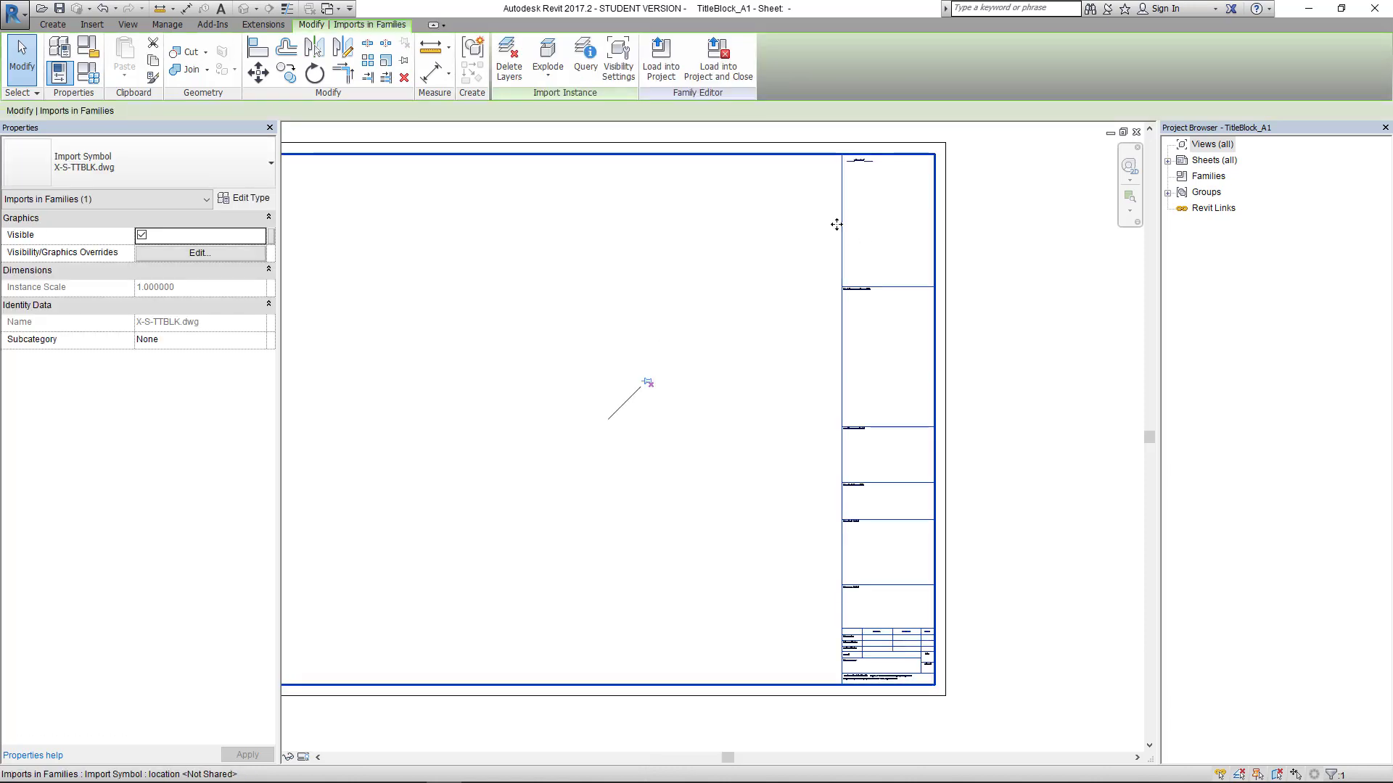
{"action": "left_click", "coordinate": [548, 69]}
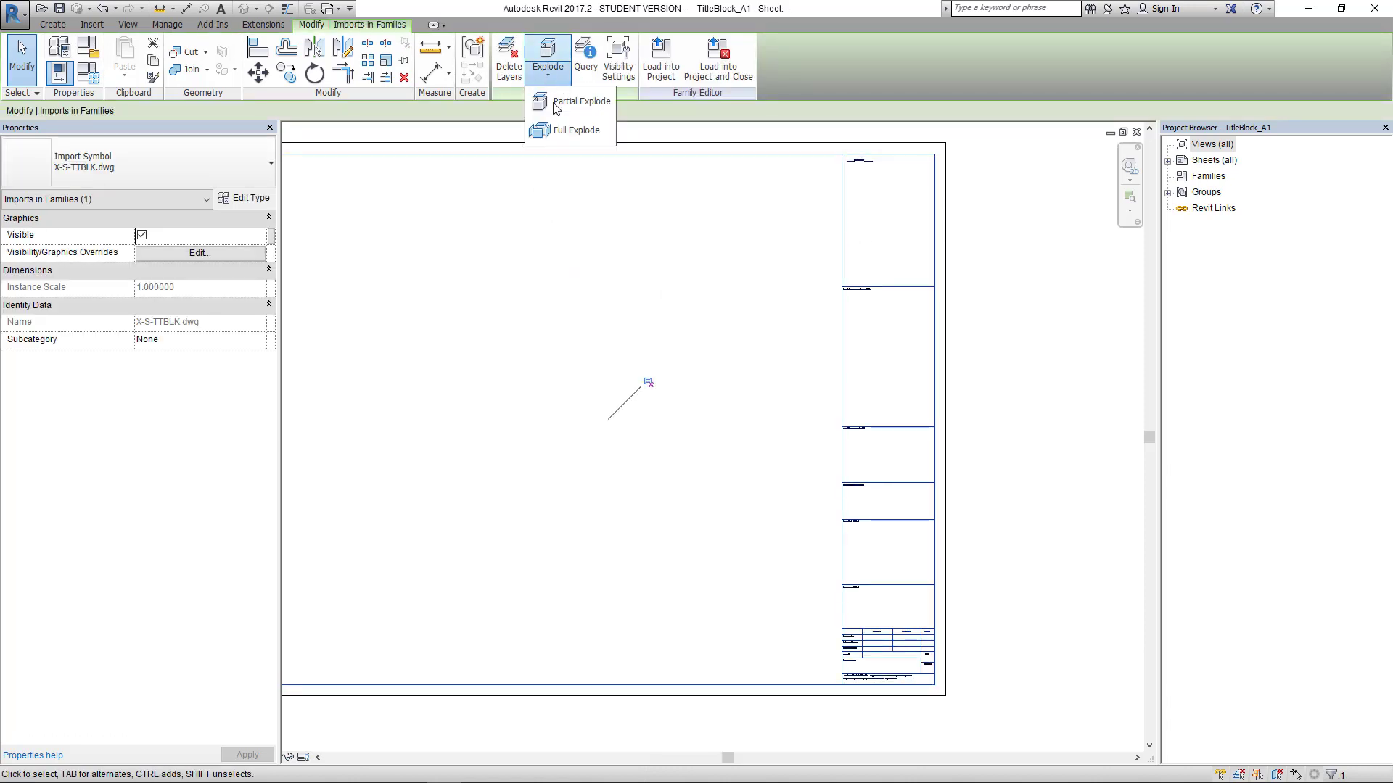
{"action": "left_click", "coordinate": [560, 133]}
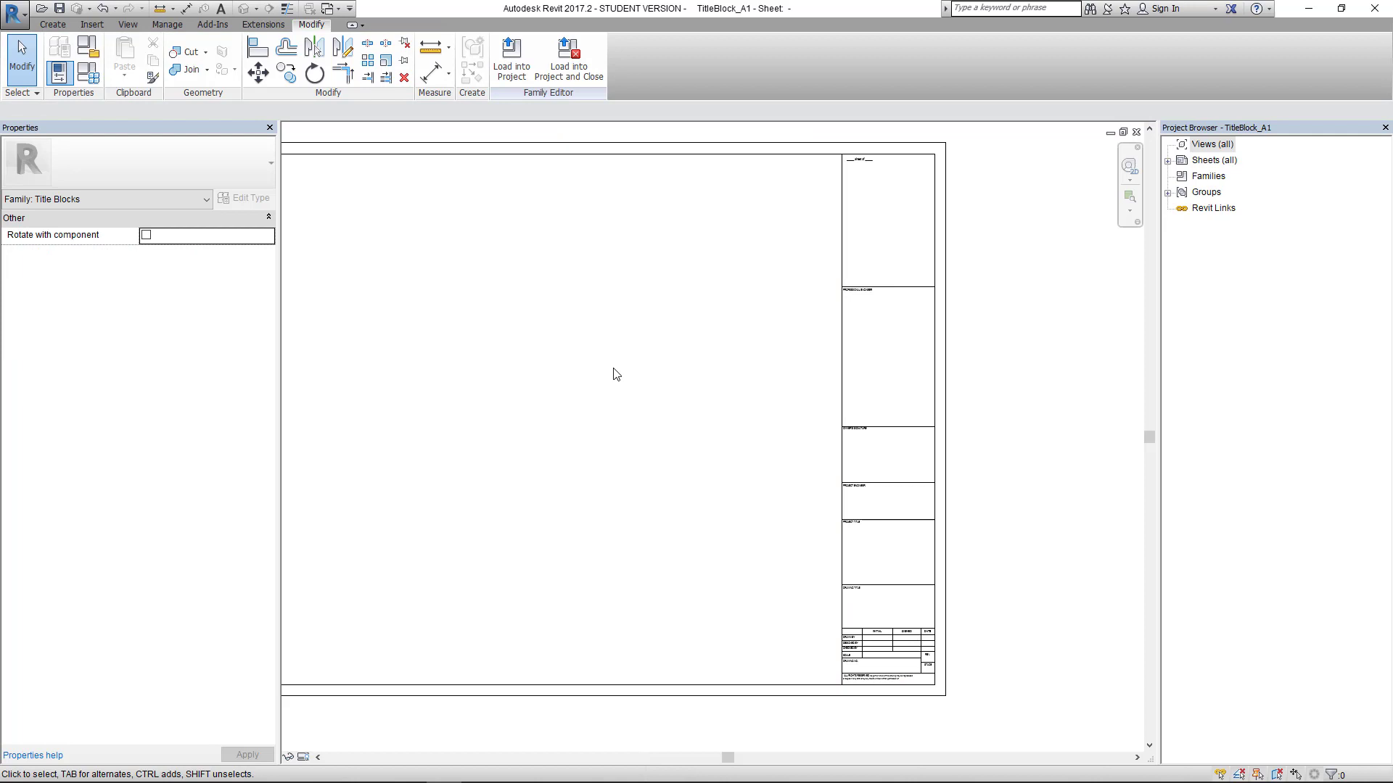
Step: Inspect the exploded title column and upper border lines, and review the line subcategories available for the upper border line
{"action": "scroll", "coordinate": [824, 445], "scroll_direction": "up", "scroll_amount": 3}
{"action": "scroll", "coordinate": [739, 342], "scroll_direction": "up", "scroll_amount": 2}
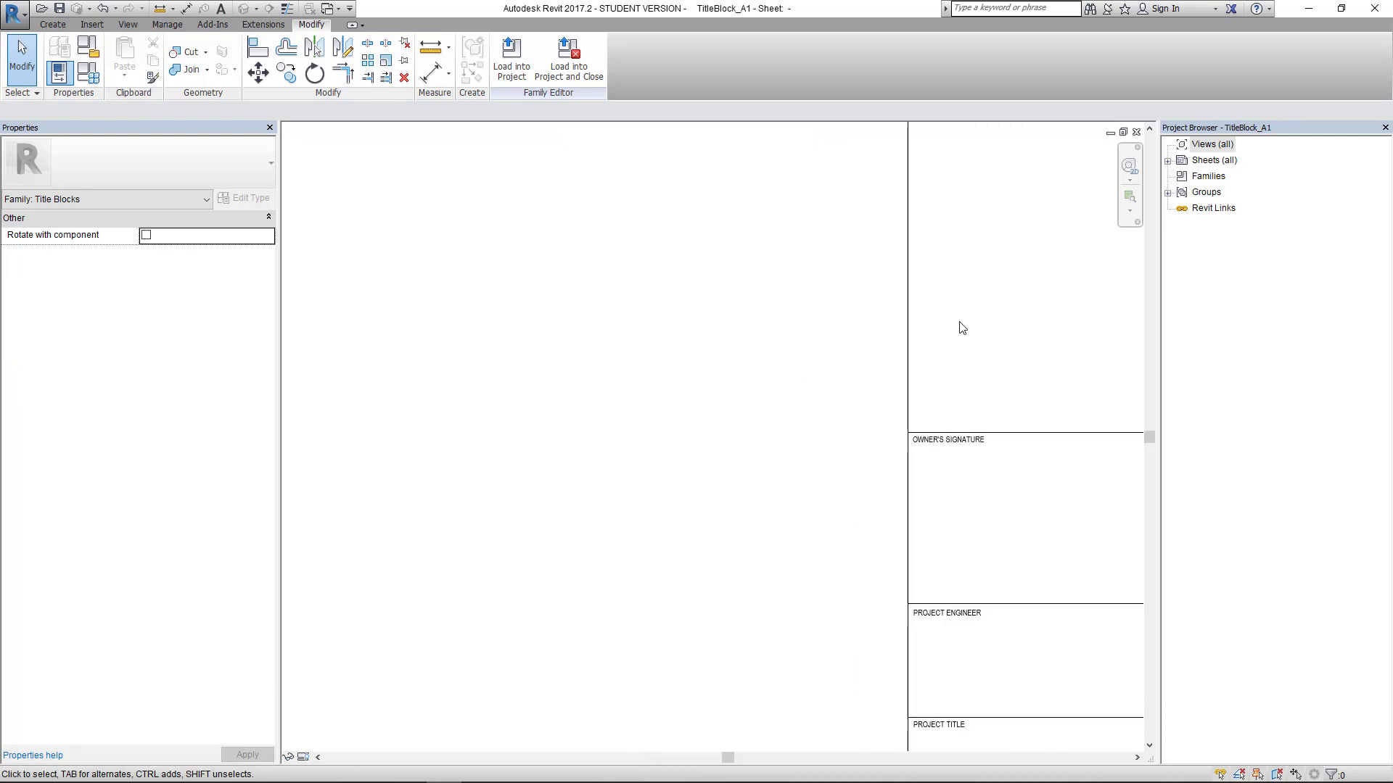
{"action": "left_click", "coordinate": [909, 320]}
{"action": "scroll", "coordinate": [784, 353], "scroll_direction": "down", "scroll_amount": 4}
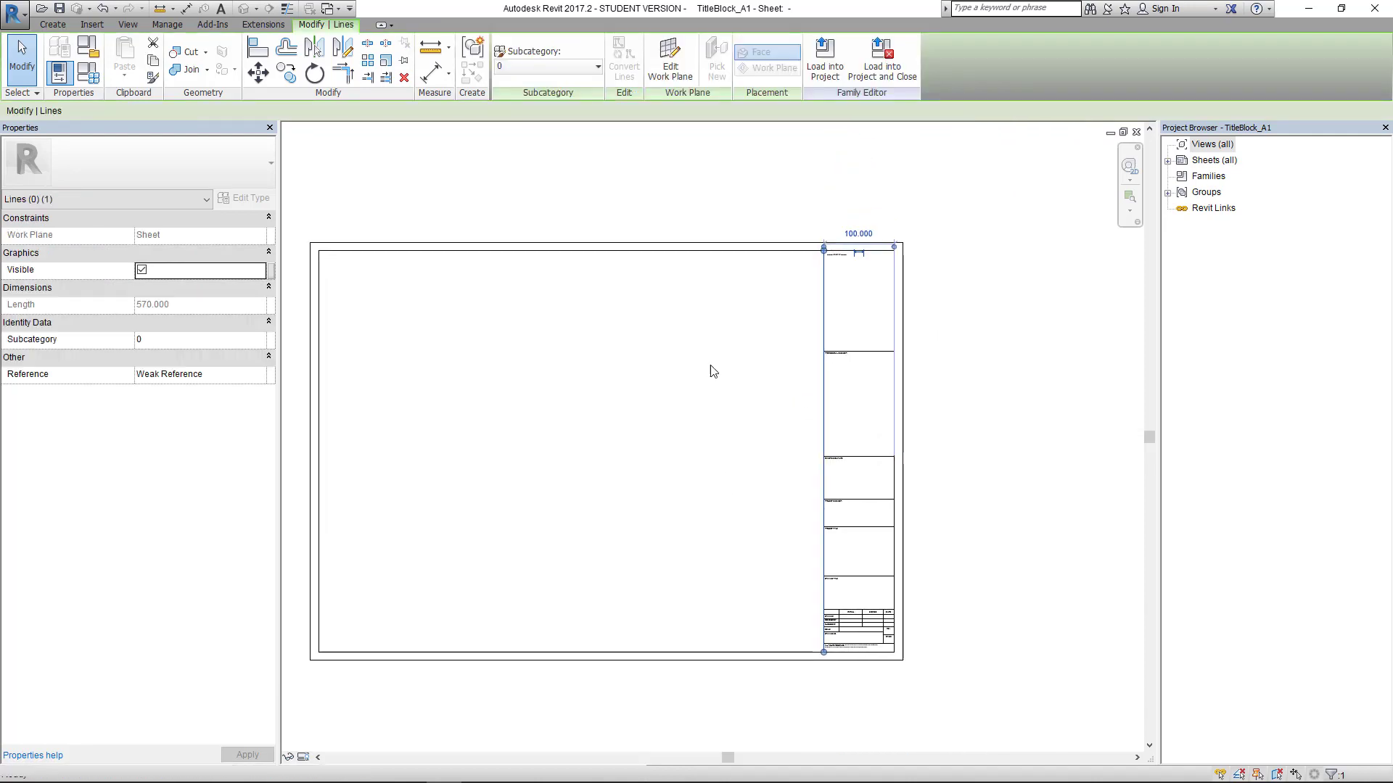
{"action": "left_click", "coordinate": [736, 293]}
{"action": "left_click", "coordinate": [727, 251]}
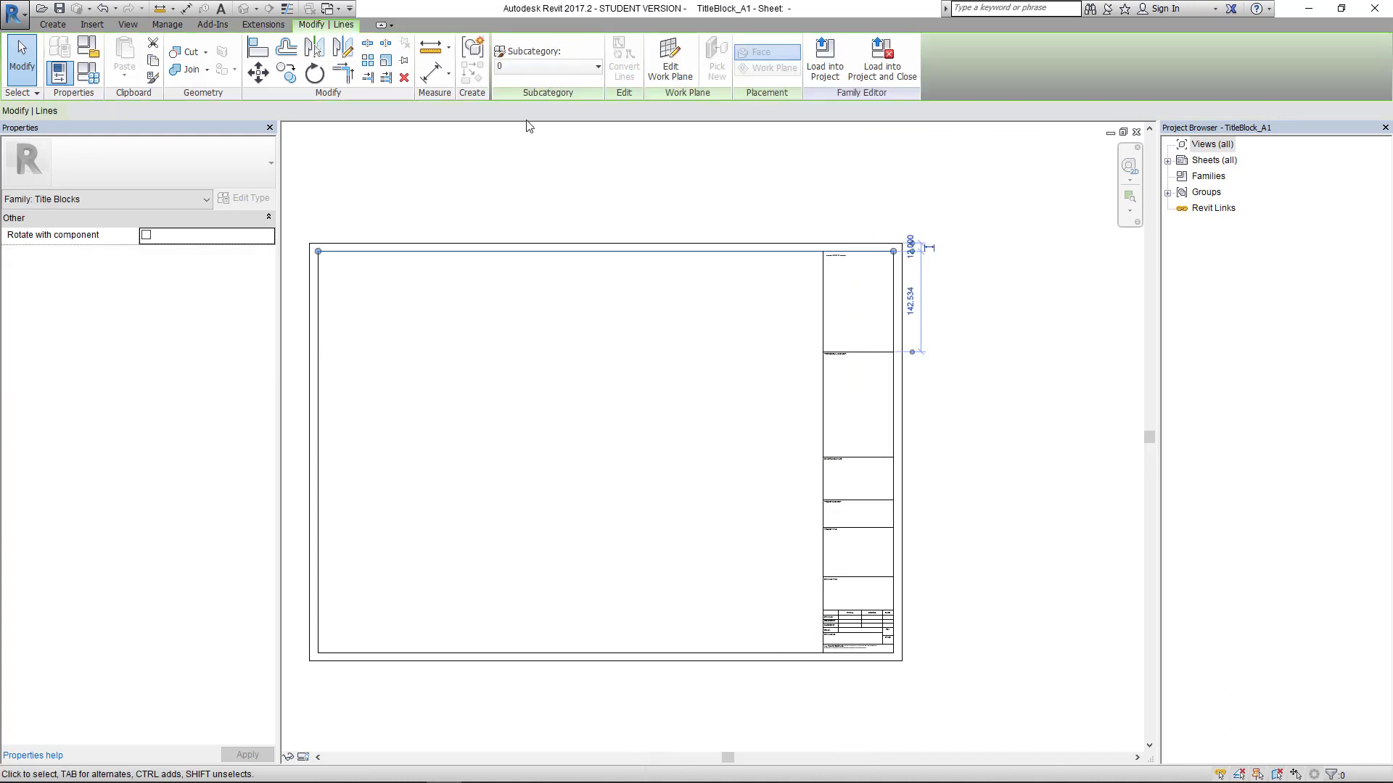
{"action": "left_click", "coordinate": [557, 67]}
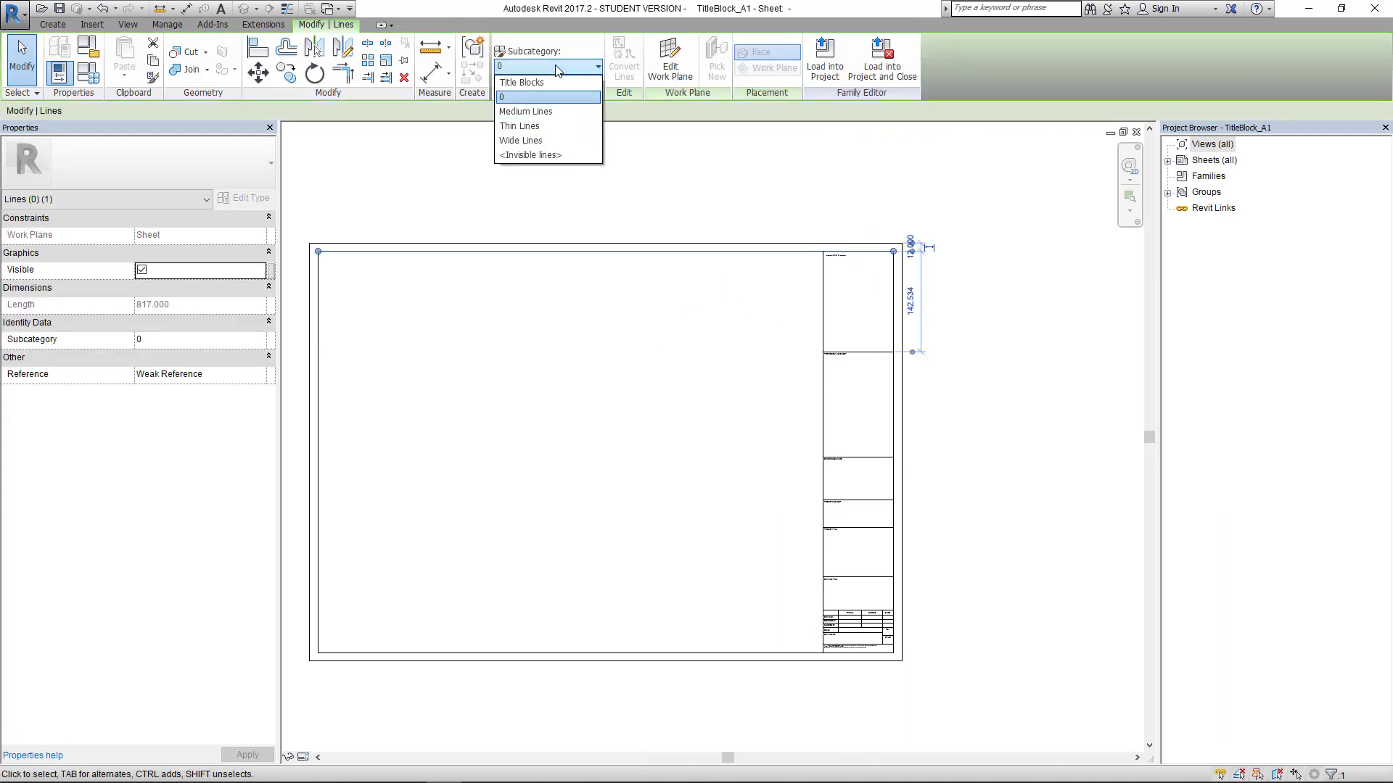
{"action": "left_click", "coordinate": [574, 401]}
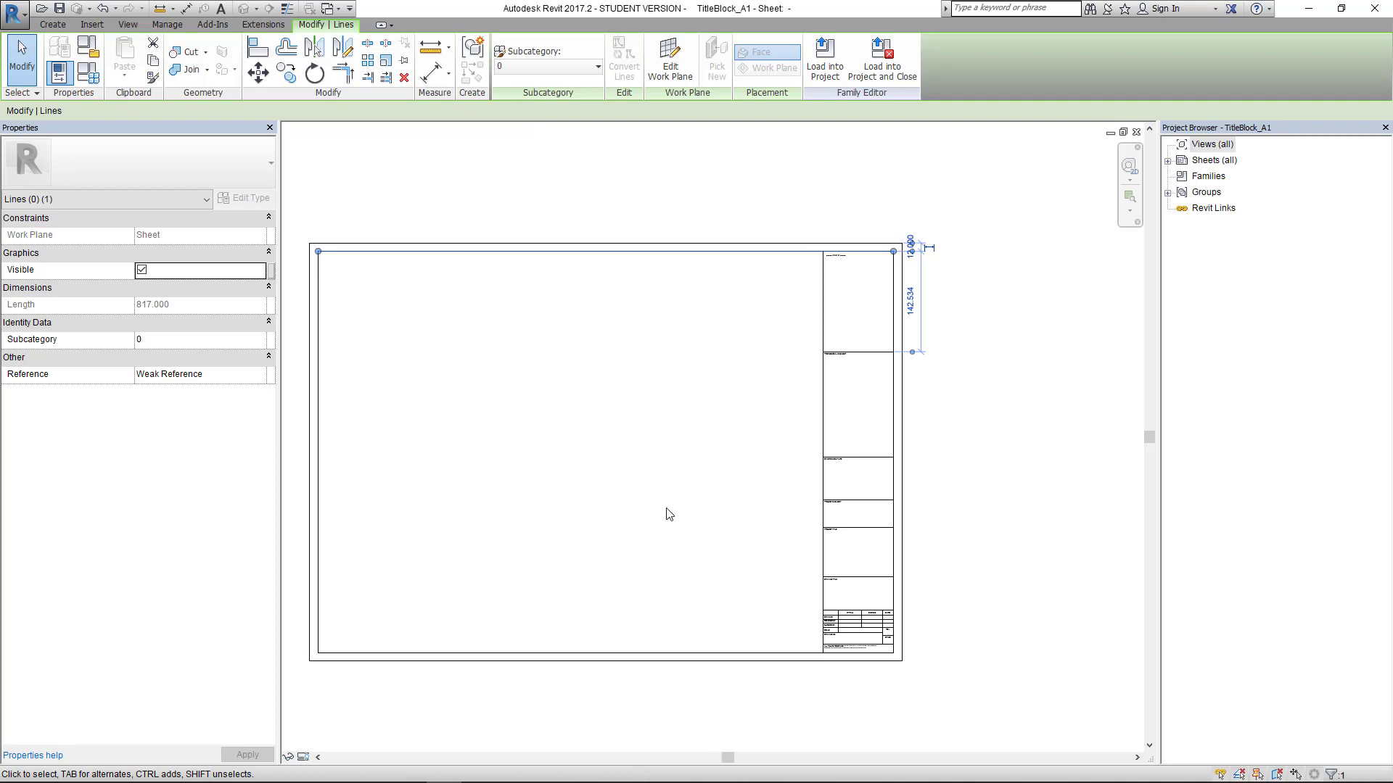
{"action": "scroll", "coordinate": [865, 253], "scroll_direction": "up", "scroll_amount": 6}
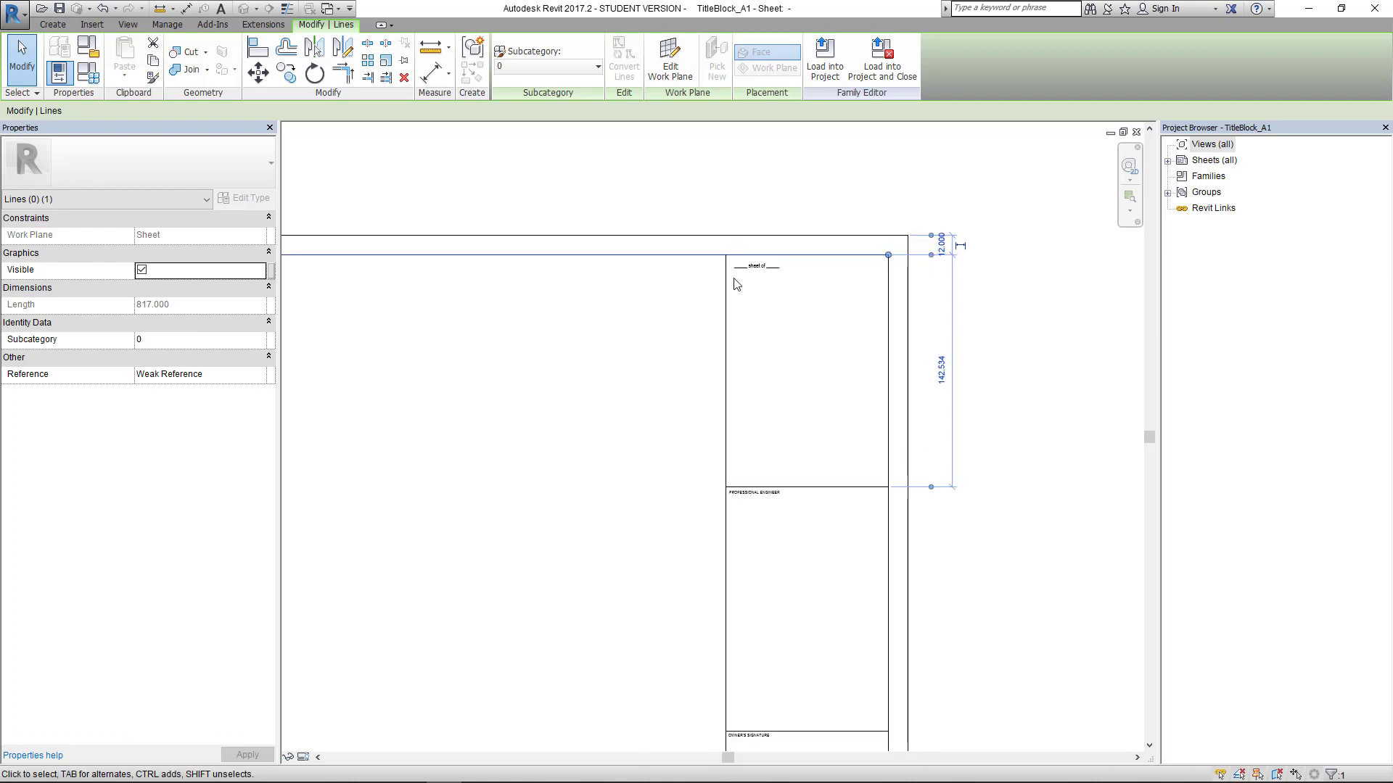
{"action": "left_click", "coordinate": [1013, 287]}
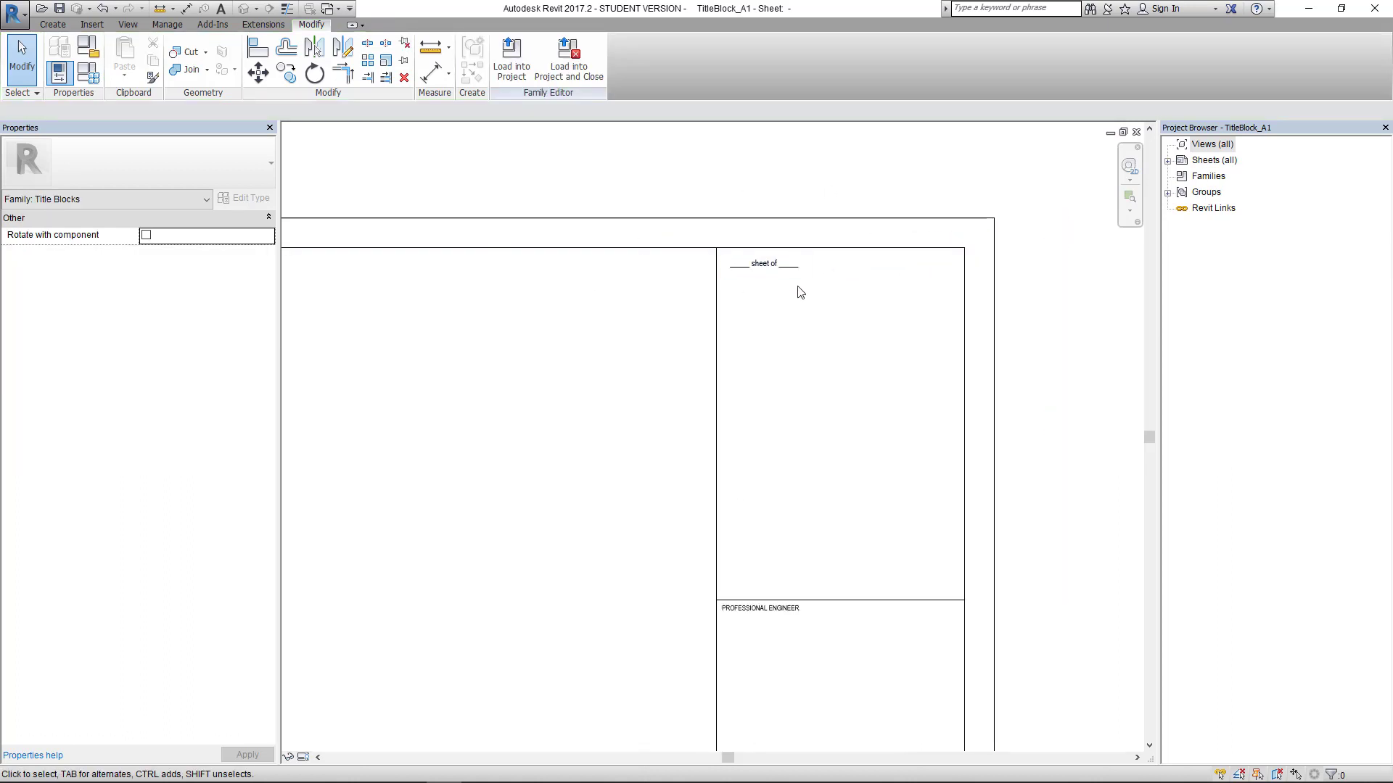
{"action": "left_click", "coordinate": [675, 249]}
{"action": "left_click", "coordinate": [518, 67]}
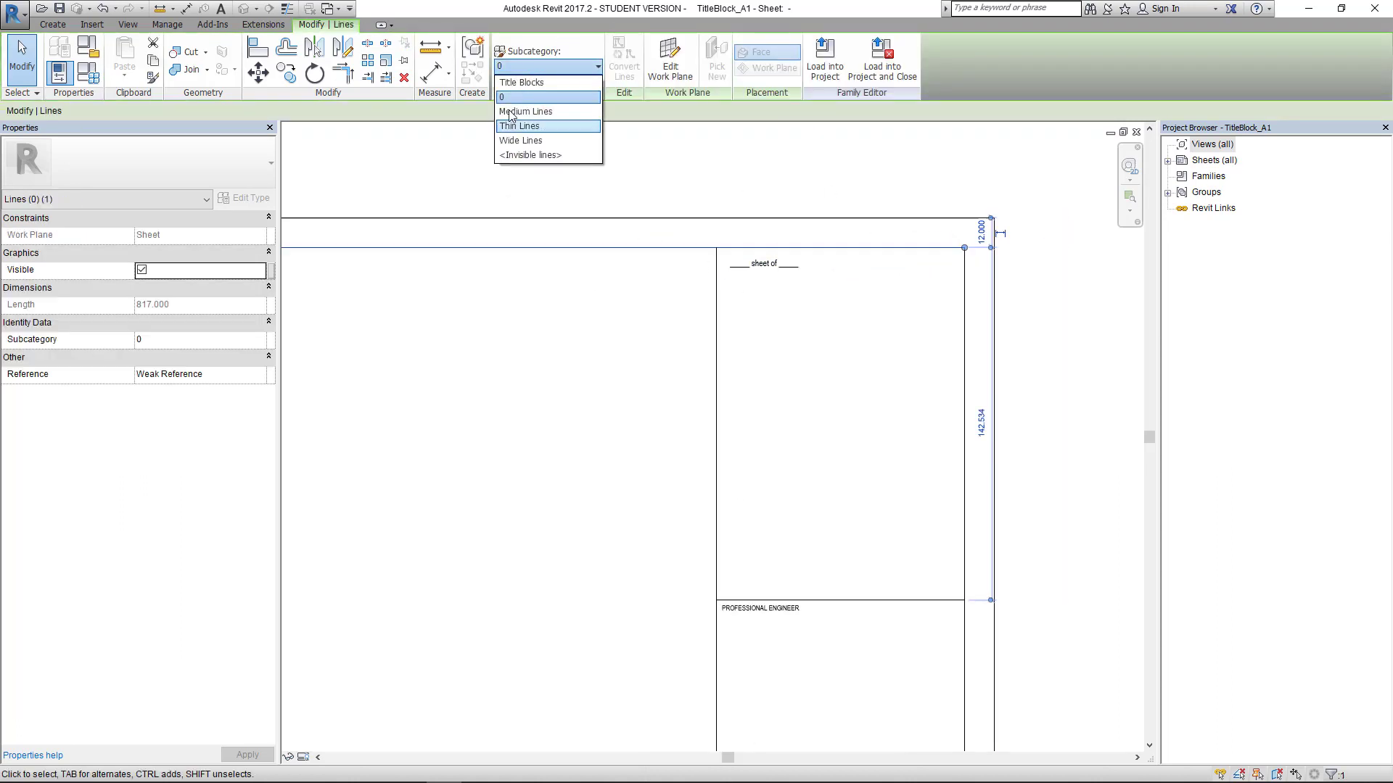
{"action": "left_click", "coordinate": [531, 371]}
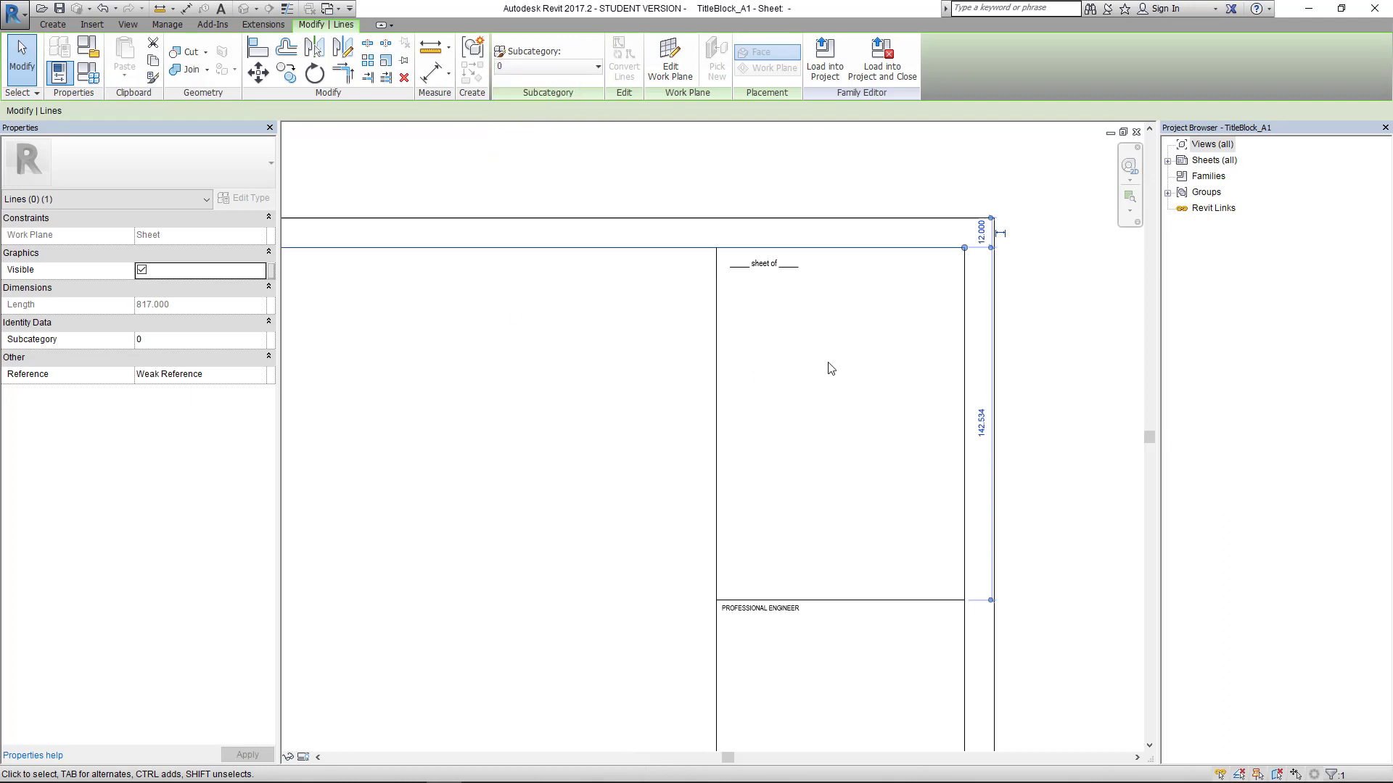
{"action": "left_click", "coordinate": [880, 347]}
Step: Check which text type the exploded PROFESSIONAL ENGINEER note uses, and deselect it
{"action": "scroll", "coordinate": [876, 351], "scroll_direction": "down", "scroll_amount": 1}
{"action": "middle_click_drag", "start_coordinate": [783, 358], "coordinate": [605, 293]}
{"action": "scroll", "coordinate": [649, 413], "scroll_direction": "up", "scroll_amount": 1}
{"action": "scroll", "coordinate": [612, 526], "scroll_direction": "up", "scroll_amount": 4}
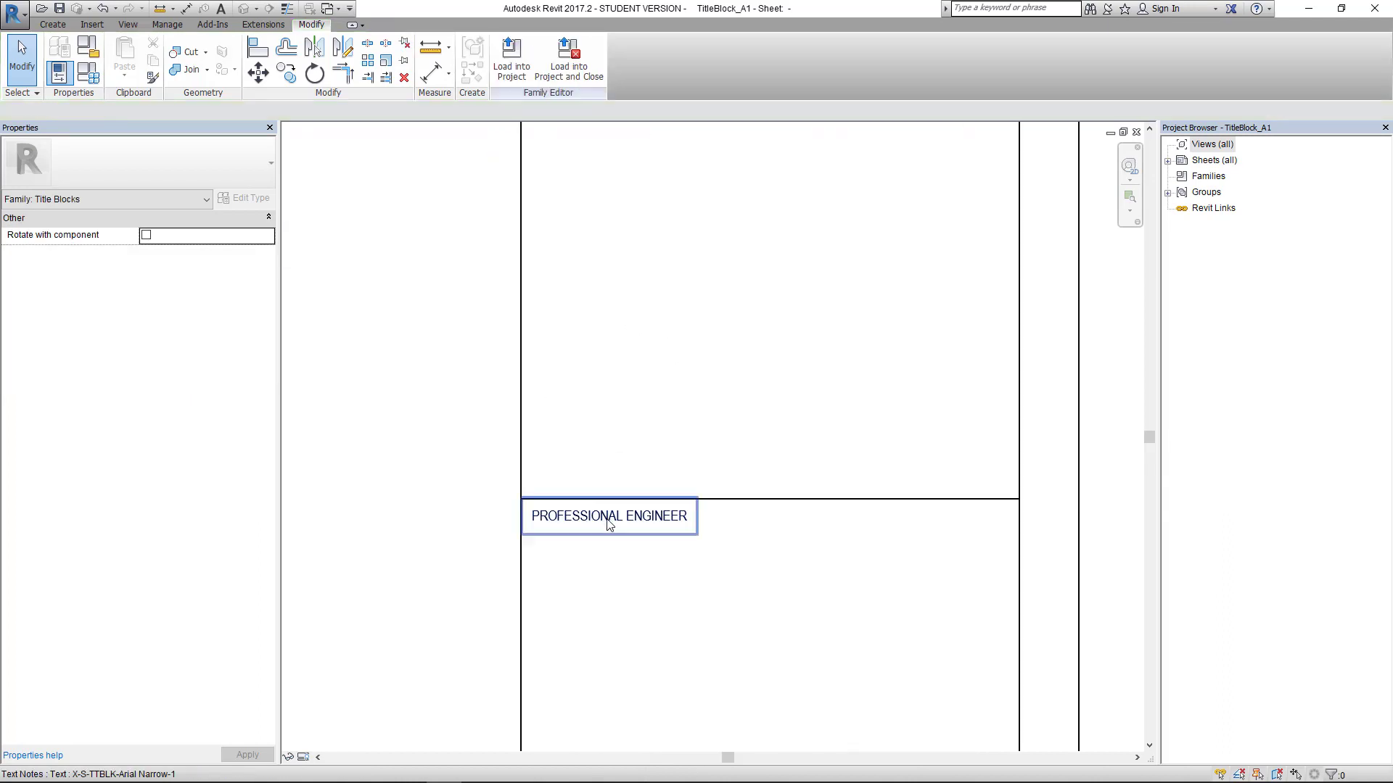
{"action": "left_click", "coordinate": [612, 535]}
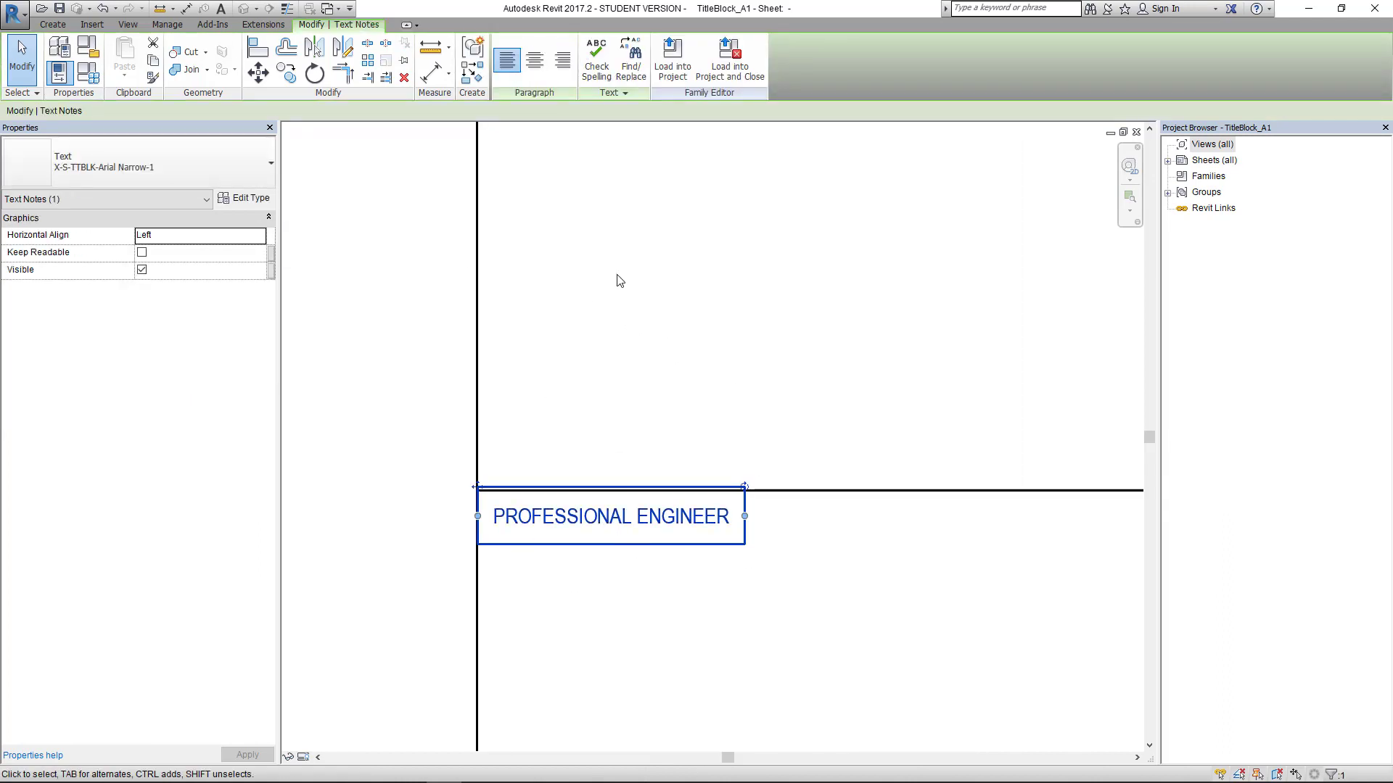
{"action": "scroll", "coordinate": [651, 537], "scroll_direction": "down", "scroll_amount": 1}
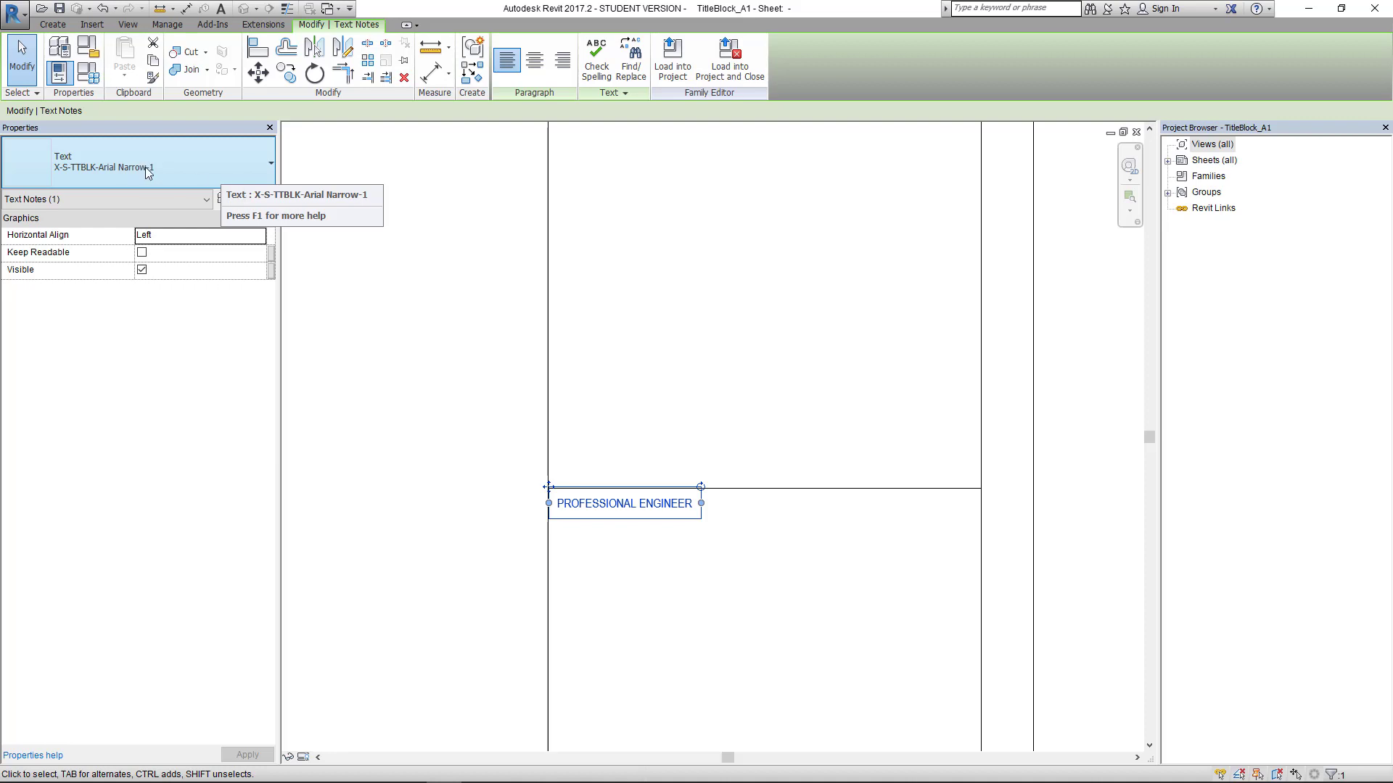
{"action": "left_click", "coordinate": [472, 493]}
Step: View the whole exploded title block, and switch to the PowerPoint slide show to review the Procedure list
{"action": "scroll", "coordinate": [563, 457], "scroll_direction": "down", "scroll_amount": 5}
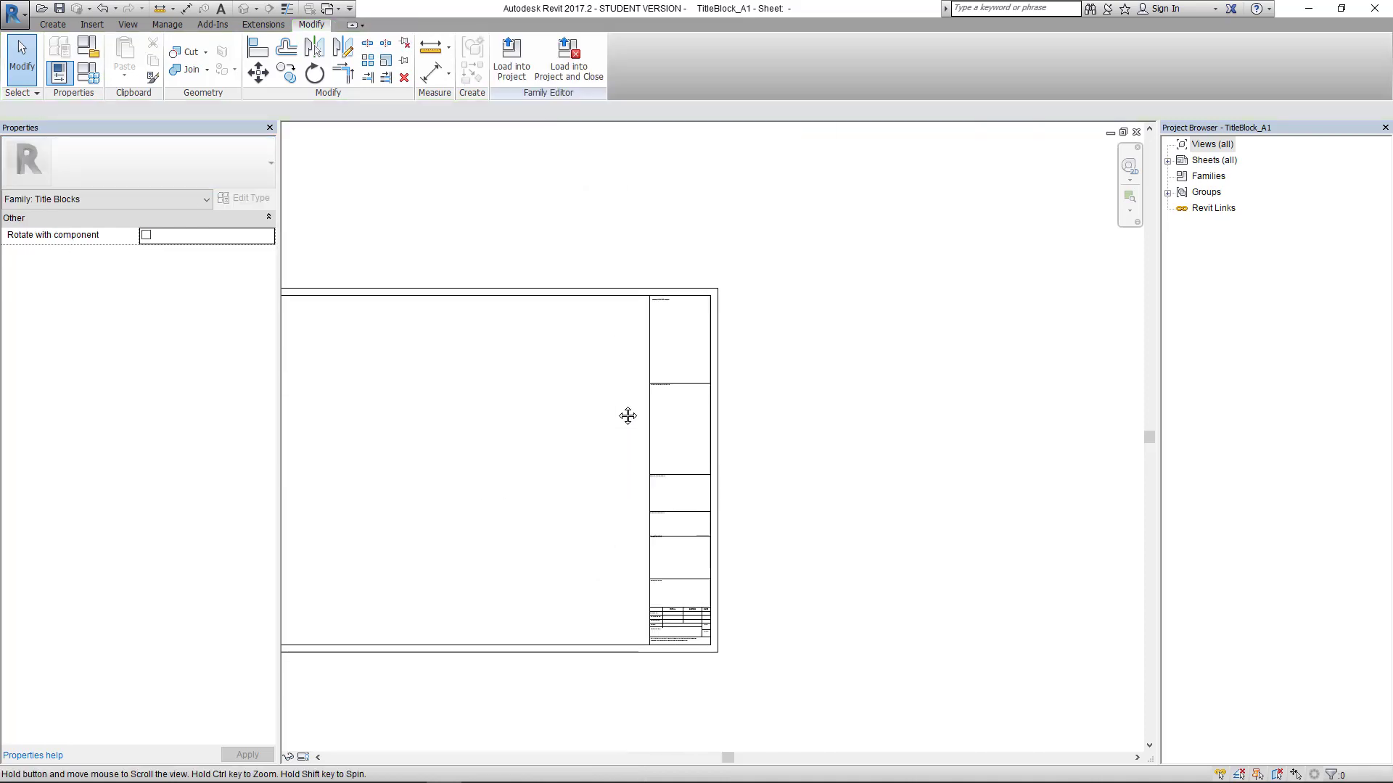
{"action": "middle_click_drag", "start_coordinate": [538, 422], "coordinate": [714, 457]}
{"action": "scroll", "coordinate": [702, 596], "scroll_direction": "up", "scroll_amount": 2}
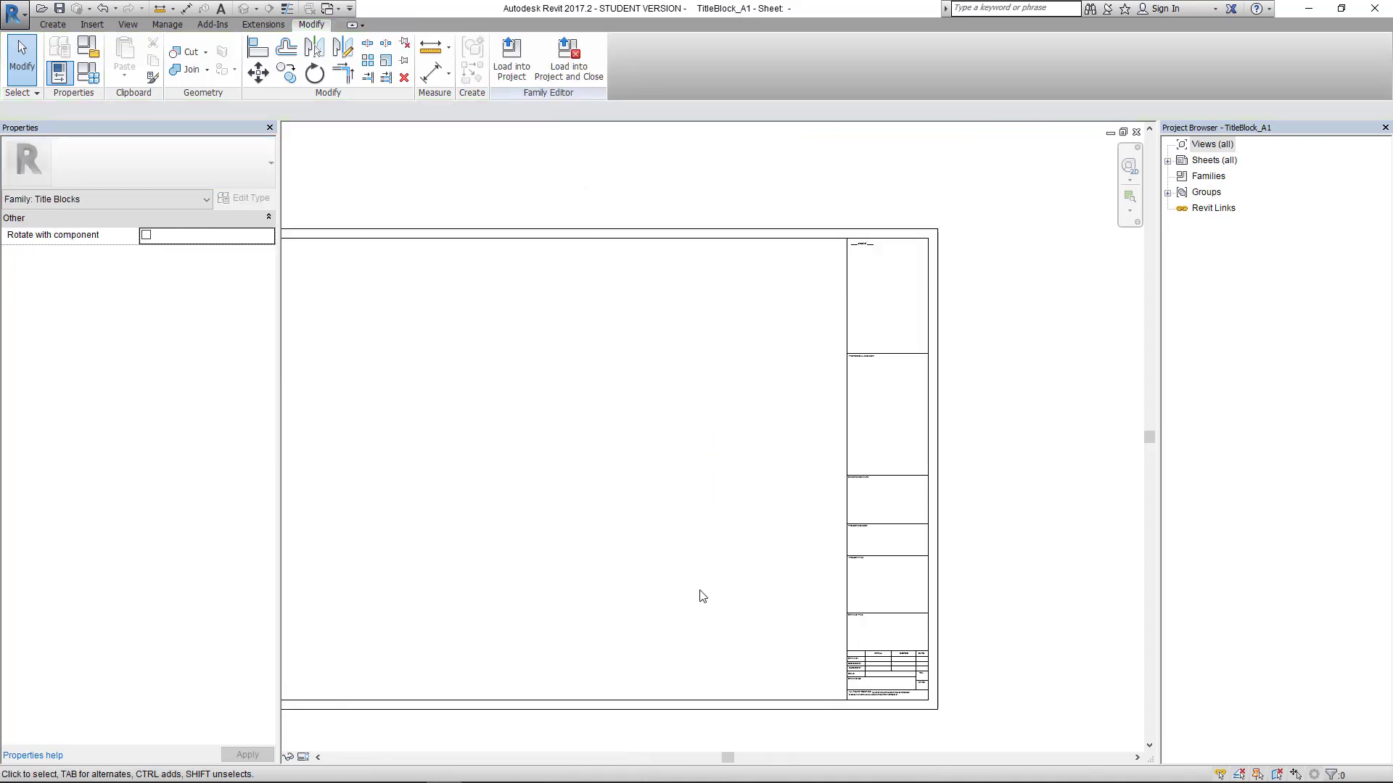
{"action": "scroll", "coordinate": [702, 593], "scroll_direction": "down", "scroll_amount": 1}
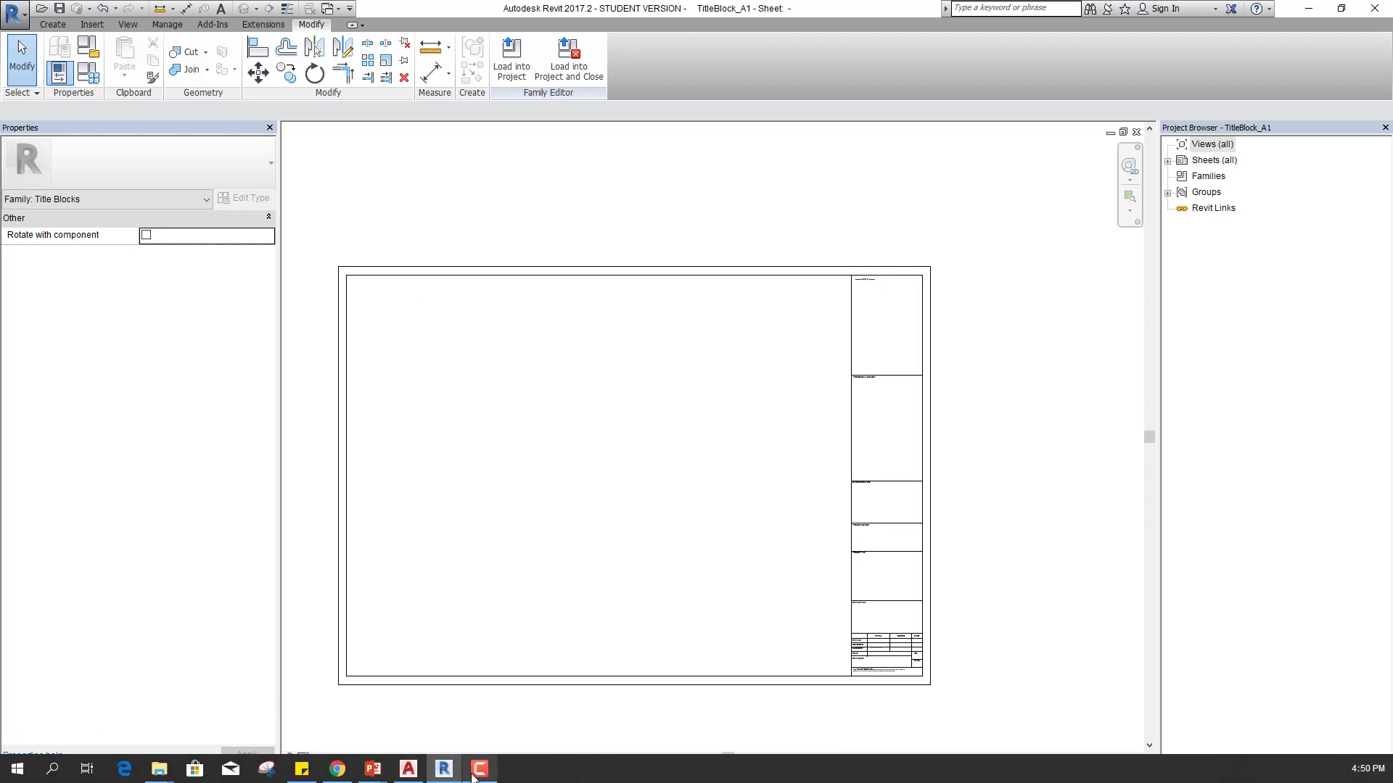
{"action": "mouse_move", "coordinate": [375, 774]}
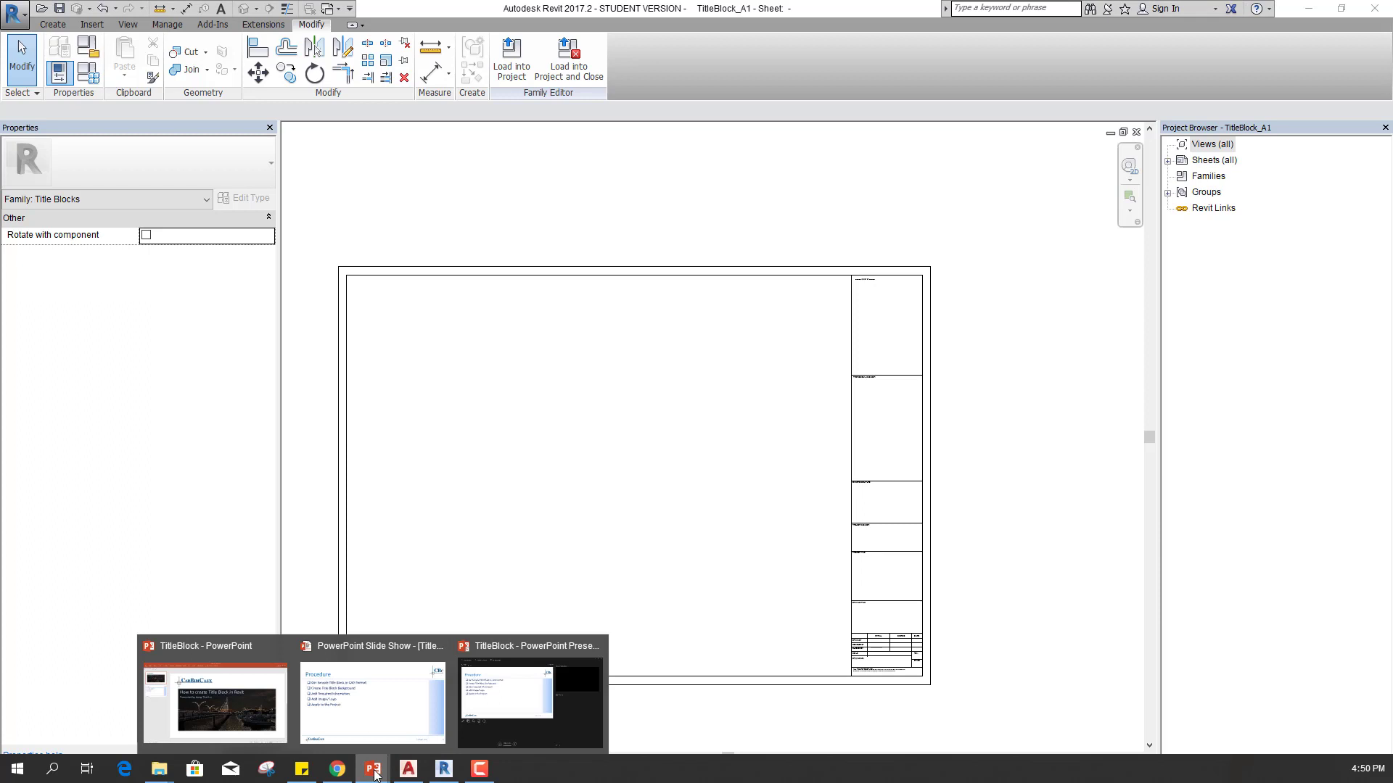
{"action": "left_click", "coordinate": [377, 732]}
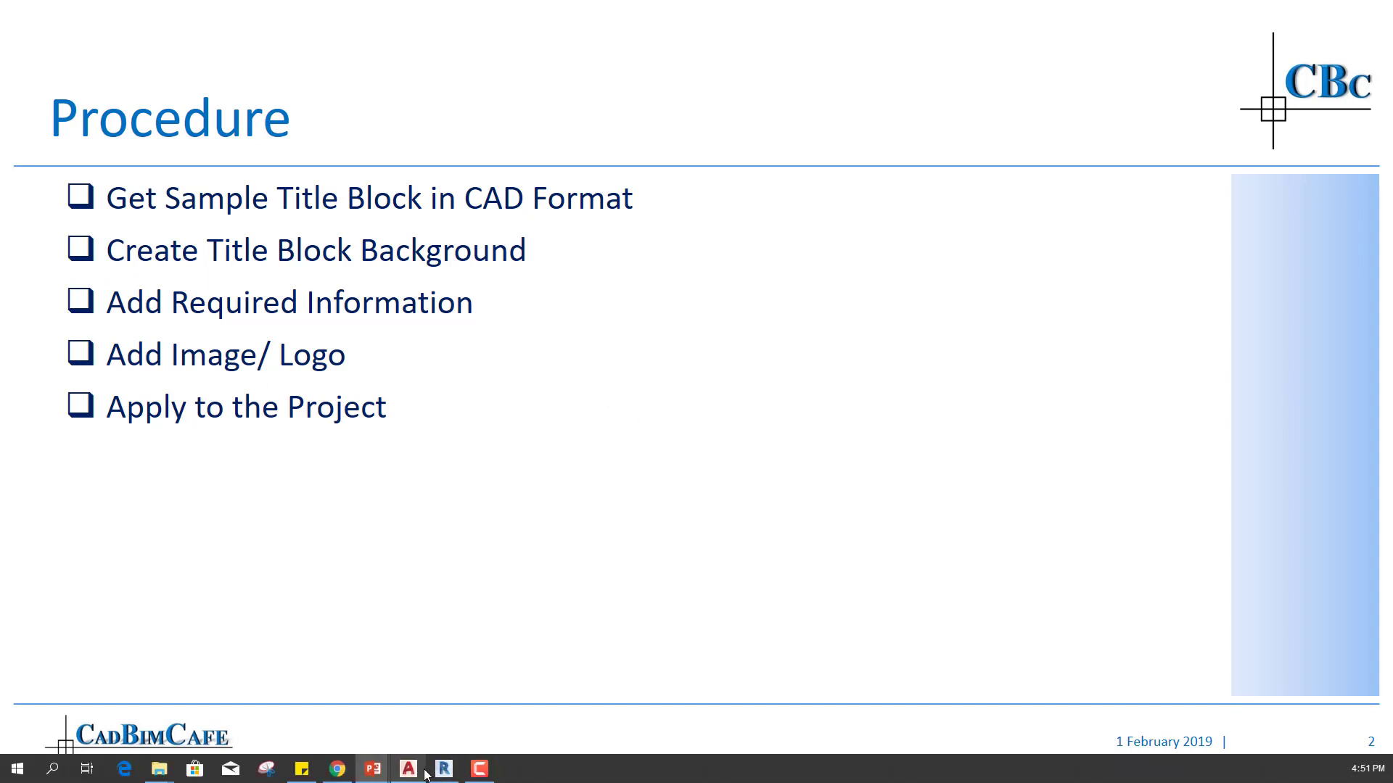
Step: Switch back to Revit and examine the approval table's text, selecting and deselecting the DRAWN BY note
{"action": "left_click", "coordinate": [444, 769]}
{"action": "scroll", "coordinate": [973, 653], "scroll_direction": "up", "scroll_amount": 5}
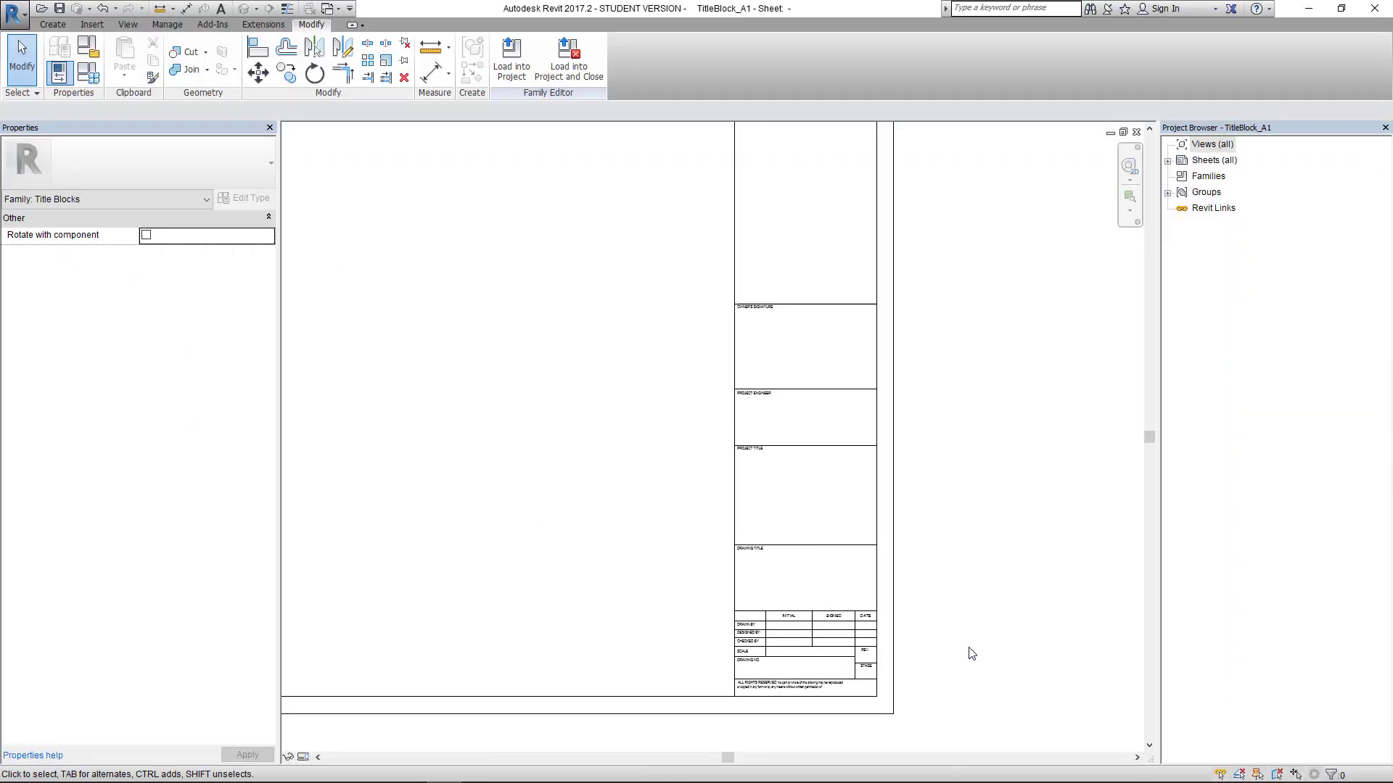
{"action": "middle_click_drag", "start_coordinate": [939, 630], "coordinate": [988, 494]}
{"action": "scroll", "coordinate": [747, 490], "scroll_direction": "up", "scroll_amount": 2}
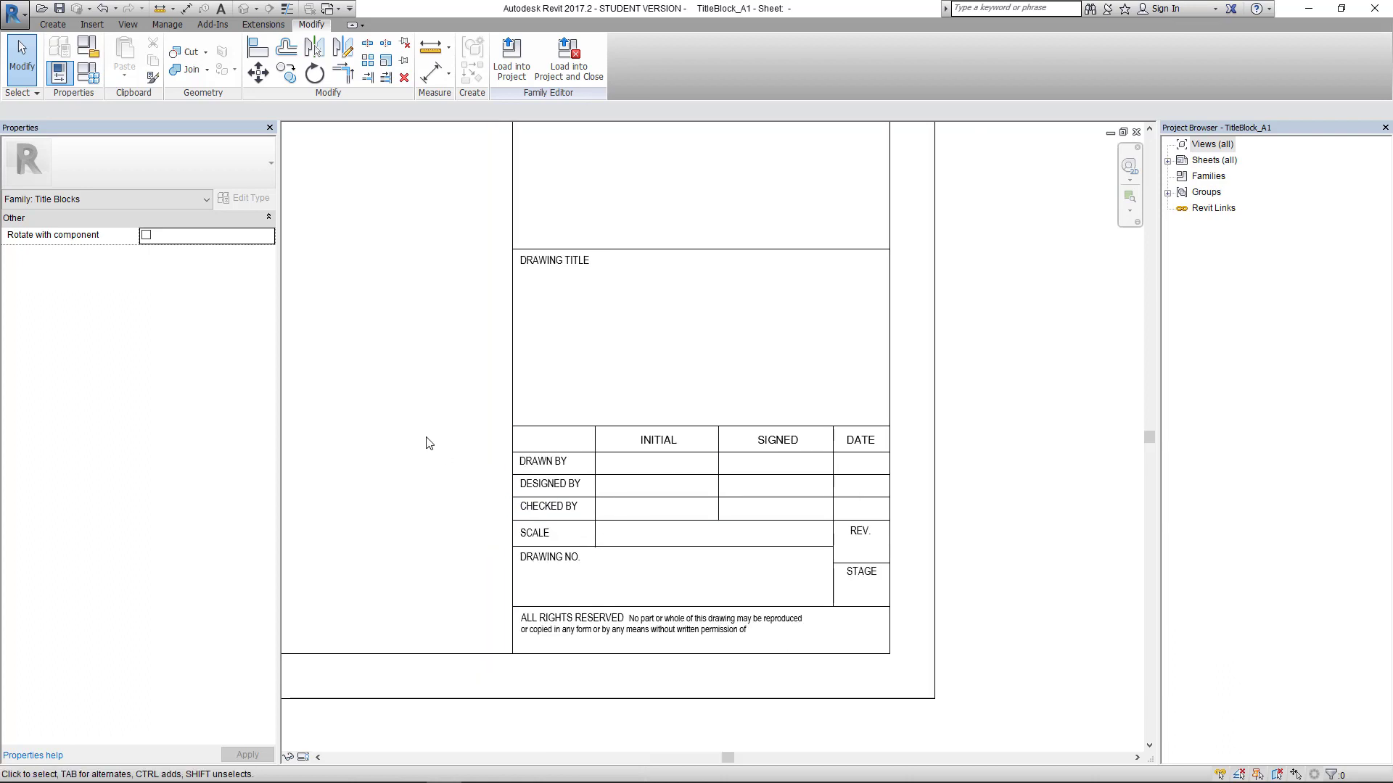
{"action": "middle_click_drag", "start_coordinate": [429, 441], "coordinate": [588, 460]}
{"action": "scroll", "coordinate": [655, 479], "scroll_direction": "up", "scroll_amount": 2}
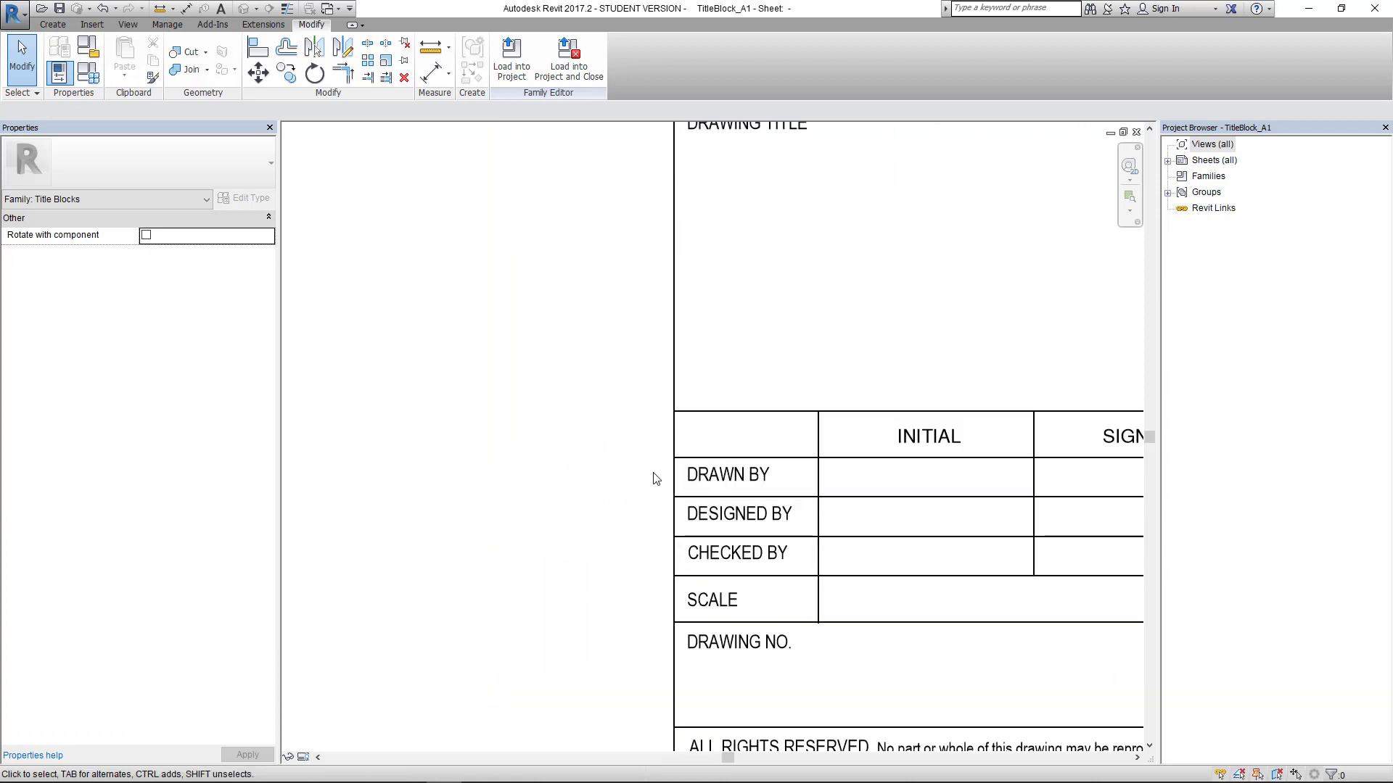
{"action": "left_click", "coordinate": [717, 475]}
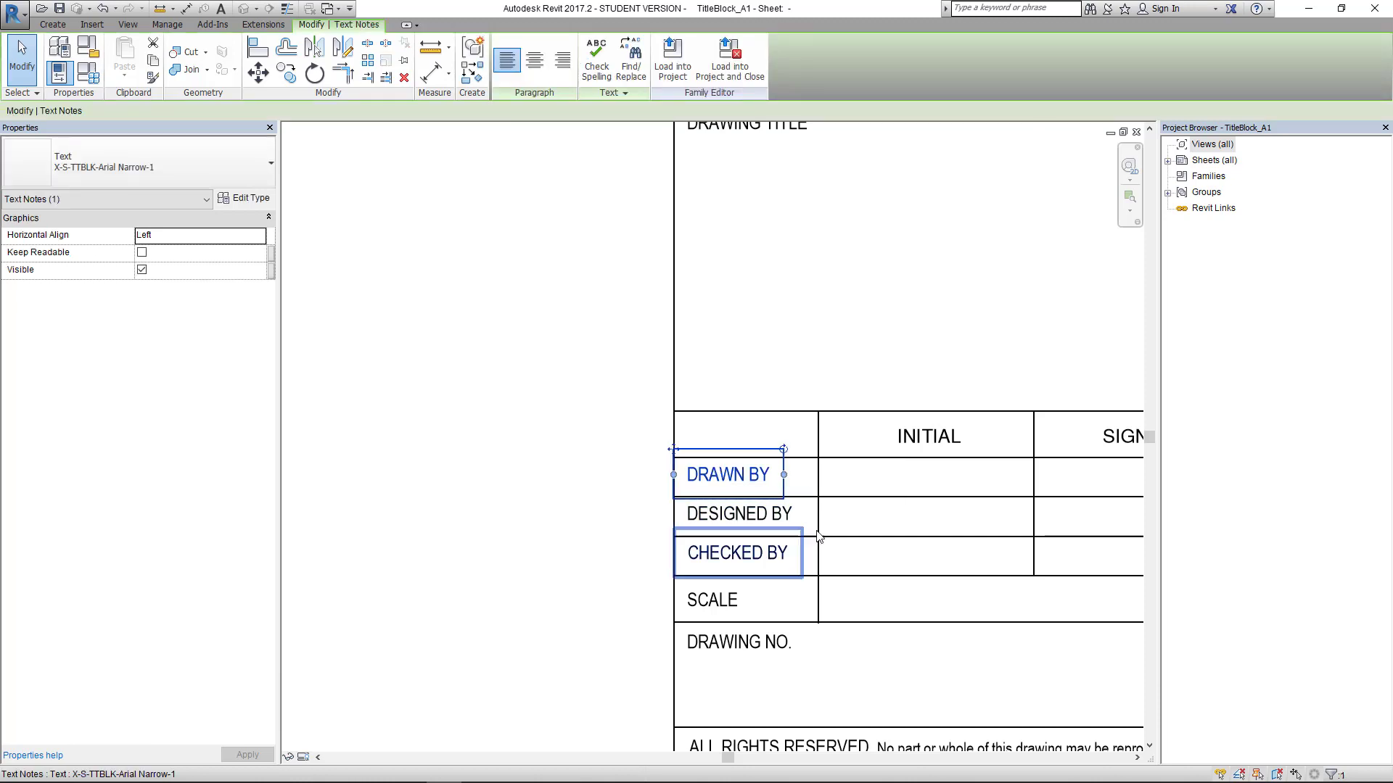
{"action": "left_click", "coordinate": [520, 476]}
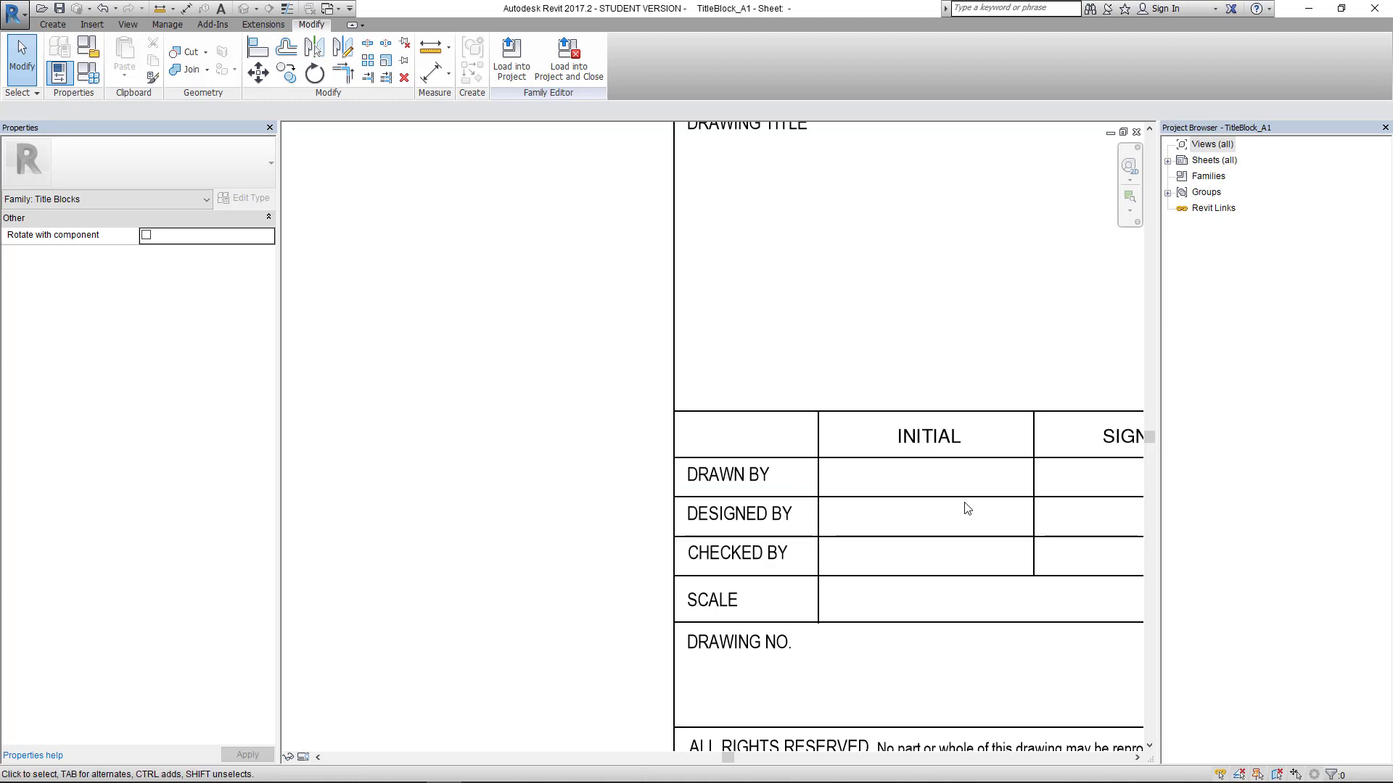
Step: Capture the DRAWN BY note's type properties with the Snipping Tool for reference, and close the properties without changes
{"action": "left_click", "coordinate": [733, 485]}
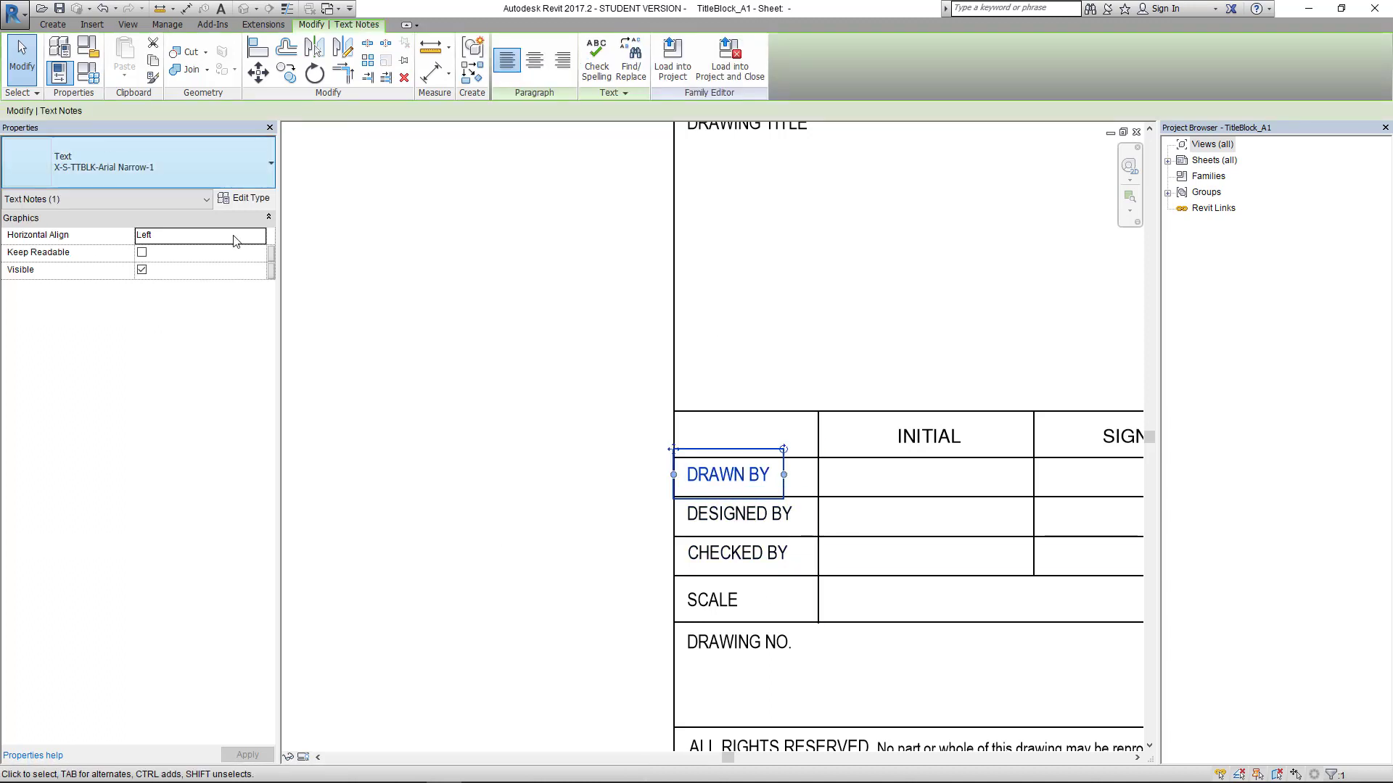
{"action": "left_click", "coordinate": [245, 199]}
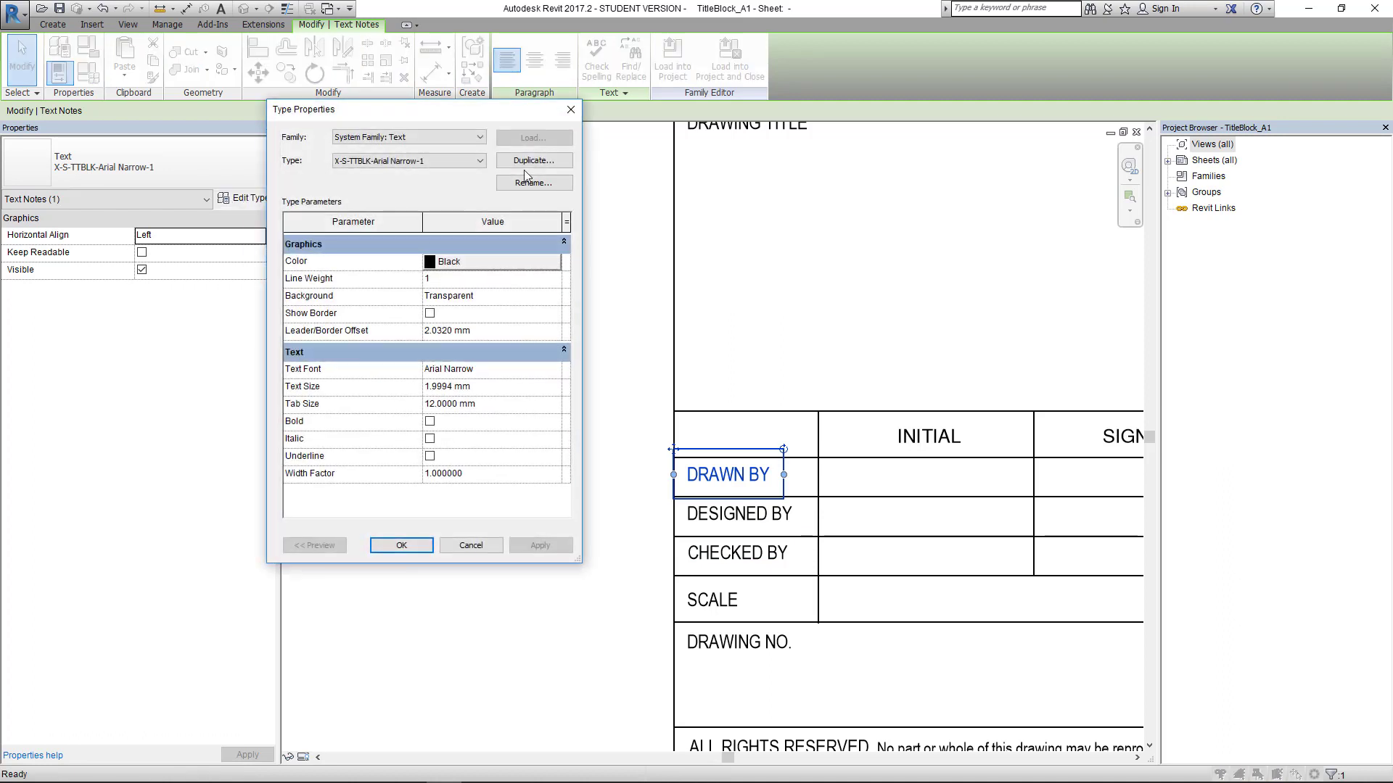
{"action": "left_click_drag", "start_coordinate": [496, 110], "coordinate": [510, 130]}
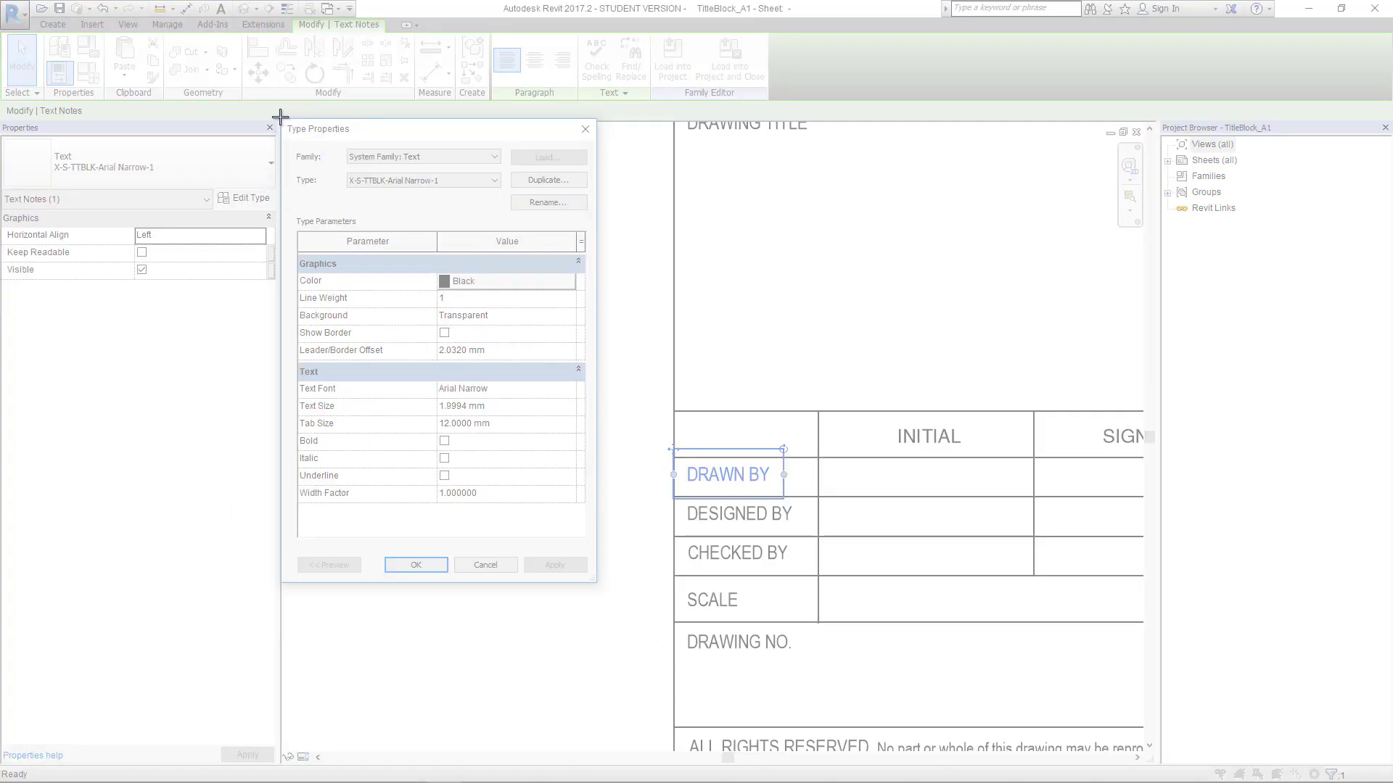
{"action": "left_click_drag", "start_coordinate": [280, 117], "coordinate": [596, 582]}
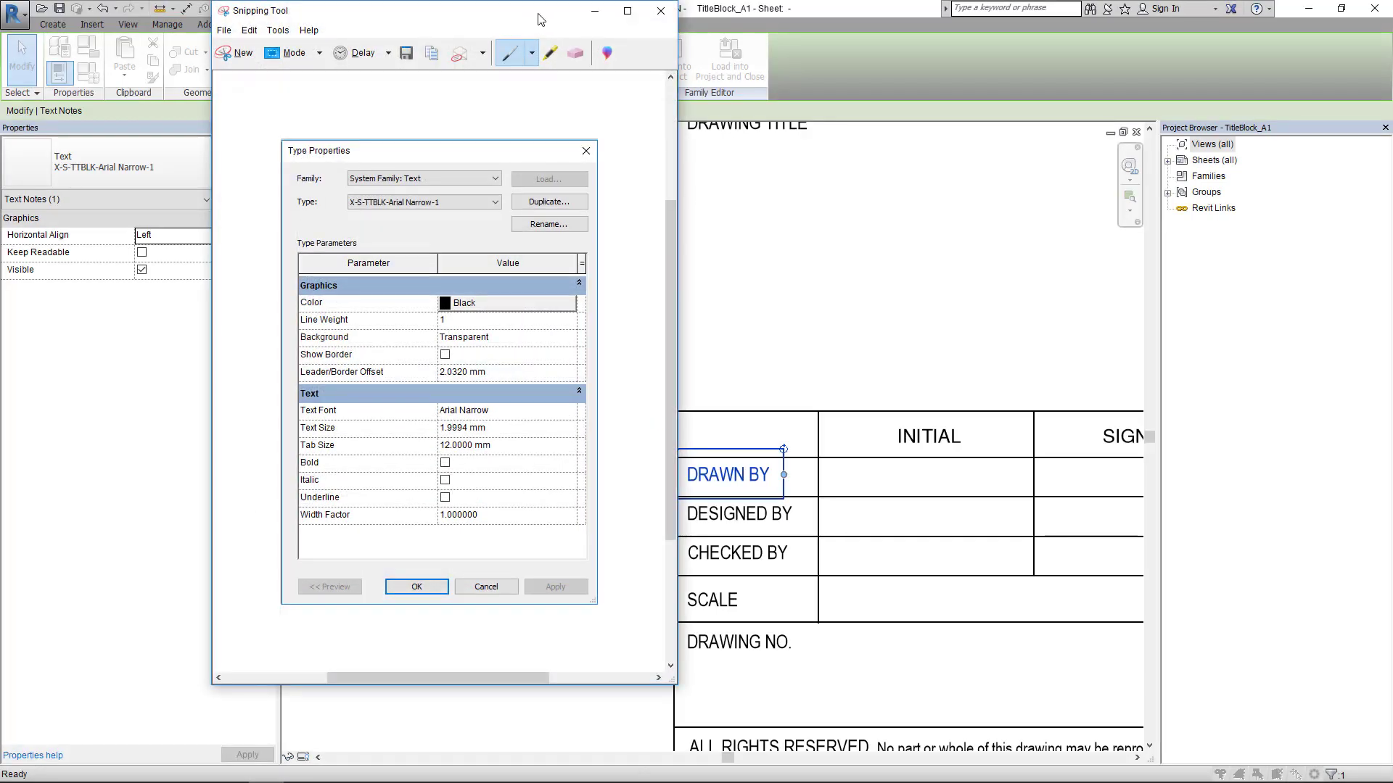
{"action": "left_click", "coordinate": [594, 10]}
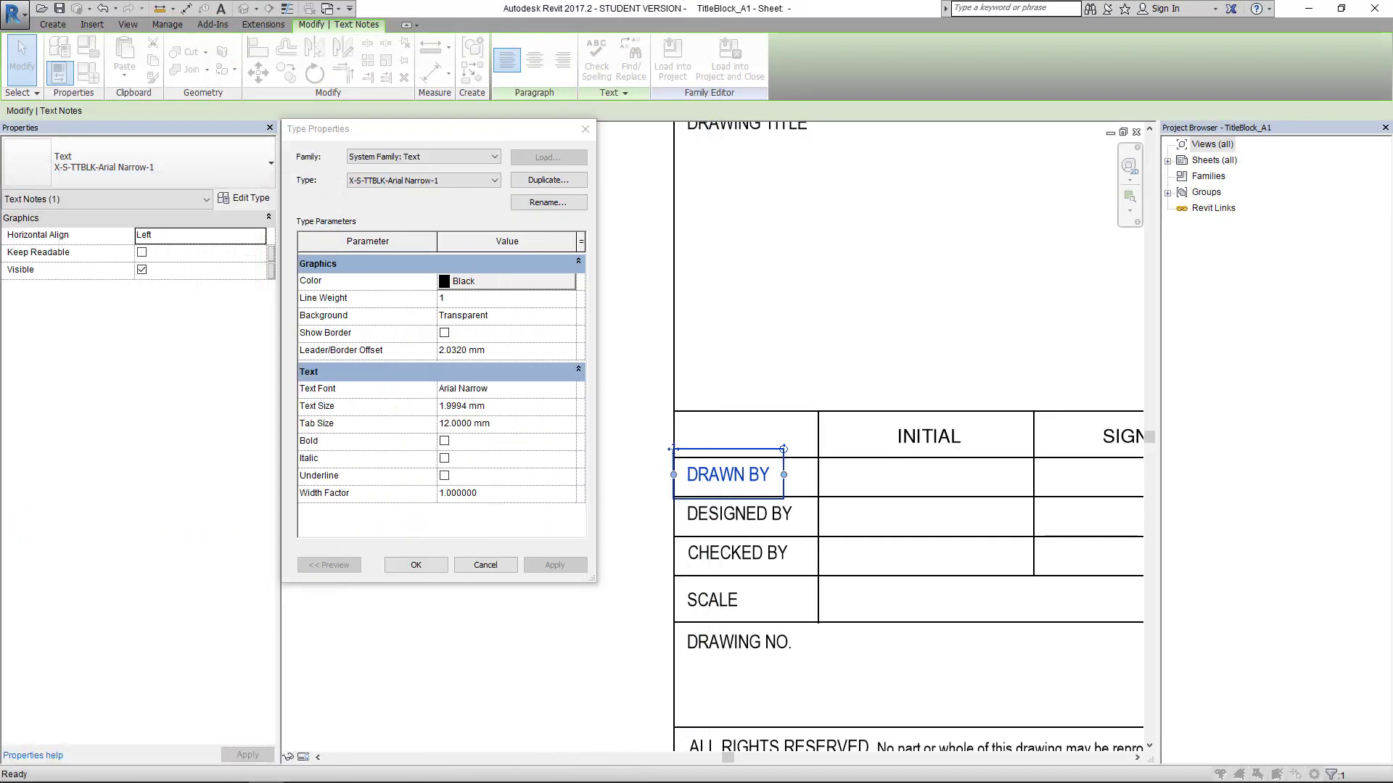
{"action": "left_click", "coordinate": [592, 135]}
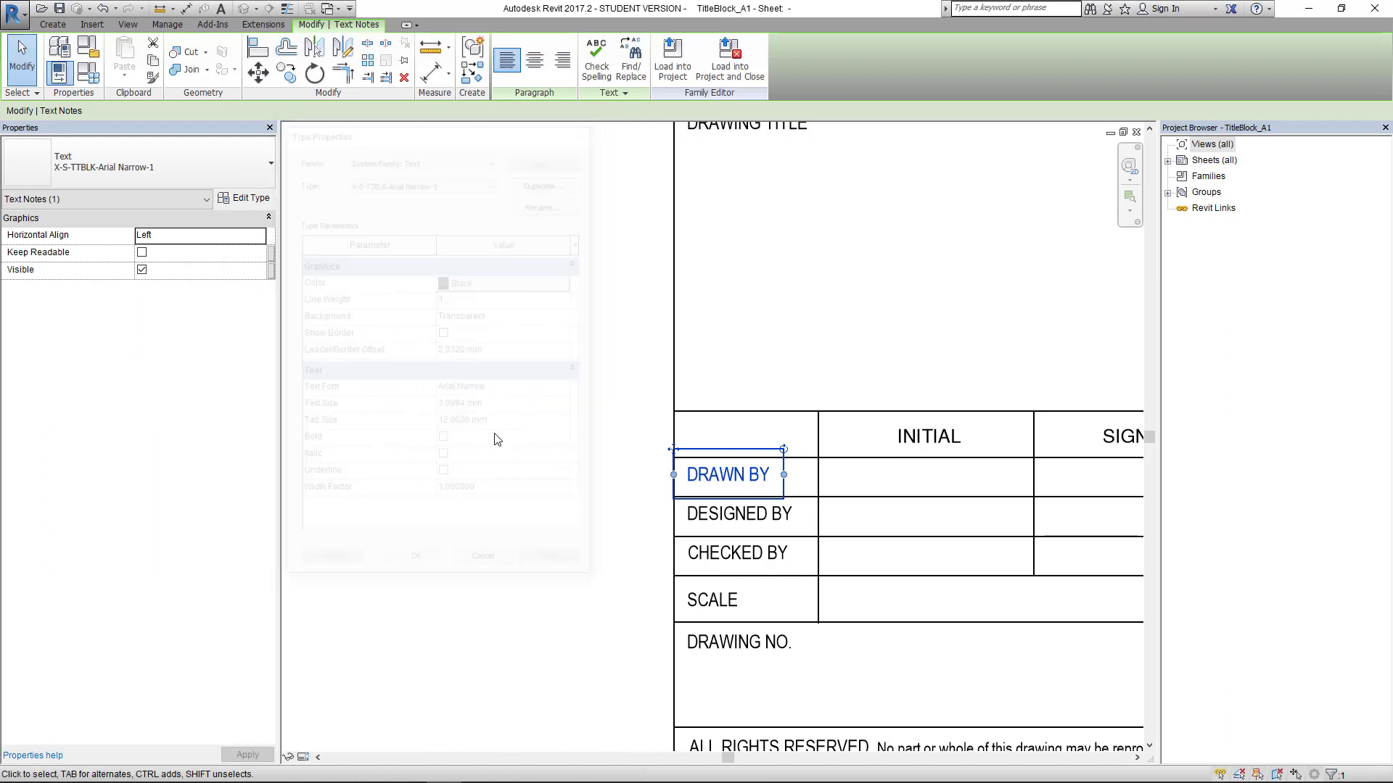
{"action": "left_click", "coordinate": [457, 448]}
Step: Start the Label tool, check its available label types, and consult the captured DRAWN BY text properties
{"action": "scroll", "coordinate": [591, 544], "scroll_direction": "down", "scroll_amount": 2}
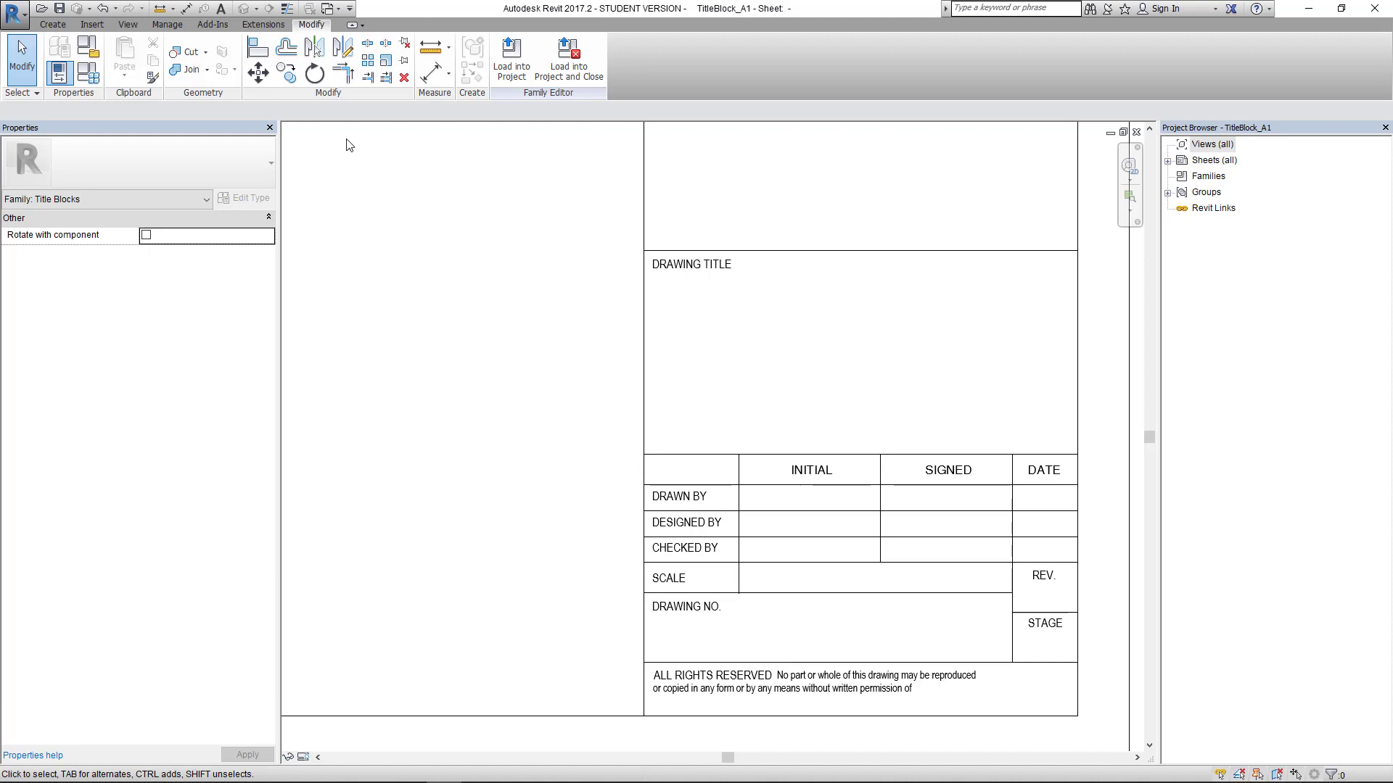
{"action": "left_click", "coordinate": [90, 26]}
{"action": "left_click", "coordinate": [52, 25]}
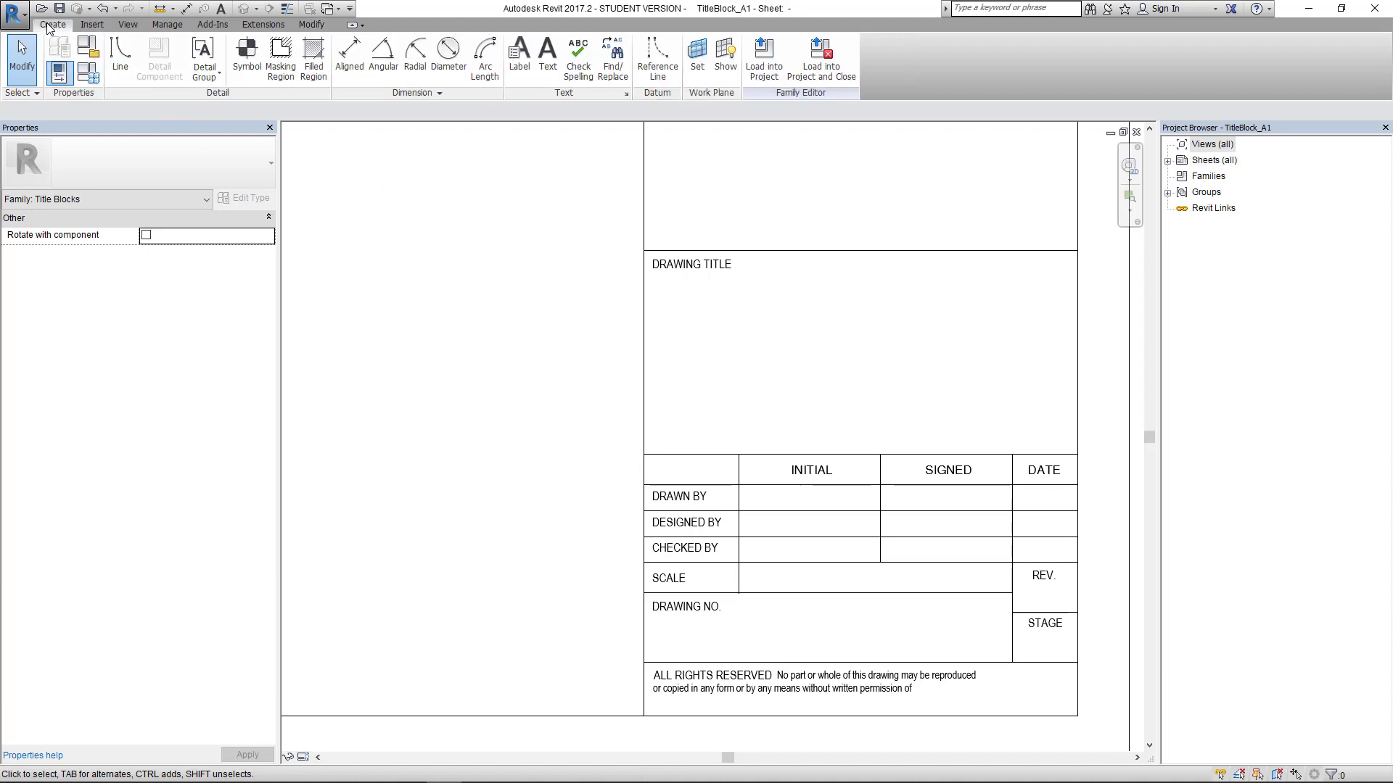
{"action": "left_click", "coordinate": [517, 58]}
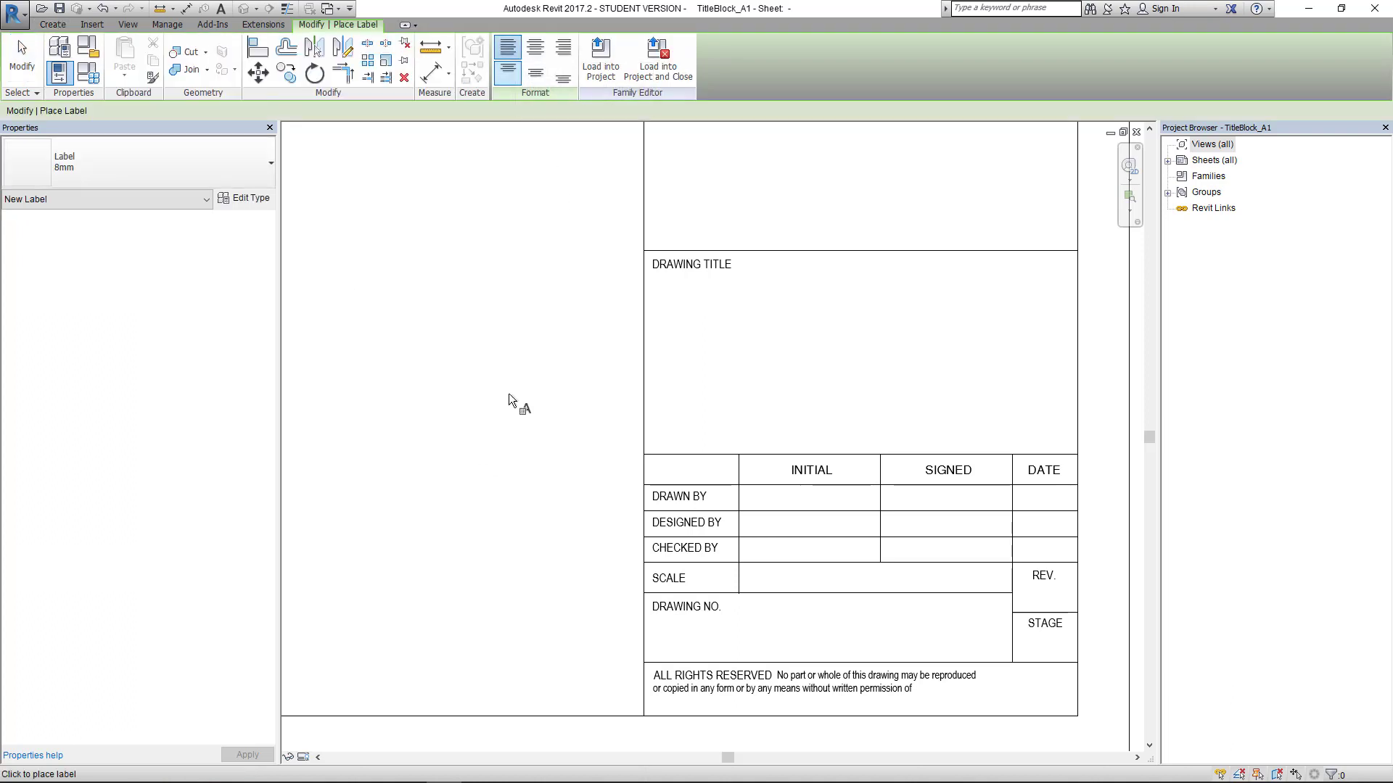
{"action": "left_click", "coordinate": [93, 168]}
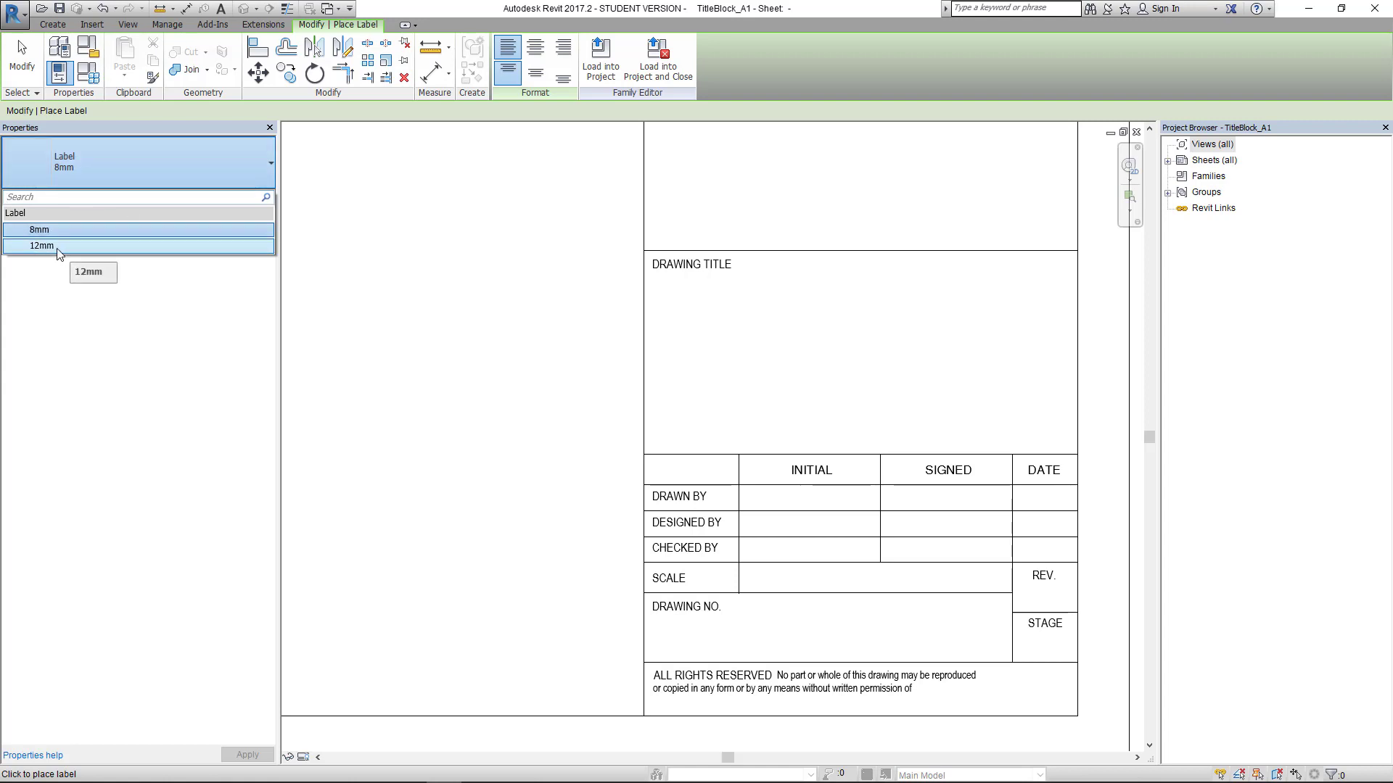
{"action": "left_click_drag", "start_coordinate": [0, 236], "coordinate": [1182, 107]}
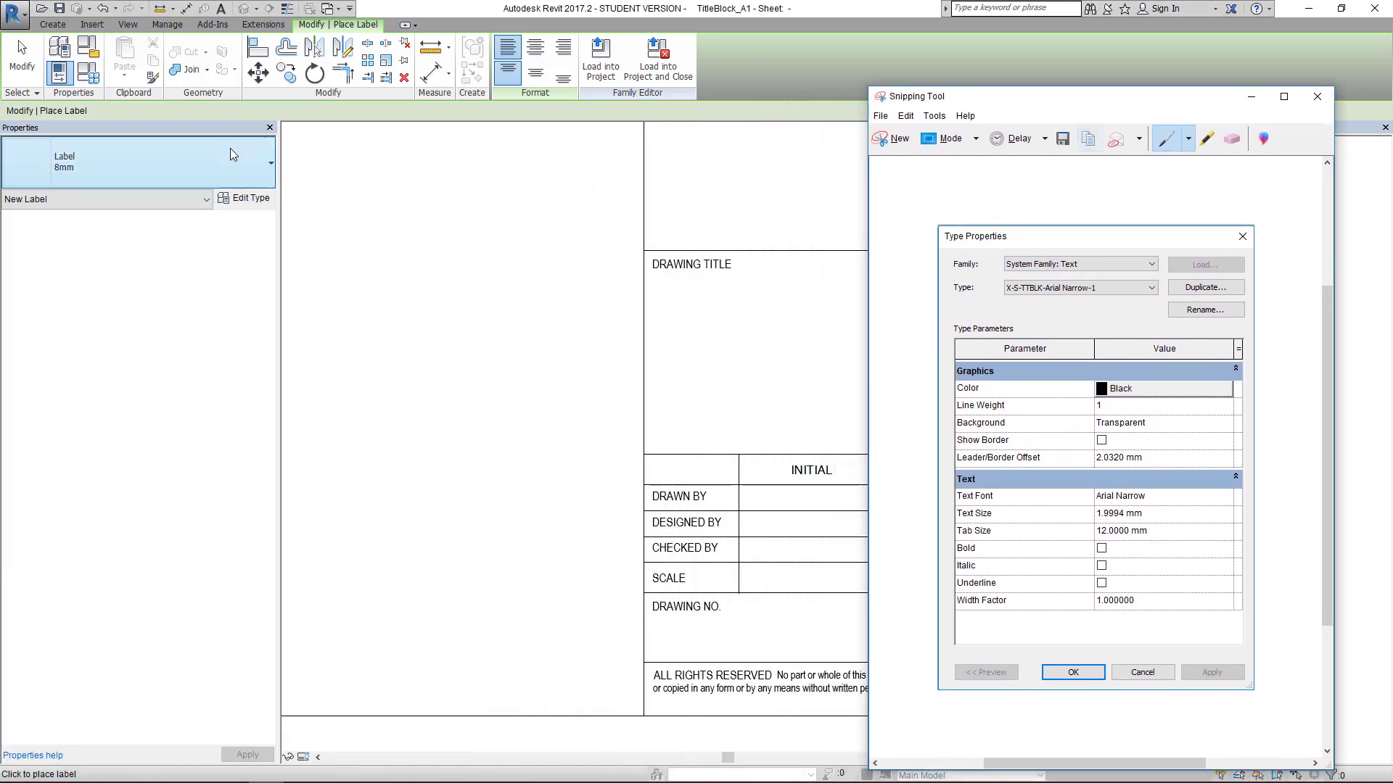
Step: Duplicate the 8mm label type as a new type named Label-1
{"action": "left_click", "coordinate": [243, 198]}
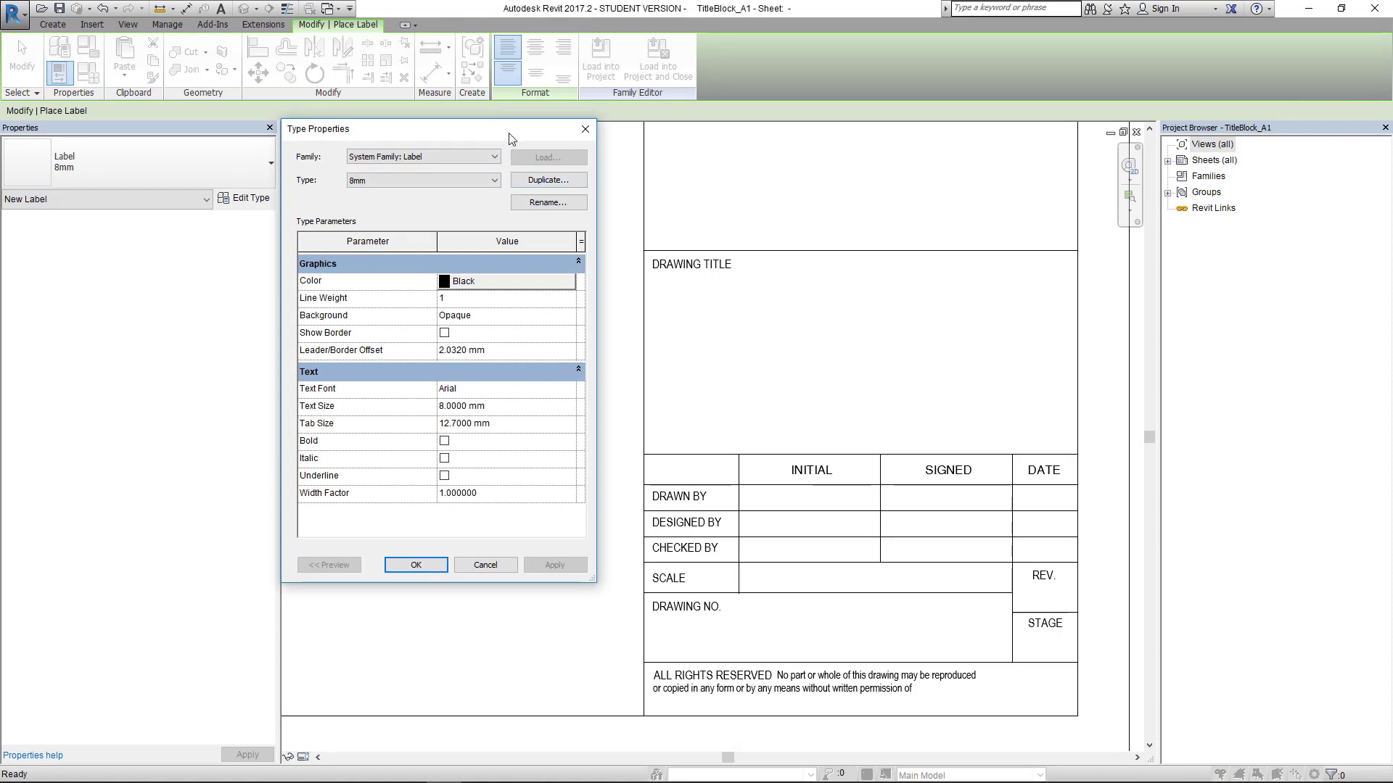
{"action": "left_click_drag", "start_coordinate": [490, 139], "coordinate": [517, 171]}
{"action": "left_click", "coordinate": [565, 213]}
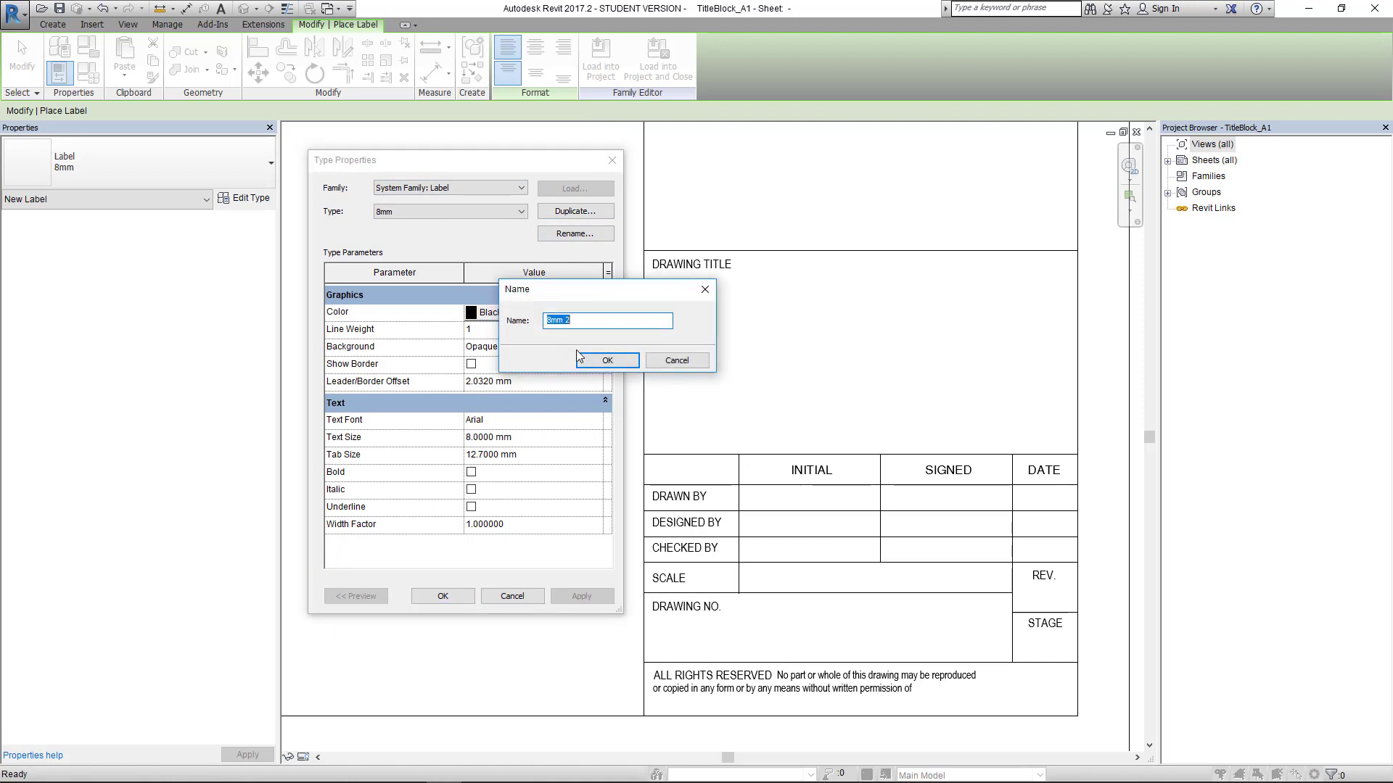
{"action": "type", "text": "Label"}
{"action": "key", "text": "Return"}
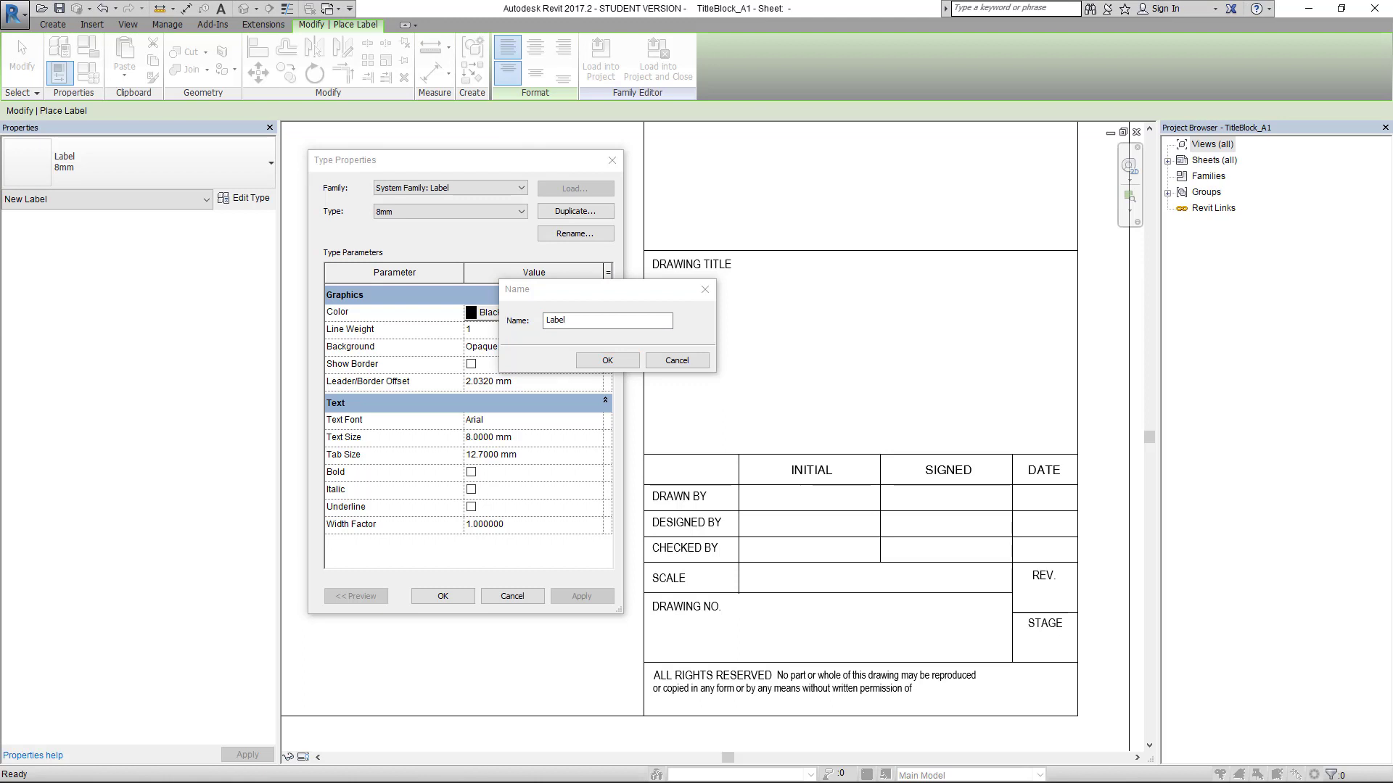
{"action": "key", "text": "alt+Tab"}
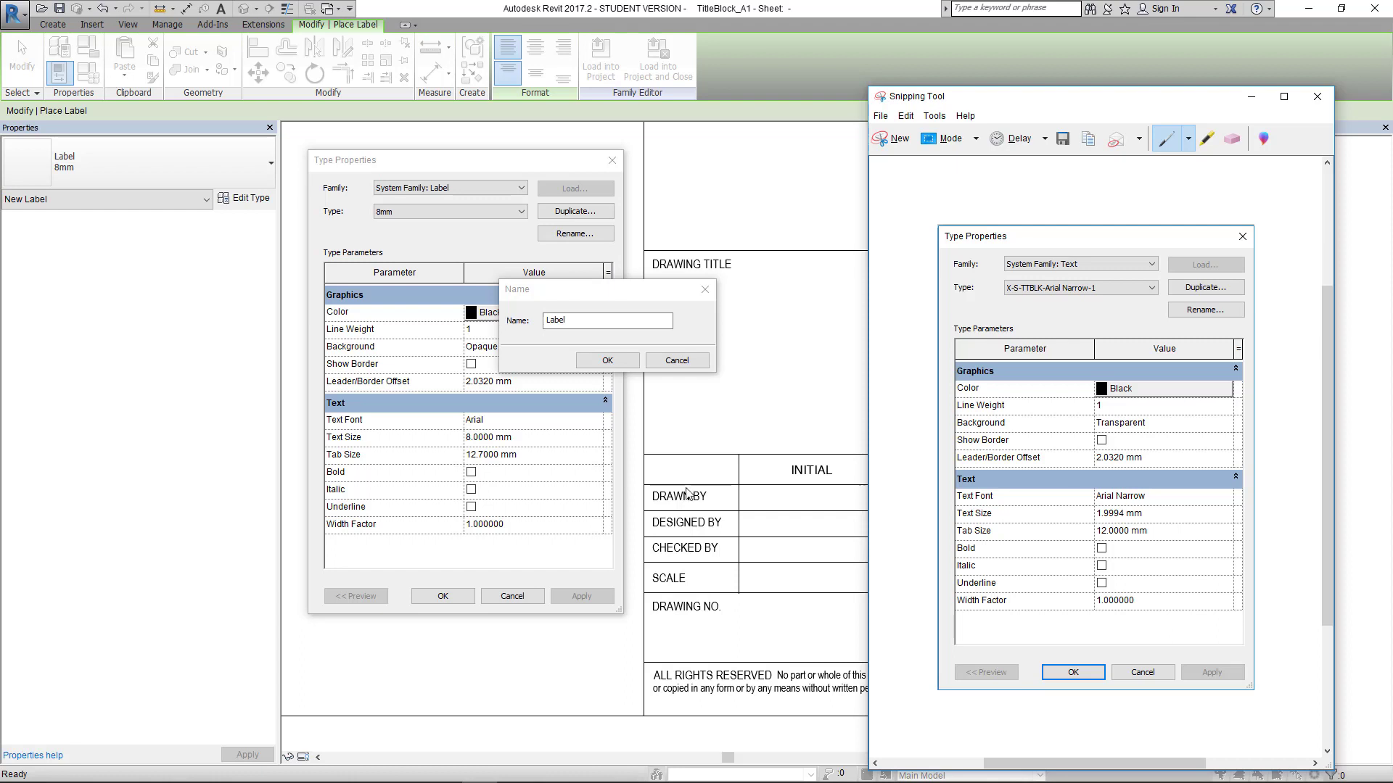
{"action": "left_click", "coordinate": [580, 320]}
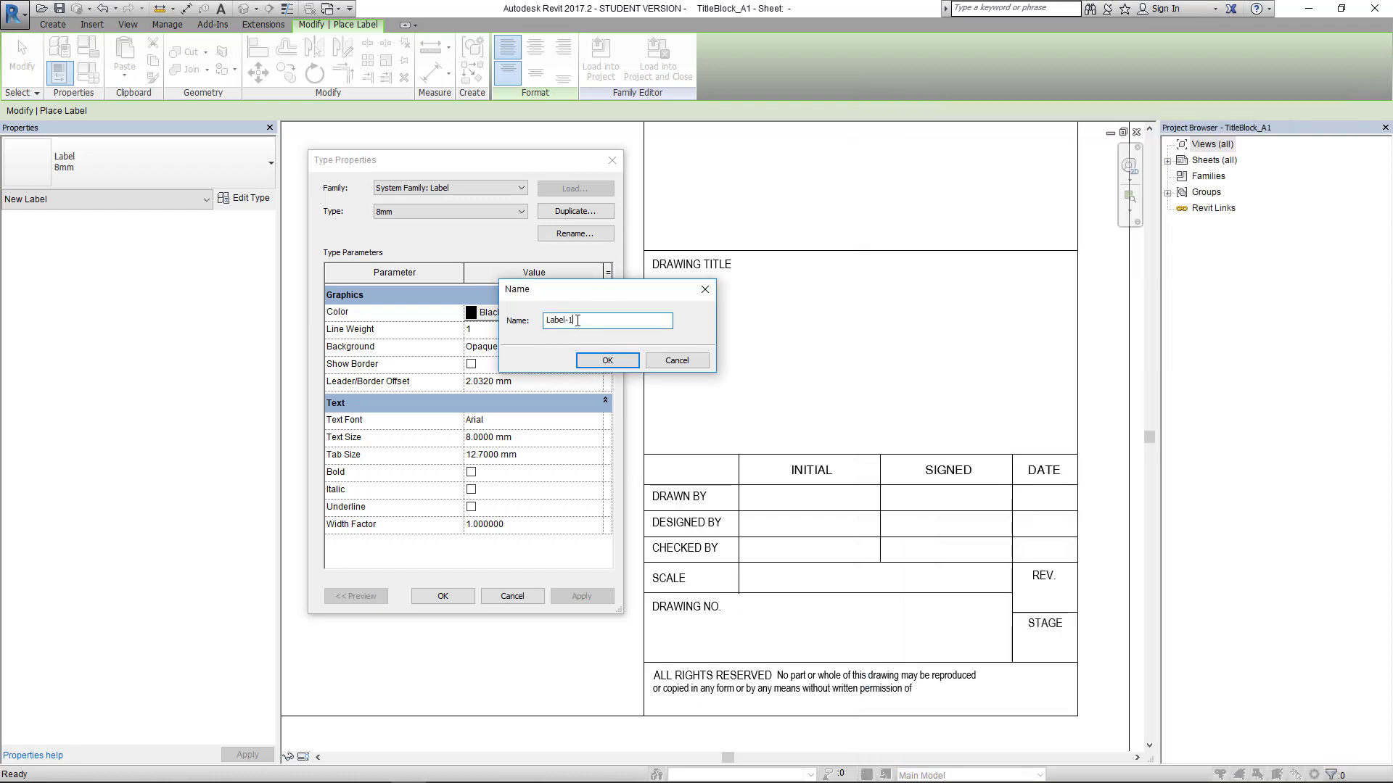
{"action": "left_click", "coordinate": [607, 361]}
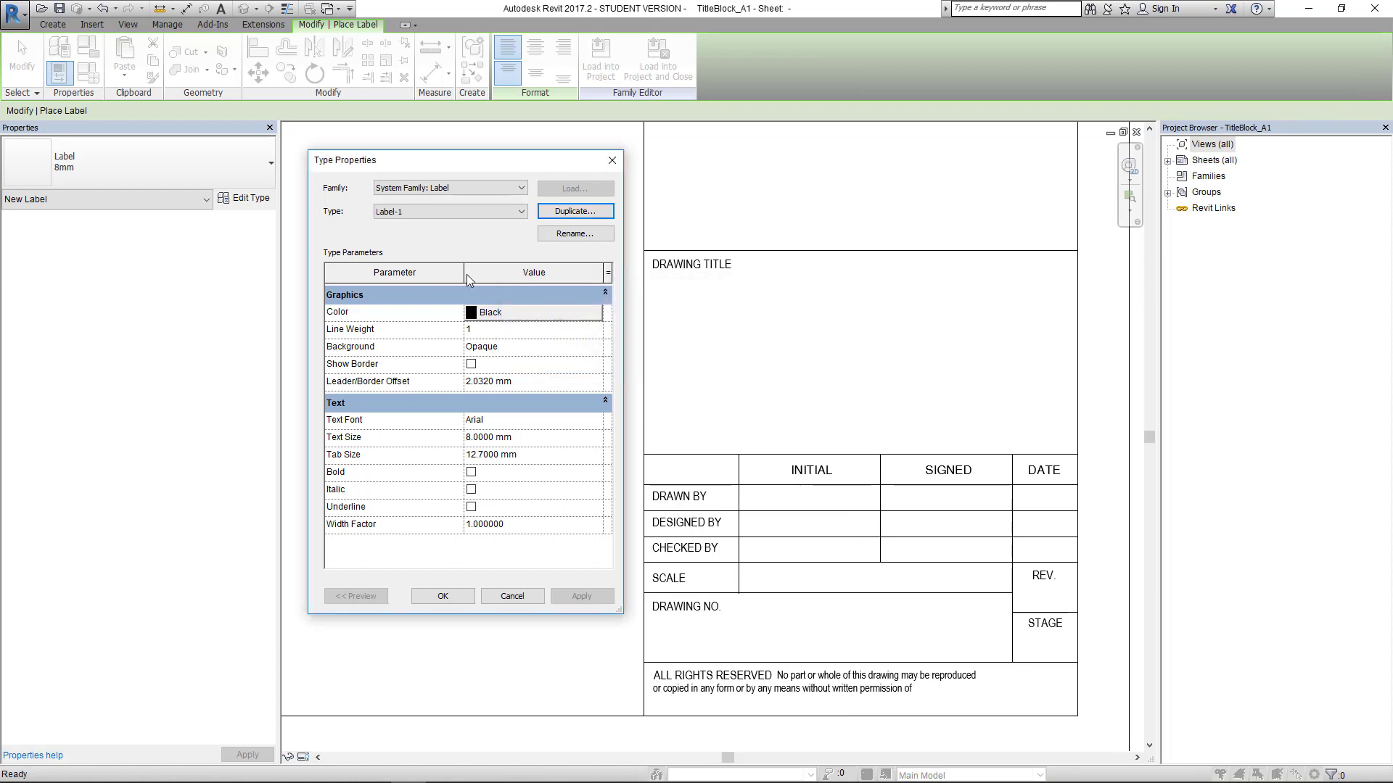
Step: Set the Label-1 type to text size 2 mm, font Arial Narrow and Transparent background, and accept the type properties
{"action": "left_click", "coordinate": [528, 445]}
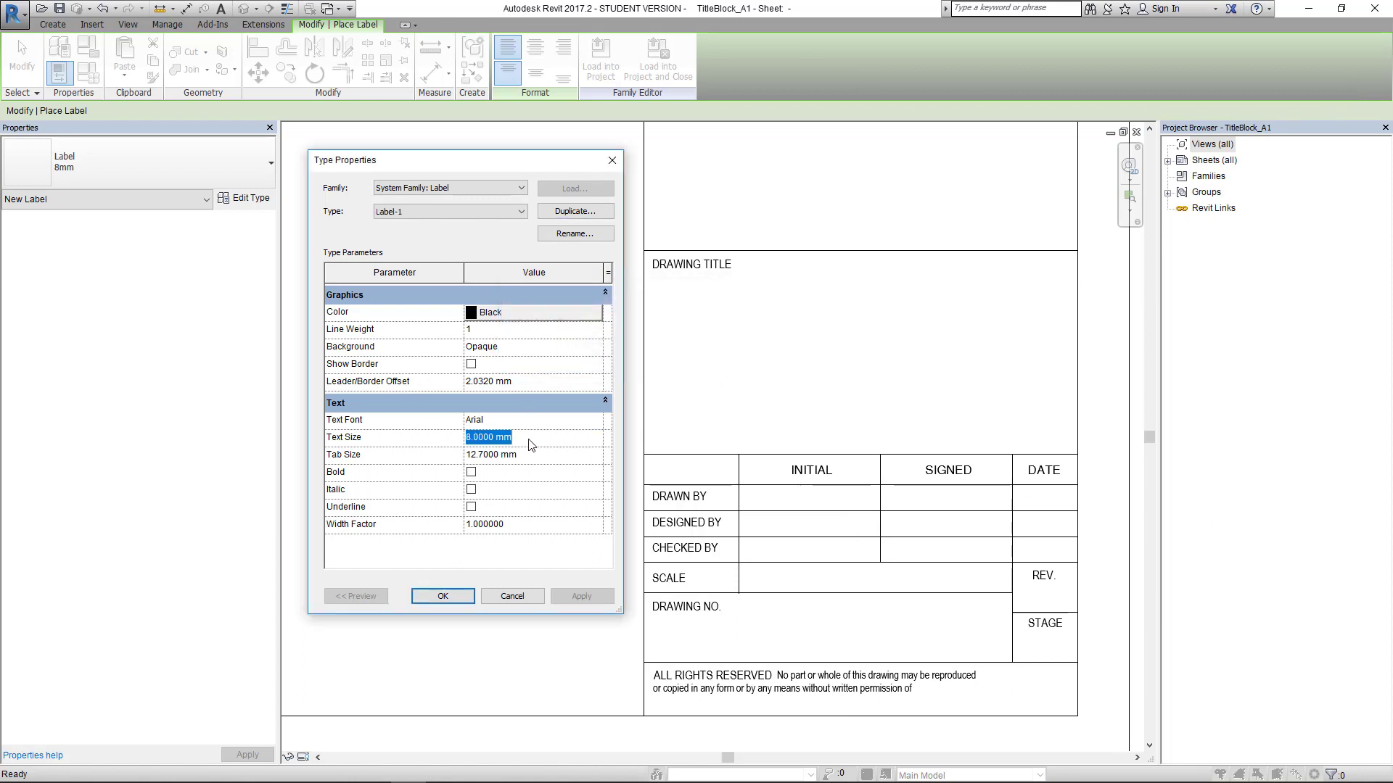
{"action": "type", "text": "2"}
{"action": "left_click", "coordinate": [510, 425]}
{"action": "left_click", "coordinate": [596, 420]}
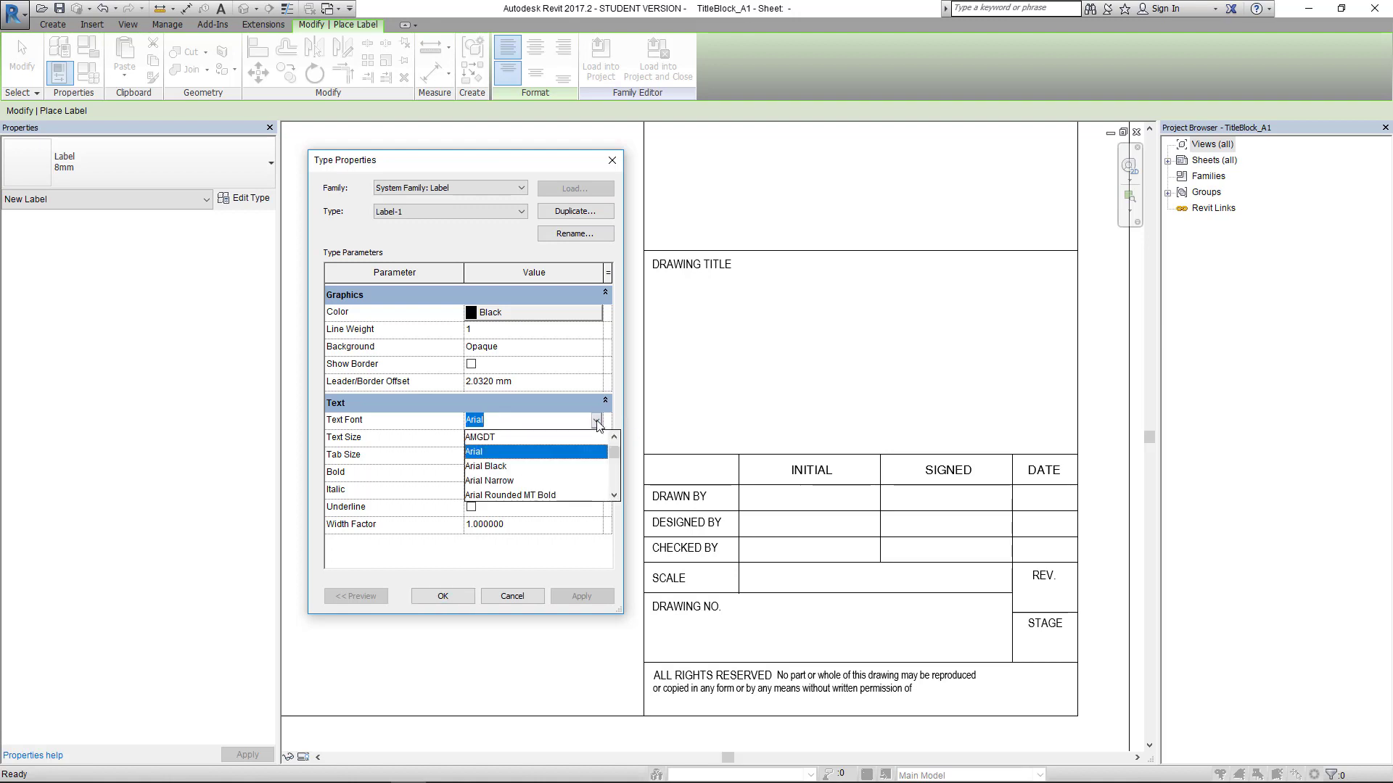
{"action": "left_click", "coordinate": [518, 482]}
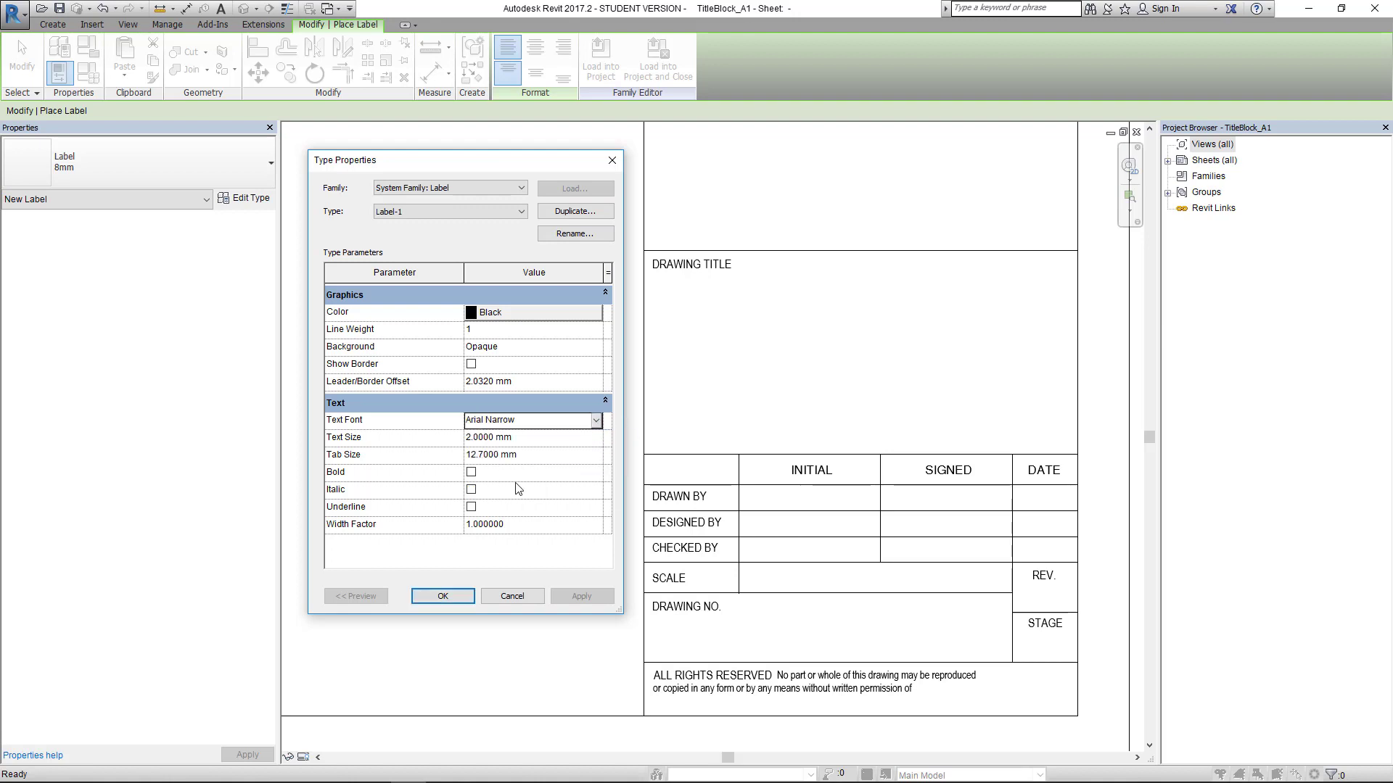
{"action": "left_click", "coordinate": [526, 346]}
{"action": "left_click", "coordinate": [594, 348]}
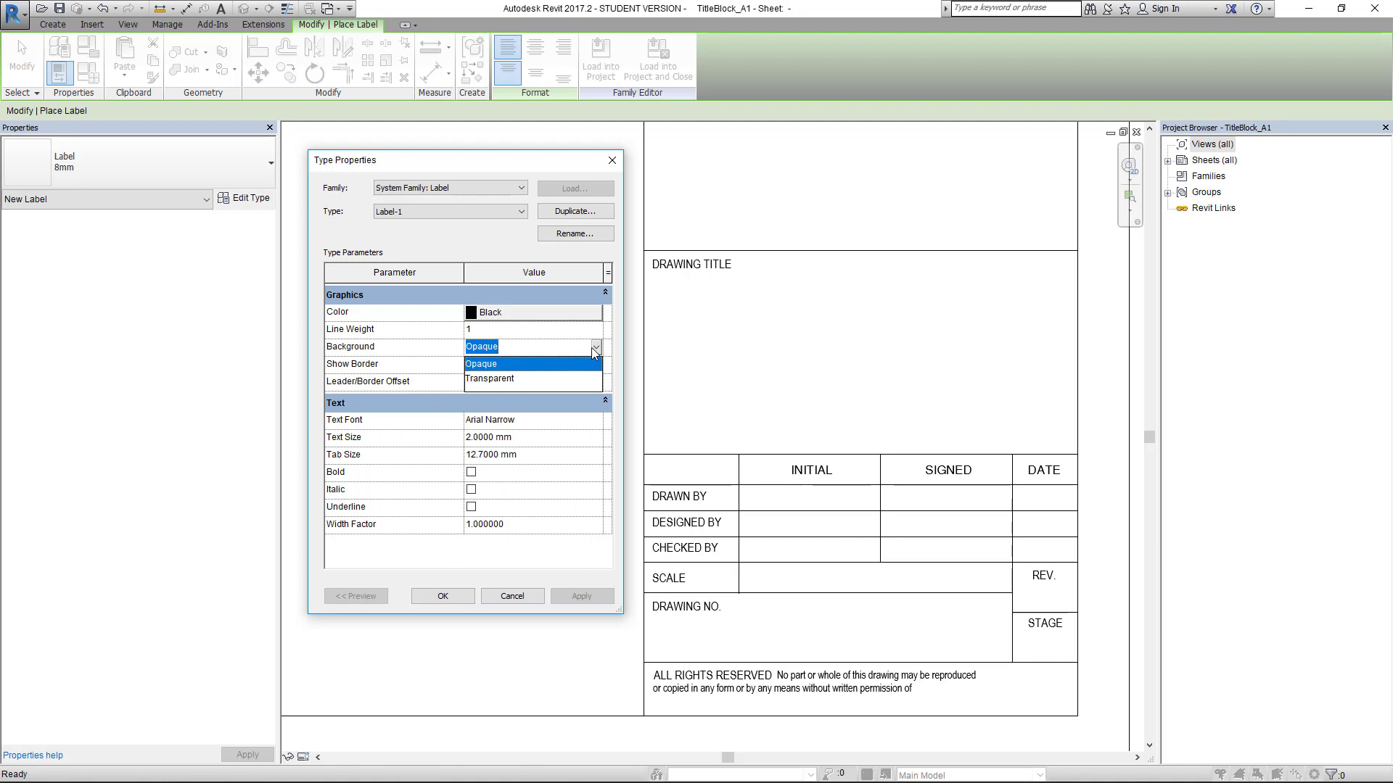
{"action": "left_click", "coordinate": [499, 379]}
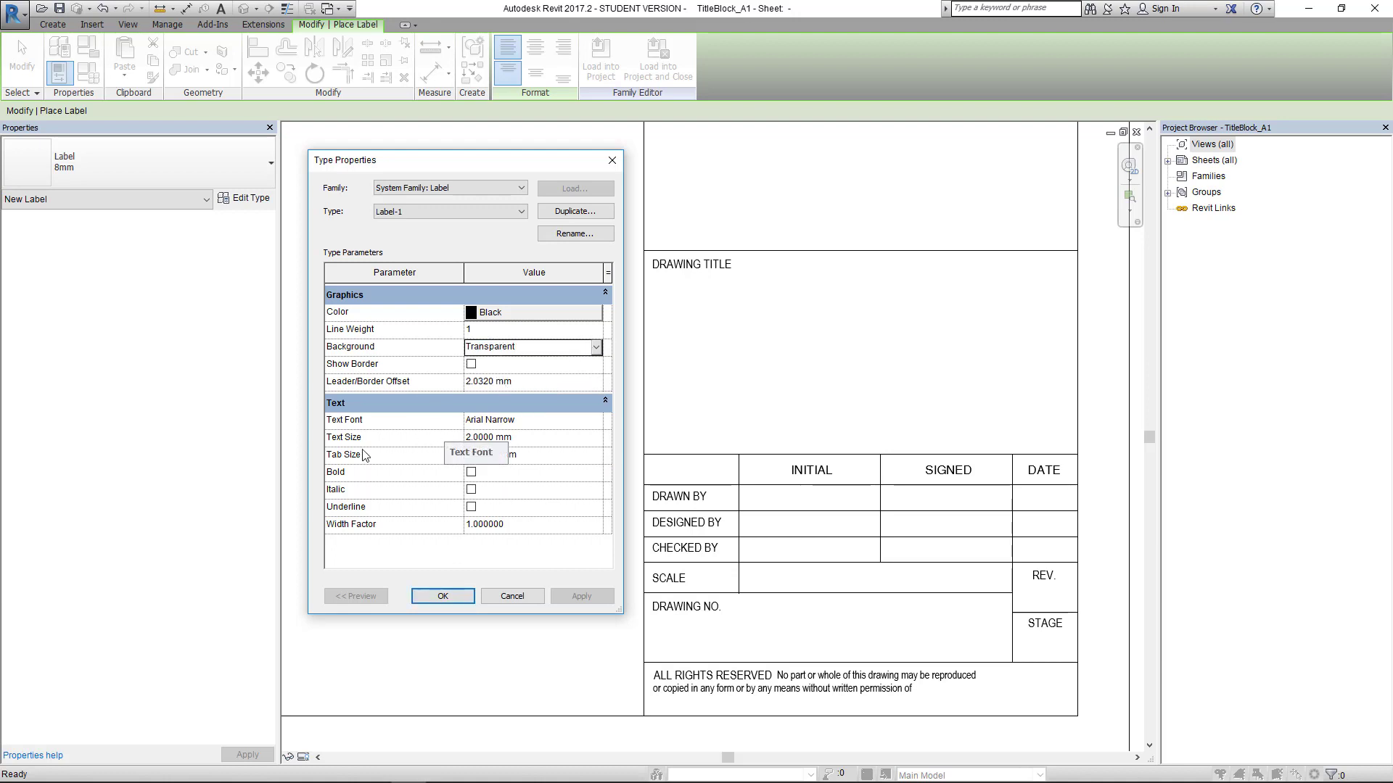
{"action": "left_click", "coordinate": [443, 596]}
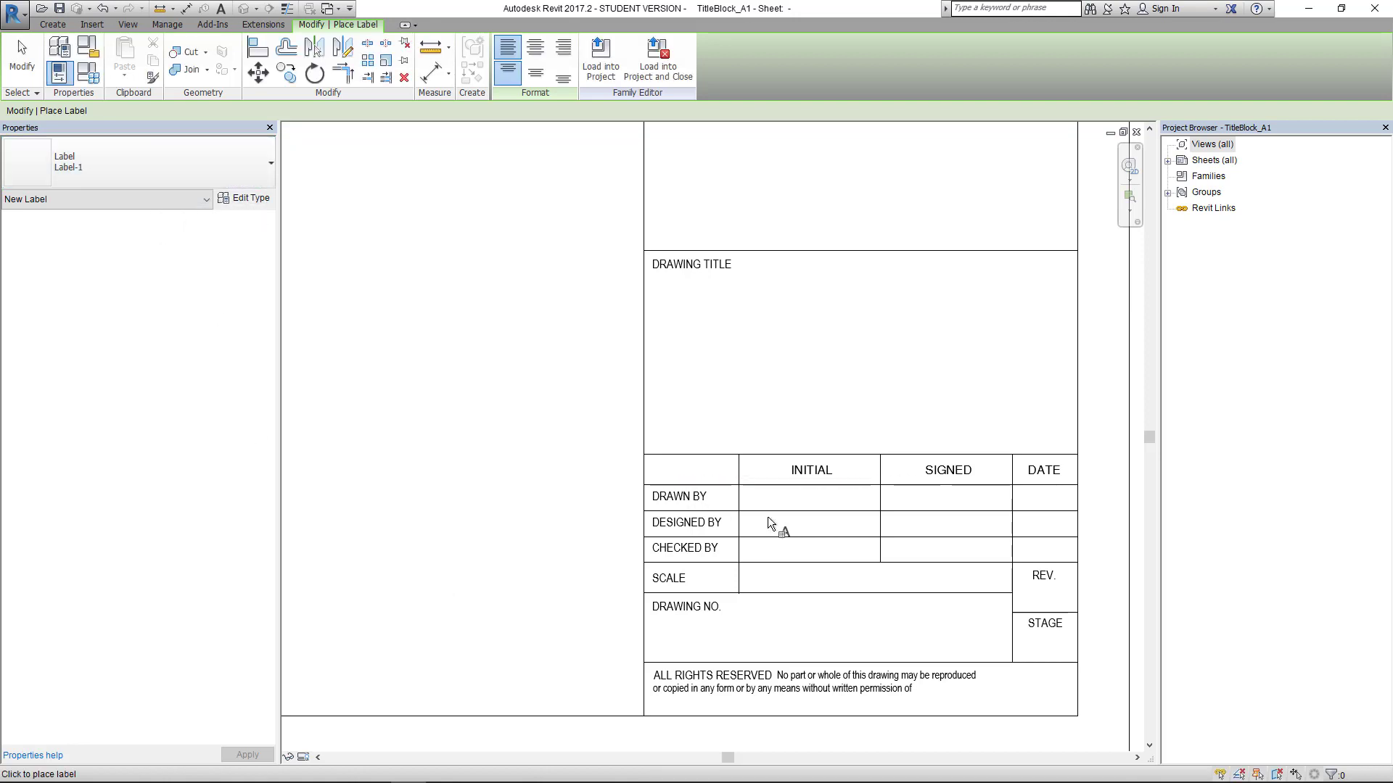
Step: Place a label with the Drawn By parameter in the INITIAL cell of the DRAWN BY row
{"action": "scroll", "coordinate": [769, 504], "scroll_direction": "up", "scroll_amount": 2}
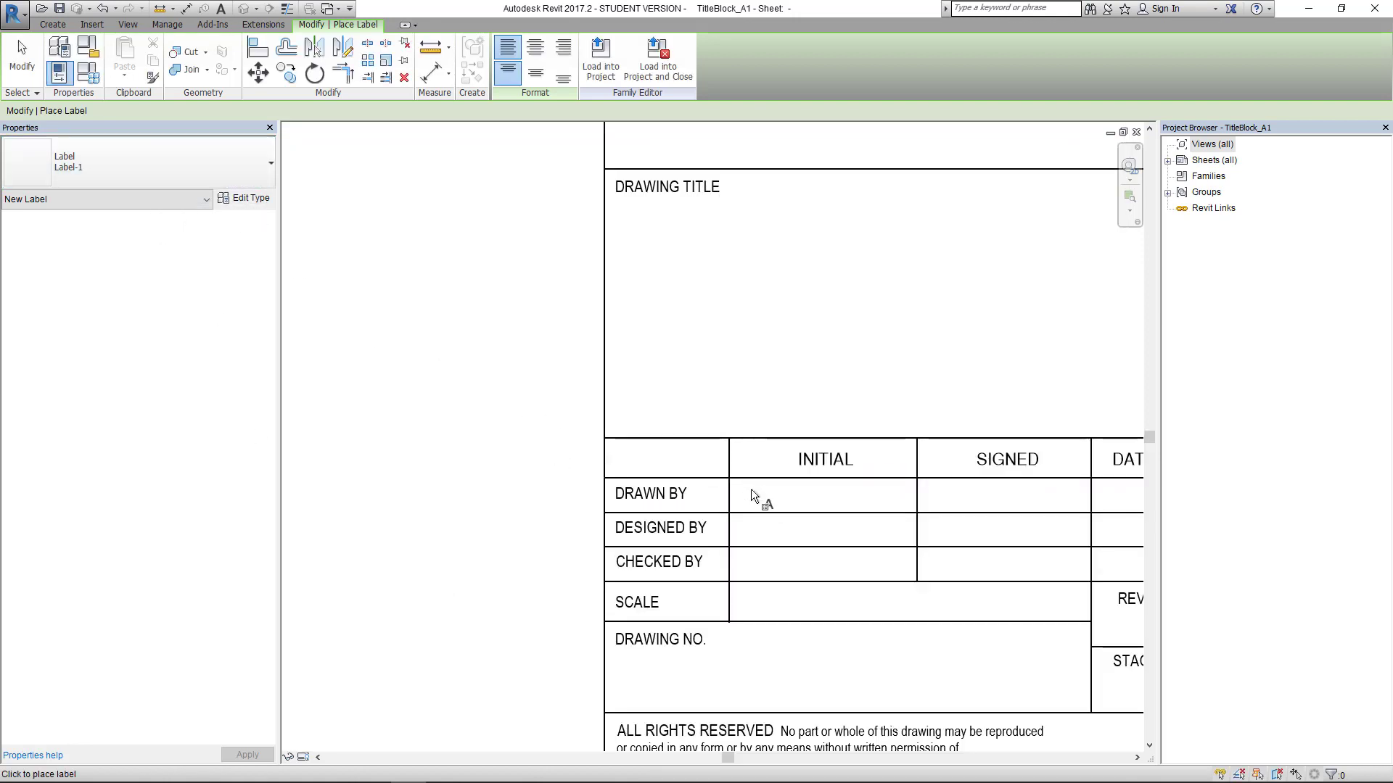
{"action": "left_click", "coordinate": [737, 482]}
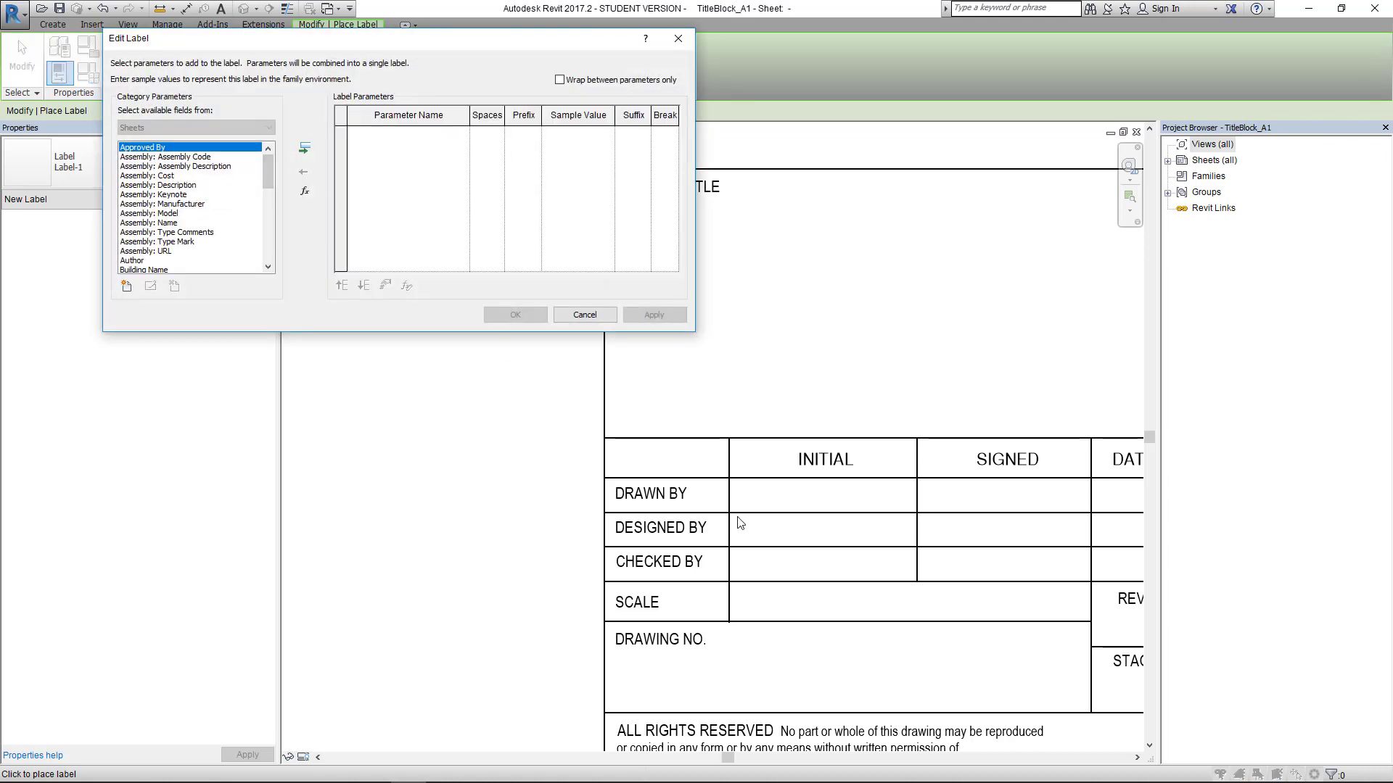
{"action": "left_click_drag", "start_coordinate": [463, 38], "coordinate": [652, 167]}
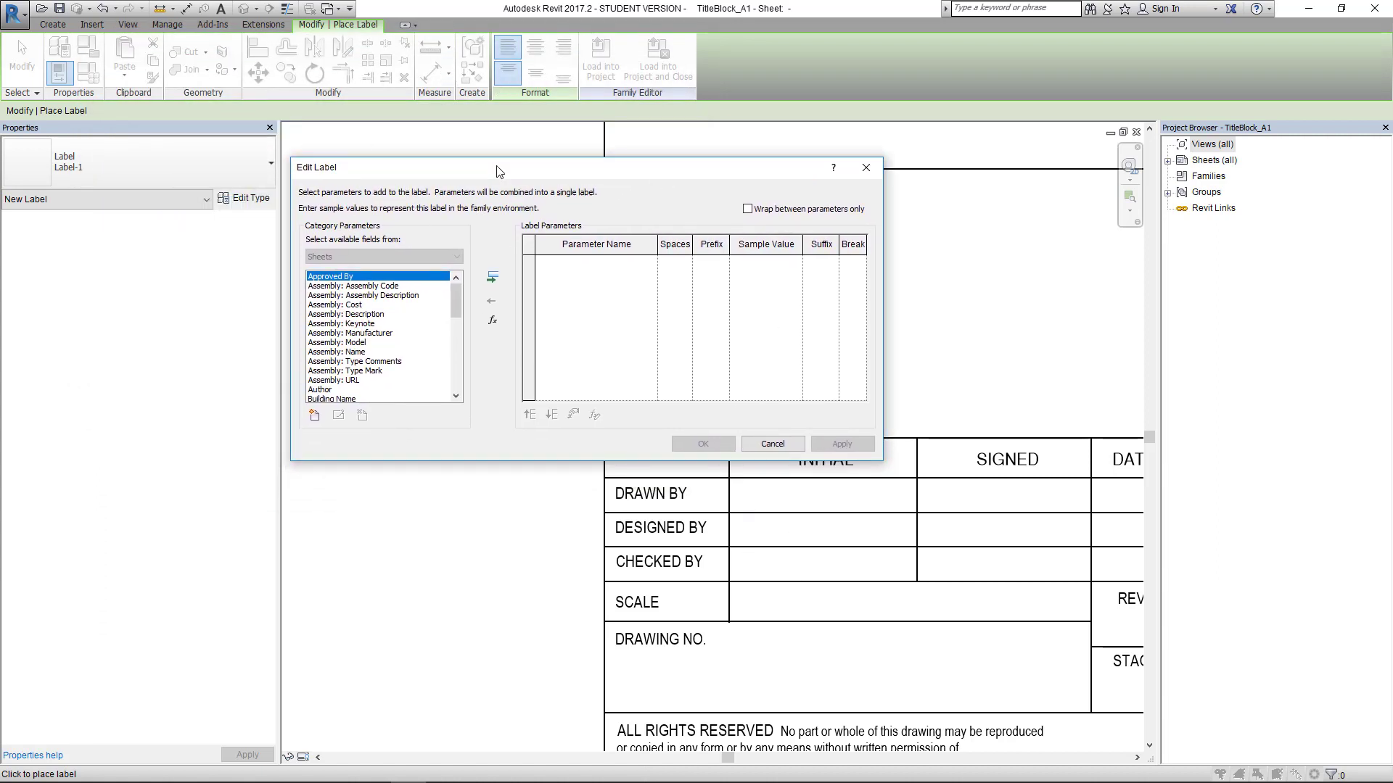
{"action": "left_click_drag", "start_coordinate": [496, 165], "coordinate": [513, 133]}
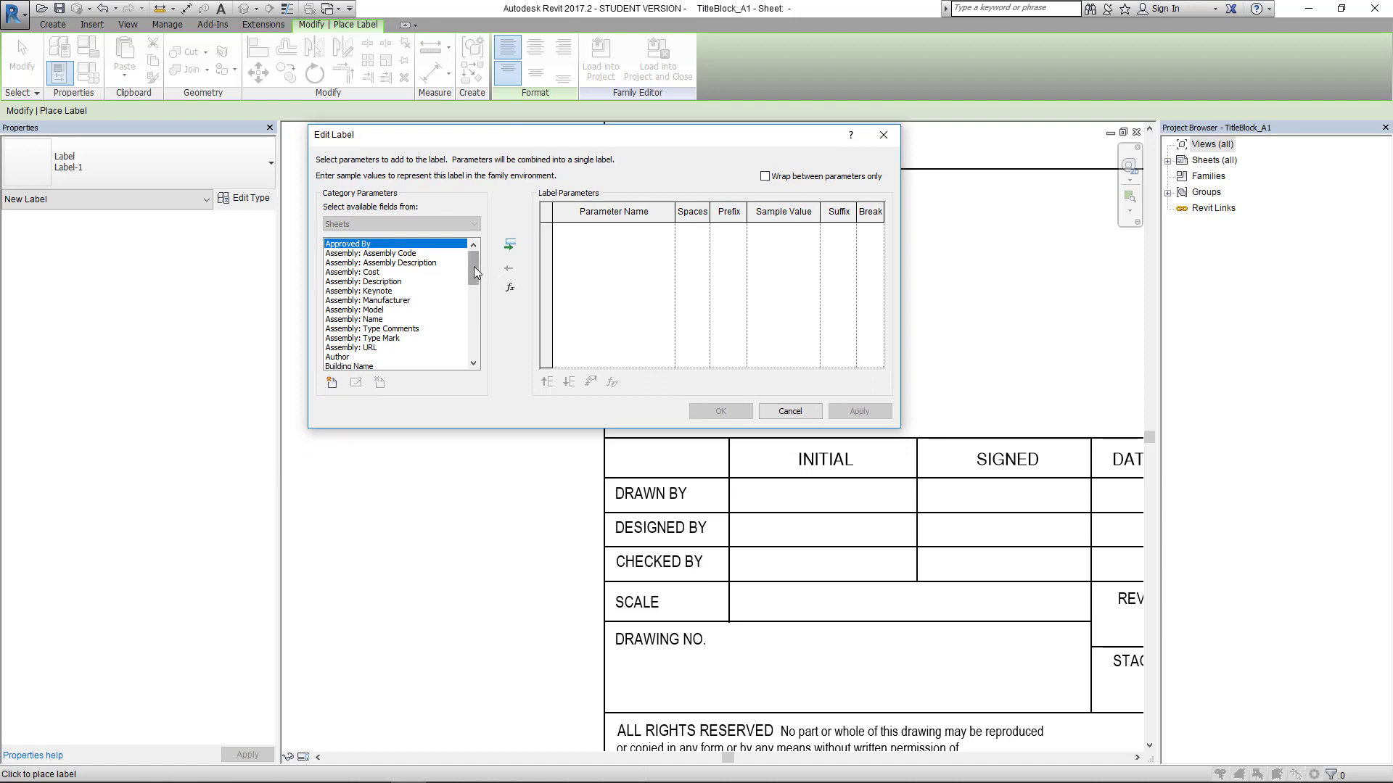
{"action": "left_click_drag", "start_coordinate": [475, 273], "coordinate": [473, 312]}
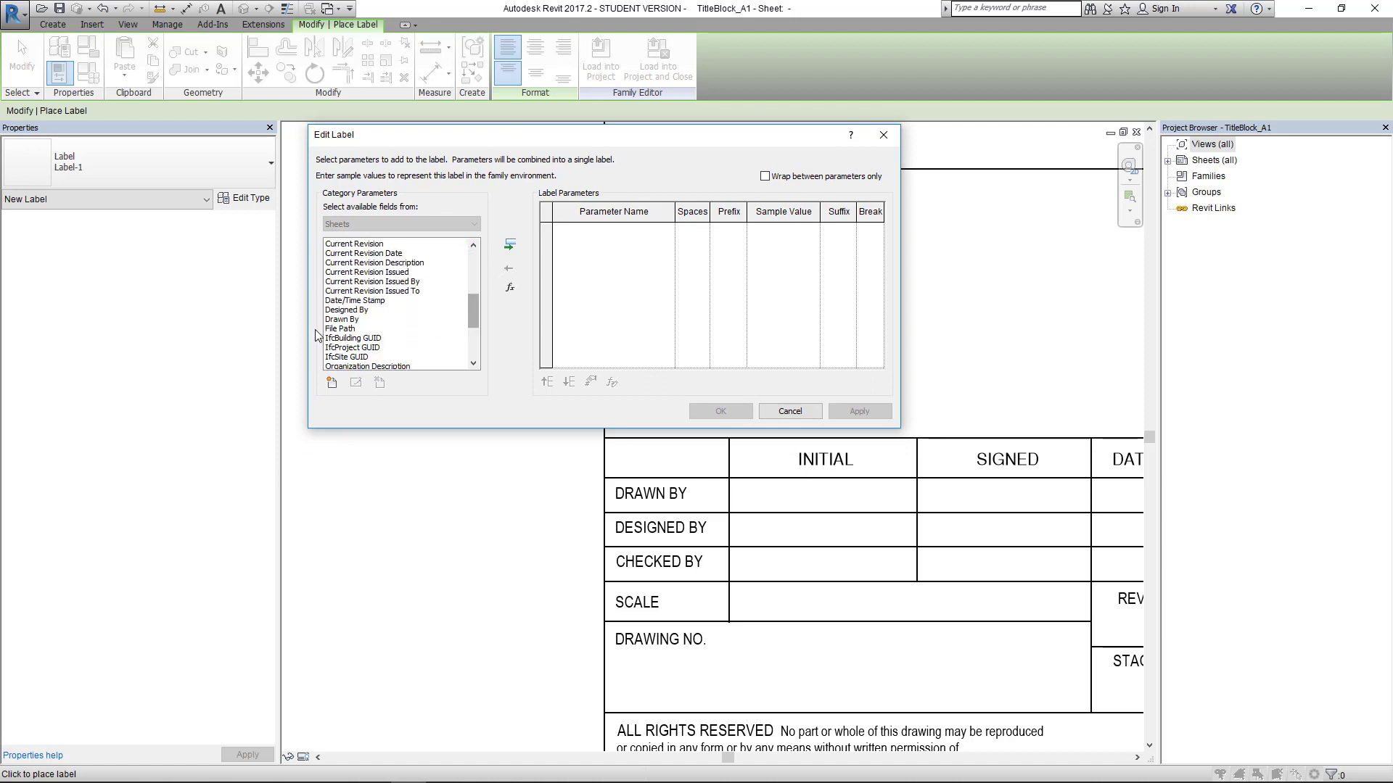
{"action": "left_click", "coordinate": [341, 319]}
{"action": "left_click", "coordinate": [510, 245]}
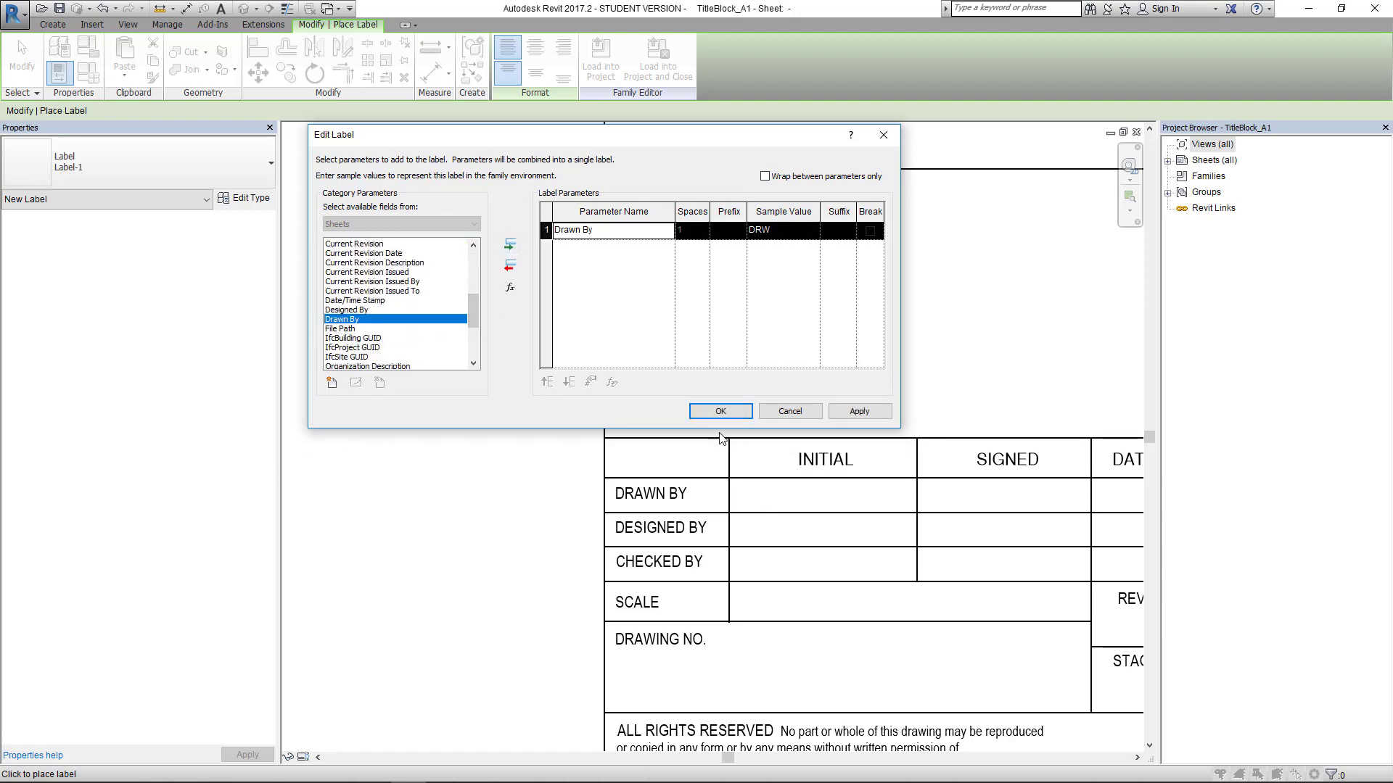
{"action": "left_click", "coordinate": [726, 410]}
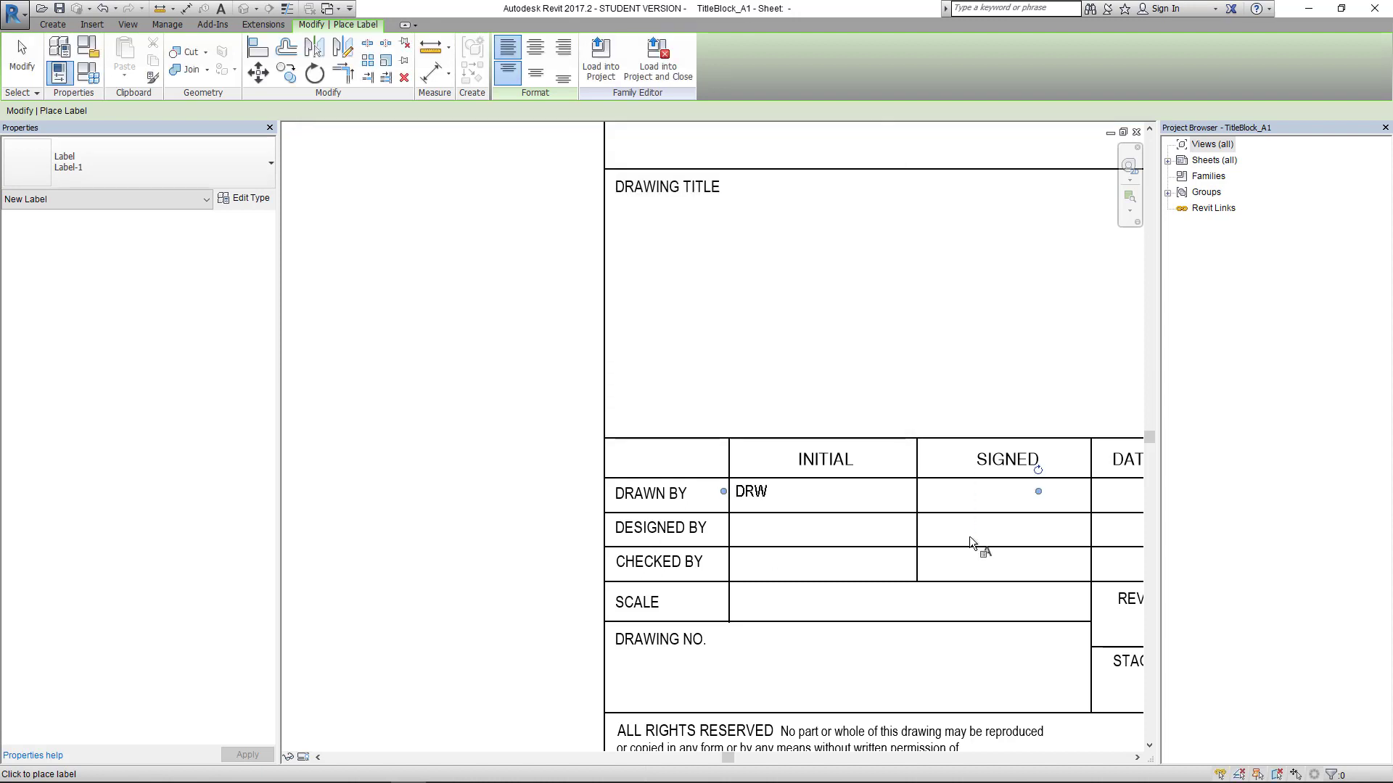
Step: Finish placing labels and resize the Drawn By label's box to span the width of the INITIAL column
{"action": "middle_click_drag", "start_coordinate": [565, 470], "coordinate": [480, 456]}
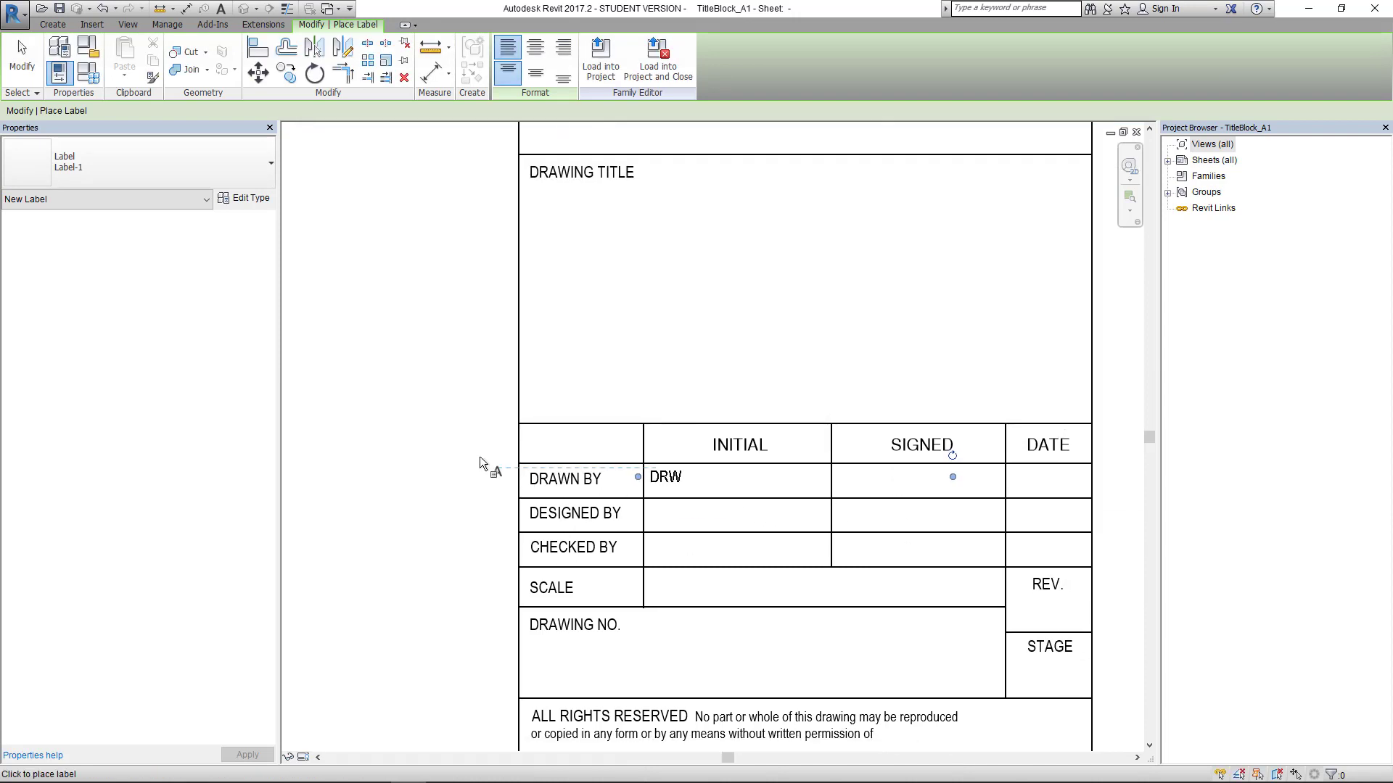
{"action": "left_click", "coordinate": [22, 58]}
{"action": "left_click", "coordinate": [671, 488]}
{"action": "scroll", "coordinate": [965, 521], "scroll_direction": "up", "scroll_amount": 1}
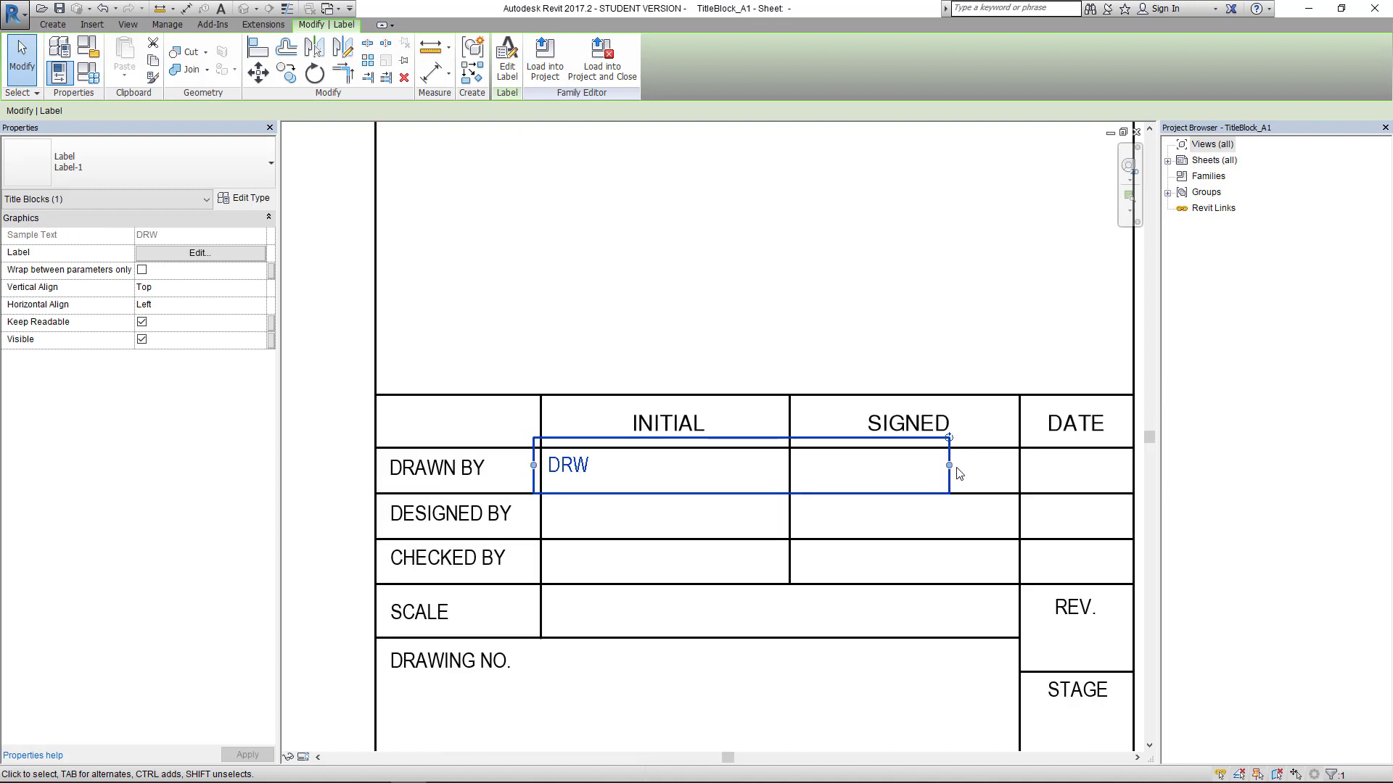
{"action": "left_click_drag", "start_coordinate": [789, 454], "coordinate": [788, 453]}
{"action": "left_click_drag", "start_coordinate": [533, 463], "coordinate": [541, 464]}
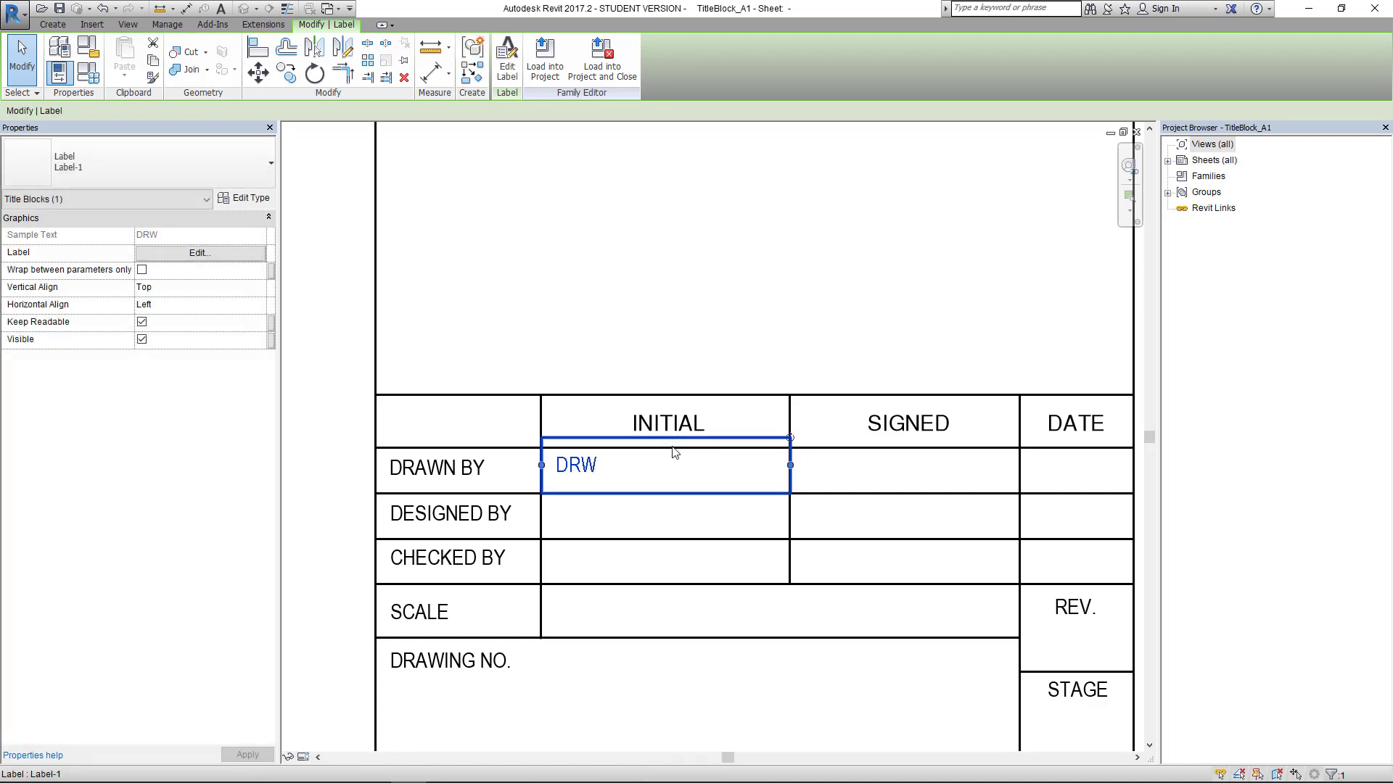
Step: Nudge the Drawn By label vertically until its text lines up with the DRAWN BY note
{"action": "key", "text": "Down"}
{"action": "key", "text": "Down"}
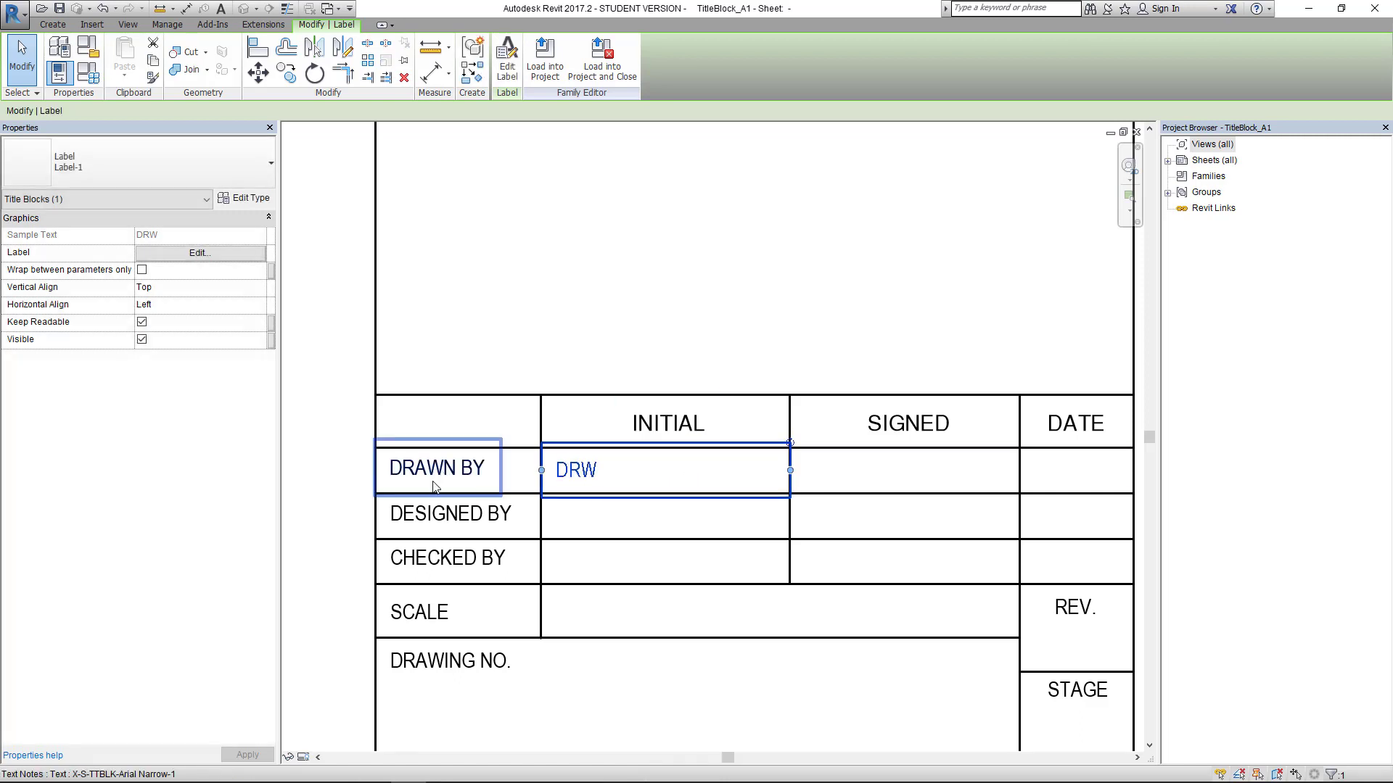
{"action": "key", "text": "Up"}
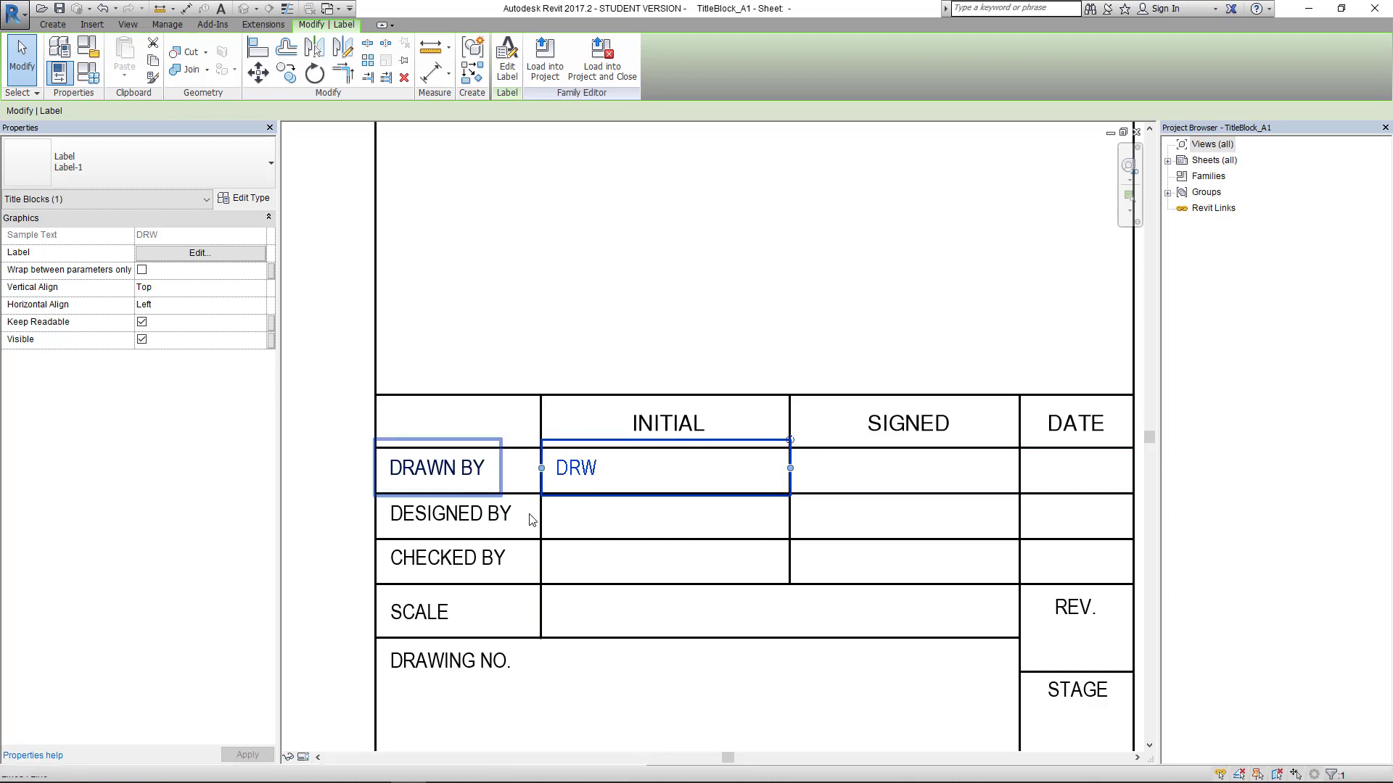
Step: Set the Label-1 type's Leader/Border Offset to 0.5 mm, apply it and accept the type properties
{"action": "left_click", "coordinate": [251, 200]}
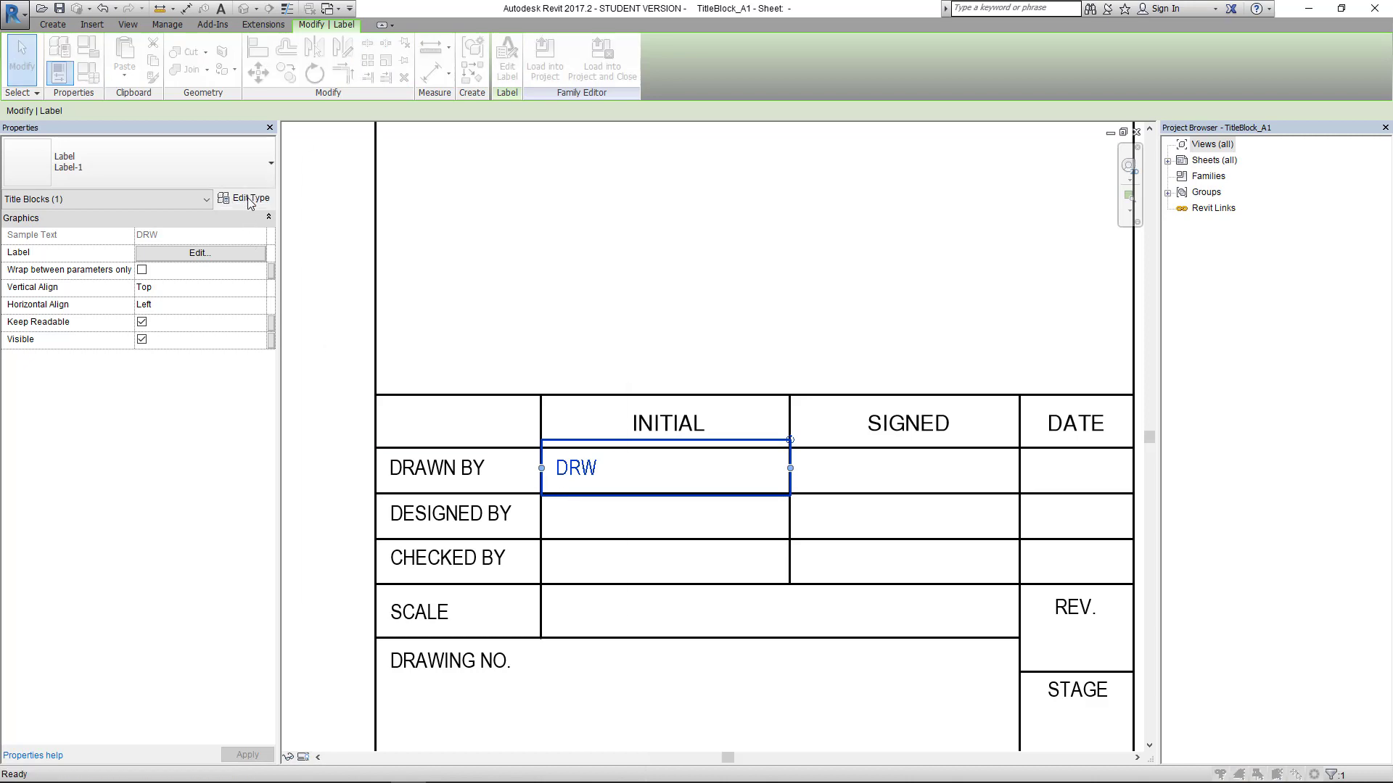
{"action": "left_click_drag", "start_coordinate": [571, 155], "coordinate": [1256, 153]}
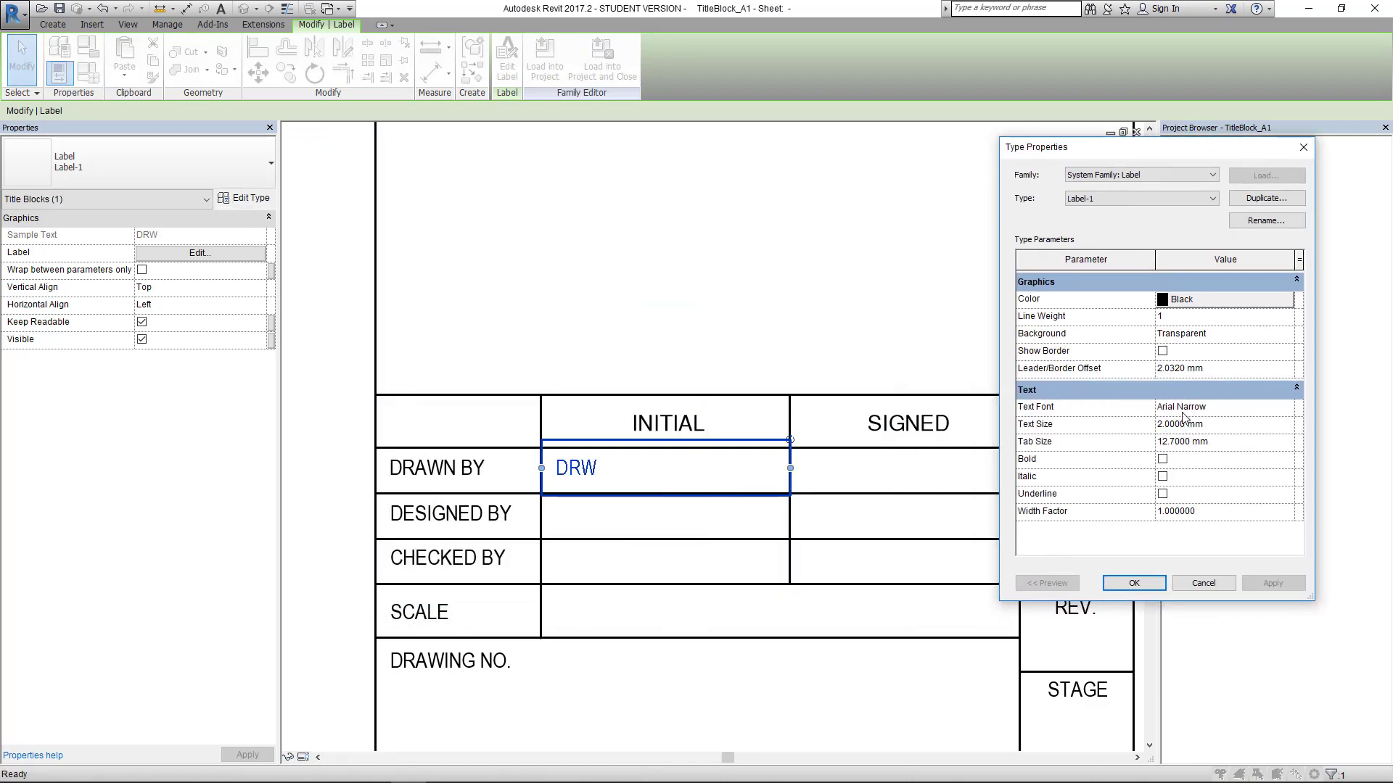
{"action": "left_click", "coordinate": [1213, 373]}
{"action": "left_click_drag", "start_coordinate": [1223, 374], "coordinate": [1063, 371]}
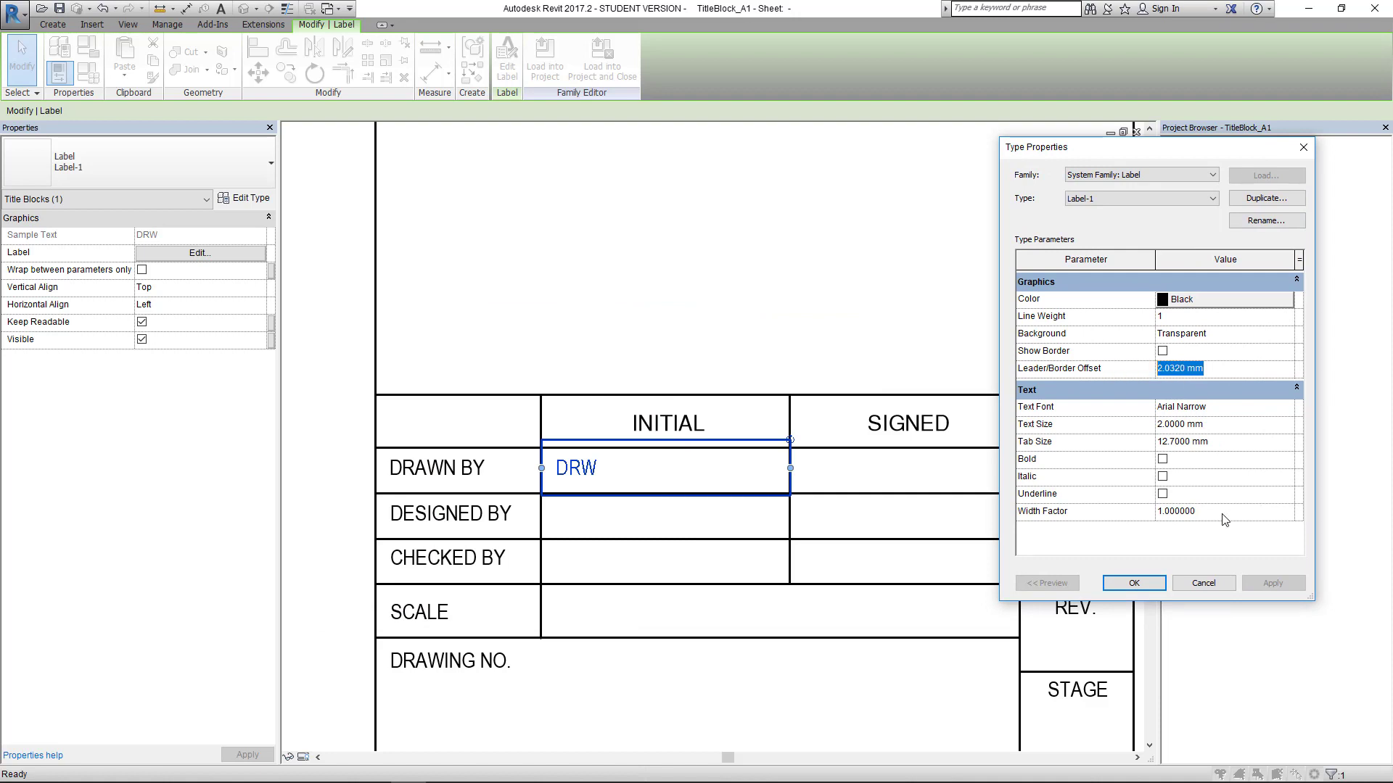
{"action": "type", "text": "05"}
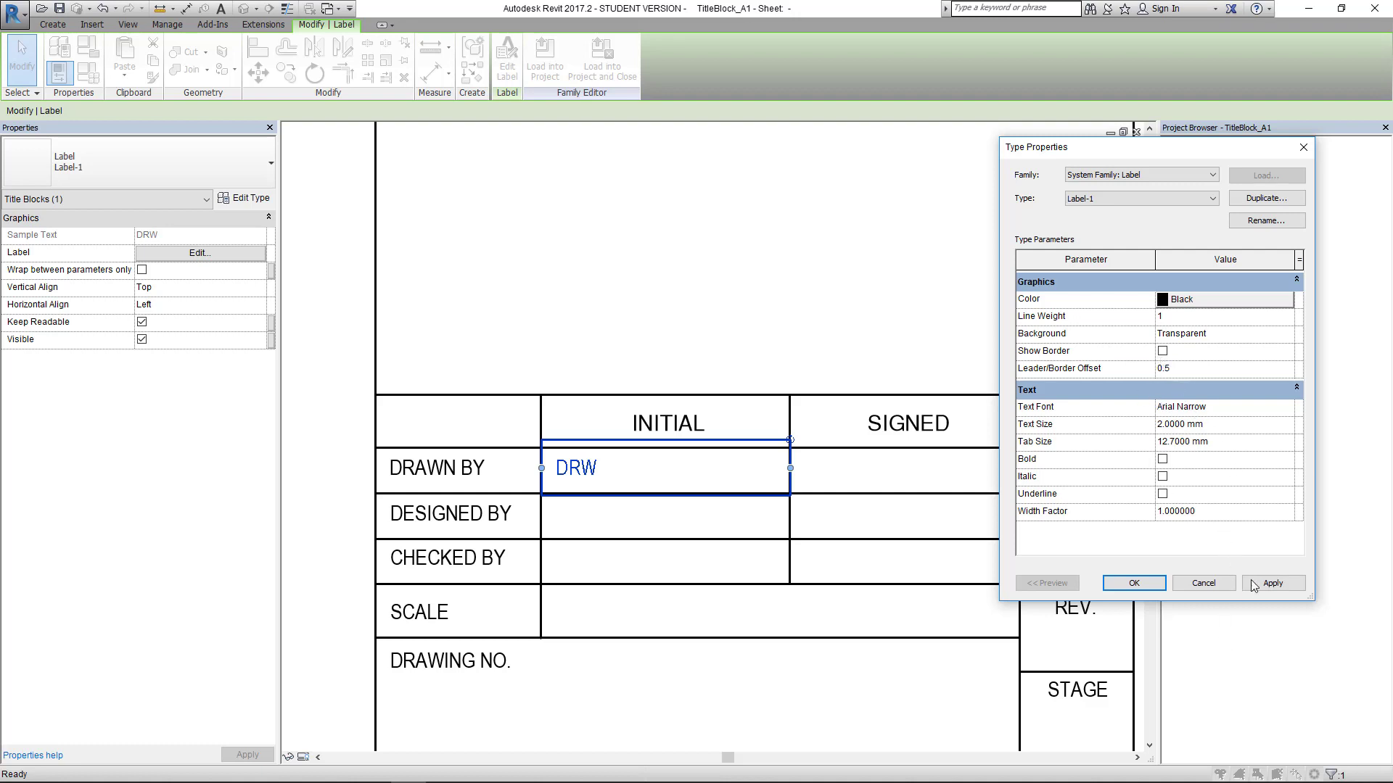
{"action": "left_click", "coordinate": [1274, 583]}
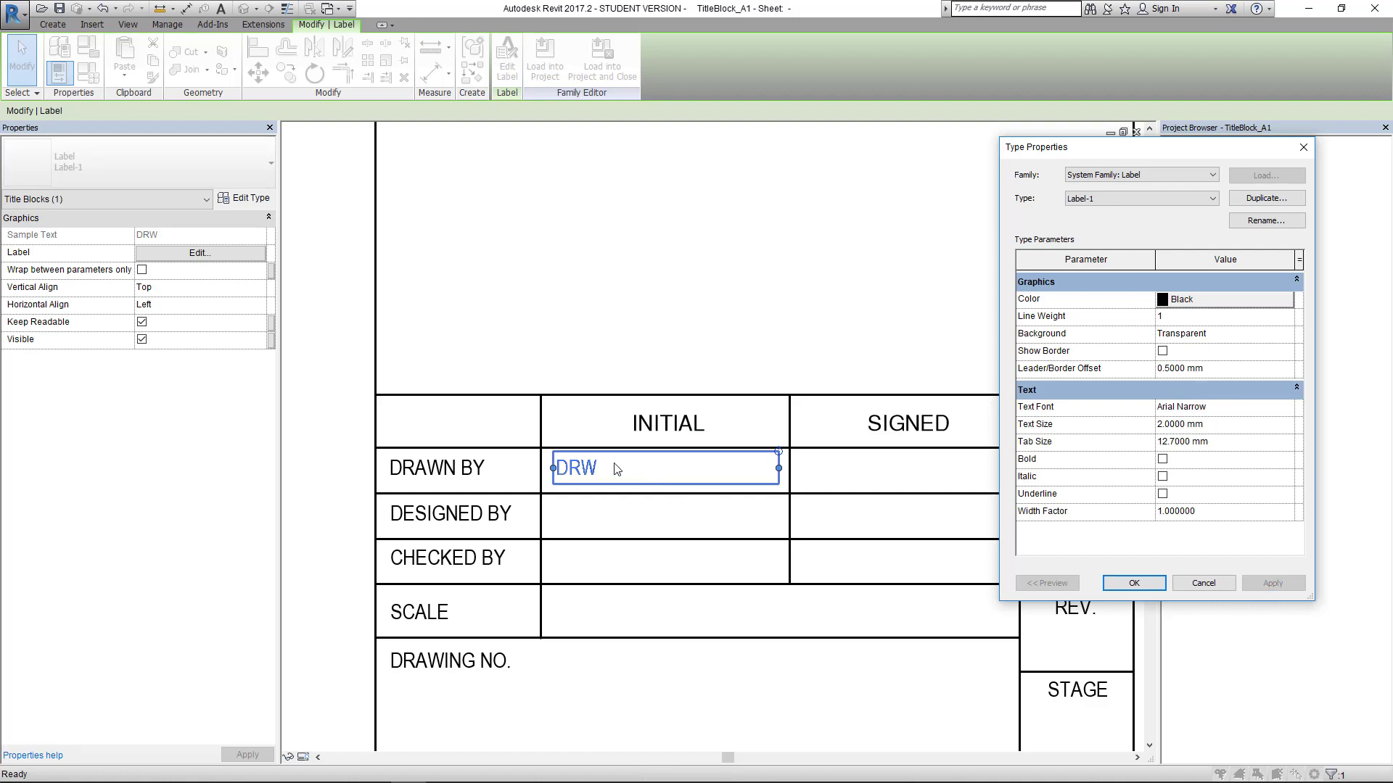
{"action": "left_click", "coordinate": [1144, 584]}
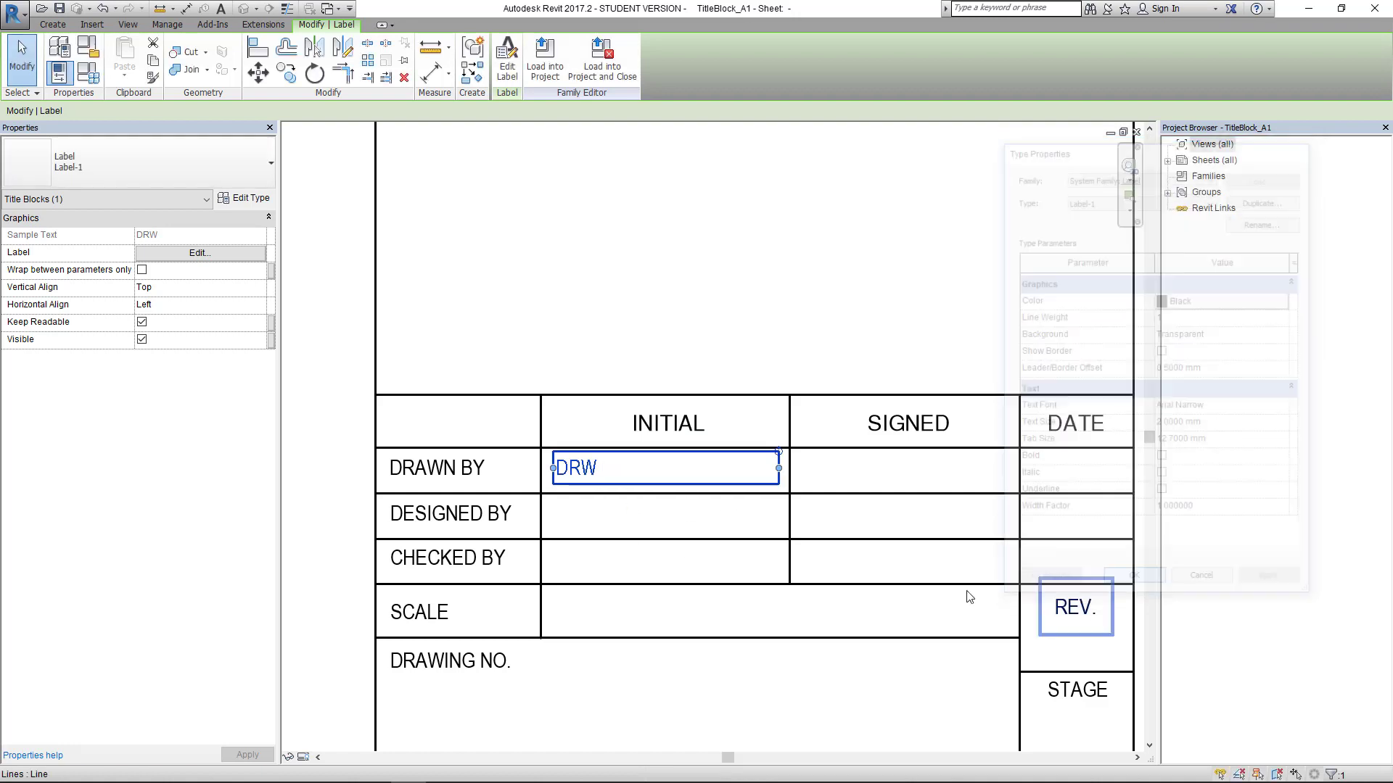
Step: Set the Leader/Border Offset of the DRAWN BY note's text type, X-S-TTBLK-Arial Narrow-1, to 0.5 mm
{"action": "left_click", "coordinate": [467, 324]}
{"action": "left_click", "coordinate": [459, 468]}
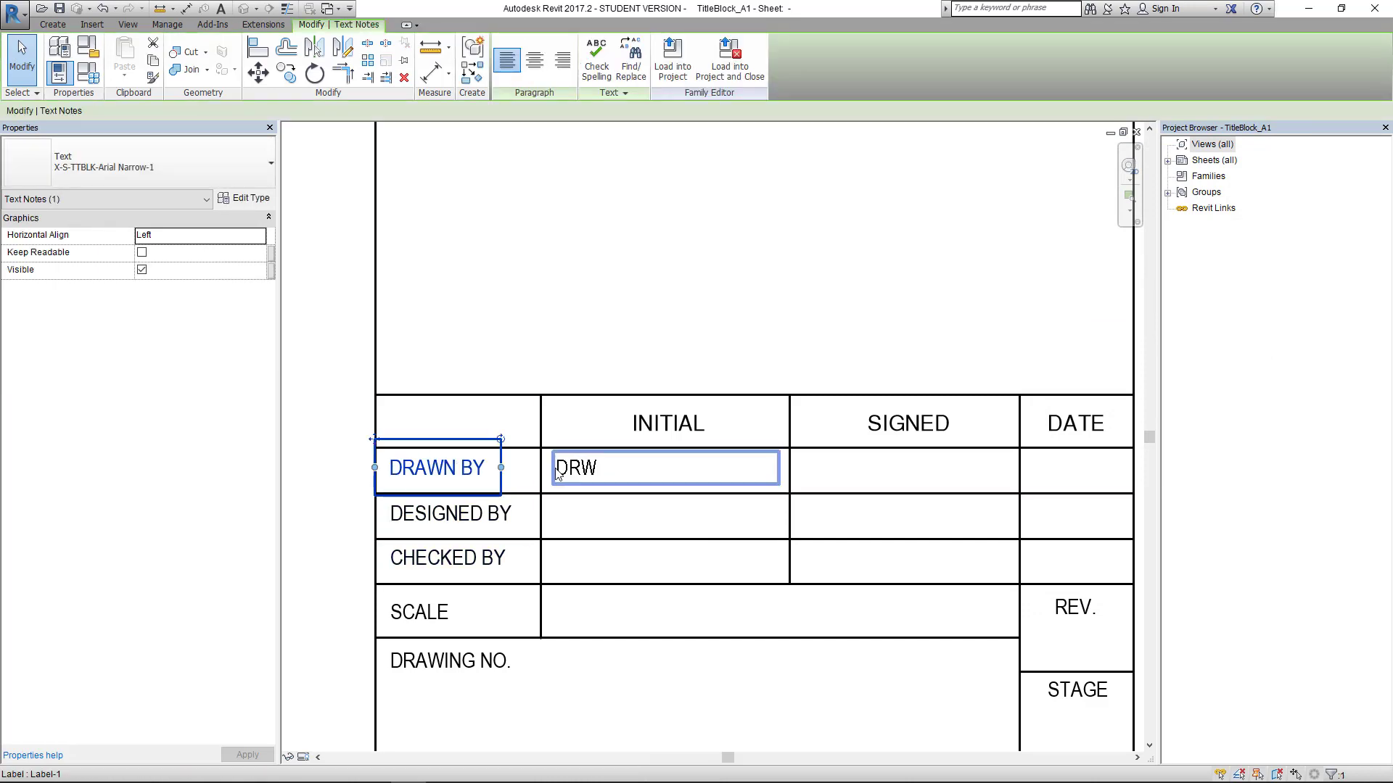
{"action": "left_click", "coordinate": [243, 198]}
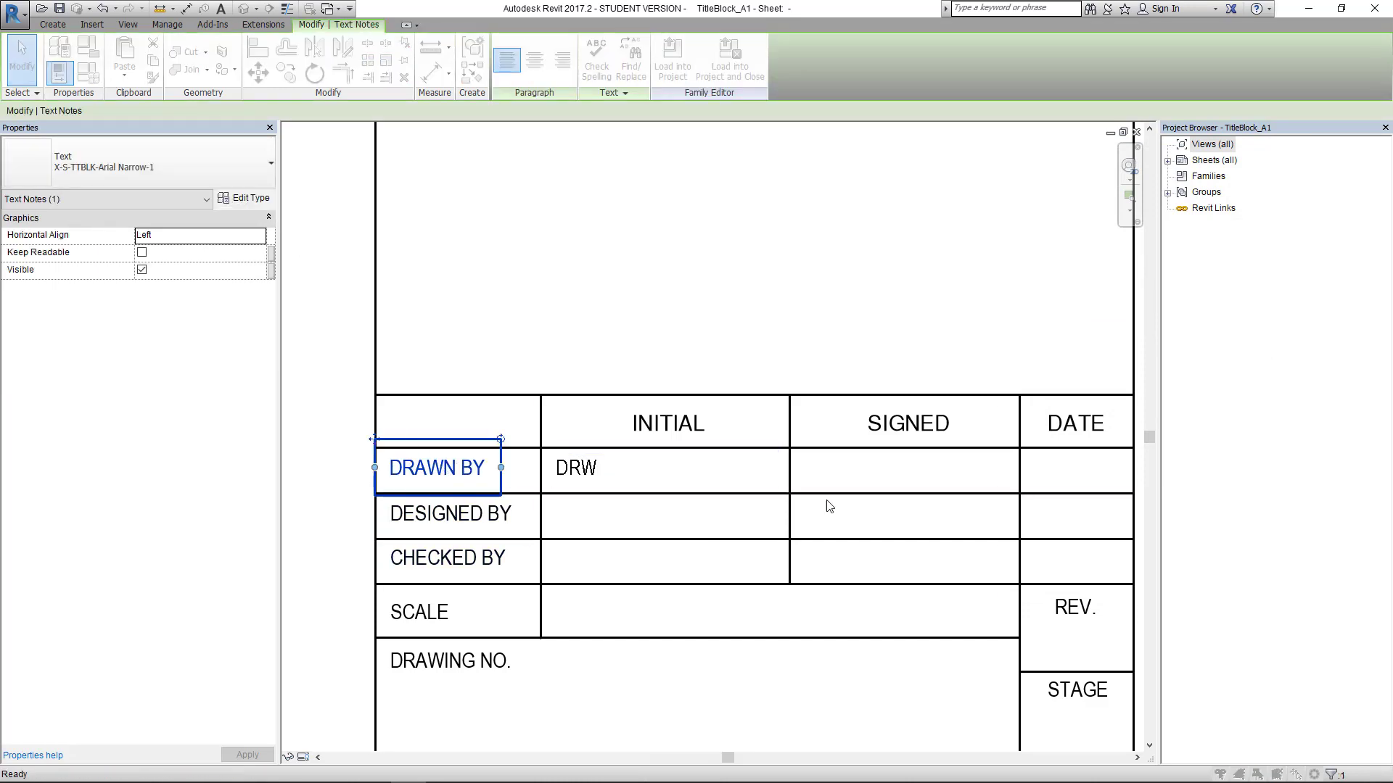
{"action": "left_click", "coordinate": [1216, 370]}
{"action": "double_click", "coordinate": [1225, 373]}
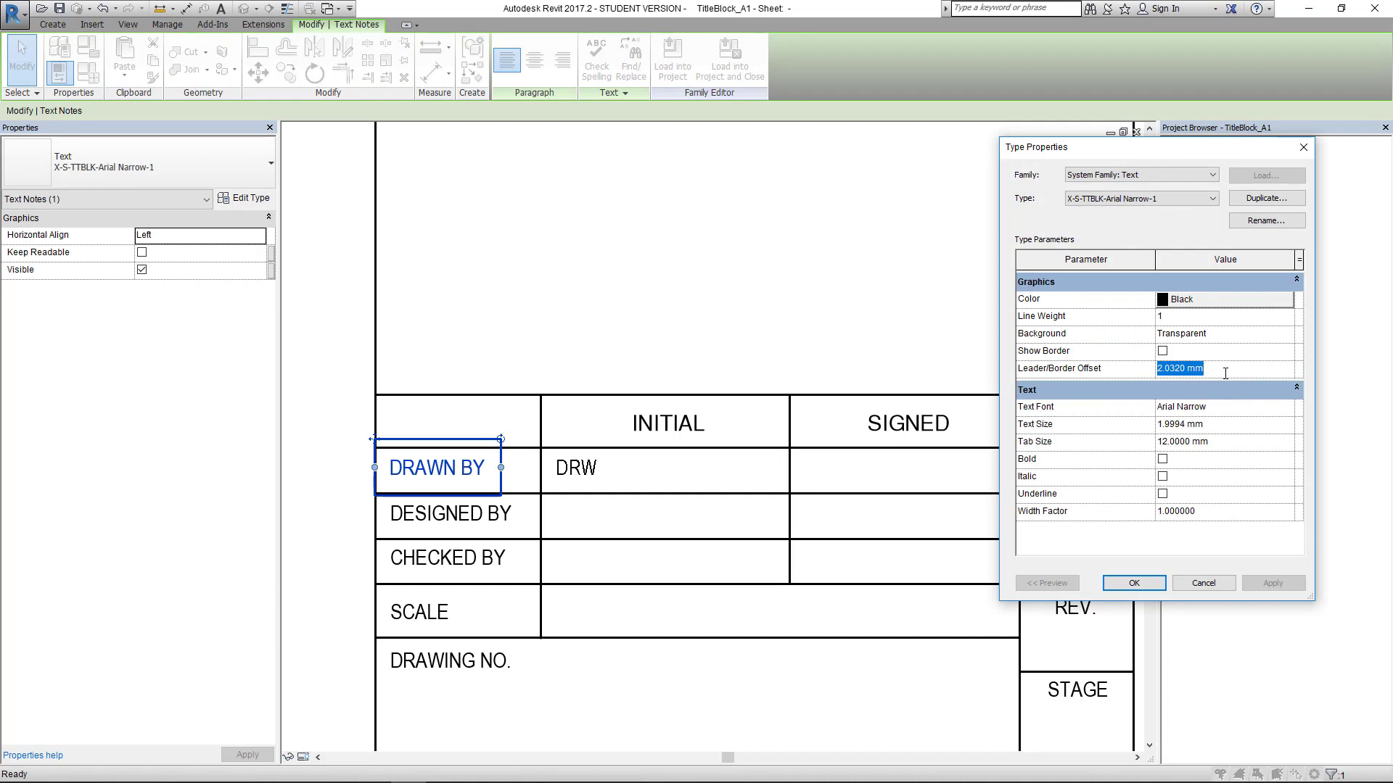
{"action": "key", "text": "BackSpace"}
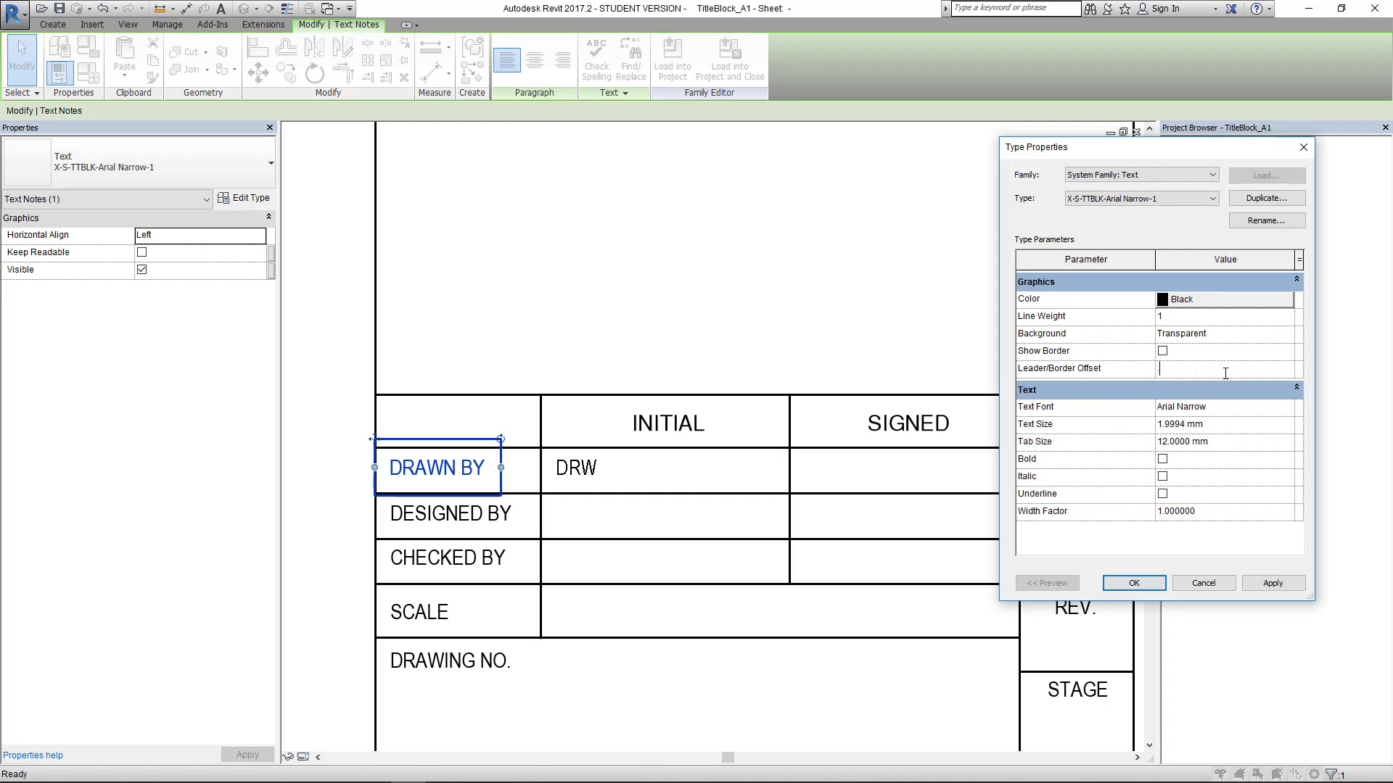
{"action": "type", "text": ".5"}
{"action": "left_click", "coordinate": [1300, 585]}
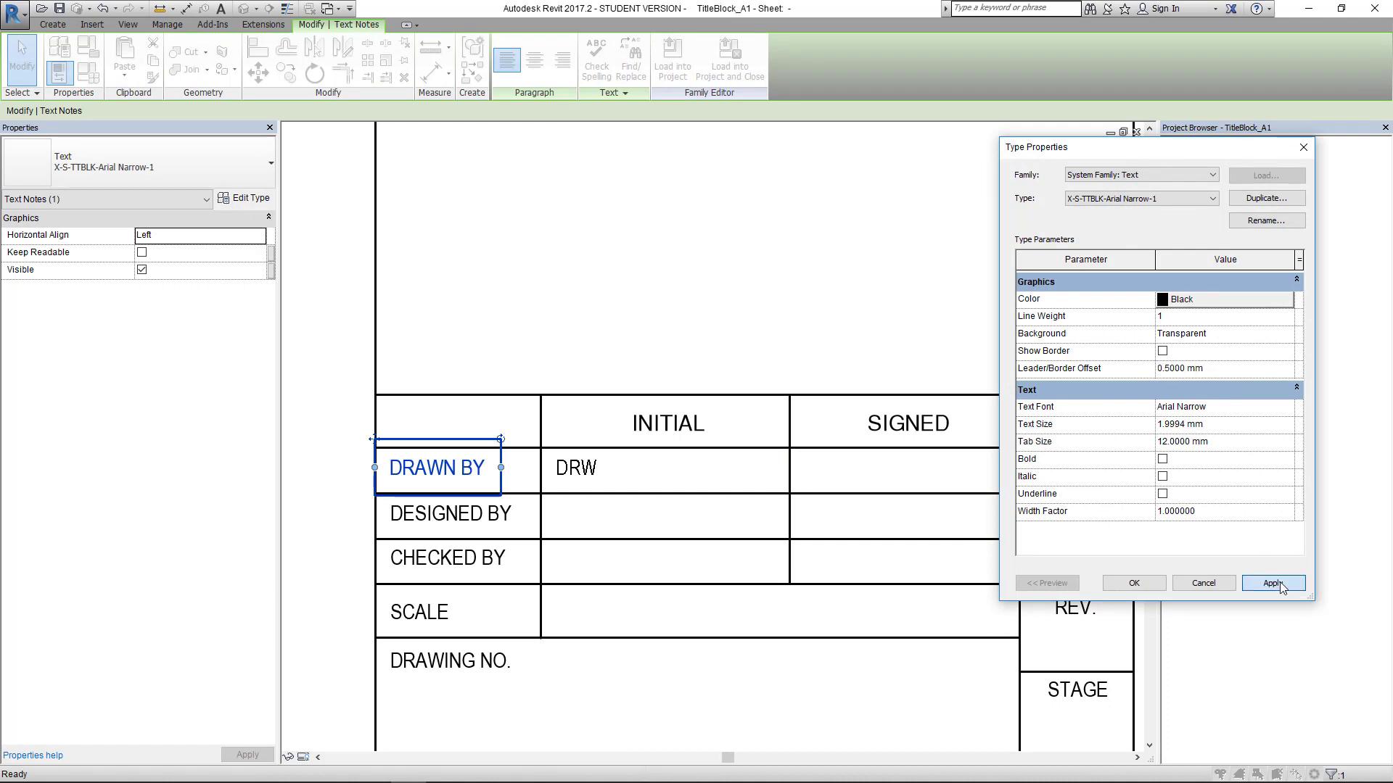
{"action": "left_click", "coordinate": [1130, 585]}
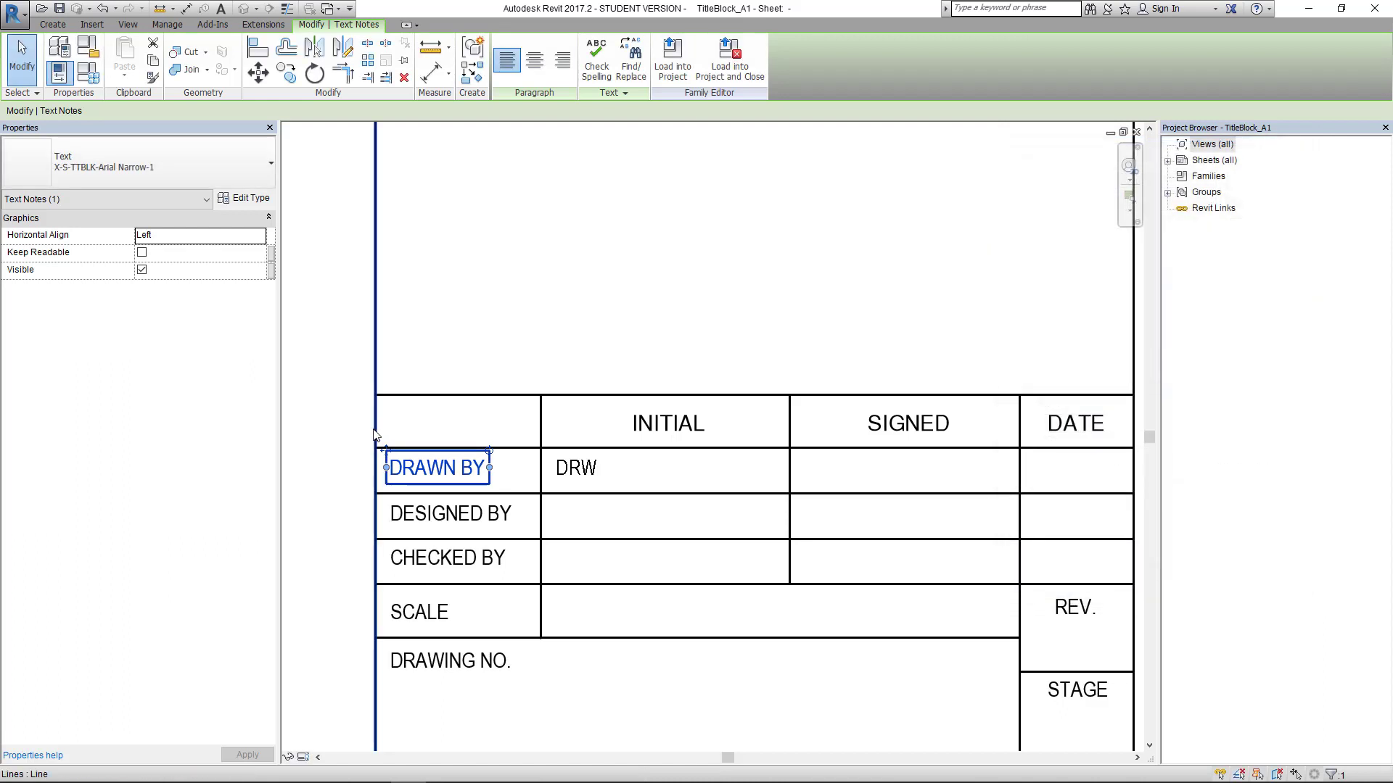
Step: Nudge the DRAWN BY, DESIGNED BY and CHECKED BY notes slightly down in their rows and lower the Drawn By label to match
{"action": "left_click", "coordinate": [464, 517]}
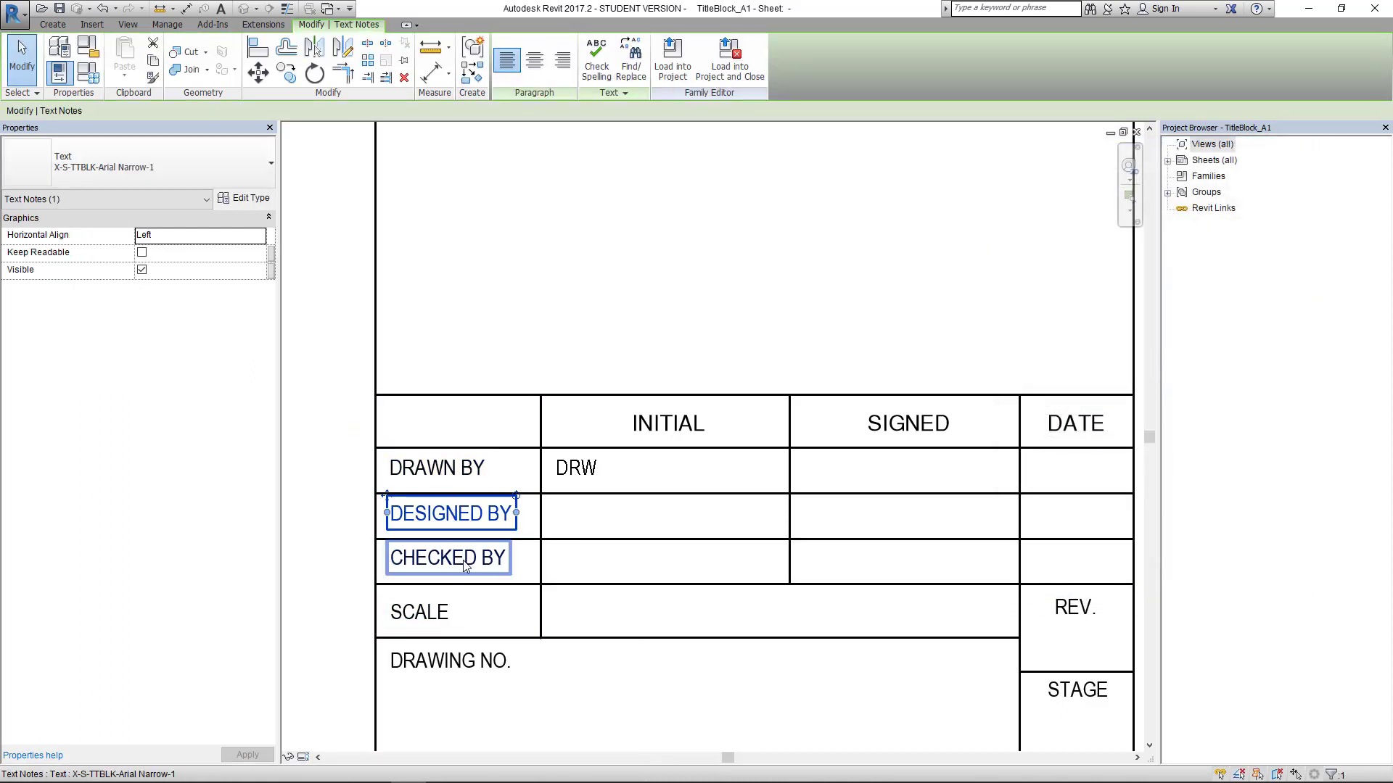
{"action": "left_click", "coordinate": [353, 556]}
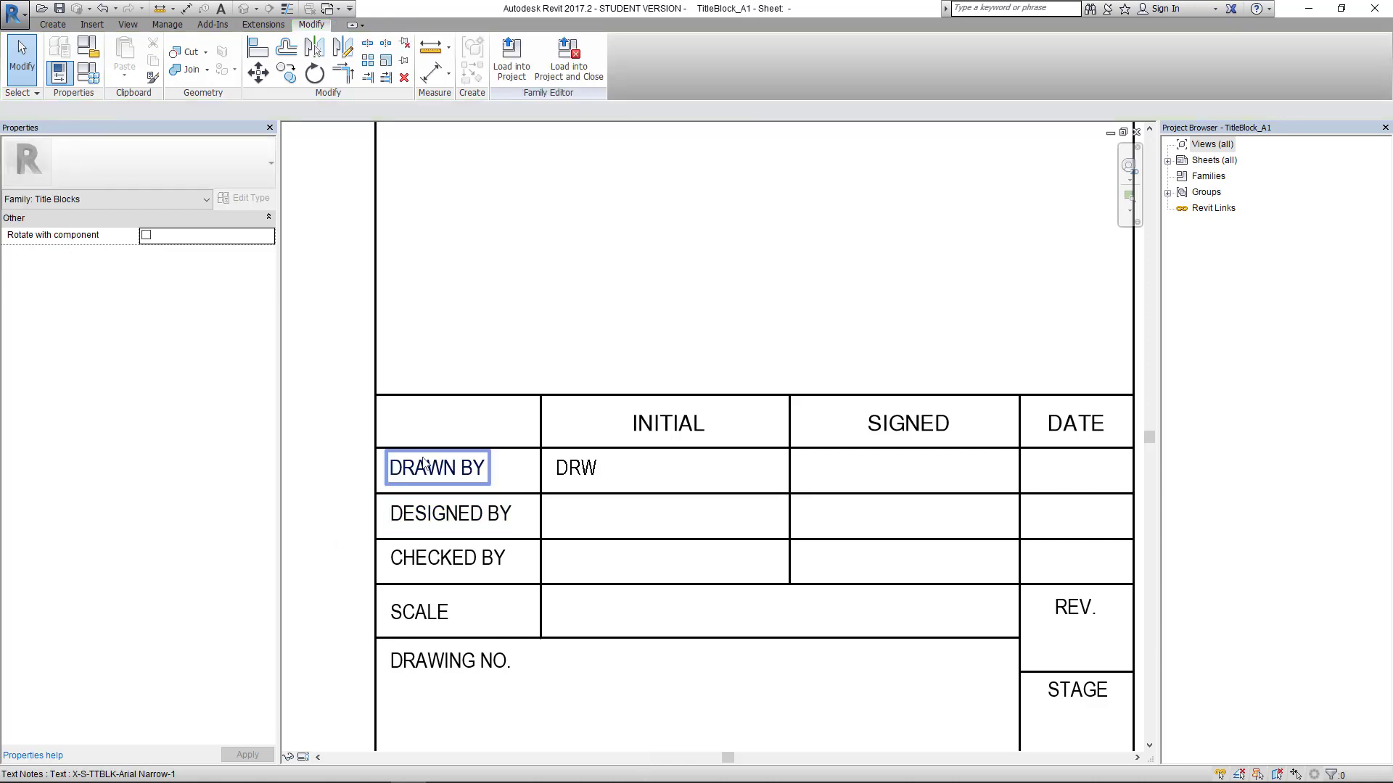
{"action": "mouse_move", "coordinate": [335, 430]}
{"action": "left_mouse_down"}
{"action": "mouse_move", "coordinate": [425, 543]}
{"action": "mouse_move", "coordinate": [521, 622]}
{"action": "mouse_move", "coordinate": [555, 590]}
{"action": "mouse_move", "coordinate": [535, 592]}
{"action": "left_mouse_up"}
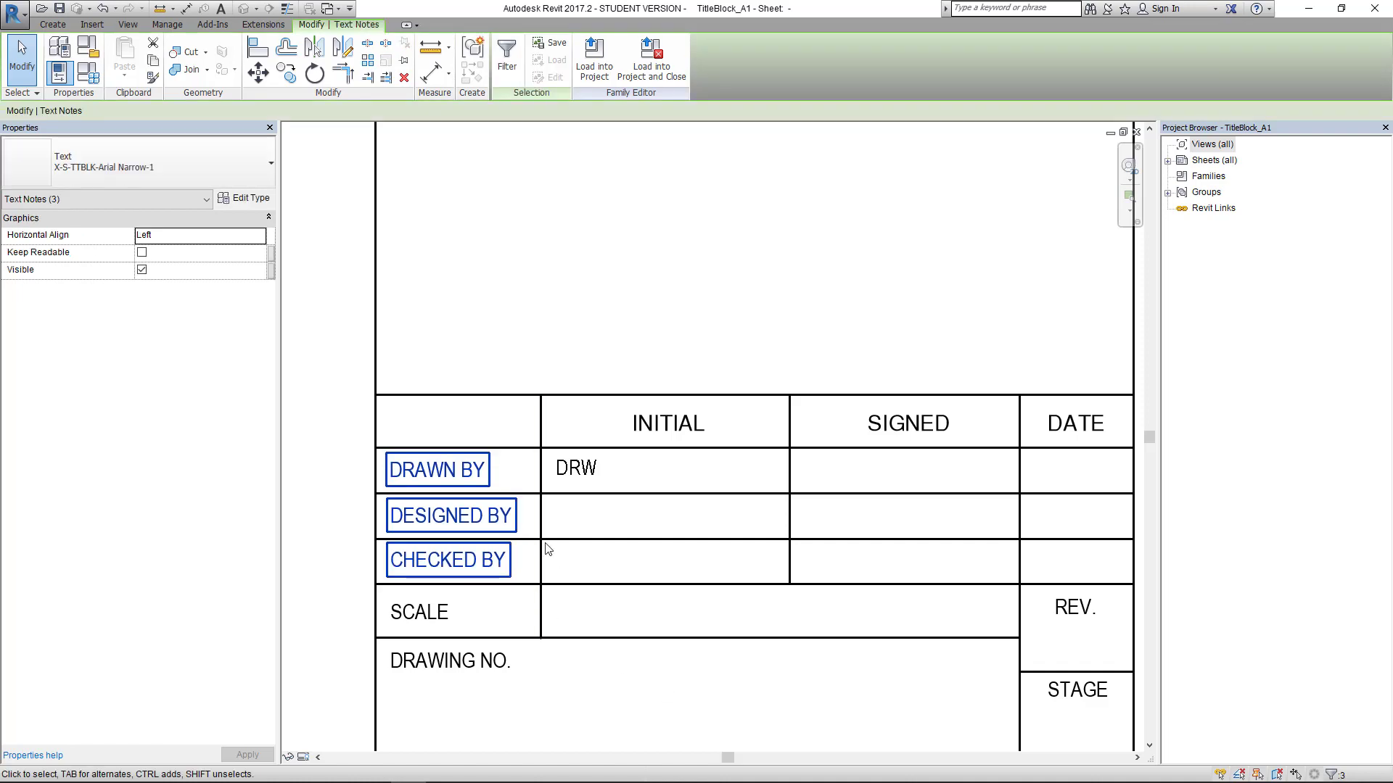
{"action": "scroll", "coordinate": [522, 528], "scroll_direction": "up", "scroll_amount": 2}
{"action": "scroll", "coordinate": [511, 519], "scroll_direction": "up", "scroll_amount": 2}
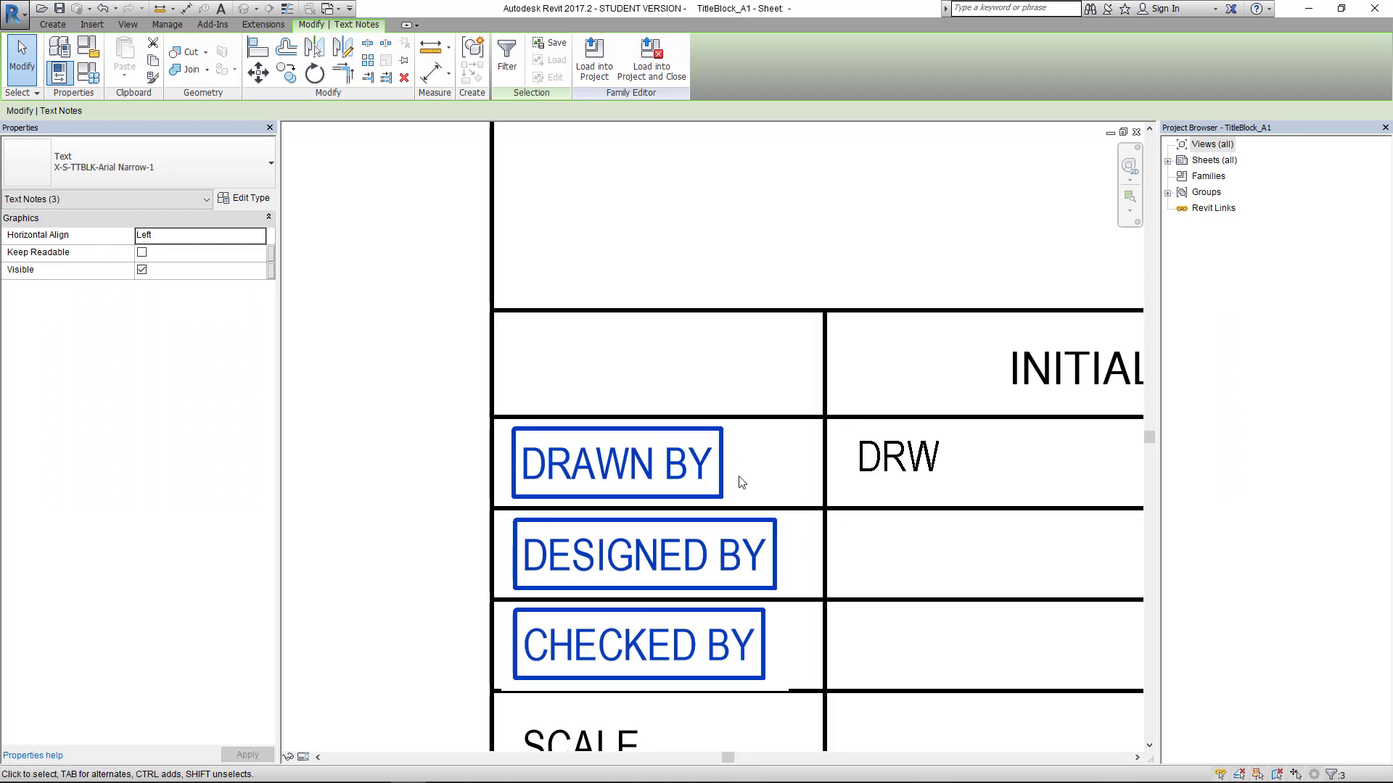
{"action": "scroll", "coordinate": [739, 475], "scroll_direction": "down", "scroll_amount": 1}
{"action": "middle_click_drag", "start_coordinate": [857, 561], "coordinate": [674, 524]}
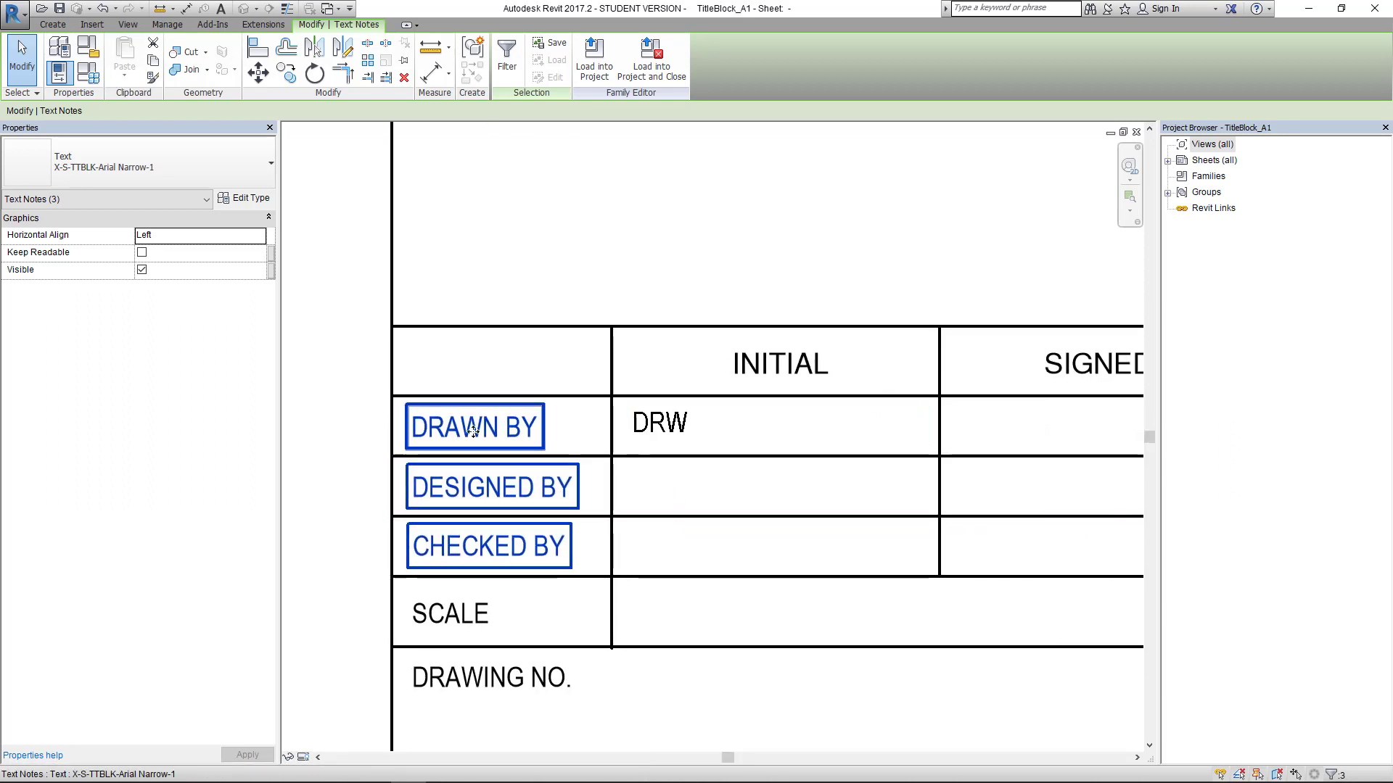
{"action": "left_click", "coordinate": [346, 285]}
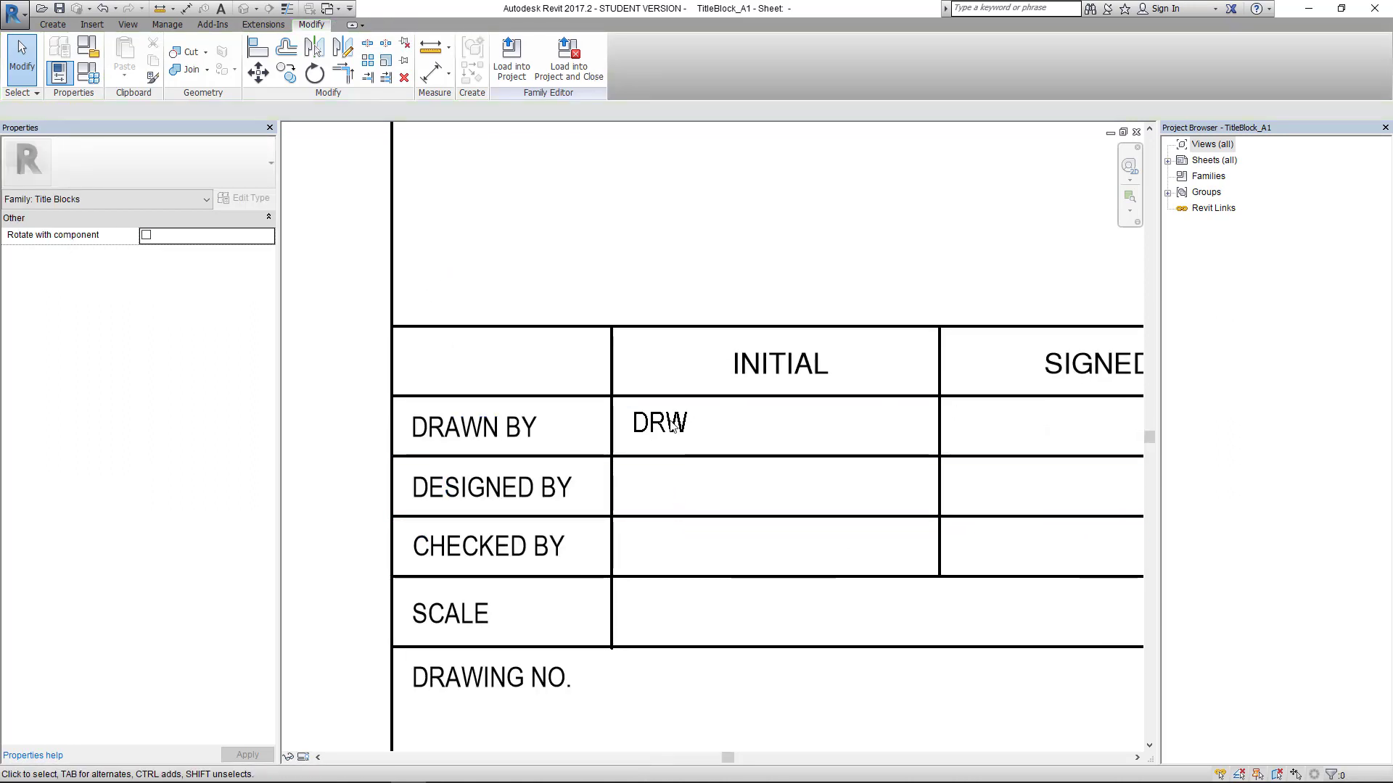
{"action": "left_click", "coordinate": [699, 439]}
{"action": "left_click_drag", "start_coordinate": [704, 441], "coordinate": [706, 444]}
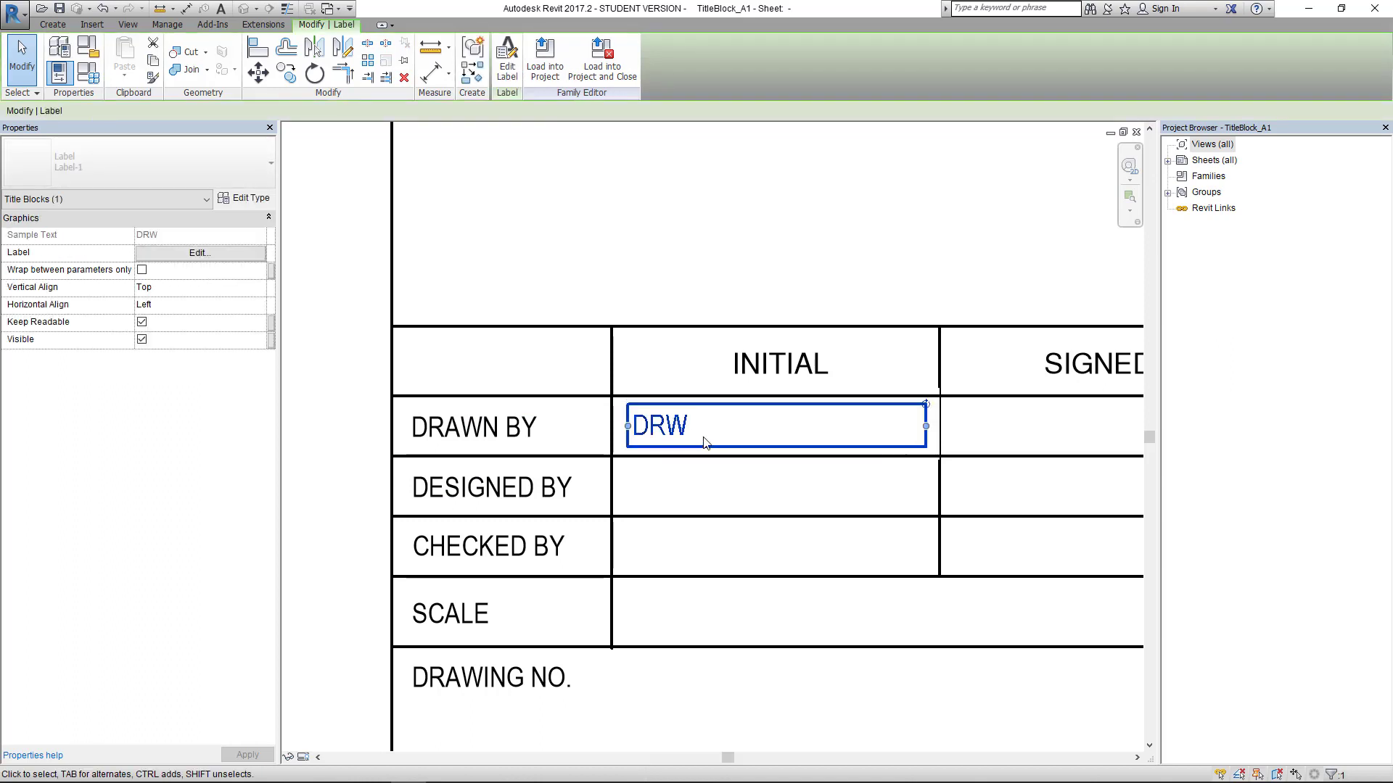
Step: Copy the Drawn By label down into the INITIAL cells of the DESIGNED BY and CHECKED BY rows, using the row line intersections
{"action": "scroll", "coordinate": [551, 450], "scroll_direction": "down", "scroll_amount": 2}
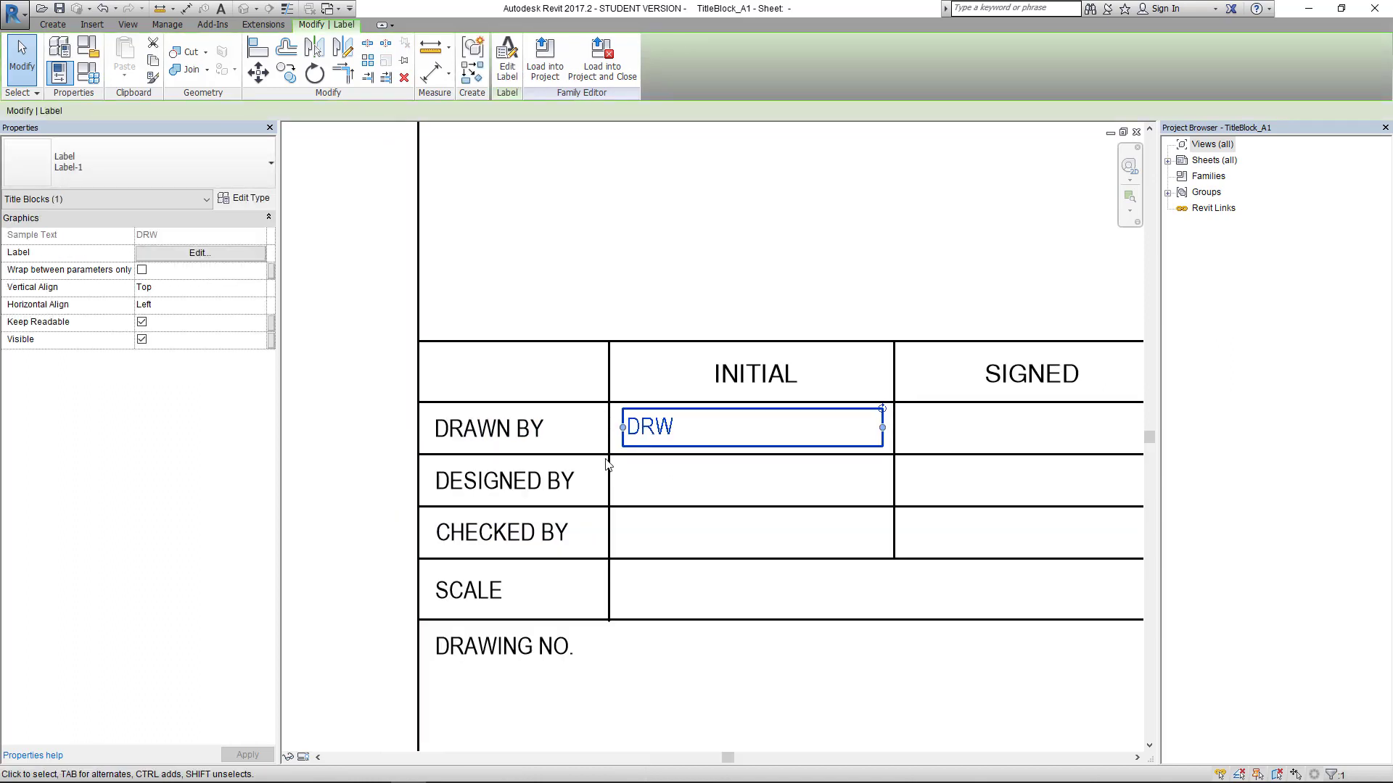
{"action": "scroll", "coordinate": [449, 435], "scroll_direction": "down", "scroll_amount": 2}
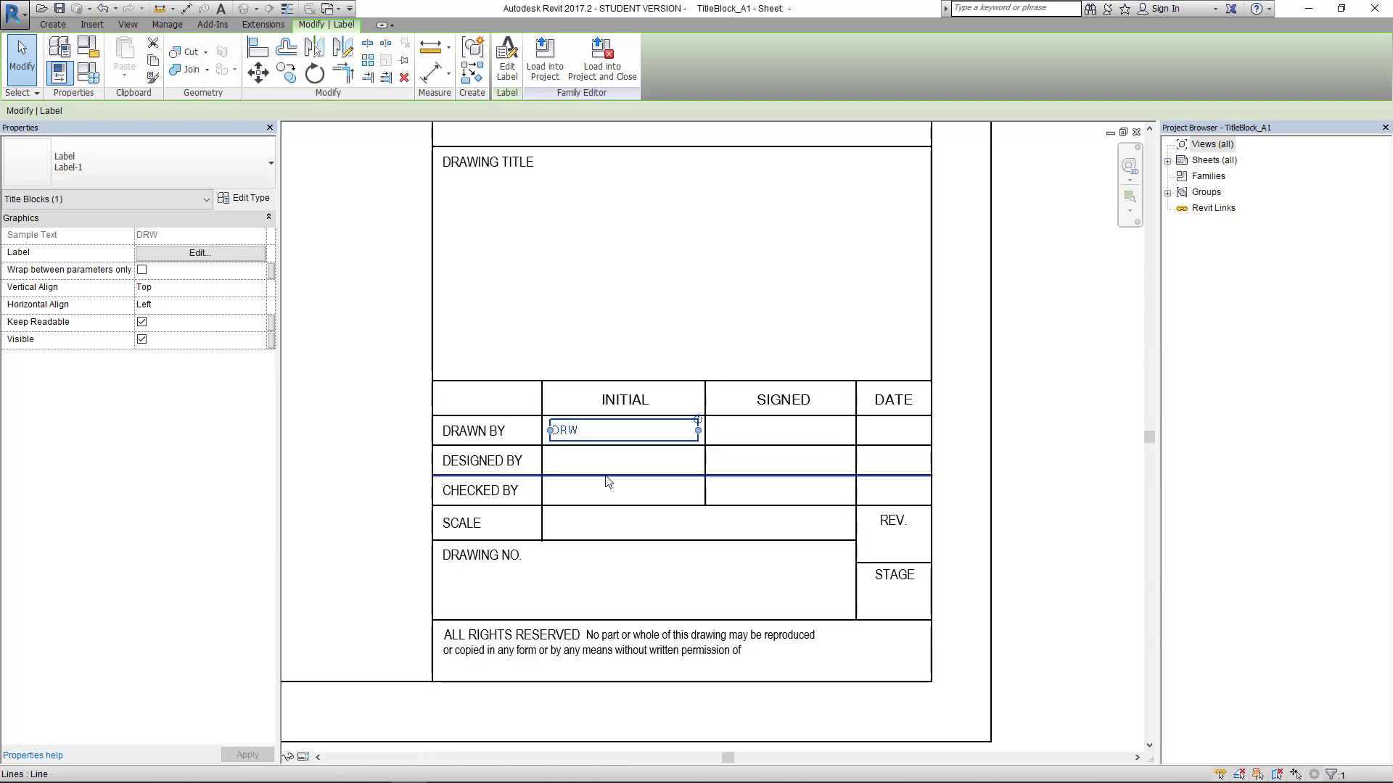
{"action": "scroll", "coordinate": [471, 470], "scroll_direction": "up", "scroll_amount": 1}
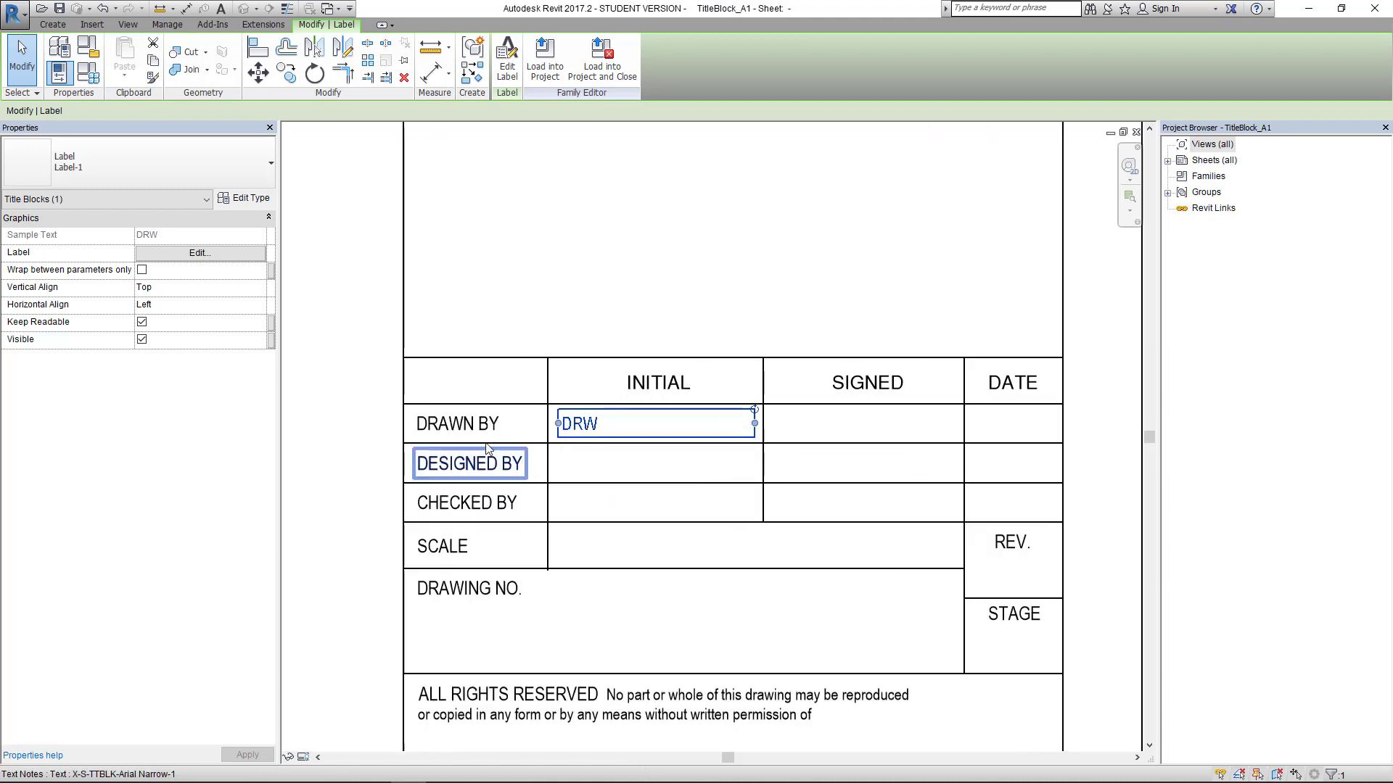
{"action": "left_click", "coordinate": [286, 73]}
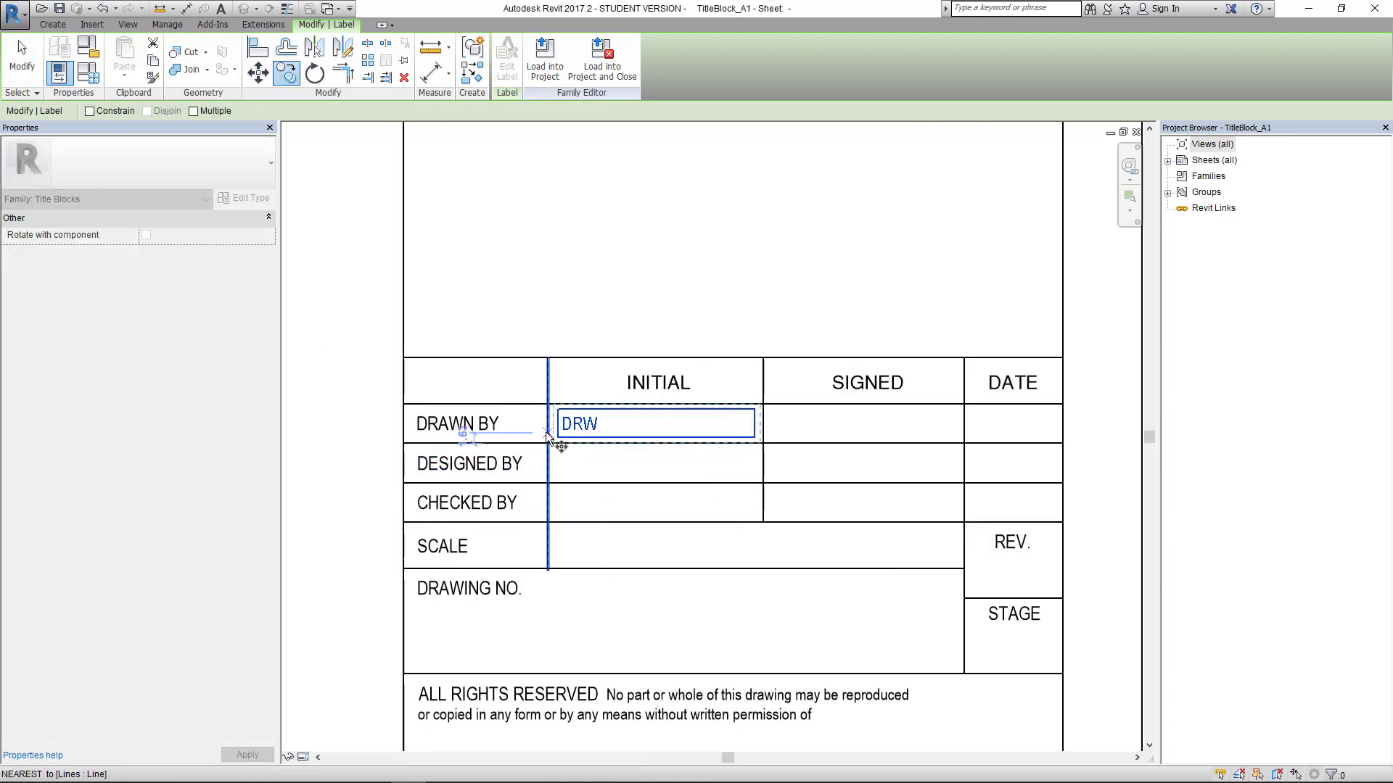
{"action": "left_click", "coordinate": [548, 404]}
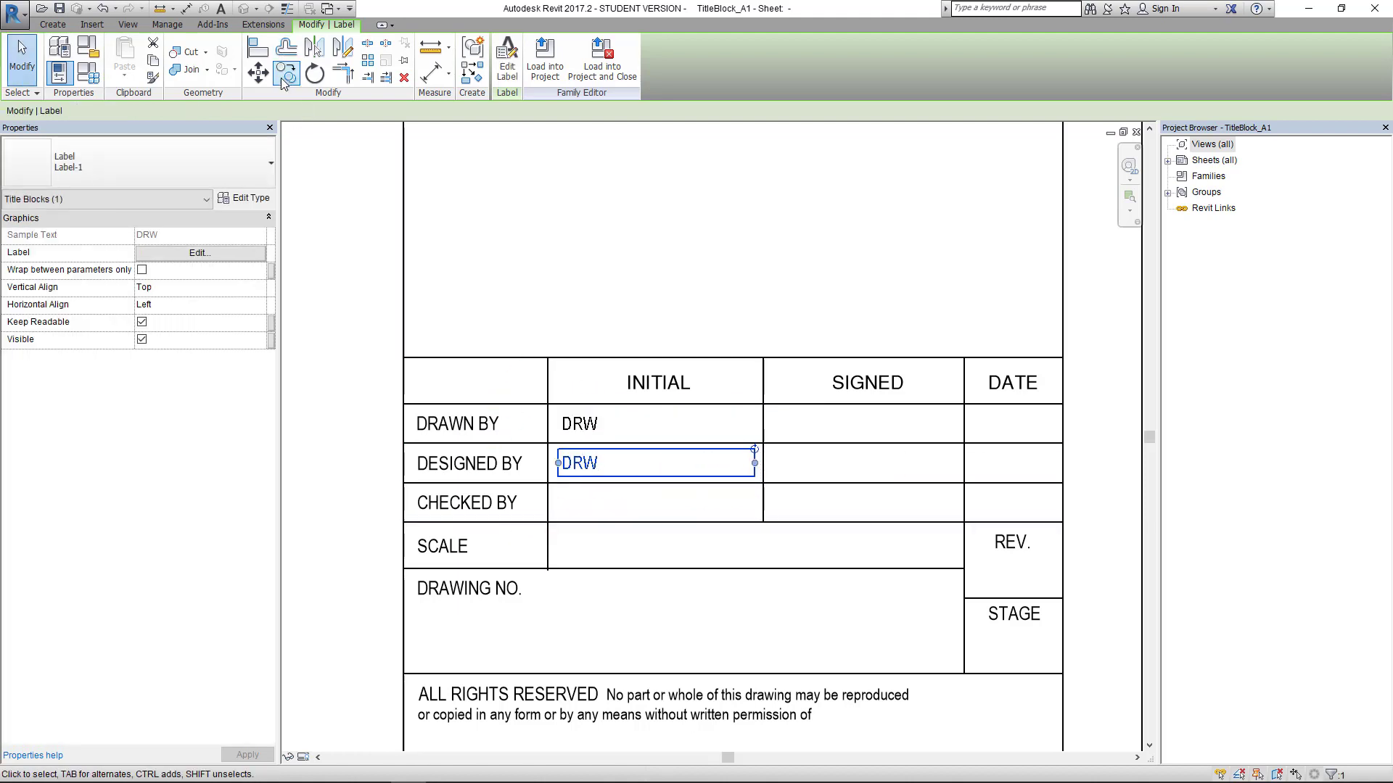
{"action": "key", "text": "c"}
{"action": "key", "text": "o"}
{"action": "left_click", "coordinate": [548, 443]}
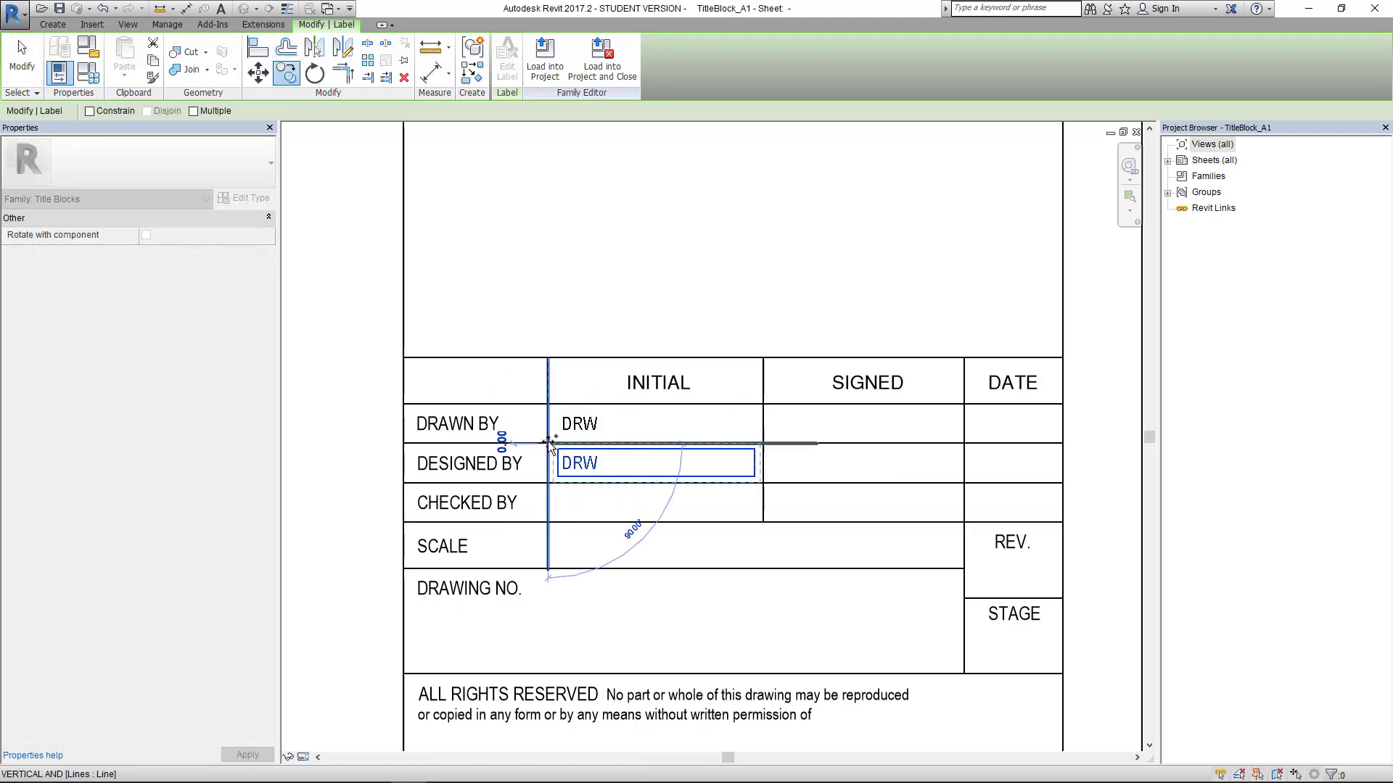
{"action": "left_click", "coordinate": [545, 484]}
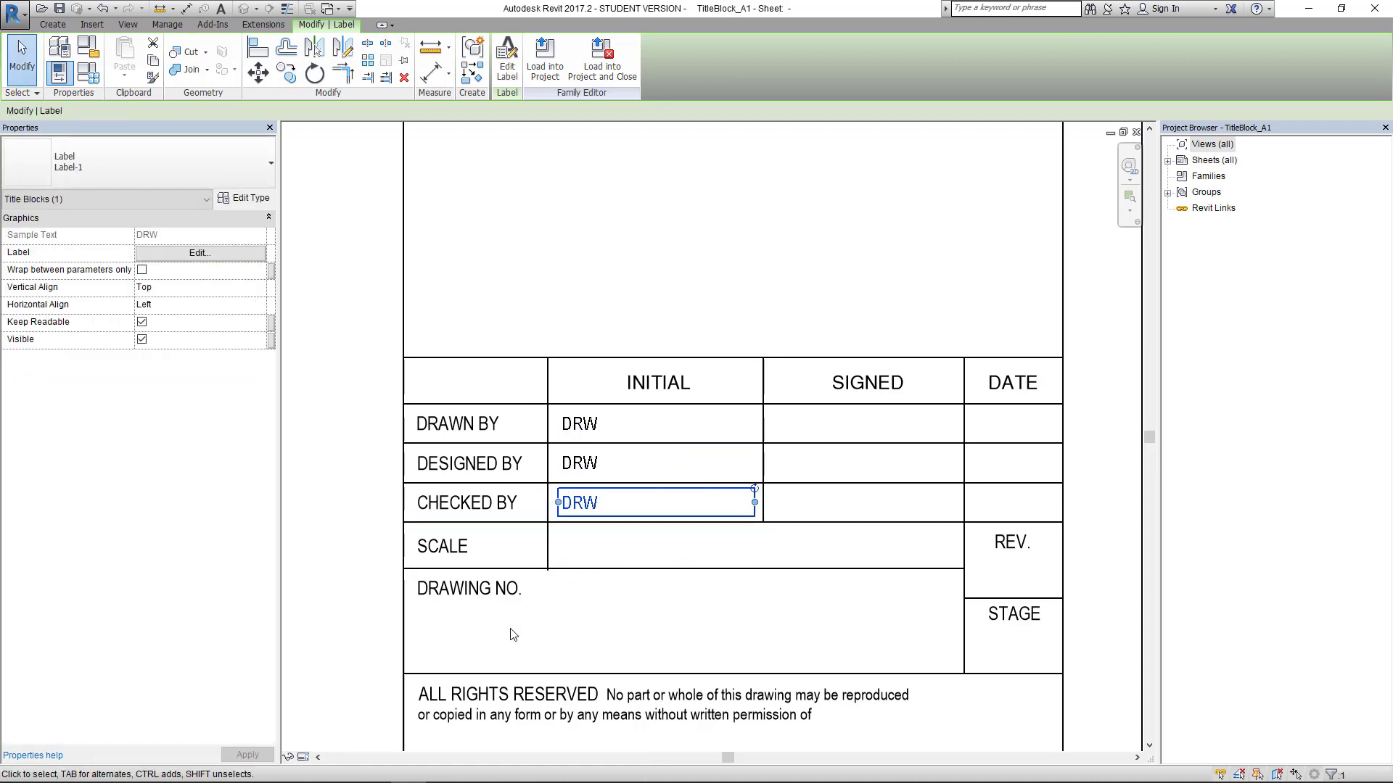
Step: Copy the CHECKED BY row's label into the SCALE row and nudge it down to line up with the SCALE note
{"action": "left_click", "coordinate": [287, 73]}
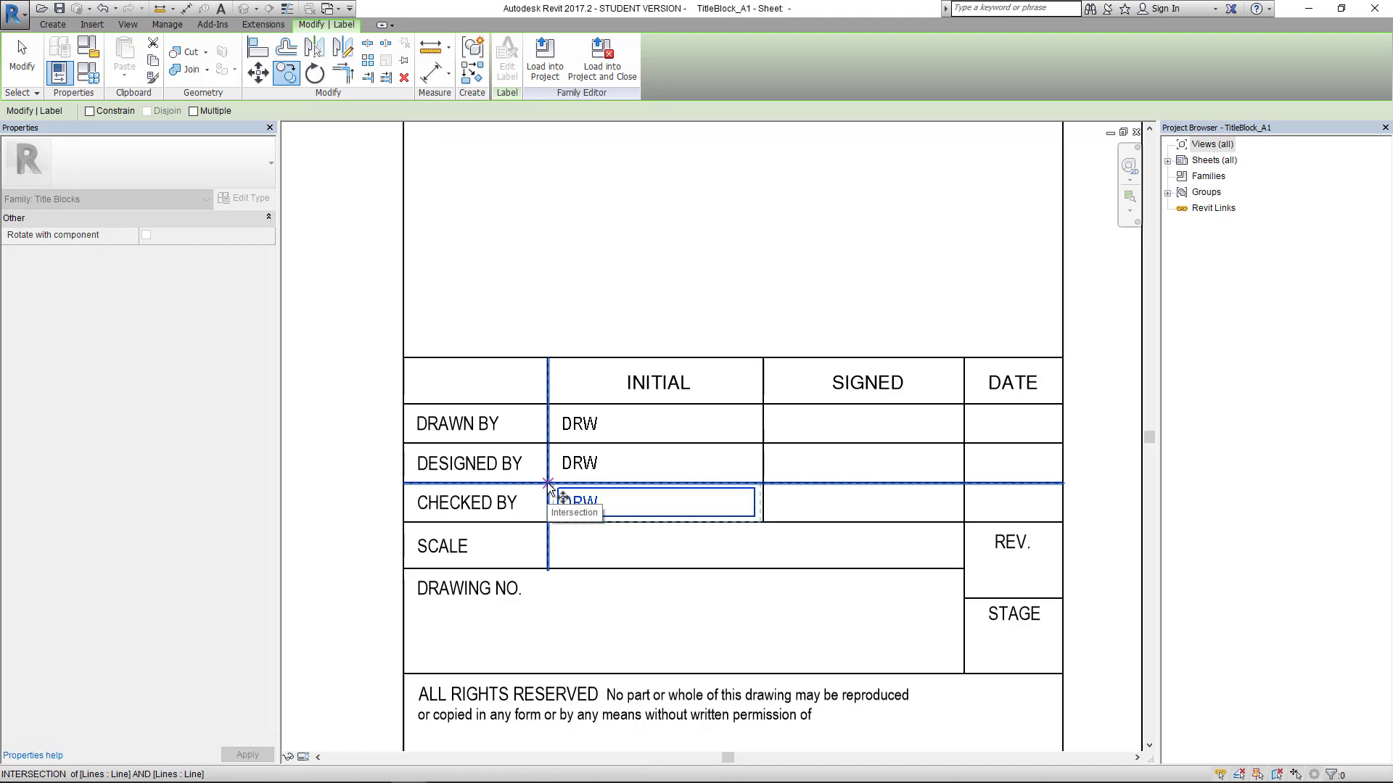
{"action": "left_click", "coordinate": [548, 484]}
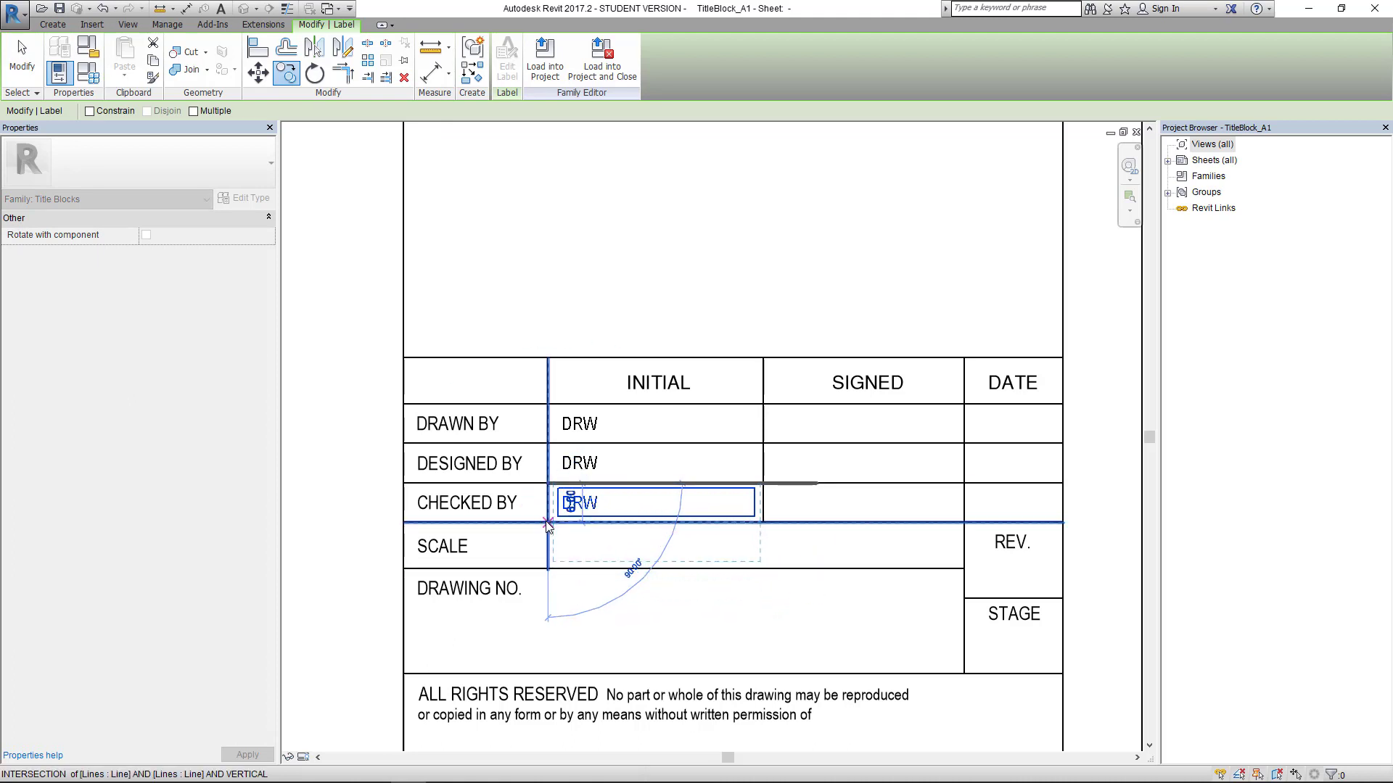
{"action": "left_click", "coordinate": [548, 523]}
{"action": "key", "text": "Down"}
{"action": "key", "text": "Down"}
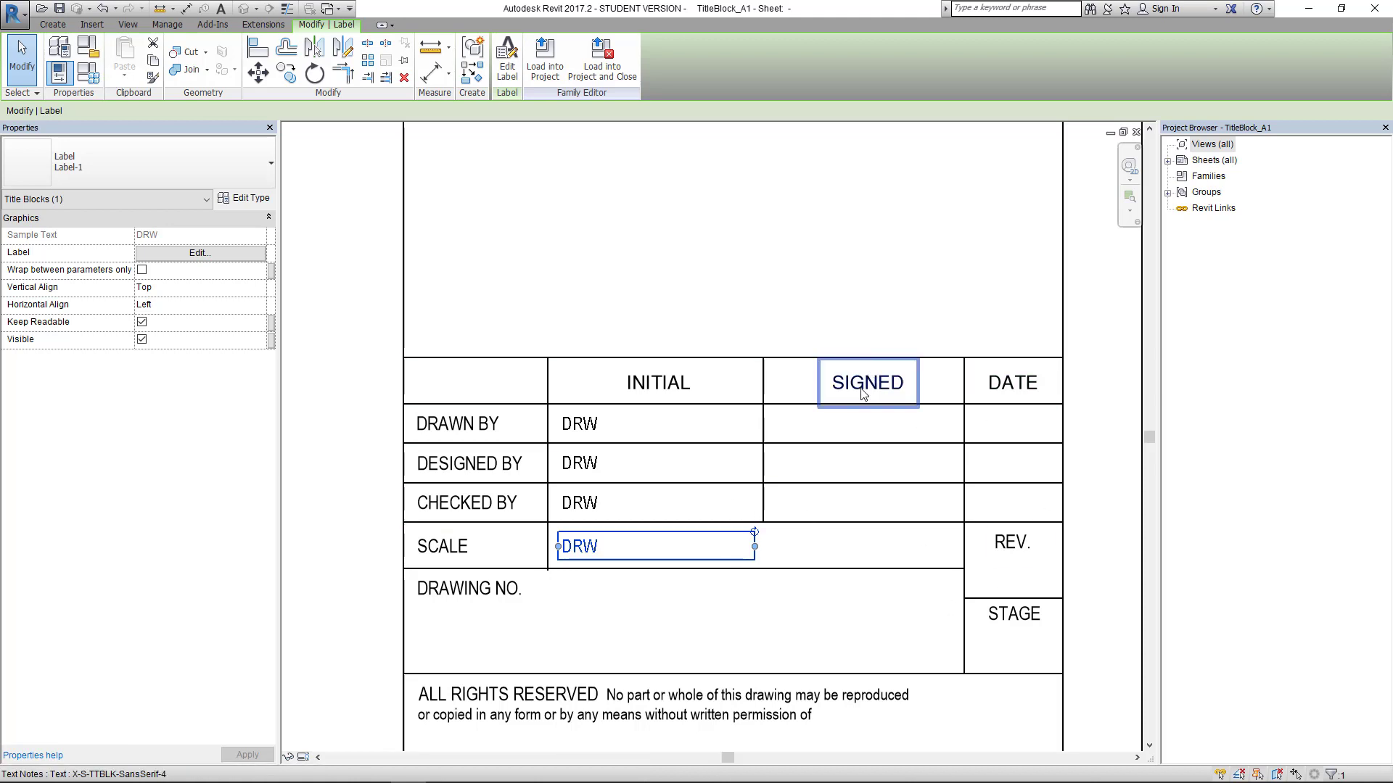
{"action": "left_click", "coordinate": [309, 495]}
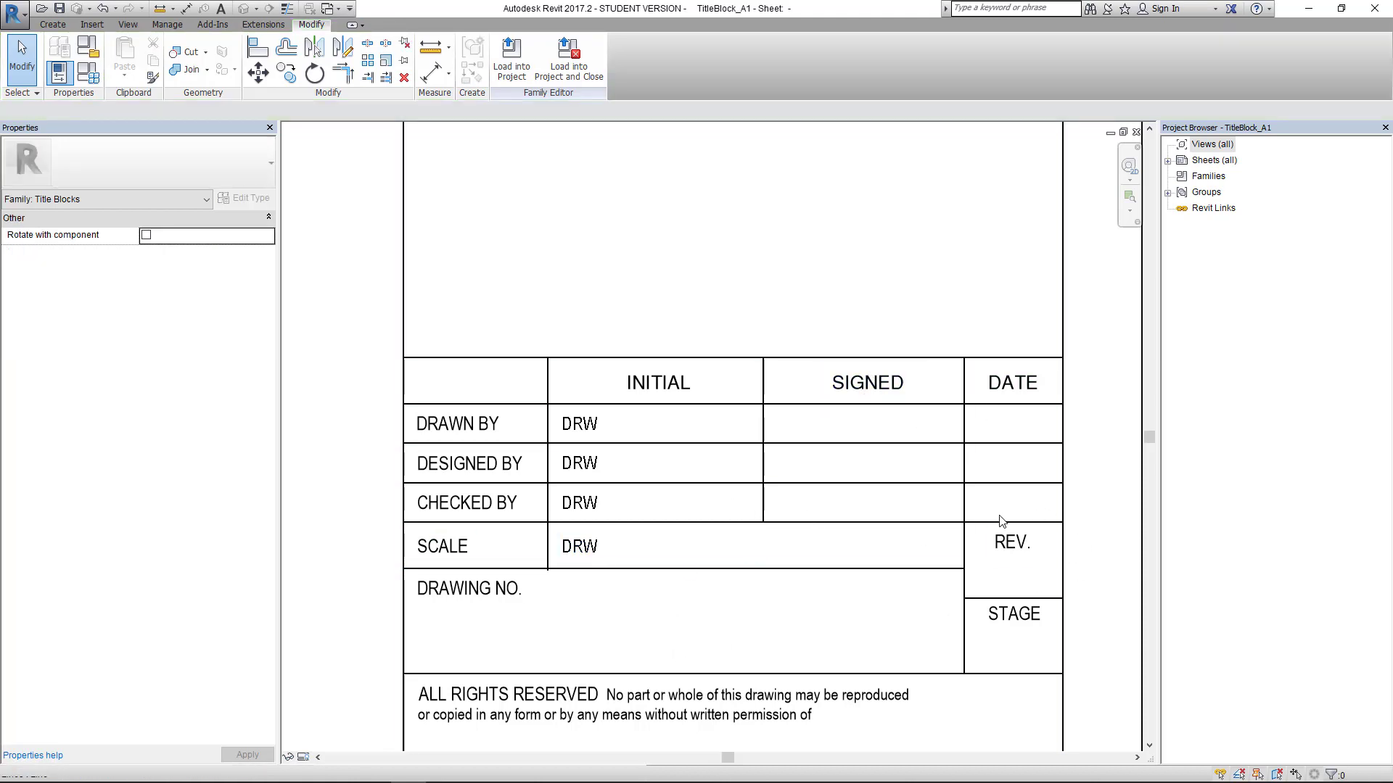
Step: Copy the SCALE row's label into the REV. cell below its heading and shorten the copy's box to fit the cell
{"action": "left_click", "coordinate": [582, 555]}
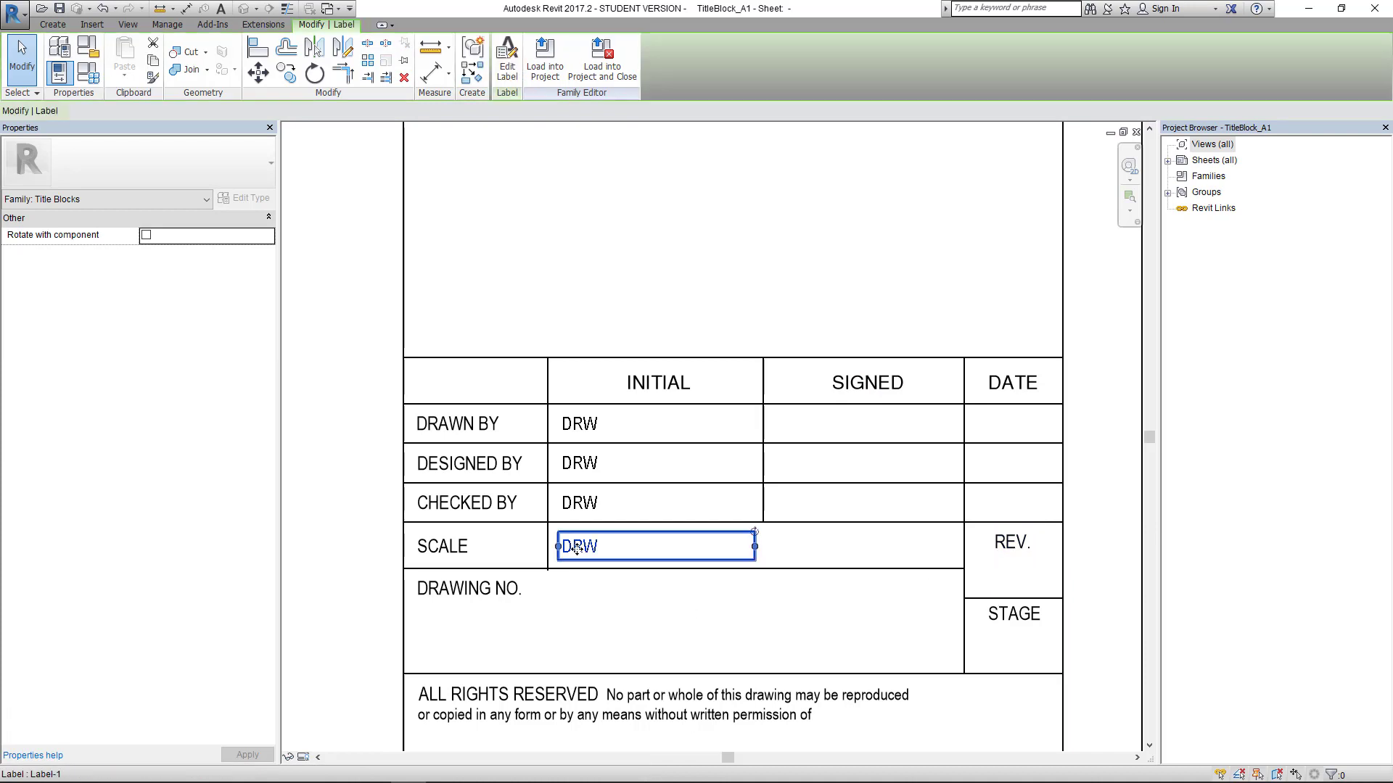
{"action": "left_click", "coordinate": [286, 72]}
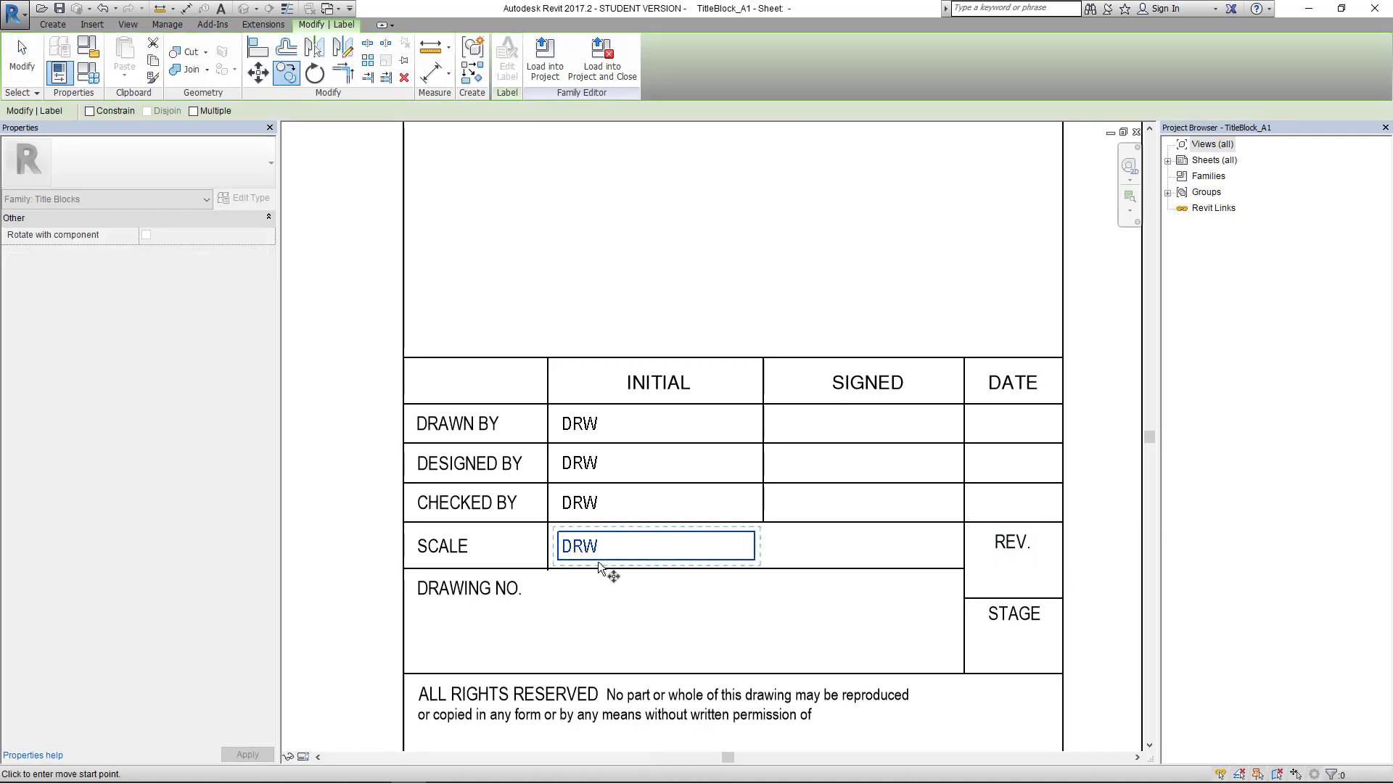
{"action": "left_click", "coordinate": [557, 533]}
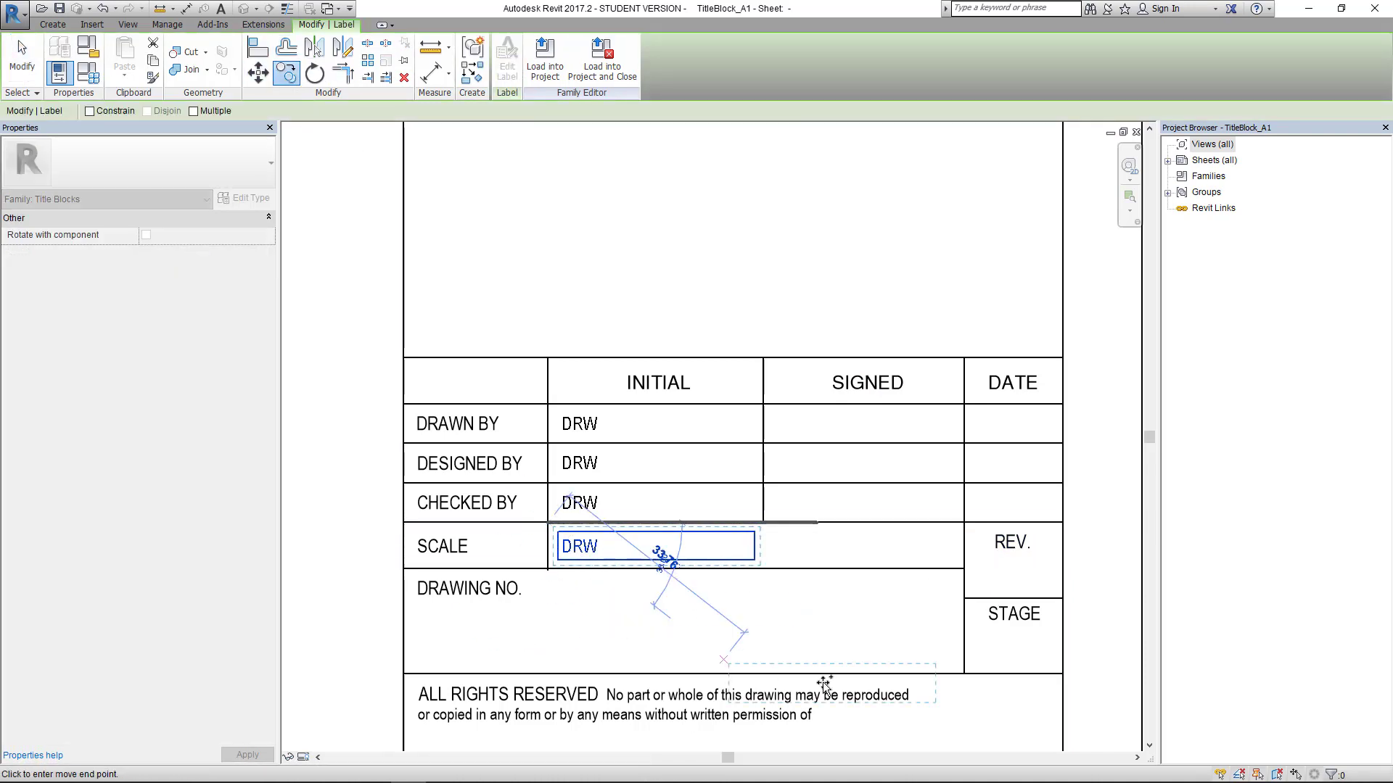
{"action": "left_click", "coordinate": [964, 554]}
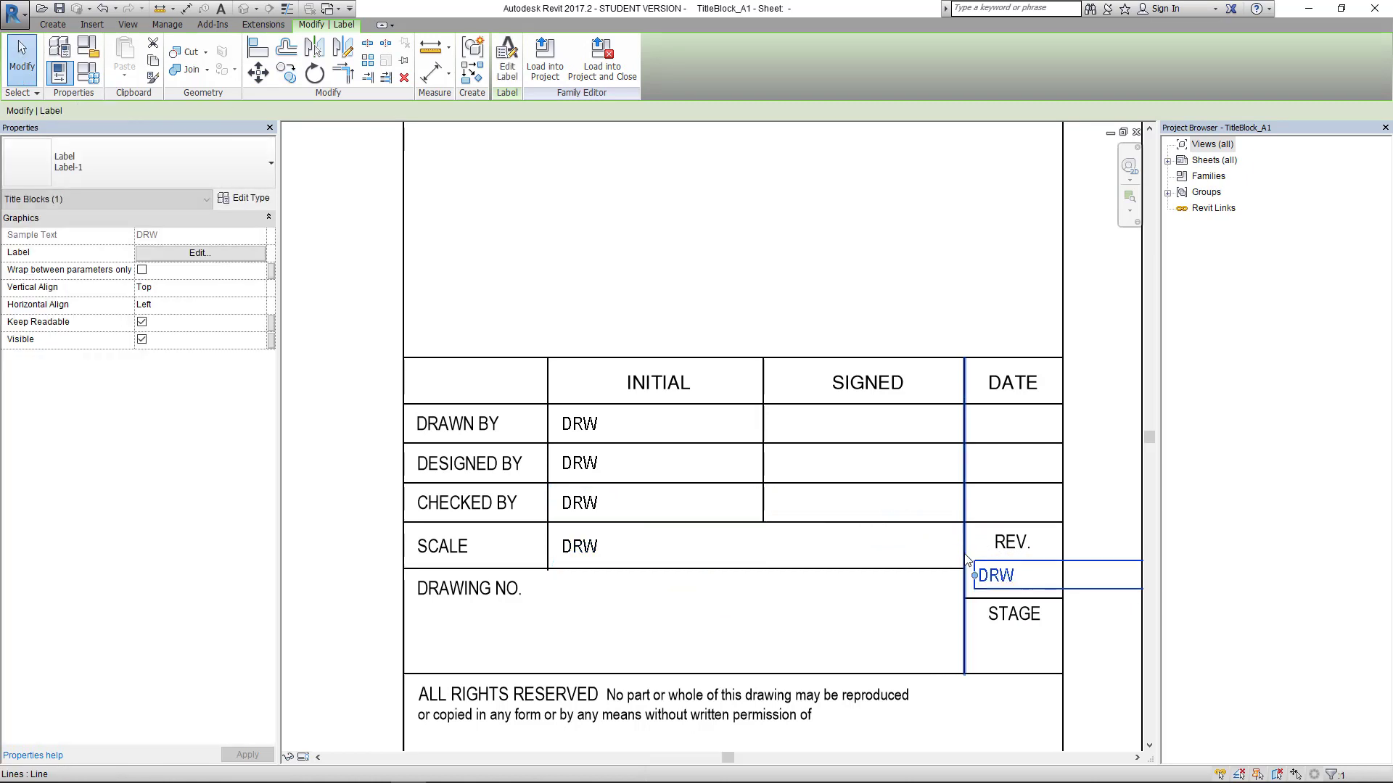
{"action": "middle_click_drag", "start_coordinate": [902, 618], "coordinate": [690, 583]}
{"action": "left_click_drag", "start_coordinate": [962, 543], "coordinate": [842, 539]}
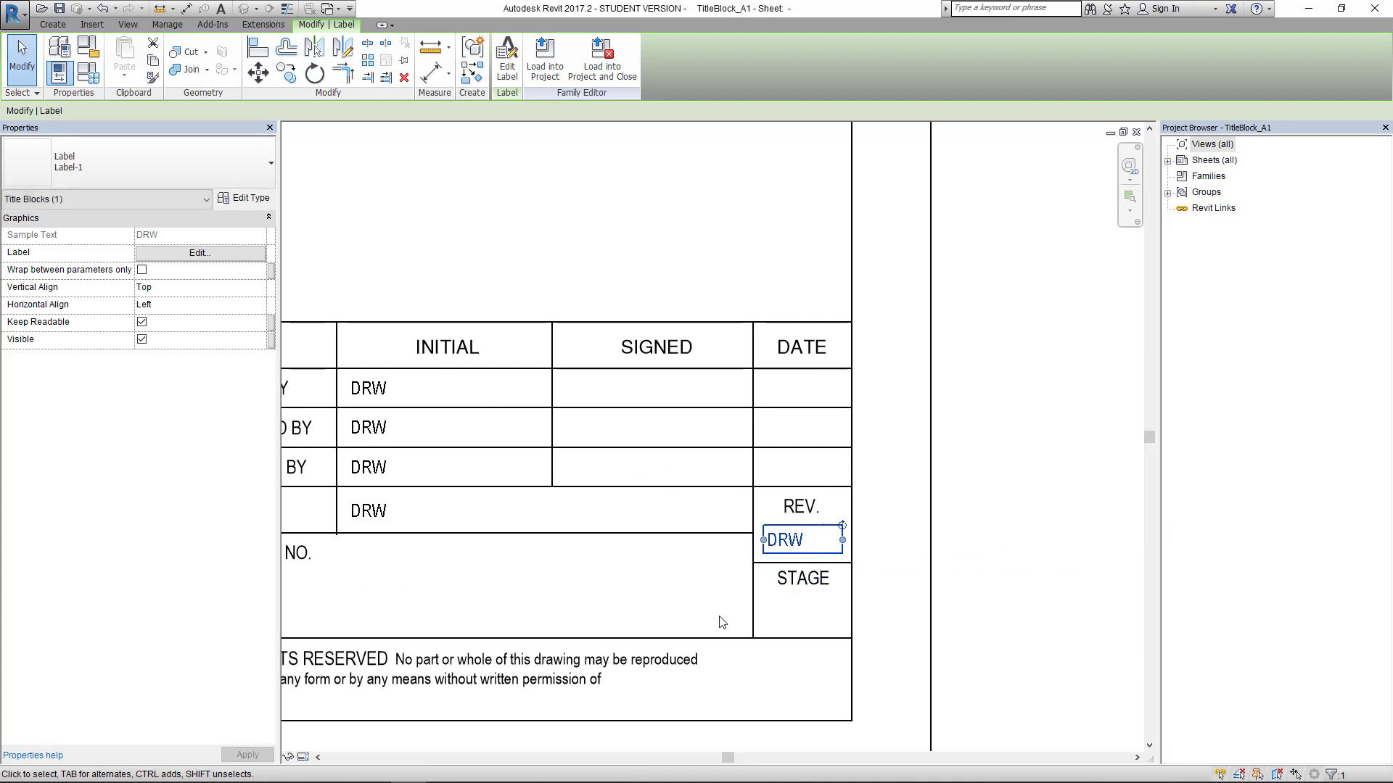
Step: Set the REV. cell label's Horizontal Align to Center and its Vertical Align to Middle
{"action": "middle_click_drag", "start_coordinate": [707, 584], "coordinate": [803, 581]}
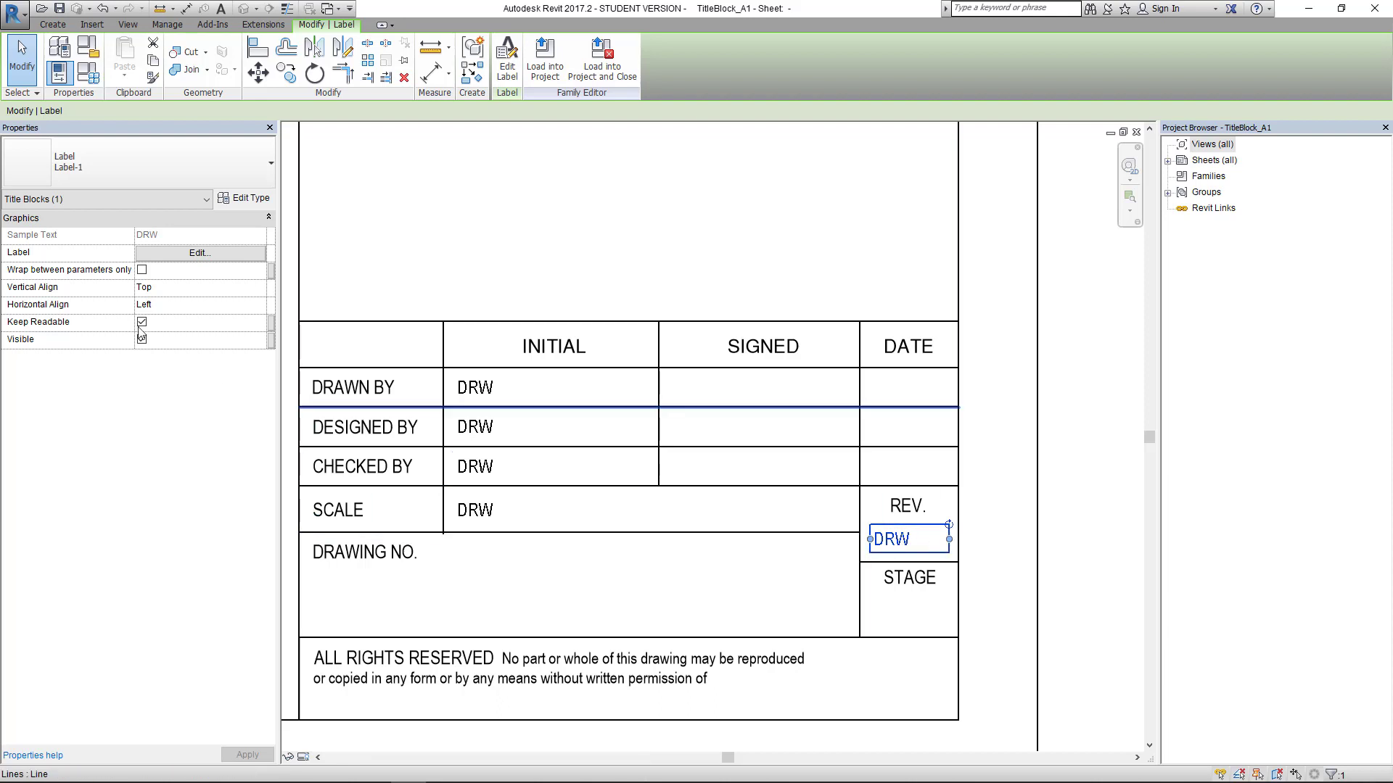
{"action": "left_click", "coordinate": [190, 305]}
{"action": "left_click", "coordinate": [260, 305]}
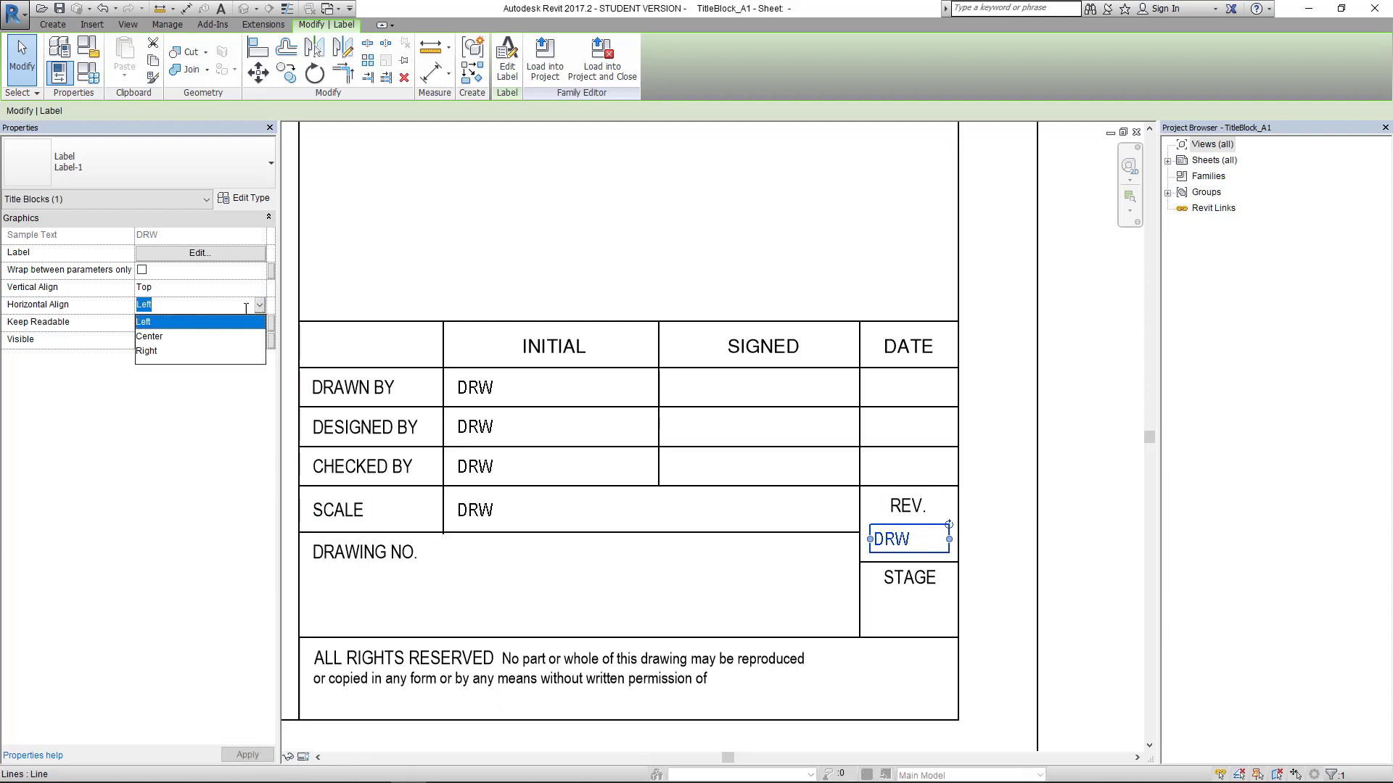
{"action": "left_click", "coordinate": [167, 334]}
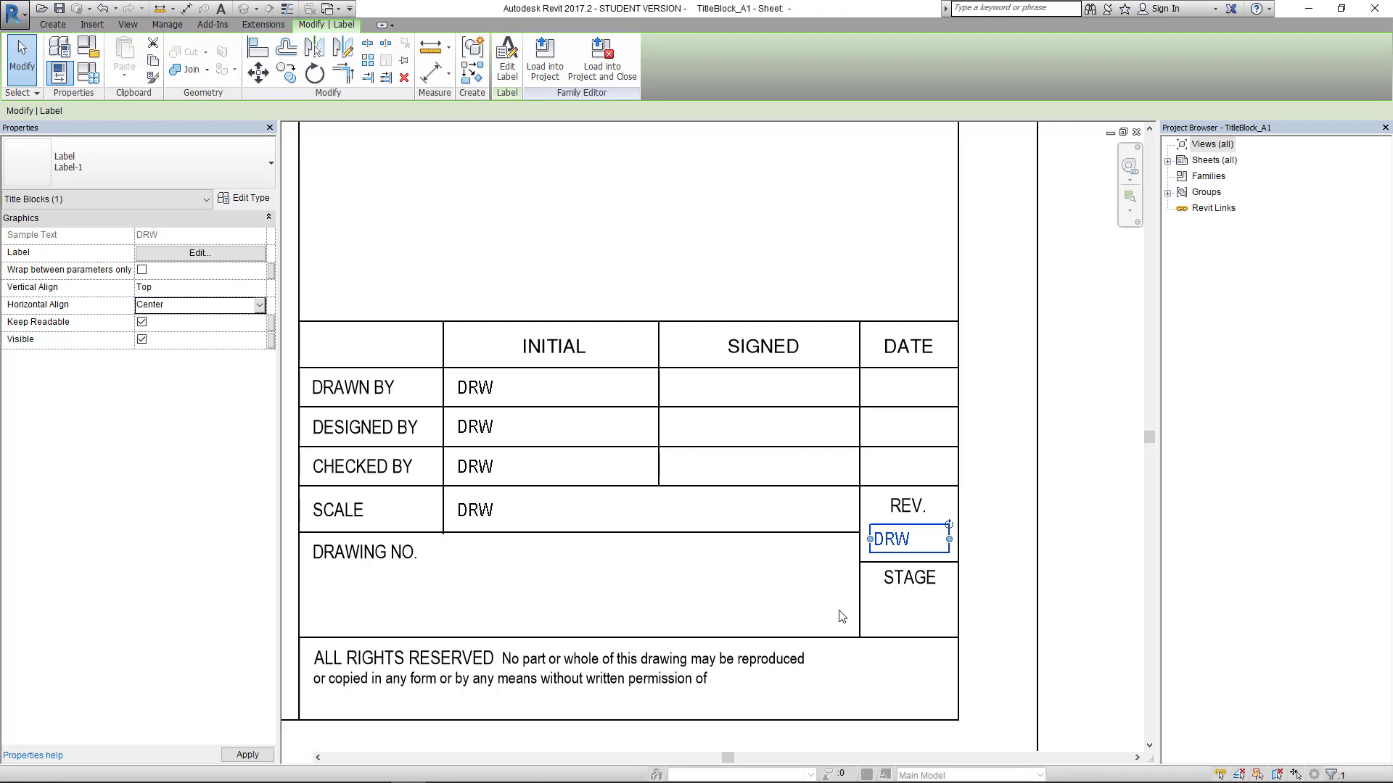
{"action": "left_click", "coordinate": [187, 287]}
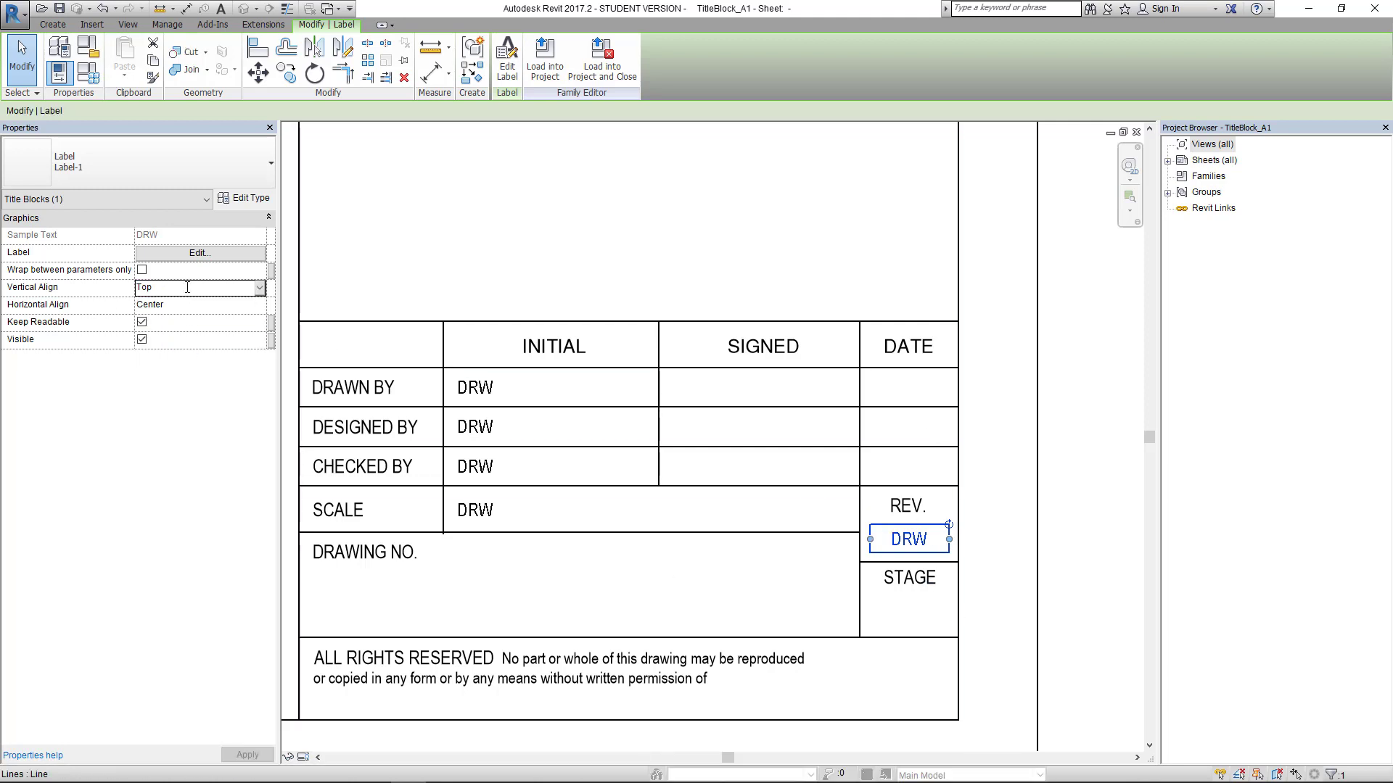
{"action": "left_click", "coordinate": [260, 288]}
{"action": "left_click", "coordinate": [154, 322]}
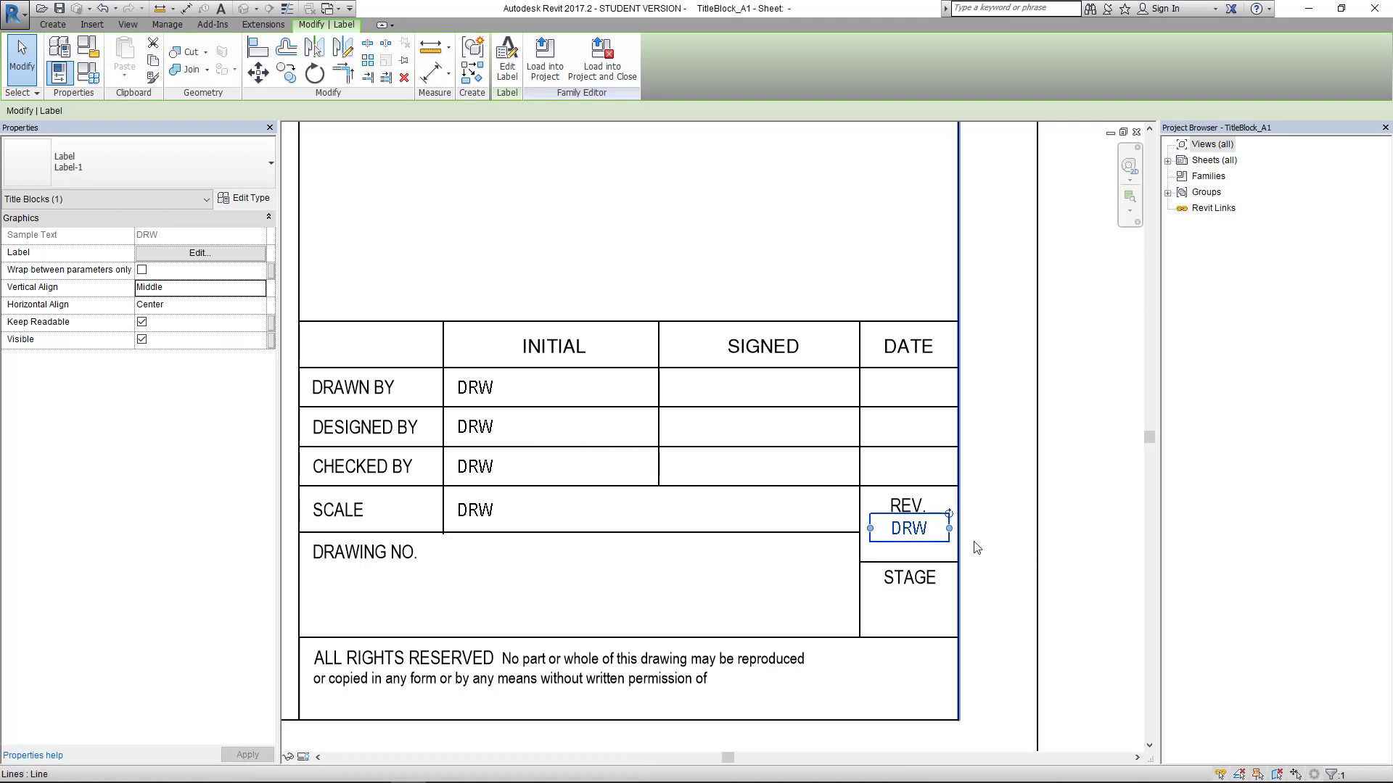
Step: Nudge the REV. cell label down until it sits clear below the REV. heading
{"action": "key", "text": "Down"}
{"action": "key", "text": "Down"}
{"action": "key", "text": "Down"}
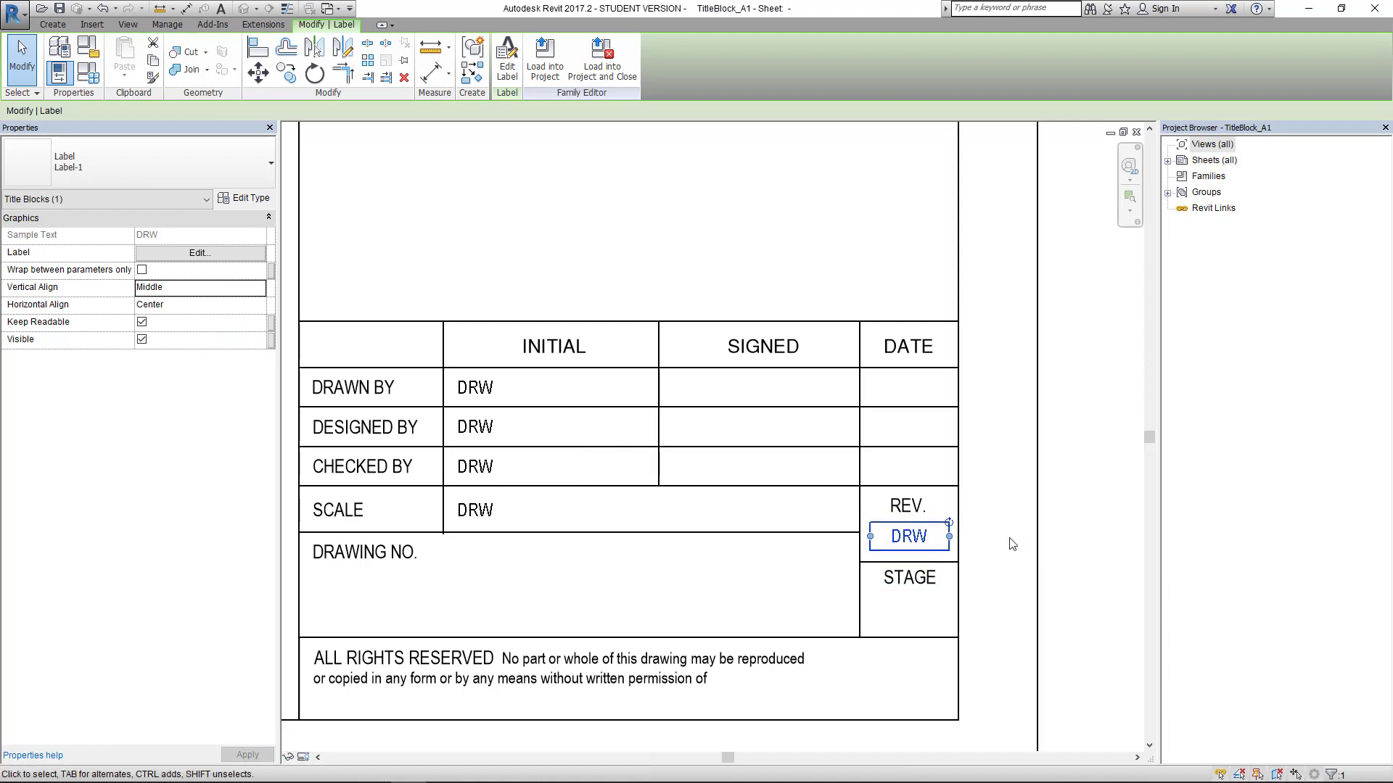
Step: Set the Vertical Align of the four labels in the DRAWN BY, DESIGNED BY, CHECKED BY and SCALE rows to Middle
{"action": "left_click", "coordinate": [482, 228]}
{"action": "left_click", "coordinate": [425, 360]}
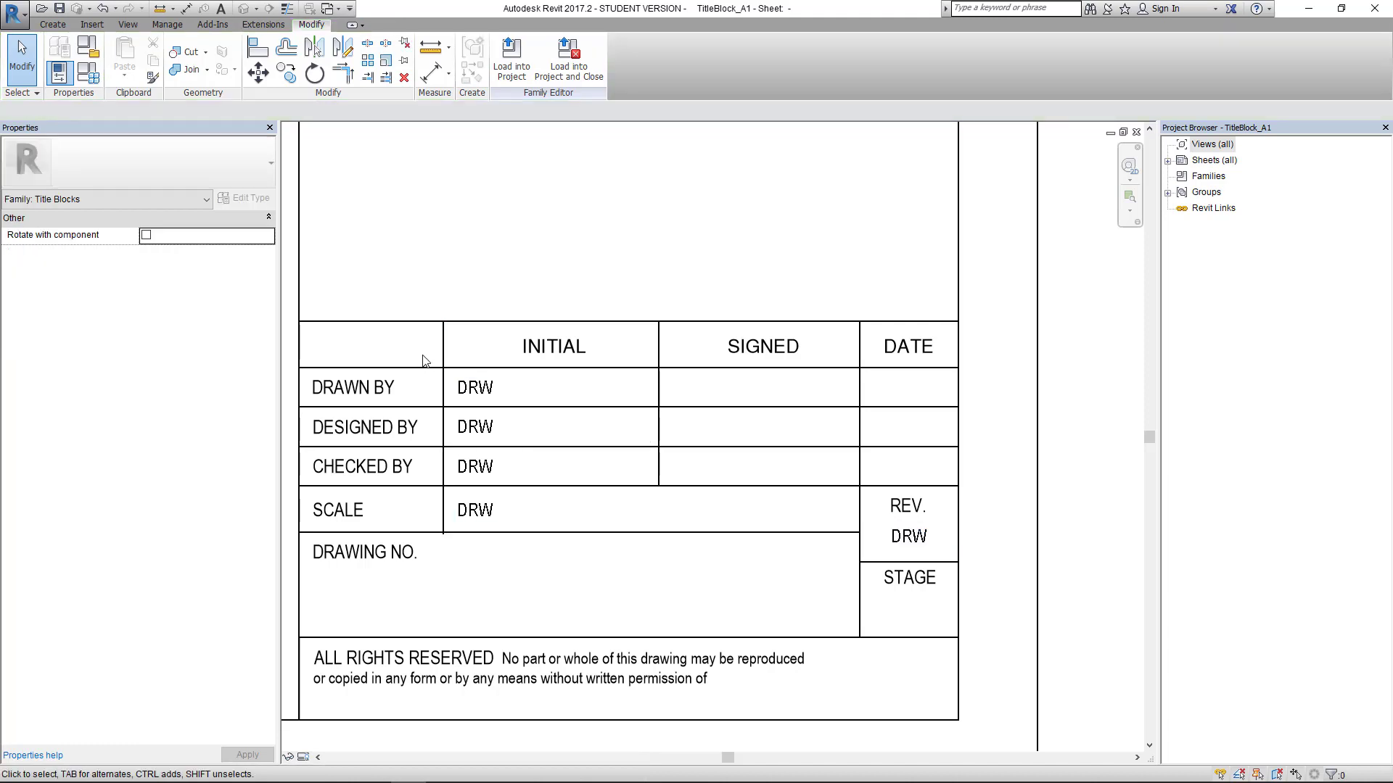
{"action": "left_click_drag", "start_coordinate": [423, 355], "coordinate": [744, 578]}
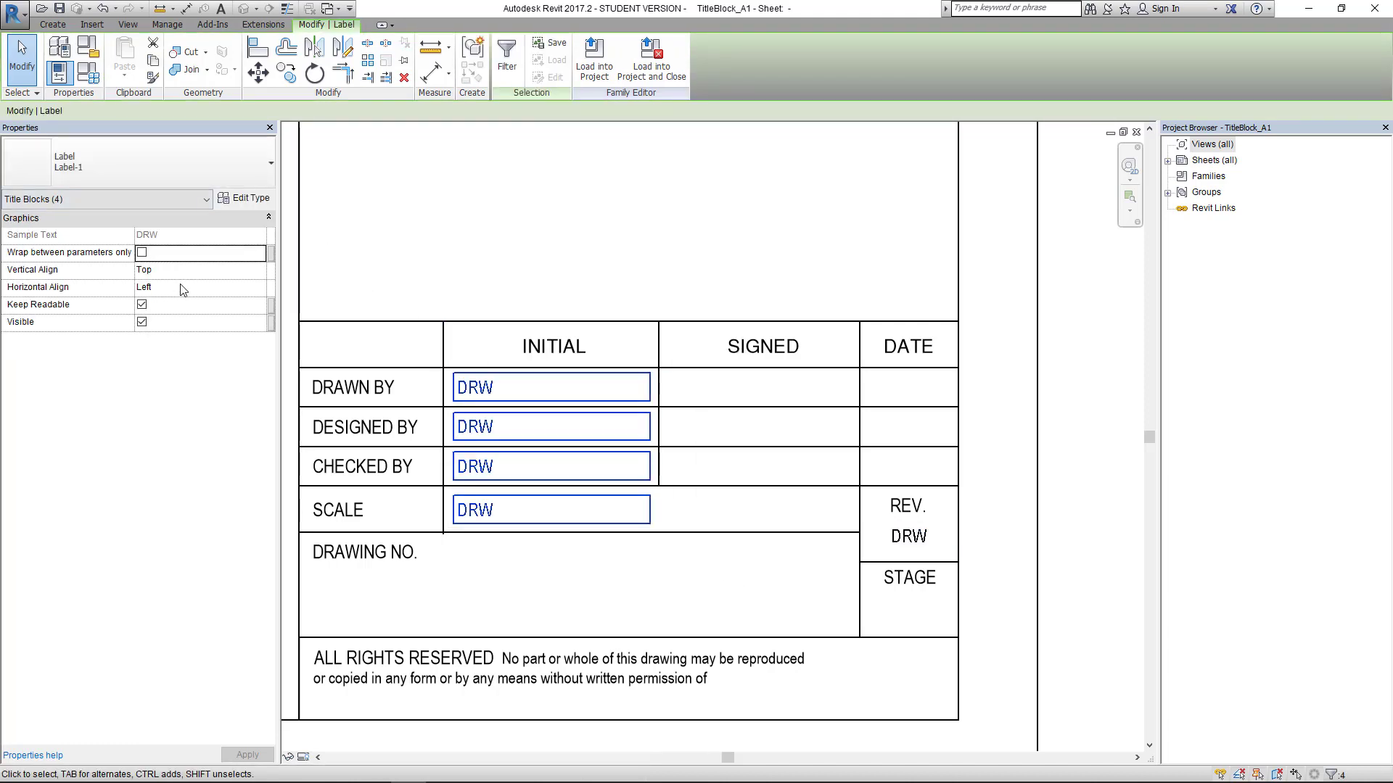
{"action": "left_click", "coordinate": [165, 271]}
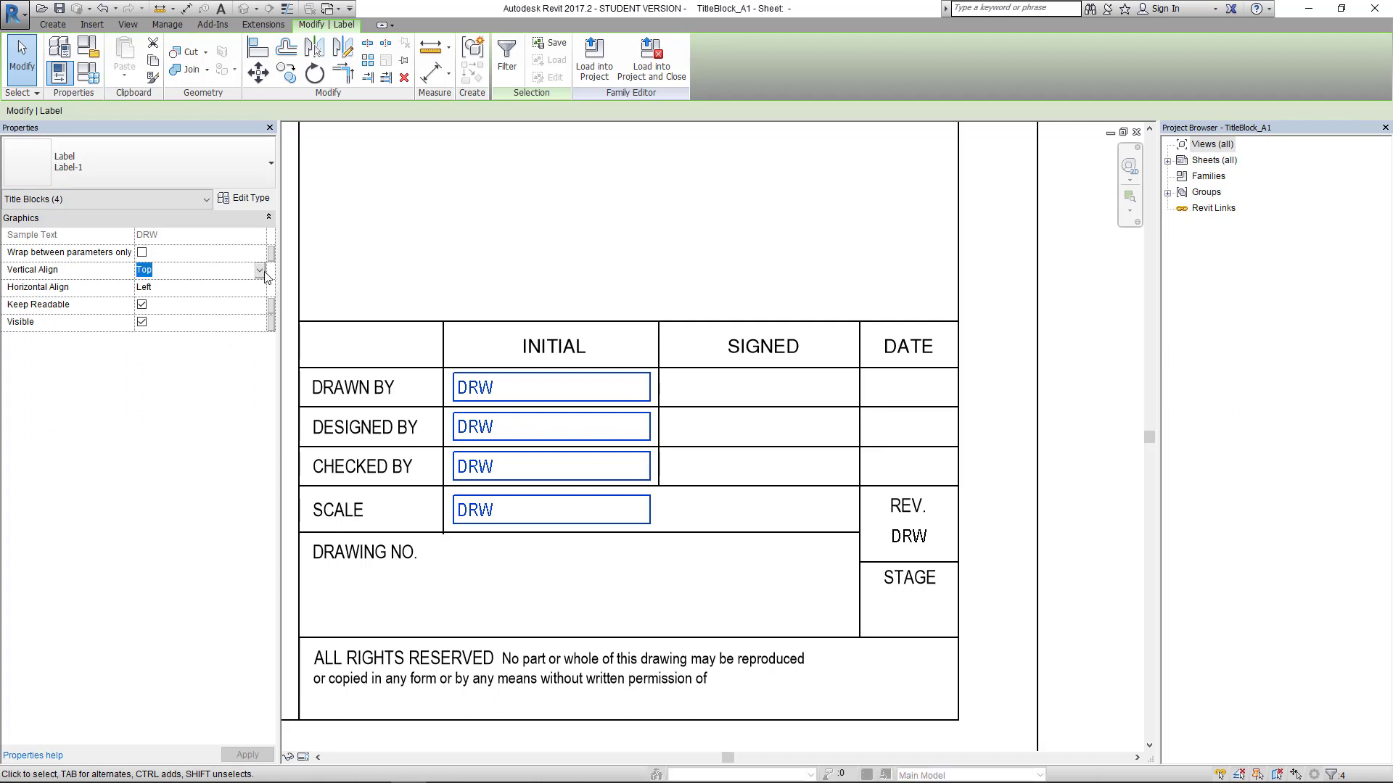
{"action": "left_click", "coordinate": [259, 270]}
{"action": "left_click", "coordinate": [155, 297]}
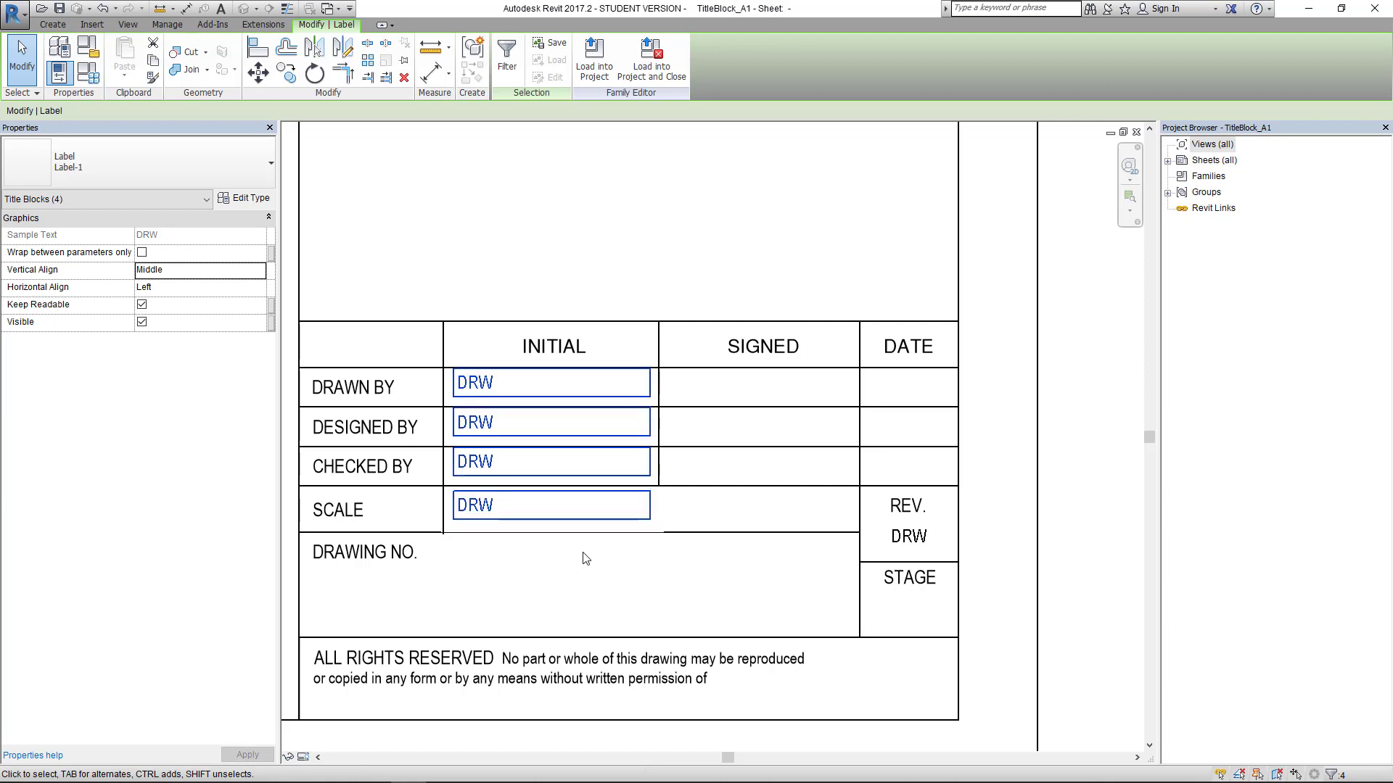
{"action": "scroll", "coordinate": [503, 526], "scroll_direction": "up", "scroll_amount": 1}
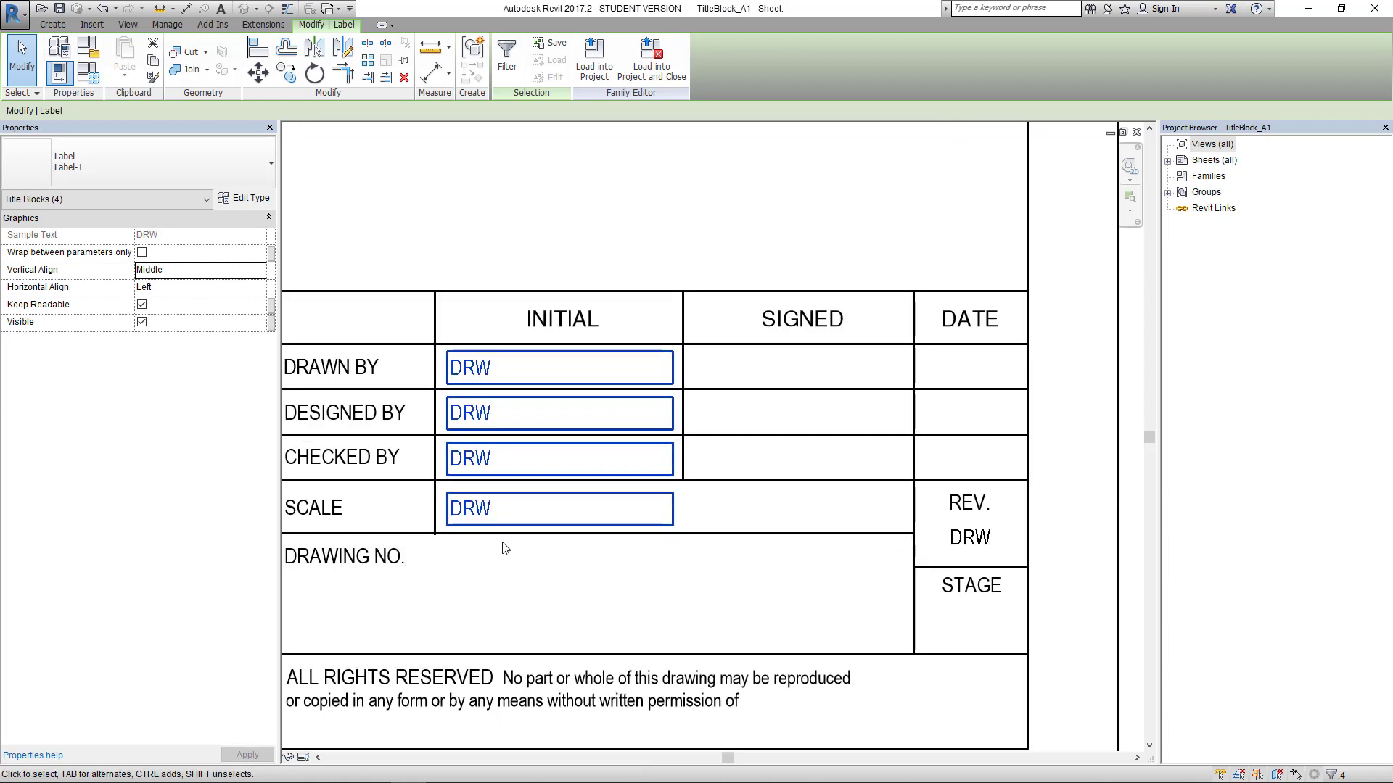
{"action": "scroll", "coordinate": [414, 405], "scroll_direction": "up", "scroll_amount": 1}
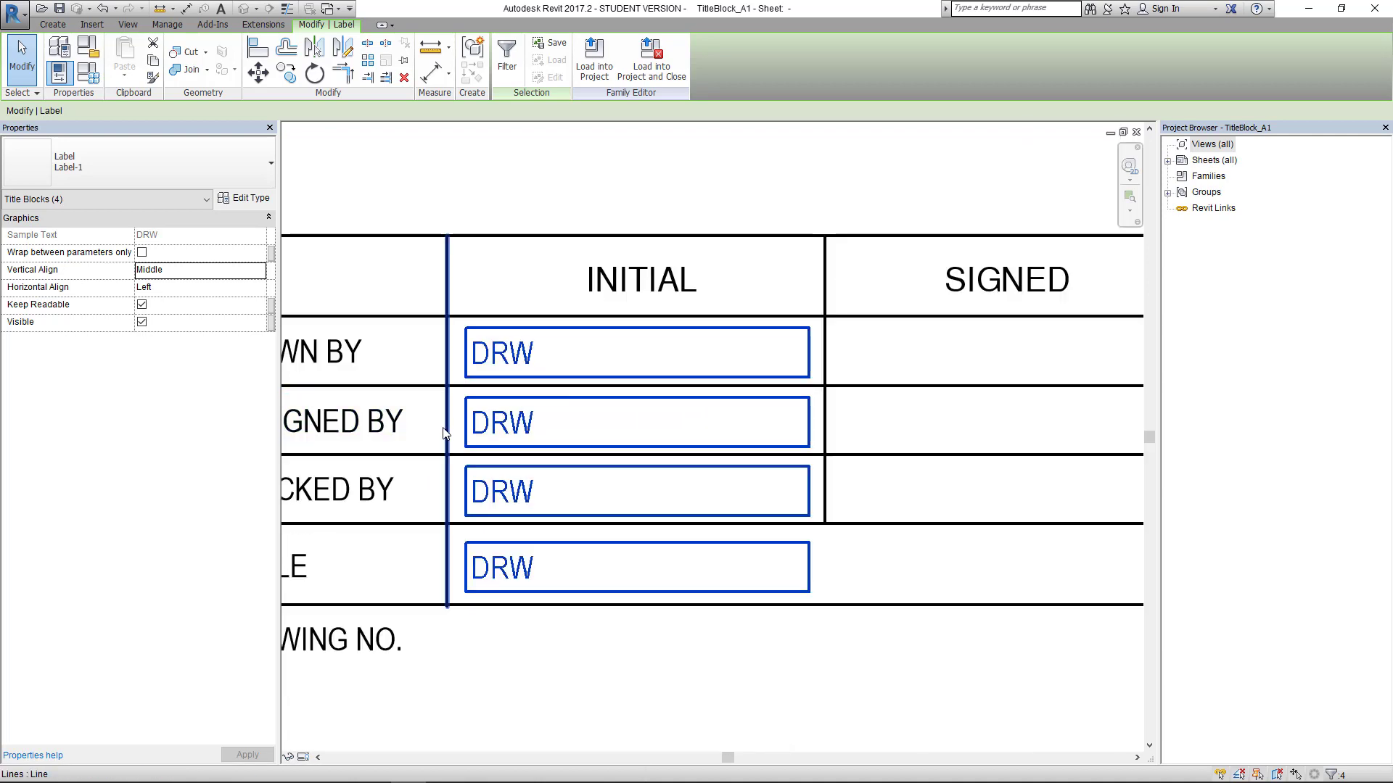
{"action": "left_click", "coordinate": [483, 216]}
{"action": "scroll", "coordinate": [540, 408], "scroll_direction": "down", "scroll_amount": 3}
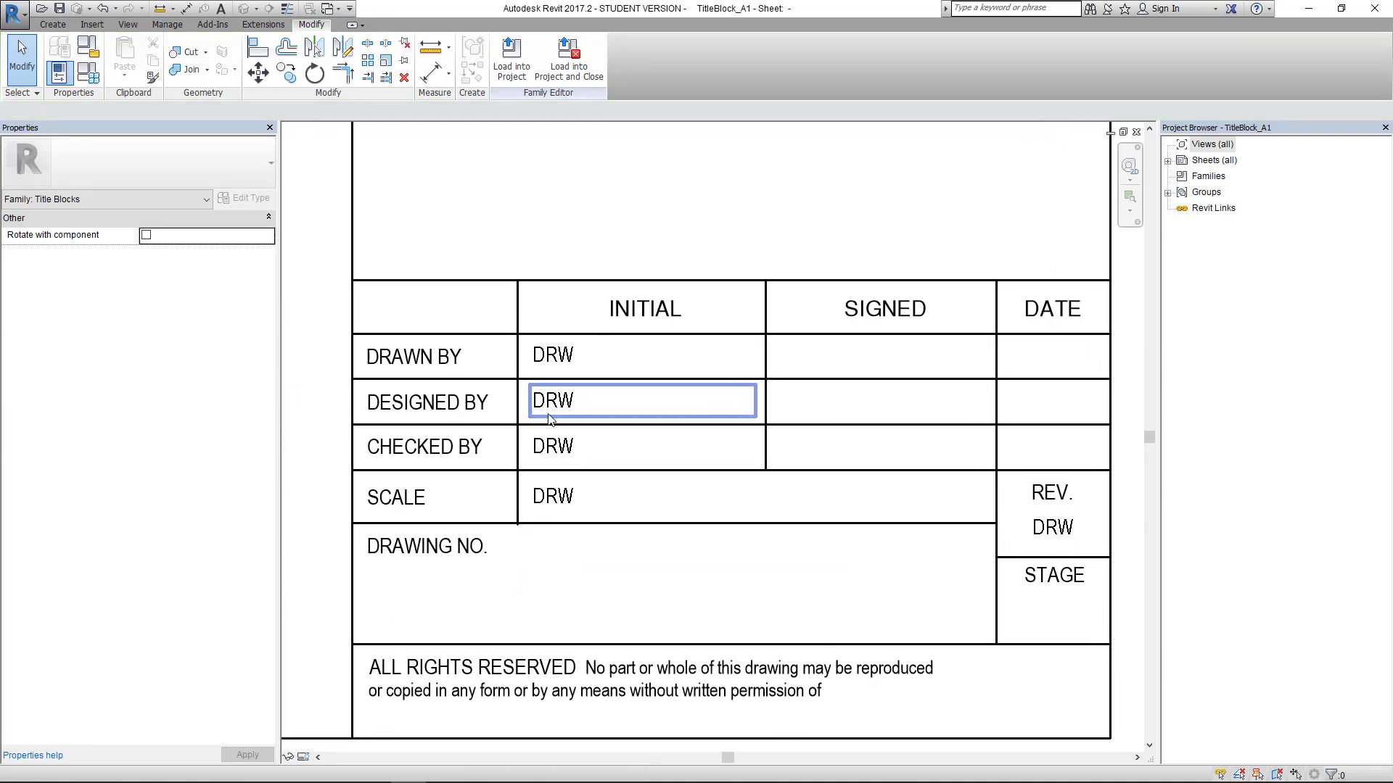
Step: Replace the Drawn By parameter in the DESIGNED BY row's label with the Designed By parameter
{"action": "scroll", "coordinate": [557, 423], "scroll_direction": "up", "scroll_amount": 1}
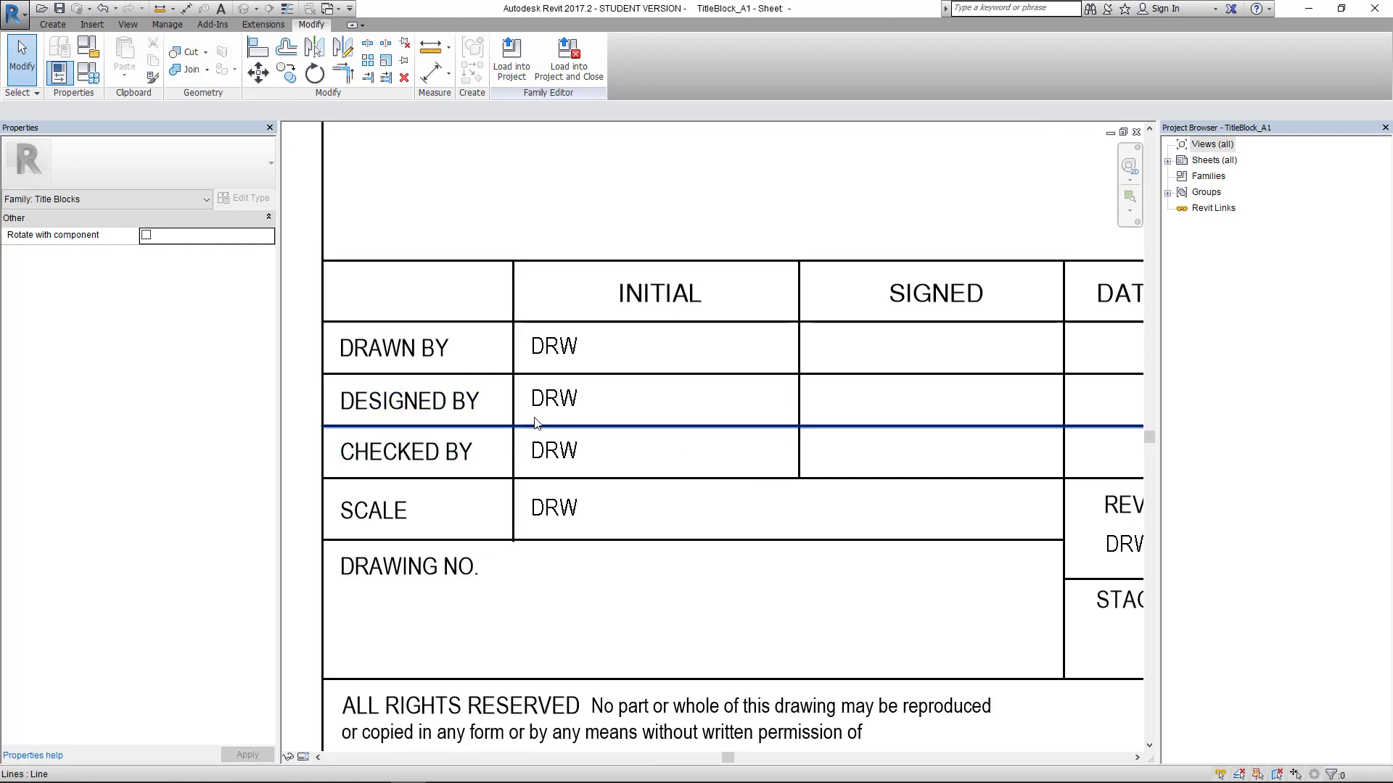
{"action": "left_click", "coordinate": [557, 404]}
{"action": "left_click", "coordinate": [507, 62]}
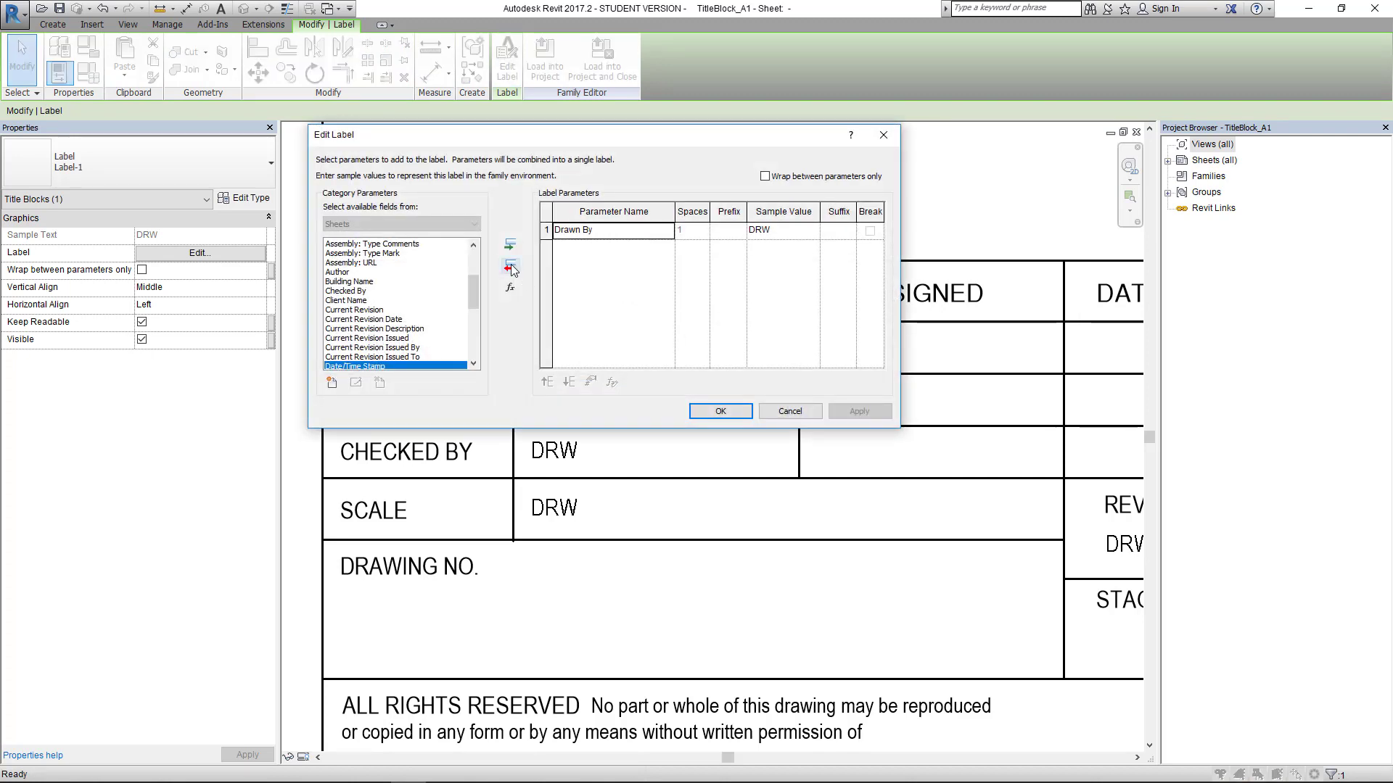
{"action": "left_click", "coordinate": [509, 268]}
{"action": "left_click_drag", "start_coordinate": [477, 299], "coordinate": [475, 315]}
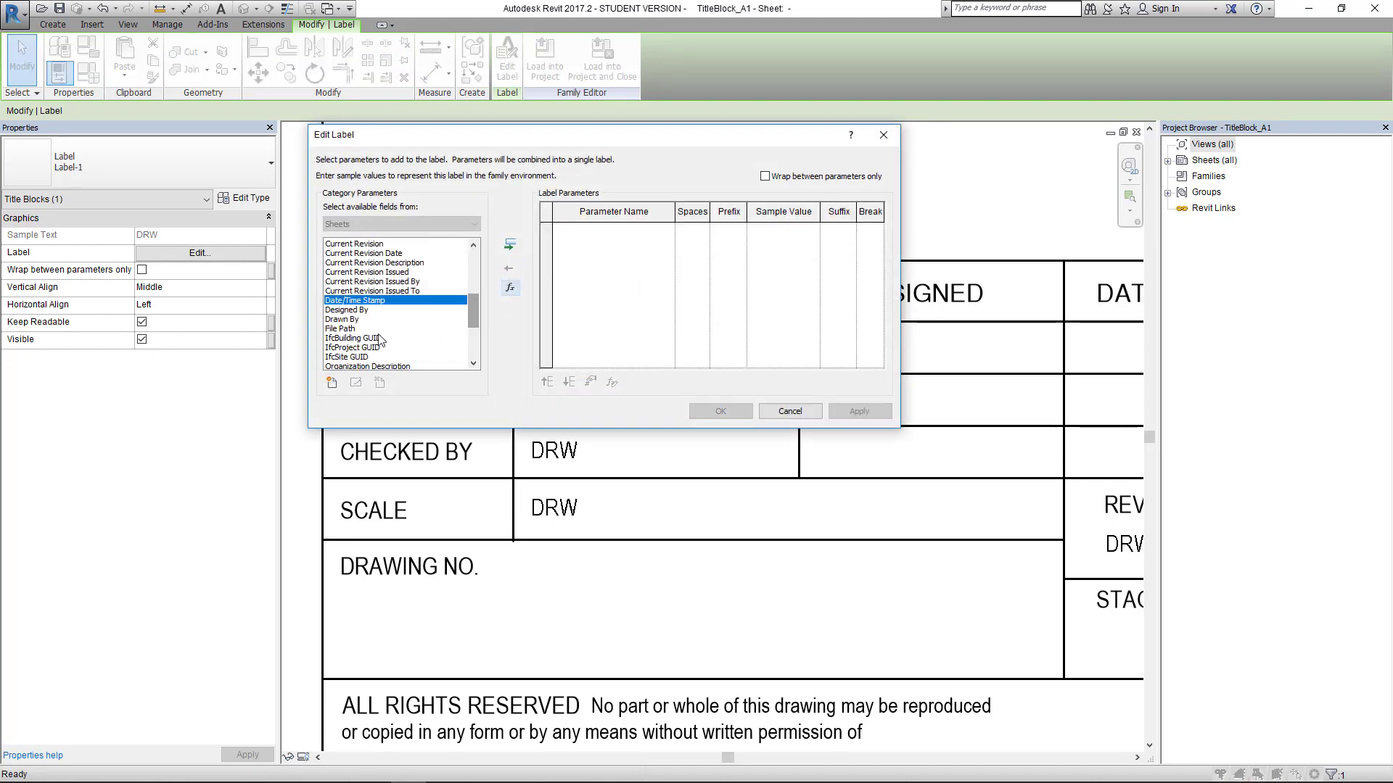
{"action": "left_click", "coordinate": [348, 310]}
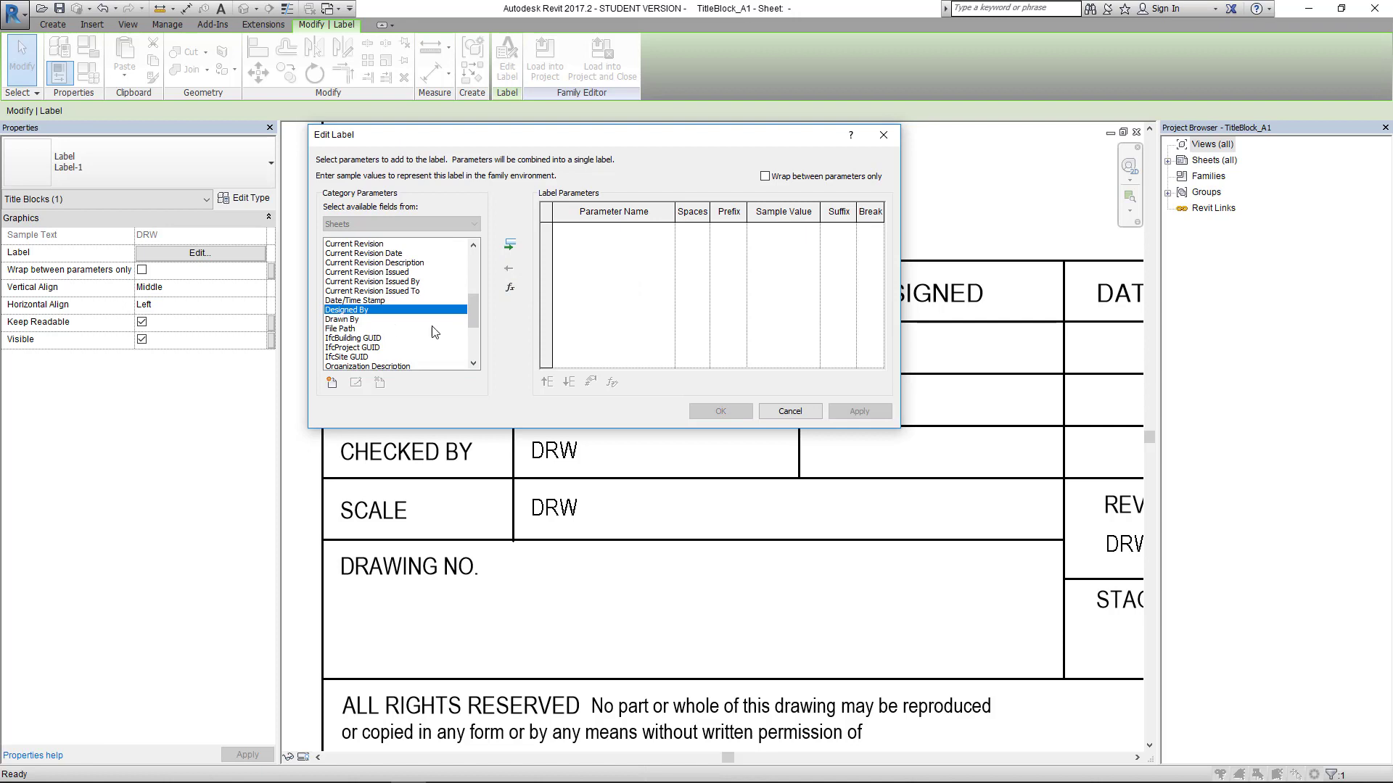
{"action": "left_click", "coordinate": [510, 246]}
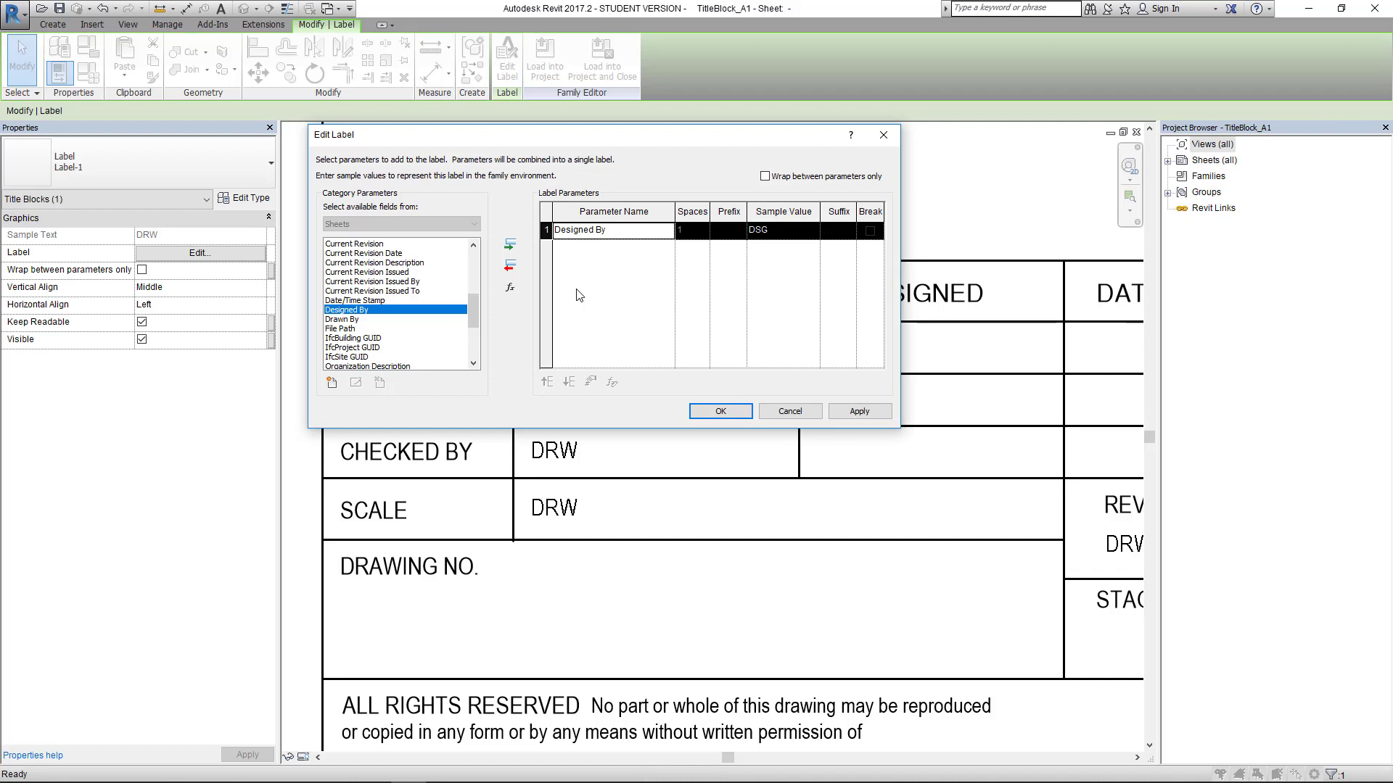
{"action": "mouse_move", "coordinate": [472, 310]}
{"action": "left_mouse_down"}
{"action": "mouse_move", "coordinate": [471, 241]}
{"action": "mouse_move", "coordinate": [472, 347]}
{"action": "mouse_move", "coordinate": [471, 321]}
{"action": "left_mouse_up"}
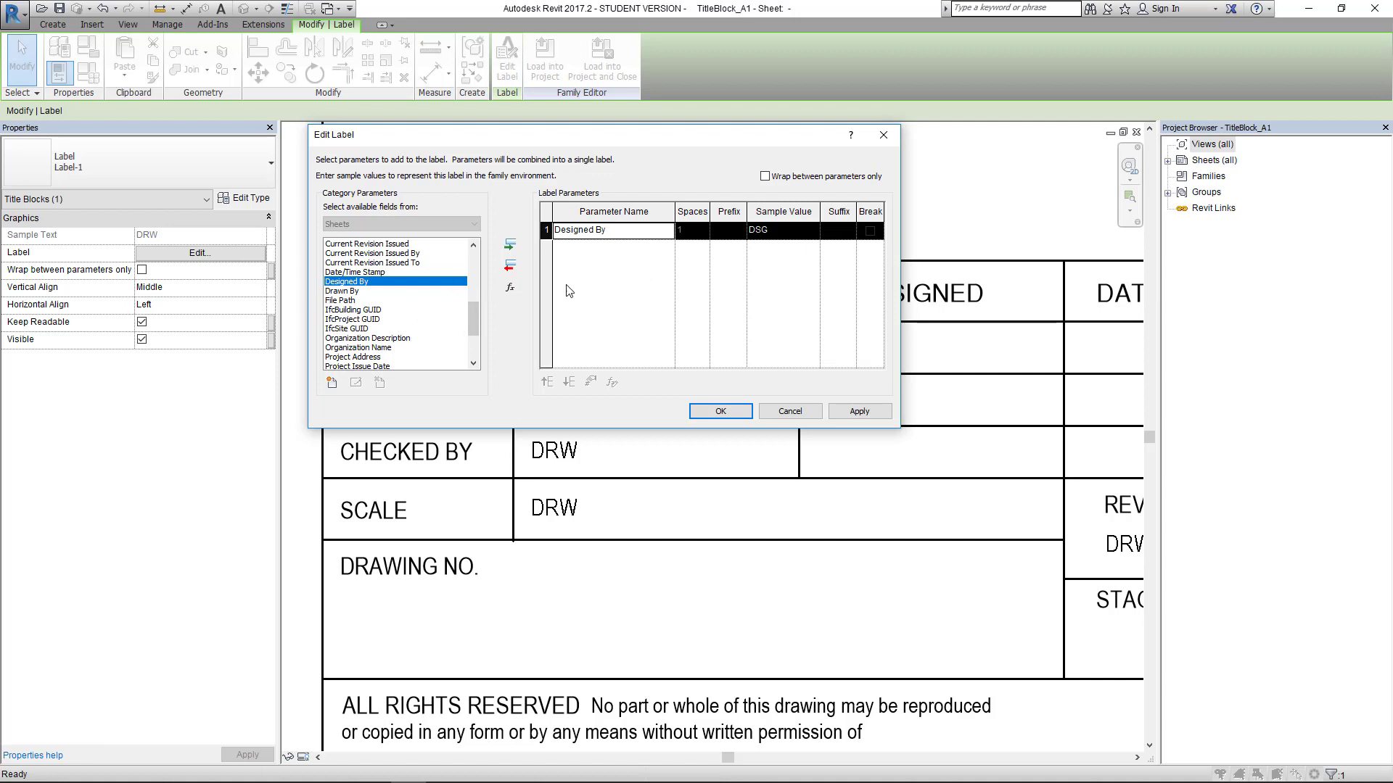
{"action": "left_click", "coordinate": [720, 411]}
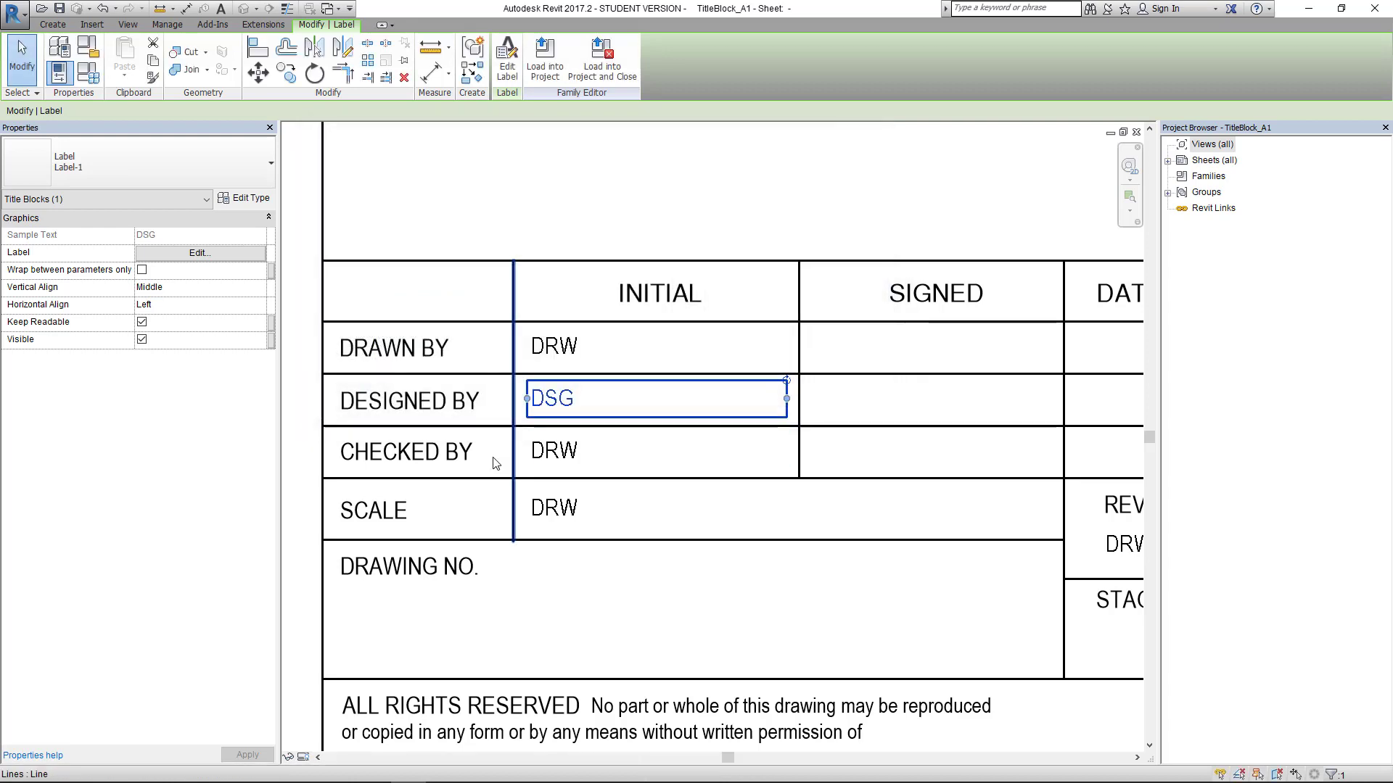
Step: Replace the Drawn By parameter in the CHECKED BY row's label with the Checked By parameter
{"action": "left_click", "coordinate": [560, 462]}
{"action": "left_click", "coordinate": [506, 86]}
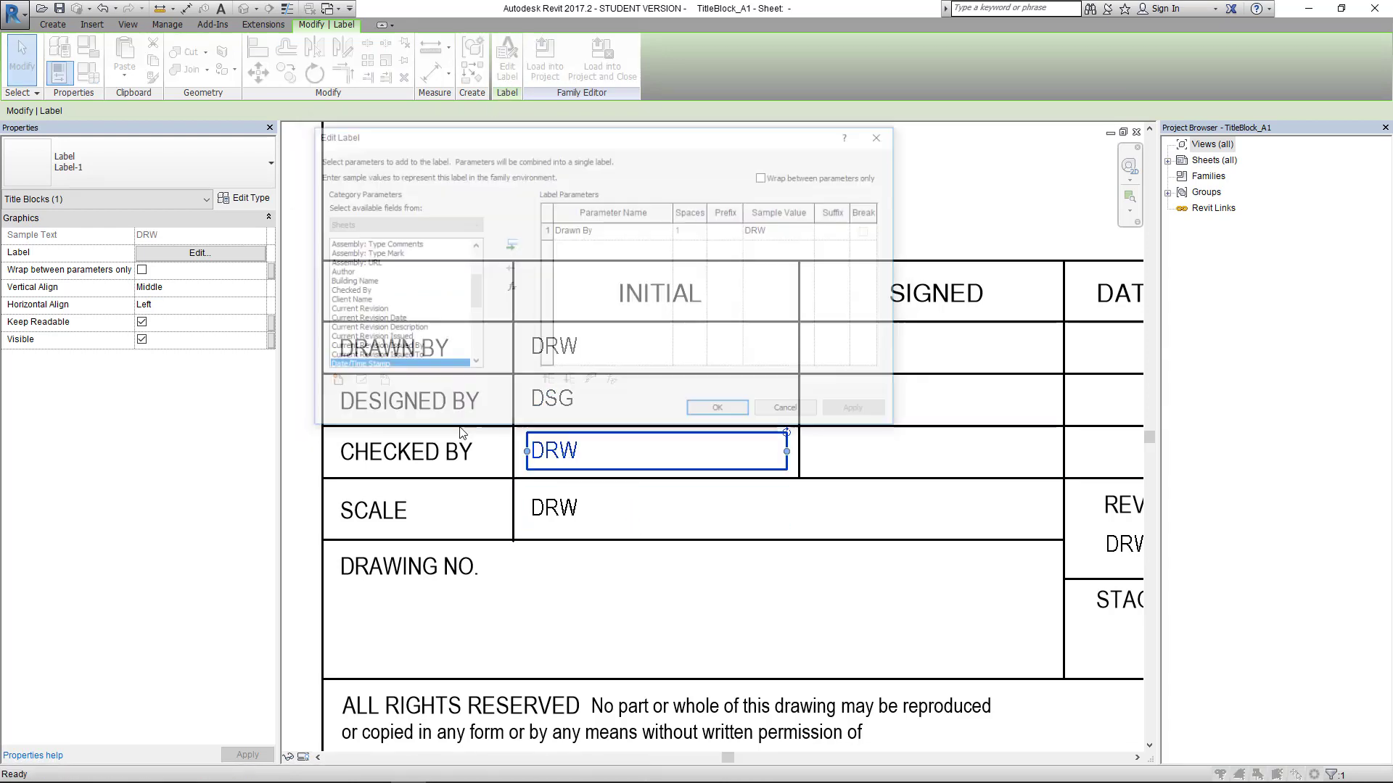
{"action": "left_click", "coordinate": [346, 291]}
{"action": "left_click", "coordinate": [510, 245]}
{"action": "left_click", "coordinate": [593, 234]}
{"action": "left_click", "coordinate": [509, 265]}
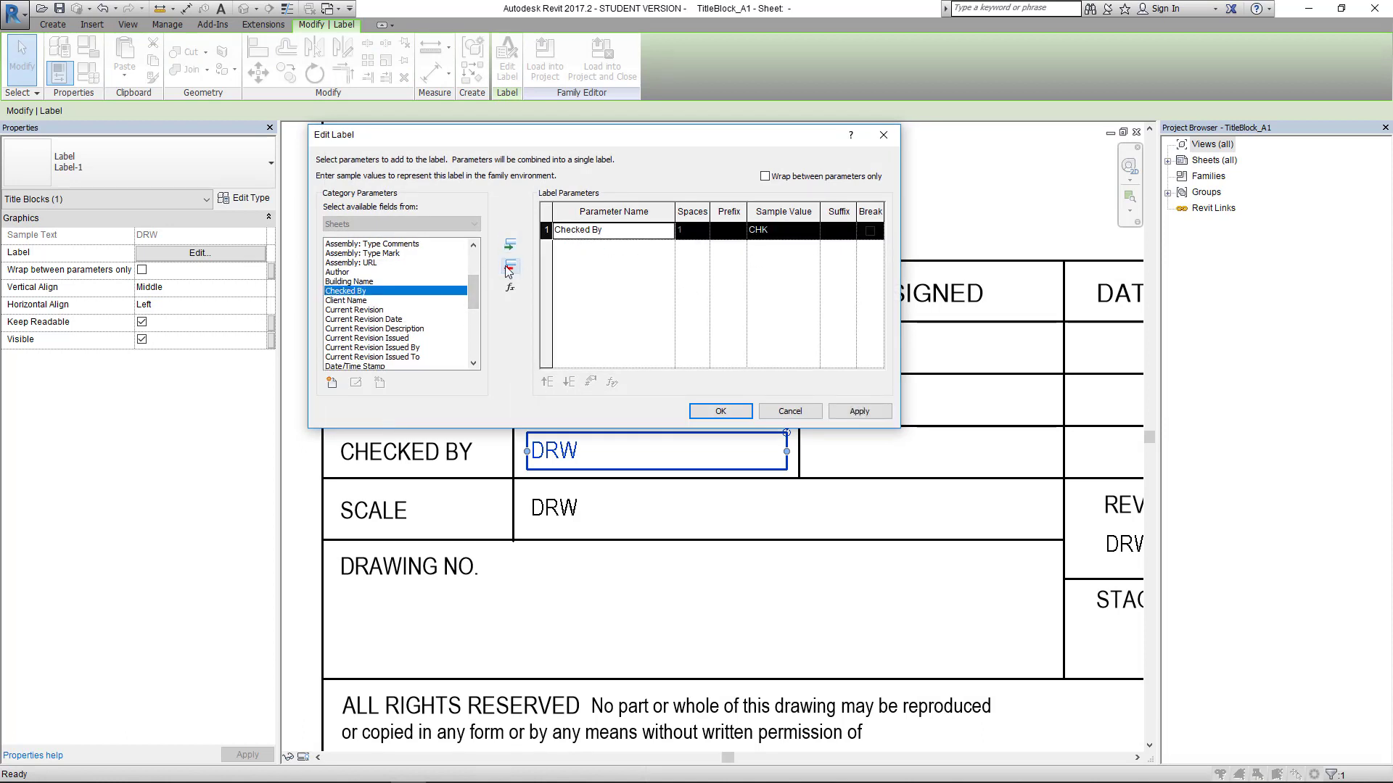
{"action": "left_click", "coordinate": [859, 412]}
{"action": "left_click", "coordinate": [720, 411]}
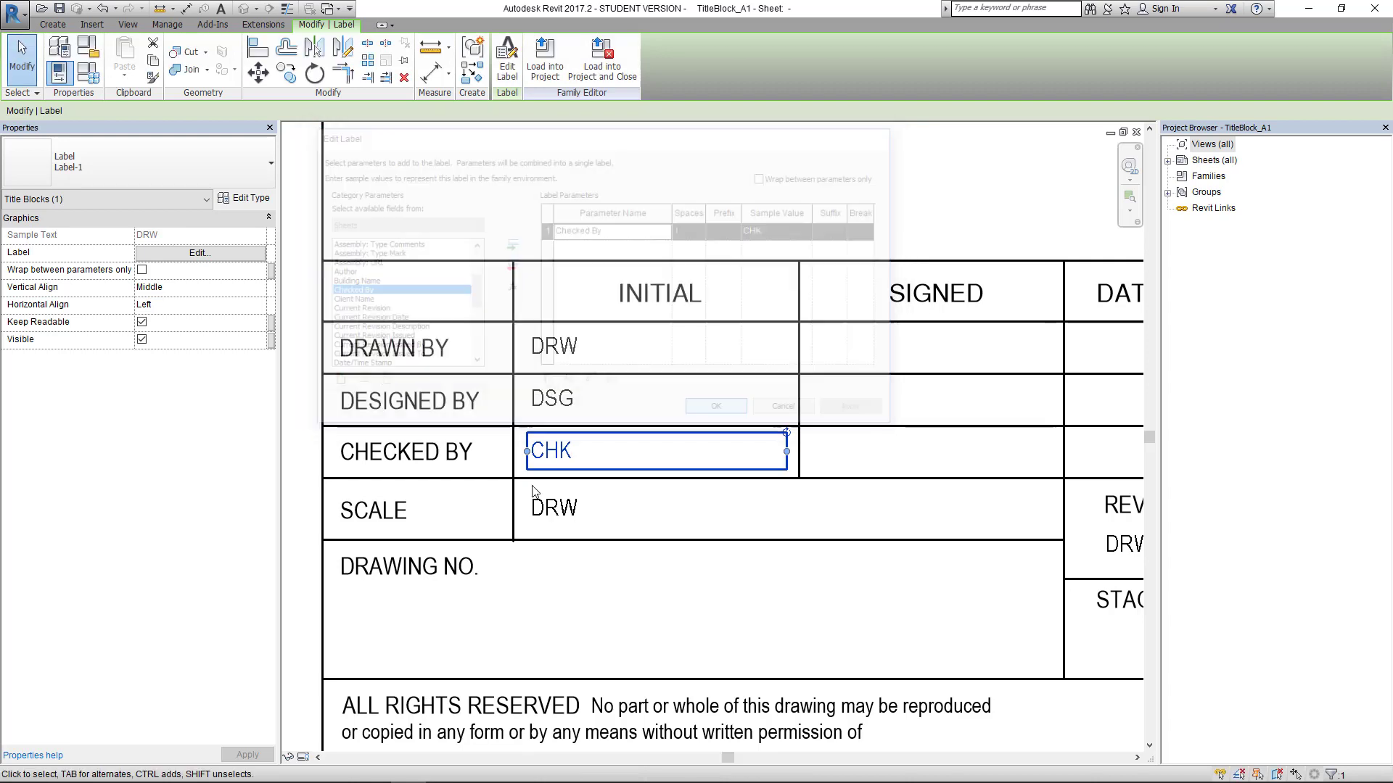
{"action": "left_click", "coordinate": [387, 545]}
Step: Replace the Drawn By parameter in the SCALE row's label with the Scale parameter
{"action": "left_click", "coordinate": [554, 518]}
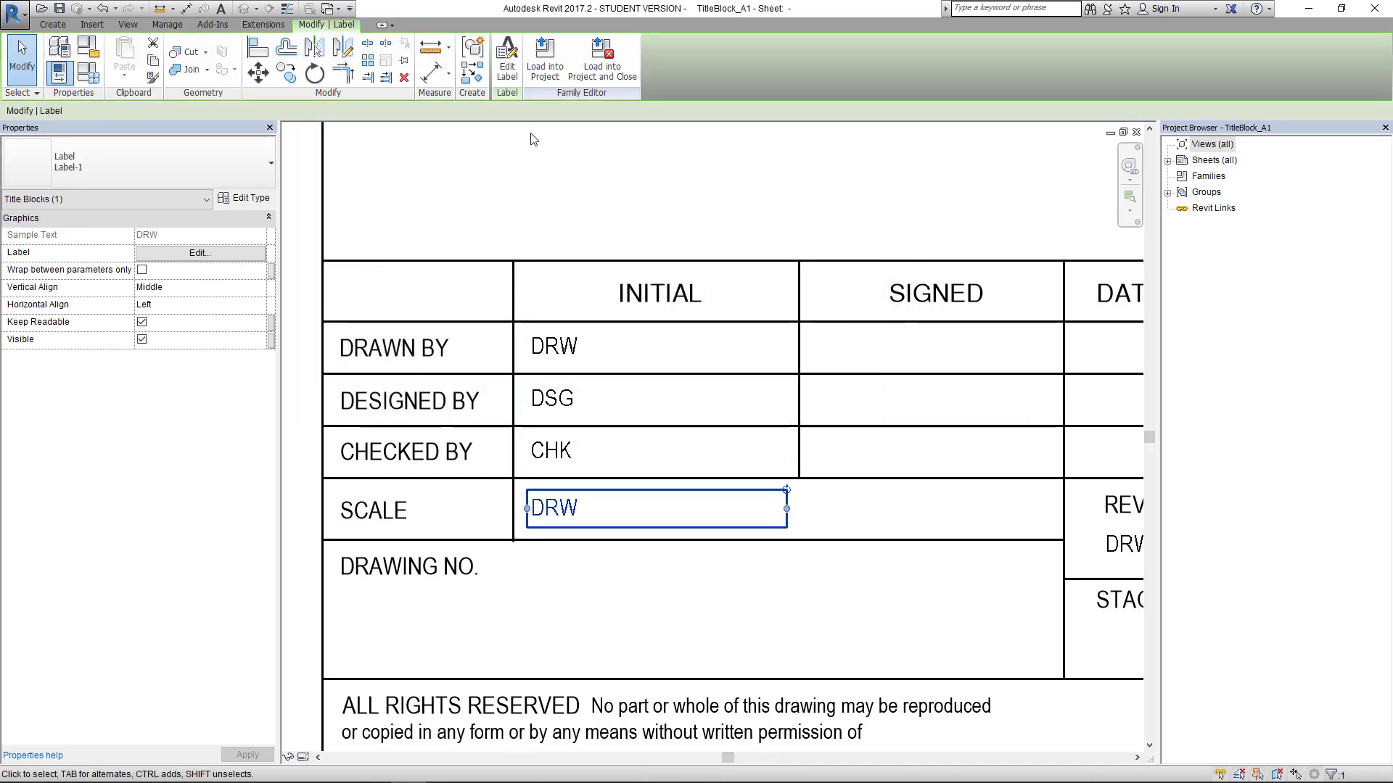
{"action": "left_click", "coordinate": [507, 65]}
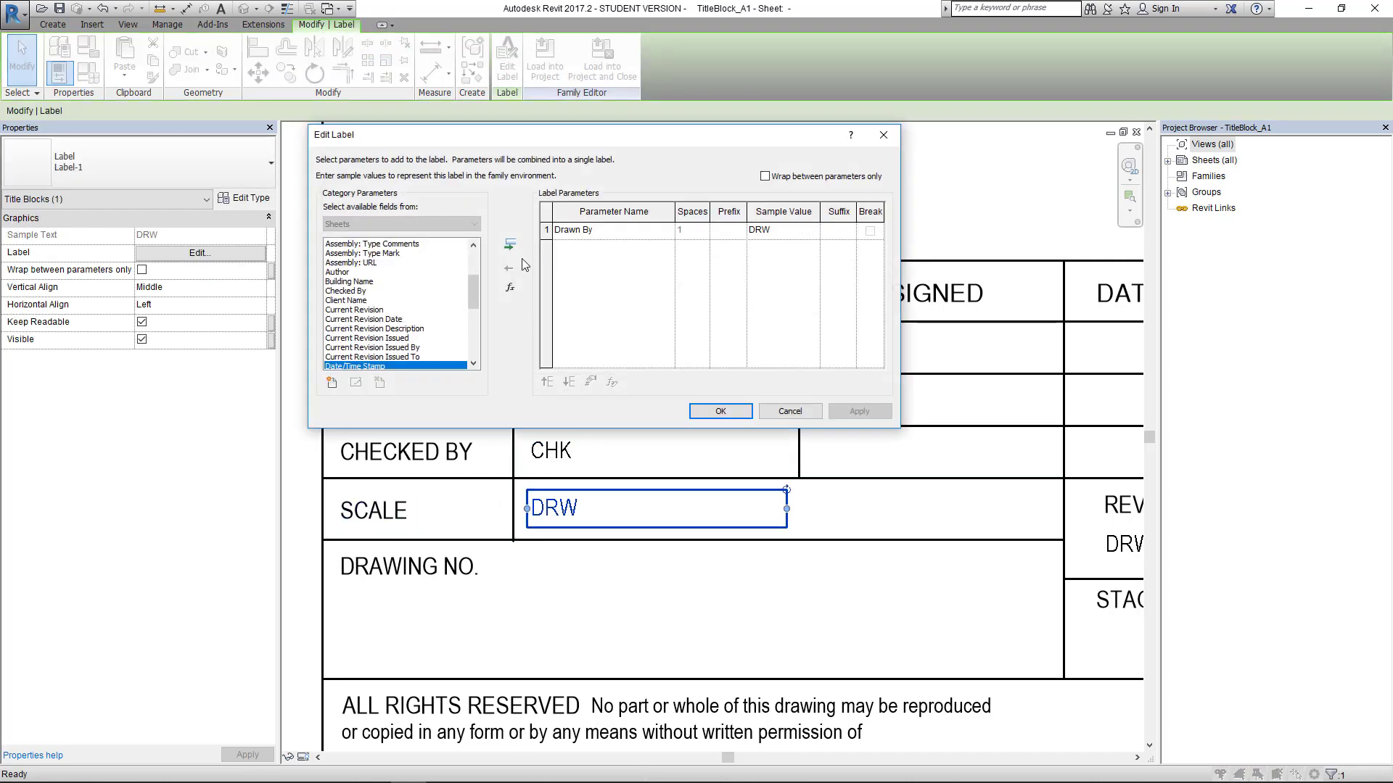
{"action": "left_click", "coordinate": [573, 231]}
{"action": "left_click", "coordinate": [509, 269]}
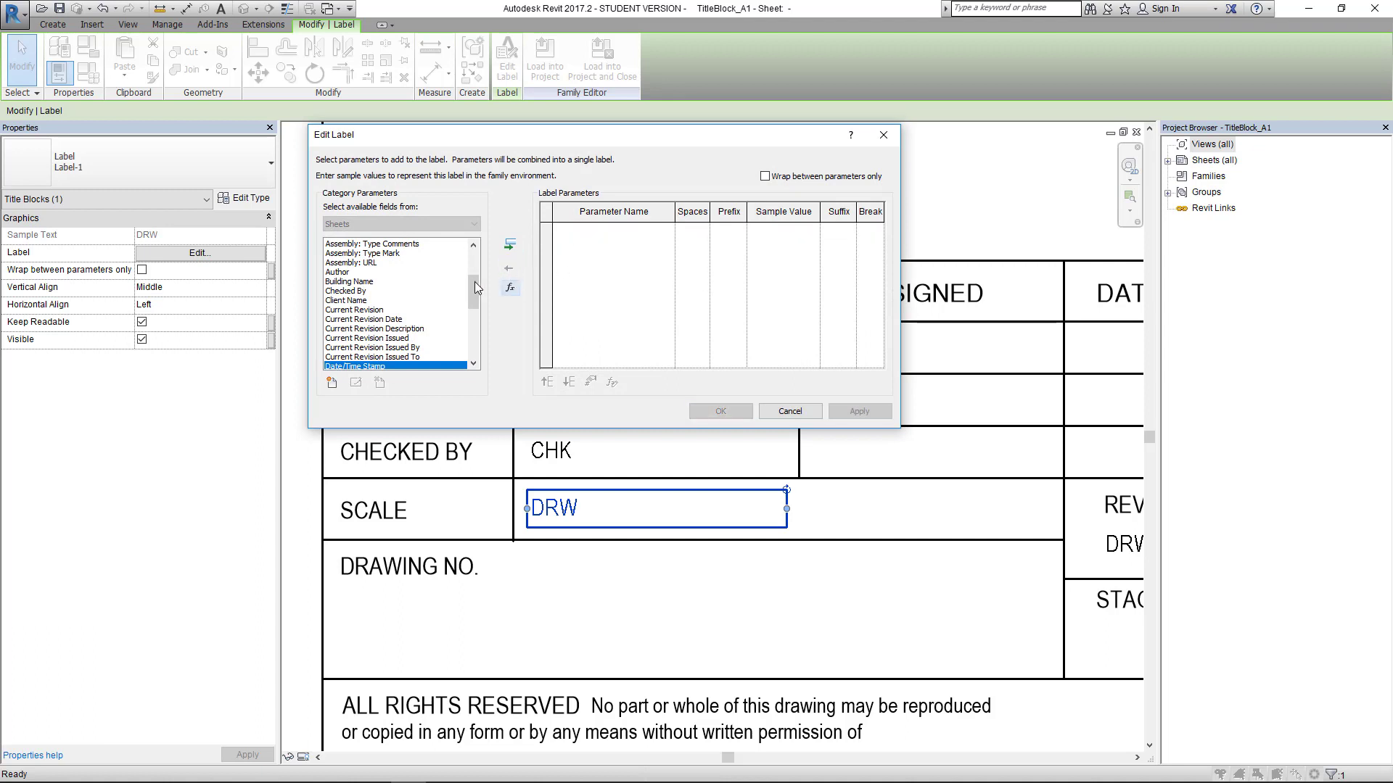
{"action": "left_click_drag", "start_coordinate": [473, 293], "coordinate": [473, 329]}
{"action": "left_click", "coordinate": [333, 348]}
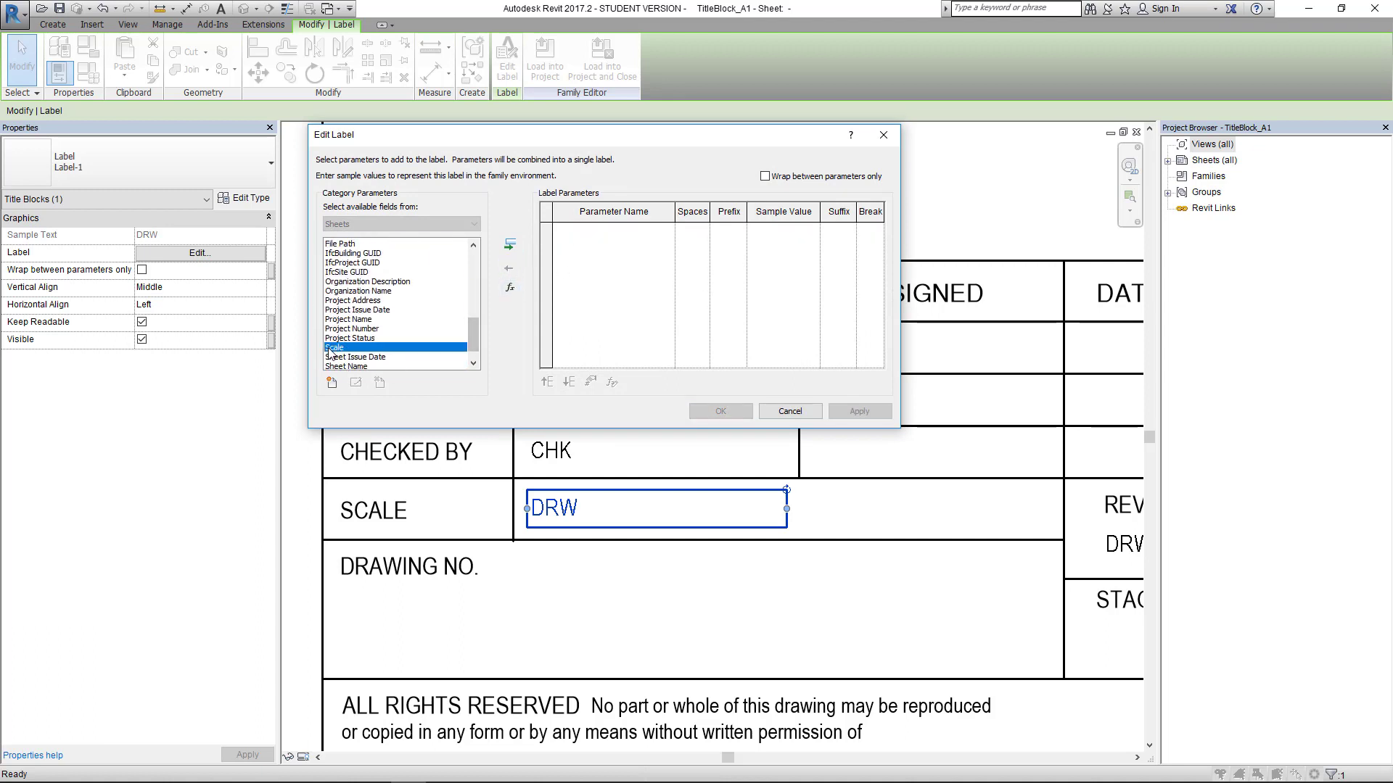
{"action": "left_click", "coordinate": [511, 247]}
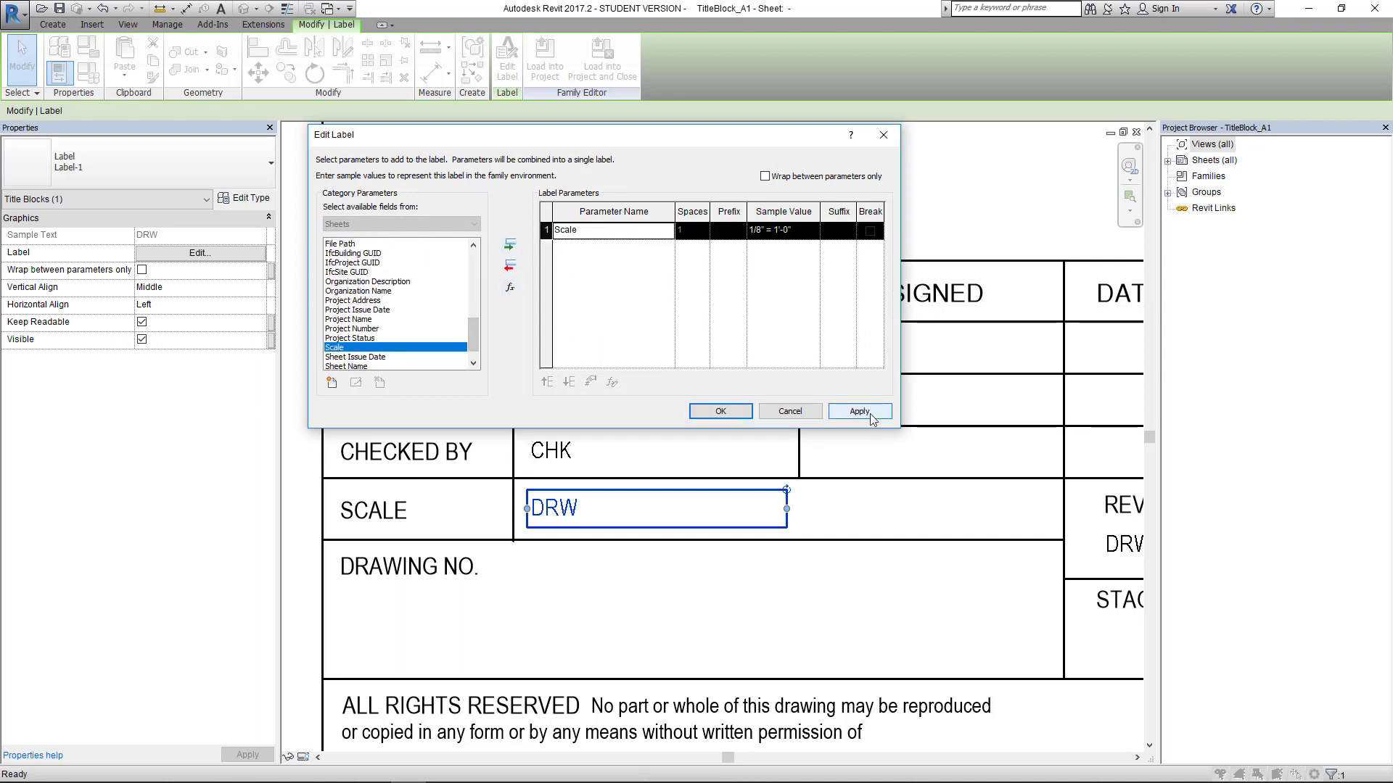
{"action": "left_click", "coordinate": [859, 411]}
{"action": "left_click", "coordinate": [720, 411]}
Step: Replace the Drawn By parameter in the REV. cell's label with the Current Revision parameter
{"action": "scroll", "coordinate": [738, 558], "scroll_direction": "down", "scroll_amount": 2}
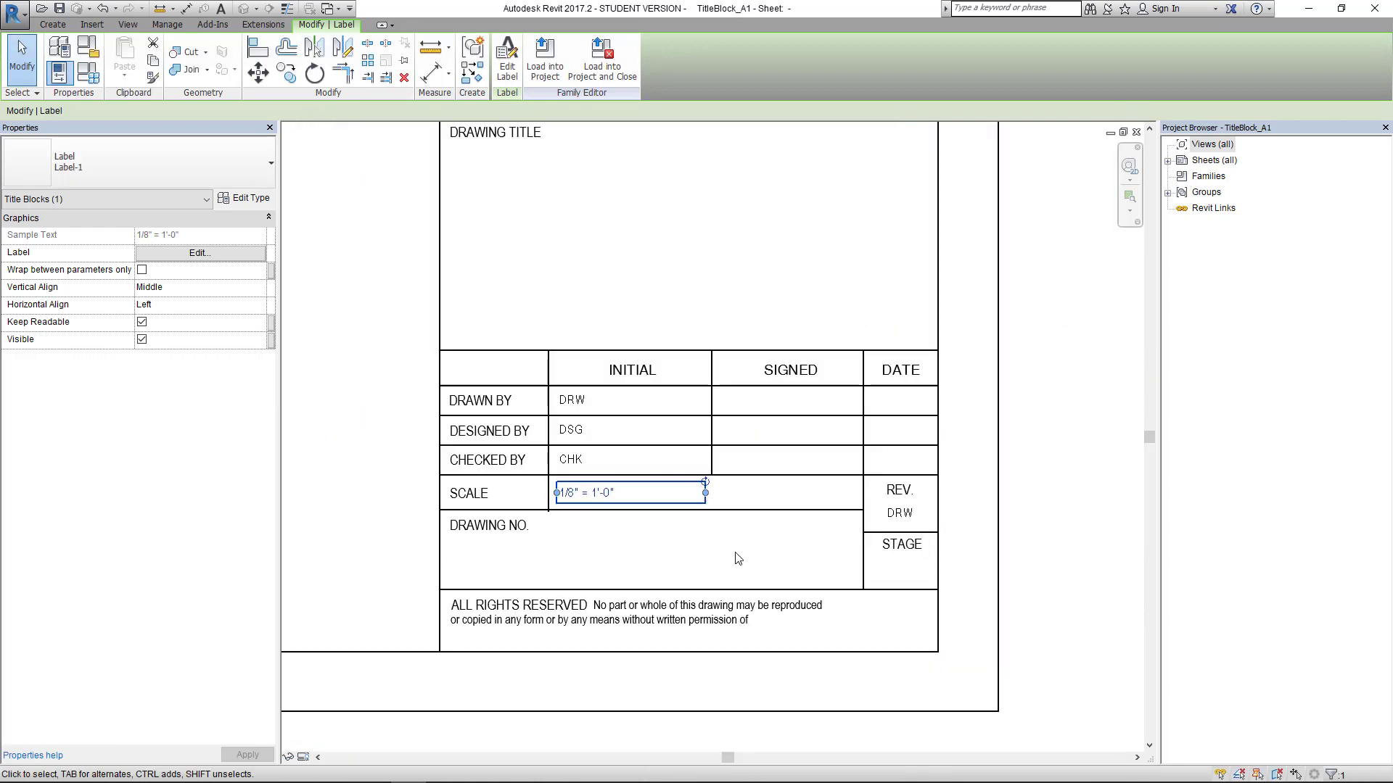
{"action": "left_click", "coordinate": [902, 514]}
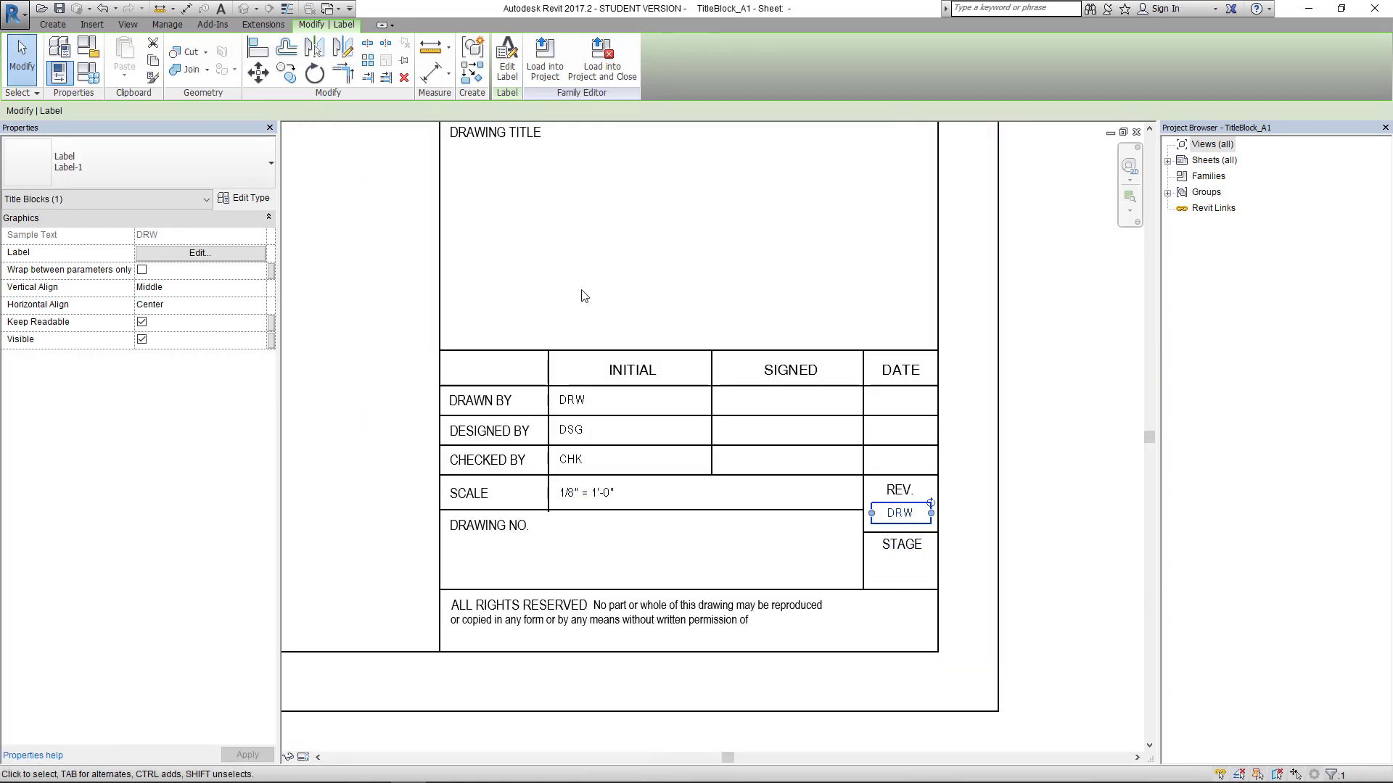
{"action": "left_click", "coordinate": [507, 72]}
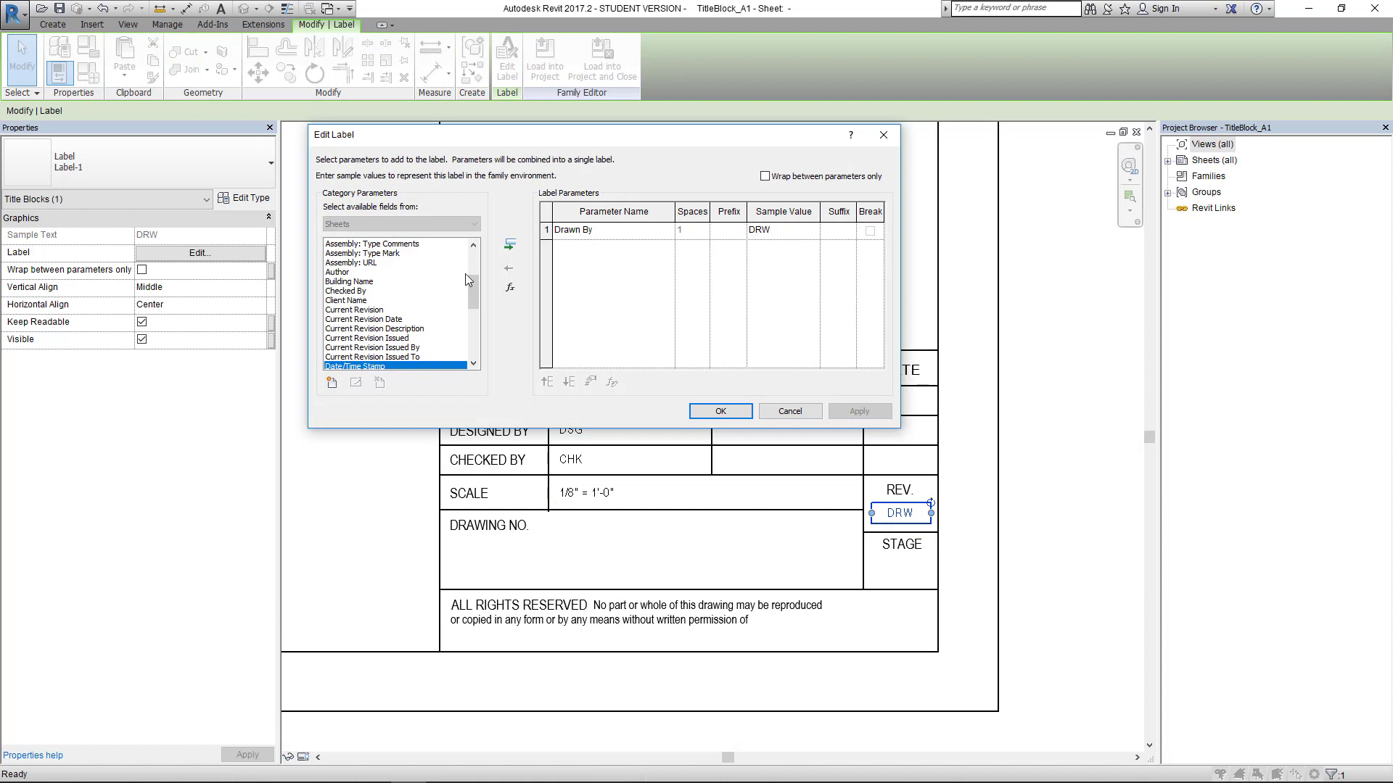
{"action": "left_click_drag", "start_coordinate": [470, 282], "coordinate": [472, 300]}
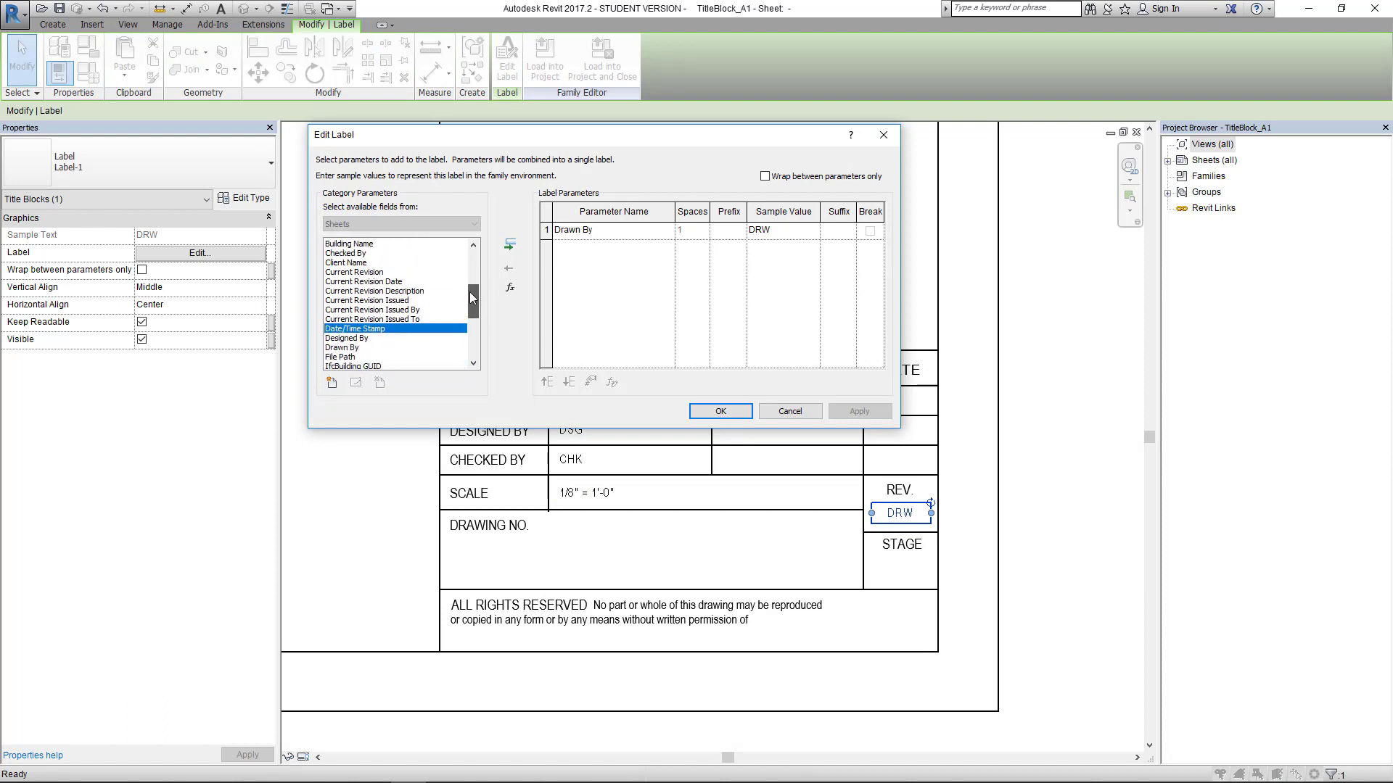
{"action": "left_click", "coordinate": [339, 273]}
{"action": "left_click", "coordinate": [509, 249]}
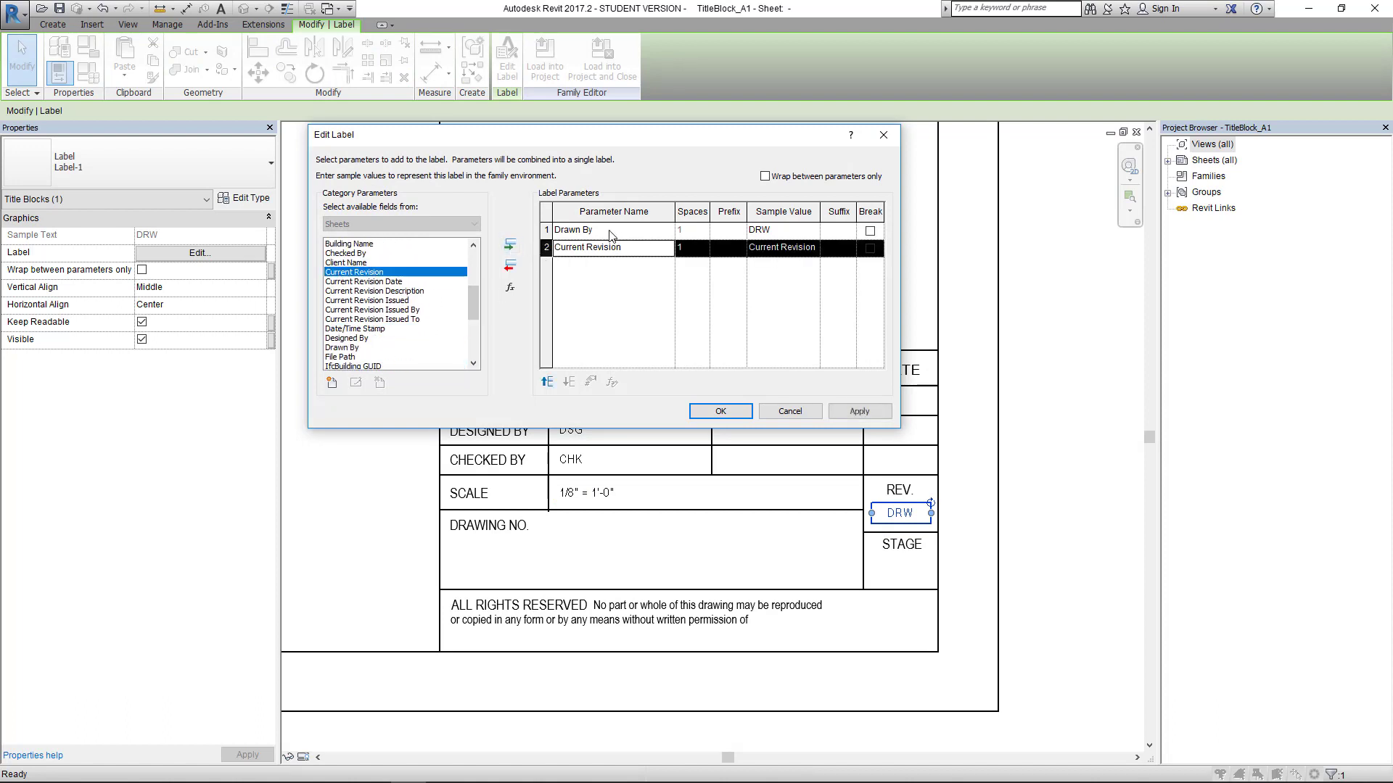
{"action": "left_click", "coordinate": [589, 231]}
{"action": "left_click", "coordinate": [510, 265]}
Step: Set the sample value of the REV. cell label's Current Revision parameter to X
{"action": "left_click", "coordinate": [777, 230]}
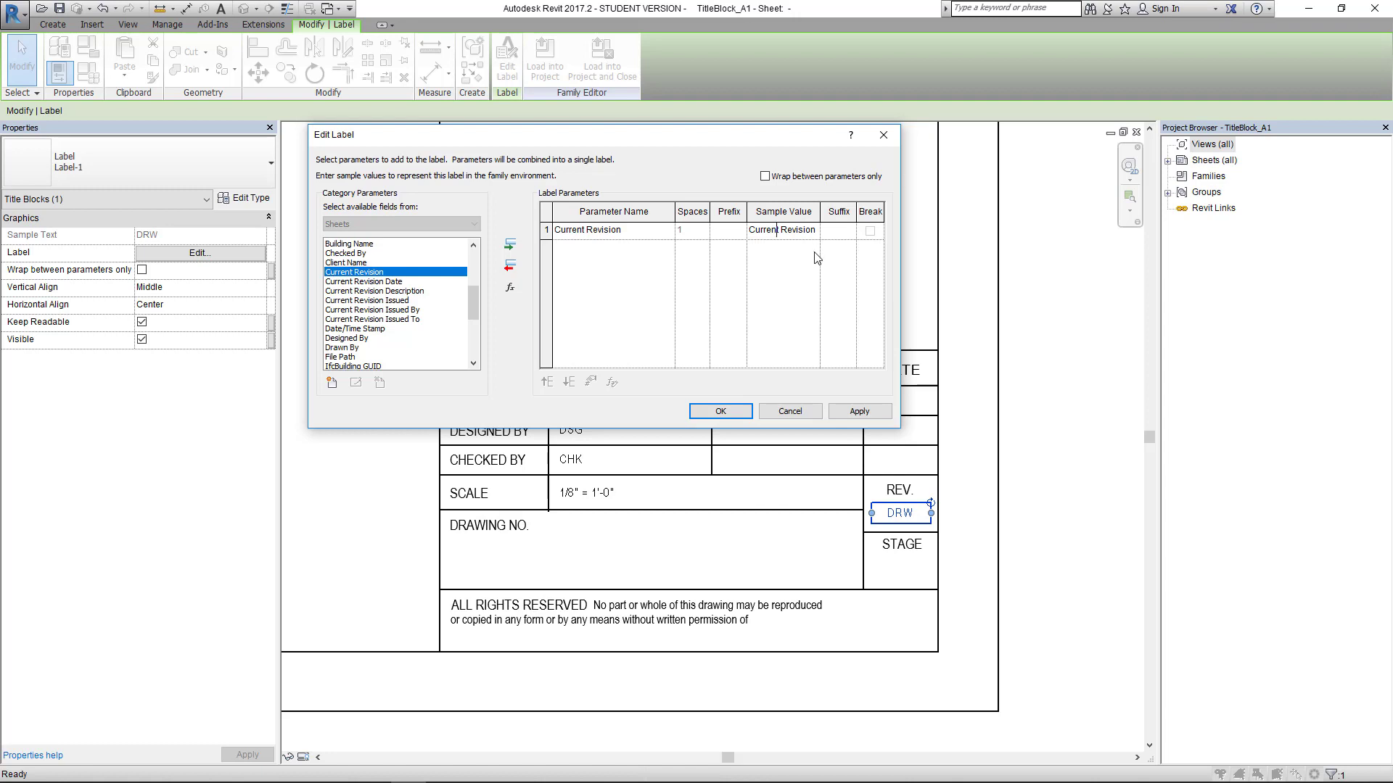
{"action": "left_click_drag", "start_coordinate": [817, 230], "coordinate": [714, 230]}
{"action": "type", "text": "x"}
{"action": "left_click", "coordinate": [859, 411]}
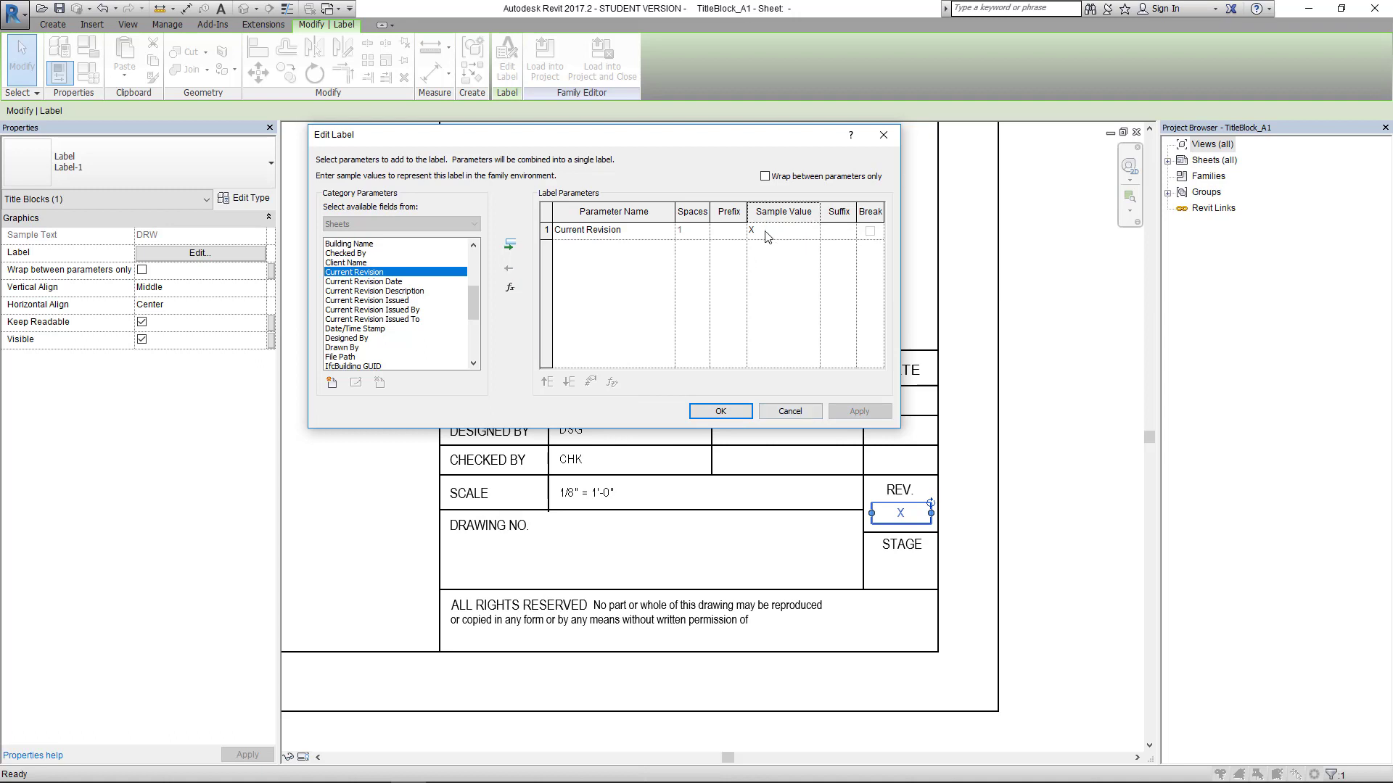
Step: Set the Current Revision sample value to a single dash (-) and finish editing the REV. label
{"action": "left_click", "coordinate": [773, 234]}
{"action": "type", "text": "-"}
{"action": "left_click", "coordinate": [722, 410]}
{"action": "left_click", "coordinate": [1061, 532]}
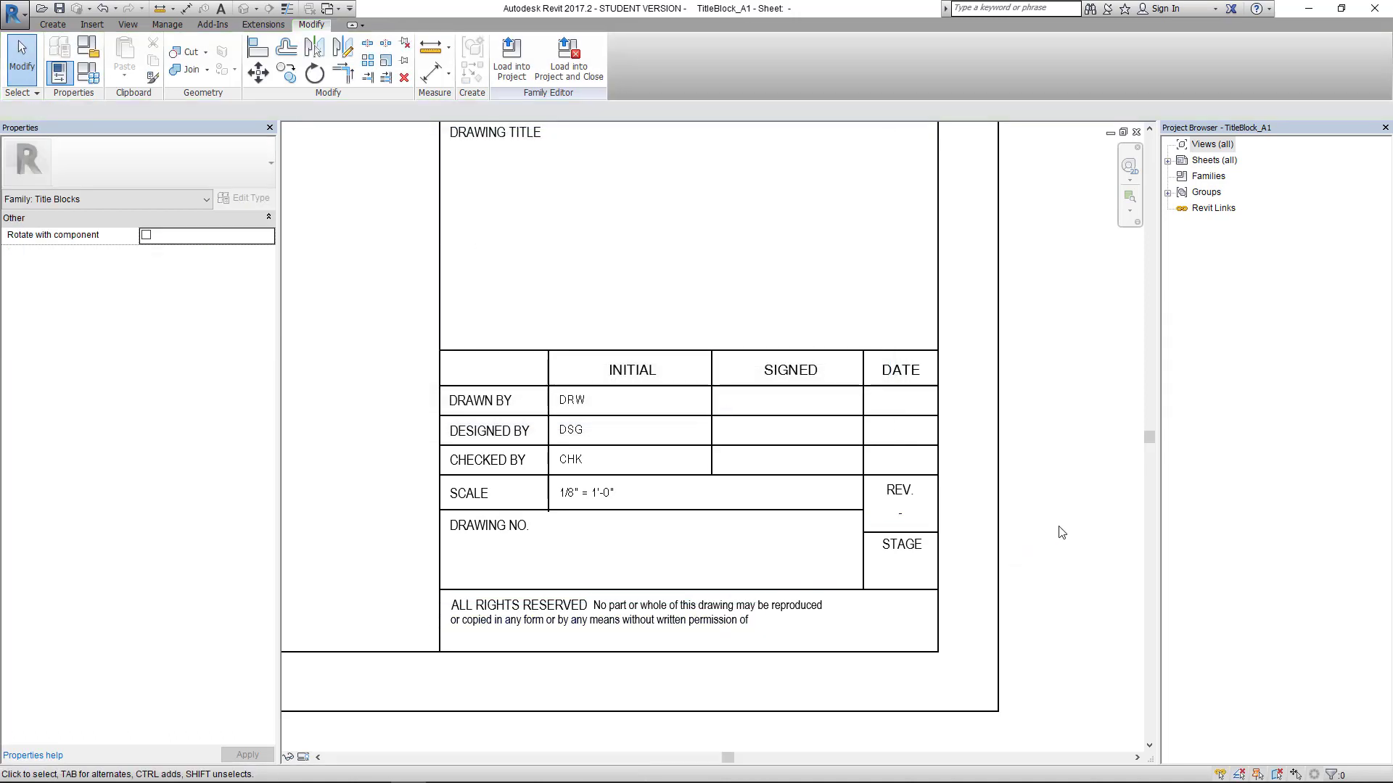
Step: Copy the SCALE row's label straight down into the DRAWING NO. cell, below its heading
{"action": "scroll", "coordinate": [558, 551], "scroll_direction": "up", "scroll_amount": 4}
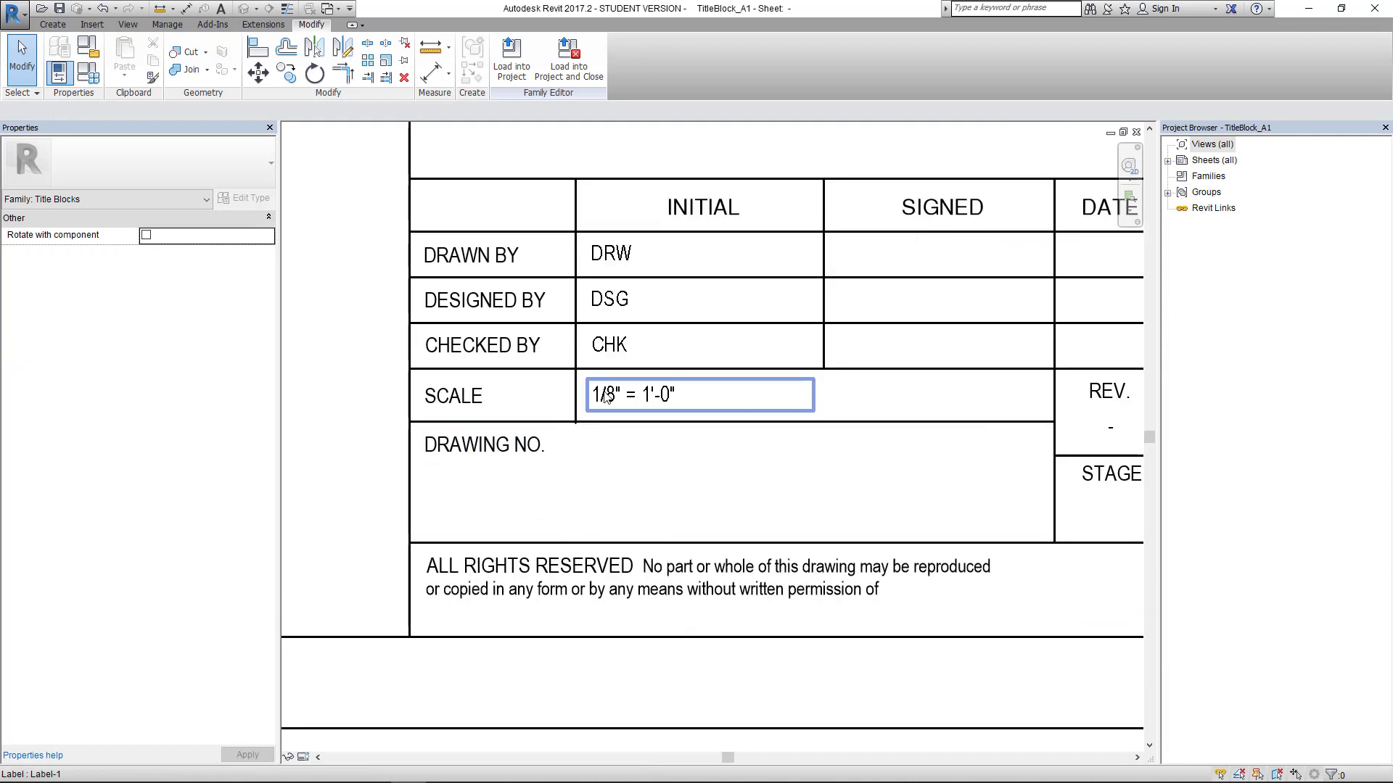
{"action": "left_click", "coordinate": [653, 402]}
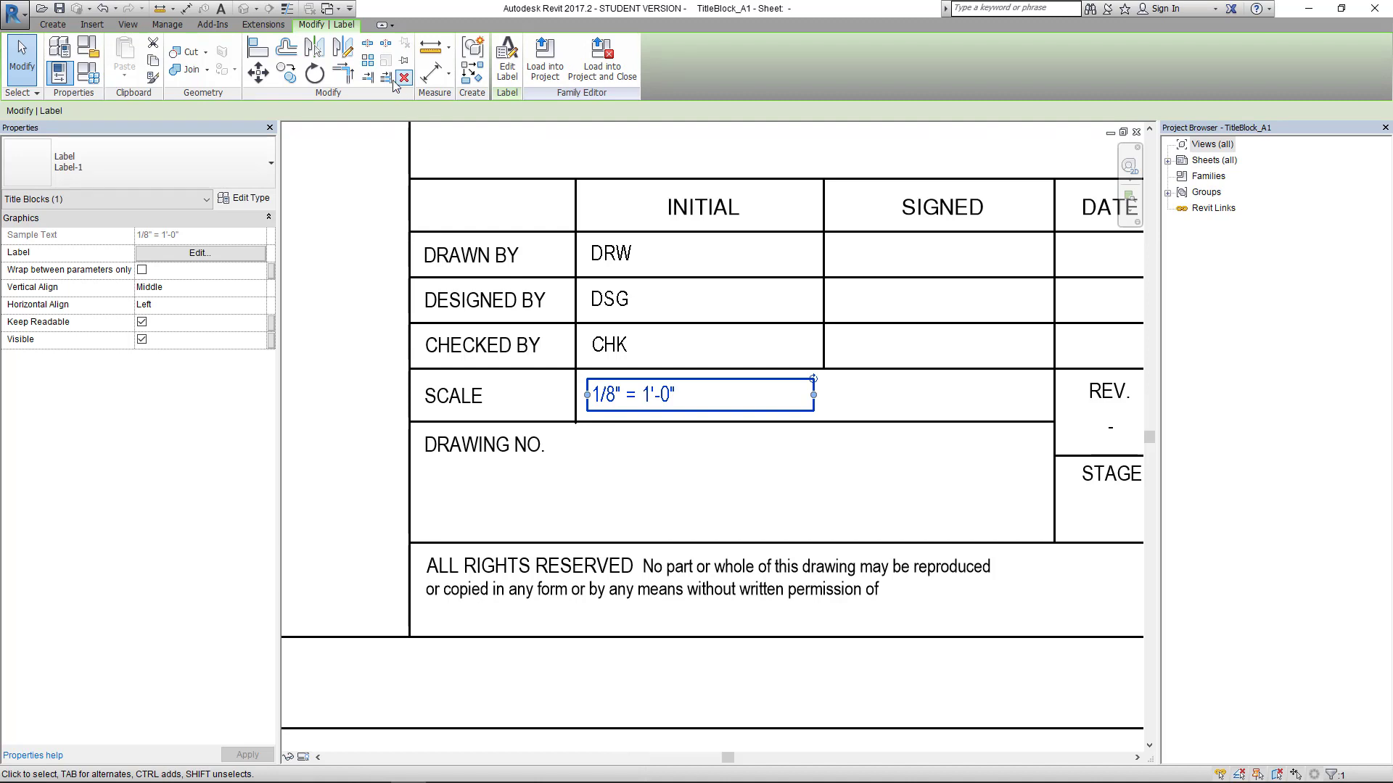
{"action": "left_click", "coordinate": [287, 72]}
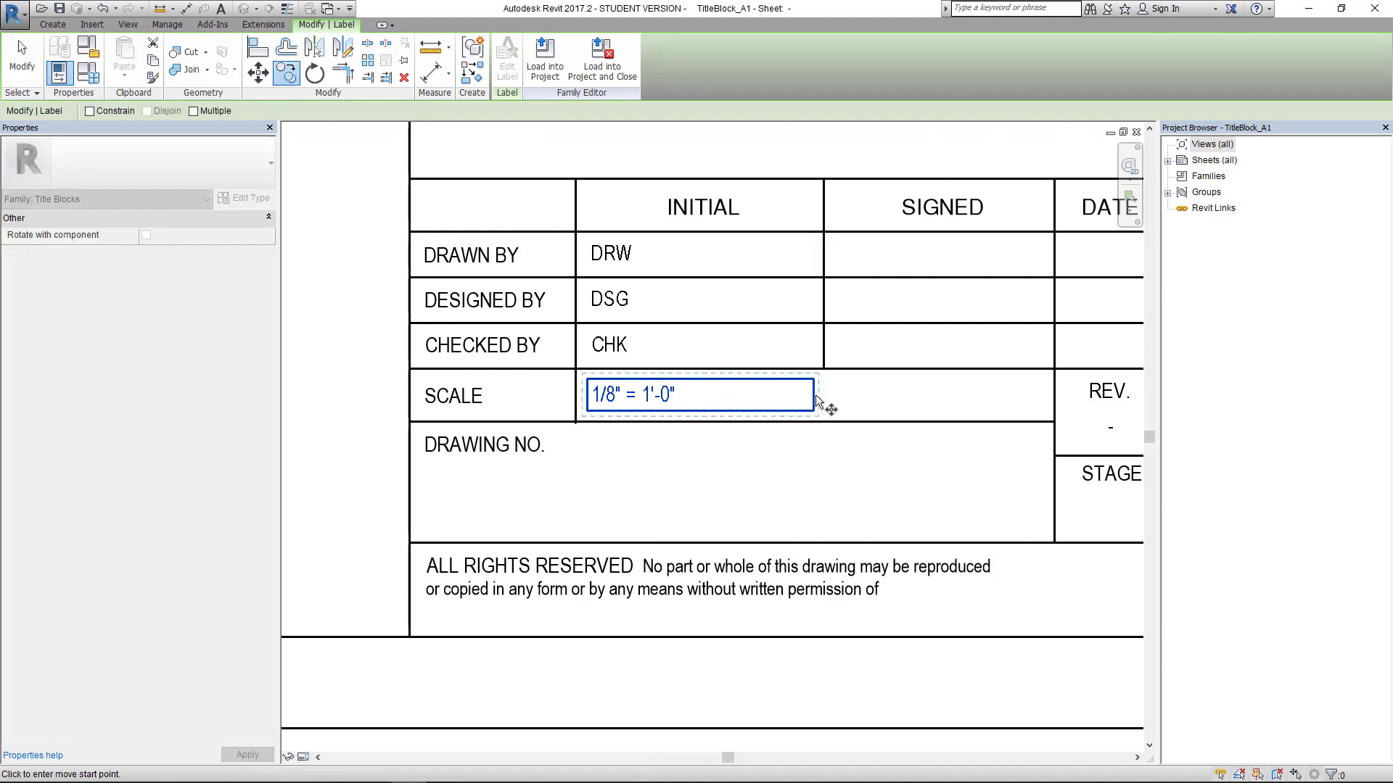
{"action": "left_click", "coordinate": [849, 397]}
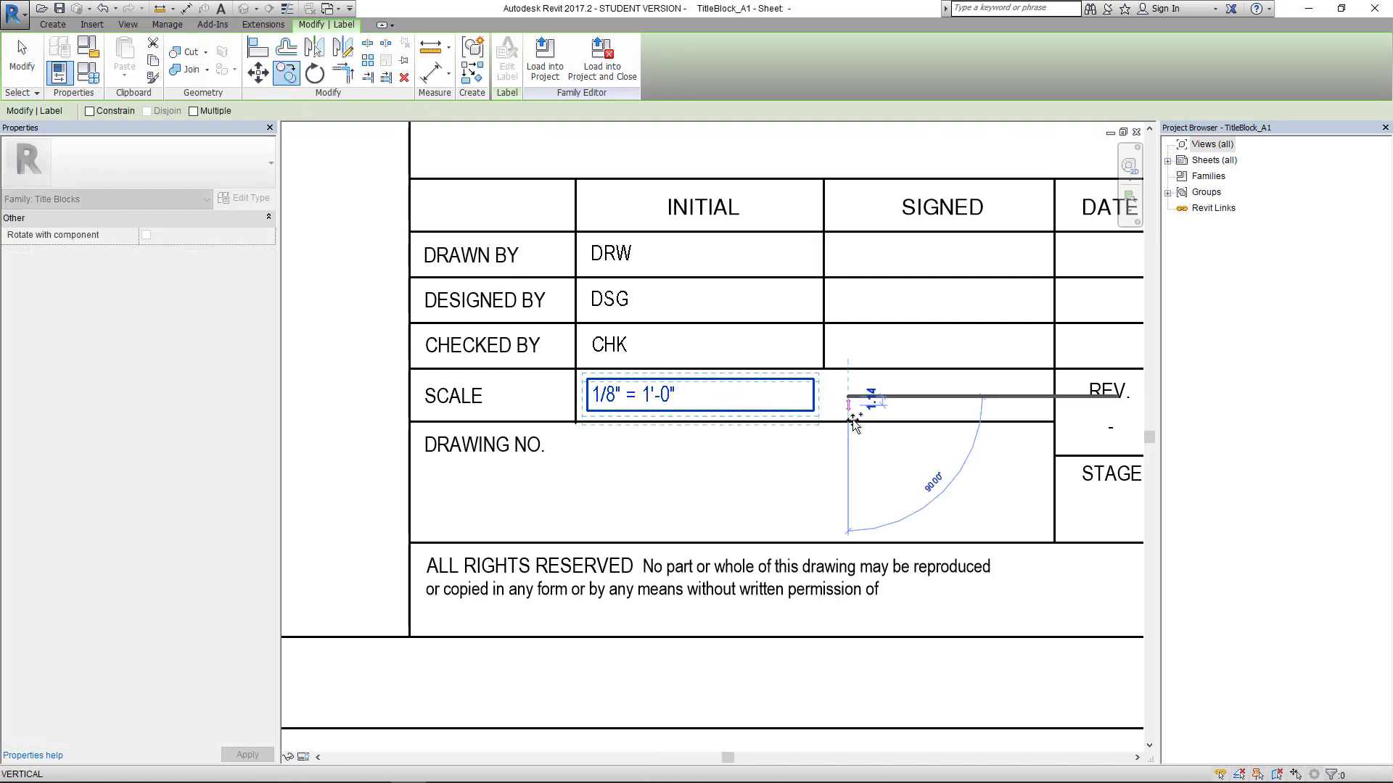
{"action": "left_click", "coordinate": [854, 502]}
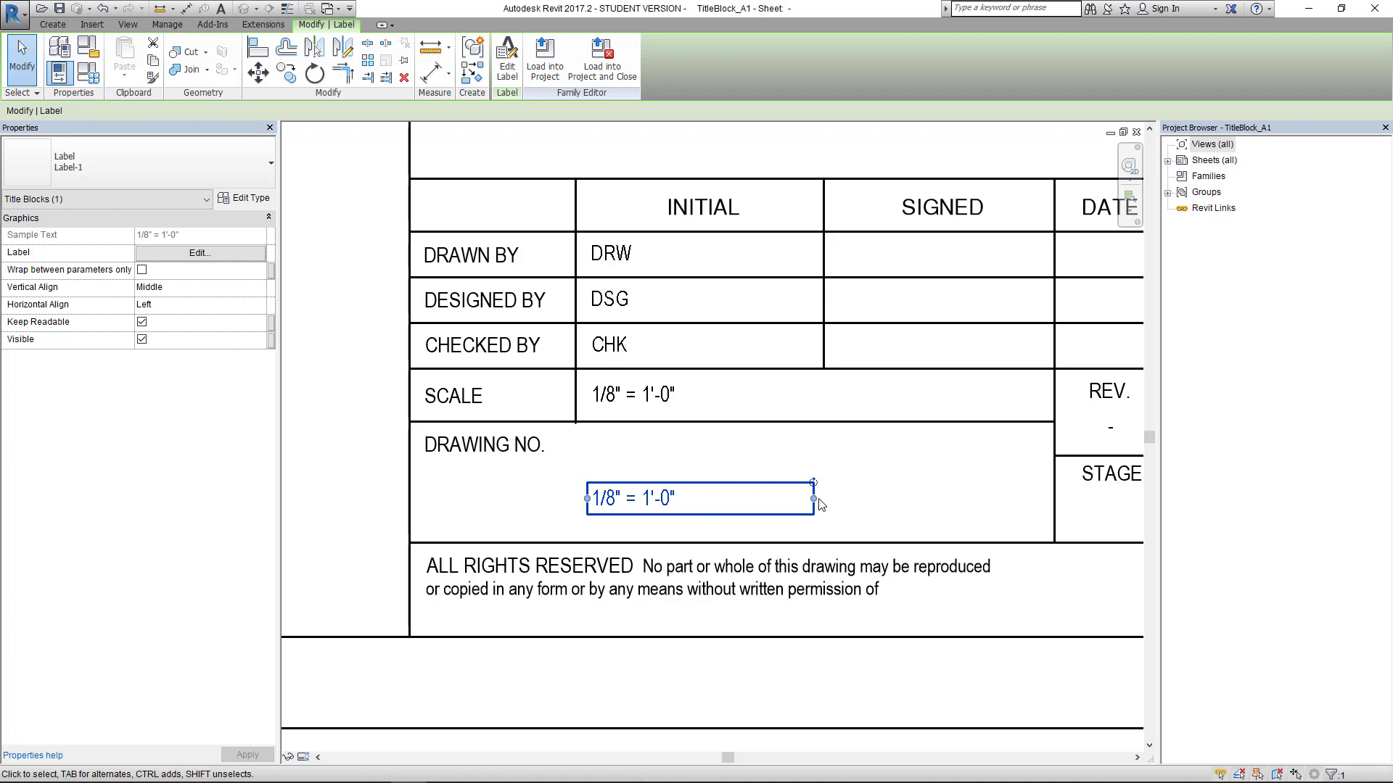
Step: Stretch the copied label in the DRAWING NO. cell toward both sides of the cell and set its horizontal alignment to Right
{"action": "left_click_drag", "start_coordinate": [814, 499], "coordinate": [1020, 499]}
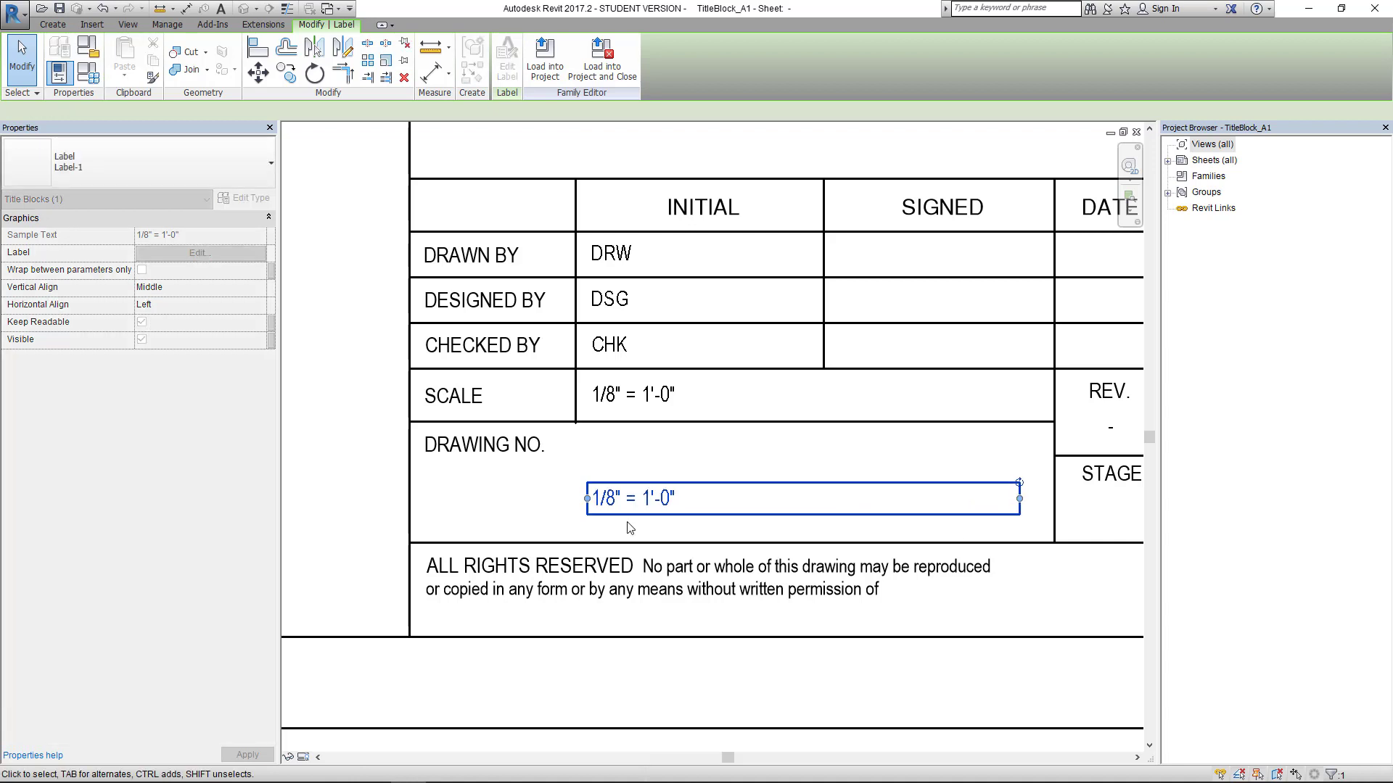
{"action": "left_click_drag", "start_coordinate": [585, 498], "coordinate": [553, 499]}
{"action": "left_click", "coordinate": [174, 305]}
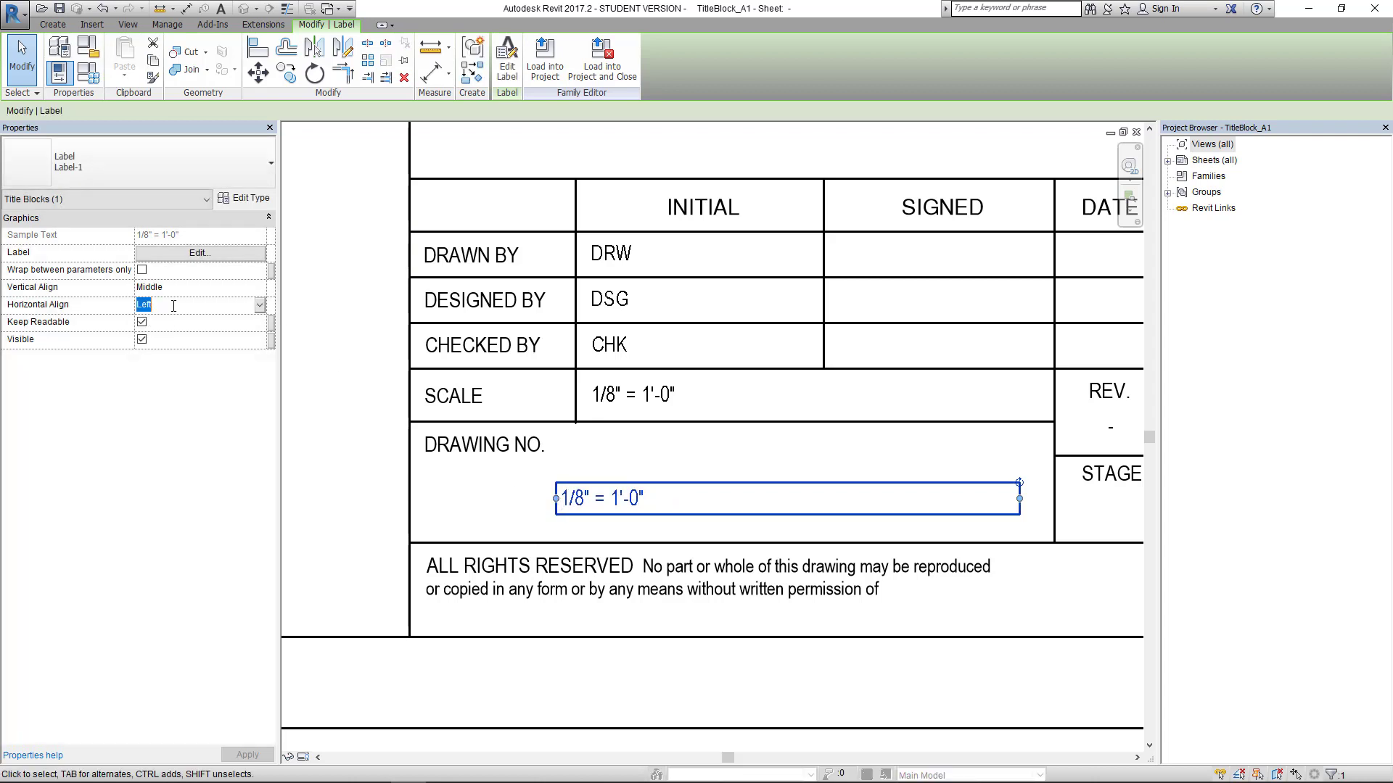
{"action": "left_click", "coordinate": [261, 306]}
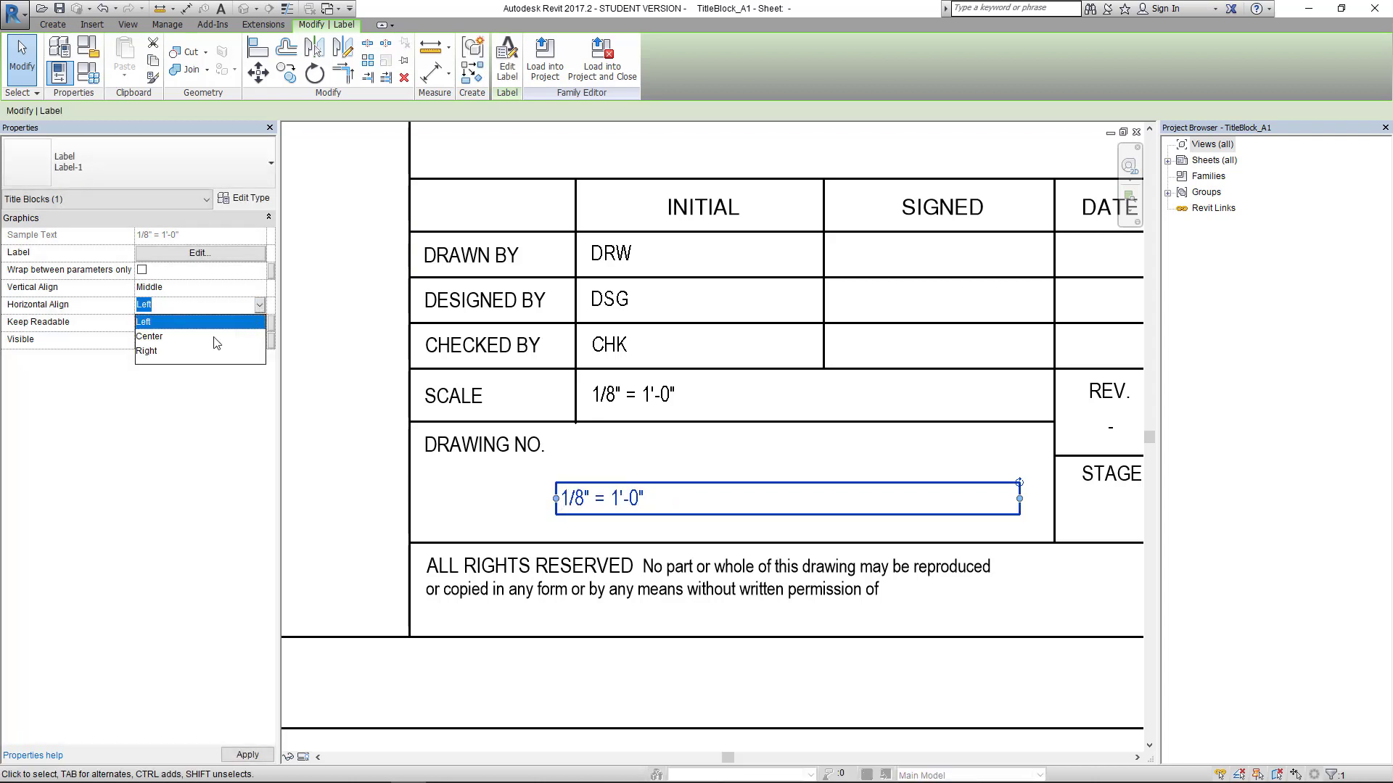
{"action": "left_click", "coordinate": [150, 351]}
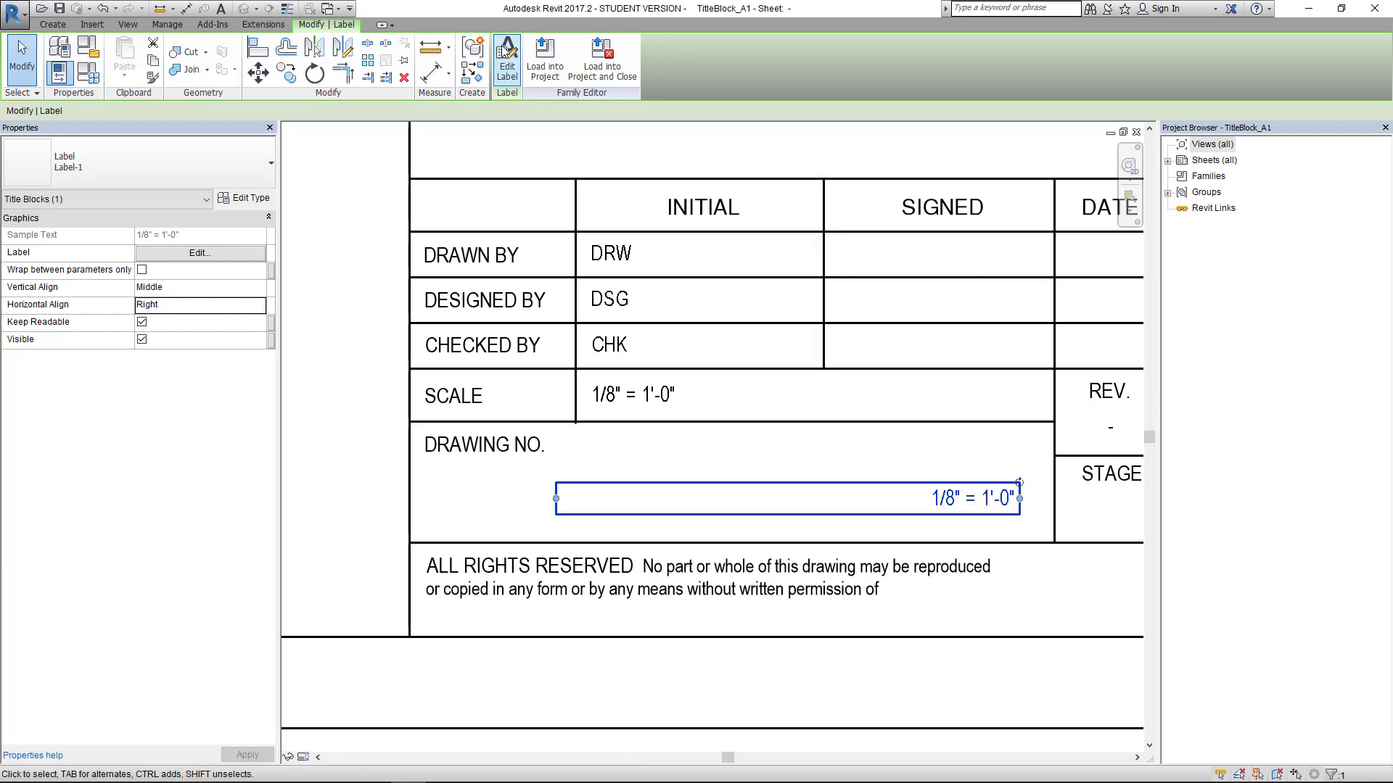
Step: Replace the Scale parameter in the DRAWING NO. cell's label with the Sheet Number parameter and finish editing the label
{"action": "left_click", "coordinate": [506, 50]}
{"action": "left_click", "coordinate": [575, 231]}
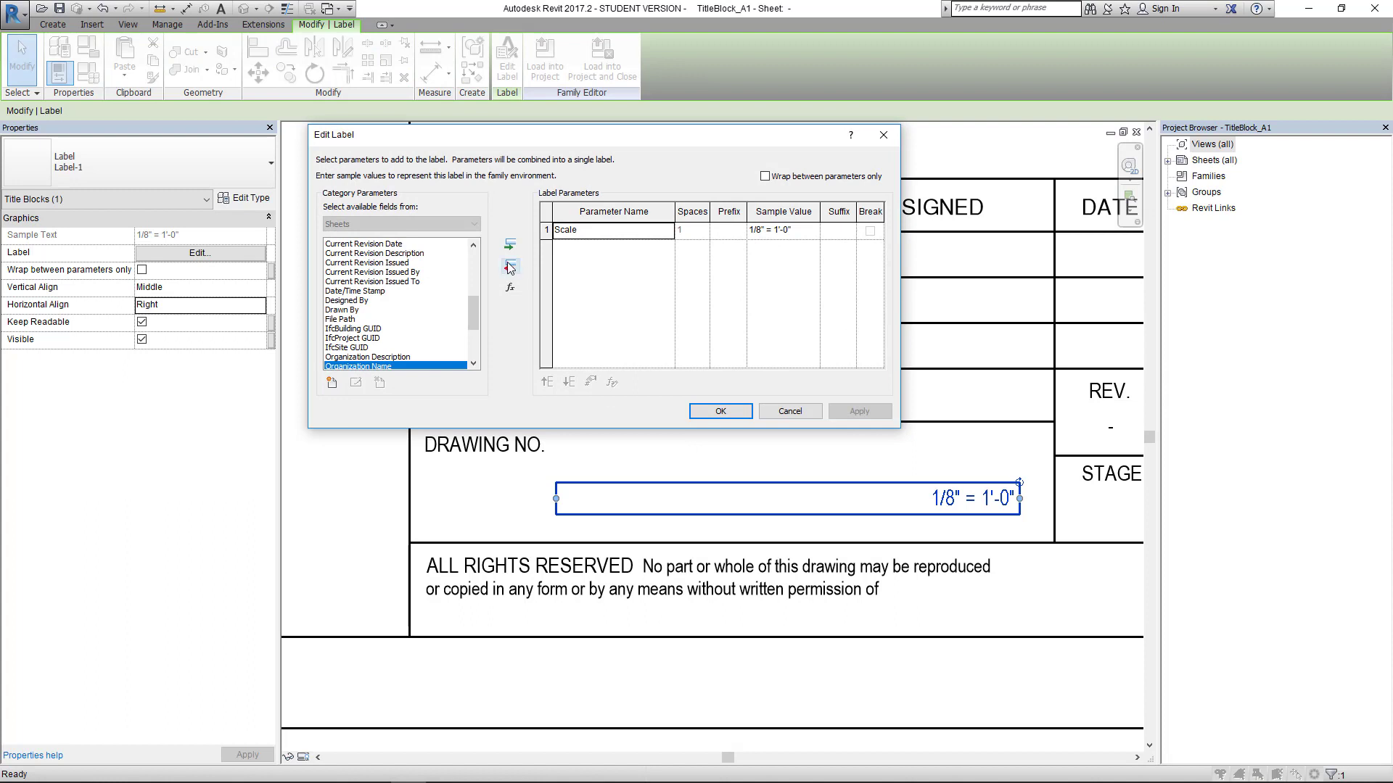
{"action": "left_click", "coordinate": [509, 268]}
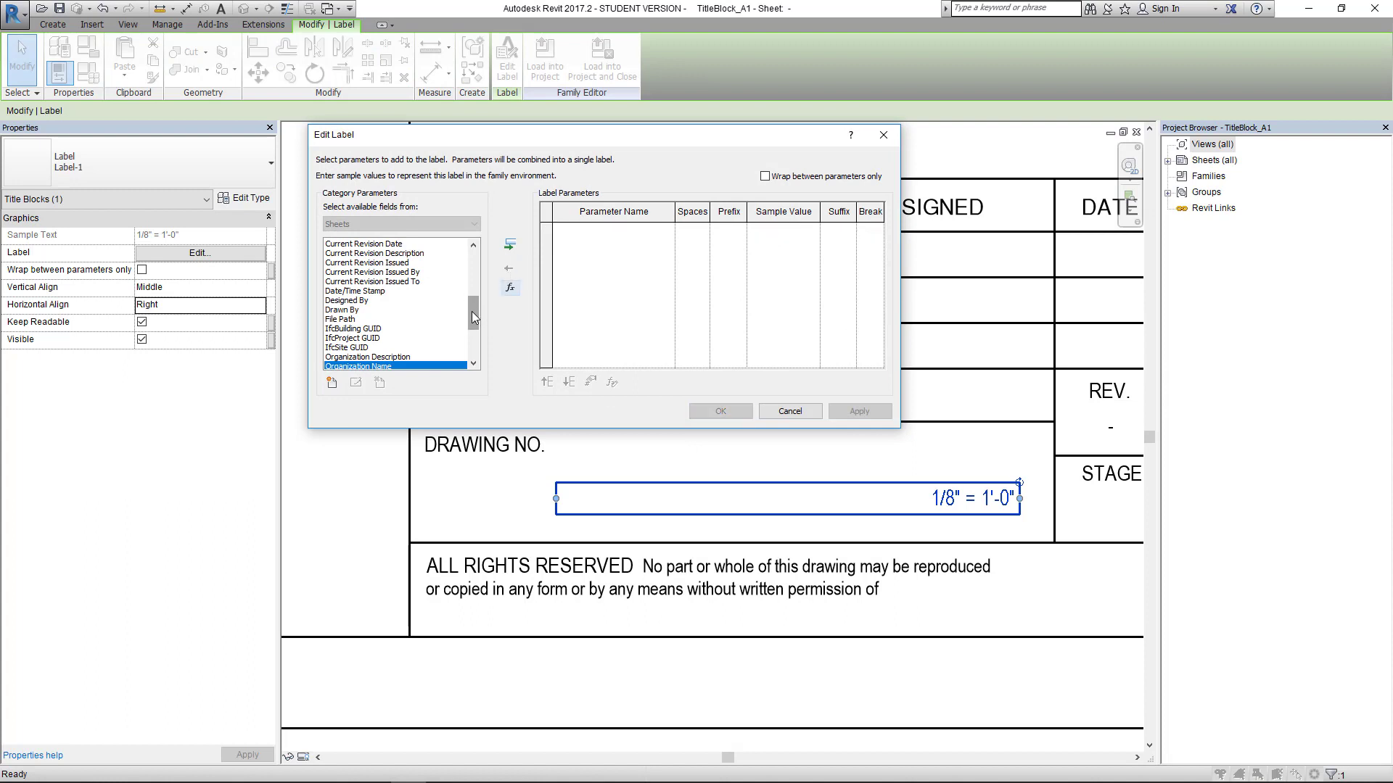
{"action": "left_click_drag", "start_coordinate": [473, 312], "coordinate": [471, 338]}
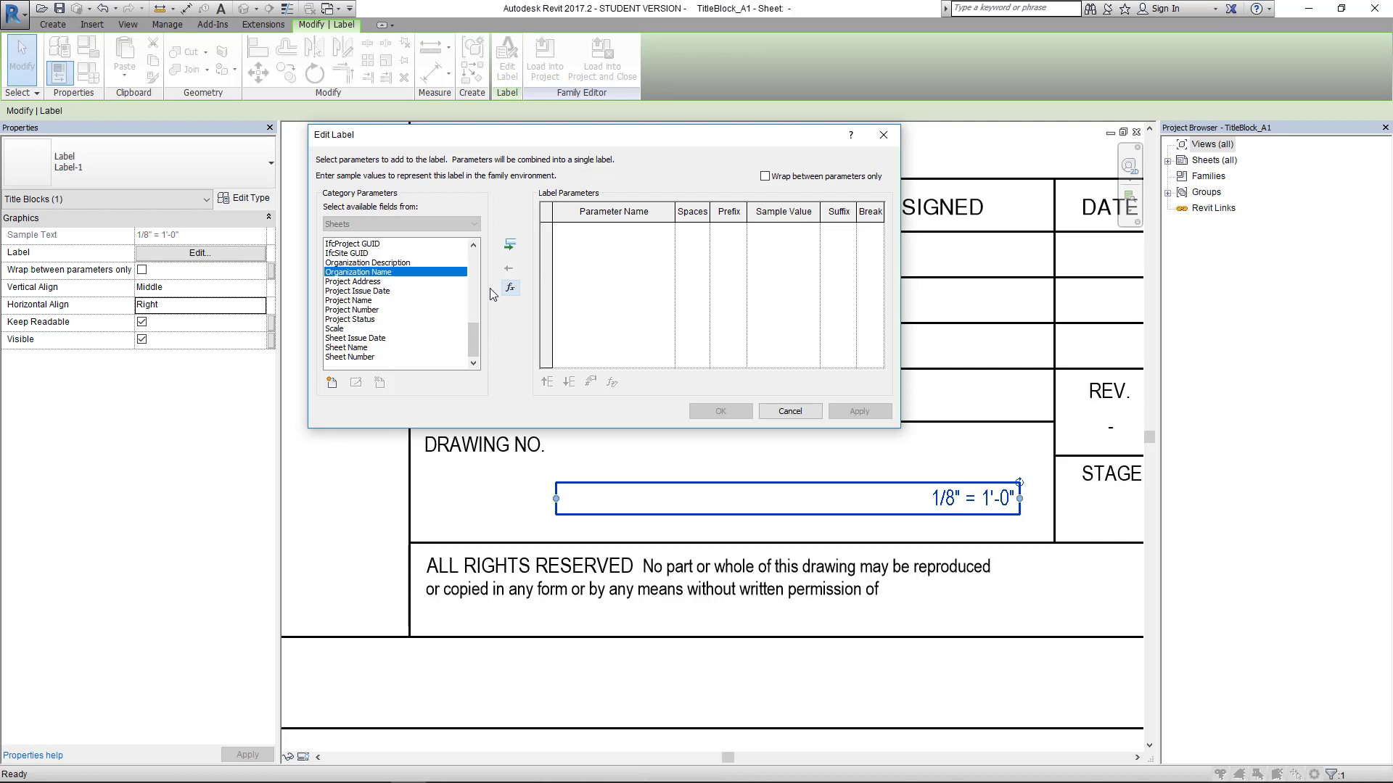
{"action": "left_click", "coordinate": [352, 358]}
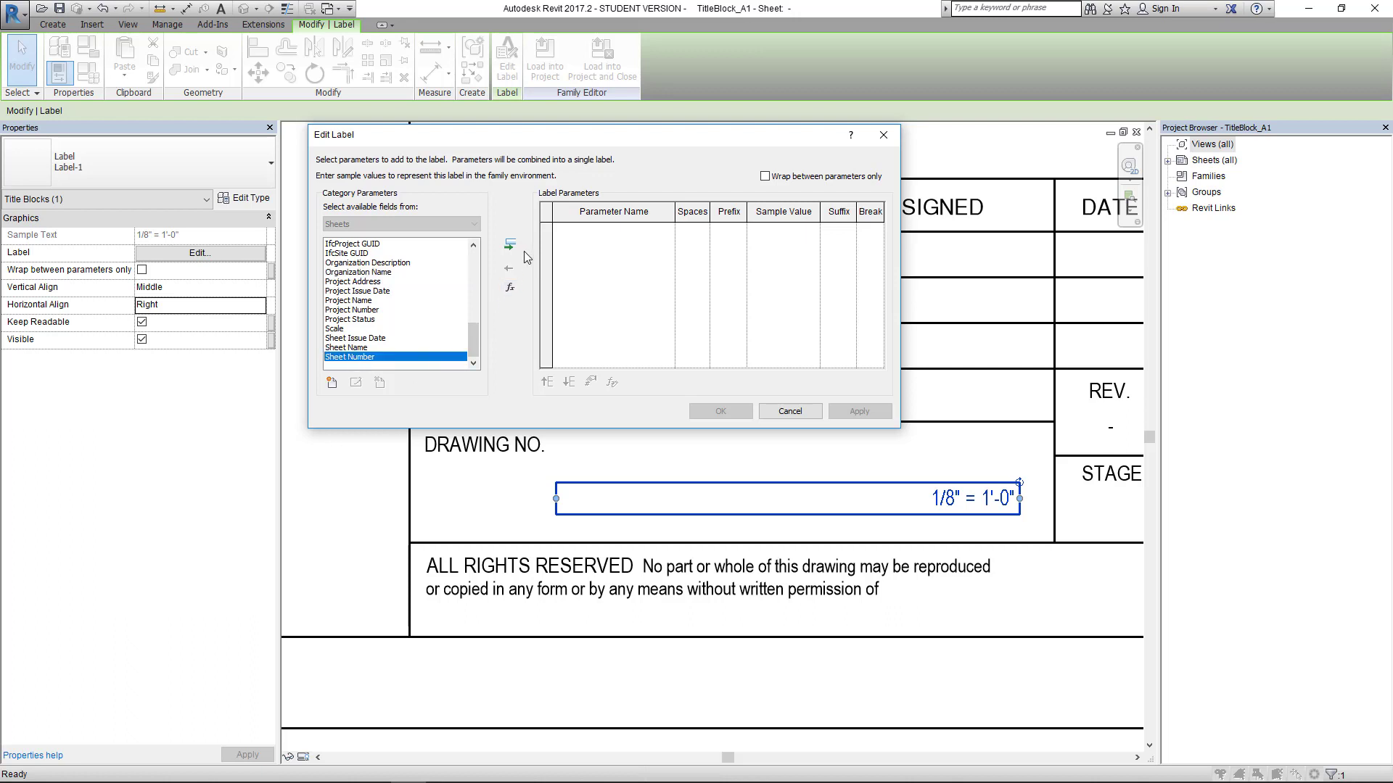
{"action": "left_click", "coordinate": [510, 246]}
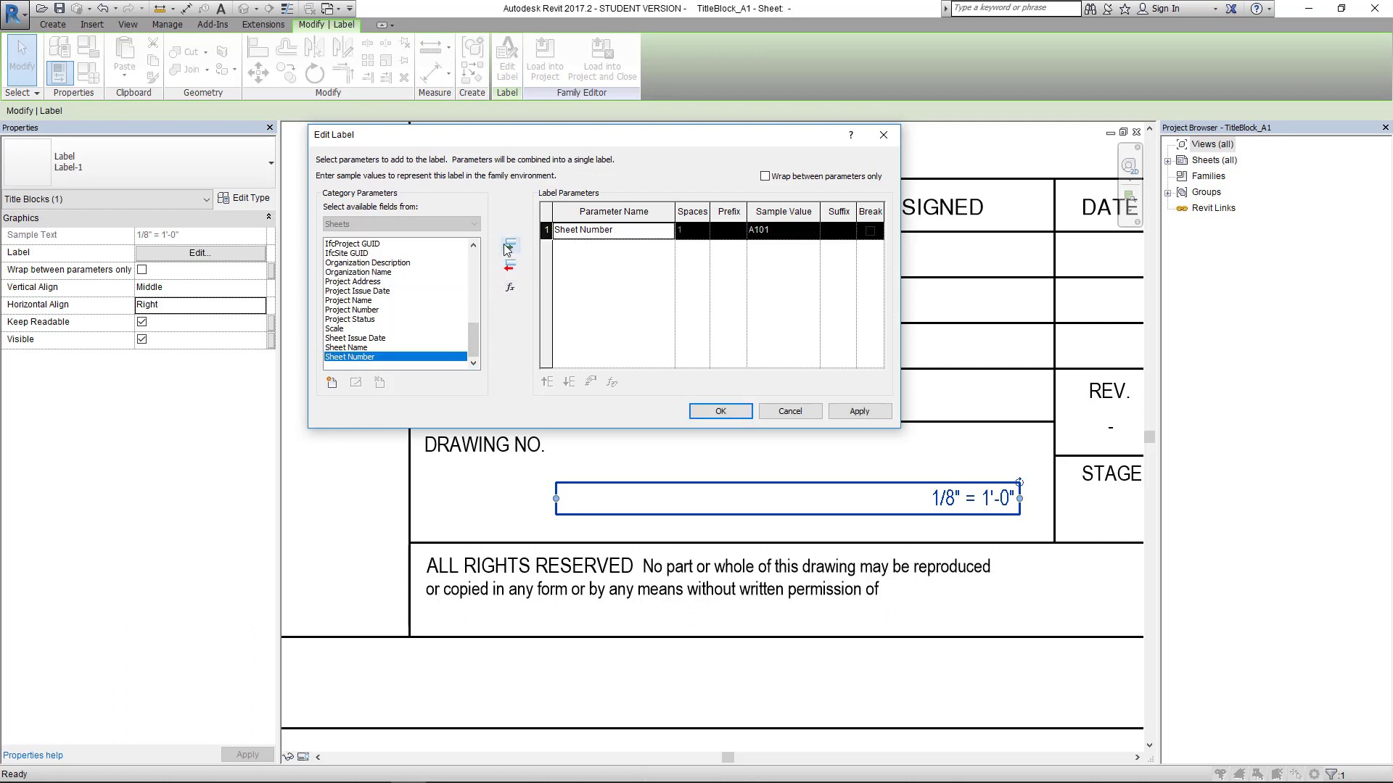
{"action": "left_click", "coordinate": [858, 411]}
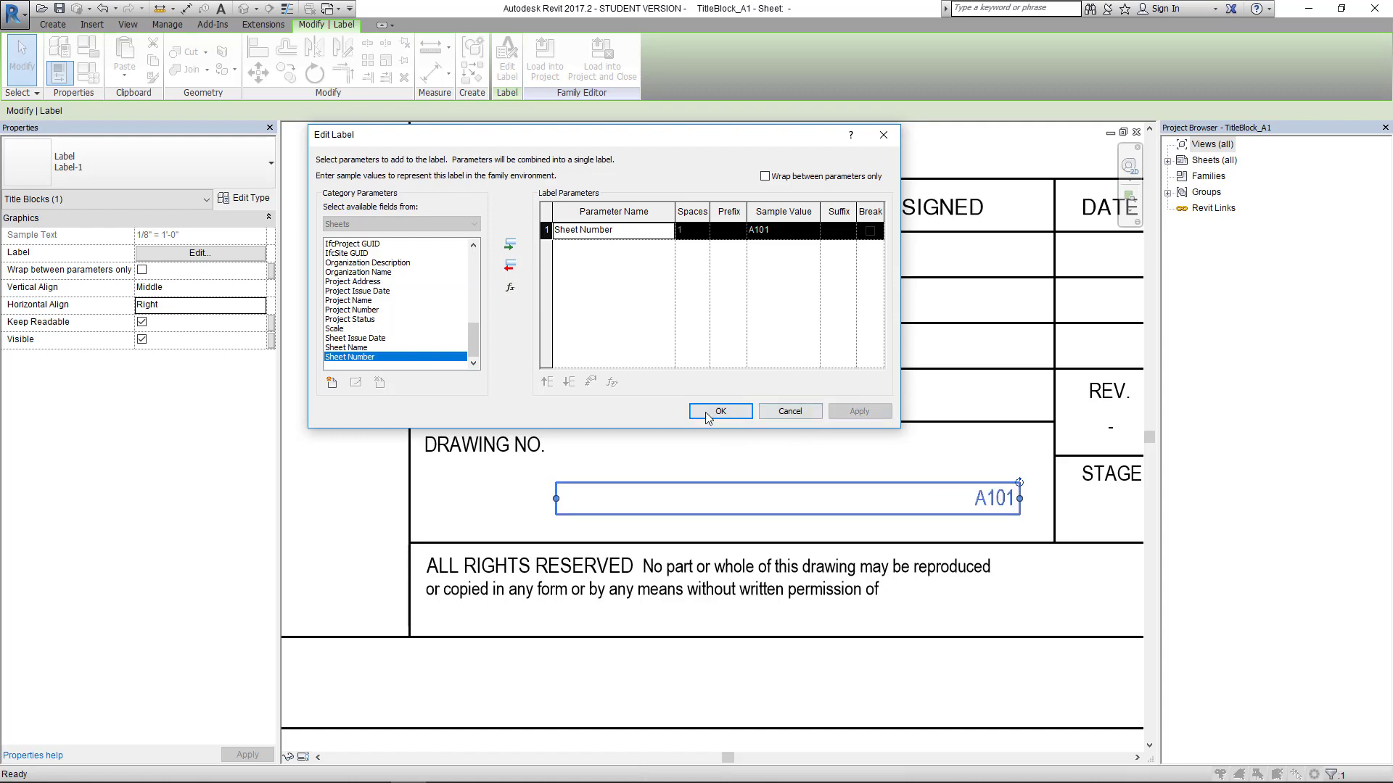
{"action": "left_click", "coordinate": [707, 411]}
{"action": "scroll", "coordinate": [715, 412], "scroll_direction": "down", "scroll_amount": 3}
{"action": "left_click", "coordinate": [437, 442]}
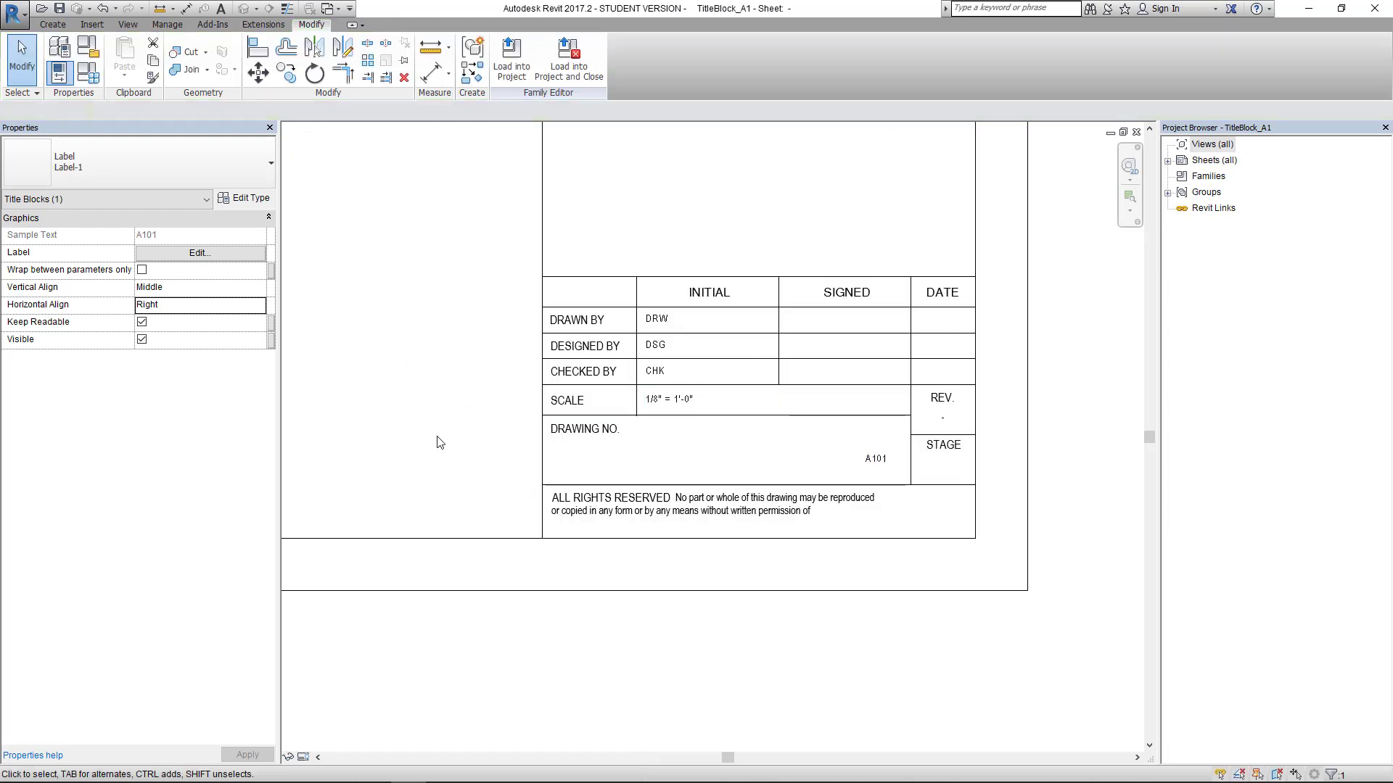
Step: Examine the title block column from the drawing number rows up through the project title, project engineer and owner's signature cells
{"action": "scroll", "coordinate": [703, 389], "scroll_direction": "down", "scroll_amount": 3}
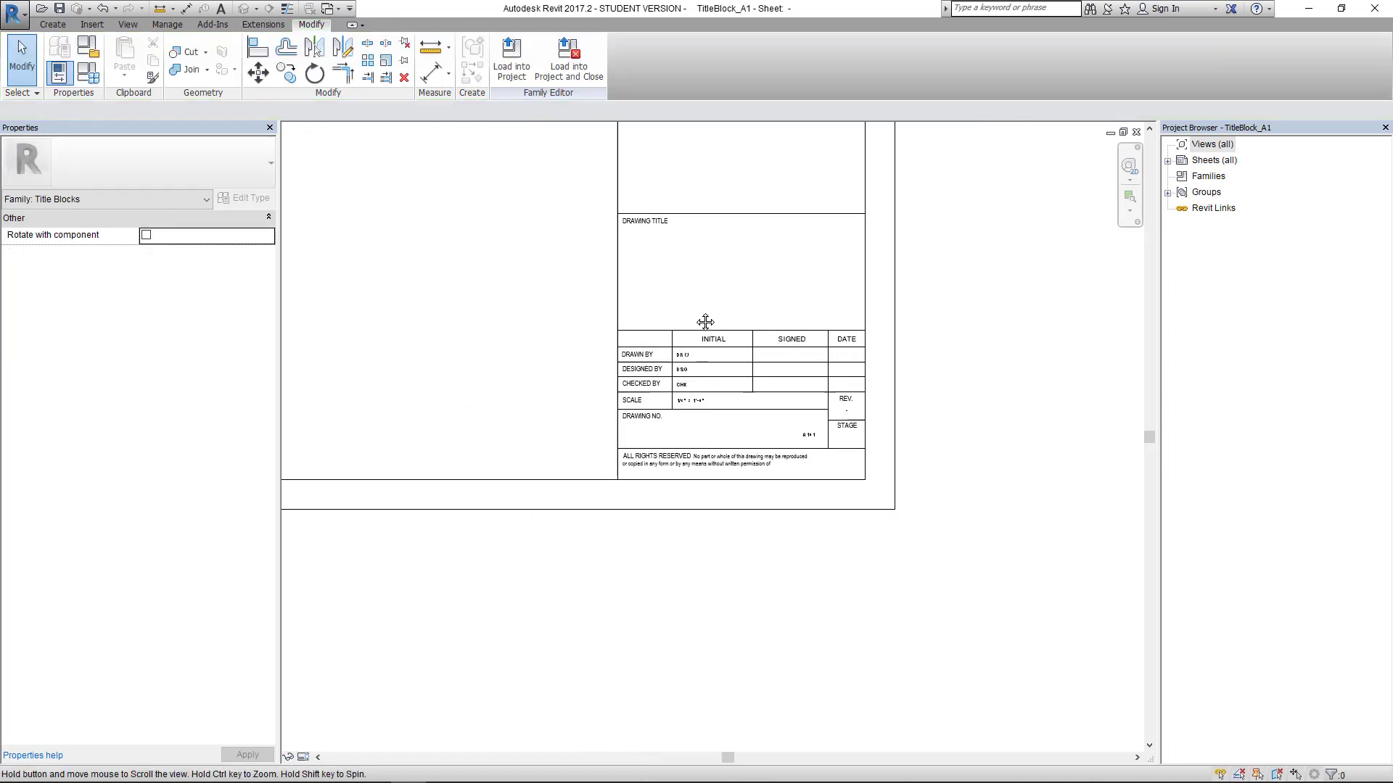
{"action": "middle_click_drag", "start_coordinate": [705, 322], "coordinate": [687, 447]}
{"action": "scroll", "coordinate": [682, 535], "scroll_direction": "up", "scroll_amount": 2}
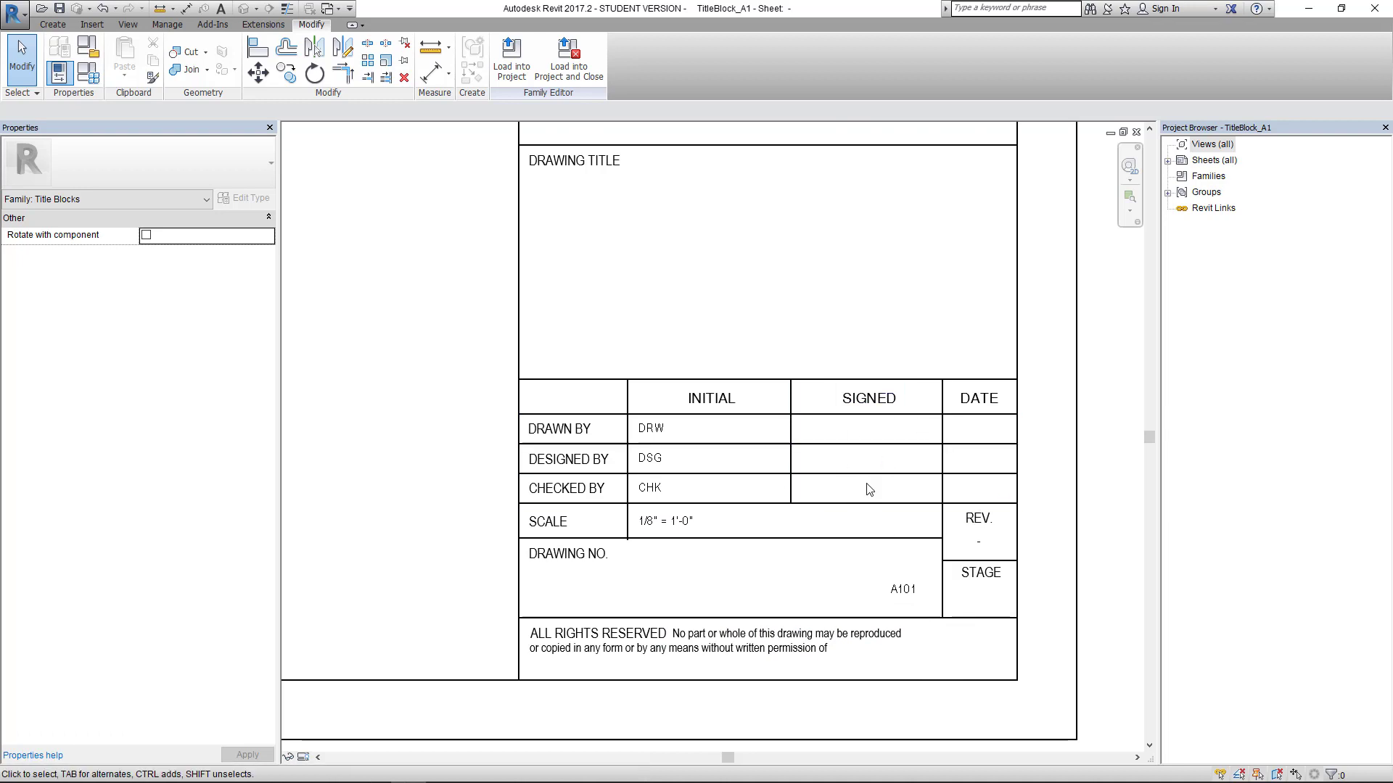
{"action": "scroll", "coordinate": [818, 369], "scroll_direction": "down", "scroll_amount": 5}
{"action": "middle_click_drag", "start_coordinate": [776, 202], "coordinate": [751, 528]}
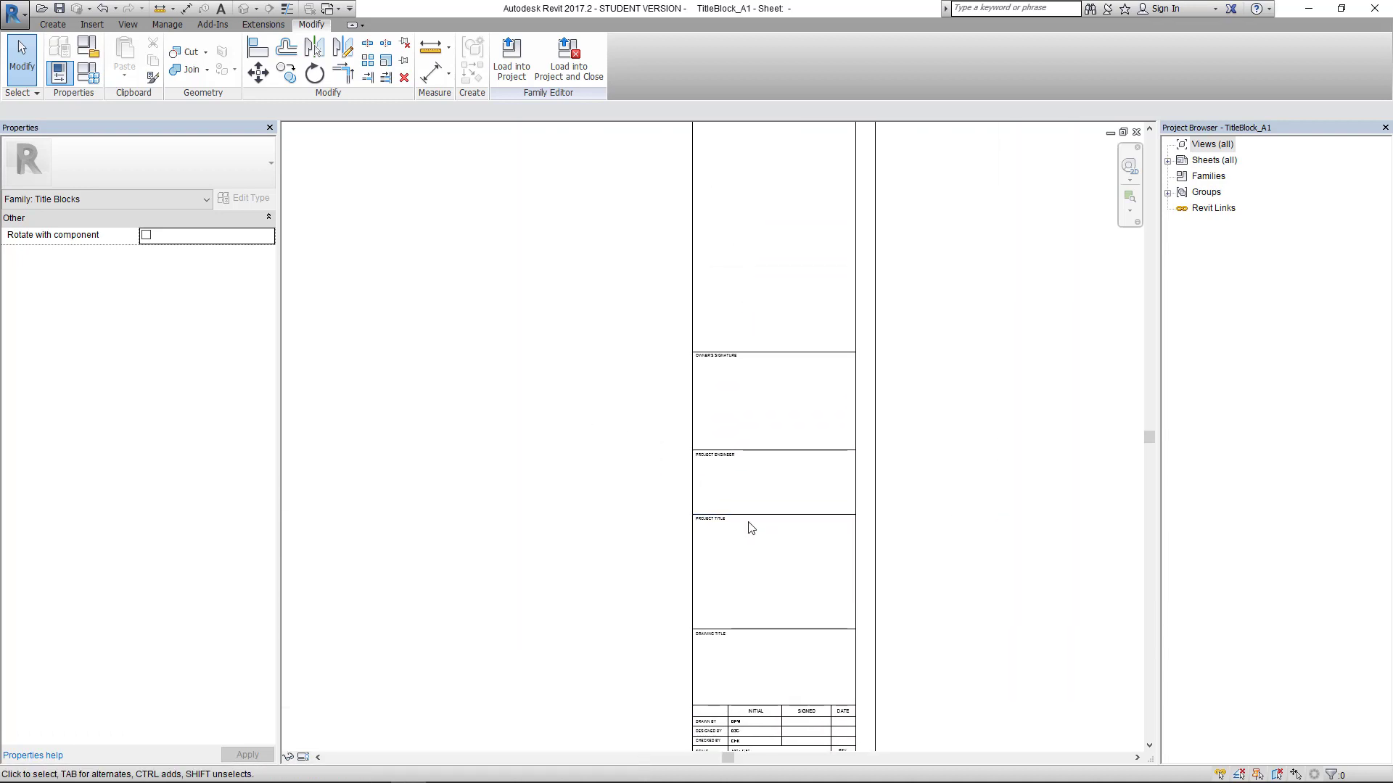
{"action": "scroll", "coordinate": [751, 373], "scroll_direction": "down", "scroll_amount": 4}
{"action": "scroll", "coordinate": [771, 596], "scroll_direction": "up", "scroll_amount": 4}
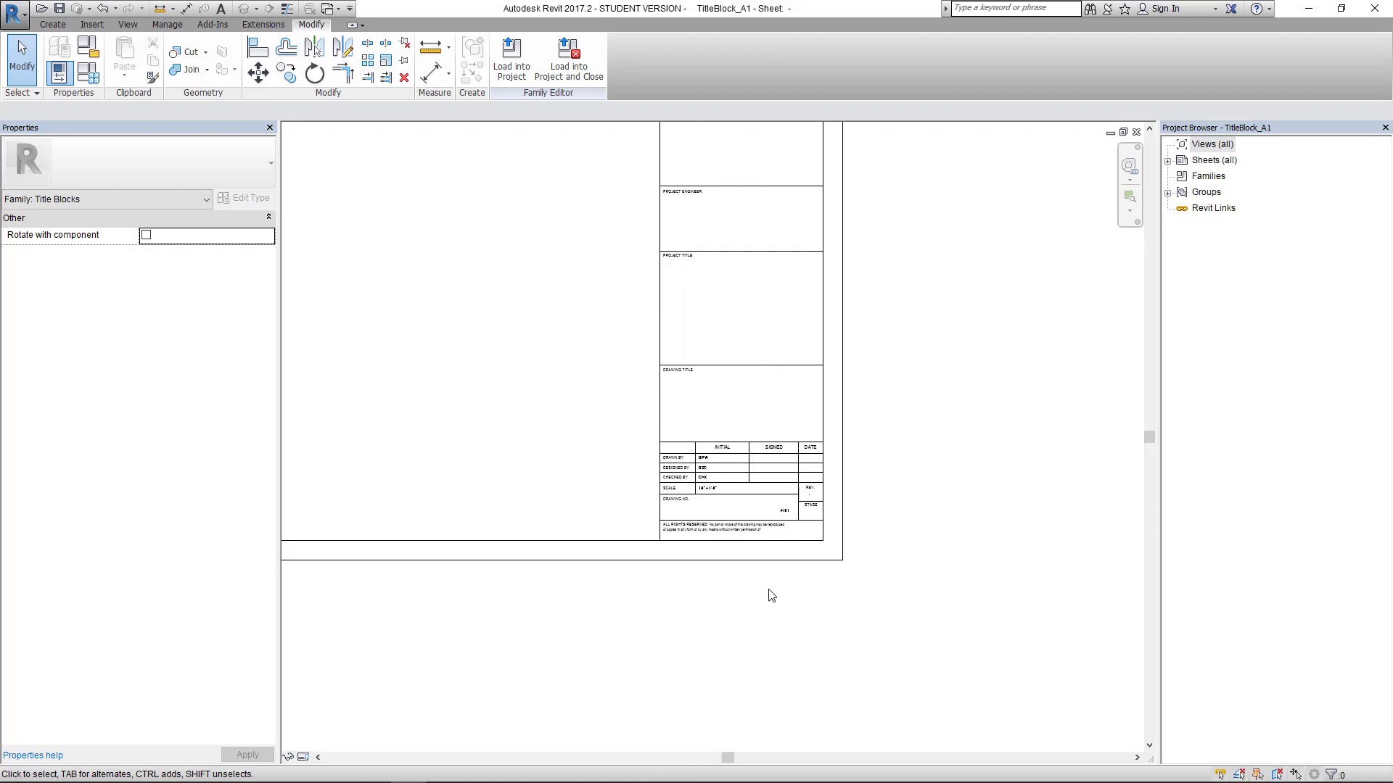
{"action": "scroll", "coordinate": [761, 374], "scroll_direction": "down", "scroll_amount": 3}
{"action": "middle_click_drag", "start_coordinate": [753, 289], "coordinate": [752, 438]}
{"action": "scroll", "coordinate": [749, 388], "scroll_direction": "up", "scroll_amount": 2}
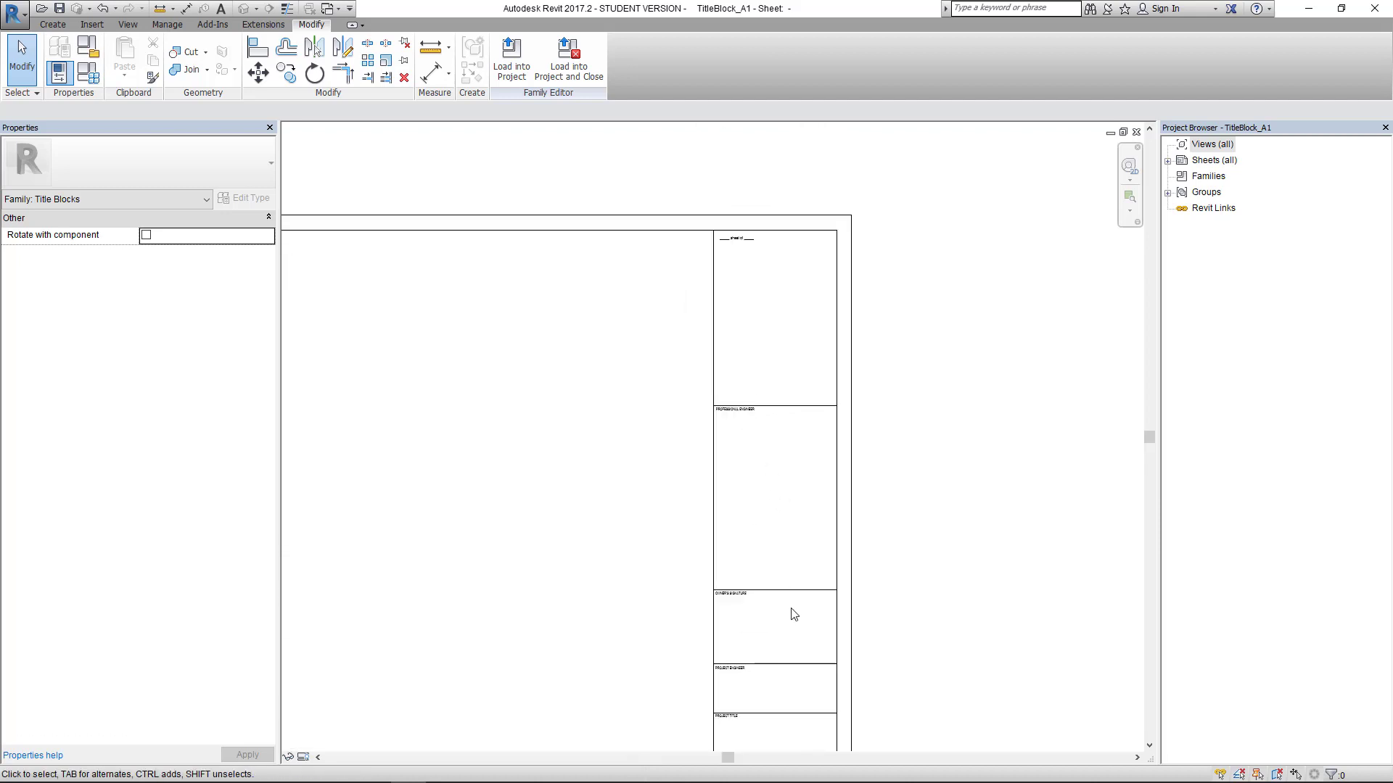
{"action": "middle_click_drag", "start_coordinate": [791, 609], "coordinate": [776, 399]}
{"action": "scroll", "coordinate": [695, 500], "scroll_direction": "up", "scroll_amount": 2}
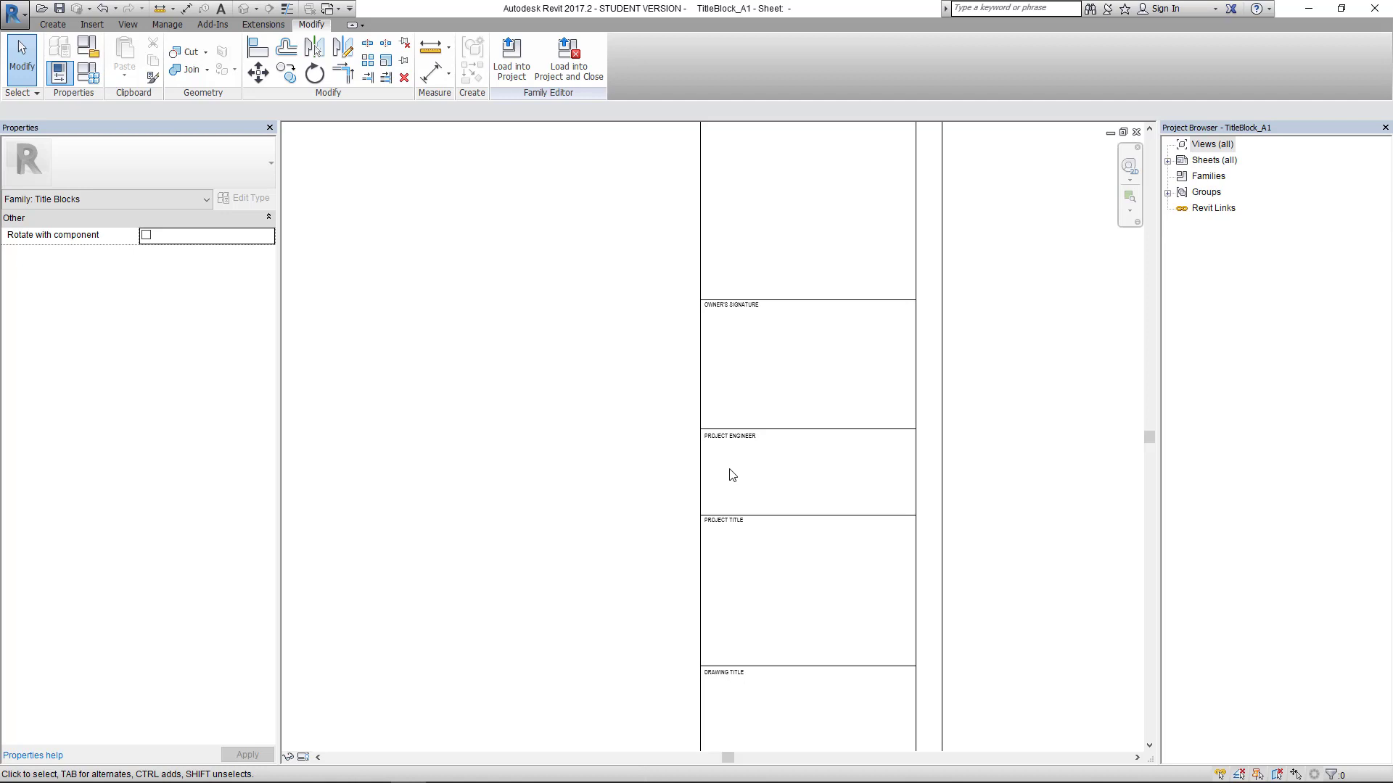
{"action": "scroll", "coordinate": [606, 448], "scroll_direction": "down", "scroll_amount": 3}
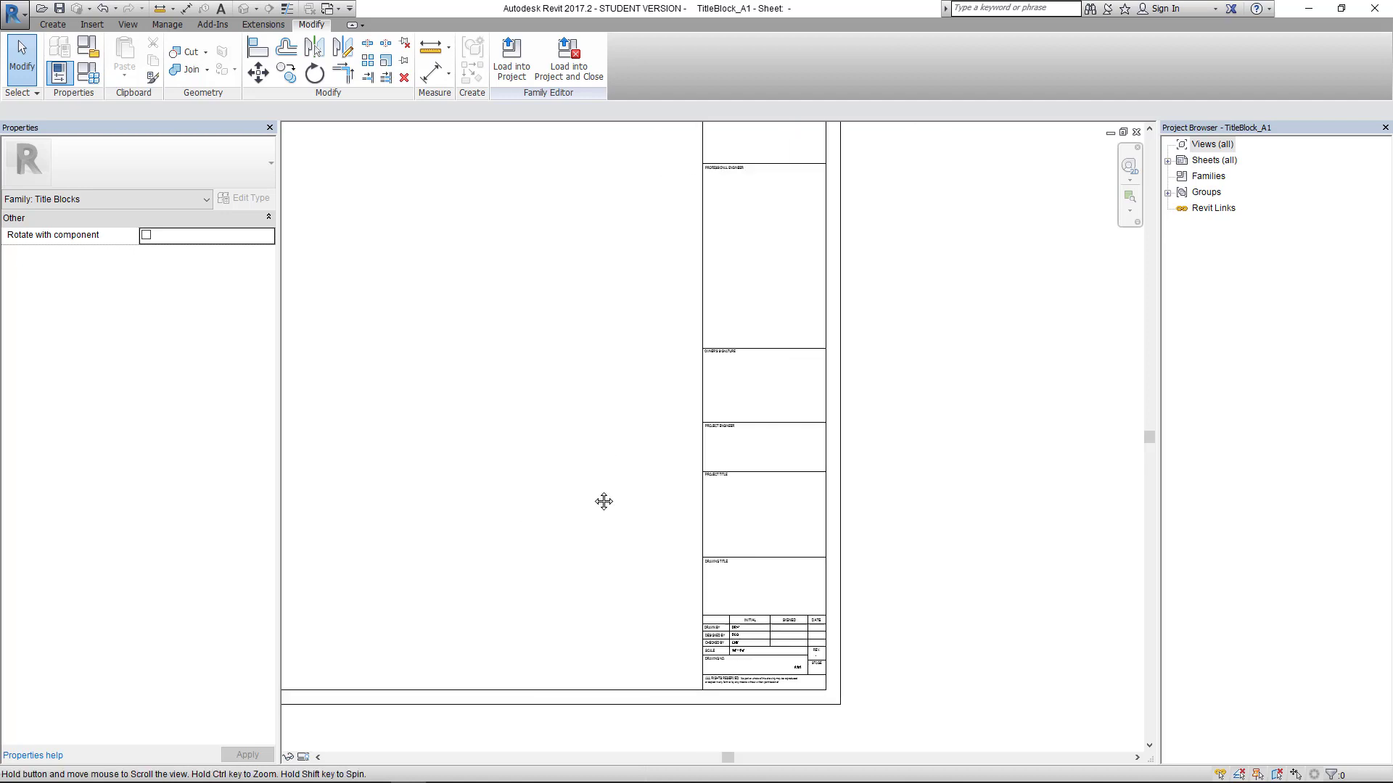
{"action": "middle_click_drag", "start_coordinate": [602, 501], "coordinate": [690, 519]}
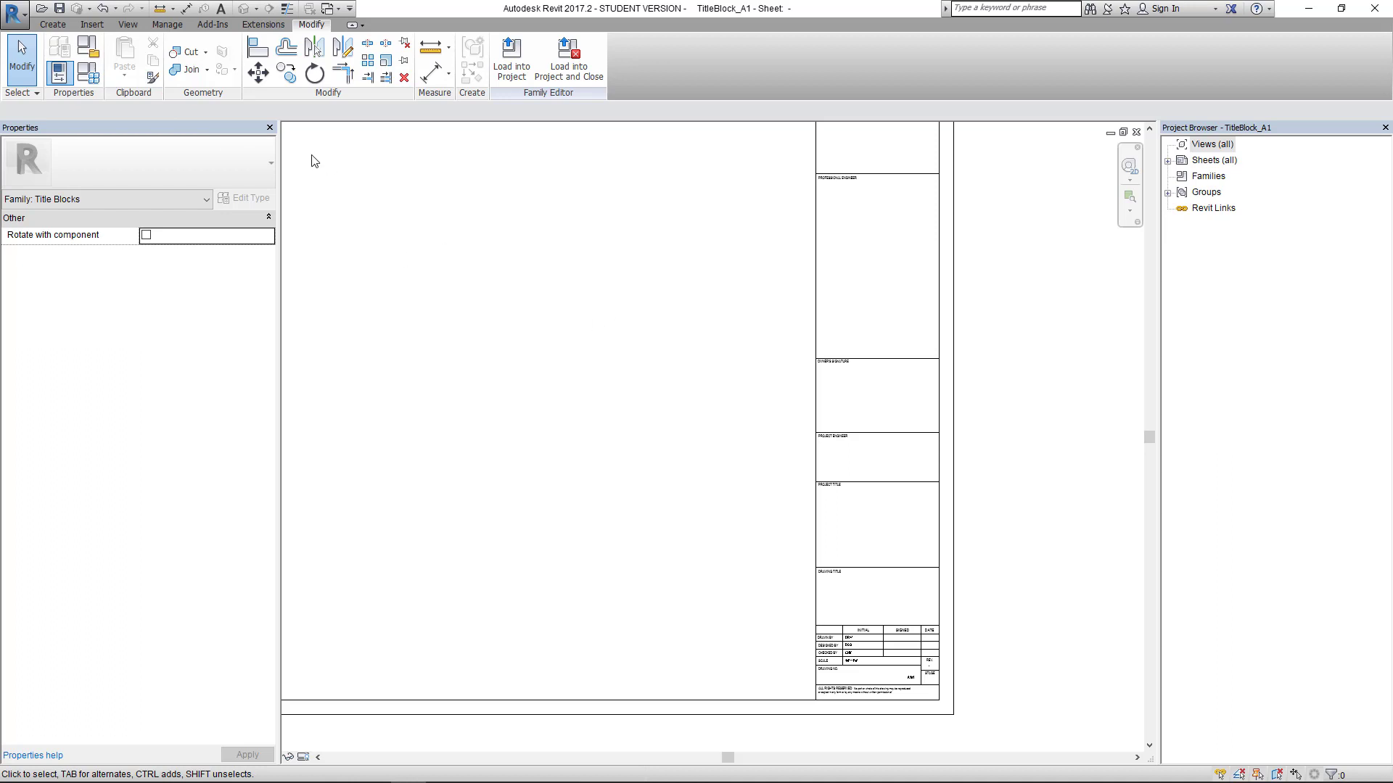
Step: Import the image TL-CadBimCafe_Label1 from the WebsiteImages folder inside 00-MyCADBIMCafe
{"action": "left_click", "coordinate": [92, 25]}
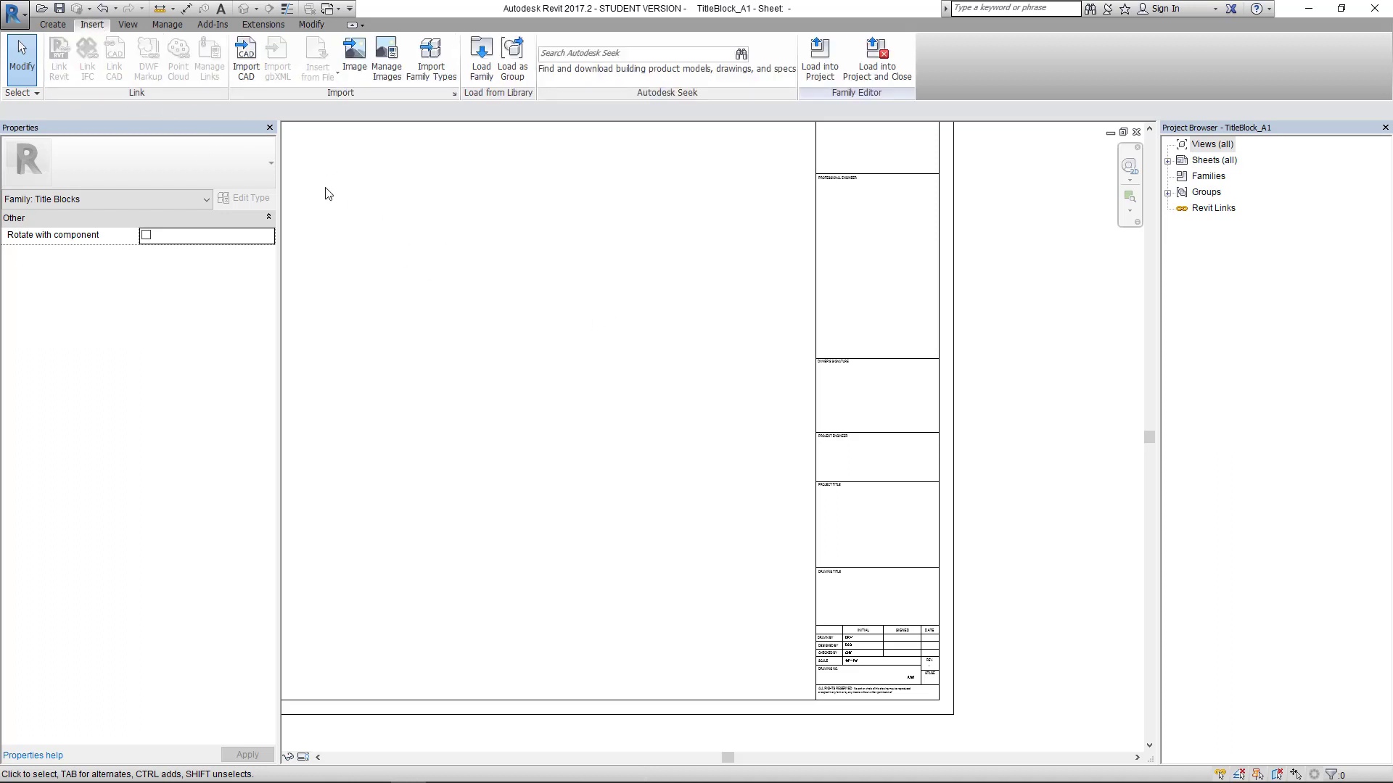
{"action": "left_click", "coordinate": [354, 57]}
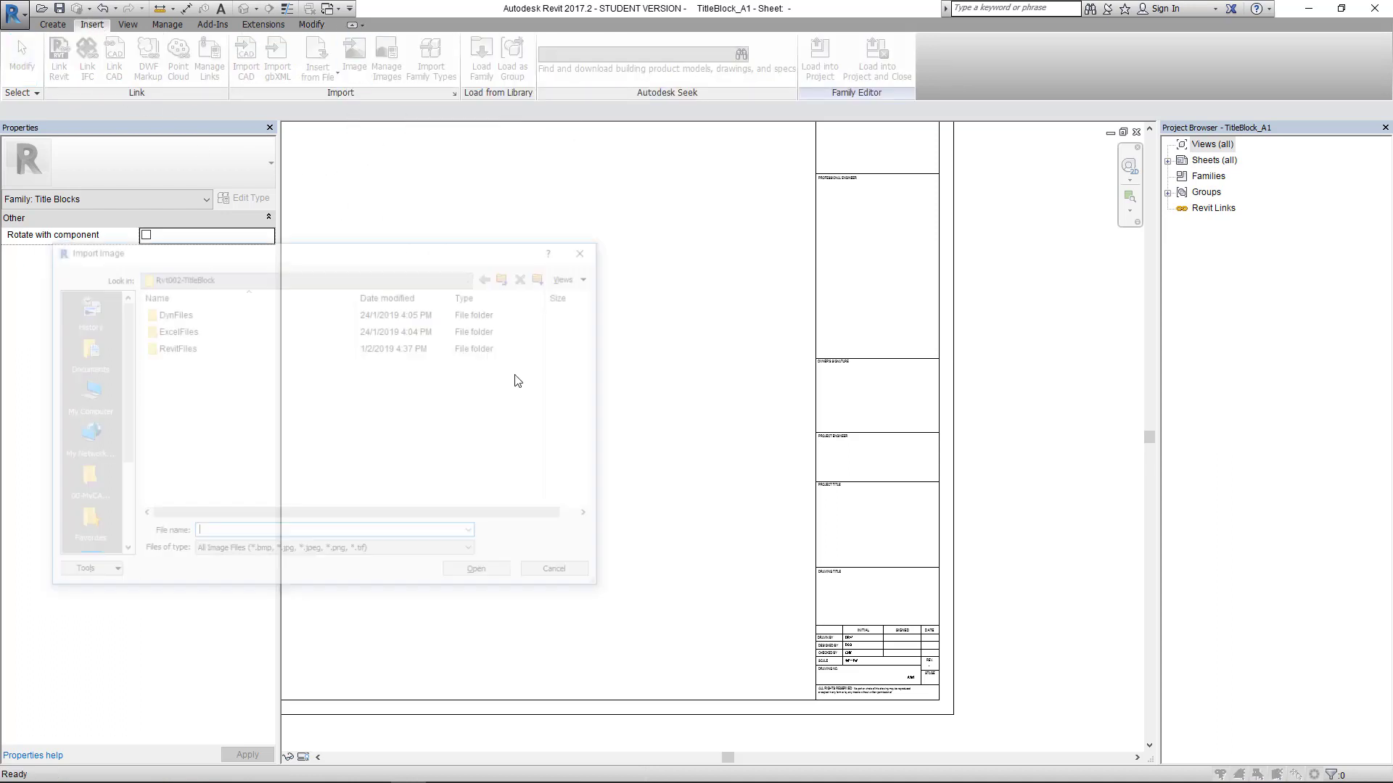
{"action": "left_click_drag", "start_coordinate": [335, 251], "coordinate": [471, 239]}
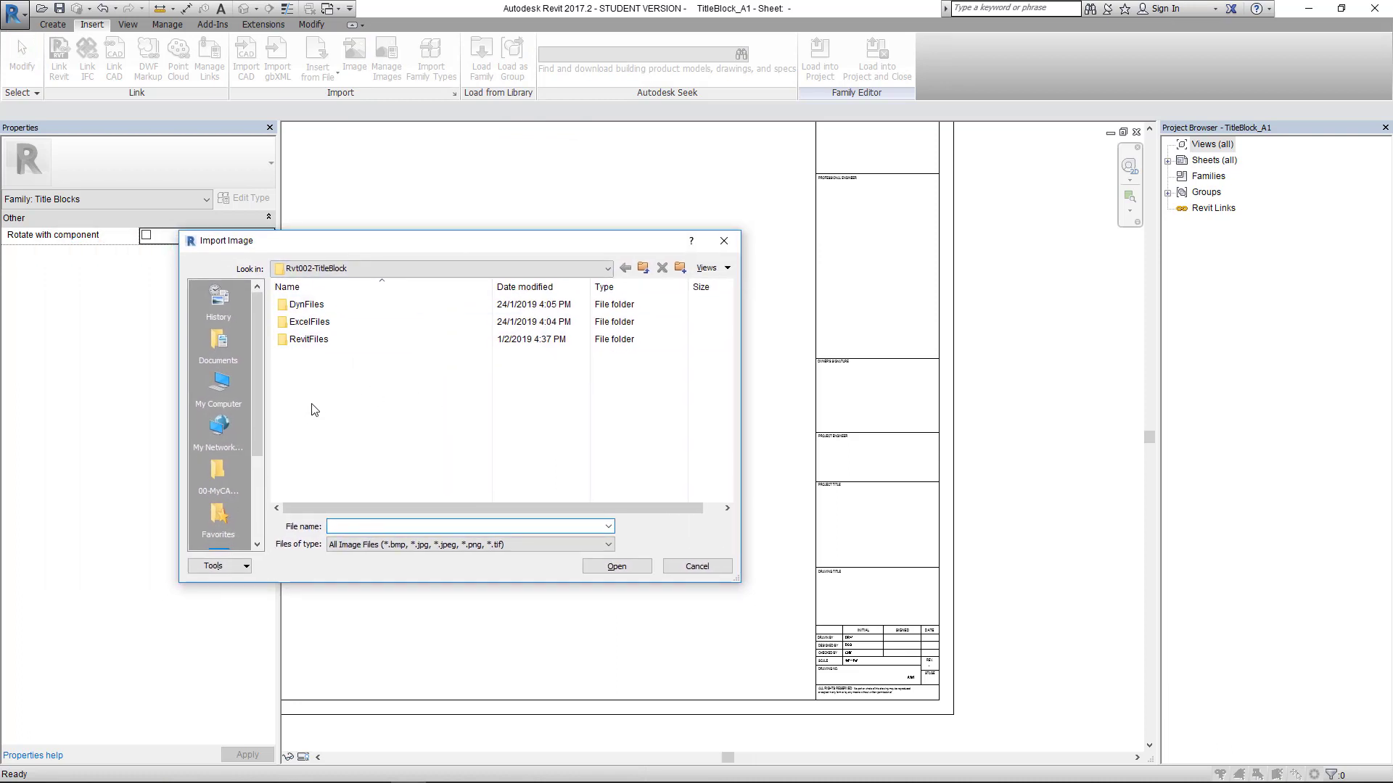
{"action": "left_click_drag", "start_coordinate": [258, 403], "coordinate": [257, 319]}
{"action": "left_click", "coordinate": [219, 345]}
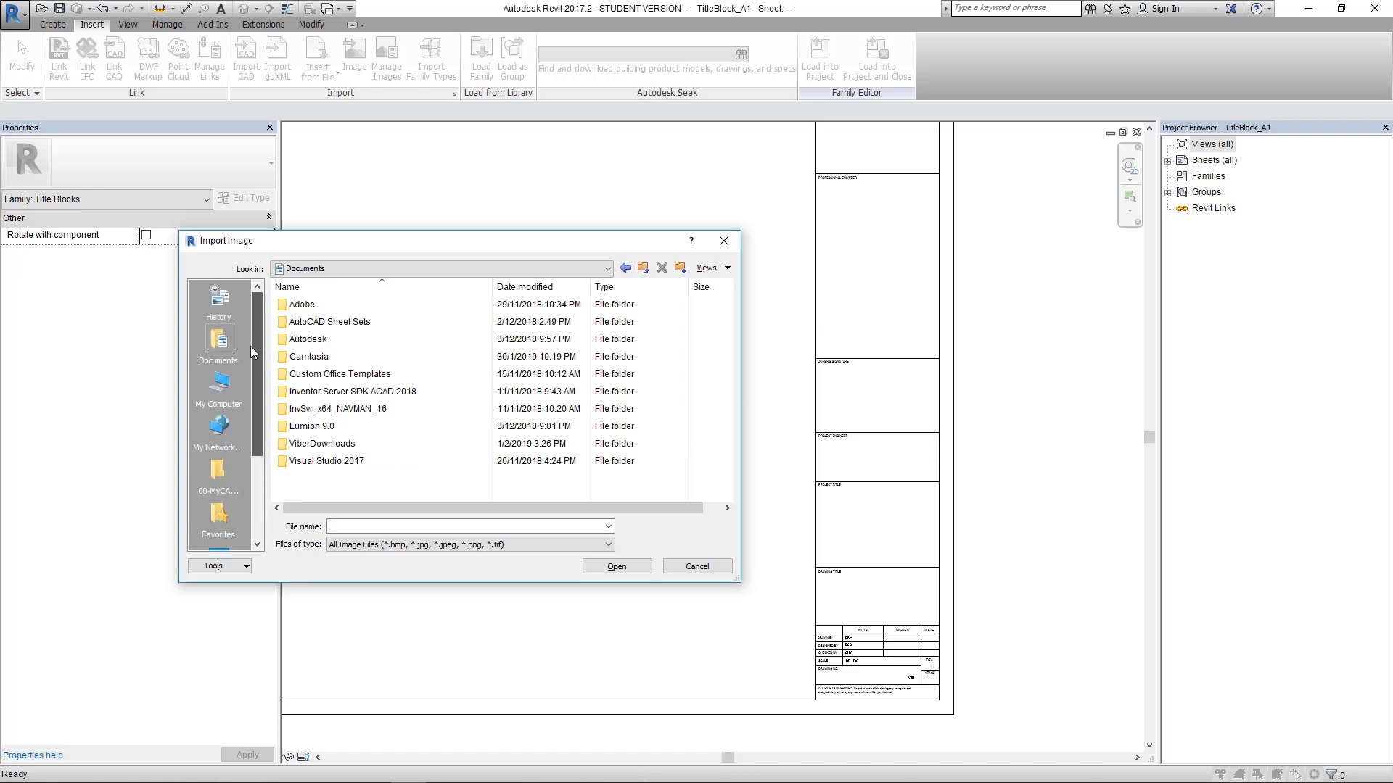
{"action": "left_click", "coordinate": [216, 298]}
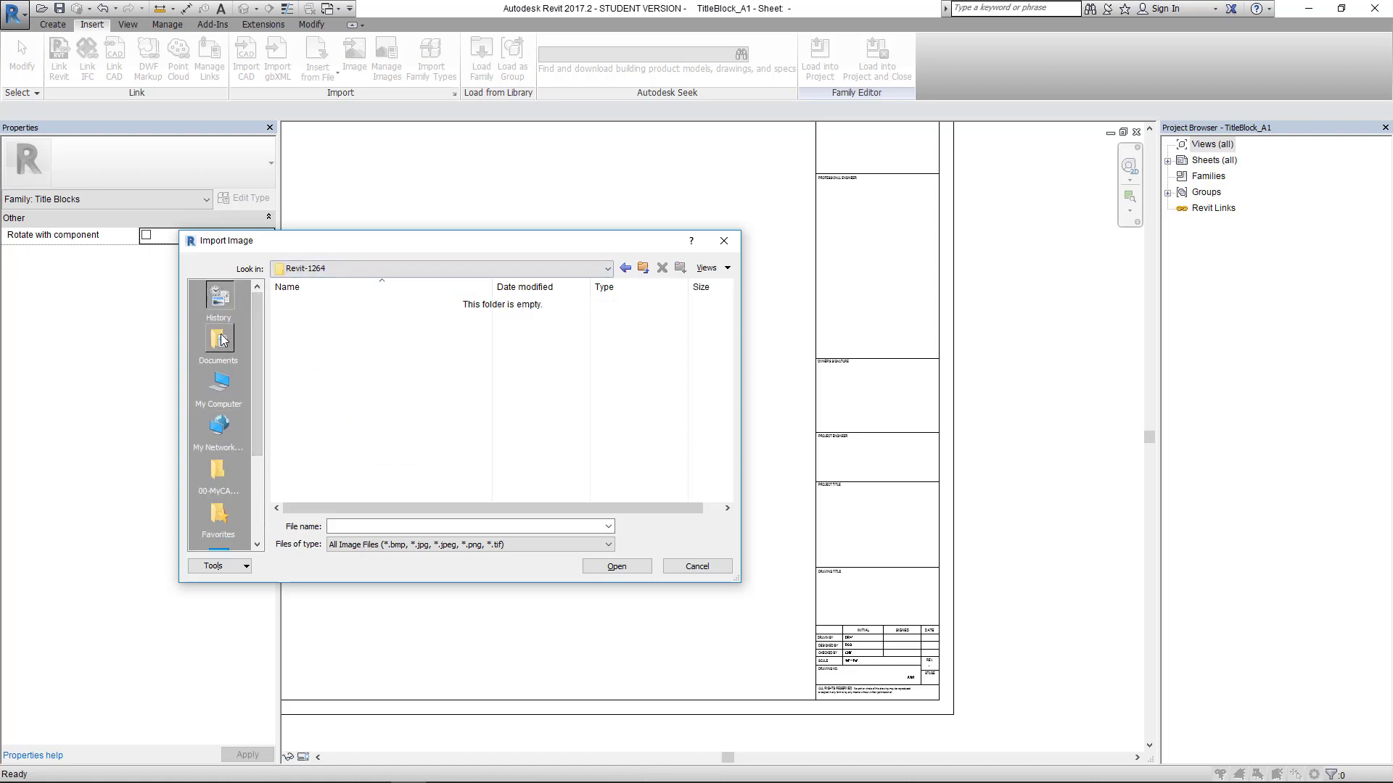
{"action": "left_click", "coordinate": [219, 340]}
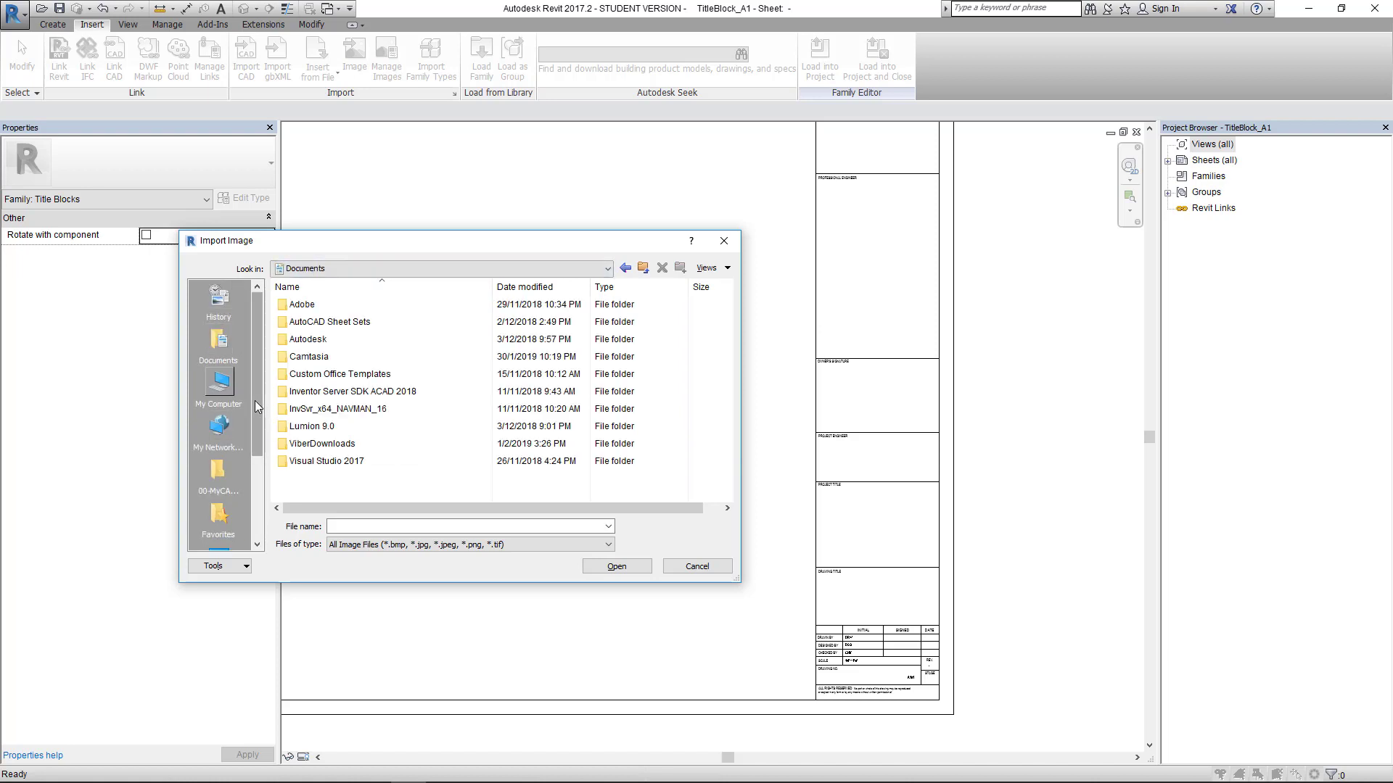
{"action": "left_click_drag", "start_coordinate": [254, 401], "coordinate": [249, 454]}
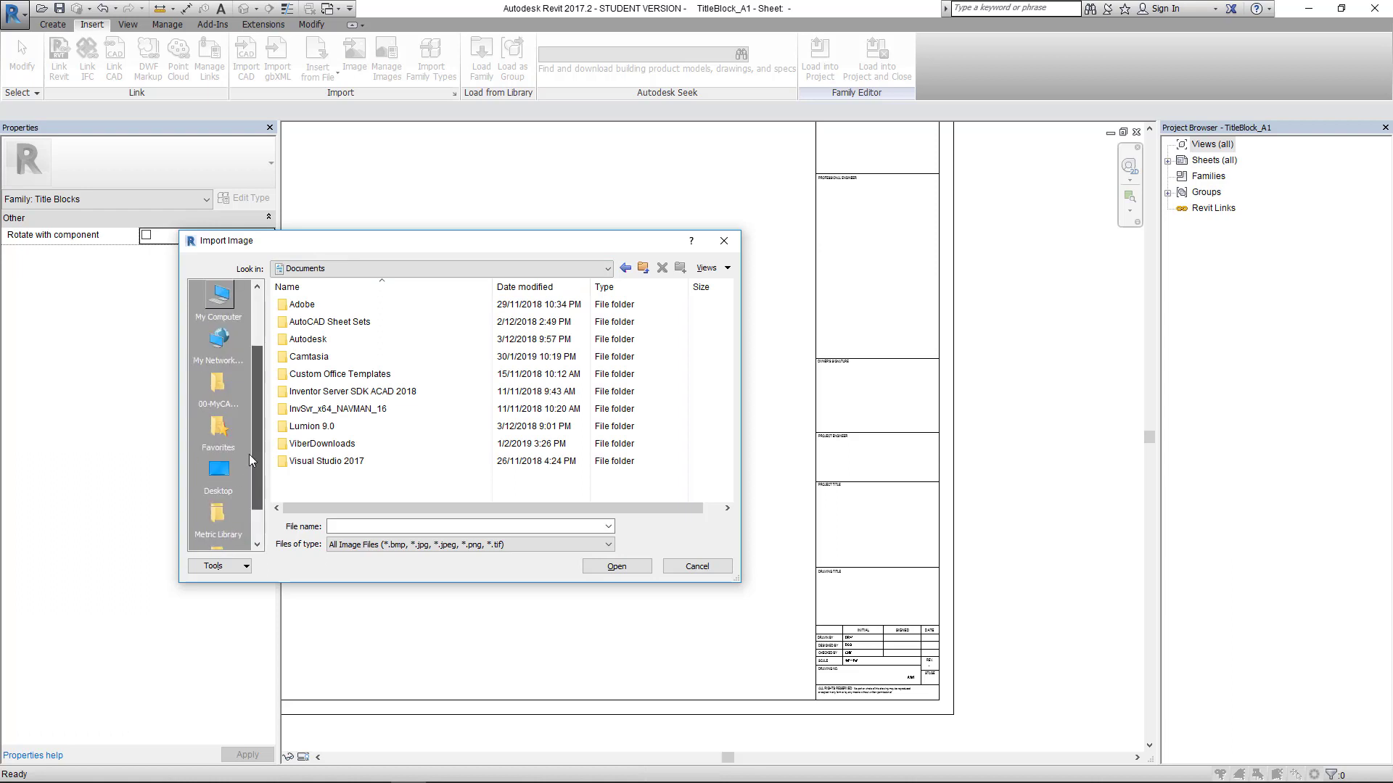
{"action": "left_click", "coordinate": [218, 383]}
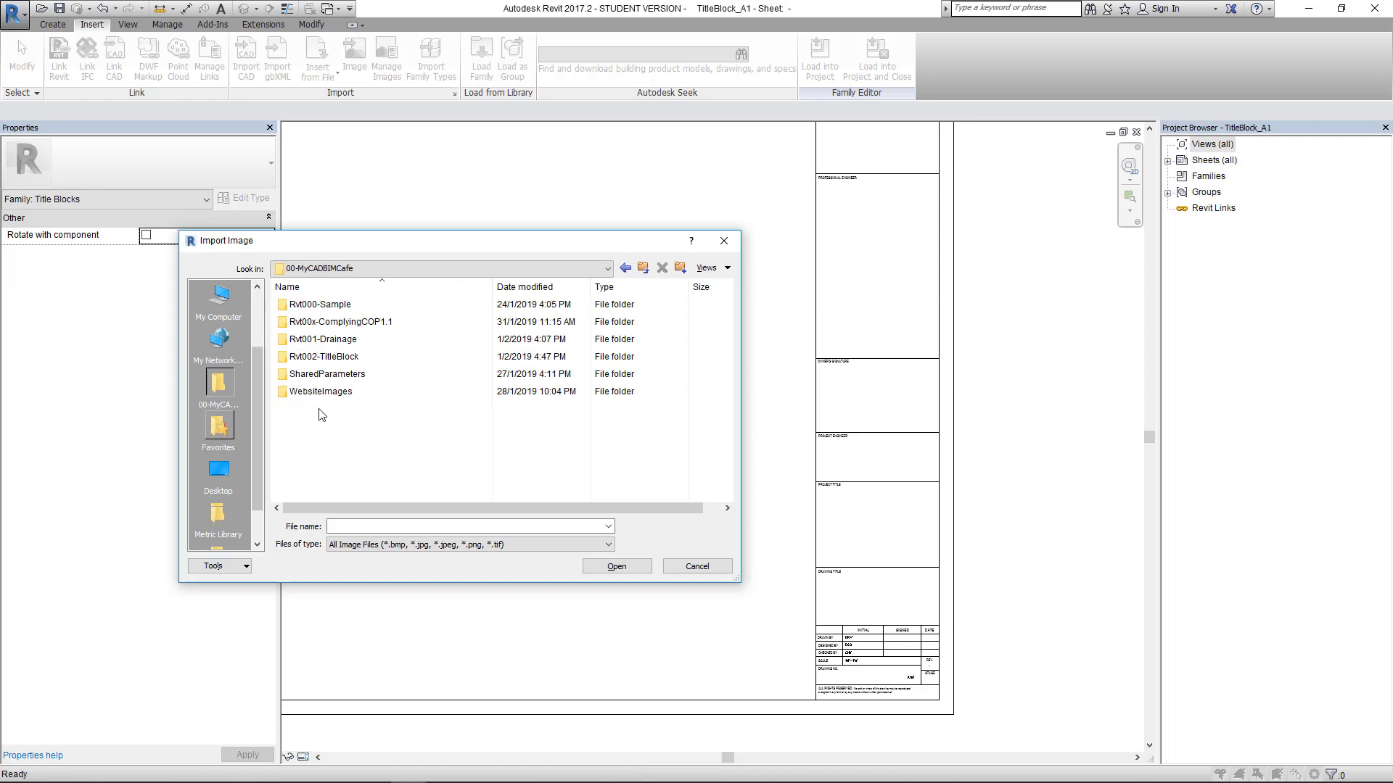
{"action": "double_click", "coordinate": [319, 391]}
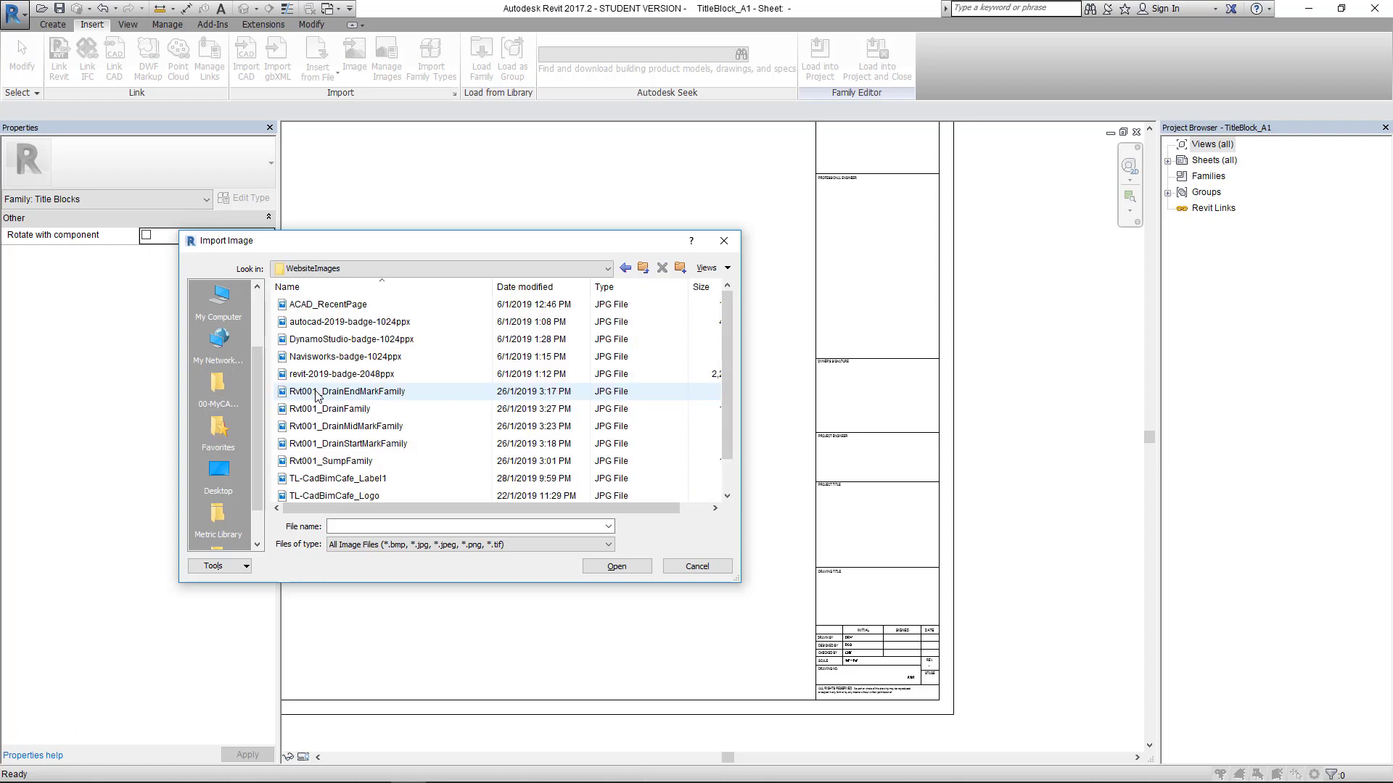
{"action": "scroll", "coordinate": [728, 382], "scroll_direction": "down", "scroll_amount": 2}
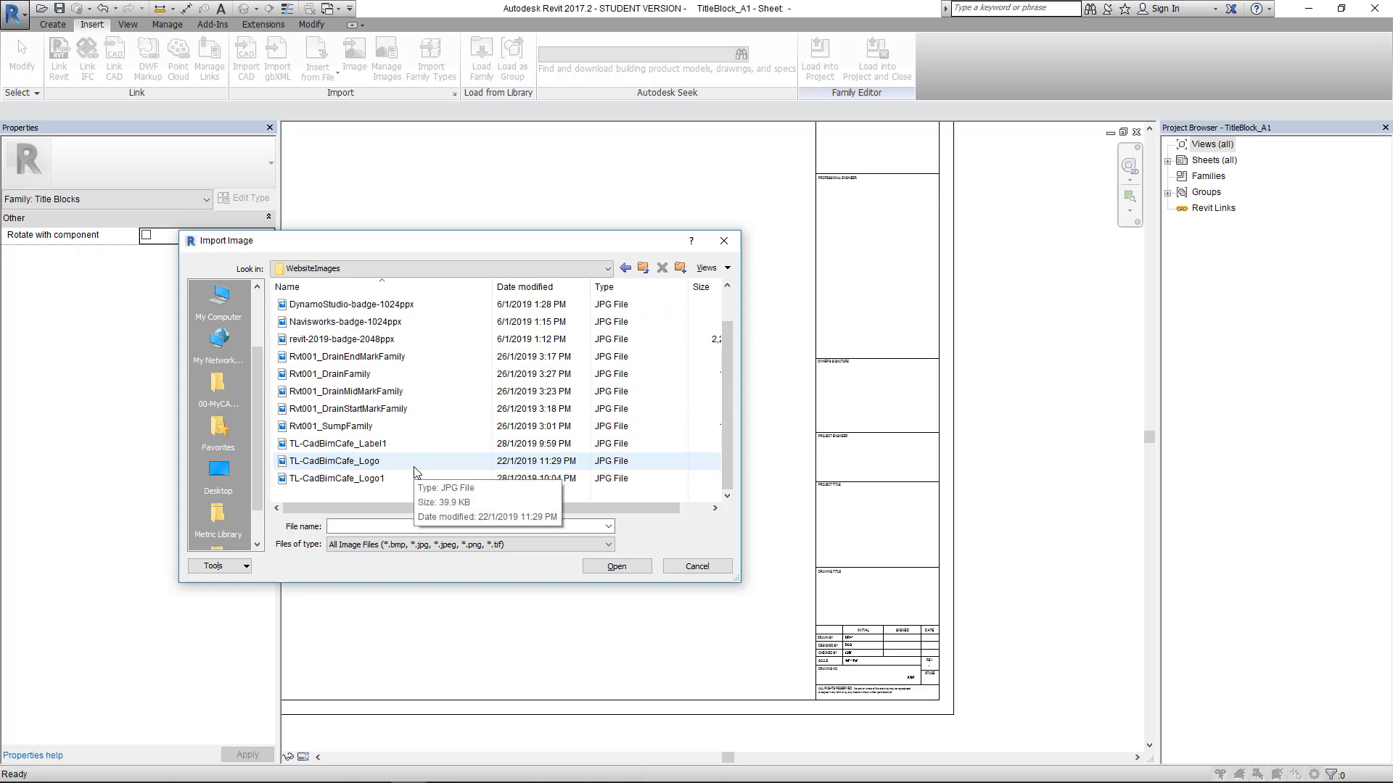
{"action": "left_click", "coordinate": [338, 443]}
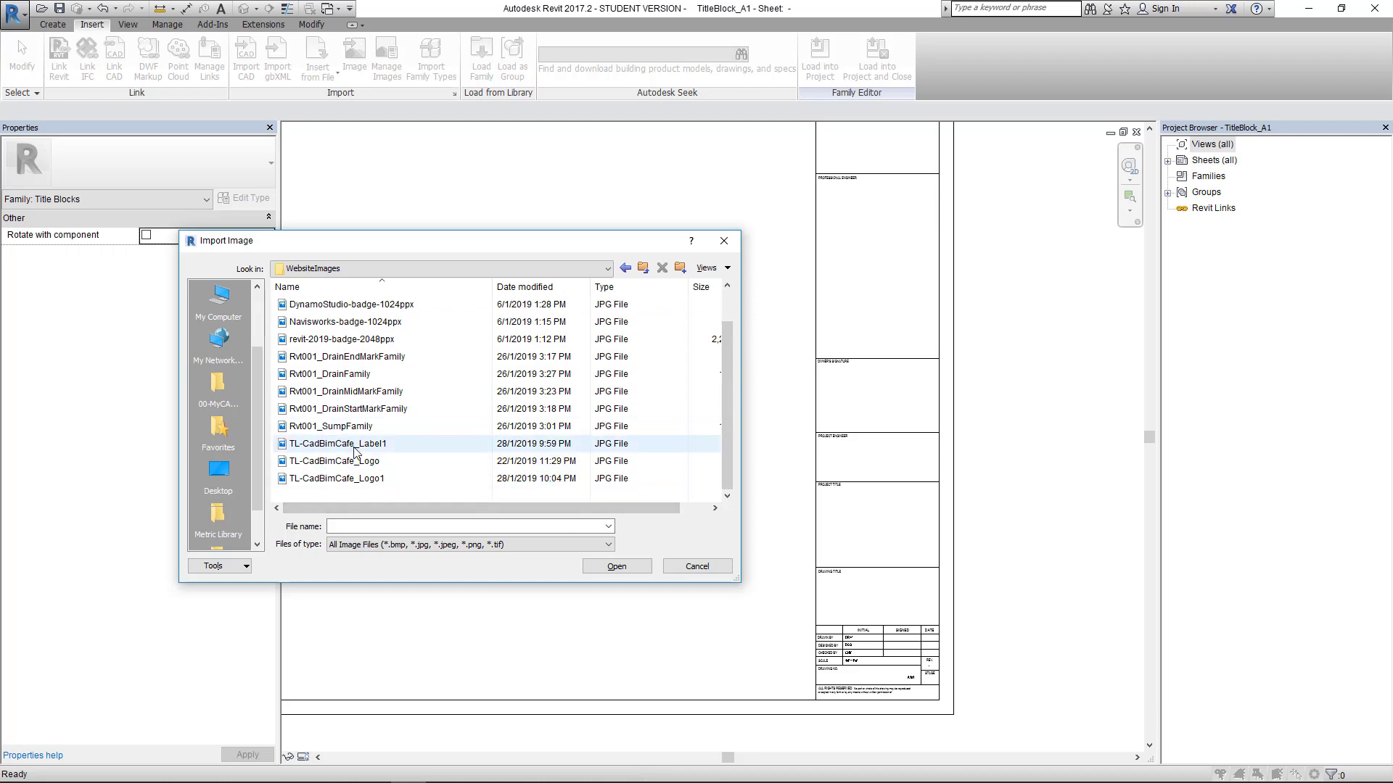
{"action": "left_click", "coordinate": [617, 566]}
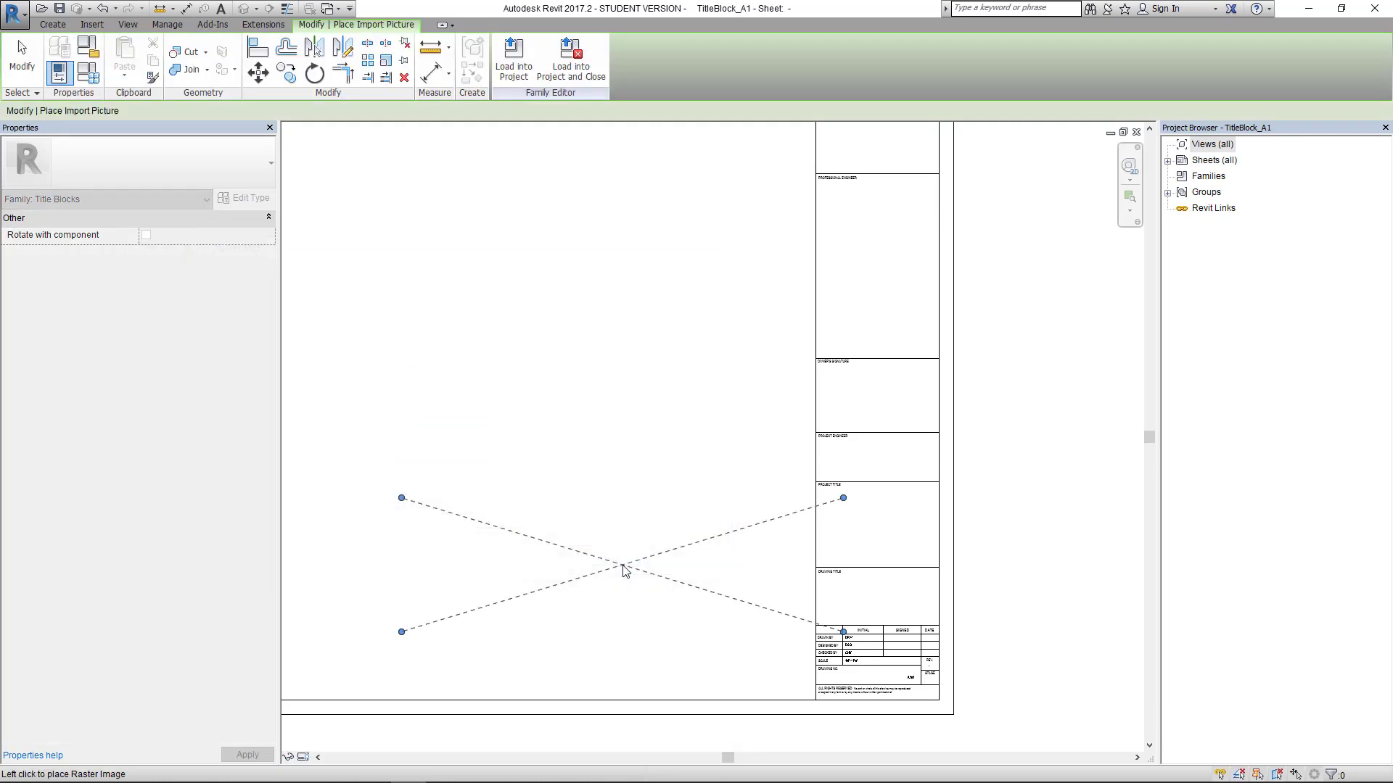
Step: Place the imported logo image in the sheet area beside the PROJECT ENGINEER cell, overlapping the title block column
{"action": "scroll", "coordinate": [897, 435], "scroll_direction": "down", "scroll_amount": 1}
{"action": "scroll", "coordinate": [898, 470], "scroll_direction": "up", "scroll_amount": 3}
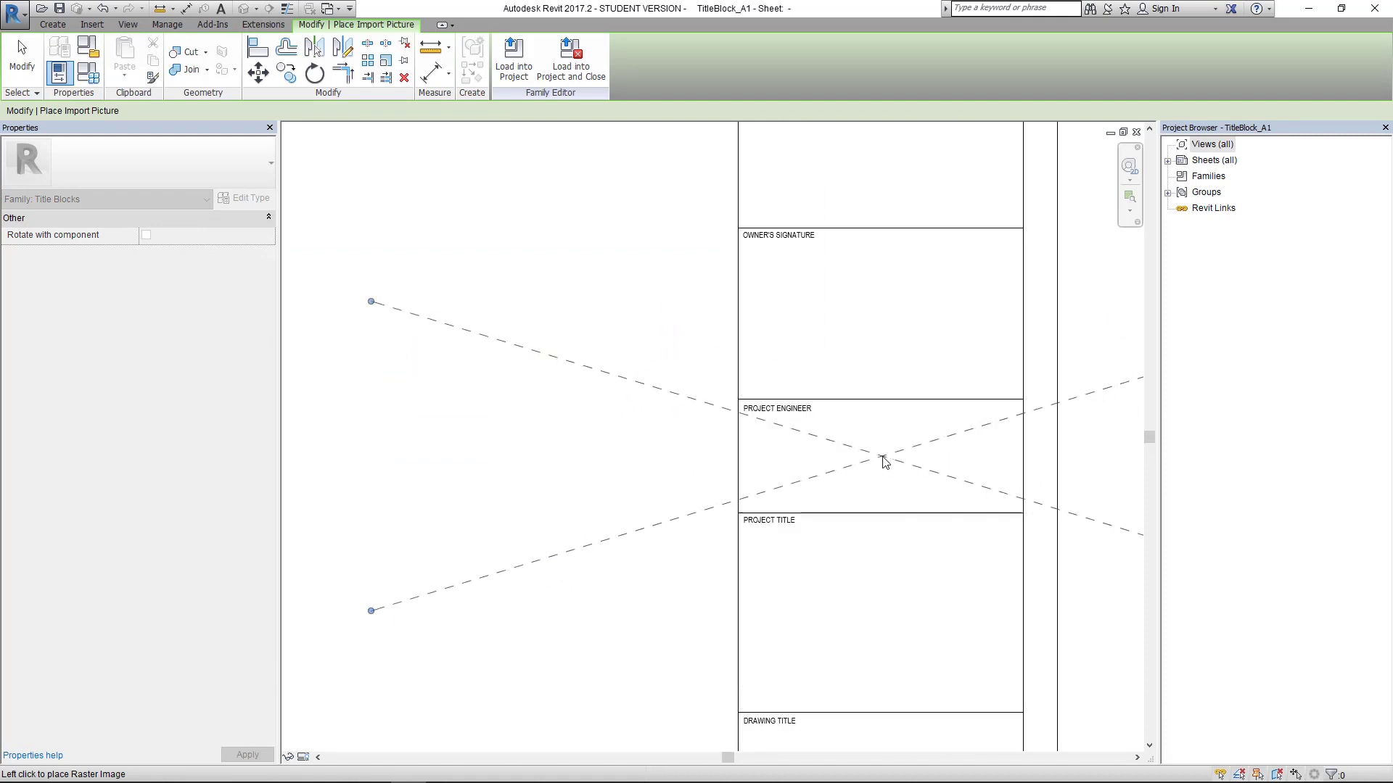
{"action": "scroll", "coordinate": [613, 493], "scroll_direction": "down", "scroll_amount": 1}
{"action": "scroll", "coordinate": [665, 312], "scroll_direction": "up", "scroll_amount": 3}
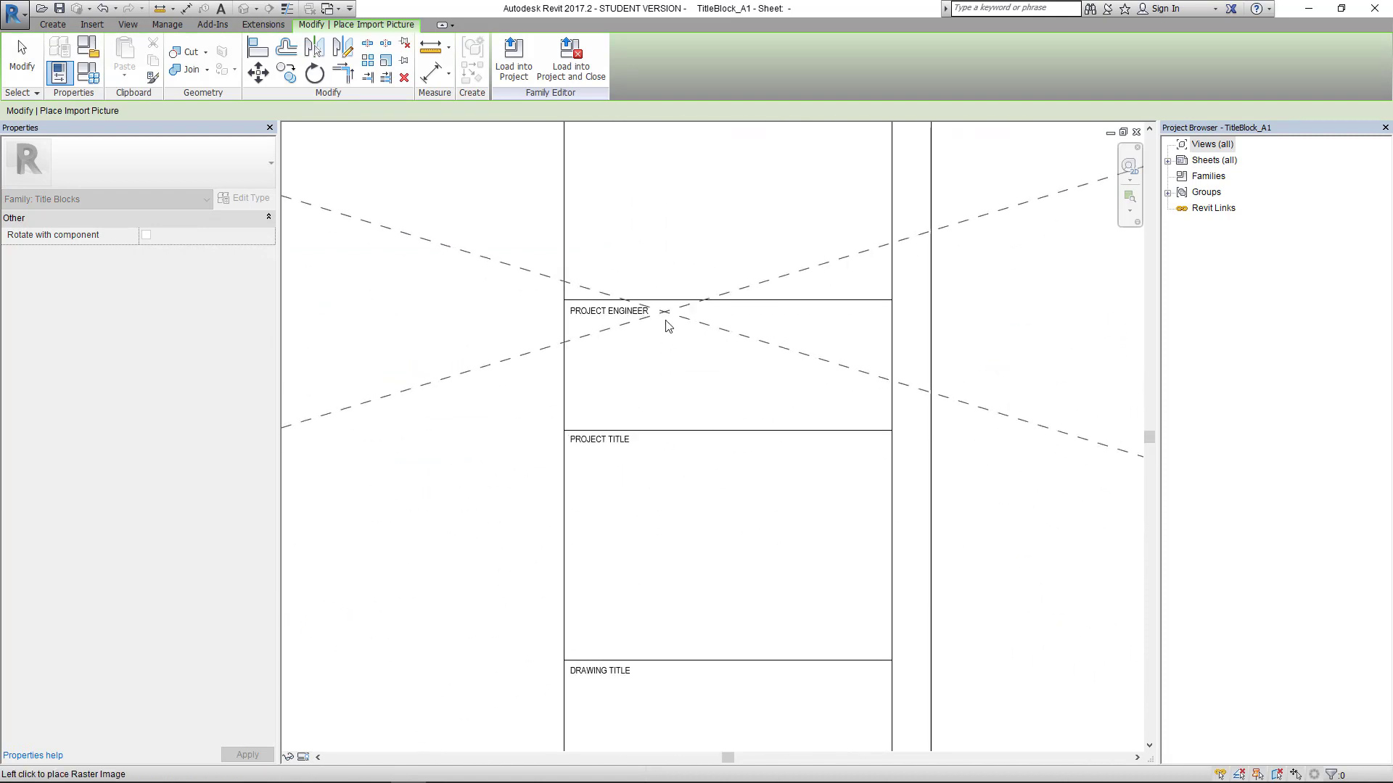
{"action": "scroll", "coordinate": [666, 370], "scroll_direction": "down", "scroll_amount": 2}
{"action": "middle_click_drag", "start_coordinate": [664, 371], "coordinate": [610, 403]}
{"action": "middle_click_drag", "start_coordinate": [623, 265], "coordinate": [626, 310]}
{"action": "scroll", "coordinate": [599, 472], "scroll_direction": "up", "scroll_amount": 2}
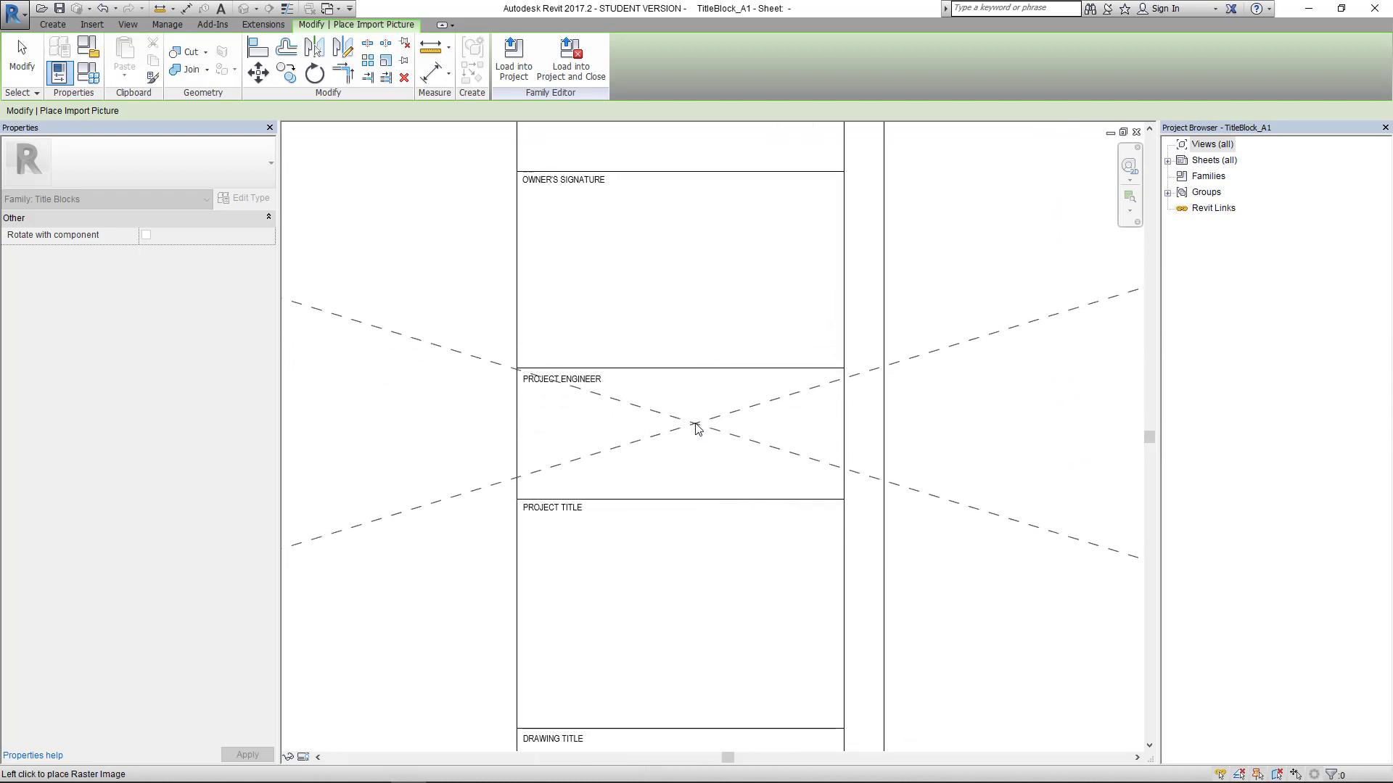
{"action": "scroll", "coordinate": [695, 423], "scroll_direction": "down", "scroll_amount": 2}
{"action": "middle_click_drag", "start_coordinate": [623, 429], "coordinate": [881, 446]}
{"action": "scroll", "coordinate": [659, 454], "scroll_direction": "down", "scroll_amount": 2}
{"action": "left_click", "coordinate": [658, 415]}
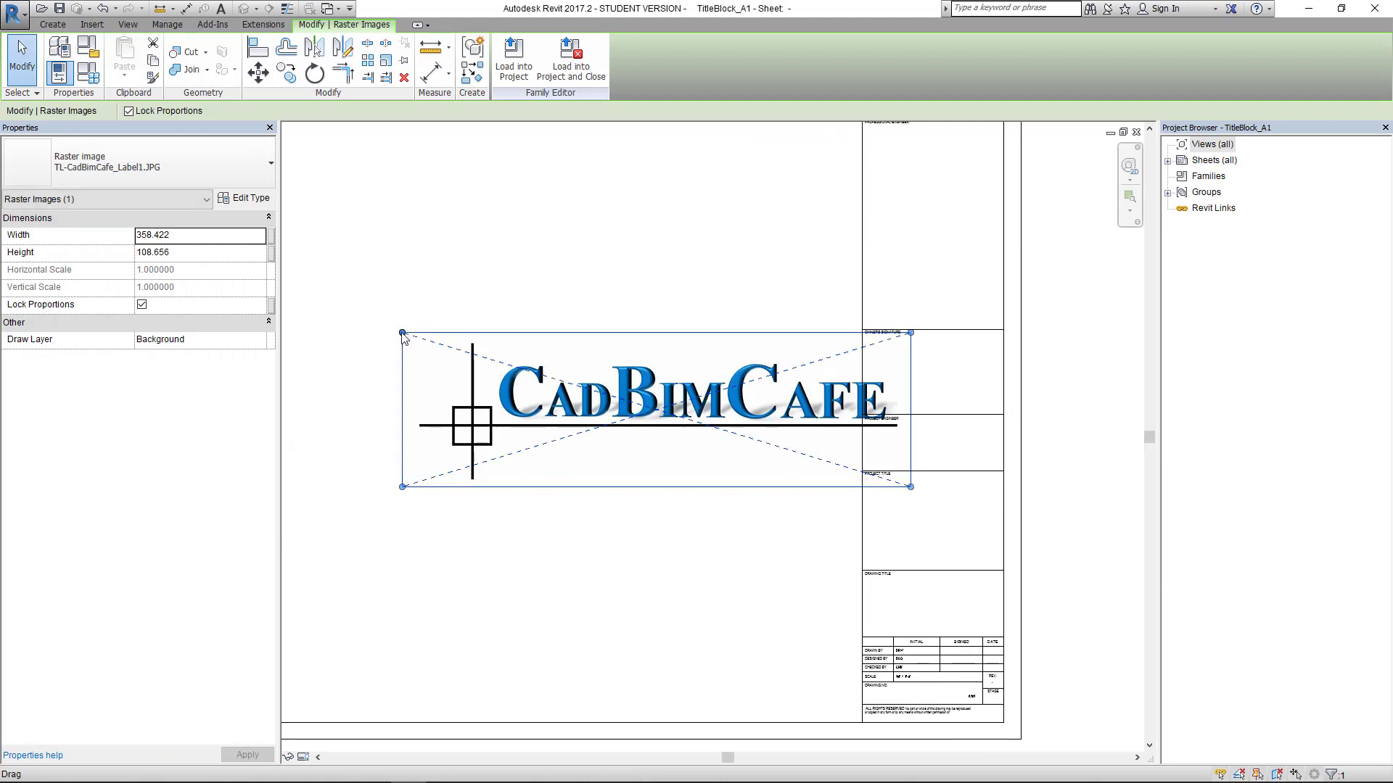
Step: Shrink the logo image proportionally so it fits inside the PROJECT ENGINEER cell, then deselect it
{"action": "left_click_drag", "start_coordinate": [403, 335], "coordinate": [897, 420]}
{"action": "scroll", "coordinate": [810, 461], "scroll_direction": "up", "scroll_amount": 2}
{"action": "left_click", "coordinate": [903, 476]}
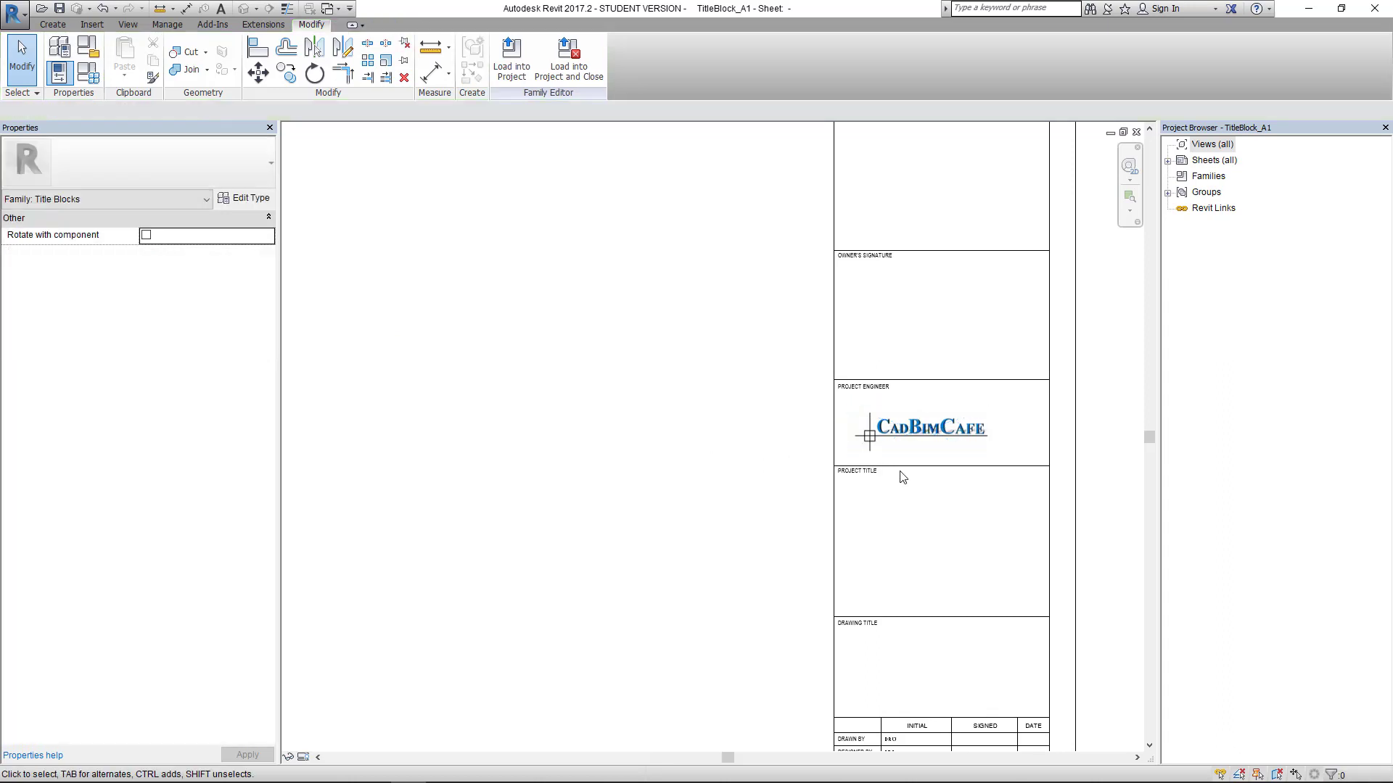
{"action": "scroll", "coordinate": [900, 448], "scroll_direction": "up", "scroll_amount": 2}
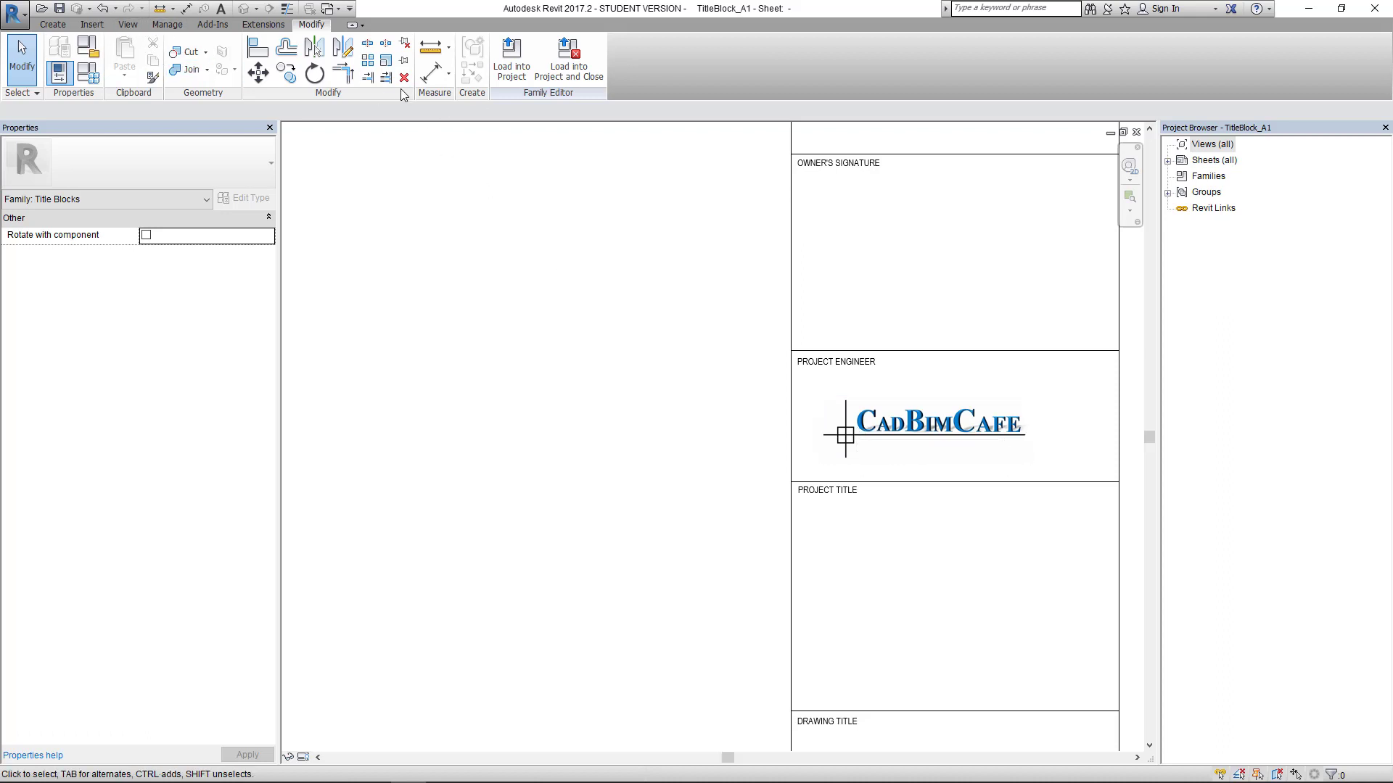
{"action": "left_click", "coordinate": [93, 24]}
{"action": "left_click", "coordinate": [355, 58]}
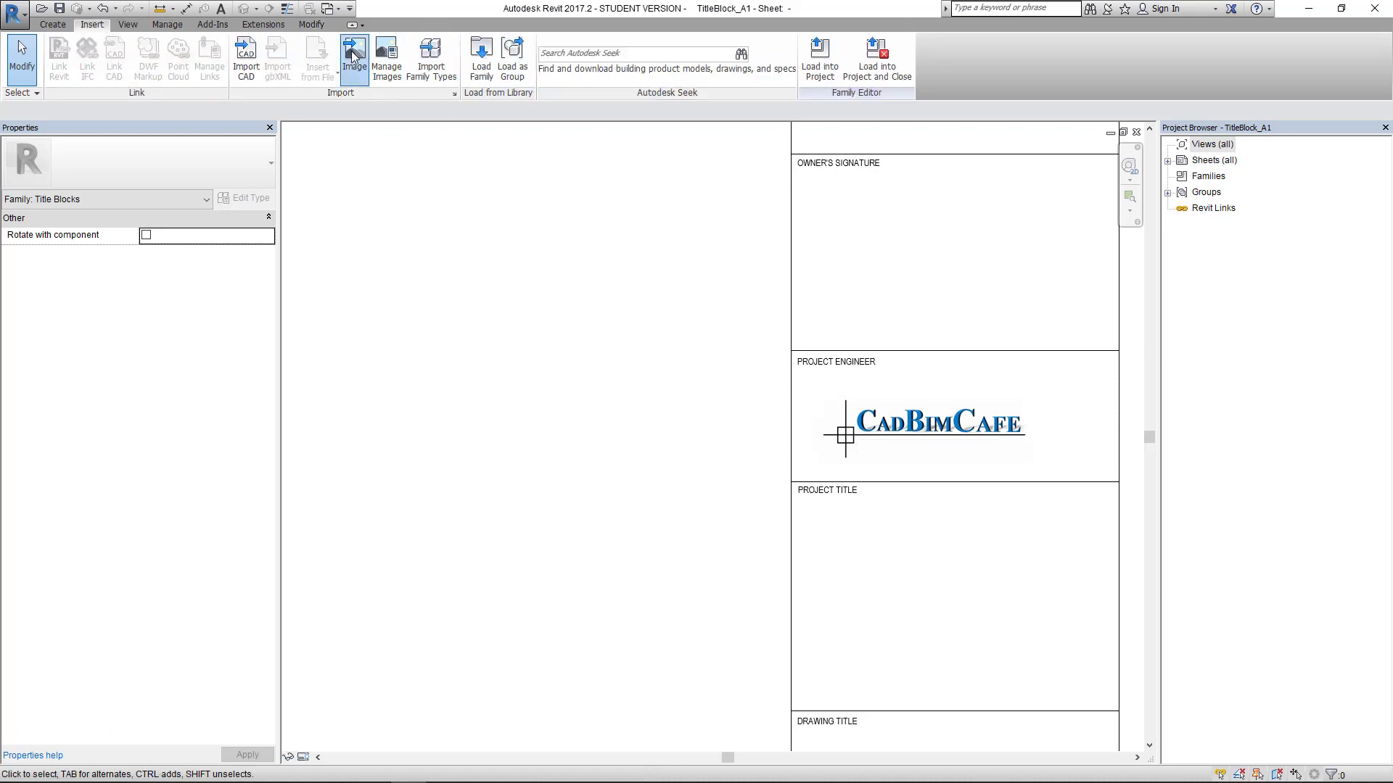
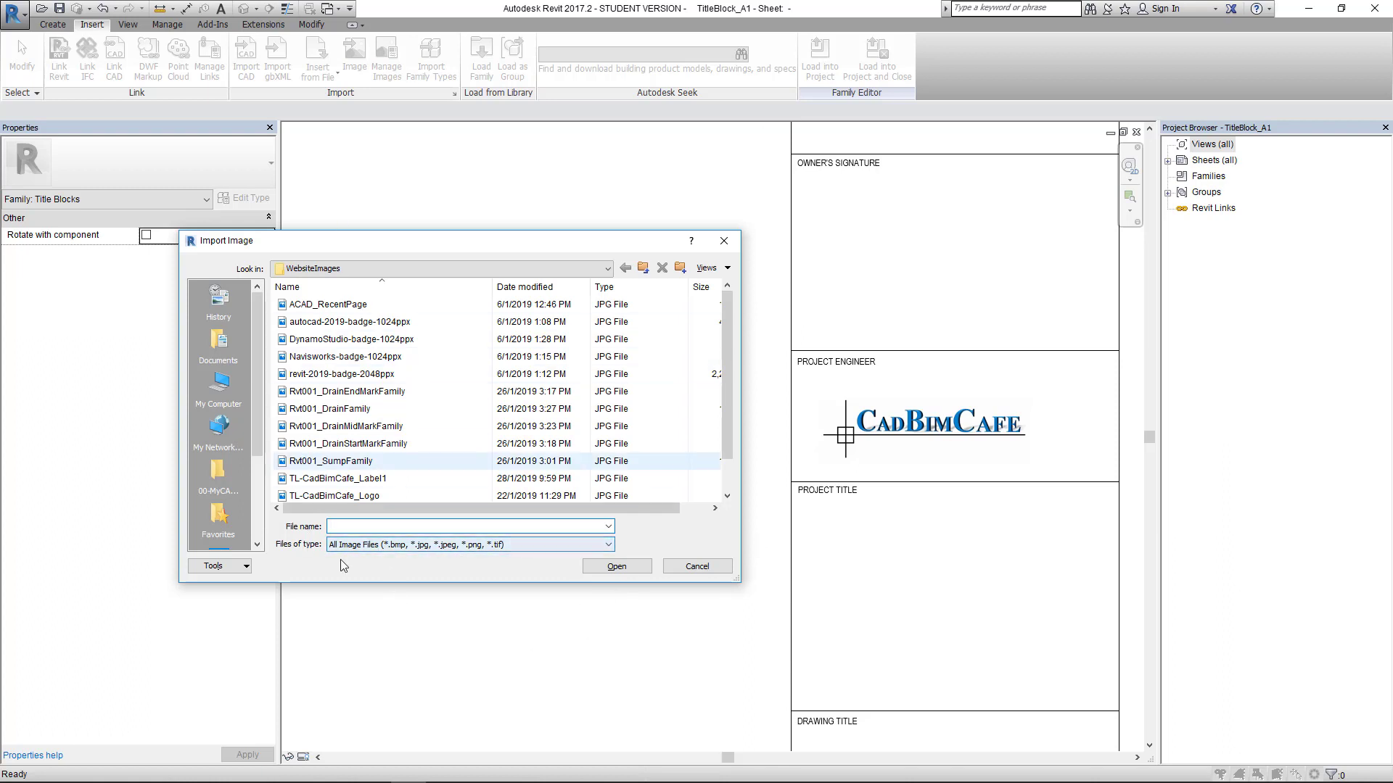
{"action": "left_click", "coordinate": [724, 240]}
Step: Save the title block family with the logo placed in its PROJECT ENGINEER cell
{"action": "scroll", "coordinate": [653, 438], "scroll_direction": "down", "scroll_amount": 4}
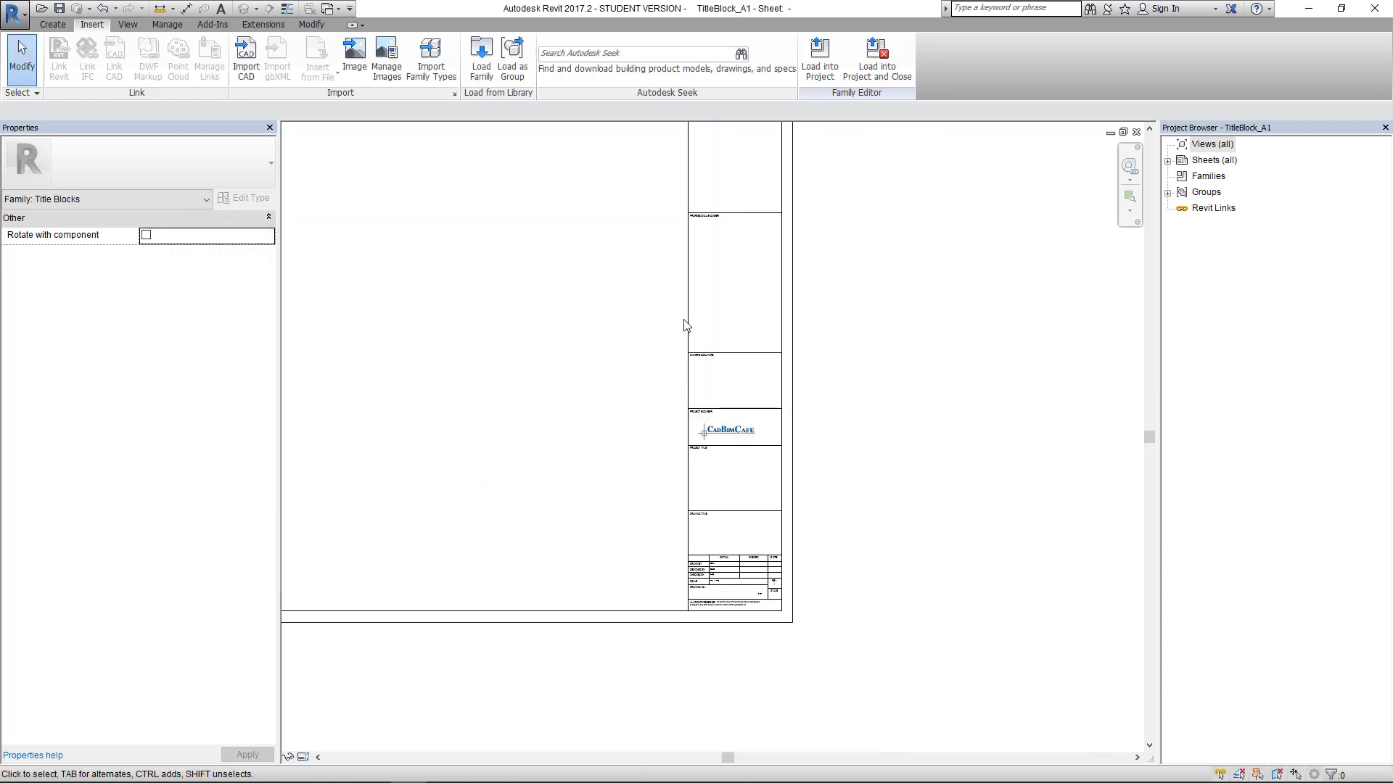
{"action": "scroll", "coordinate": [685, 326], "scroll_direction": "up", "scroll_amount": 5}
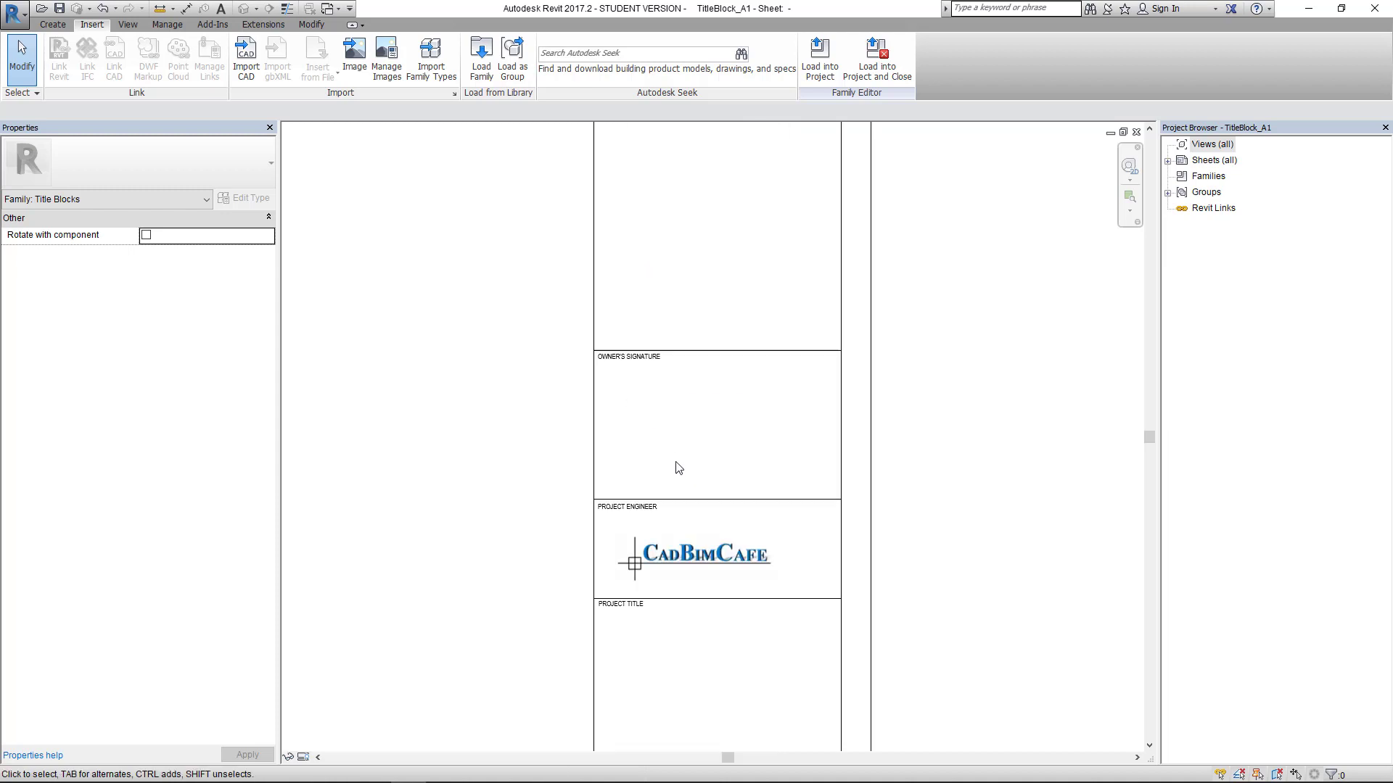
{"action": "scroll", "coordinate": [667, 421], "scroll_direction": "down", "scroll_amount": 3}
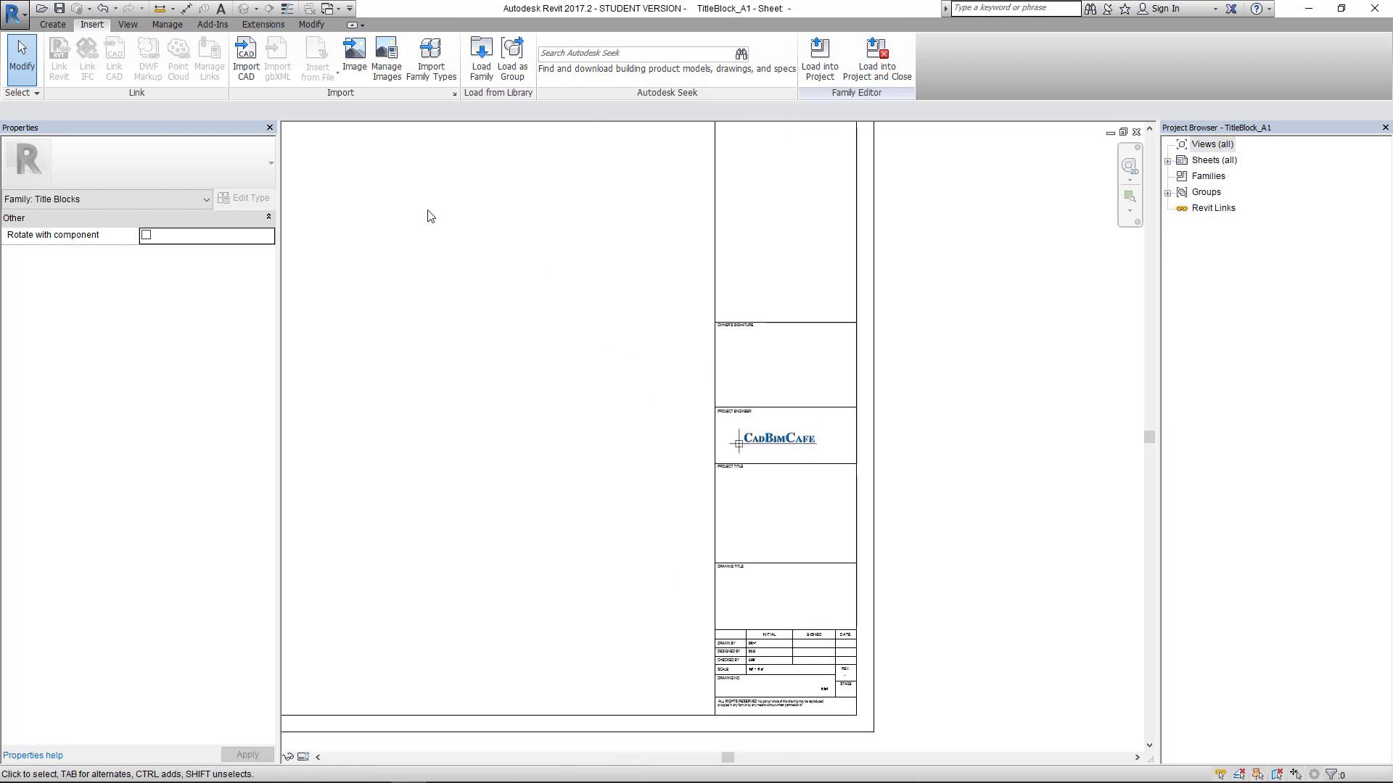
{"action": "left_click", "coordinate": [60, 8]}
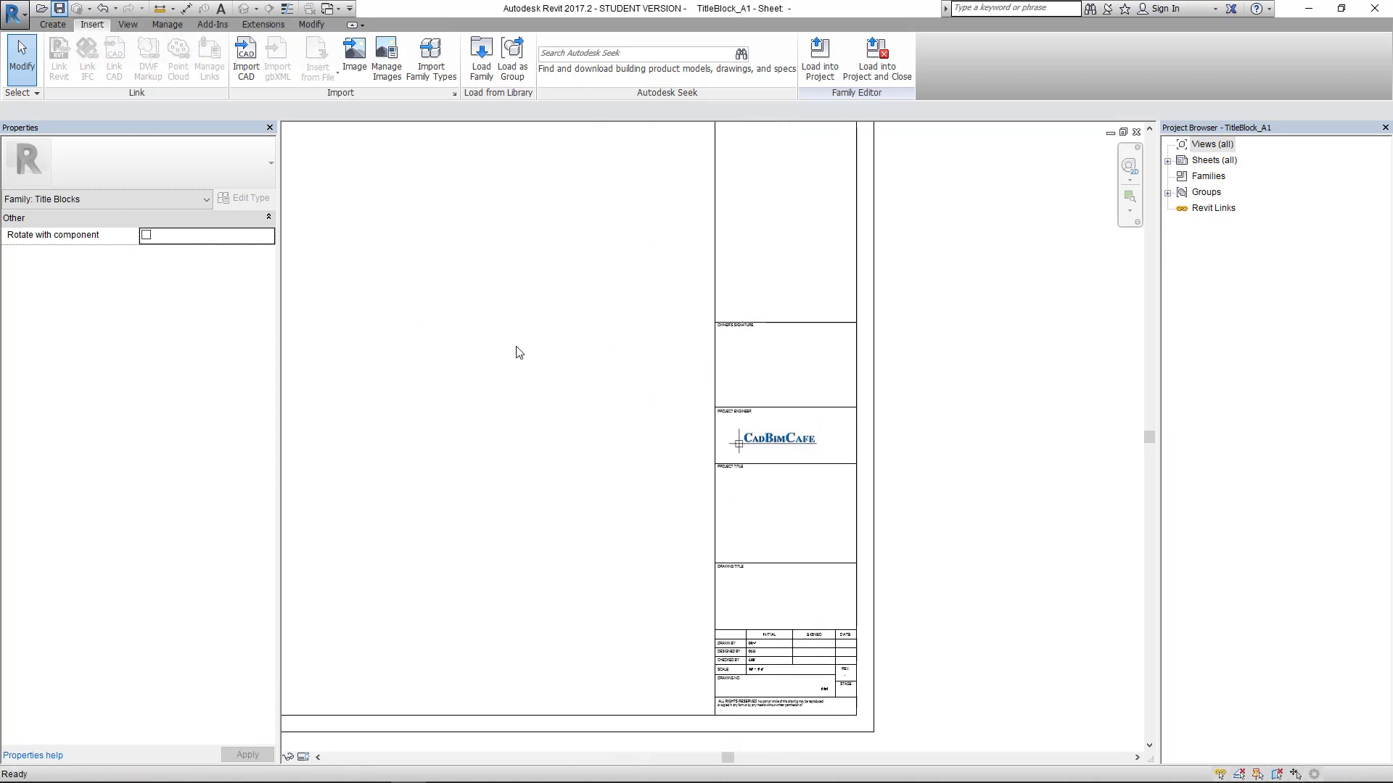
{"action": "scroll", "coordinate": [591, 454], "scroll_direction": "down", "scroll_amount": 3}
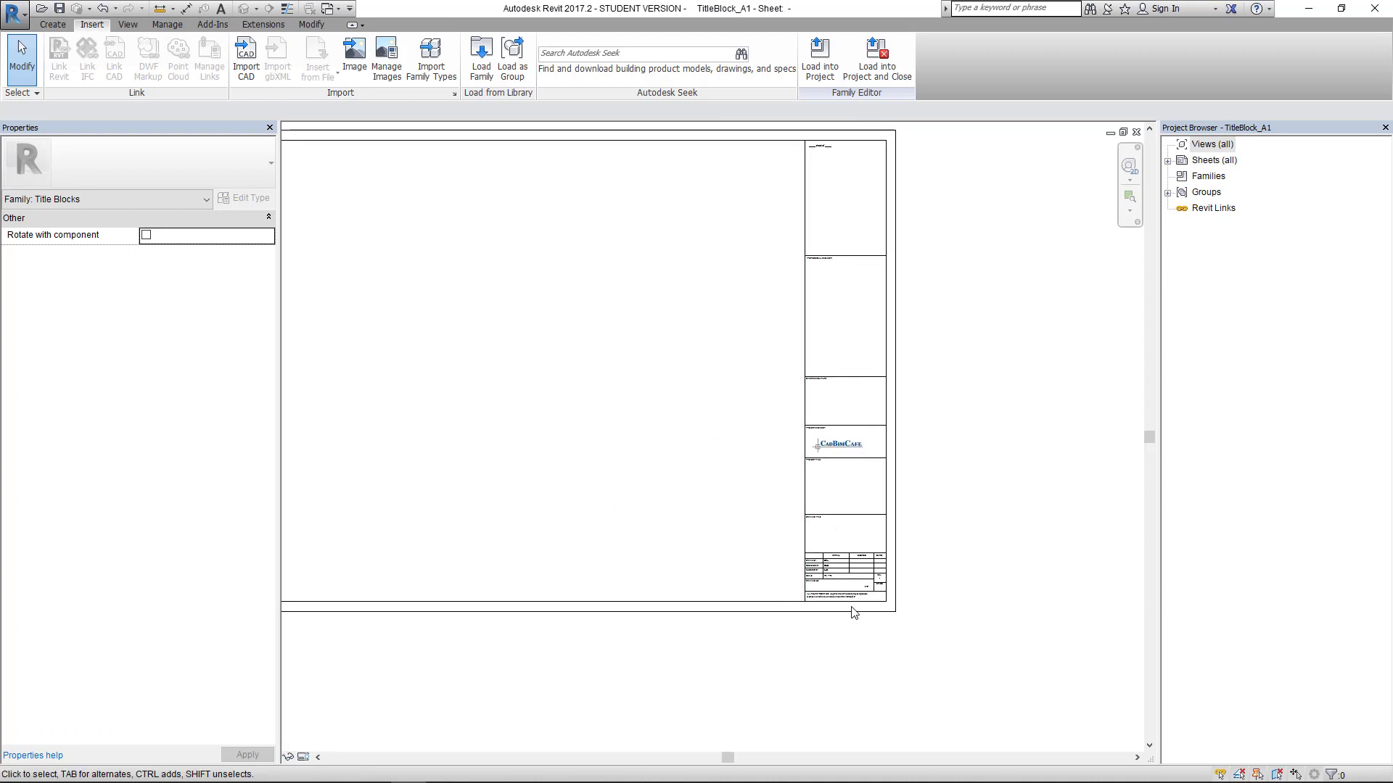
{"action": "scroll", "coordinate": [853, 612], "scroll_direction": "up", "scroll_amount": 3}
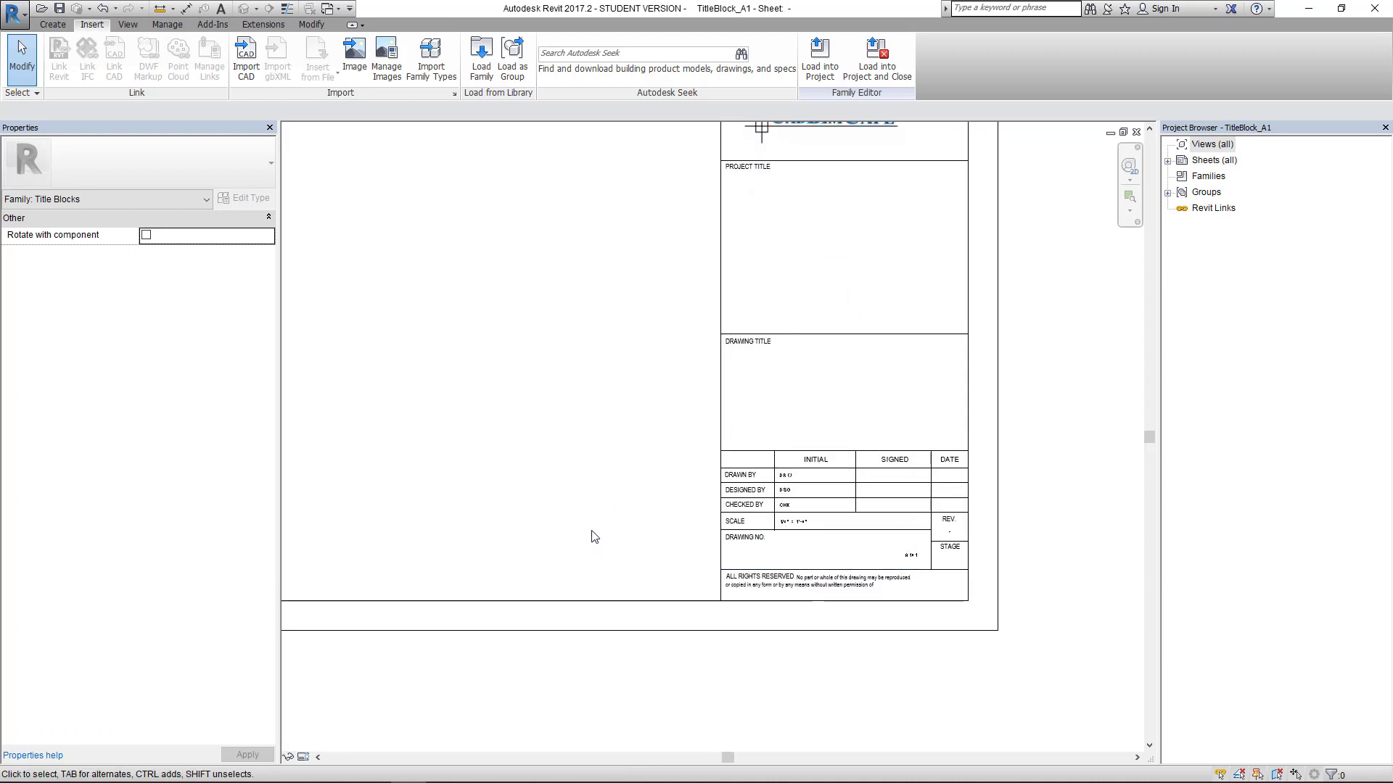
{"action": "scroll", "coordinate": [586, 511], "scroll_direction": "down", "scroll_amount": 5}
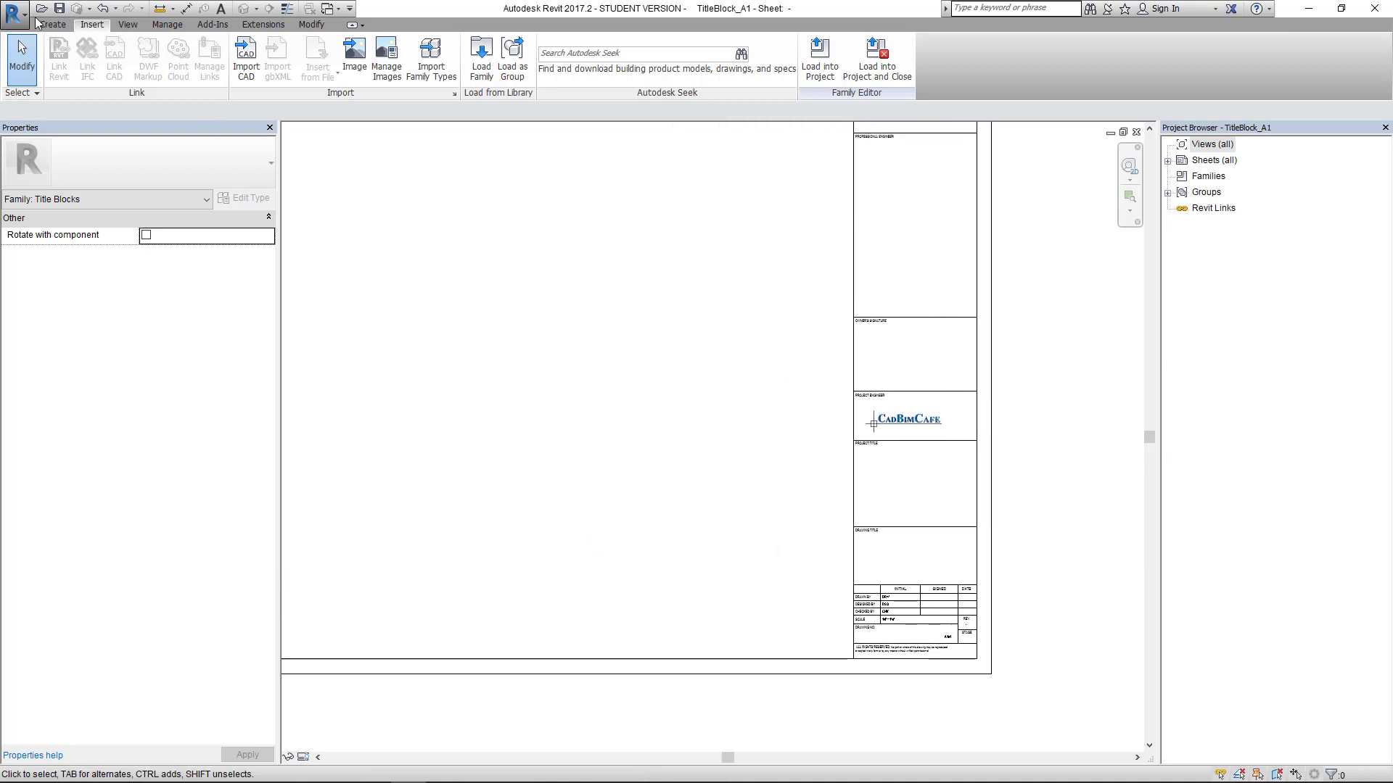
Step: Create a new project from the Structural Template
{"action": "left_click", "coordinate": [13, 12]}
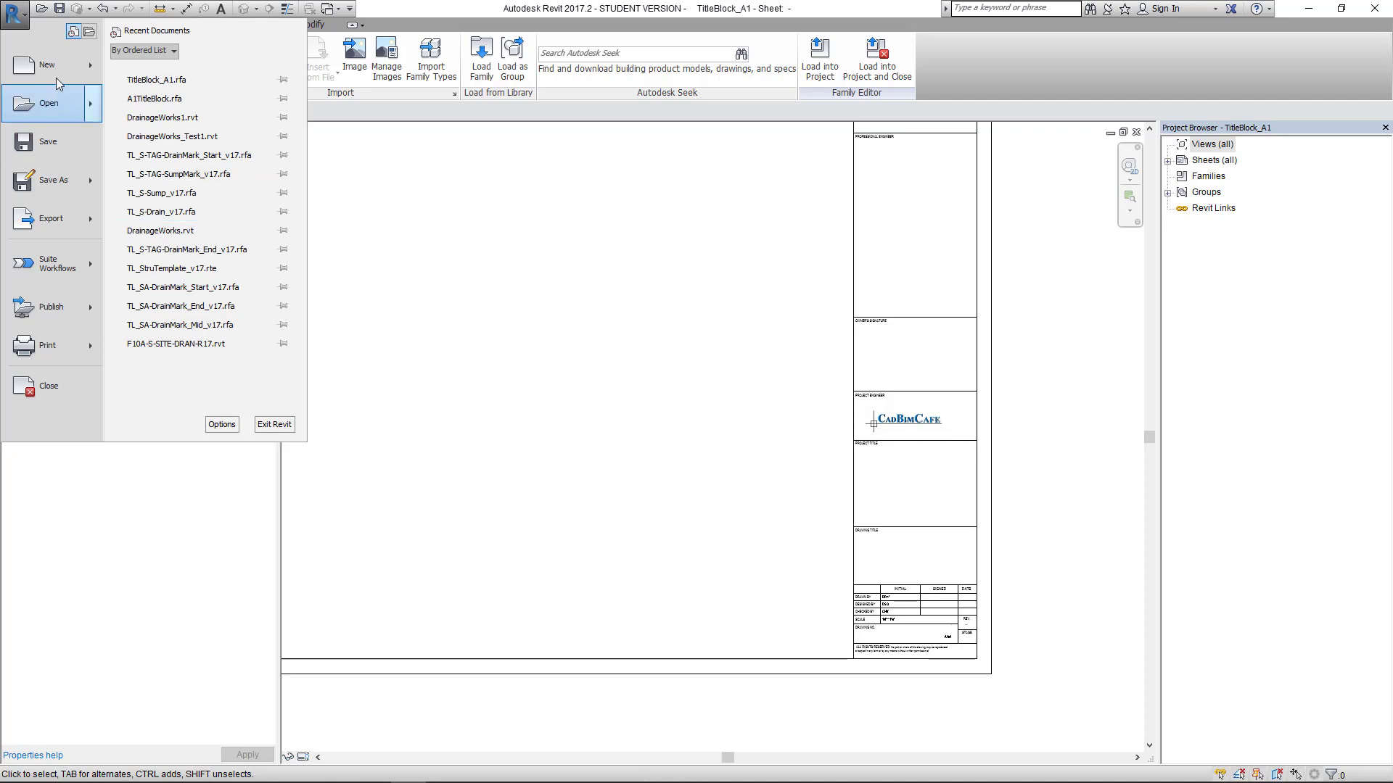
{"action": "mouse_move", "coordinate": [54, 57]}
{"action": "left_click", "coordinate": [189, 66]}
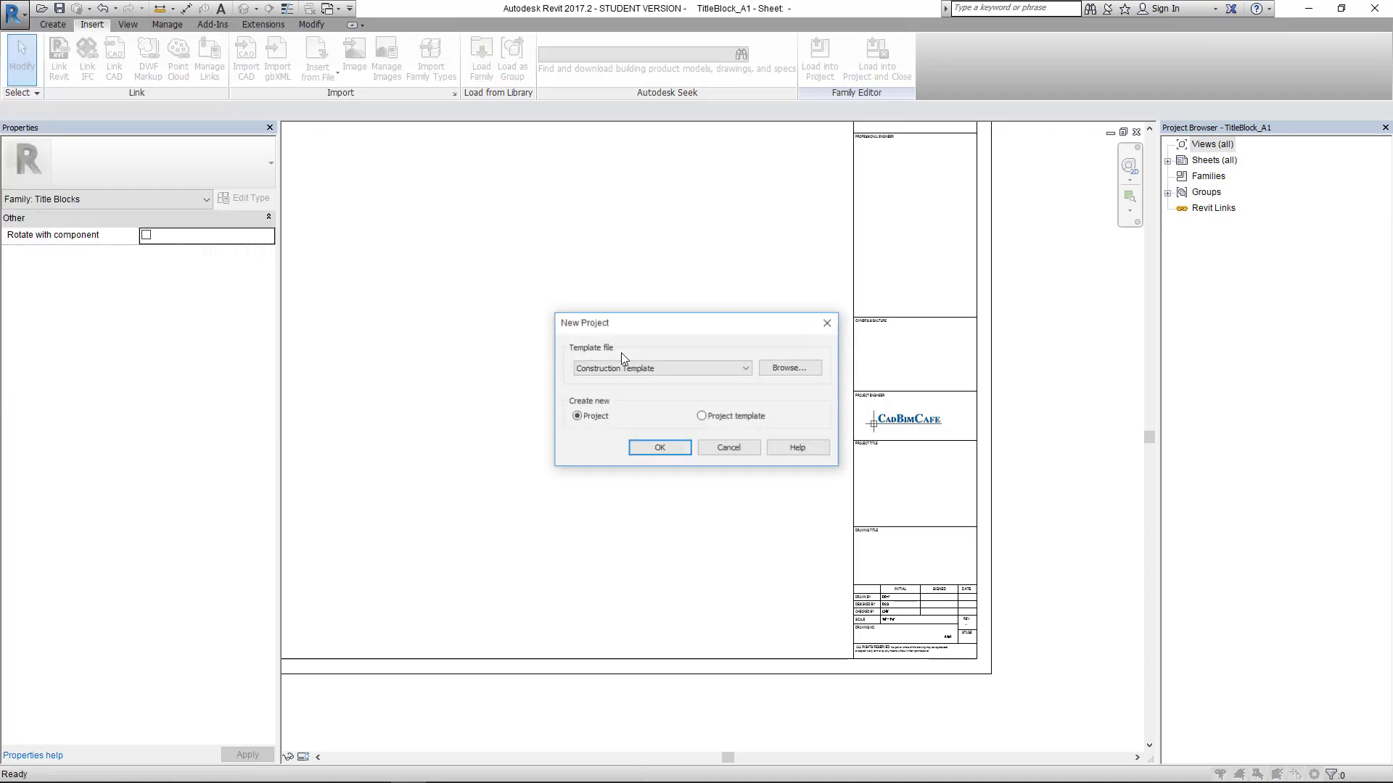
{"action": "left_click", "coordinate": [672, 368]}
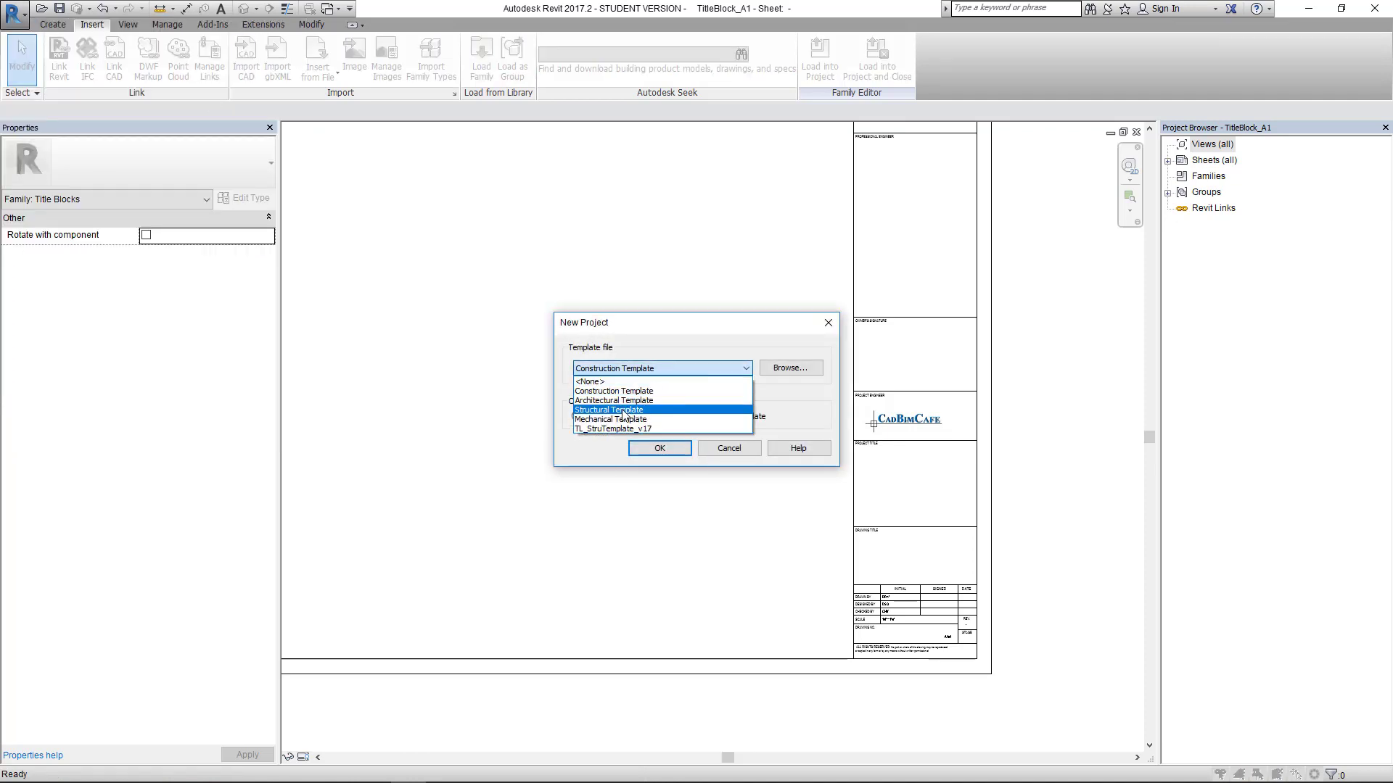
{"action": "left_click", "coordinate": [628, 411]}
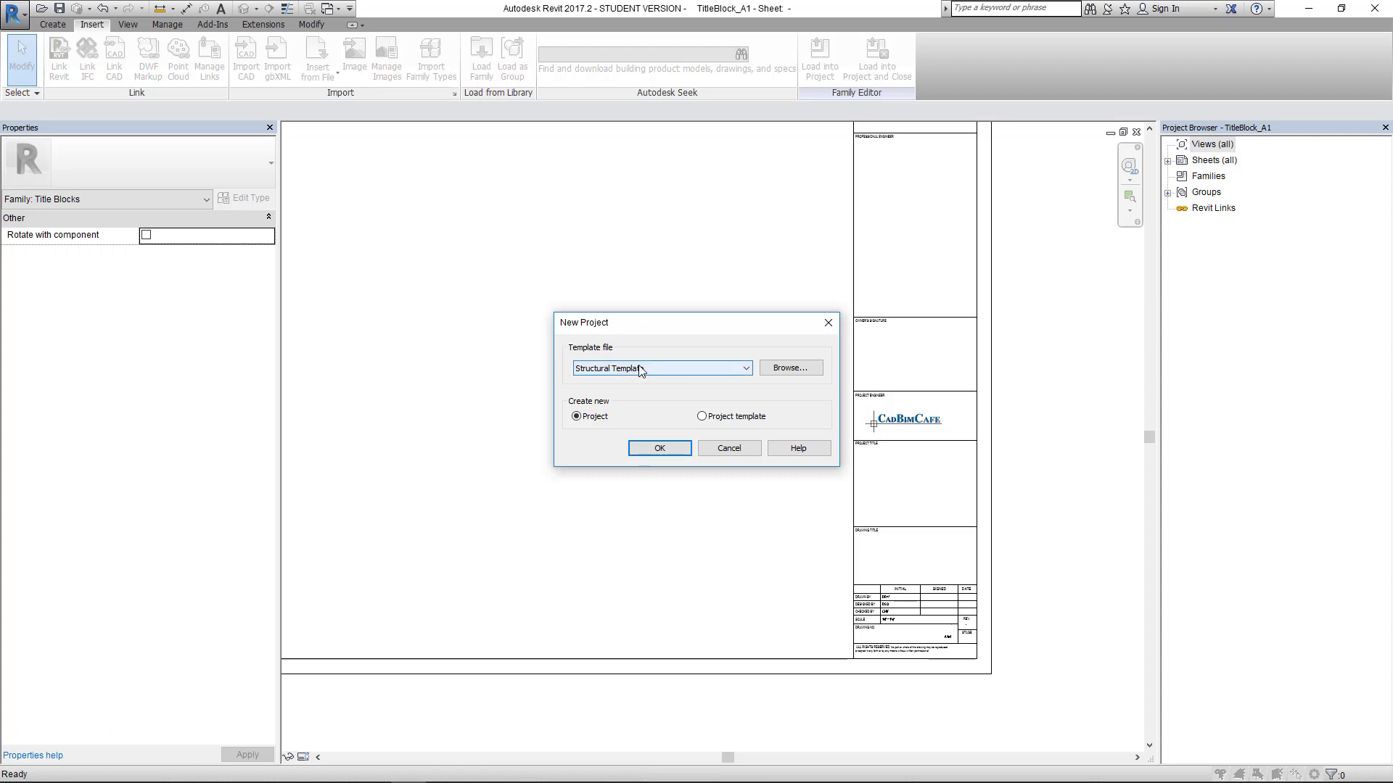
{"action": "left_click", "coordinate": [659, 448]}
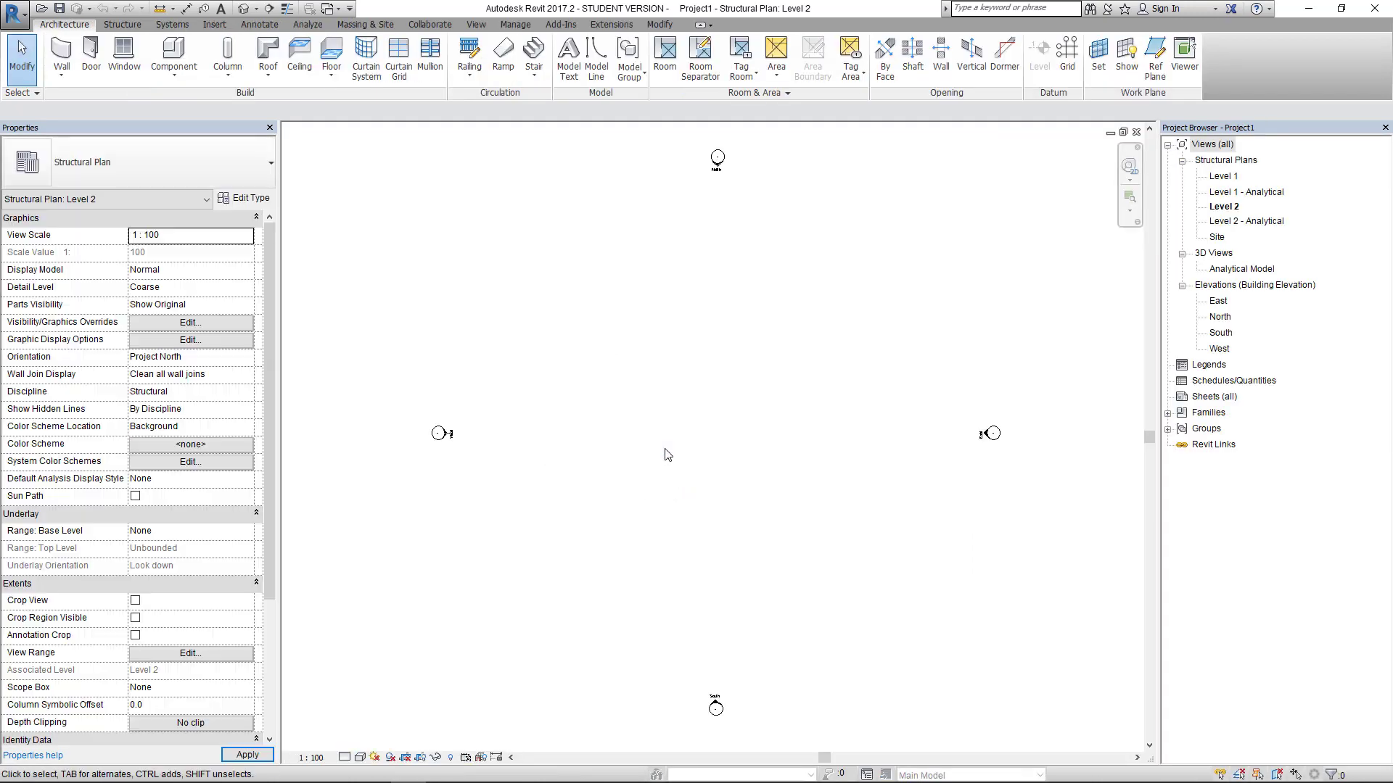
{"action": "scroll", "coordinate": [620, 320], "scroll_direction": "down", "scroll_amount": 2}
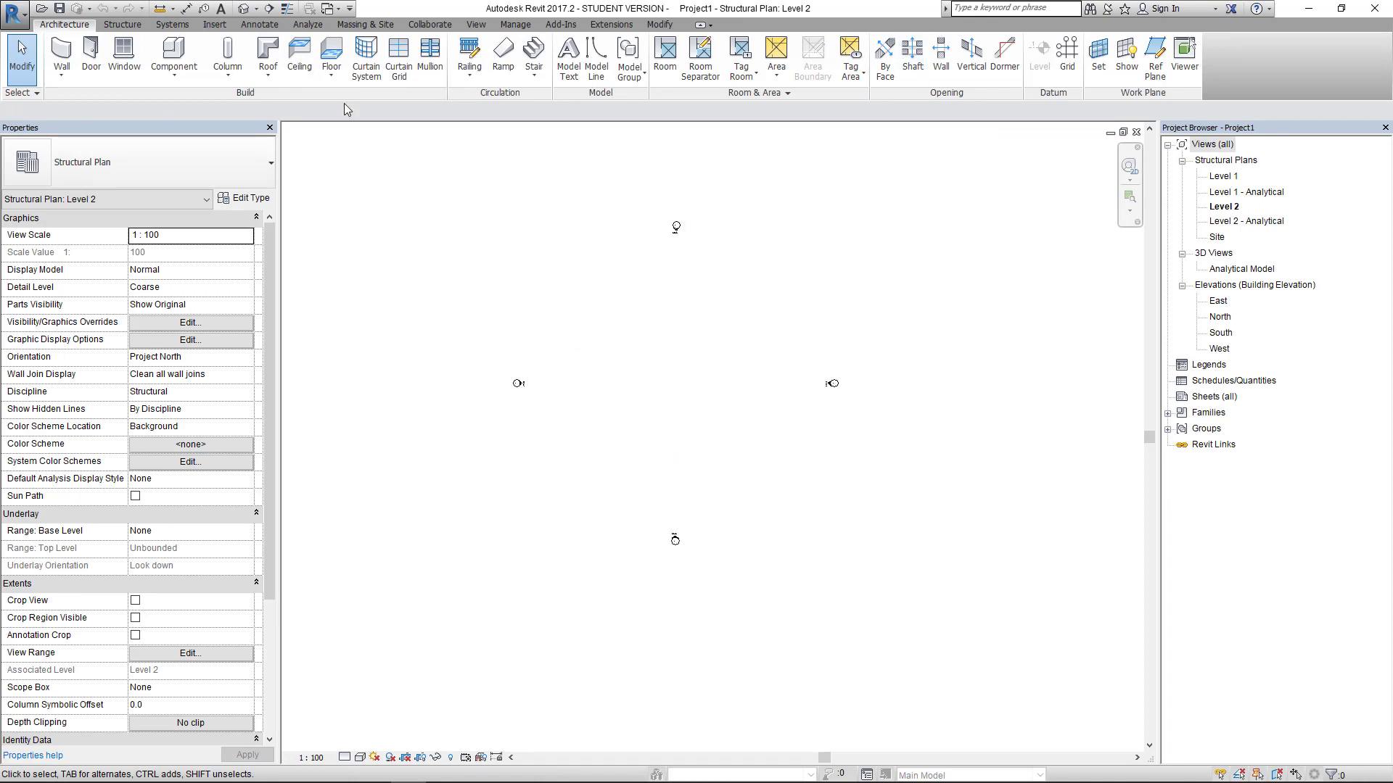
Step: Start saving the new project and browse to the RevitFiles folder inside 00-MyCADBIMCafe's Rvt002-TitleBlock folder
{"action": "left_click", "coordinate": [60, 9]}
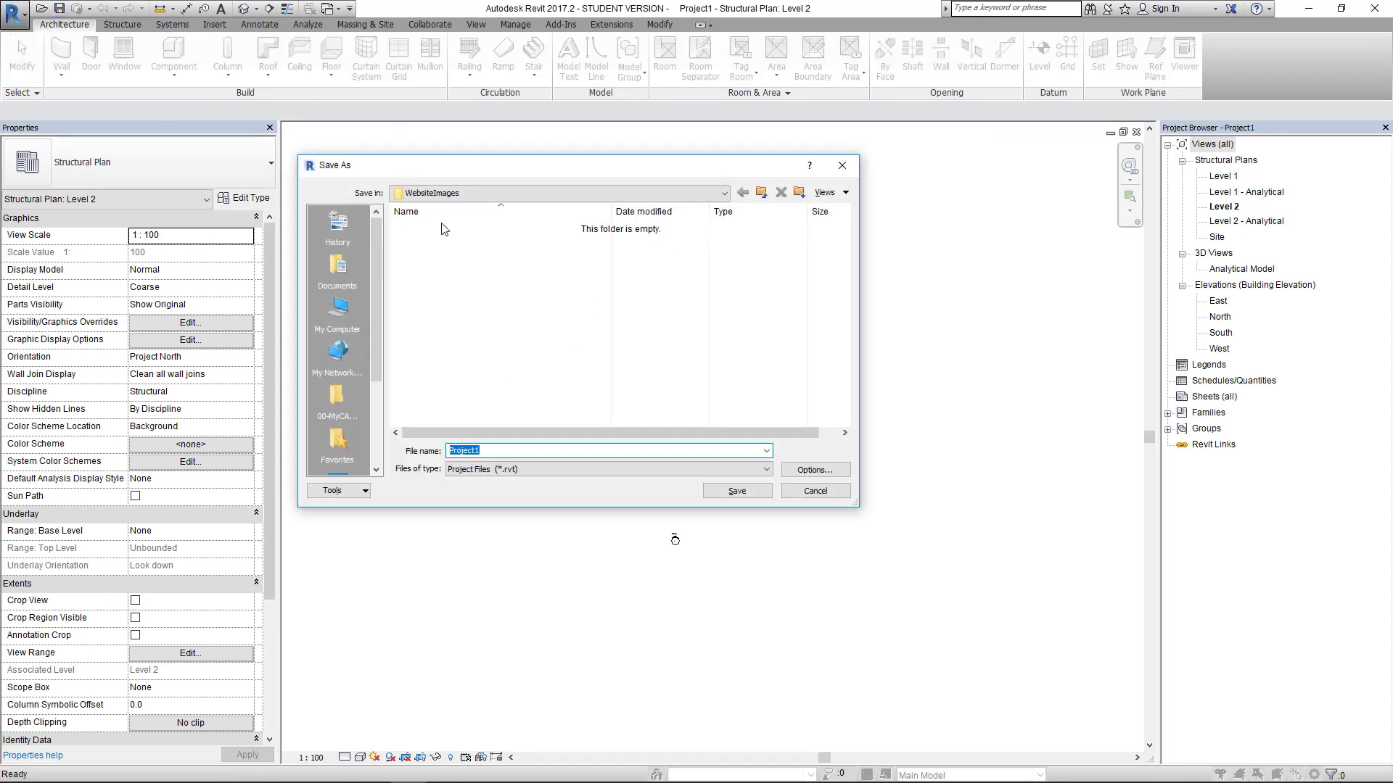
{"action": "left_click", "coordinate": [481, 193]}
{"action": "left_click", "coordinate": [481, 278]}
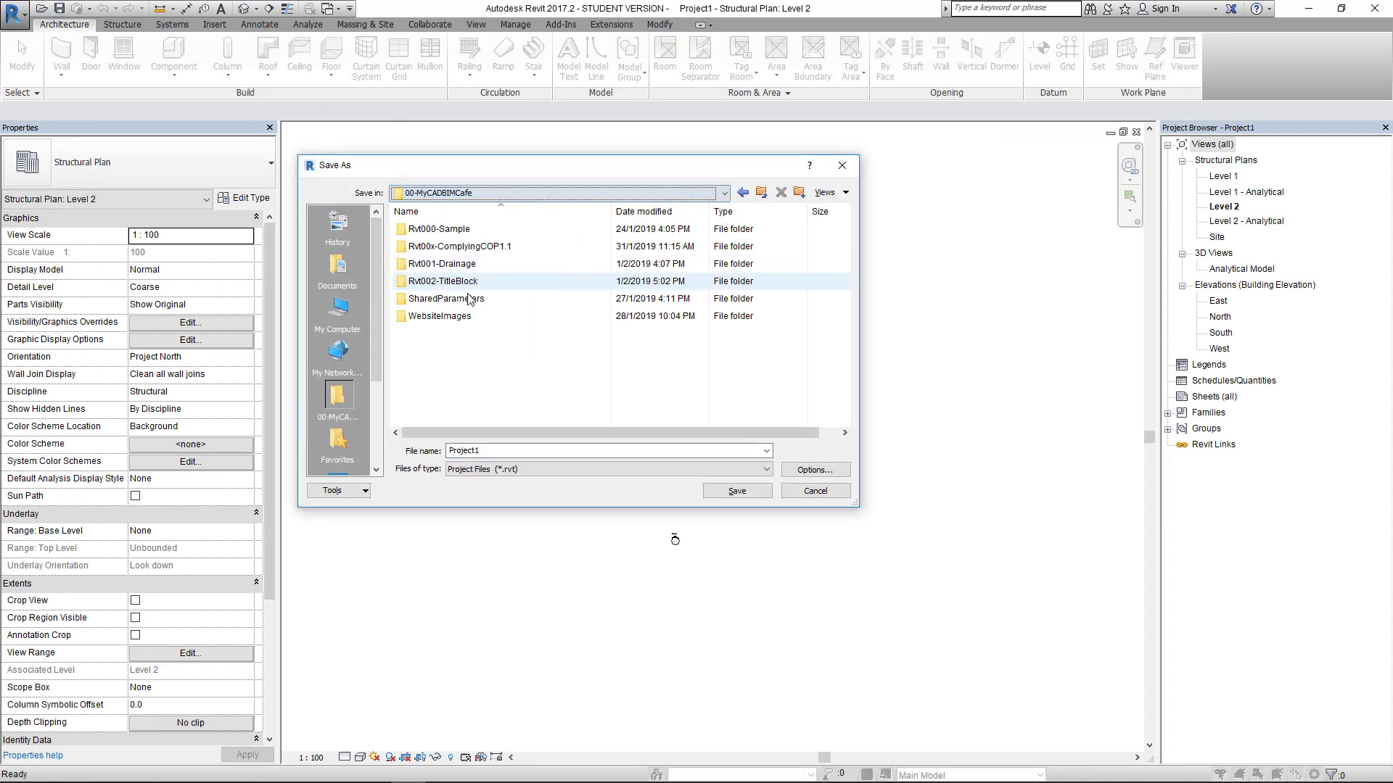
{"action": "double_click", "coordinate": [459, 282]}
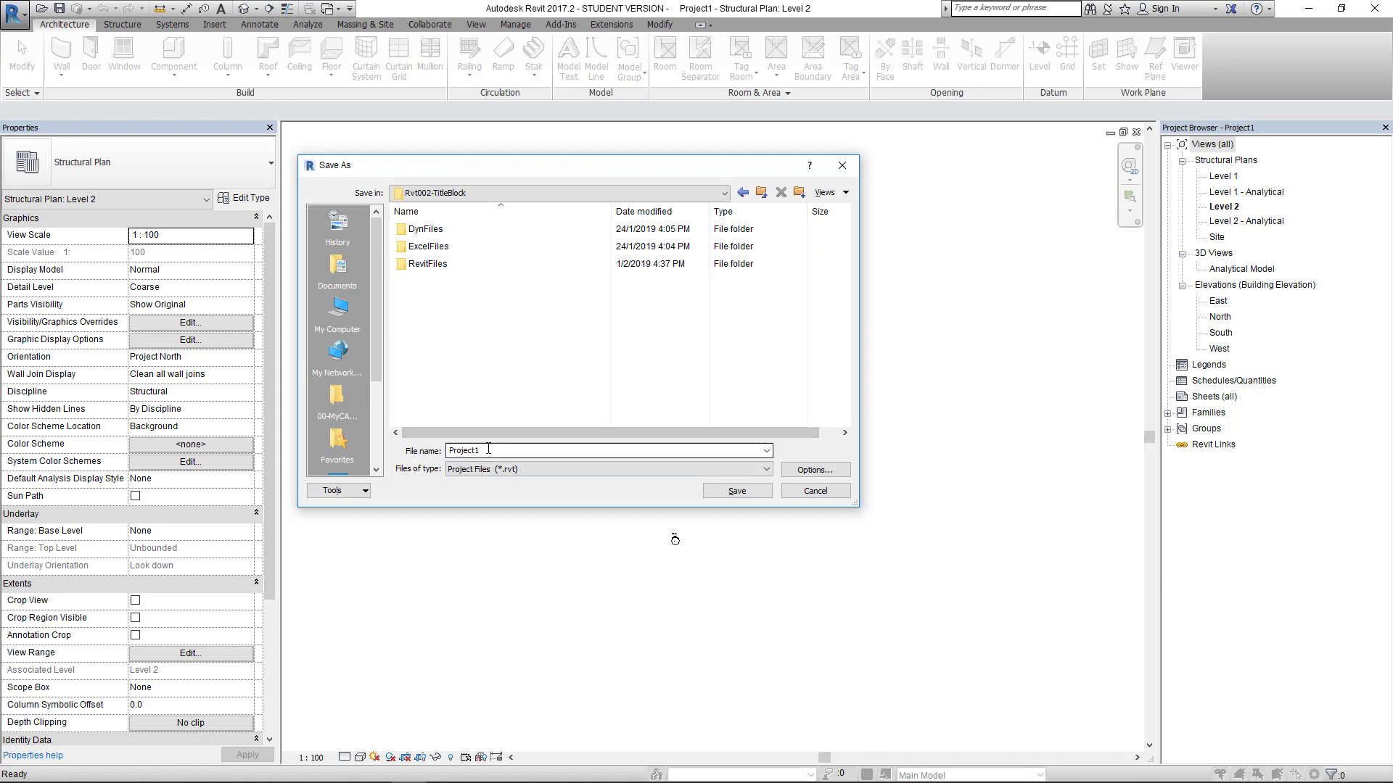
{"action": "double_click", "coordinate": [488, 450]}
{"action": "double_click", "coordinate": [427, 265]}
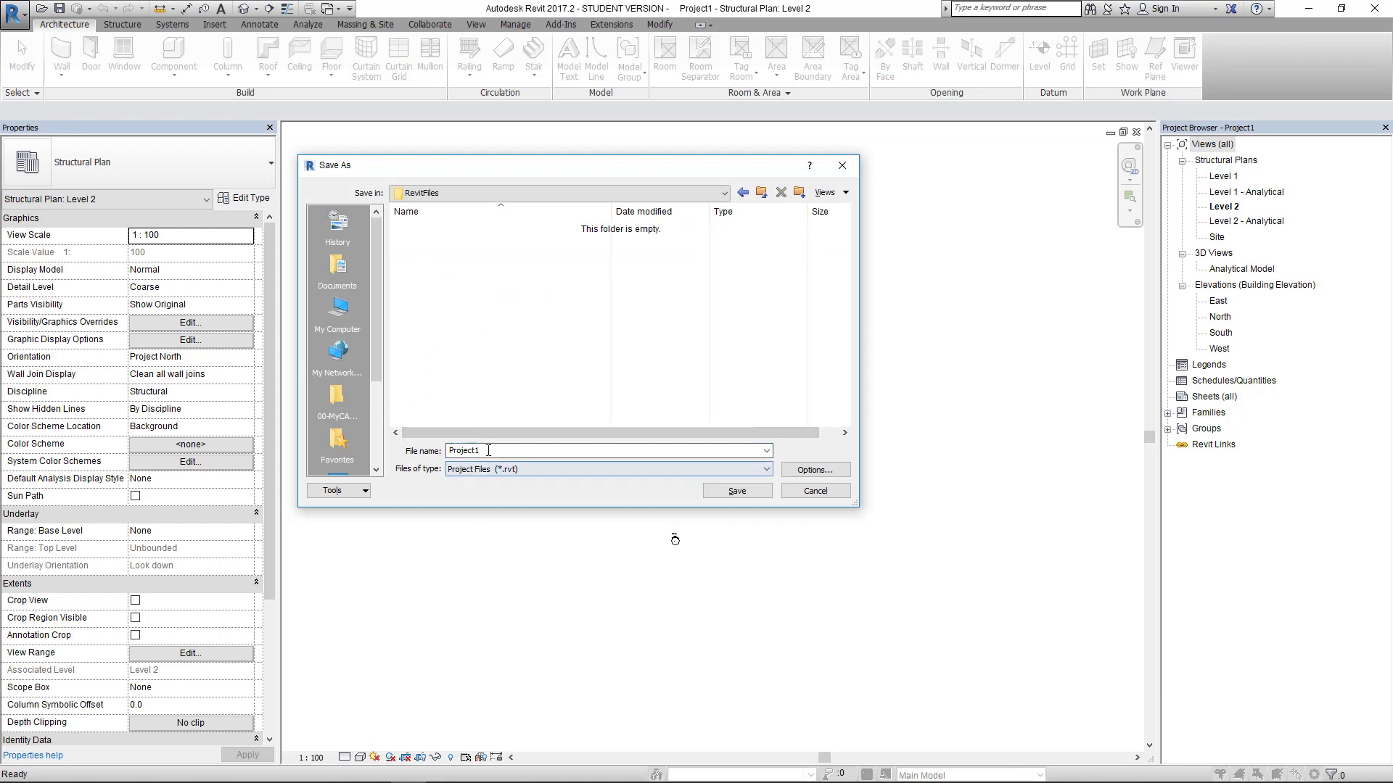
Step: Name the project file TTblkProj
{"action": "type", "text": "ttBLK"}
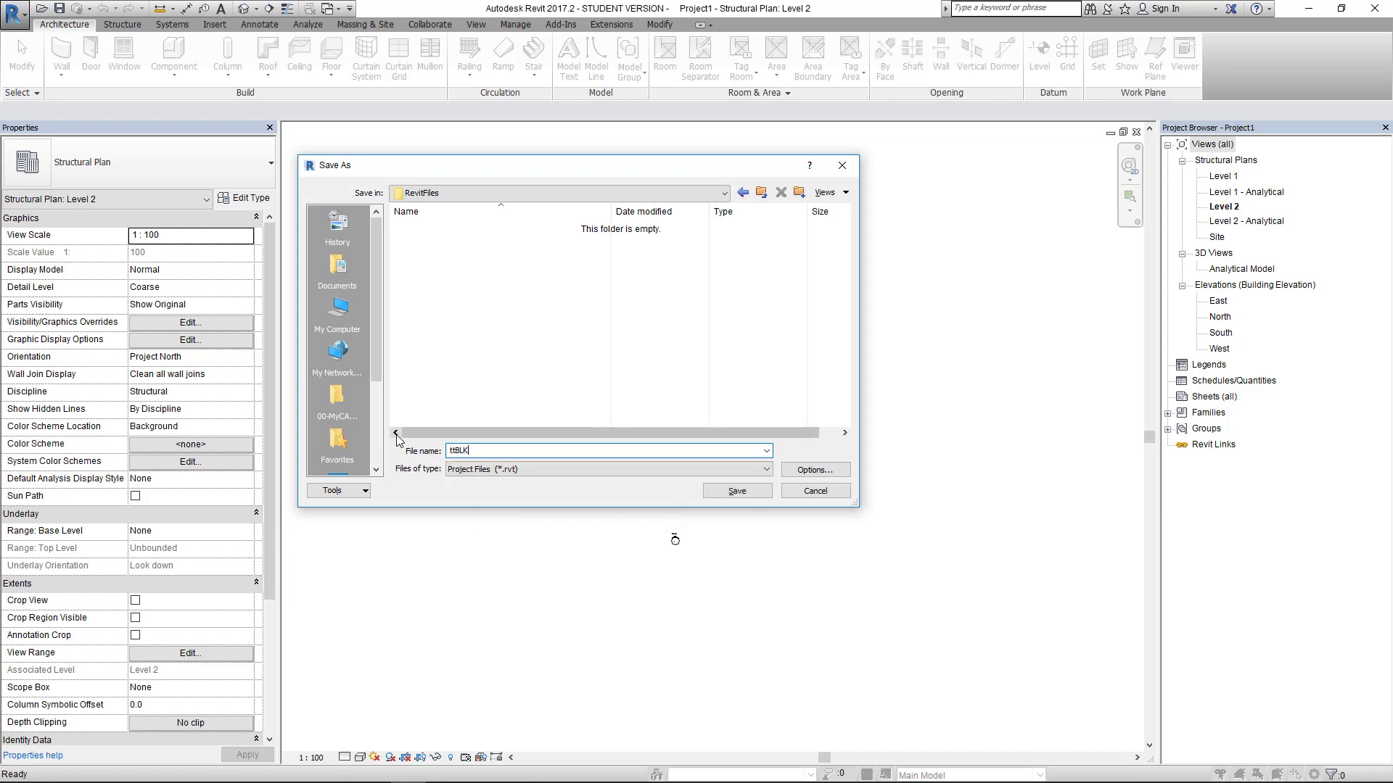
{"action": "key", "text": "BackSpace"}
{"action": "key", "text": "BackSpace"}
{"action": "key", "text": "BackSpace"}
{"action": "type", "text": "TT"}
{"action": "key", "text": "BackSpace"}
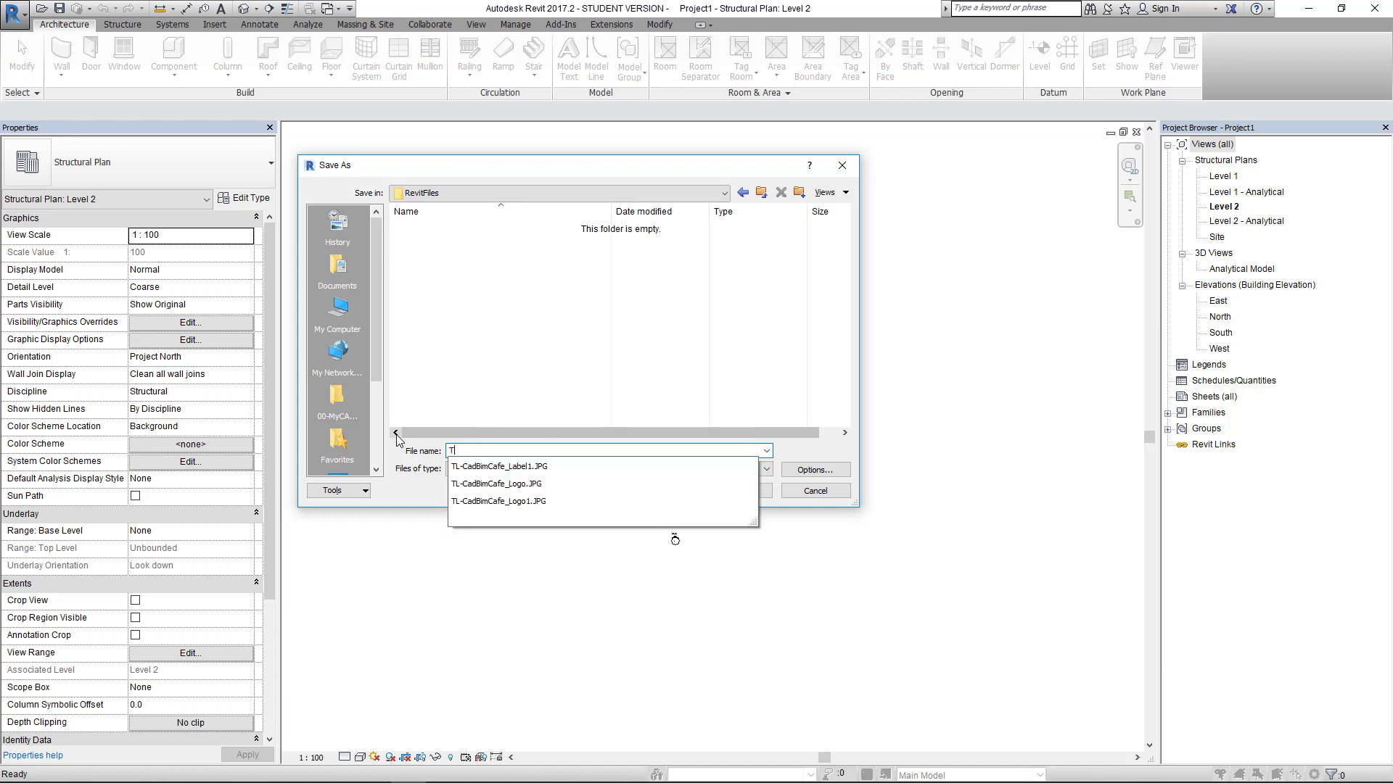
{"action": "type", "text": "t"}
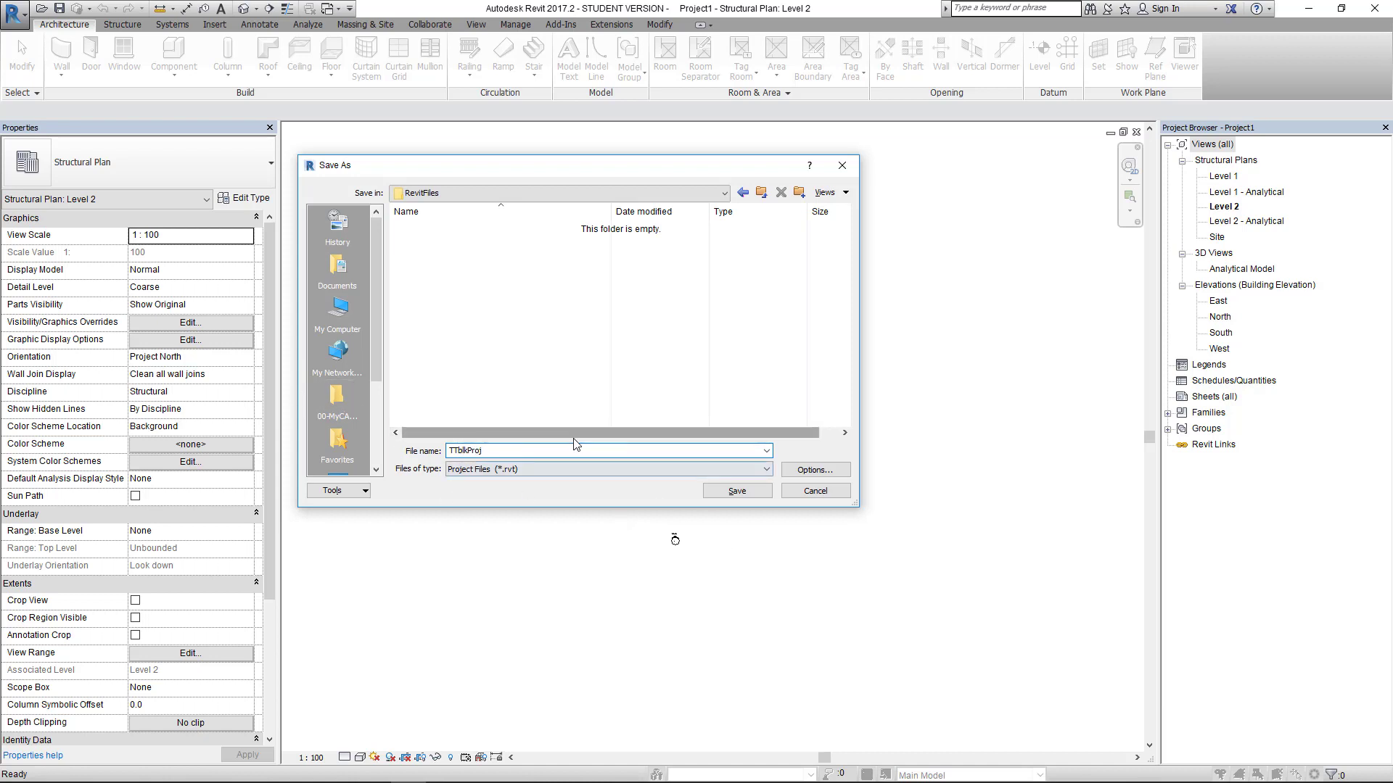
Step: Set the maximum backups to 1 in the file save options and save the project
{"action": "left_click", "coordinate": [814, 470]}
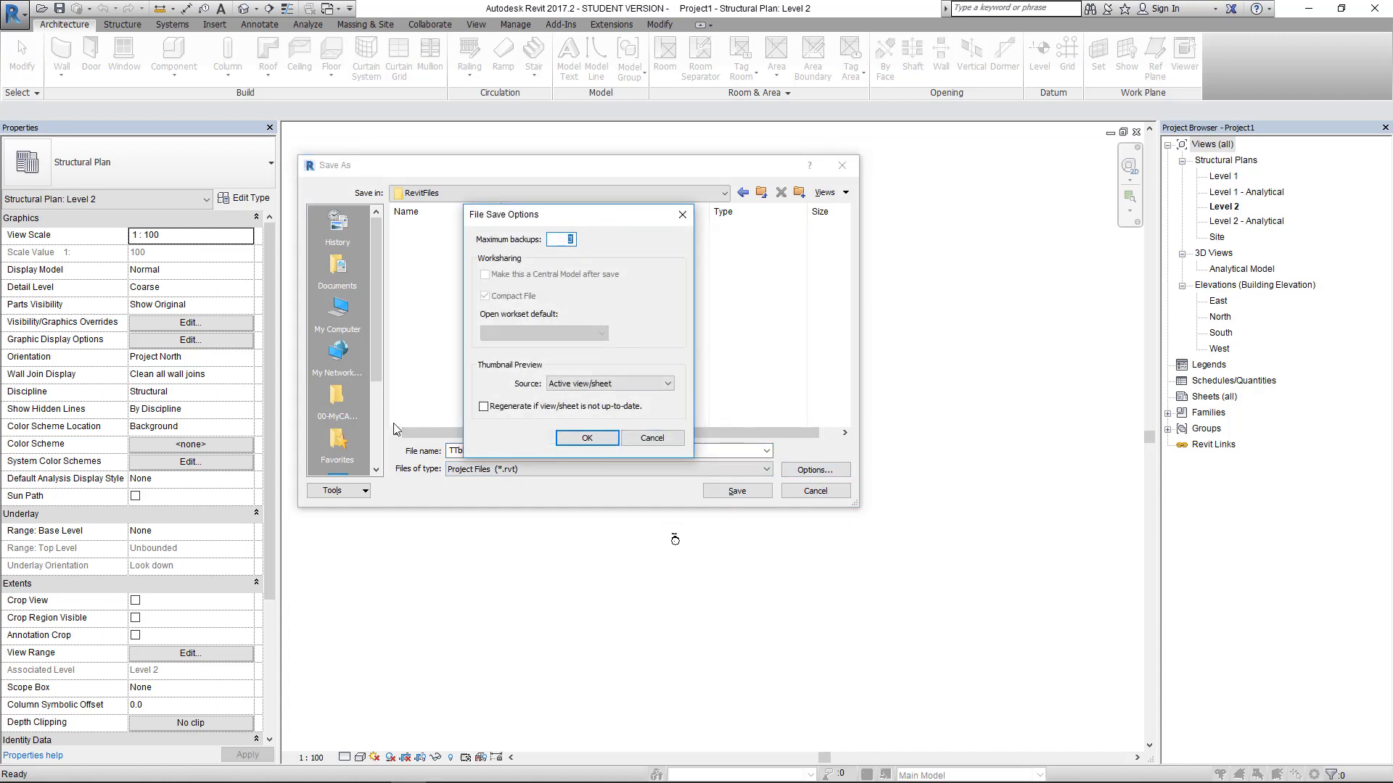
{"action": "type", "text": "1"}
{"action": "left_click", "coordinate": [587, 438]}
{"action": "left_click", "coordinate": [737, 491]}
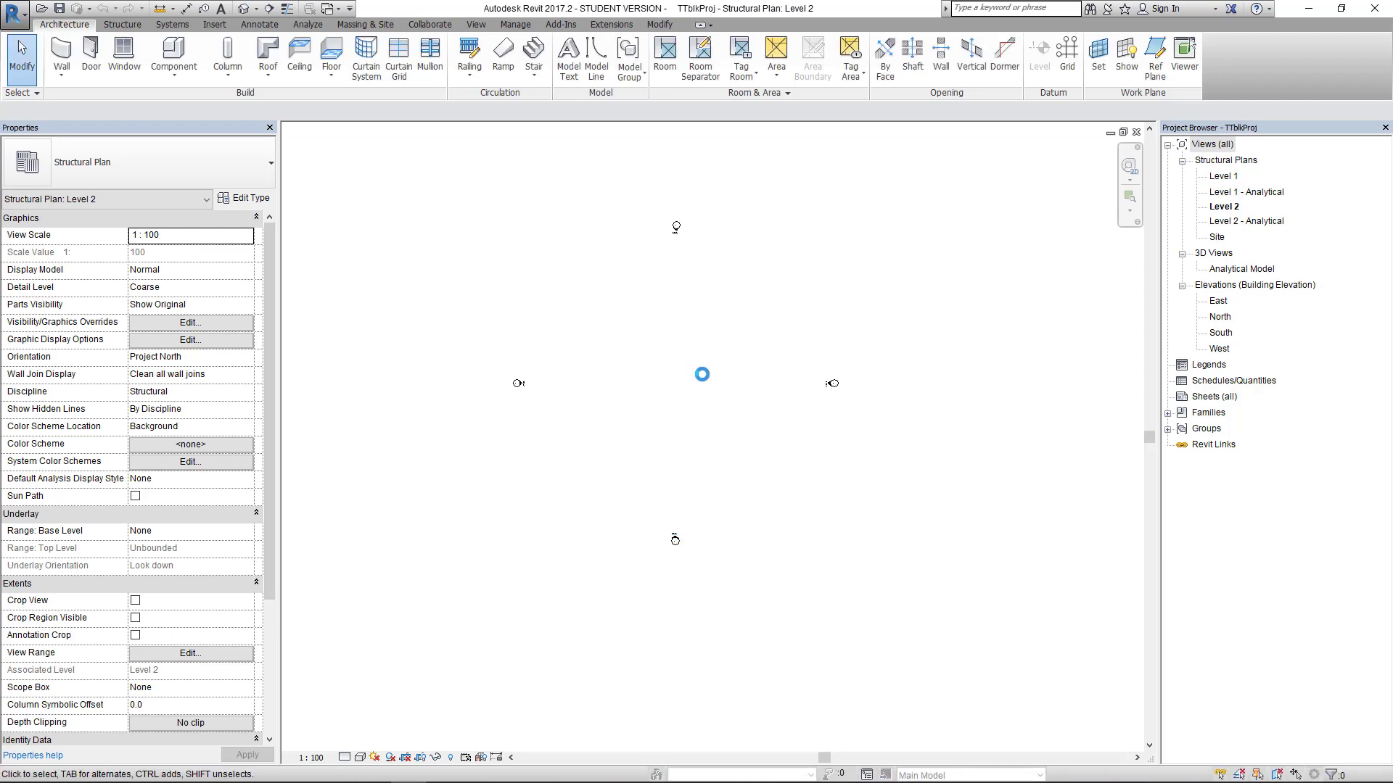
Step: Switch to the TitleBlock_A1 family, load it into the TTblkProj project and dismiss the warning
{"action": "key", "text": "ctrl+Tab"}
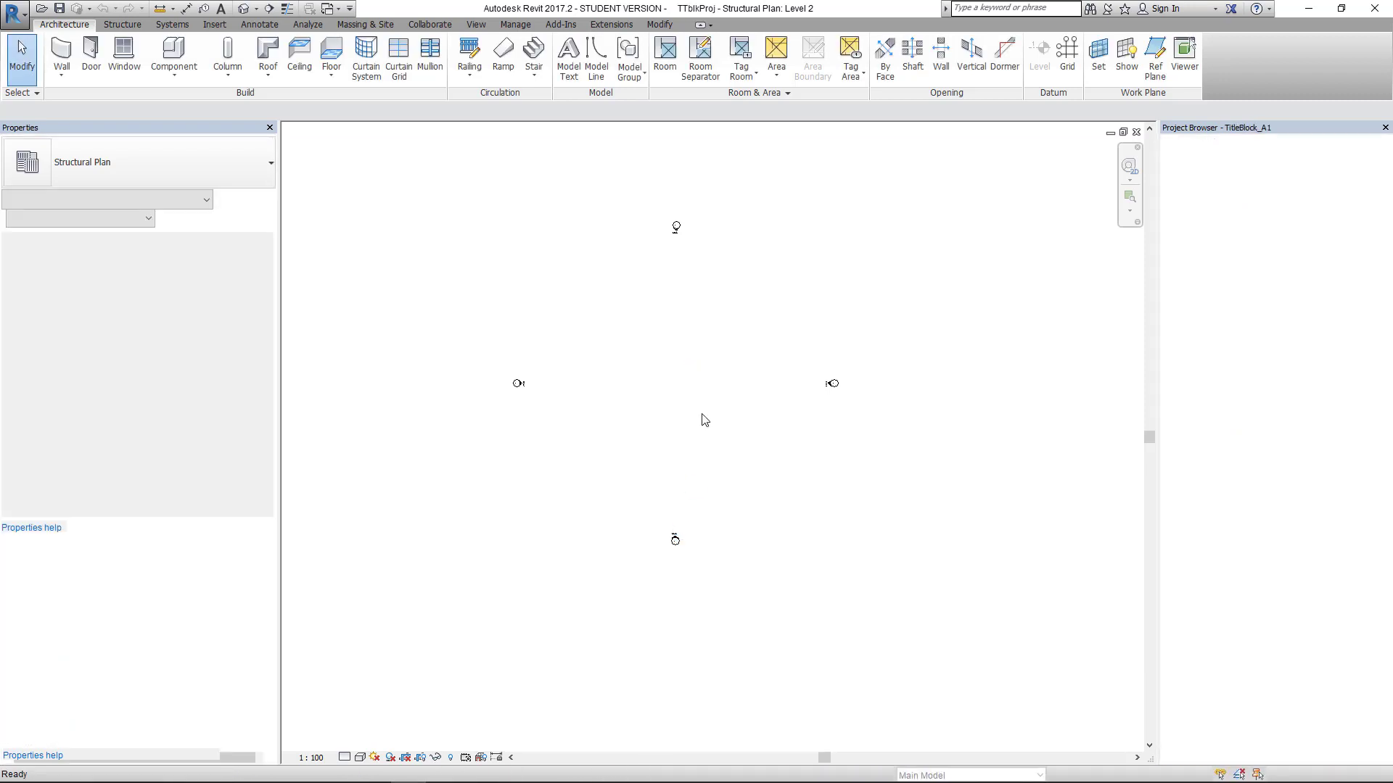
{"action": "scroll", "coordinate": [704, 440], "scroll_direction": "down", "scroll_amount": 2}
{"action": "middle_click_drag", "start_coordinate": [704, 440], "coordinate": [751, 495]}
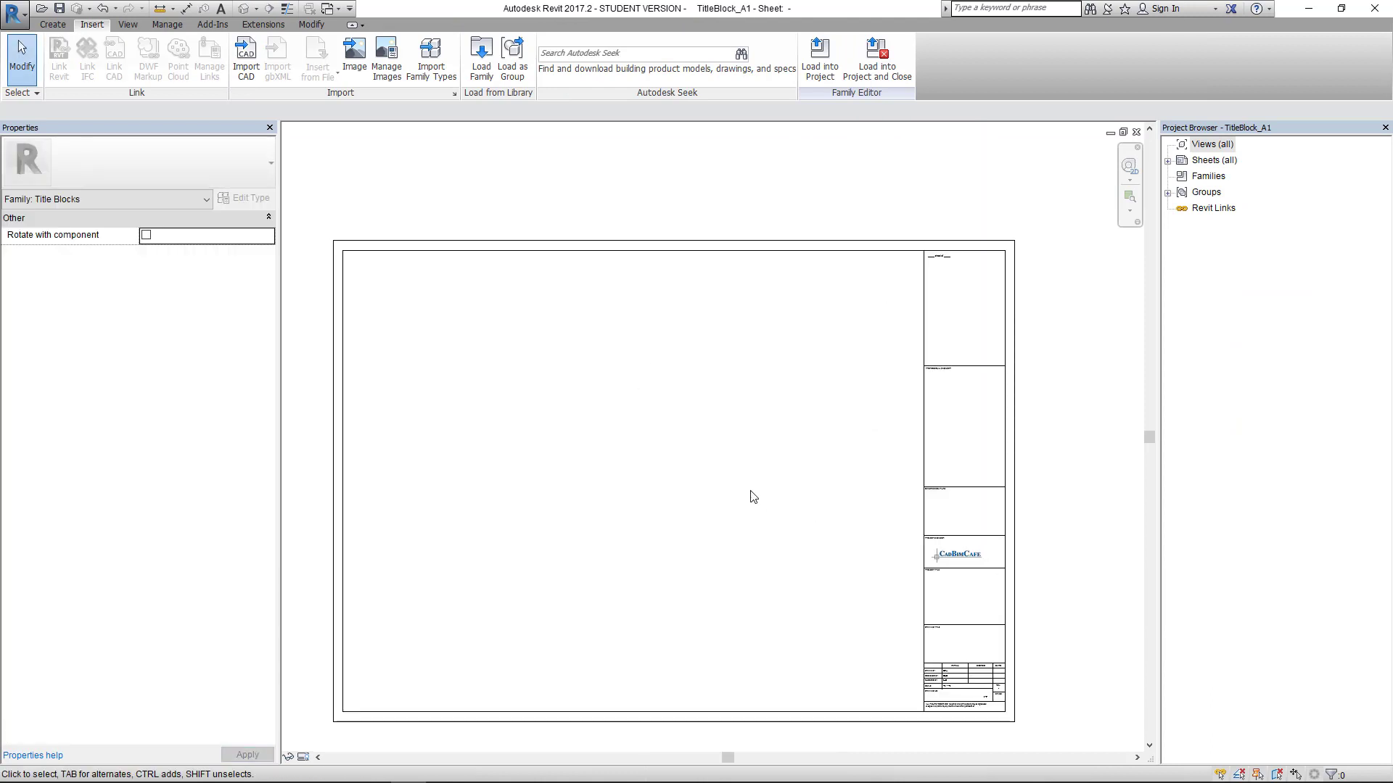
{"action": "left_click", "coordinate": [820, 53]}
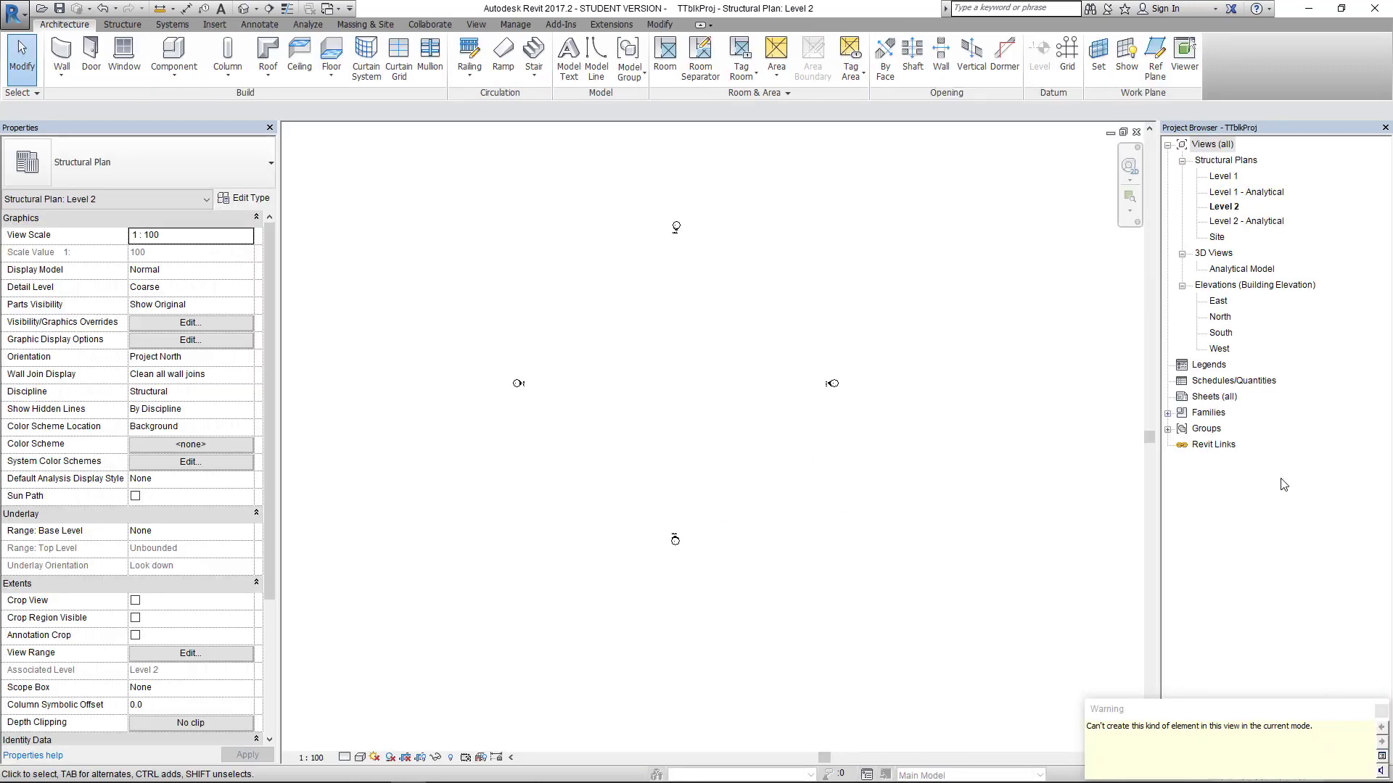
{"action": "left_click", "coordinate": [1381, 712]}
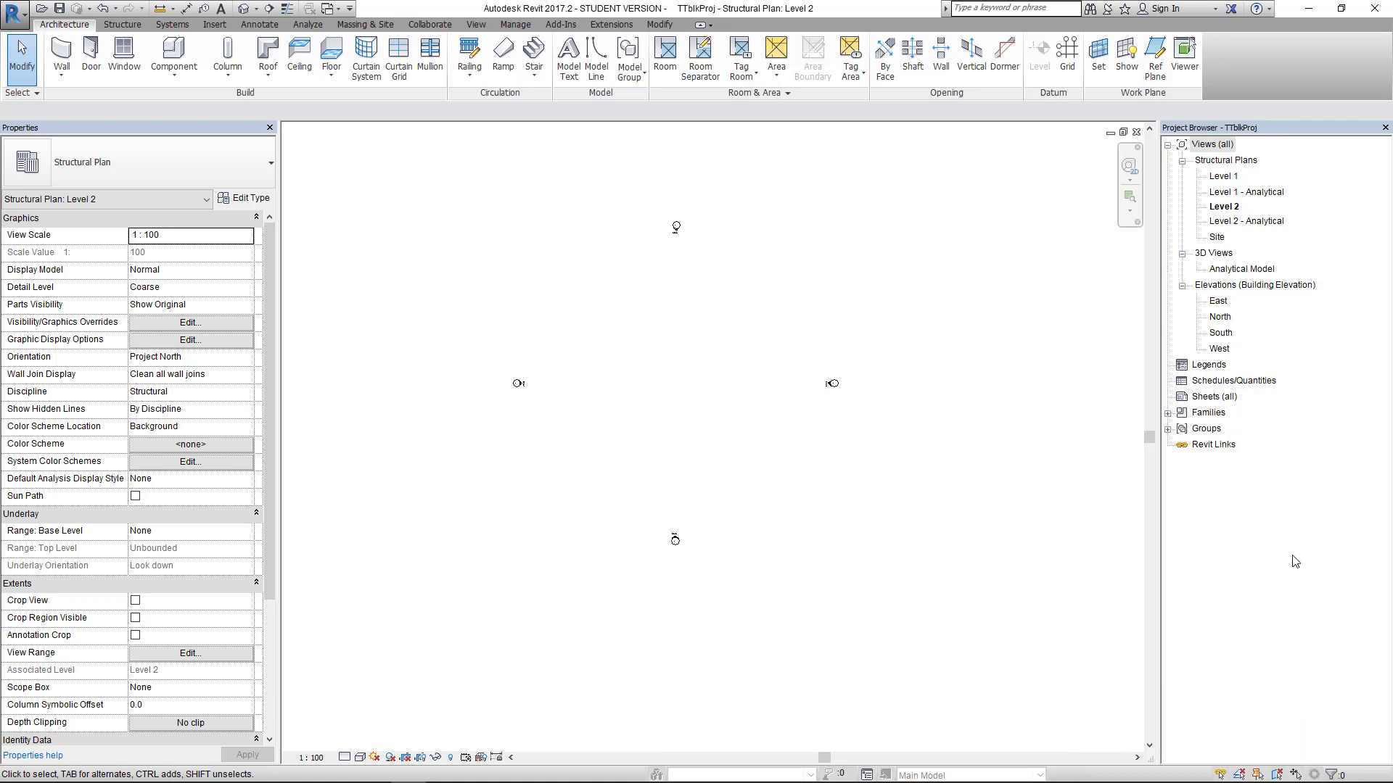
Step: Start creating a new sheet in the TTblkProj project
{"action": "left_click", "coordinate": [1204, 397]}
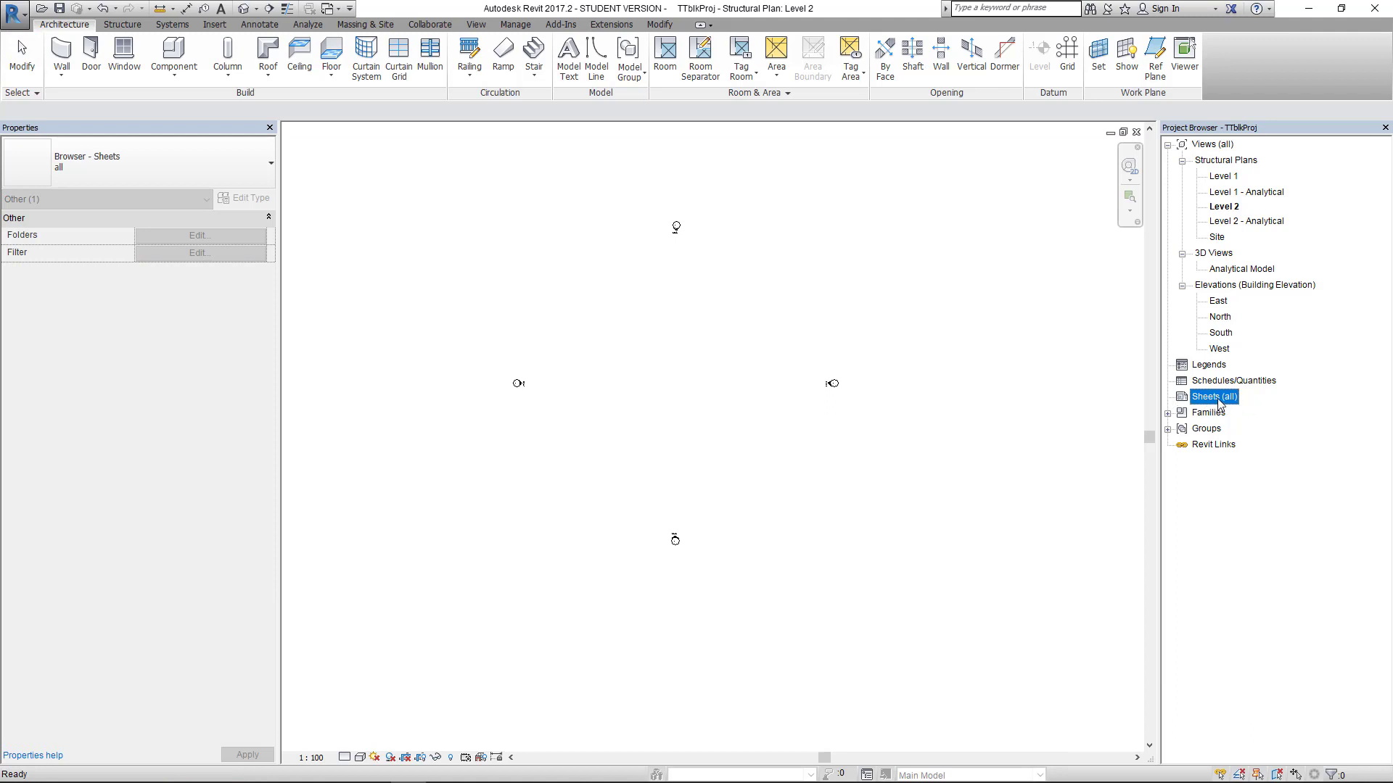
{"action": "right_click", "coordinate": [1220, 403]}
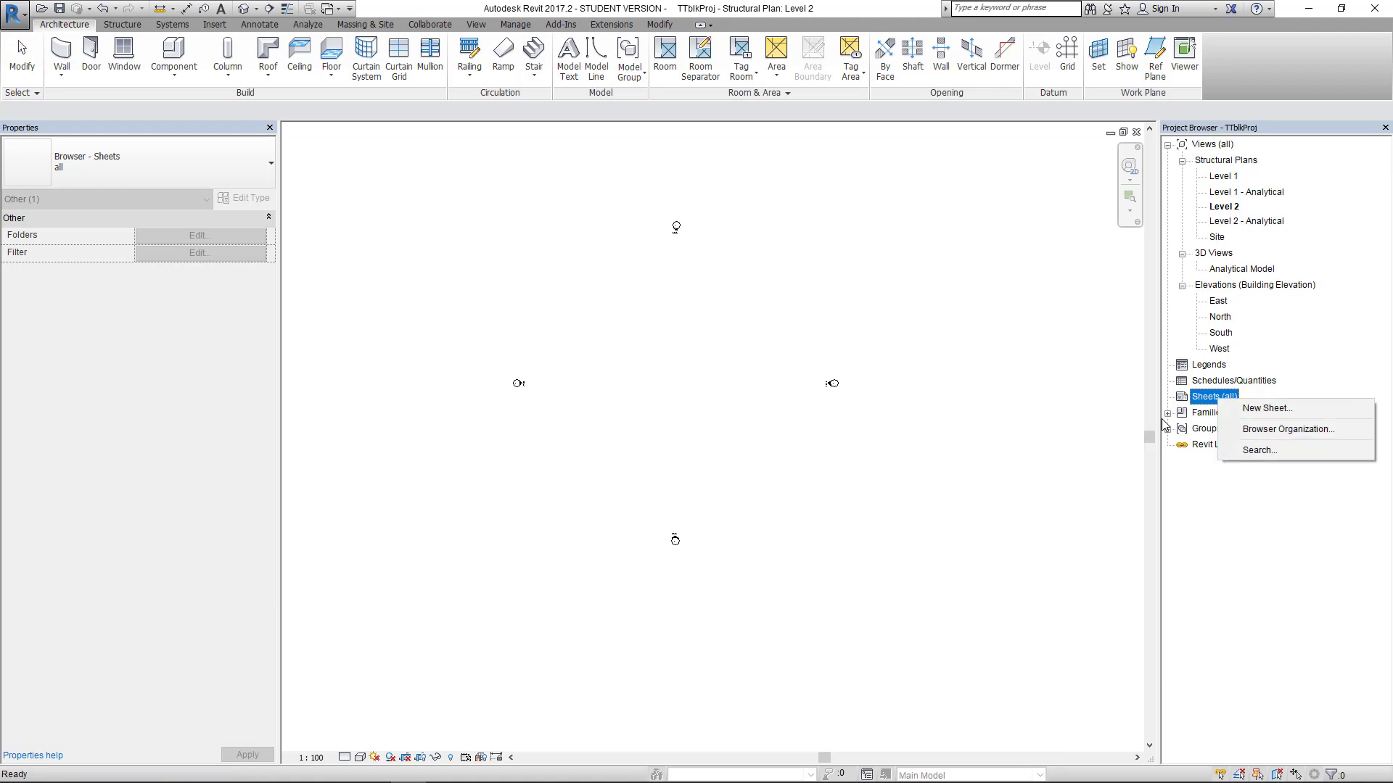
{"action": "left_click", "coordinate": [1283, 410]}
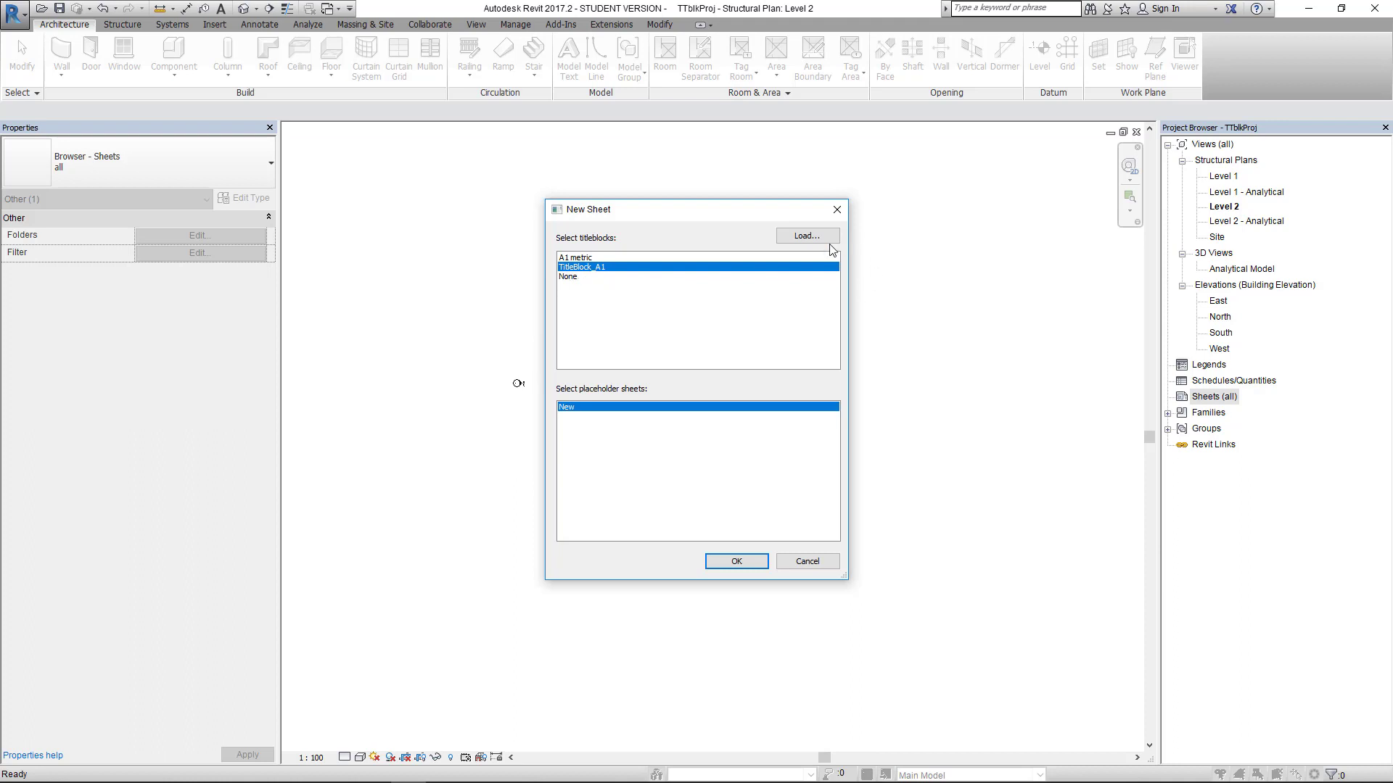
Step: Load the TitleBlock_A1 family from the Rvt002-TitleBlock folder and create the new sheet with it
{"action": "left_click", "coordinate": [805, 236]}
{"action": "left_click", "coordinate": [393, 317]}
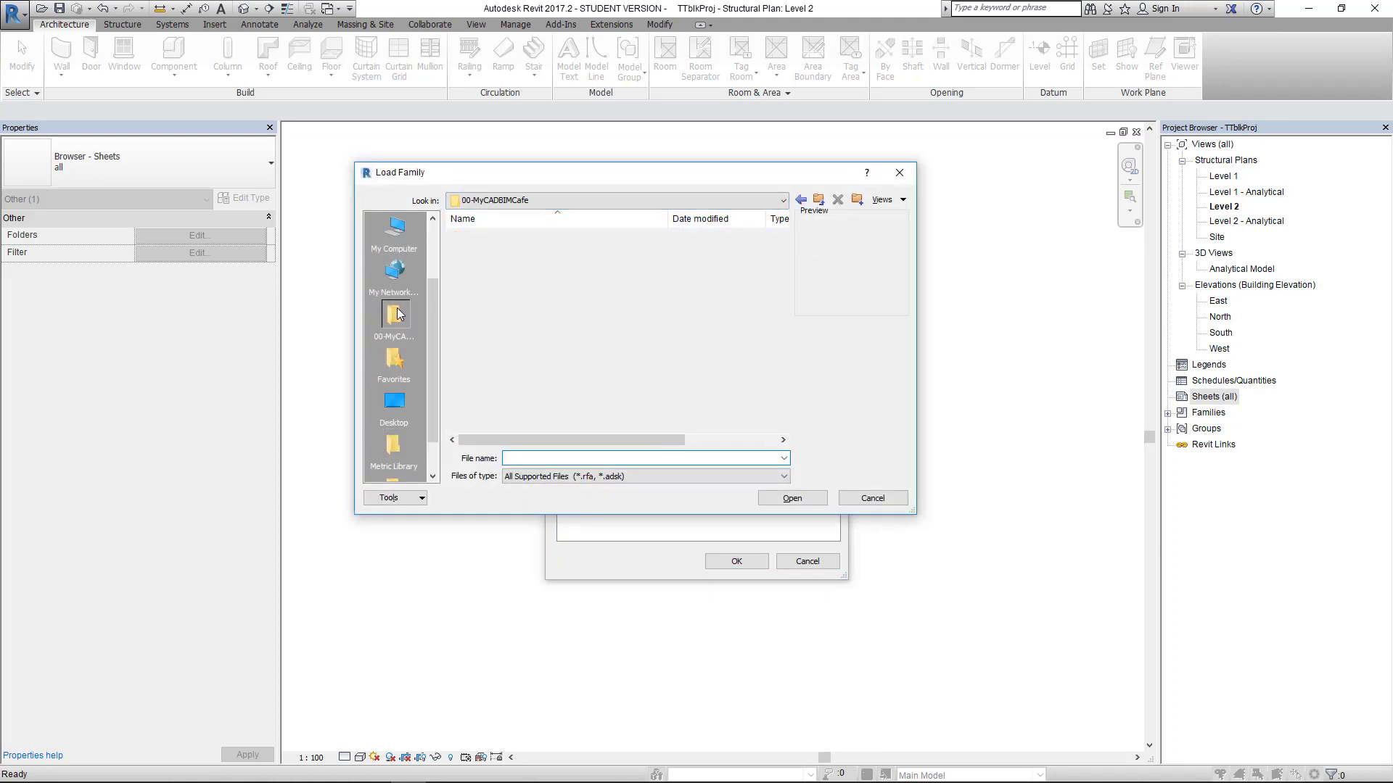
{"action": "double_click", "coordinate": [509, 289]}
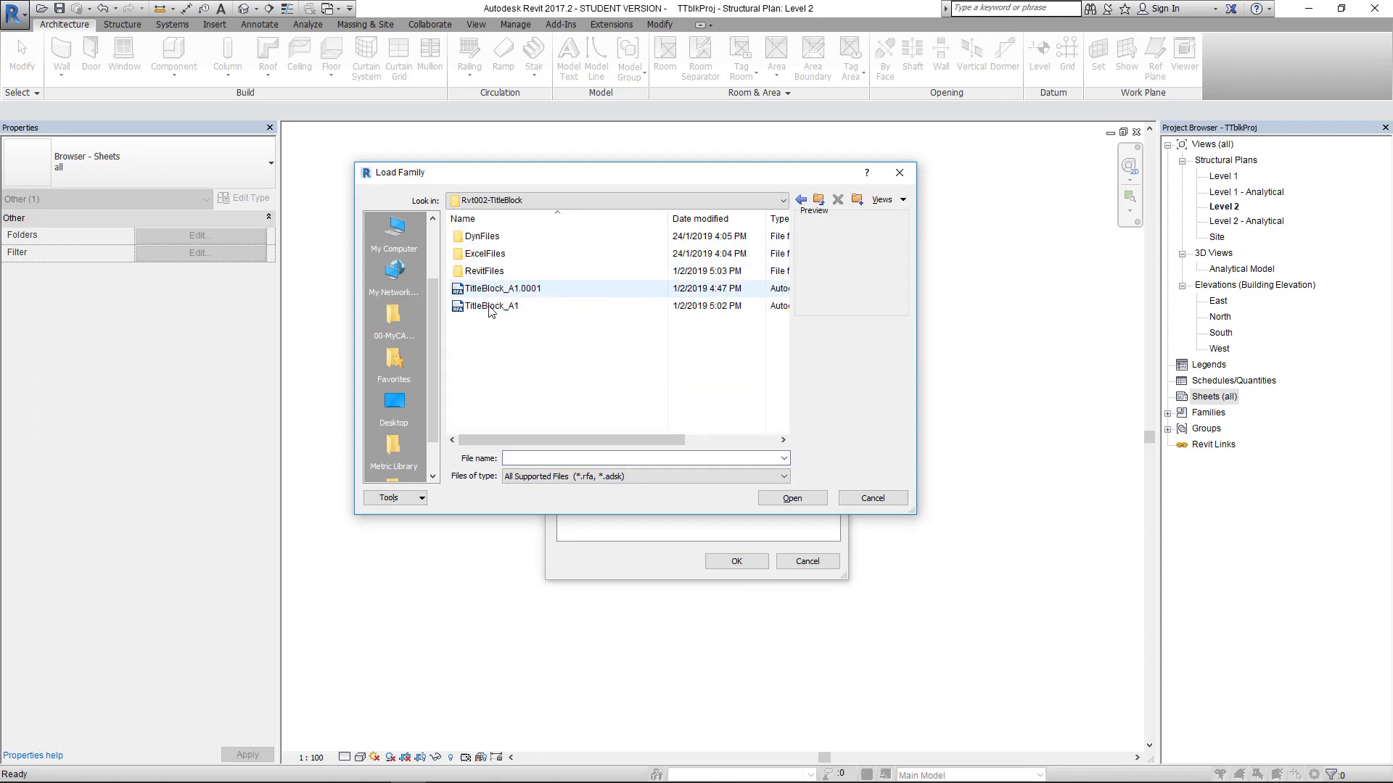
{"action": "left_click", "coordinate": [493, 305]}
{"action": "left_click", "coordinate": [792, 498]}
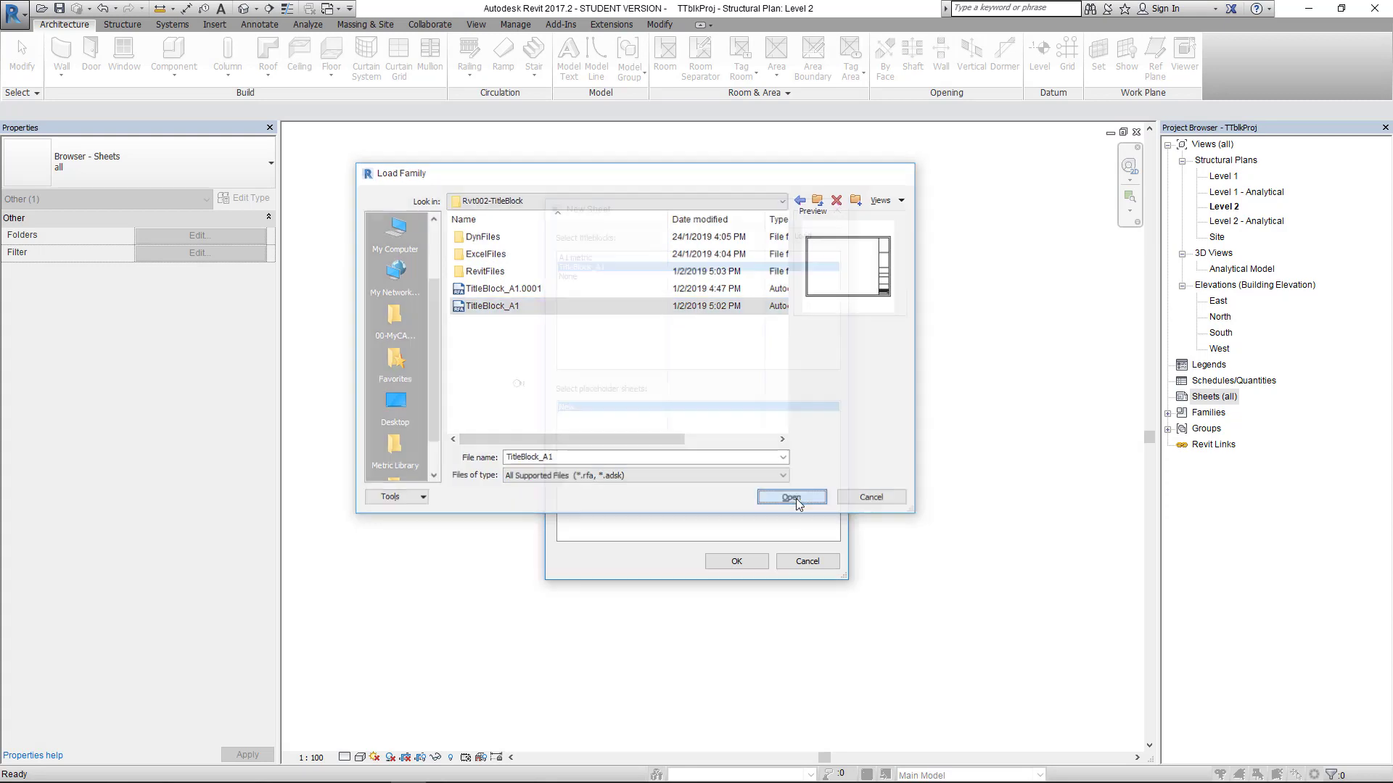
{"action": "left_click", "coordinate": [736, 562]}
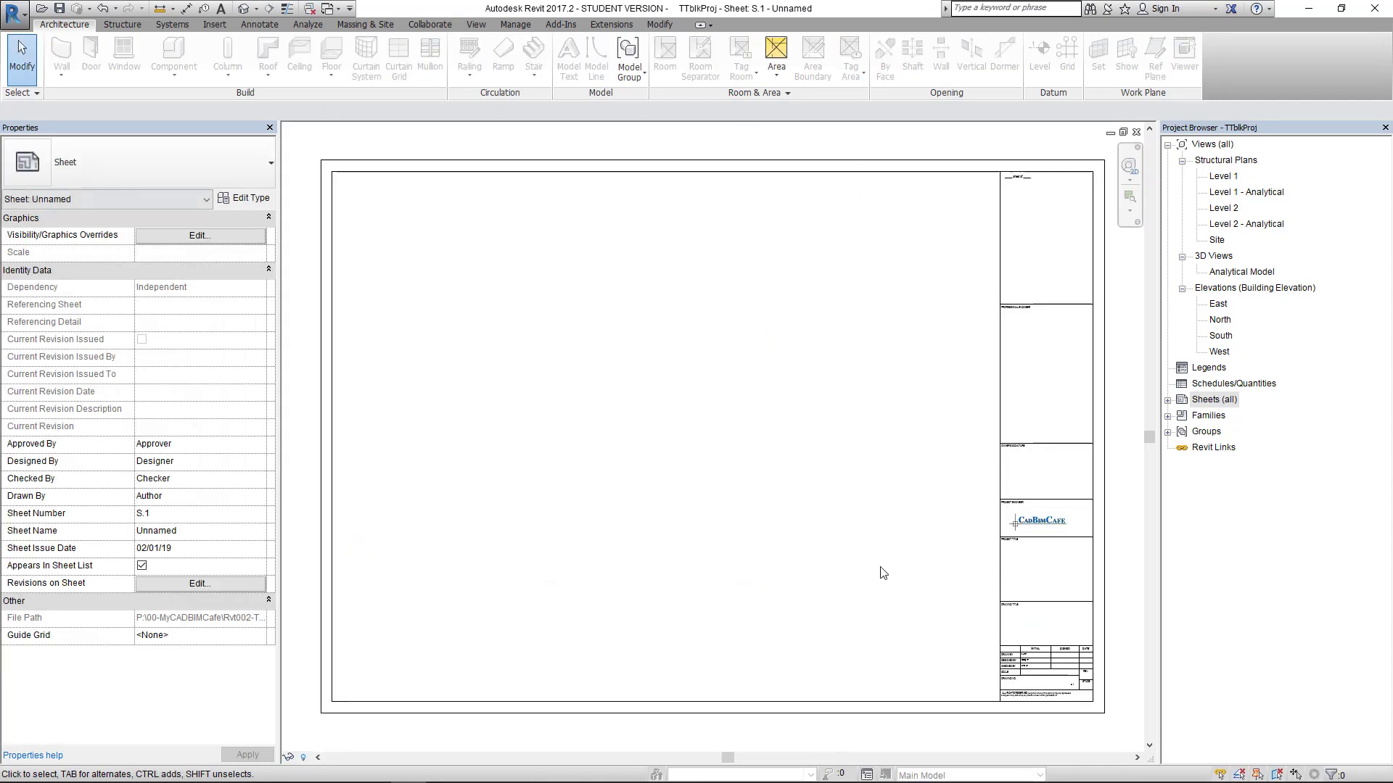
Step: Set the new sheet's Approved By property to AAA
{"action": "scroll", "coordinate": [606, 482], "scroll_direction": "up", "scroll_amount": 8}
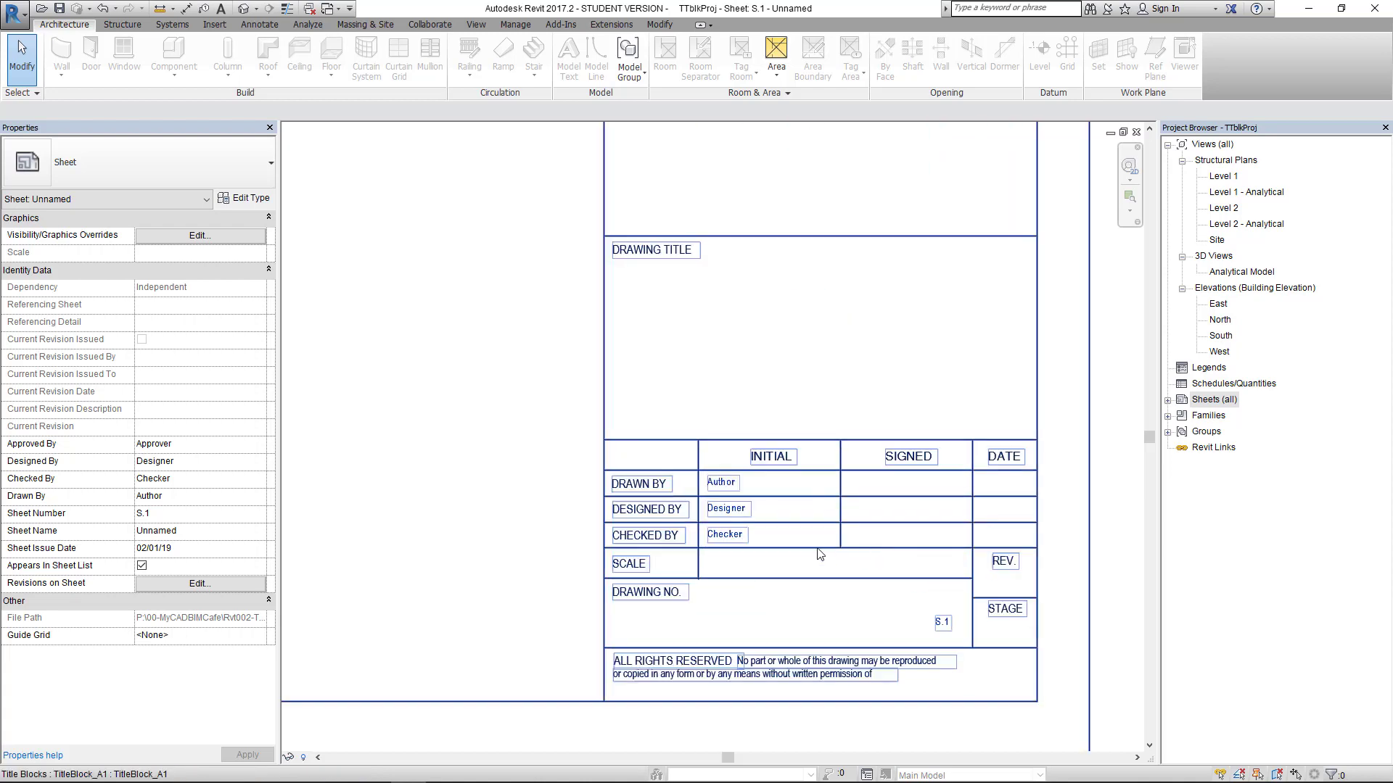
{"action": "scroll", "coordinate": [722, 559], "scroll_direction": "down", "scroll_amount": 2}
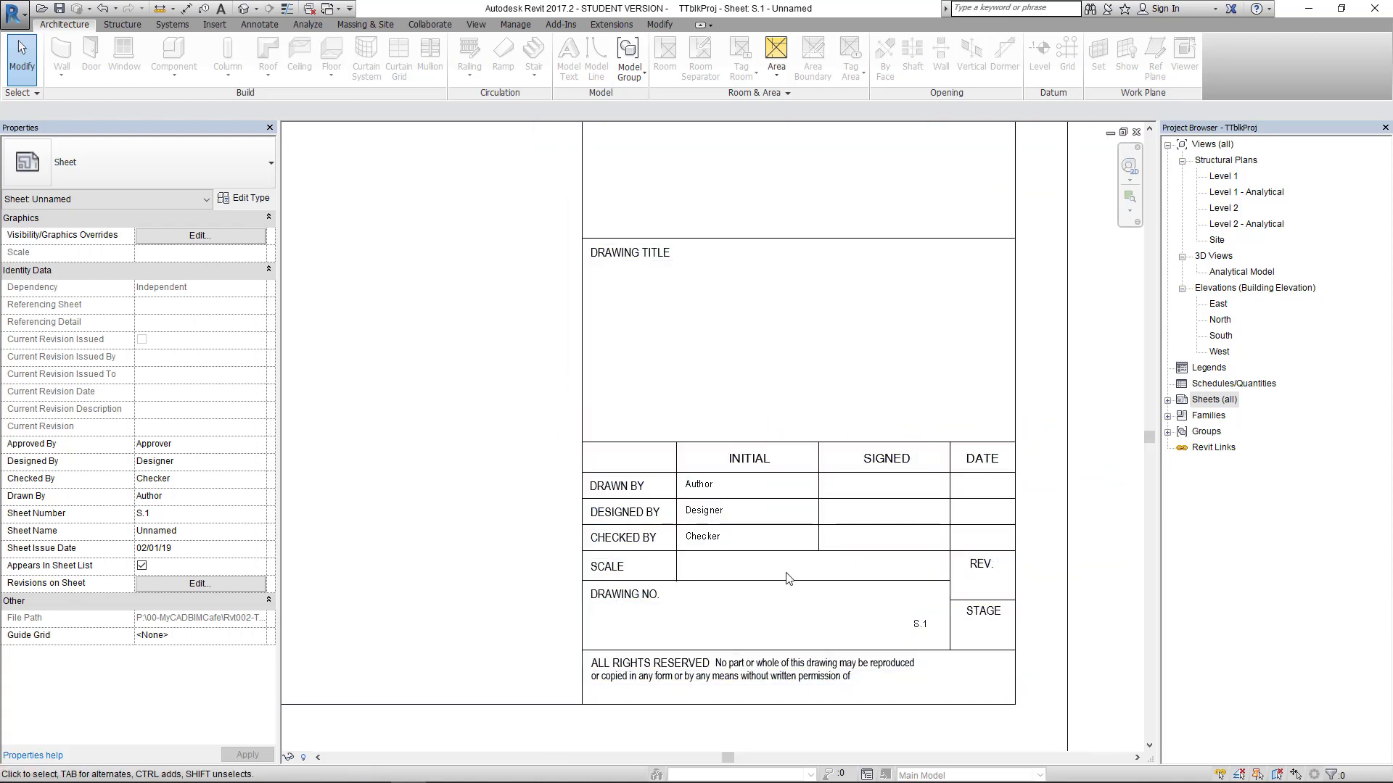
{"action": "scroll", "coordinate": [617, 528], "scroll_direction": "down", "scroll_amount": 2}
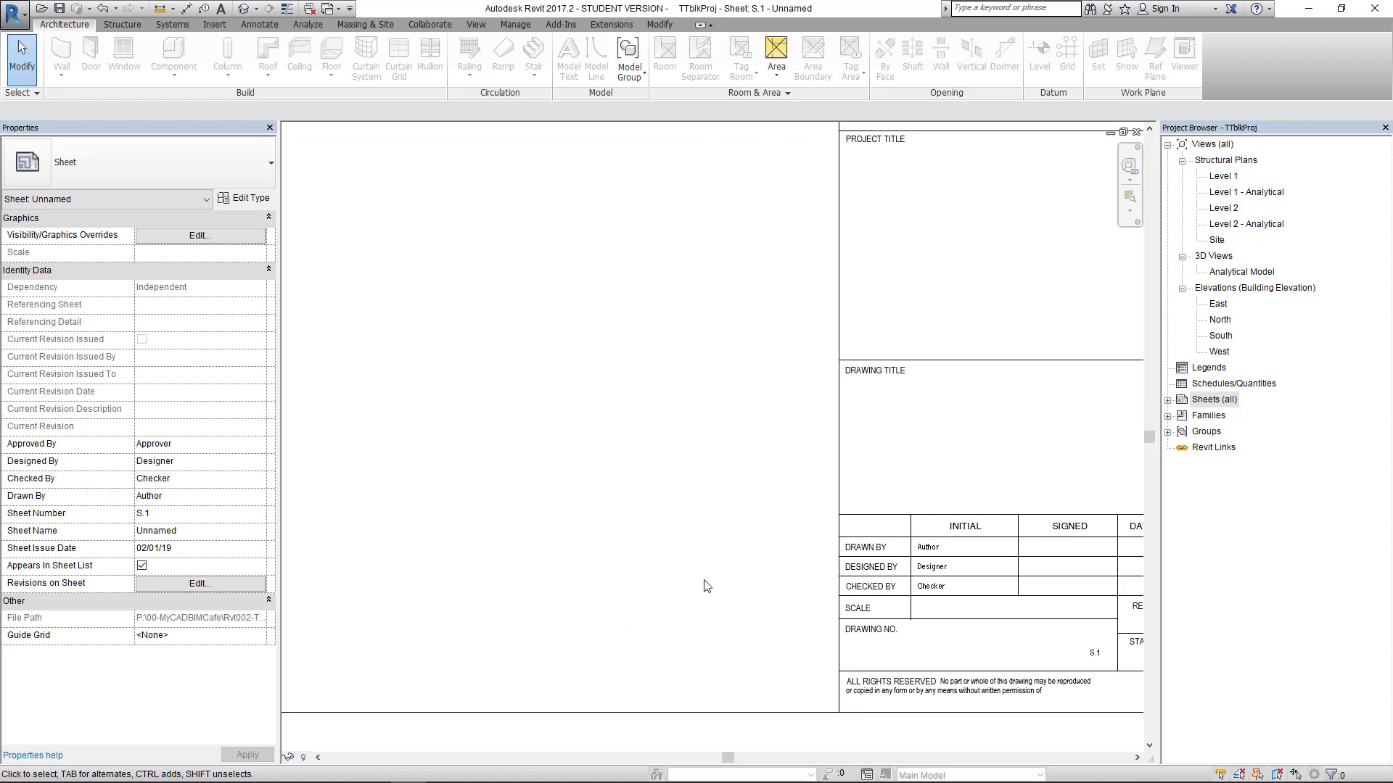
{"action": "scroll", "coordinate": [709, 573], "scroll_direction": "down", "scroll_amount": 3}
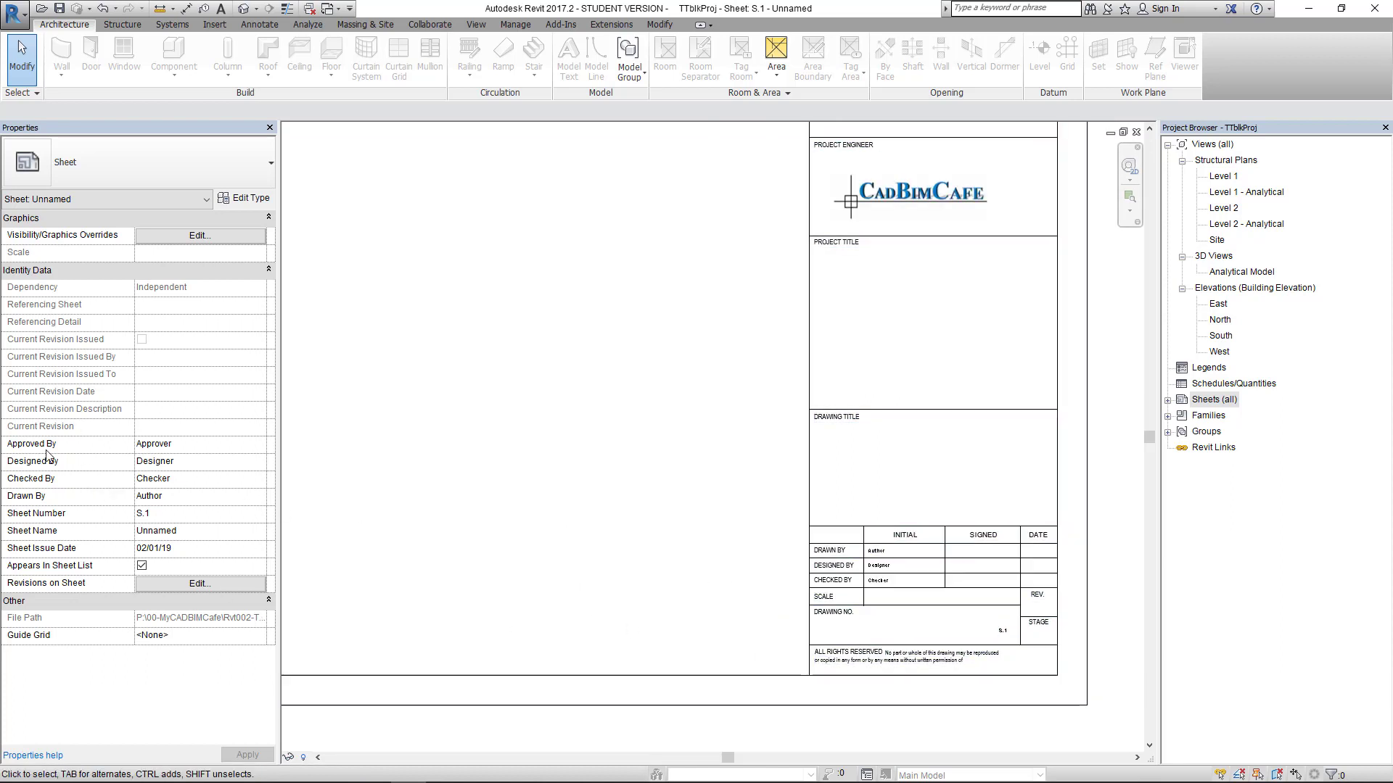
{"action": "left_click", "coordinate": [189, 445]}
{"action": "type", "text": "AAA"}
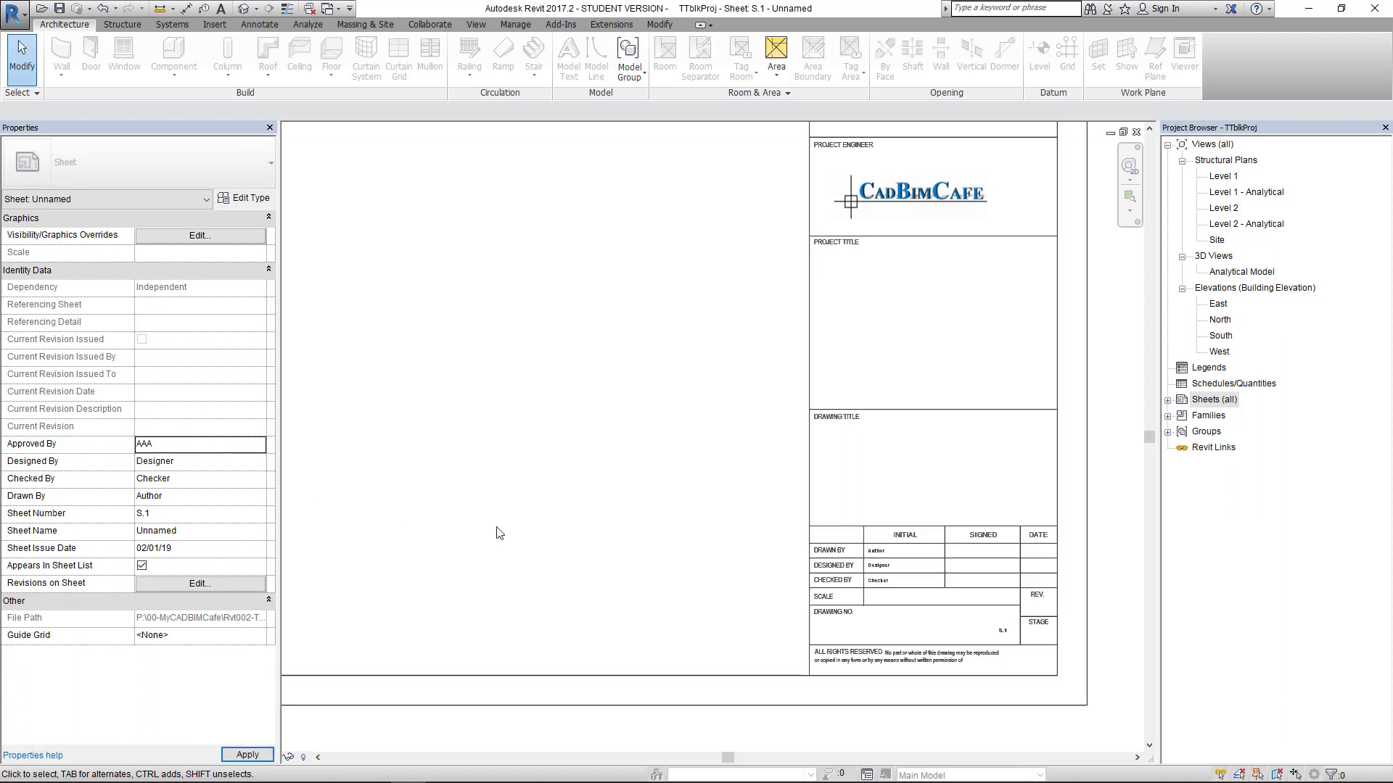
Step: Set the sheet's Drawn By property to DDD and Checked By to CCC, applying each change
{"action": "scroll", "coordinate": [873, 586], "scroll_direction": "up", "scroll_amount": 5}
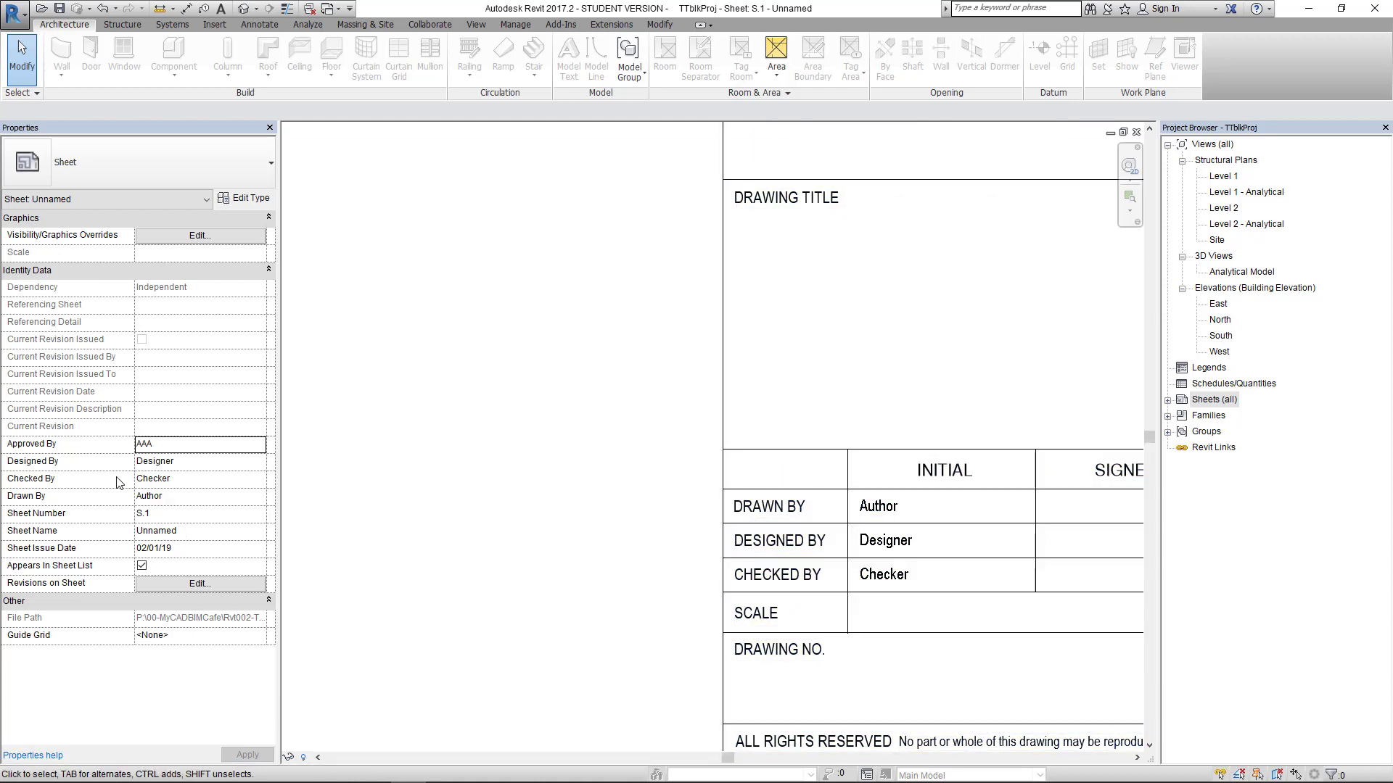
{"action": "left_click", "coordinate": [181, 497]}
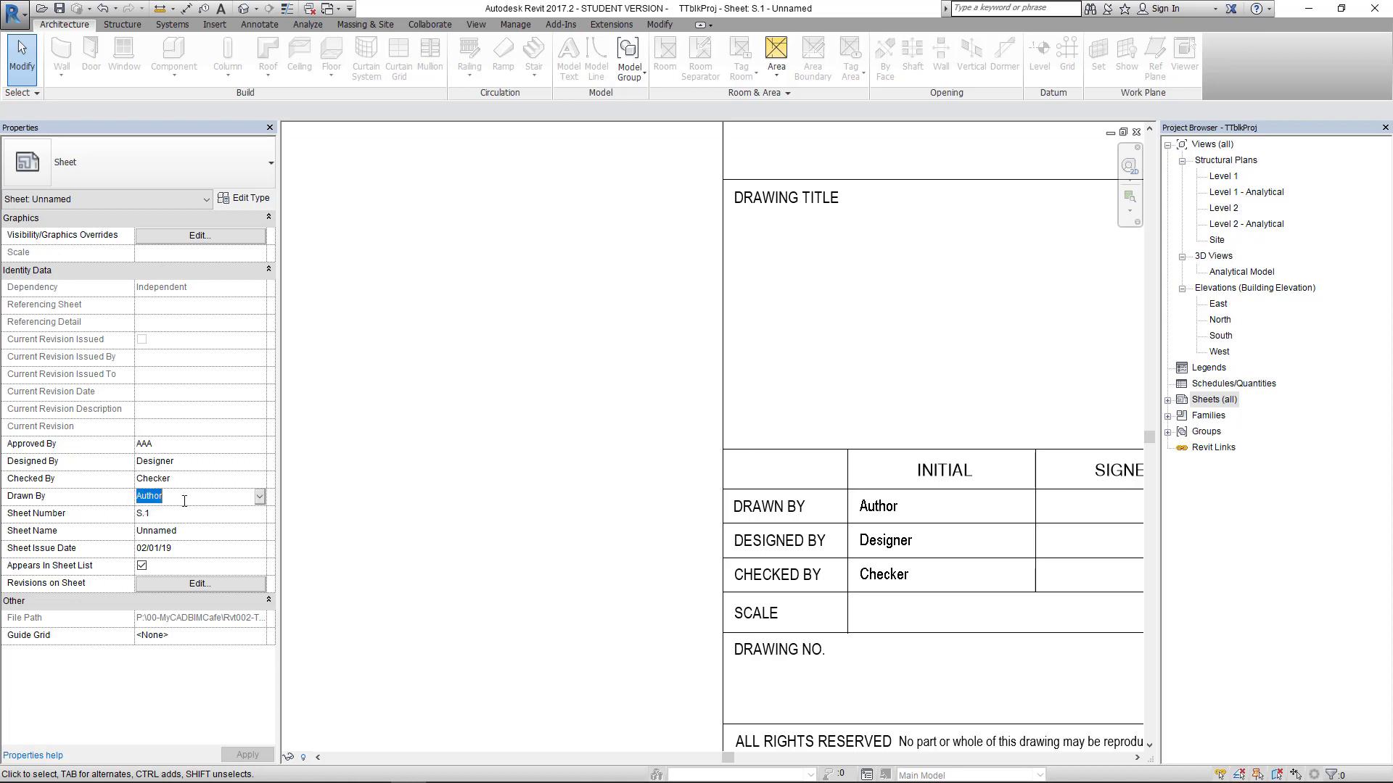
{"action": "type", "text": "DDD"}
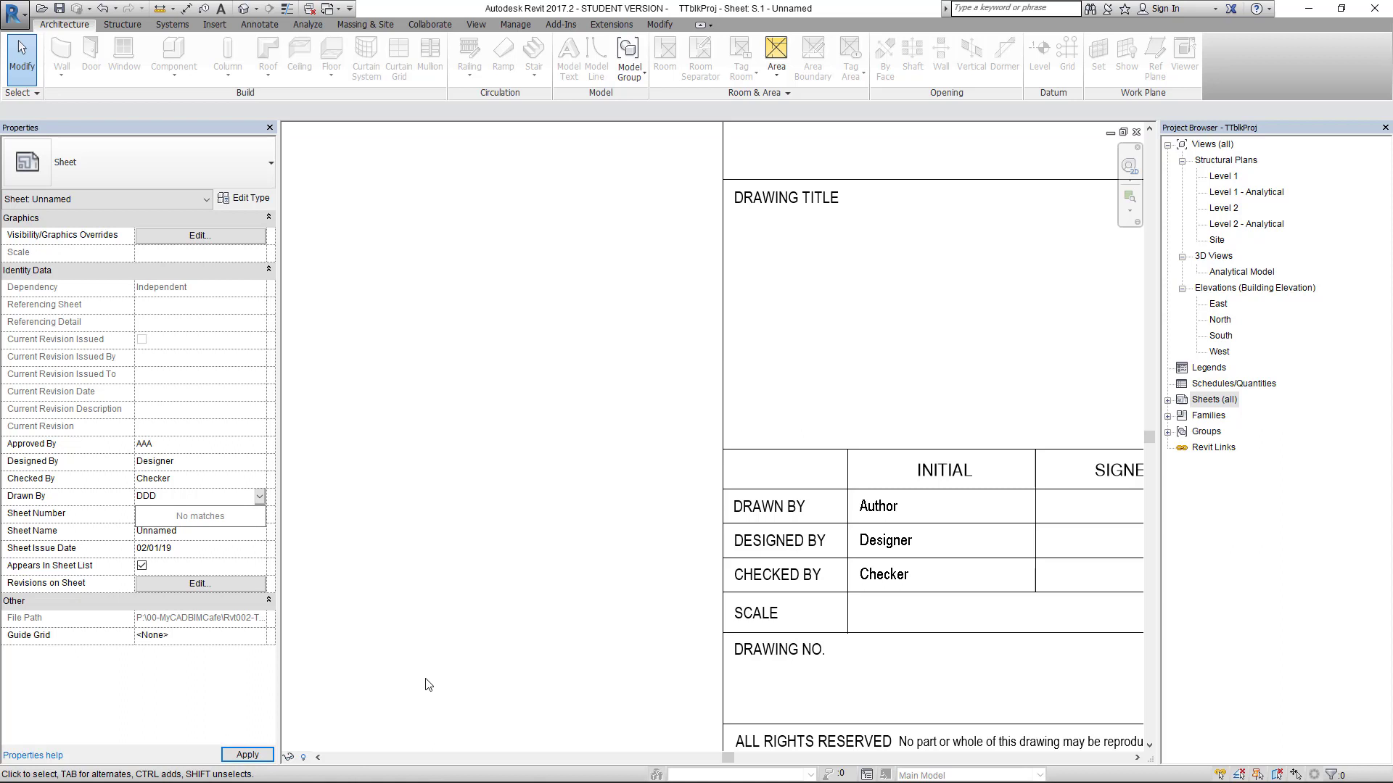
{"action": "left_click", "coordinate": [253, 757]}
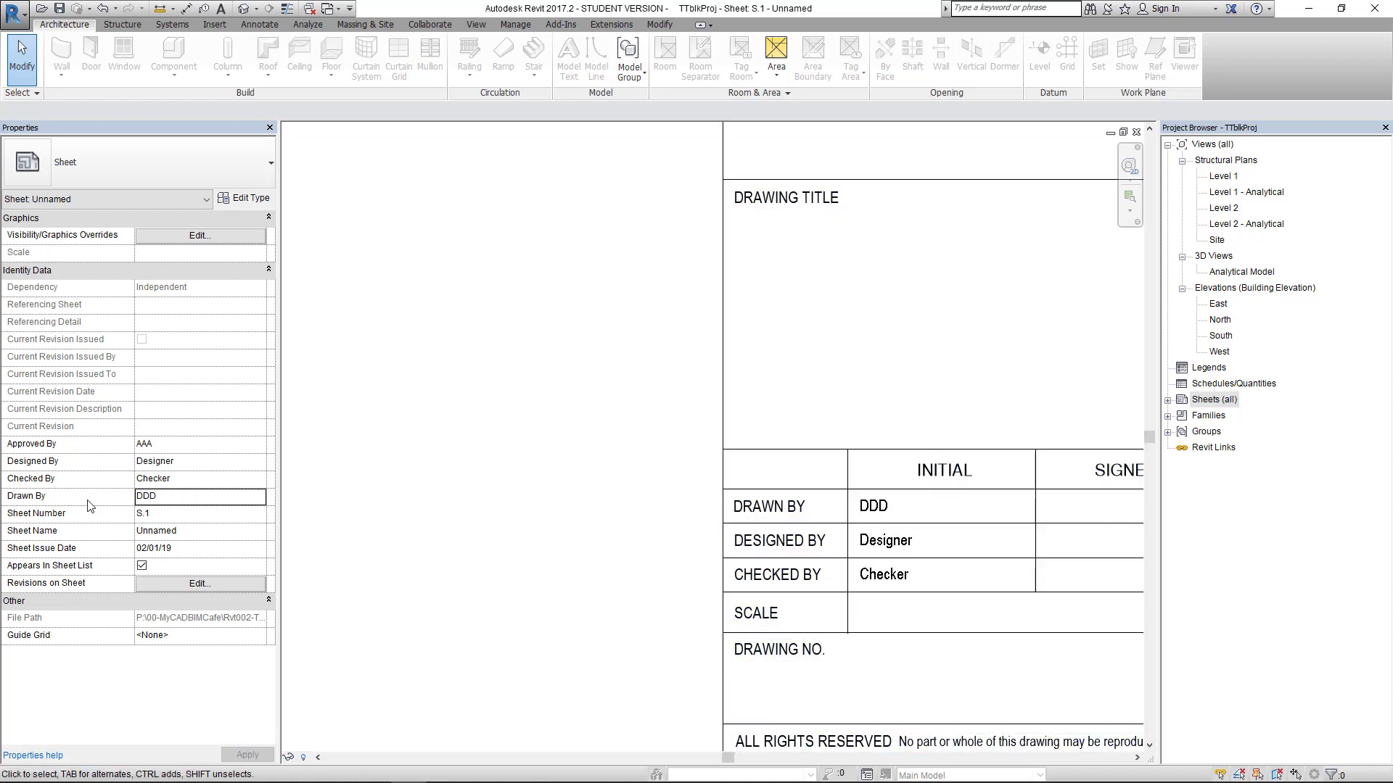
{"action": "left_click", "coordinate": [194, 480]}
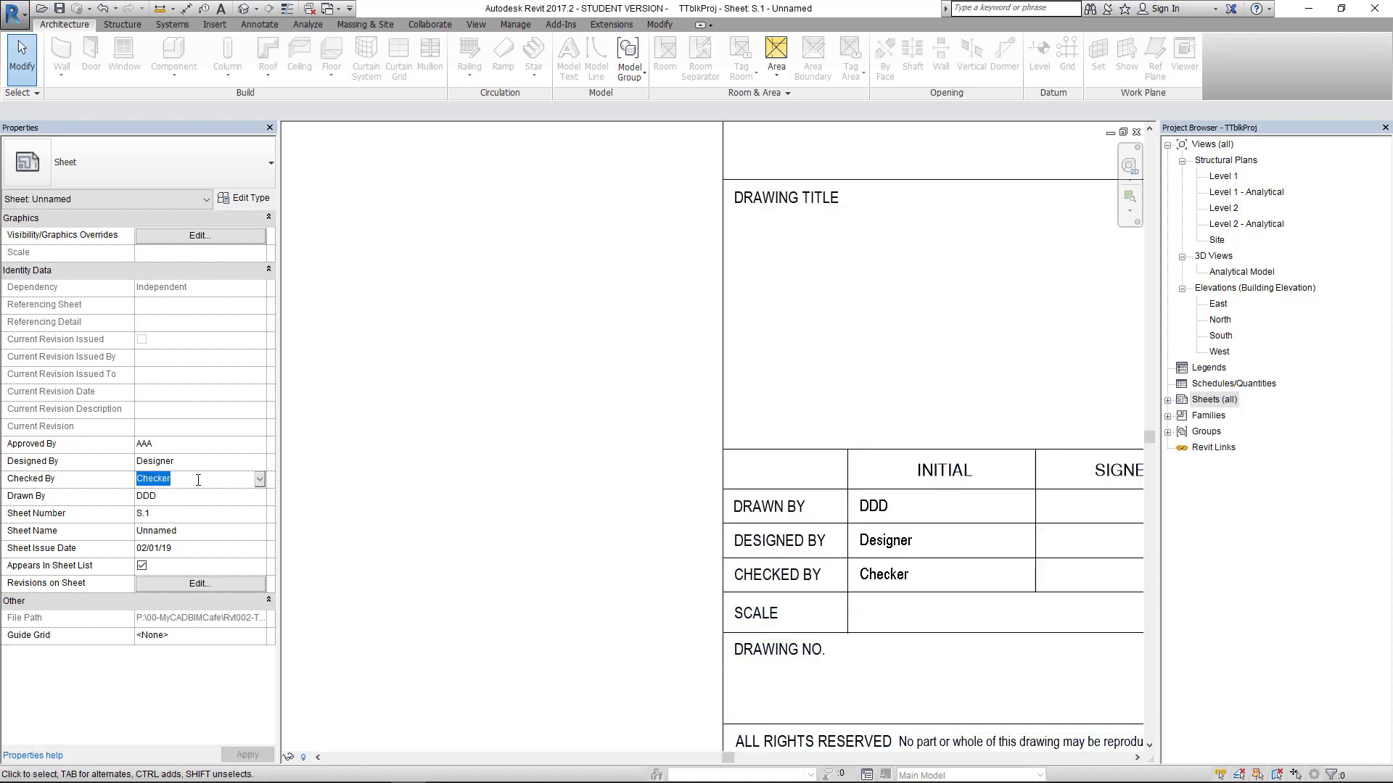
{"action": "type", "text": "CCC"}
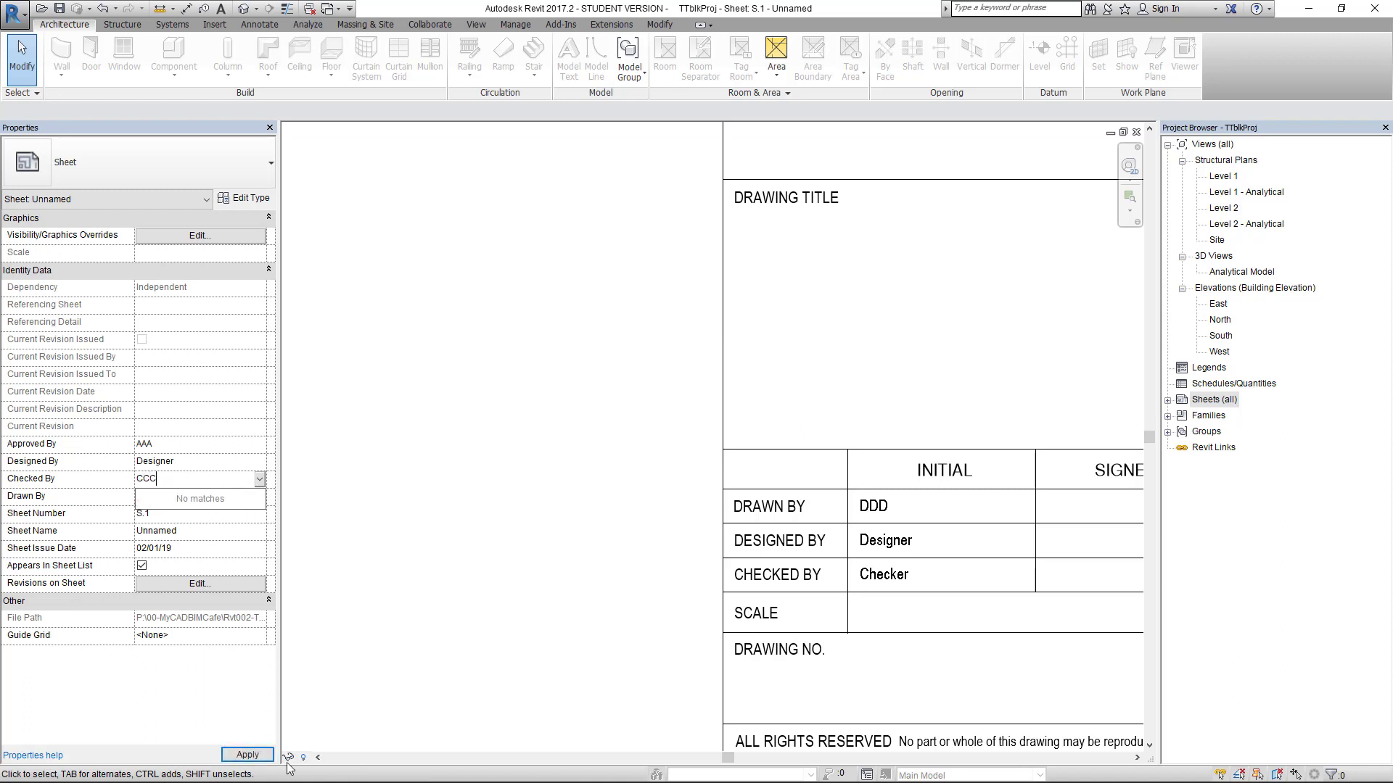
{"action": "left_click", "coordinate": [247, 755]}
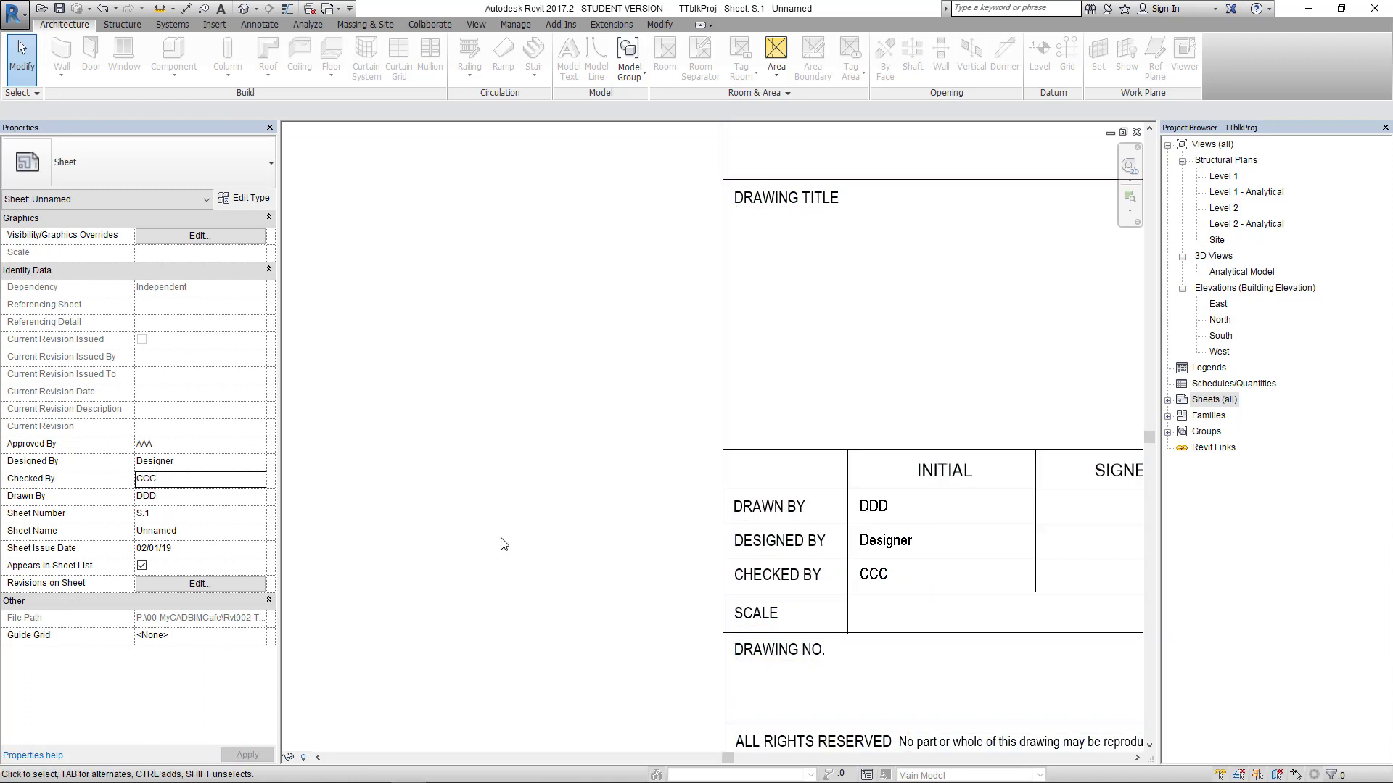
Step: Set the sheet's Designed By property to ABC and apply it
{"action": "left_click", "coordinate": [194, 461]}
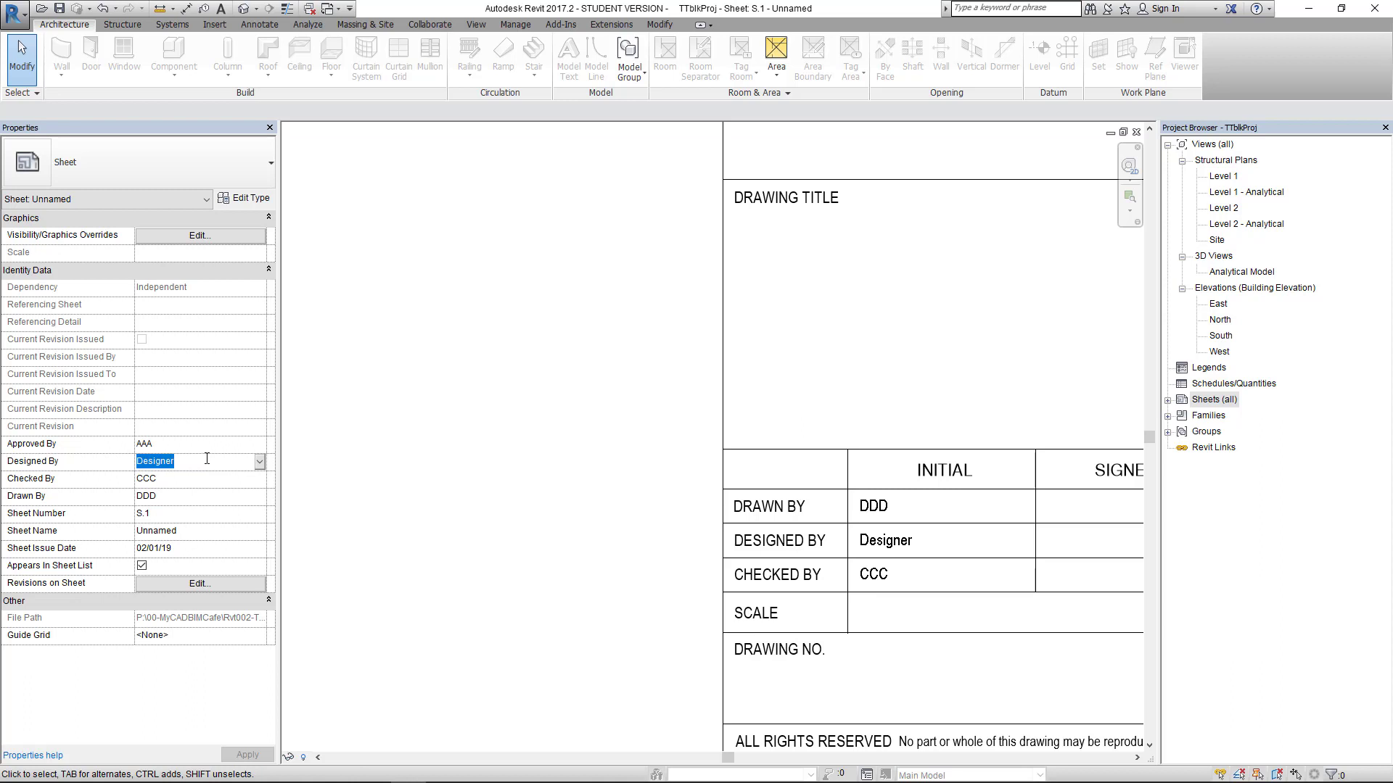
{"action": "type", "text": "AB"}
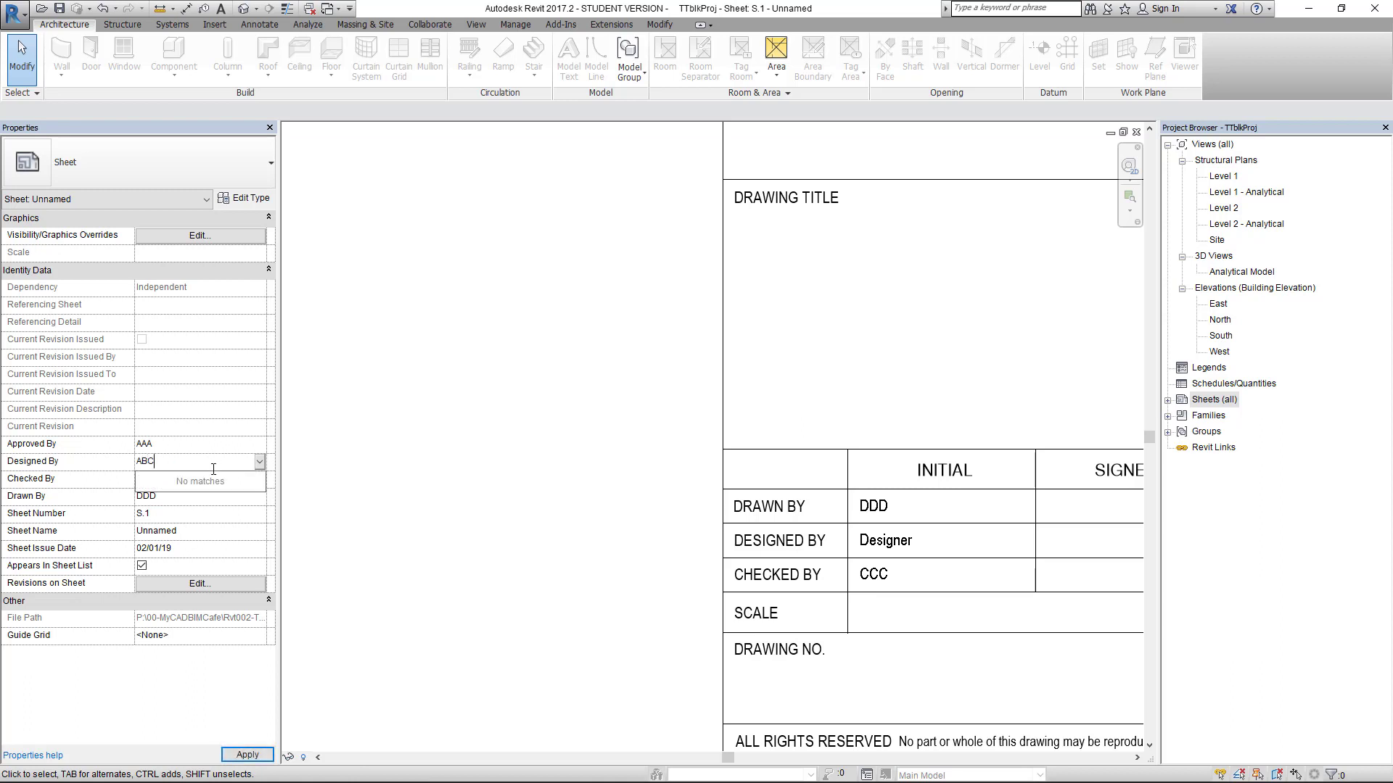
{"action": "type", "text": "C"}
{"action": "left_click", "coordinate": [247, 755]}
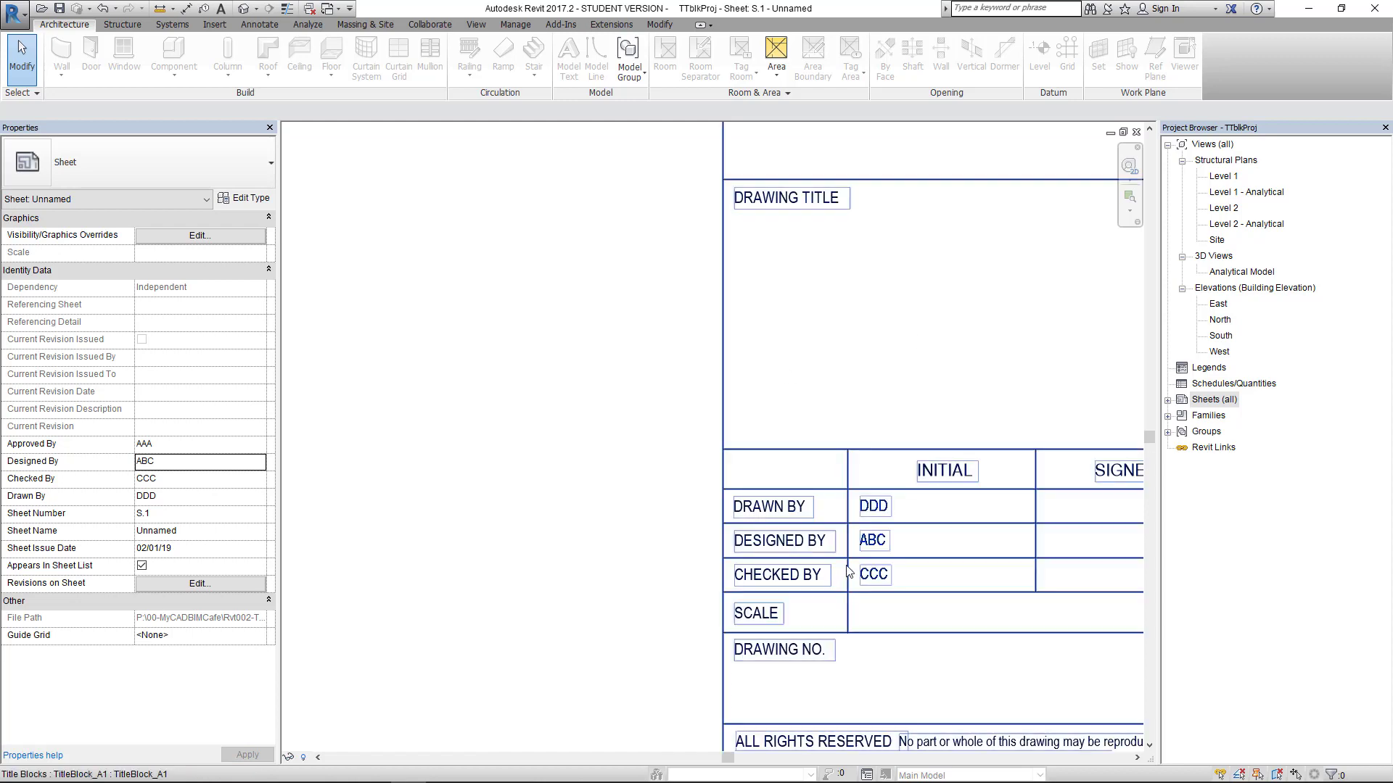
Step: Open the Level 1 structural plan
{"action": "scroll", "coordinate": [621, 532], "scroll_direction": "down", "scroll_amount": 2}
{"action": "scroll", "coordinate": [784, 572], "scroll_direction": "up", "scroll_amount": 2}
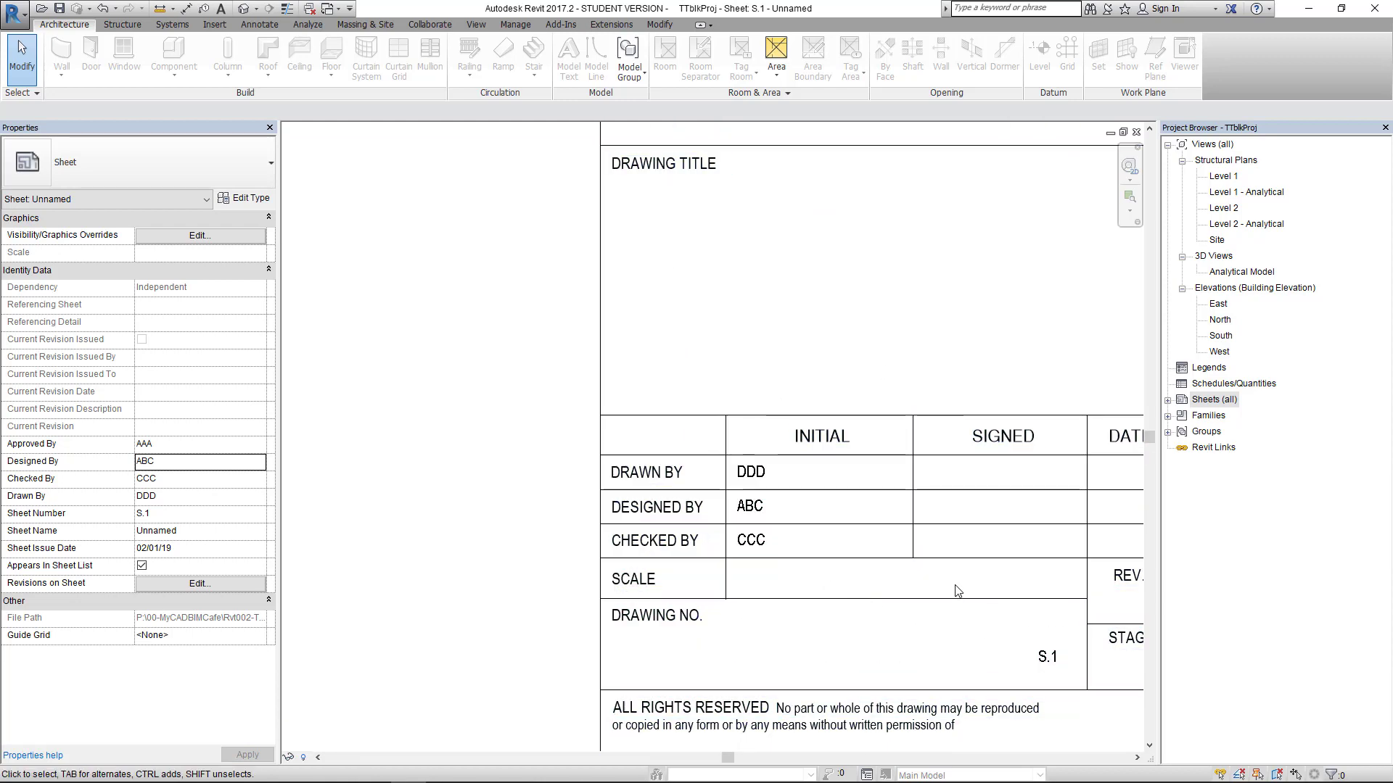
{"action": "scroll", "coordinate": [551, 536], "scroll_direction": "down", "scroll_amount": 4}
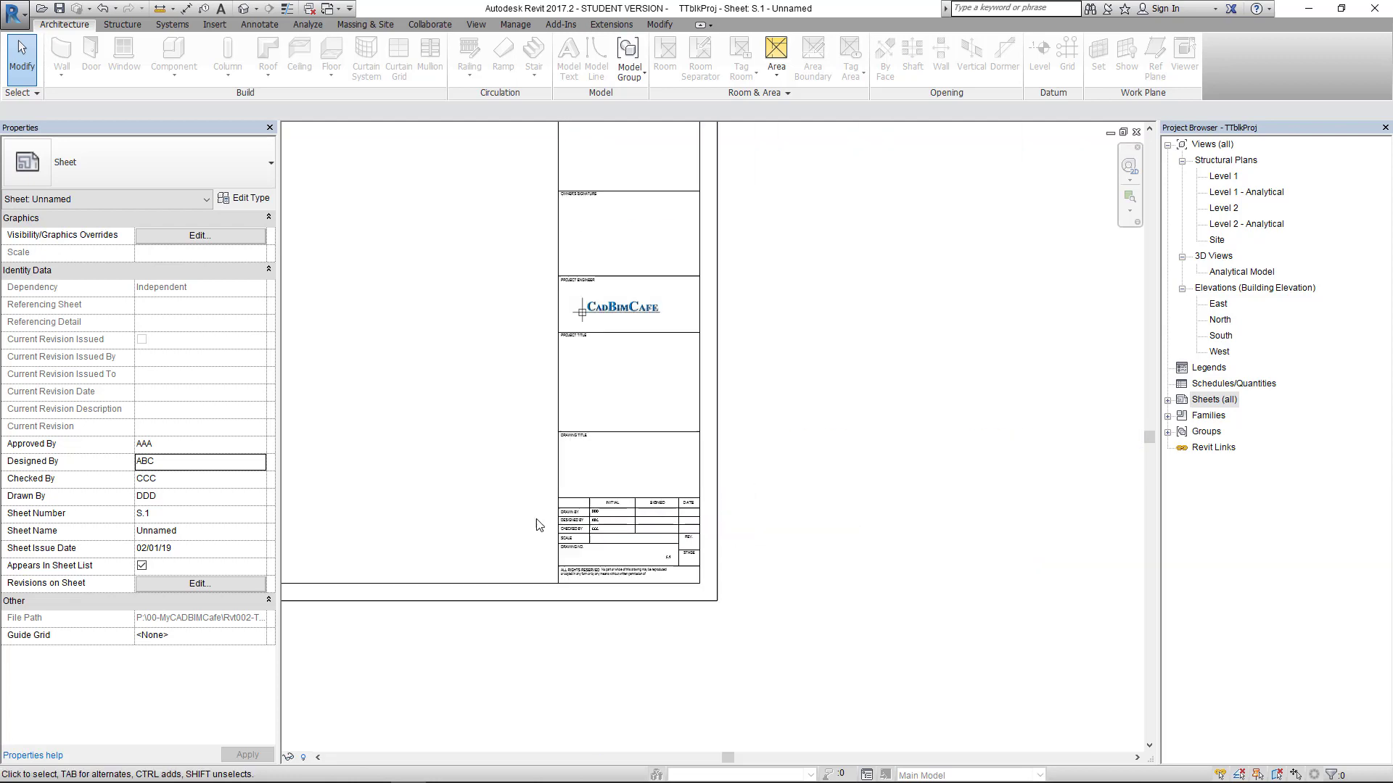
{"action": "middle_click_drag", "start_coordinate": [598, 509], "coordinate": [772, 578]}
{"action": "scroll", "coordinate": [575, 625], "scroll_direction": "down", "scroll_amount": 3}
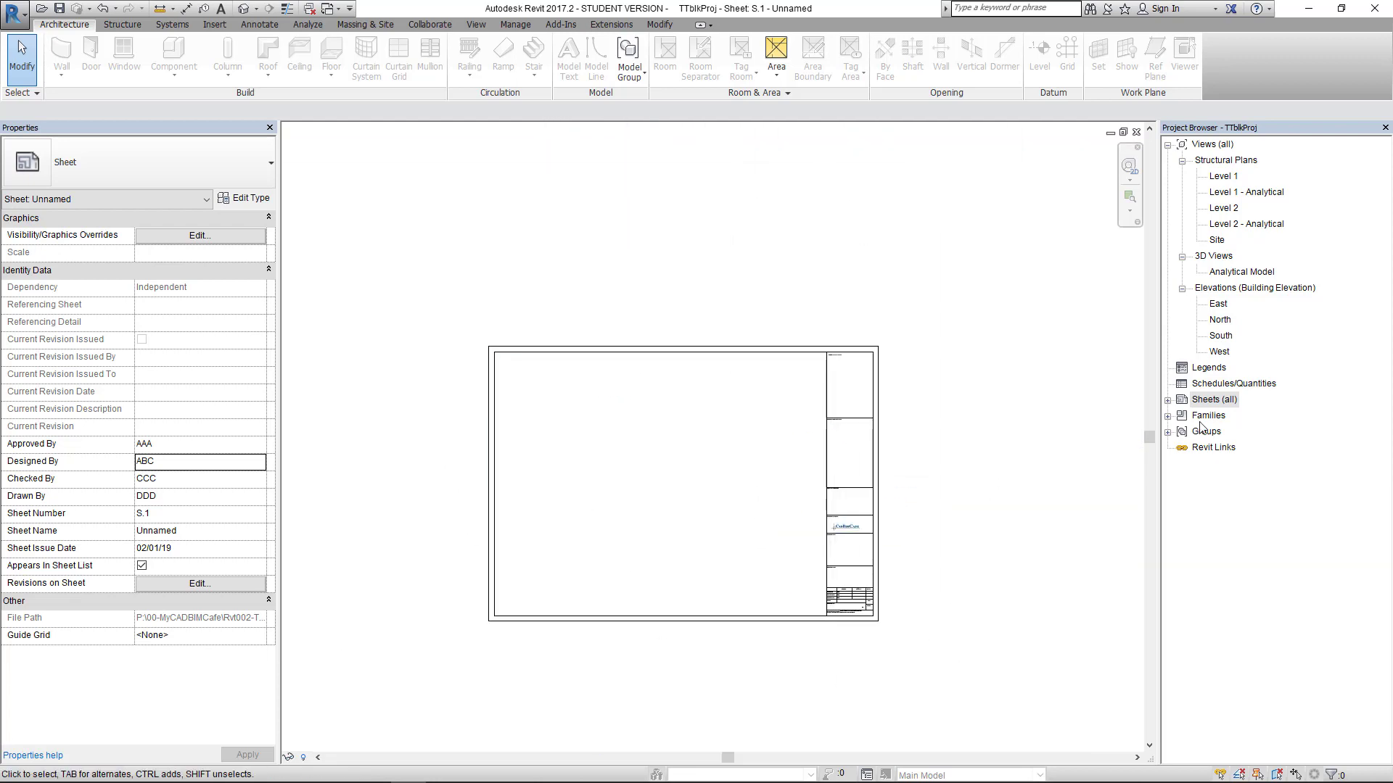
{"action": "double_click", "coordinate": [1225, 176]}
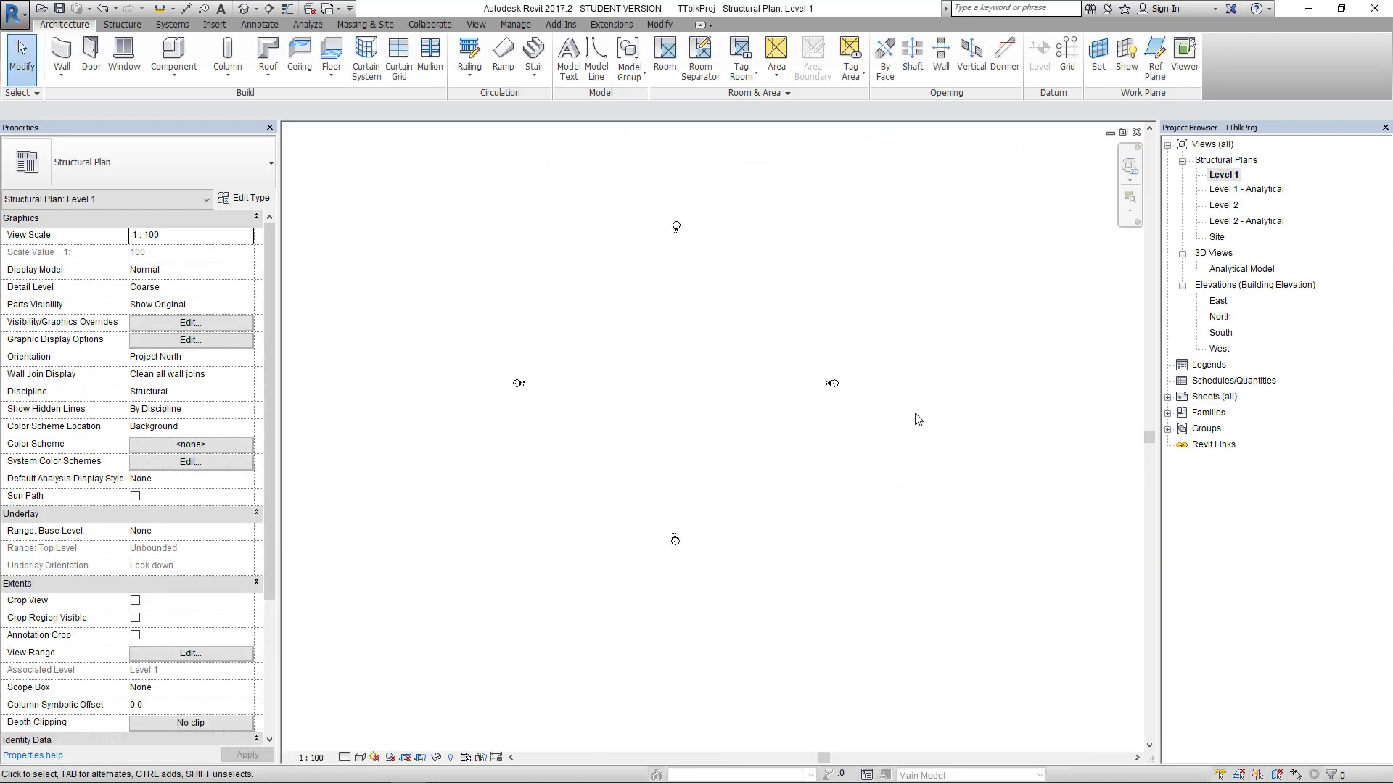
{"action": "middle_click_drag", "start_coordinate": [668, 365], "coordinate": [628, 392]}
{"action": "scroll", "coordinate": [770, 426], "scroll_direction": "down", "scroll_amount": 1}
Step: Set up a Generic - 200mm structural wall measured by height from Level 1 up to Level 2
{"action": "left_click", "coordinate": [61, 76]}
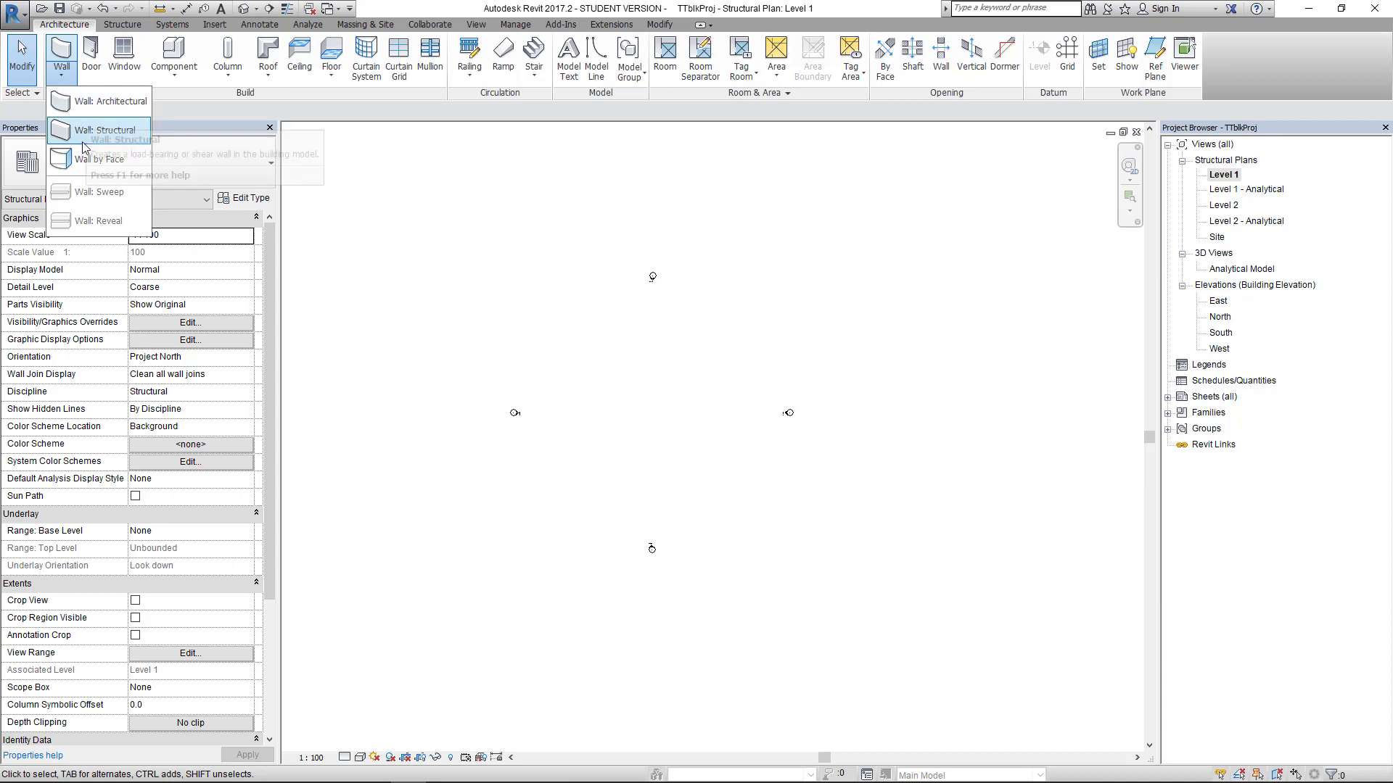
{"action": "left_click", "coordinate": [83, 141]}
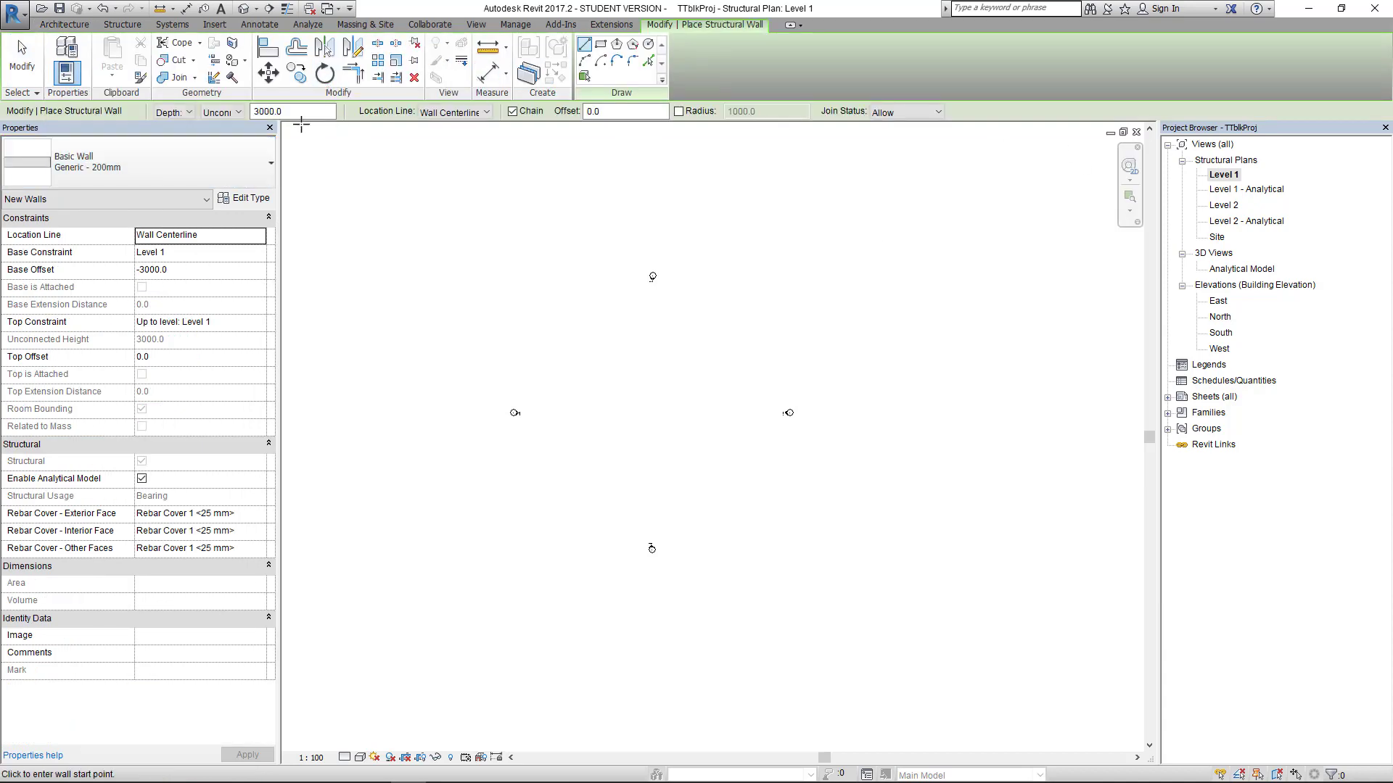
{"action": "left_click", "coordinate": [174, 112]}
{"action": "left_click", "coordinate": [171, 143]}
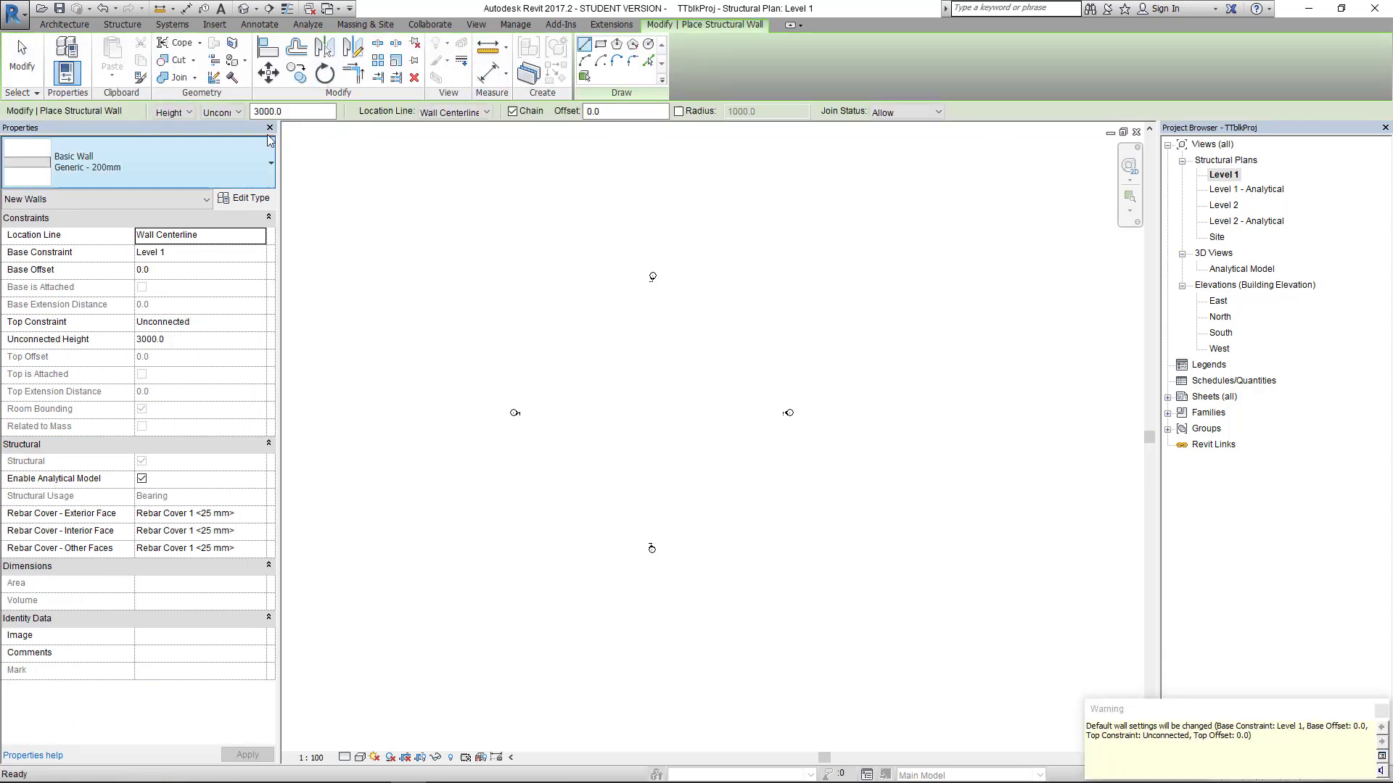
{"action": "left_click", "coordinate": [230, 112]}
{"action": "left_click", "coordinate": [220, 141]}
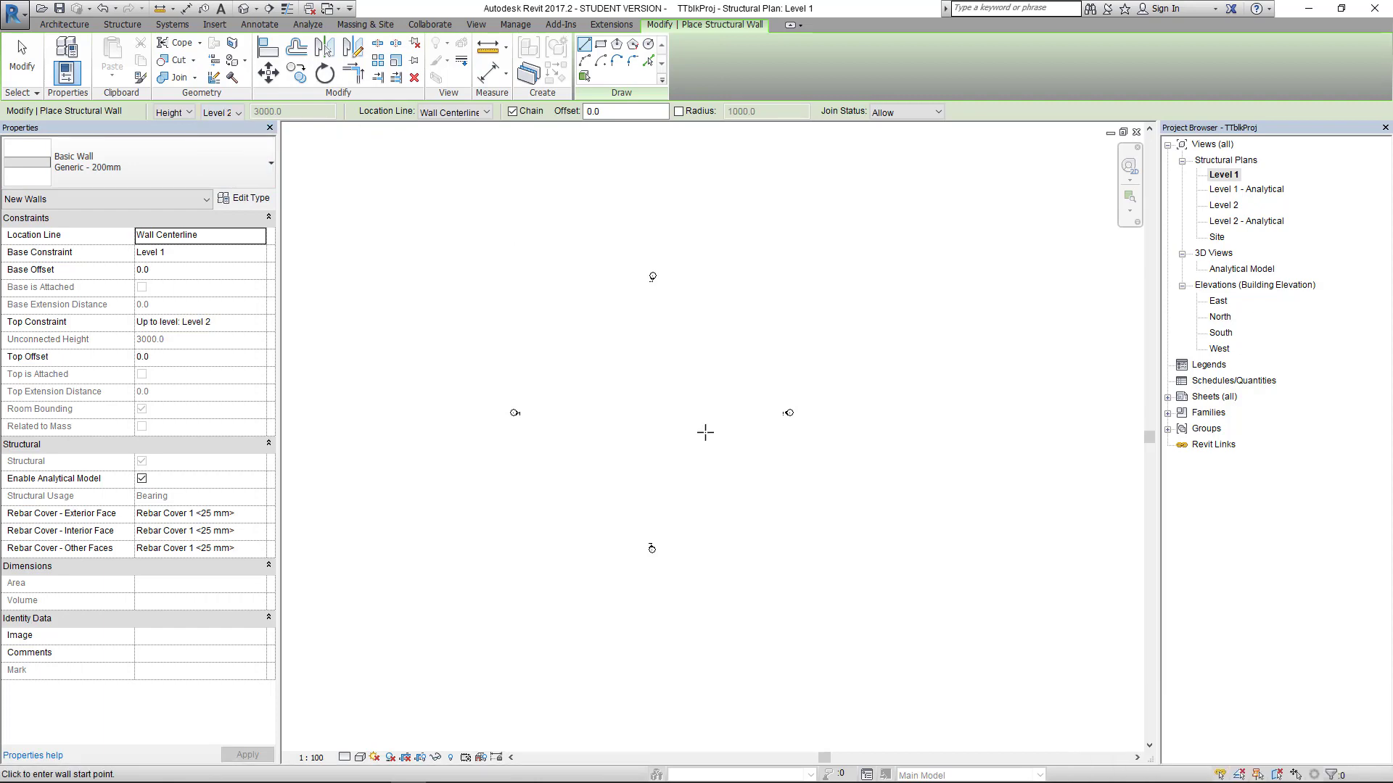
Step: Draw a closed, stepped outline of structural walls between the elevation markers, with an upper wall about 14000 mm long and one slightly slanted wall about 9000 mm long
{"action": "scroll", "coordinate": [584, 421], "scroll_direction": "up", "scroll_amount": 2}
{"action": "left_click", "coordinate": [577, 435]}
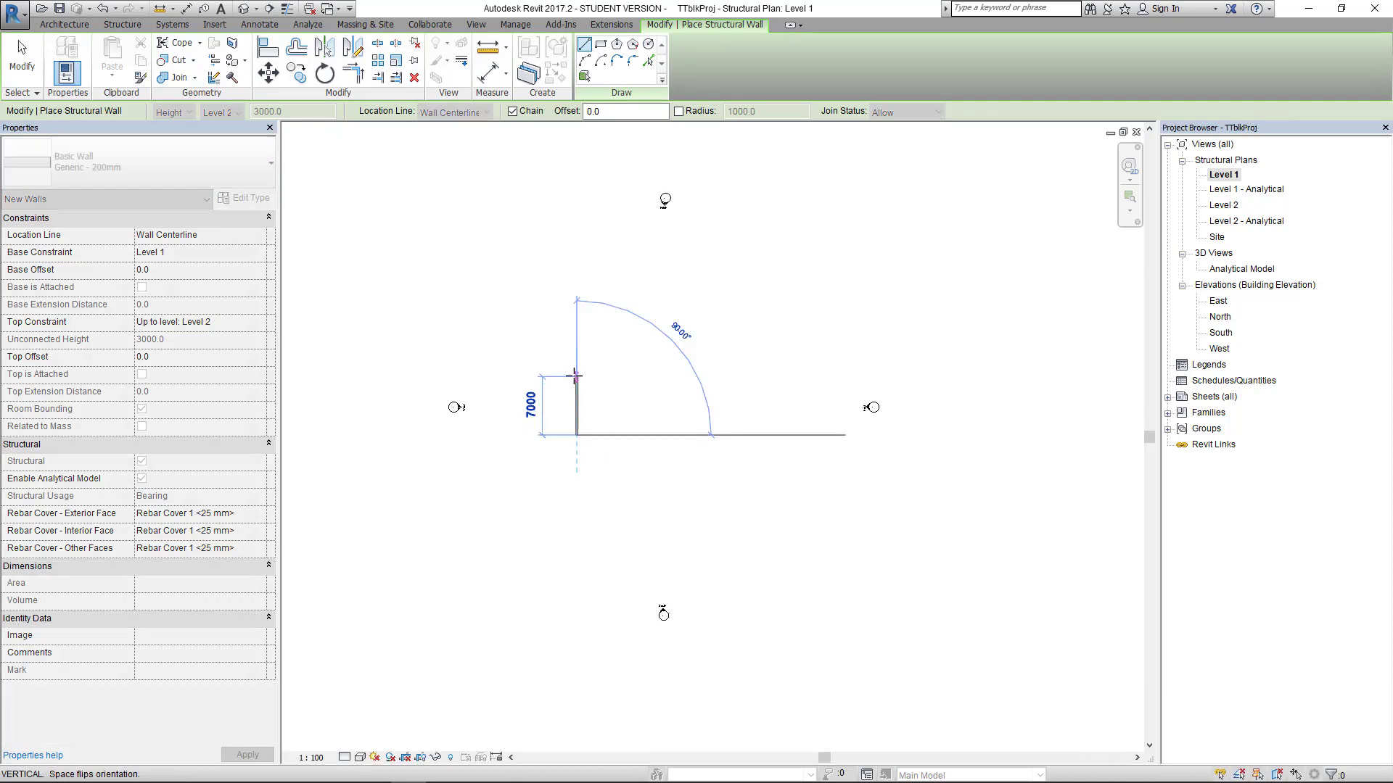
{"action": "left_click", "coordinate": [577, 377]}
{"action": "left_click", "coordinate": [619, 335]}
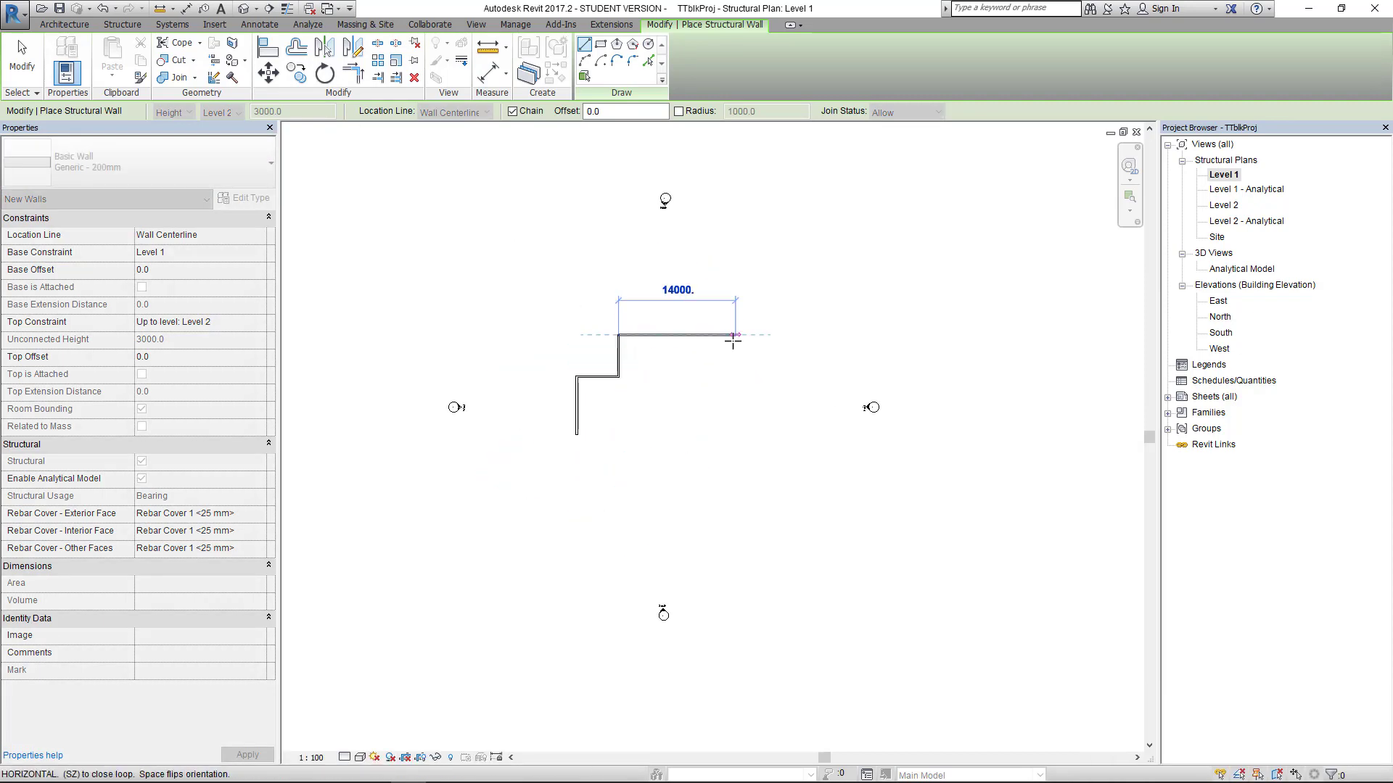
{"action": "left_click", "coordinate": [734, 335]}
{"action": "left_click", "coordinate": [735, 402]}
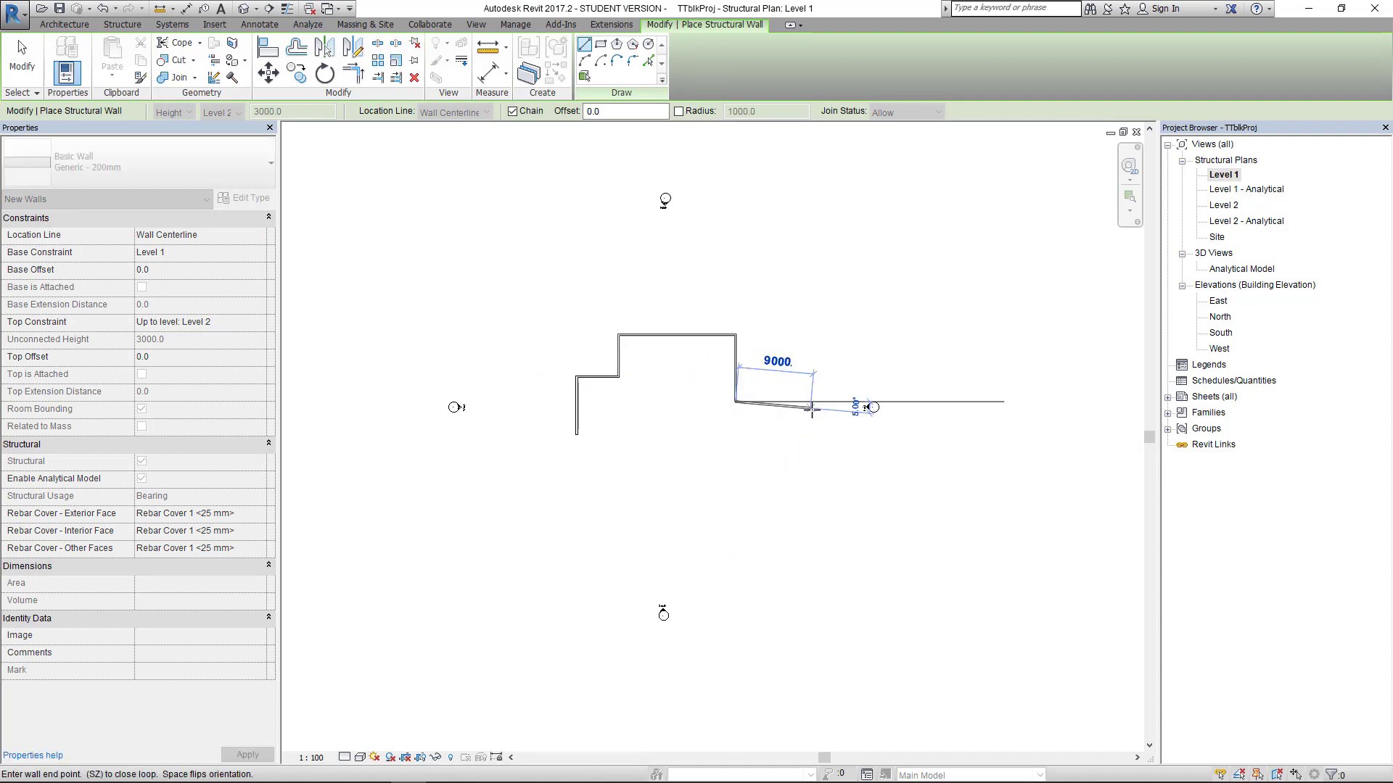
{"action": "left_click", "coordinate": [810, 408]}
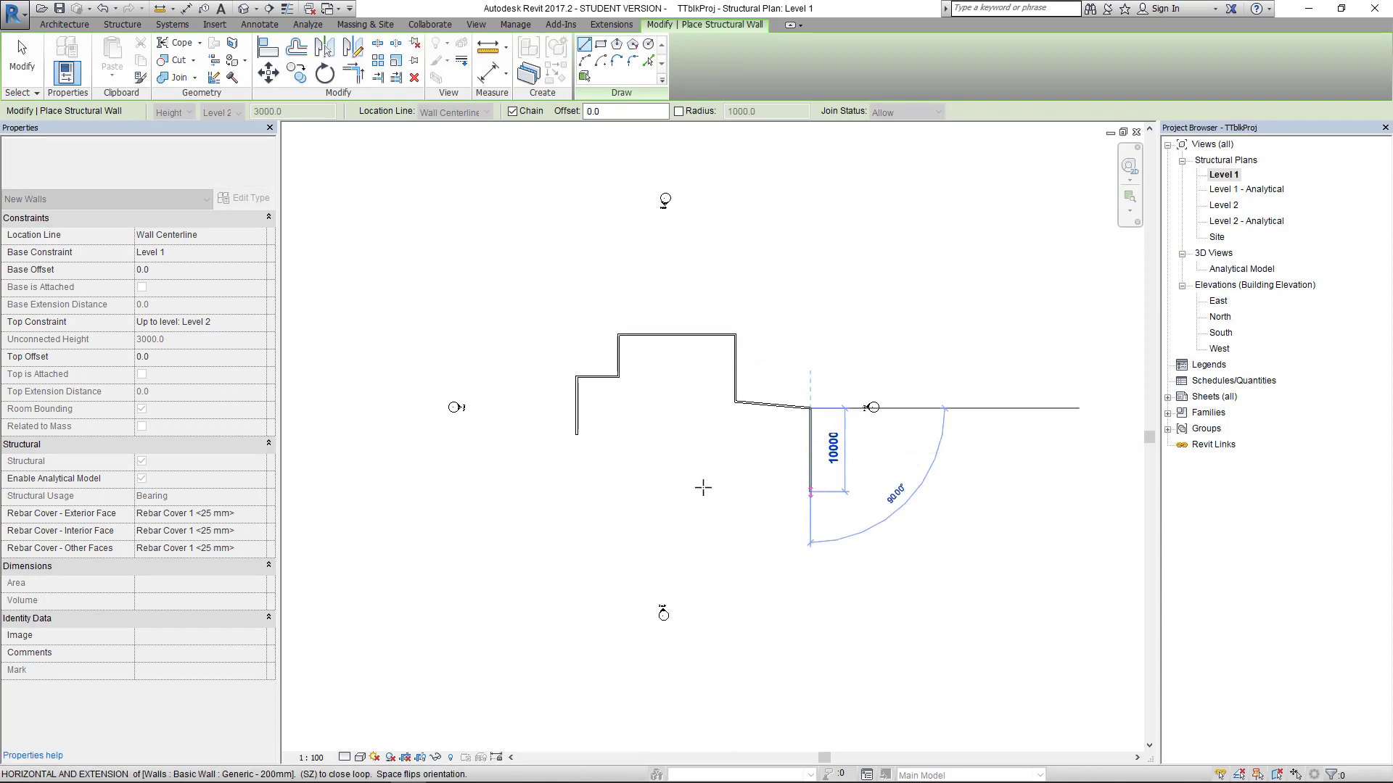
{"action": "left_click", "coordinate": [609, 490]}
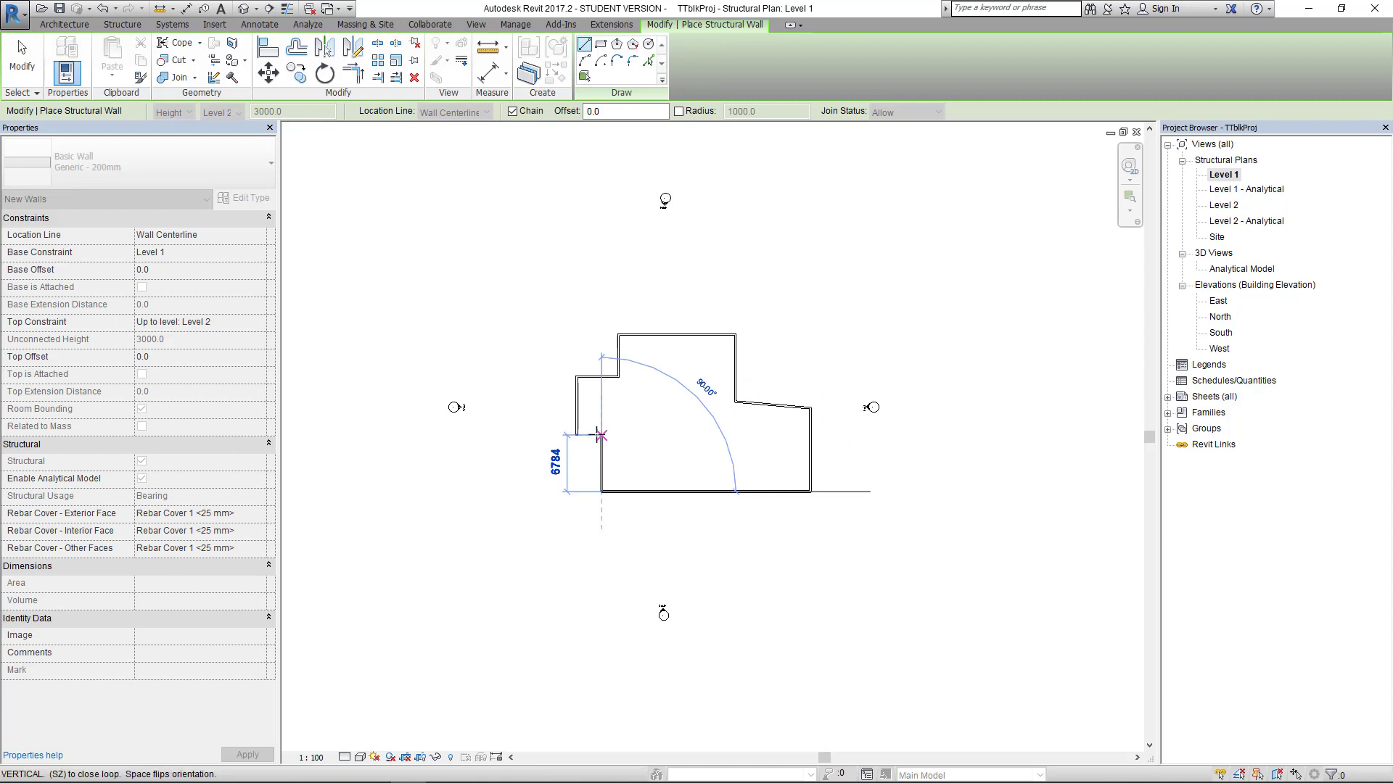
{"action": "left_click", "coordinate": [601, 434]}
{"action": "key", "text": "Escape"}
{"action": "key", "text": "Escape"}
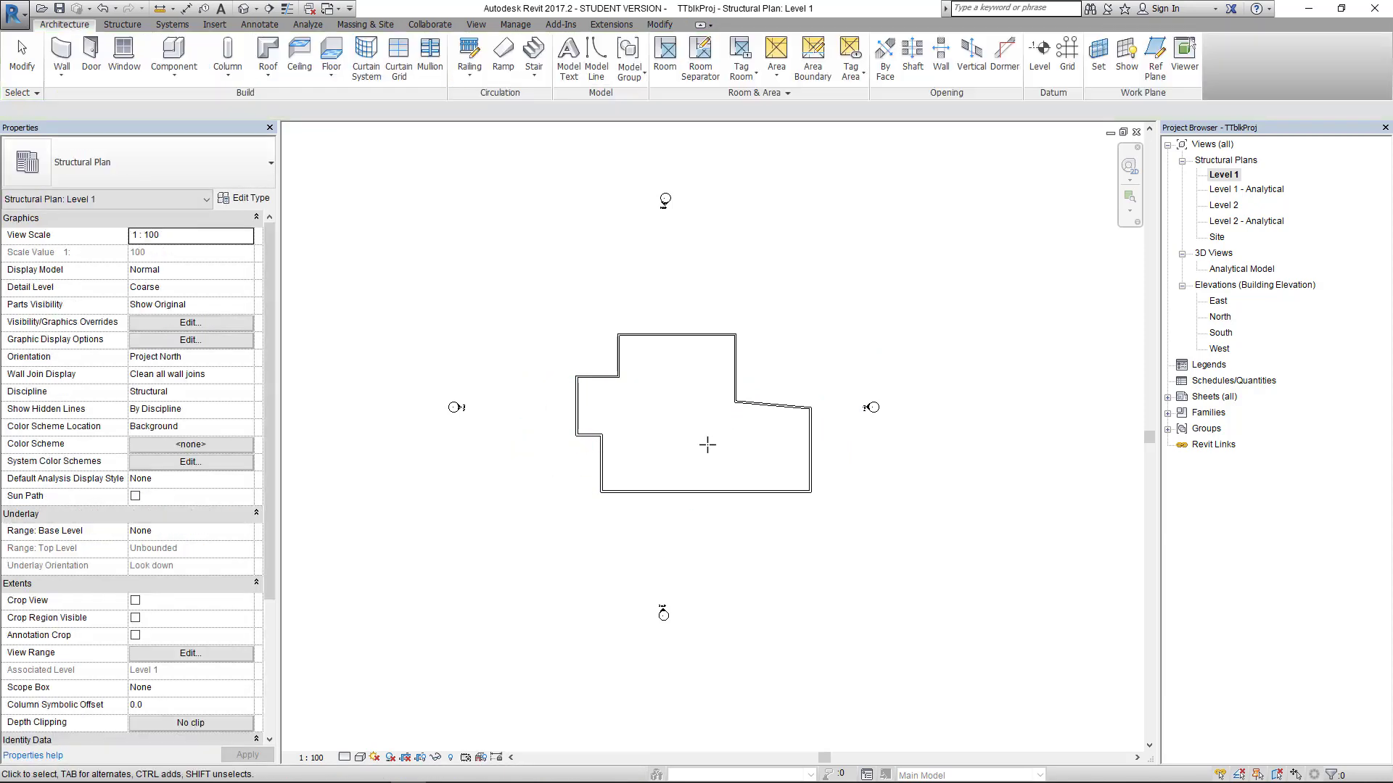
Step: Turn on cropping for the Level 1 plan and show its crop region
{"action": "middle_click_drag", "start_coordinate": [706, 444], "coordinate": [574, 433]}
{"action": "scroll", "coordinate": [578, 464], "scroll_direction": "up", "scroll_amount": 1}
{"action": "scroll", "coordinate": [576, 461], "scroll_direction": "down", "scroll_amount": 1}
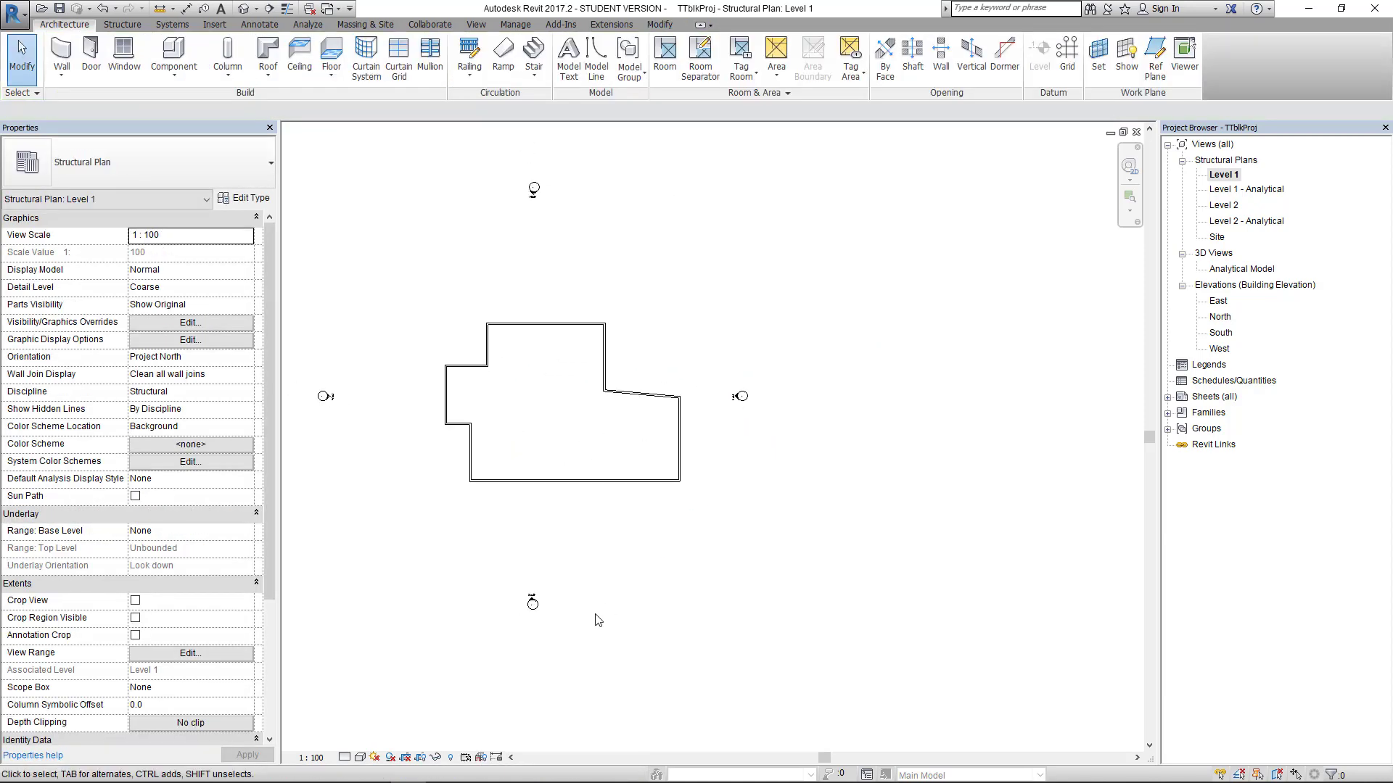
{"action": "left_click", "coordinate": [404, 757]}
{"action": "left_click", "coordinate": [420, 757]}
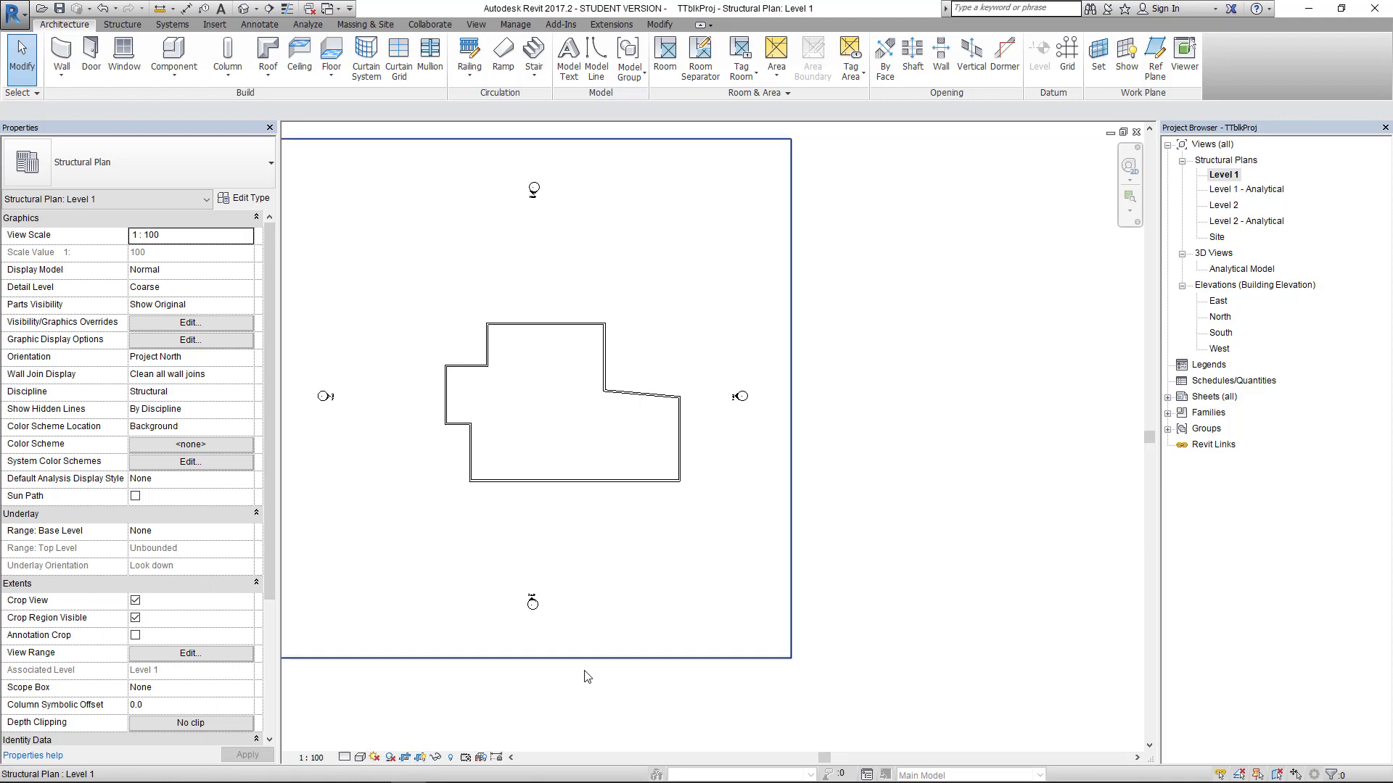
Step: Tighten the Level 1 crop region closely around the walls on all four sides, leaving out the elevation markers, and hide its boundary
{"action": "left_click", "coordinate": [580, 658]}
{"action": "left_click_drag", "start_coordinate": [530, 658], "coordinate": [538, 515]}
{"action": "left_click_drag", "start_coordinate": [790, 326], "coordinate": [708, 327]}
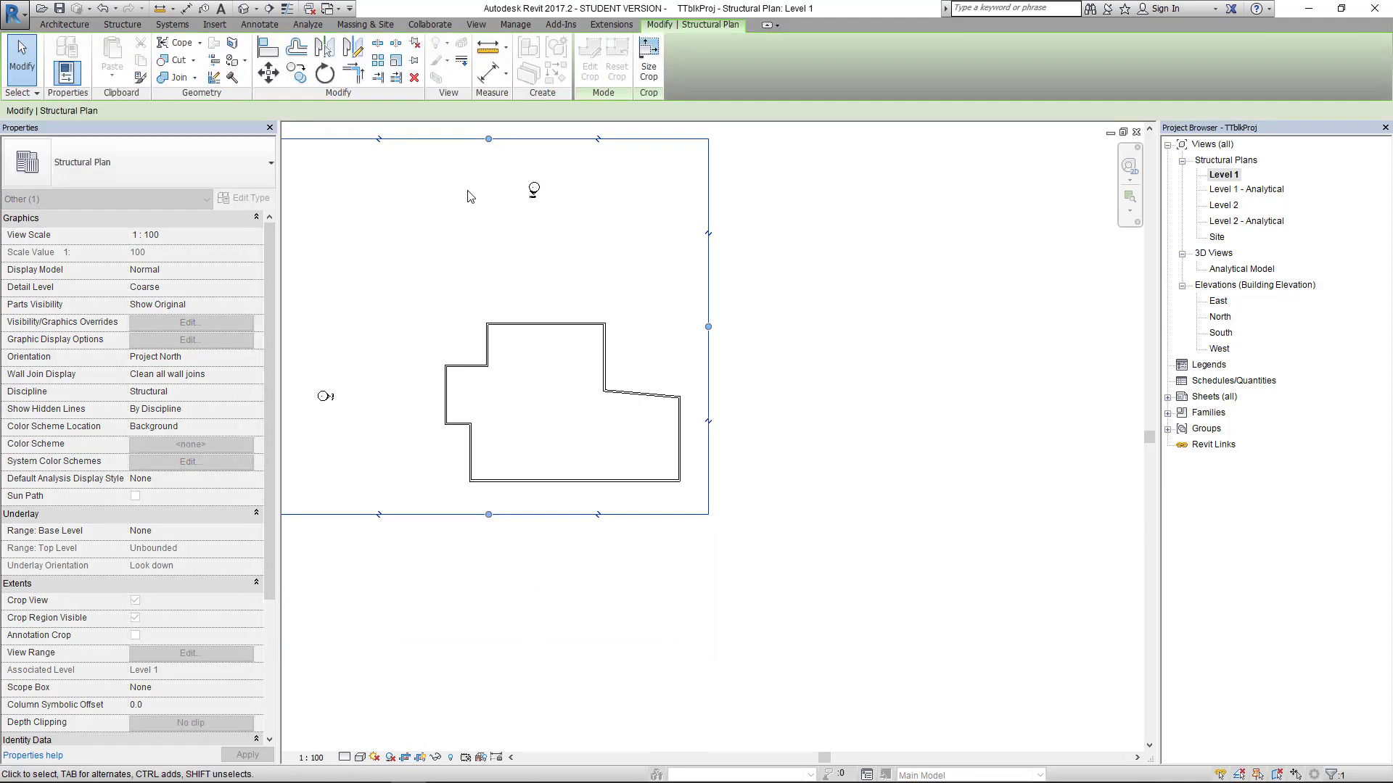
{"action": "middle_click_drag", "start_coordinate": [467, 195], "coordinate": [566, 247]}
{"action": "left_click_drag", "start_coordinate": [587, 189], "coordinate": [587, 330]}
{"action": "left_click_drag", "start_coordinate": [368, 450], "coordinate": [516, 455]}
{"action": "left_click", "coordinate": [589, 653]}
{"action": "scroll", "coordinate": [564, 610], "scroll_direction": "down", "scroll_amount": 1}
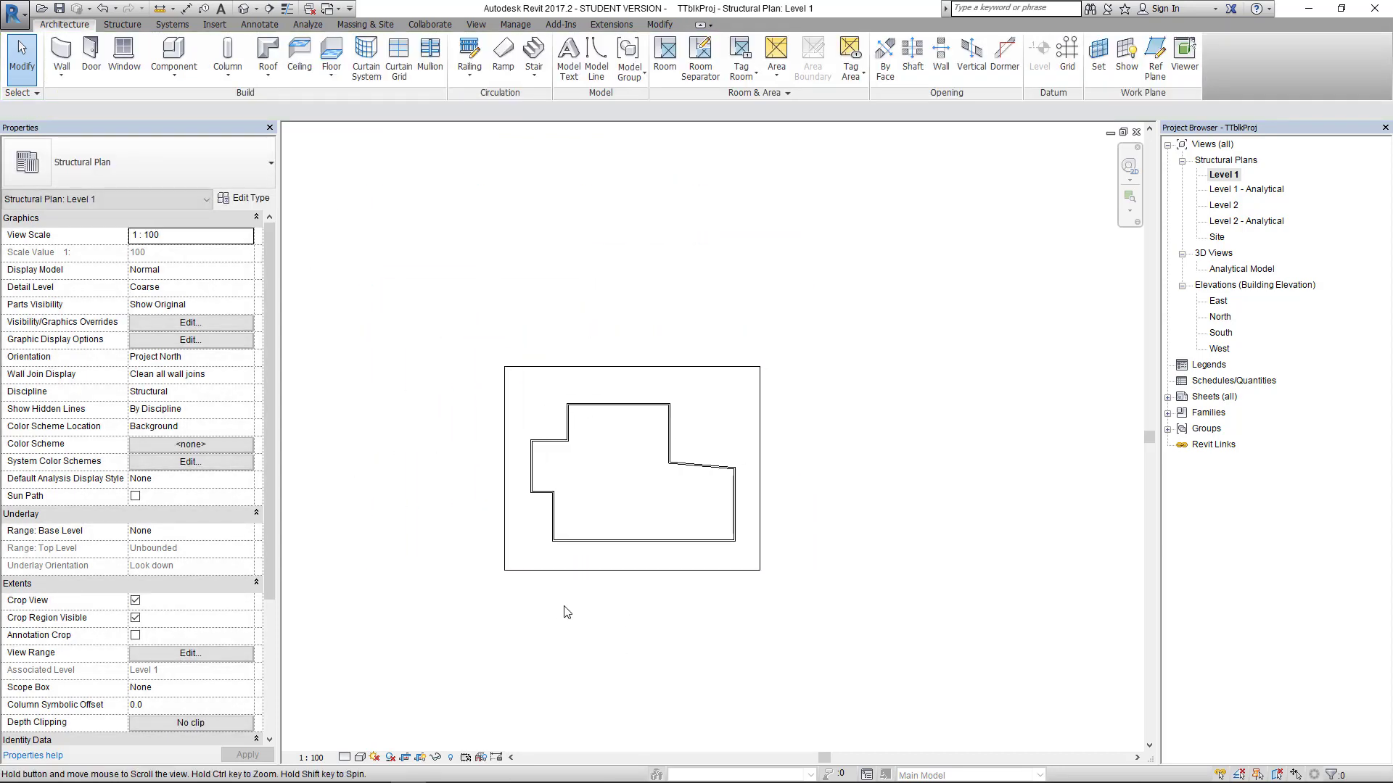
{"action": "left_click", "coordinate": [420, 757]}
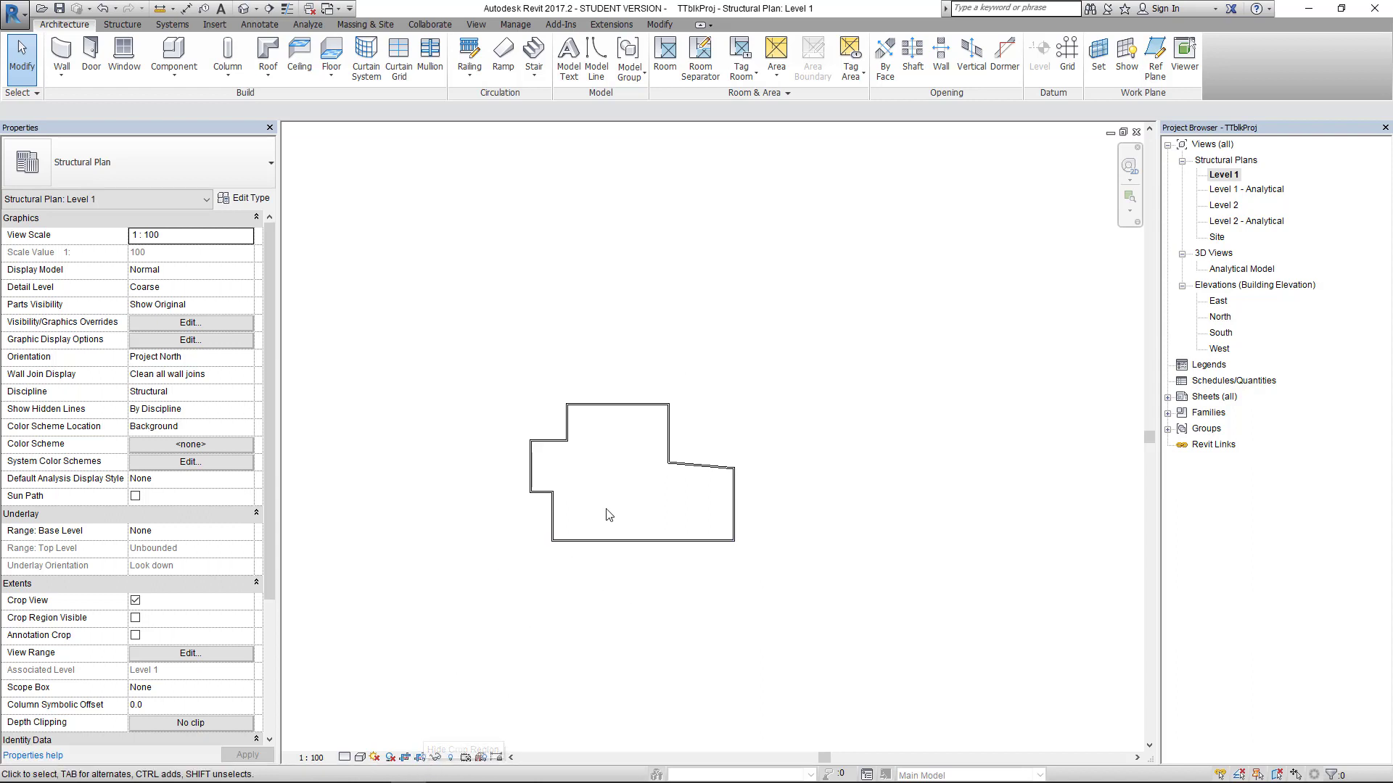
Step: Set the Level 1 structural plan's view scale to 1:50
{"action": "scroll", "coordinate": [662, 537], "scroll_direction": "up", "scroll_amount": 2}
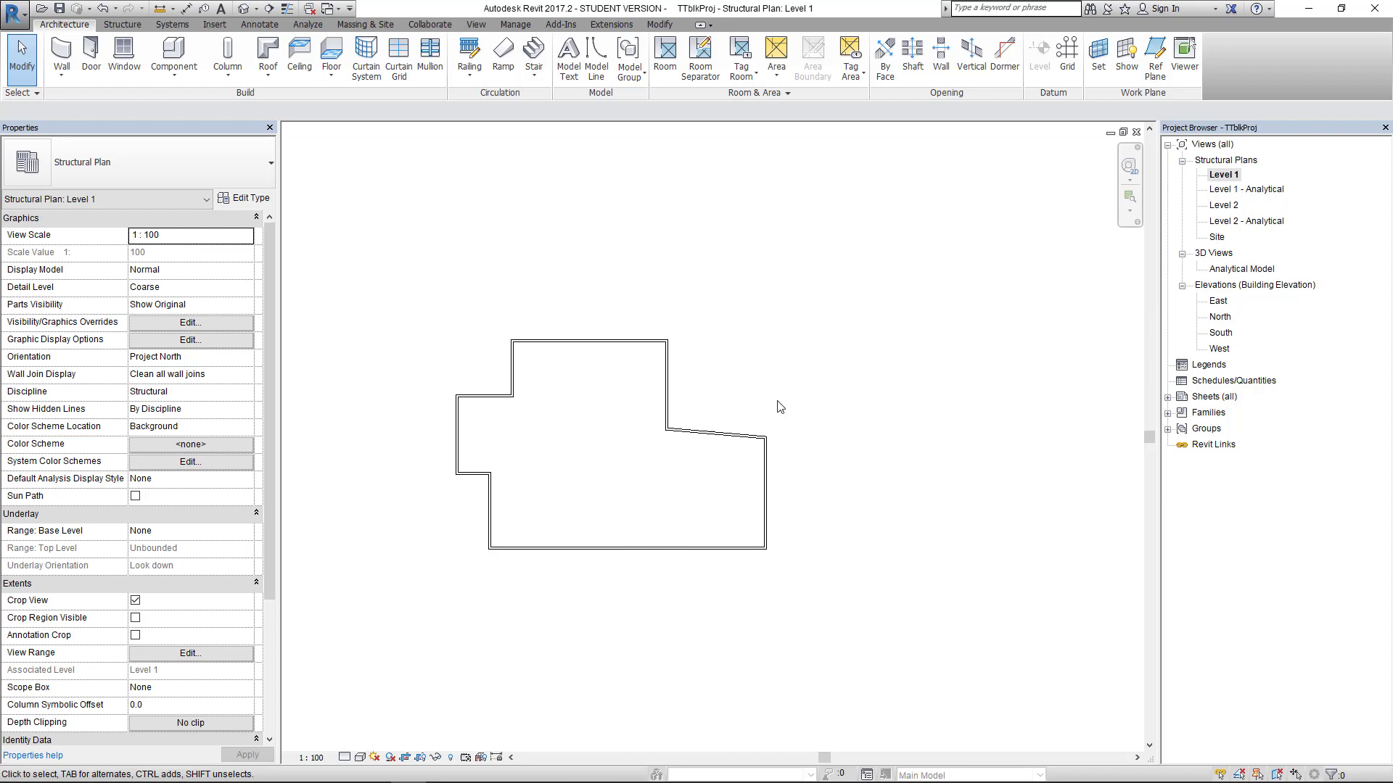
{"action": "middle_click_drag", "start_coordinate": [444, 618], "coordinate": [476, 587]}
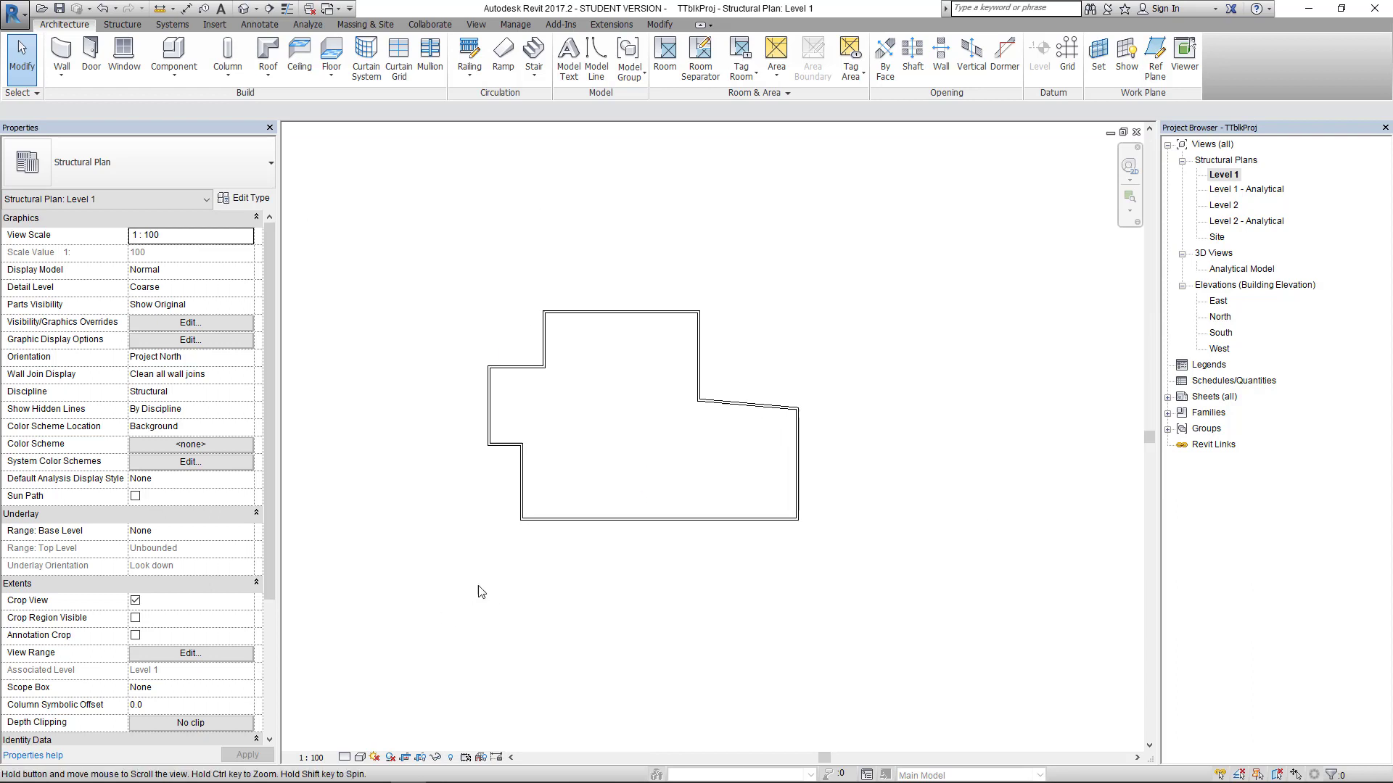
{"action": "left_click", "coordinate": [312, 757]}
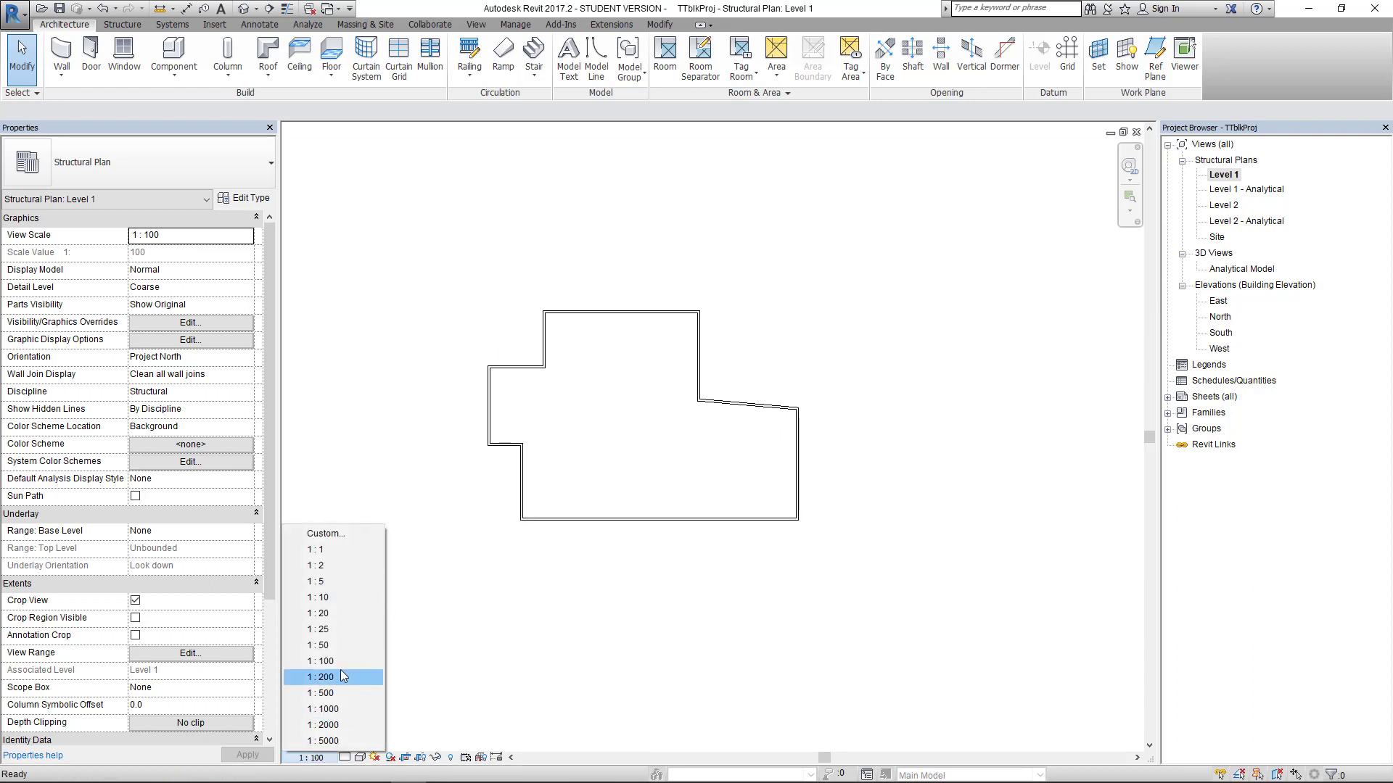
{"action": "left_click", "coordinate": [329, 643]}
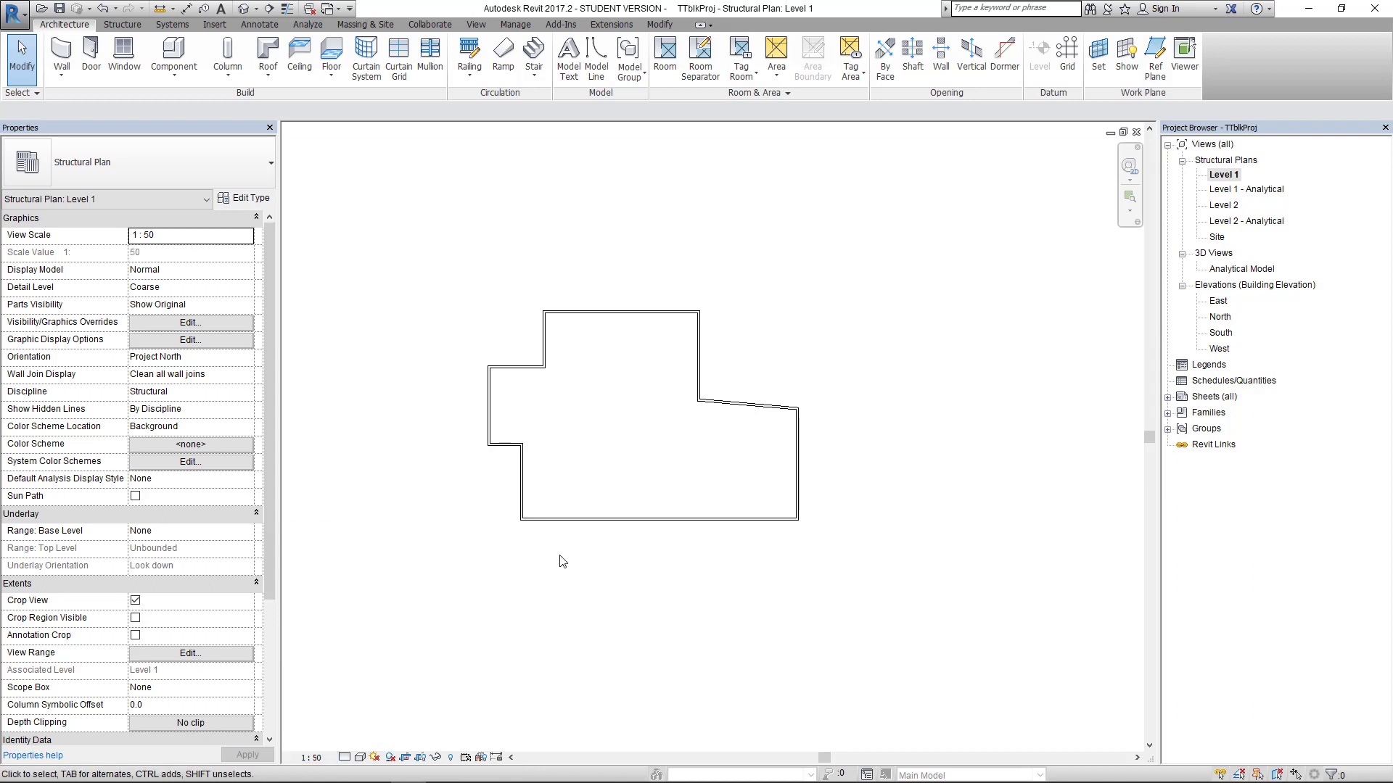
Step: Close the Level 1 plan and place that view on sheet S.1, in the empty area above the title block
{"action": "left_click", "coordinate": [1137, 133]}
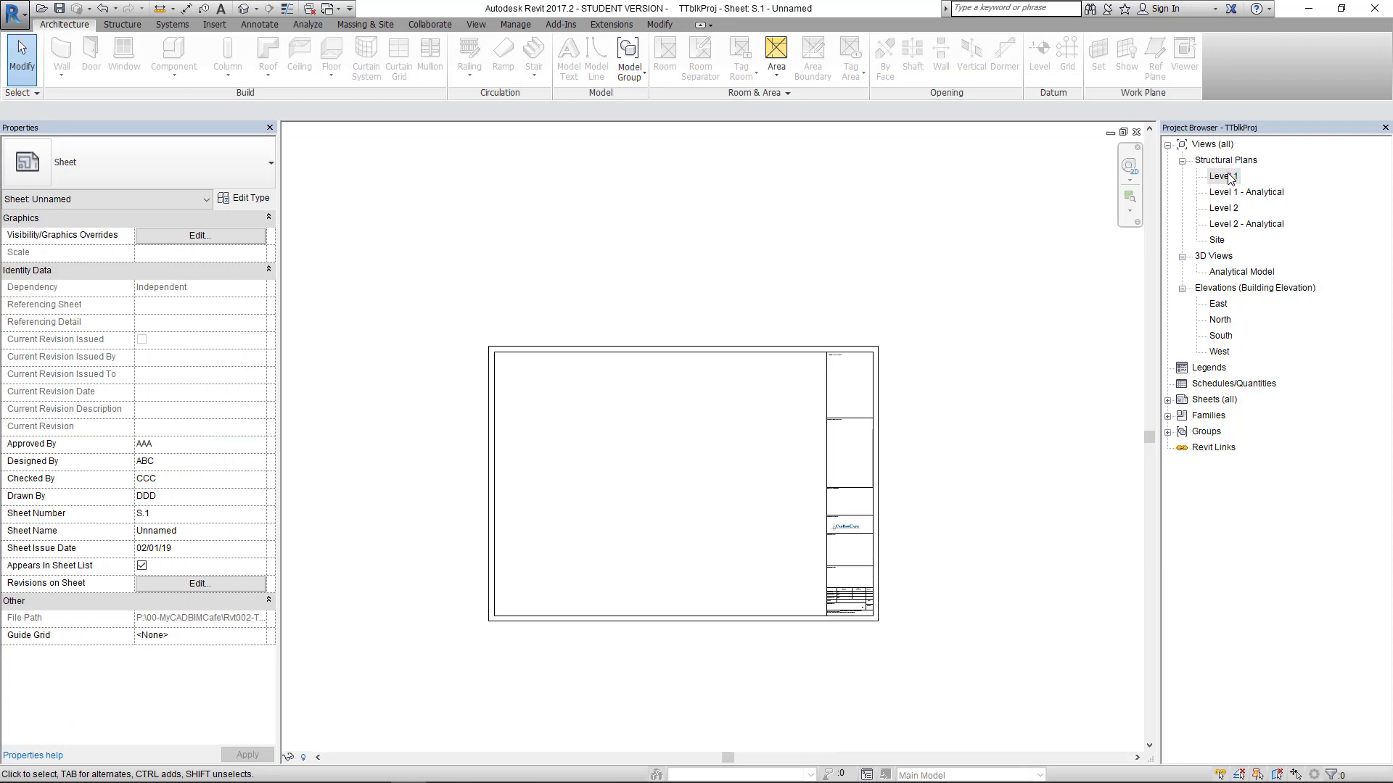
{"action": "left_click_drag", "start_coordinate": [1223, 176], "coordinate": [678, 473]}
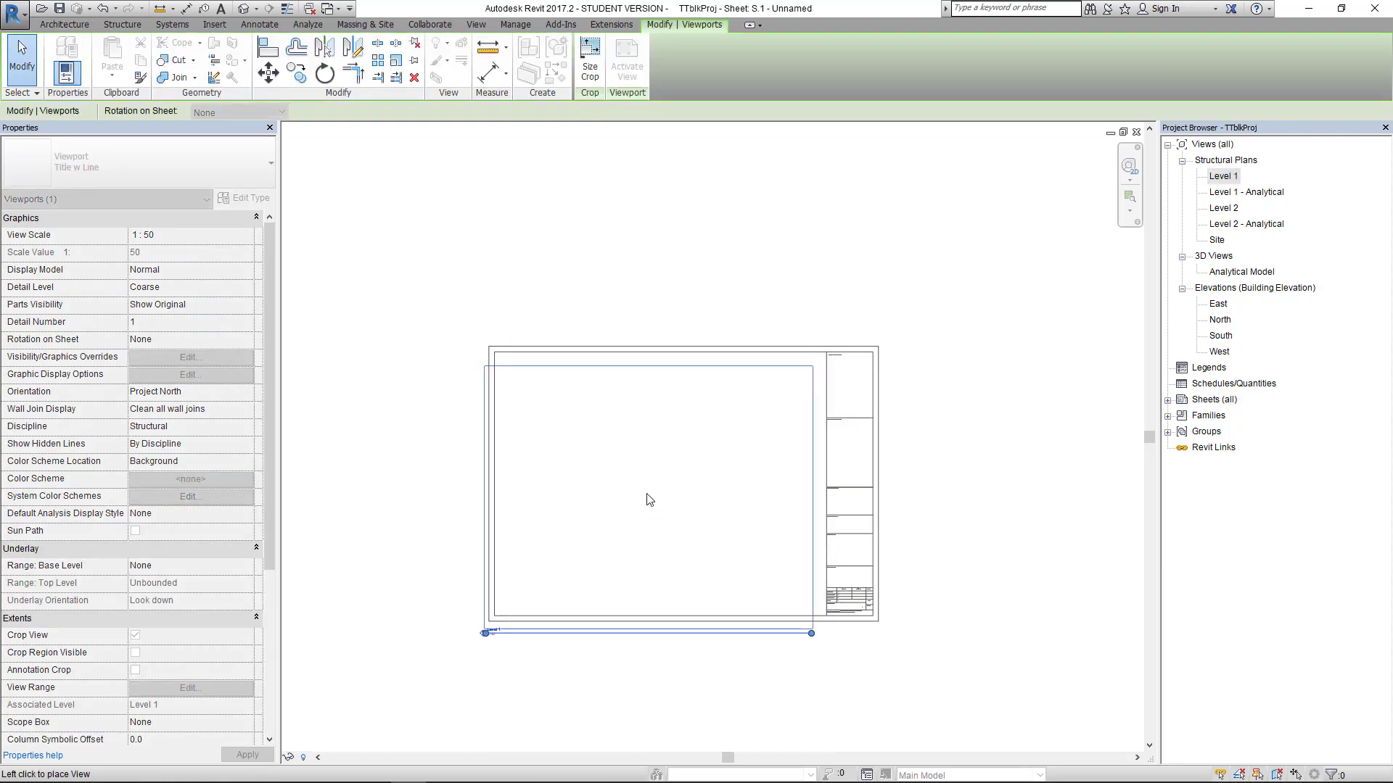
{"action": "middle_click_drag", "start_coordinate": [661, 446], "coordinate": [707, 513]}
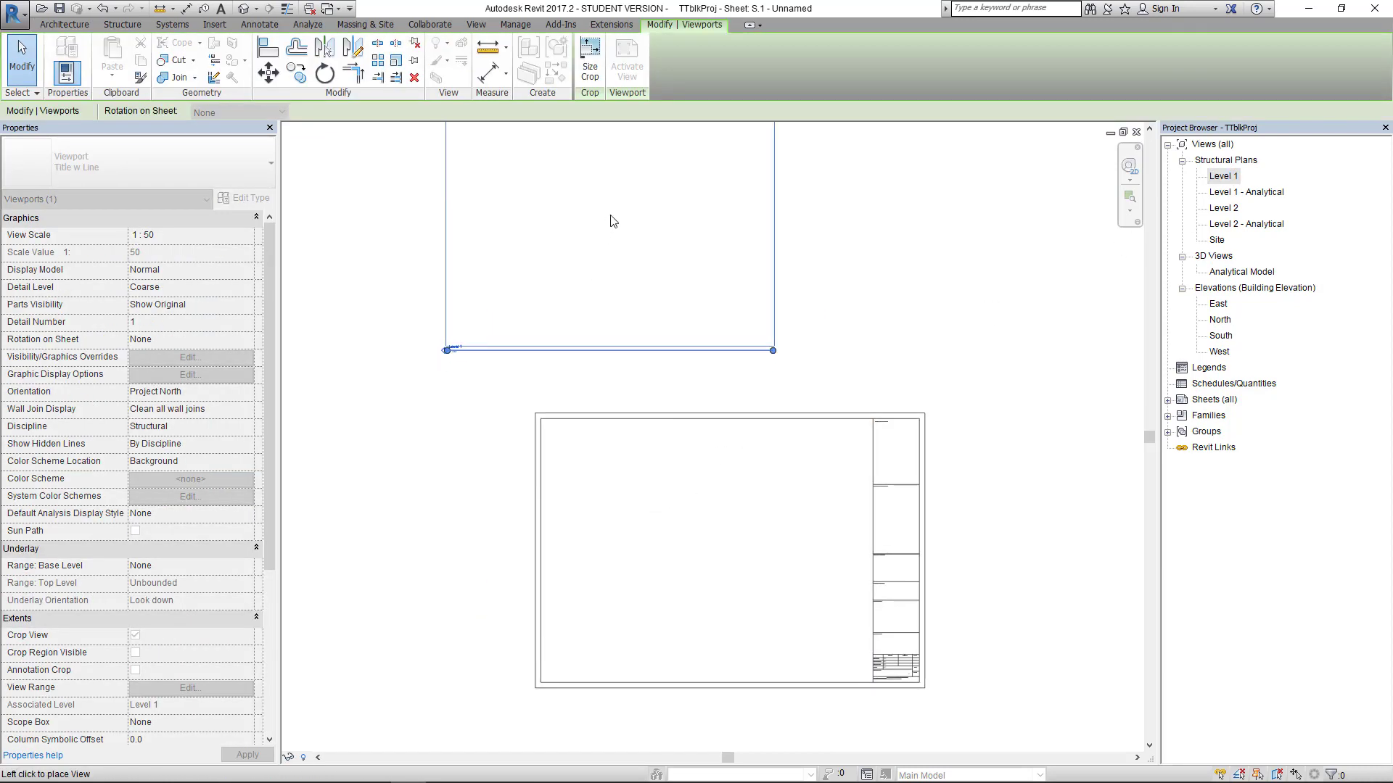
{"action": "left_click", "coordinate": [623, 245]}
{"action": "scroll", "coordinate": [478, 361], "scroll_direction": "up", "scroll_amount": 3}
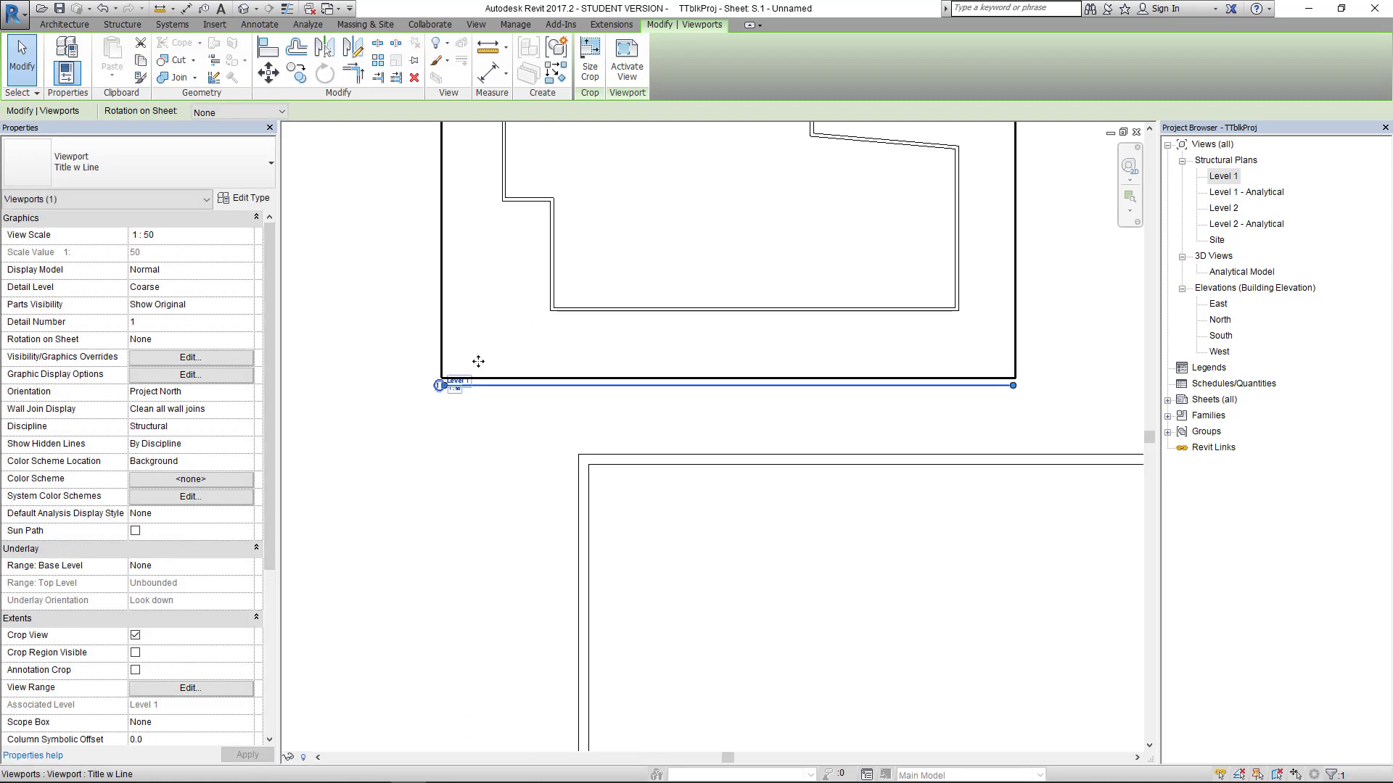
{"action": "scroll", "coordinate": [478, 361], "scroll_direction": "down", "scroll_amount": 1}
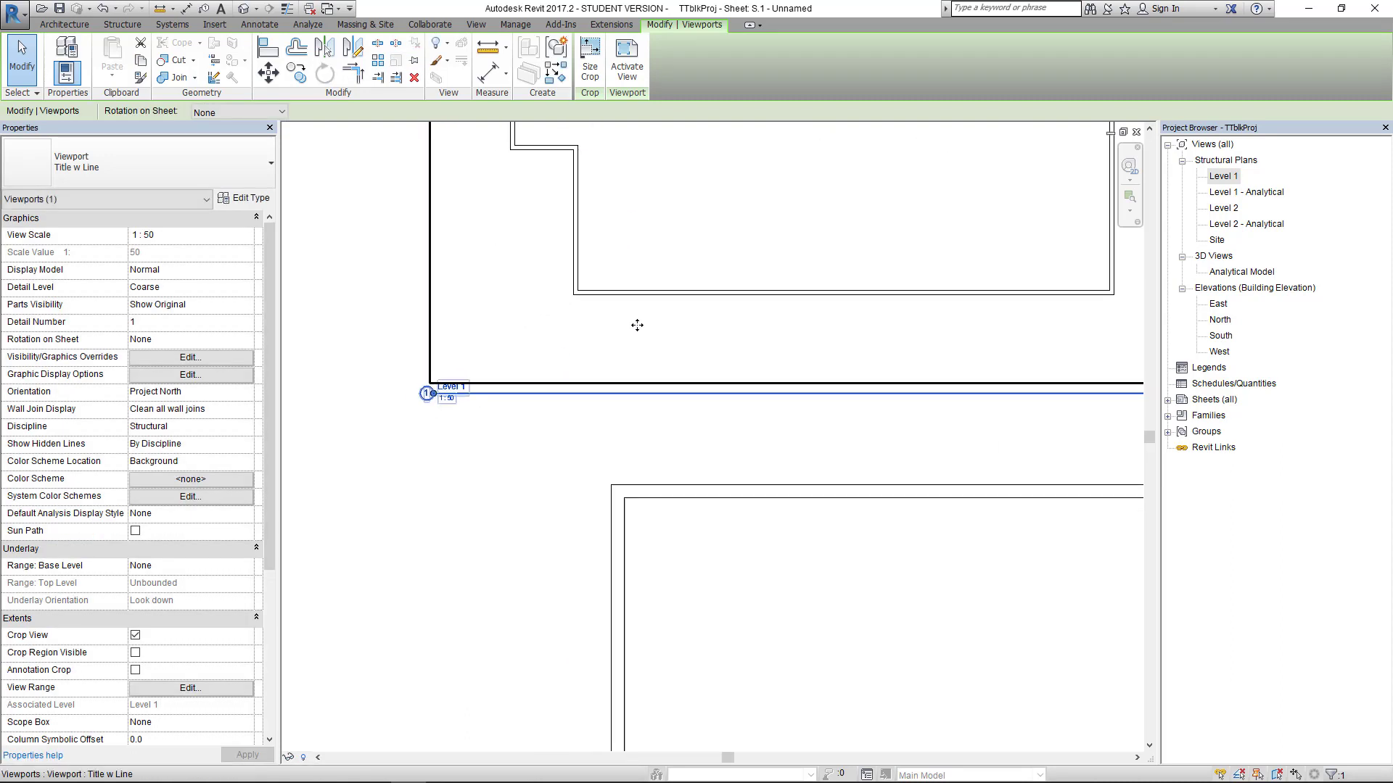
Step: Activate the Level 1 viewport on the sheet, set its view scale to 1:100, and deactivate the view
{"action": "right_click", "coordinate": [647, 245]}
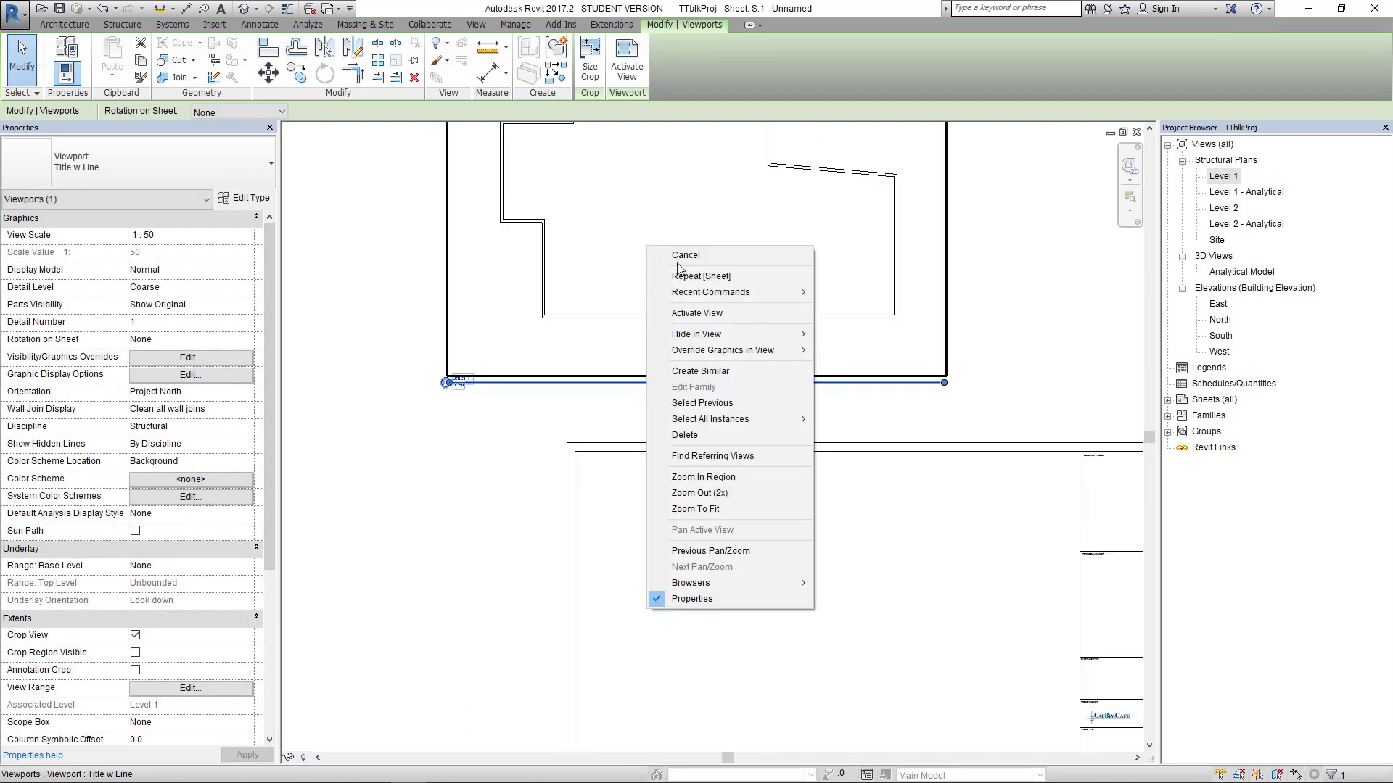
{"action": "left_click", "coordinate": [694, 314]}
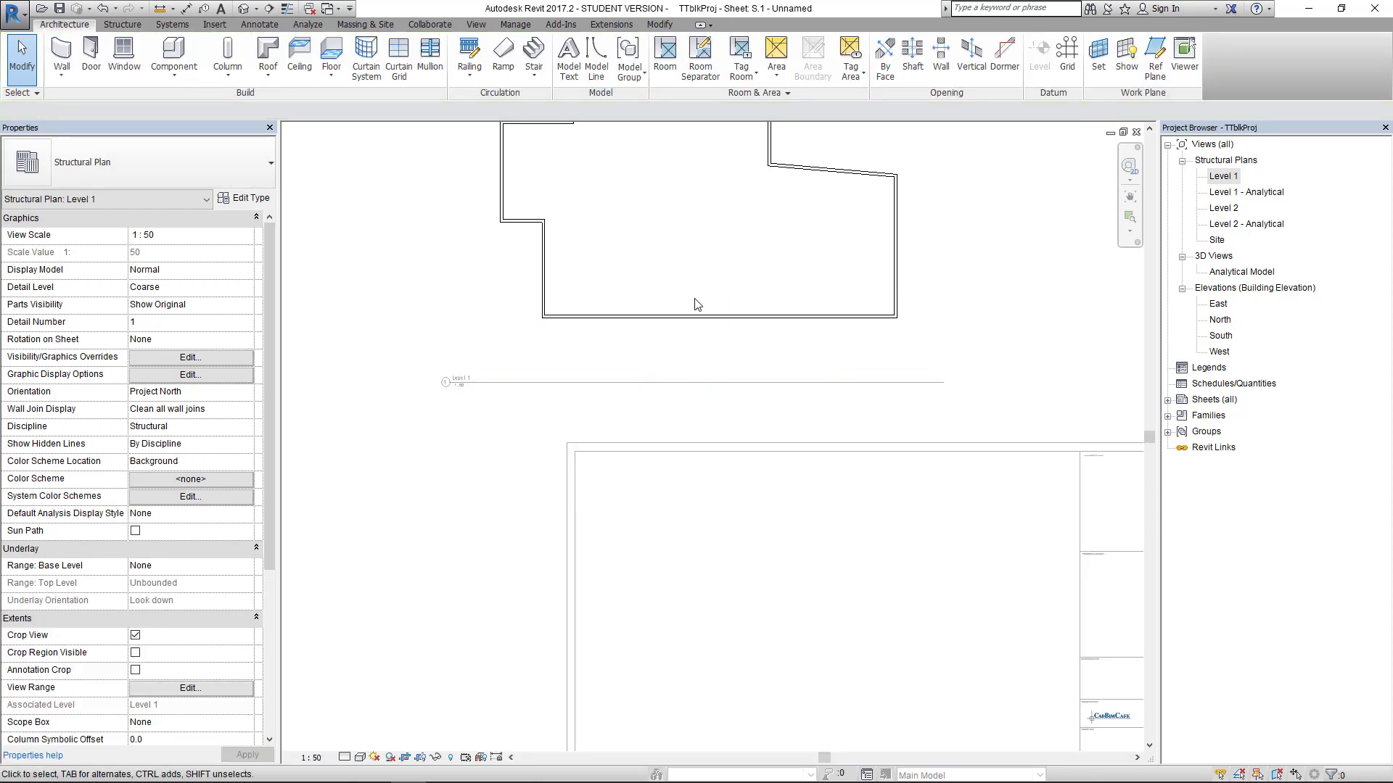
{"action": "left_click", "coordinate": [310, 758]}
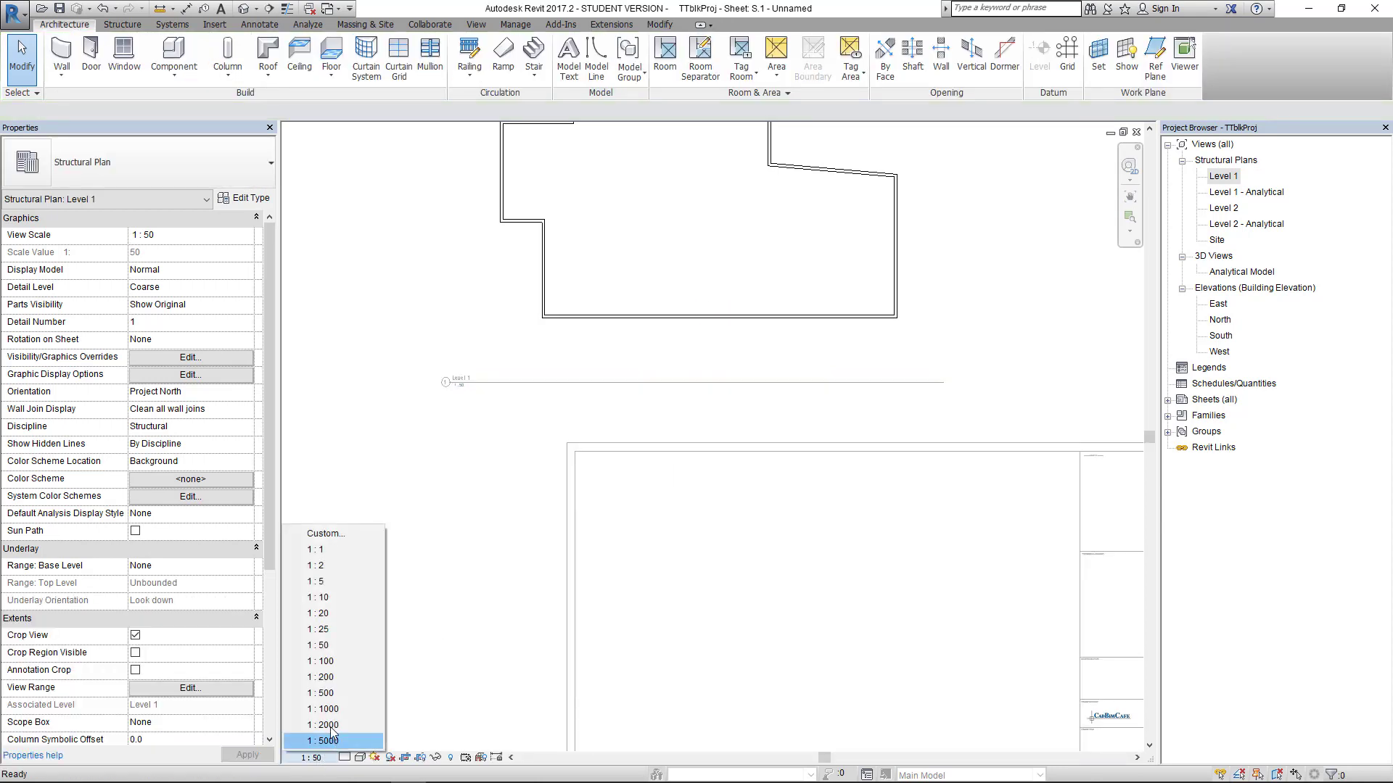
{"action": "left_click", "coordinate": [322, 659]}
{"action": "right_click", "coordinate": [703, 244]}
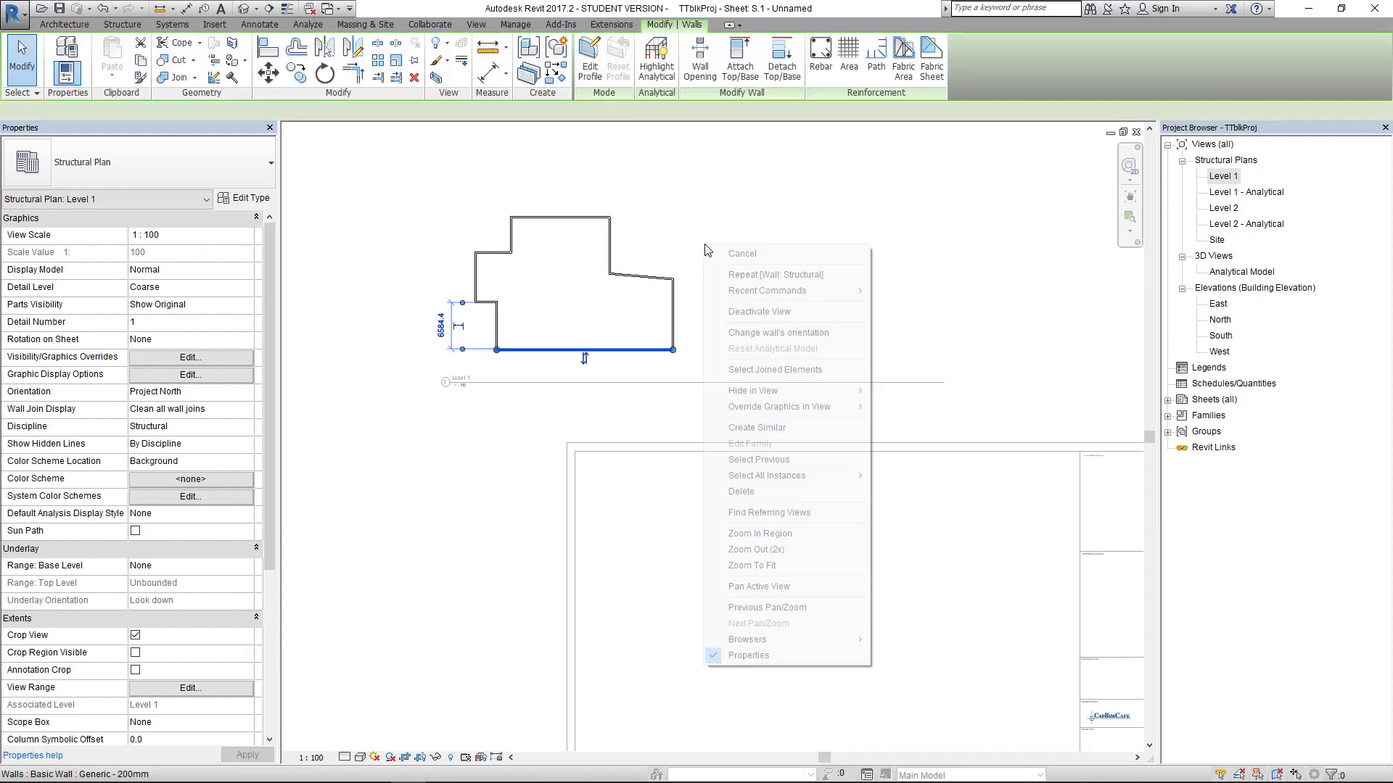
{"action": "left_click", "coordinate": [733, 313]}
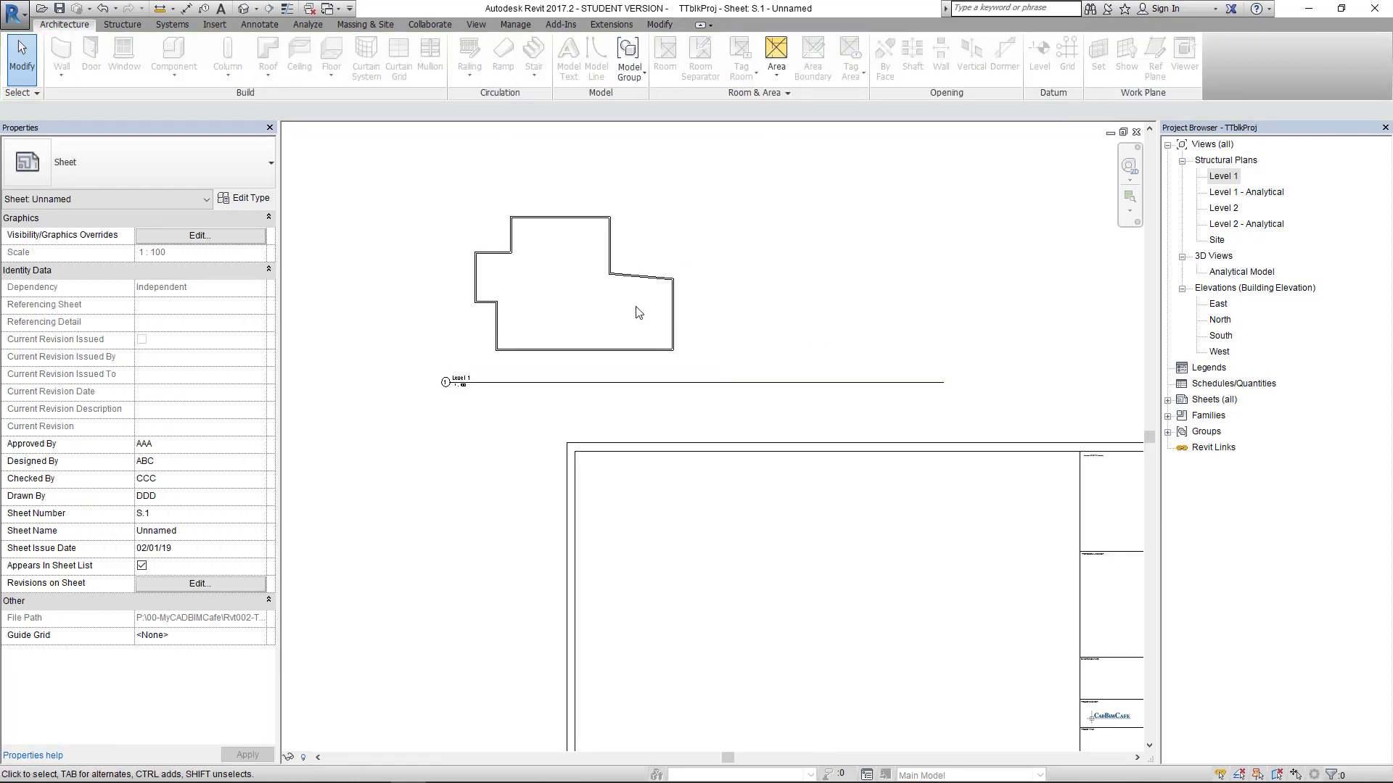
Step: Shorten the Level 1 view title line to just past its text and move the viewport into the sheet's upper-left drawing area
{"action": "left_click", "coordinate": [636, 307]}
{"action": "left_click_drag", "start_coordinate": [943, 383], "coordinate": [476, 385]}
{"action": "left_click", "coordinate": [566, 319]}
{"action": "scroll", "coordinate": [563, 311], "scroll_direction": "down", "scroll_amount": 2}
{"action": "left_click_drag", "start_coordinate": [609, 342], "coordinate": [665, 508]}
{"action": "left_click", "coordinate": [445, 497]}
Step: Renumber sheet S.1 as S101-FP01-001 and name it LAYOUT
{"action": "scroll", "coordinate": [631, 587], "scroll_direction": "up", "scroll_amount": 4}
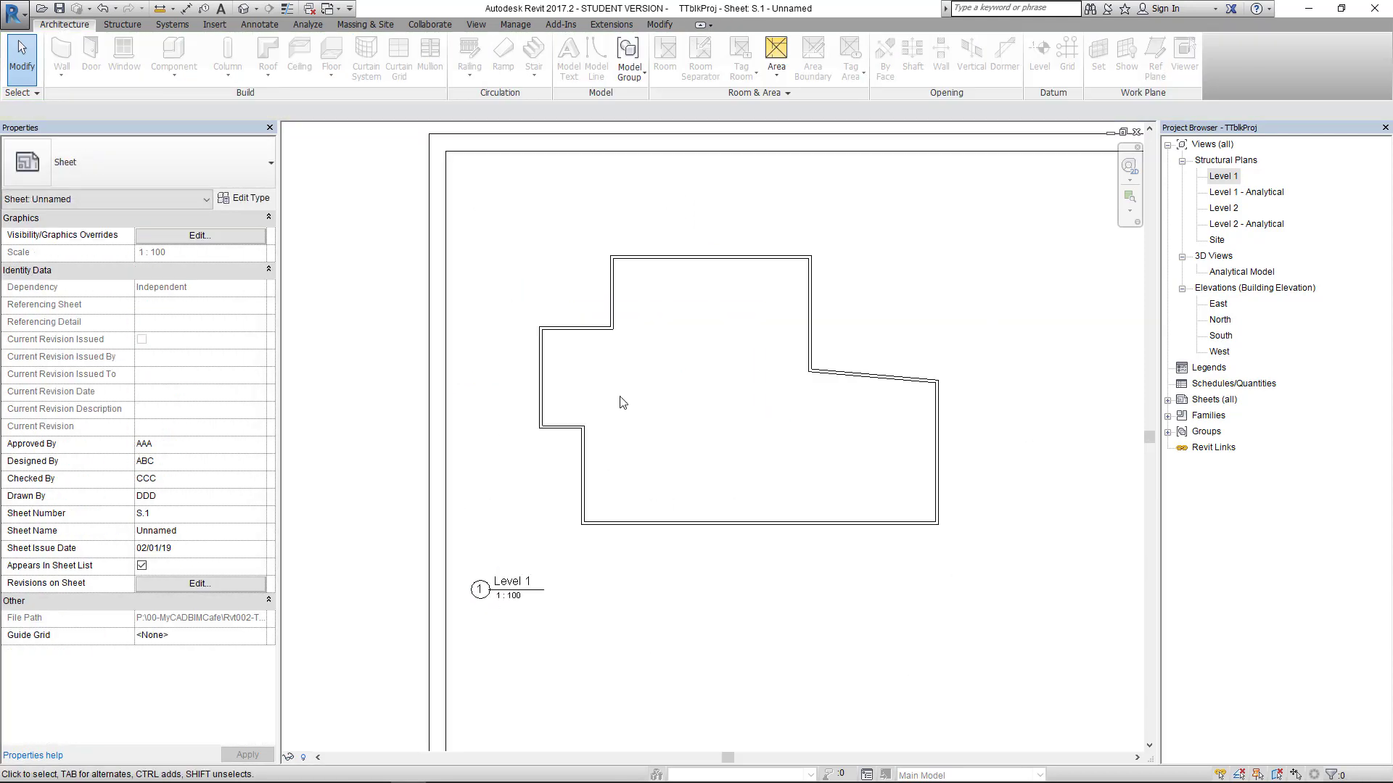
{"action": "scroll", "coordinate": [861, 472], "scroll_direction": "down", "scroll_amount": 3}
{"action": "scroll", "coordinate": [822, 559], "scroll_direction": "up", "scroll_amount": 5}
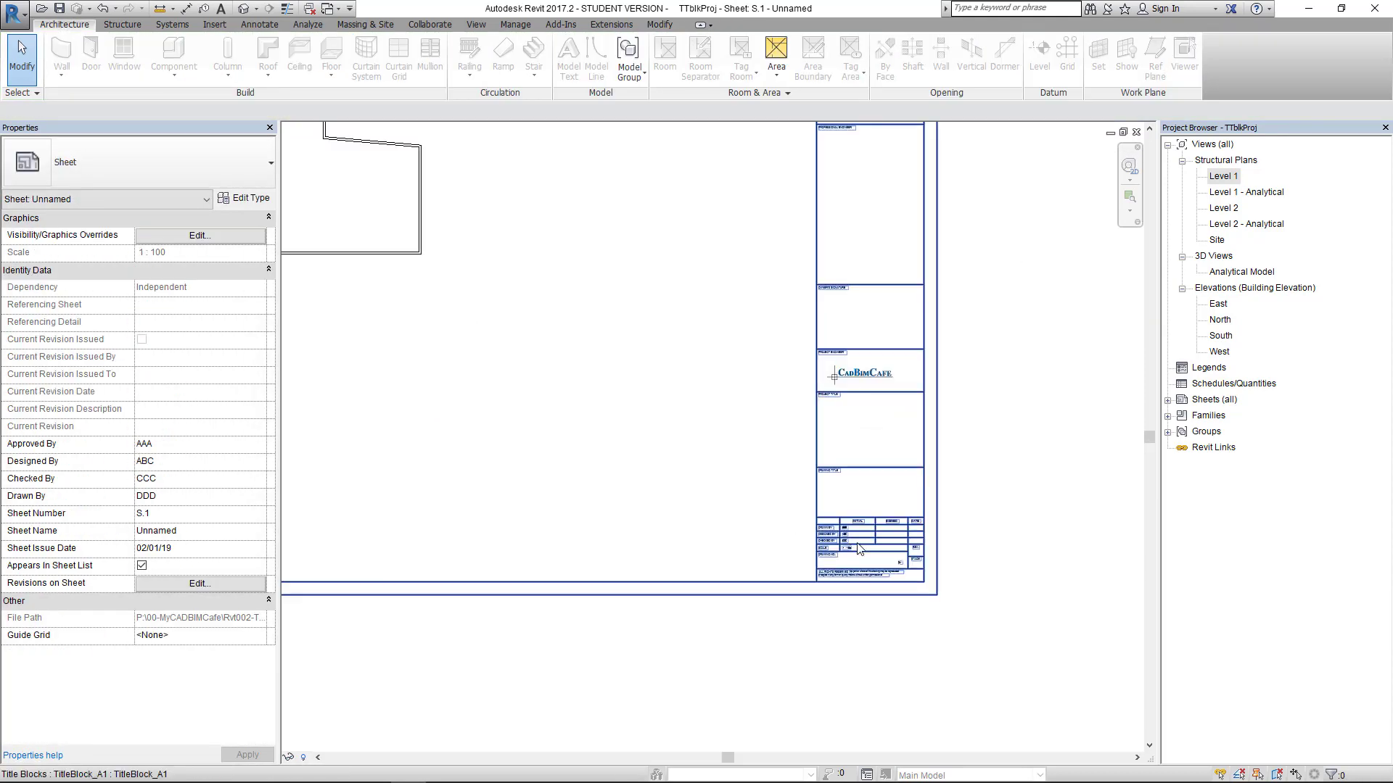
{"action": "scroll", "coordinate": [822, 559], "scroll_direction": "up", "scroll_amount": 2}
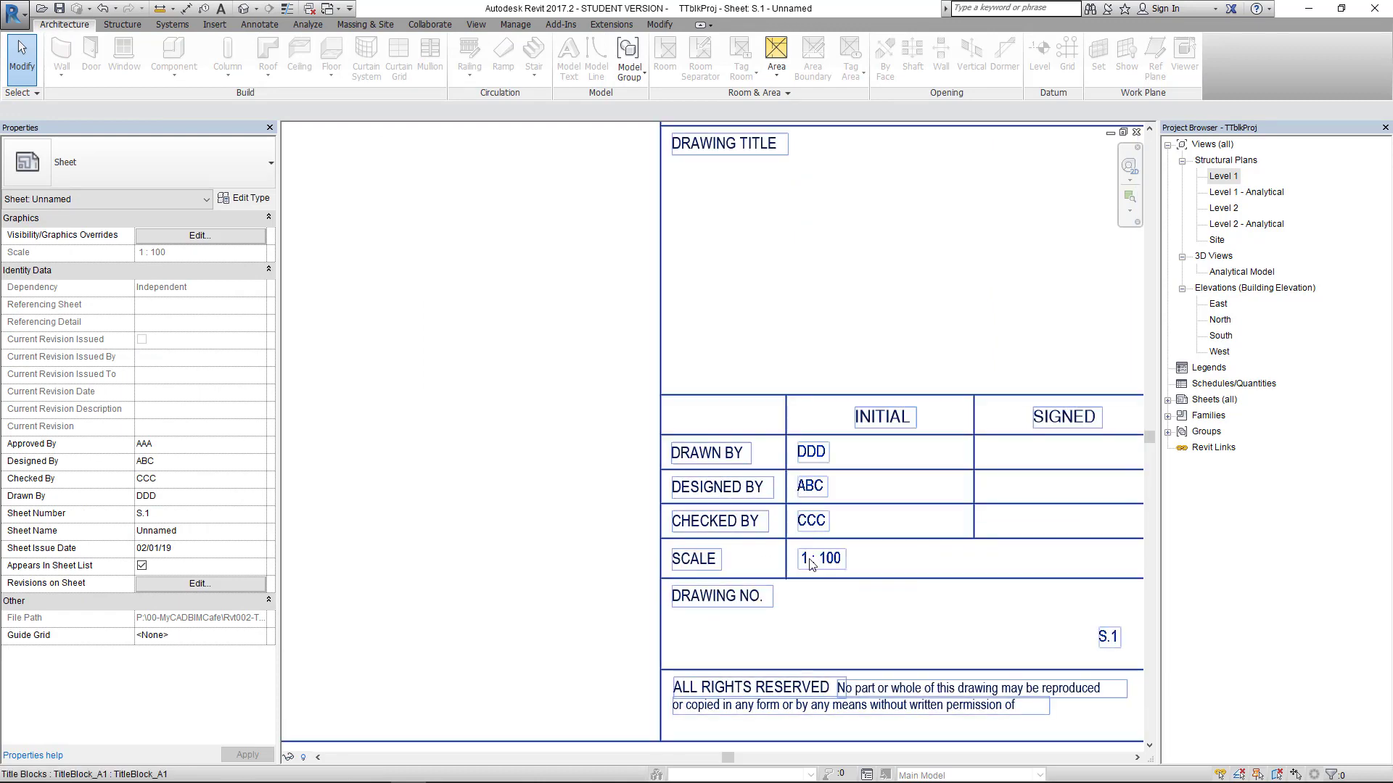
{"action": "scroll", "coordinate": [811, 564], "scroll_direction": "down", "scroll_amount": 2}
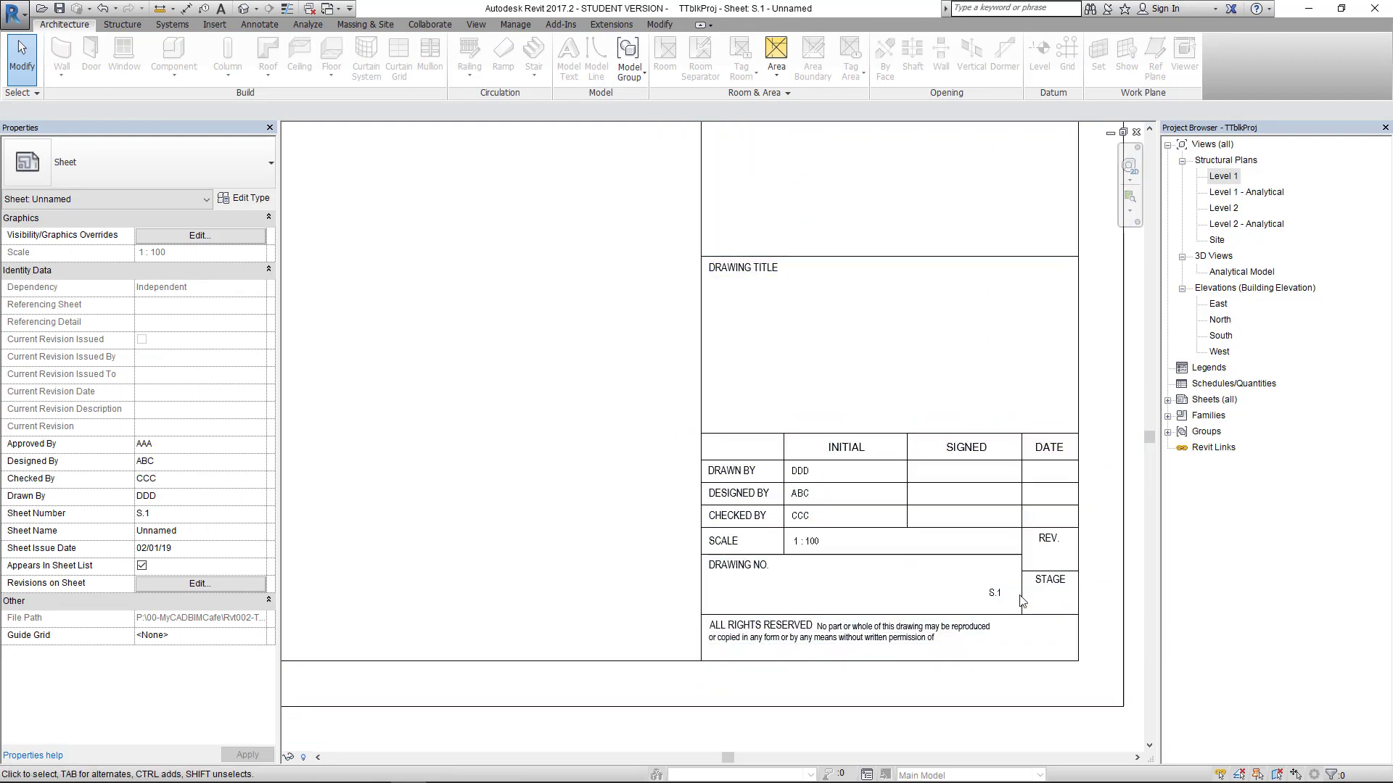
{"action": "left_click", "coordinate": [1168, 401]}
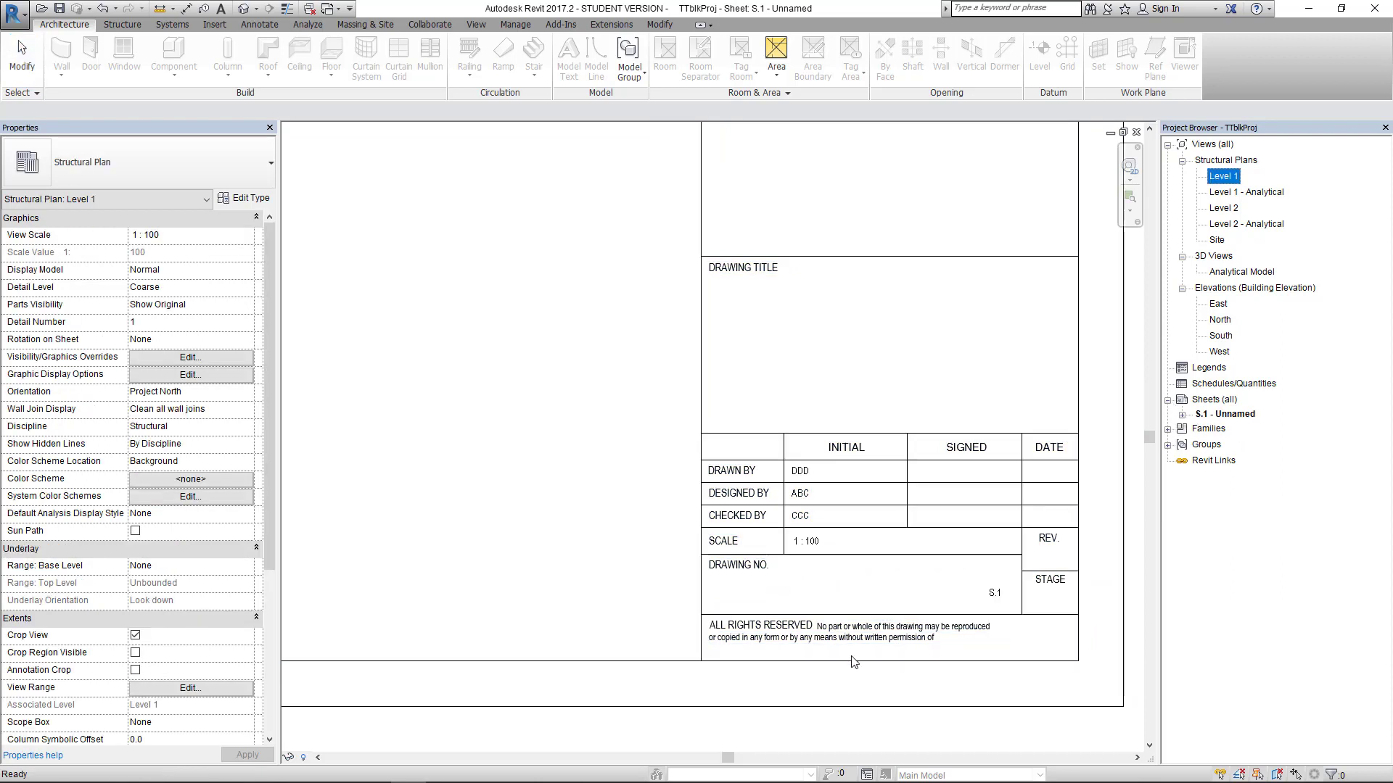
{"action": "right_click", "coordinate": [1219, 415]}
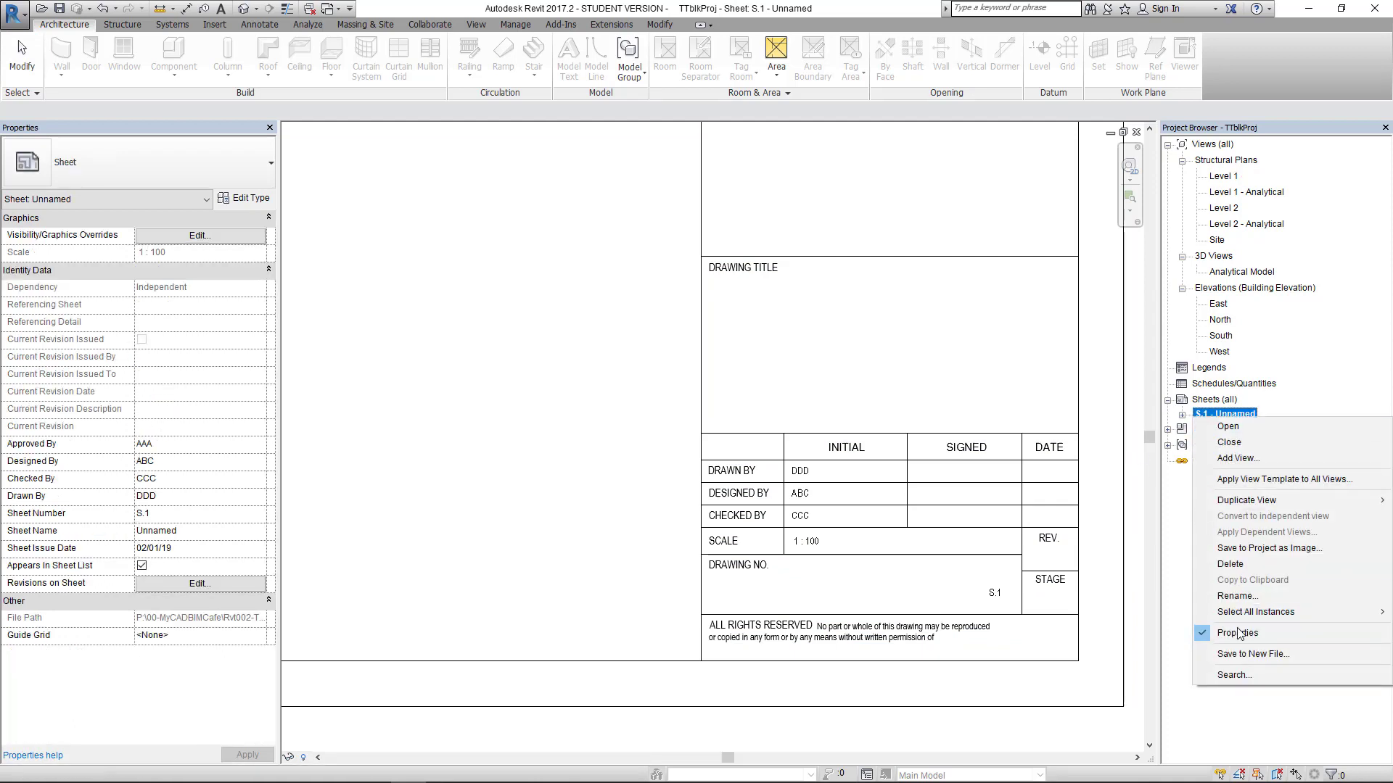
{"action": "left_click", "coordinate": [1234, 596]}
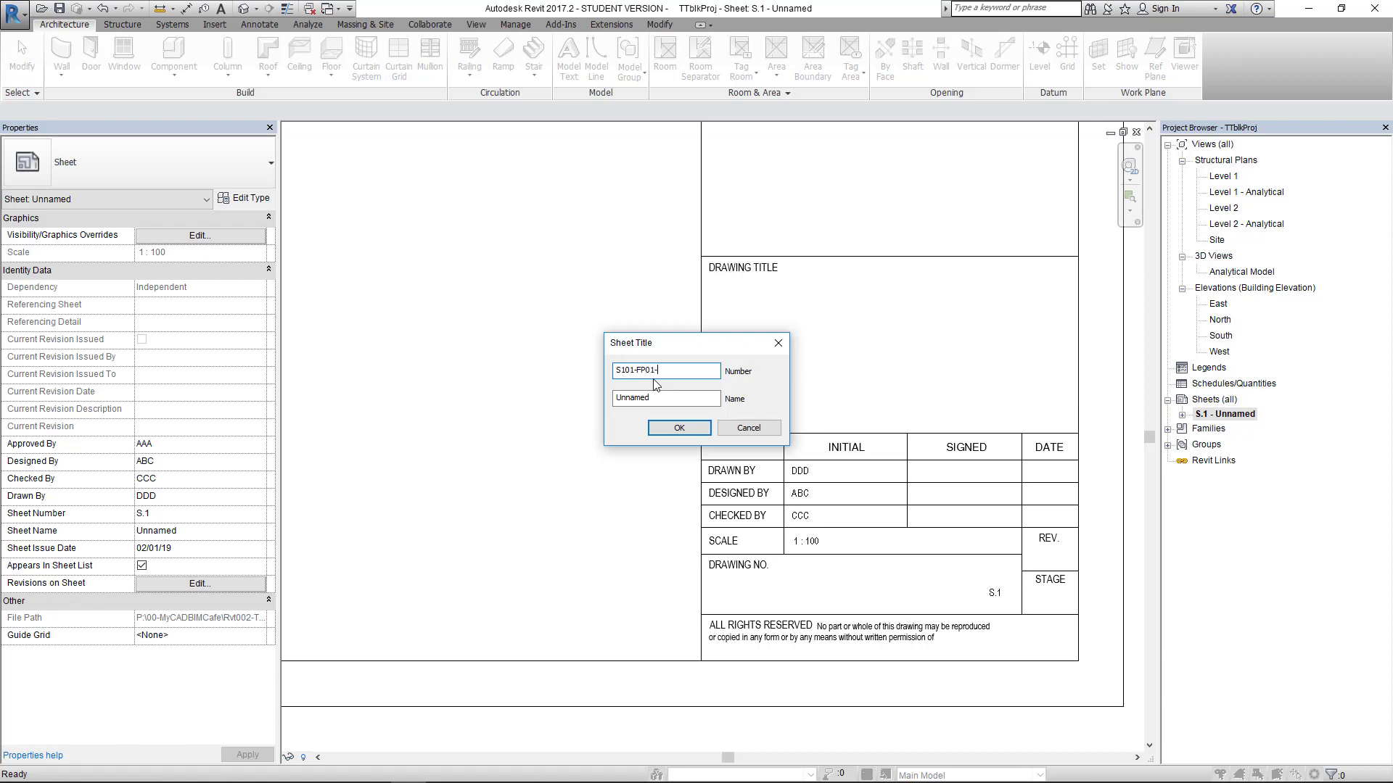
{"action": "key", "text": "Tab"}
{"action": "type", "text": "LA"}
{"action": "left_click", "coordinate": [679, 427]}
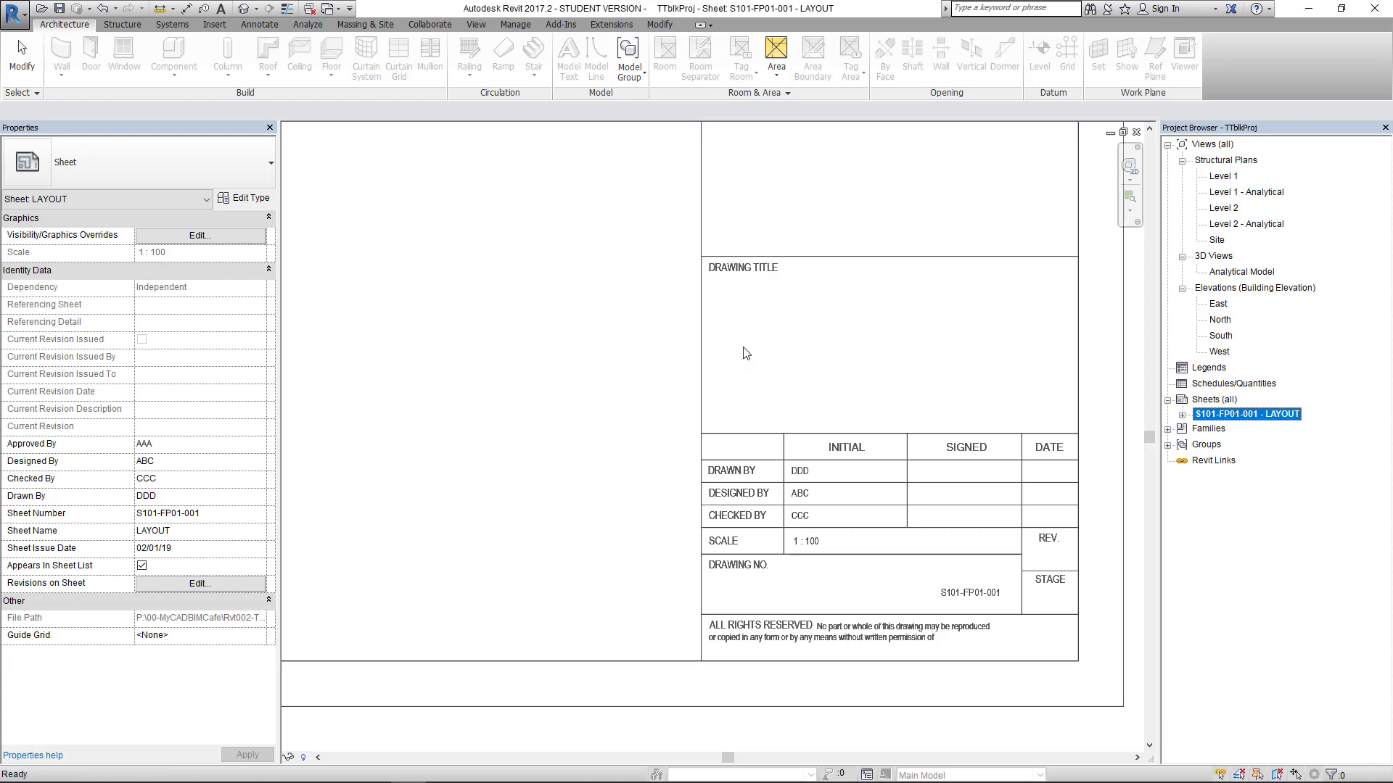
Step: Rename the sheet LEVEL 1 LAYOUT PLAN, keeping its number, and save the project
{"action": "scroll", "coordinate": [758, 289], "scroll_direction": "up", "scroll_amount": 1}
{"action": "scroll", "coordinate": [758, 358], "scroll_direction": "down", "scroll_amount": 1}
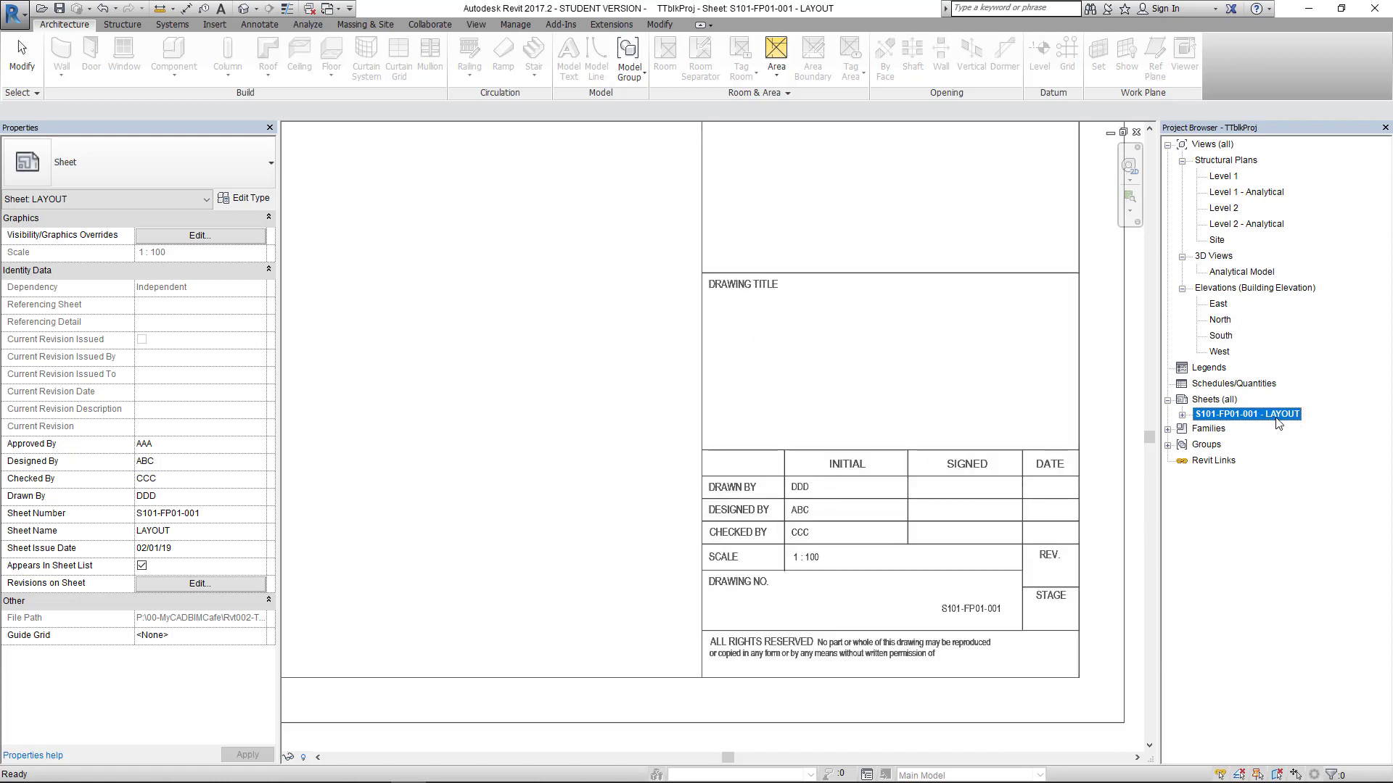
{"action": "right_click", "coordinate": [1241, 417]}
{"action": "left_click", "coordinate": [1258, 595]}
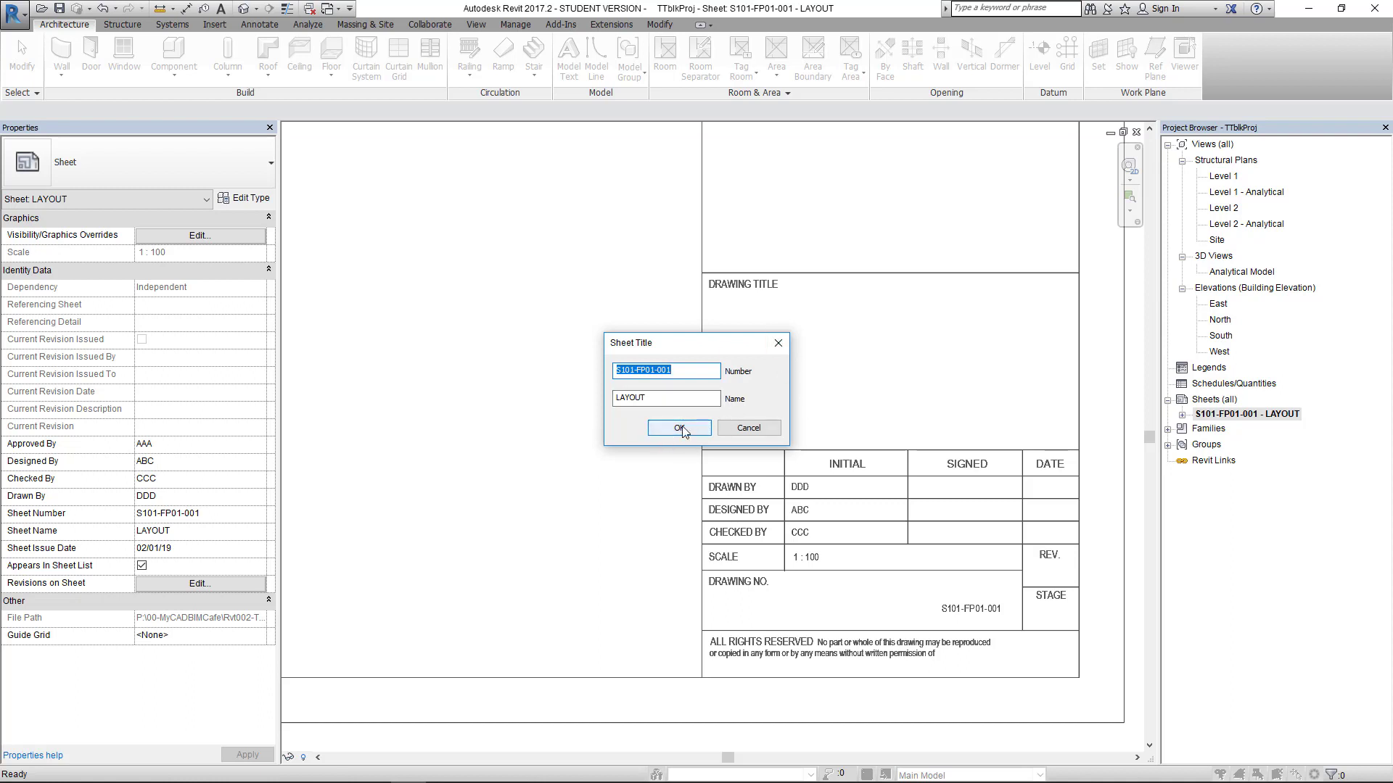
{"action": "left_click", "coordinate": [648, 398]}
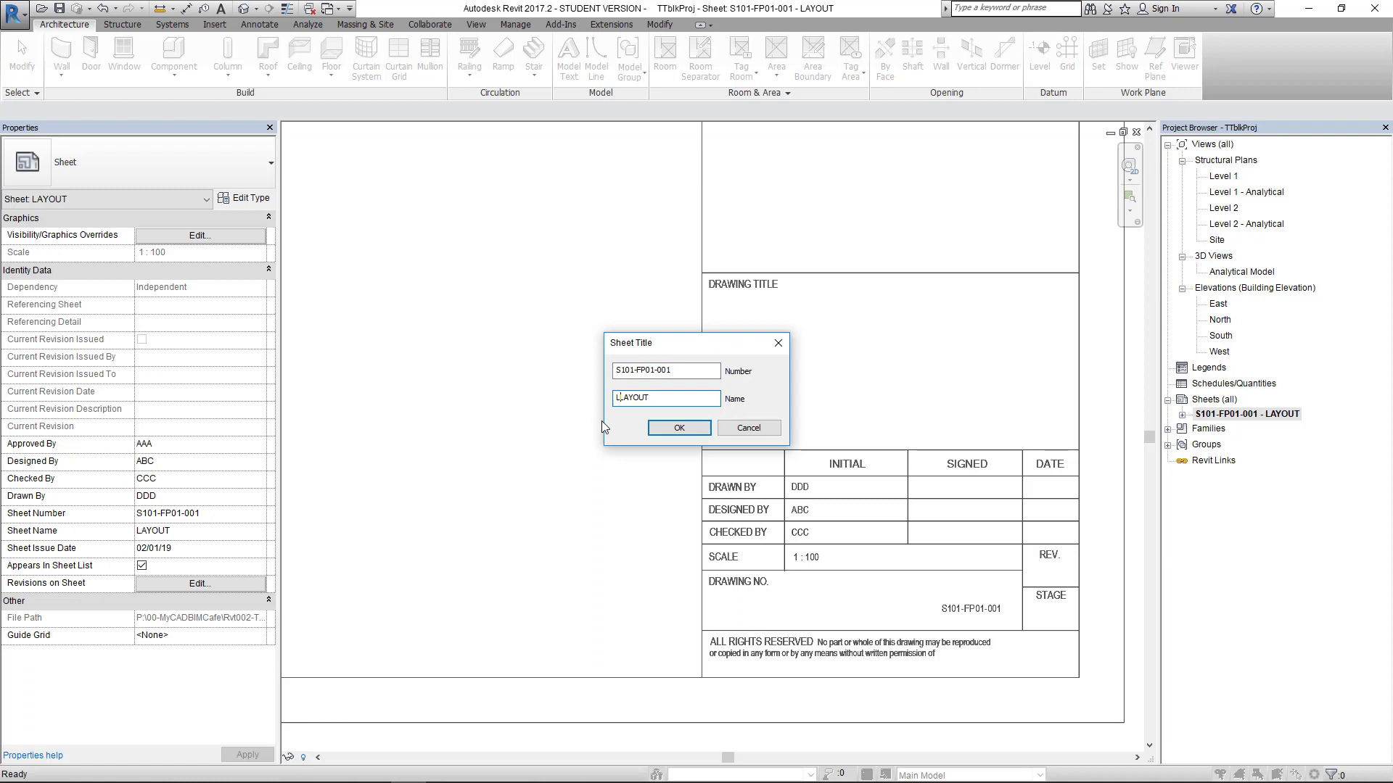
{"action": "type", "text": "LEVEL 1 LAYOUT PLAN"}
{"action": "left_click", "coordinate": [676, 428]}
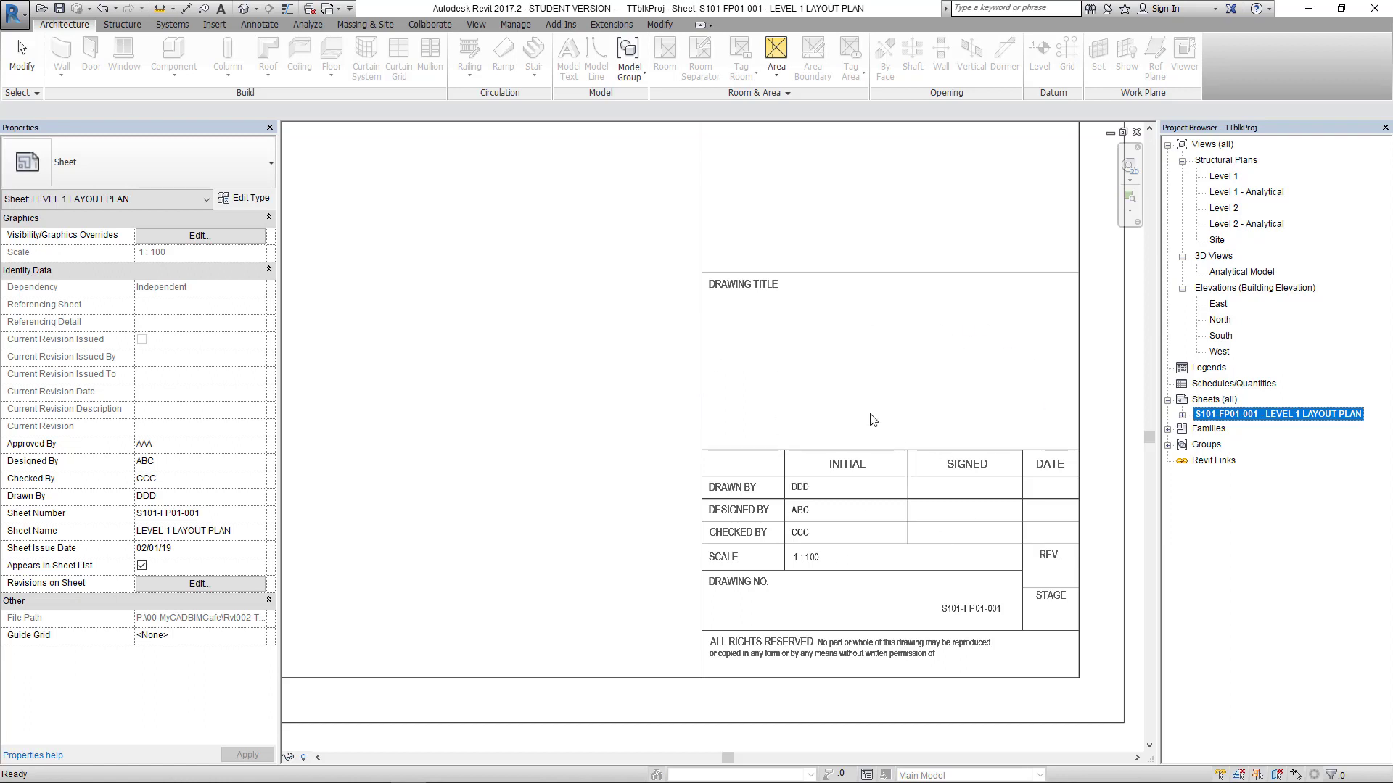
{"action": "scroll", "coordinate": [859, 388], "scroll_direction": "down", "scroll_amount": 2}
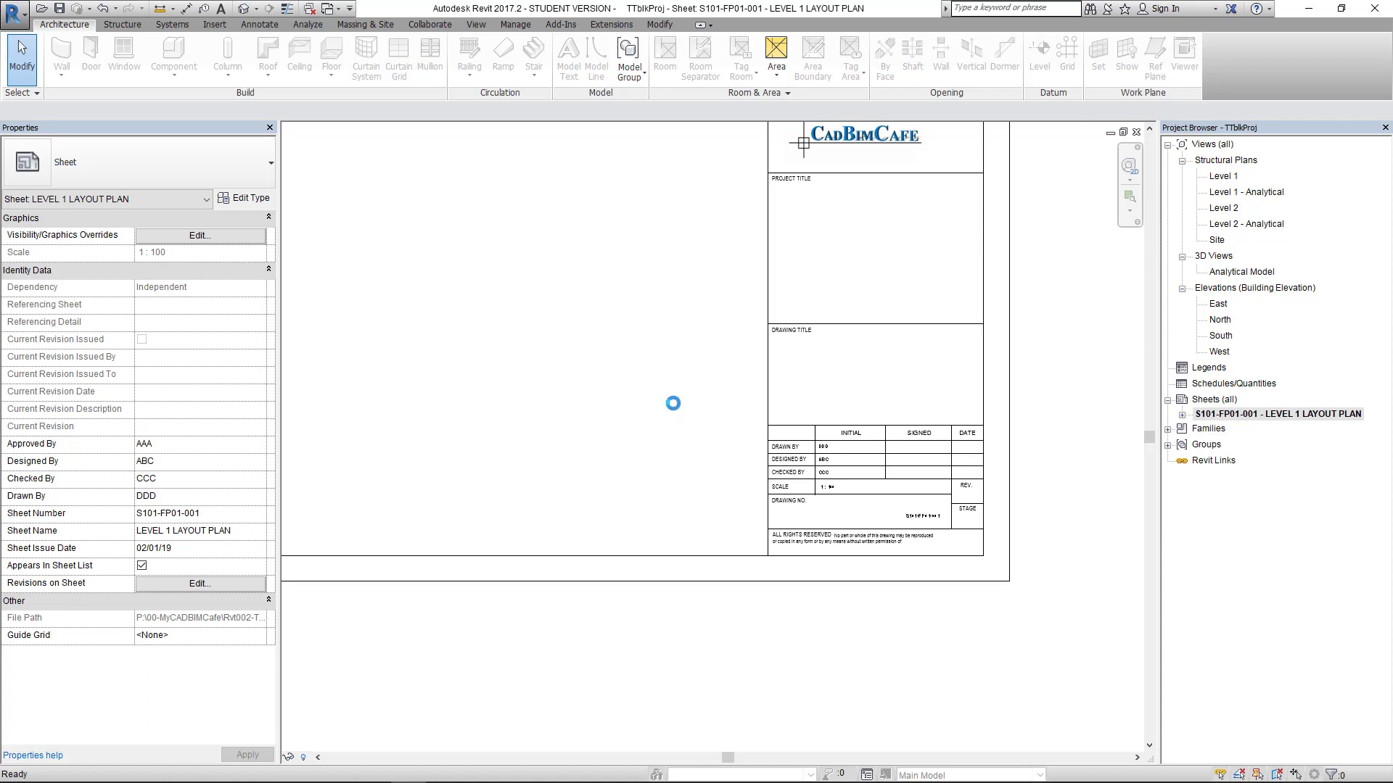
{"action": "key", "text": "ctrl+s"}
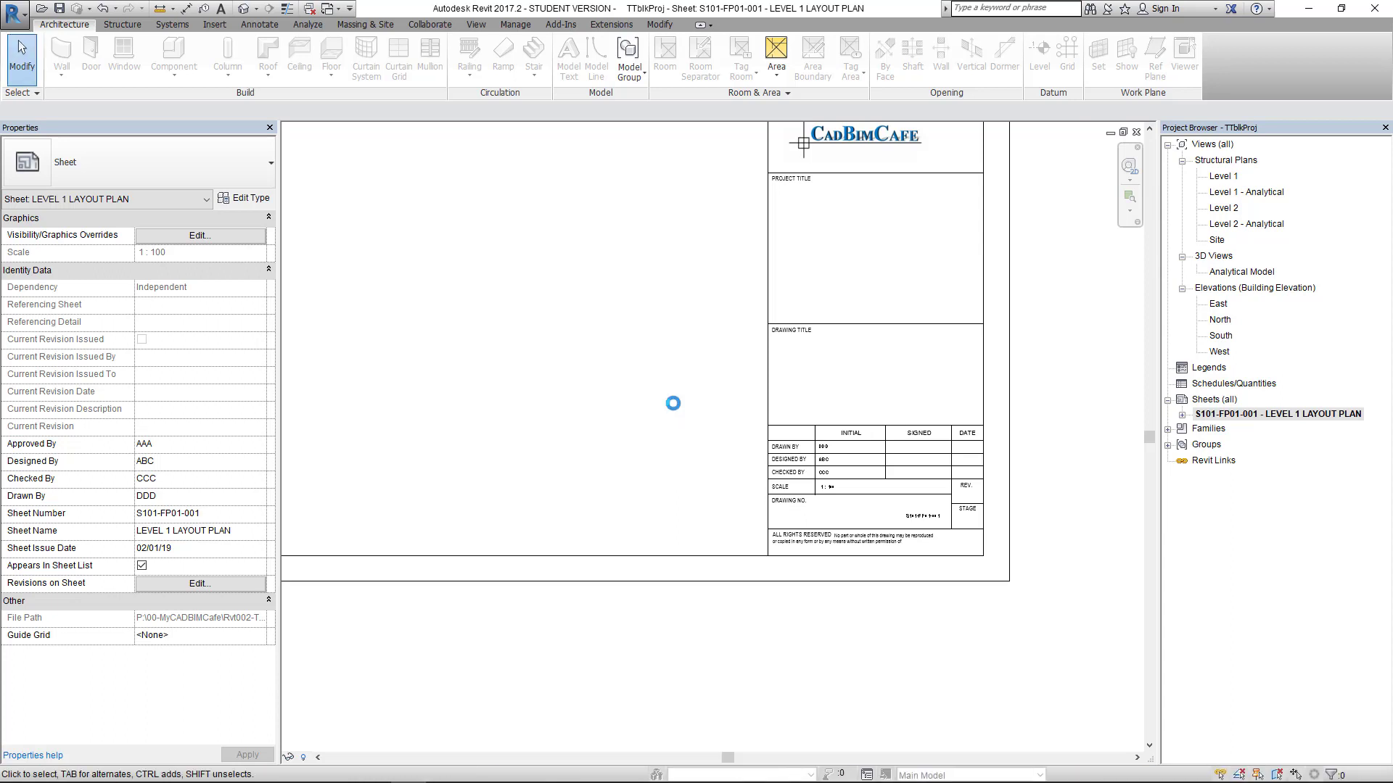
Step: Switch to the TitleBlock_A1 family and copy the drawing number label up into the DRAWING TITLE box
{"action": "key", "text": "ctrl+Tab"}
{"action": "scroll", "coordinate": [713, 403], "scroll_direction": "up", "scroll_amount": 3}
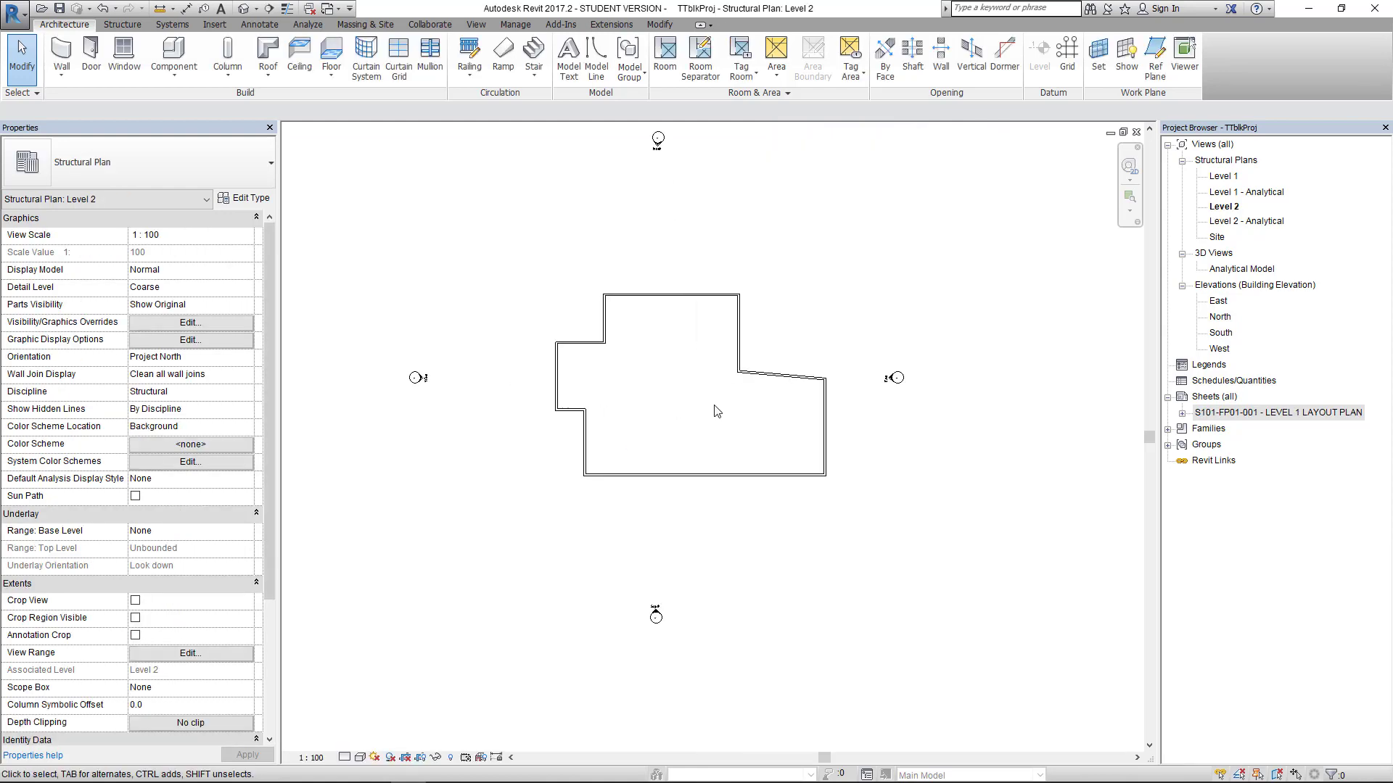
{"action": "key", "text": "ctrl+Tab"}
{"action": "middle_click_drag", "start_coordinate": [921, 727], "coordinate": [715, 534]}
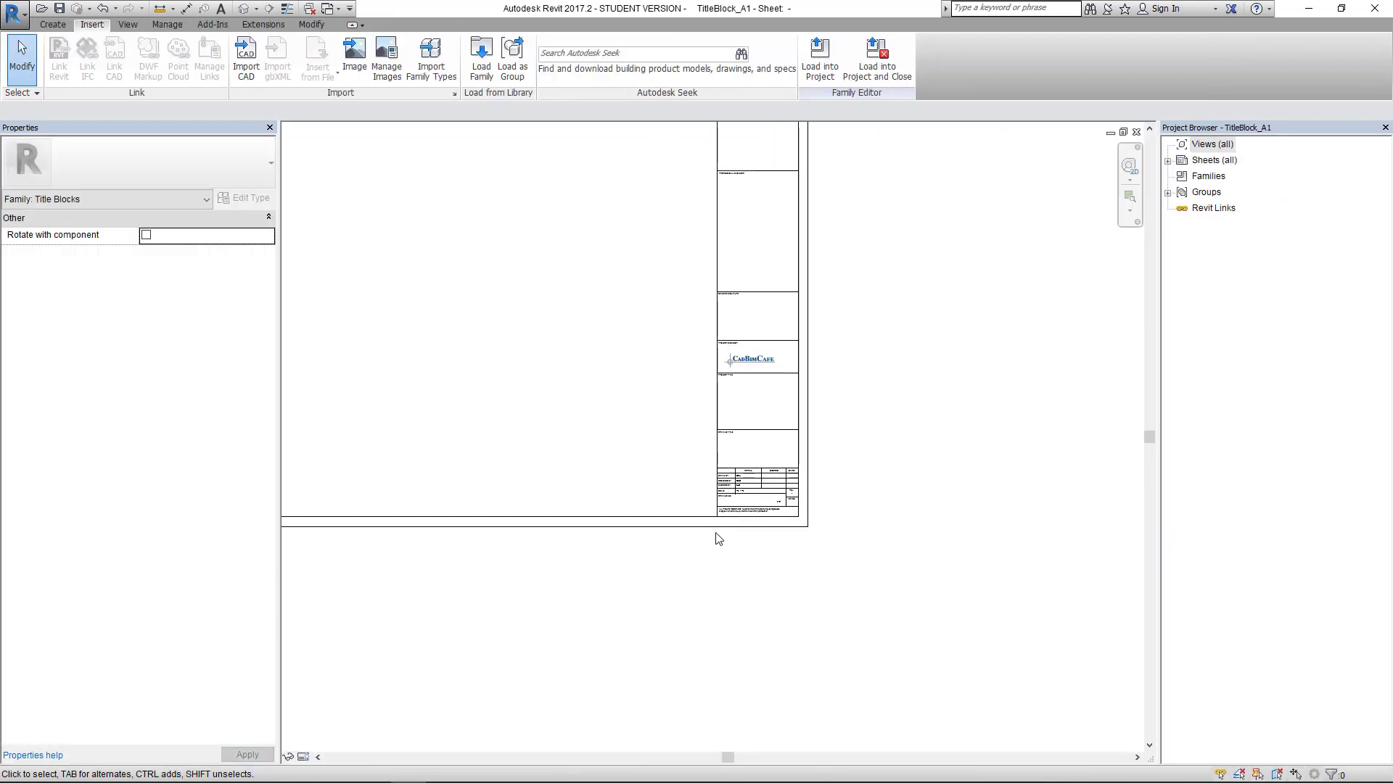
{"action": "scroll", "coordinate": [751, 489], "scroll_direction": "up", "scroll_amount": 6}
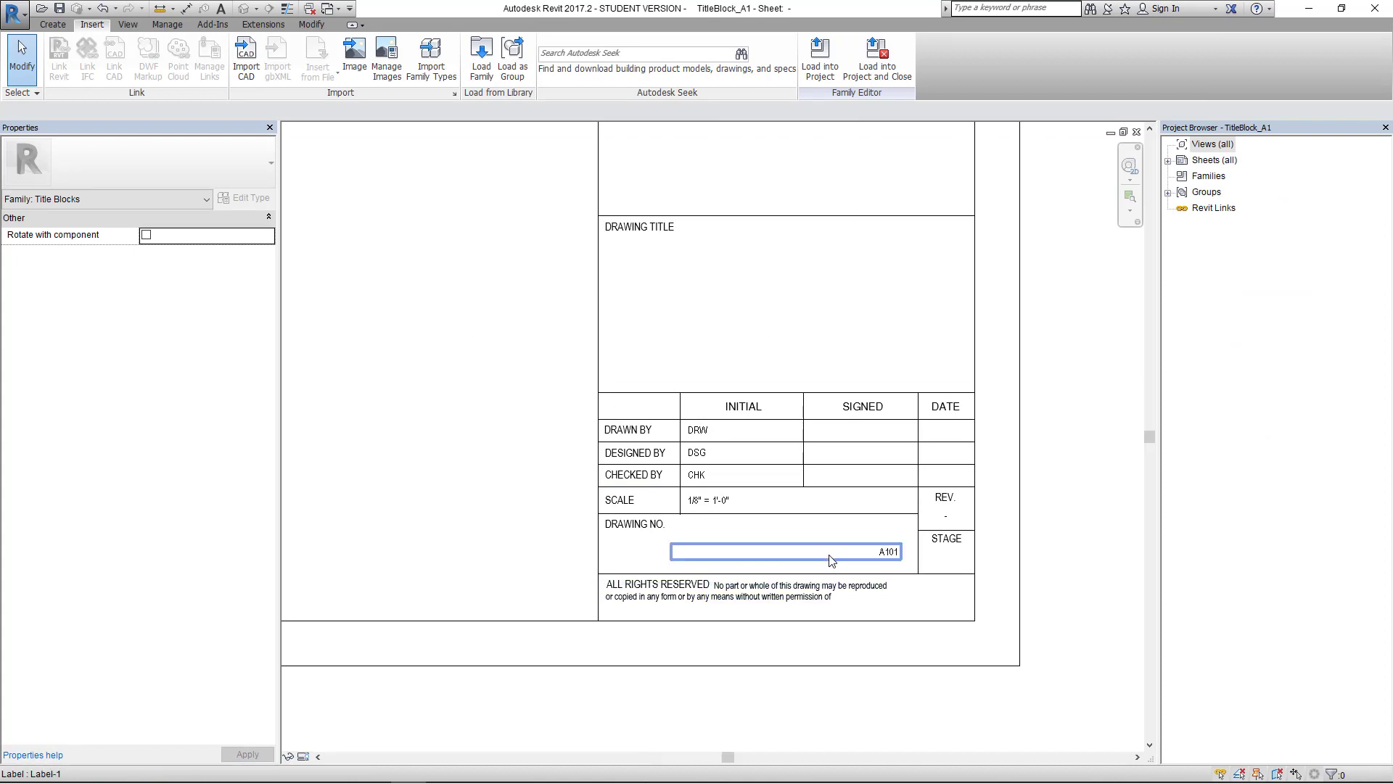
{"action": "left_click", "coordinate": [885, 553]}
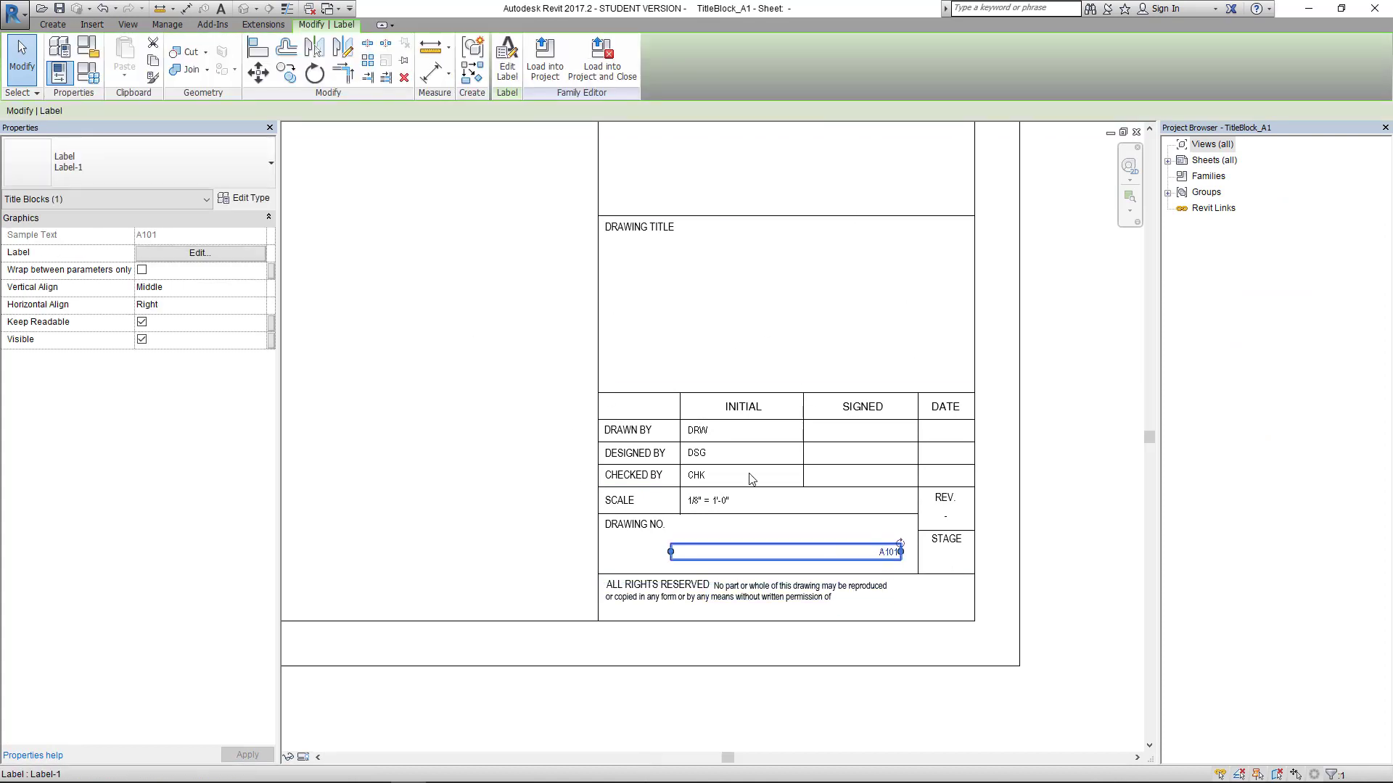
{"action": "left_click", "coordinate": [285, 72]}
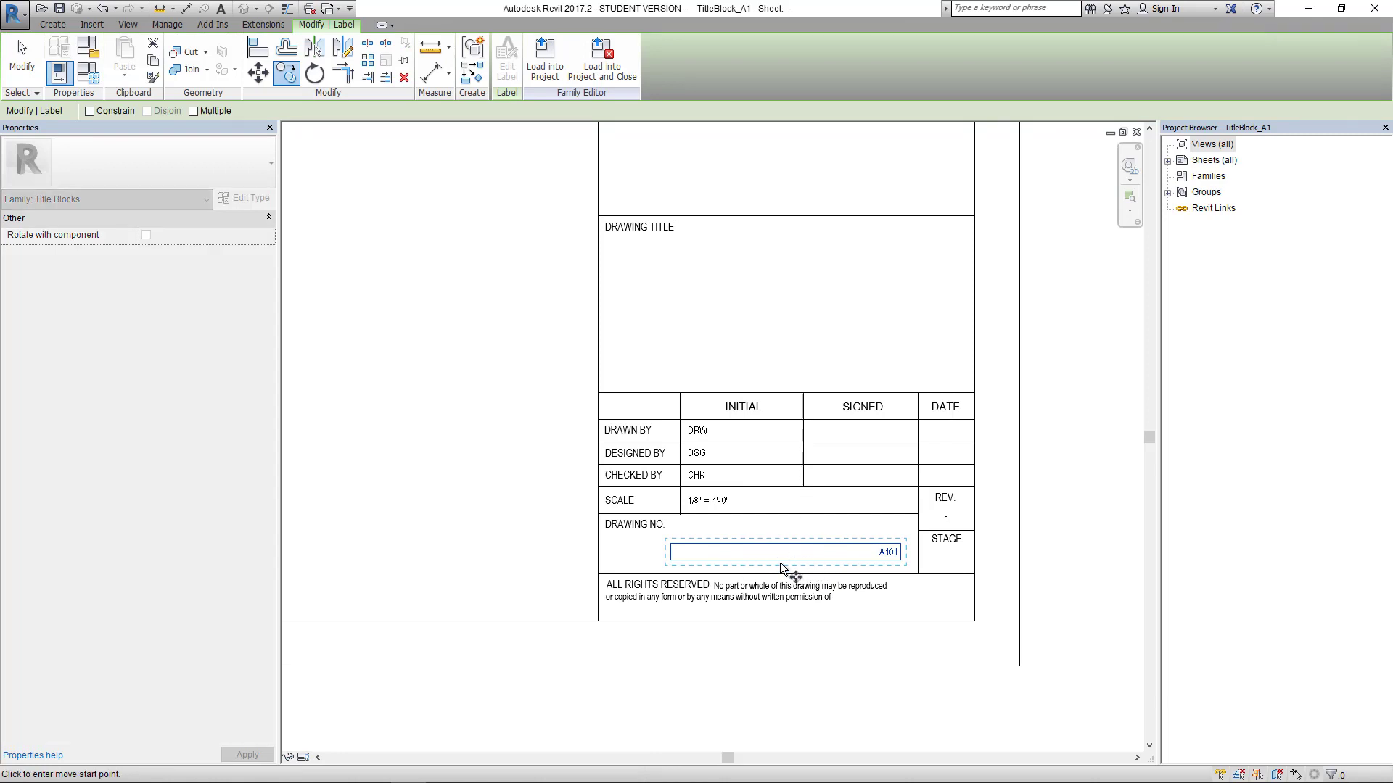
{"action": "left_click", "coordinate": [787, 562]}
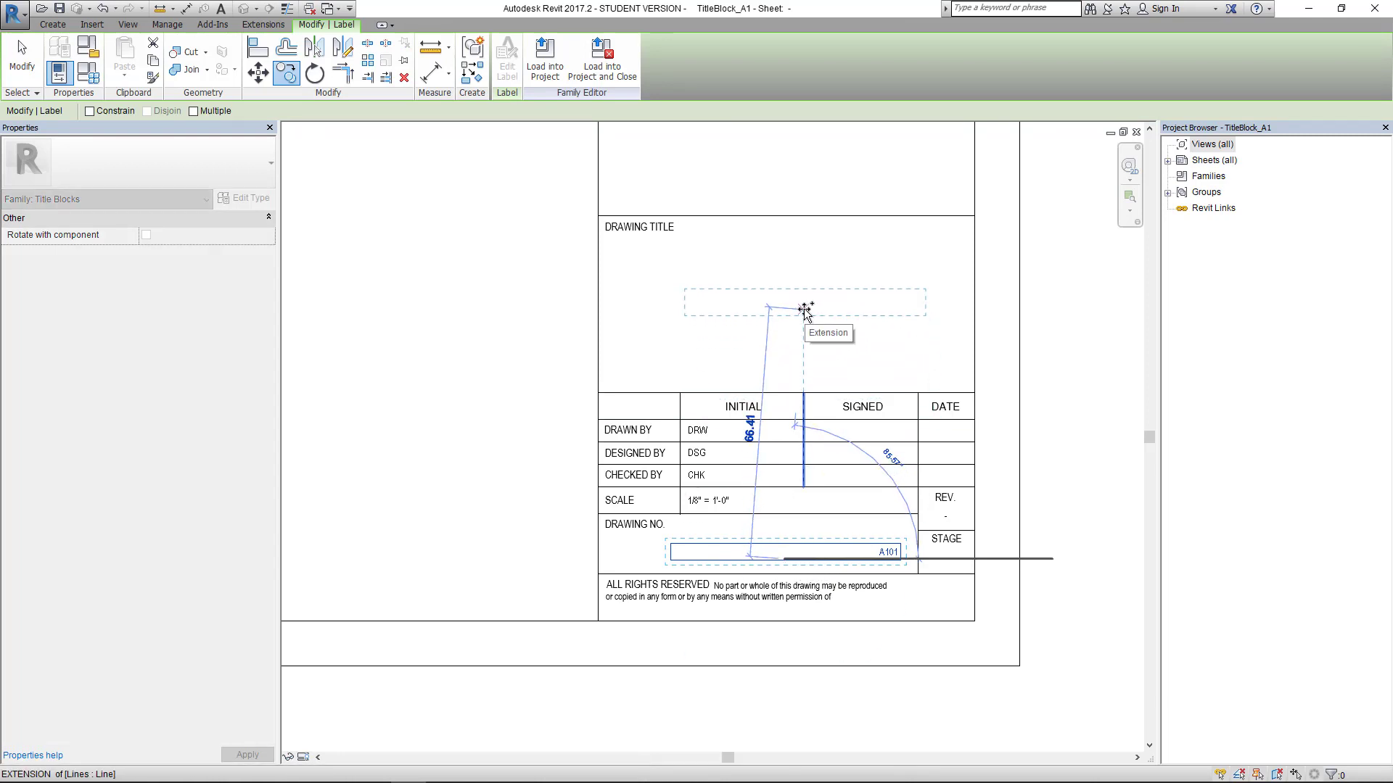
{"action": "left_click", "coordinate": [805, 309]}
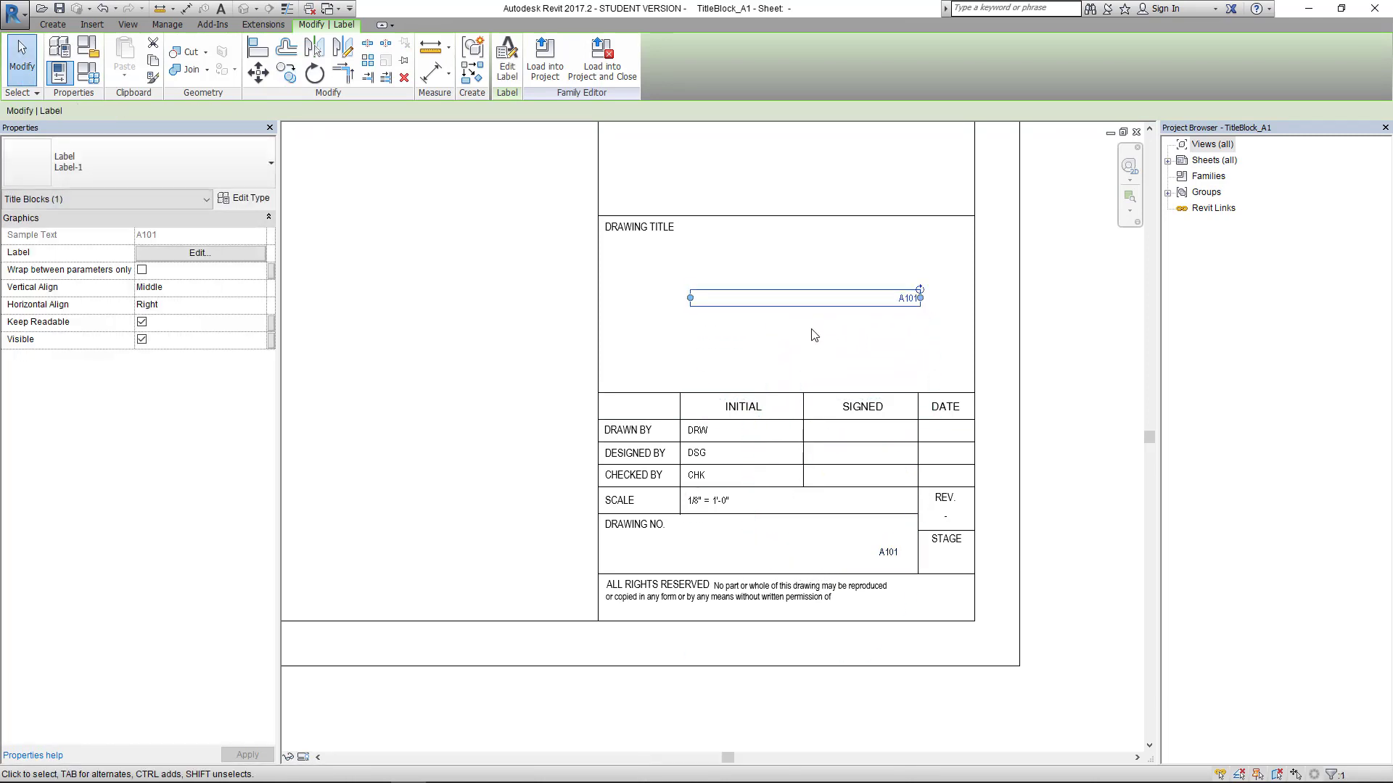
Step: Nudge the copied label slightly left within the DRAWING TITLE box and set its horizontal alignment to Center
{"action": "key", "text": "Left"}
{"action": "key", "text": "Left"}
{"action": "key", "text": "Left"}
{"action": "key", "text": "Left"}
{"action": "left_click", "coordinate": [260, 306]}
{"action": "left_click", "coordinate": [148, 337]}
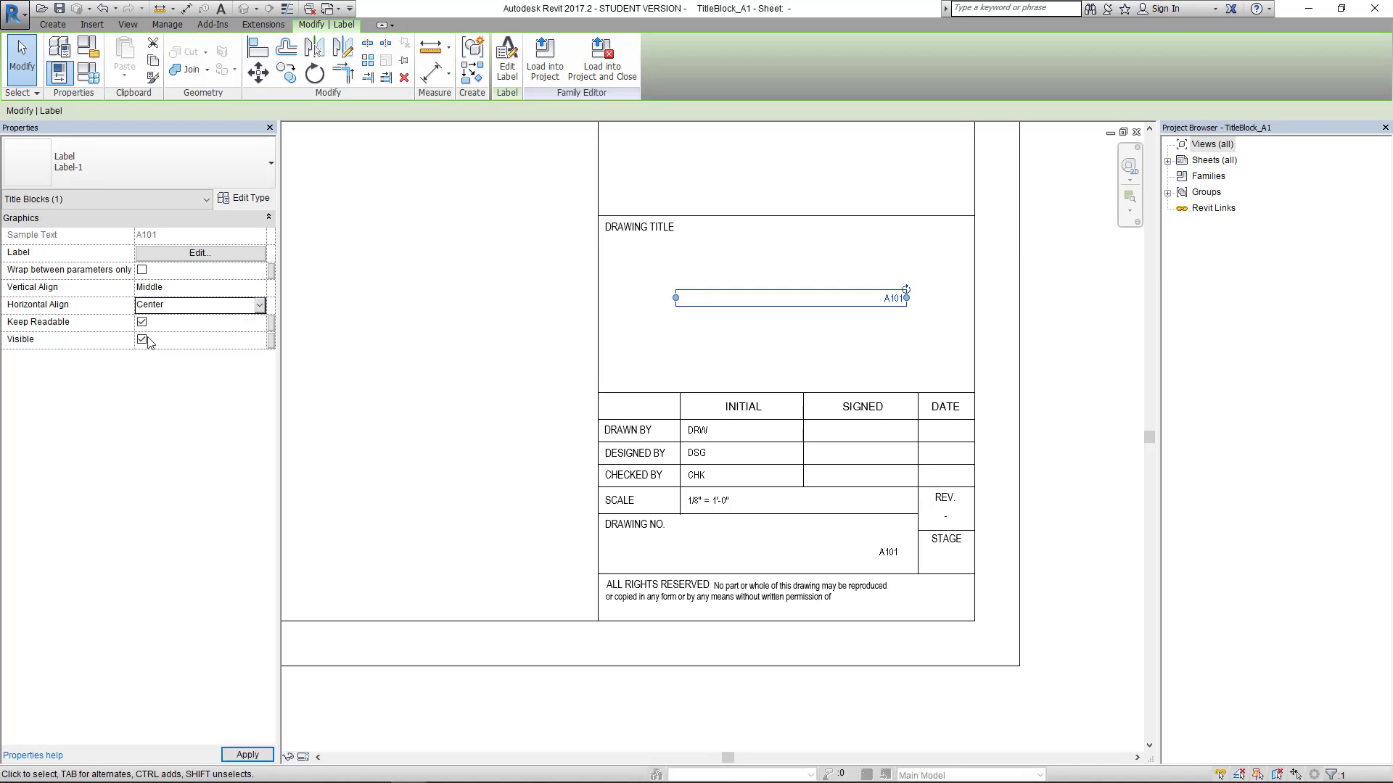
Step: Replace the Sheet Number parameter in the copied label with Sheet Name
{"action": "left_click", "coordinate": [507, 62]}
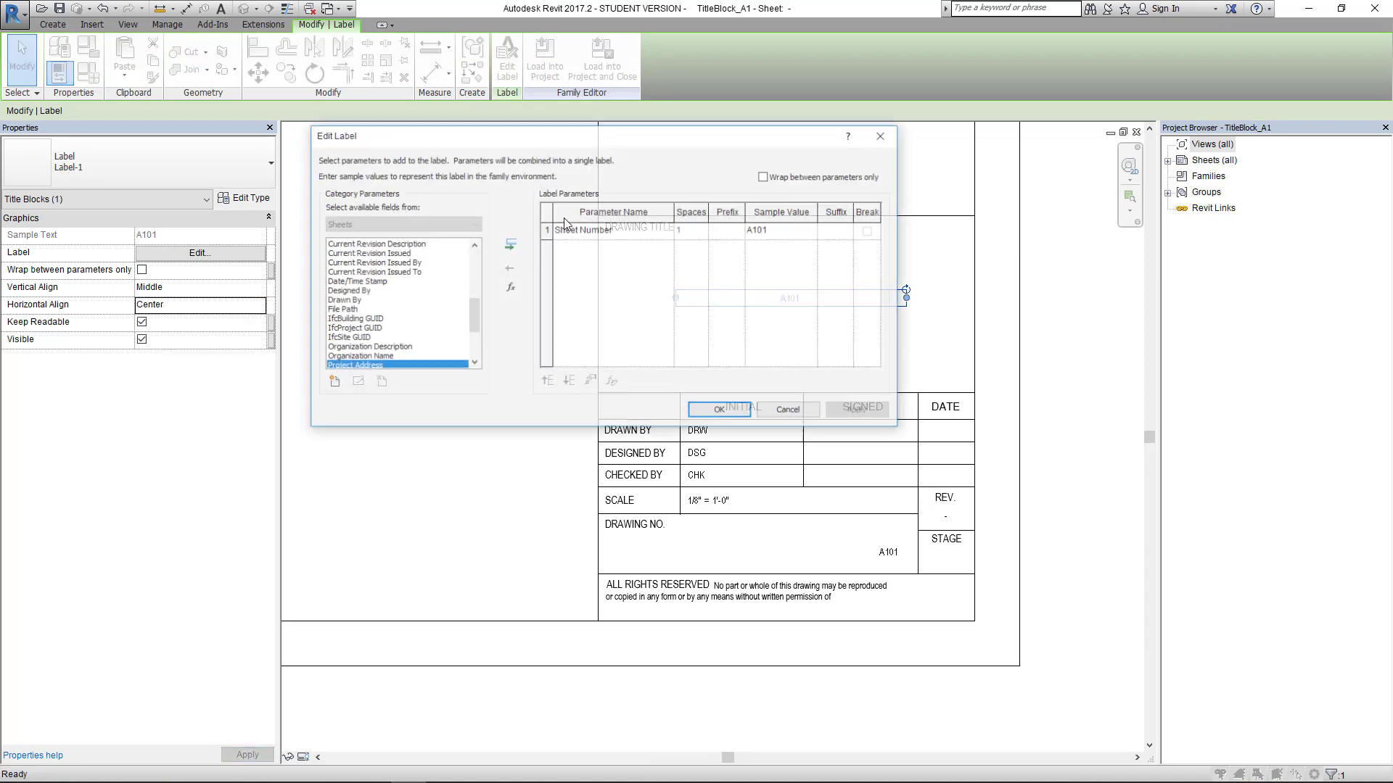
{"action": "left_click", "coordinate": [603, 230]}
{"action": "left_click", "coordinate": [509, 269]}
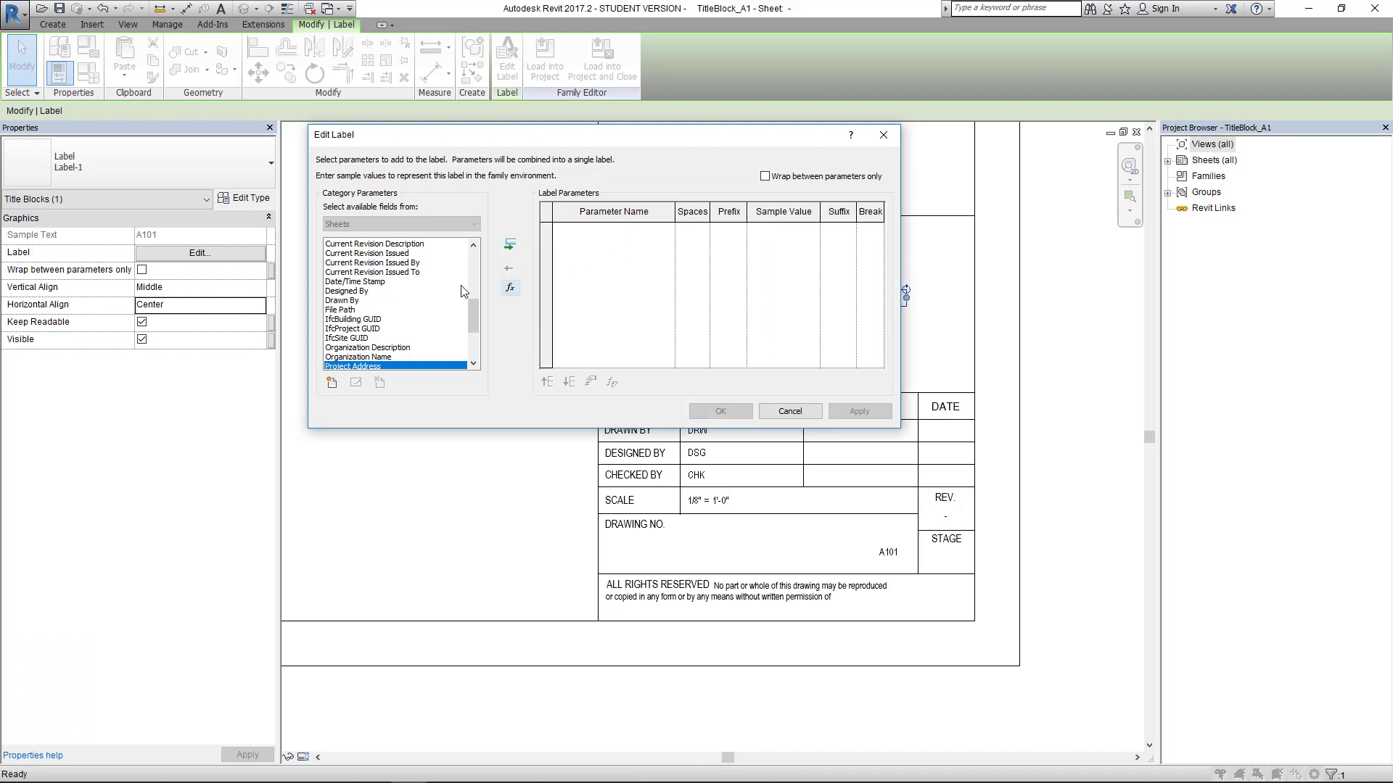
{"action": "left_click_drag", "start_coordinate": [476, 311], "coordinate": [473, 328]}
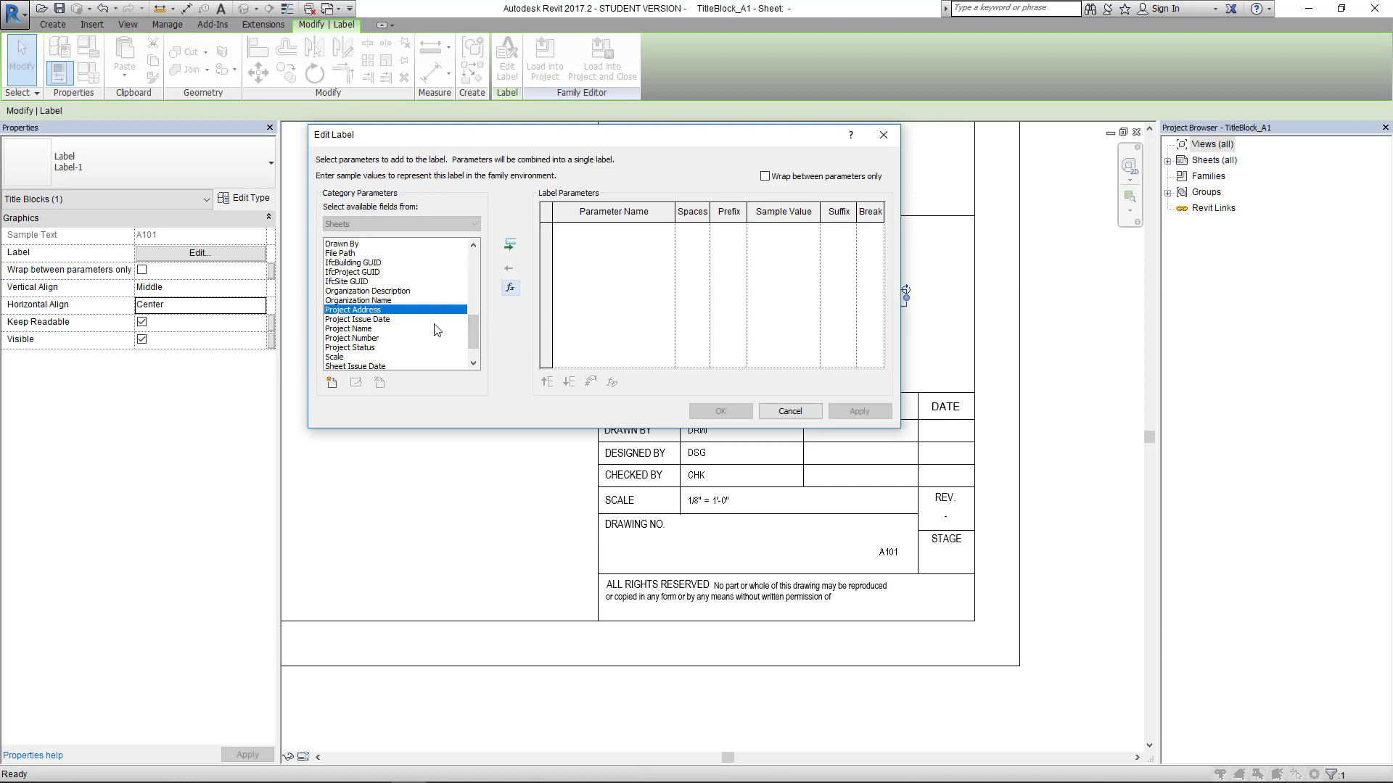
{"action": "left_click_drag", "start_coordinate": [476, 324], "coordinate": [473, 340]}
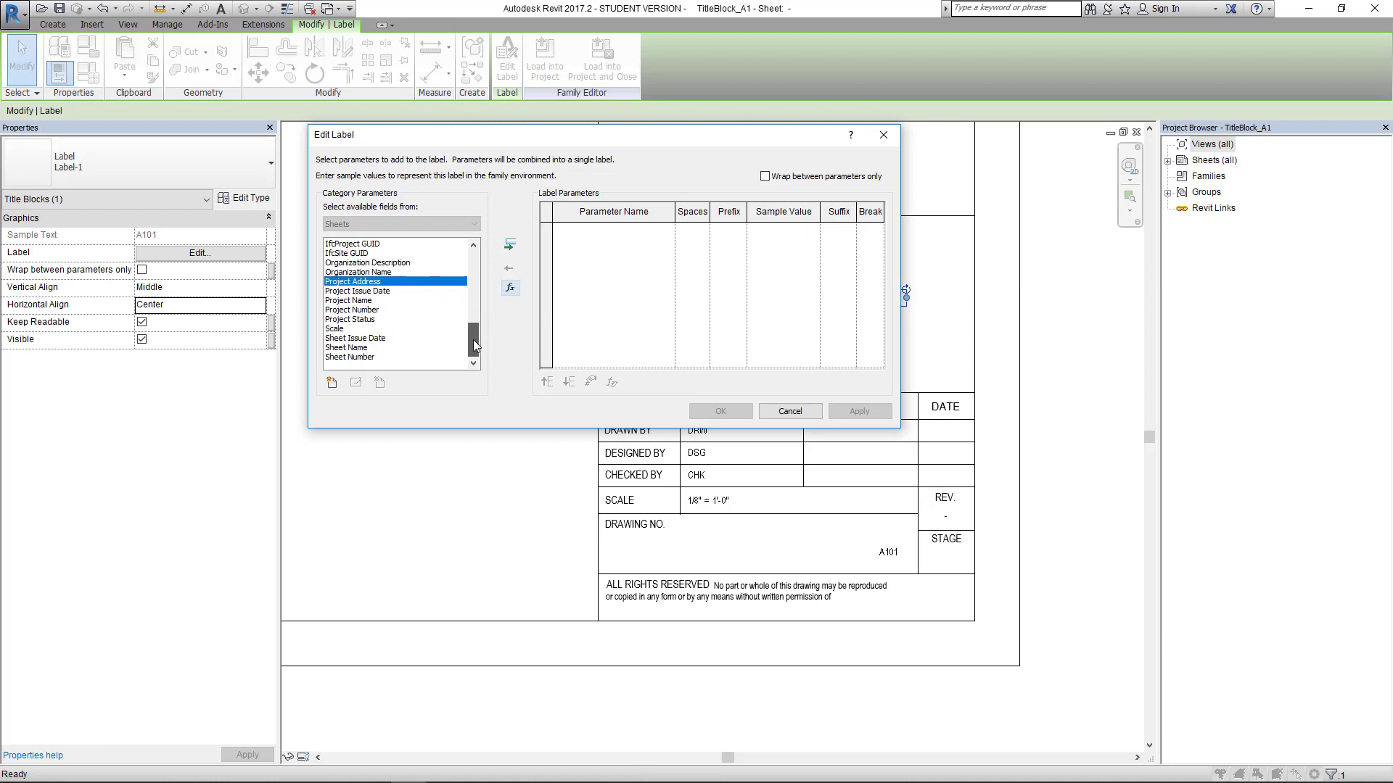
{"action": "left_click", "coordinate": [358, 348]}
{"action": "left_click", "coordinate": [510, 245]}
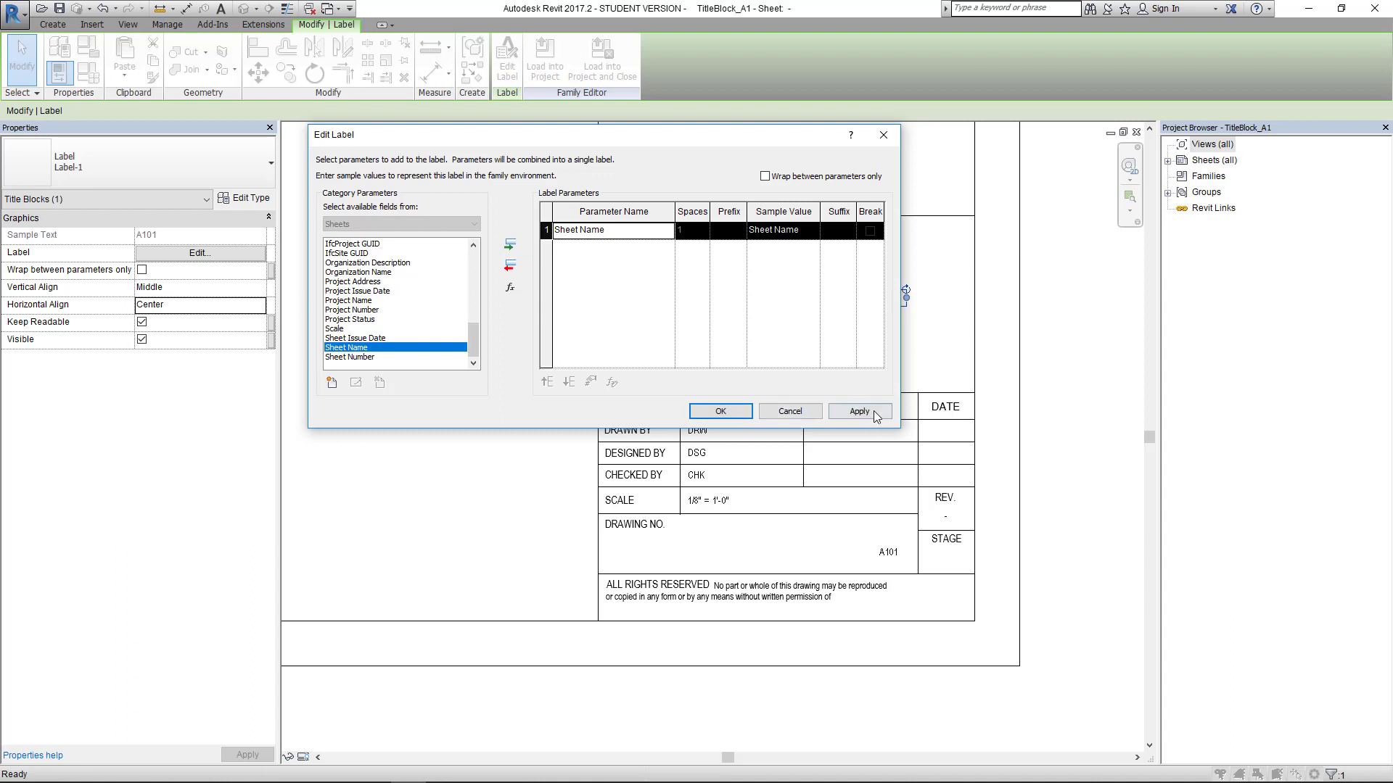
{"action": "left_click", "coordinate": [721, 411]}
{"action": "left_click", "coordinate": [1082, 392]}
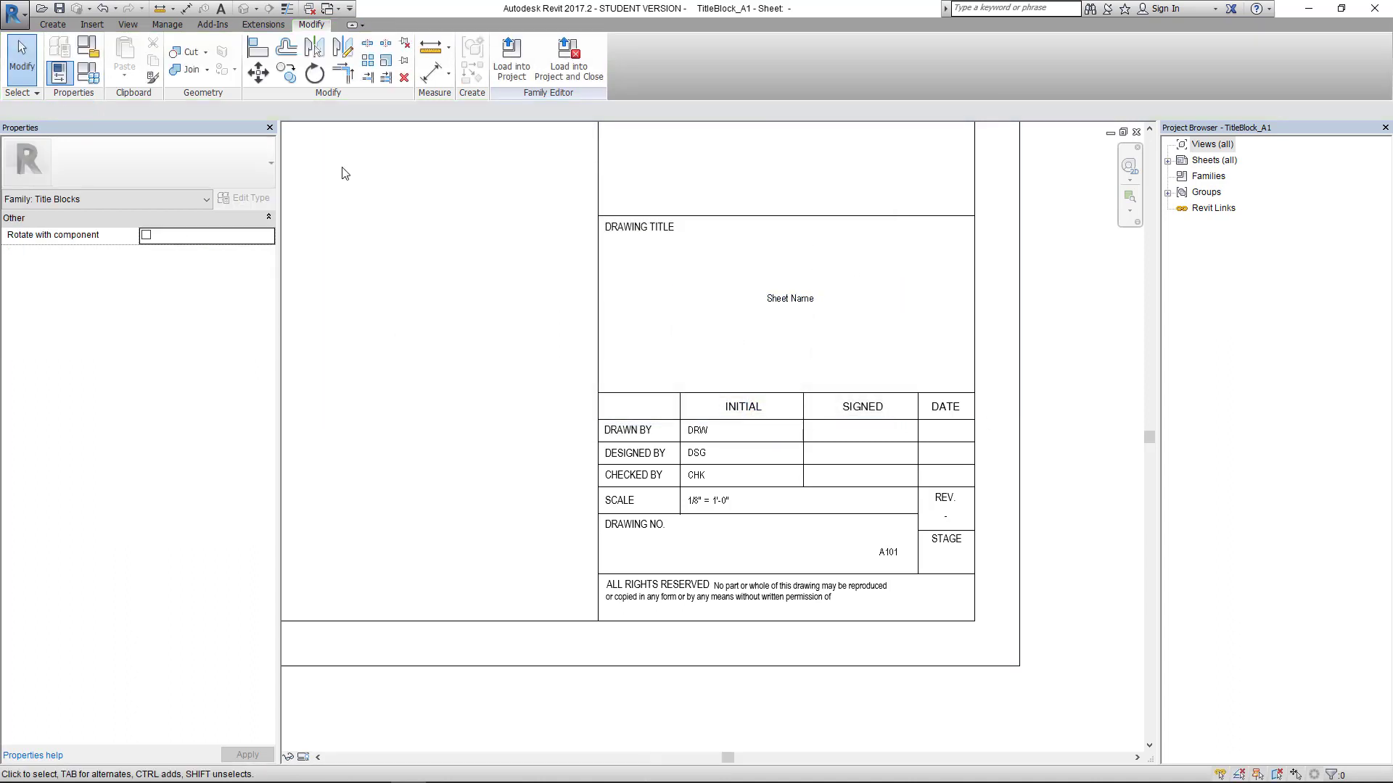
Step: Duplicate the Sheet Name label's type as Label-2 with a 3 mm text size, and widen the label box
{"action": "left_click", "coordinate": [783, 304]}
{"action": "left_click", "coordinate": [158, 175]}
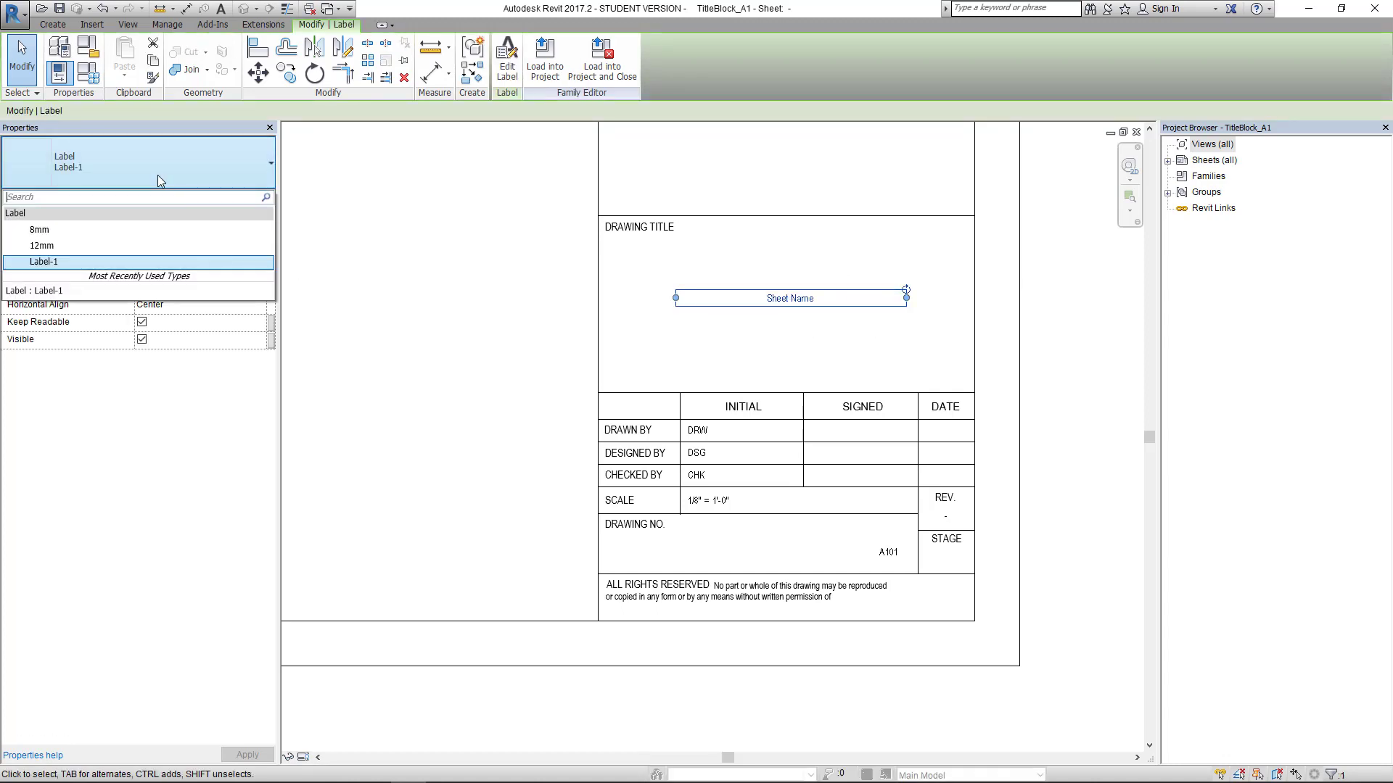
{"action": "left_click", "coordinate": [158, 176]}
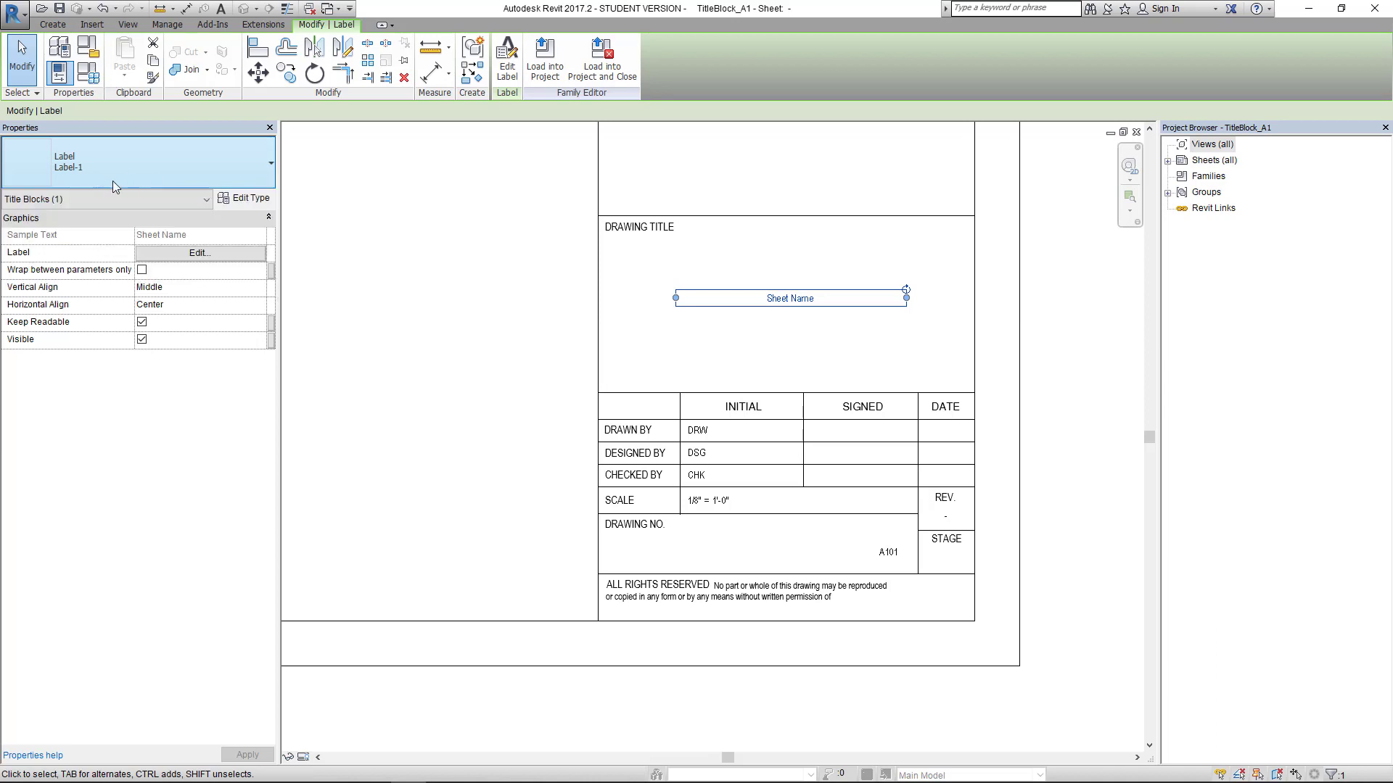
{"action": "left_click", "coordinate": [245, 199]}
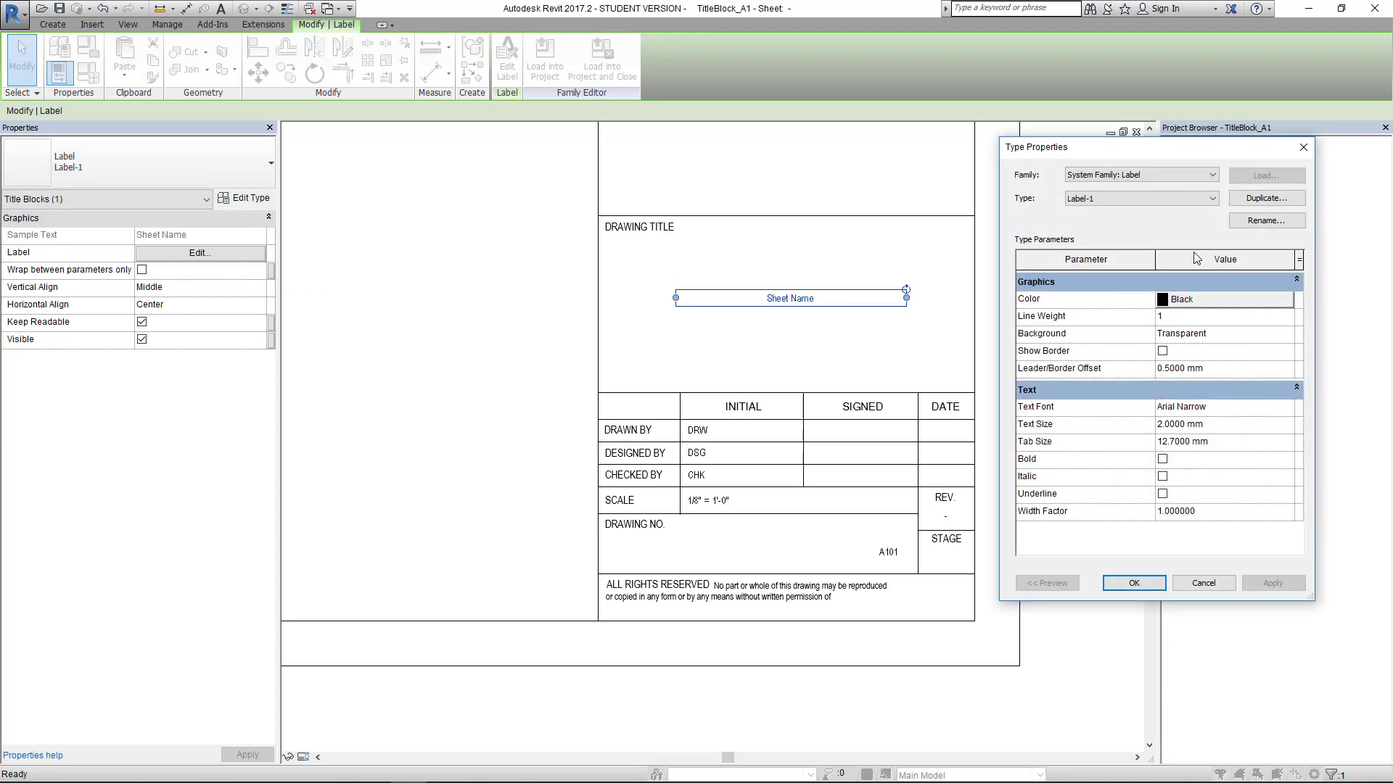
{"action": "left_click", "coordinate": [1258, 200]}
{"action": "left_click", "coordinate": [586, 324]}
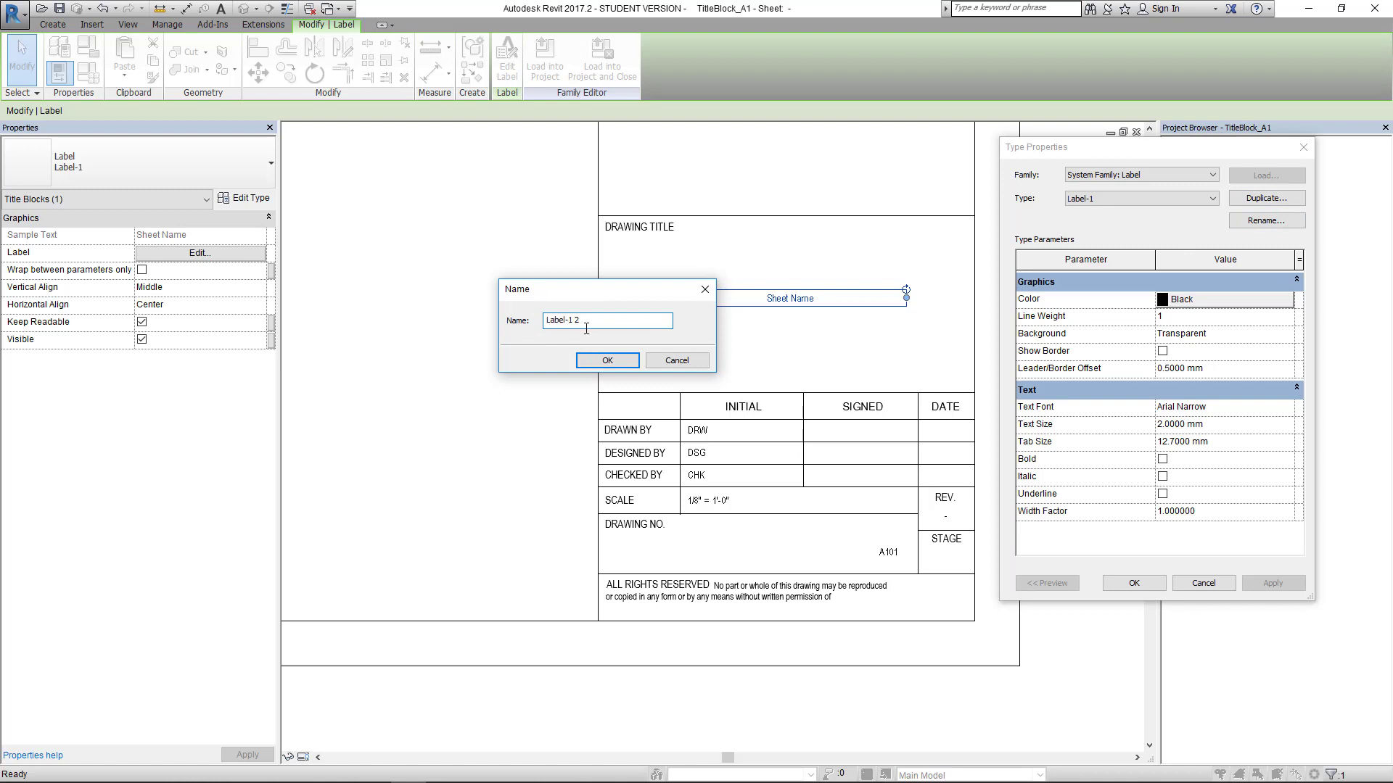
{"action": "left_click", "coordinate": [608, 361]}
{"action": "left_click", "coordinate": [1213, 425]}
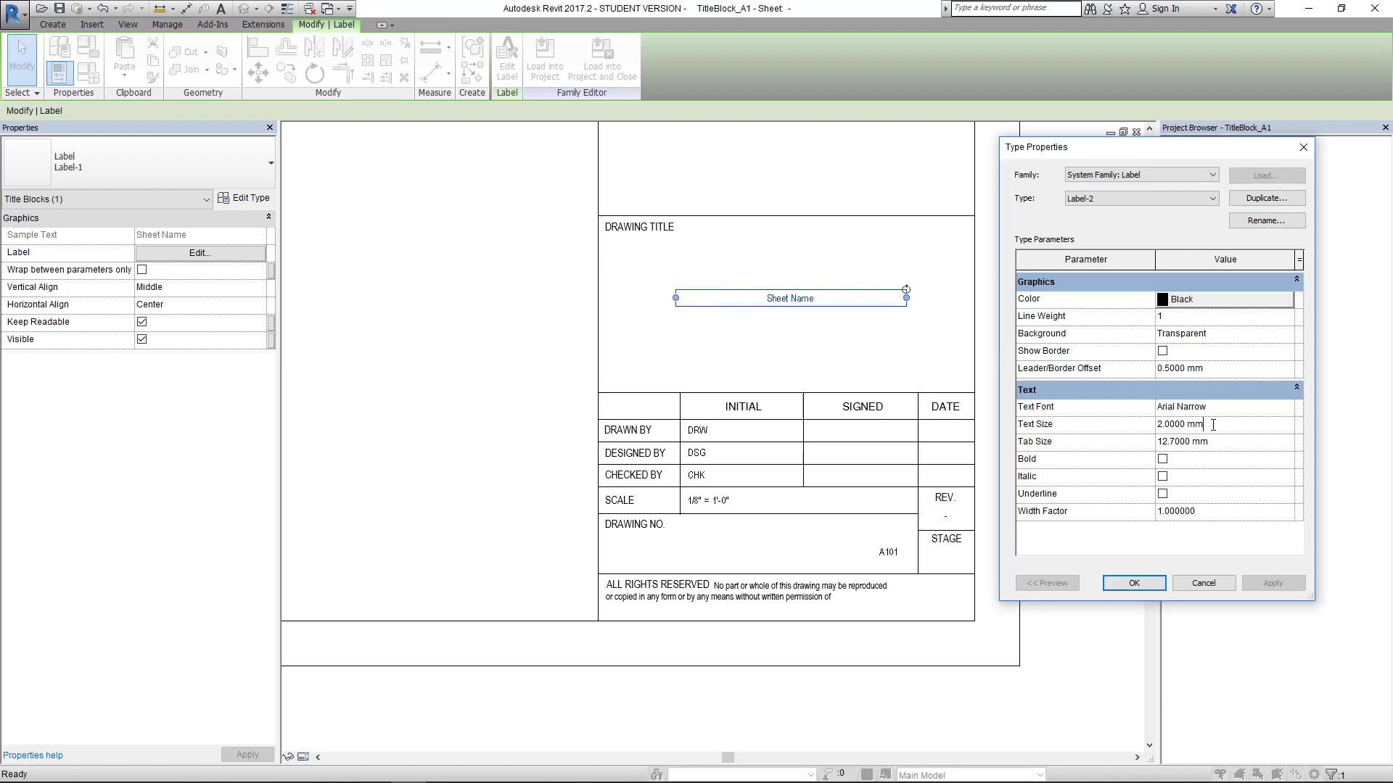
{"action": "left_click_drag", "start_coordinate": [1211, 425], "coordinate": [1099, 431]}
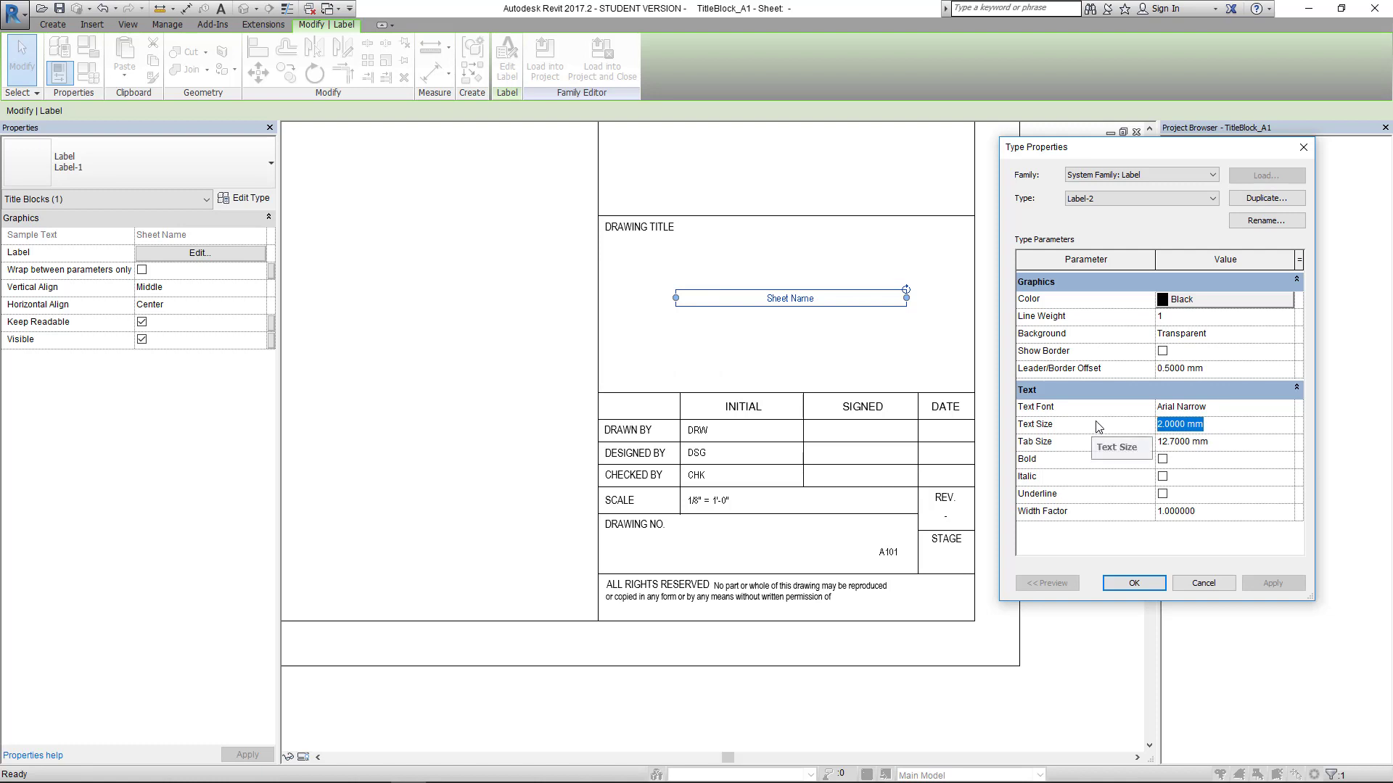
{"action": "type", "text": "3"}
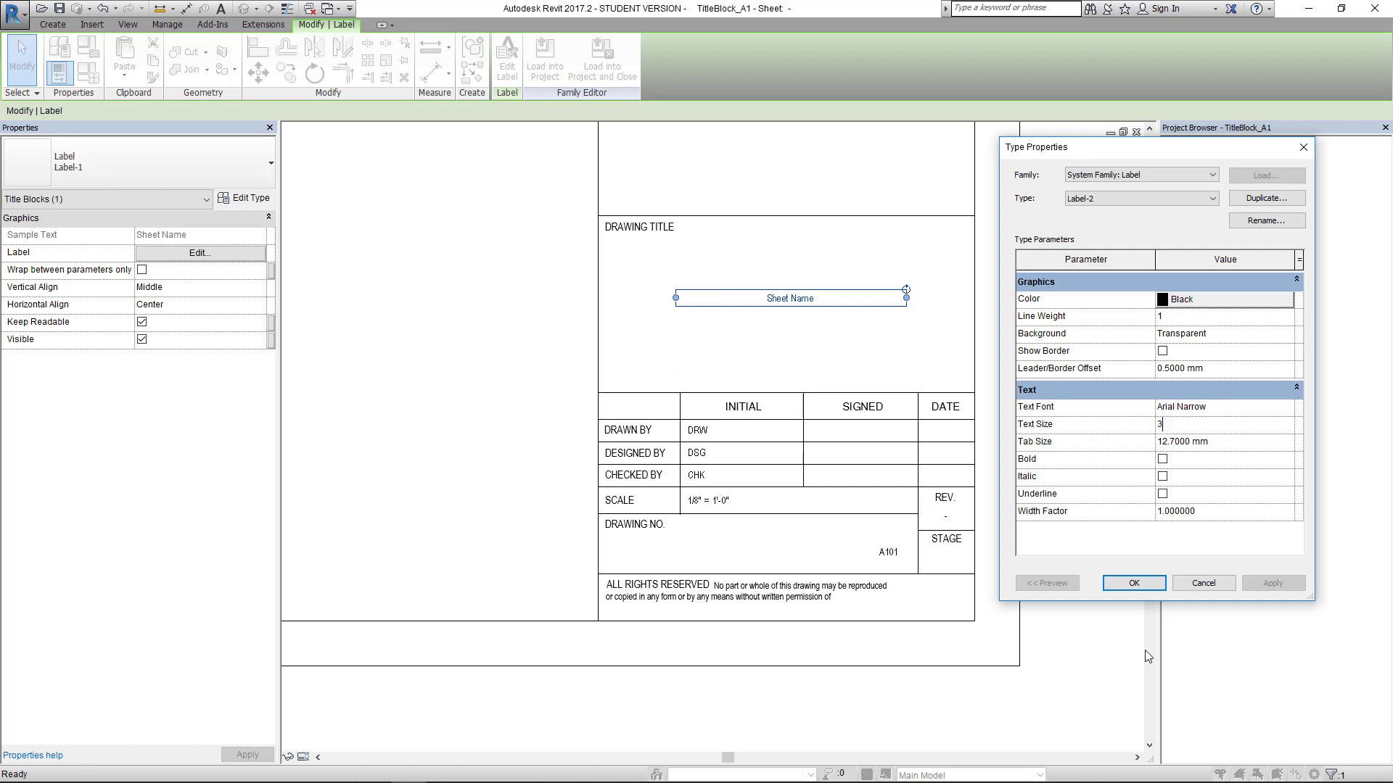
{"action": "left_click", "coordinate": [1149, 583]}
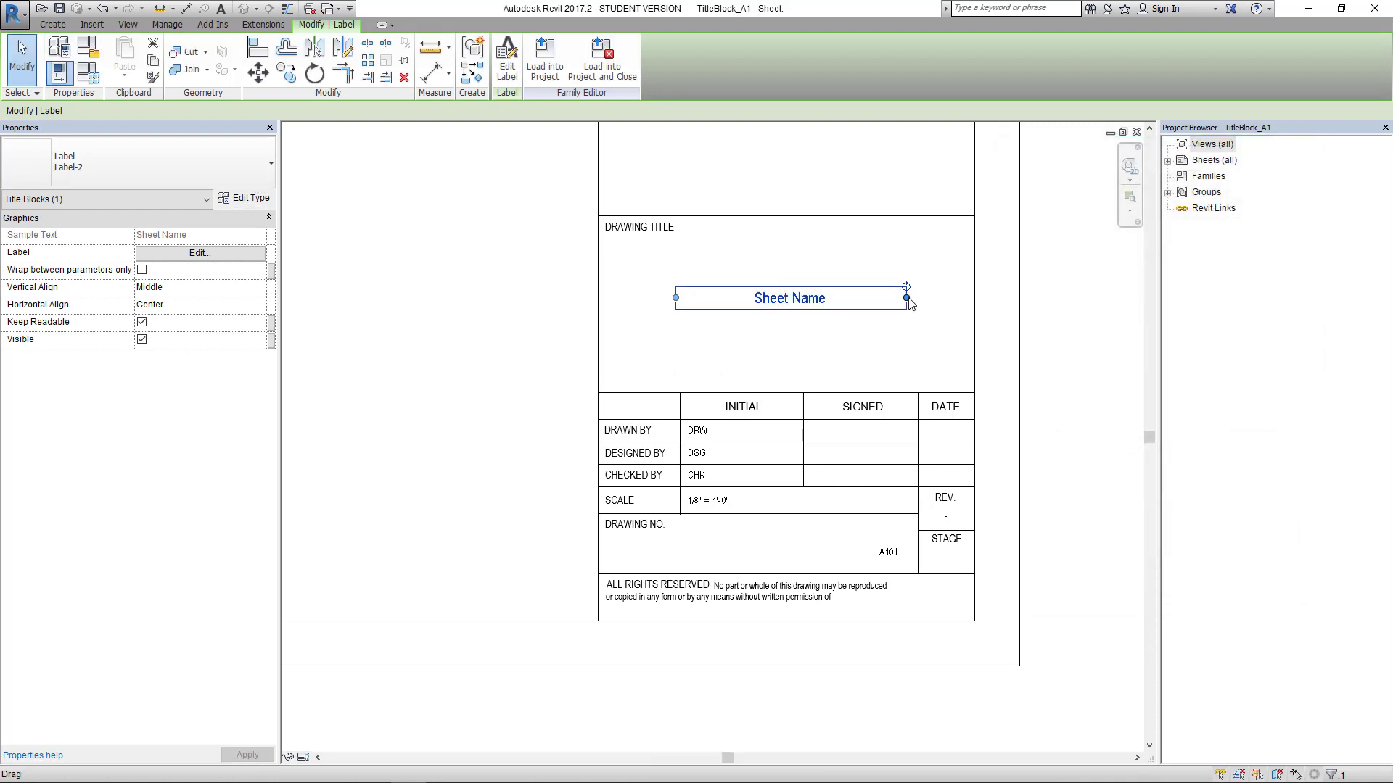
{"action": "left_click_drag", "start_coordinate": [906, 297], "coordinate": [946, 298]}
{"action": "left_click", "coordinate": [519, 333]}
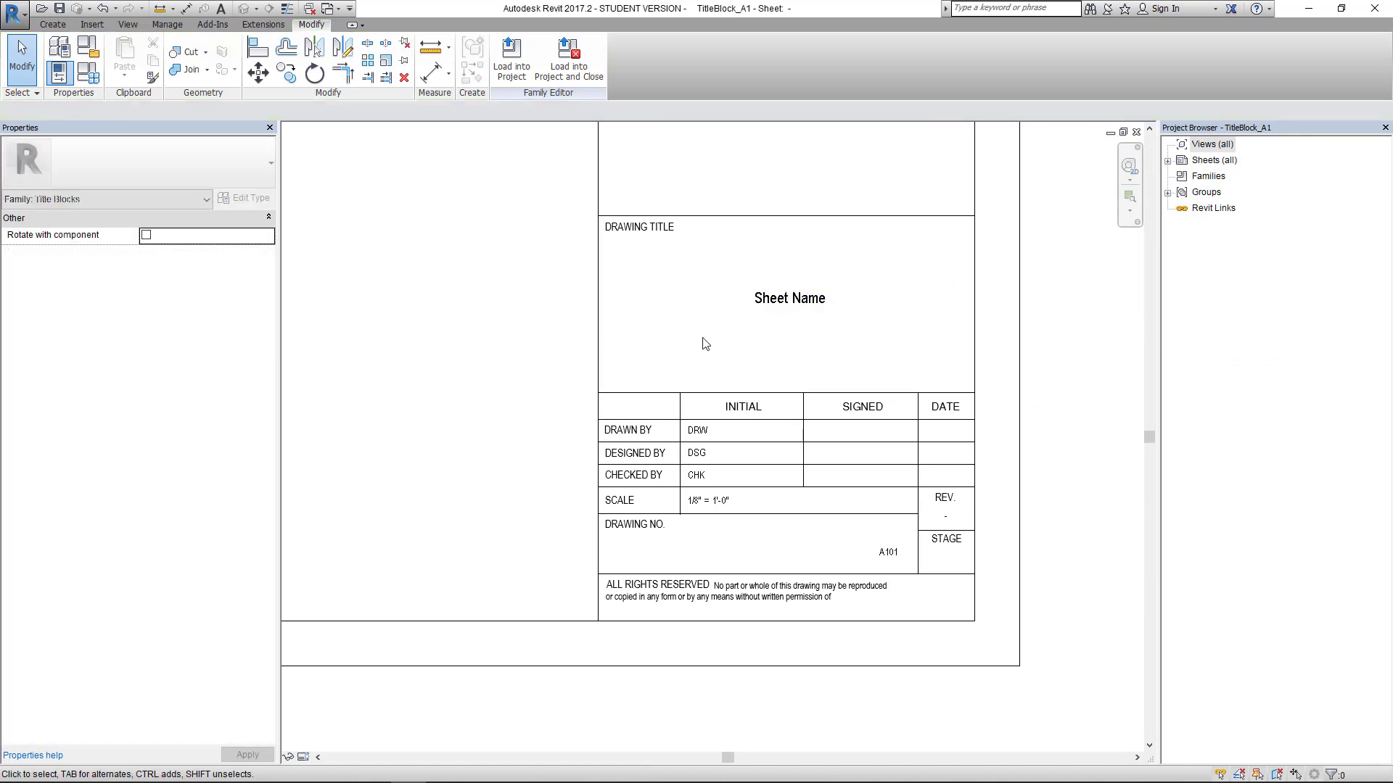
Step: Change the drawing number label to type Label-2 and extend its box left to near the cell edge
{"action": "left_click", "coordinate": [874, 549]}
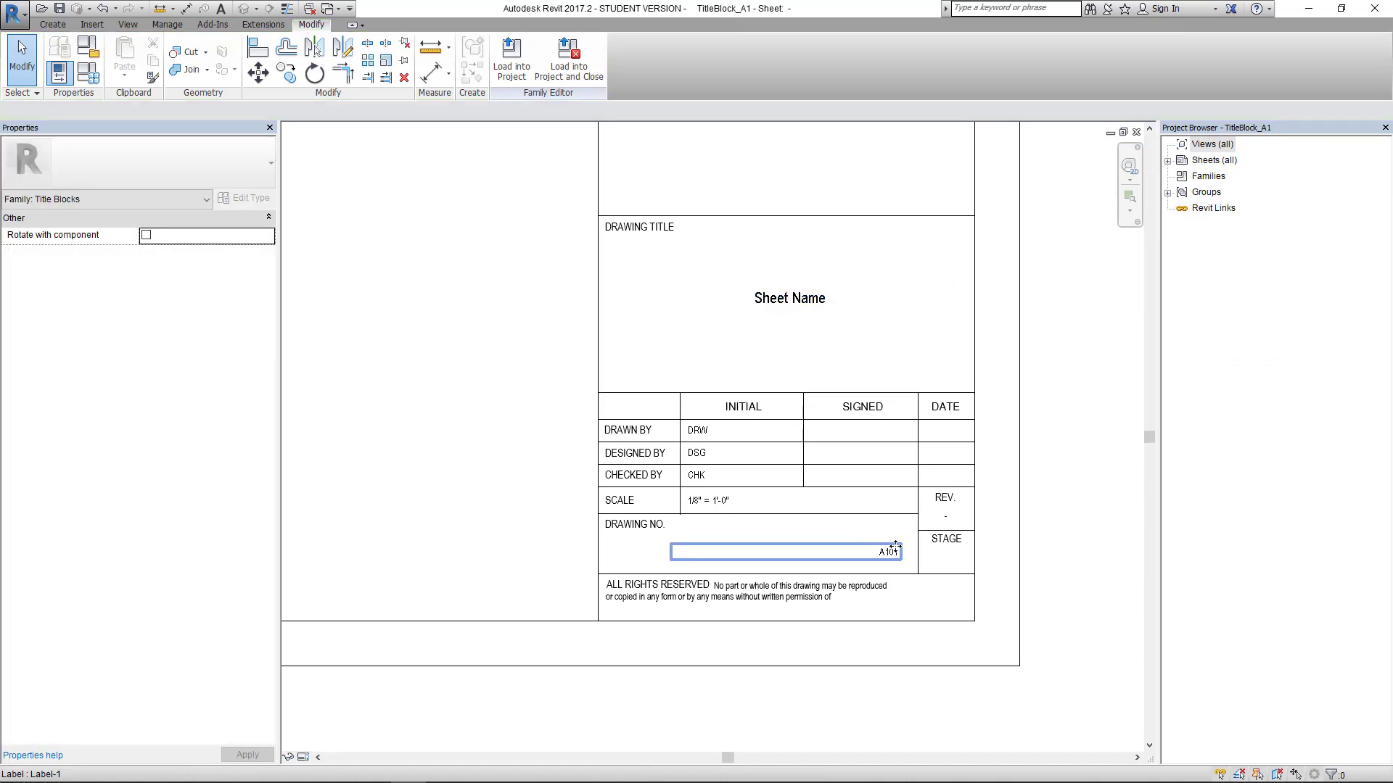
{"action": "left_click", "coordinate": [171, 176]}
{"action": "left_click", "coordinate": [125, 276]}
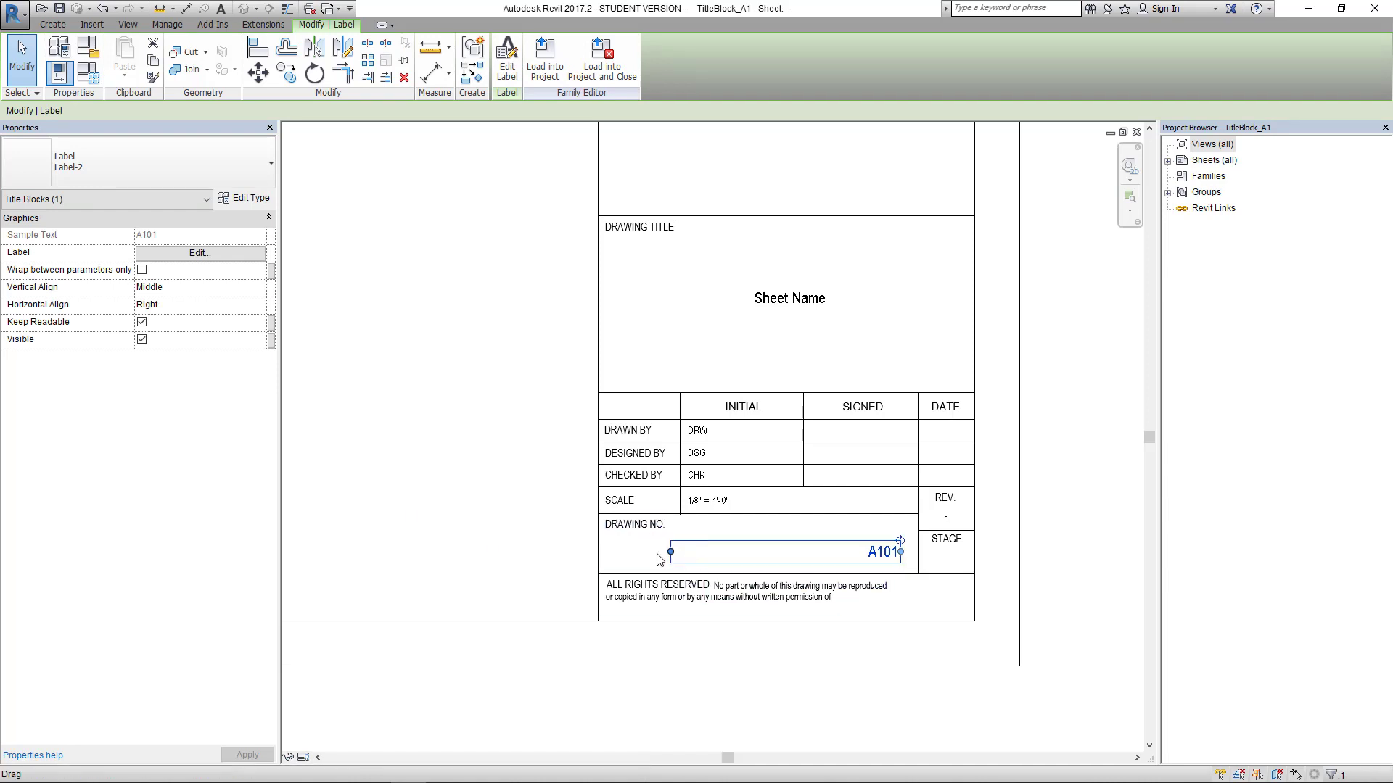
{"action": "left_click_drag", "start_coordinate": [670, 552], "coordinate": [623, 552]}
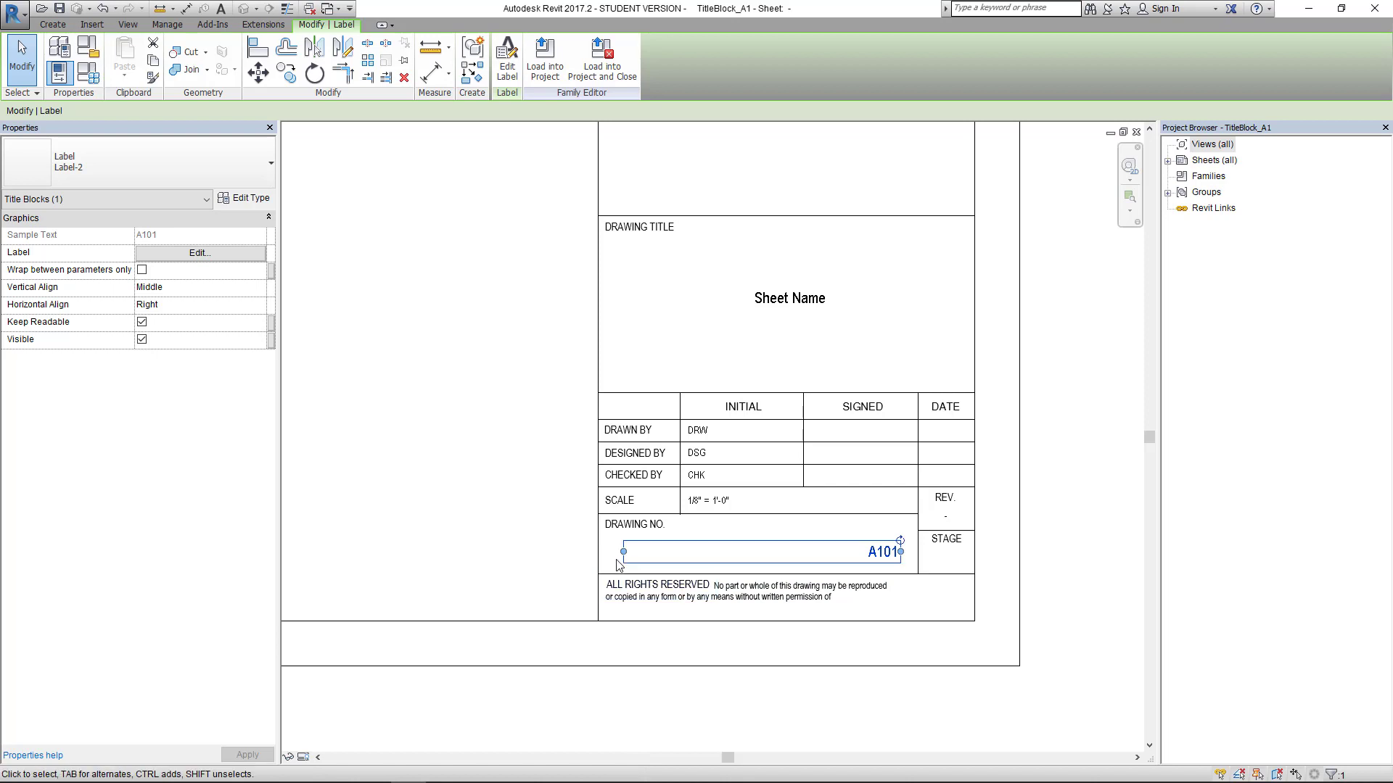
{"action": "left_click_drag", "start_coordinate": [622, 555], "coordinate": [616, 554]}
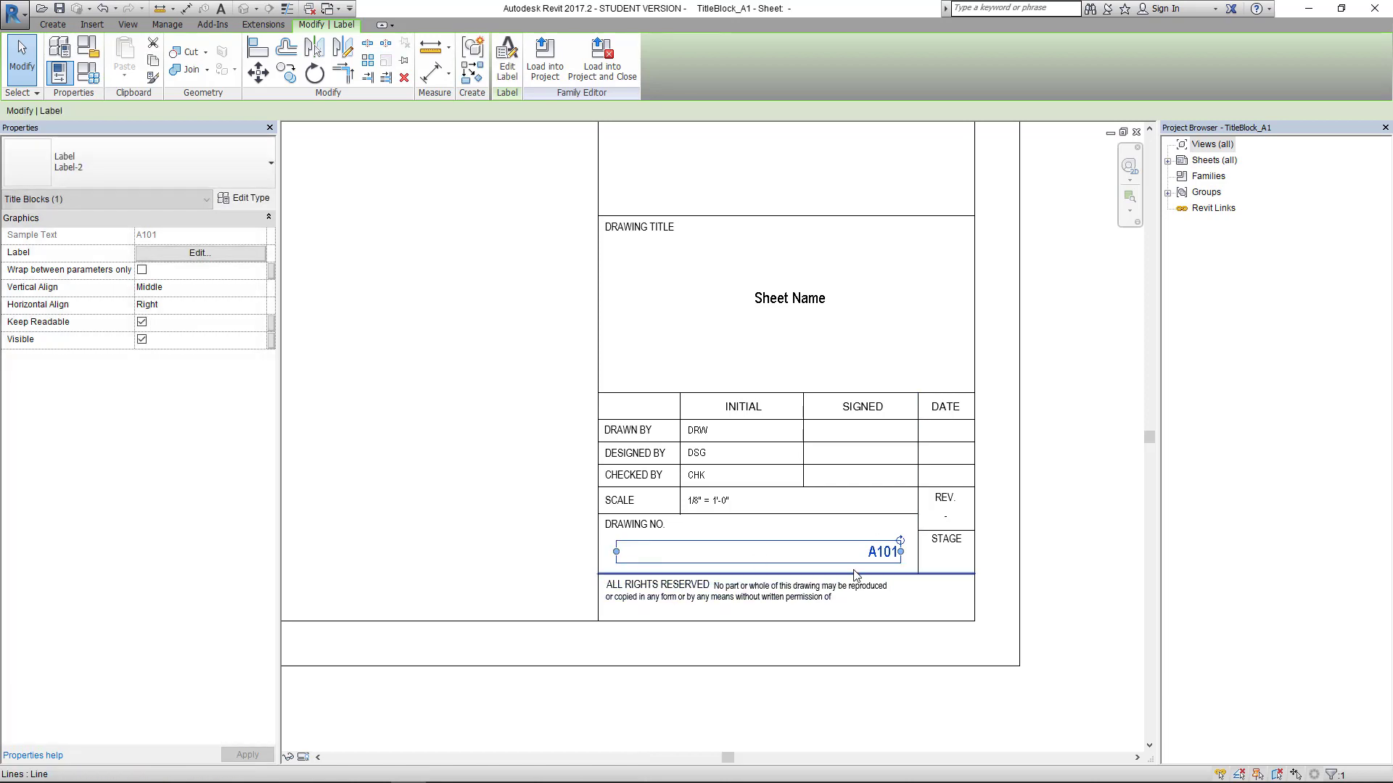
Step: Widen the Sheet Name label box to nearly the full width of the DRAWING TITLE cell
{"action": "left_click", "coordinate": [823, 308]}
{"action": "left_click_drag", "start_coordinate": [950, 297], "coordinate": [962, 297]}
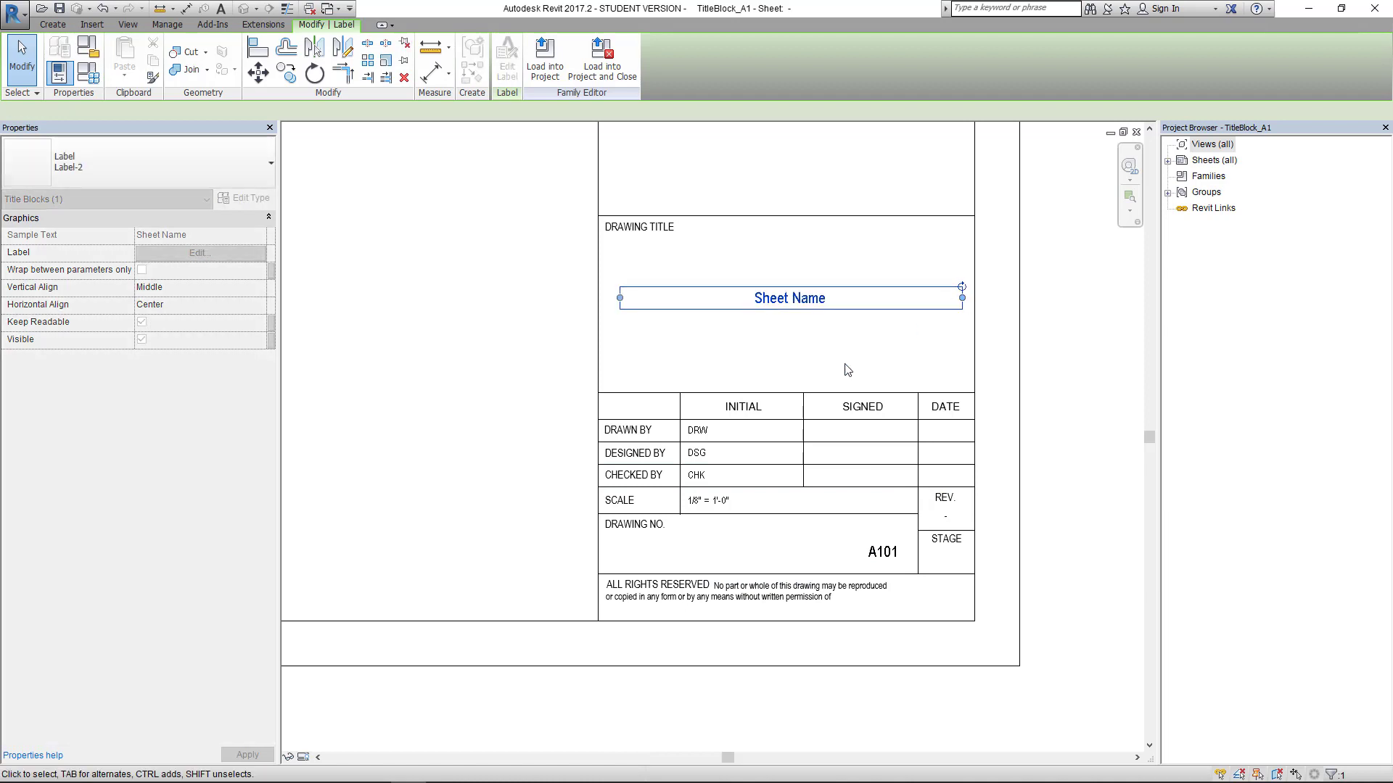
{"action": "left_click", "coordinate": [511, 332]}
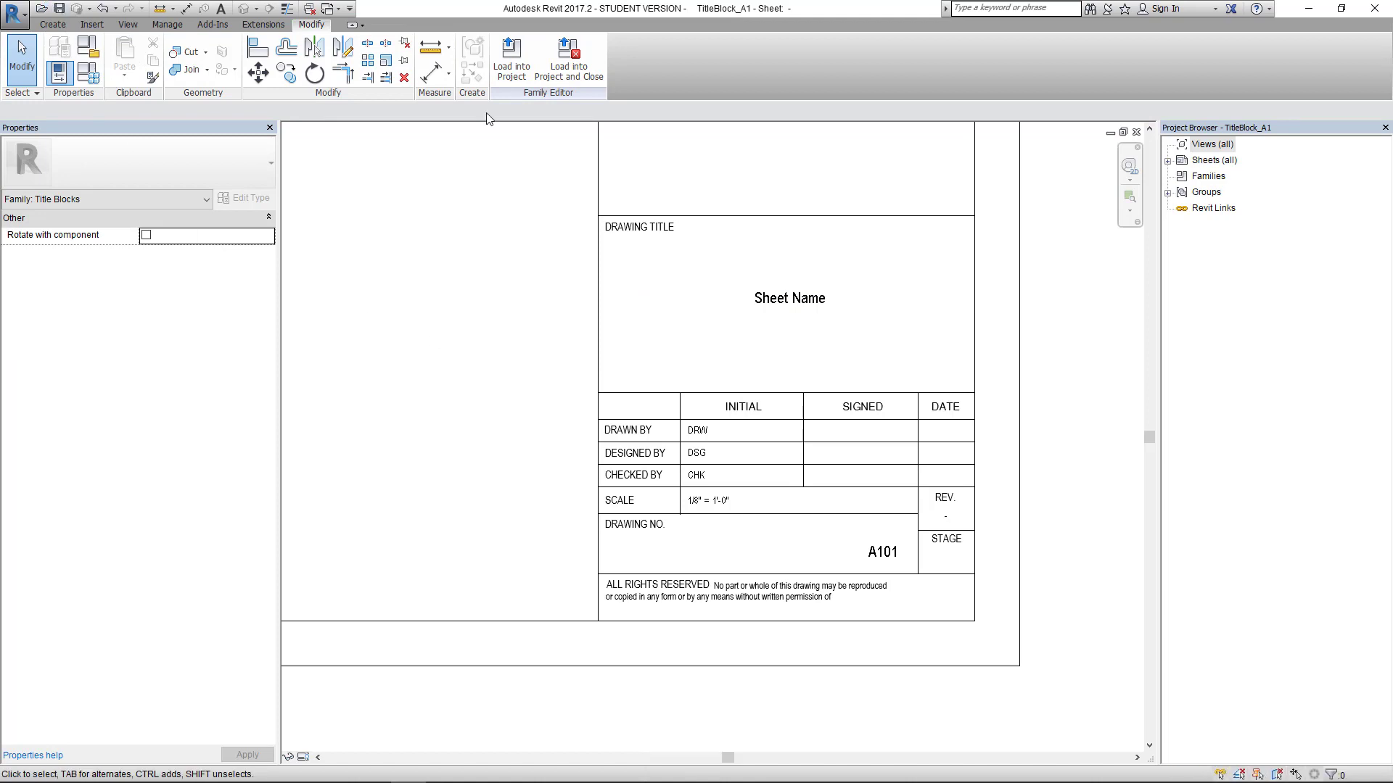
Step: Load the title block into the project, overwriting the existing version, and open sheet S101-FP01-001 at its drawing title
{"action": "left_click", "coordinate": [511, 59]}
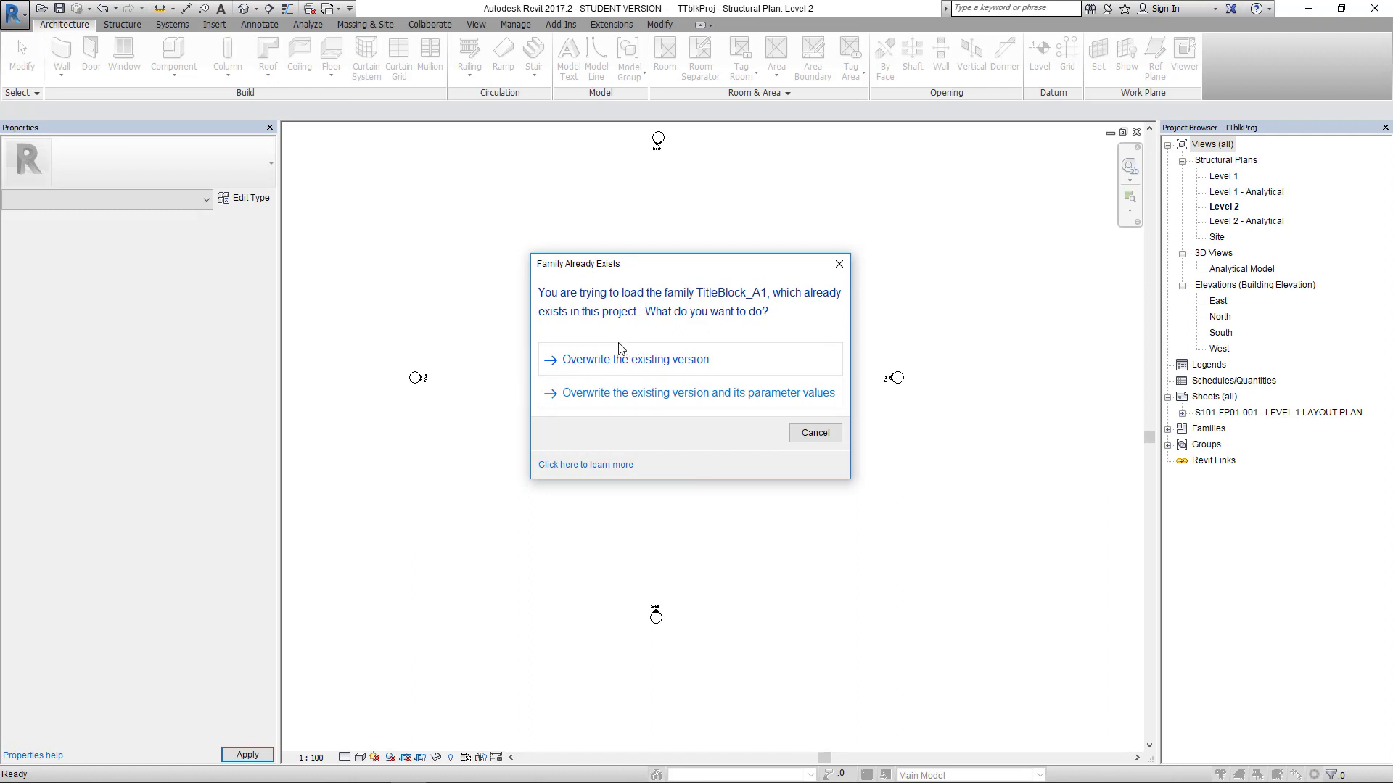
{"action": "left_click", "coordinate": [609, 363]}
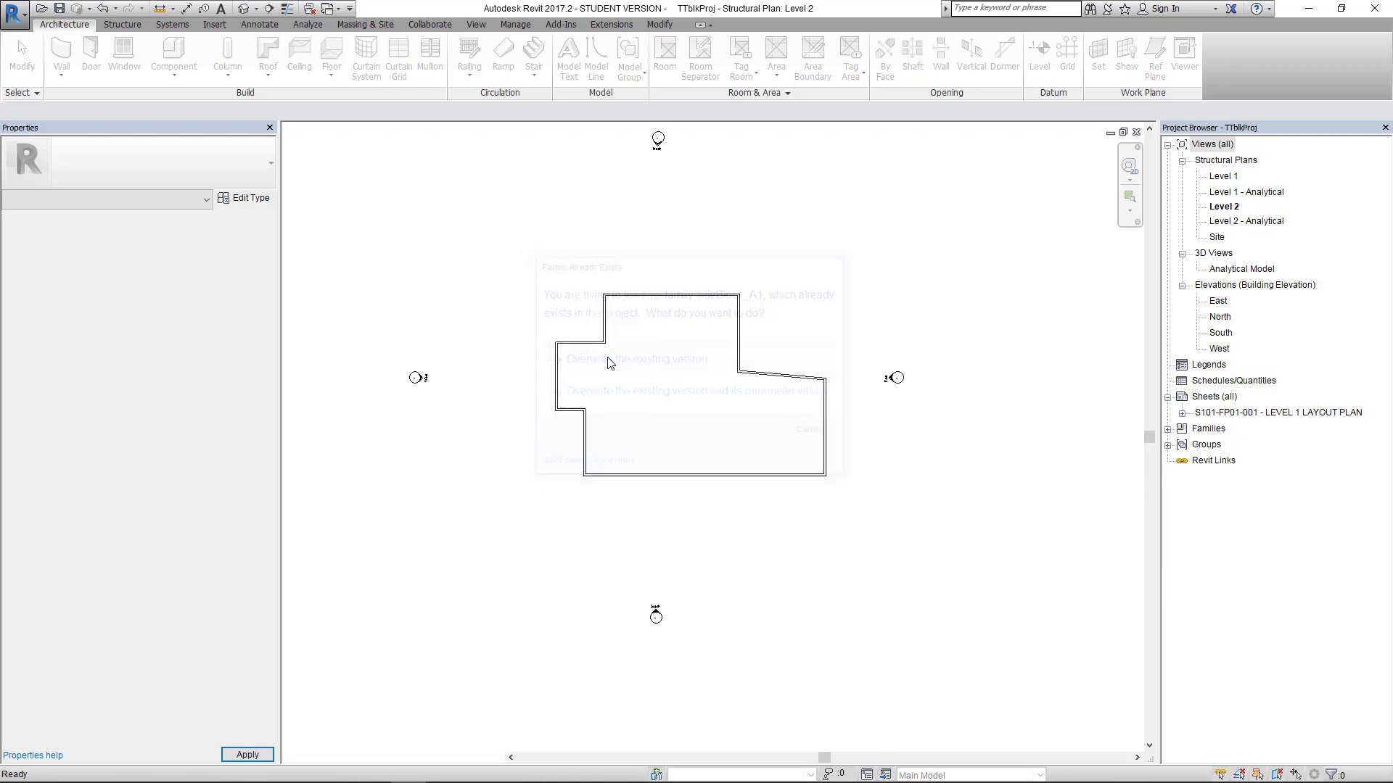
{"action": "double_click", "coordinate": [1238, 413]}
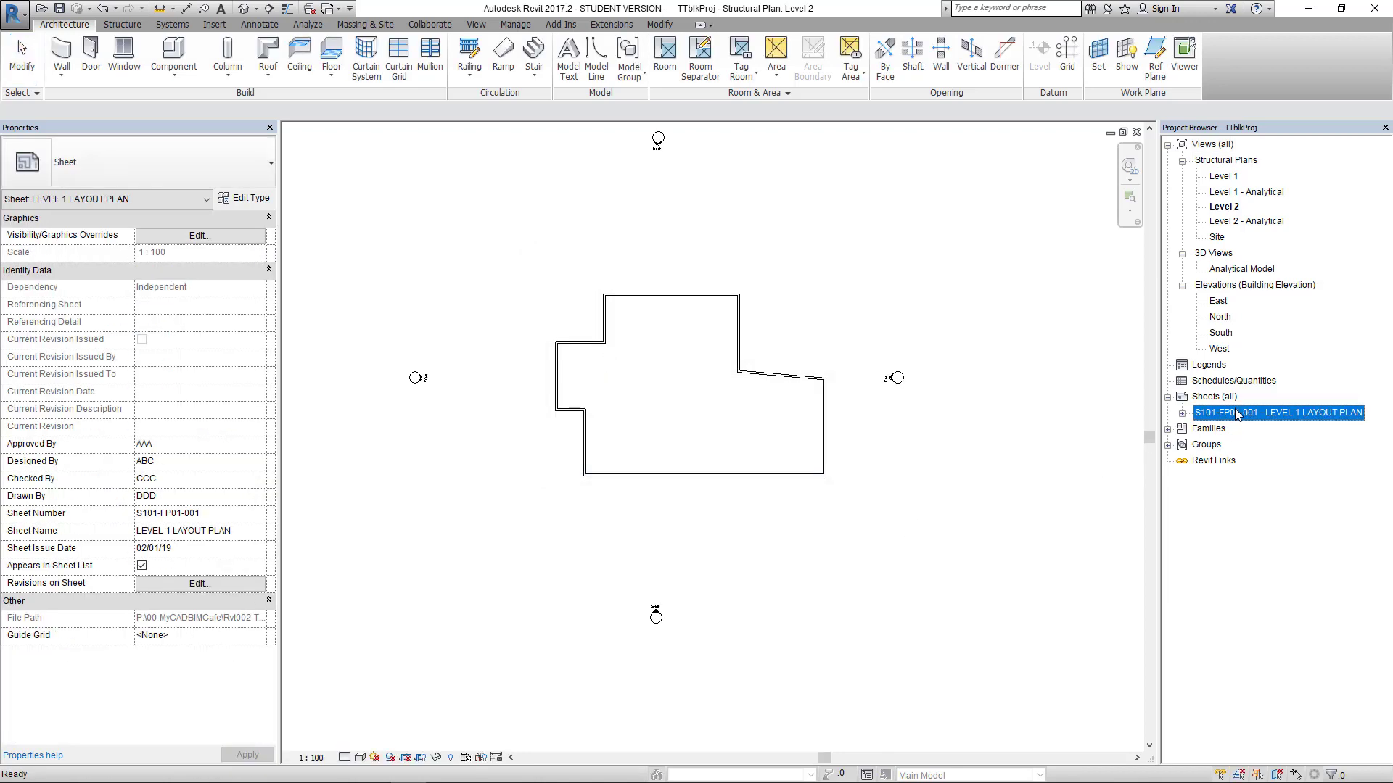
{"action": "scroll", "coordinate": [881, 378], "scroll_direction": "up", "scroll_amount": 3}
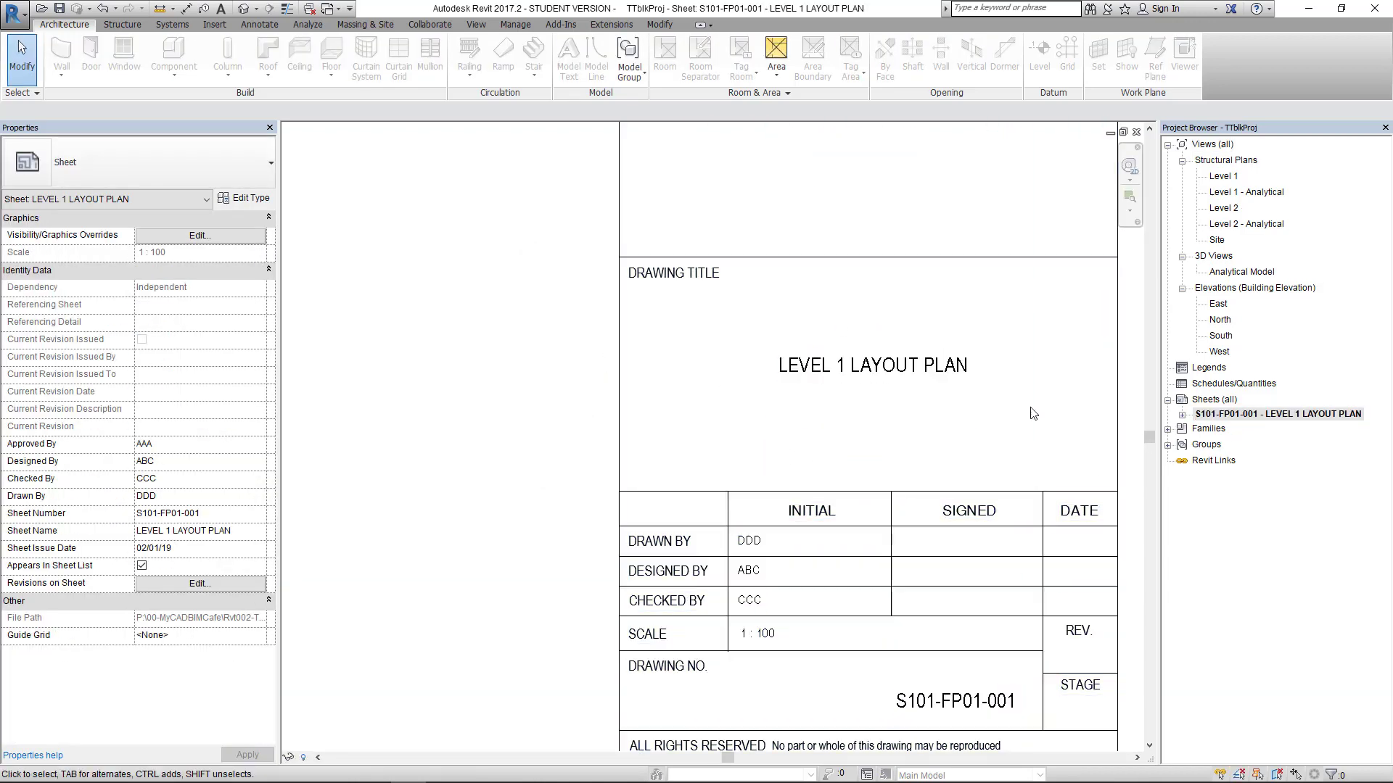
Step: Select the title block on the sheet and open its Sheet Name value for editing
{"action": "left_click", "coordinate": [920, 368]}
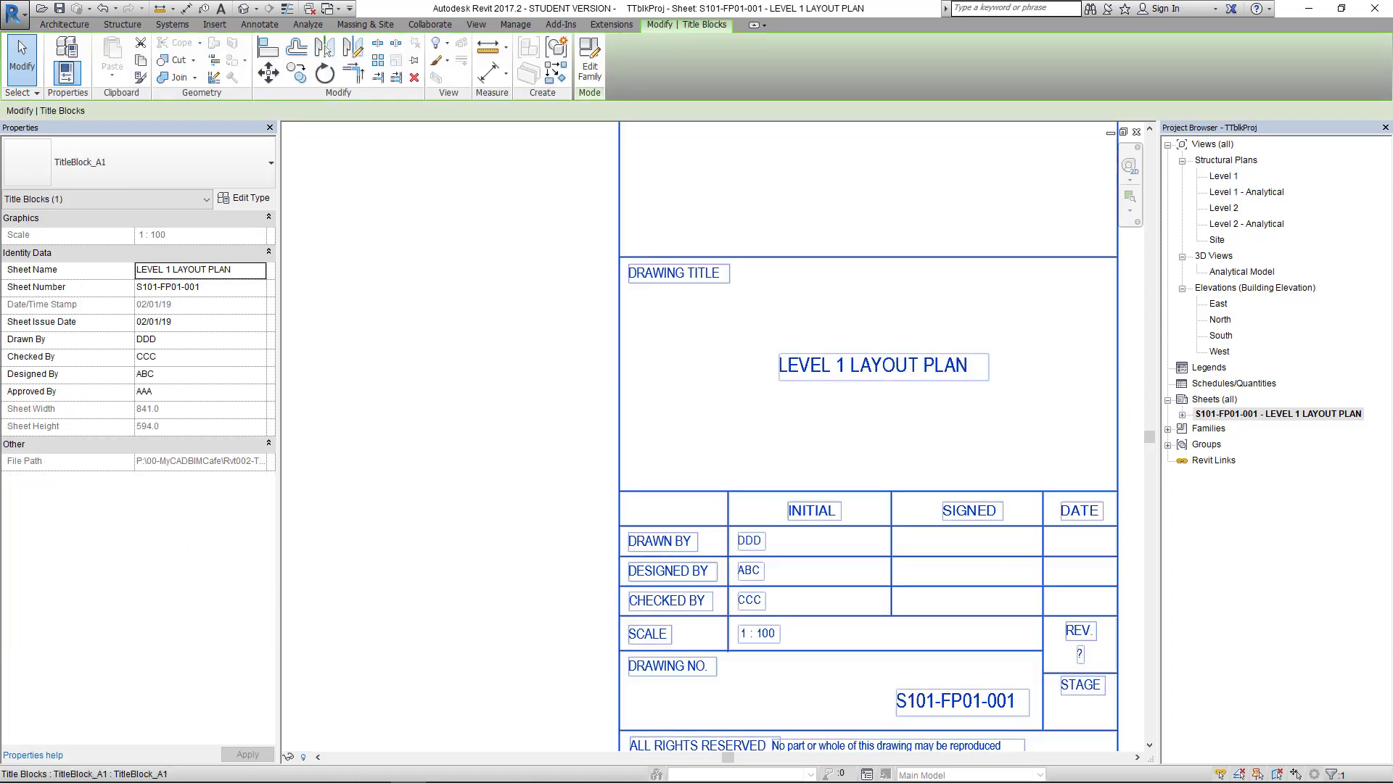
{"action": "left_click", "coordinate": [241, 272]}
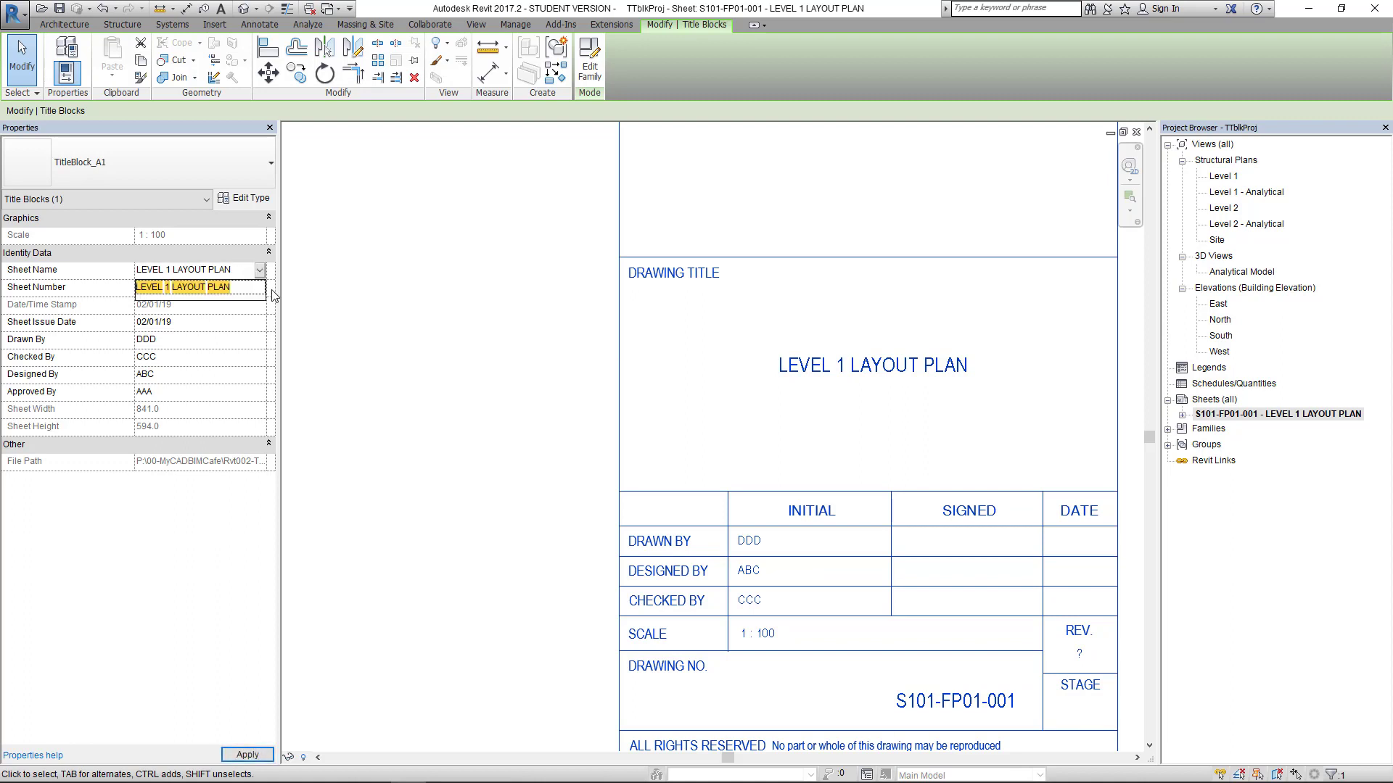
Step: Extend the title block's sheet name to "LEVEL 1 LAYOUT PLAN AAAA BBBB CCCC DDDD EEEE" and apply it
{"action": "left_click", "coordinate": [239, 270]}
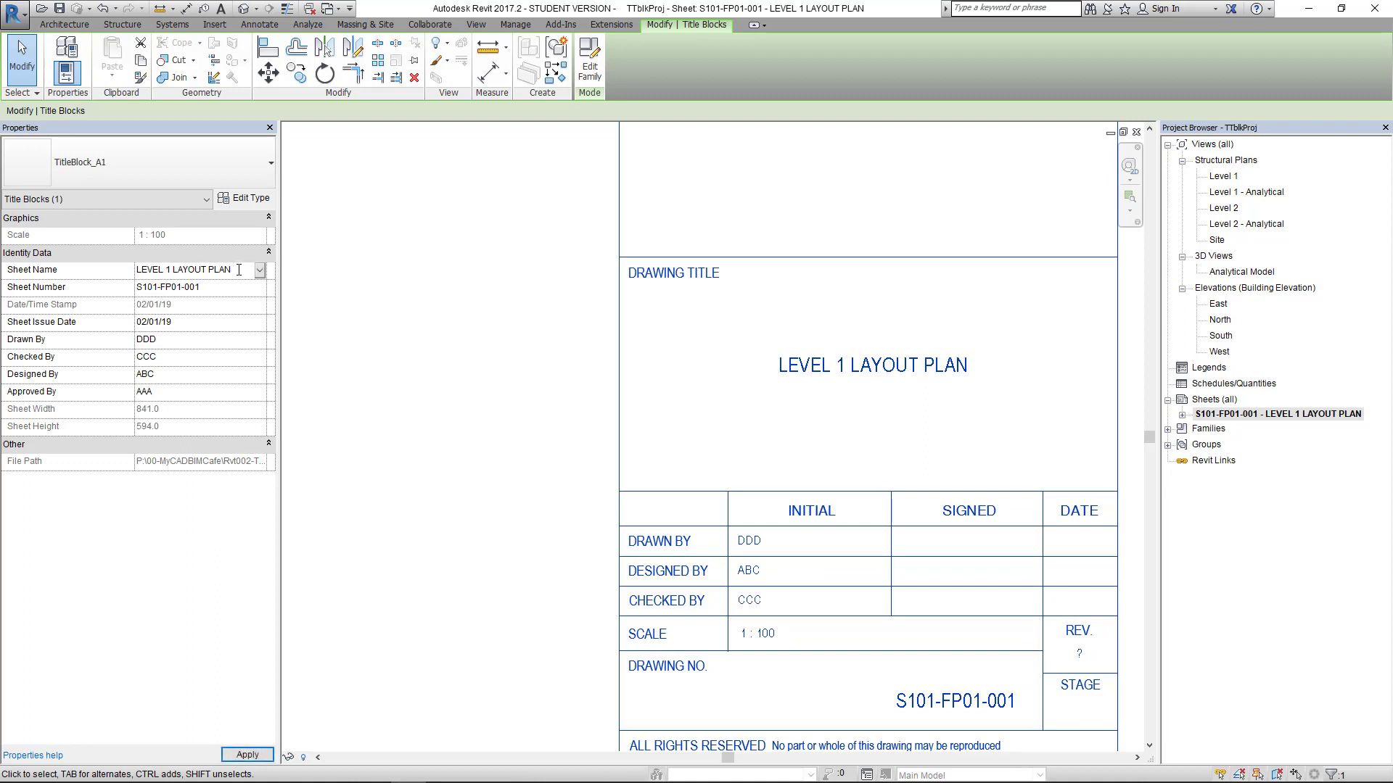
{"action": "type", "text": "aa"}
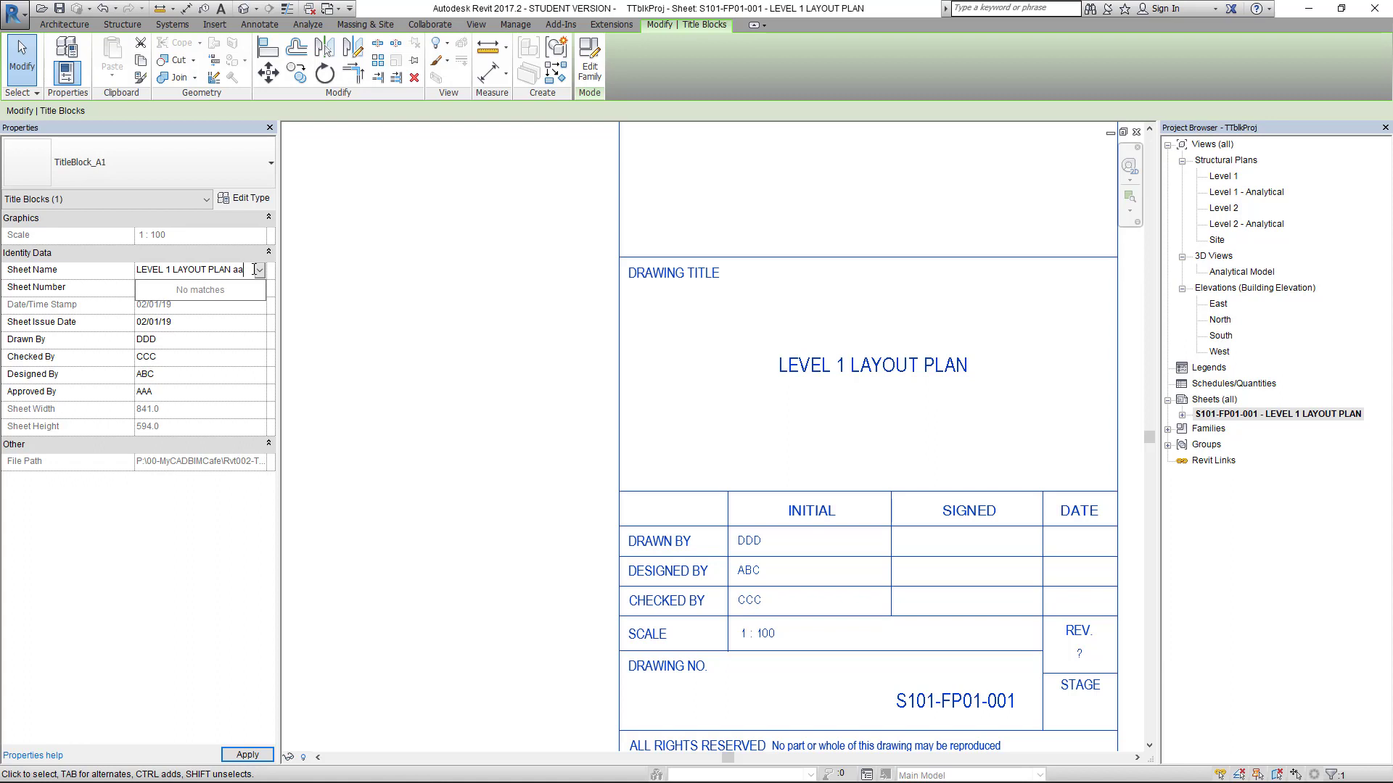
{"action": "key", "text": "BackSpace"}
{"action": "key", "text": "BackSpace"}
{"action": "type", "text": "aaa"}
{"action": "key", "text": "BackSpace"}
{"action": "key", "text": "BackSpace"}
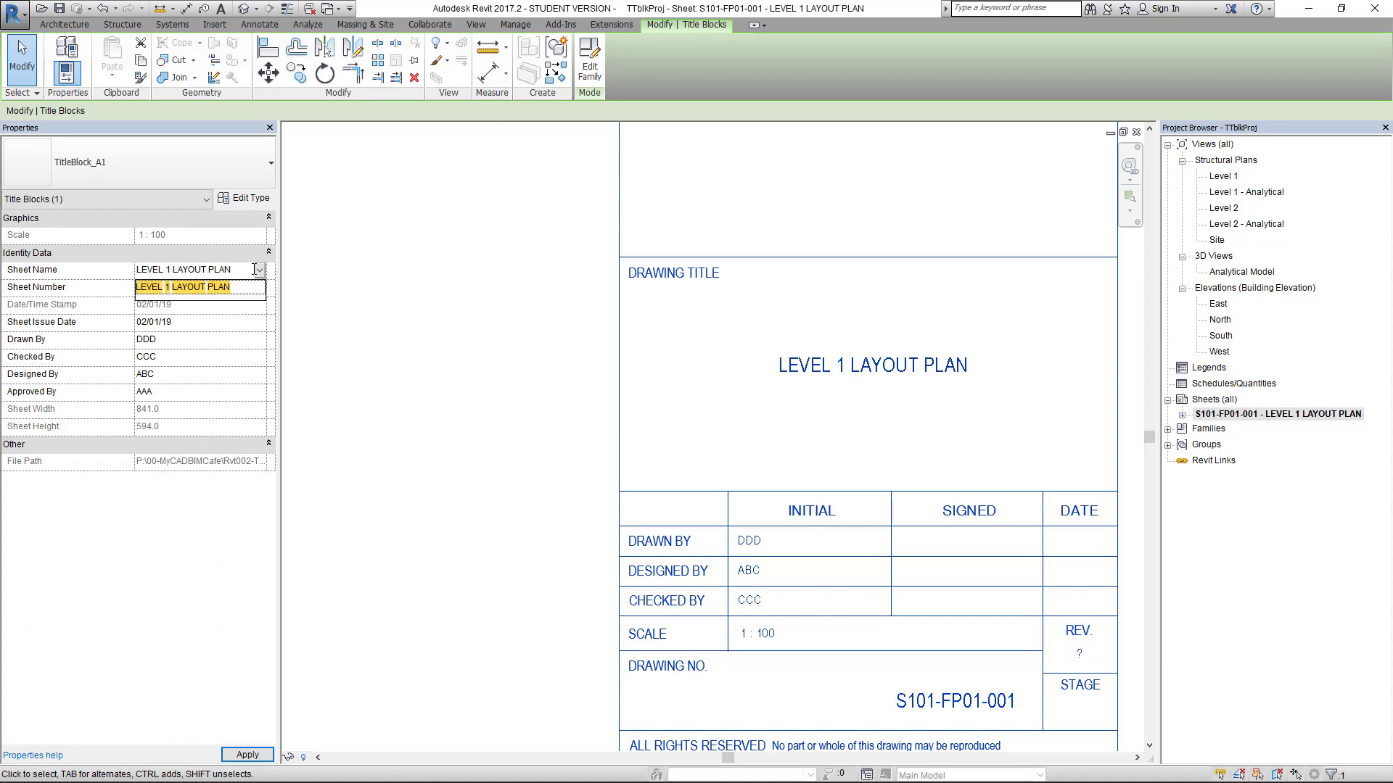
{"action": "type", "text": "A"}
{"action": "type", "text": " BBBB"}
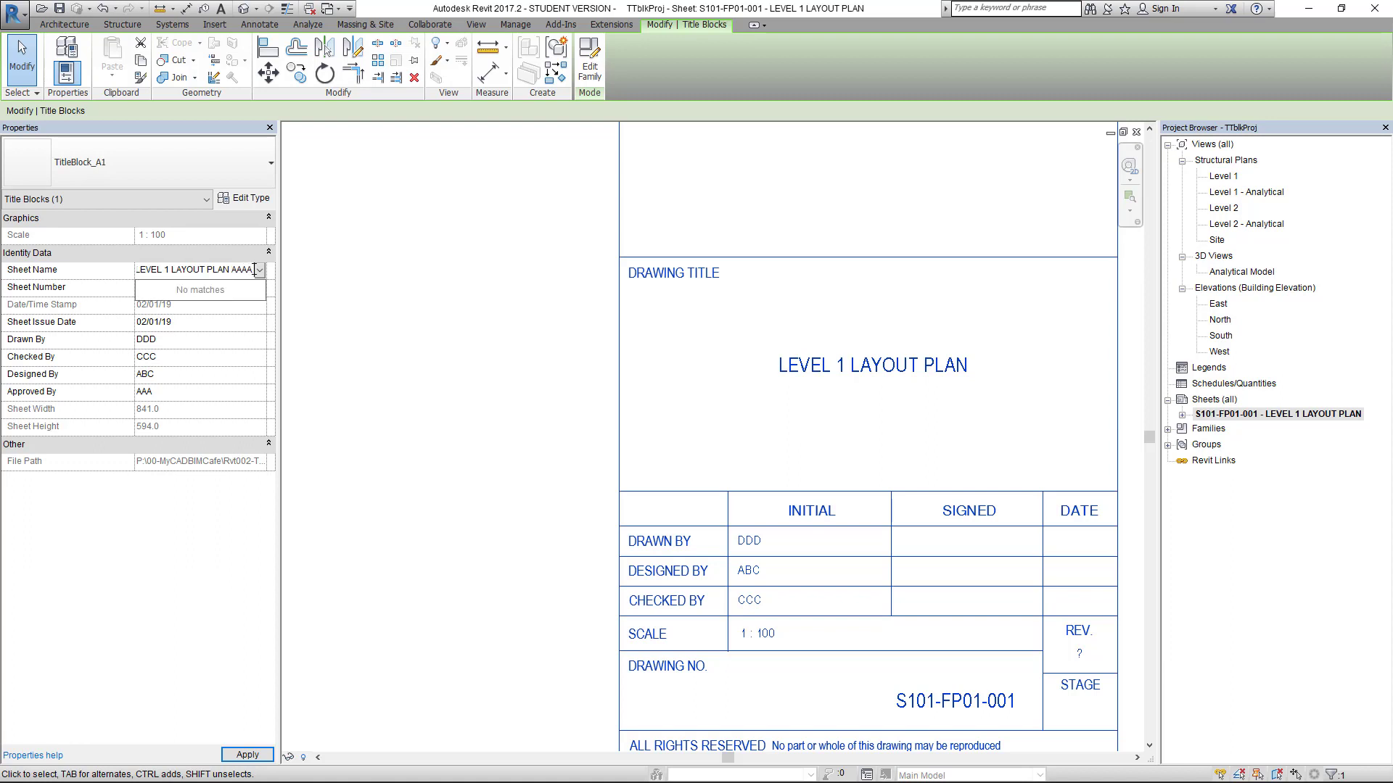
{"action": "type", "text": " X"}
{"action": "type", "text": "CCC D"}
{"action": "type", "text": "DDD"}
{"action": "type", "text": " EEEE"}
{"action": "left_click", "coordinate": [245, 755]}
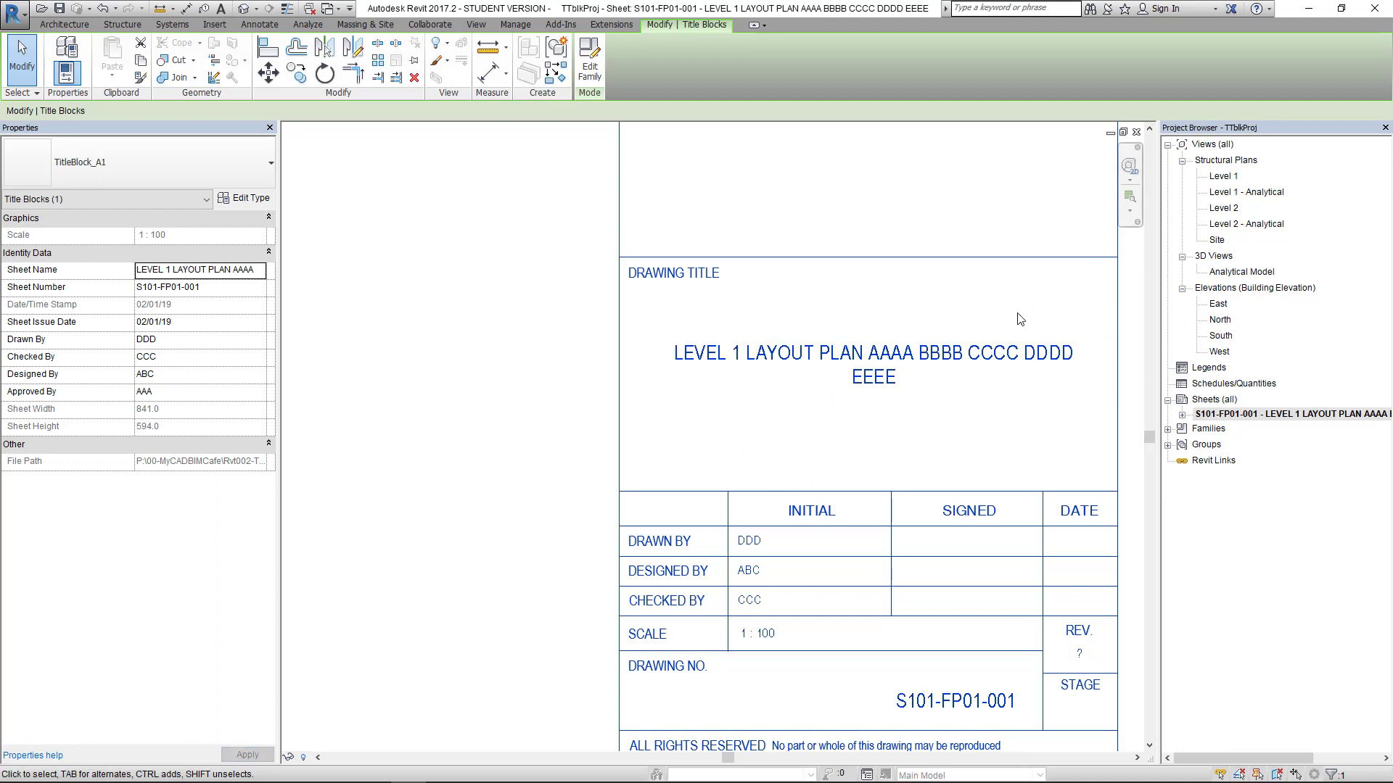
Step: Deselect the title block and set the sheet issues/revisions numbering to Per Sheet
{"action": "scroll", "coordinate": [895, 400], "scroll_direction": "up", "scroll_amount": 3}
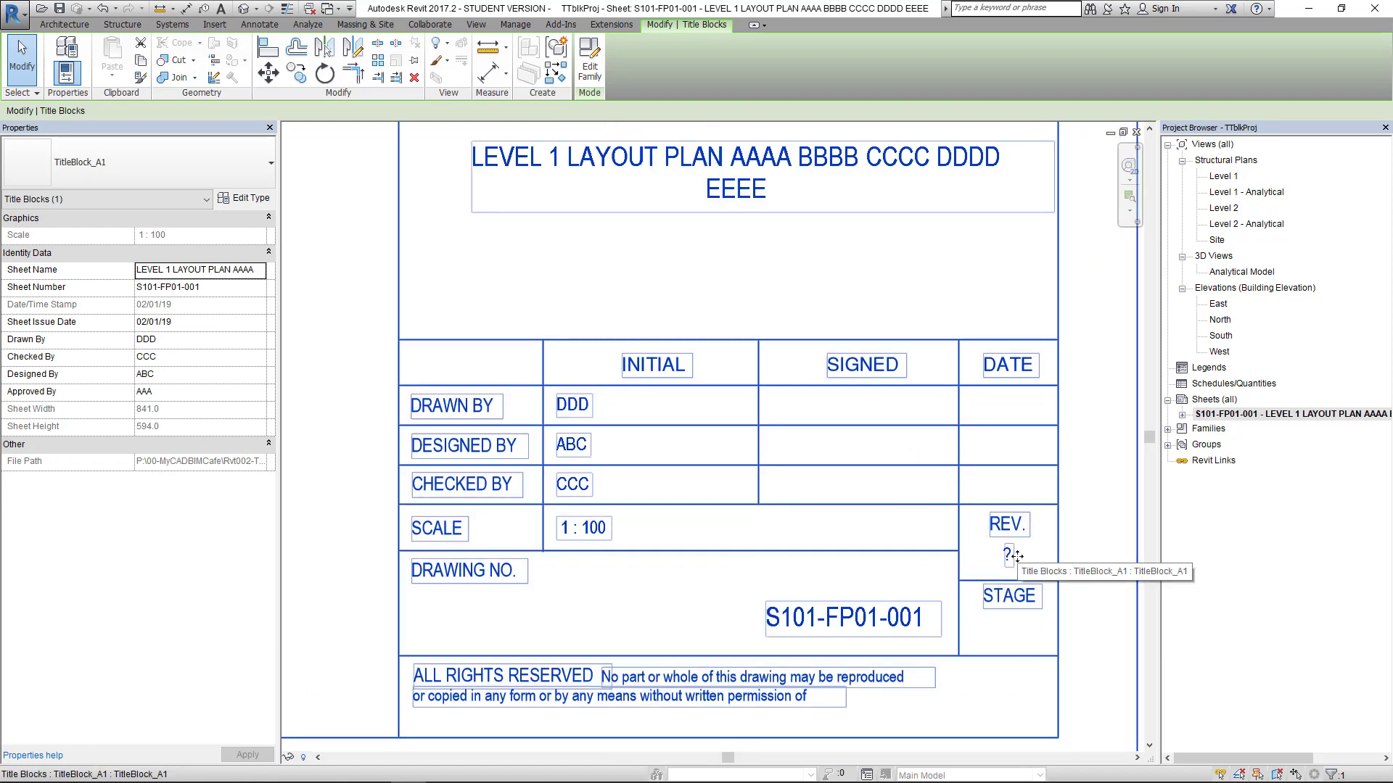
{"action": "scroll", "coordinate": [1015, 556], "scroll_direction": "down", "scroll_amount": 5}
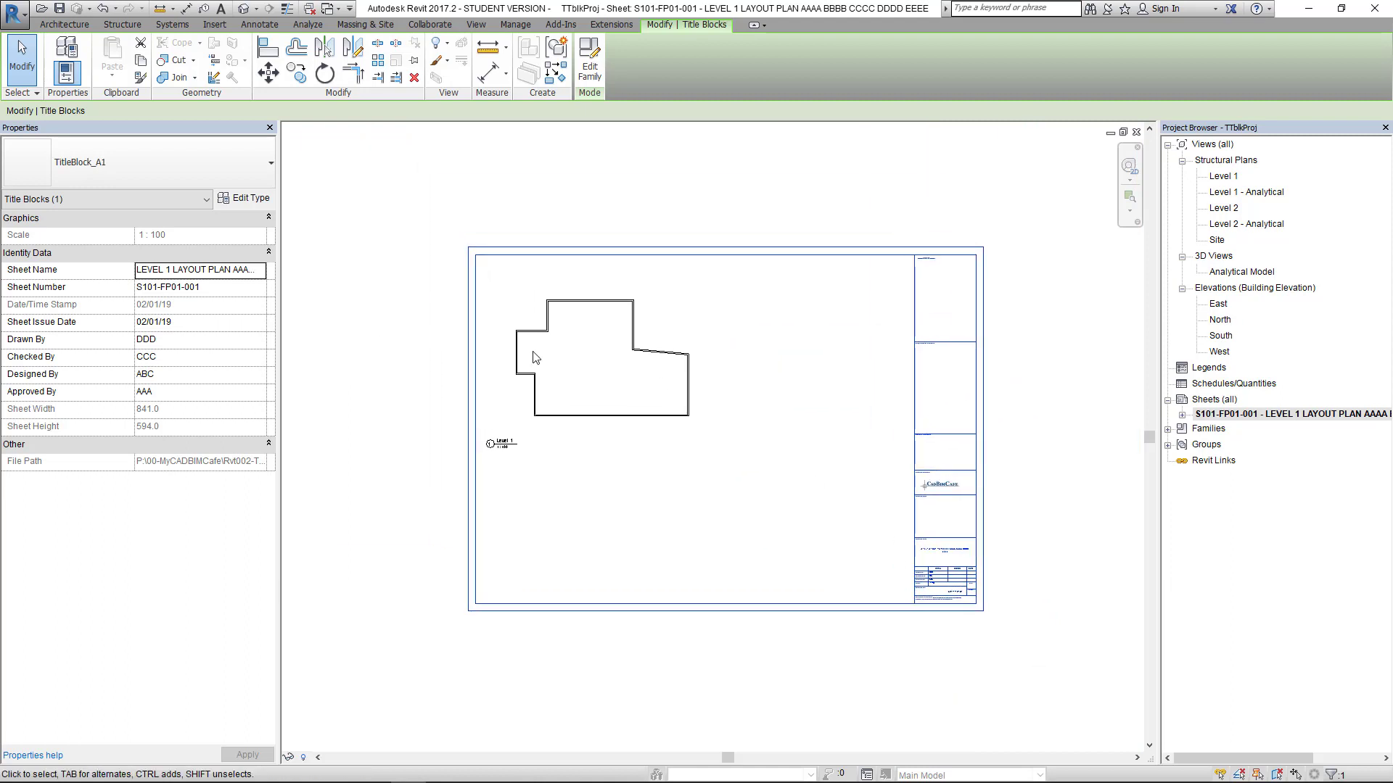
{"action": "scroll", "coordinate": [534, 351], "scroll_direction": "up", "scroll_amount": 1}
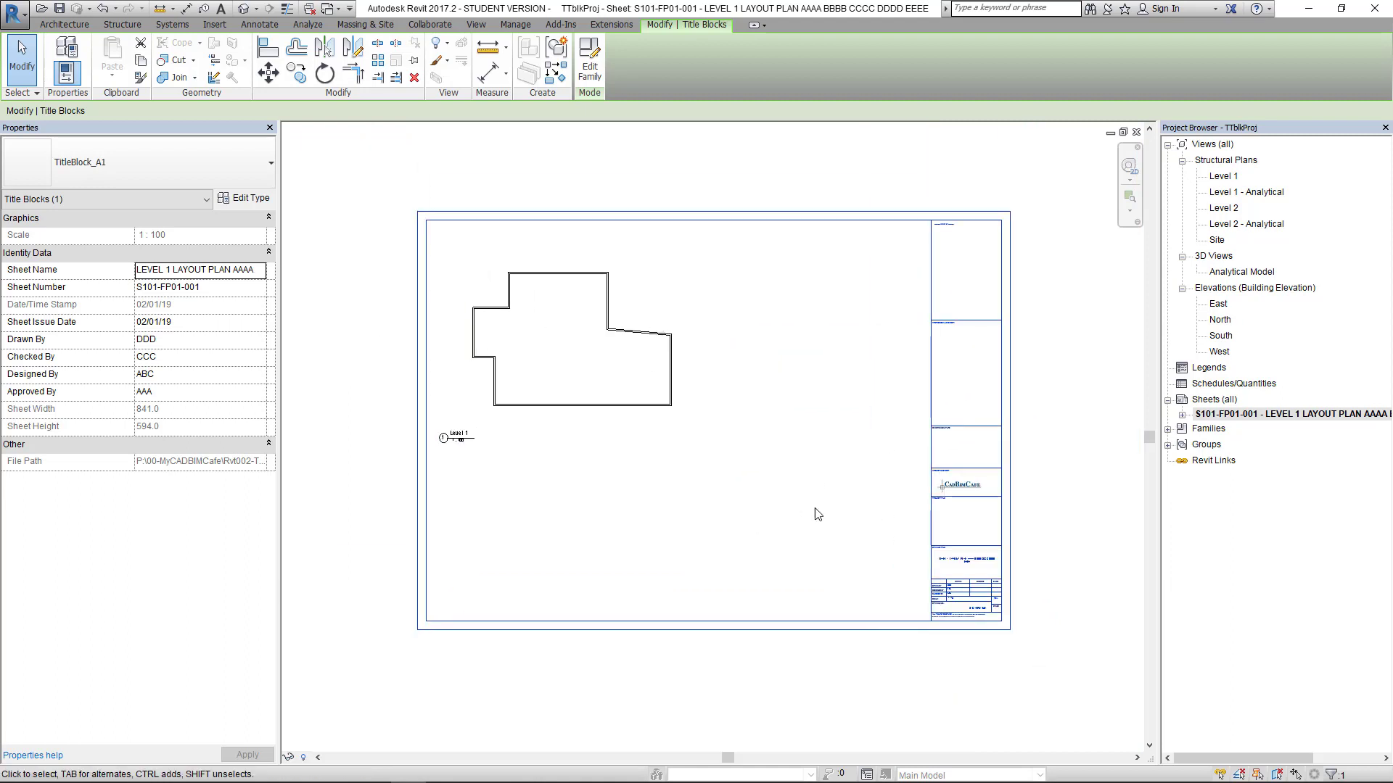
{"action": "left_click", "coordinate": [657, 709]}
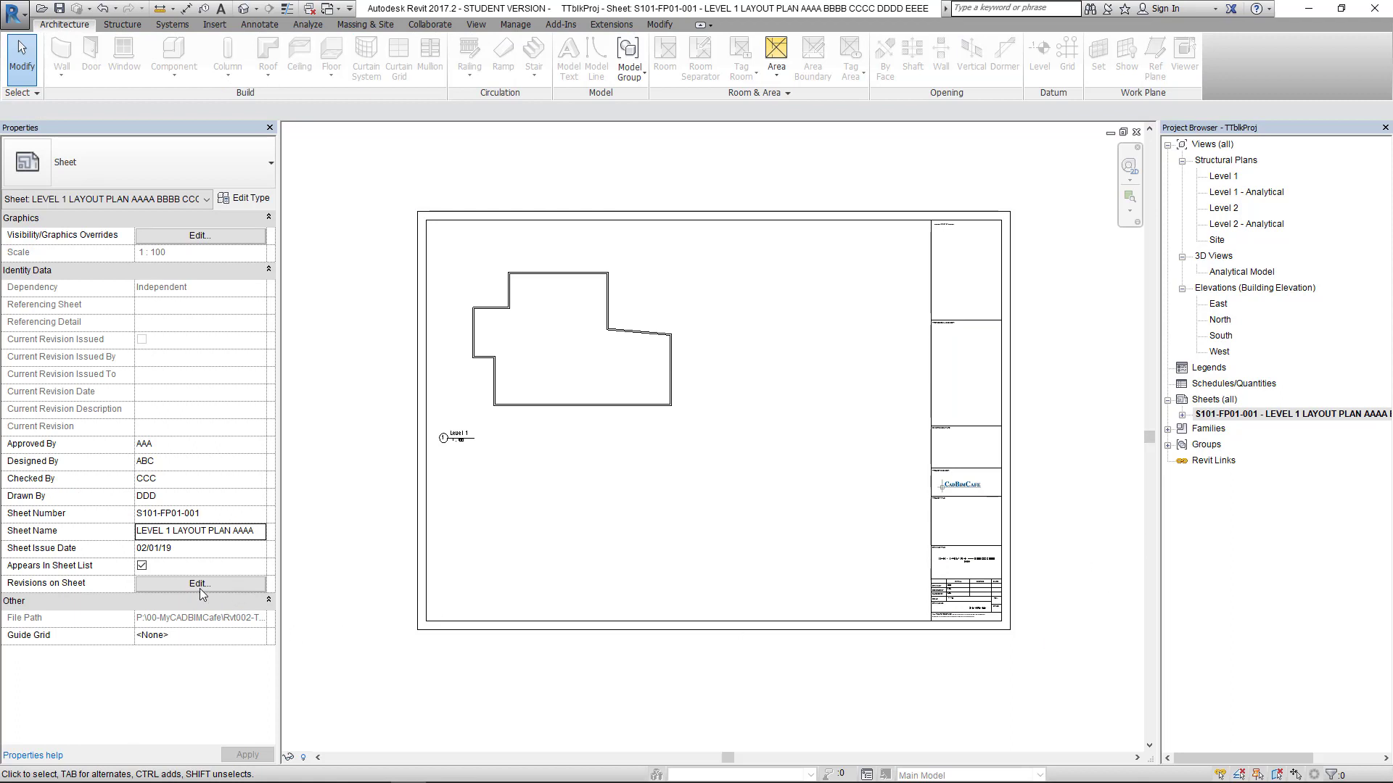
{"action": "scroll", "coordinate": [1014, 626], "scroll_direction": "up", "scroll_amount": 3}
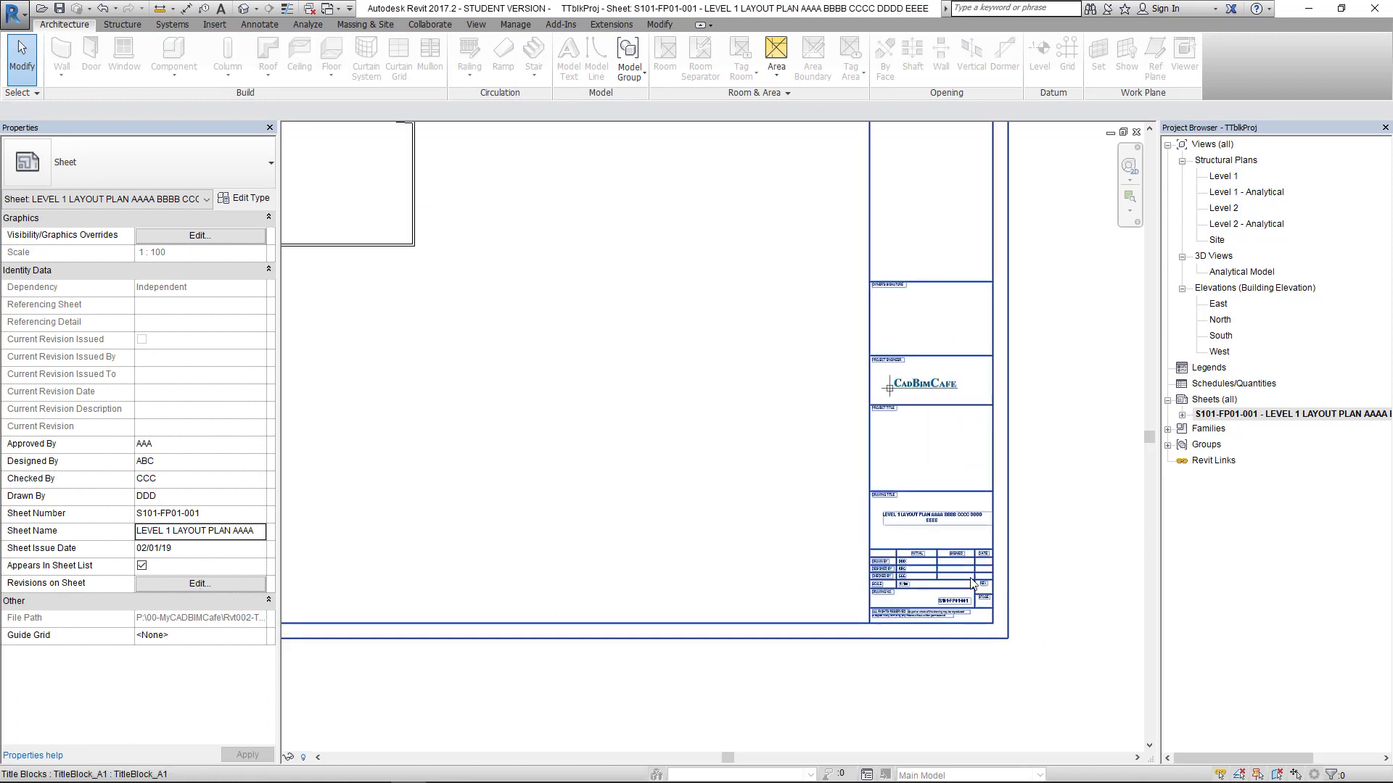
{"action": "middle_click_drag", "start_coordinate": [673, 191], "coordinate": [818, 216]}
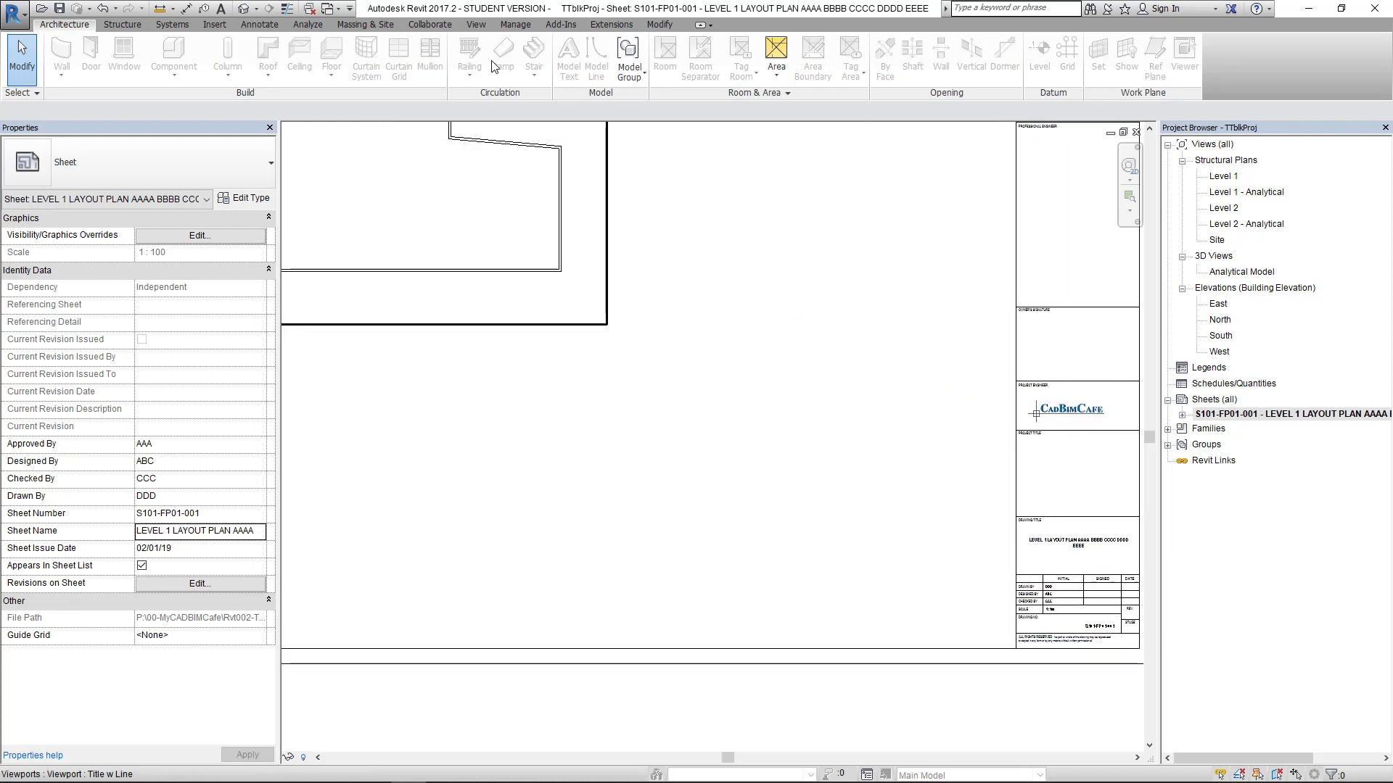
{"action": "left_click", "coordinate": [476, 24]}
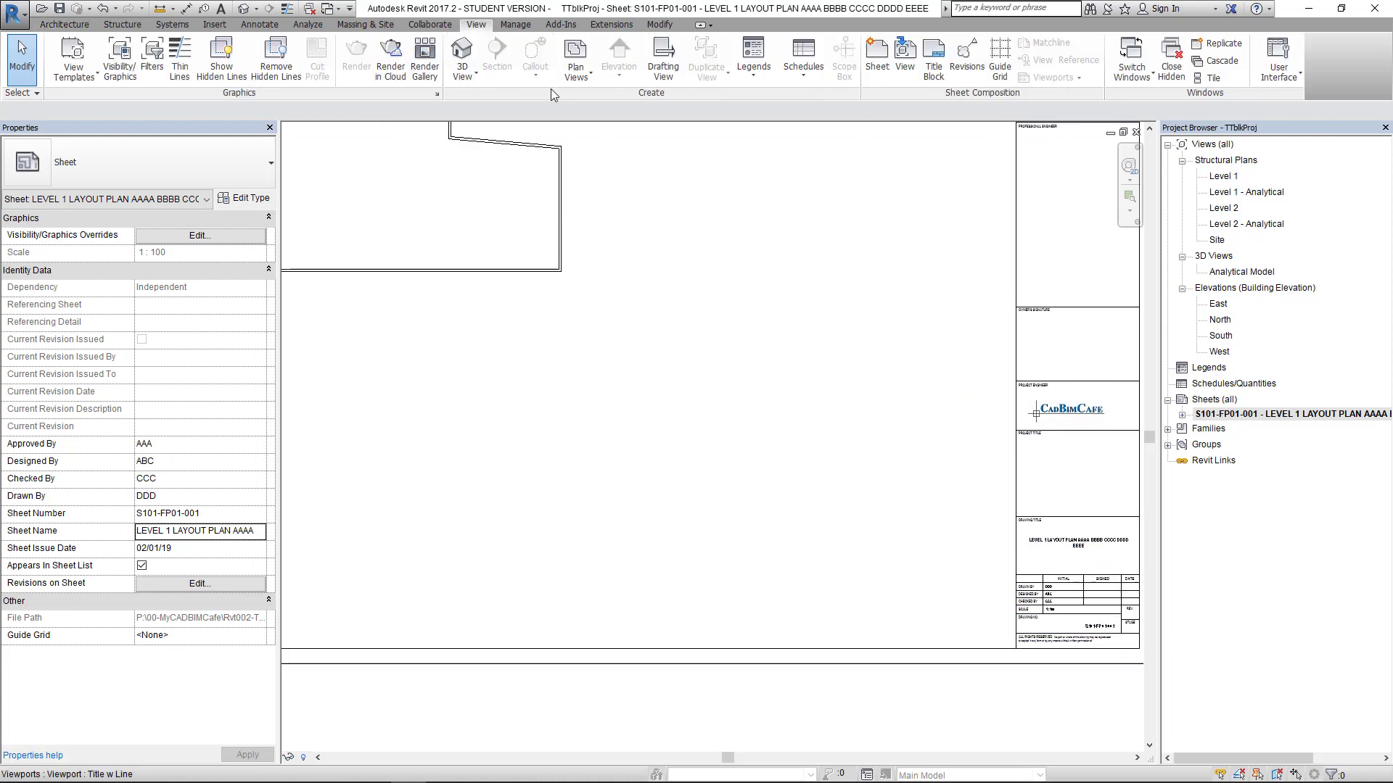
{"action": "left_click", "coordinate": [967, 56]}
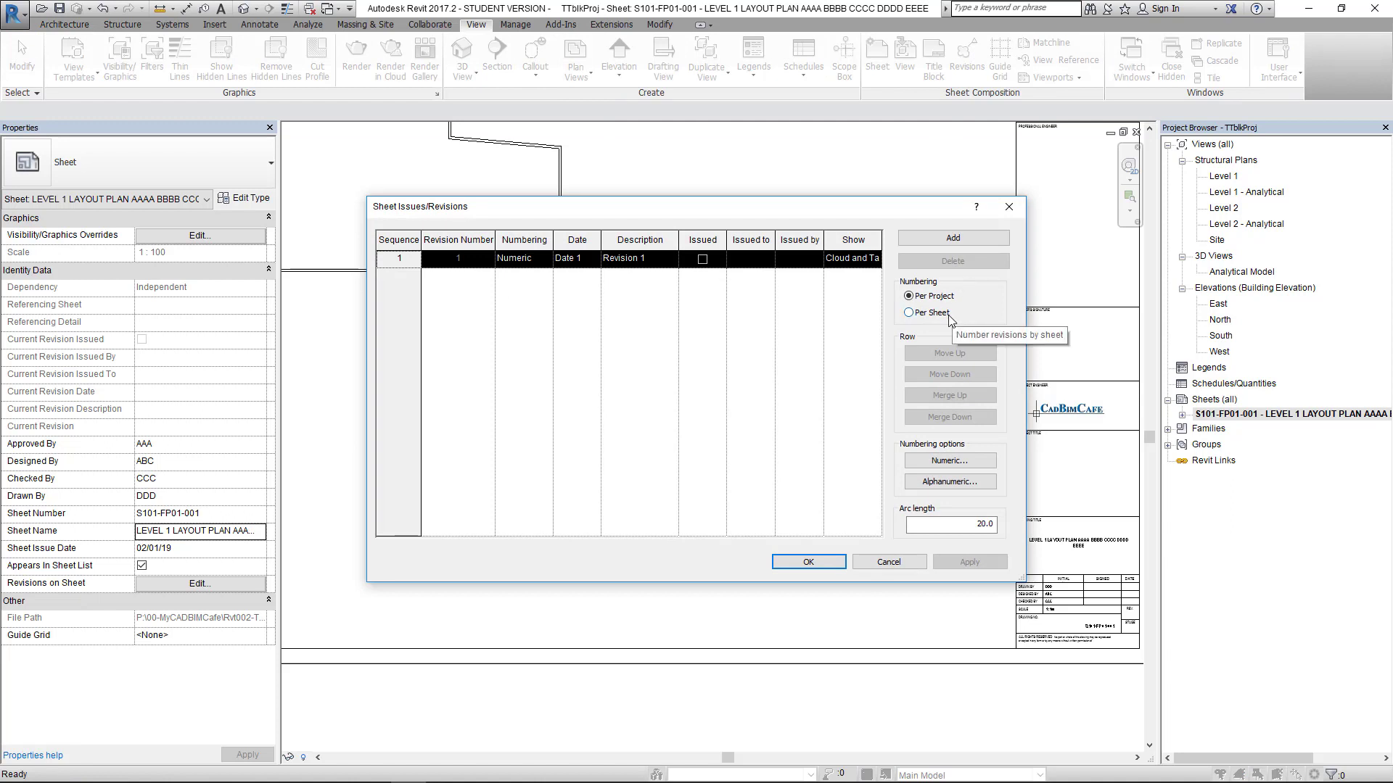
{"action": "left_click", "coordinate": [908, 312]}
{"action": "left_click", "coordinate": [737, 430]}
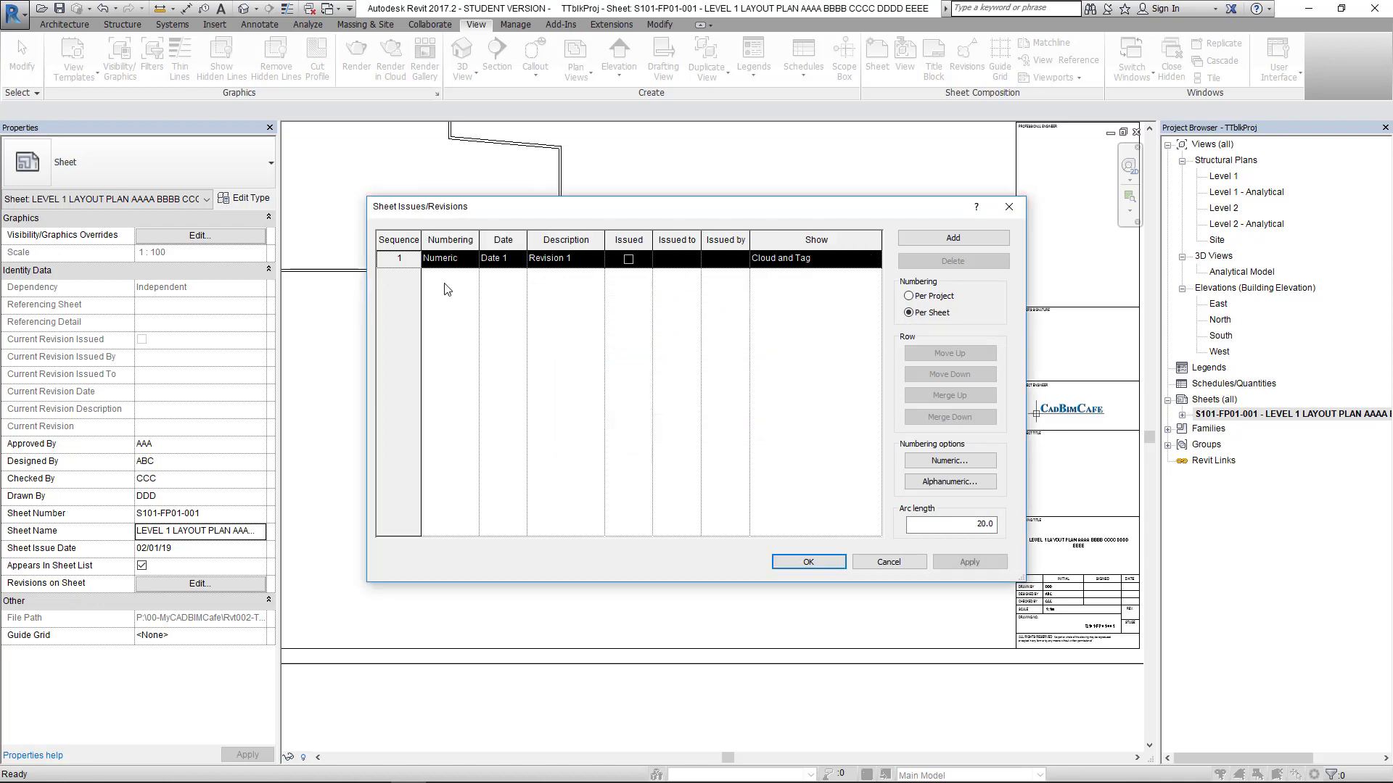
Step: Add three more revisions to the sheet issues/revisions list
{"action": "left_click", "coordinate": [954, 240]}
{"action": "left_click", "coordinate": [953, 239]}
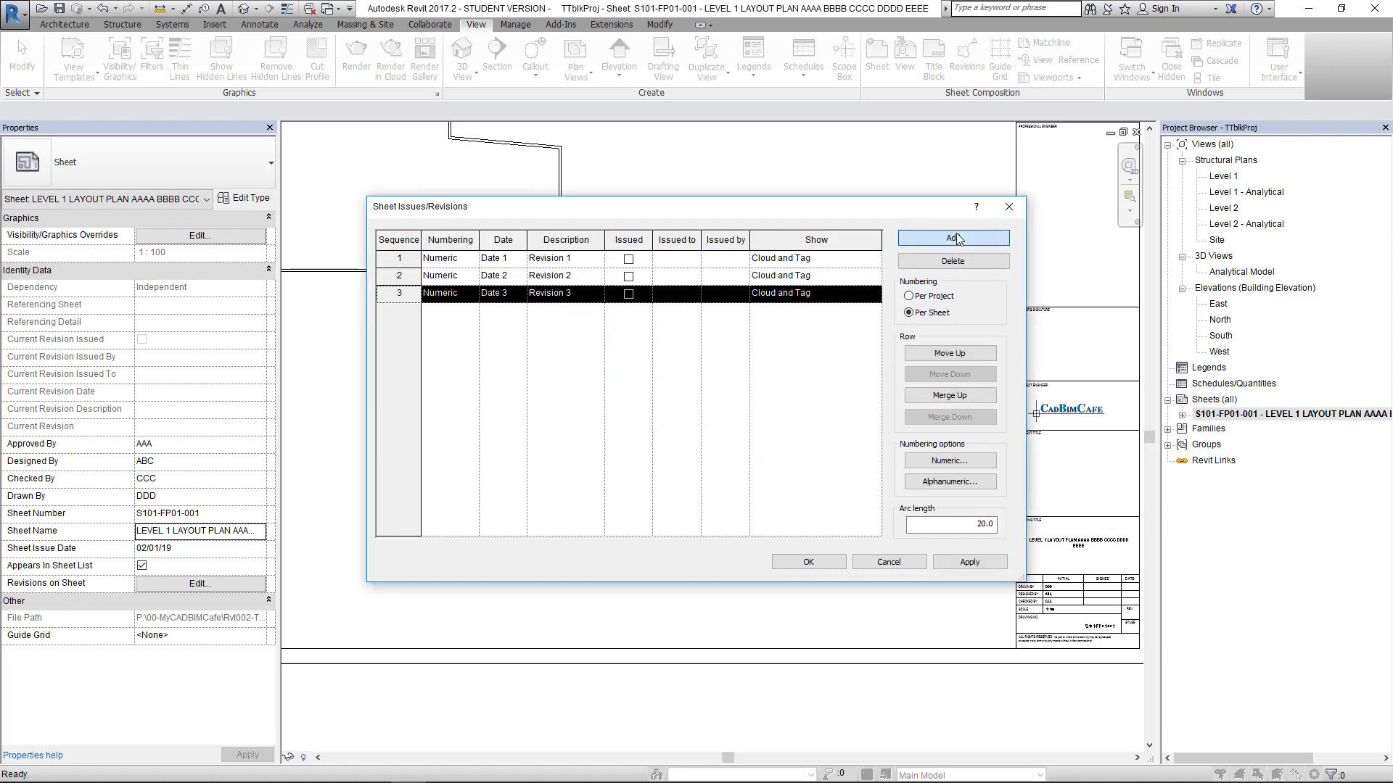
{"action": "left_click", "coordinate": [954, 239]}
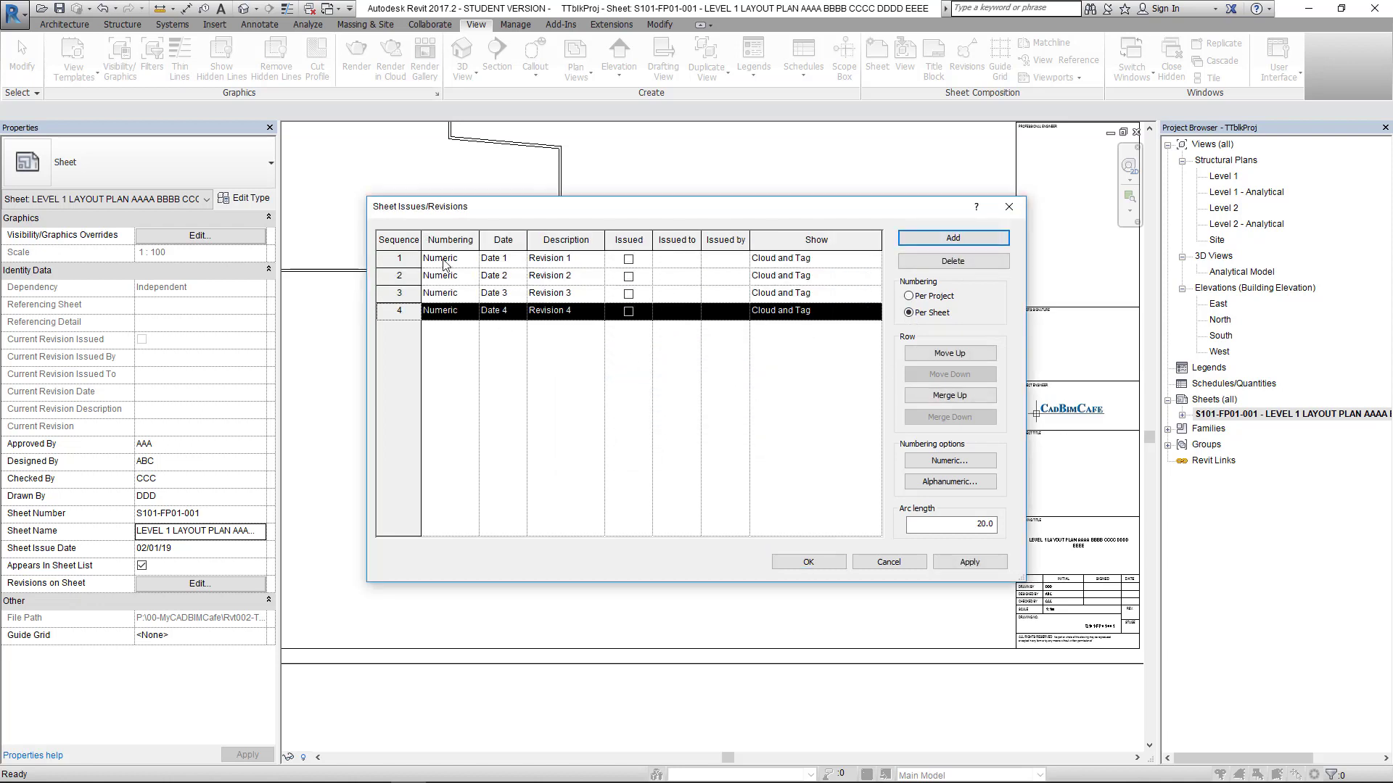
Step: Set the numbering of all four revisions to Alphanumeric and widen the Numbering column to fit
{"action": "left_click", "coordinate": [472, 259]}
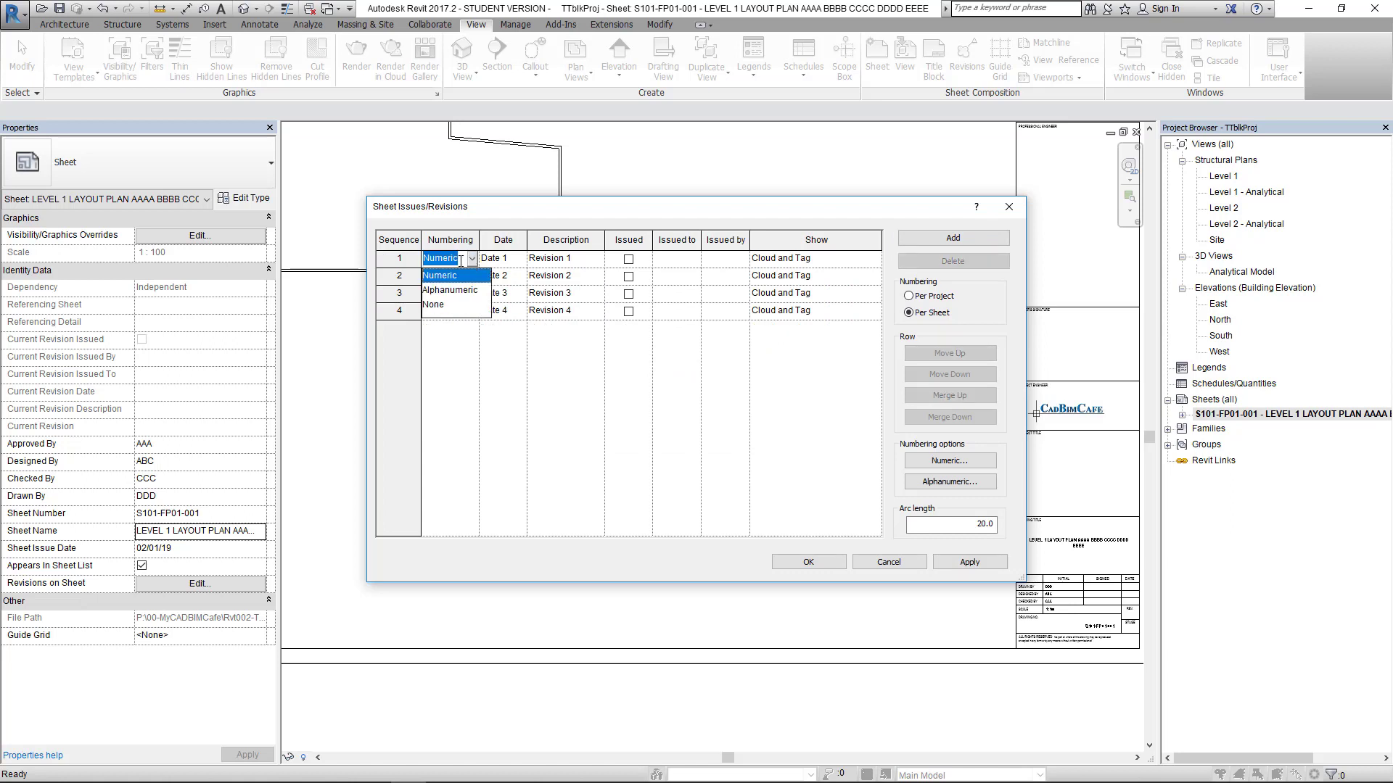
{"action": "left_click", "coordinate": [450, 291]}
{"action": "left_click", "coordinate": [476, 277]}
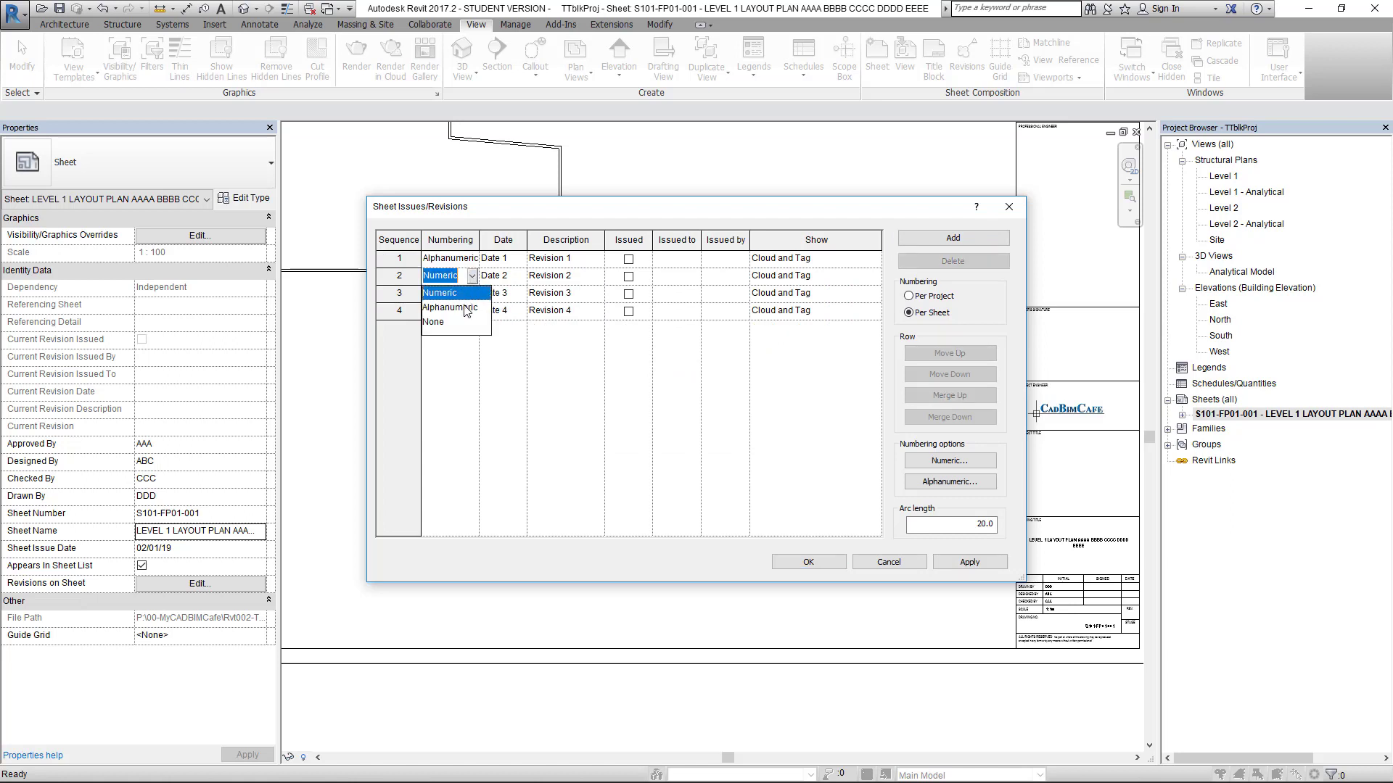
{"action": "left_click", "coordinate": [464, 311]}
{"action": "left_click", "coordinate": [473, 294]}
{"action": "left_click", "coordinate": [462, 326]}
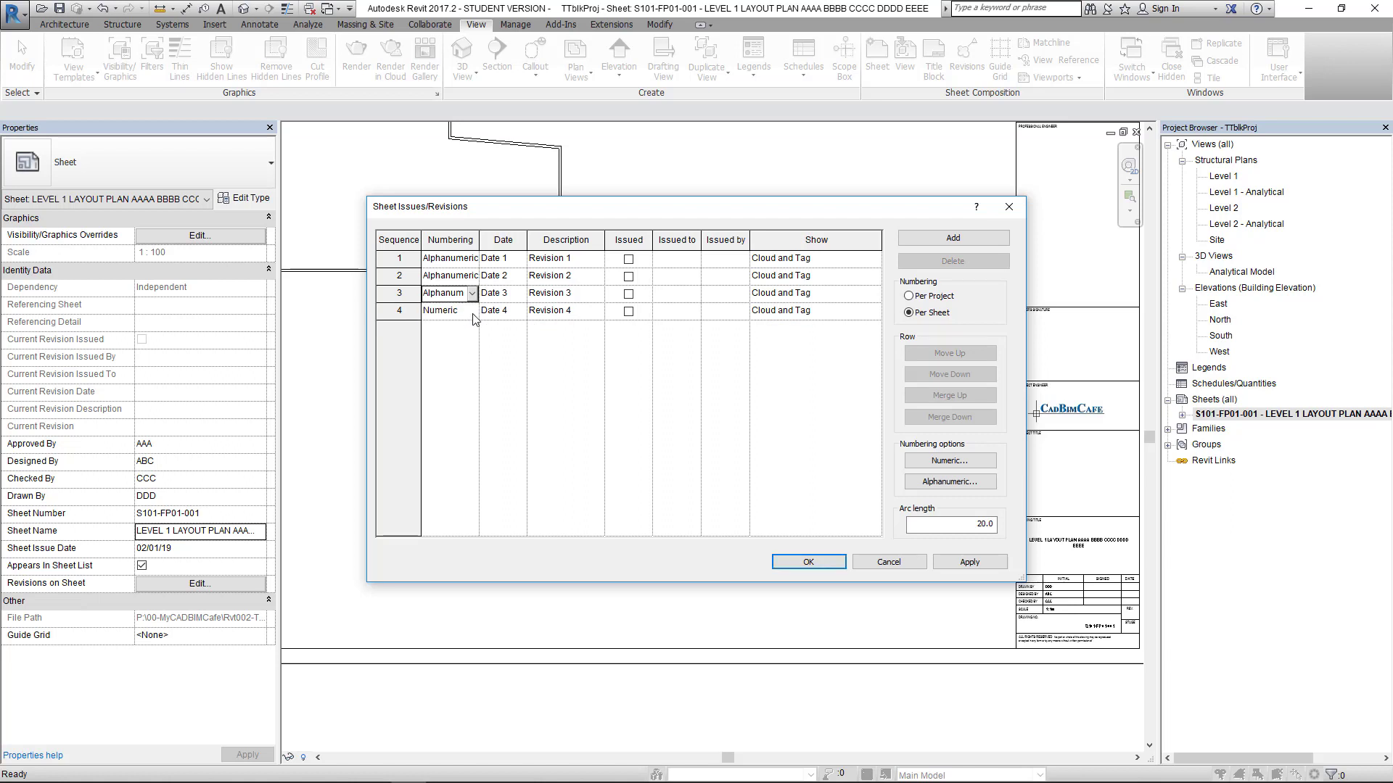
{"action": "left_click", "coordinate": [473, 311]}
{"action": "left_click", "coordinate": [462, 342]}
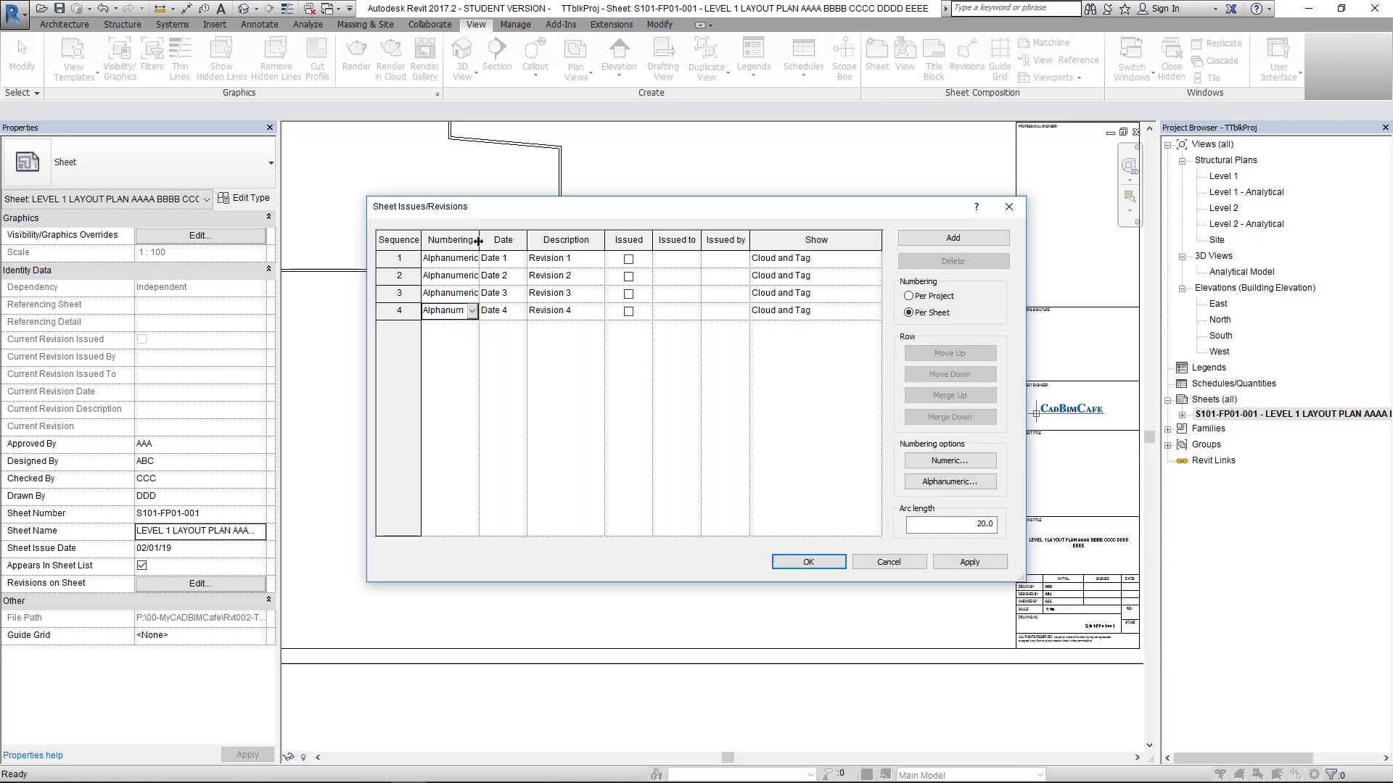
{"action": "left_click_drag", "start_coordinate": [478, 241], "coordinate": [507, 241]}
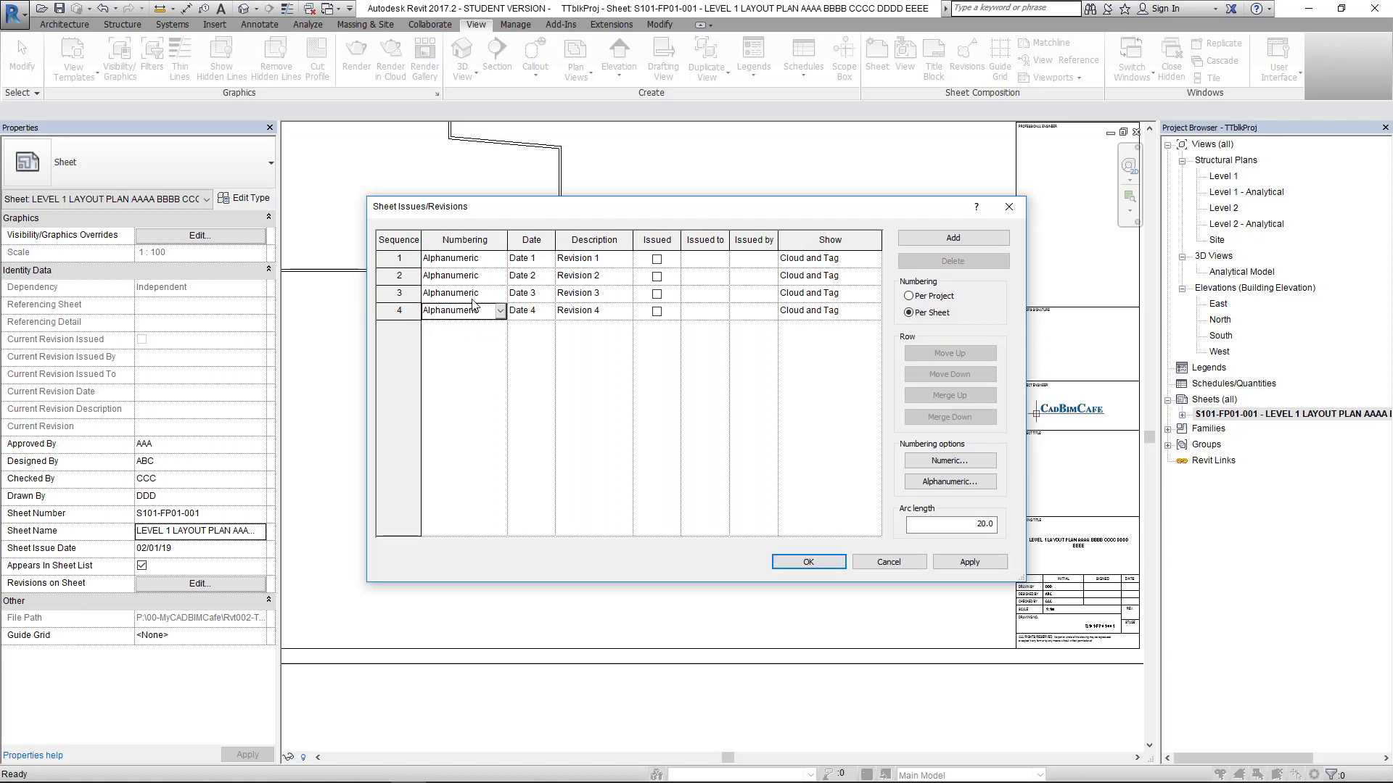
Step: Insert "-" as the first value of the alphanumeric sequence, before A, and apply the revision settings
{"action": "left_click", "coordinate": [943, 481]}
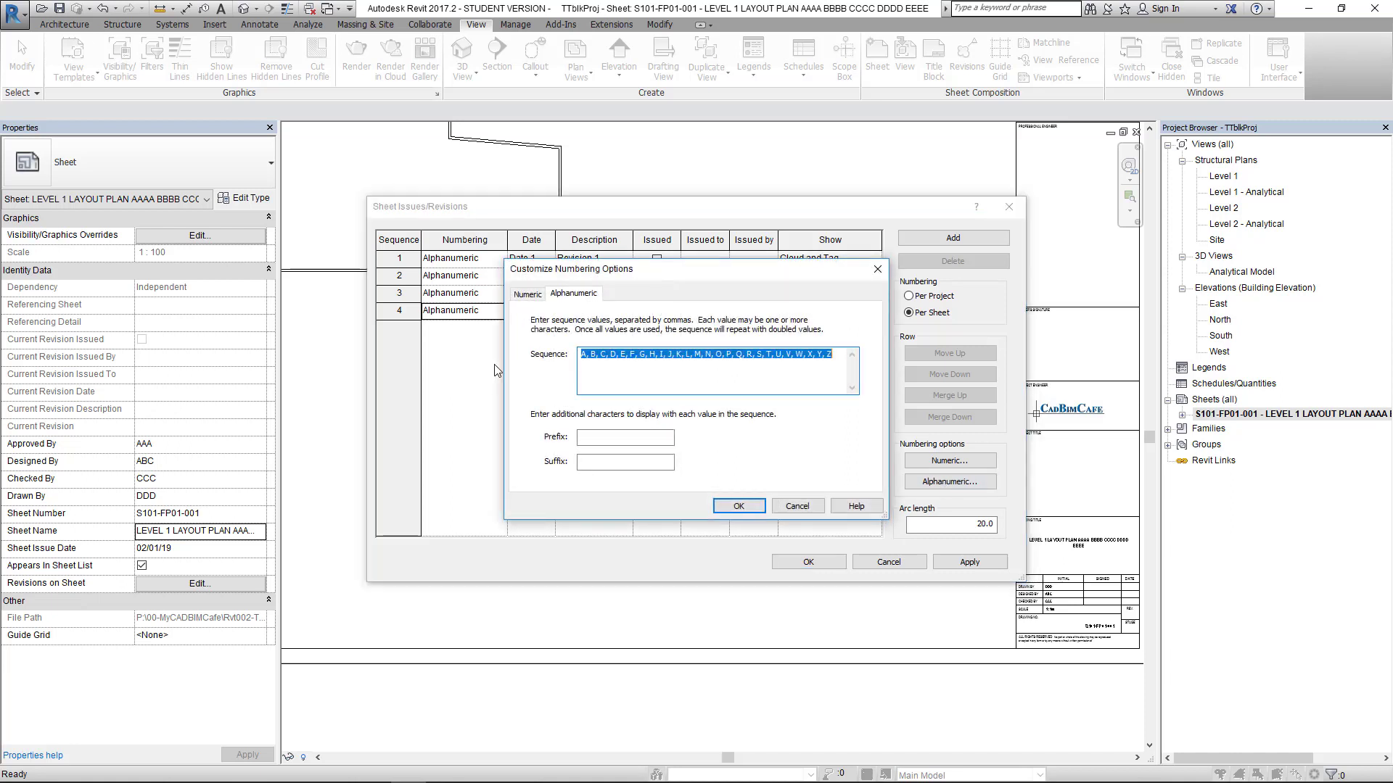
{"action": "left_click", "coordinate": [579, 378]}
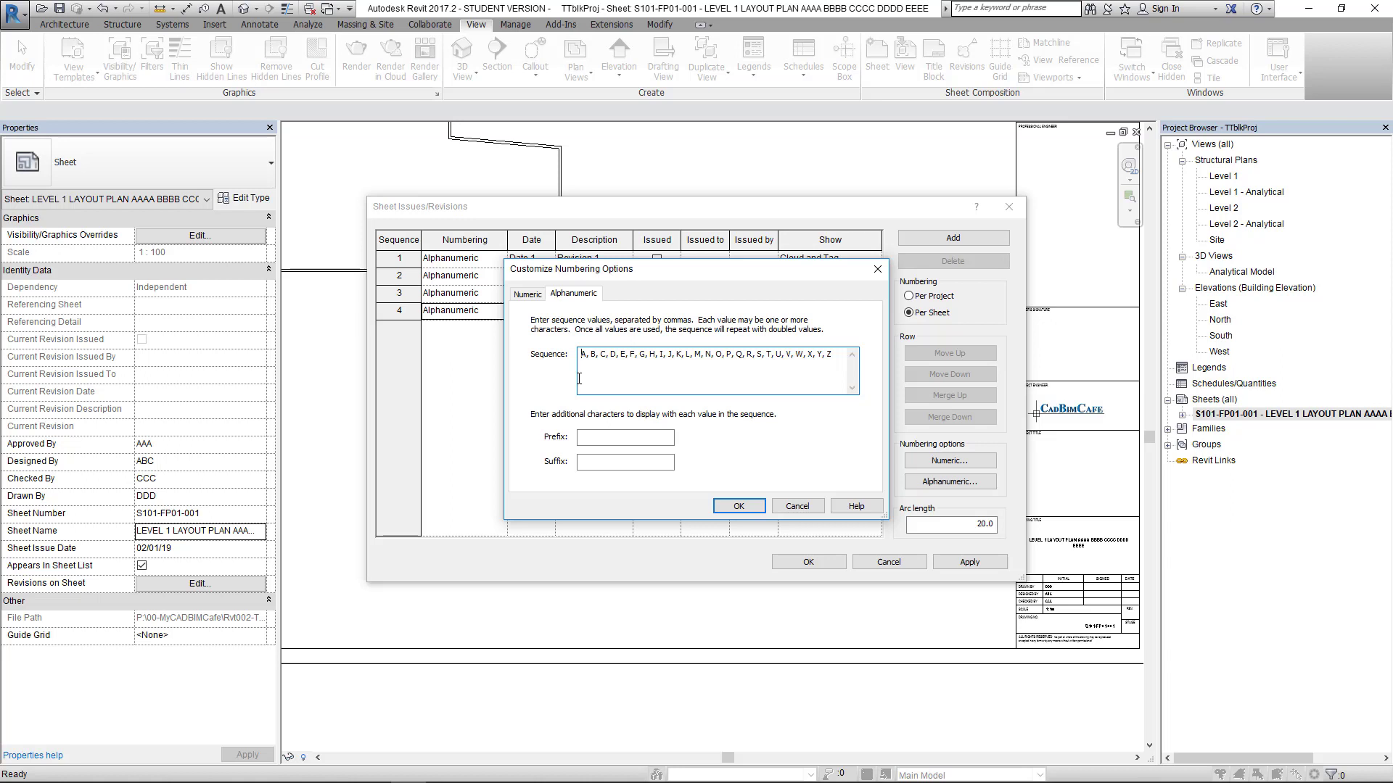
{"action": "type", "text": "-,"}
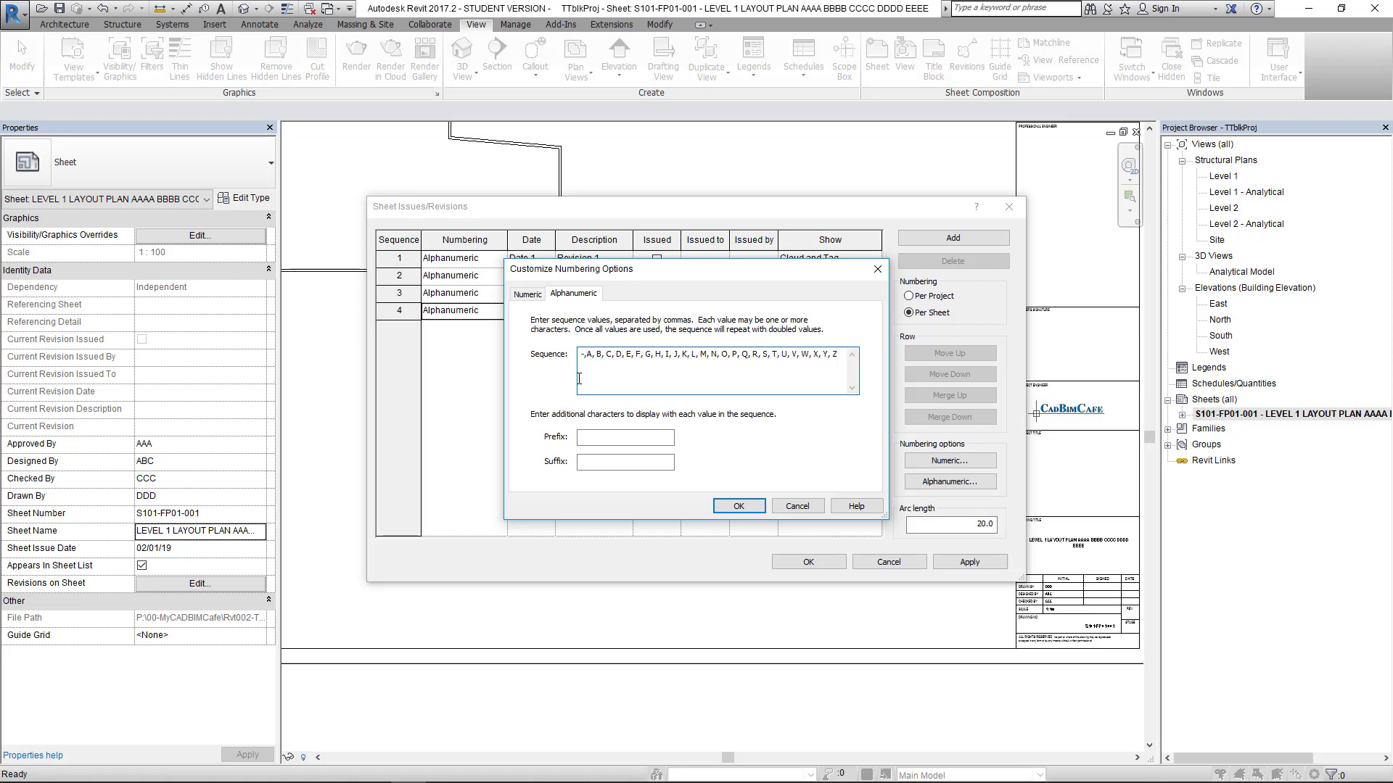
{"action": "left_click", "coordinate": [738, 506]}
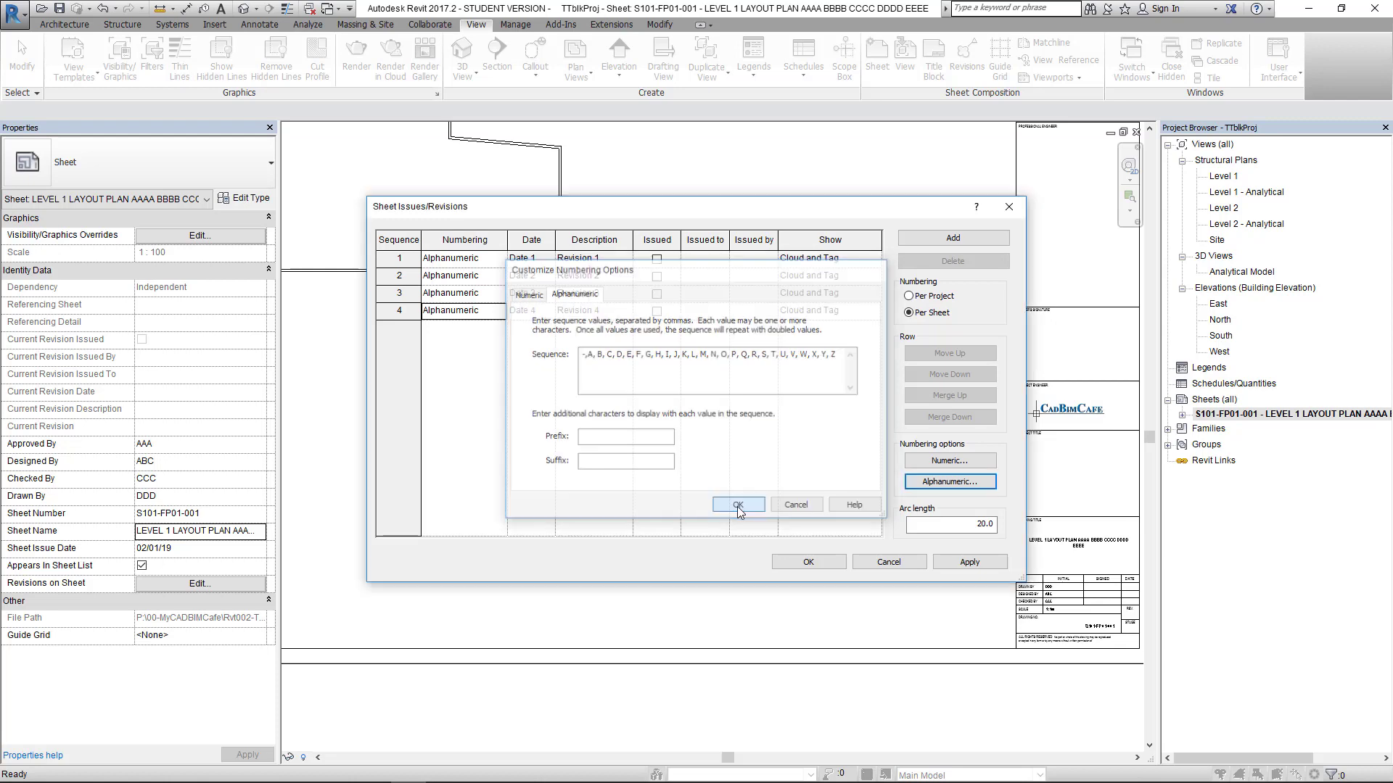
{"action": "left_click", "coordinate": [973, 566]}
{"action": "left_click", "coordinate": [809, 563]}
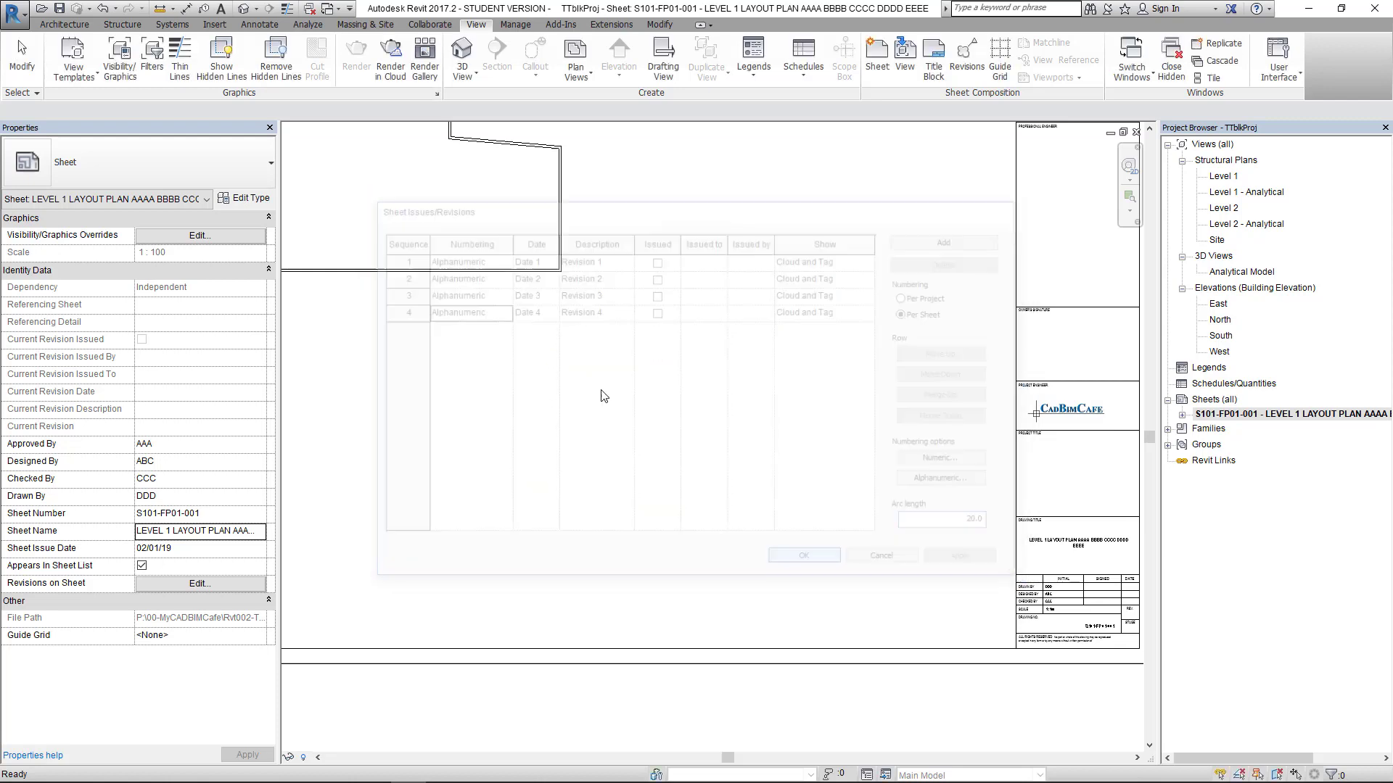
Step: Include Seq. 1 - Revision 1 in the sheet's revision schedule
{"action": "scroll", "coordinate": [607, 377], "scroll_direction": "down", "scroll_amount": 2}
{"action": "scroll", "coordinate": [925, 553], "scroll_direction": "up", "scroll_amount": 4}
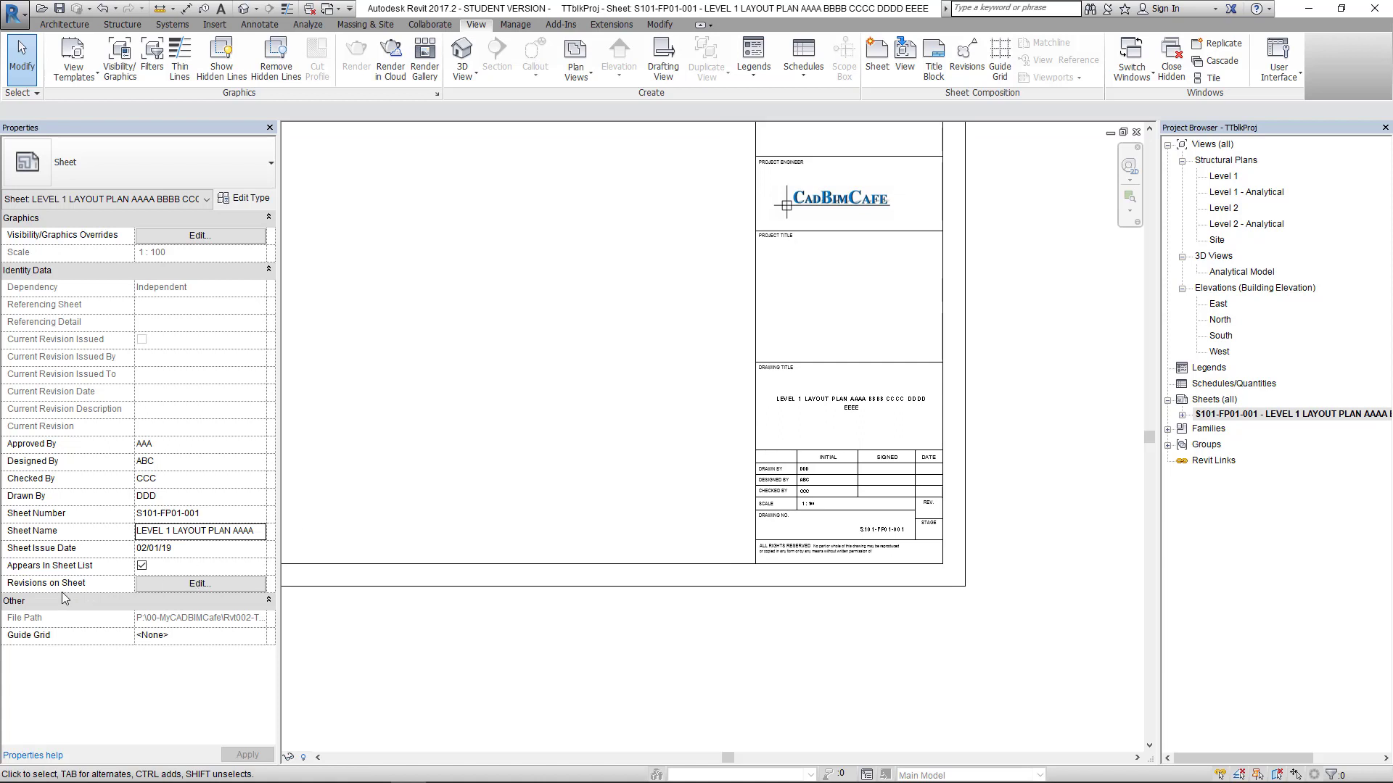
{"action": "left_click", "coordinate": [164, 585]}
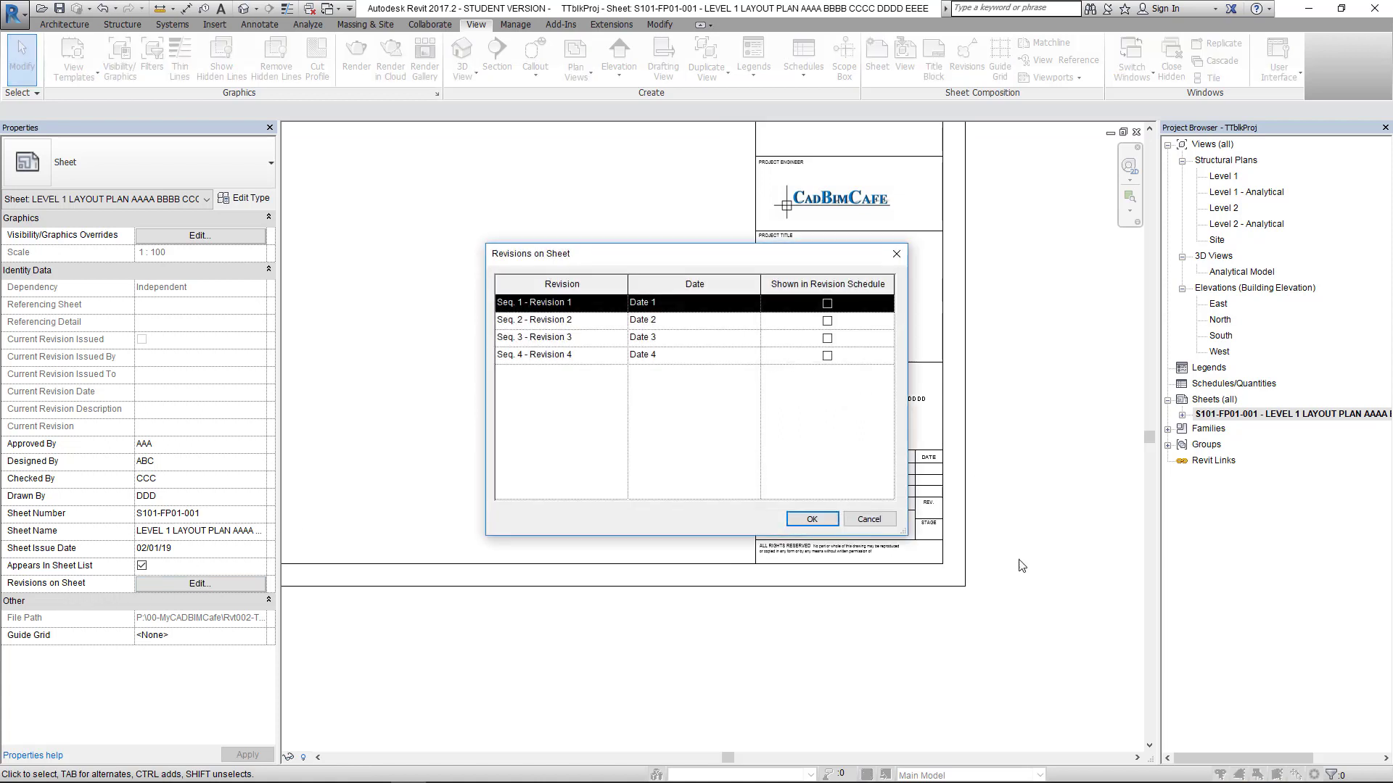
{"action": "left_click", "coordinate": [827, 303]}
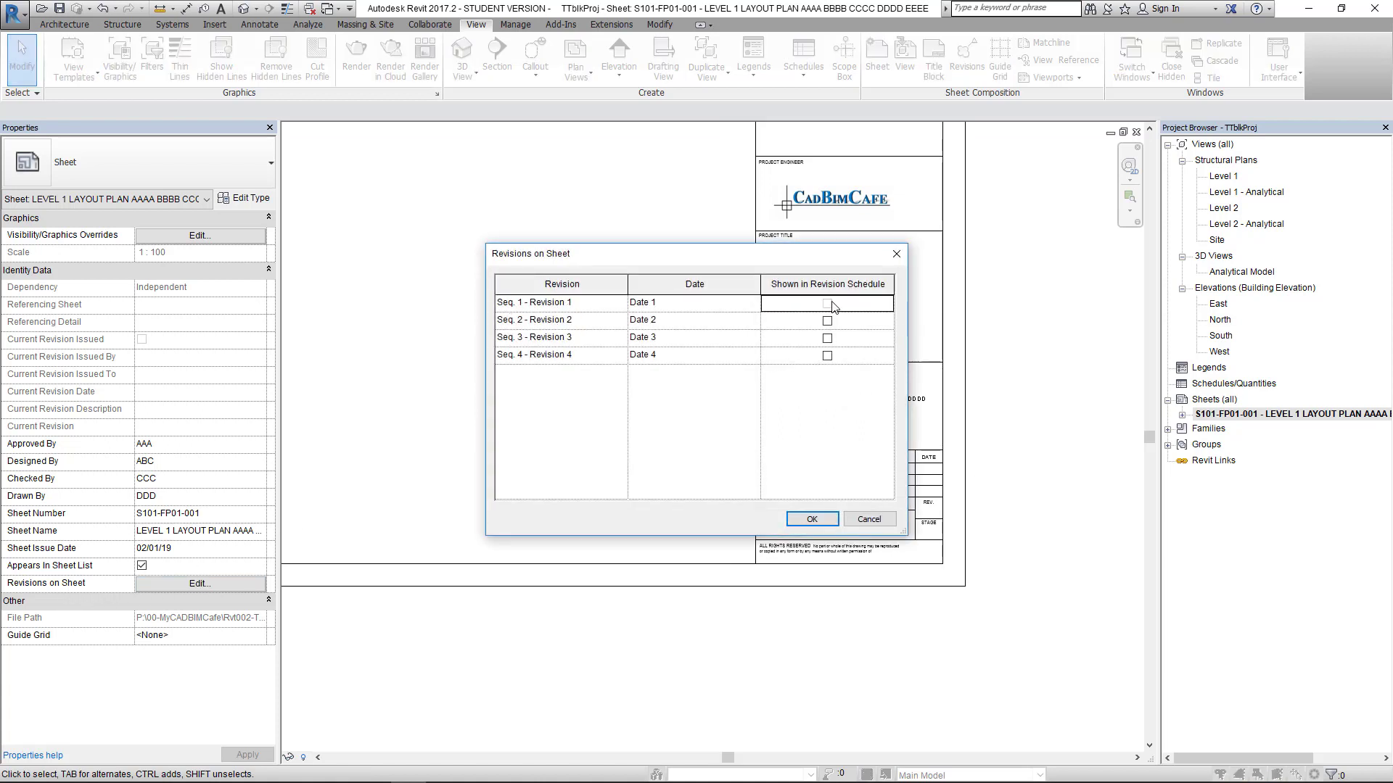
{"action": "left_click", "coordinate": [812, 519]}
{"action": "scroll", "coordinate": [913, 506], "scroll_direction": "up", "scroll_amount": 5}
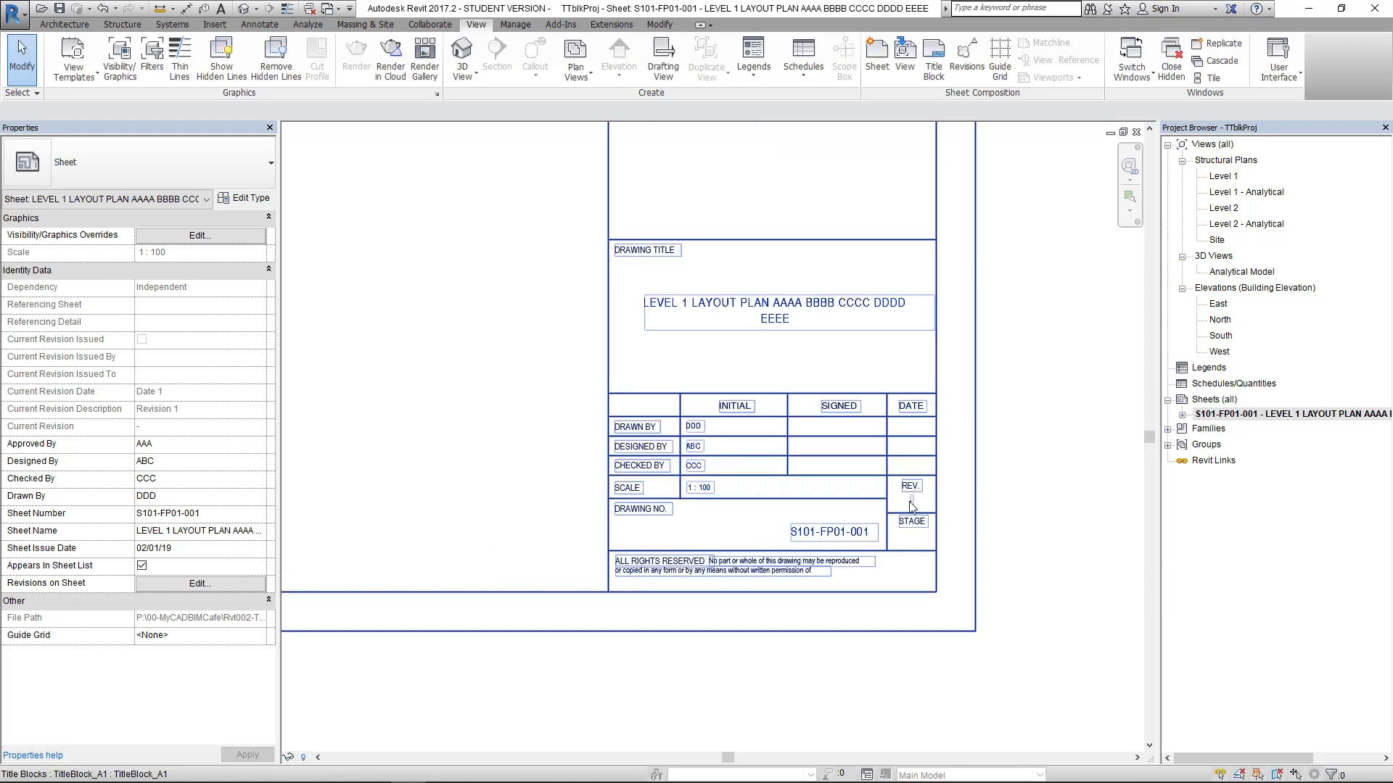
Step: Exclude Revision 1 from the sheet's revision schedule and include Seq. 2 - Revision 2 instead
{"action": "left_click", "coordinate": [250, 579]}
{"action": "left_click", "coordinate": [827, 305]}
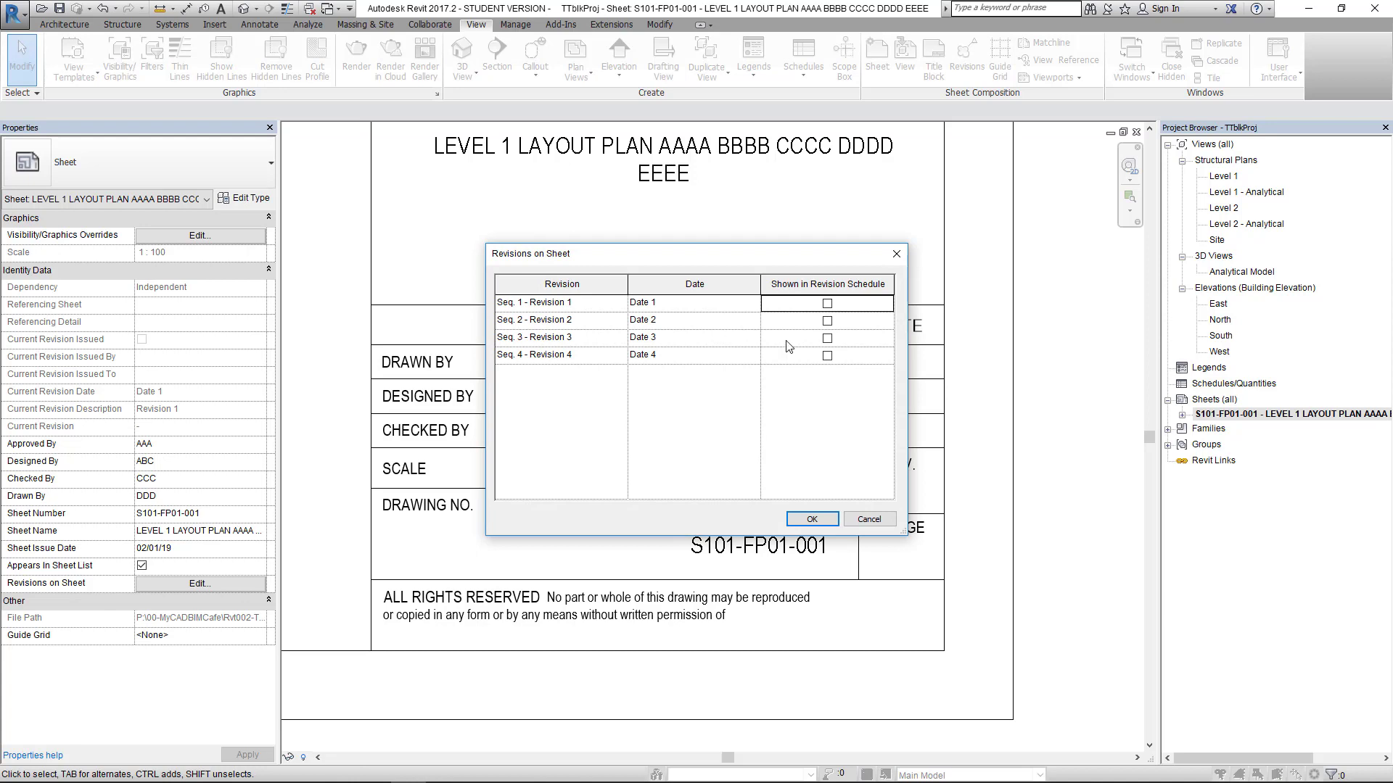
{"action": "left_click", "coordinate": [828, 321]}
{"action": "left_click", "coordinate": [819, 519]}
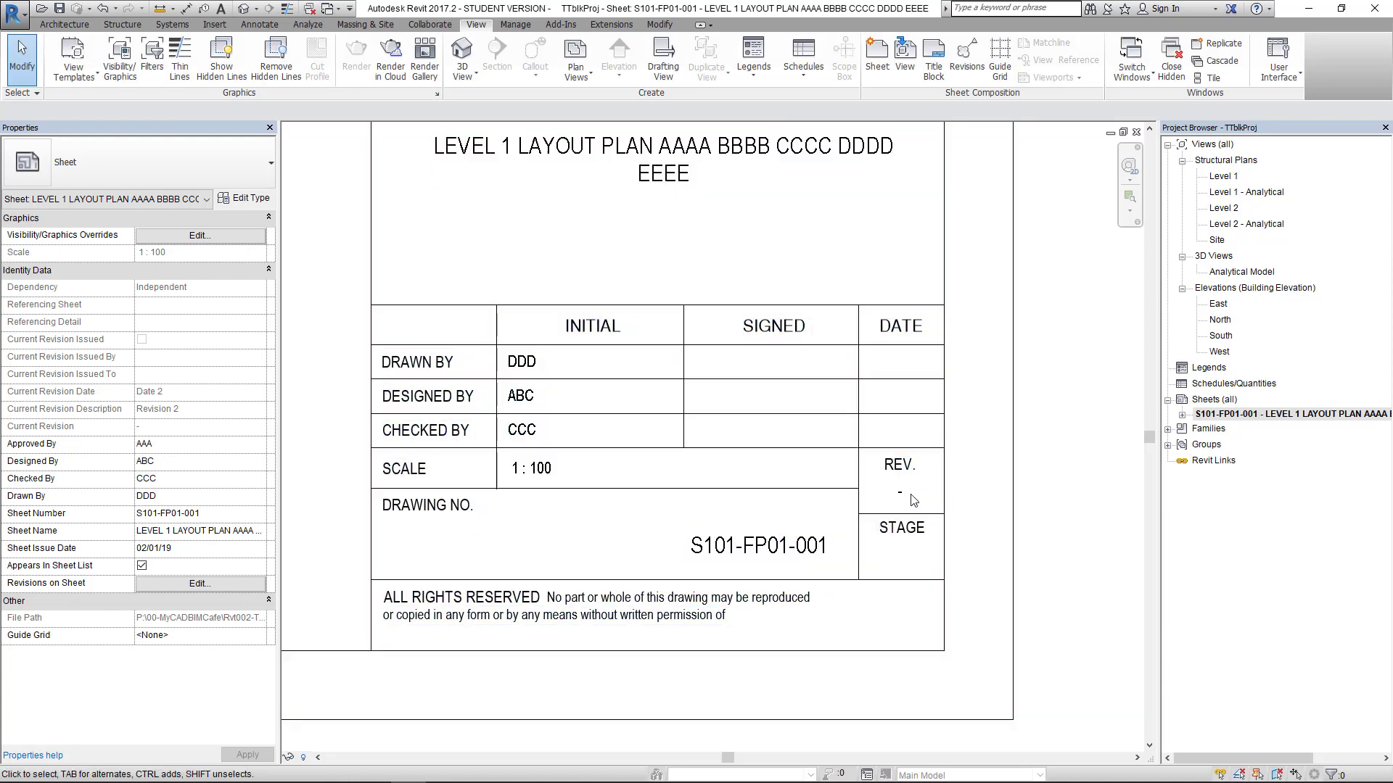
Step: Switch the sheet's revision schedule back from Revision 2 to Seq. 1 - Revision 1
{"action": "left_click", "coordinate": [233, 583]}
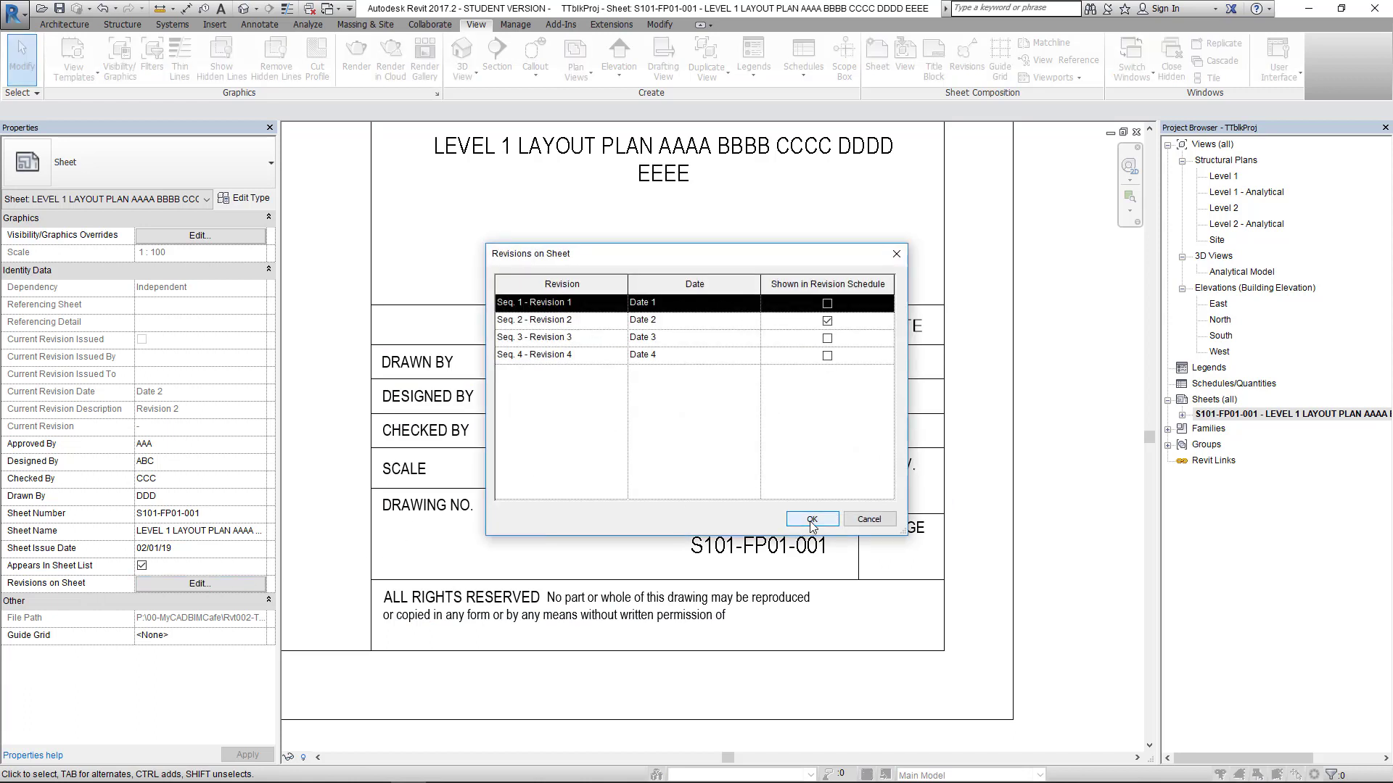
{"action": "left_click", "coordinate": [827, 320]}
{"action": "left_click", "coordinate": [827, 302]}
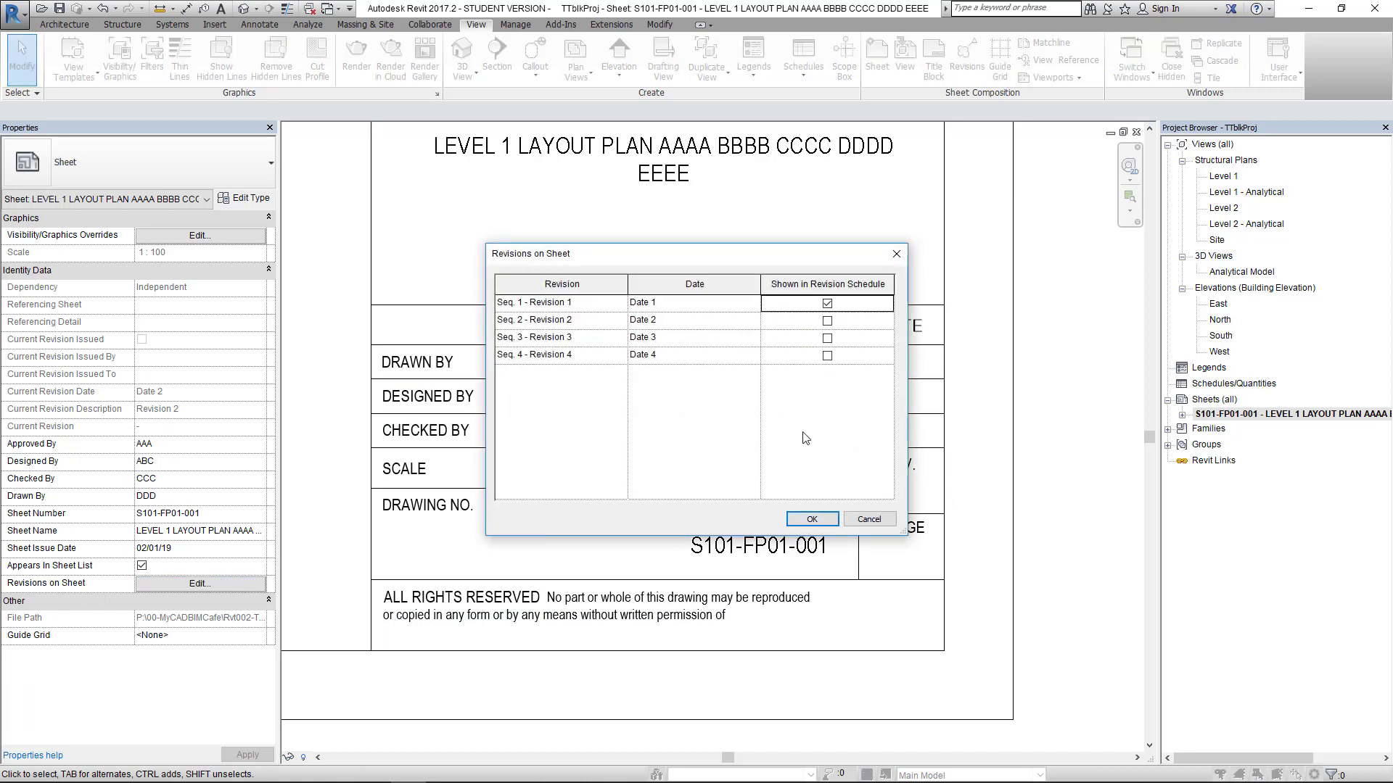
{"action": "left_click", "coordinate": [812, 519]}
{"action": "scroll", "coordinate": [572, 407], "scroll_direction": "down", "scroll_amount": 5}
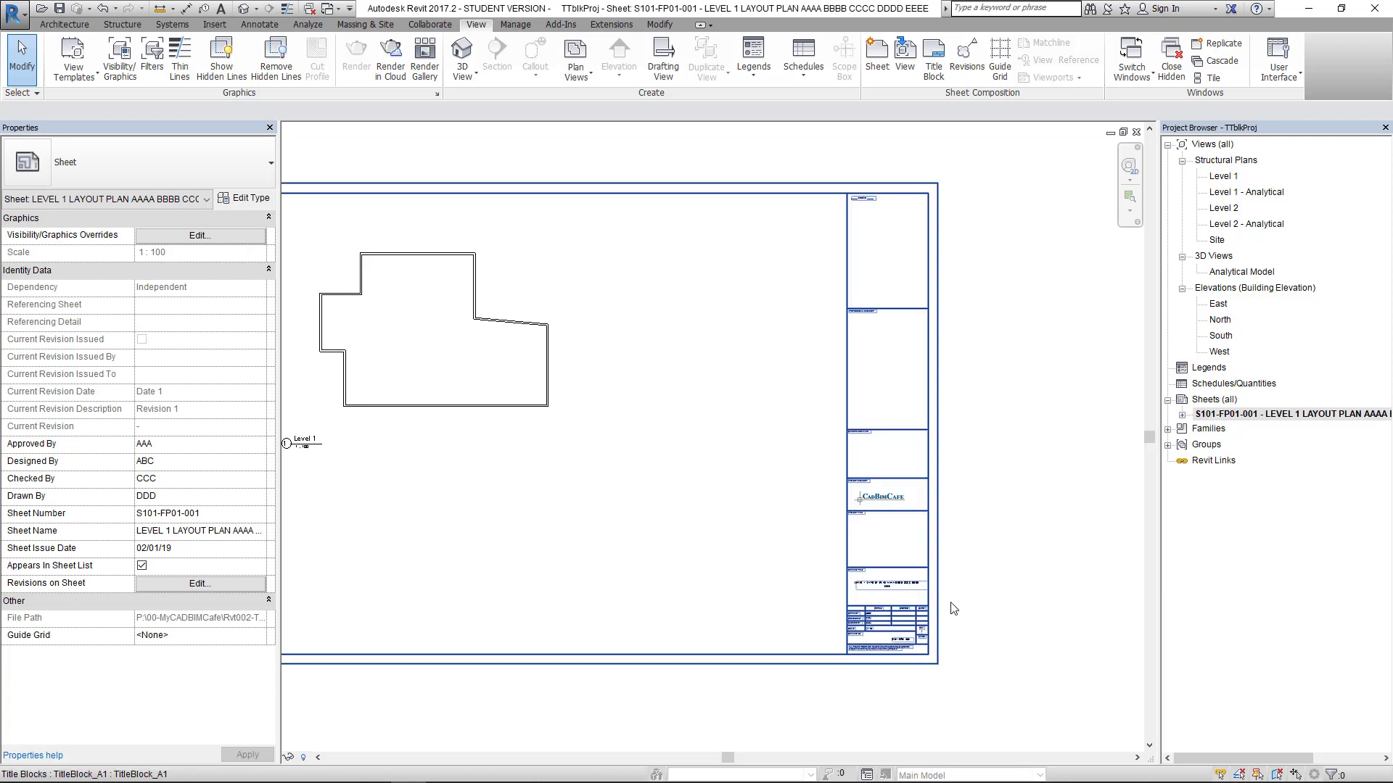
Step: Include Seq. 2 - Revision 2 in the sheet's revision schedule alongside Revision 1
{"action": "scroll", "coordinate": [925, 655], "scroll_direction": "up", "scroll_amount": 5}
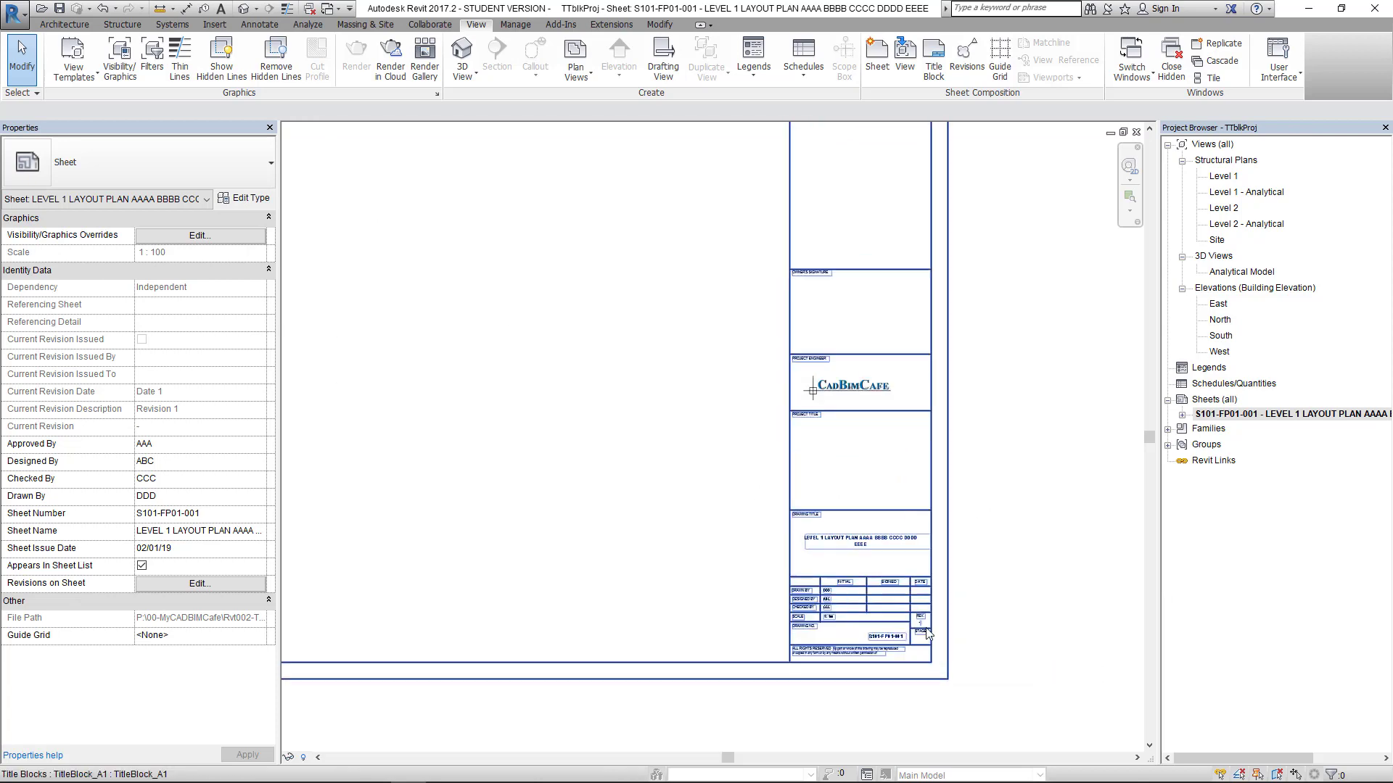
{"action": "scroll", "coordinate": [950, 614], "scroll_direction": "down", "scroll_amount": 3}
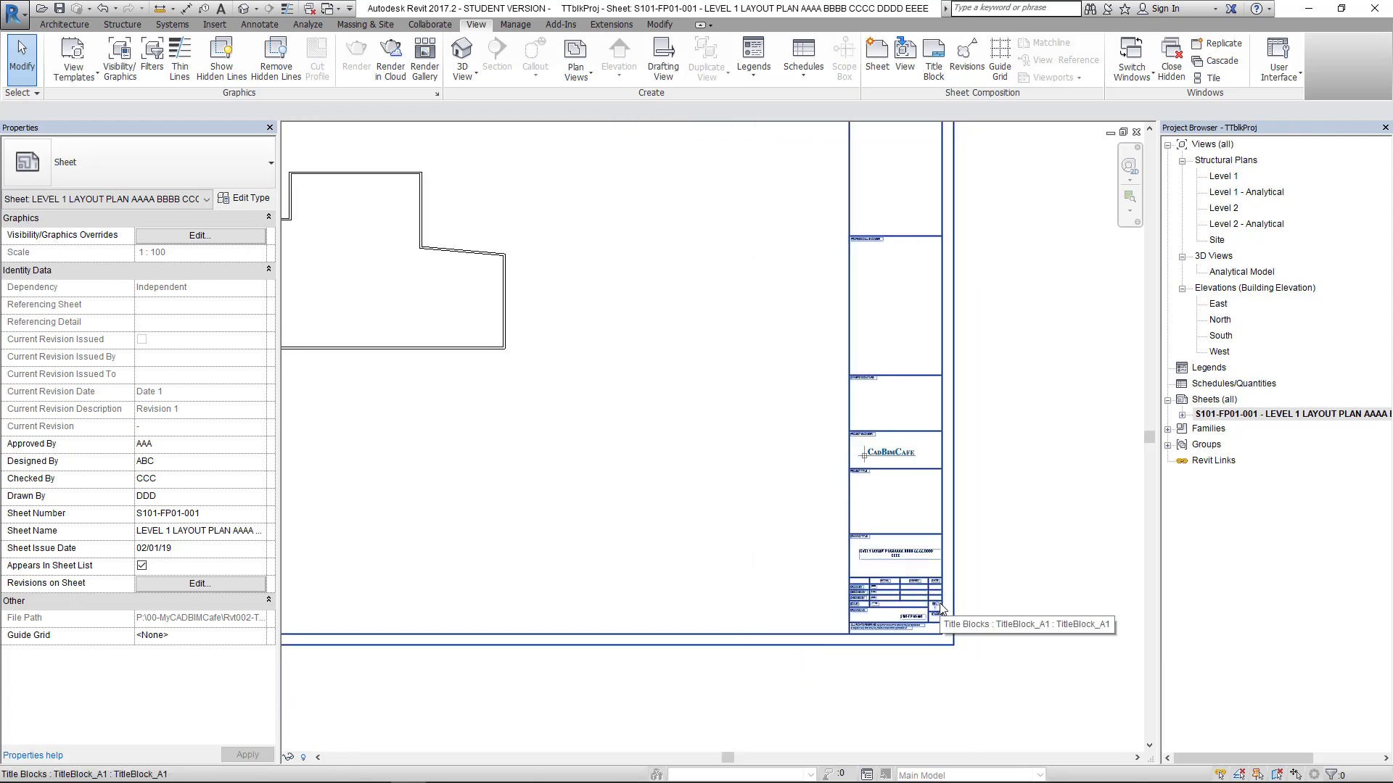
{"action": "scroll", "coordinate": [941, 608], "scroll_direction": "up", "scroll_amount": 4}
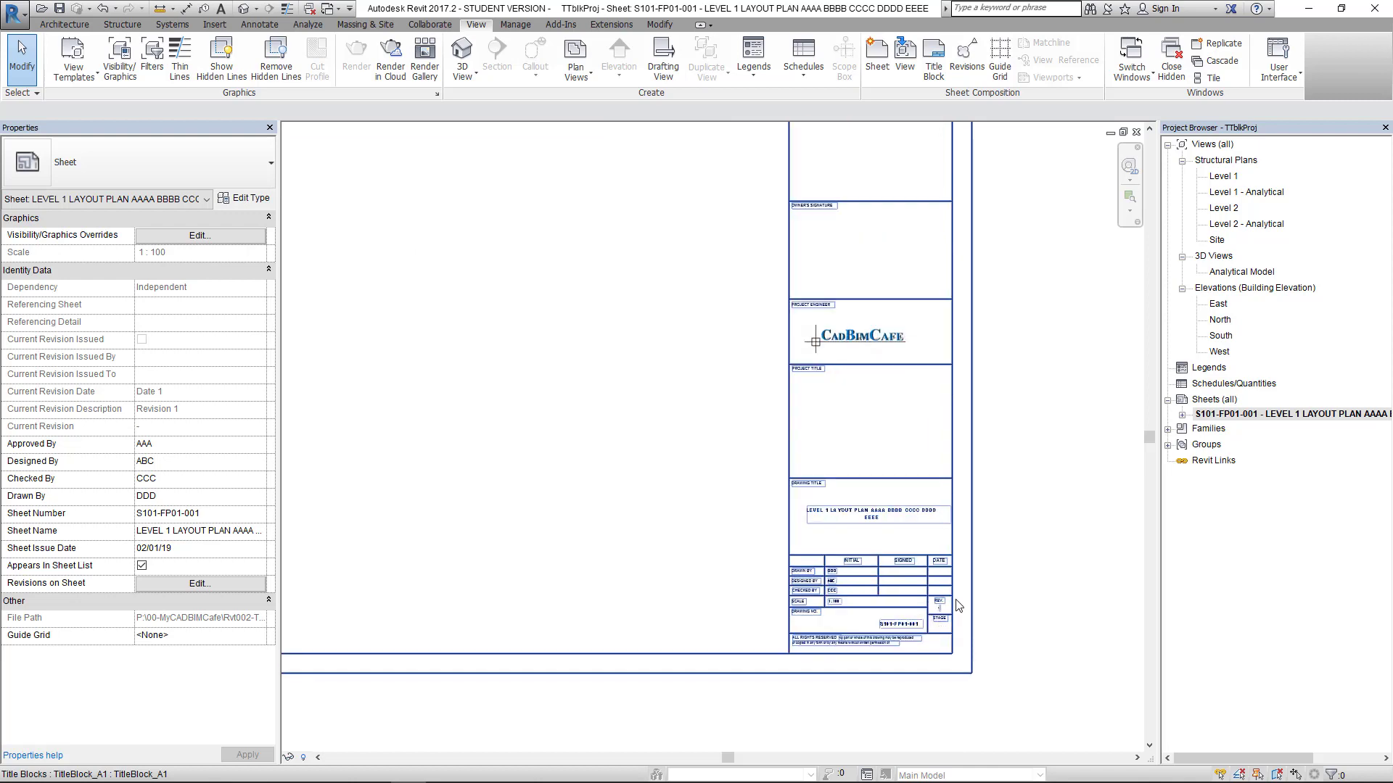
{"action": "left_click", "coordinate": [216, 585]}
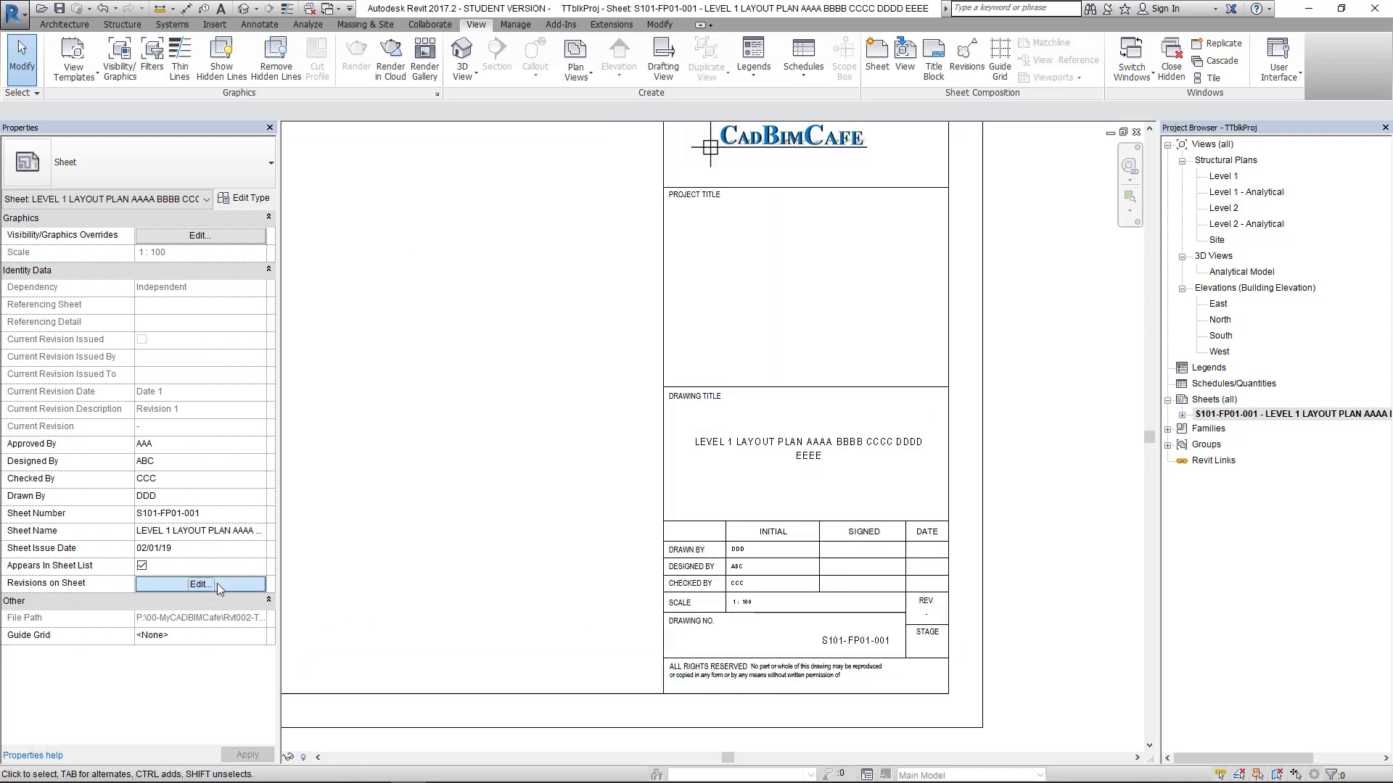
{"action": "left_click", "coordinate": [827, 321]}
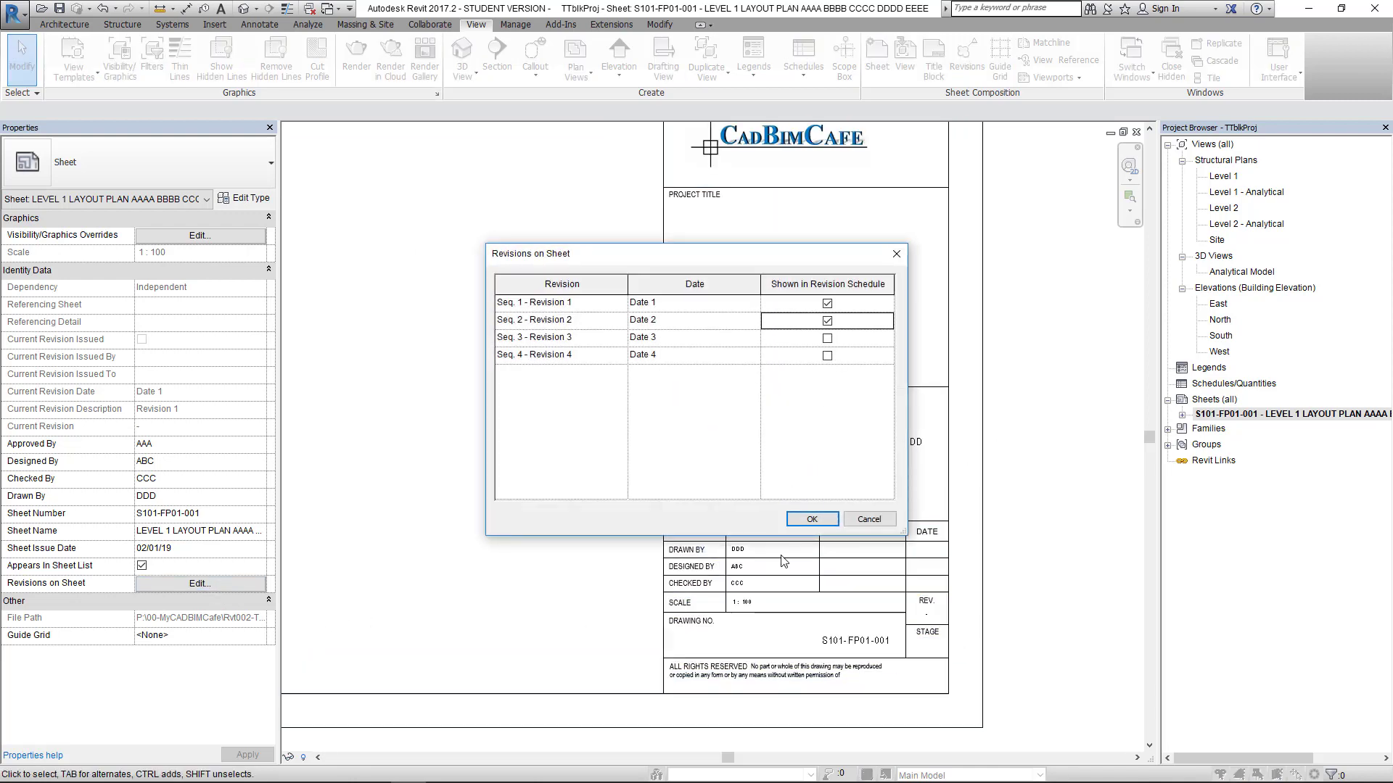
{"action": "left_click", "coordinate": [812, 519]}
Step: Examine the sheet's title block, checking the REV. cell and the two-line drawing title against the space around them
{"action": "scroll", "coordinate": [956, 653], "scroll_direction": "up", "scroll_amount": 2}
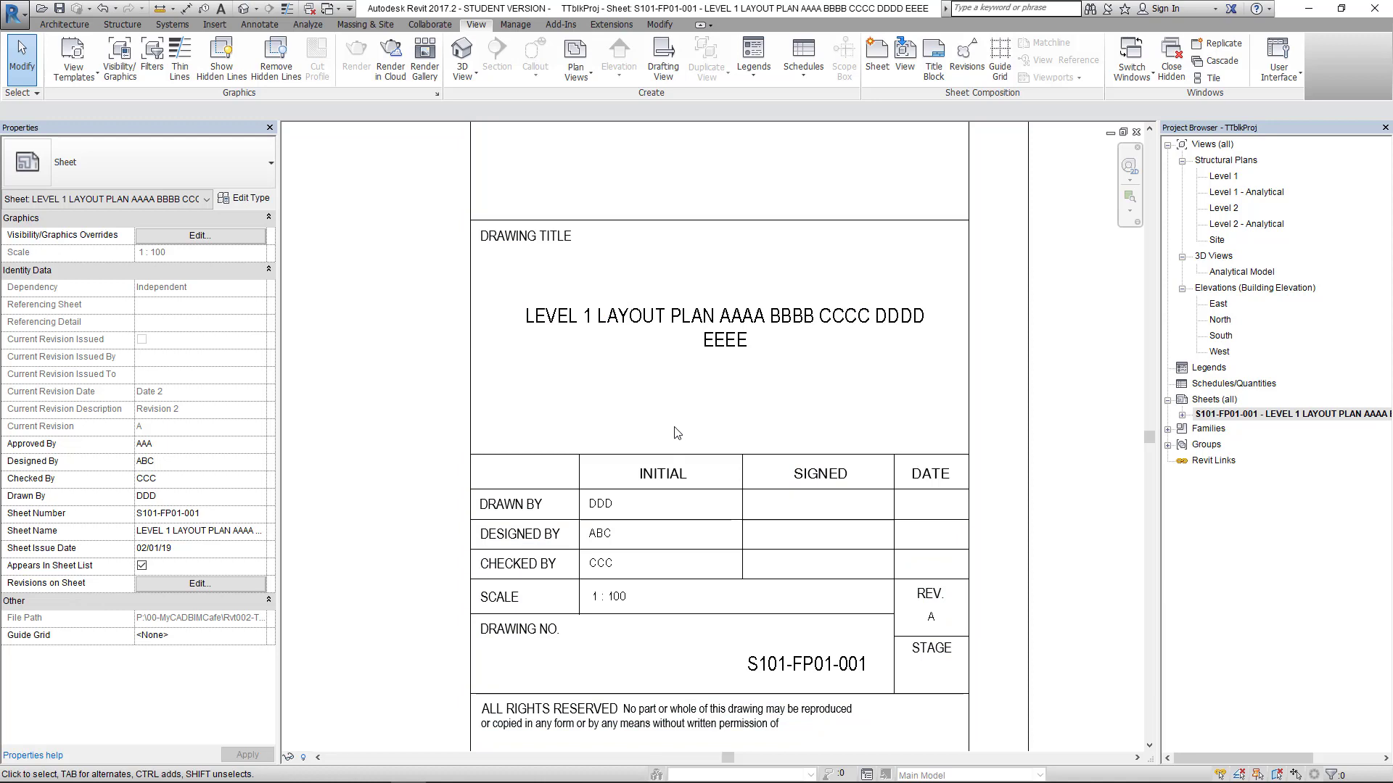
{"action": "scroll", "coordinate": [674, 432], "scroll_direction": "down", "scroll_amount": 3}
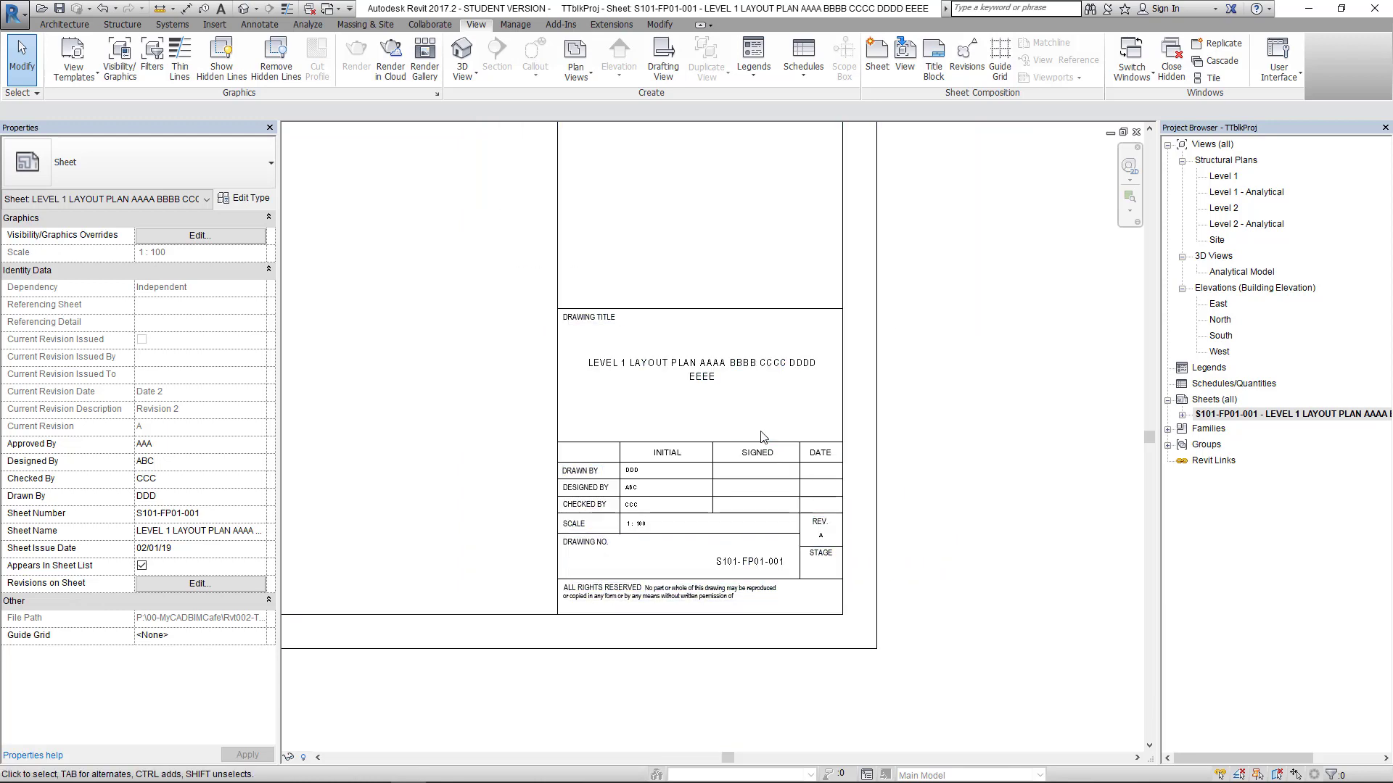
{"action": "scroll", "coordinate": [713, 415], "scroll_direction": "down", "scroll_amount": 2}
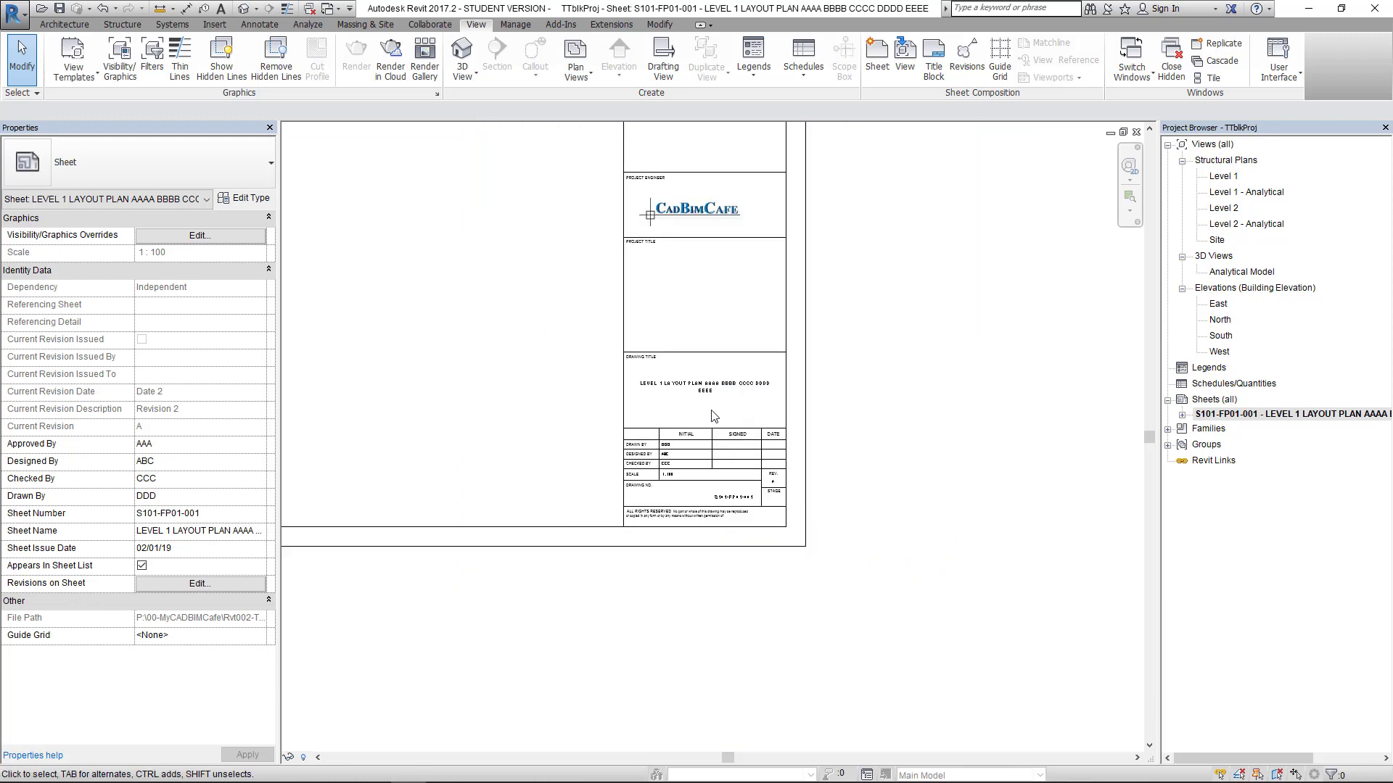
{"action": "scroll", "coordinate": [689, 361], "scroll_direction": "down", "scroll_amount": 3}
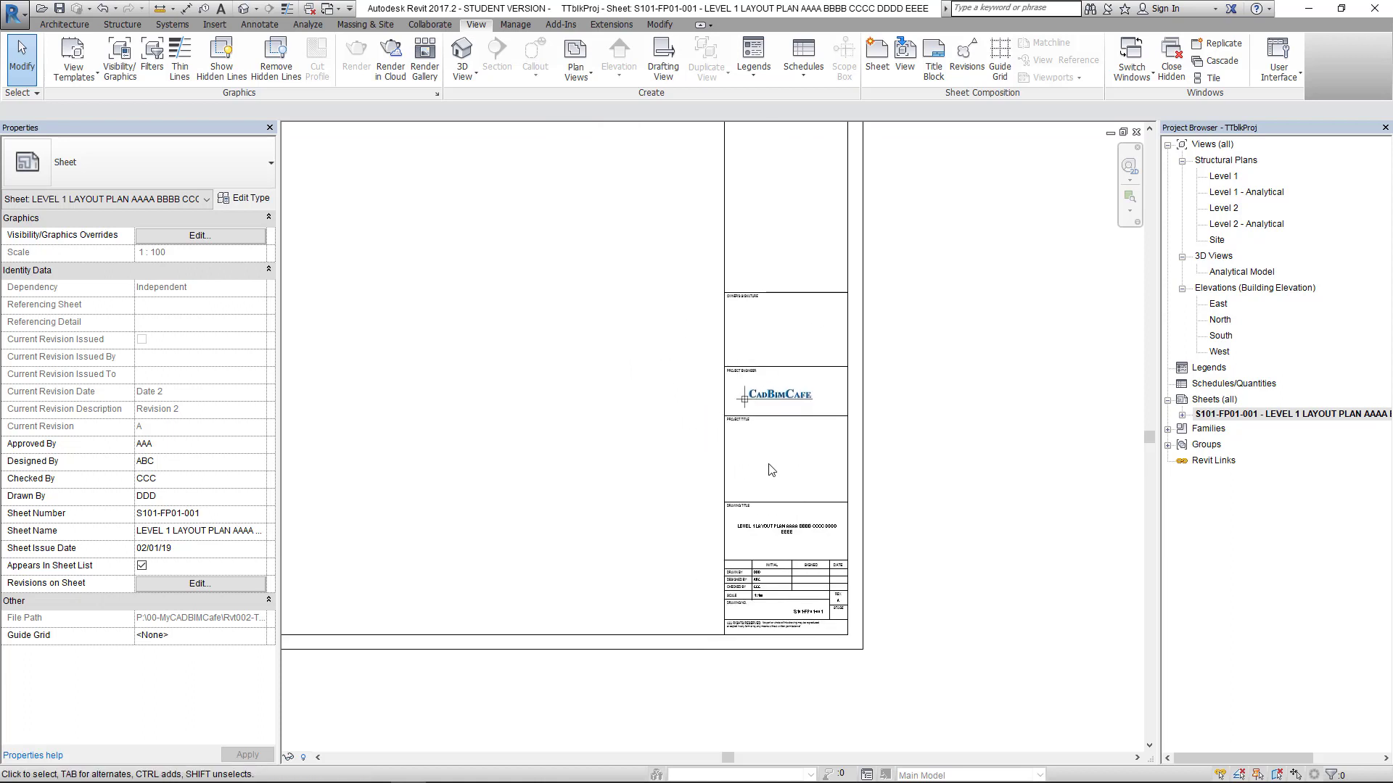
{"action": "middle_click_drag", "start_coordinate": [629, 387], "coordinate": [720, 414]}
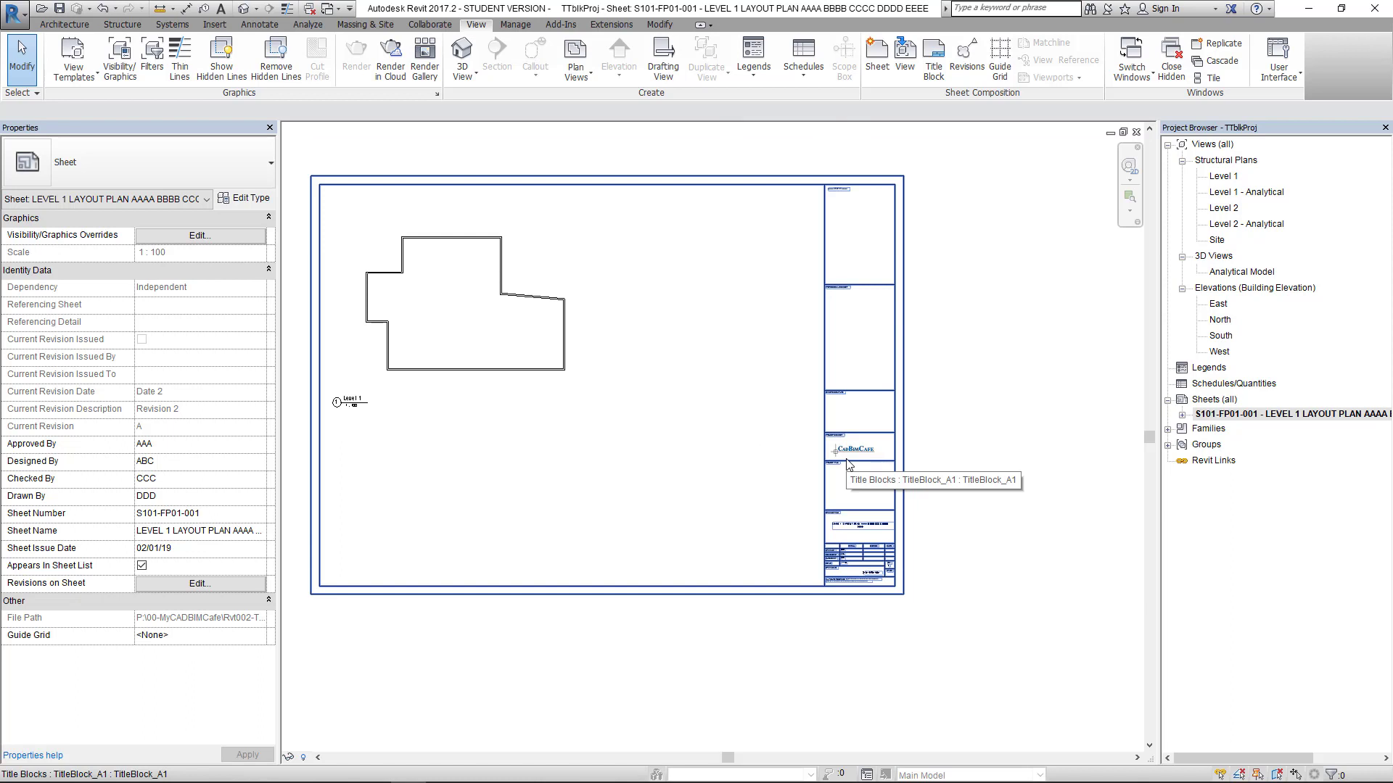
{"action": "scroll", "coordinate": [883, 586], "scroll_direction": "up", "scroll_amount": 1}
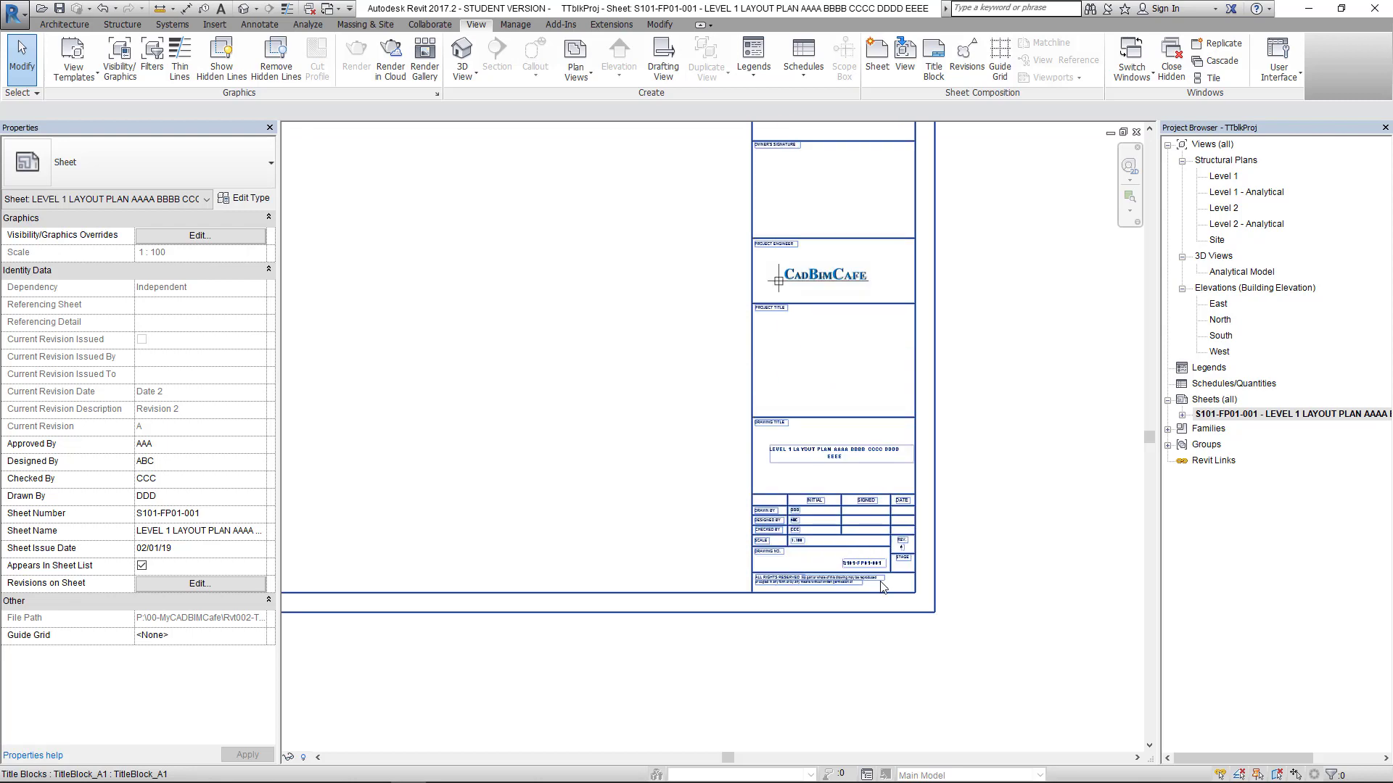
{"action": "scroll", "coordinate": [811, 433], "scroll_direction": "up", "scroll_amount": 3}
{"action": "scroll", "coordinate": [811, 433], "scroll_direction": "up", "scroll_amount": 1}
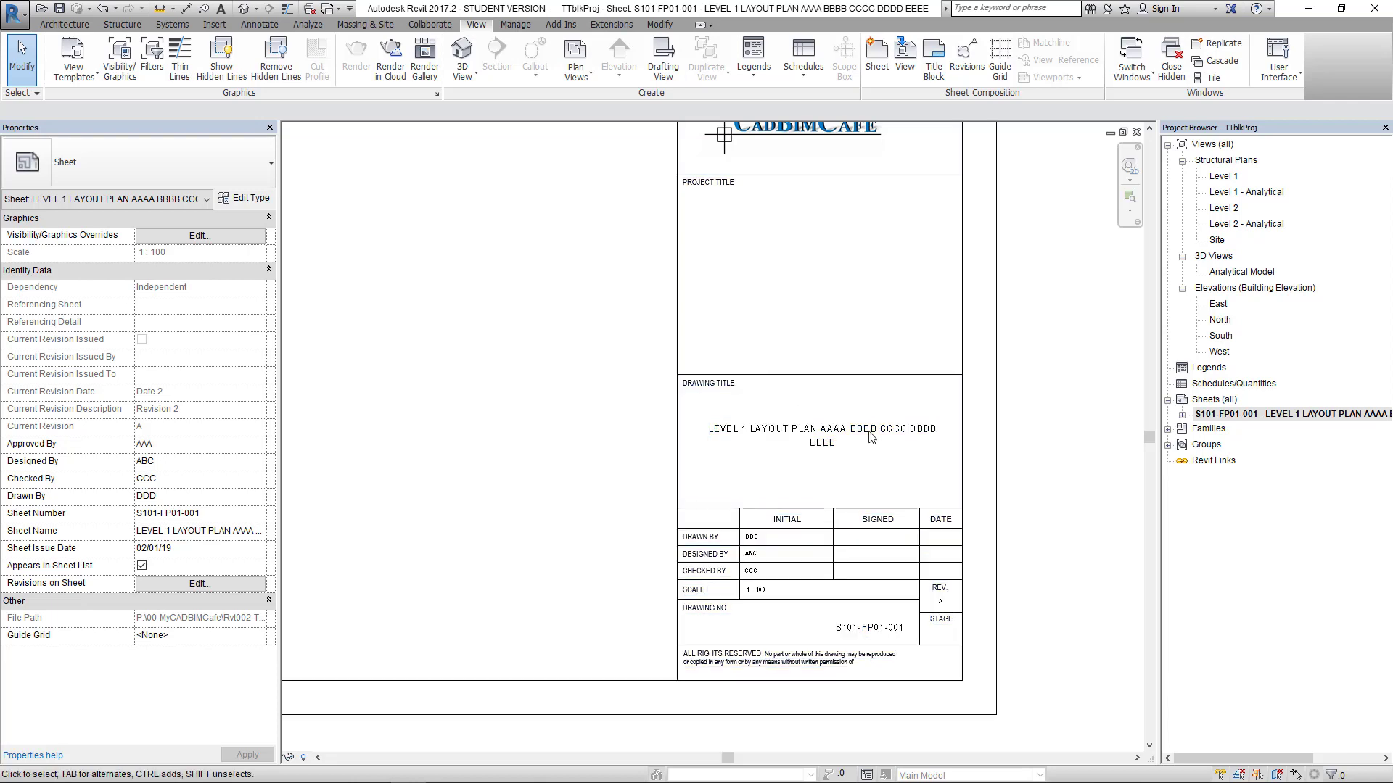
{"action": "scroll", "coordinate": [794, 438], "scroll_direction": "up", "scroll_amount": 1}
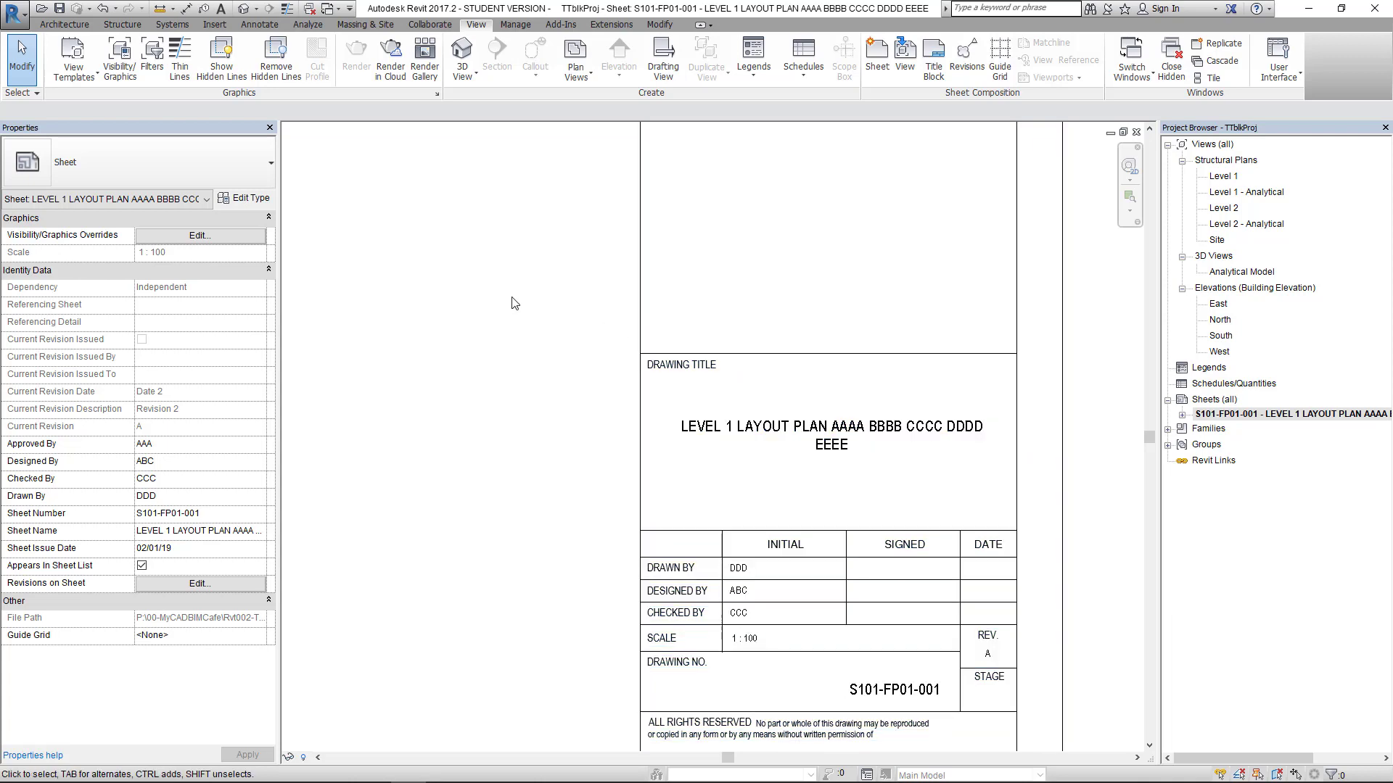
Step: Close the Level 2 plan view and bring up the drawing title area of the TitleBlock_A1 family
{"action": "key", "text": "ctrl+Tab"}
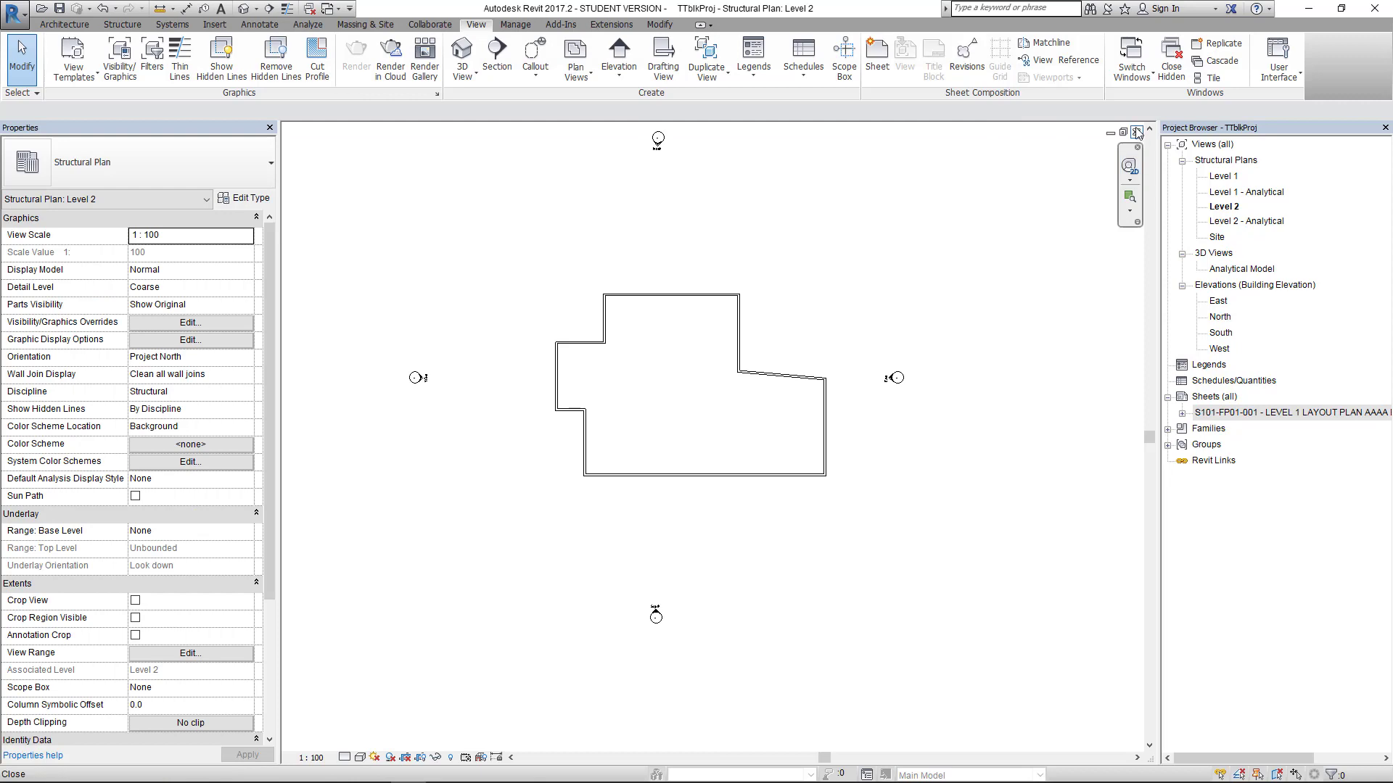
{"action": "left_click", "coordinate": [1137, 133]}
{"action": "scroll", "coordinate": [807, 415], "scroll_direction": "down", "scroll_amount": 4}
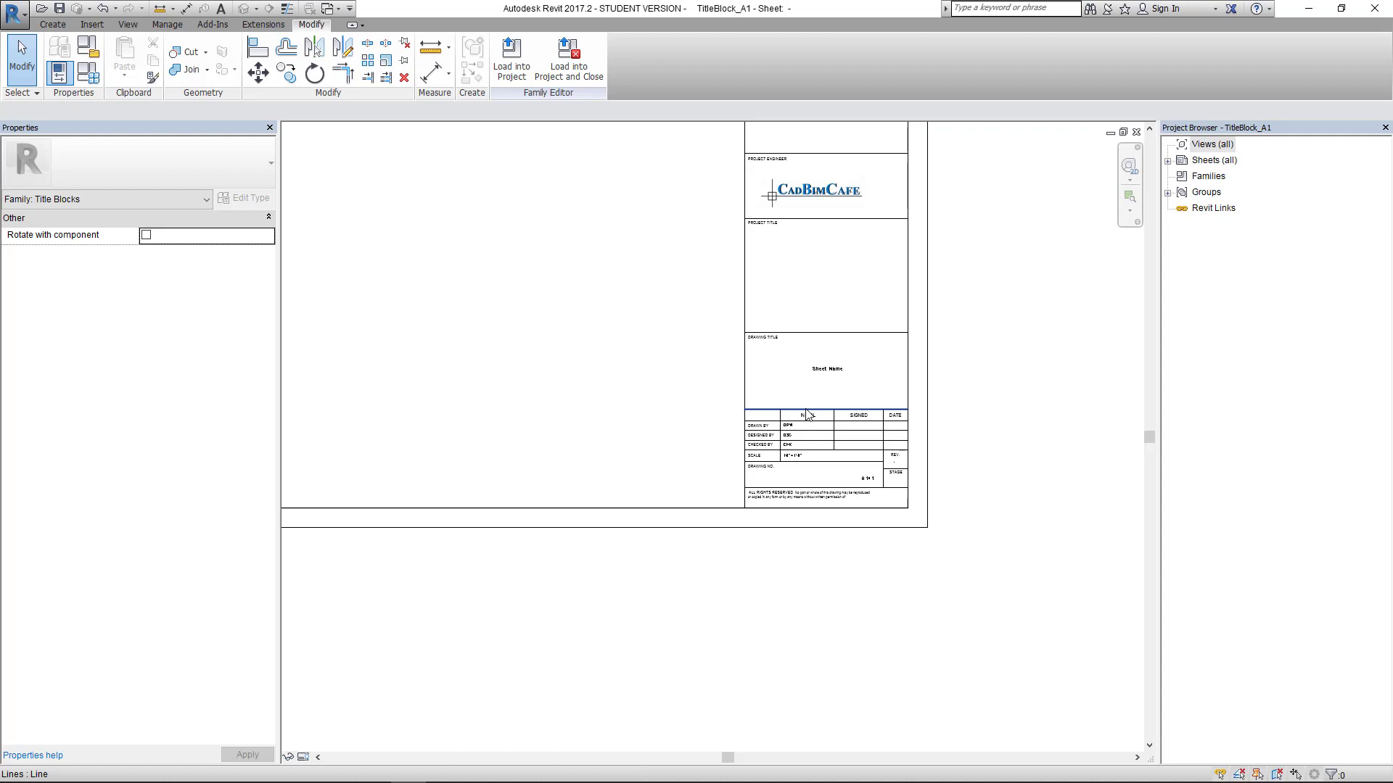
{"action": "scroll", "coordinate": [690, 372], "scroll_direction": "up", "scroll_amount": 2}
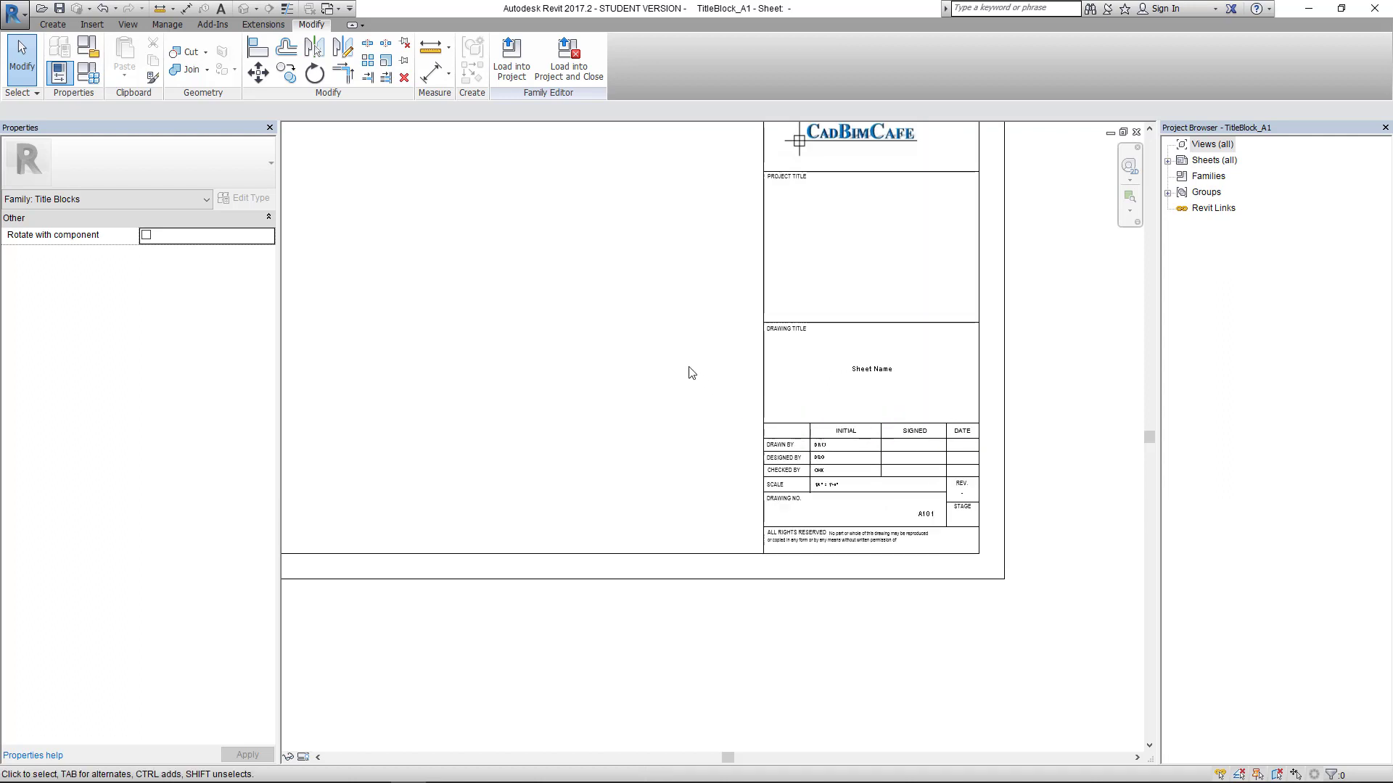
{"action": "scroll", "coordinate": [725, 464], "scroll_direction": "up", "scroll_amount": 3}
{"action": "middle_click_drag", "start_coordinate": [725, 468], "coordinate": [529, 450]}
{"action": "scroll", "coordinate": [752, 391], "scroll_direction": "up", "scroll_amount": 2}
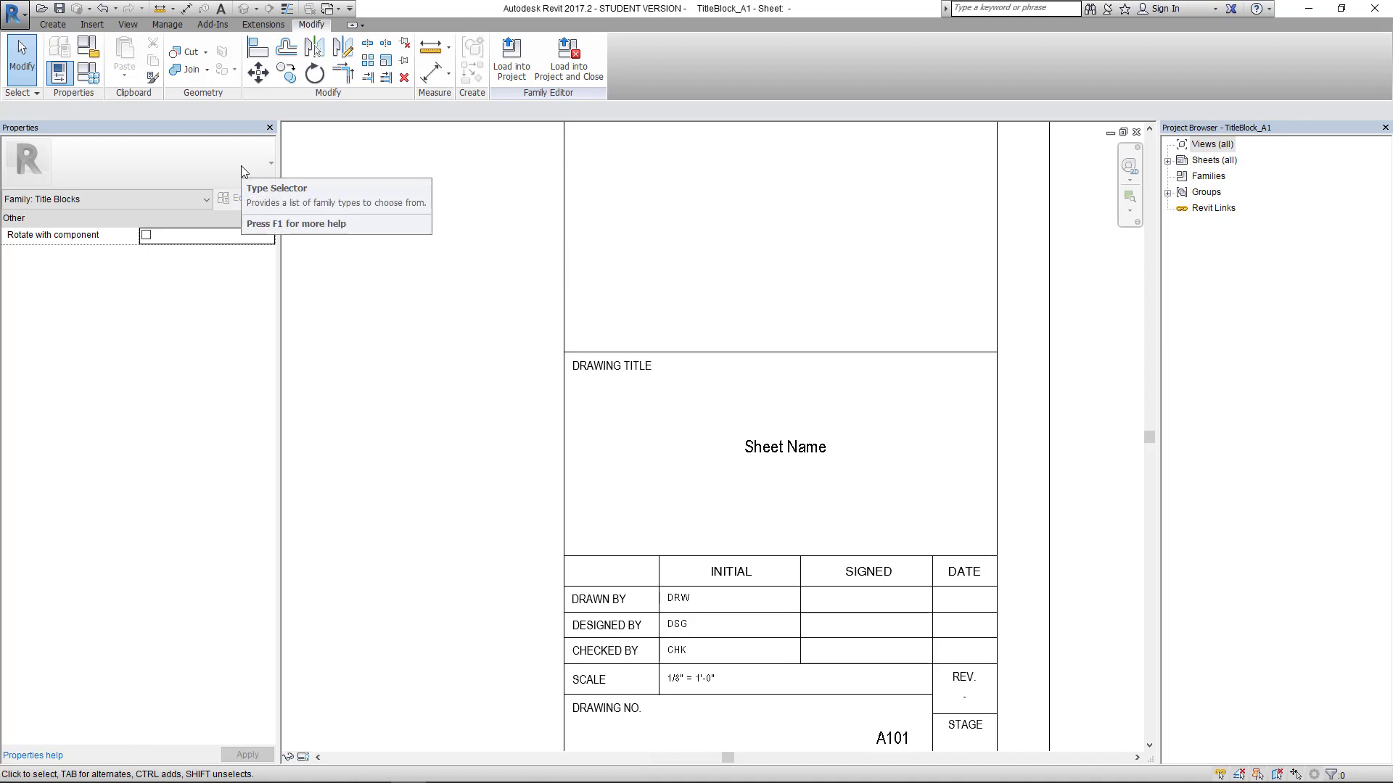
Step: Copy the Sheet Name label vertically upward by a distance of 8 within the drawing title cell
{"action": "left_click", "coordinate": [778, 454]}
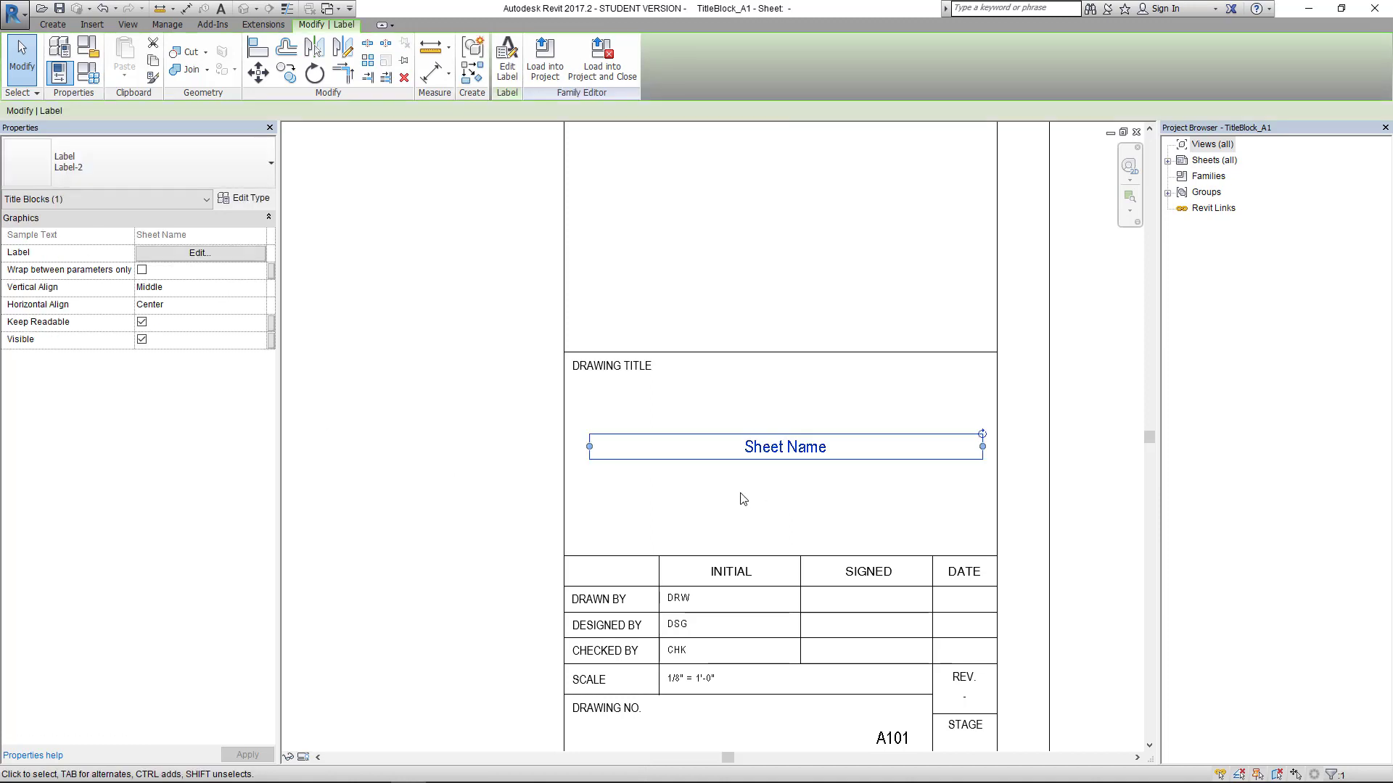
{"action": "left_click", "coordinate": [287, 73]}
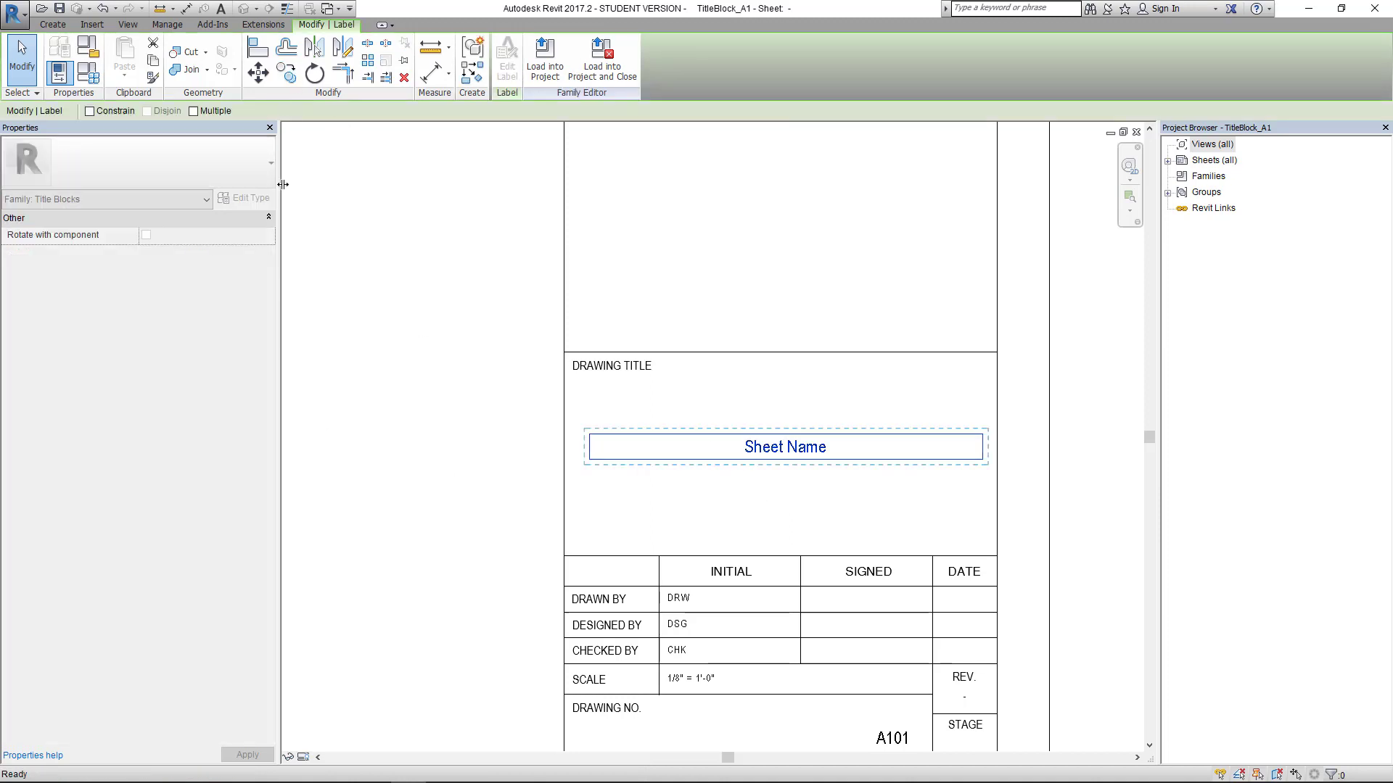
{"action": "scroll", "coordinate": [690, 491], "scroll_direction": "up", "scroll_amount": 3}
{"action": "left_click", "coordinate": [880, 434]}
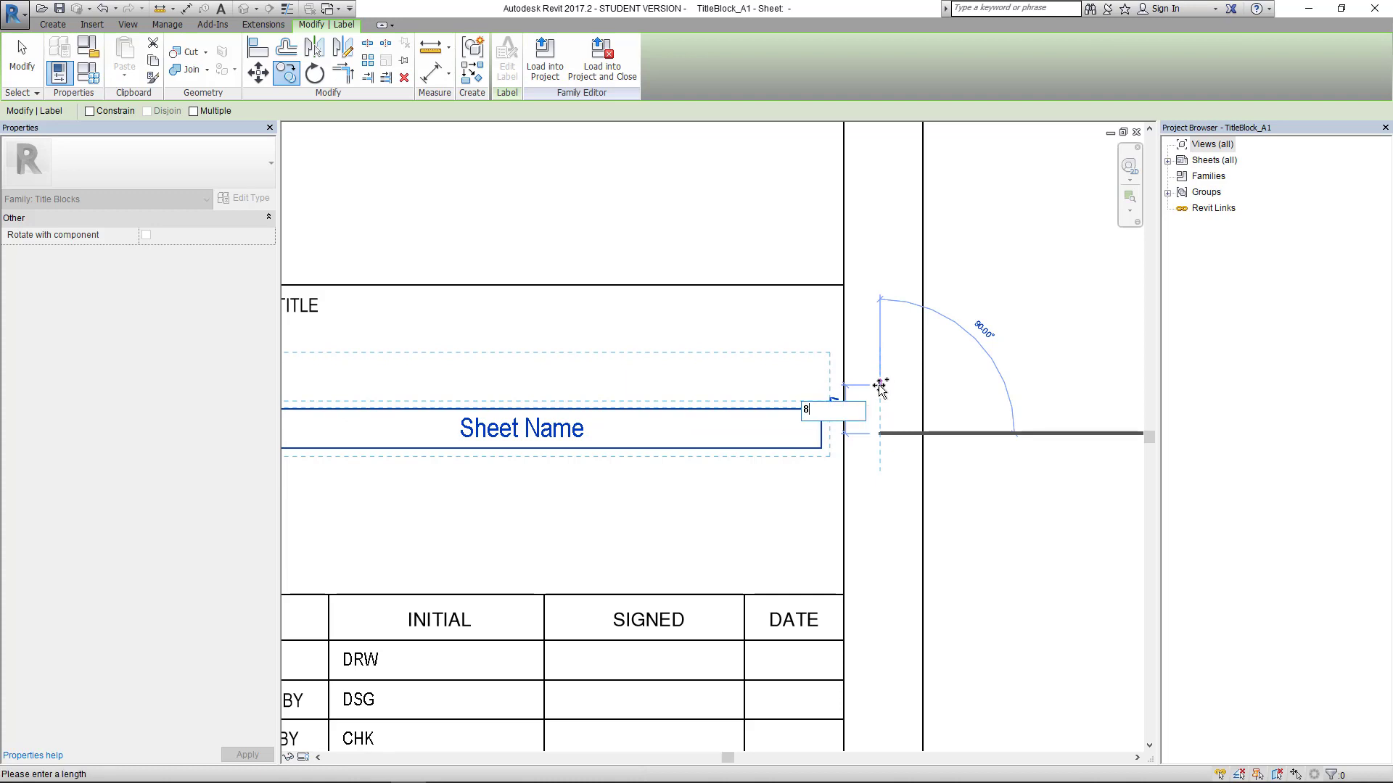
{"action": "left_click", "coordinate": [880, 387]}
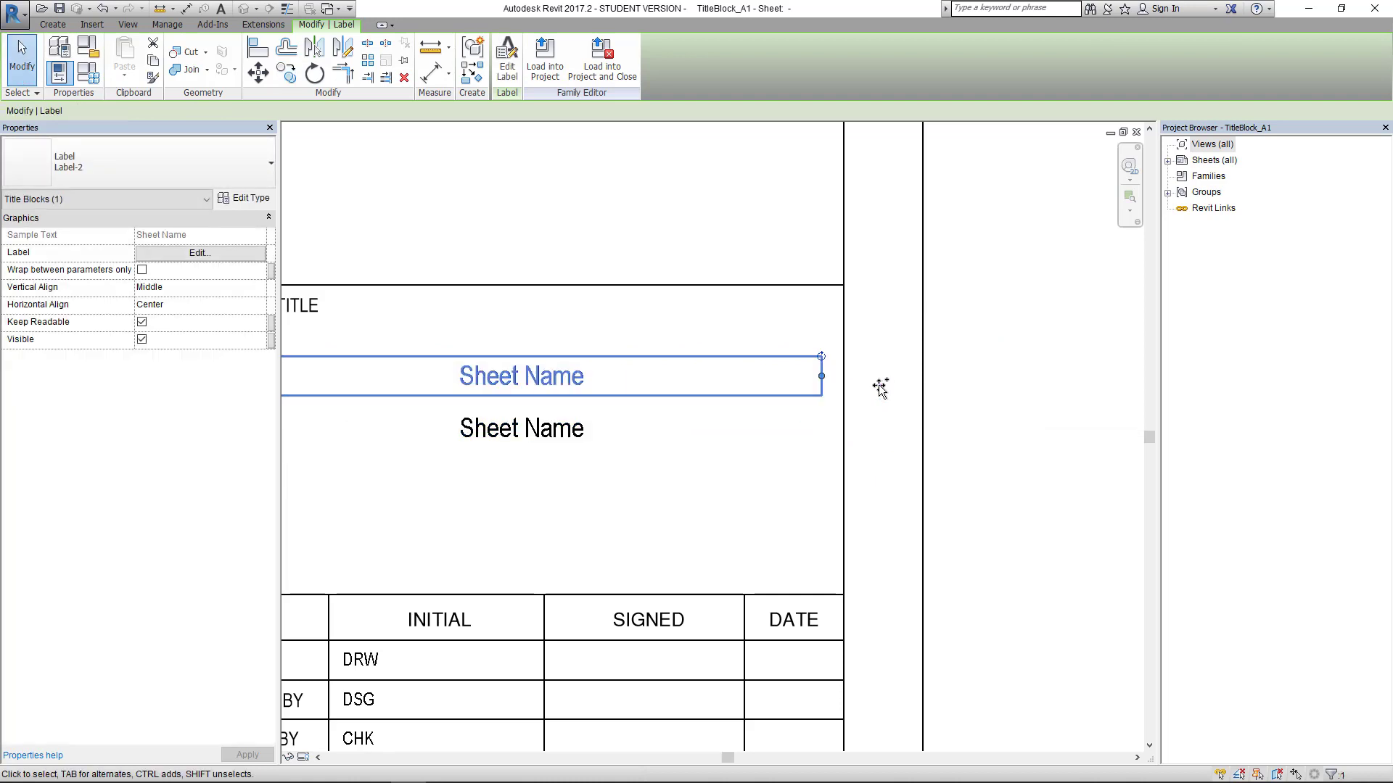
Step: Nudge the copied Sheet Name label down towards the original in two vertical moves, the second one by 0.5
{"action": "left_click", "coordinate": [258, 73]}
{"action": "left_click", "coordinate": [876, 335]}
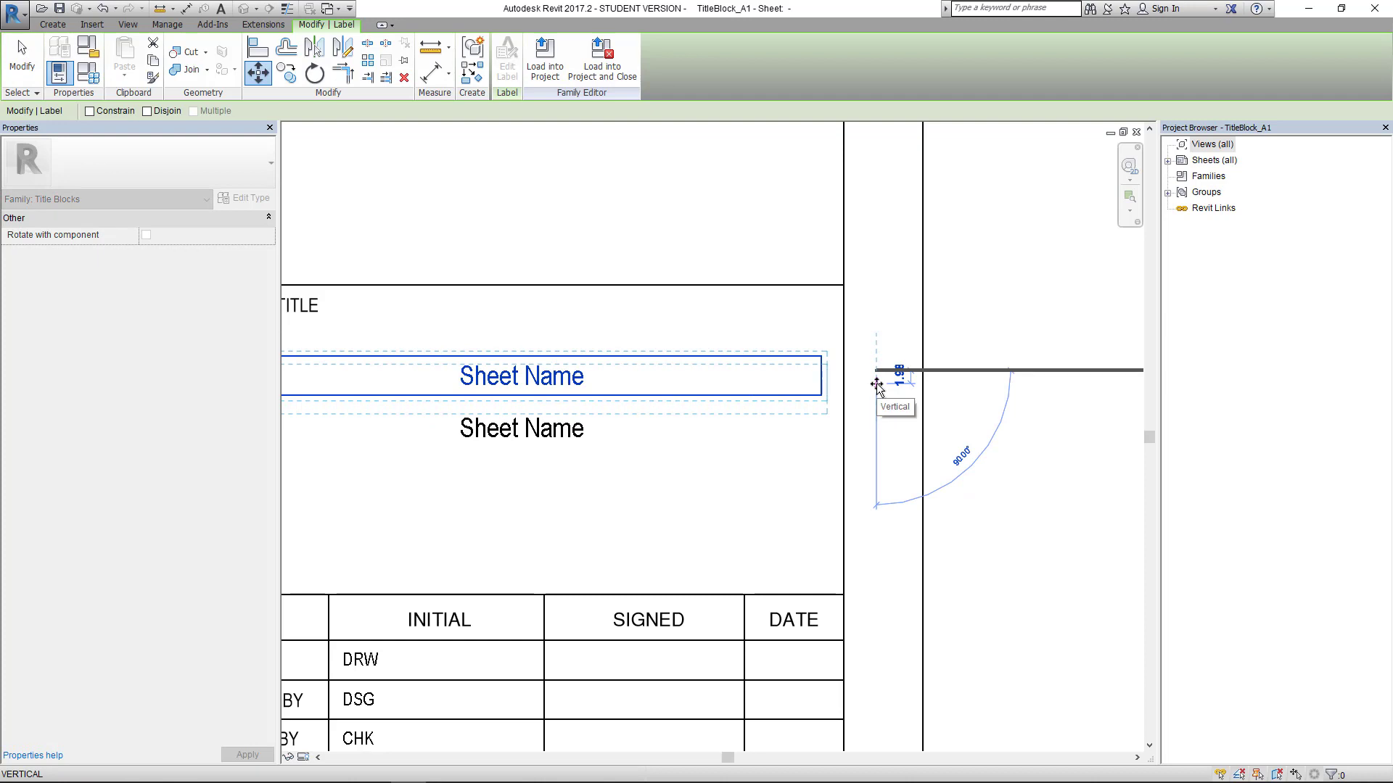
{"action": "left_click", "coordinate": [876, 383]}
{"action": "scroll", "coordinate": [676, 440], "scroll_direction": "down", "scroll_amount": 1}
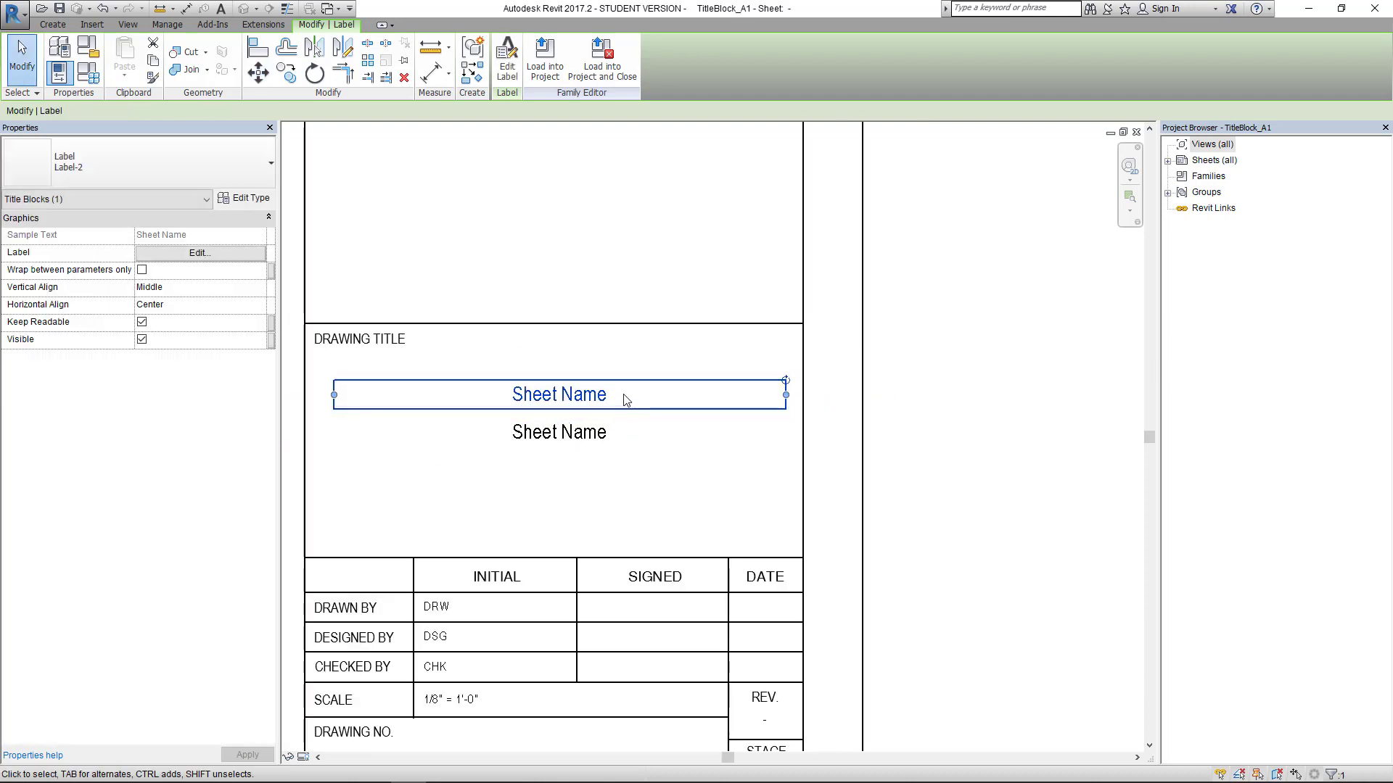
{"action": "left_click", "coordinate": [490, 259]}
{"action": "left_click", "coordinate": [568, 391]}
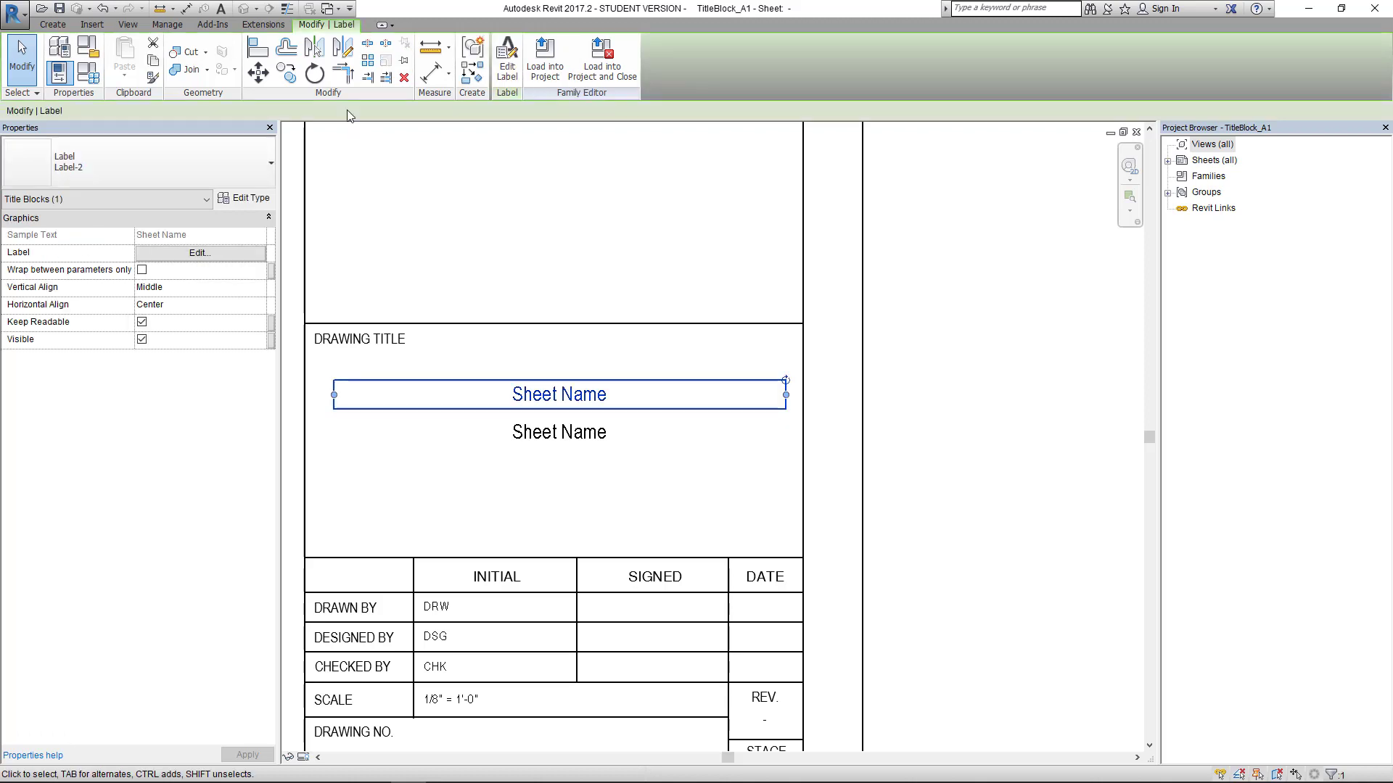
{"action": "left_click", "coordinate": [259, 74]}
{"action": "scroll", "coordinate": [829, 388], "scroll_direction": "up", "scroll_amount": 2}
{"action": "left_click", "coordinate": [831, 380]}
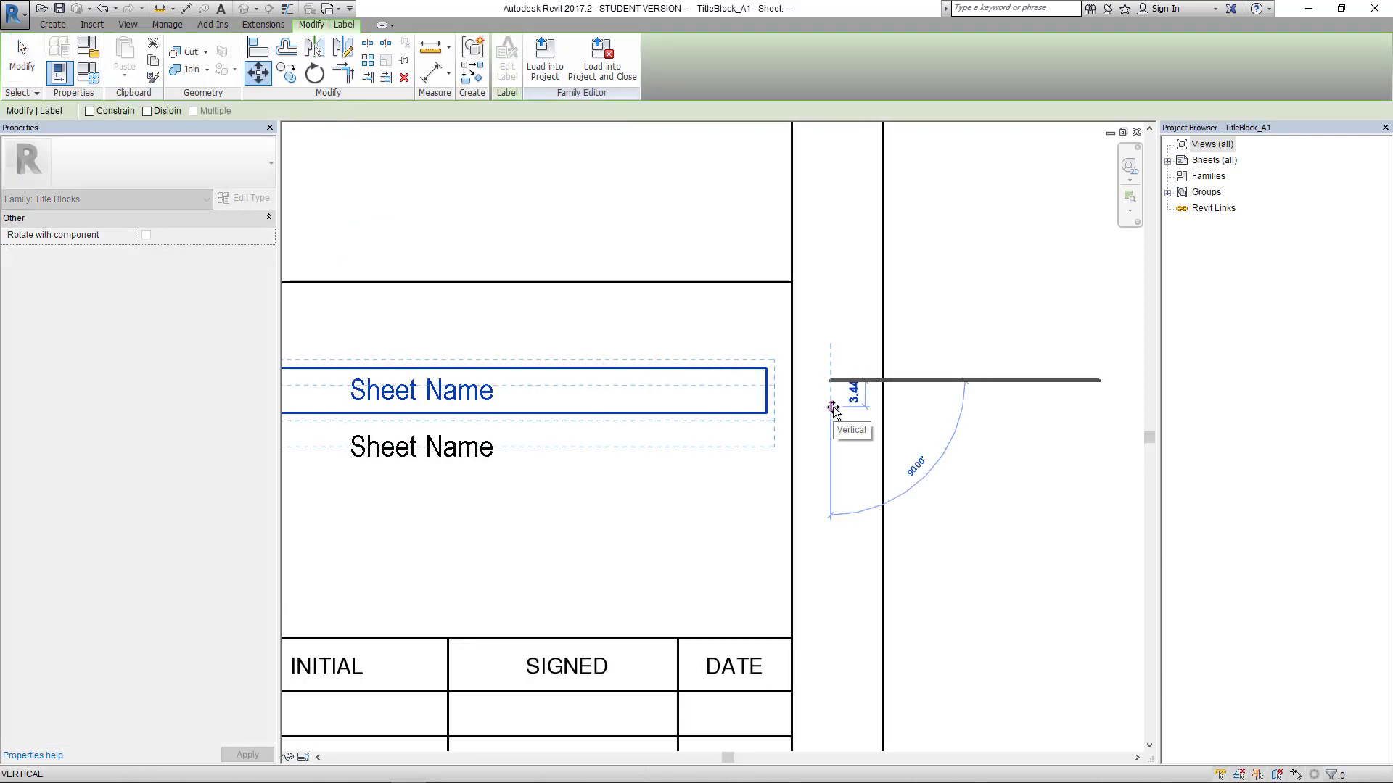
{"action": "type", "text": ".5"}
{"action": "key", "text": "Return"}
{"action": "left_click", "coordinate": [845, 416]}
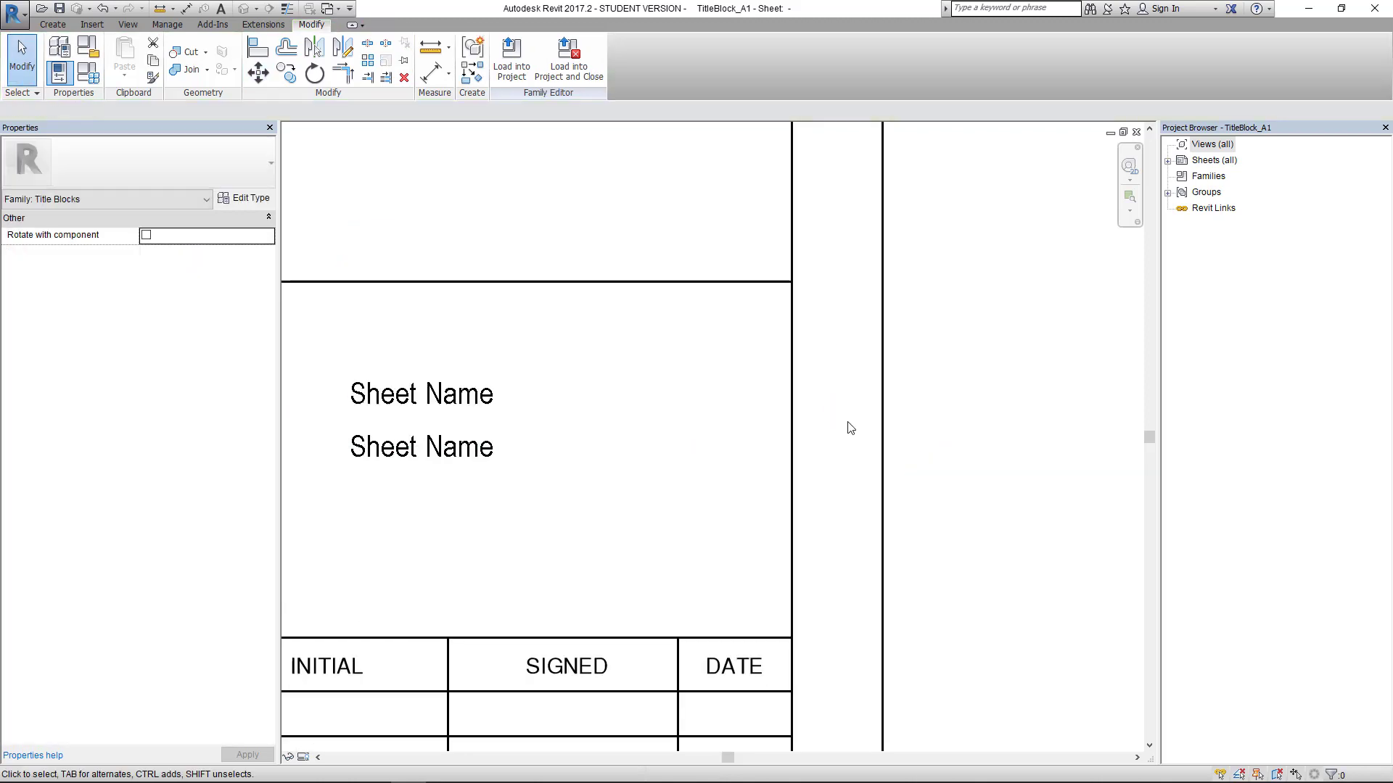
Step: Delete the upper copy of the Sheet Name label, keeping the original
{"action": "left_click", "coordinate": [475, 397]}
{"action": "key", "text": "Delete"}
{"action": "scroll", "coordinate": [481, 398], "scroll_direction": "down", "scroll_amount": 2}
Step: Move the Sheet Name label up to just below the DRAWING TITLE heading and copy it vertically down by 6
{"action": "left_click", "coordinate": [624, 397]}
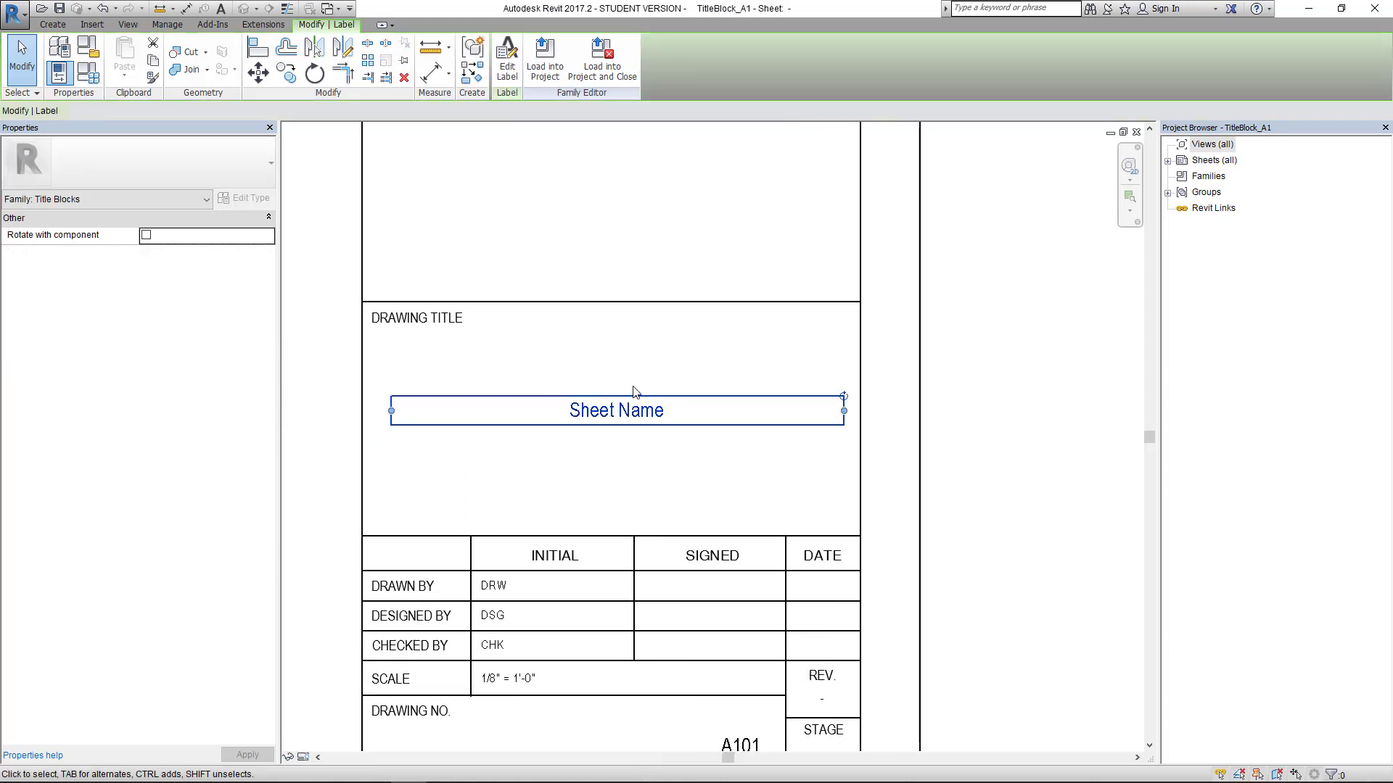
{"action": "left_click_drag", "start_coordinate": [624, 398], "coordinate": [622, 331]}
{"action": "left_click", "coordinate": [286, 72]}
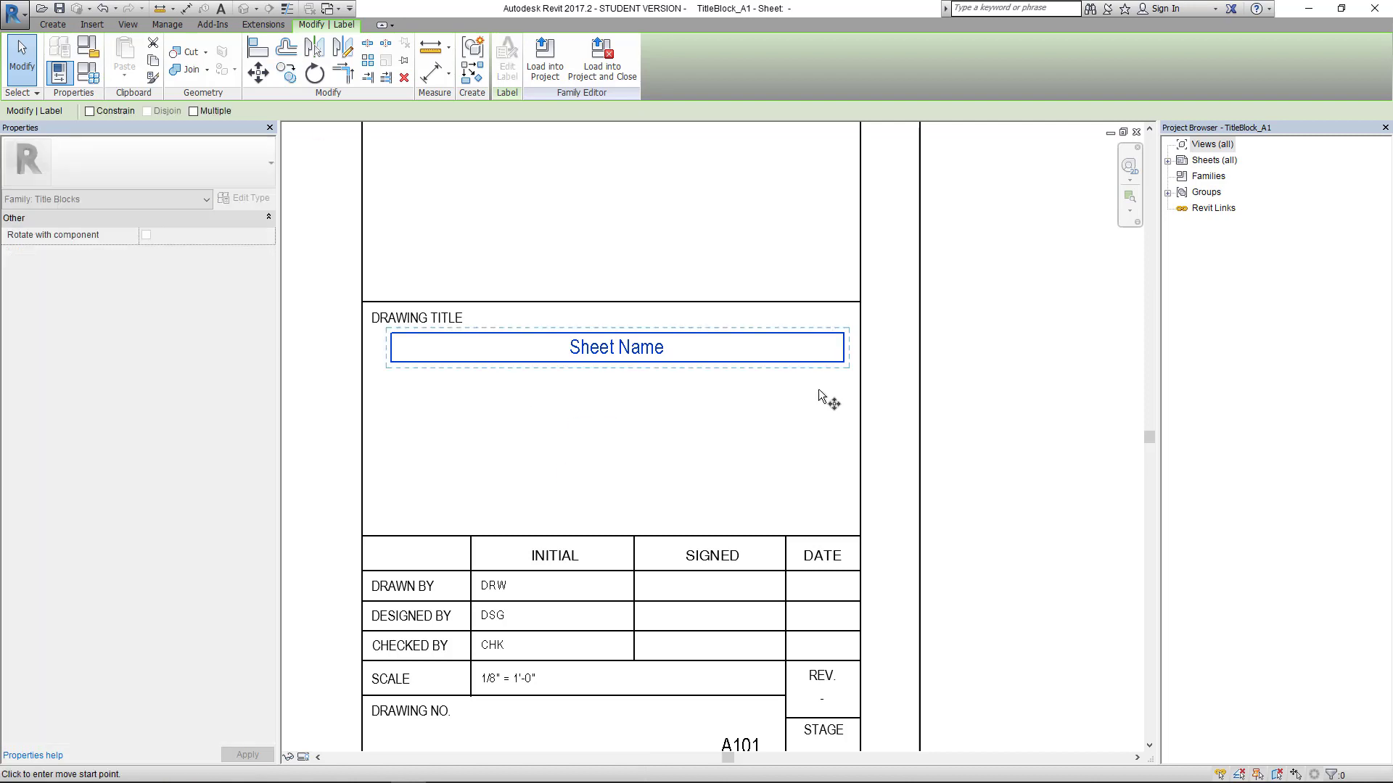
{"action": "scroll", "coordinate": [887, 347], "scroll_direction": "up", "scroll_amount": 1}
{"action": "left_click", "coordinate": [886, 347]}
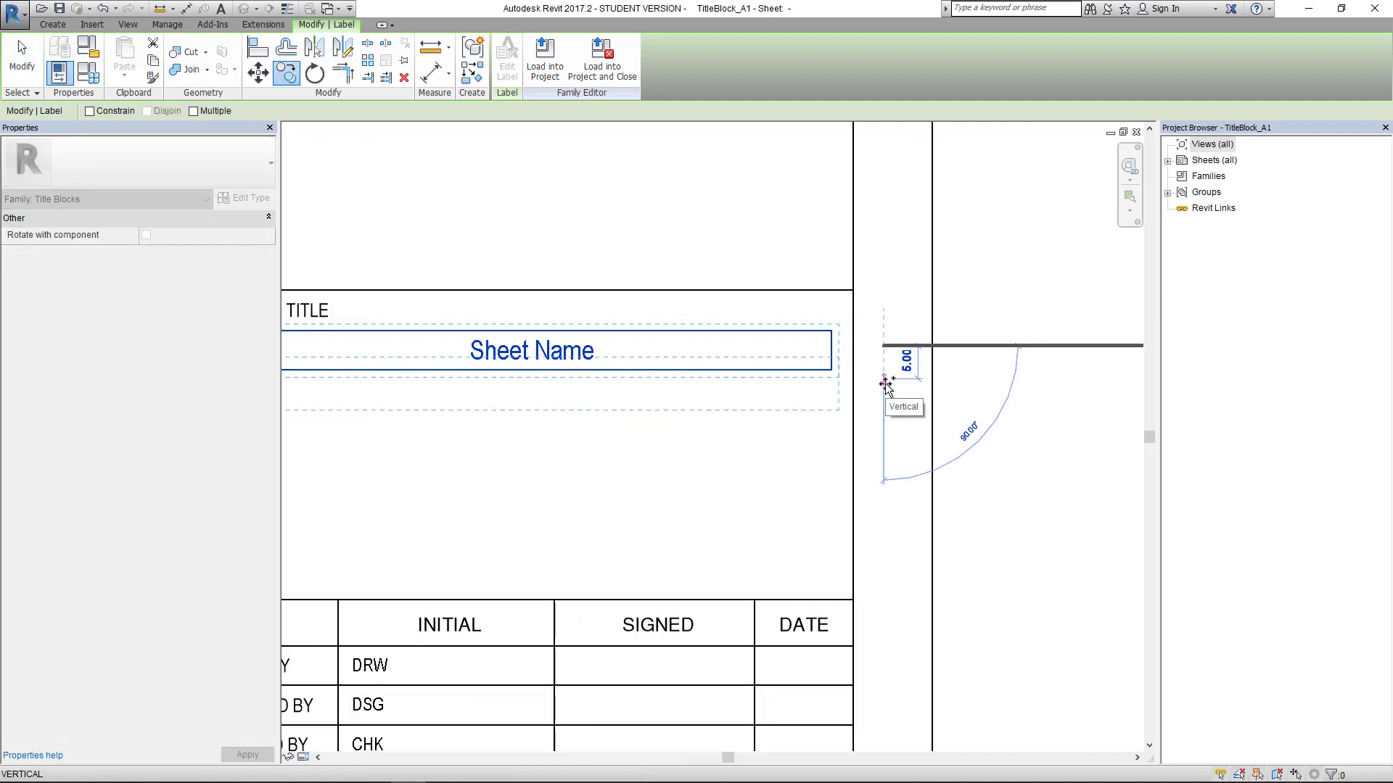
{"action": "type", "text": "6"}
{"action": "key", "text": "Return"}
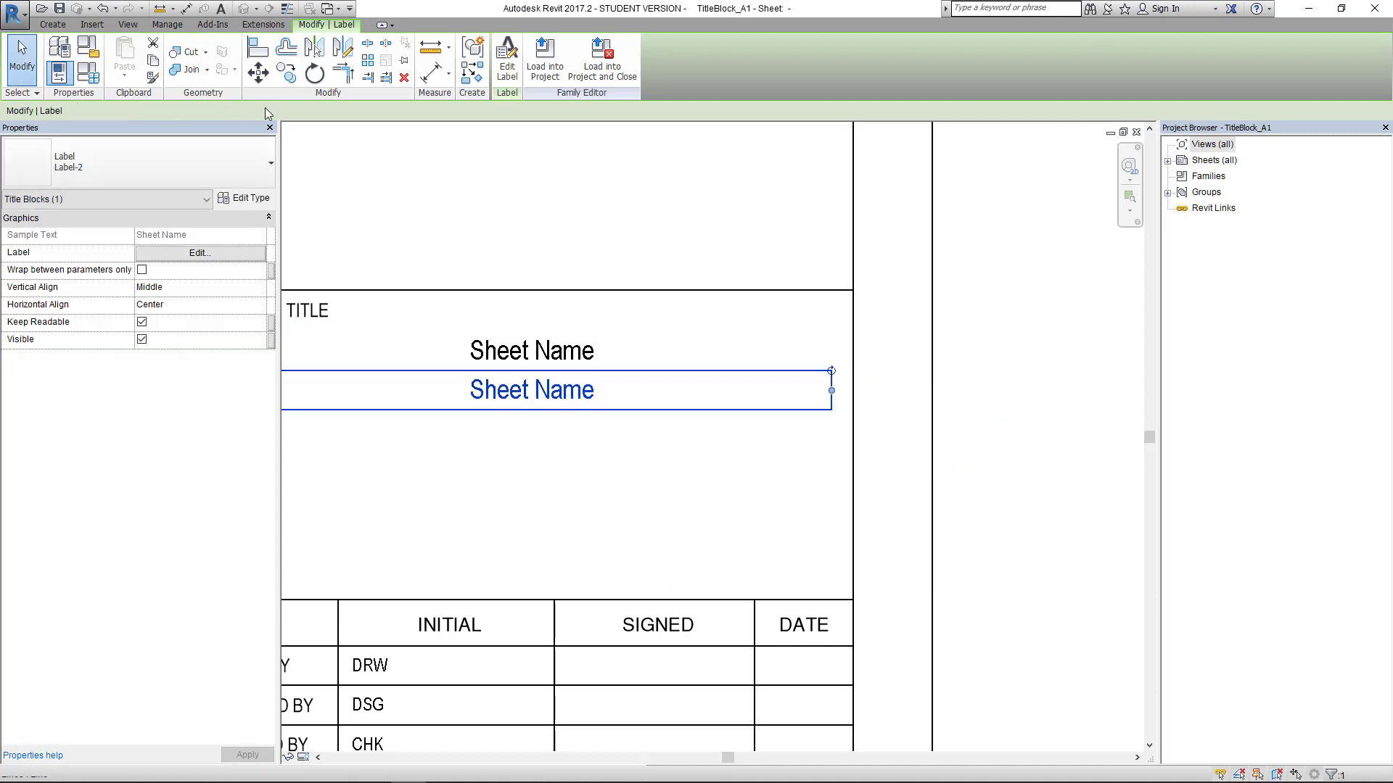
Step: Add third and fourth Sheet Name lines by twice copying the lowest label vertically down by 6
{"action": "left_click", "coordinate": [286, 71]}
{"action": "left_click", "coordinate": [885, 396]}
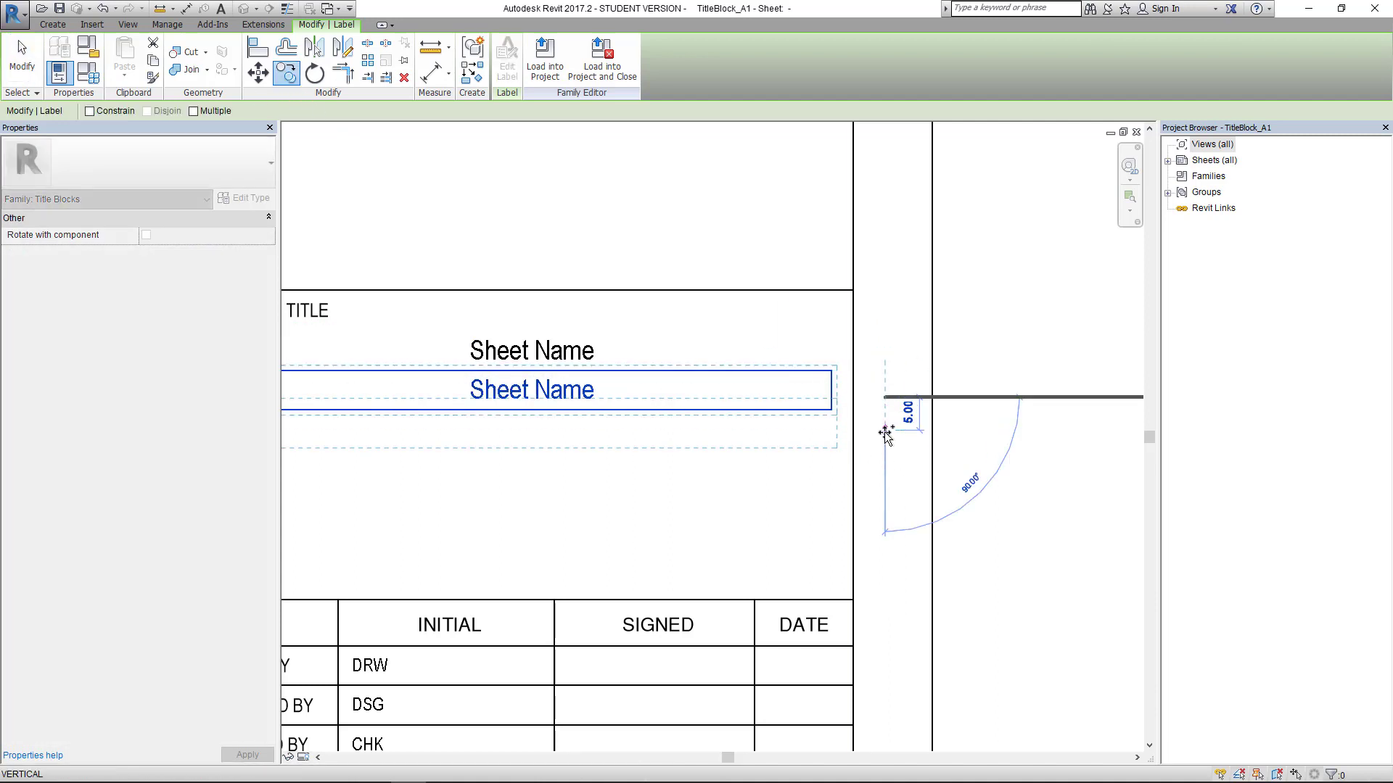
{"action": "type", "text": "6"}
{"action": "key", "text": "Return"}
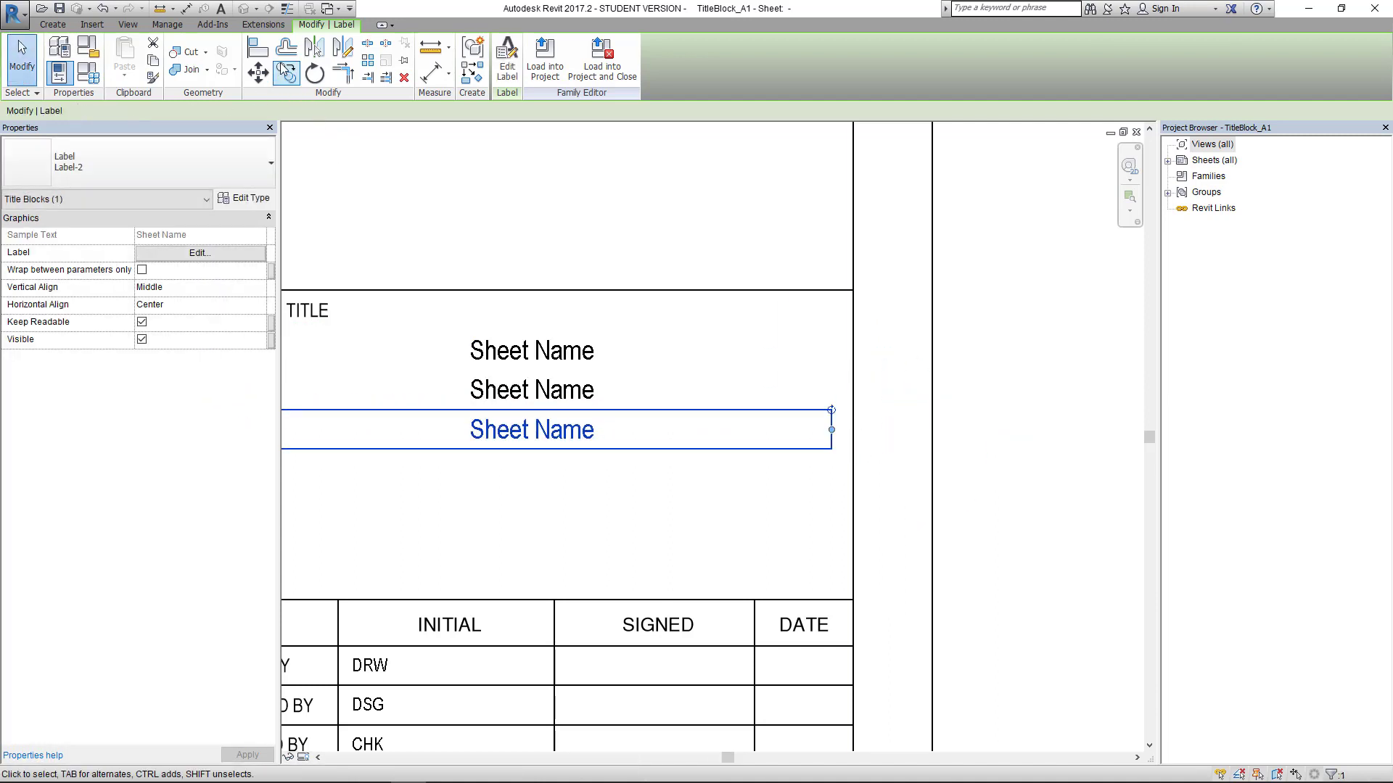
{"action": "left_click", "coordinate": [286, 72]}
{"action": "left_click", "coordinate": [881, 437]}
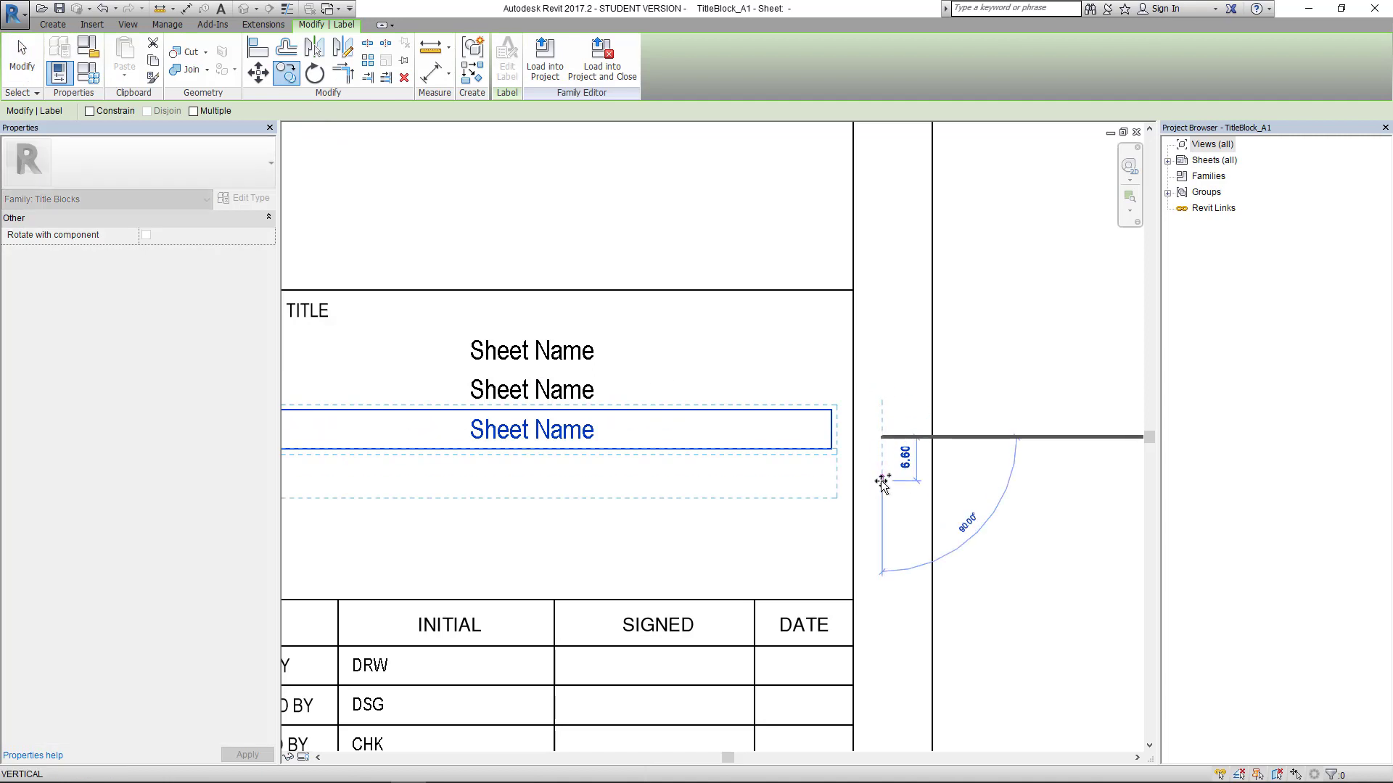
{"action": "type", "text": "6"}
{"action": "key", "text": "Return"}
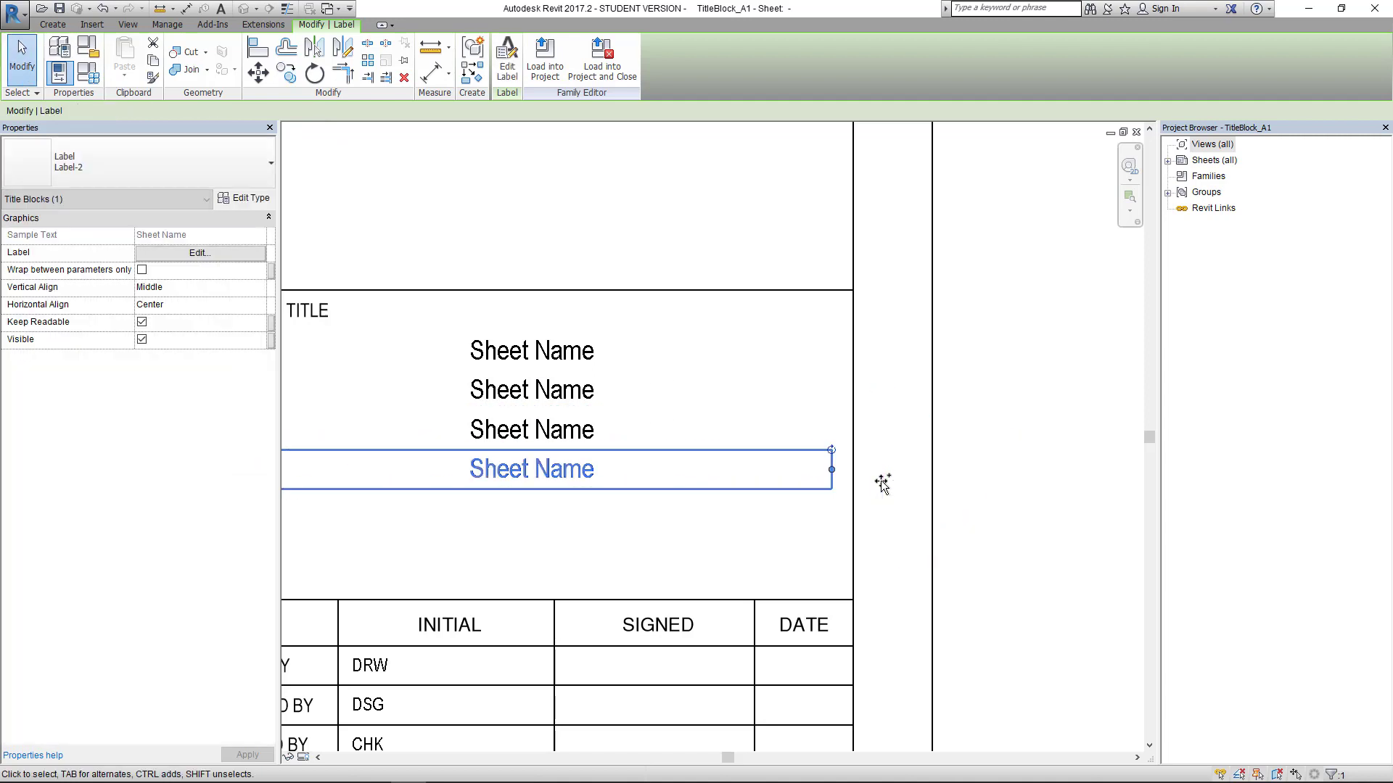
Step: Add a fifth Sheet Name line by copying the lowest label vertically down by 6
{"action": "left_click", "coordinate": [287, 73]}
{"action": "left_click", "coordinate": [888, 482]}
{"action": "type", "text": "6"}
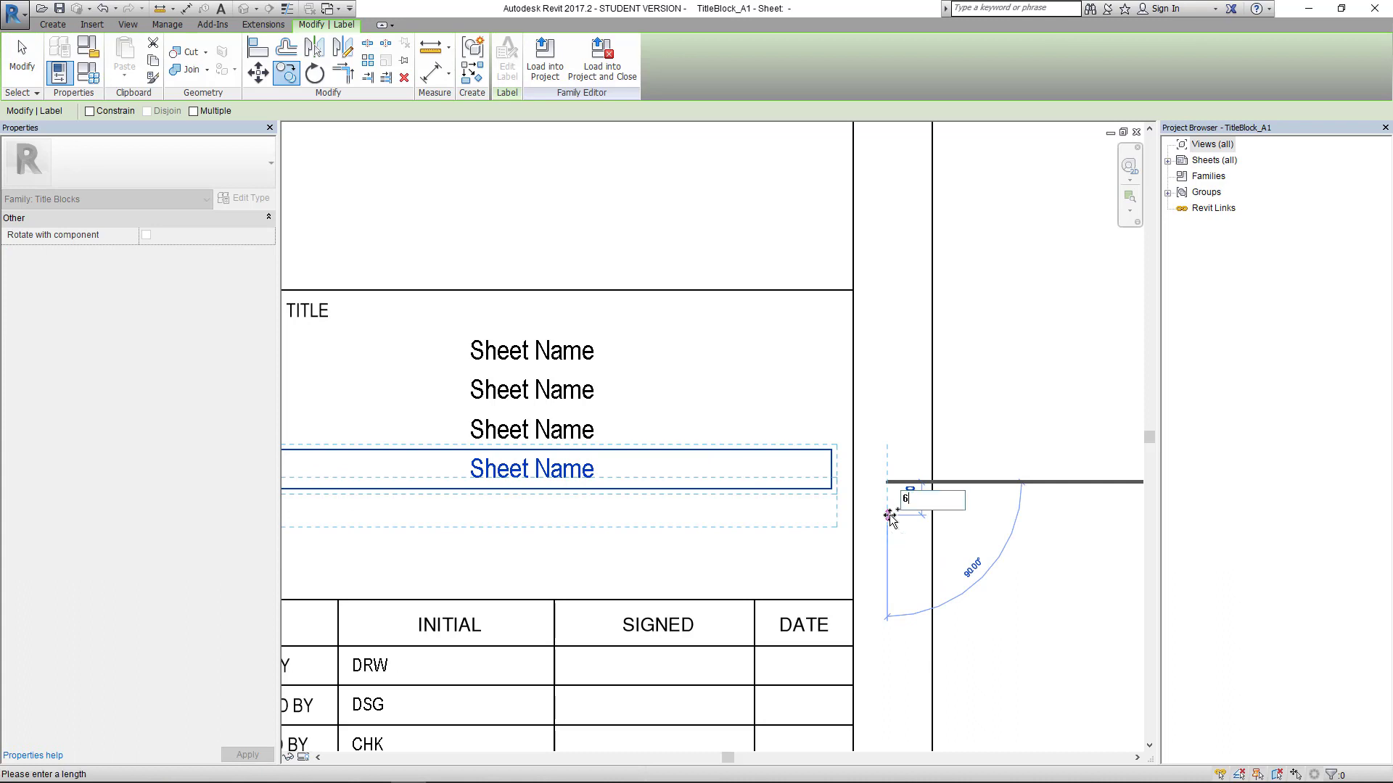
{"action": "key", "text": "Return"}
{"action": "key", "text": "Escape"}
Step: Nudge all five Sheet Name labels down together to centre them in the DRAWING TITLE box
{"action": "scroll", "coordinate": [640, 466], "scroll_direction": "down", "scroll_amount": 2}
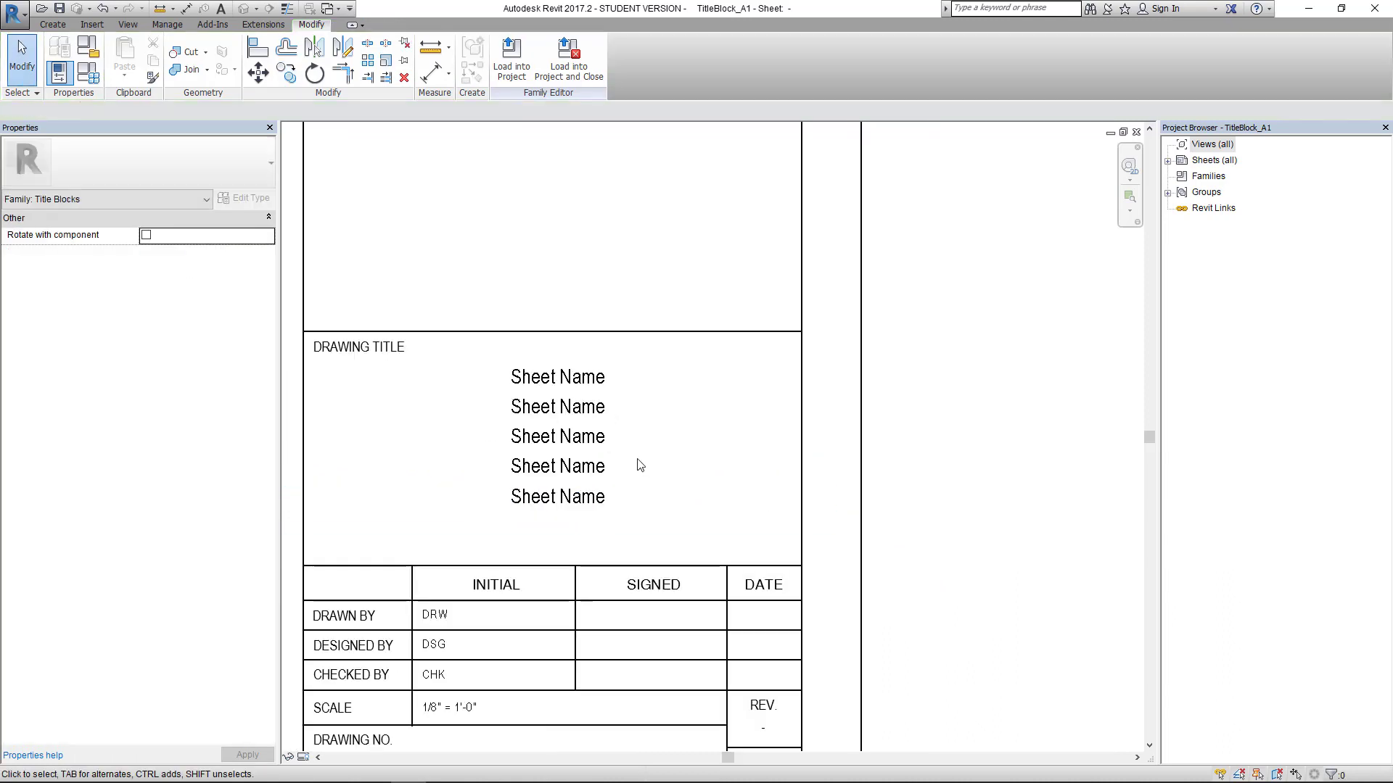
{"action": "middle_click_drag", "start_coordinate": [639, 466], "coordinate": [755, 490]}
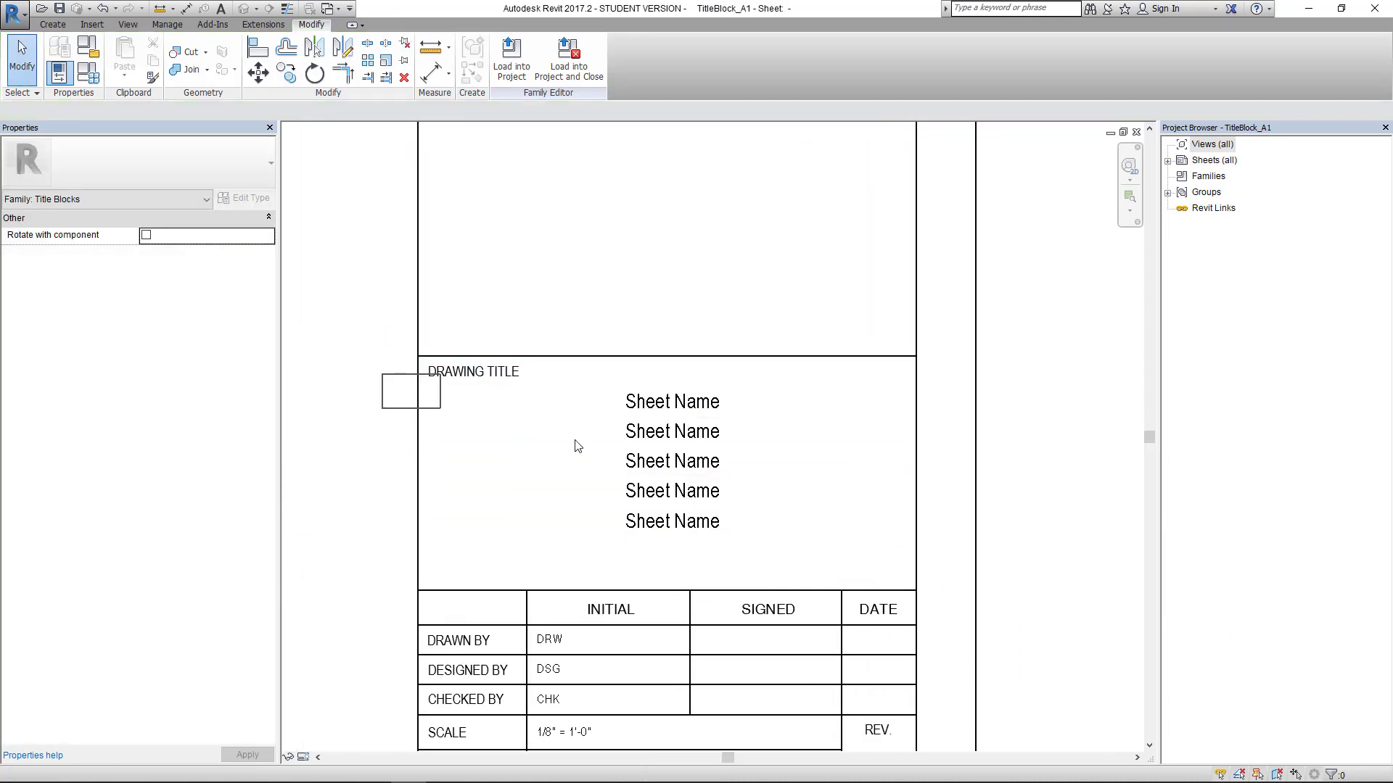
{"action": "left_click_drag", "start_coordinate": [578, 446], "coordinate": [983, 566]}
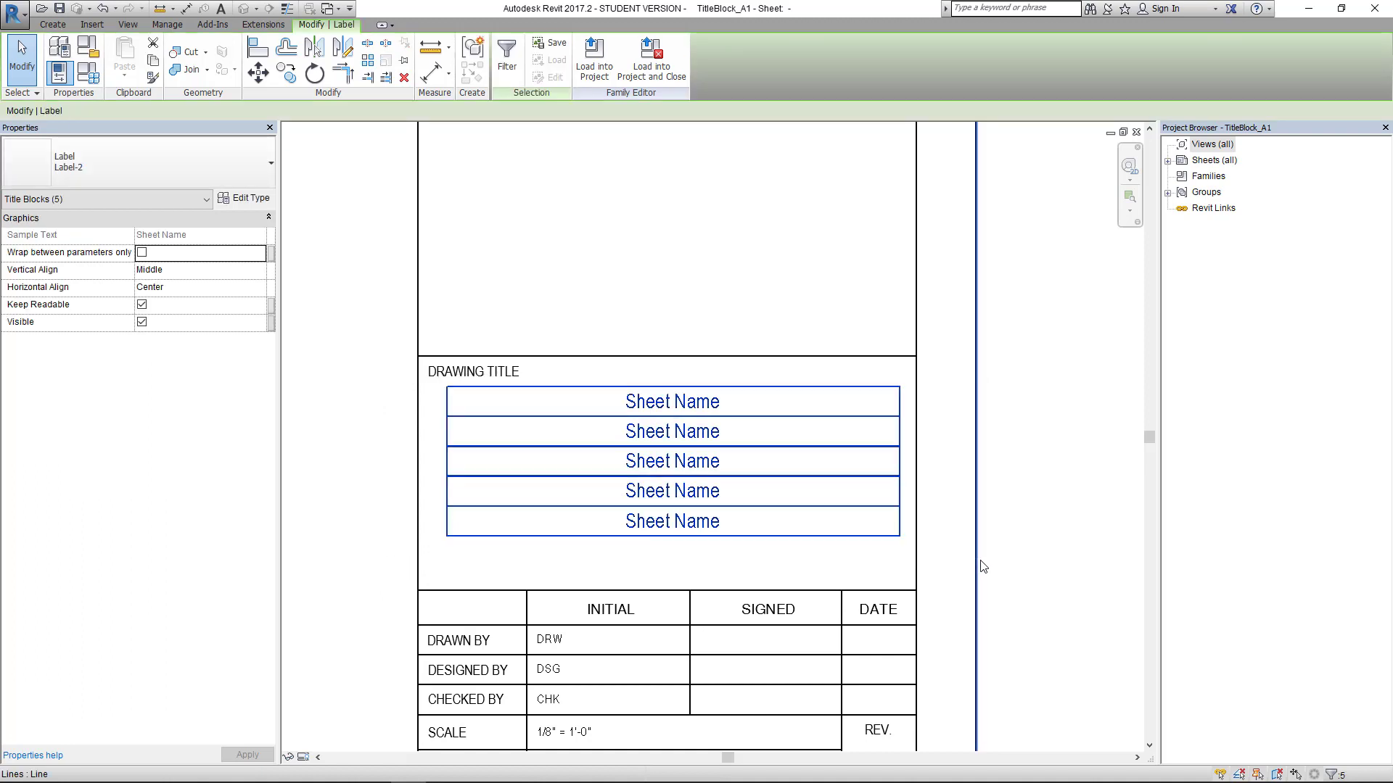
{"action": "key", "text": "Down"}
{"action": "key", "text": "Down"}
{"action": "key", "text": "Down"}
{"action": "key", "text": "Down"}
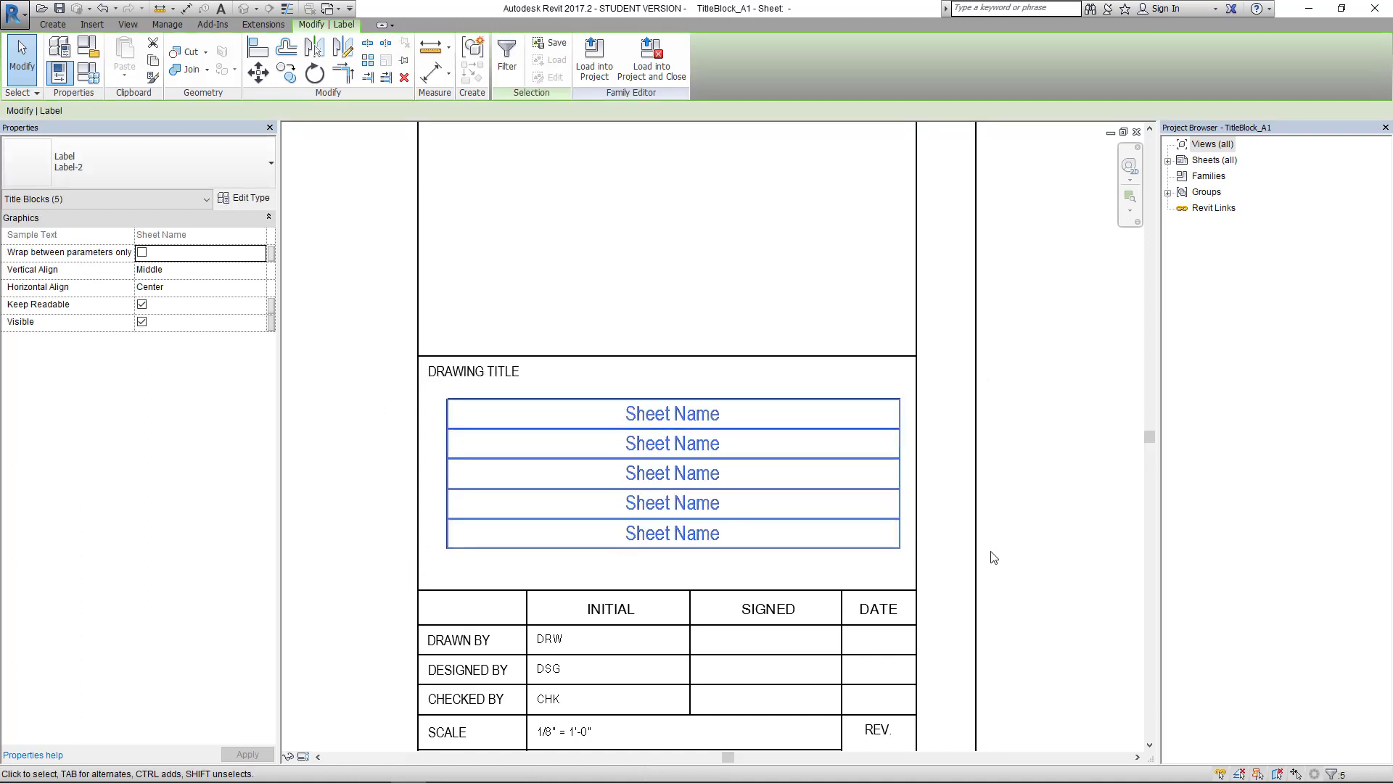
{"action": "key", "text": "Down"}
{"action": "key", "text": "Down"}
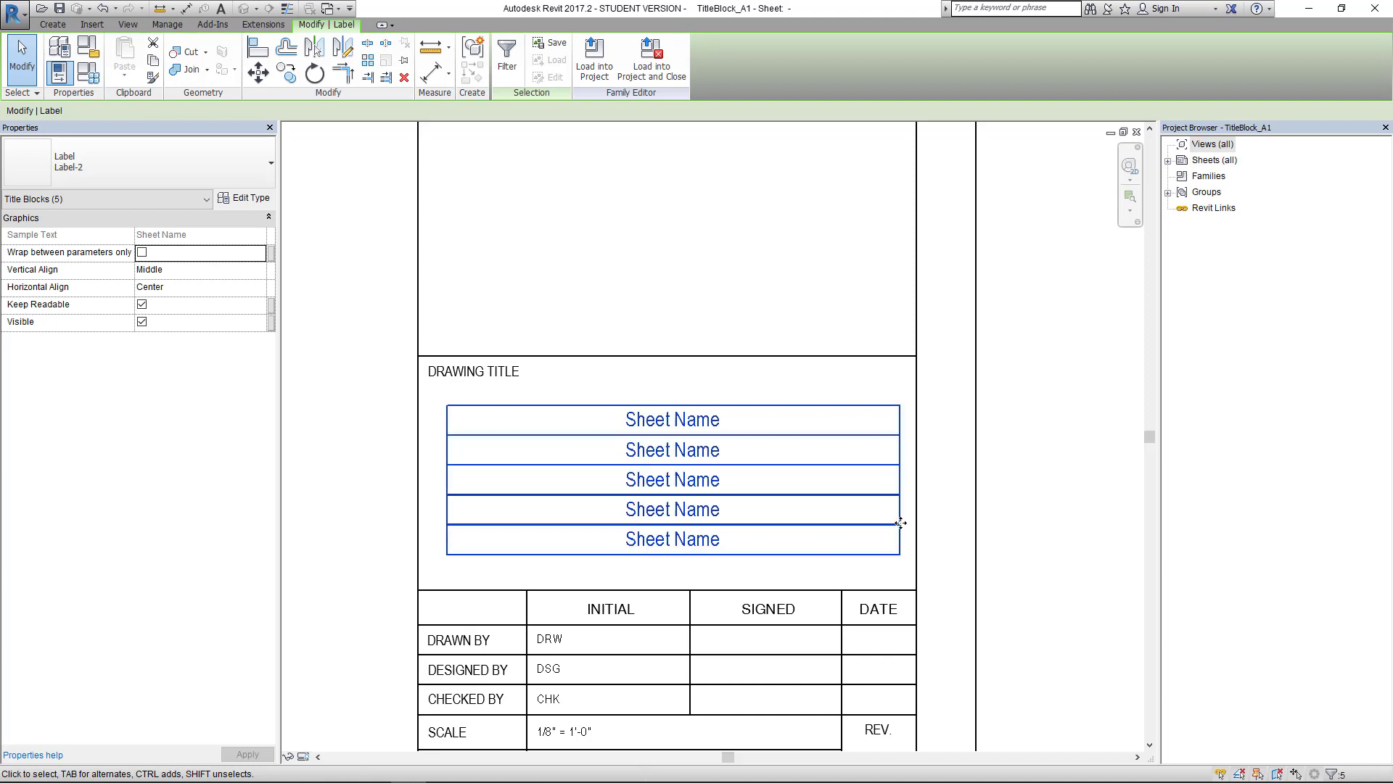
{"action": "left_click", "coordinate": [1057, 451]}
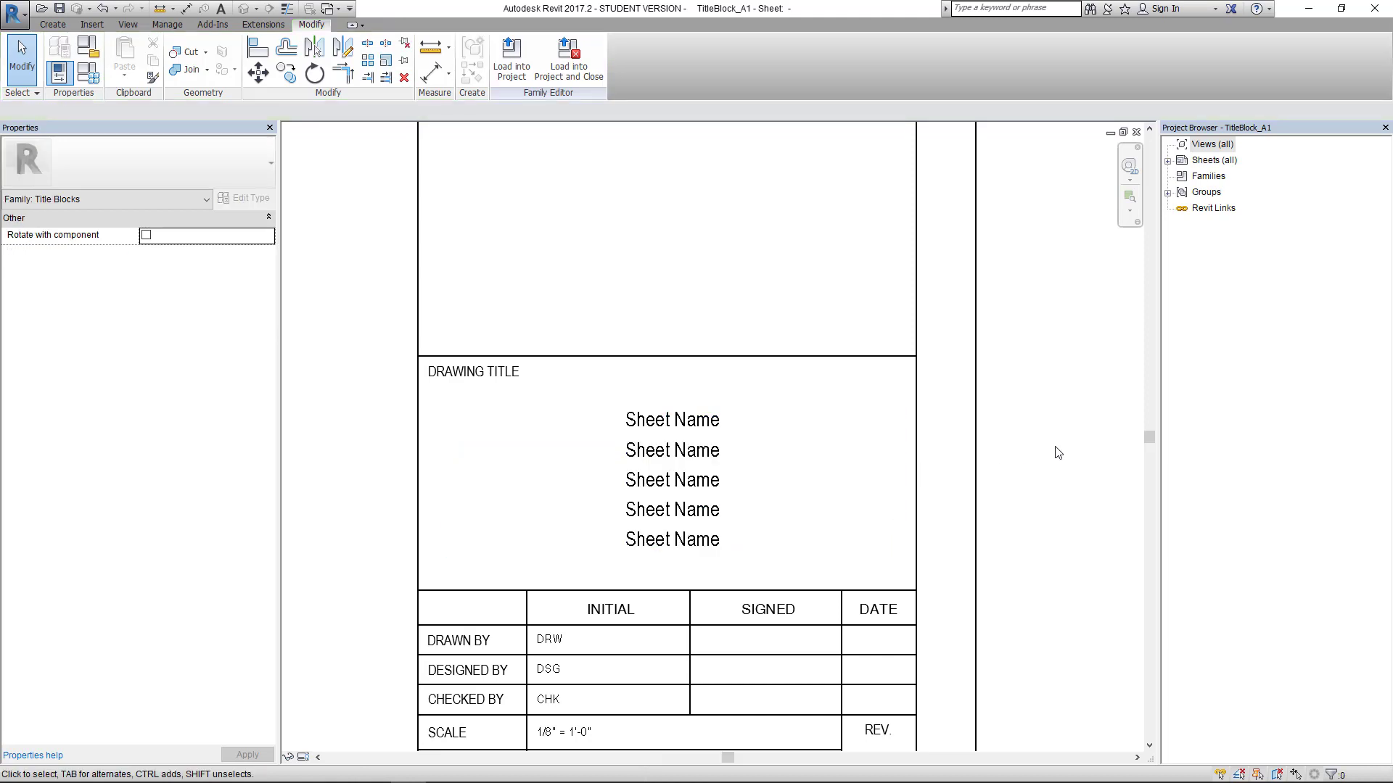
Step: Edit the topmost Sheet Name label, start adding a new shared parameter, and open the shared parameter file for editing
{"action": "left_click", "coordinate": [677, 419]}
{"action": "left_click", "coordinate": [507, 58]}
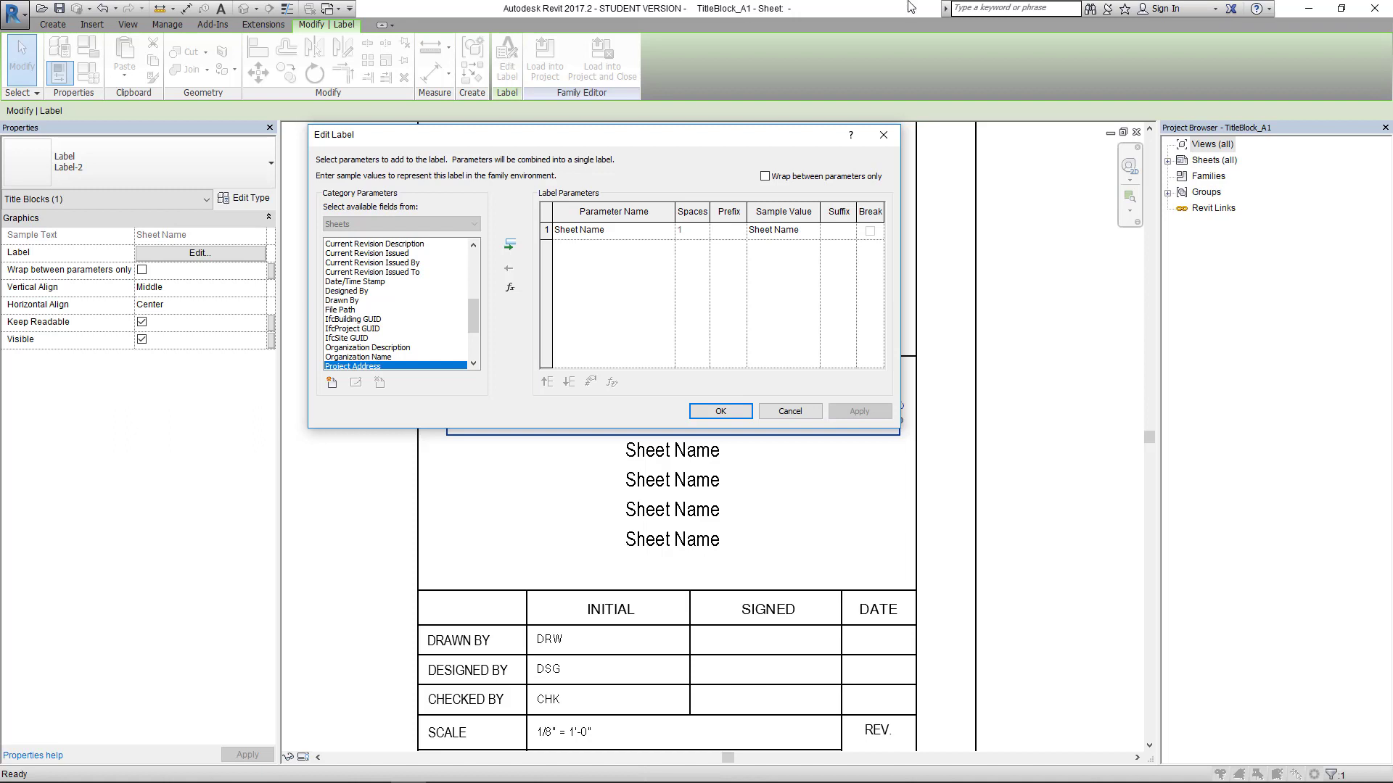
{"action": "left_click", "coordinate": [332, 385]}
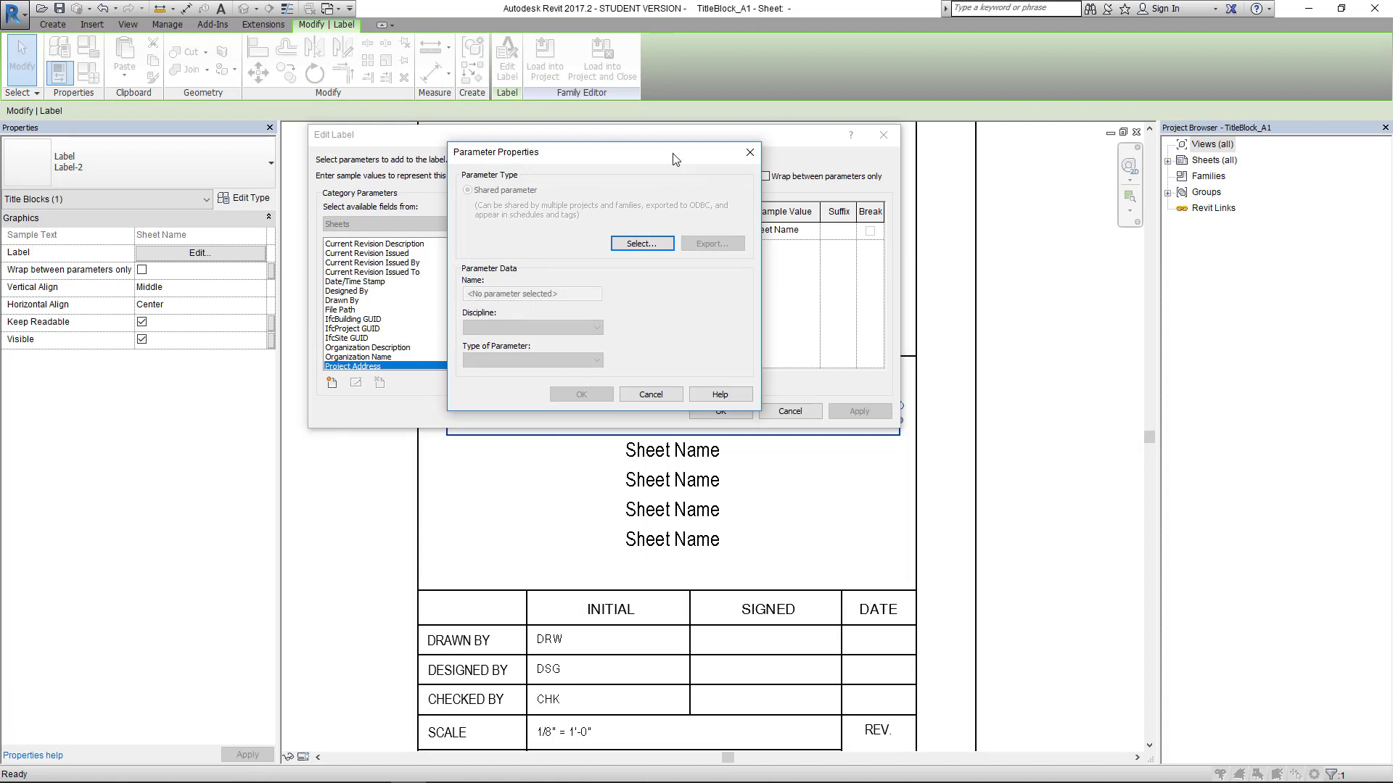
{"action": "left_click_drag", "start_coordinate": [675, 156], "coordinate": [932, 198]}
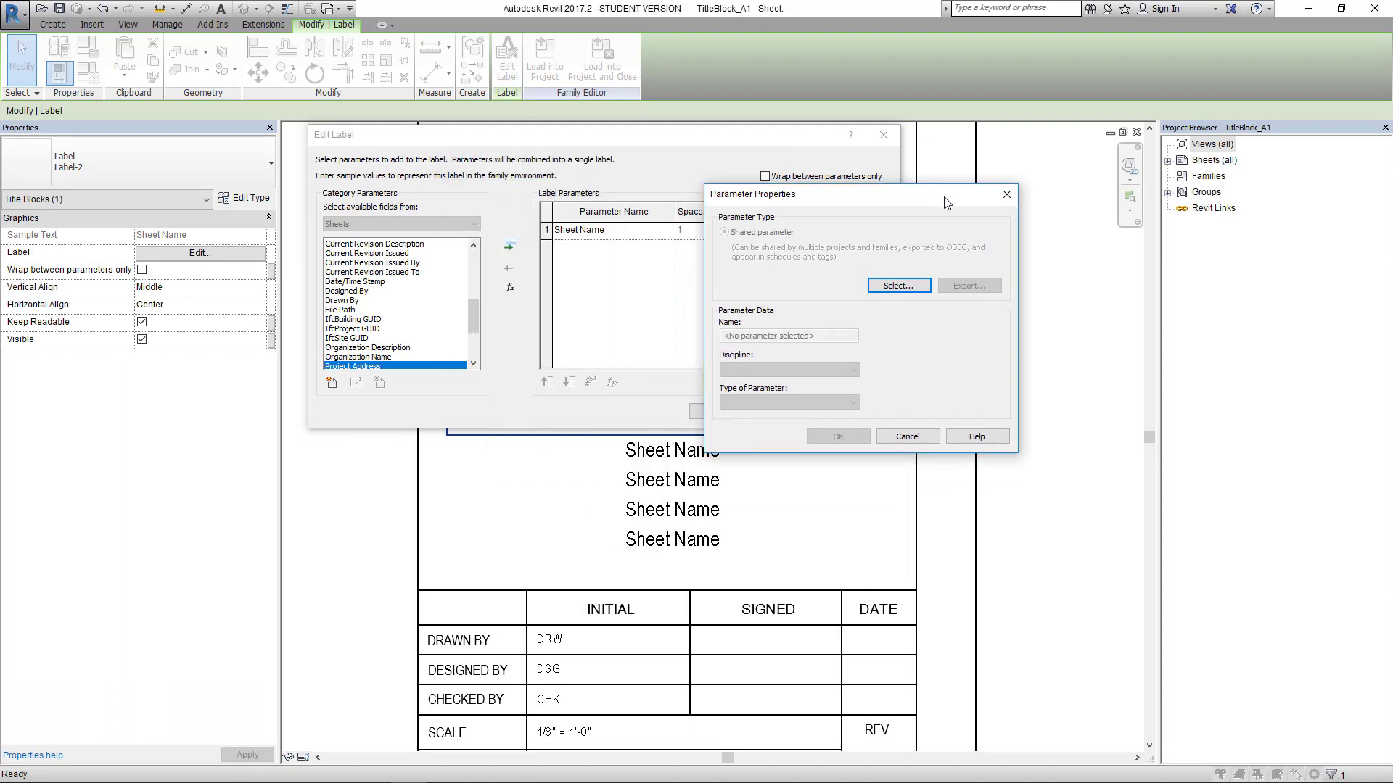
{"action": "left_click_drag", "start_coordinate": [929, 192], "coordinate": [864, 148]}
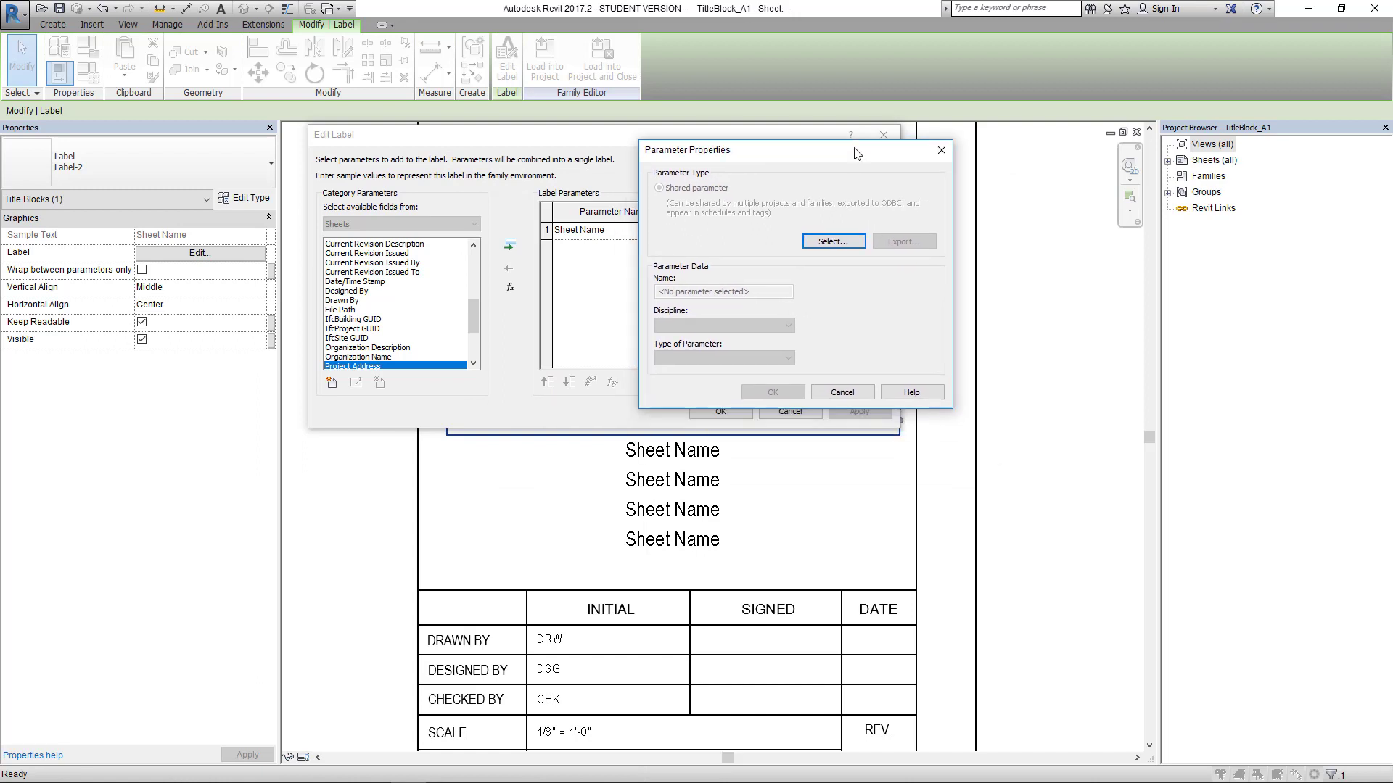
{"action": "left_click", "coordinate": [847, 244]}
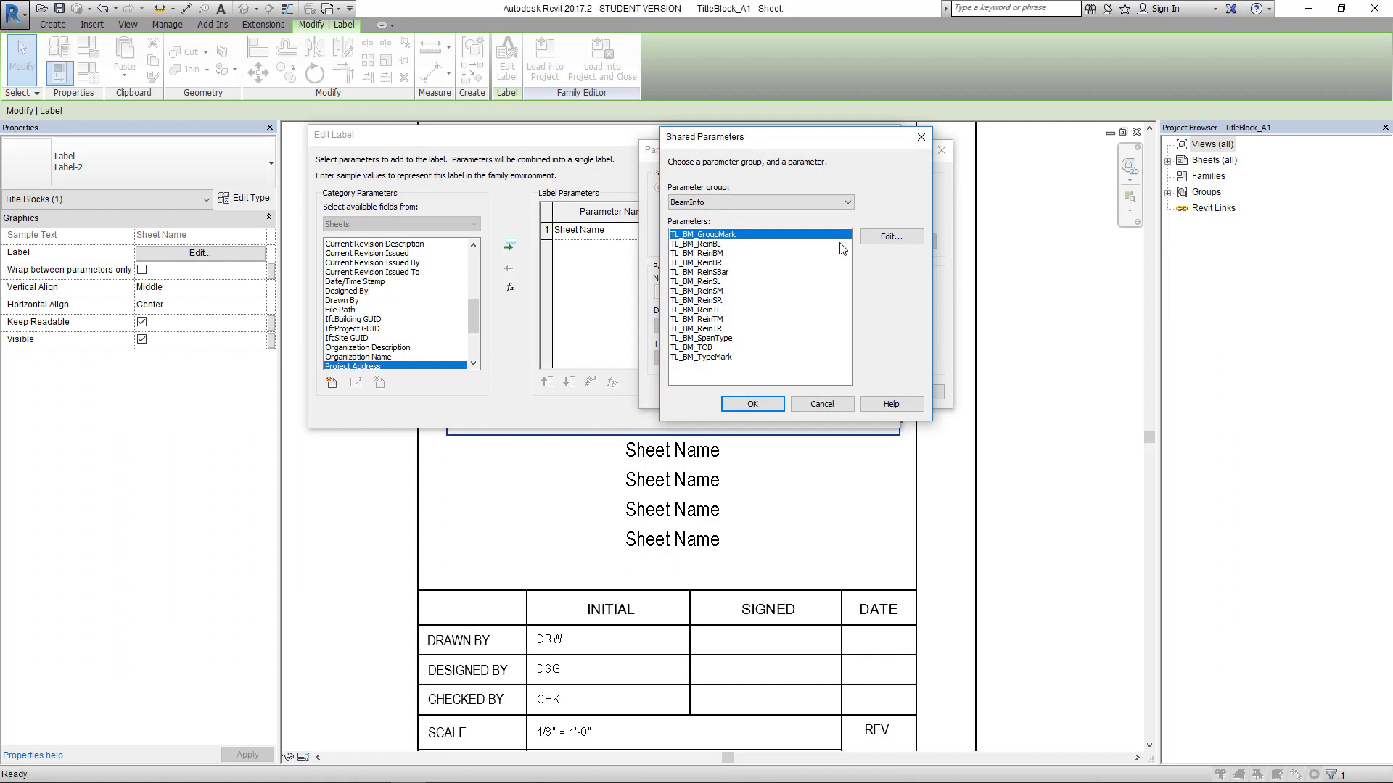
{"action": "left_click", "coordinate": [890, 240]}
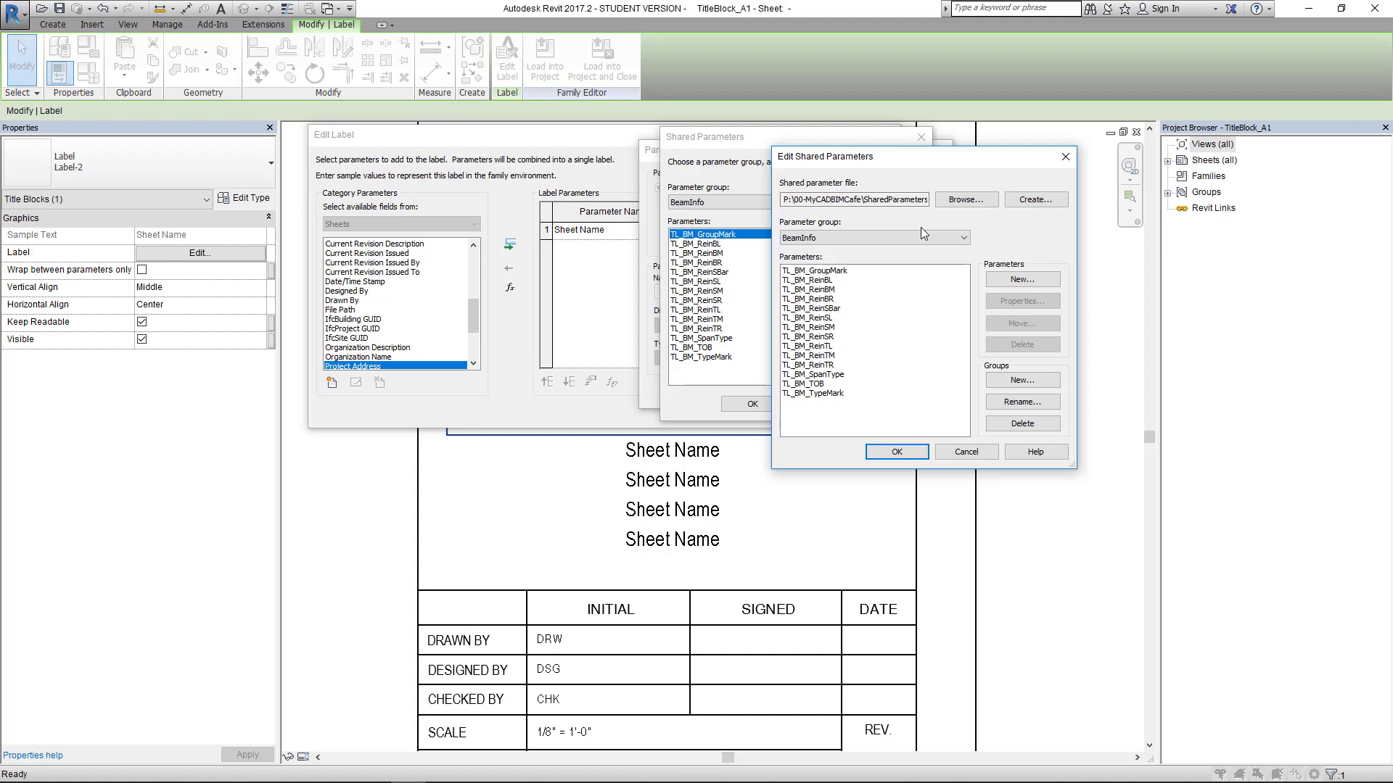
Step: Start creating a new shared parameter file and set the Rvt002-TitleBlock folder as its save location
{"action": "left_click", "coordinate": [1036, 199]}
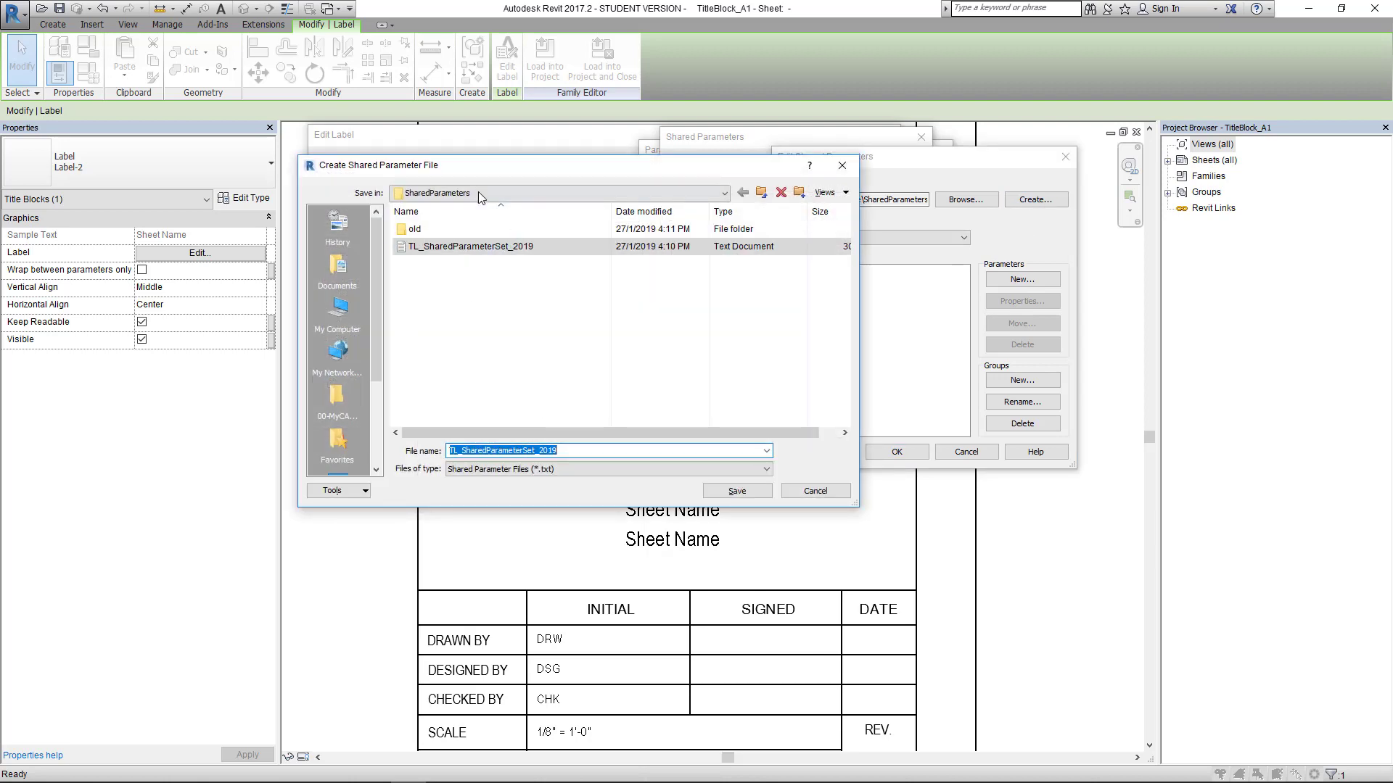
{"action": "left_click", "coordinate": [476, 193]}
{"action": "left_click", "coordinate": [467, 278]}
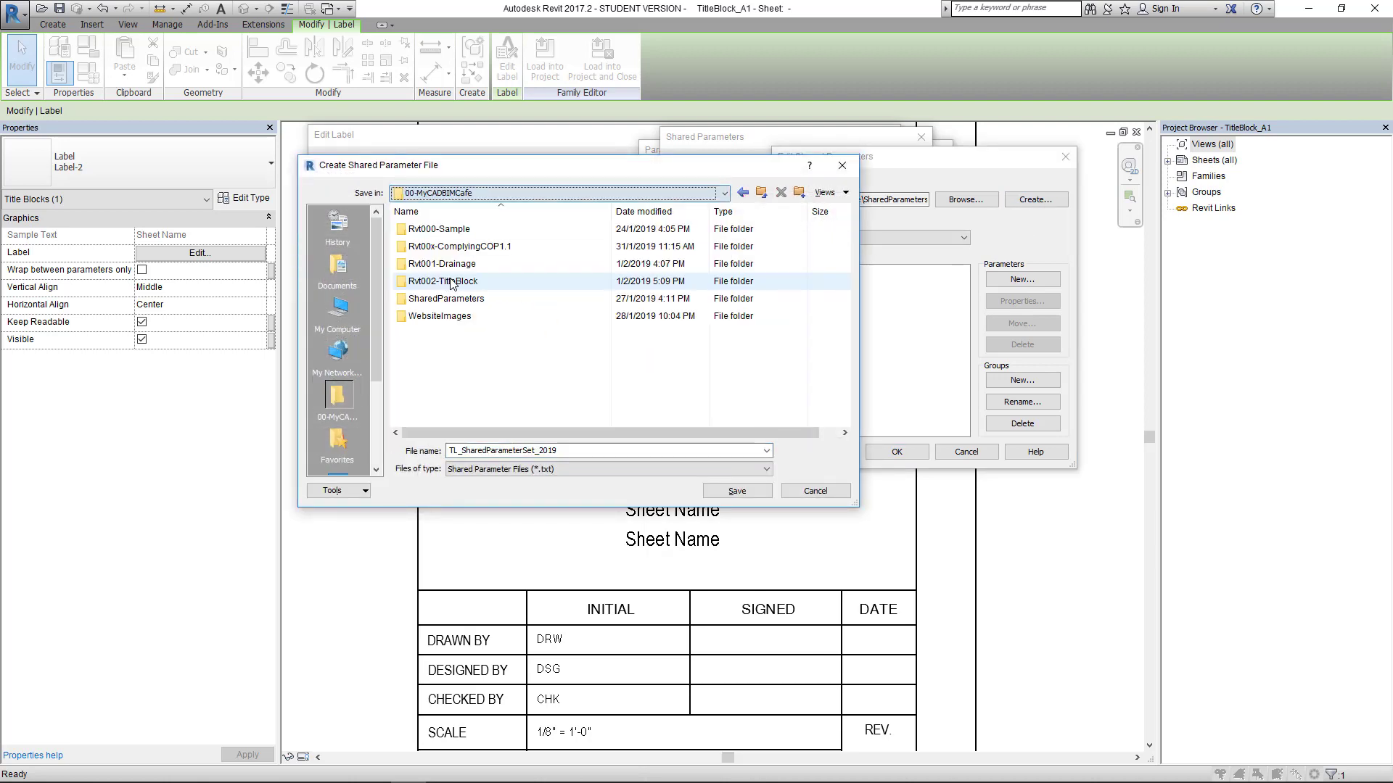
{"action": "double_click", "coordinate": [450, 281]}
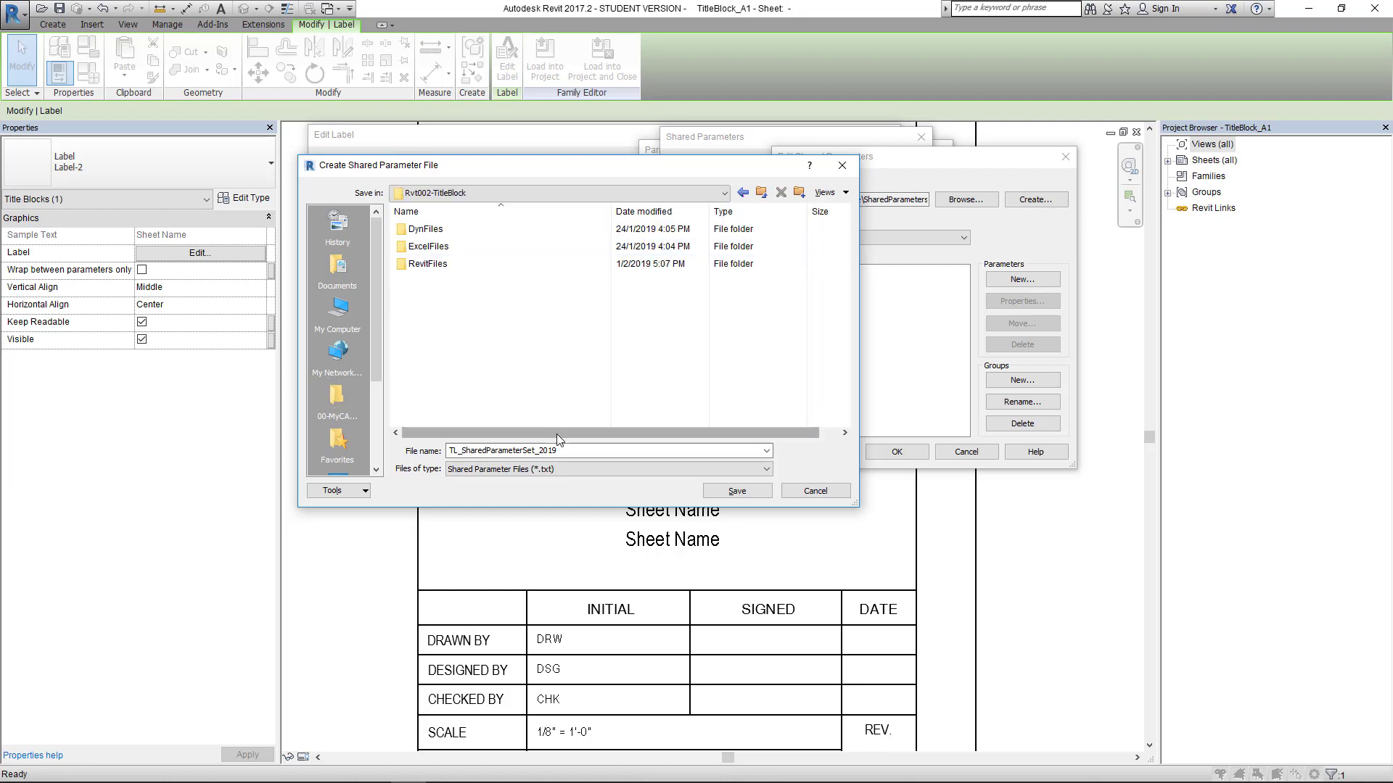
Step: Name the shared parameter file TL_SharedPara_TTblk and save it
{"action": "double_click", "coordinate": [587, 451]}
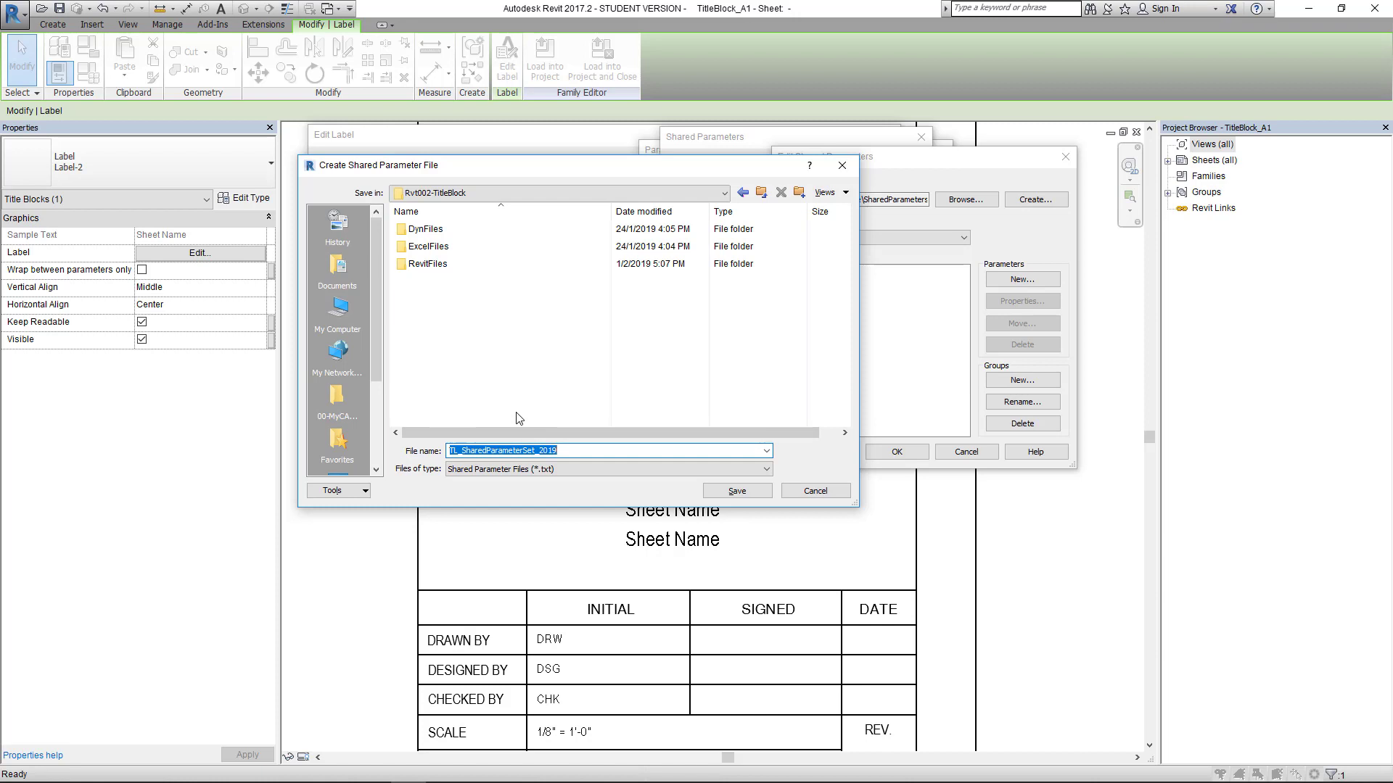
{"action": "type", "text": "tl"}
{"action": "key", "text": "BackSpace"}
{"action": "key", "text": "BackSpace"}
{"action": "key", "text": "BackSpace"}
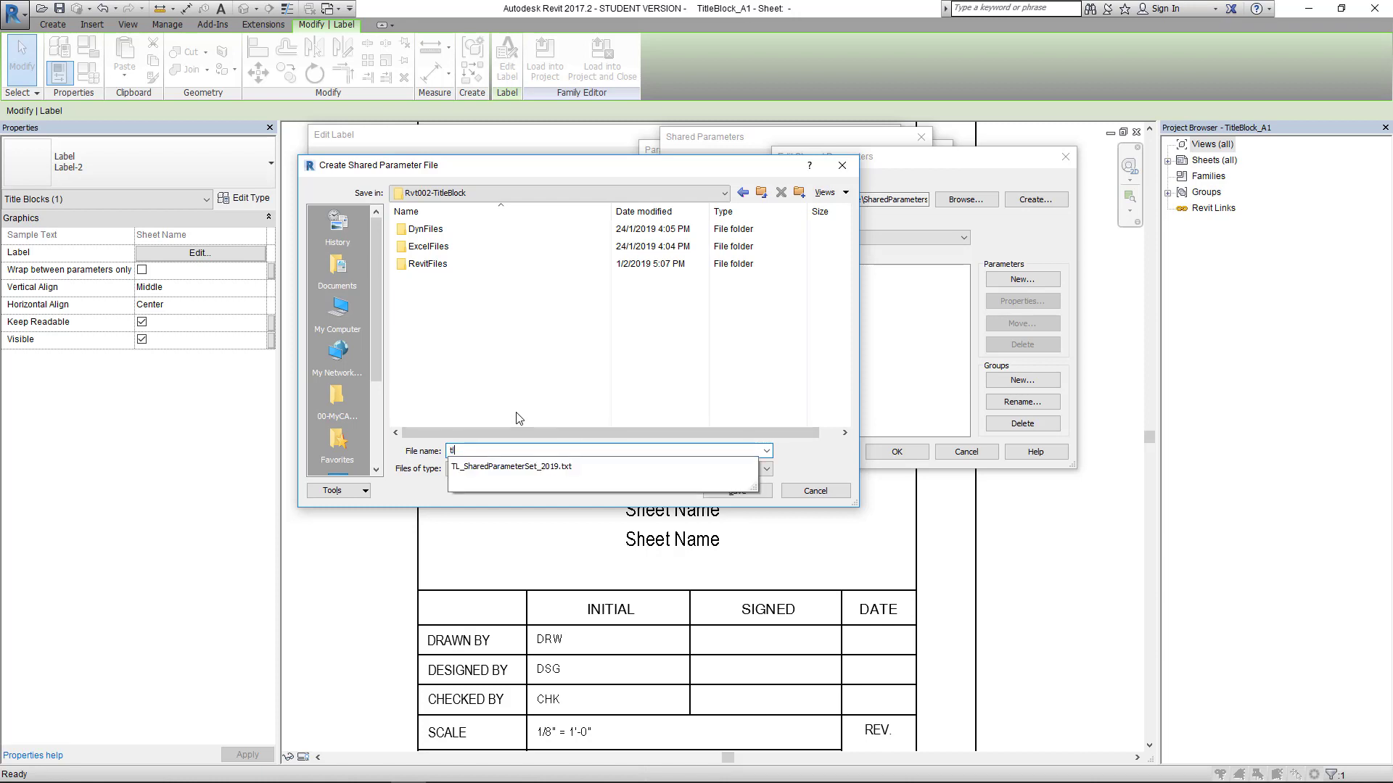
{"action": "type", "text": "TL_SharedPa"}
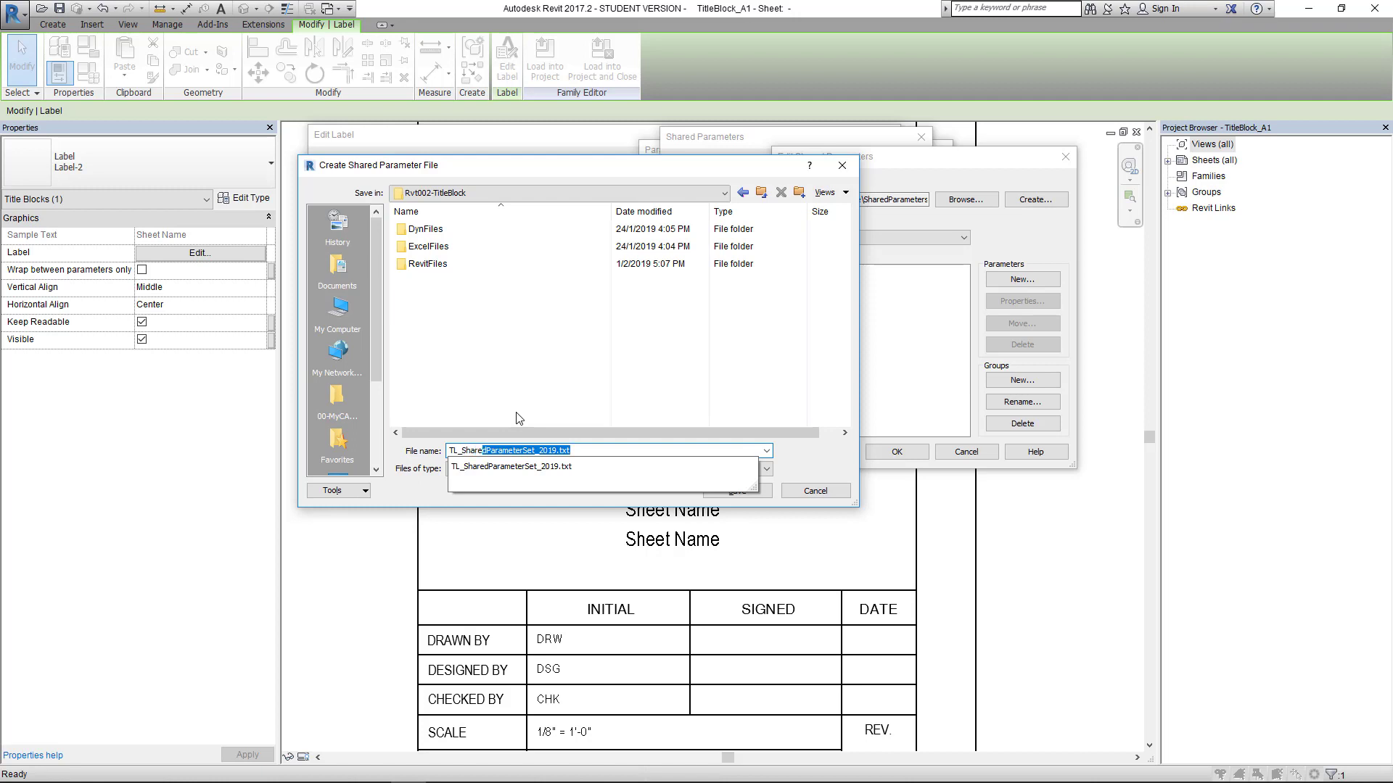
{"action": "type", "text": "ra"}
{"action": "key", "text": "BackSpace"}
{"action": "type", "text": "_TTblk"}
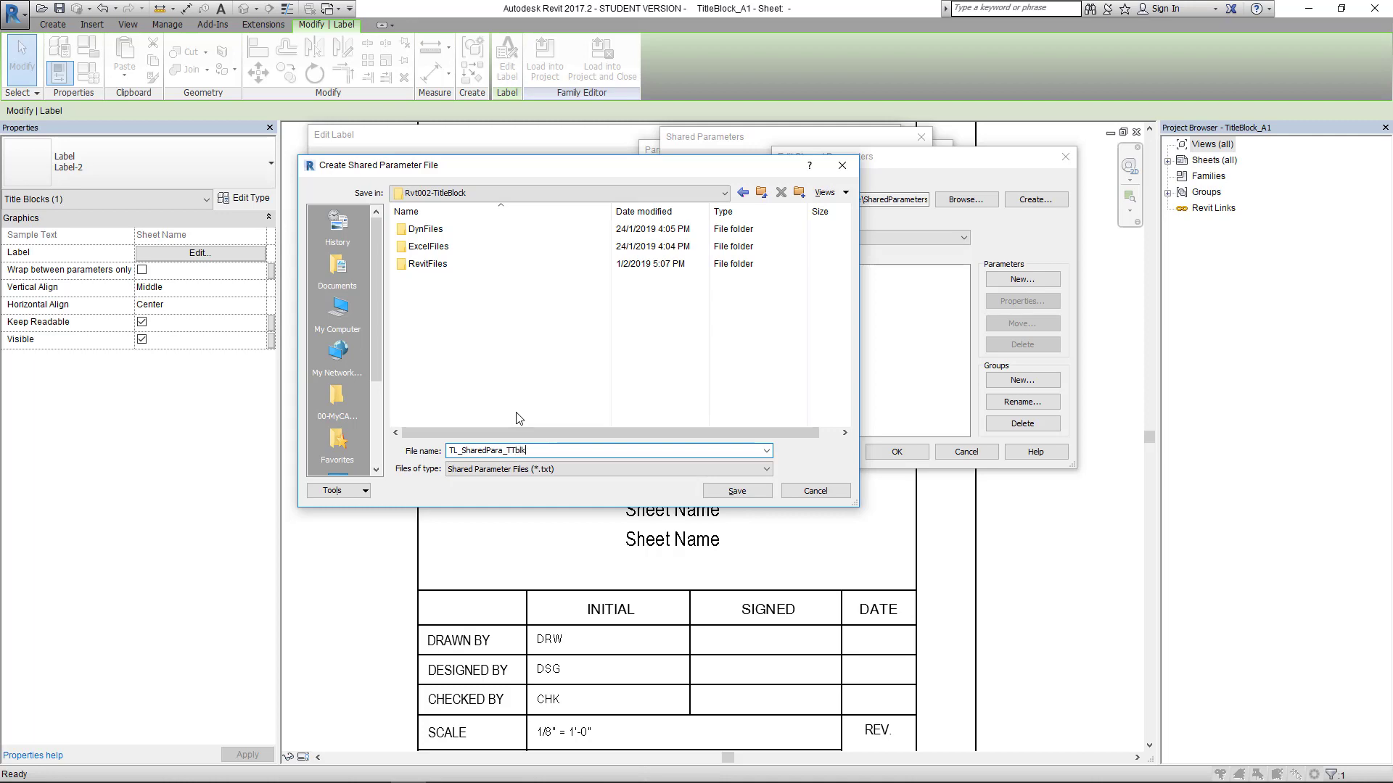
{"action": "left_click", "coordinate": [743, 494]}
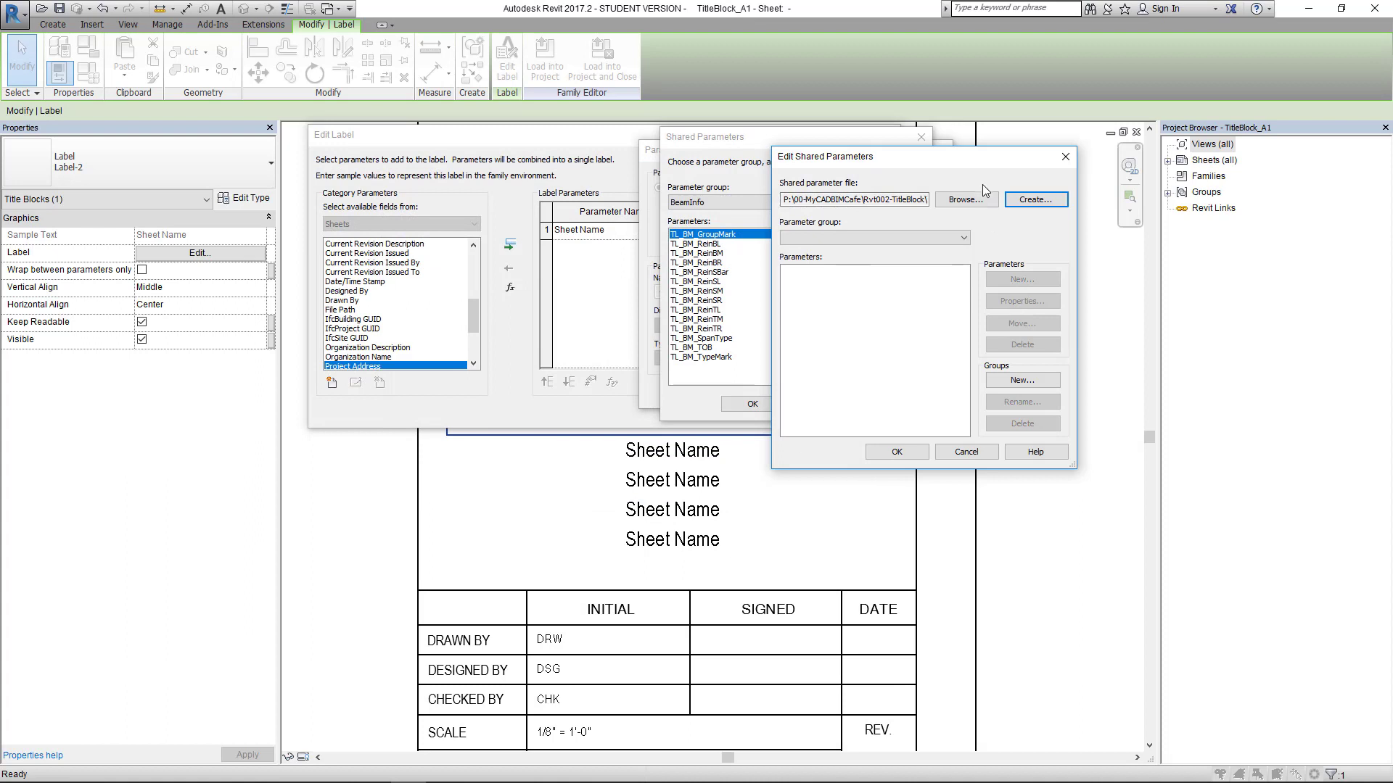
Step: Check the new shared parameter file in File Explorer, and add a parameter group named TitleBlock Information to it
{"action": "left_click_drag", "start_coordinate": [965, 157], "coordinate": [728, 183]}
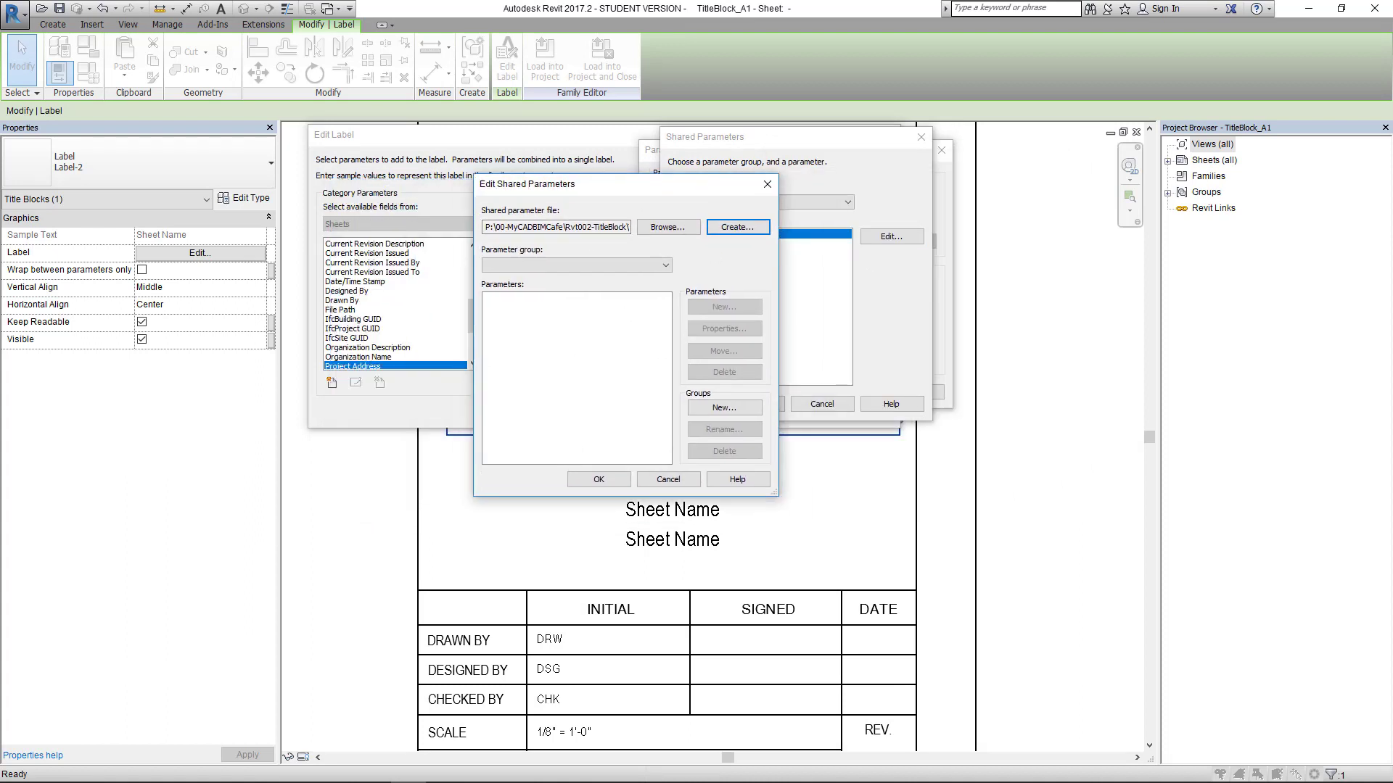
{"action": "left_click", "coordinate": [738, 227]}
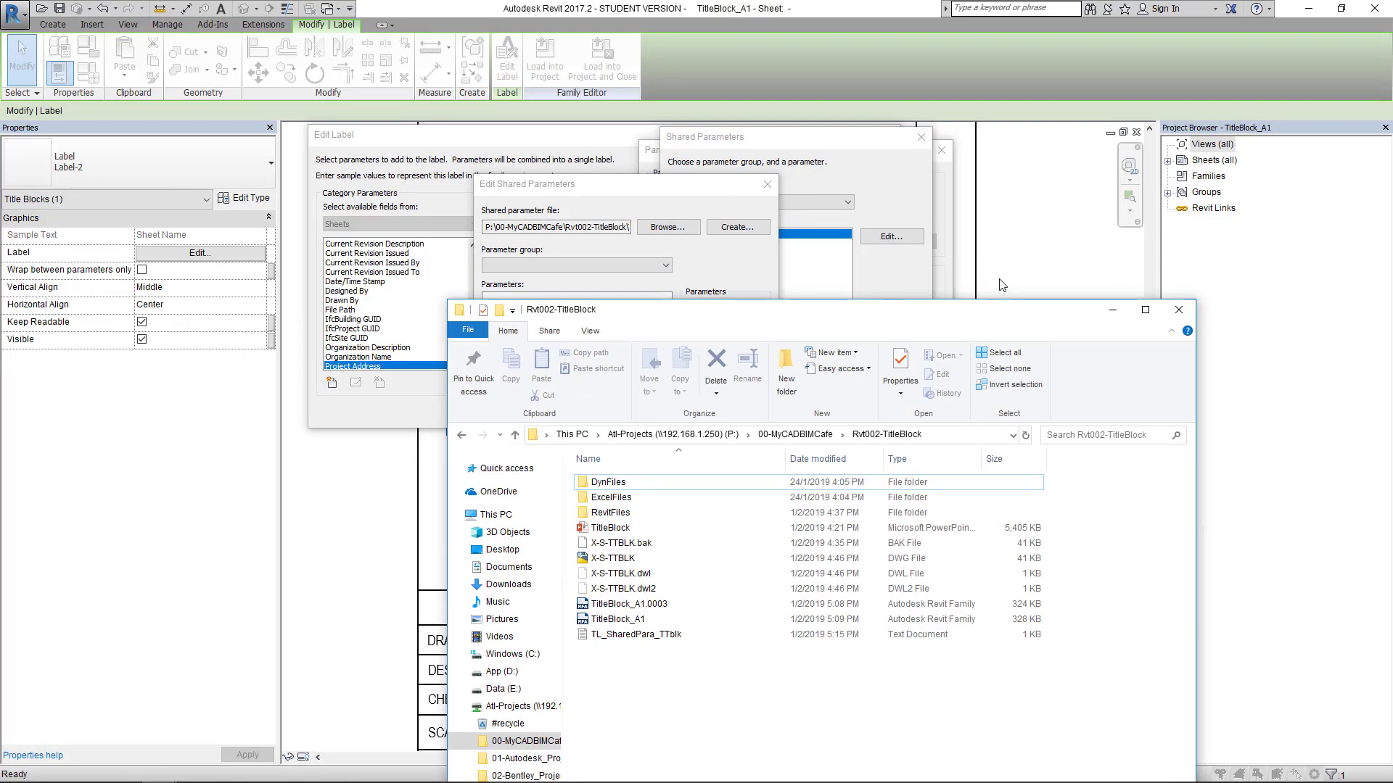
{"action": "left_click_drag", "start_coordinate": [528, 295], "coordinate": [493, 154]}
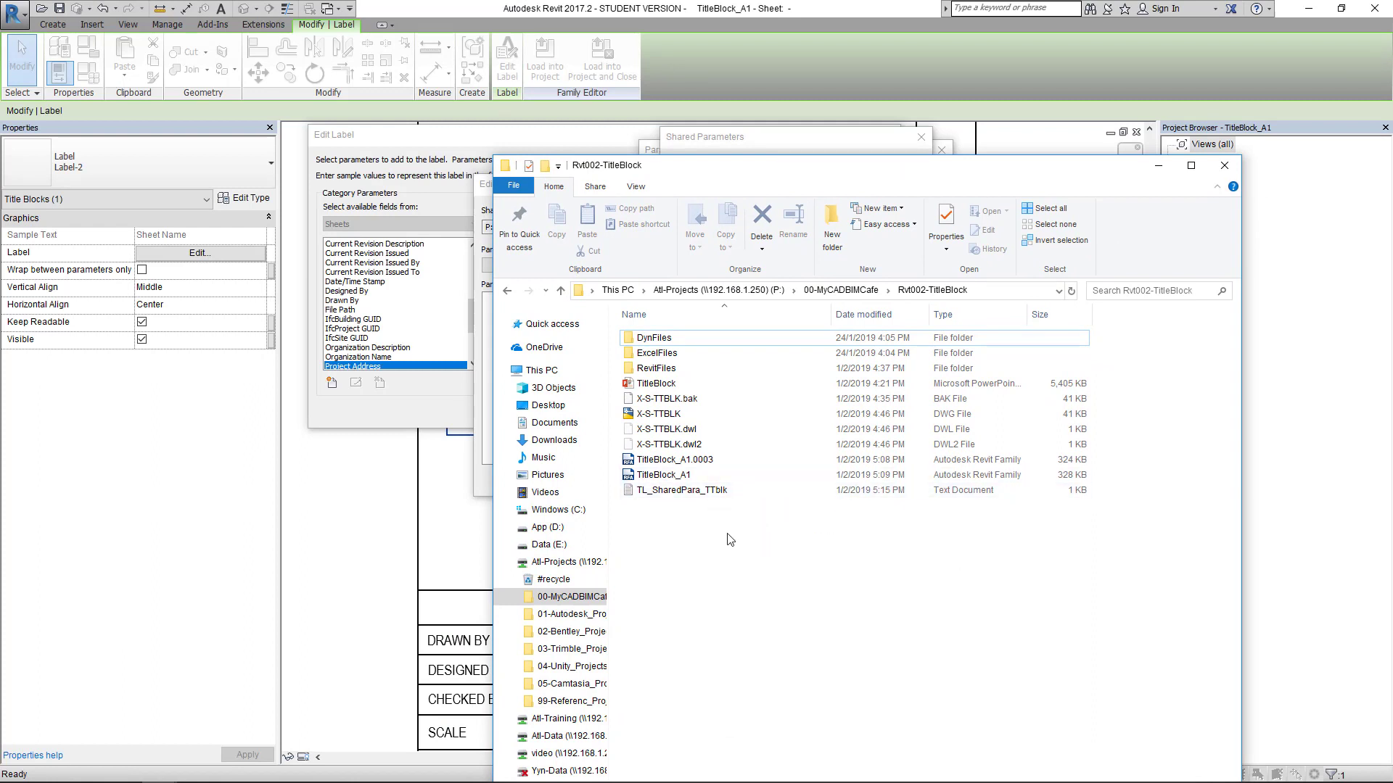
{"action": "left_click", "coordinate": [1158, 168]}
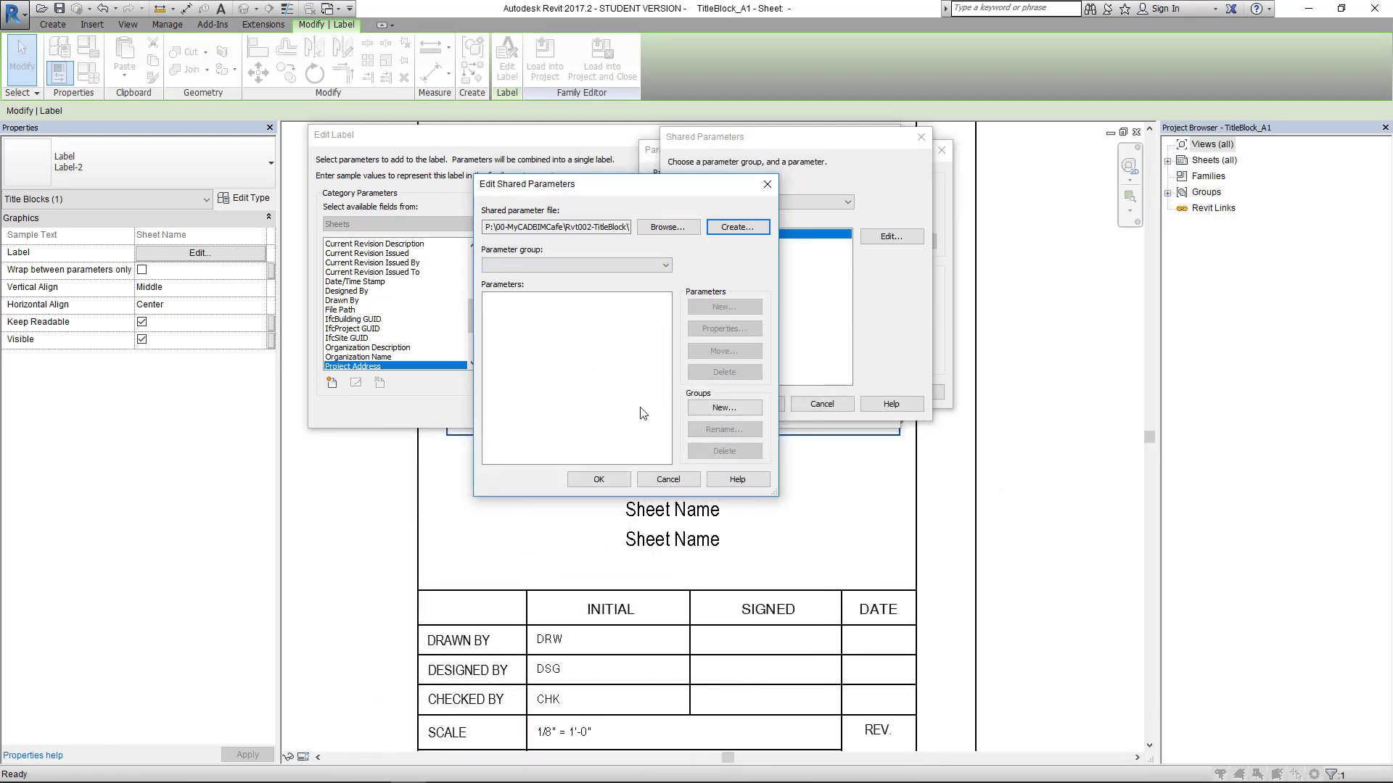
{"action": "left_click", "coordinate": [723, 407]}
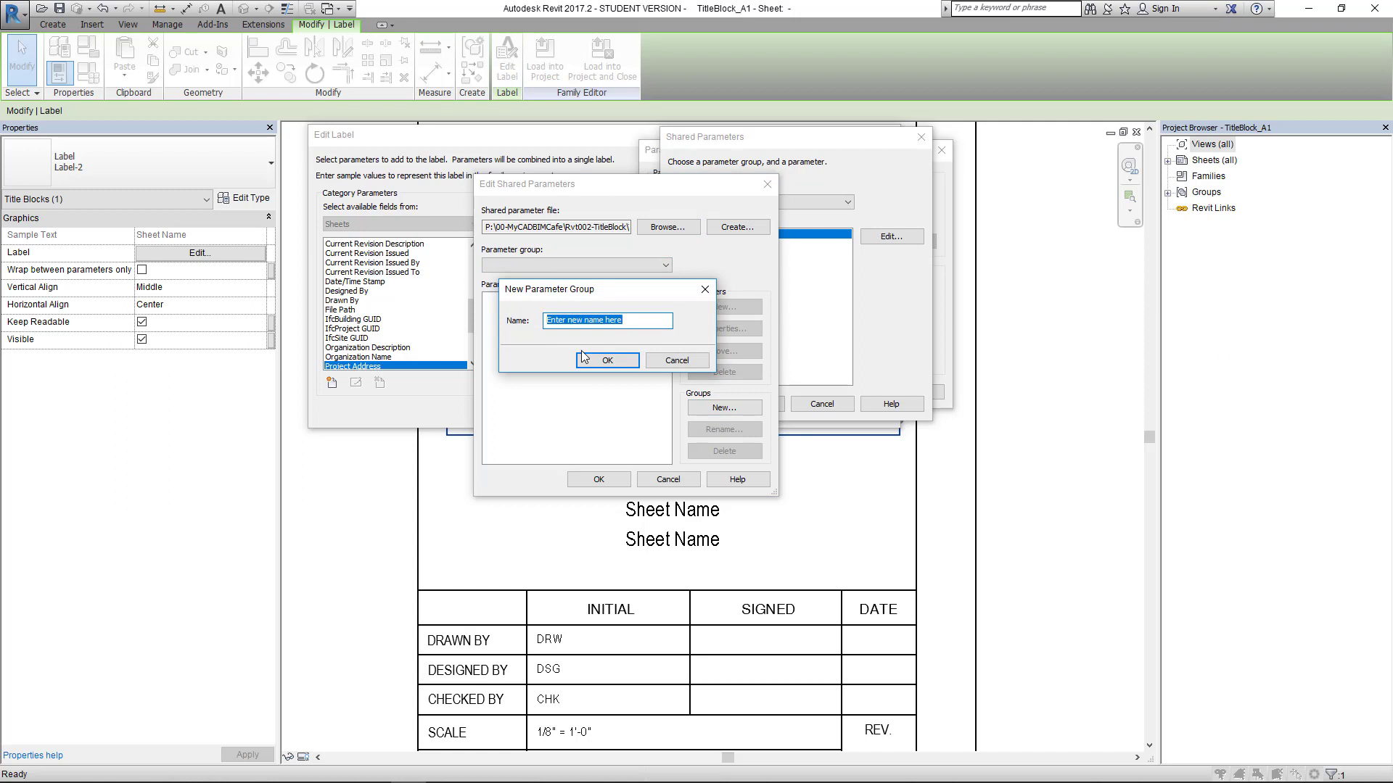
{"action": "type", "text": "TitleBlock Information"}
{"action": "left_click", "coordinate": [608, 361]}
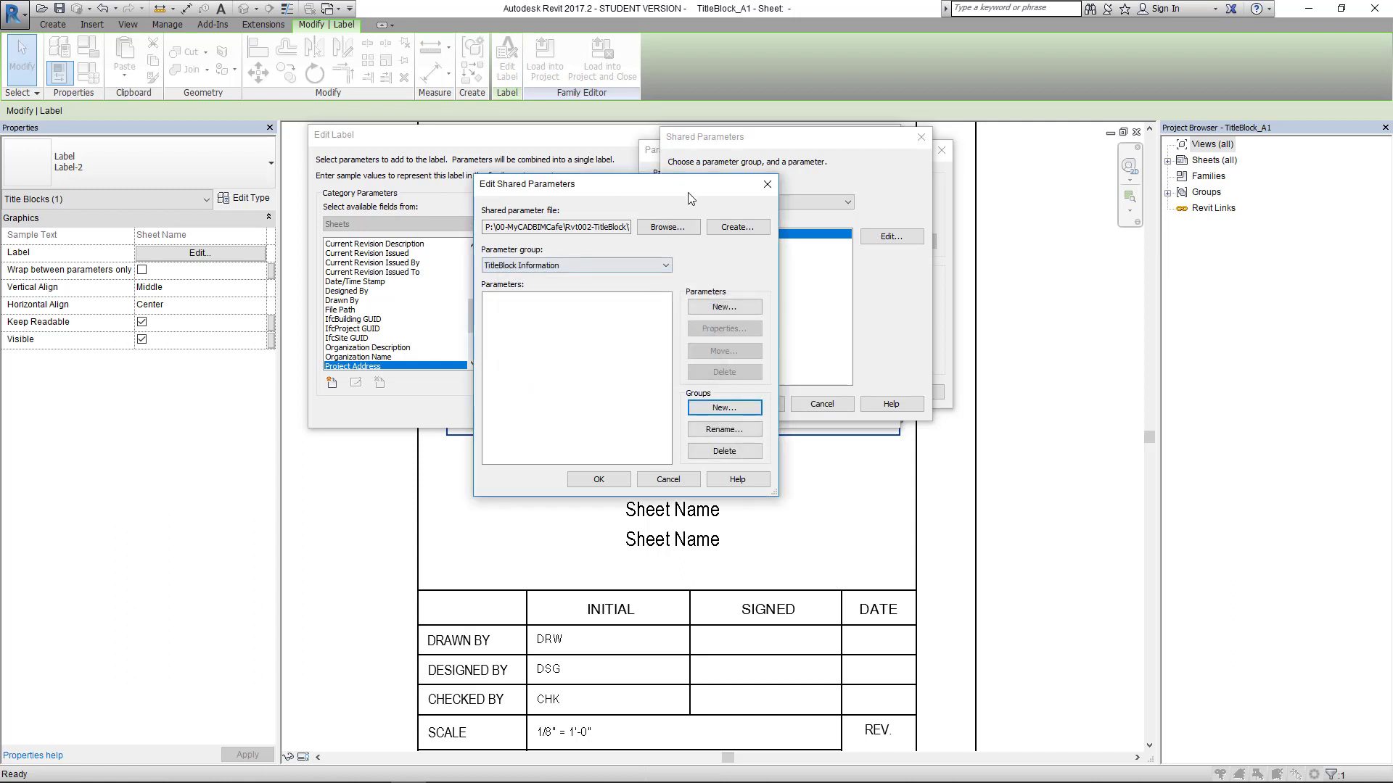
Step: Add a Text-type shared parameter named TL_DrawingTitle1 to the TitleBlock Information group, copying its name for reuse
{"action": "left_click_drag", "start_coordinate": [690, 191], "coordinate": [782, 176]}
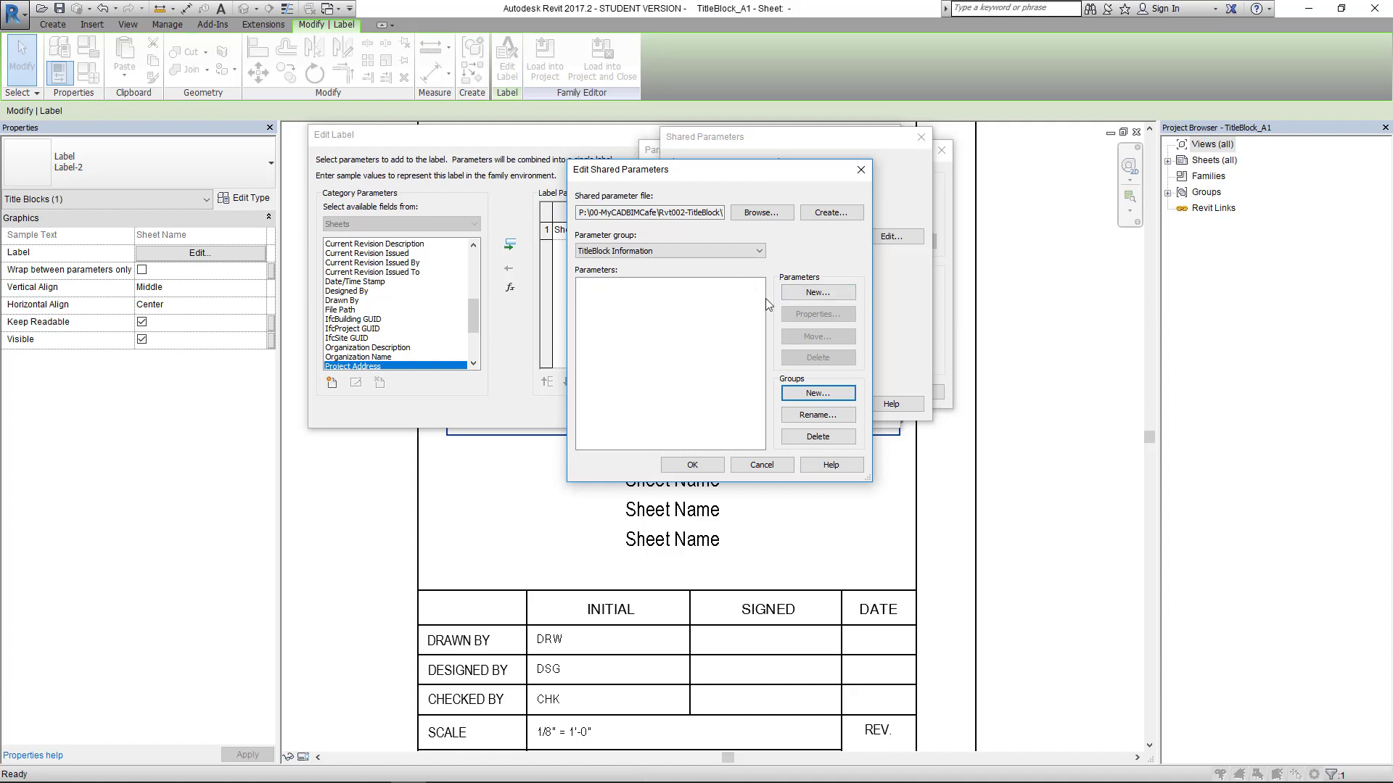
{"action": "left_click", "coordinate": [804, 293]}
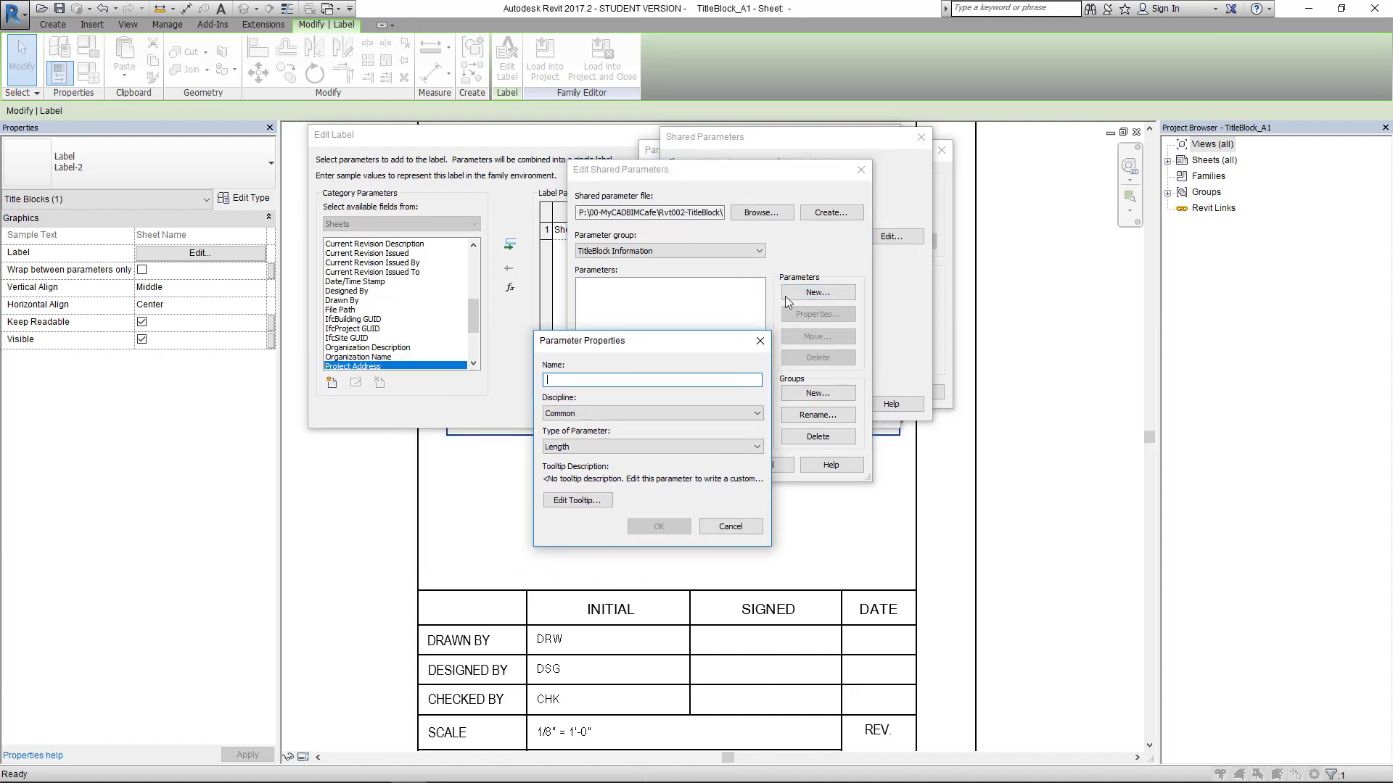
{"action": "left_click_drag", "start_coordinate": [695, 351], "coordinate": [563, 335]}
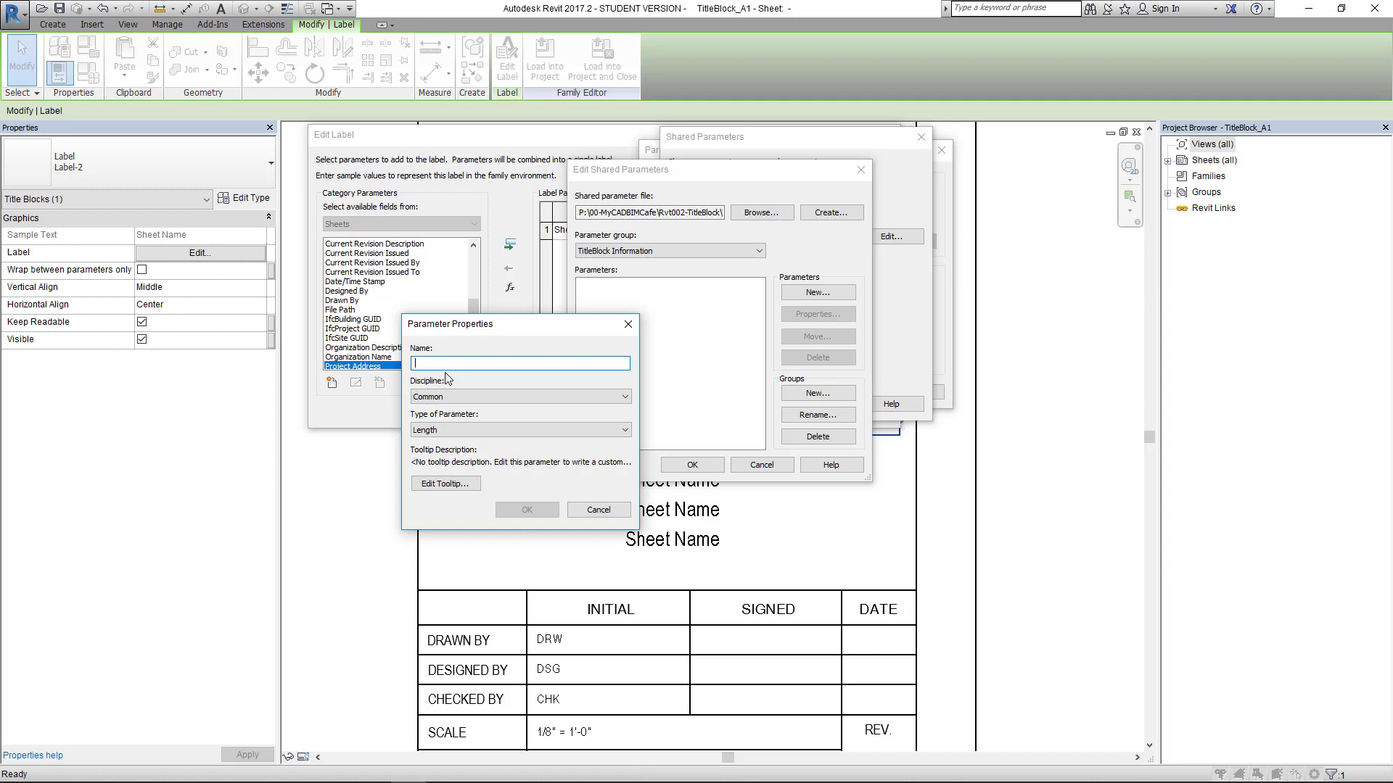
{"action": "type", "text": "TL_DrawingTitle1"}
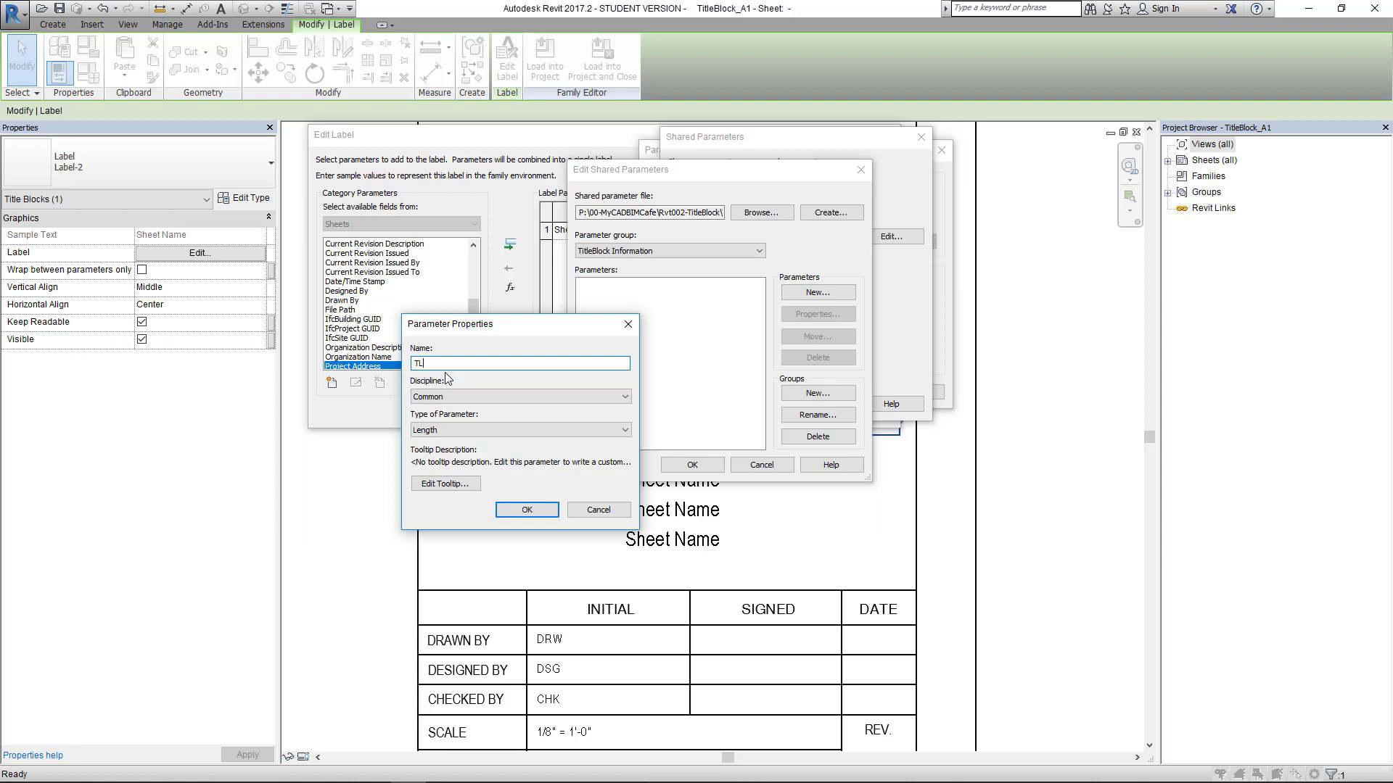
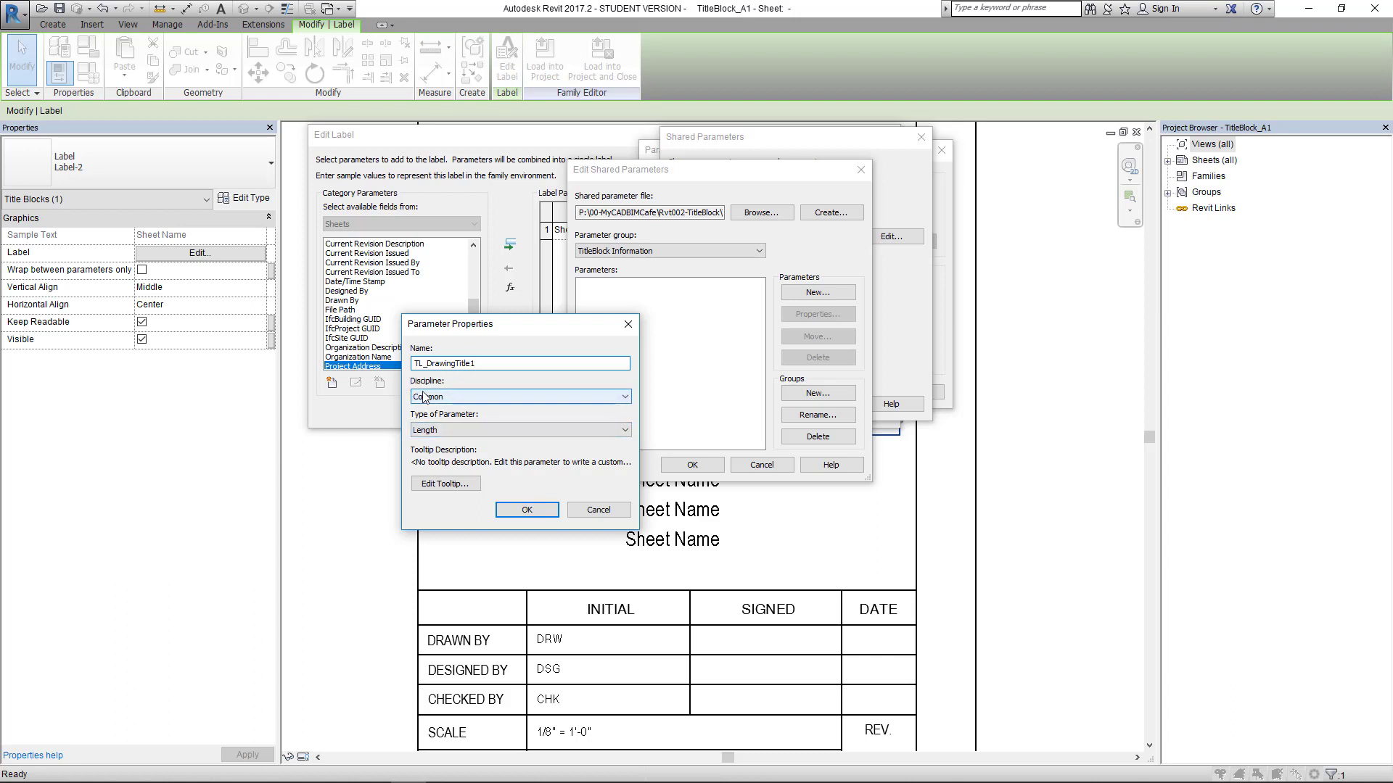
{"action": "left_click", "coordinate": [468, 431]}
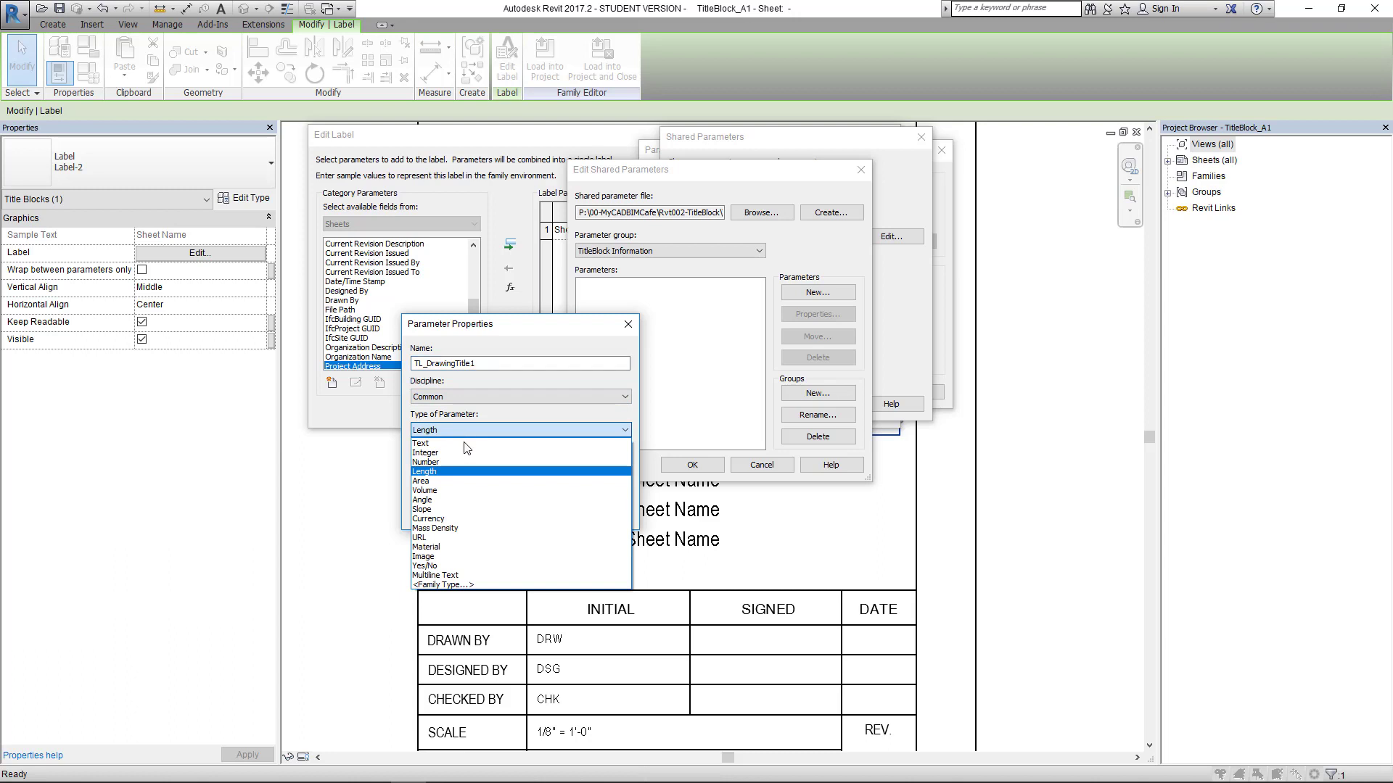
{"action": "left_click", "coordinate": [462, 445]}
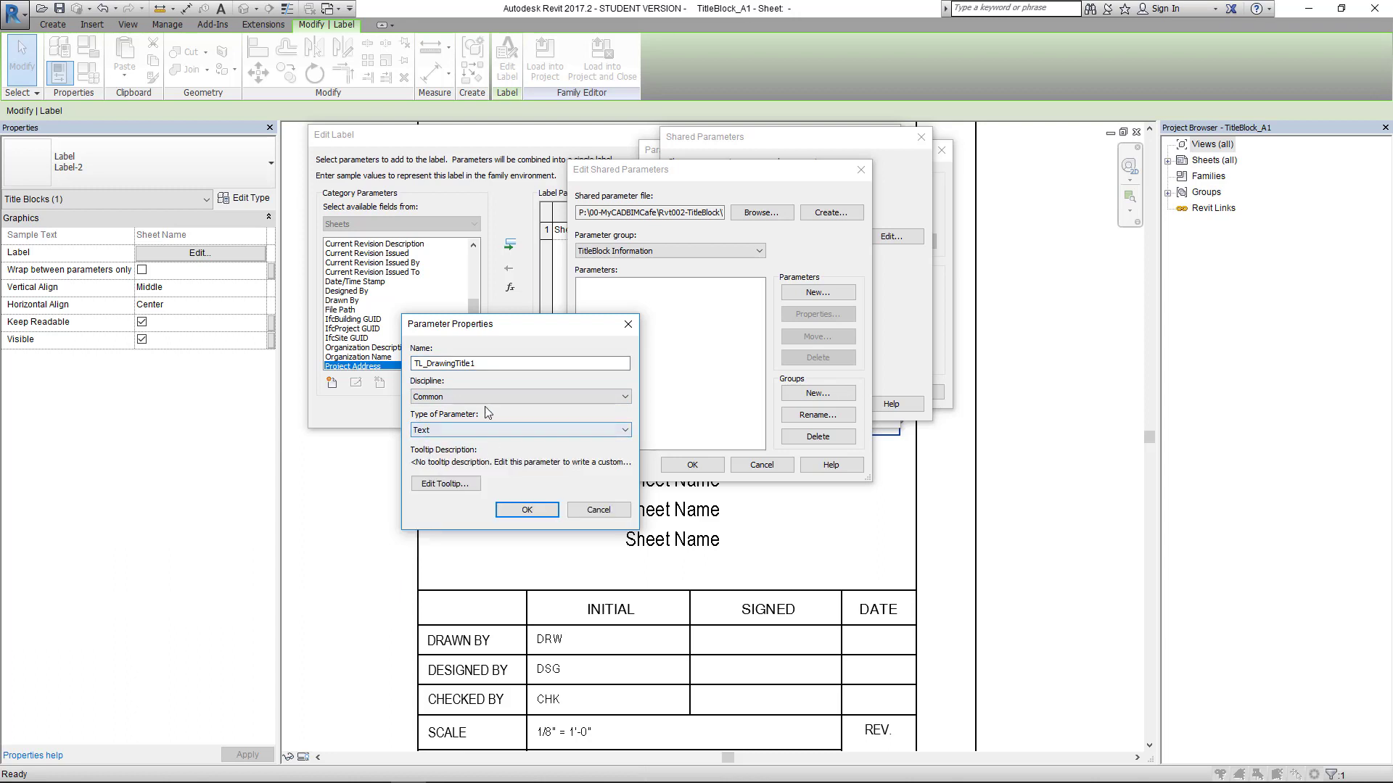
{"action": "left_click", "coordinate": [466, 486]}
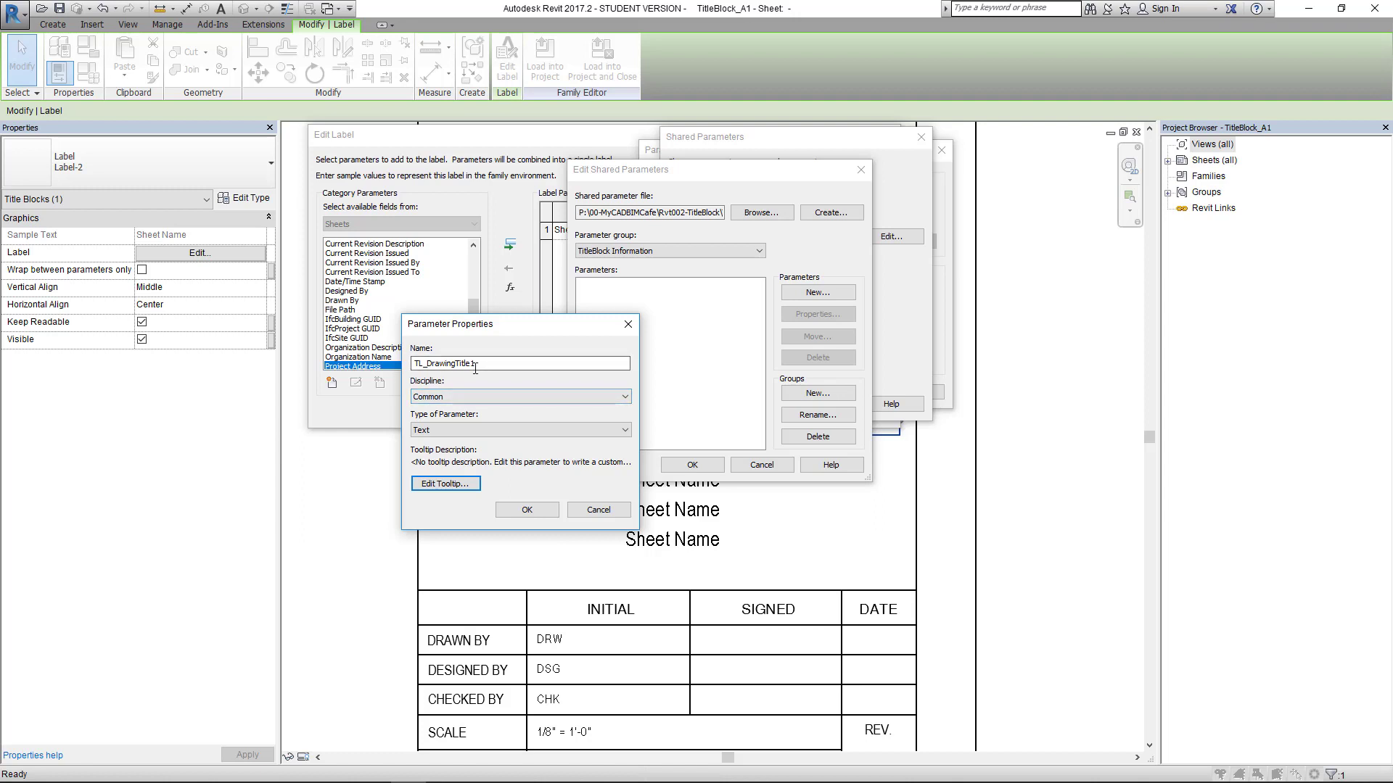
{"action": "left_click_drag", "start_coordinate": [478, 365], "coordinate": [276, 361]}
{"action": "key", "text": "ctrl+c"}
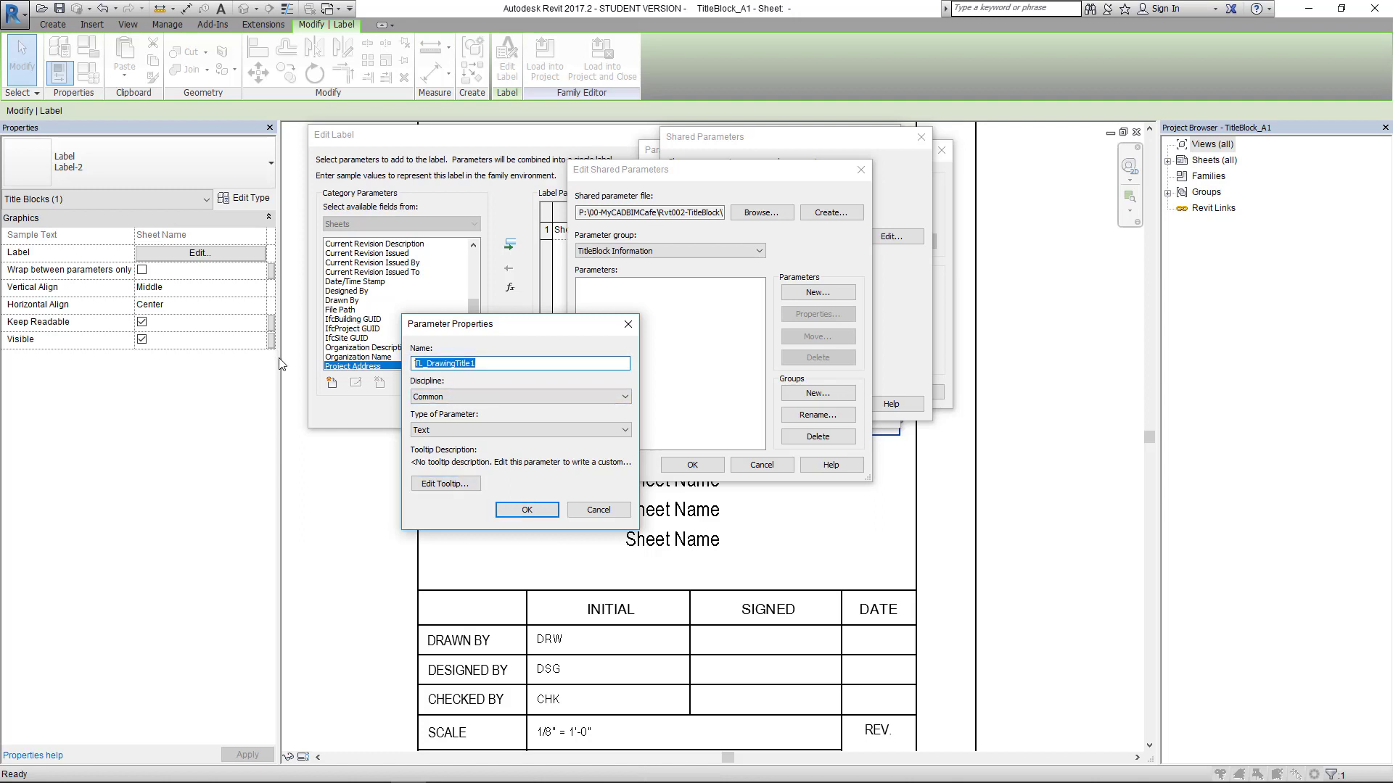
{"action": "left_click", "coordinate": [528, 510]}
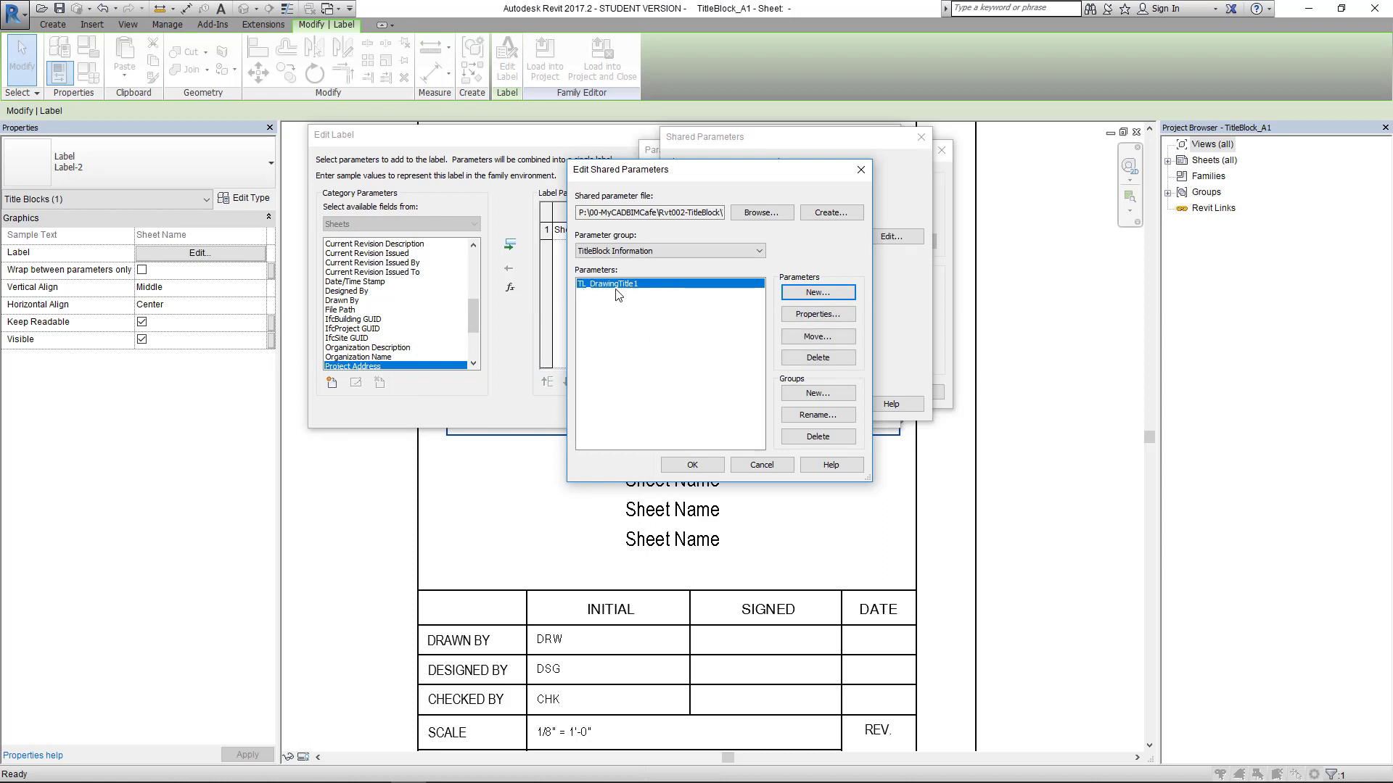
Step: Add a second shared parameter of type Text to the group, named TL_DrawingTitle2
{"action": "left_click", "coordinate": [818, 297]}
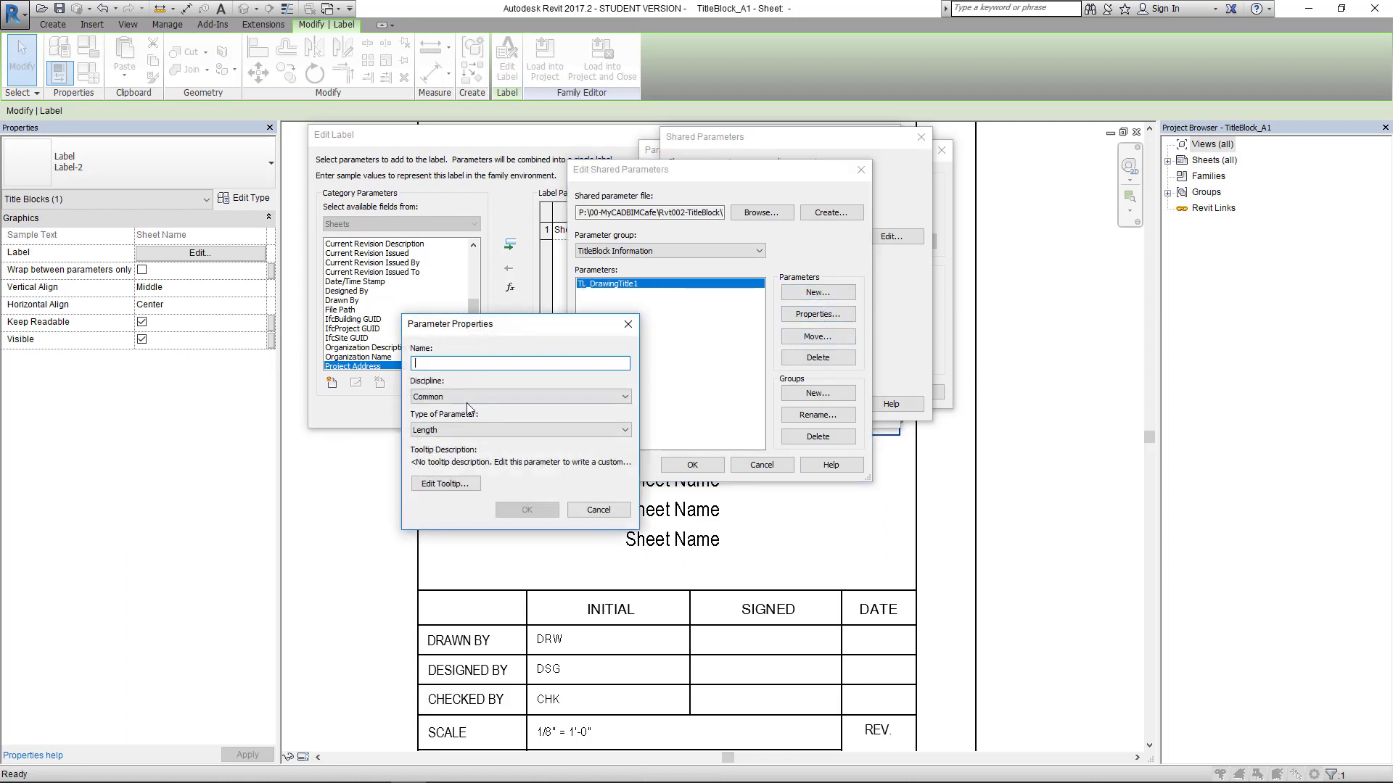
{"action": "left_click", "coordinate": [455, 433]}
{"action": "left_click", "coordinate": [447, 444]}
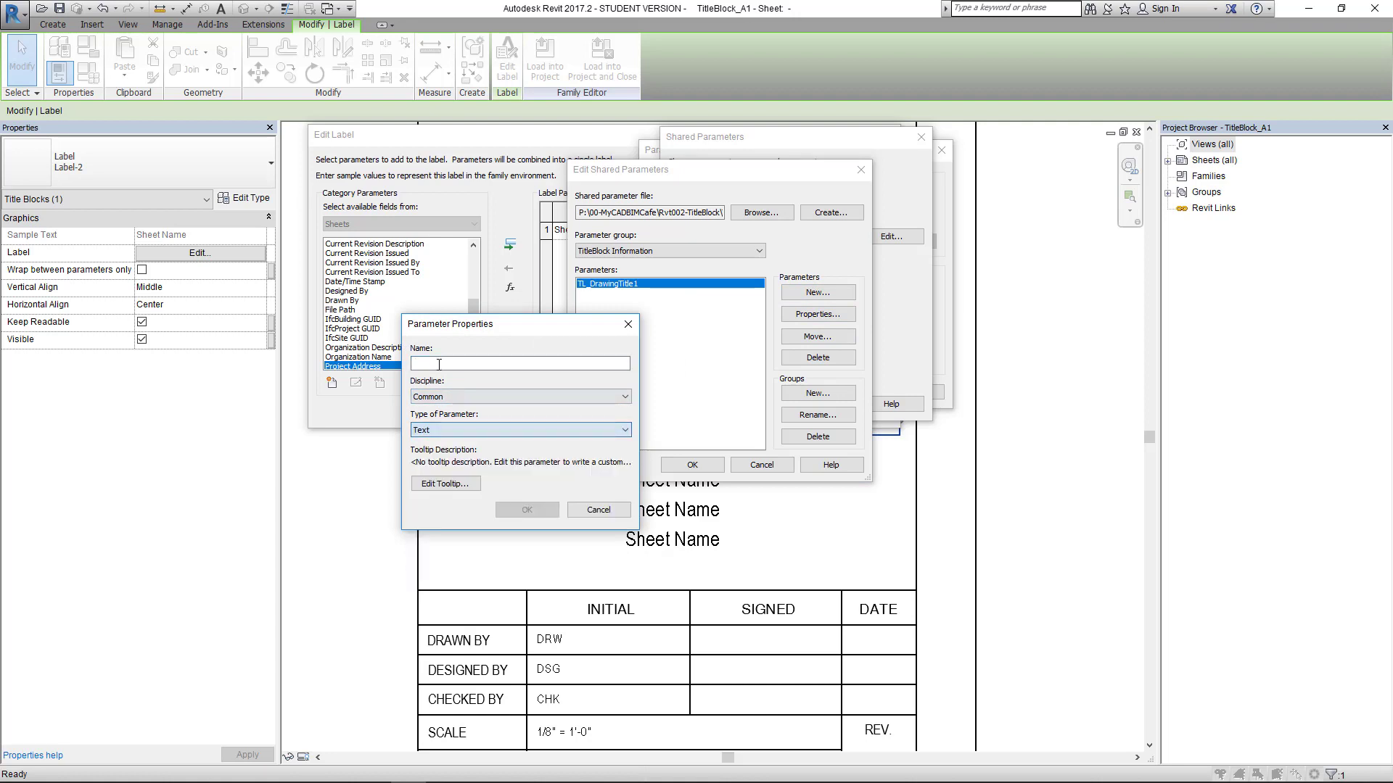
{"action": "left_click", "coordinate": [439, 363]}
{"action": "key", "text": "ctrl+v"}
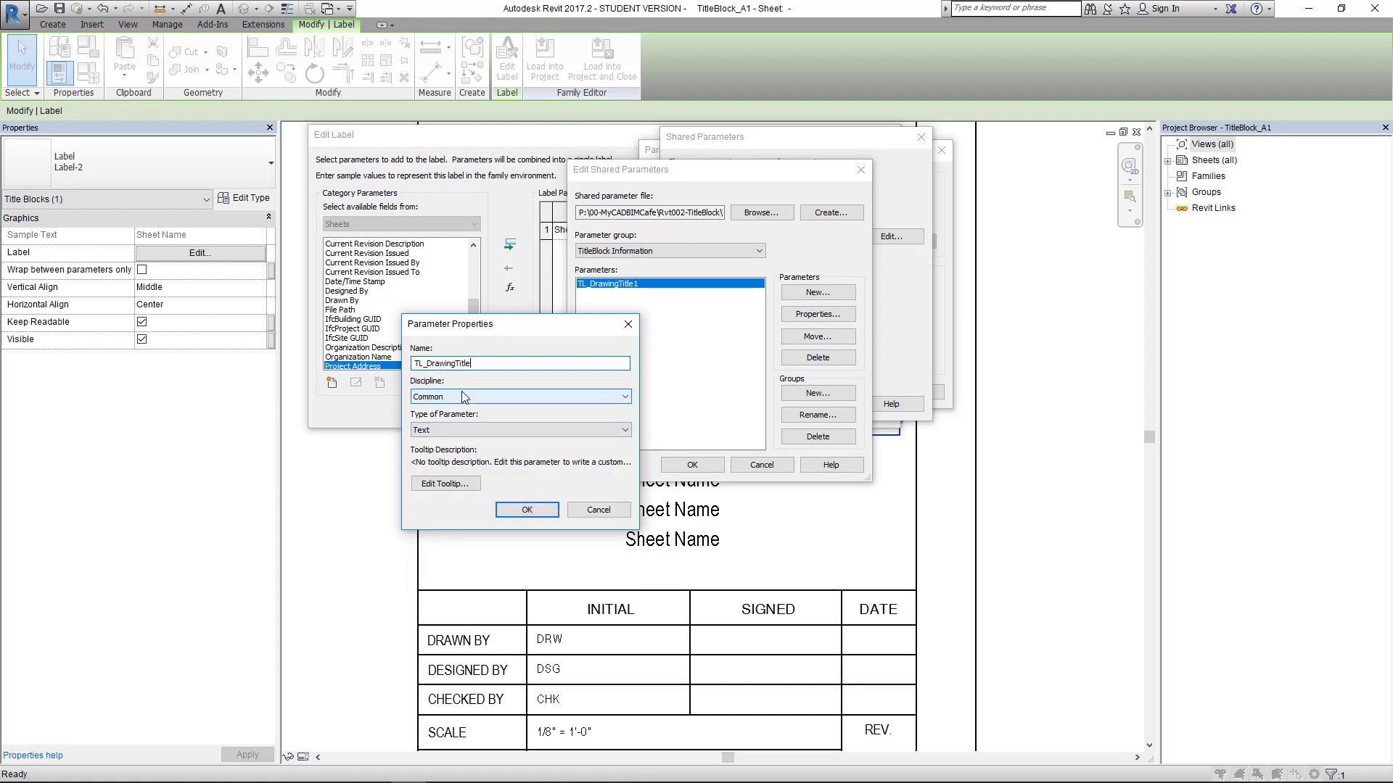
{"action": "key", "text": "BackSpace"}
{"action": "type", "text": "2"}
{"action": "left_click", "coordinate": [525, 514]}
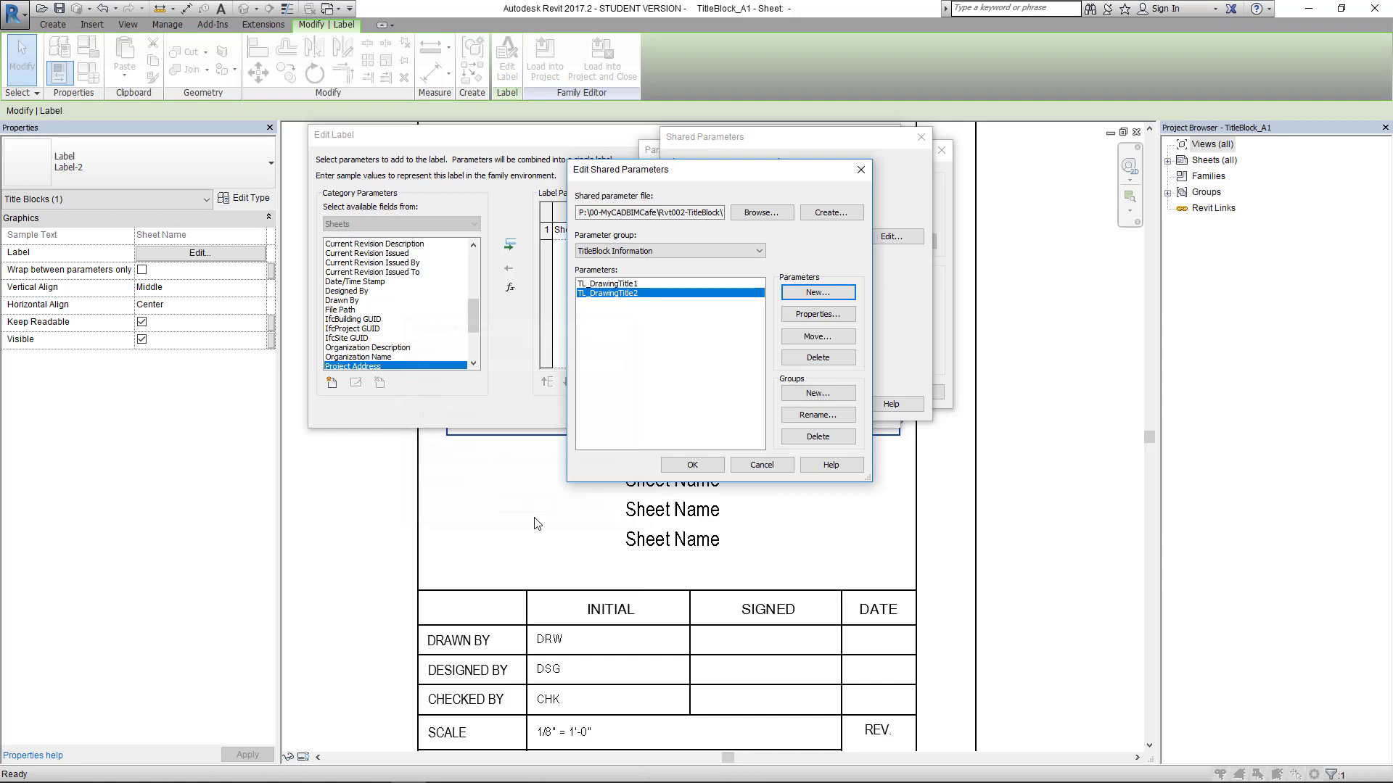
Step: Add a third shared parameter named TL_DrawingTitle3 to the group, with Text as its parameter type
{"action": "left_click", "coordinate": [817, 292]}
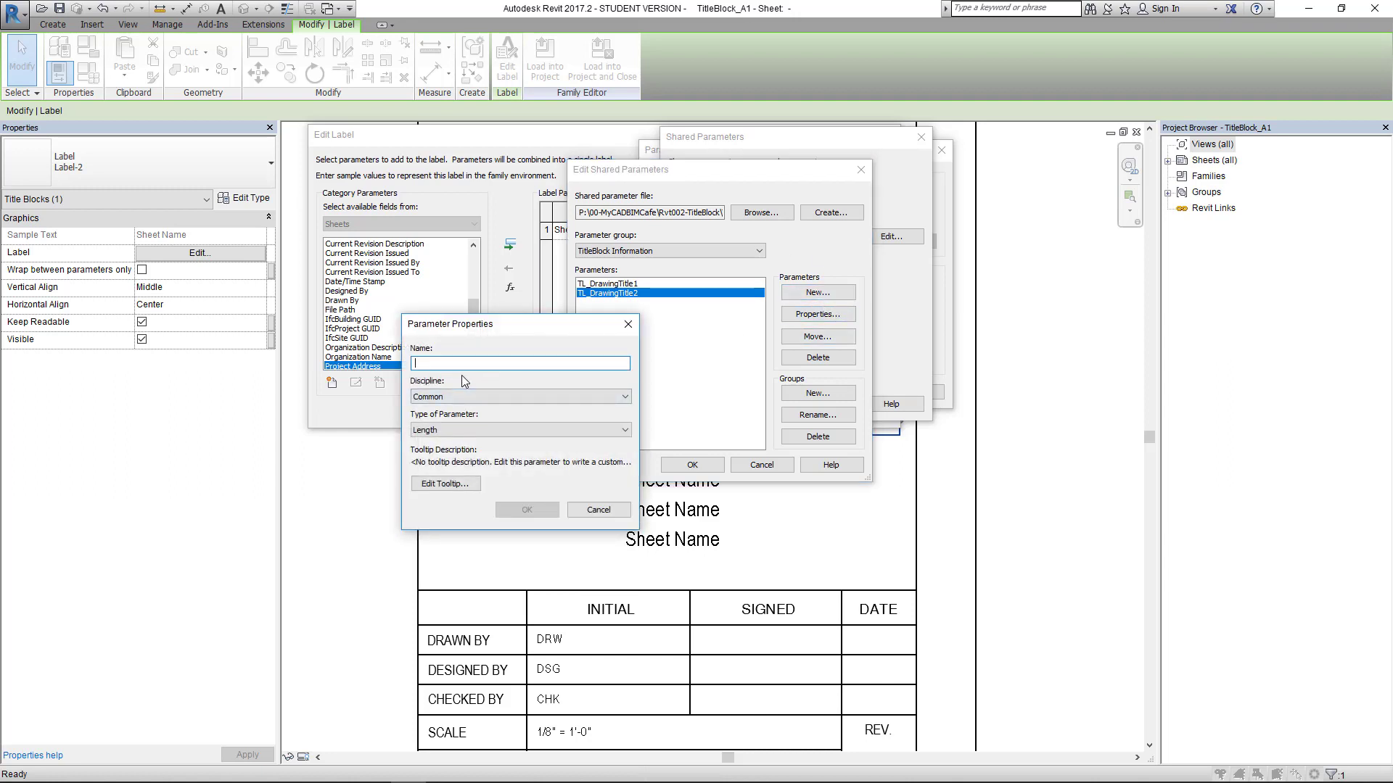
{"action": "key", "text": "ctrl+v"}
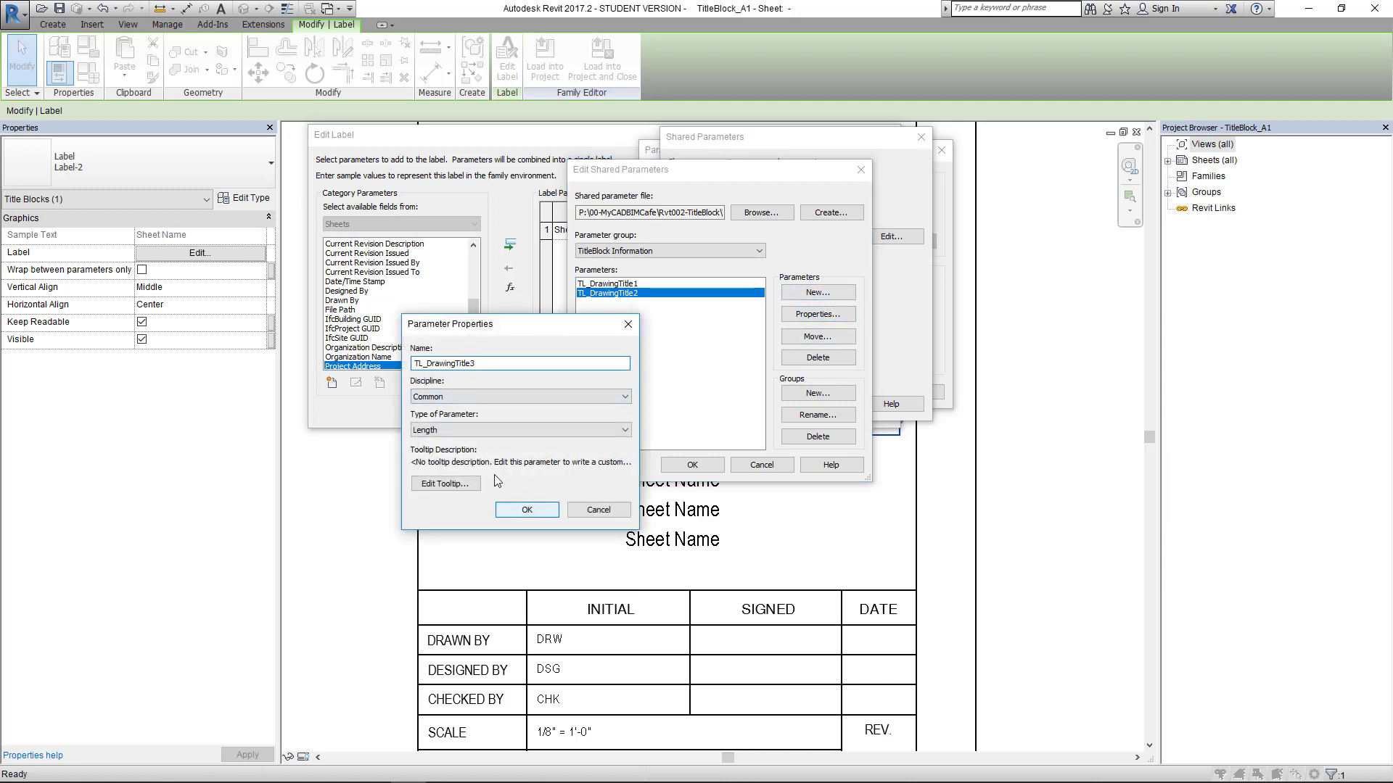
{"action": "left_click", "coordinate": [478, 431]}
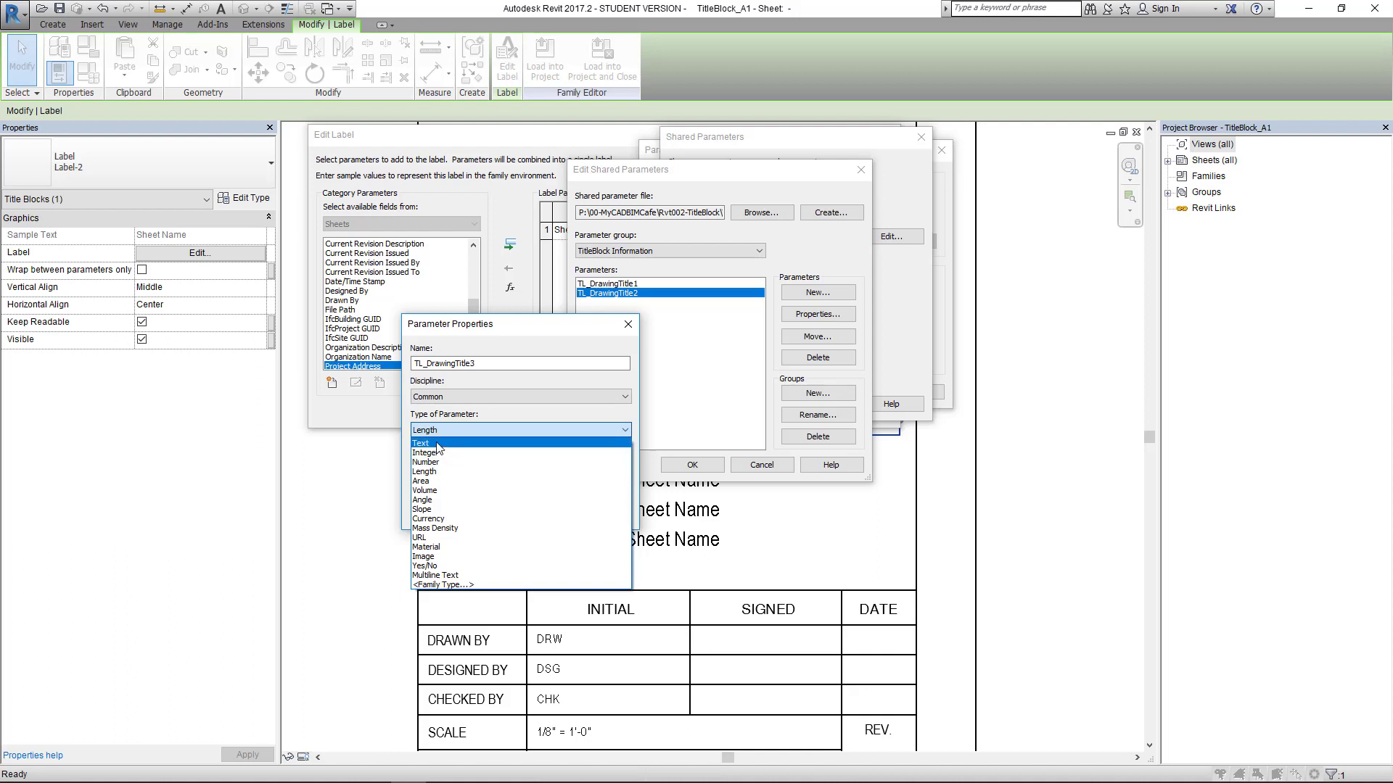
{"action": "left_click", "coordinate": [438, 444]}
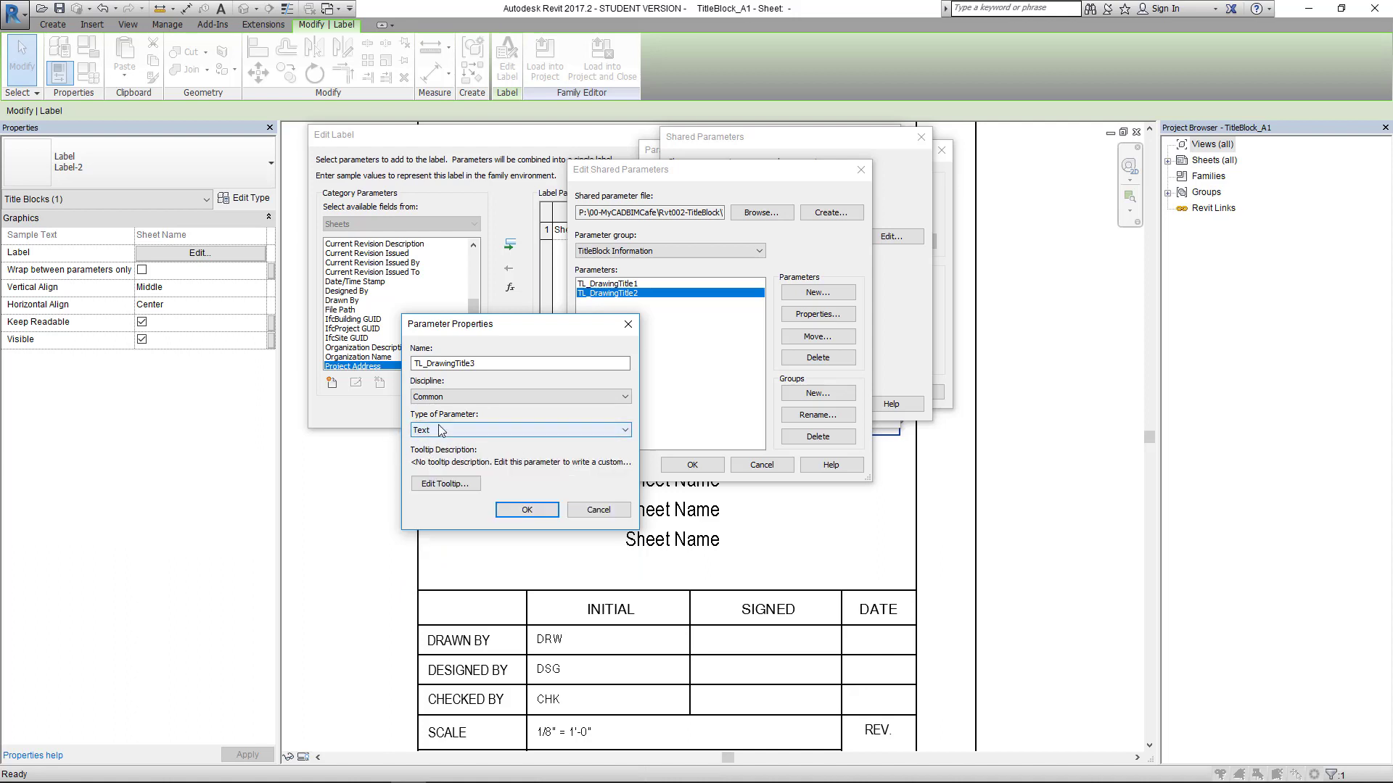
{"action": "left_click", "coordinate": [528, 511]}
Step: Add a fourth Text-type shared parameter named TL_DrawingTitle4 and confirm the edited shared parameter list
{"action": "left_click", "coordinate": [817, 291]}
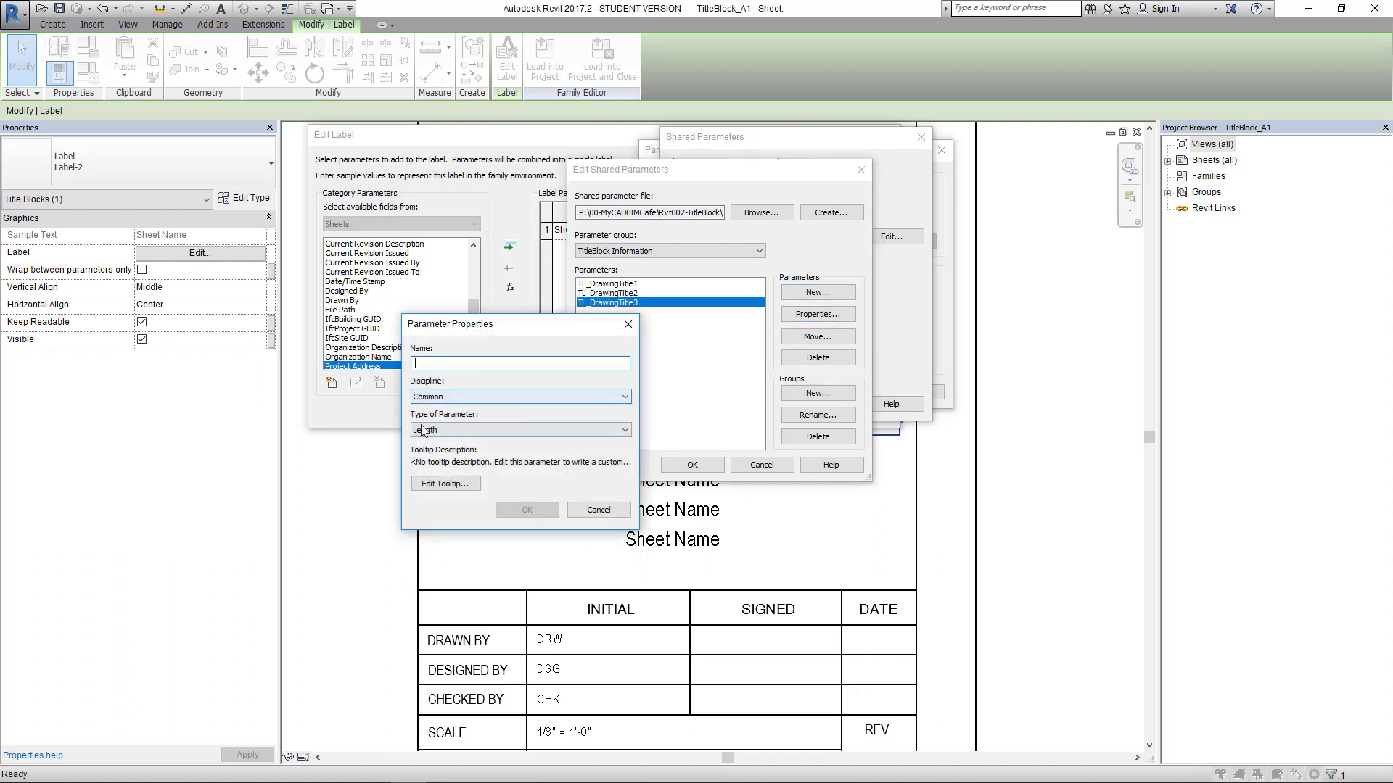
{"action": "type", "text": "TL_DrawingTitle"}
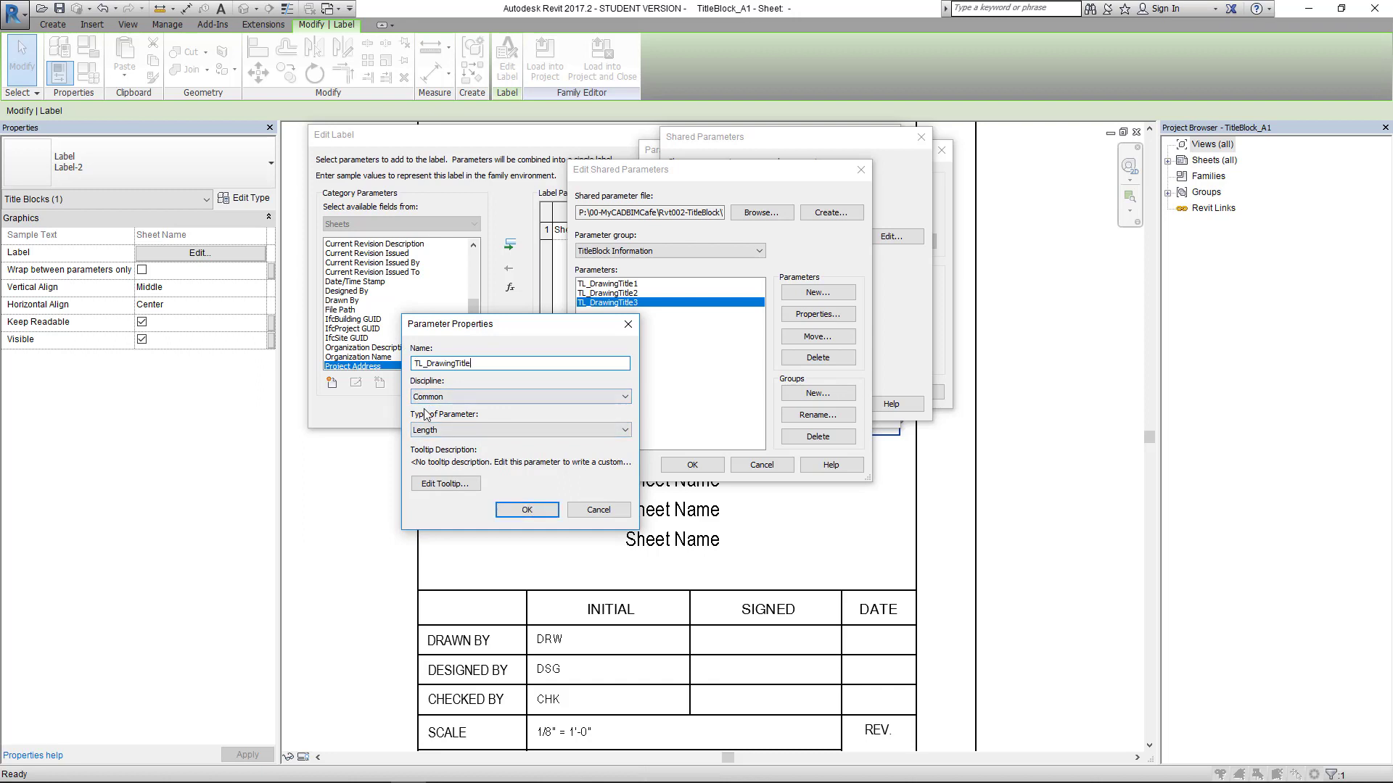
{"action": "type", "text": "4"}
{"action": "left_click", "coordinate": [456, 430]}
{"action": "left_click", "coordinate": [451, 444]}
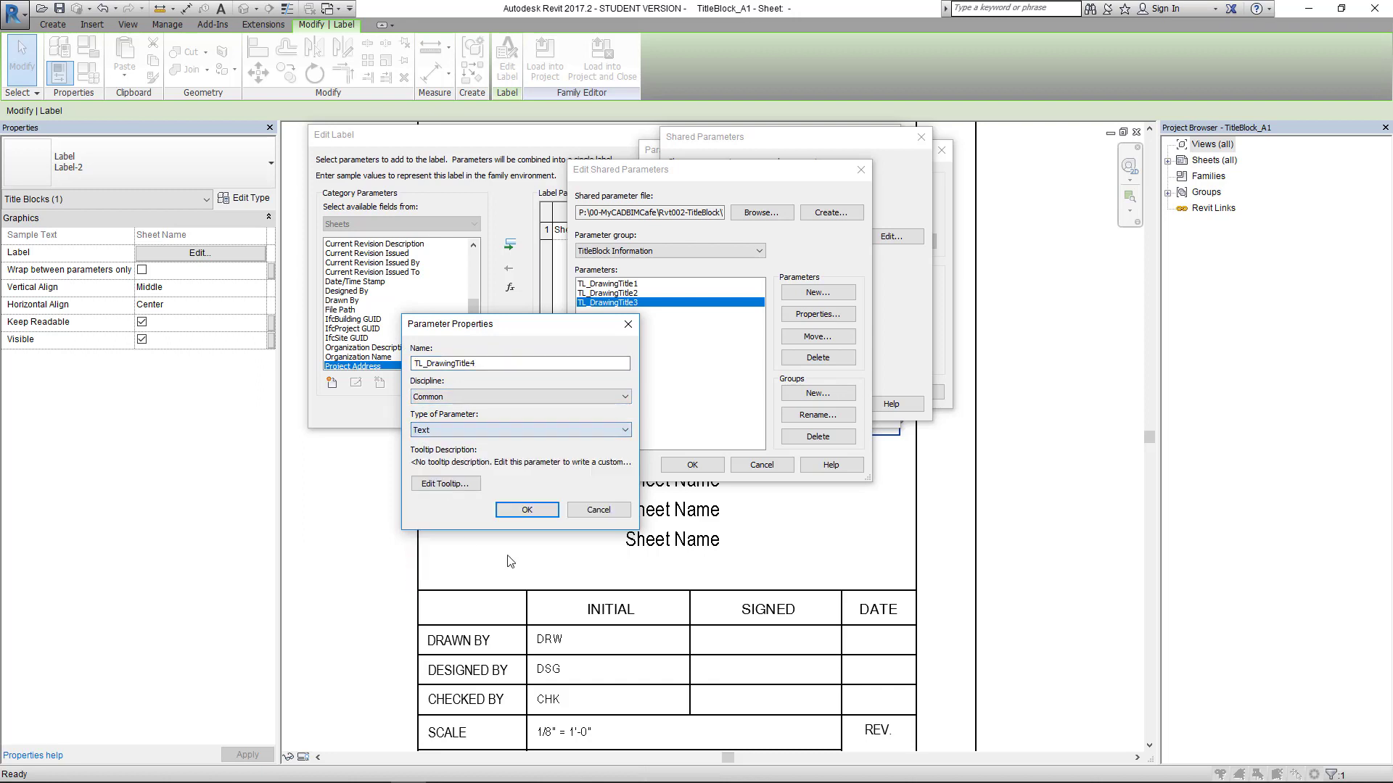
{"action": "left_click", "coordinate": [527, 510]}
{"action": "left_click", "coordinate": [692, 465]}
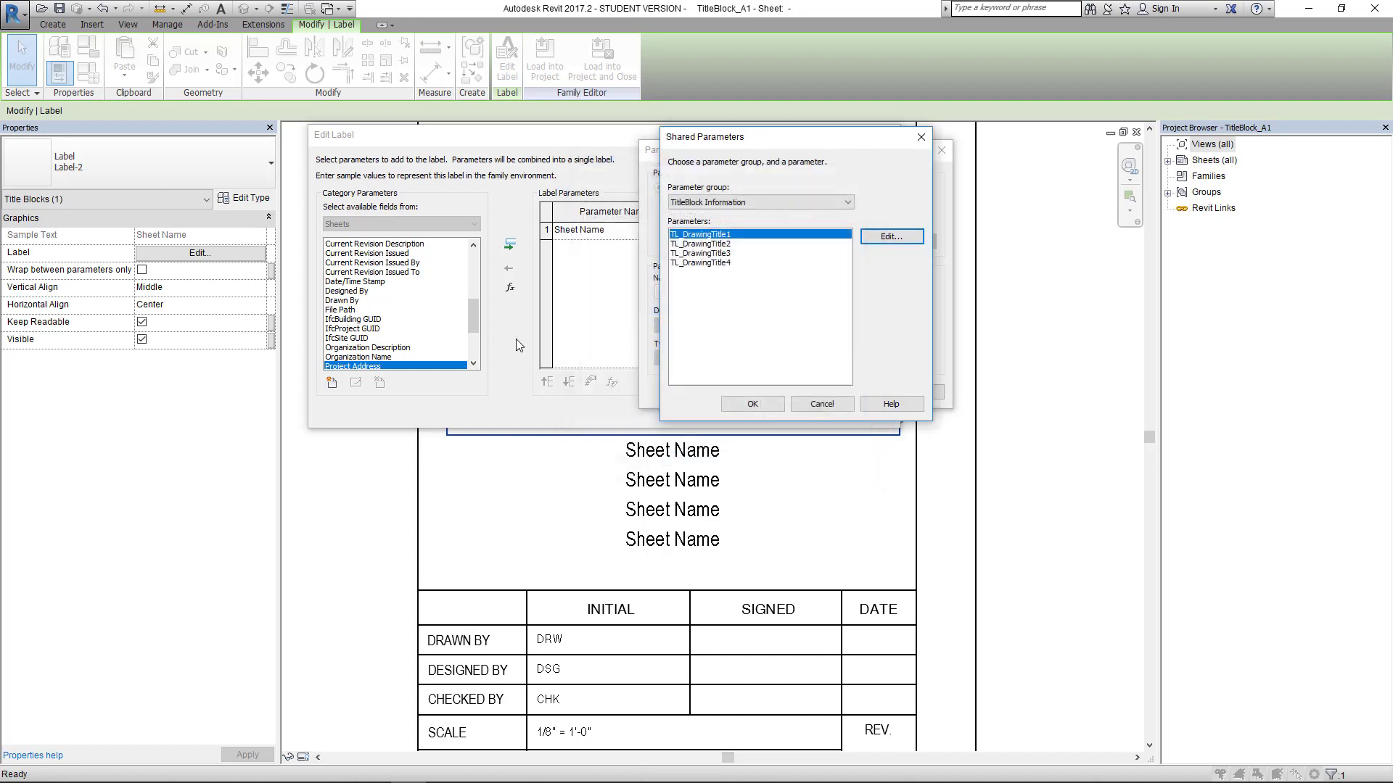
Step: Reopen the shared parameter list for editing, add a Text parameter named TL_DrawingTitle5, and confirm the list
{"action": "left_click", "coordinate": [893, 238]}
{"action": "left_click", "coordinate": [818, 293]}
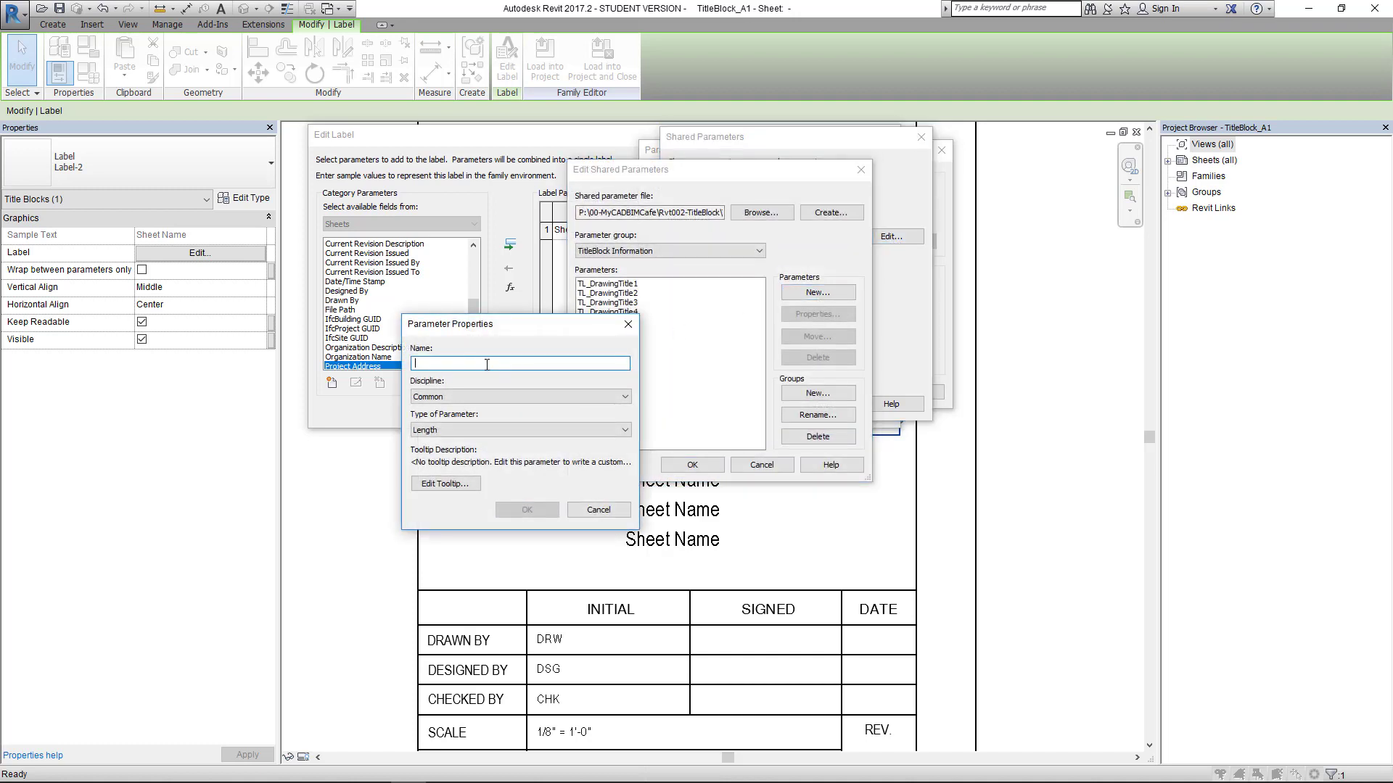
{"action": "key", "text": "ctrl+v"}
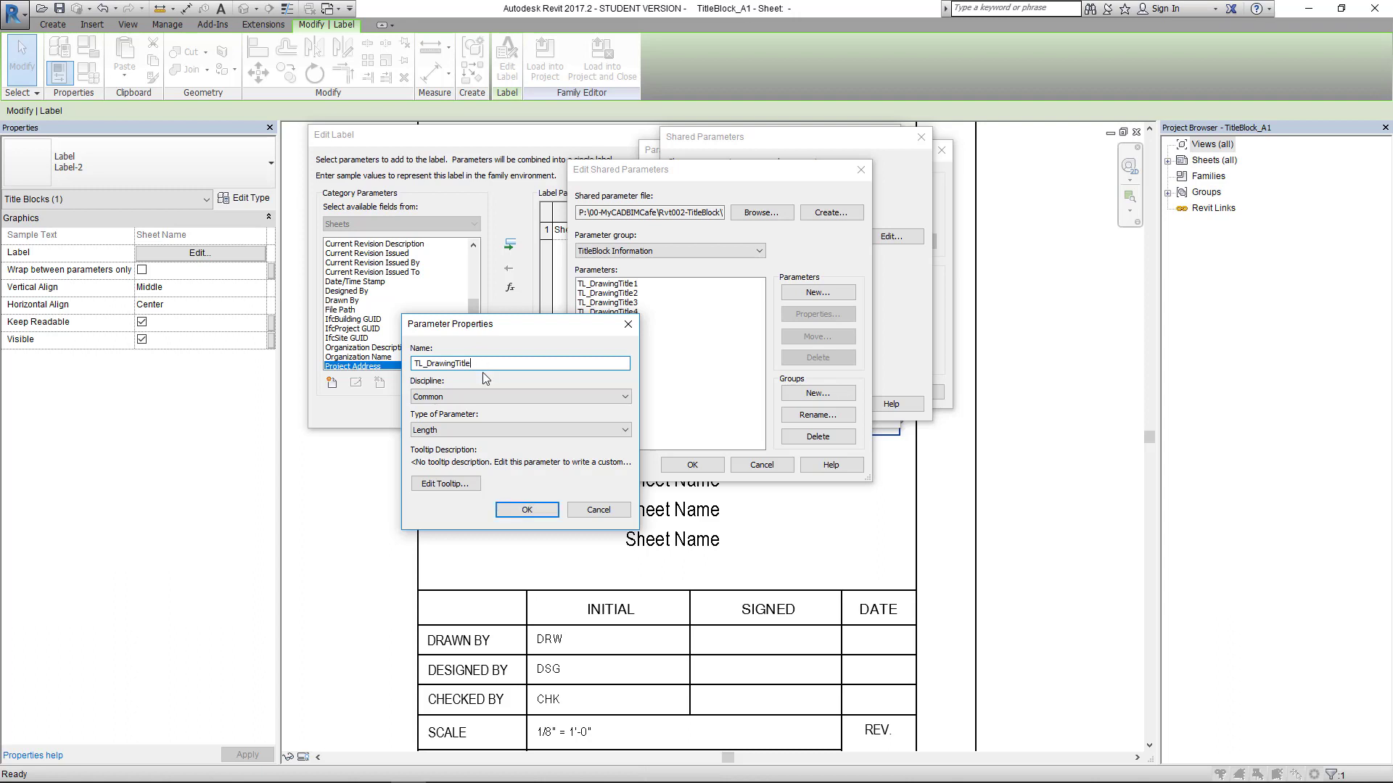
{"action": "type", "text": "5"}
{"action": "left_click", "coordinate": [464, 430]}
{"action": "left_click", "coordinate": [436, 443]}
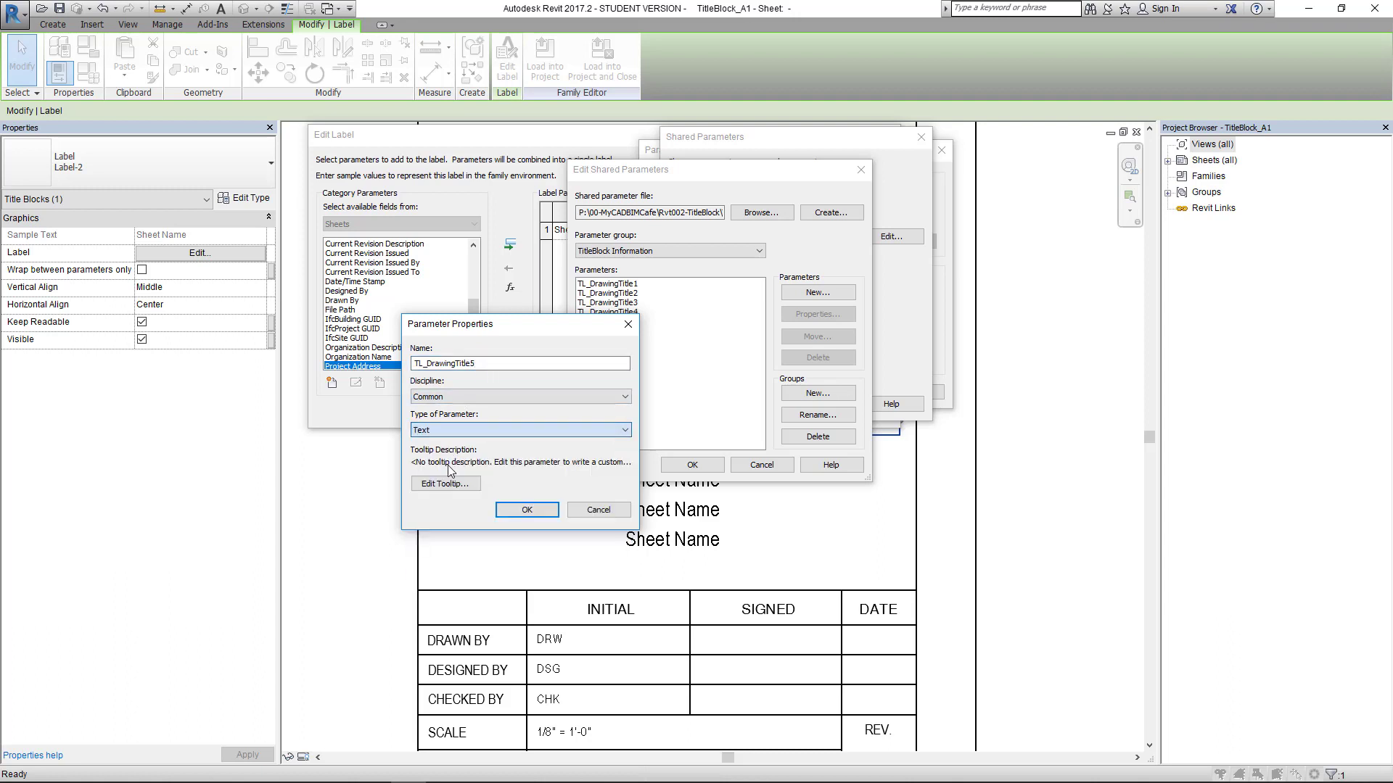
{"action": "left_click", "coordinate": [528, 514]}
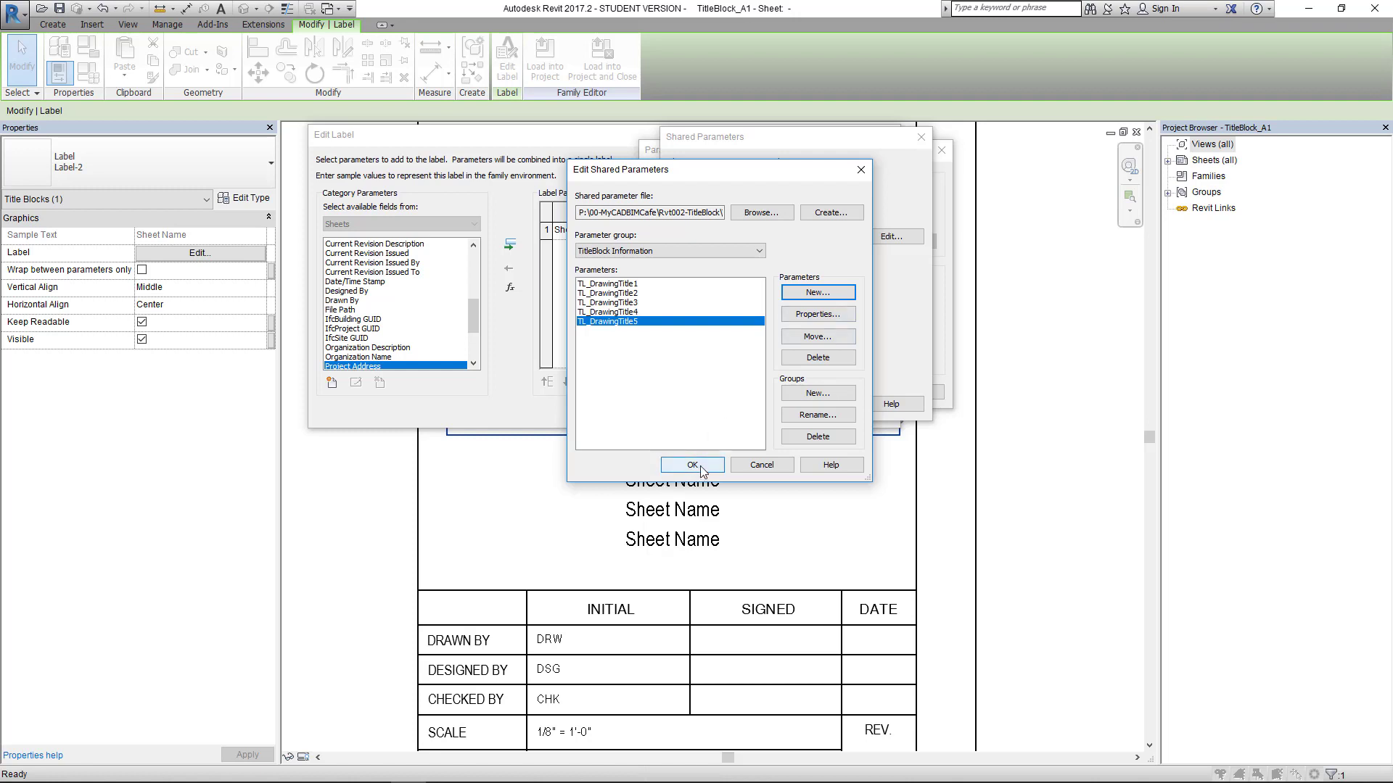
{"action": "left_click", "coordinate": [692, 465]}
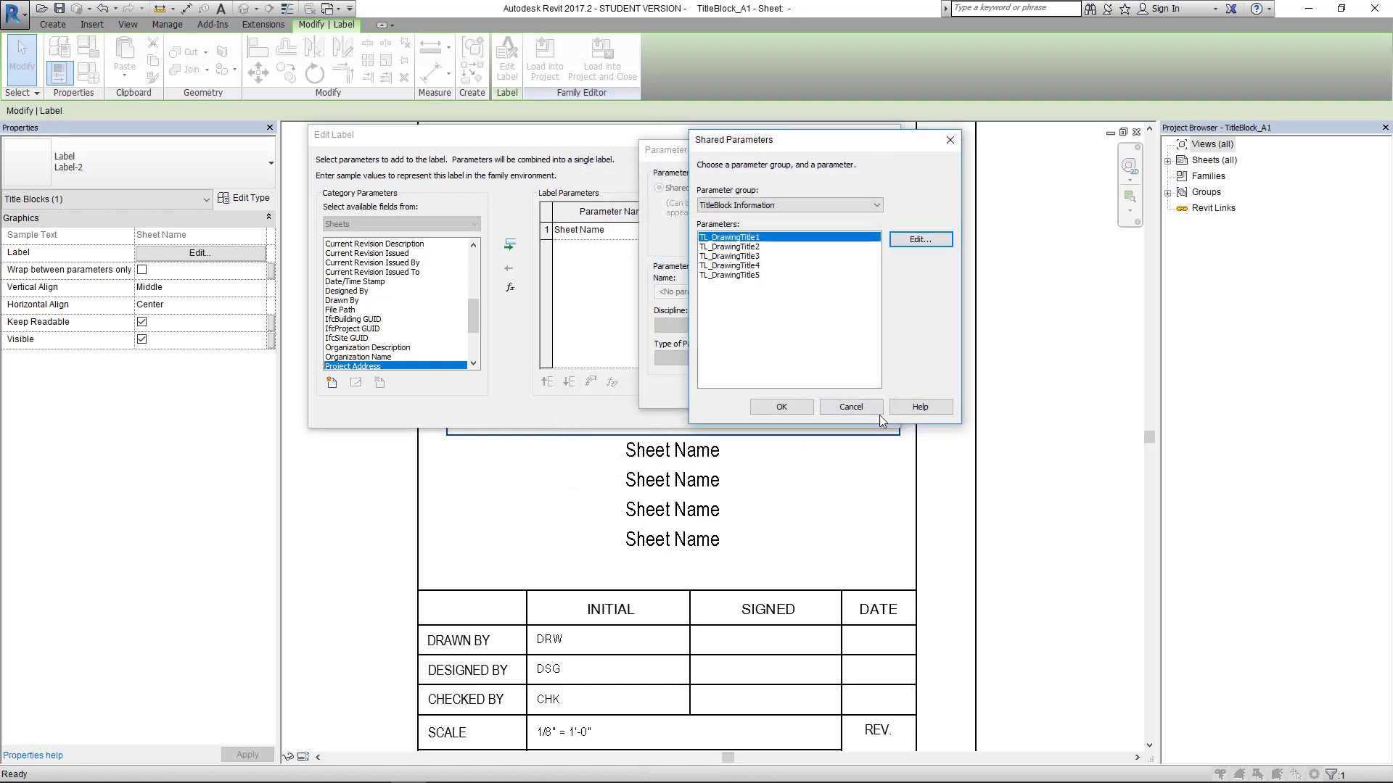
Step: Select the shared parameter TL_DrawingTitle1 and add it to the fields available for the label
{"action": "left_click", "coordinate": [779, 407]}
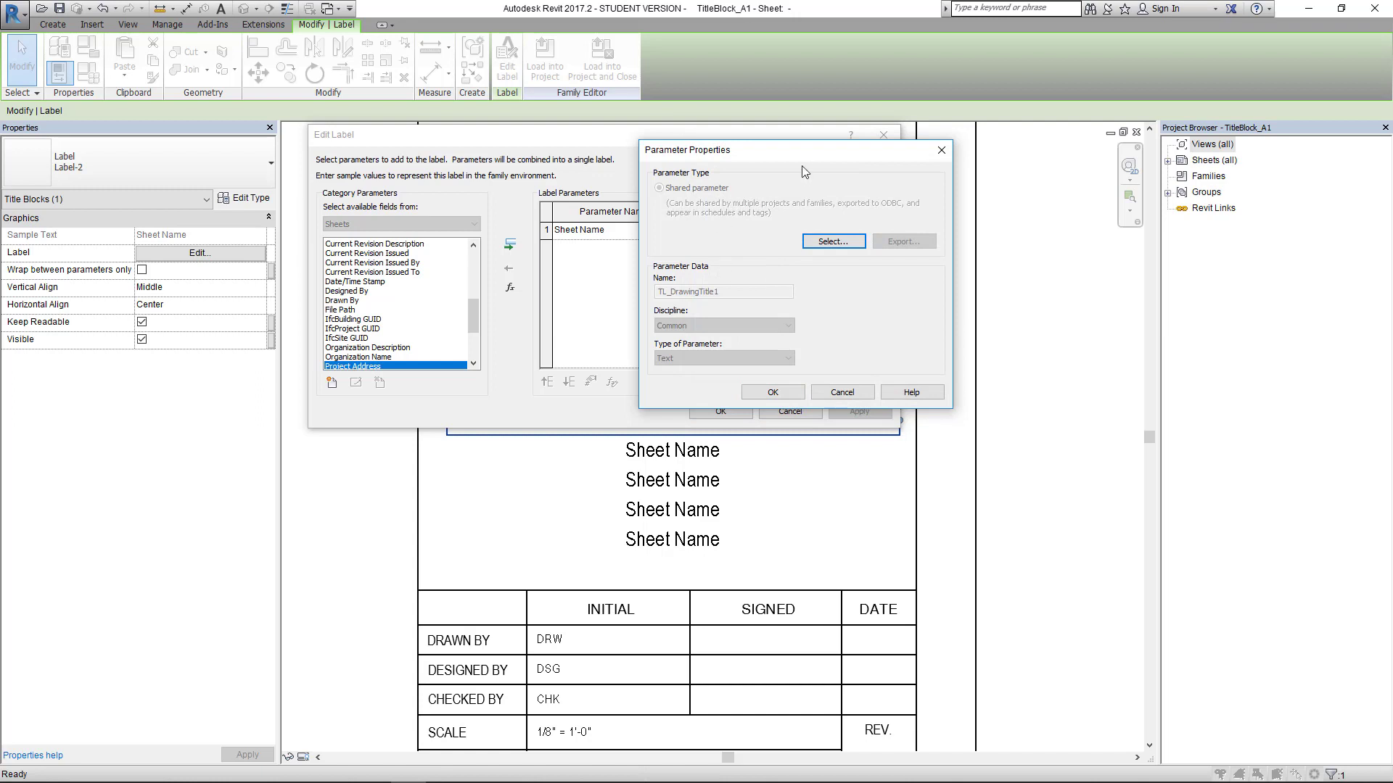
{"action": "left_click", "coordinate": [833, 240]}
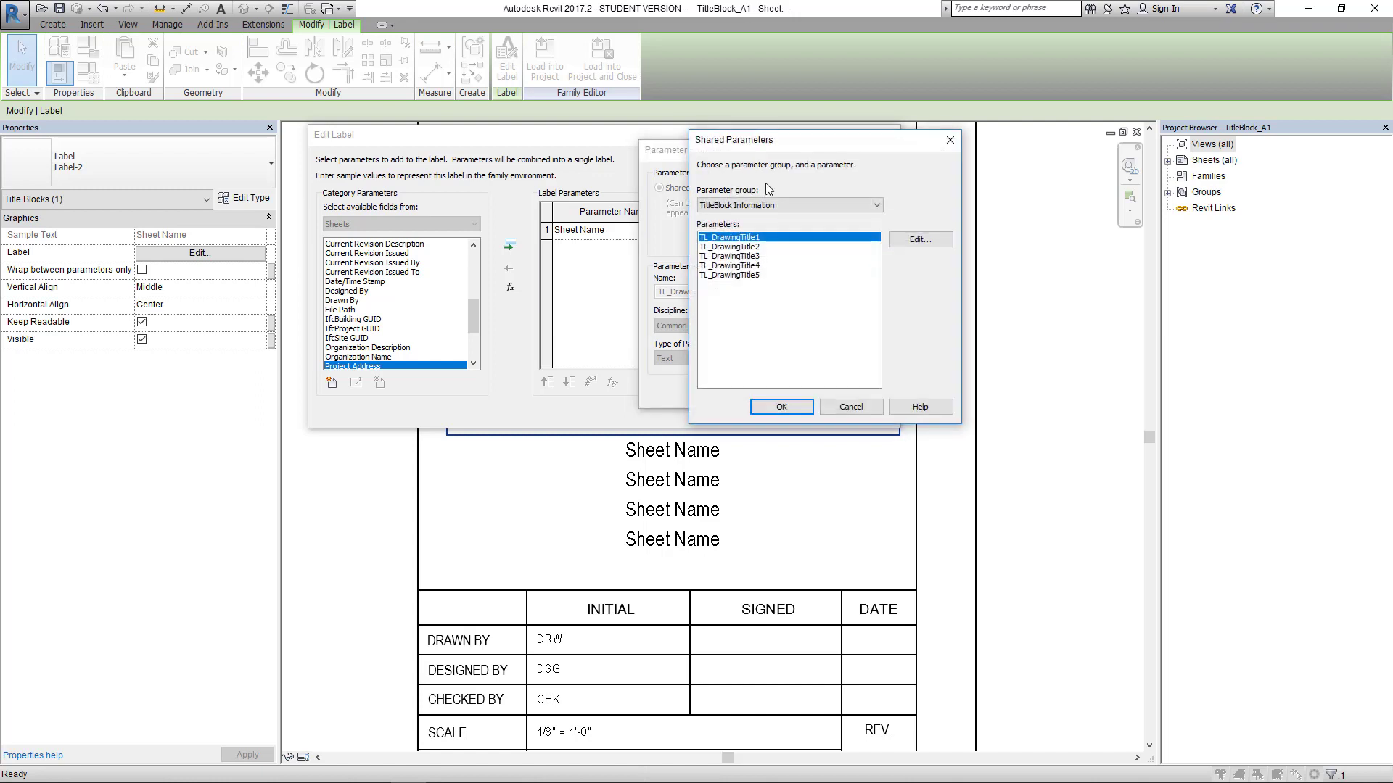
{"action": "left_click_drag", "start_coordinate": [880, 147], "coordinate": [1071, 132]}
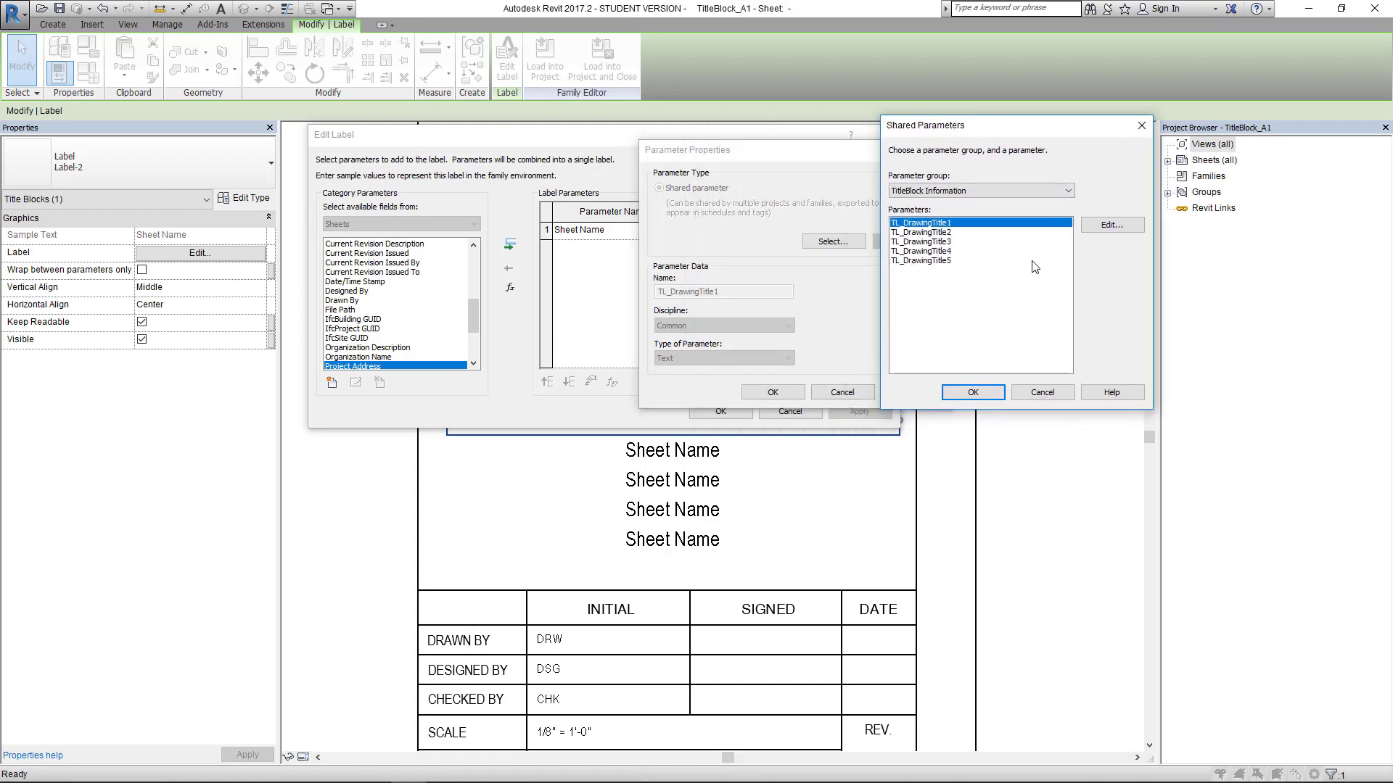
{"action": "left_click", "coordinate": [973, 392]}
{"action": "left_click", "coordinate": [773, 392]}
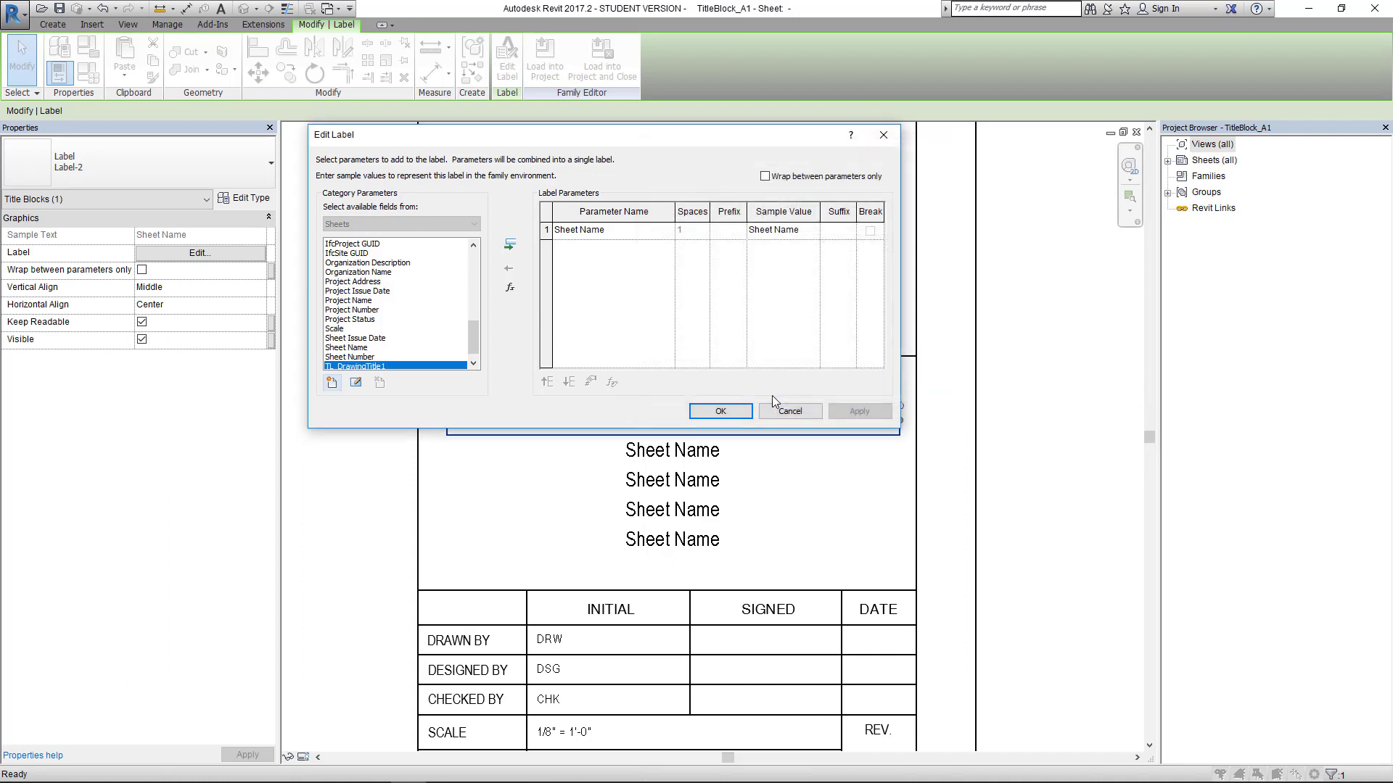
Step: Replace Sheet Name with TL_DrawingTitle1 as the topmost title label's parameter and apply the label changes
{"action": "left_click", "coordinate": [508, 243]}
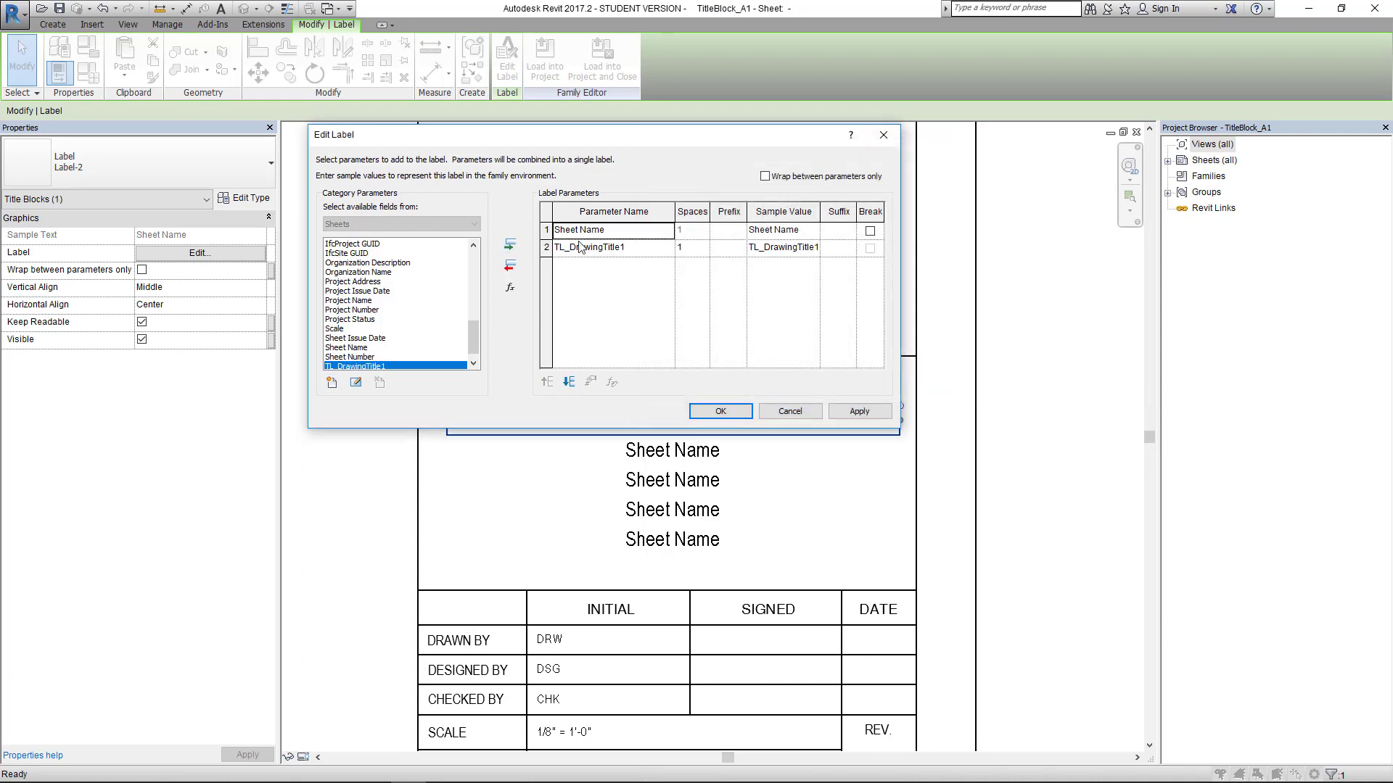
{"action": "left_click", "coordinate": [510, 266]}
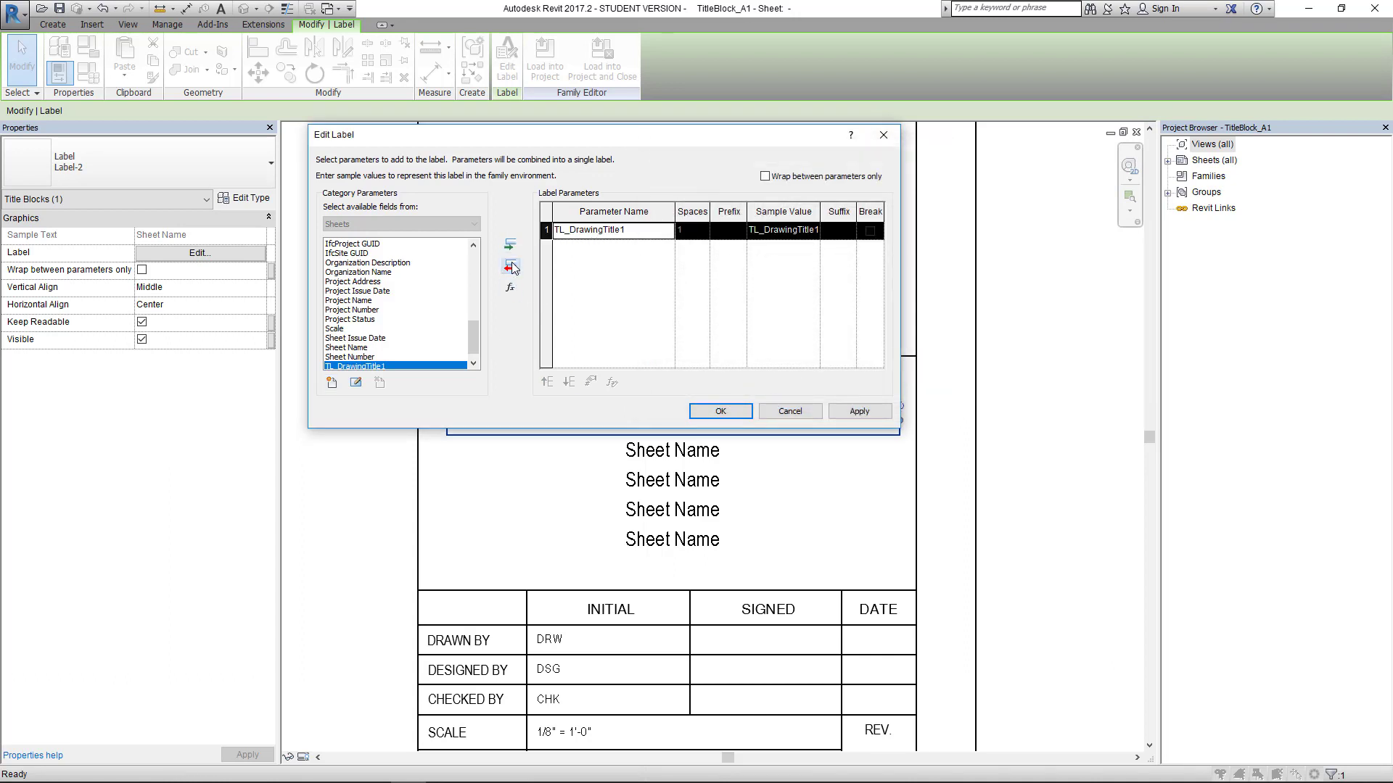
{"action": "left_click", "coordinate": [860, 411]}
{"action": "left_click", "coordinate": [721, 409]}
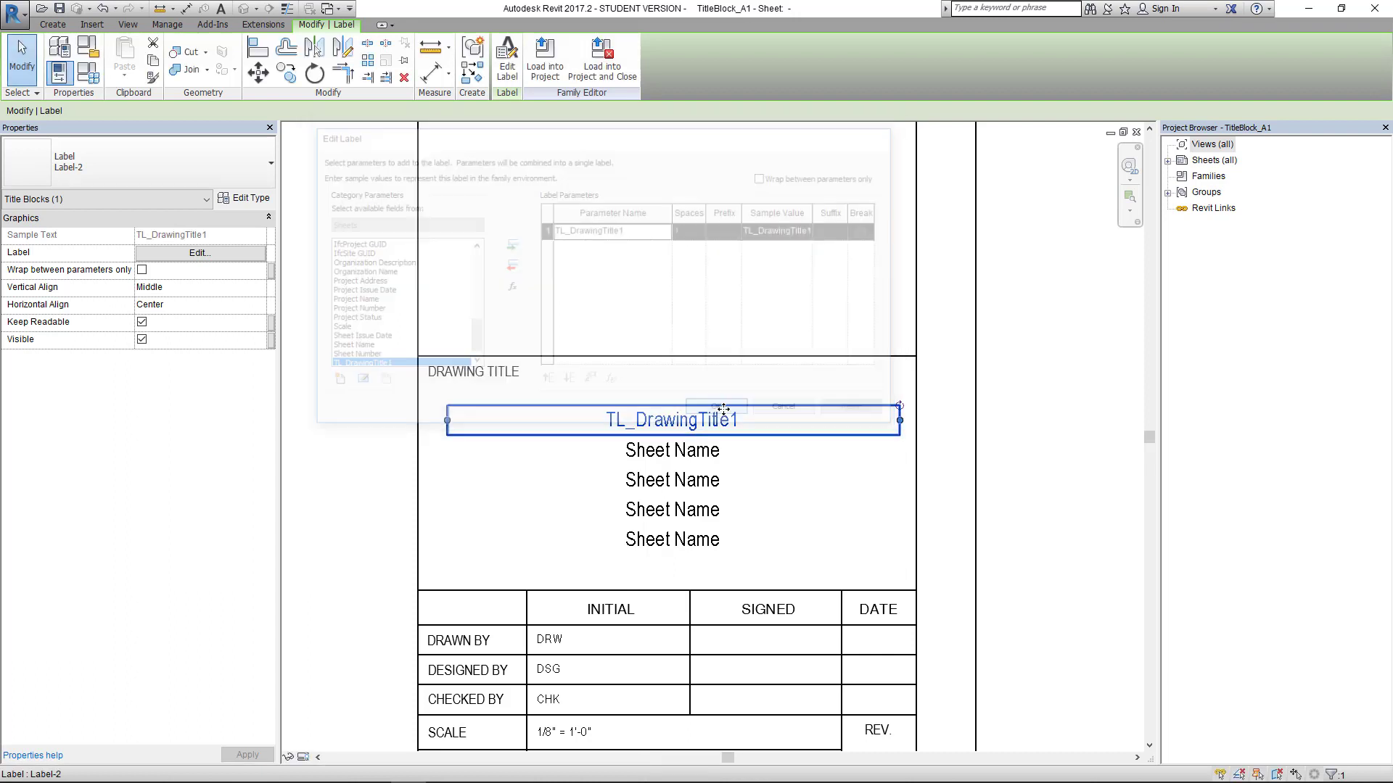
Step: Edit the second drawing title label and add the shared parameter TL_DrawingTitle2 to its available fields
{"action": "left_click", "coordinate": [695, 454]}
{"action": "left_click", "coordinate": [508, 71]}
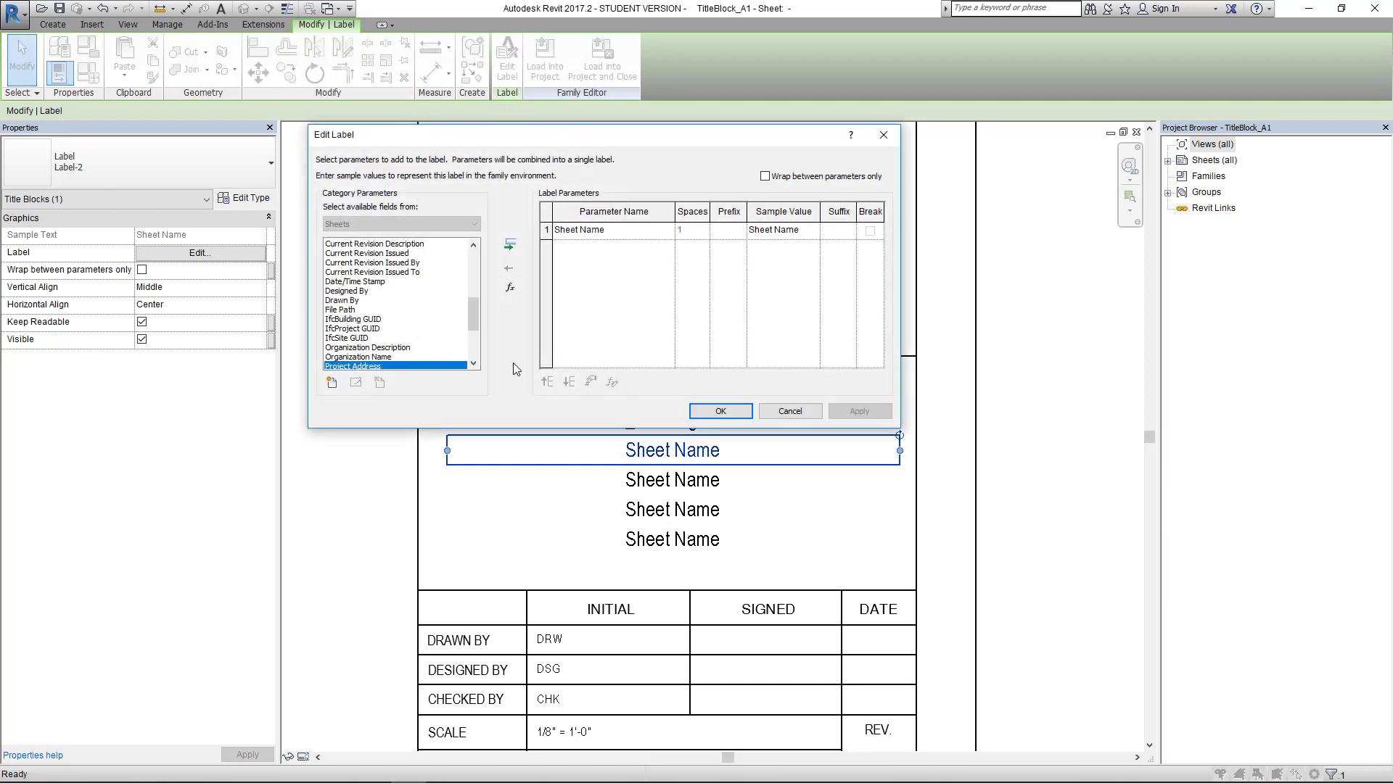
{"action": "left_click", "coordinate": [333, 383]}
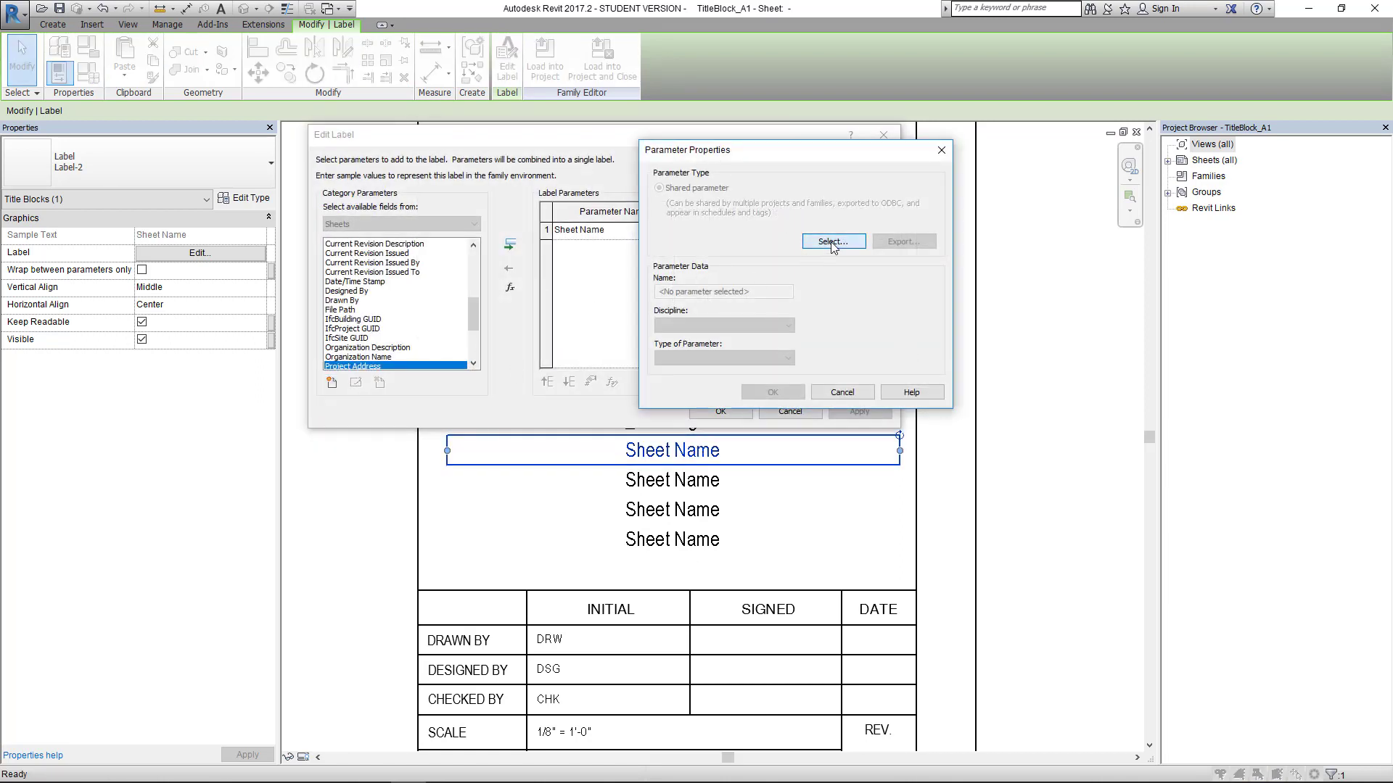
{"action": "left_click", "coordinate": [833, 242]}
{"action": "left_click", "coordinate": [932, 232]}
{"action": "left_click", "coordinate": [973, 393]}
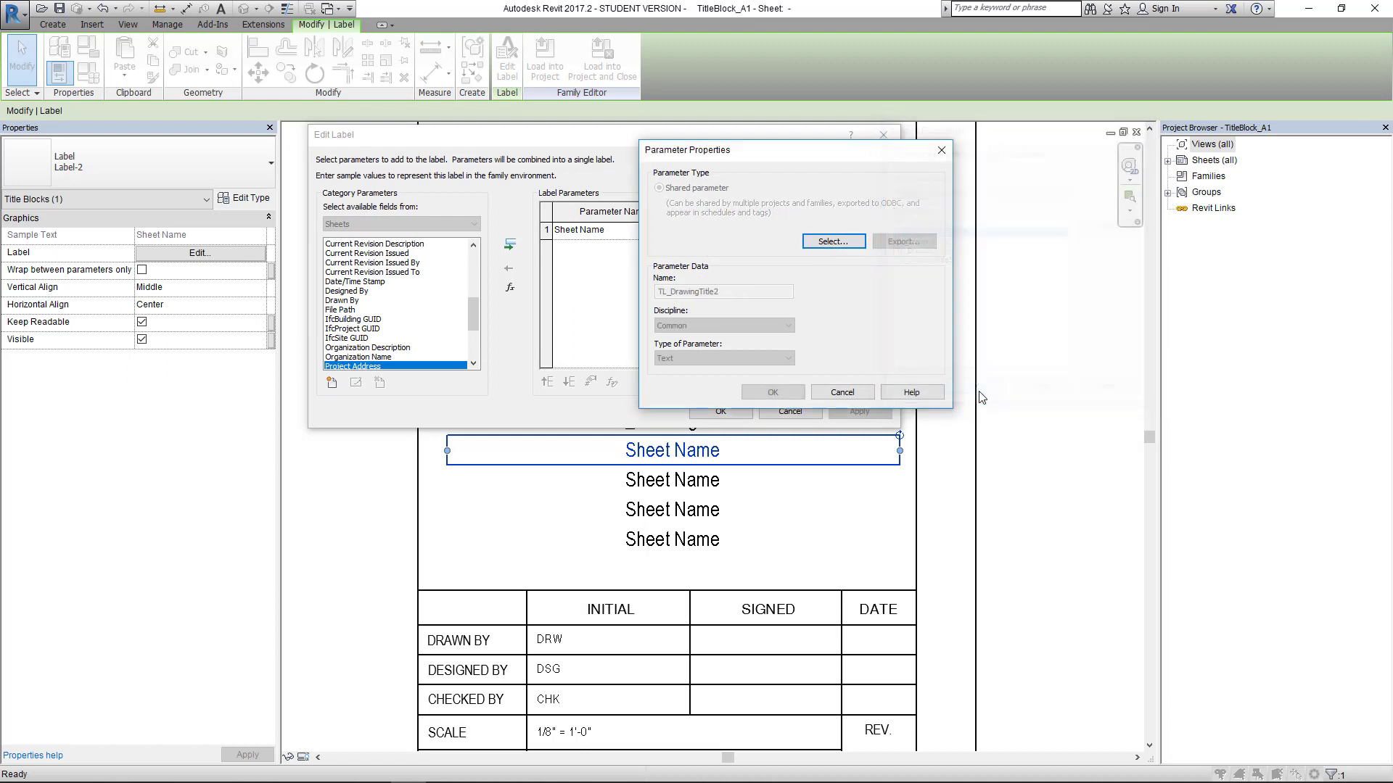
{"action": "left_click", "coordinate": [772, 392]}
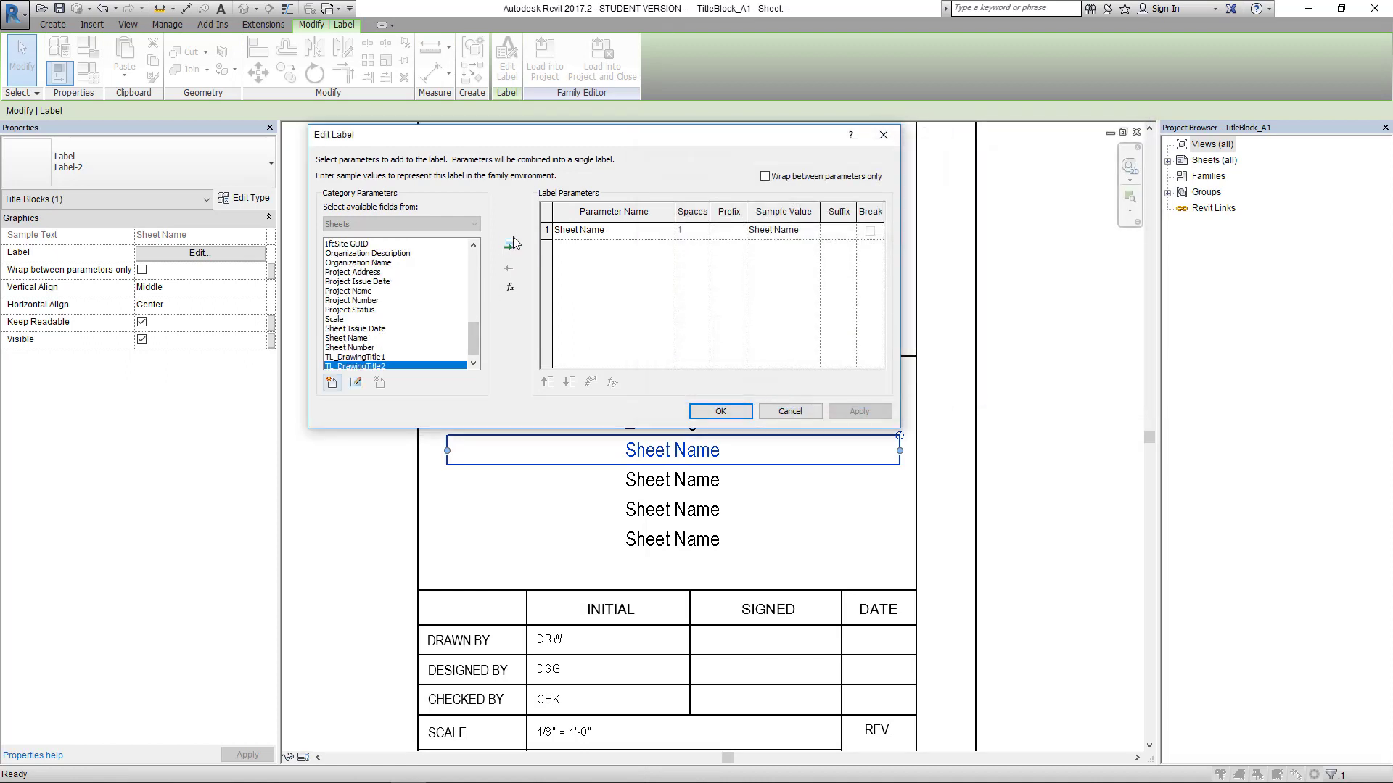
Step: Replace Sheet Name with TL_DrawingTitle2 as the second title label's parameter and apply the label changes
{"action": "left_click", "coordinate": [510, 245]}
{"action": "left_click", "coordinate": [620, 232]}
{"action": "left_click", "coordinate": [510, 266]}
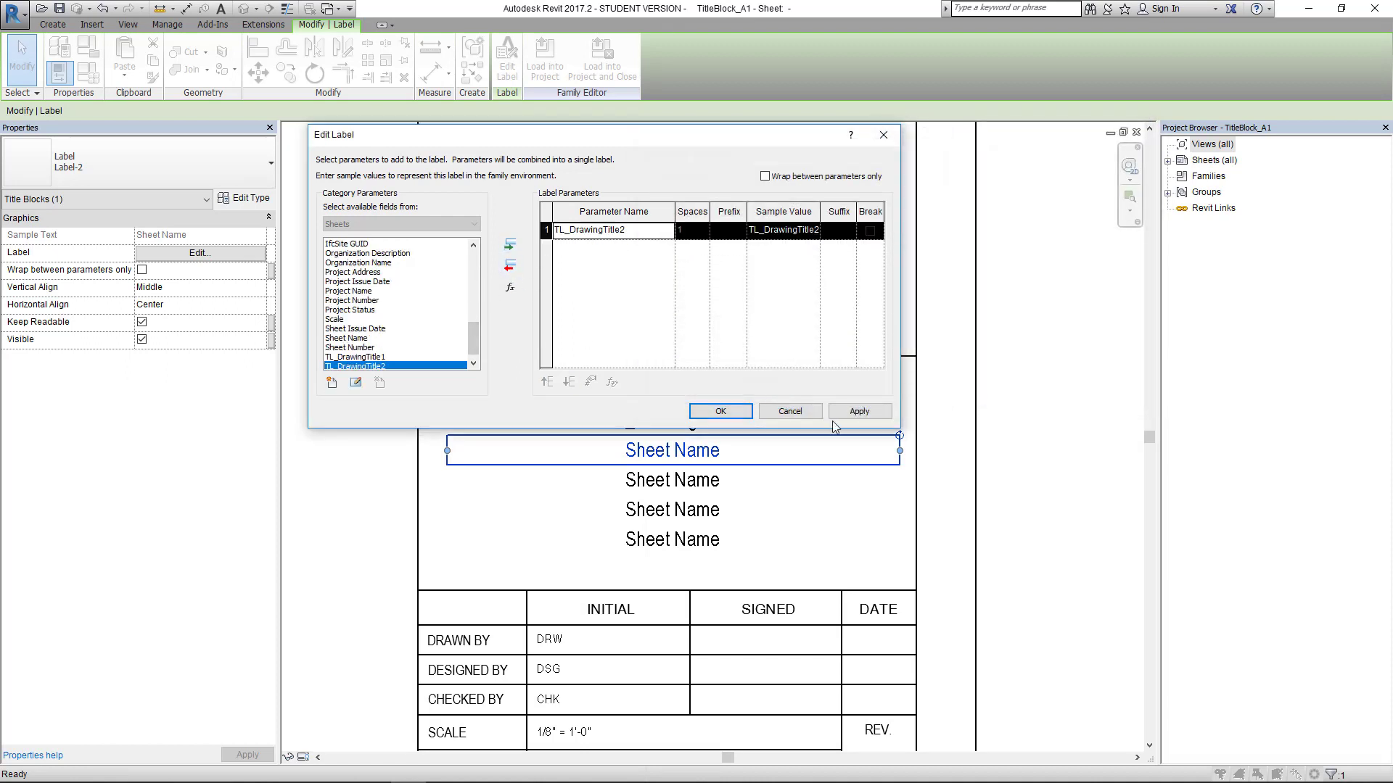
{"action": "left_click", "coordinate": [861, 411]}
{"action": "left_click", "coordinate": [721, 412]}
{"action": "left_click", "coordinate": [795, 537]}
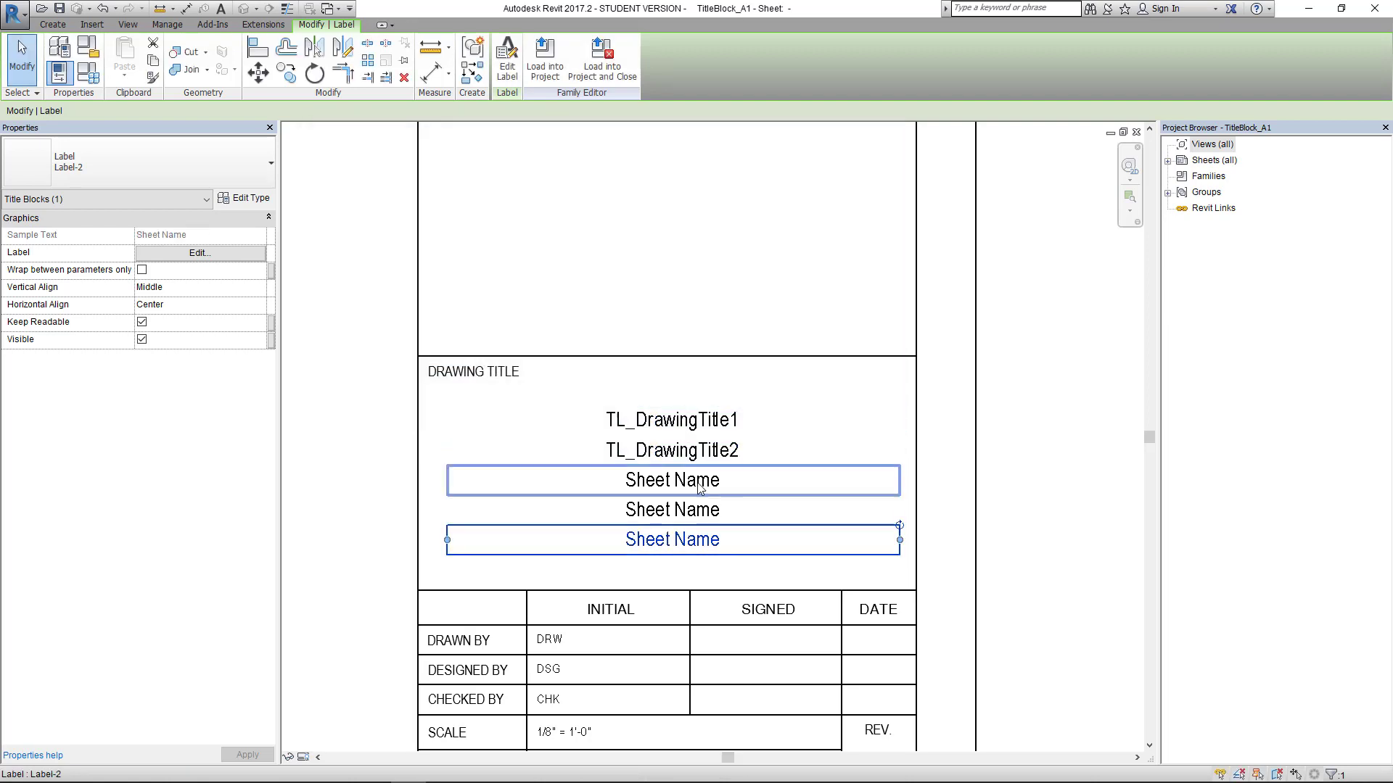
Step: Edit the third drawing title label and add the shared parameter TL_DrawingTitle3 to its available fields
{"action": "left_click", "coordinate": [698, 482]}
{"action": "left_click", "coordinate": [507, 62]}
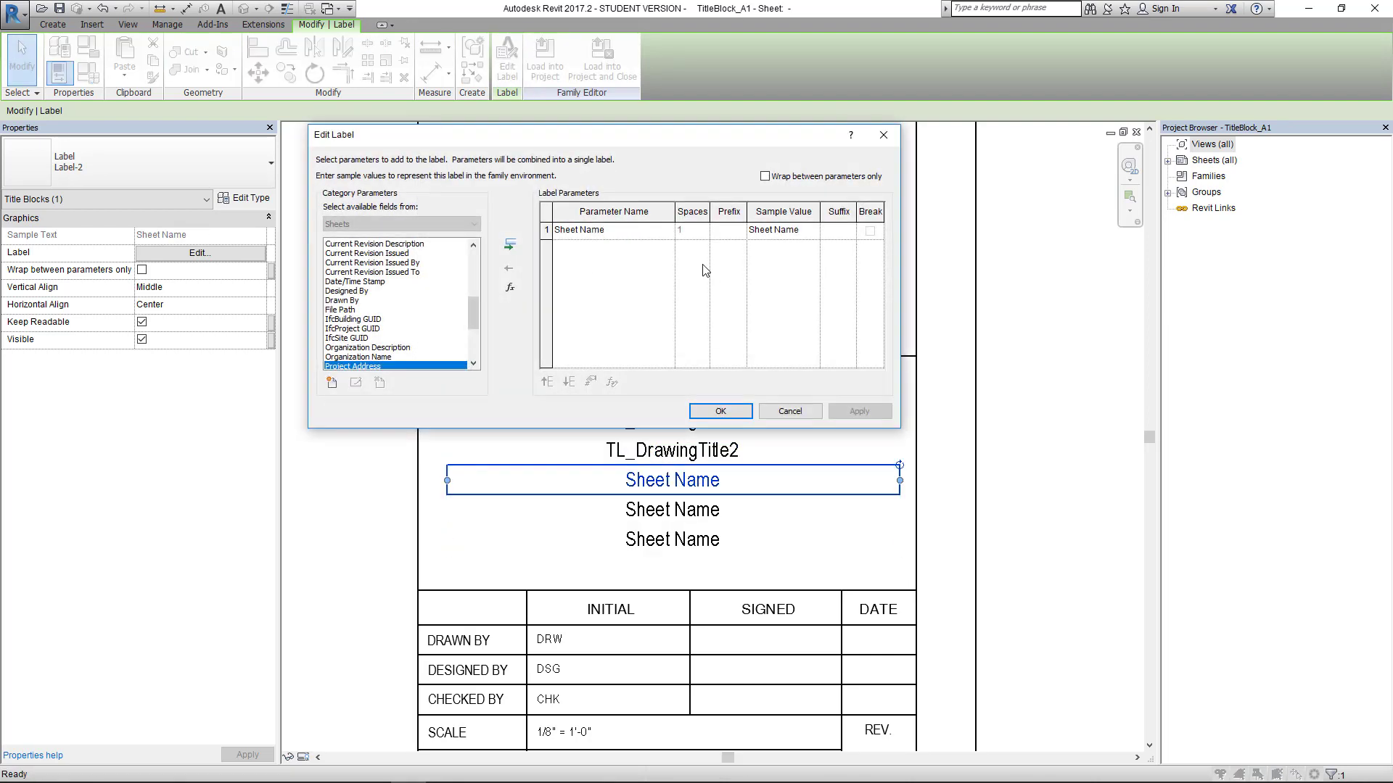
{"action": "left_click", "coordinate": [332, 383]}
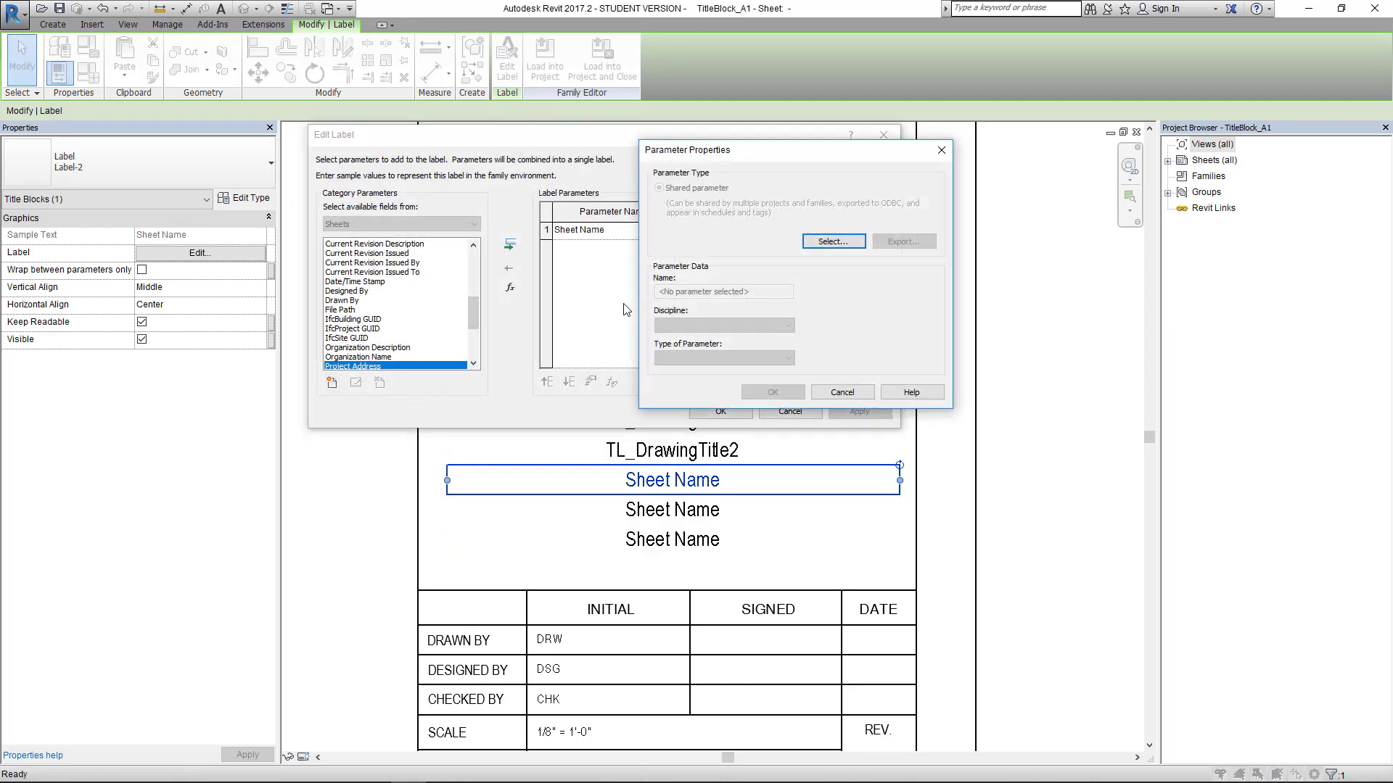
{"action": "left_click", "coordinate": [832, 240]}
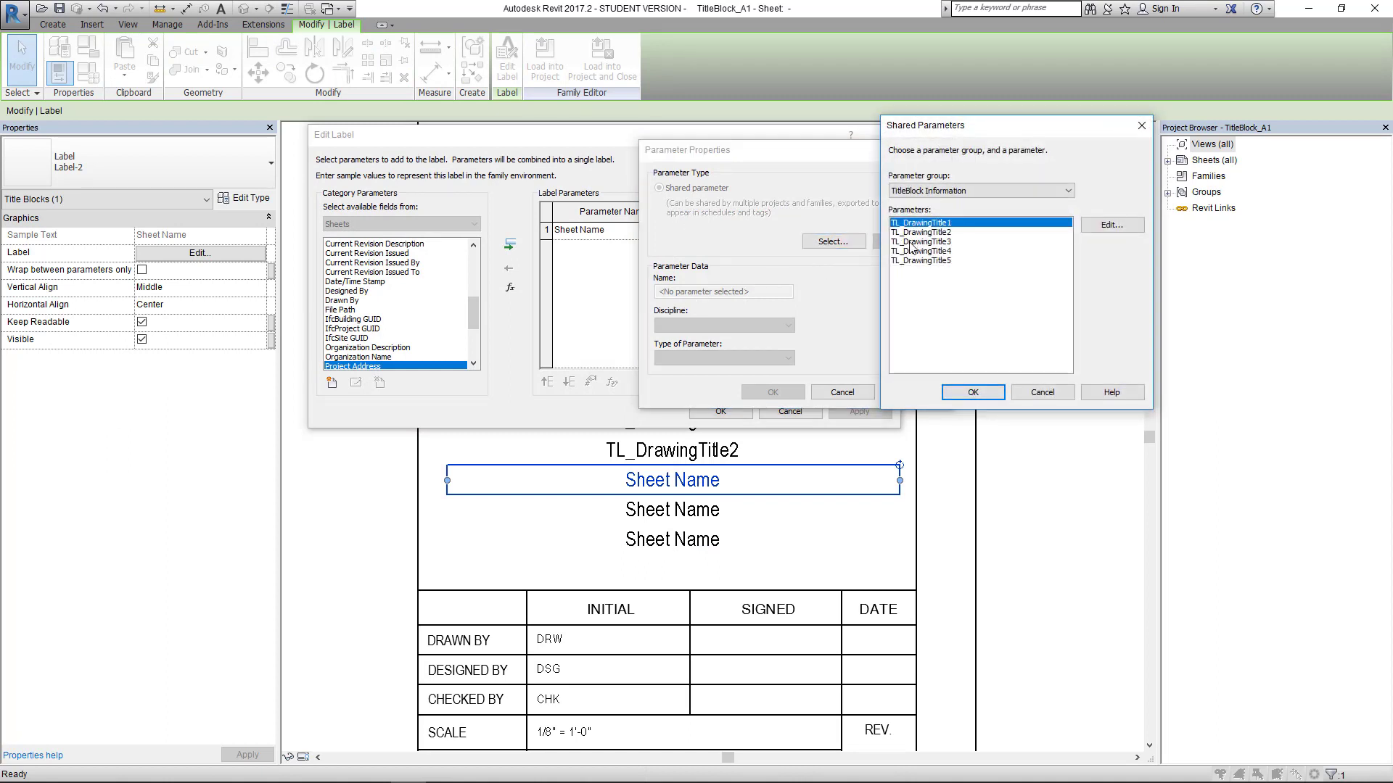
{"action": "left_click", "coordinate": [921, 242]}
{"action": "left_click", "coordinate": [972, 391]}
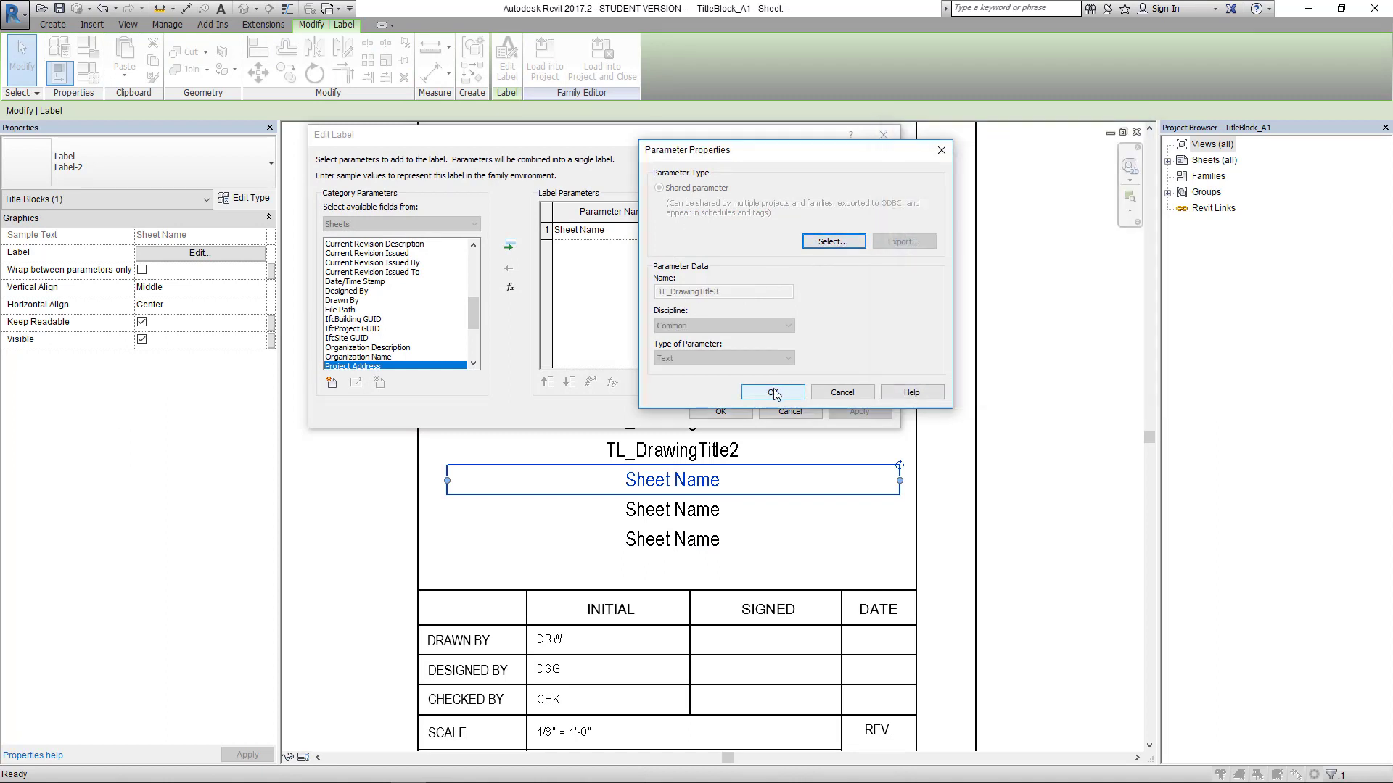
{"action": "left_click", "coordinate": [772, 392]}
Step: Replace Sheet Name with TL_DrawingTitle3 as the third title label's parameter and apply the label changes
{"action": "left_click", "coordinate": [603, 231]}
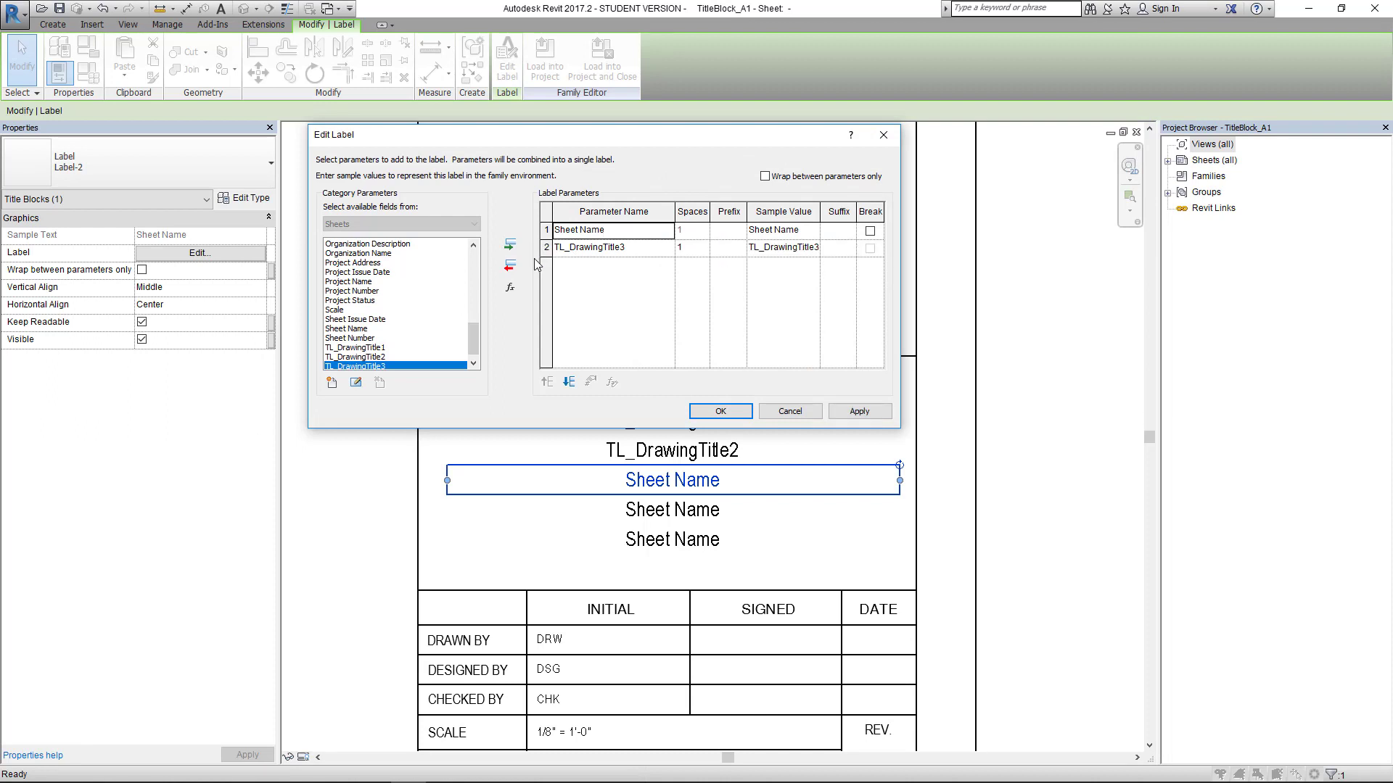
{"action": "left_click", "coordinate": [510, 265]}
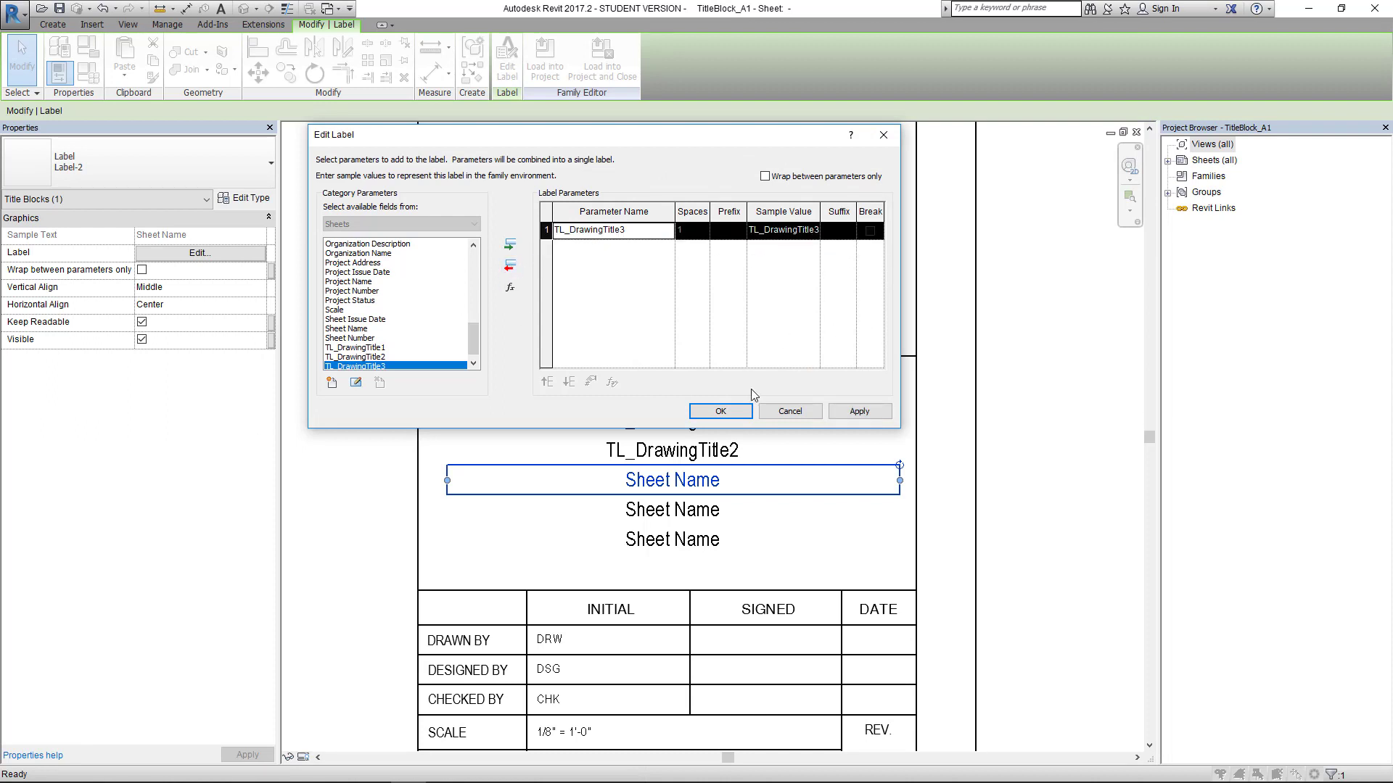
{"action": "left_click", "coordinate": [859, 412]}
{"action": "left_click", "coordinate": [720, 411]}
Step: Edit the fourth drawing title label and add the shared parameter TL_DrawingTitle4 to its available fields
{"action": "left_click", "coordinate": [696, 513]}
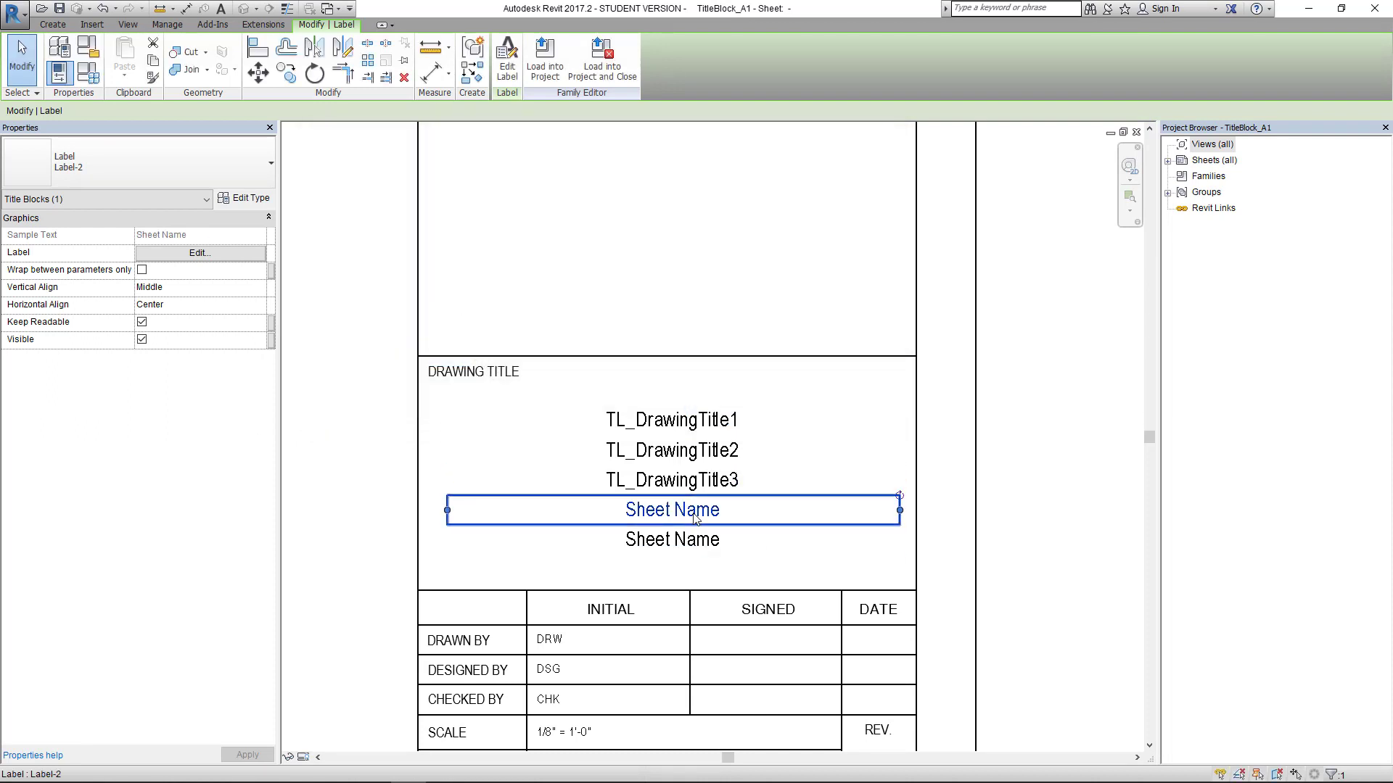
{"action": "left_click", "coordinate": [508, 62]}
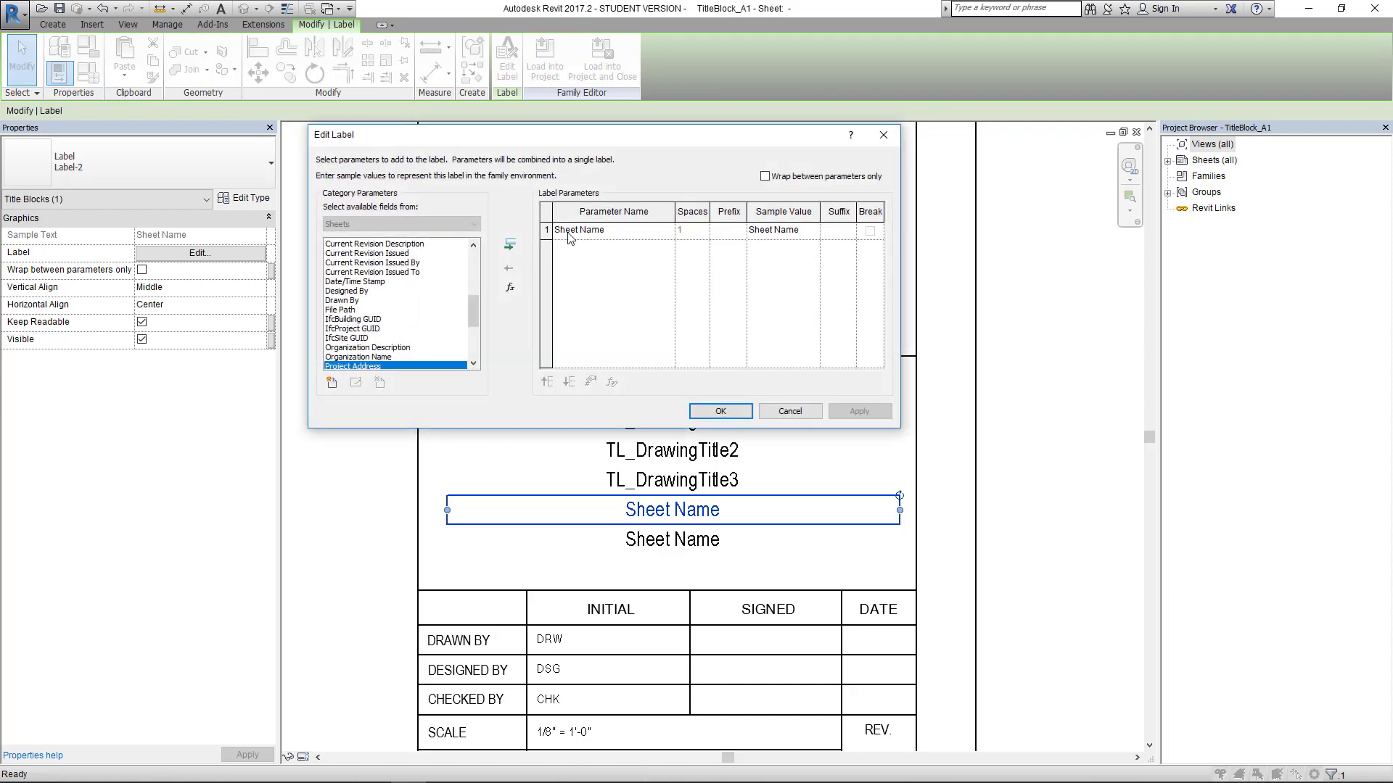
{"action": "left_click", "coordinate": [334, 383]}
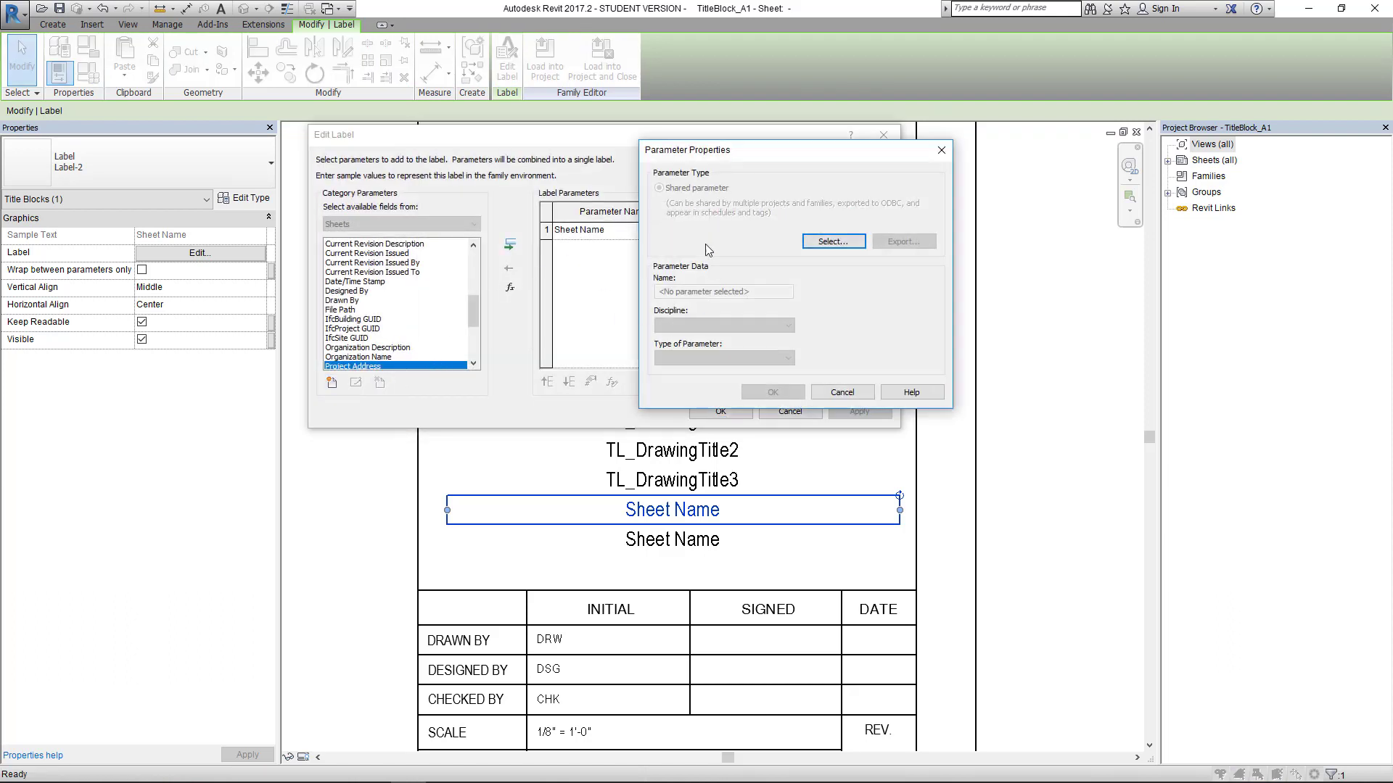
{"action": "left_click", "coordinate": [830, 242]}
{"action": "left_click", "coordinate": [934, 252]}
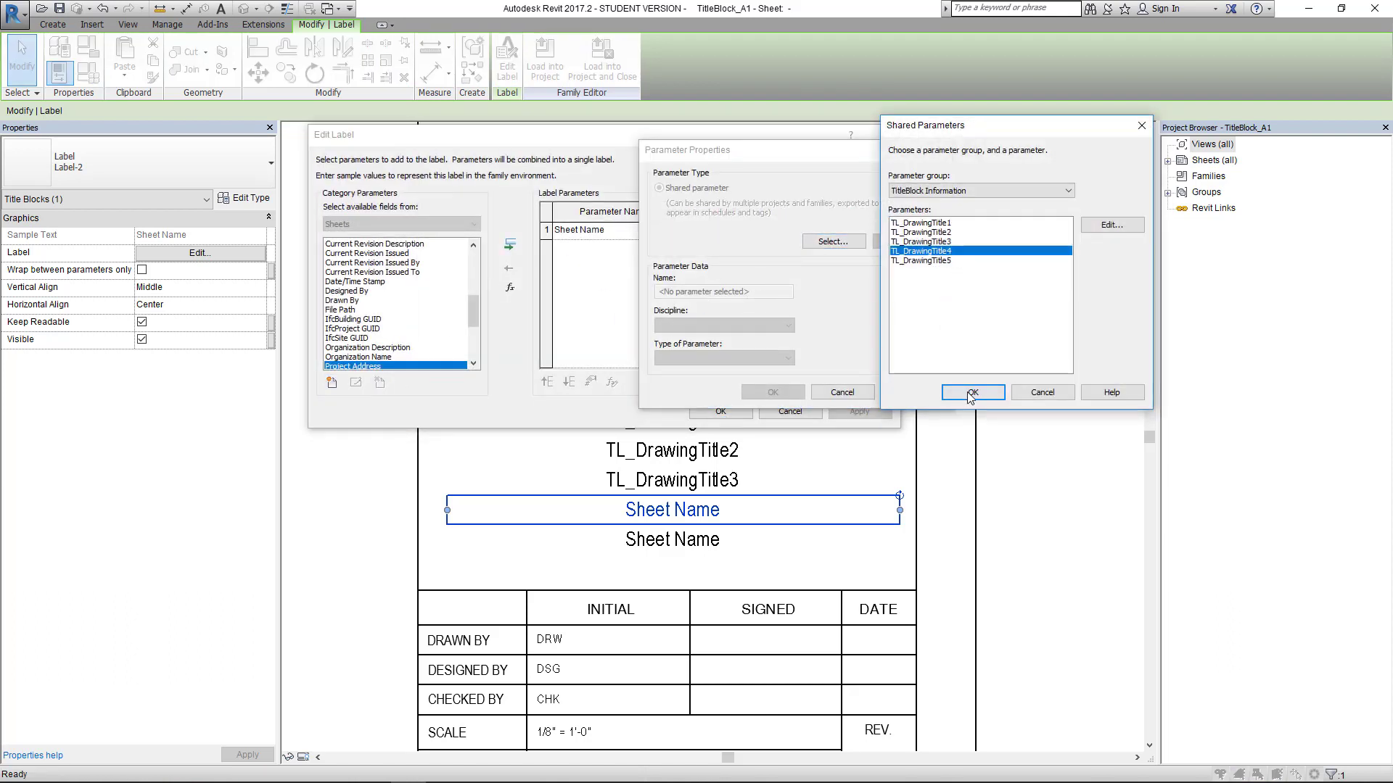
{"action": "left_click", "coordinate": [973, 393]}
{"action": "left_click", "coordinate": [772, 392]}
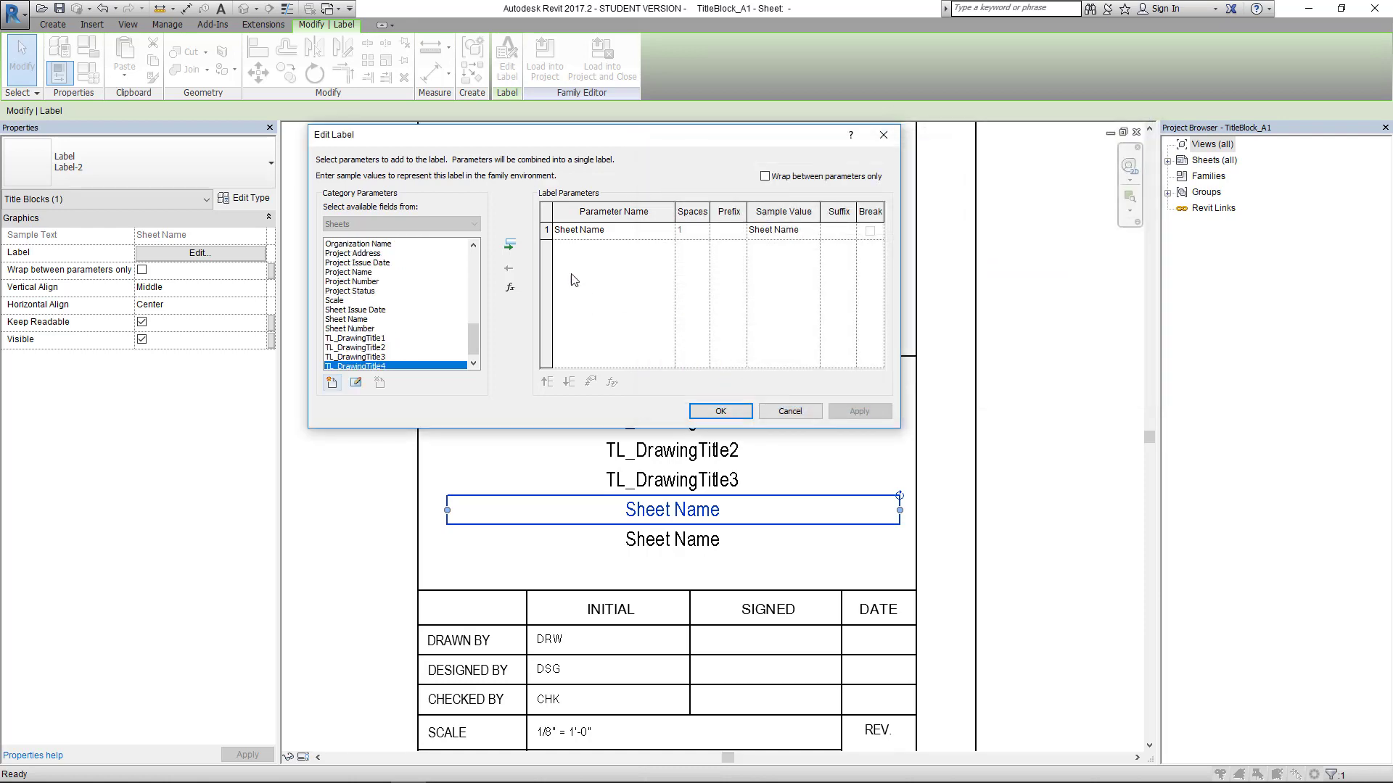
Step: Replace Sheet Name with TL_DrawingTitle4 as the fourth title label's parameter and confirm the label
{"action": "left_click", "coordinate": [510, 245]}
{"action": "left_click", "coordinate": [510, 268]}
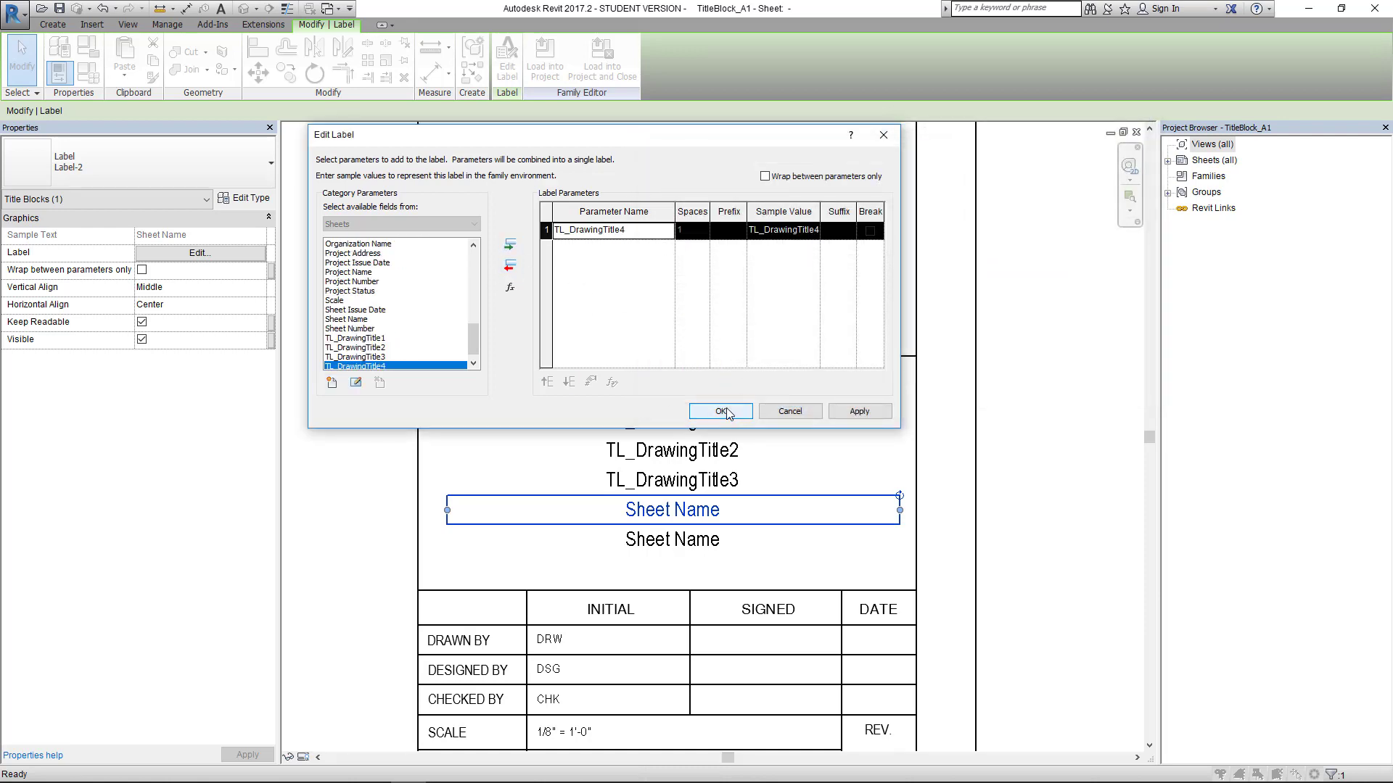
{"action": "left_click", "coordinate": [720, 411]}
Step: Remove Sheet Name from the fifth drawing title label and add the shared parameter TL_DrawingTitle5 to its available fields
{"action": "left_click", "coordinate": [696, 549]}
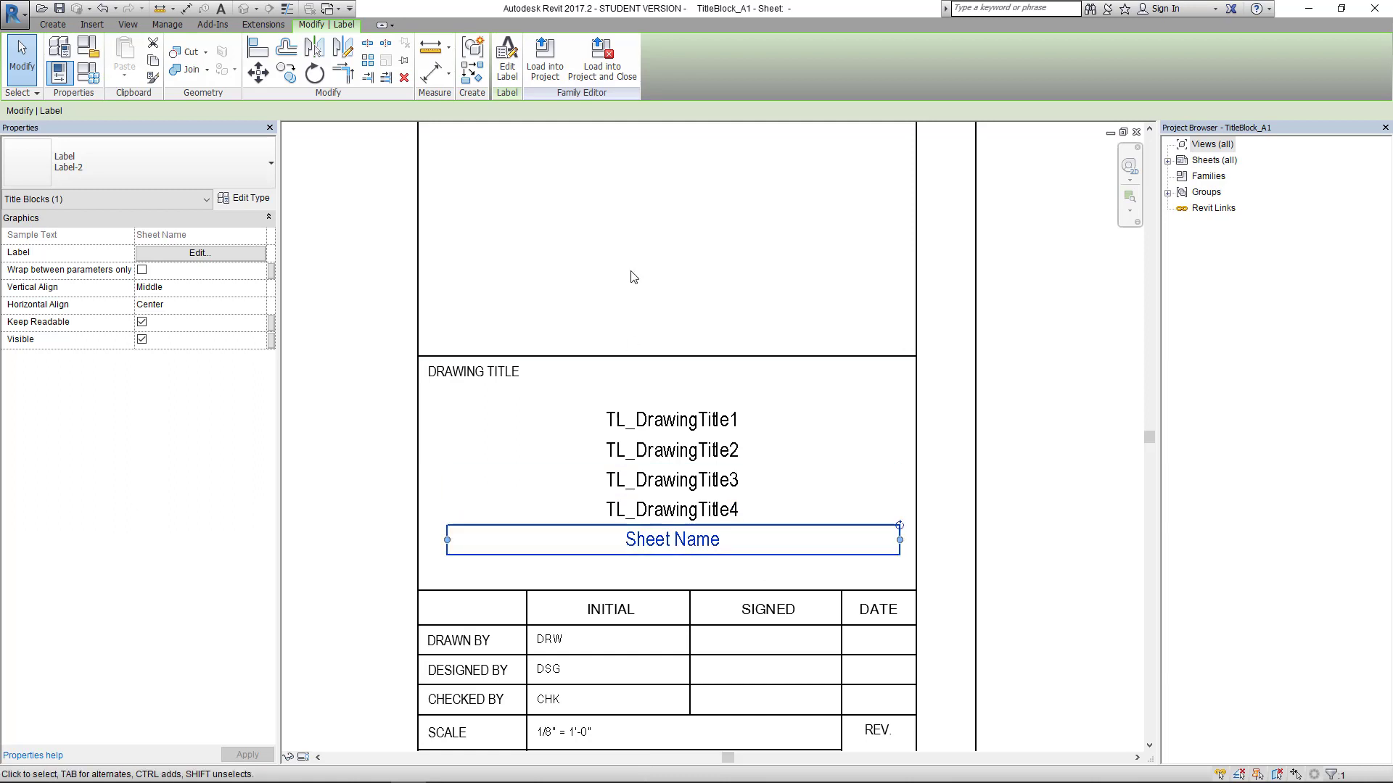
{"action": "left_click", "coordinate": [507, 60]}
{"action": "left_click", "coordinate": [594, 231]}
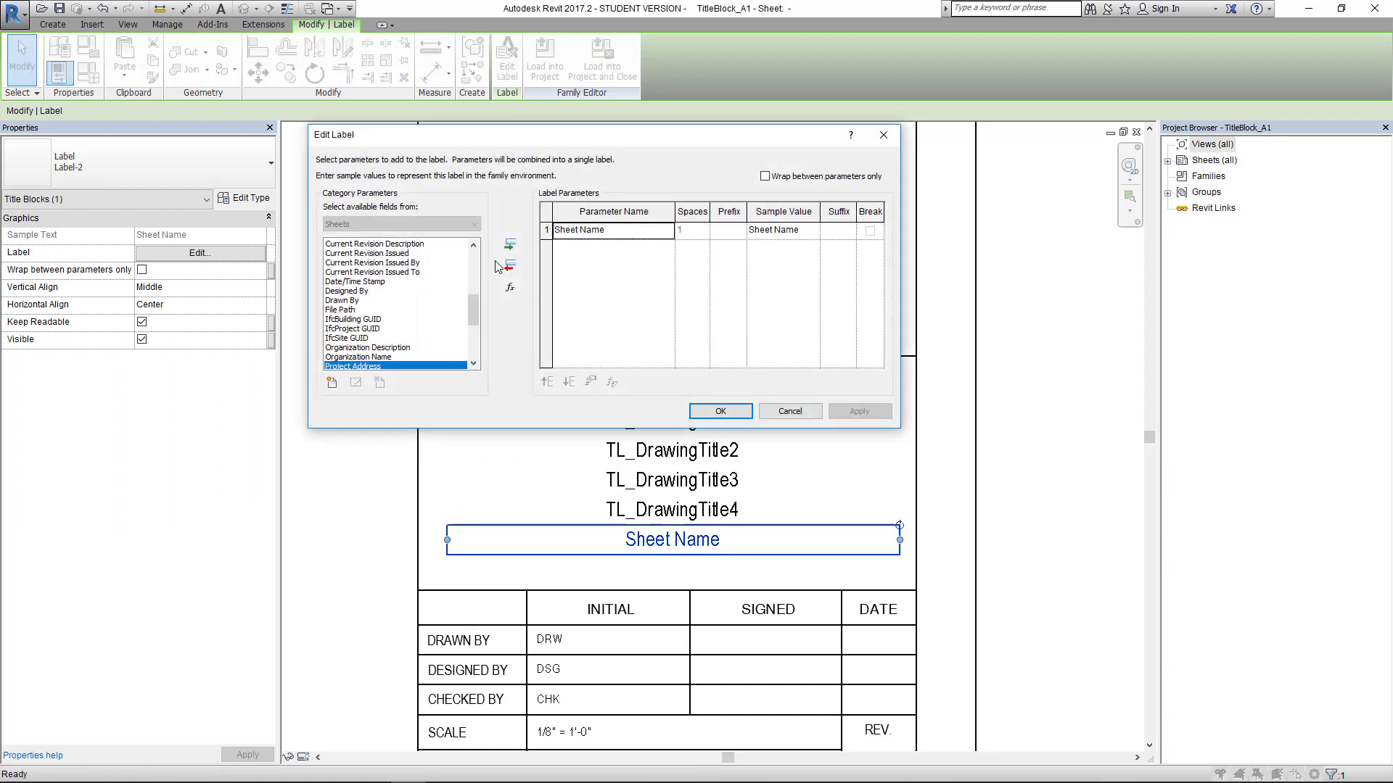
{"action": "left_click", "coordinate": [508, 269]}
{"action": "left_click", "coordinate": [331, 383]}
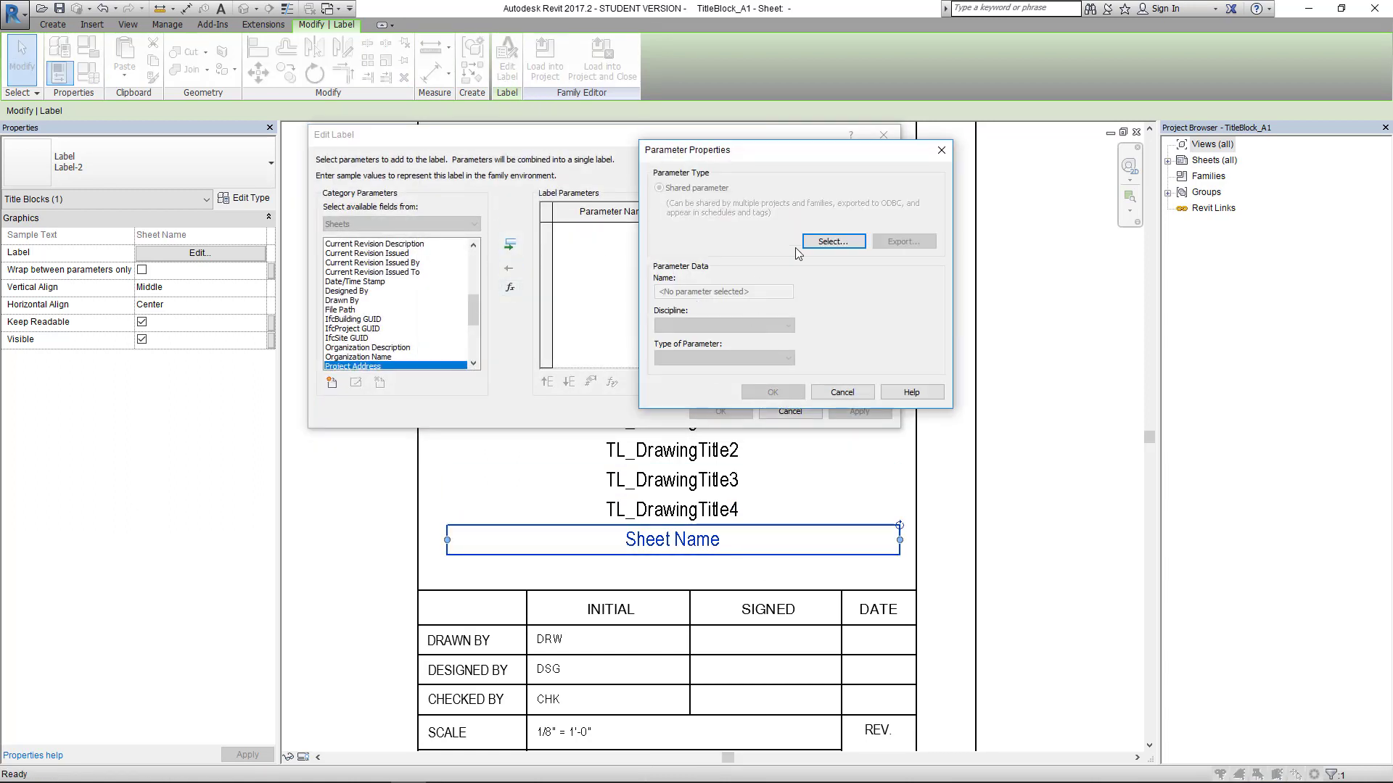
{"action": "left_click", "coordinate": [809, 243]}
{"action": "left_click", "coordinate": [928, 261]}
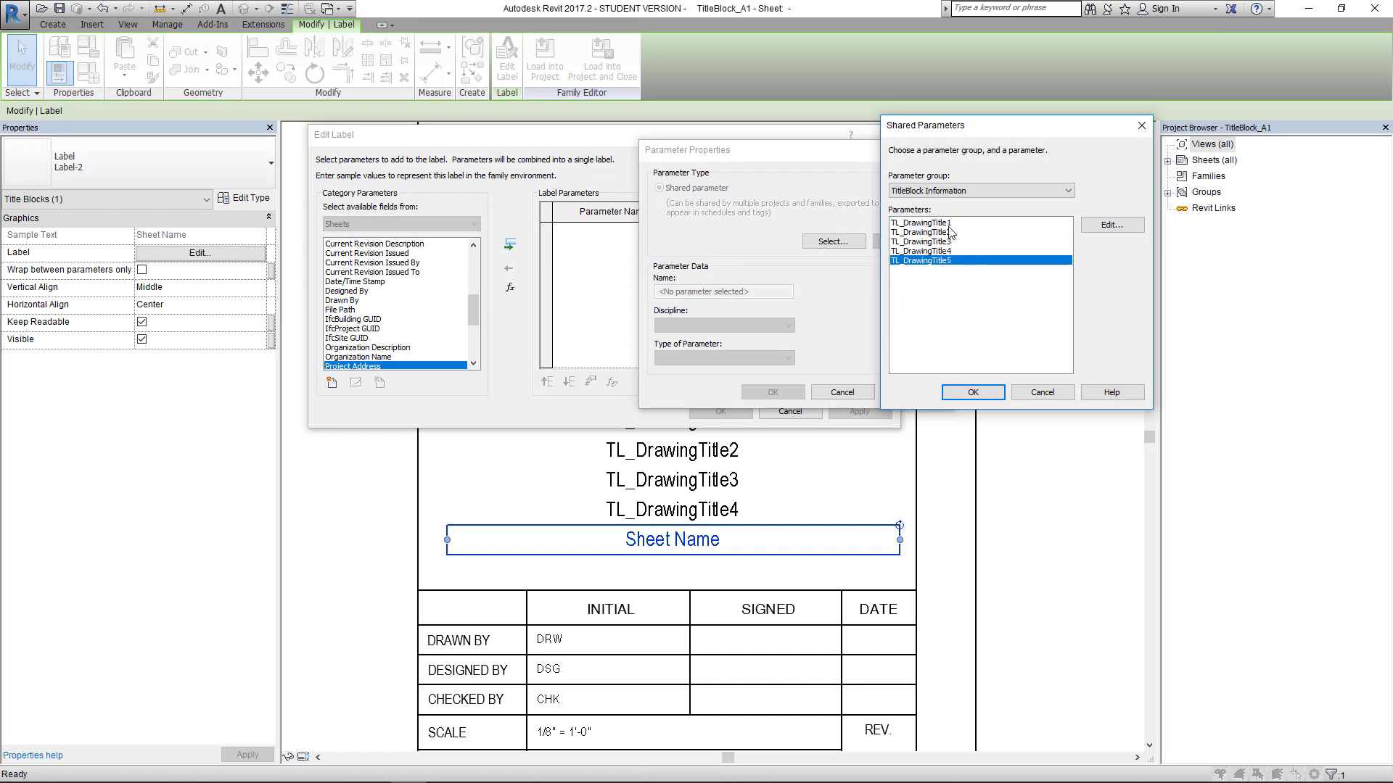
{"action": "left_click", "coordinate": [982, 397]}
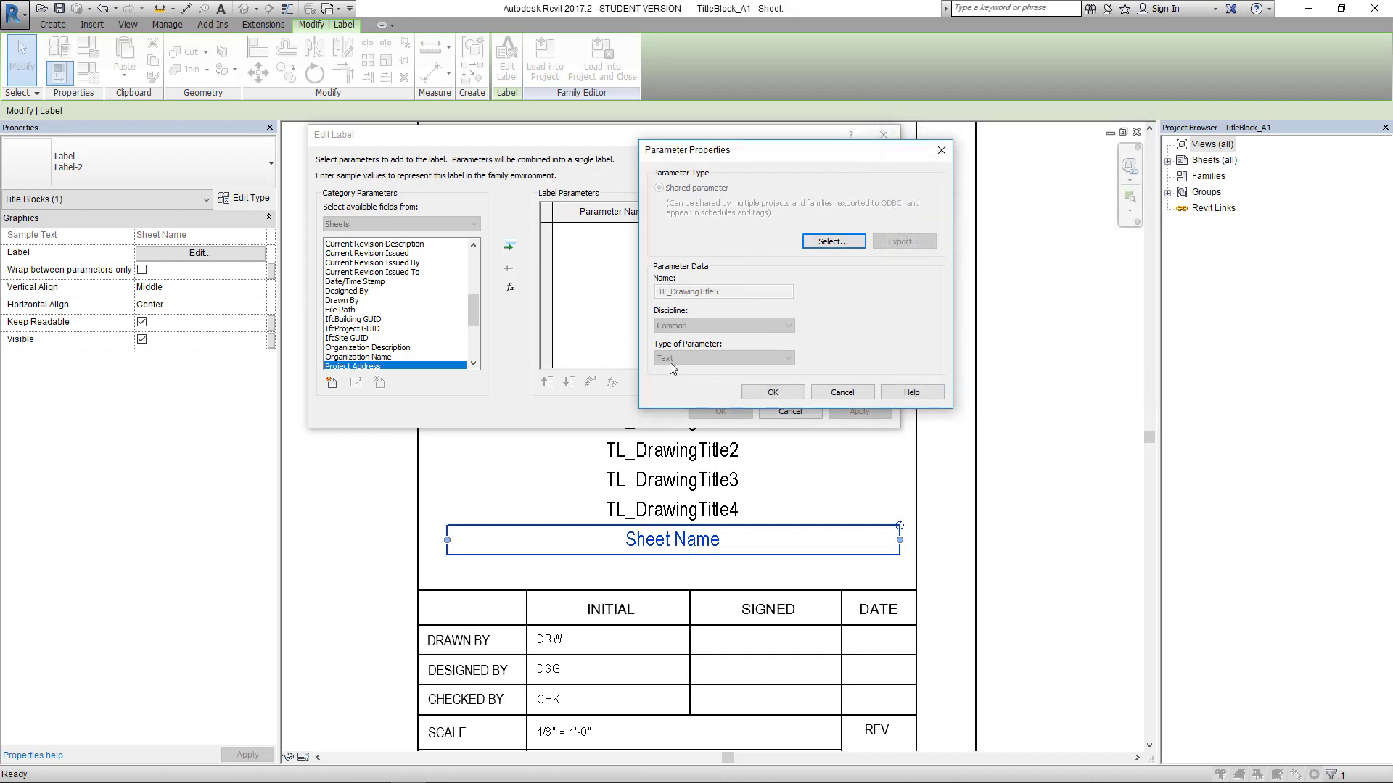
{"action": "left_click", "coordinate": [773, 392]}
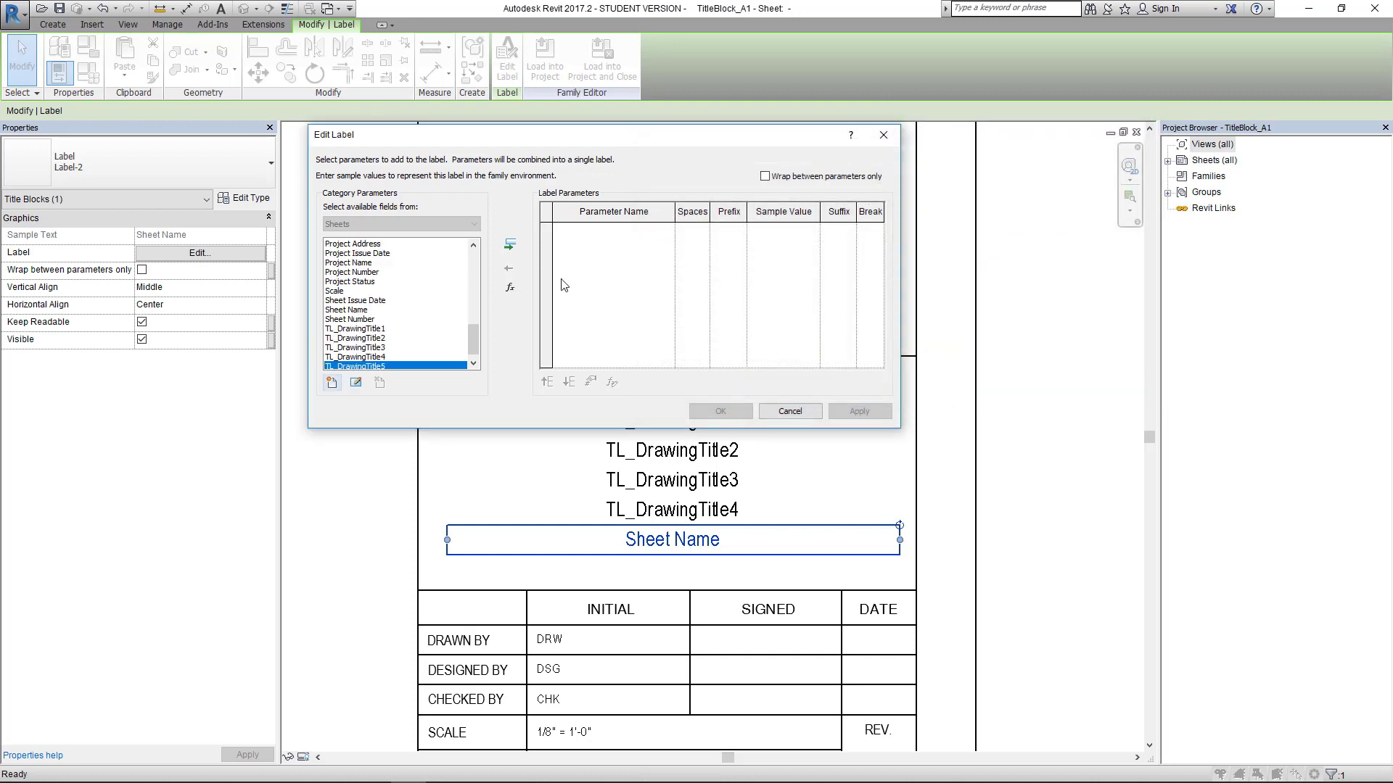
Step: Assign TL_DrawingTitle5 to the fifth title label, apply the label changes and deselect the label
{"action": "left_click", "coordinate": [510, 244]}
{"action": "left_click", "coordinate": [873, 415]}
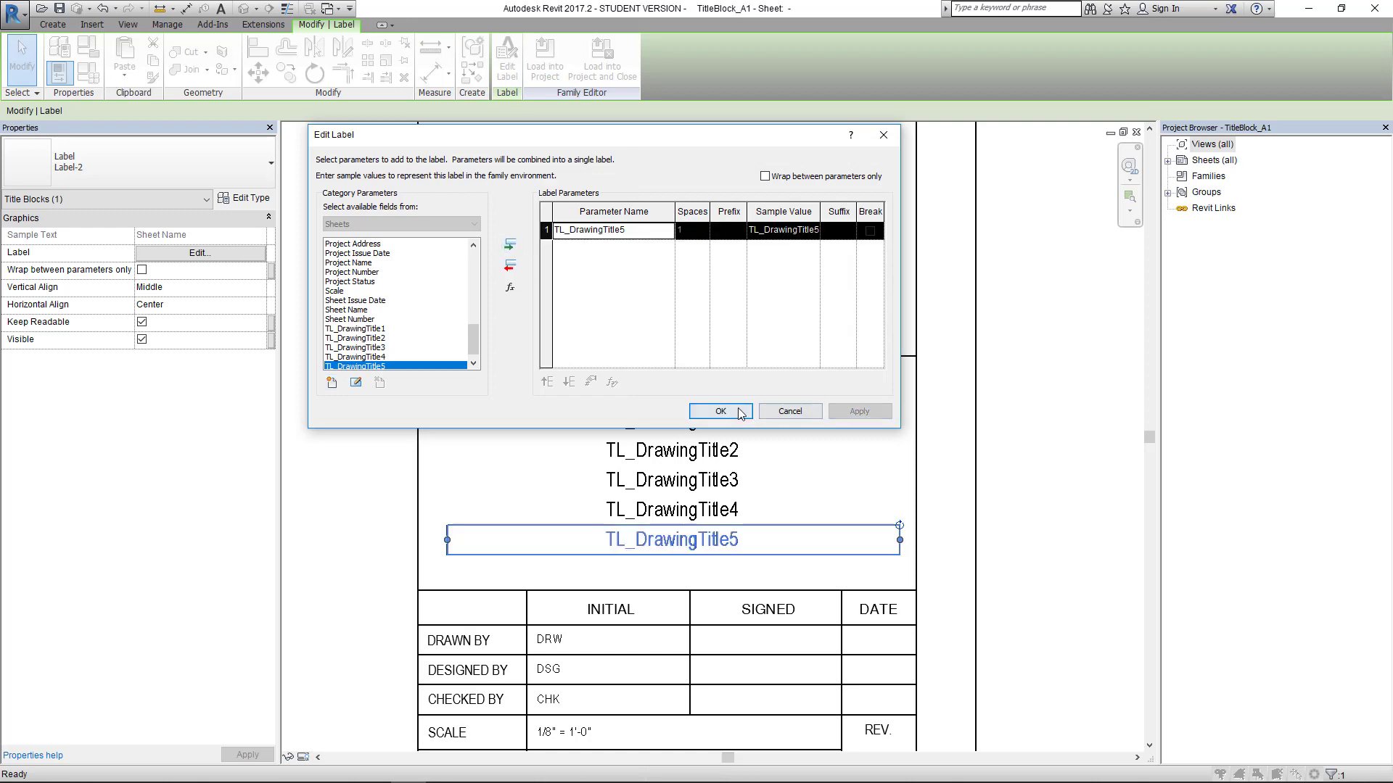
{"action": "left_click", "coordinate": [740, 410]}
{"action": "scroll", "coordinate": [700, 435], "scroll_direction": "down", "scroll_amount": 1}
{"action": "left_click", "coordinate": [1049, 462]}
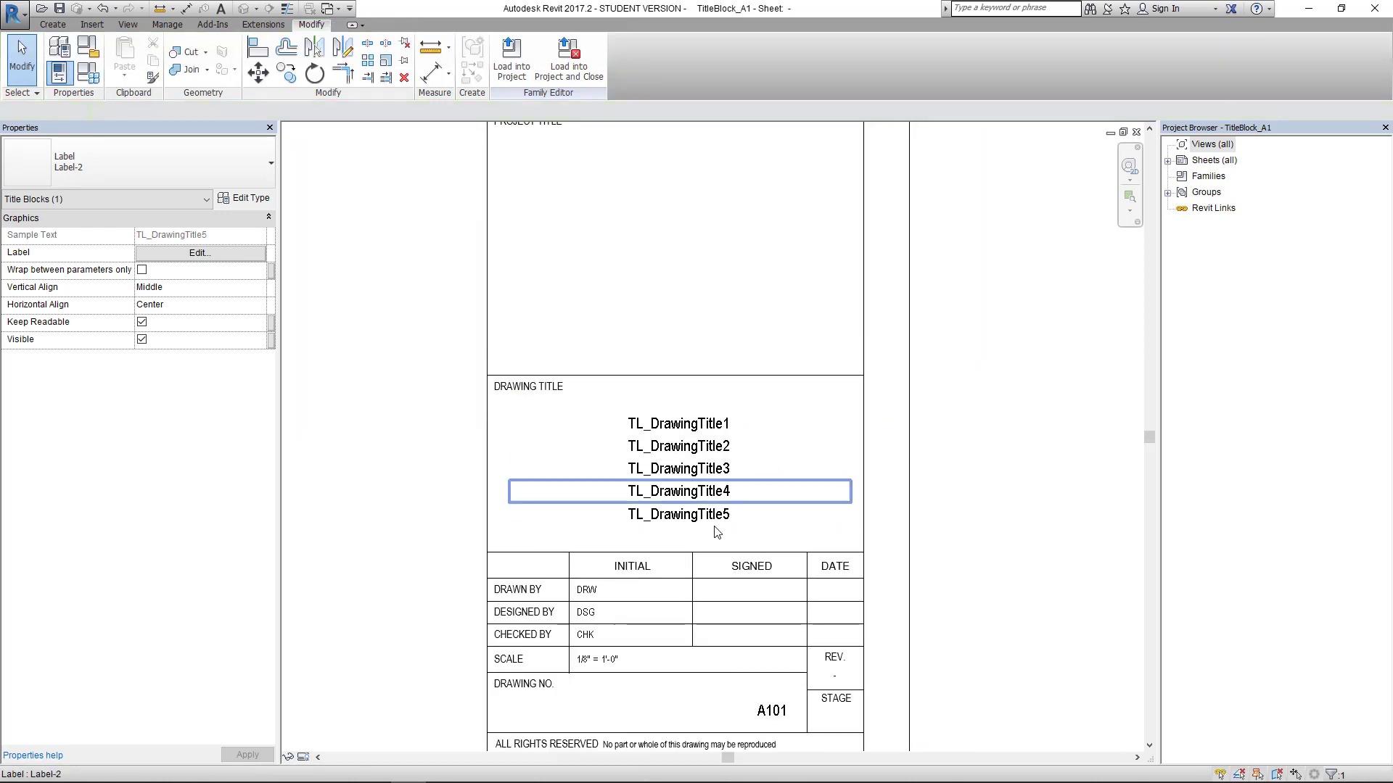
{"action": "left_click", "coordinate": [659, 395]}
{"action": "scroll", "coordinate": [657, 390], "scroll_direction": "down", "scroll_amount": 1}
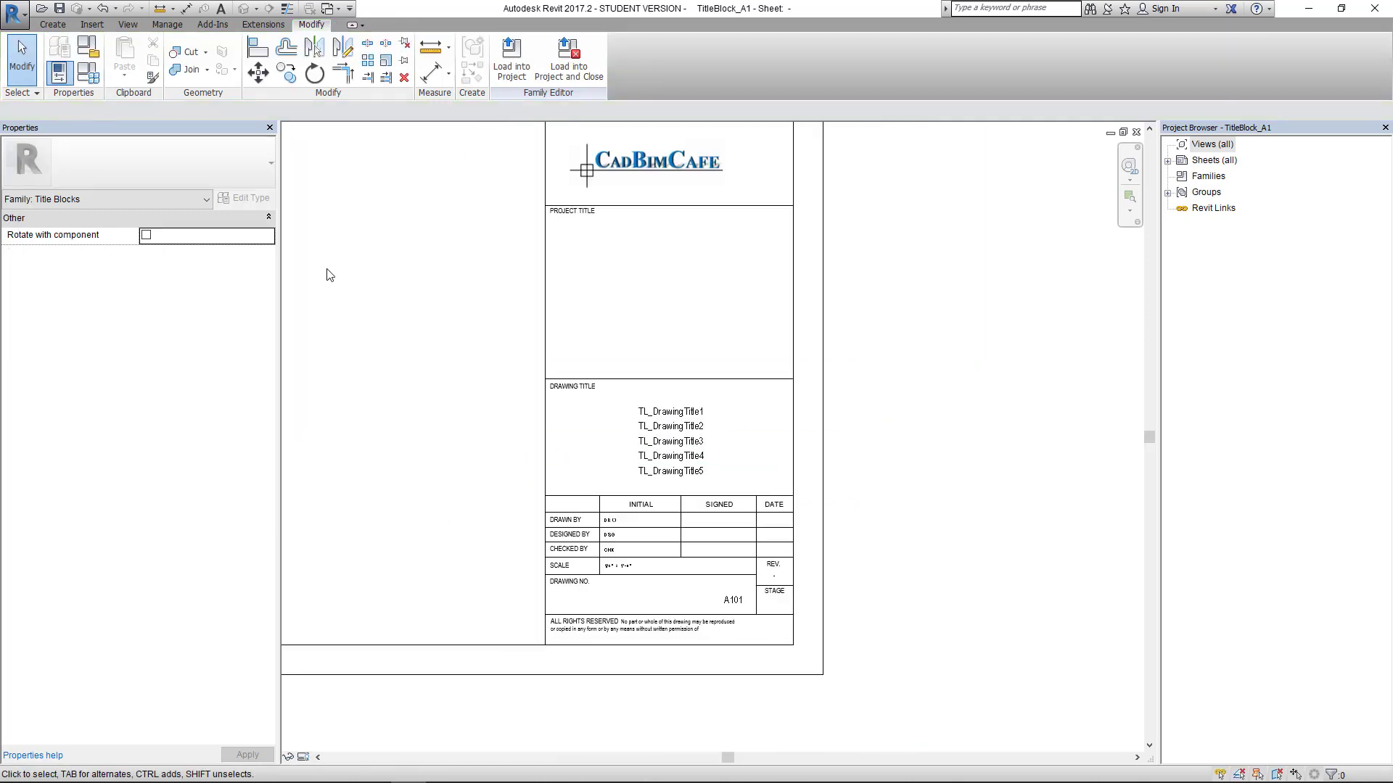
Step: Save the title block family and load it into the project, overwriting the existing version of TitleBlock_A1
{"action": "left_click", "coordinate": [60, 9]}
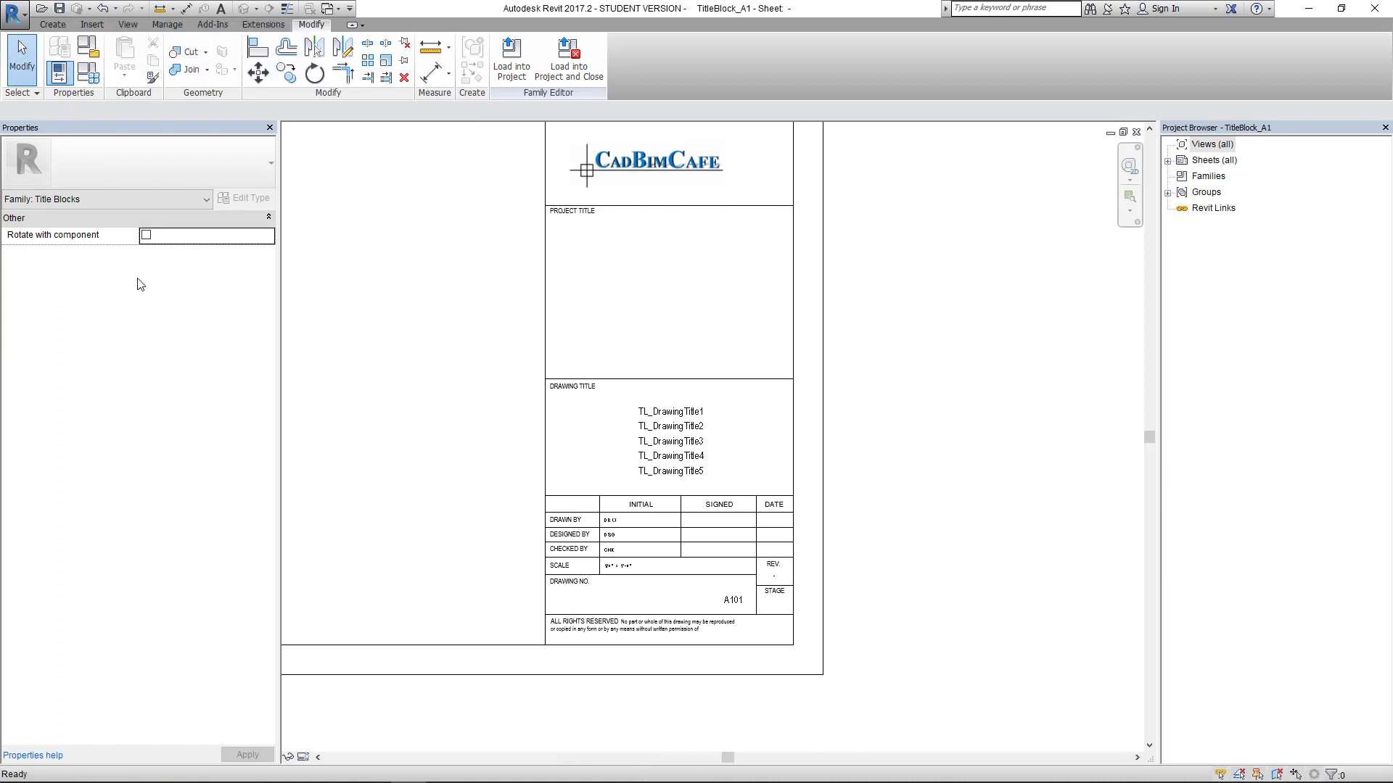
{"action": "left_click", "coordinate": [510, 58]}
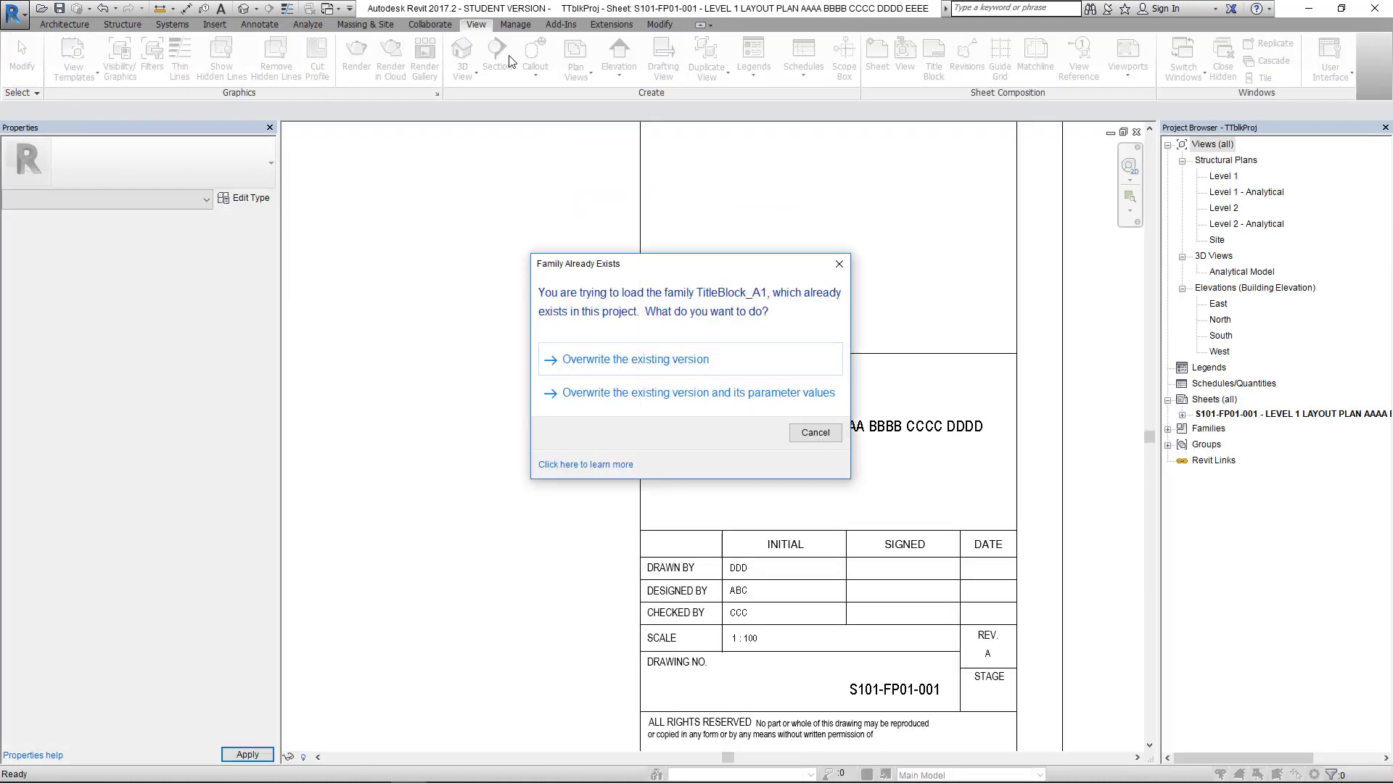
{"action": "left_click", "coordinate": [584, 363]}
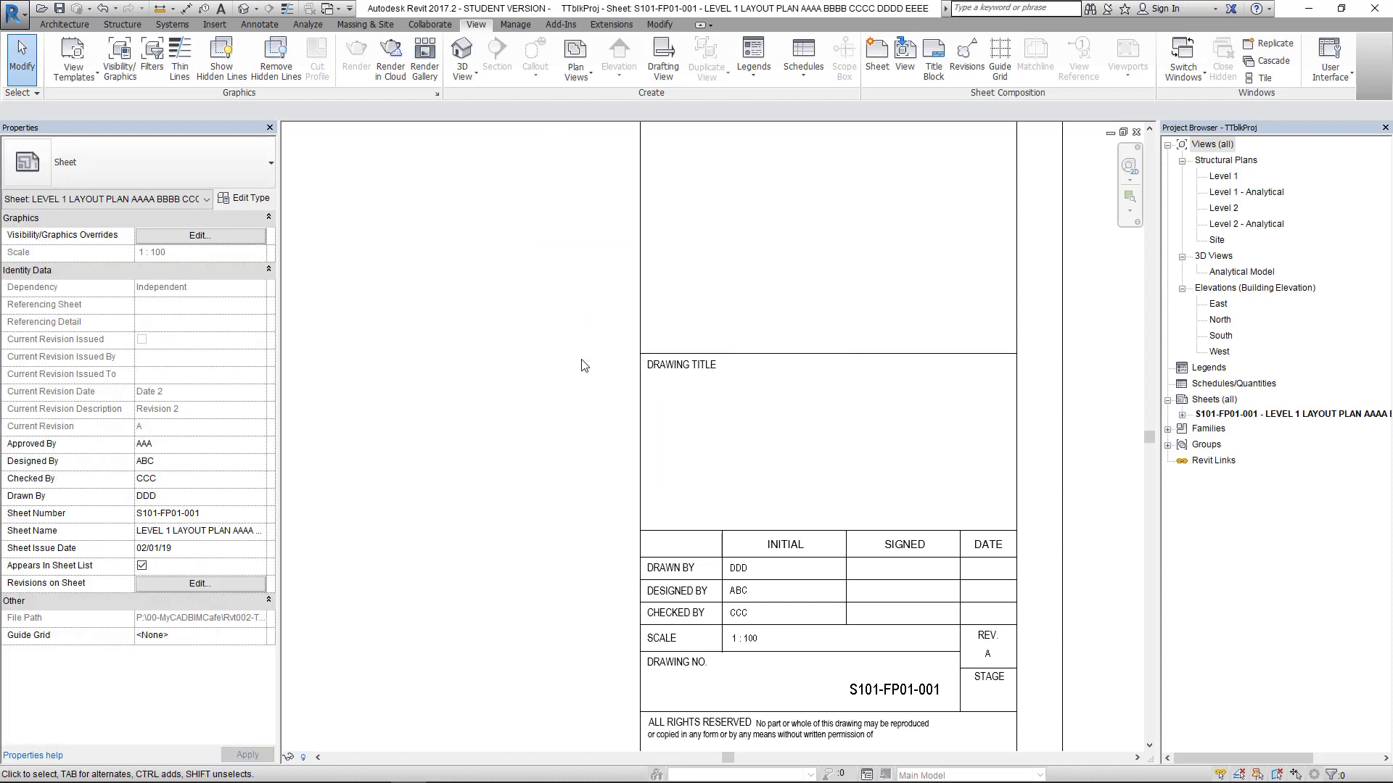
Step: Start a new project parameter of the shared type, using TL_DrawingTitle1 from the TitleBlock Information group
{"action": "scroll", "coordinate": [578, 365], "scroll_direction": "down", "scroll_amount": 5}
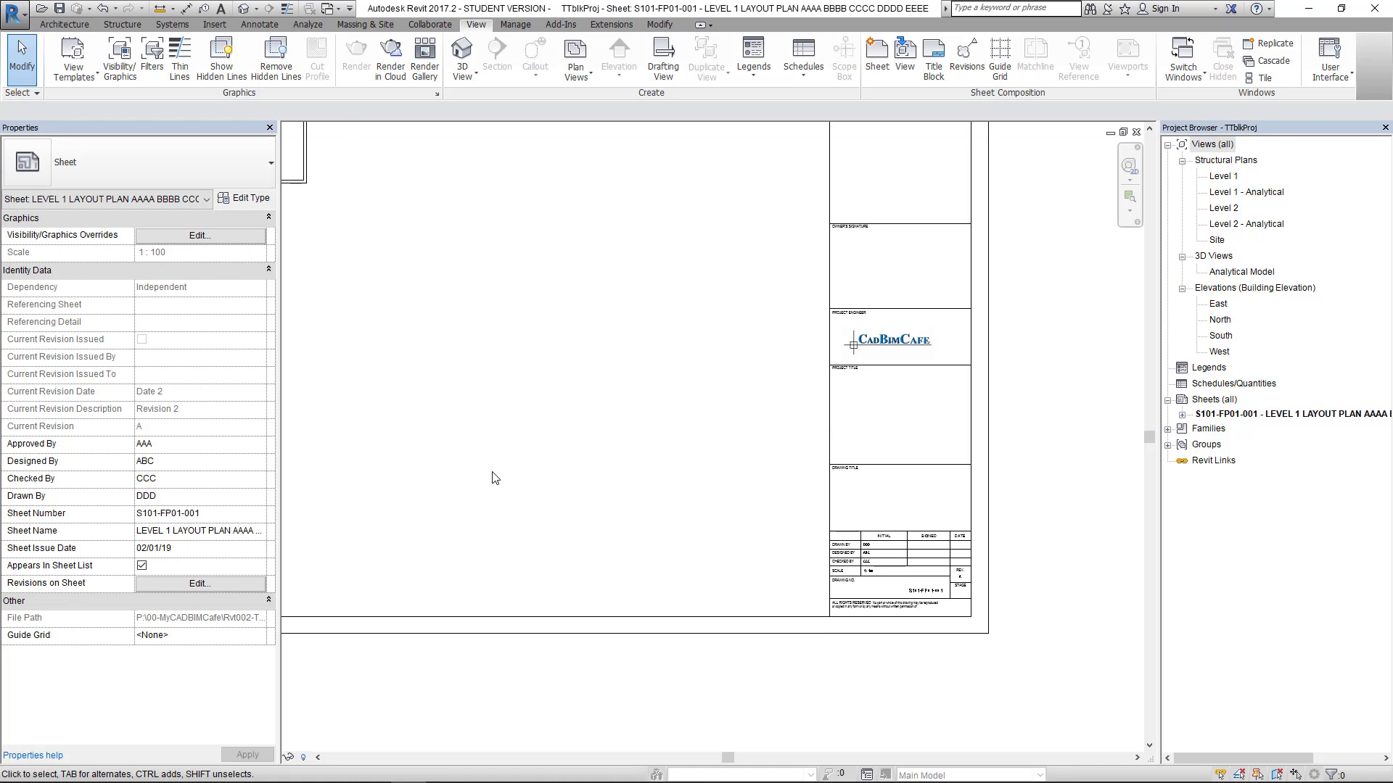
{"action": "scroll", "coordinate": [465, 478], "scroll_direction": "down", "scroll_amount": 3}
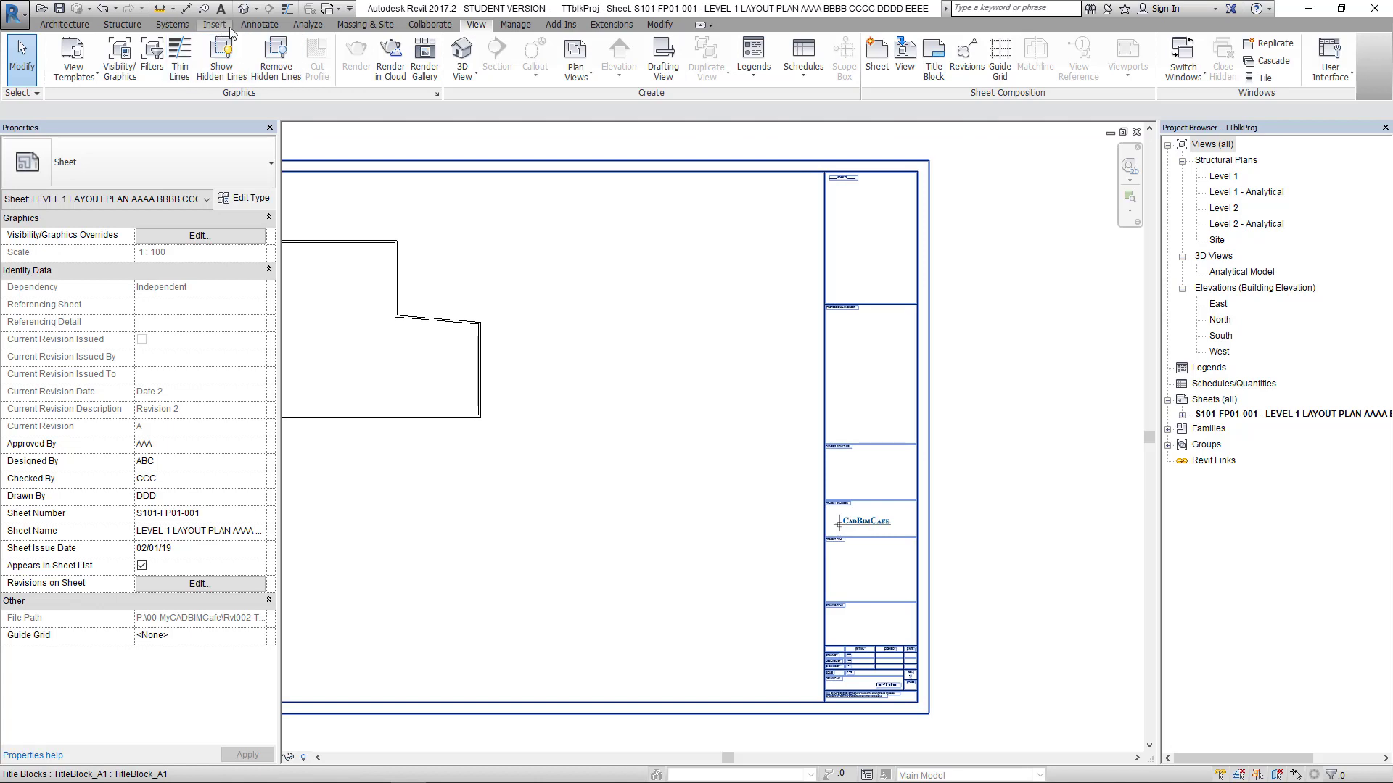
{"action": "left_click", "coordinate": [515, 24]}
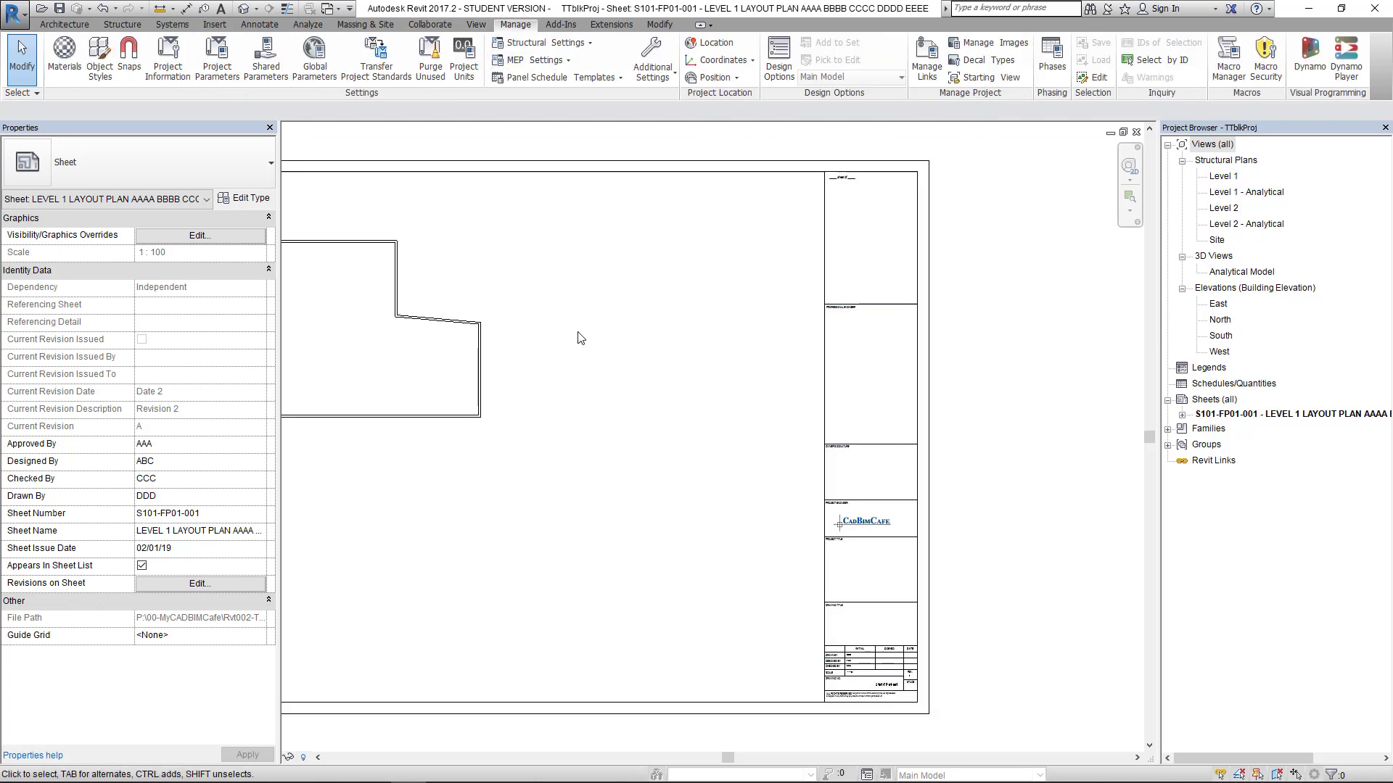
{"action": "scroll", "coordinate": [620, 464], "scroll_direction": "down", "scroll_amount": 1}
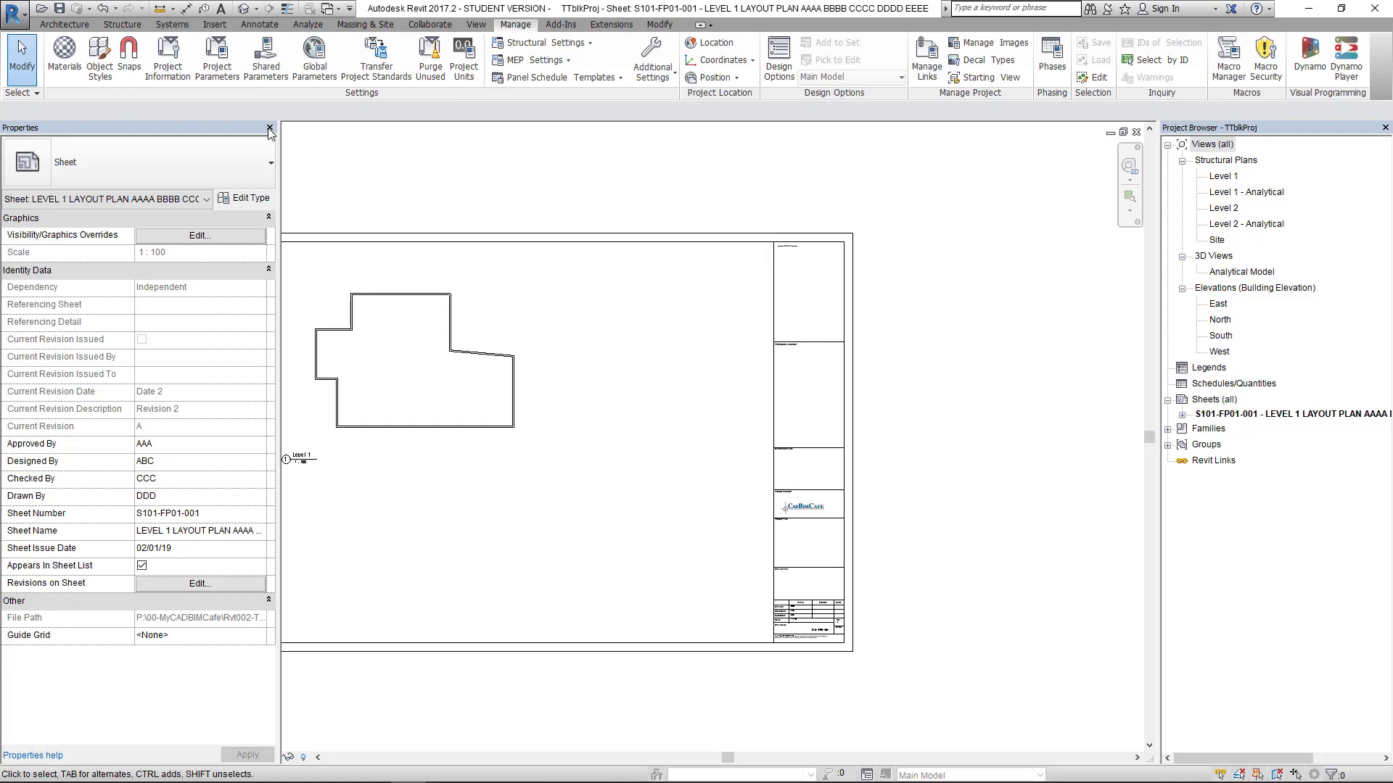
{"action": "left_click", "coordinate": [217, 58]}
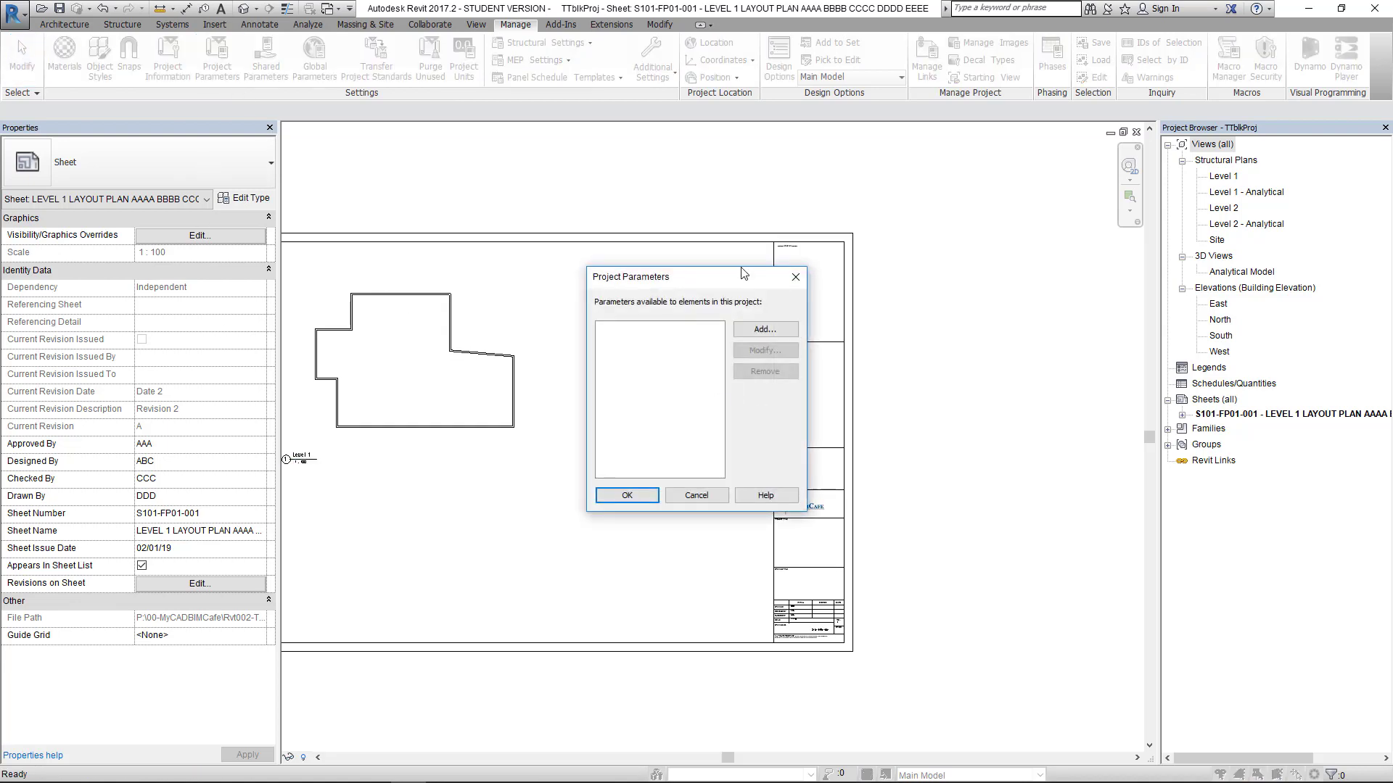
{"action": "left_click_drag", "start_coordinate": [760, 276], "coordinate": [967, 147]}
{"action": "left_click", "coordinate": [972, 198]}
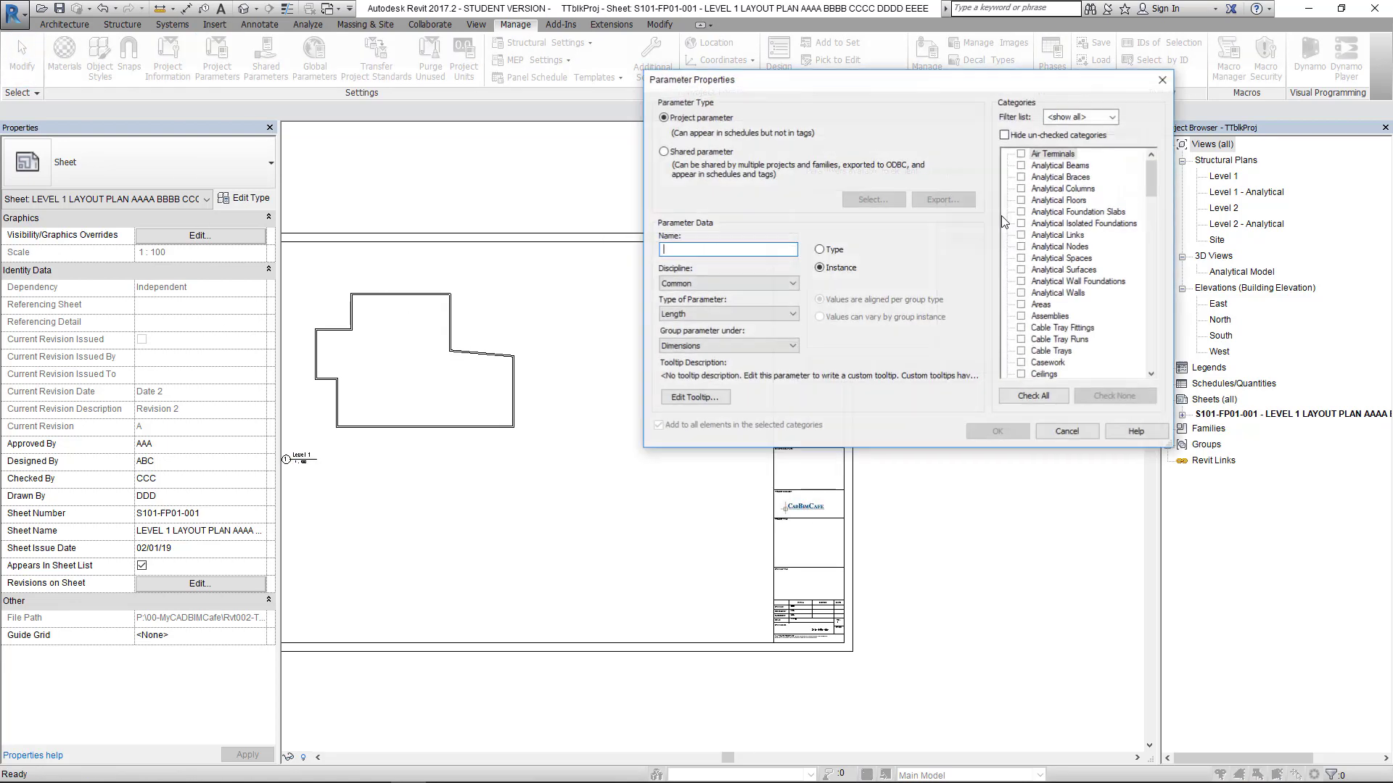
{"action": "left_click", "coordinate": [663, 152]}
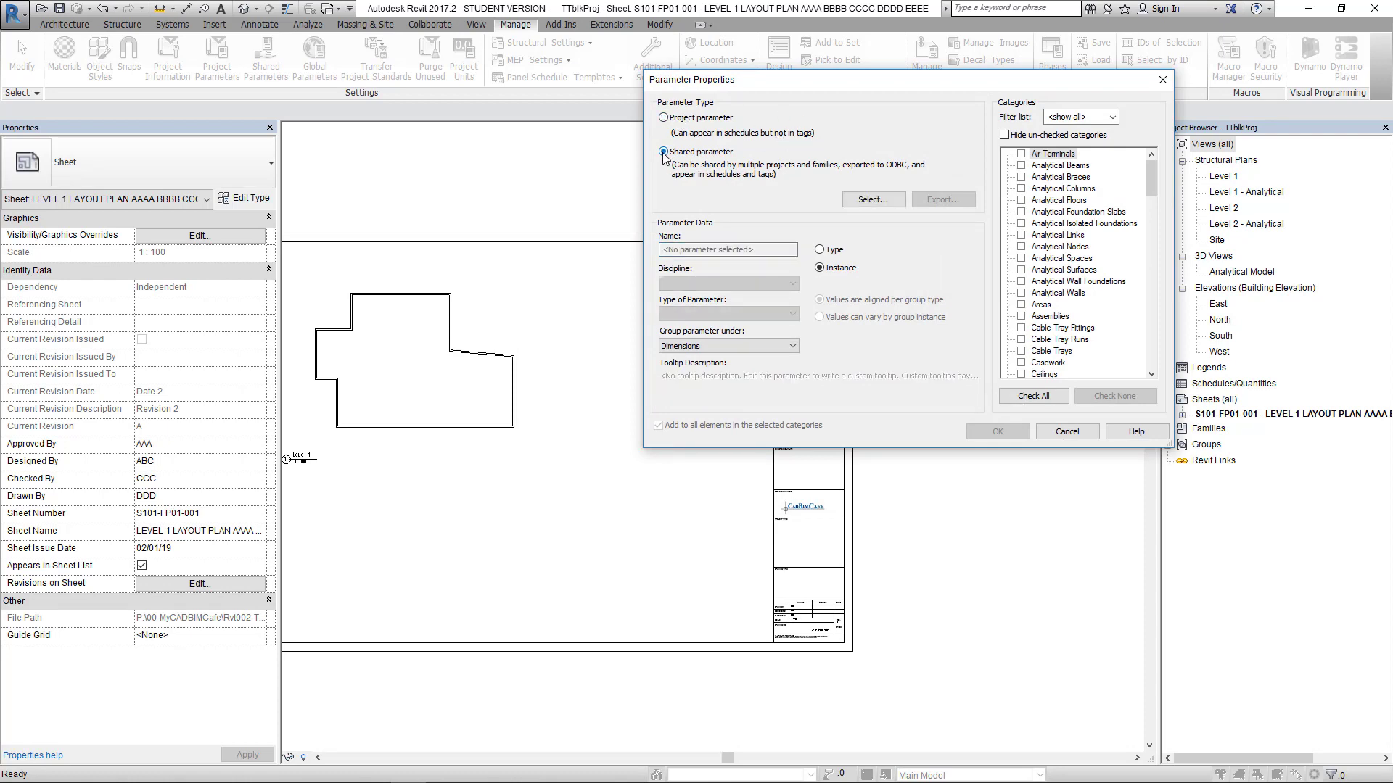
{"action": "left_click", "coordinate": [874, 201]}
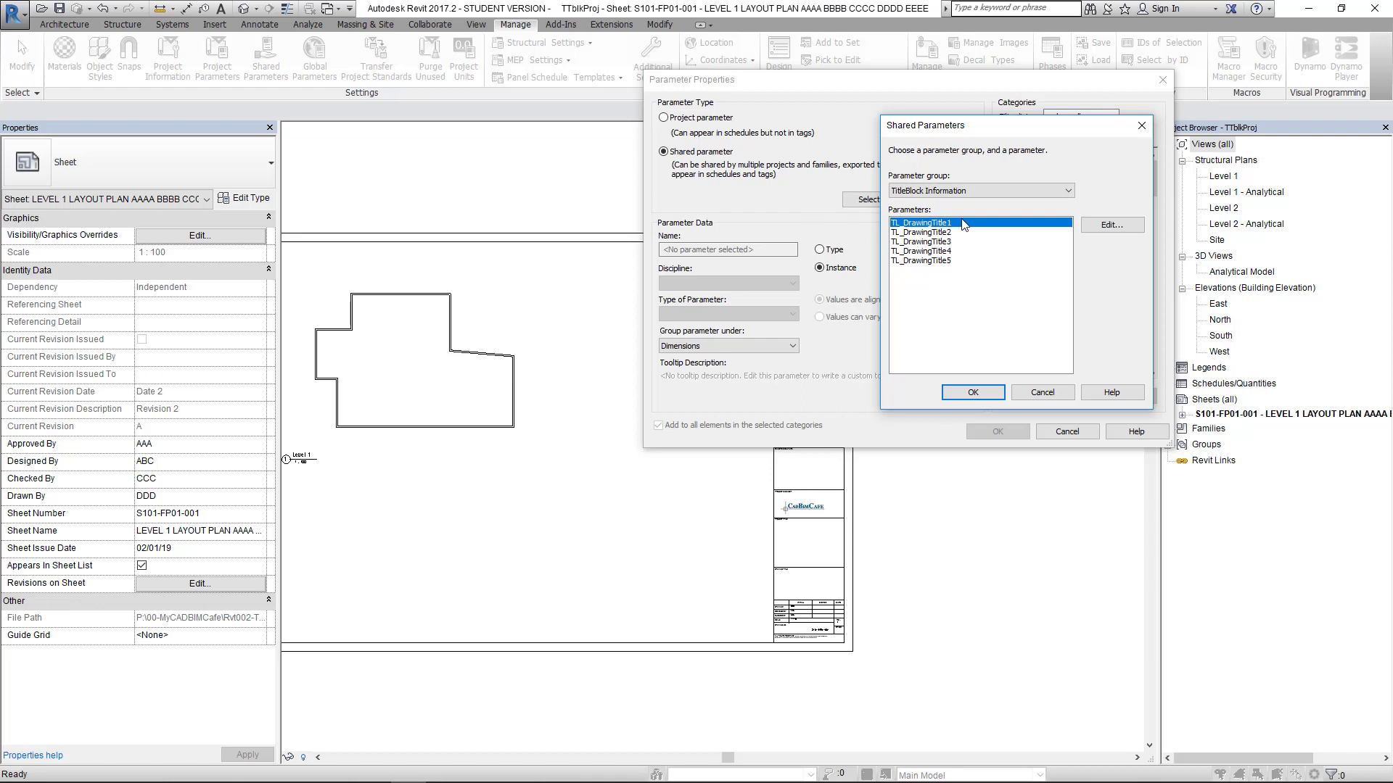
{"action": "left_click", "coordinate": [978, 393]}
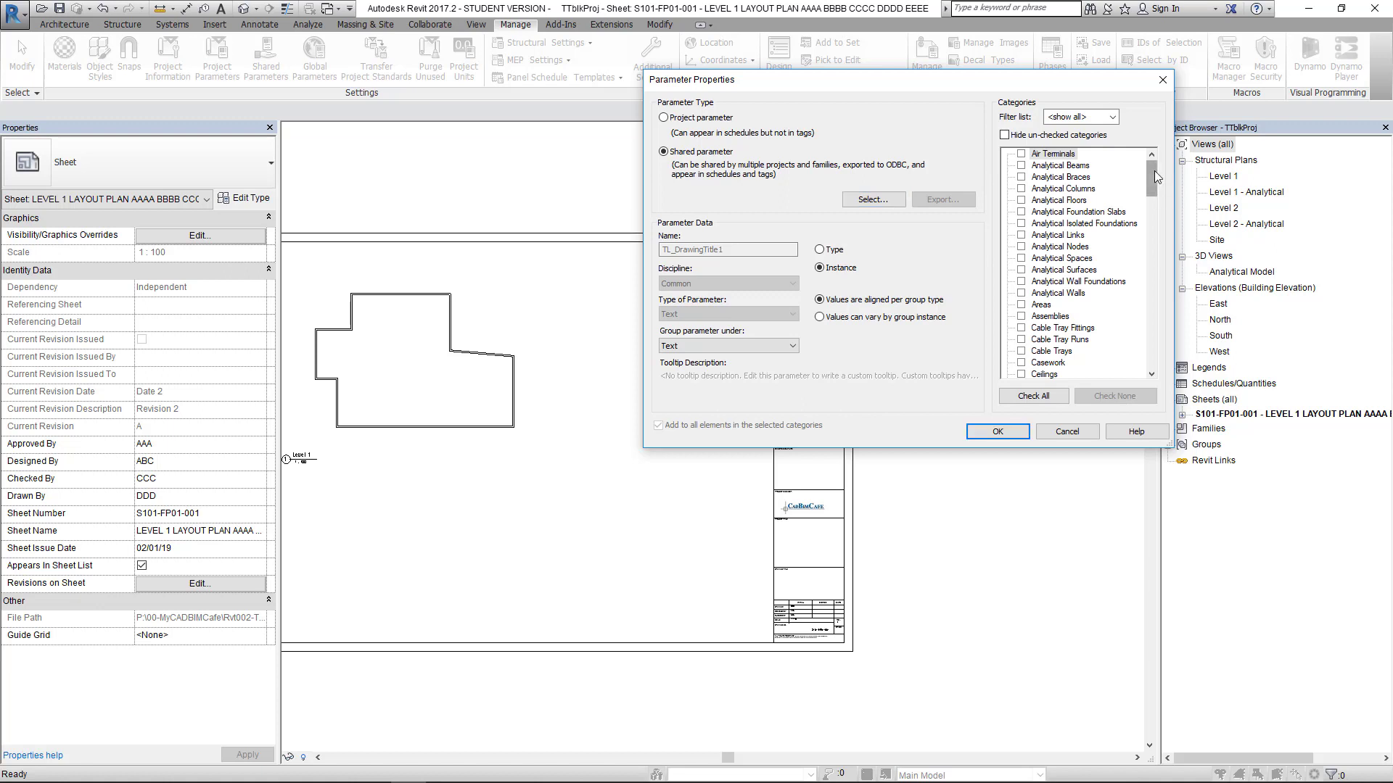
Step: Assign the TL_DrawingTitle1 instance parameter to the Sheets category and confirm it
{"action": "left_click_drag", "start_coordinate": [1154, 172], "coordinate": [1143, 315]}
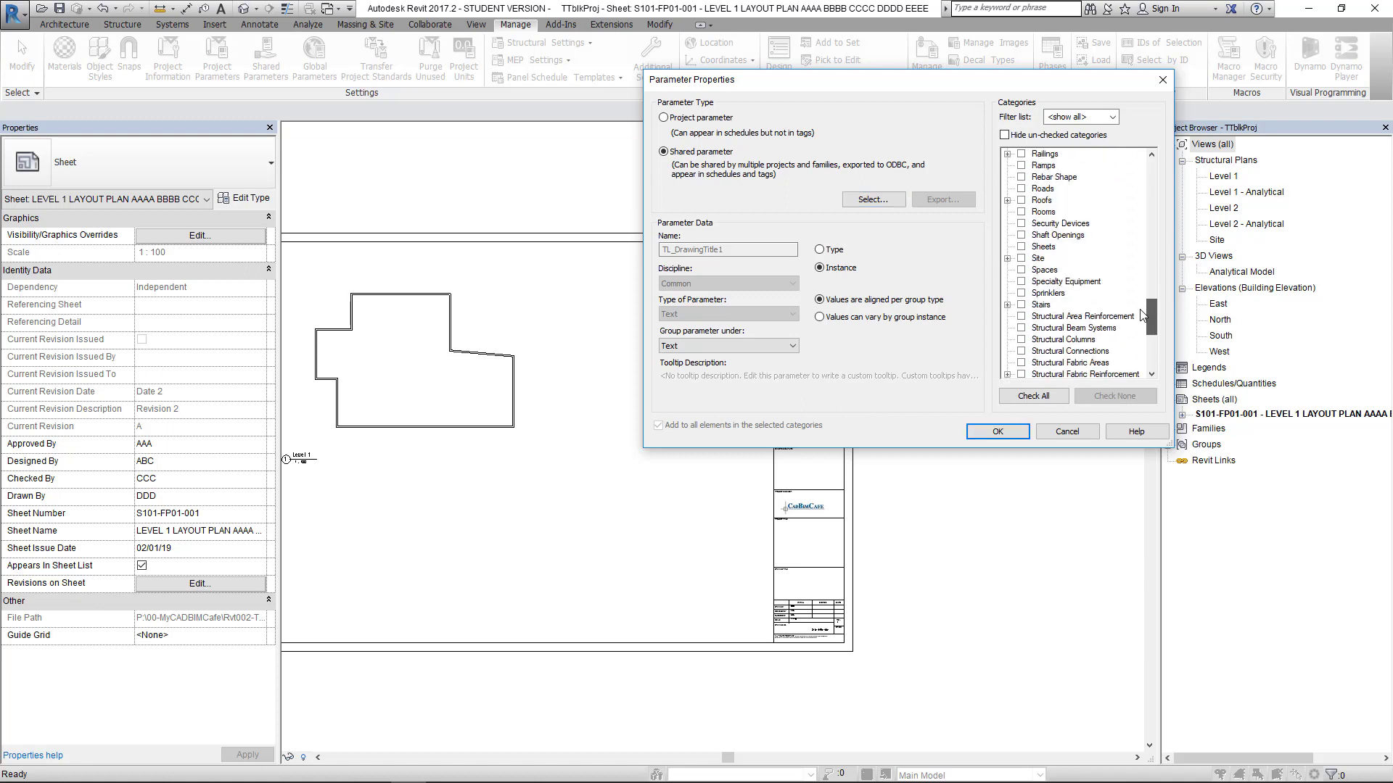
{"action": "left_click", "coordinate": [1022, 247]}
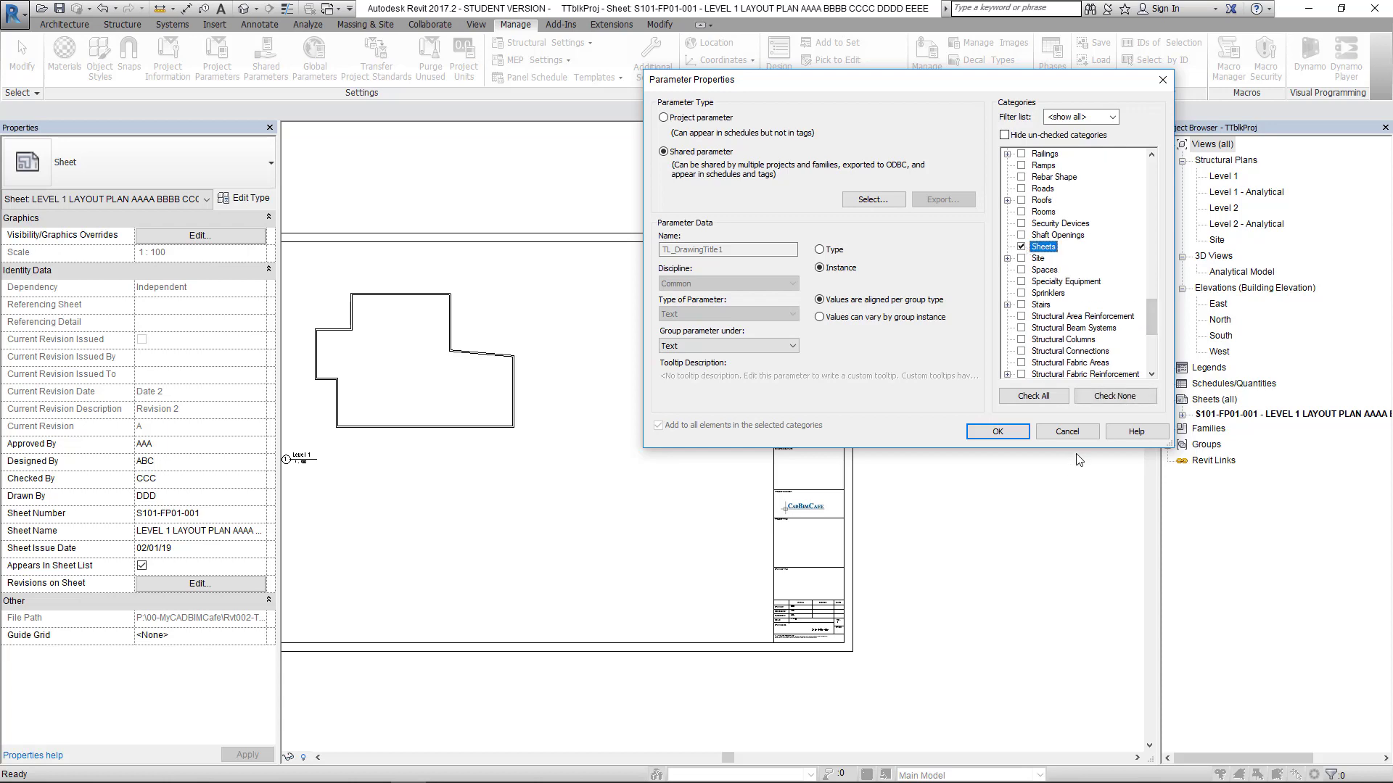
{"action": "left_click", "coordinate": [1004, 433]}
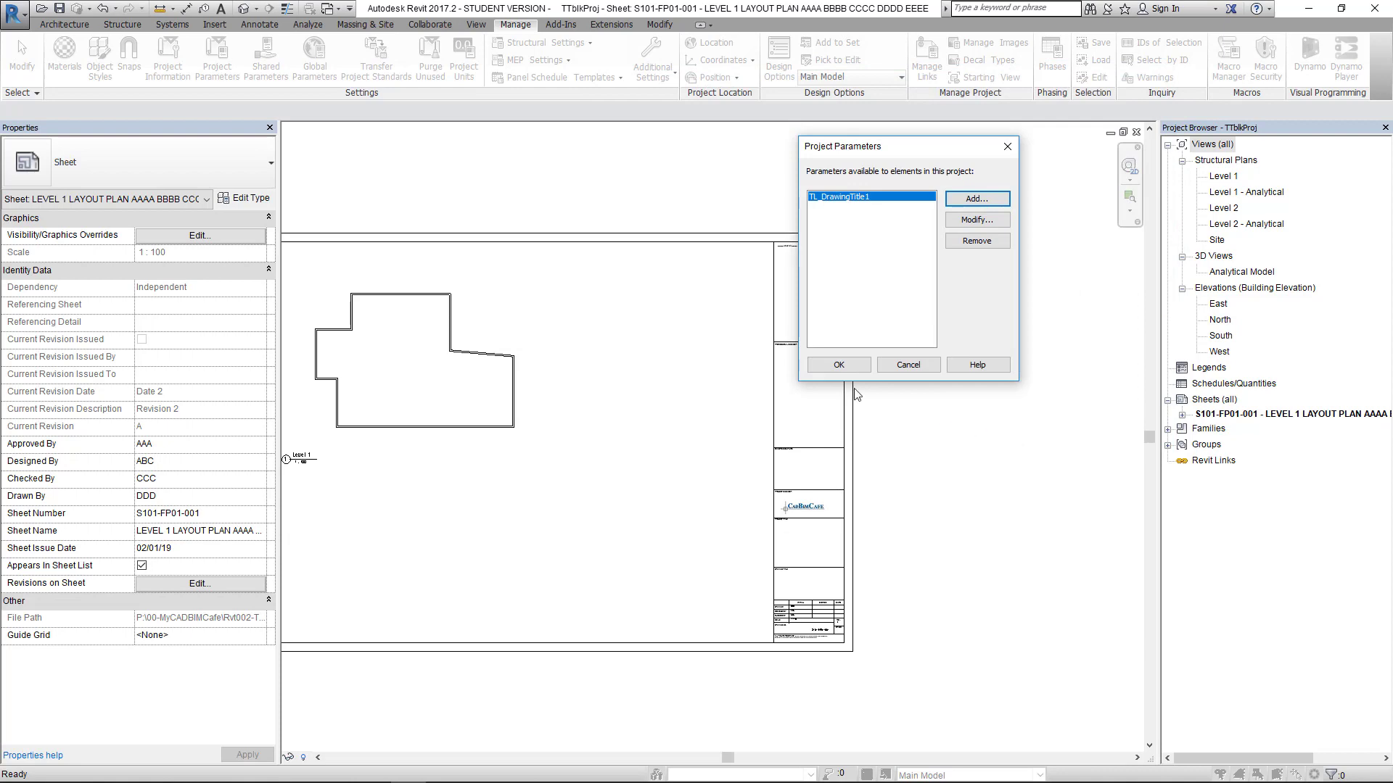
Step: Add the shared parameter TL_DrawingTitle2 as a project parameter assigned to the Sheets category
{"action": "left_click", "coordinate": [976, 199]}
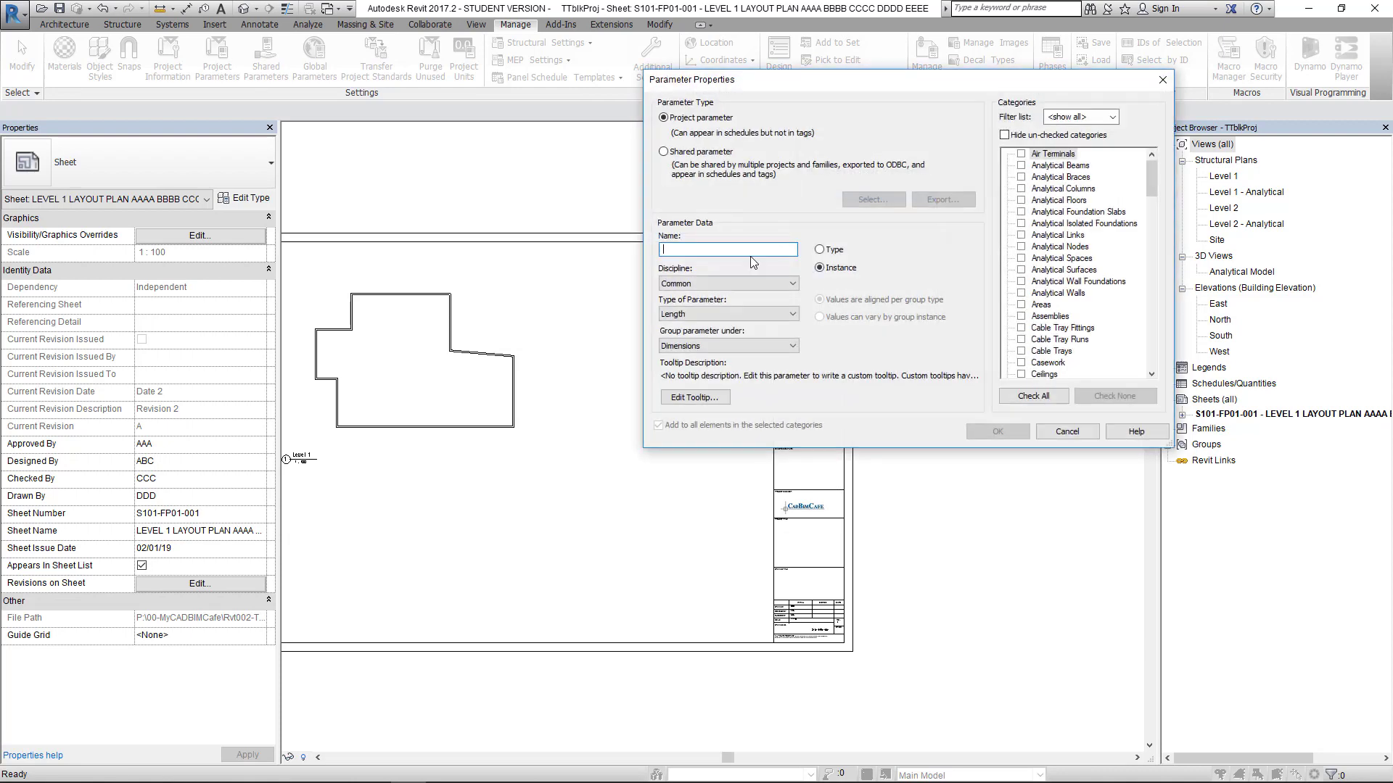
{"action": "left_click", "coordinate": [671, 153]}
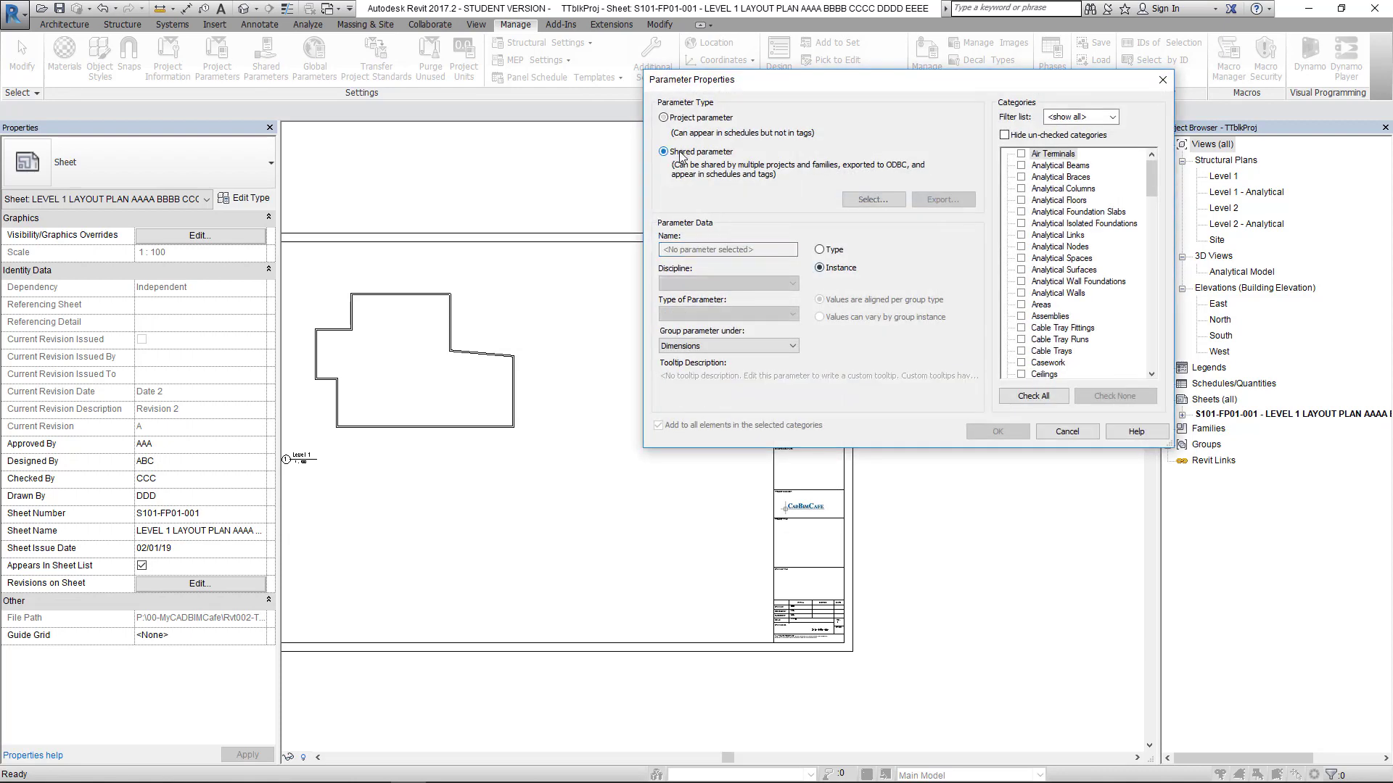
{"action": "left_click", "coordinate": [873, 200]}
{"action": "left_click", "coordinate": [943, 232]}
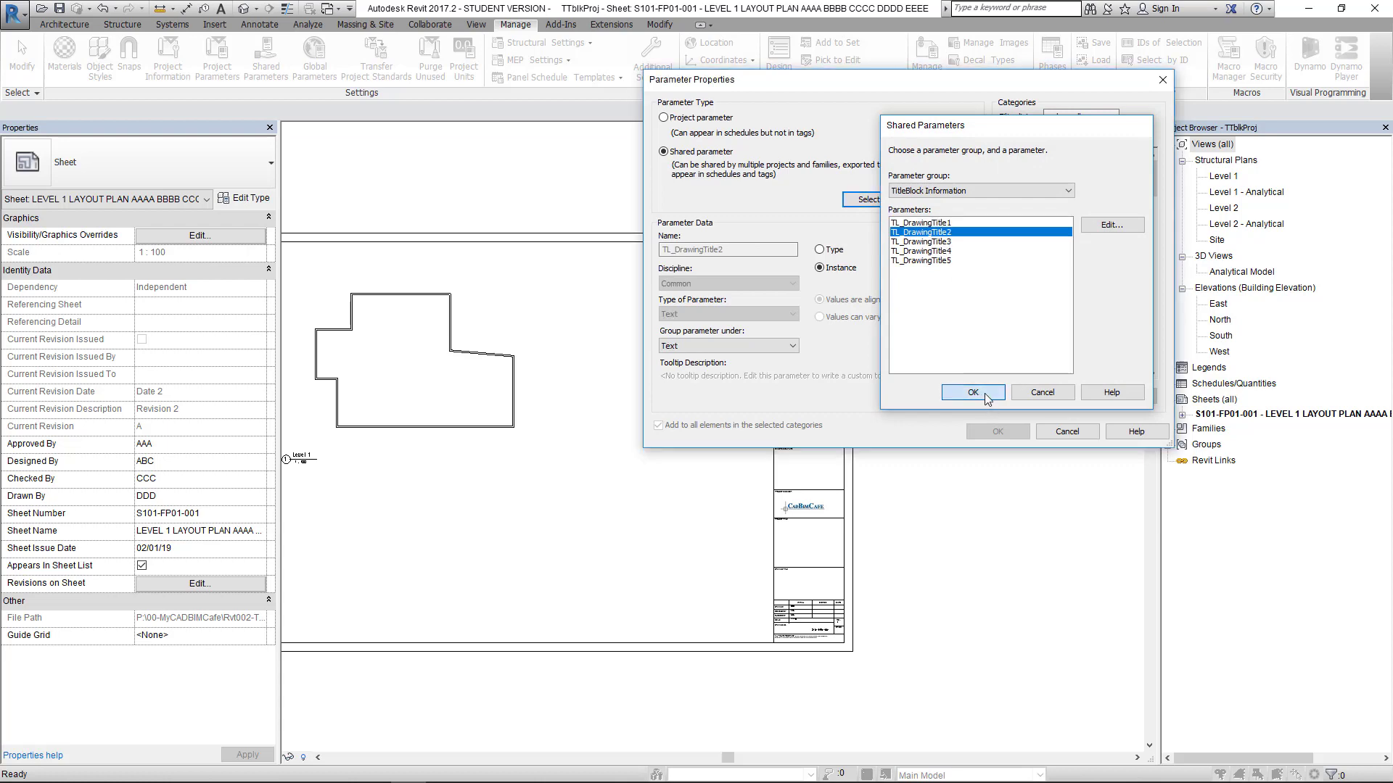
{"action": "left_click", "coordinate": [973, 393]}
{"action": "left_click", "coordinate": [1056, 259]}
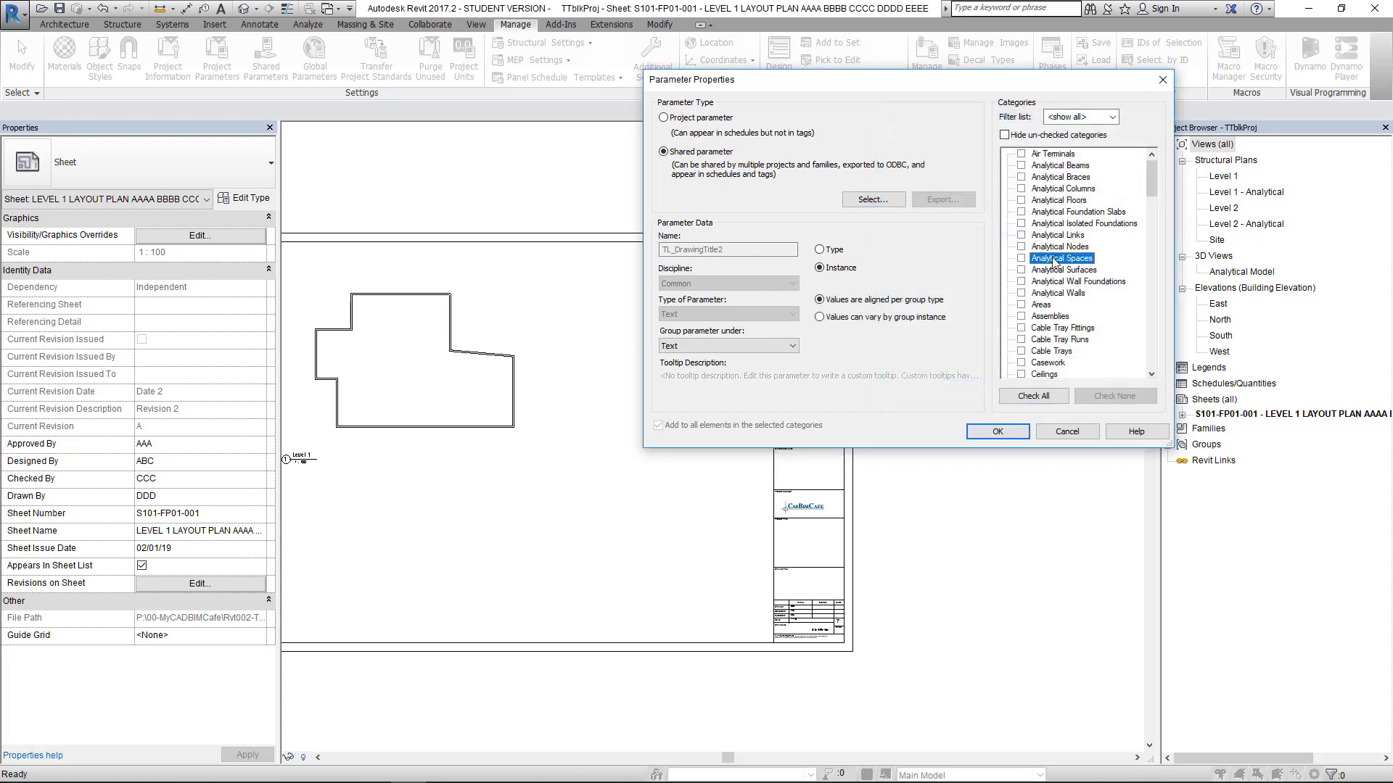
{"action": "key", "text": "s"}
{"action": "scroll", "coordinate": [1041, 359], "scroll_direction": "down", "scroll_amount": 1}
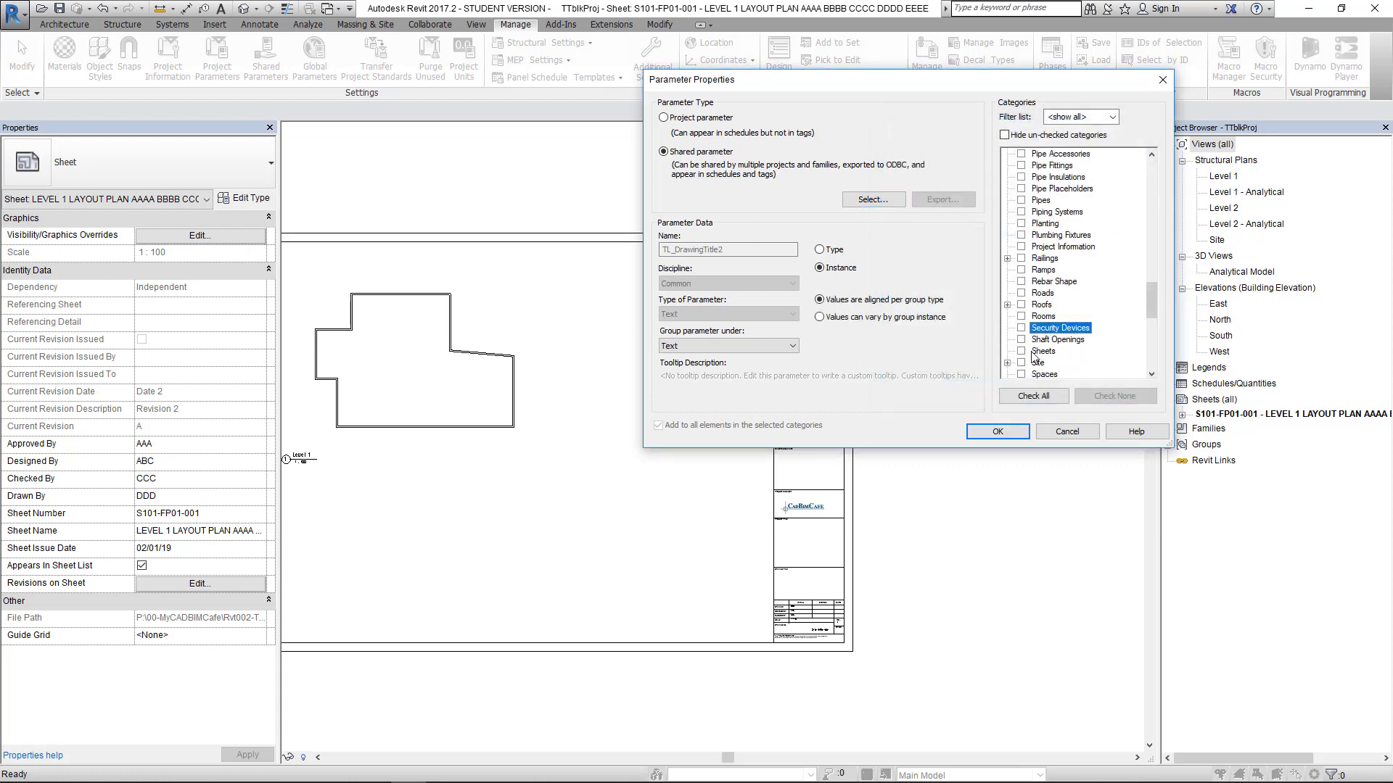
{"action": "left_click", "coordinate": [1021, 350]}
{"action": "left_click", "coordinate": [997, 432]}
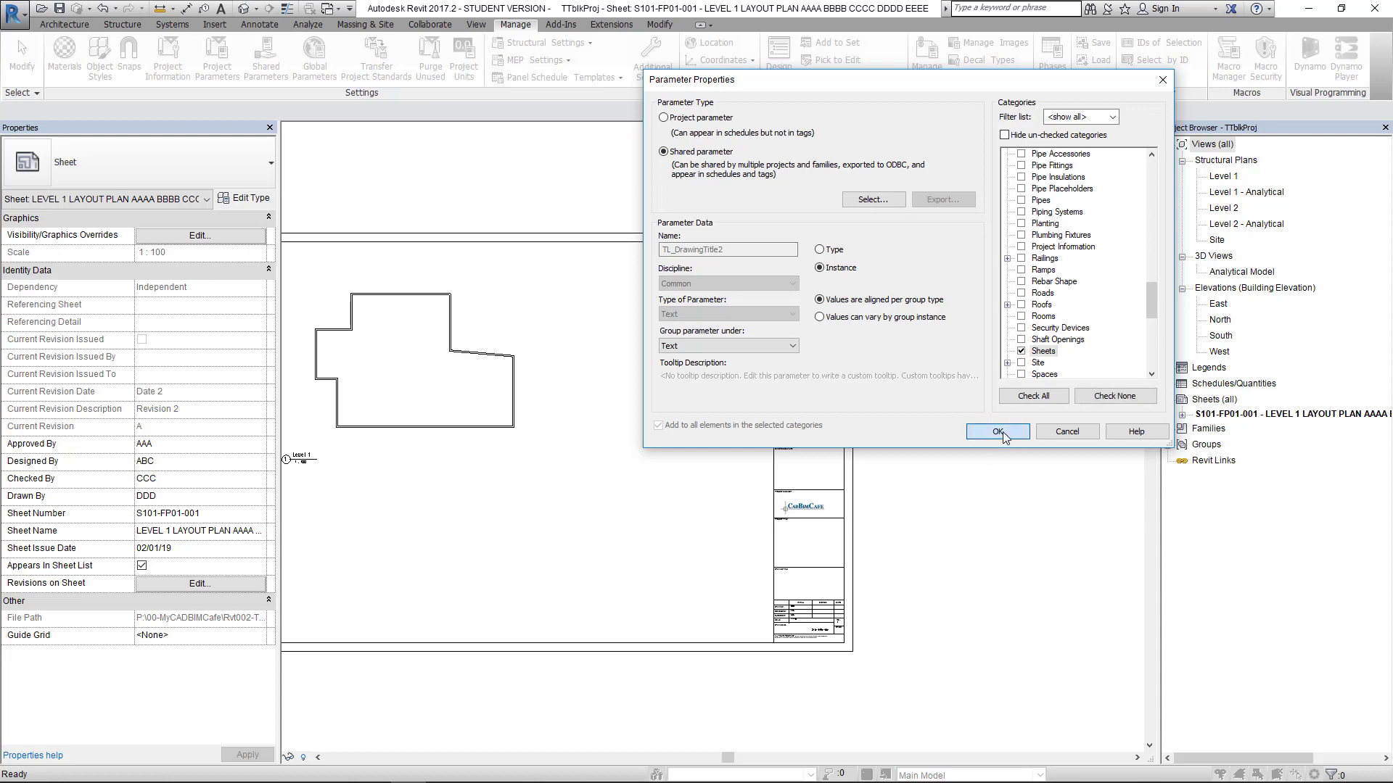
Step: Add the shared parameter TL_DrawingTitle3 as a project parameter assigned to the Sheets category
{"action": "left_click", "coordinate": [977, 198]}
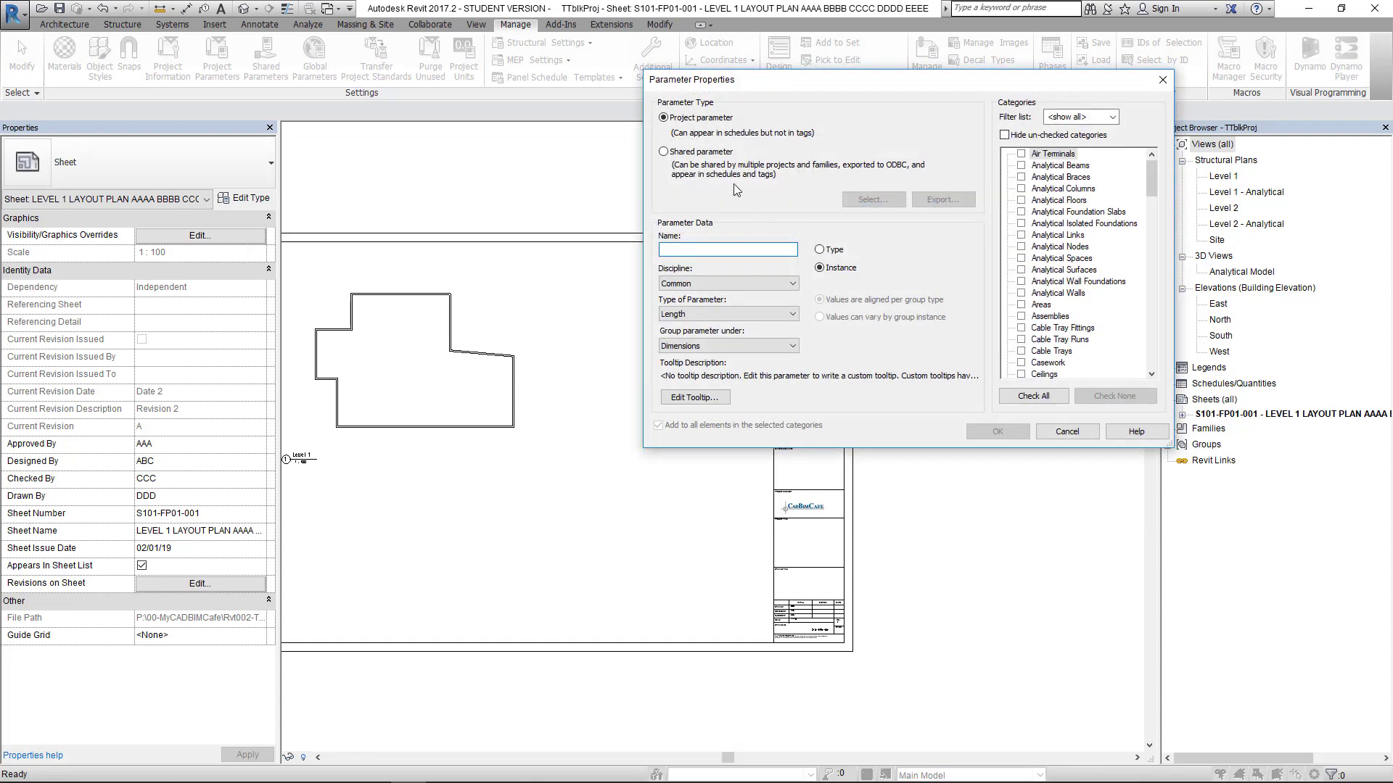
{"action": "left_click", "coordinate": [701, 154]}
{"action": "left_click", "coordinate": [878, 203]}
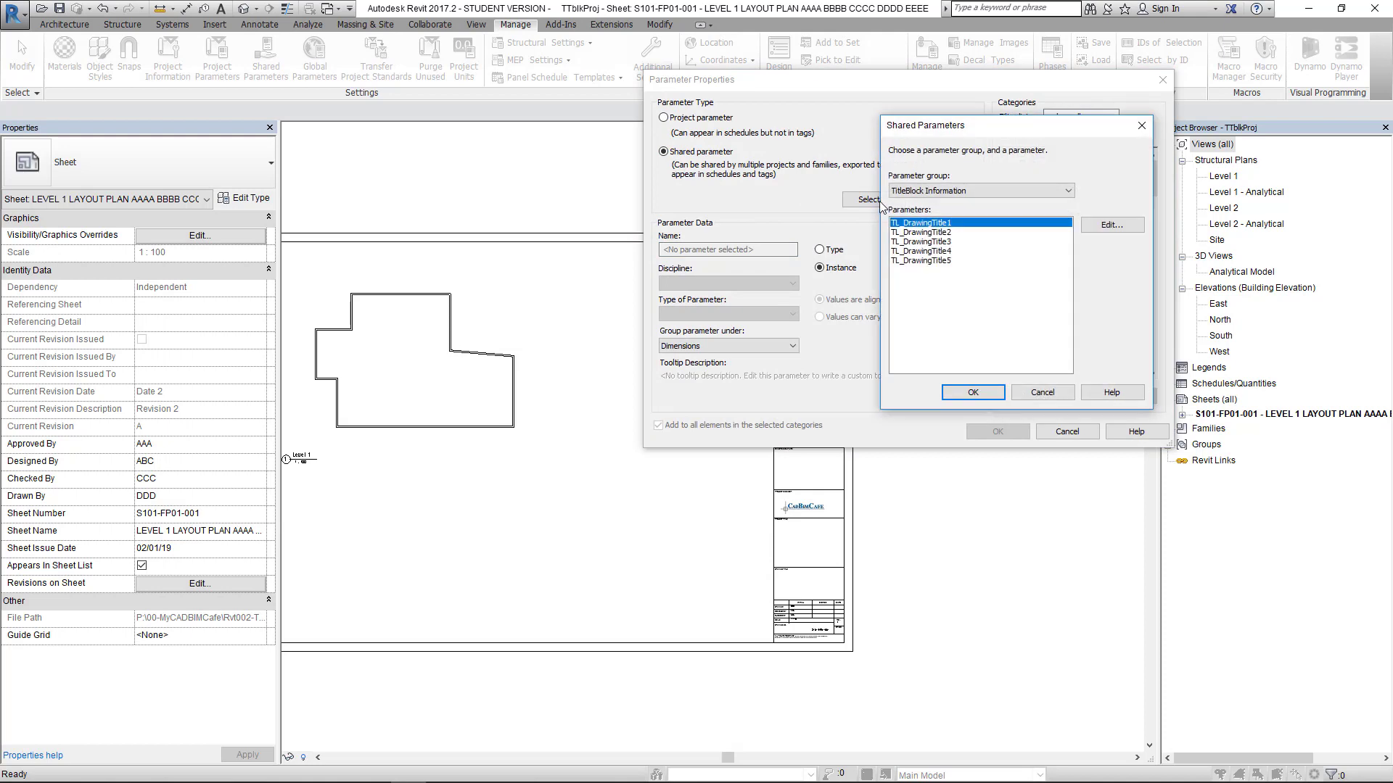
{"action": "left_click", "coordinate": [927, 242]}
{"action": "left_click", "coordinate": [972, 392]}
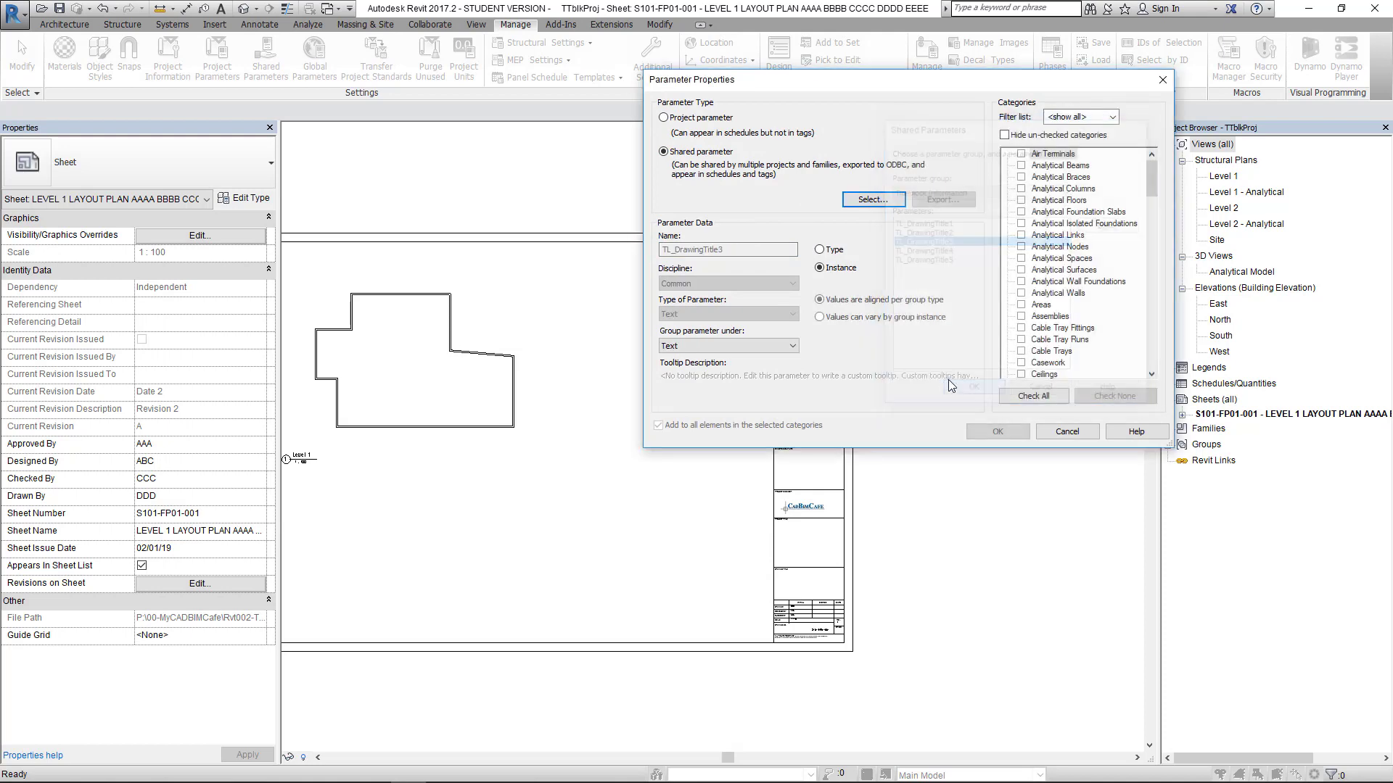
{"action": "left_click", "coordinate": [1066, 272]}
{"action": "key", "text": "s"}
{"action": "scroll", "coordinate": [1023, 336], "scroll_direction": "down", "scroll_amount": 1}
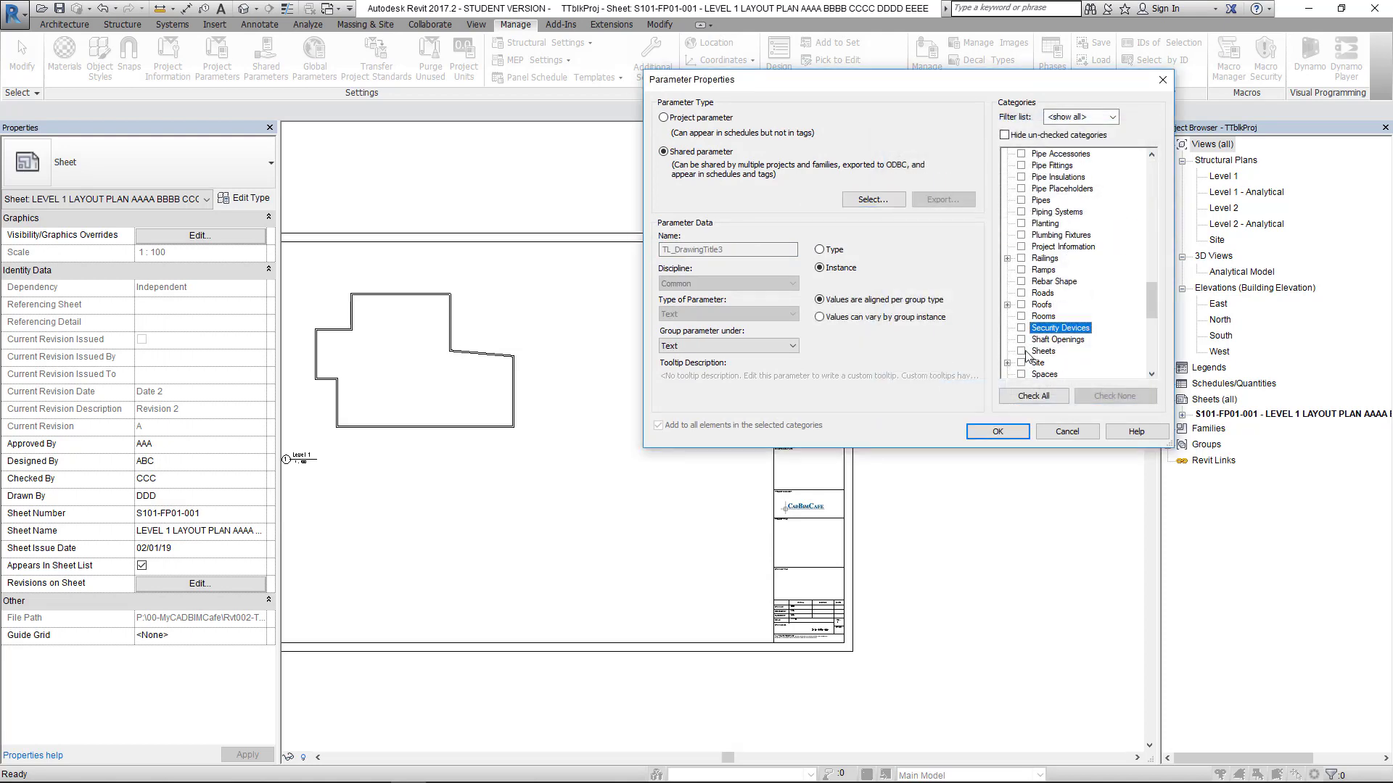
{"action": "left_click", "coordinate": [1021, 352]}
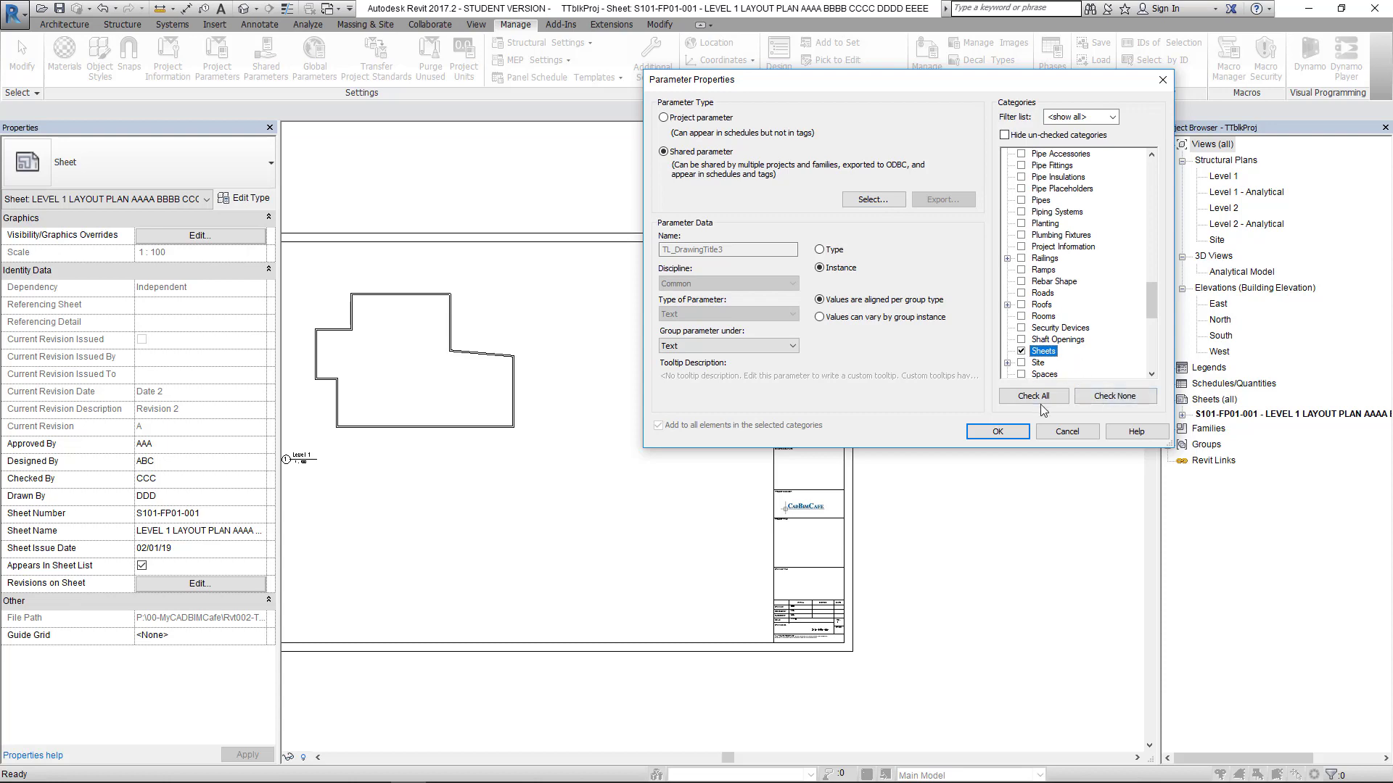
{"action": "left_click", "coordinate": [1004, 437]}
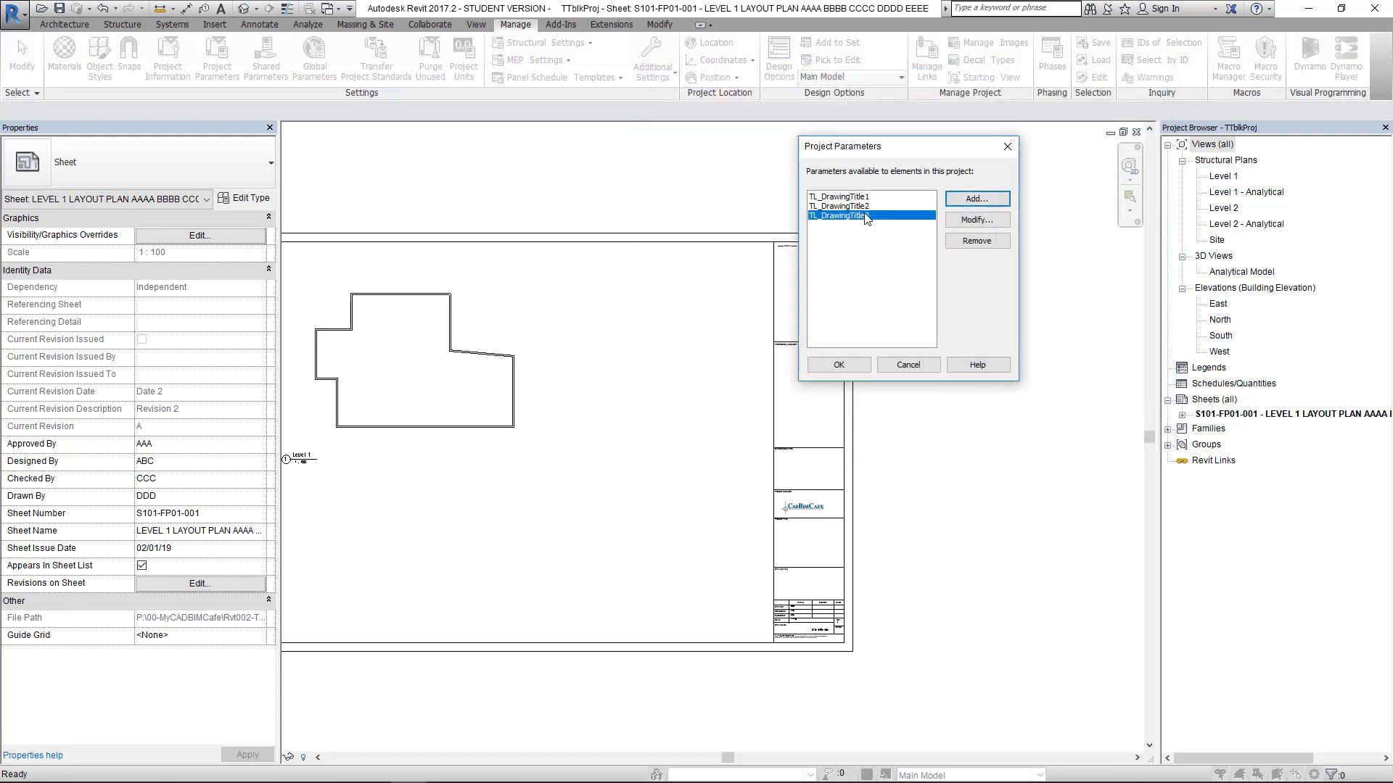
Step: Add the shared parameter TL_DrawingTitle4 as a project parameter assigned to the Sheets category
{"action": "left_click", "coordinate": [977, 200]}
{"action": "left_click", "coordinate": [700, 152]}
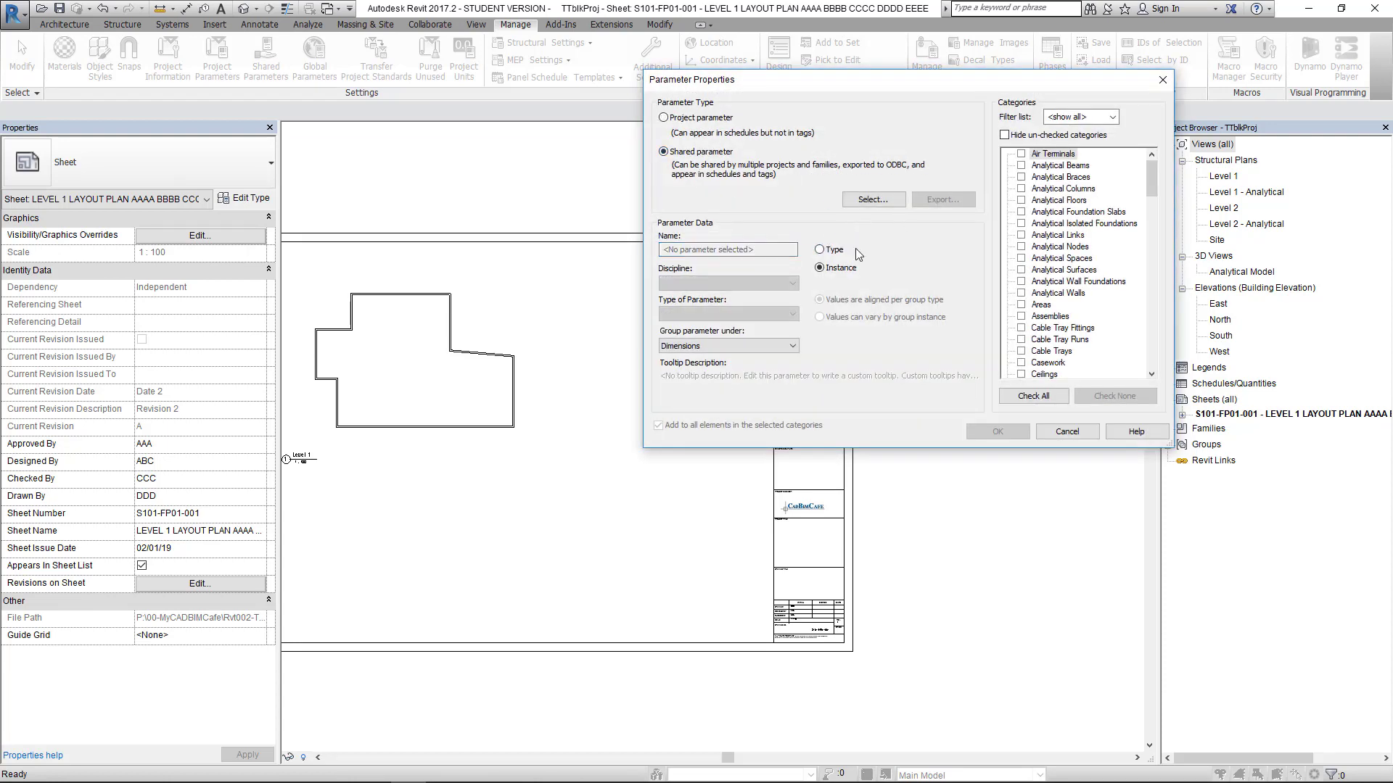
{"action": "left_click", "coordinate": [872, 200]}
{"action": "left_click", "coordinate": [944, 251]}
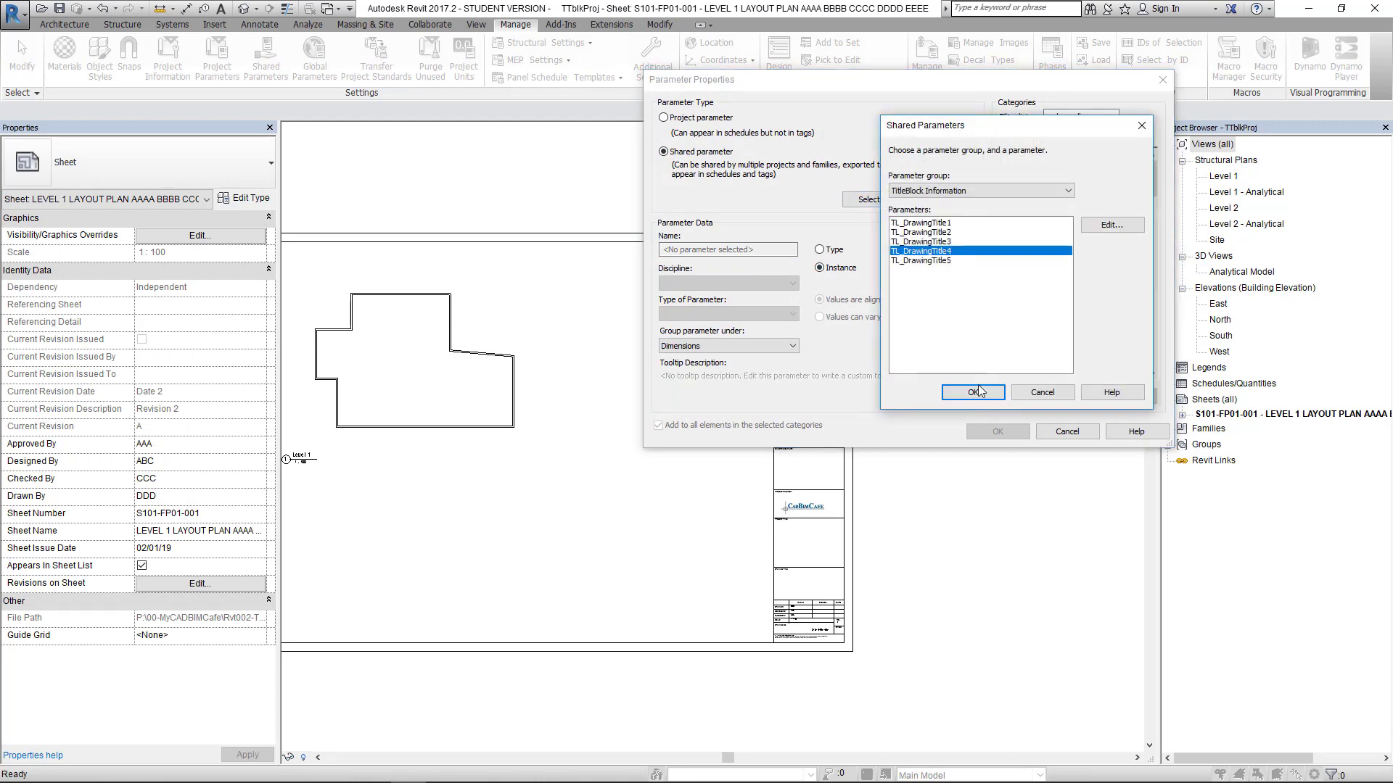
{"action": "left_click", "coordinate": [1057, 262]}
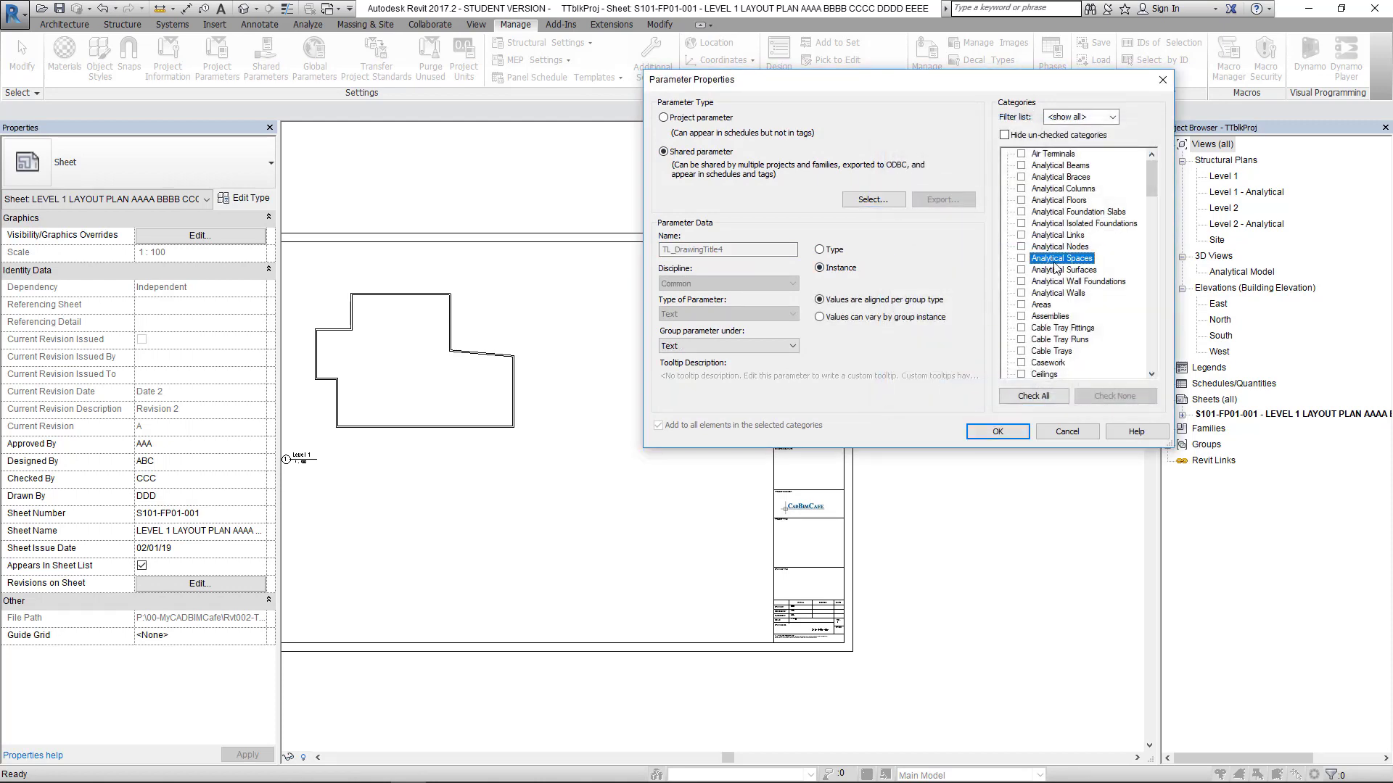
{"action": "key", "text": "s"}
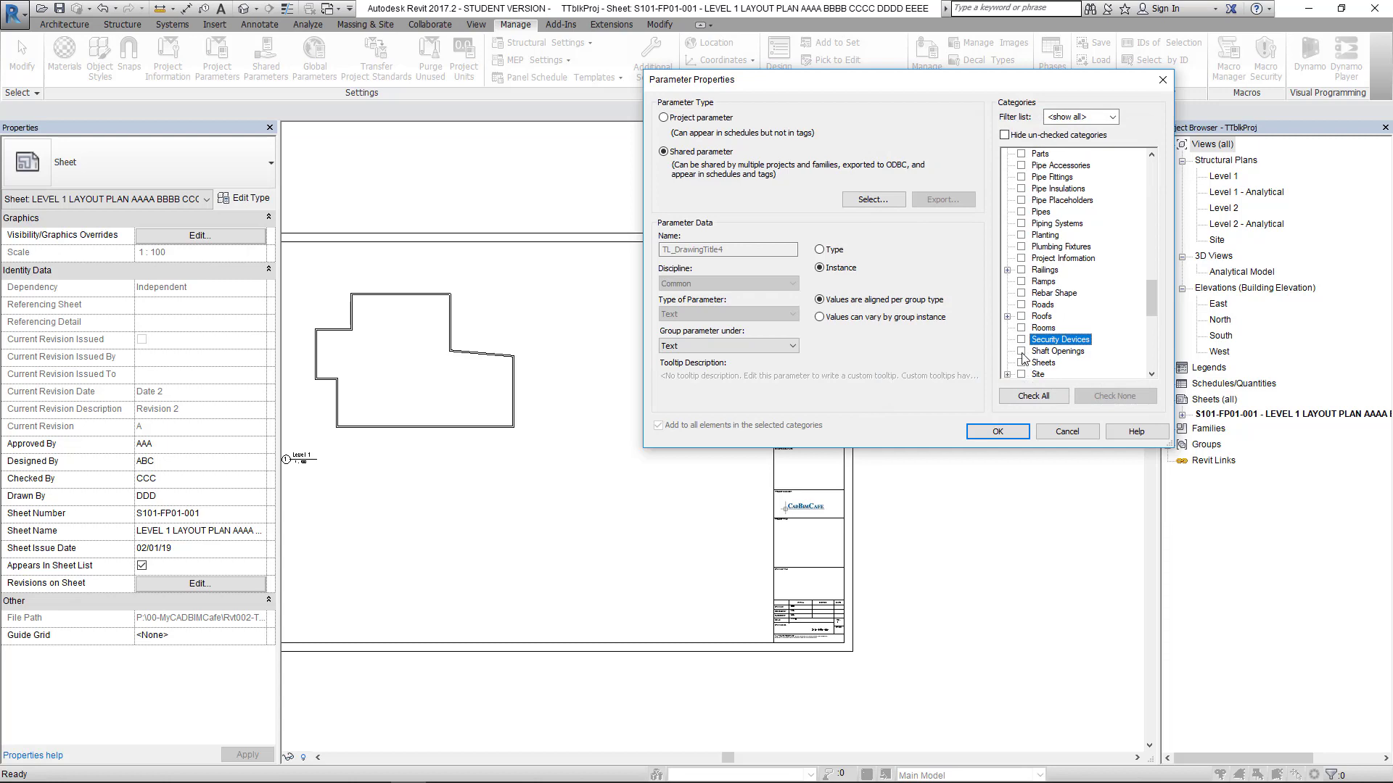
{"action": "left_click", "coordinate": [1021, 374]}
{"action": "left_click", "coordinate": [1011, 436]}
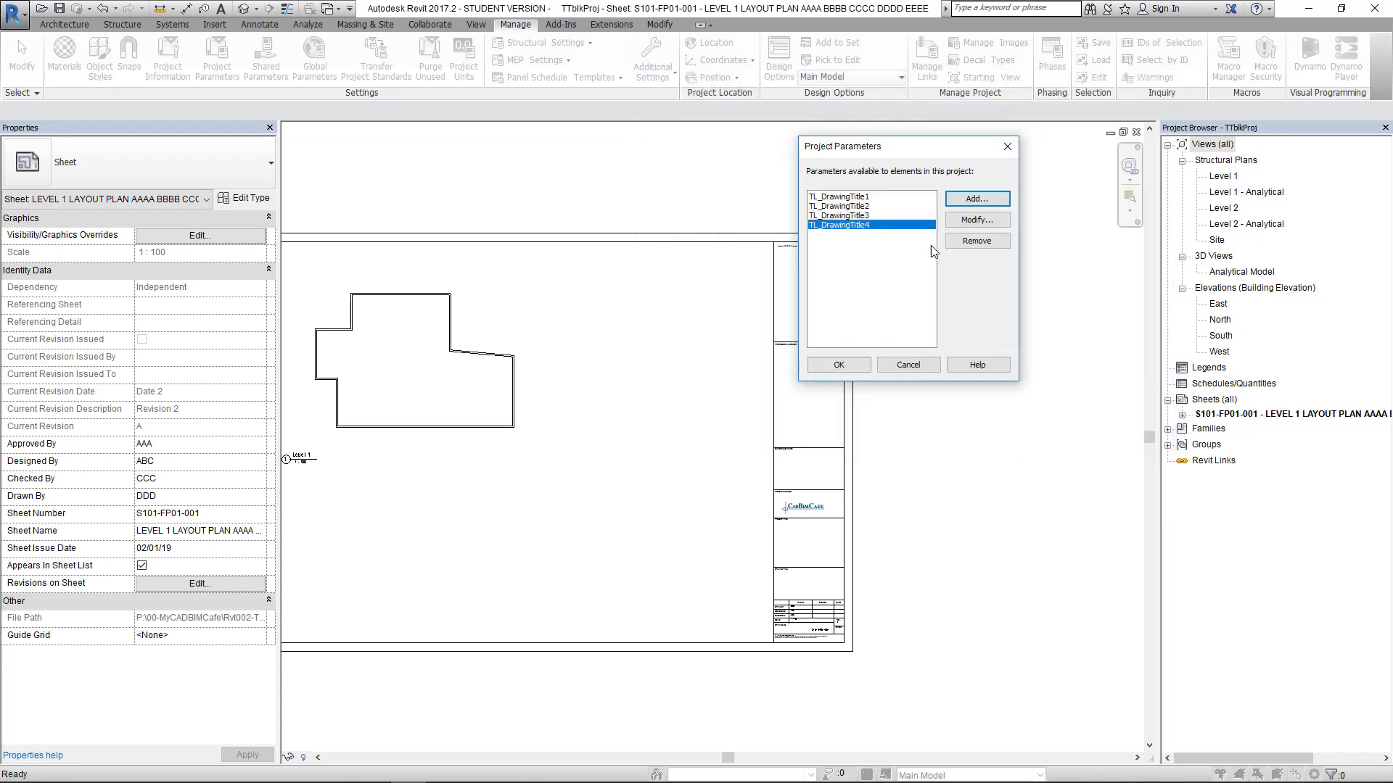
Step: Add the shared parameter TL_DrawingTitle5 as a project parameter for the Sheets category and apply the project parameter list
{"action": "left_click", "coordinate": [975, 199]}
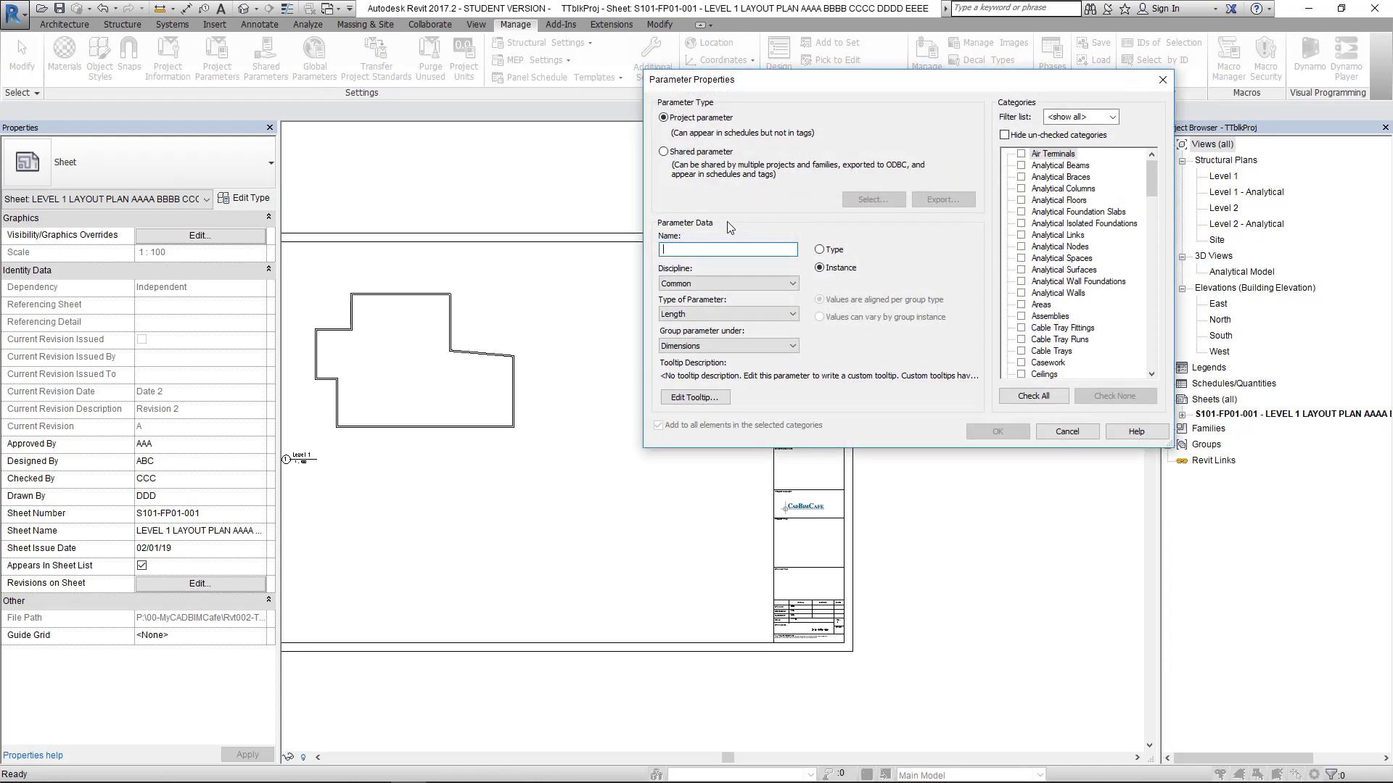
{"action": "left_click", "coordinate": [703, 152]}
{"action": "left_click", "coordinate": [873, 199]}
{"action": "left_click", "coordinate": [935, 260]}
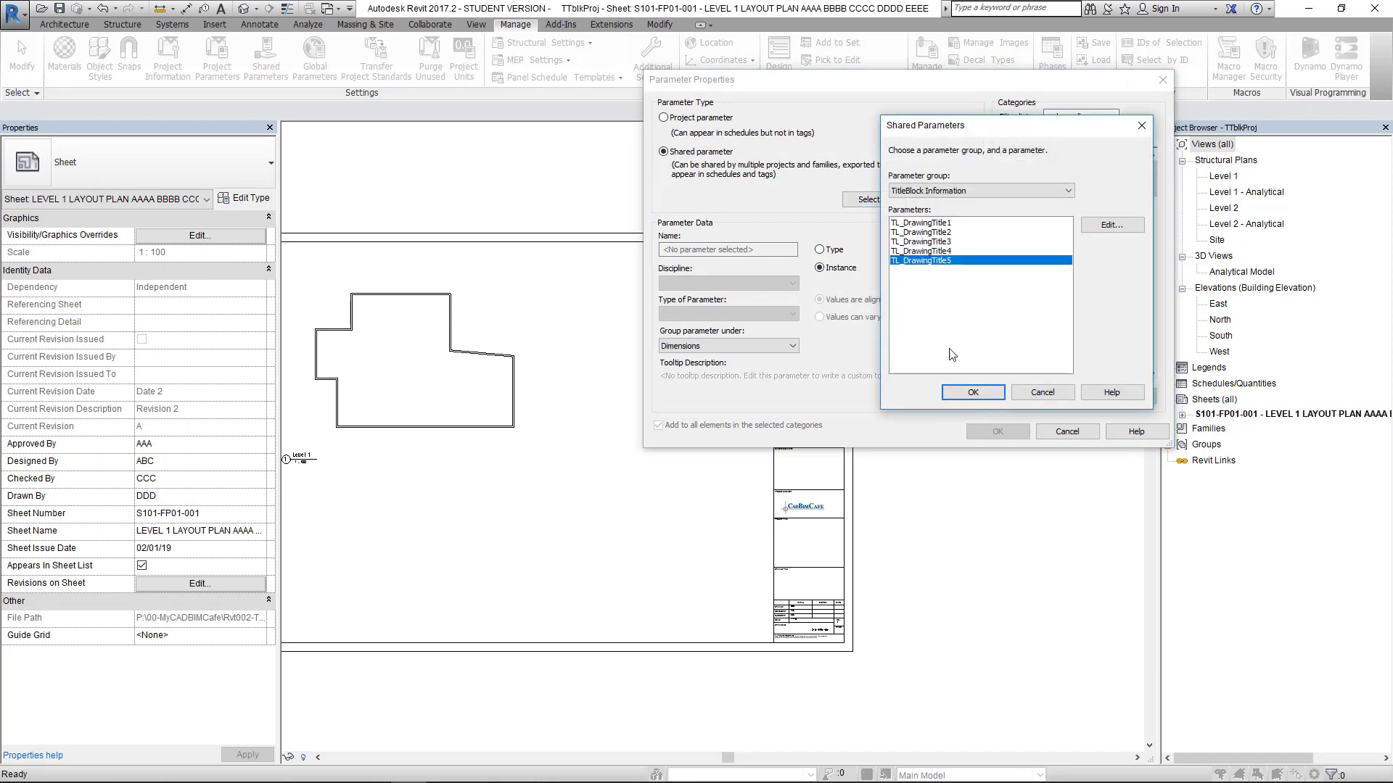
{"action": "left_click", "coordinate": [973, 392]}
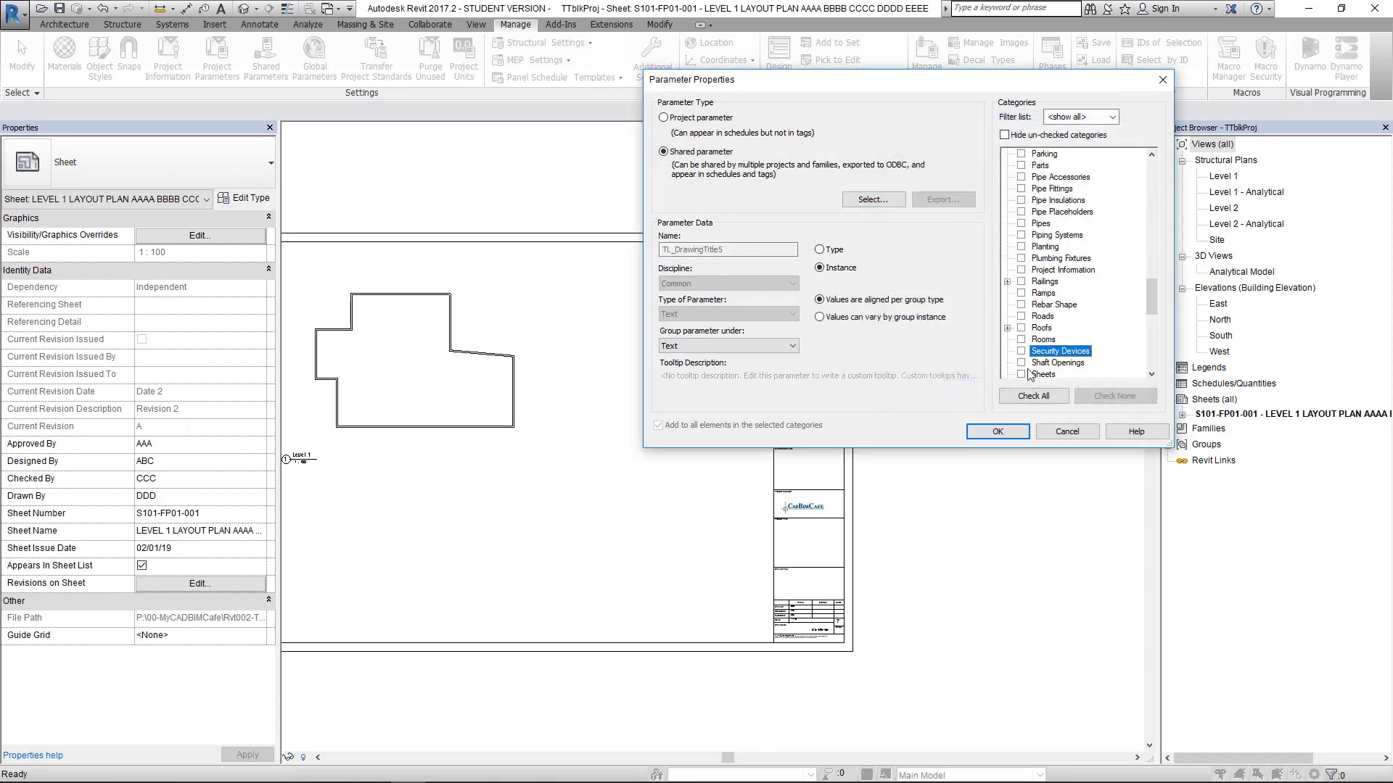
{"action": "left_click", "coordinate": [1023, 375]}
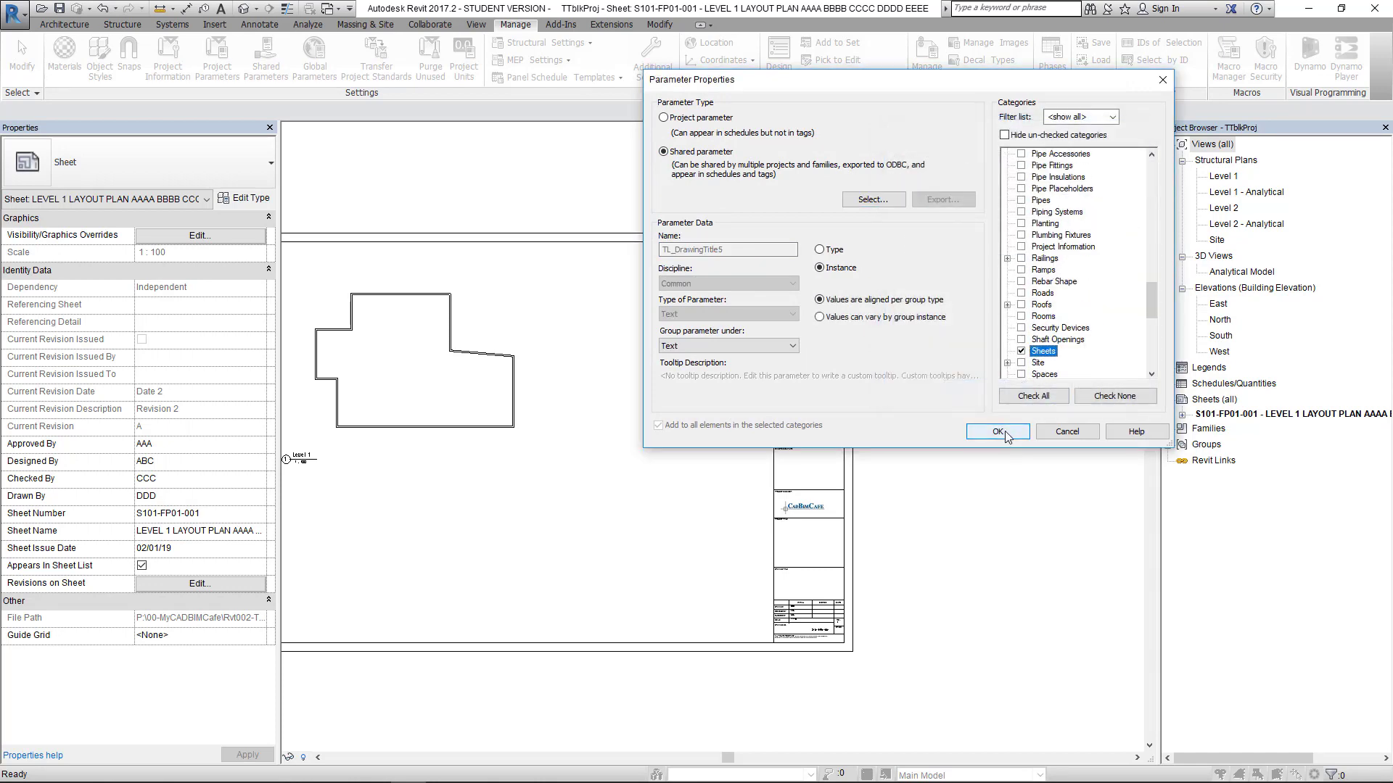
{"action": "left_click", "coordinate": [998, 431]}
{"action": "left_click", "coordinate": [840, 365]}
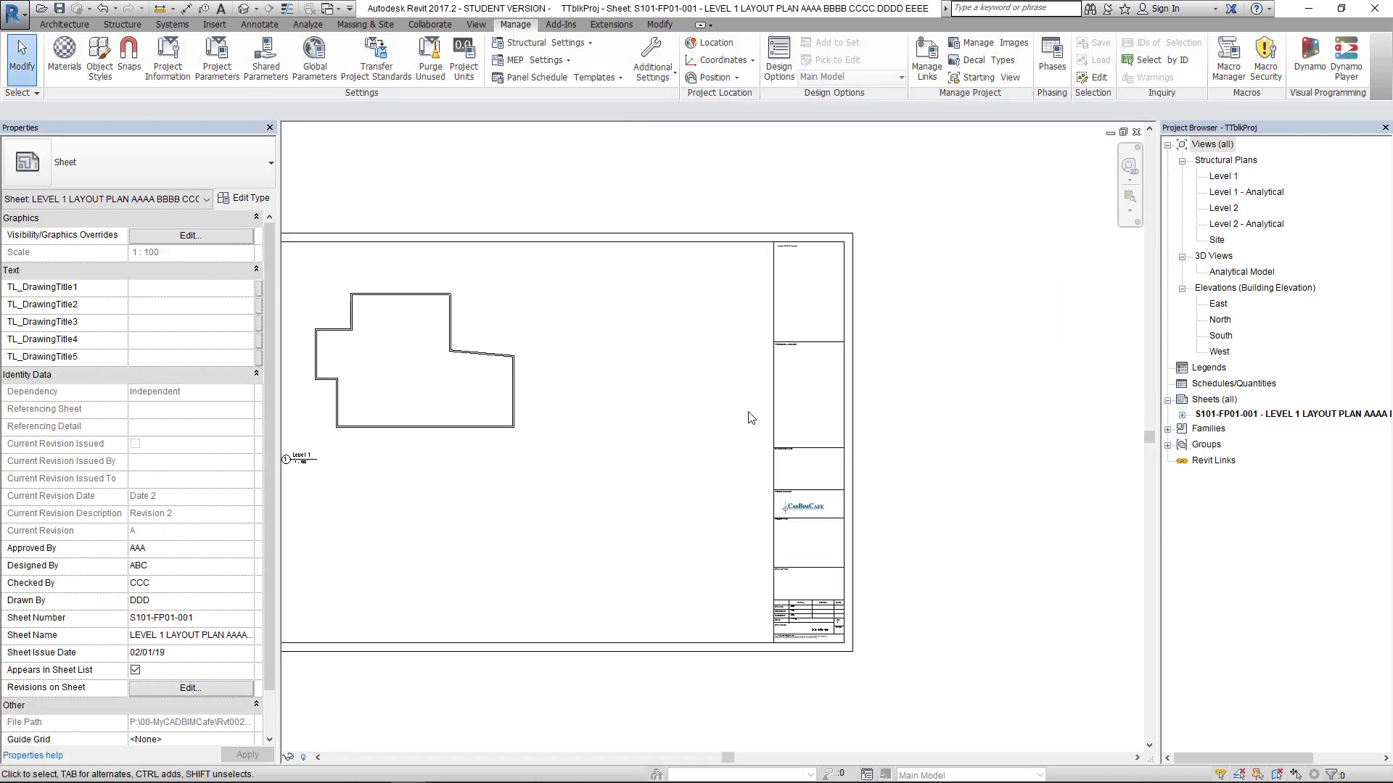
{"action": "scroll", "coordinate": [608, 434], "scroll_direction": "down", "scroll_amount": 2}
{"action": "middle_click_drag", "start_coordinate": [604, 433], "coordinate": [695, 437]}
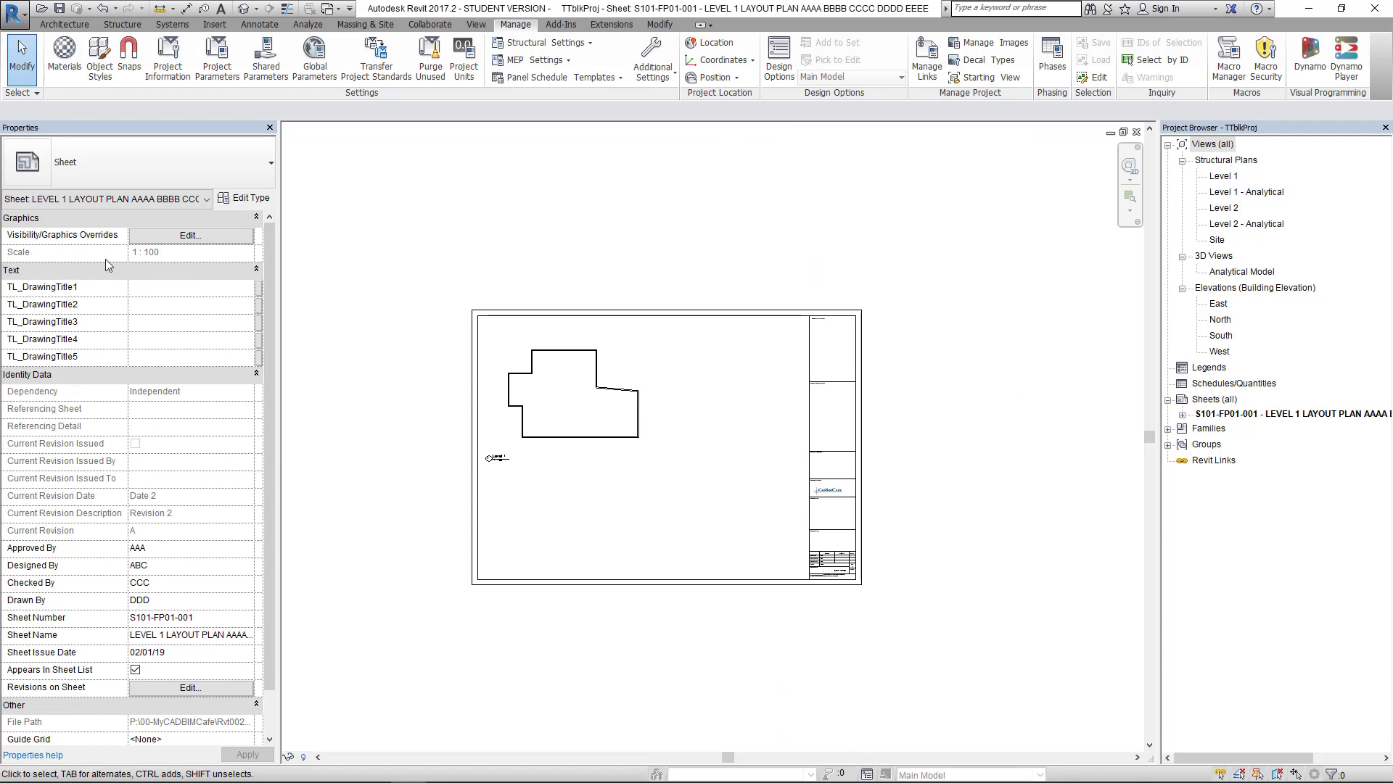
Step: Set the sheet's TL_DrawingTitle1 parameter to "CIVIL AND STRUCTURAL"
{"action": "left_click", "coordinate": [140, 290]}
{"action": "type", "text": "aa"}
{"action": "left_click", "coordinate": [64, 287]}
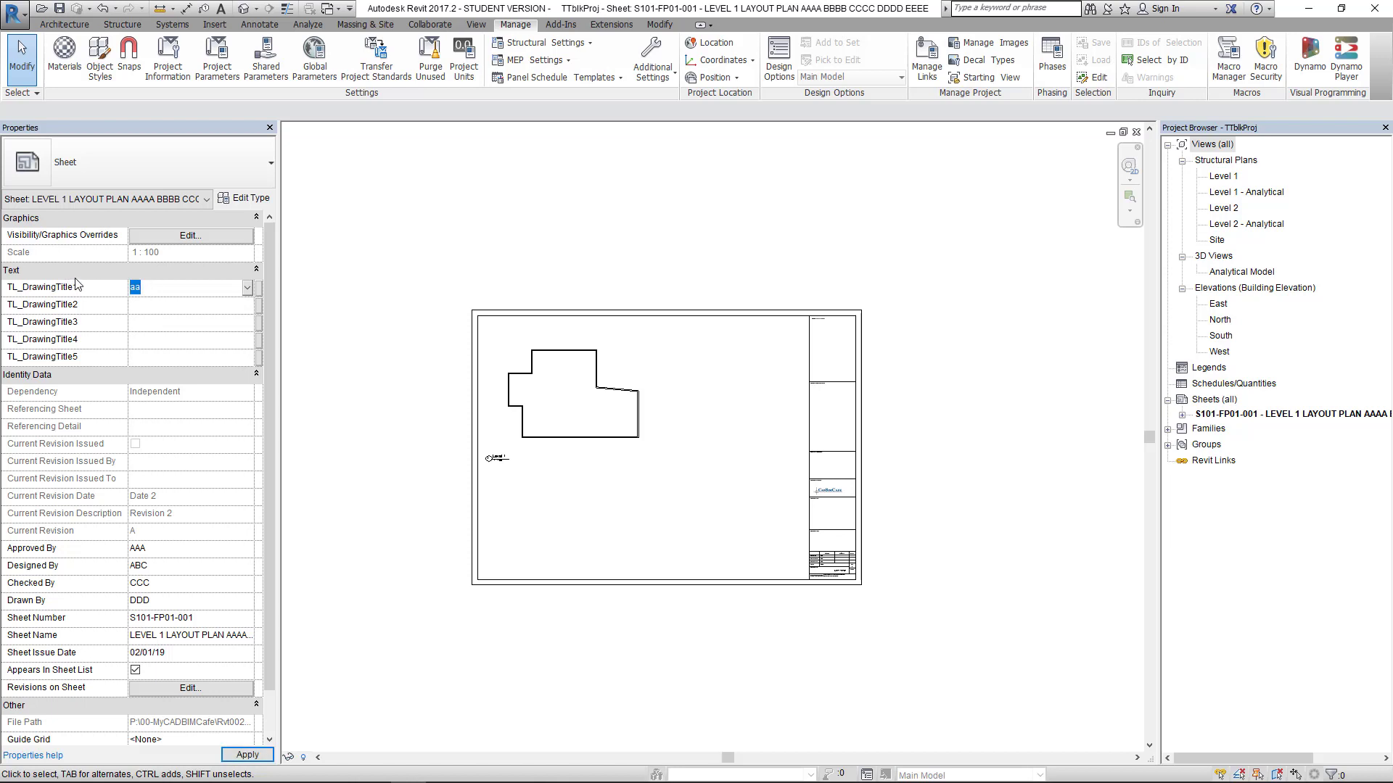
{"action": "type", "text": "CIVIL"}
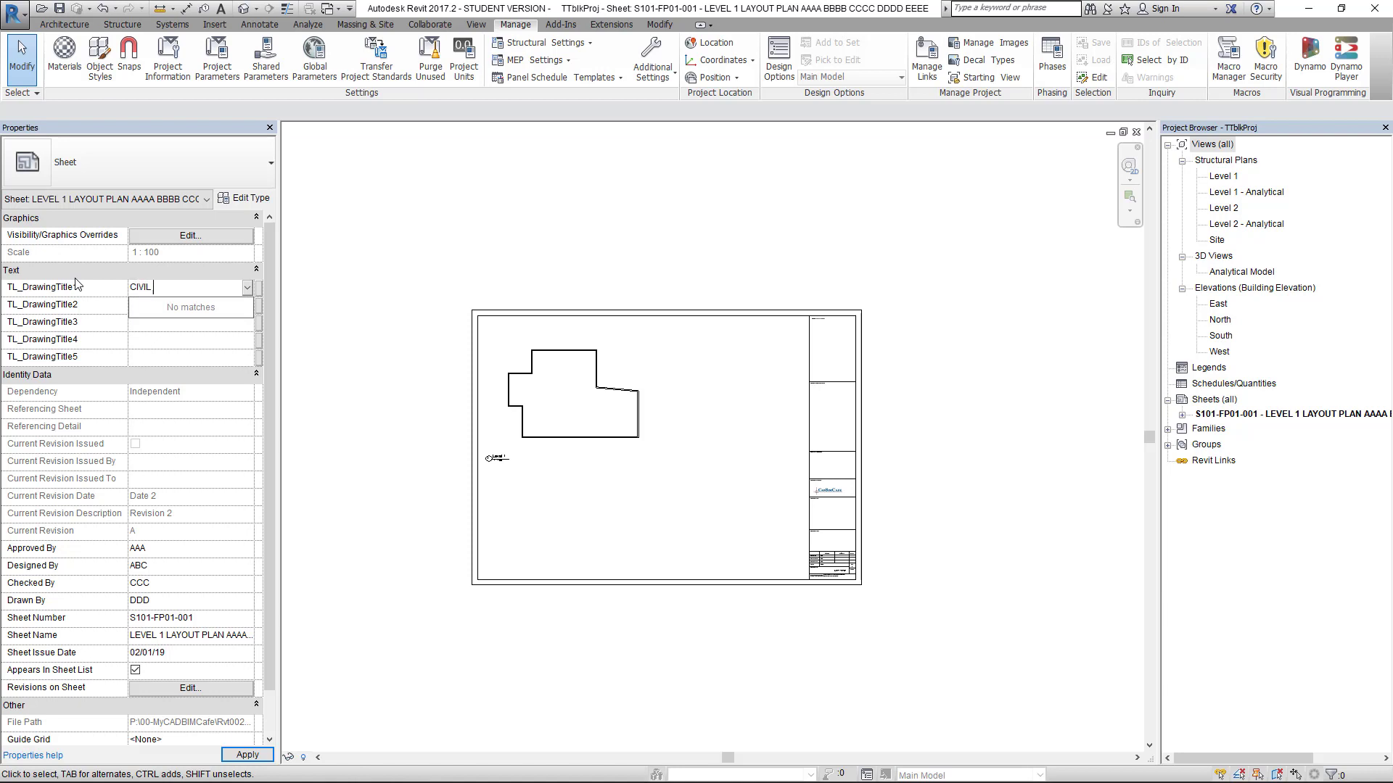
{"action": "type", "text": " AND STRUCV"}
Step: Set the sheet's TL_DrawingTitle2 parameter to "BUILDING 1", apply it and check the title block's drawing title area
{"action": "left_click", "coordinate": [141, 308]}
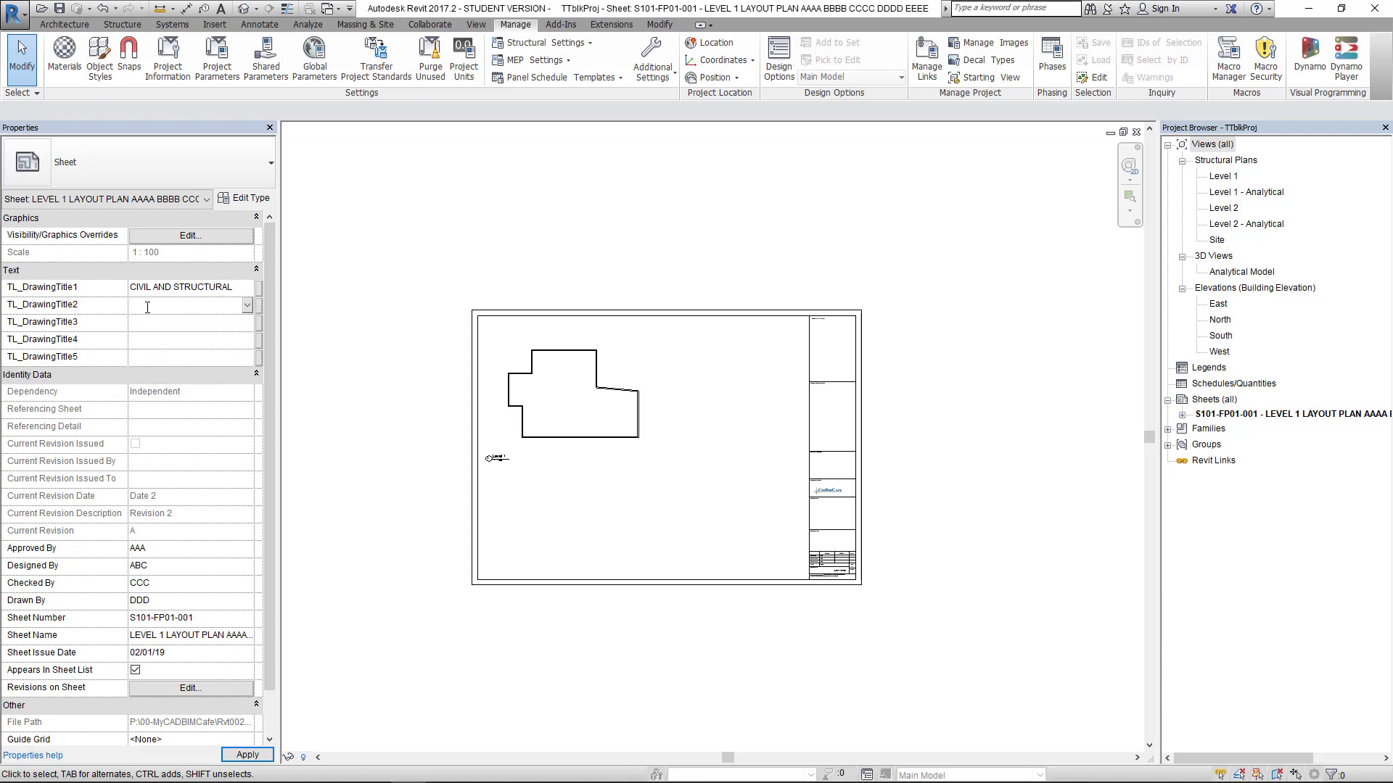
{"action": "type", "text": "BUILDING 1"}
{"action": "left_click", "coordinate": [243, 755]}
{"action": "scroll", "coordinate": [834, 551], "scroll_direction": "up", "scroll_amount": 3}
{"action": "scroll", "coordinate": [829, 551], "scroll_direction": "up", "scroll_amount": 4}
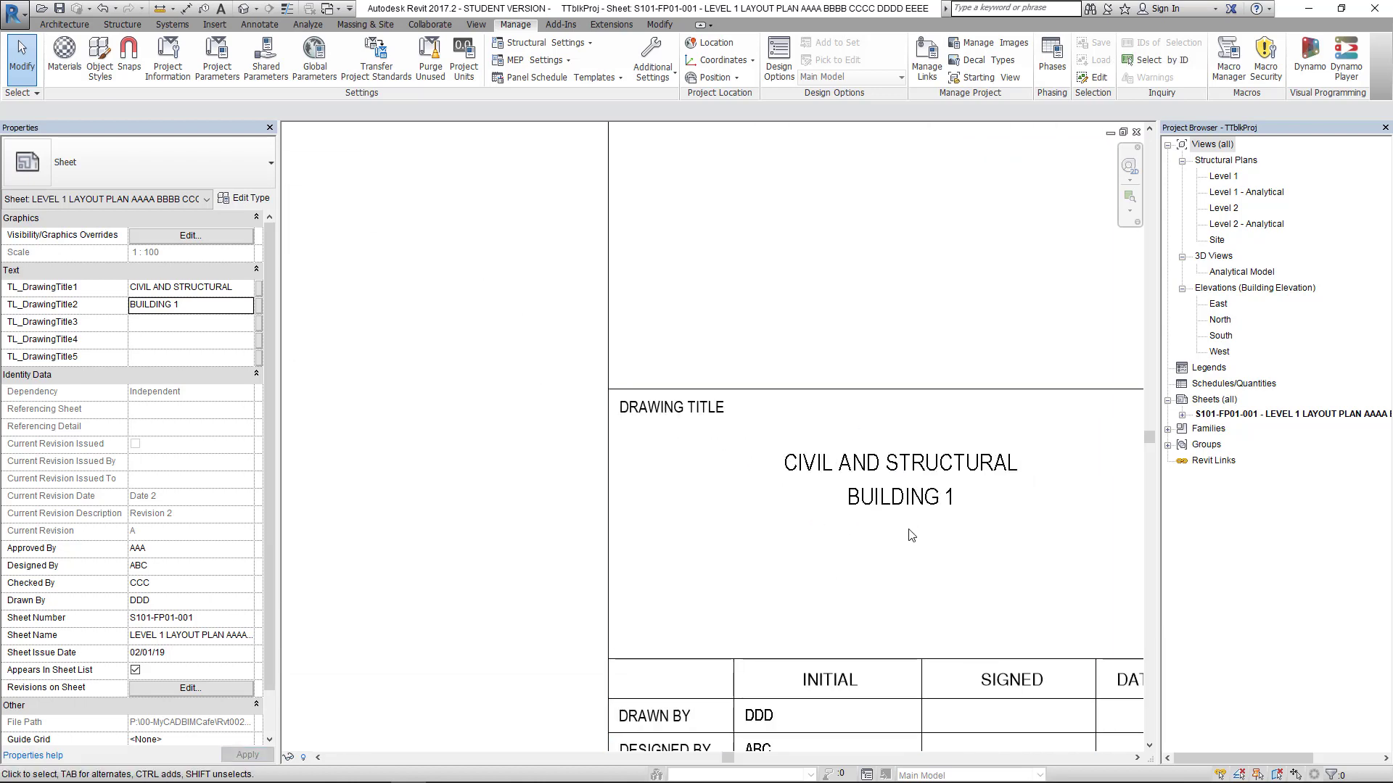
{"action": "scroll", "coordinate": [907, 501], "scroll_direction": "down", "scroll_amount": 3}
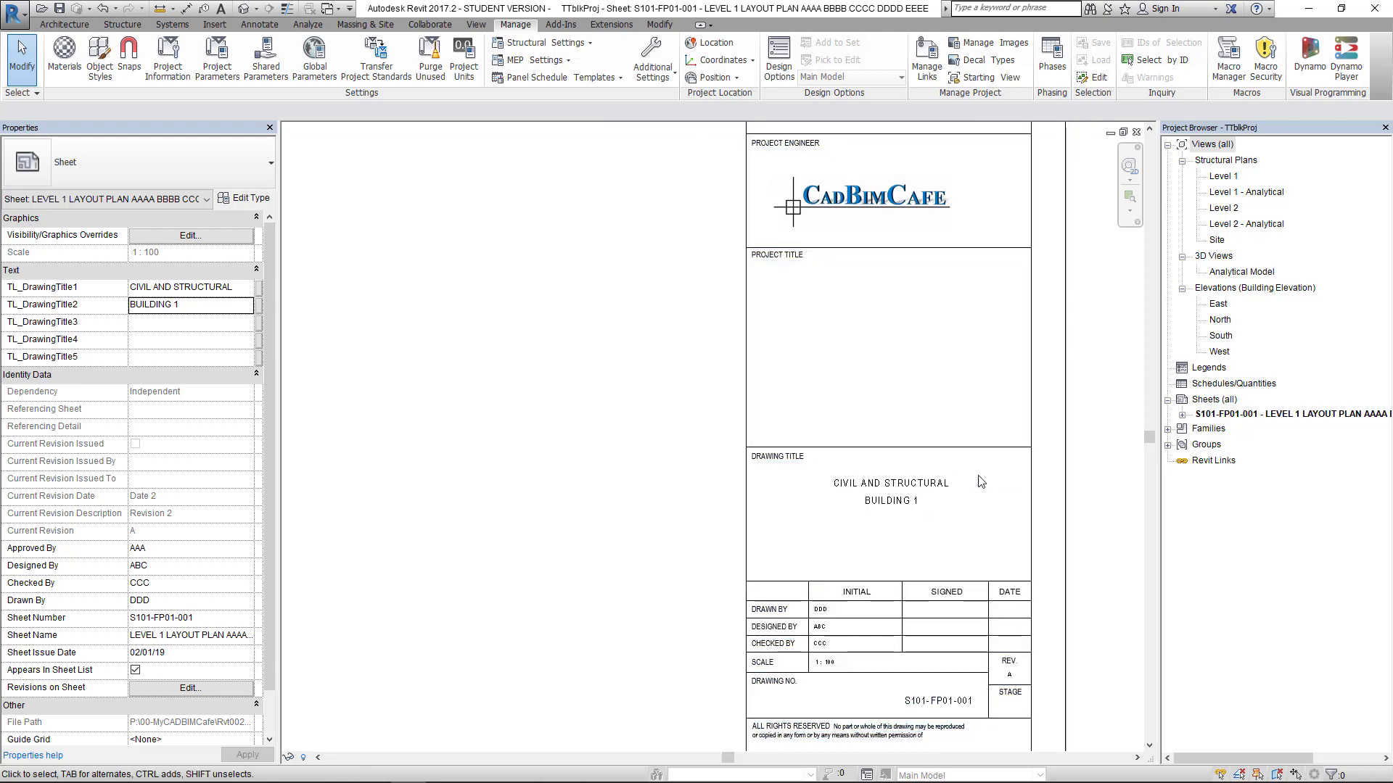
Step: Set the sheet's TL_DrawingTitle3 parameter to "1ST STOREY LAYOUT PLAN"
{"action": "left_click", "coordinate": [904, 490]}
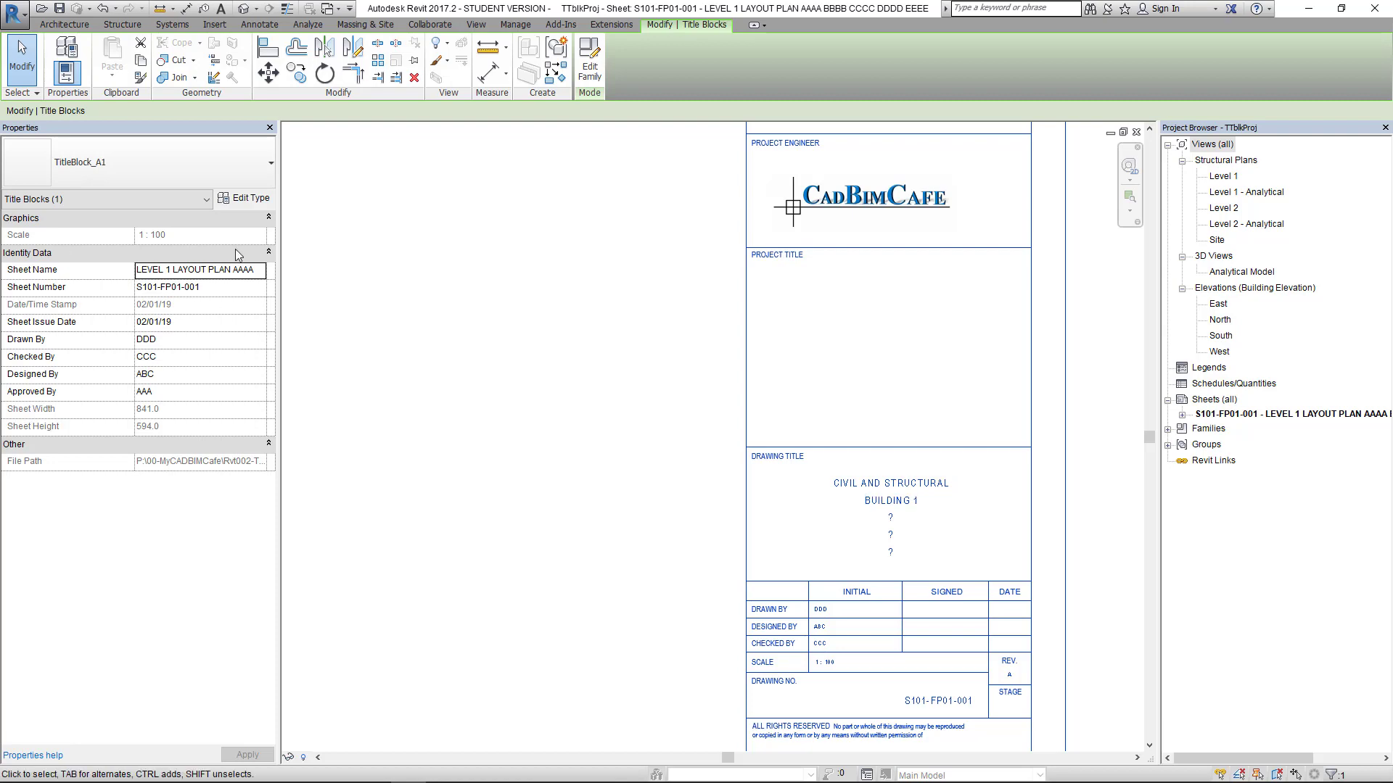
{"action": "left_click", "coordinate": [464, 425]}
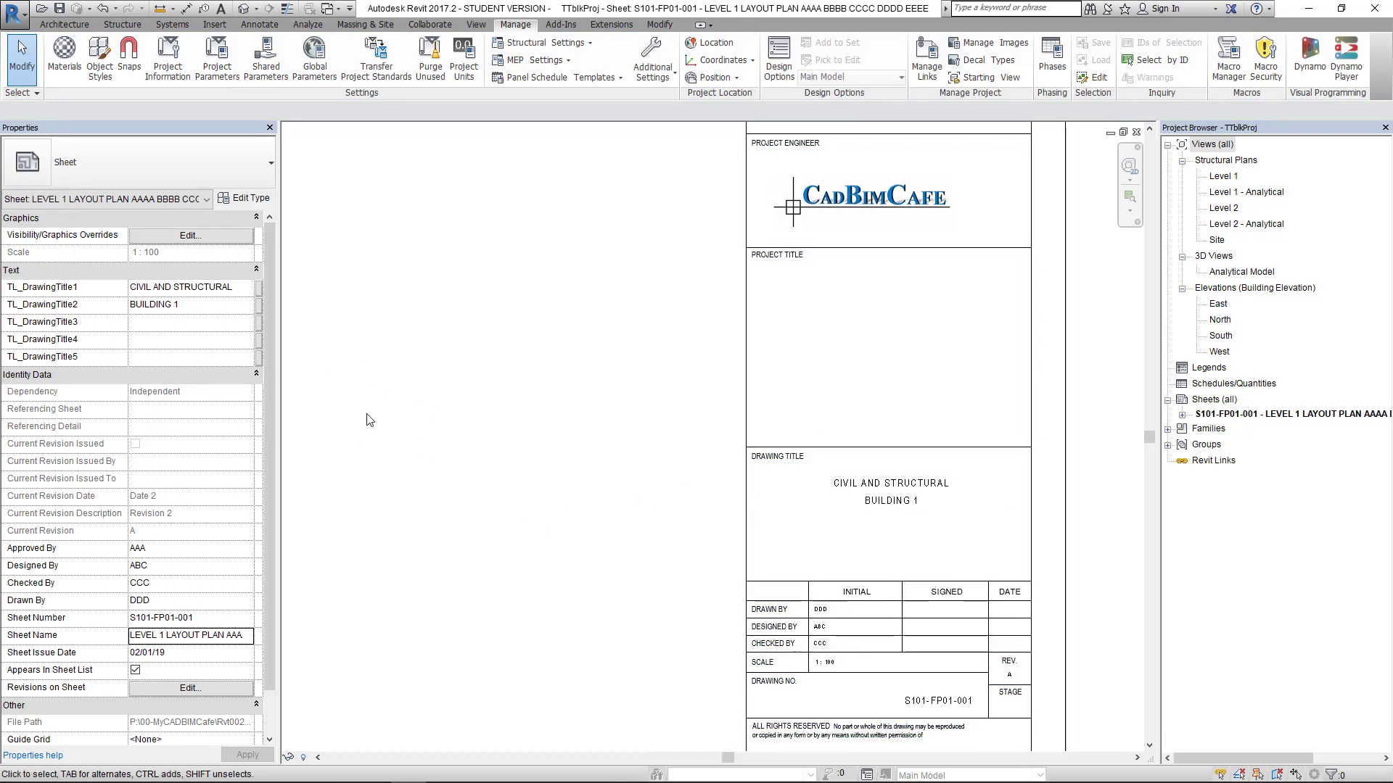
{"action": "left_click", "coordinate": [137, 326]}
{"action": "type", "text": "1ST"}
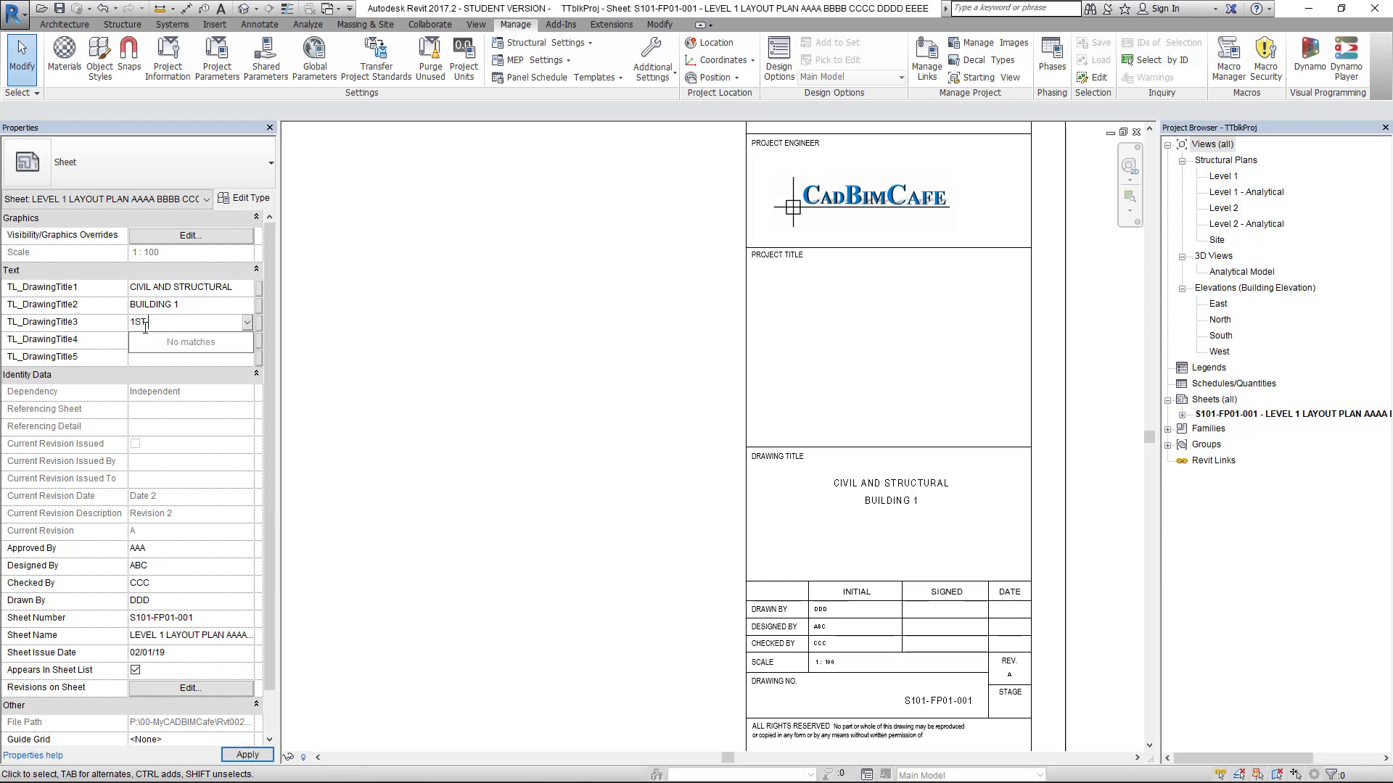
{"action": "type", "text": " STOREY LAYOUT PLAN"}
{"action": "left_click", "coordinate": [463, 476]}
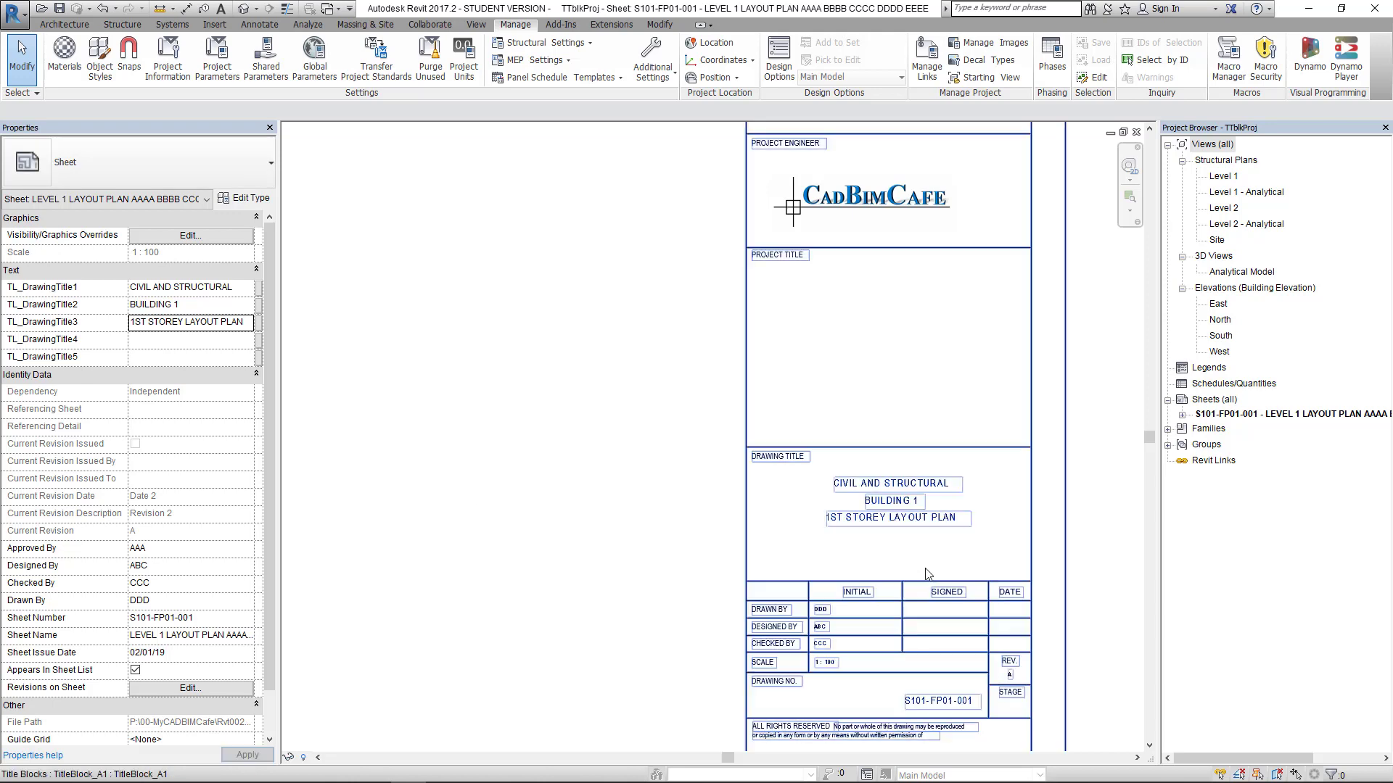
{"action": "left_click", "coordinate": [142, 339]}
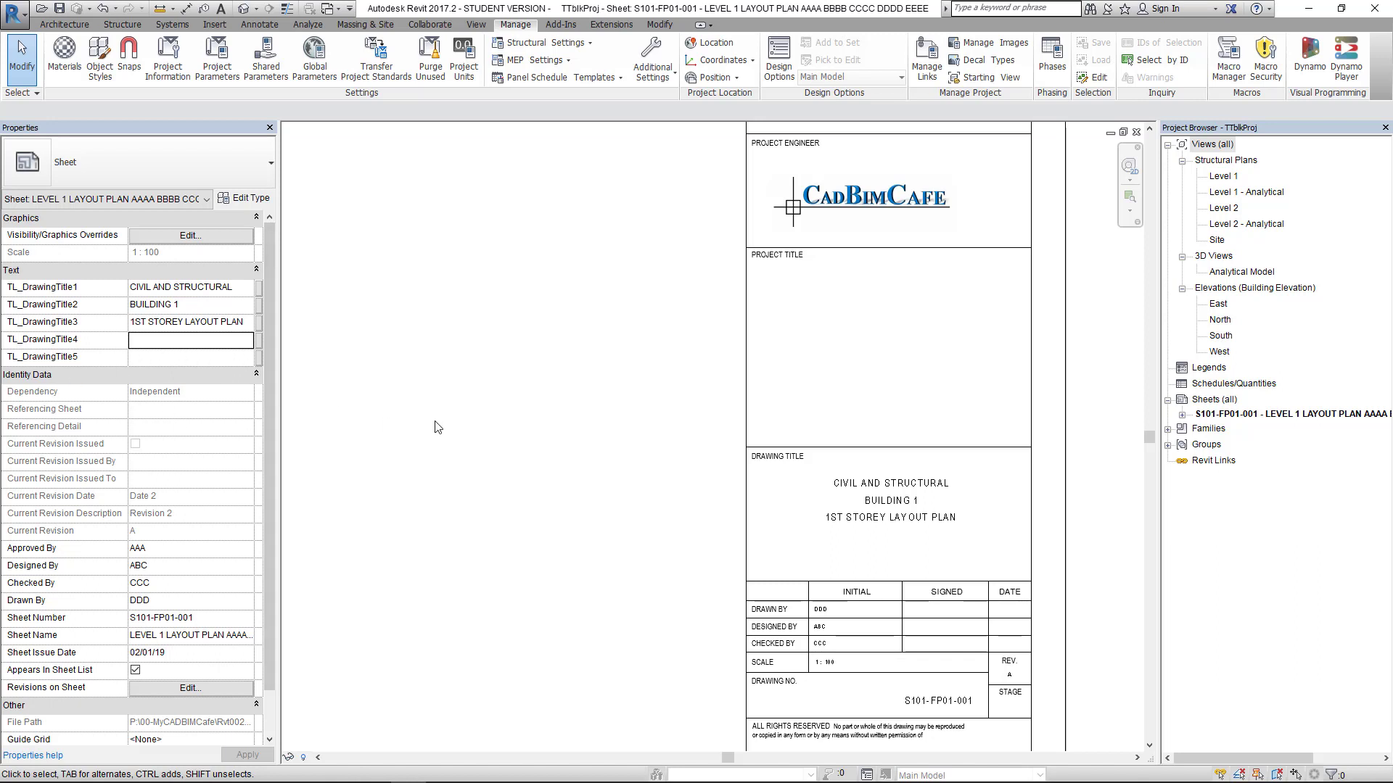
Step: Open the Level 2 structural plan and set its view scale to 1:200
{"action": "scroll", "coordinate": [595, 454], "scroll_direction": "down", "scroll_amount": 2}
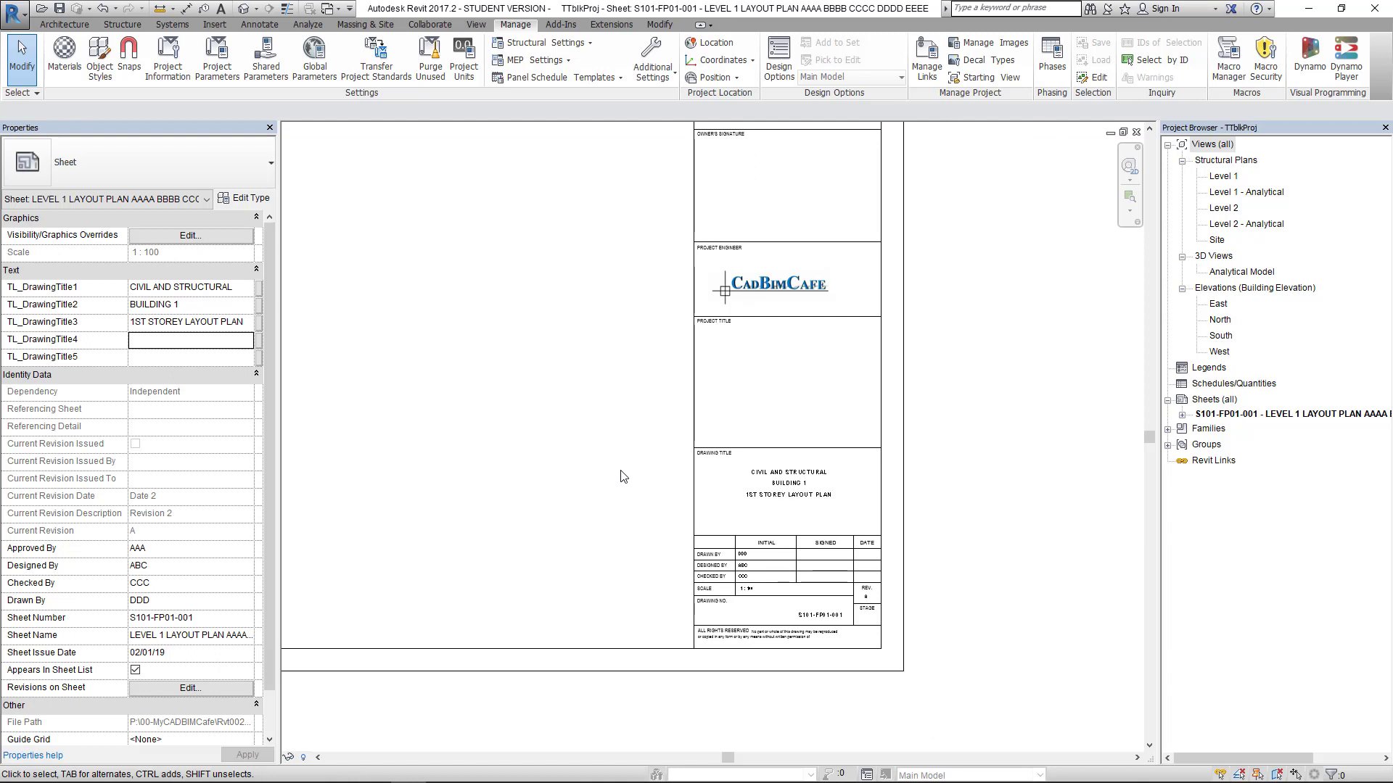
{"action": "scroll", "coordinate": [600, 481], "scroll_direction": "down", "scroll_amount": 4}
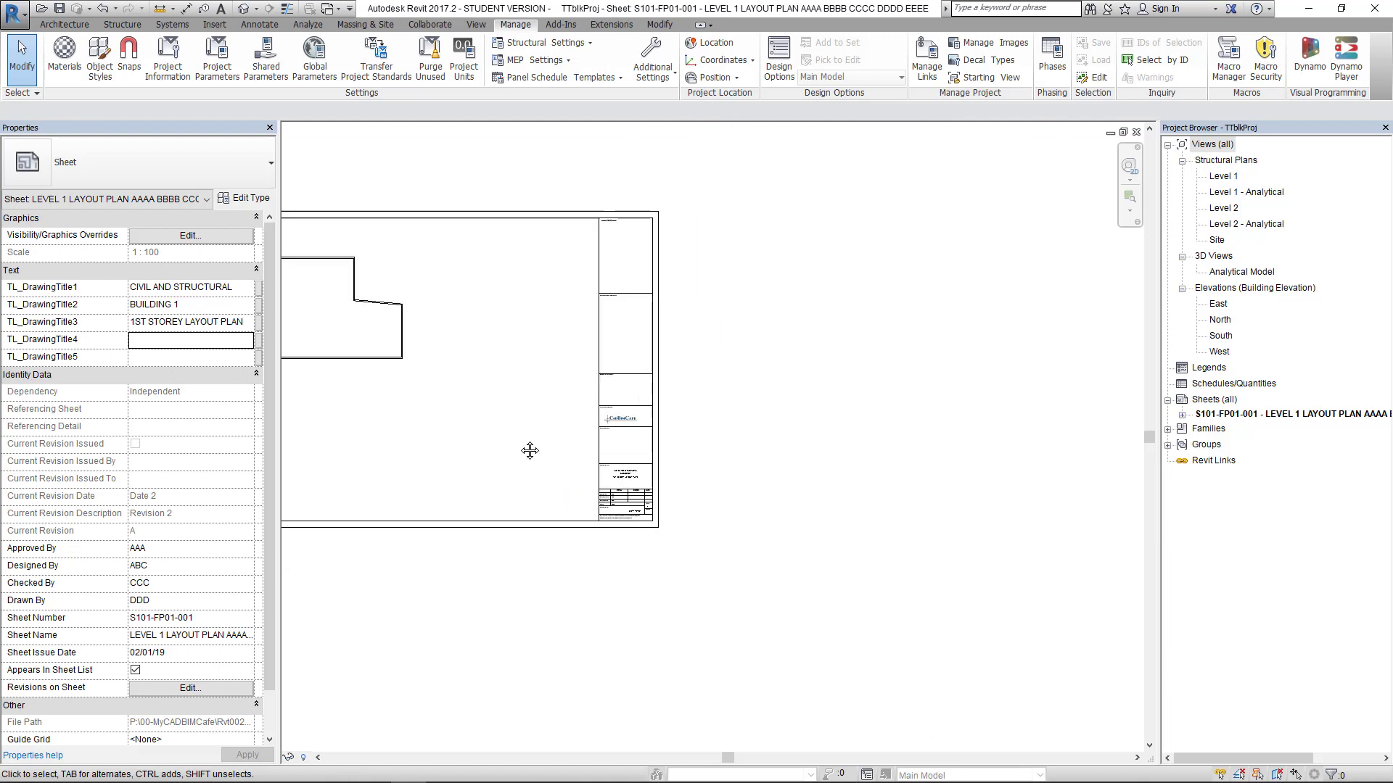
{"action": "middle_click_drag", "start_coordinate": [529, 450], "coordinate": [691, 513]}
{"action": "scroll", "coordinate": [501, 446], "scroll_direction": "up", "scroll_amount": 3}
{"action": "middle_click_drag", "start_coordinate": [402, 490], "coordinate": [535, 526]}
{"action": "scroll", "coordinate": [502, 500], "scroll_direction": "up", "scroll_amount": 2}
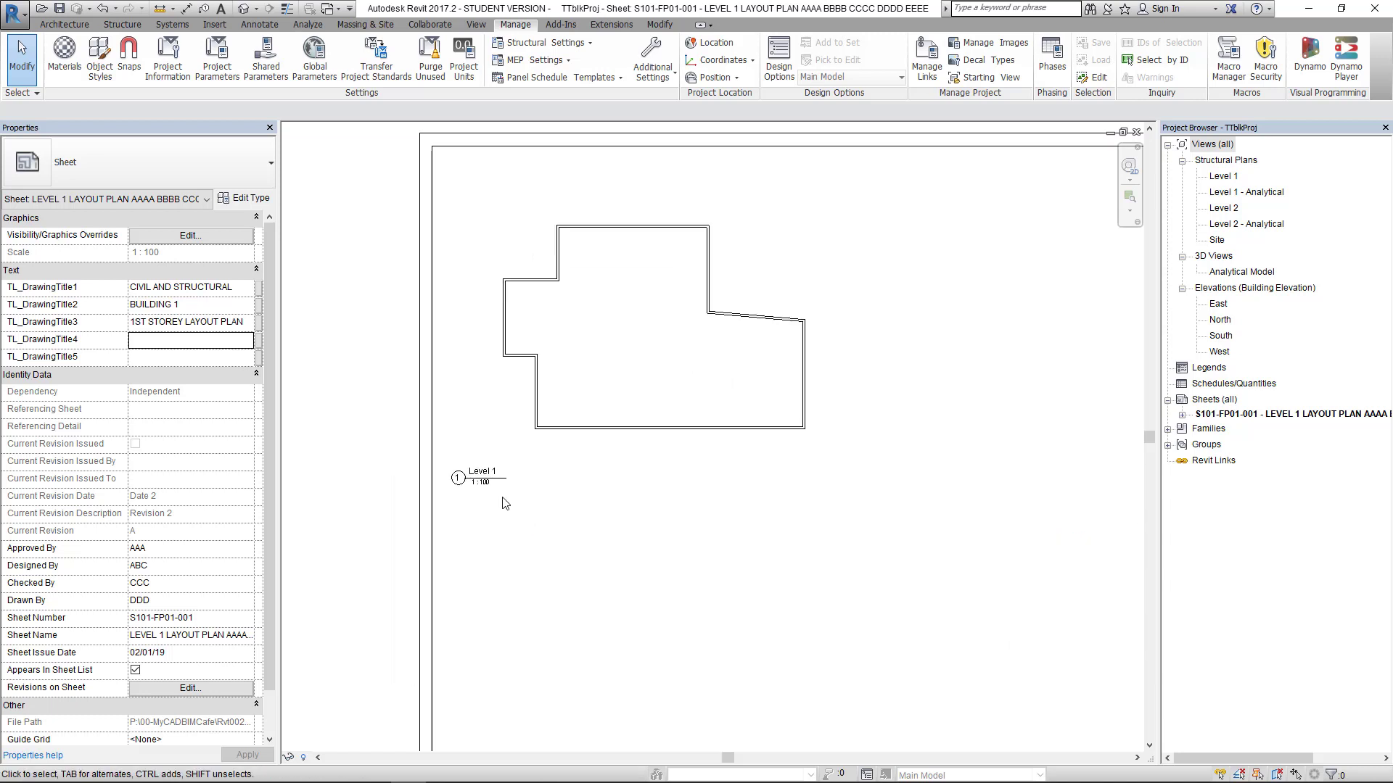
{"action": "left_click_drag", "start_coordinate": [382, 429], "coordinate": [584, 557]}
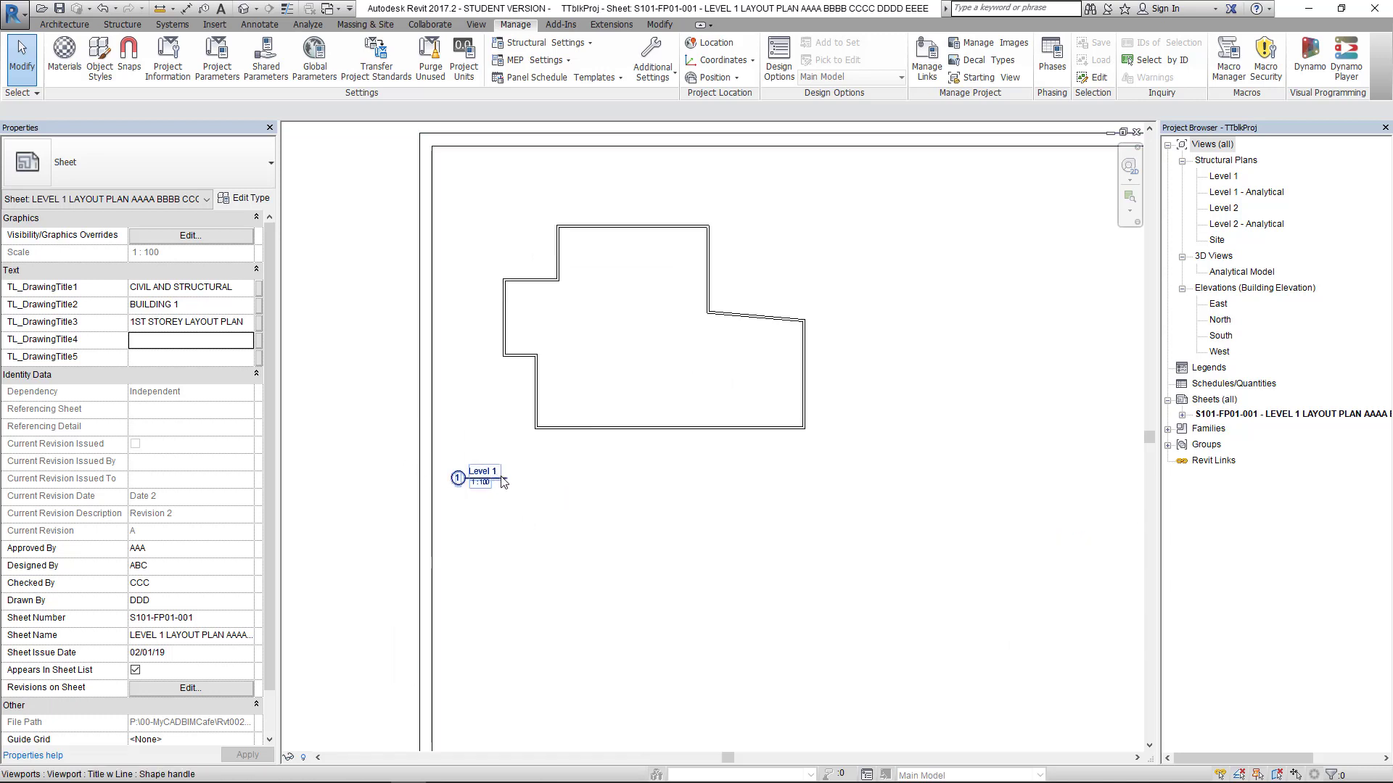
{"action": "double_click", "coordinate": [1222, 209]}
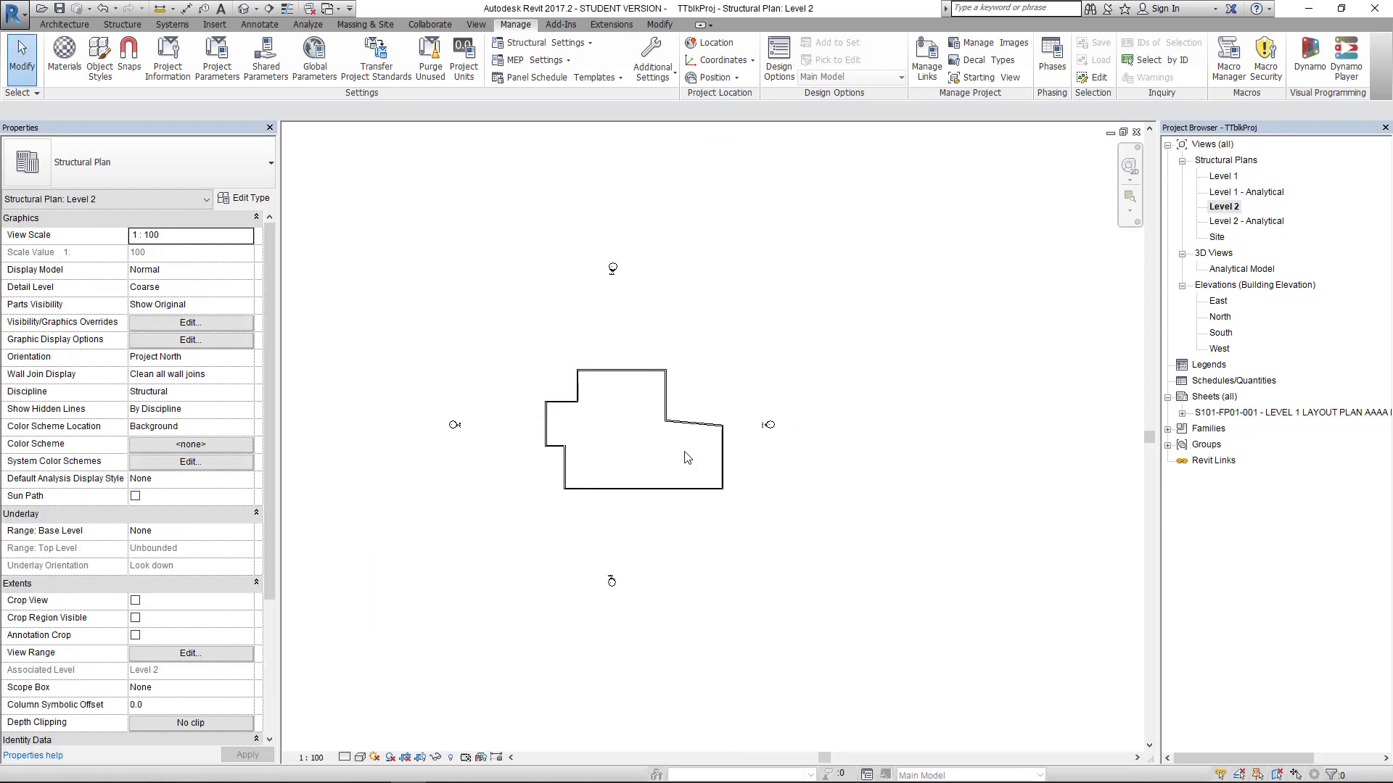
{"action": "left_click", "coordinate": [312, 758]}
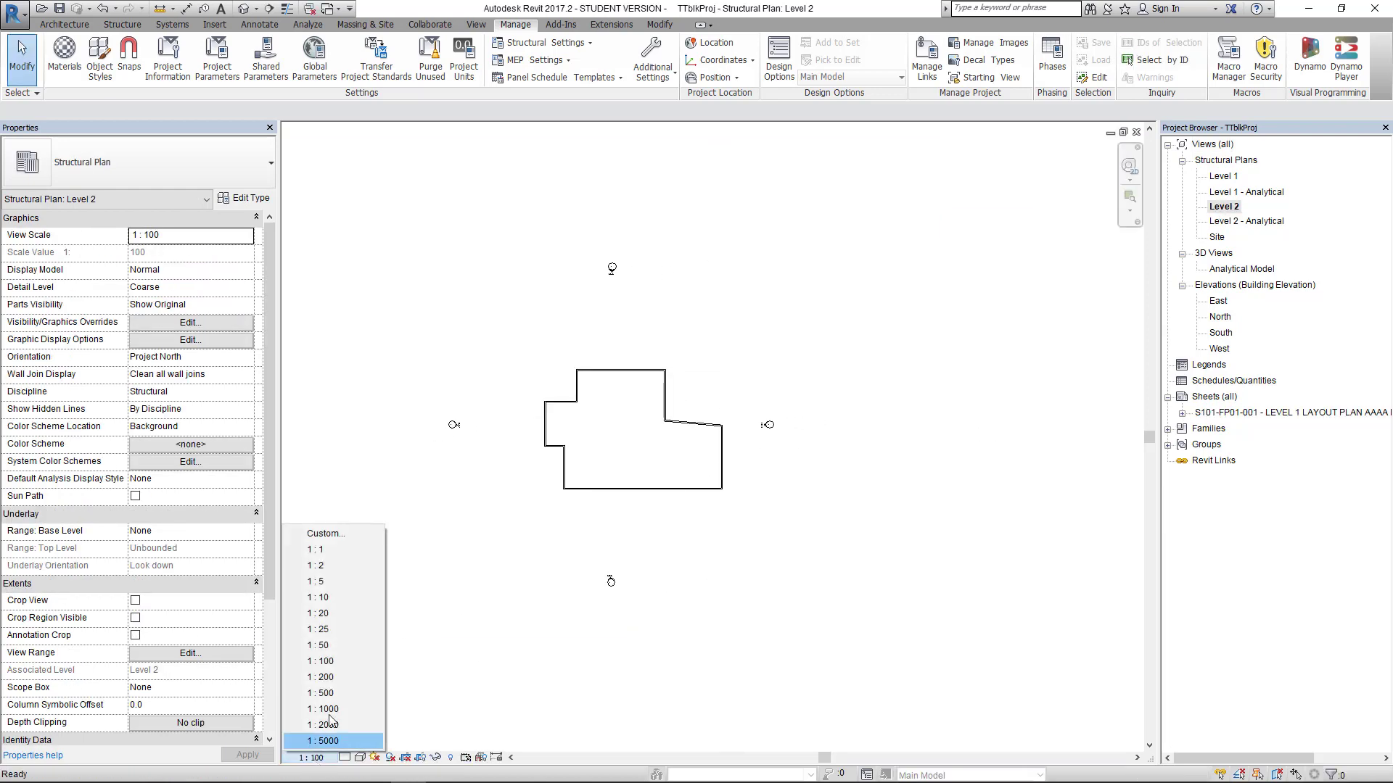
{"action": "left_click", "coordinate": [337, 677]}
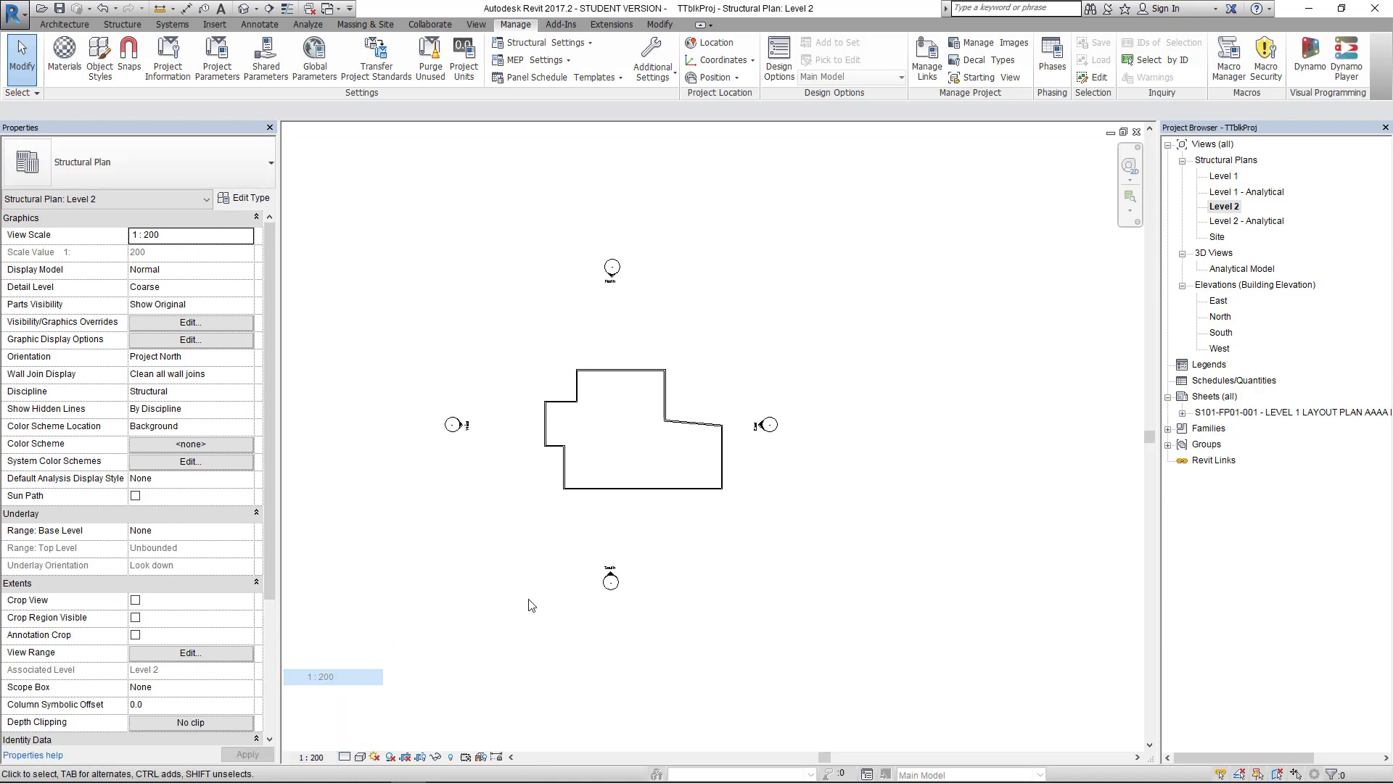
Step: Crop the Level 2 view closely around the building outline on all four sides and hide the crop region boundary
{"action": "left_click", "coordinate": [405, 758]}
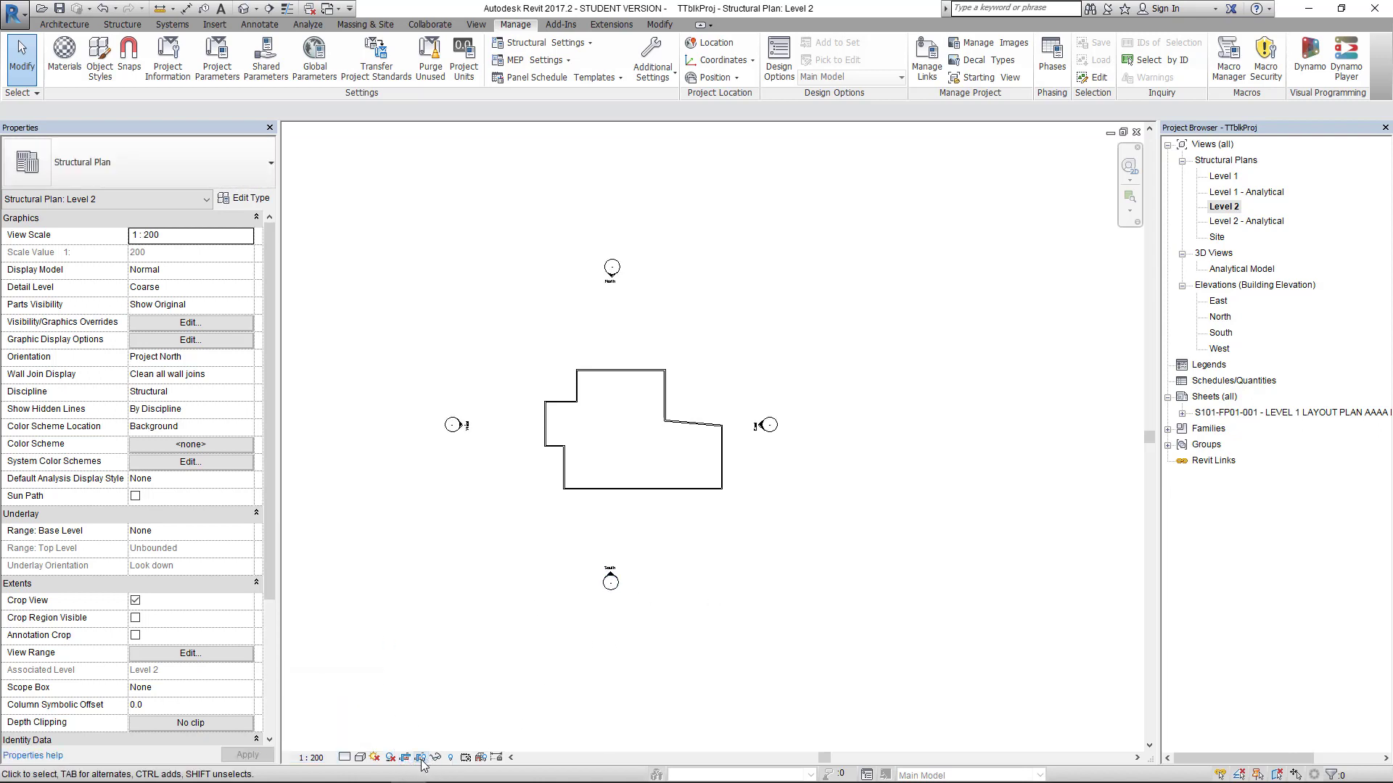
{"action": "left_click", "coordinate": [420, 758]}
{"action": "left_click", "coordinate": [610, 633]}
{"action": "left_click_drag", "start_coordinate": [607, 631], "coordinate": [623, 516]}
{"action": "left_click_drag", "start_coordinate": [607, 226], "coordinate": [599, 319]}
{"action": "left_click_drag", "start_coordinate": [403, 415], "coordinate": [509, 423]}
{"action": "left_click_drag", "start_coordinate": [811, 416], "coordinate": [742, 419]}
{"action": "left_click", "coordinate": [711, 563]}
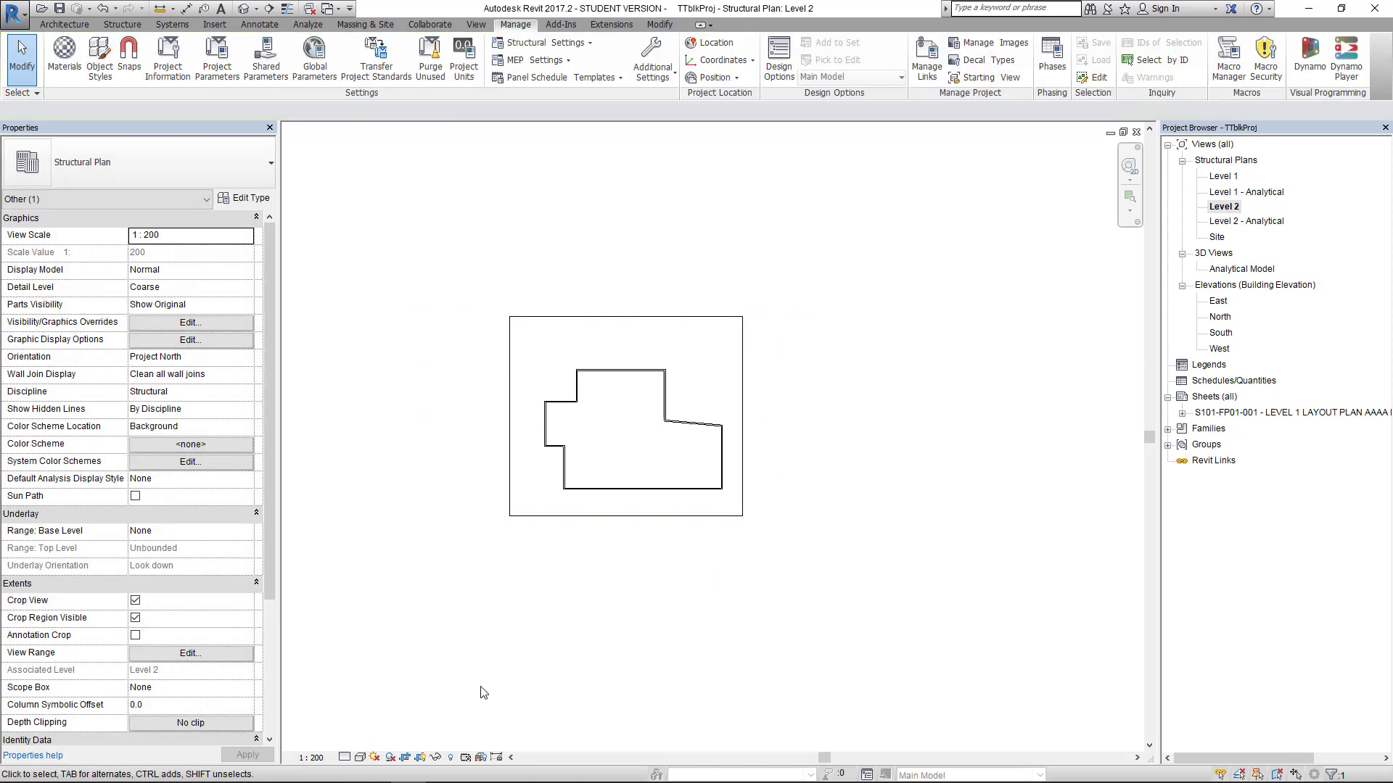
{"action": "left_click", "coordinate": [420, 757]}
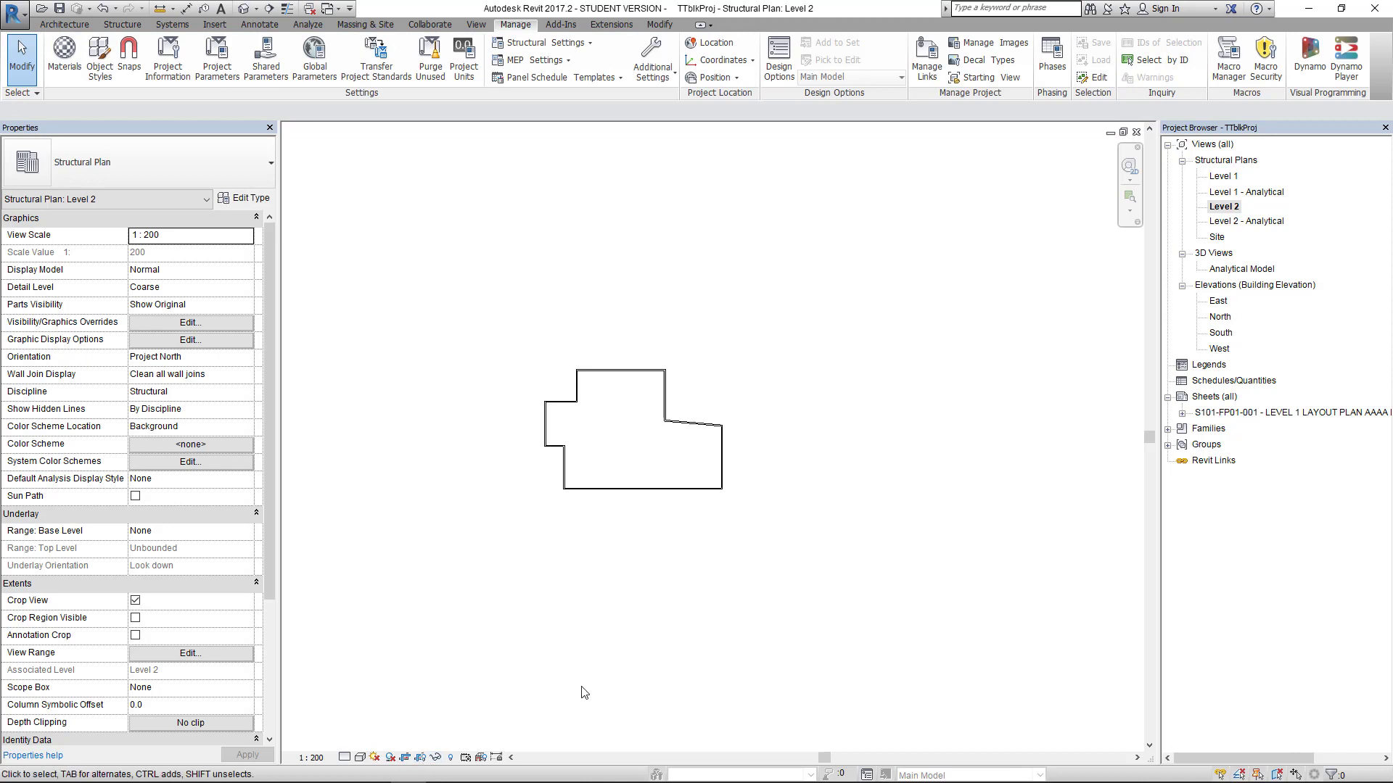
Step: Save the project and place the Level 2 plan on sheet S101-FP01-001 between the Level 1 plan and the title block
{"action": "left_click", "coordinate": [61, 8]}
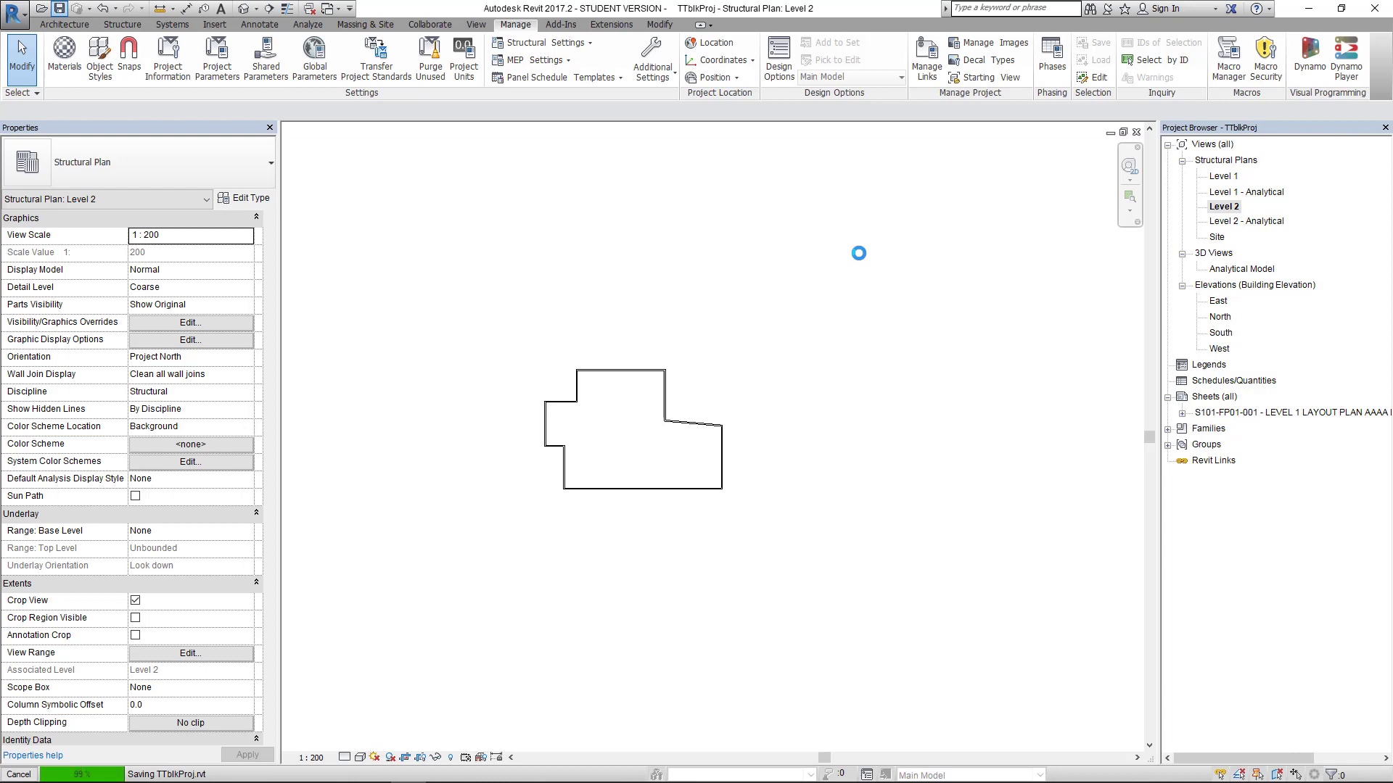
{"action": "left_click", "coordinate": [1137, 132]}
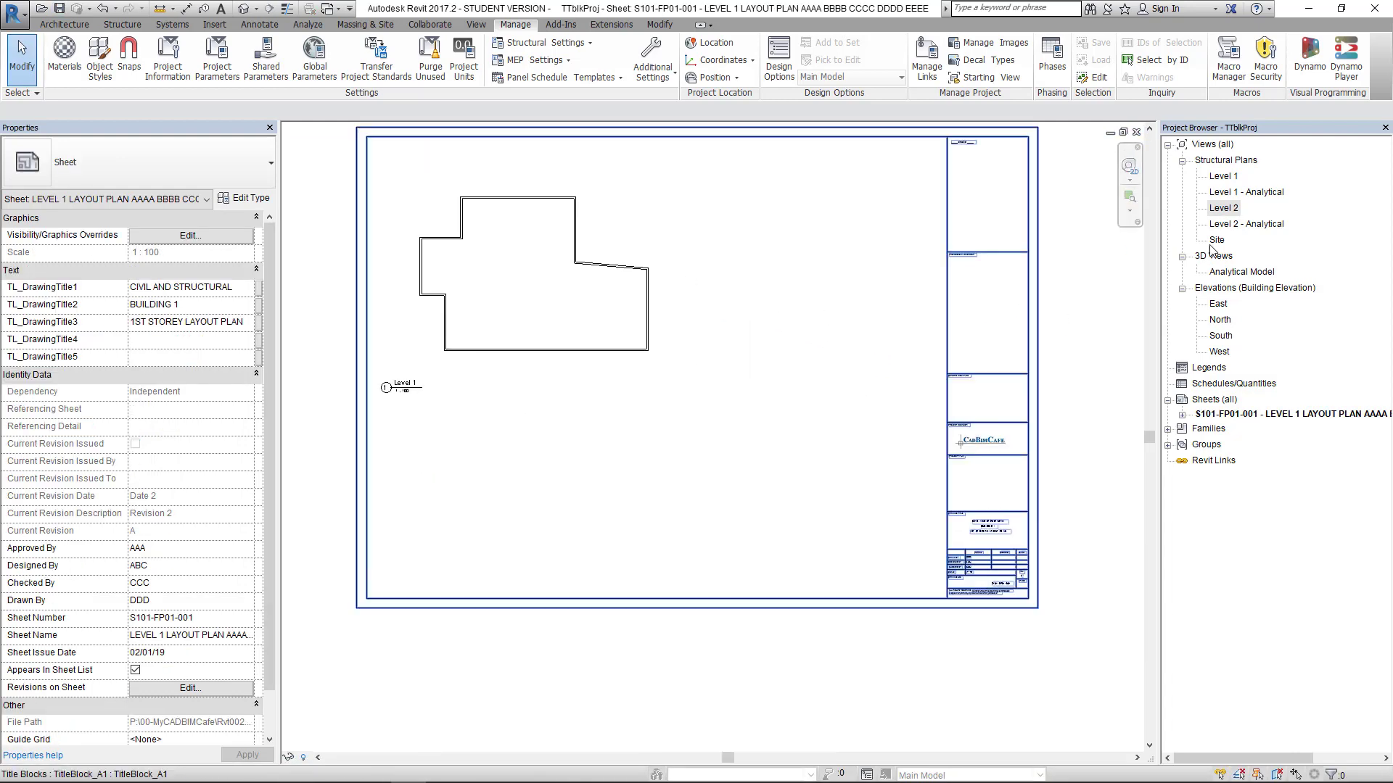
{"action": "left_click_drag", "start_coordinate": [1221, 208], "coordinate": [752, 377]}
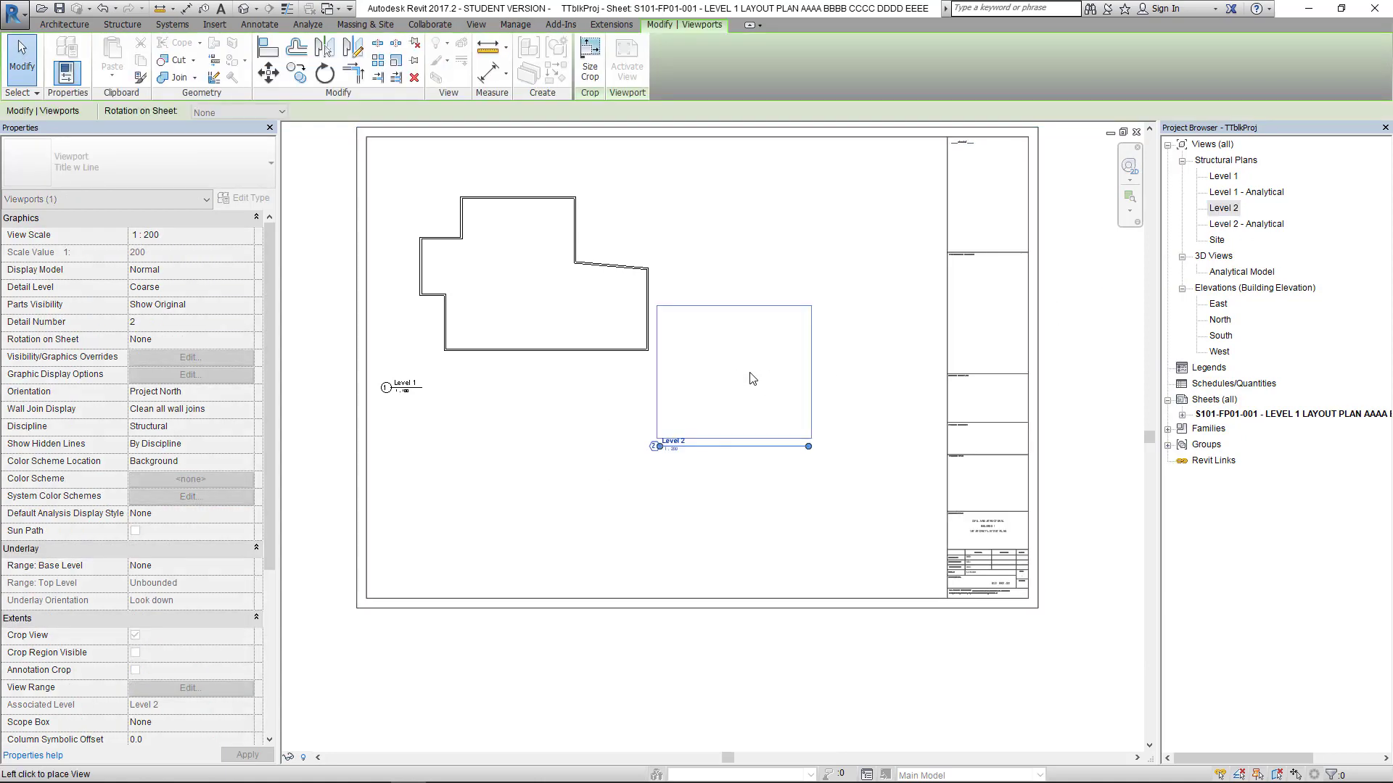
{"action": "left_click", "coordinate": [832, 389]}
{"action": "left_click", "coordinate": [702, 465]}
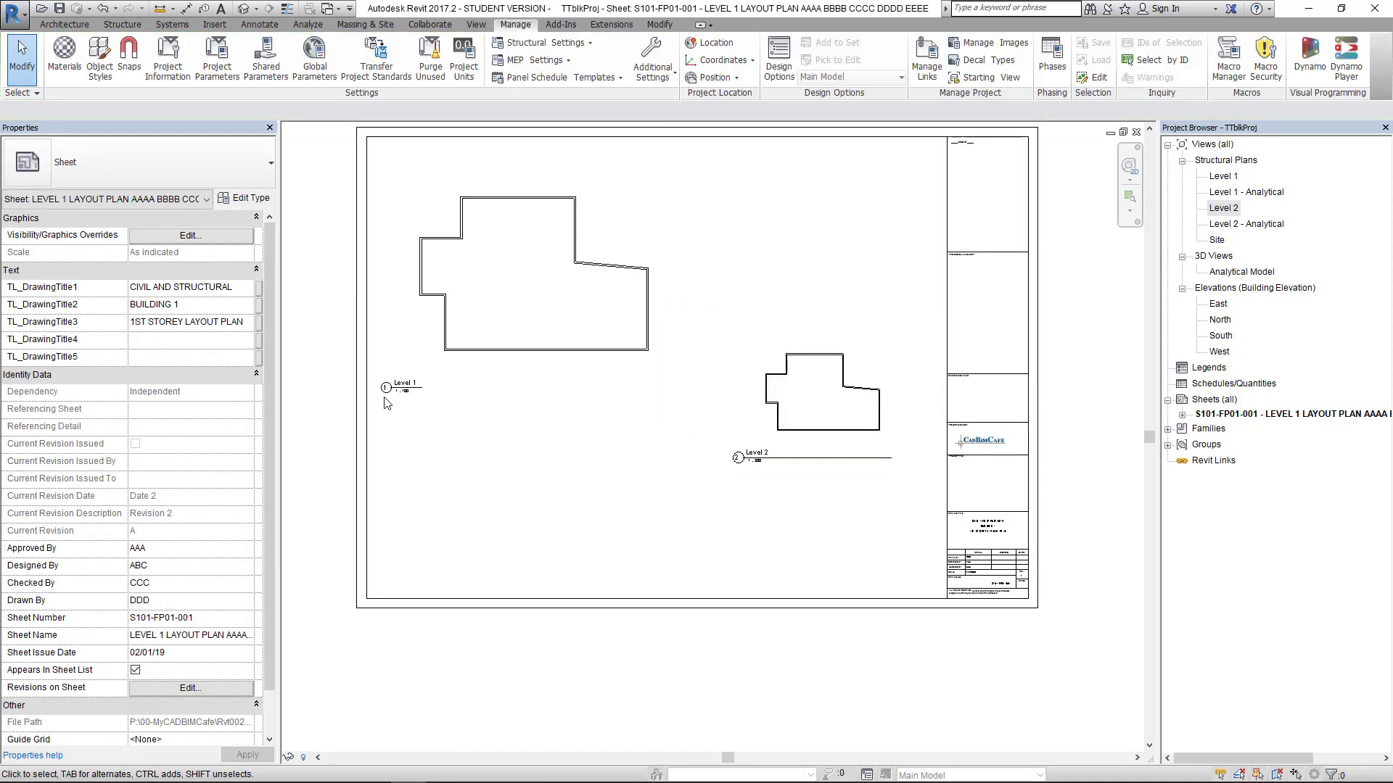
Step: Compare the scales under the two viewport titles with the SCALE field in the sheet's title block
{"action": "scroll", "coordinate": [384, 404], "scroll_direction": "up", "scroll_amount": 5}
{"action": "scroll", "coordinate": [463, 379], "scroll_direction": "down", "scroll_amount": 3}
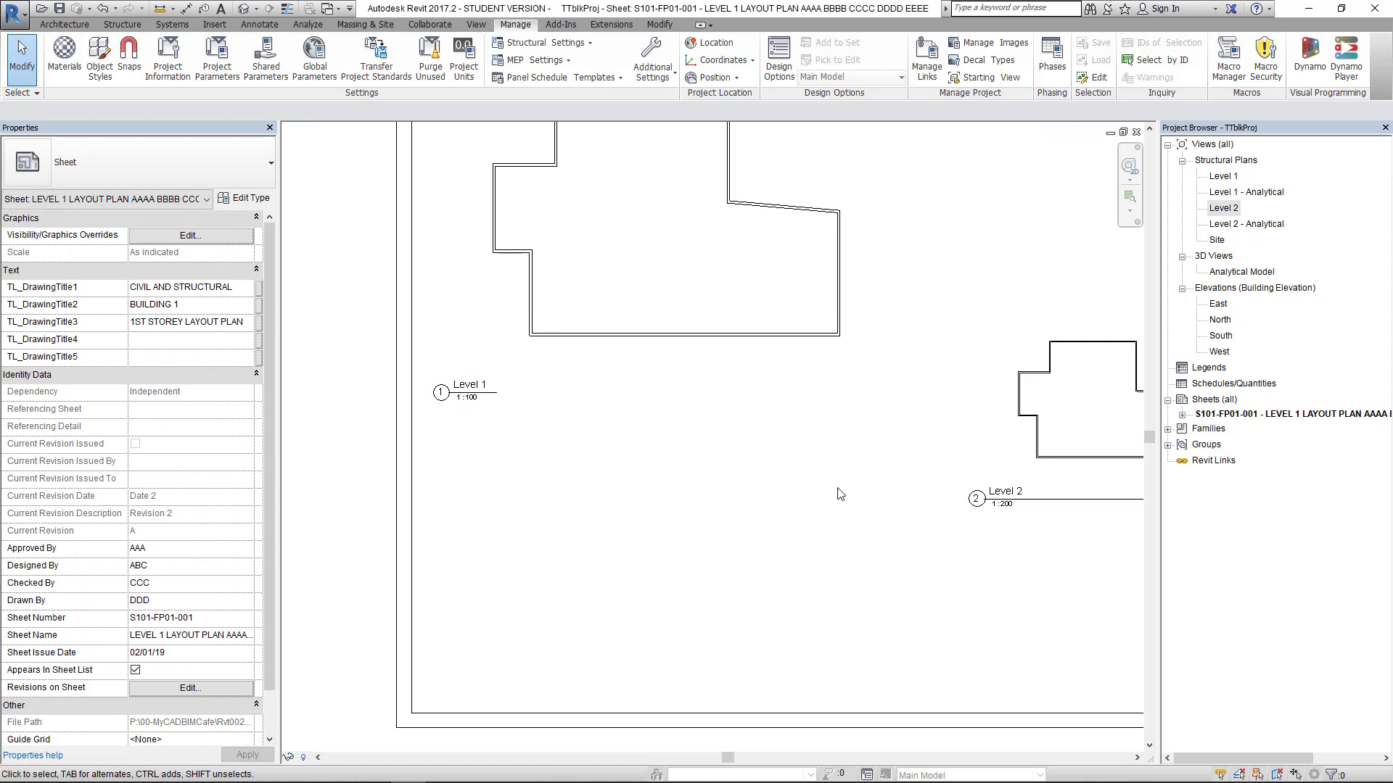
{"action": "scroll", "coordinate": [840, 494], "scroll_direction": "down", "scroll_amount": 3}
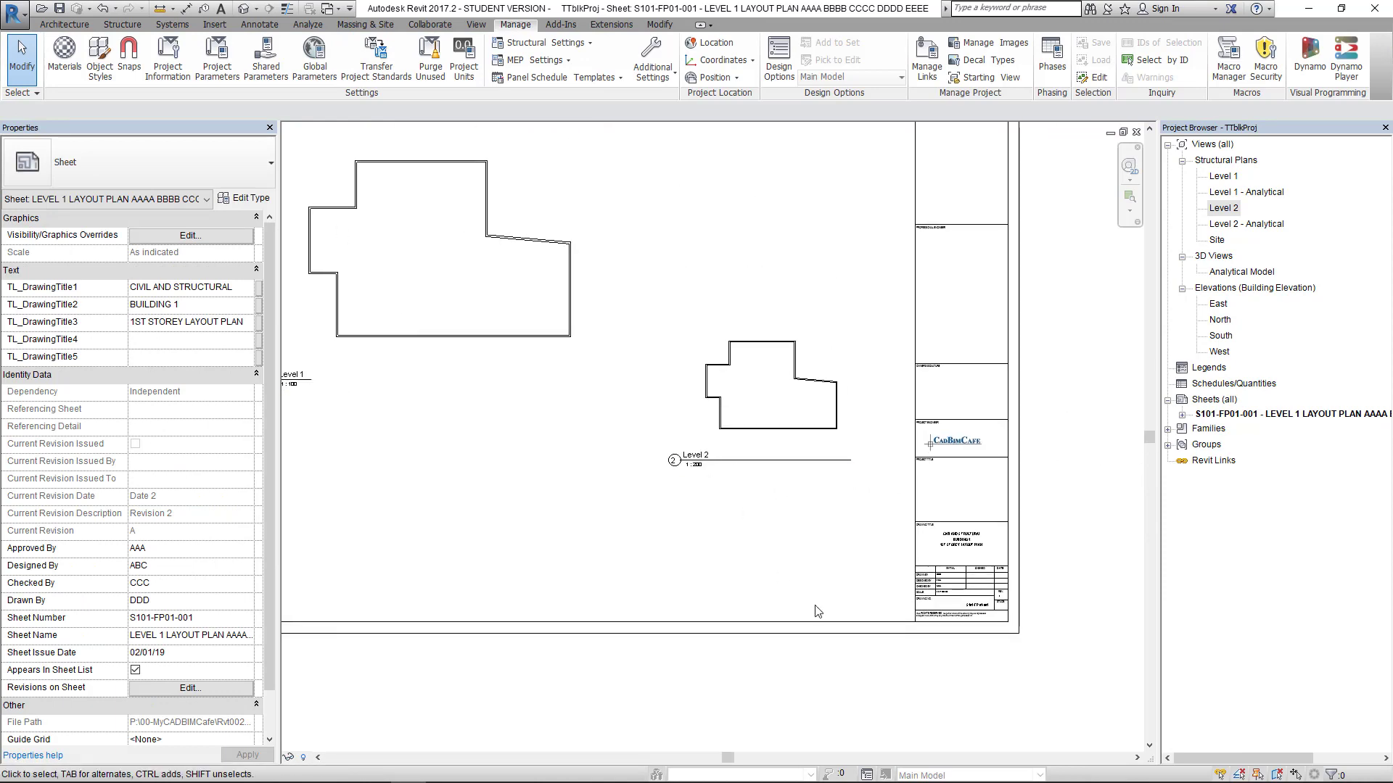
{"action": "scroll", "coordinate": [834, 552], "scroll_direction": "up", "scroll_amount": 5}
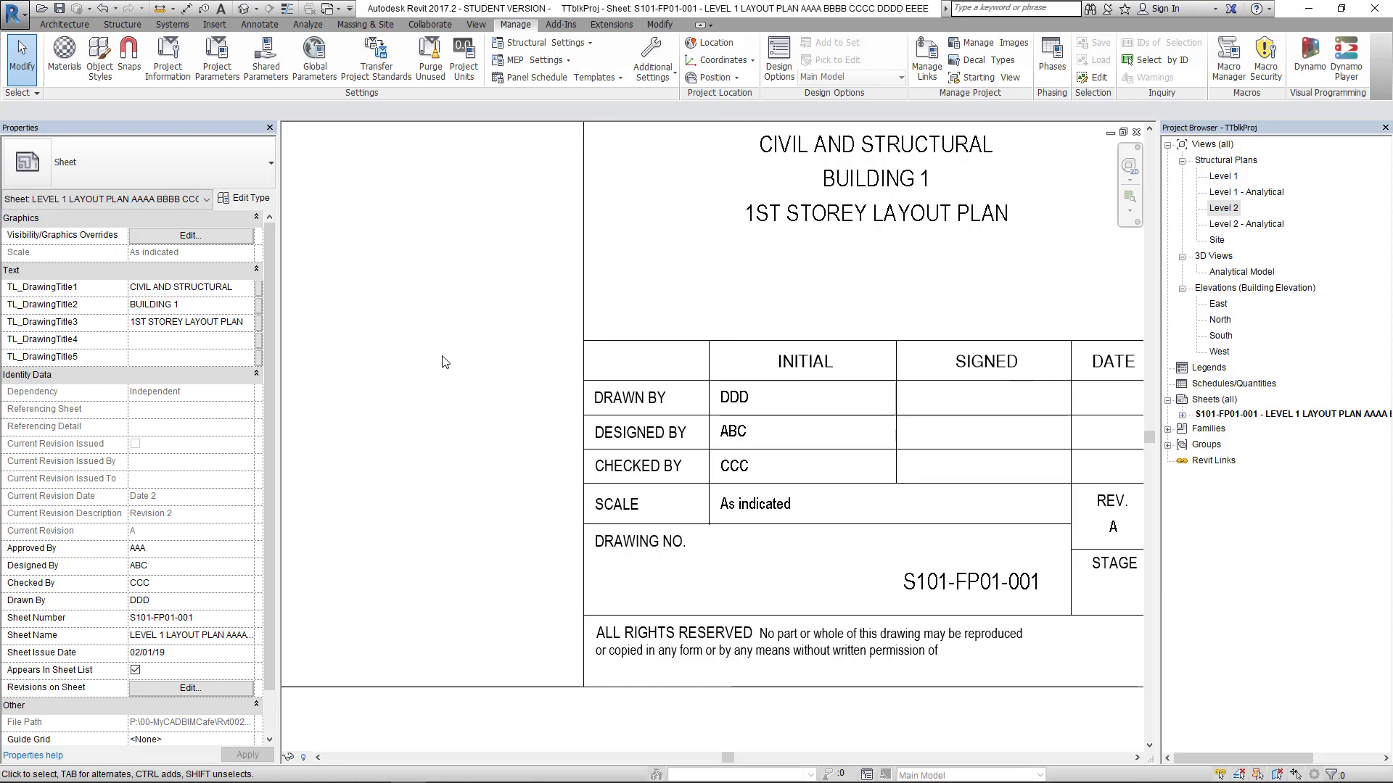
{"action": "scroll", "coordinate": [440, 359], "scroll_direction": "down", "scroll_amount": 2}
{"action": "middle_click_drag", "start_coordinate": [437, 359], "coordinate": [617, 489]}
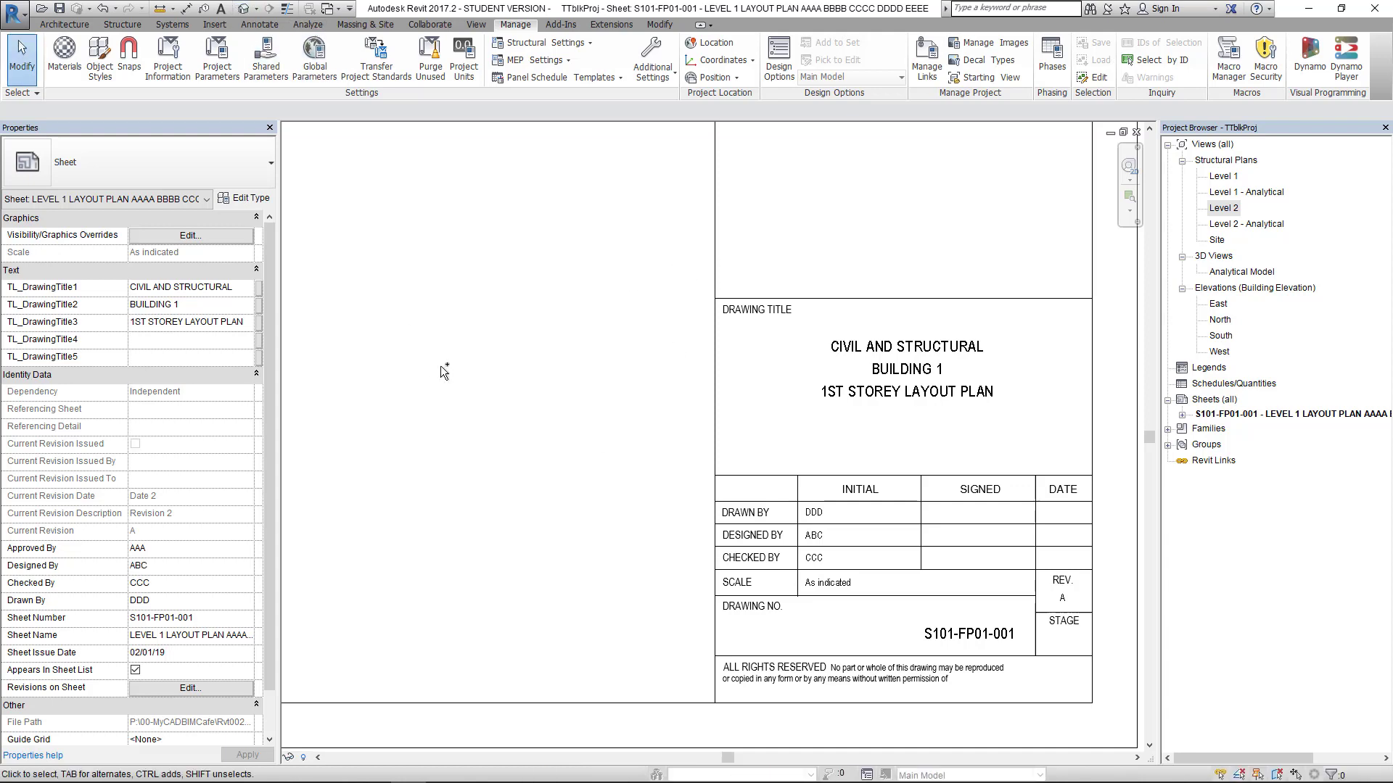
Step: In the TitleBlock_A1 family, copy the SCALE label straight down into the DRAWING NO. box
{"action": "key", "text": "ctrl+Tab"}
{"action": "scroll", "coordinate": [565, 572], "scroll_direction": "up", "scroll_amount": 5}
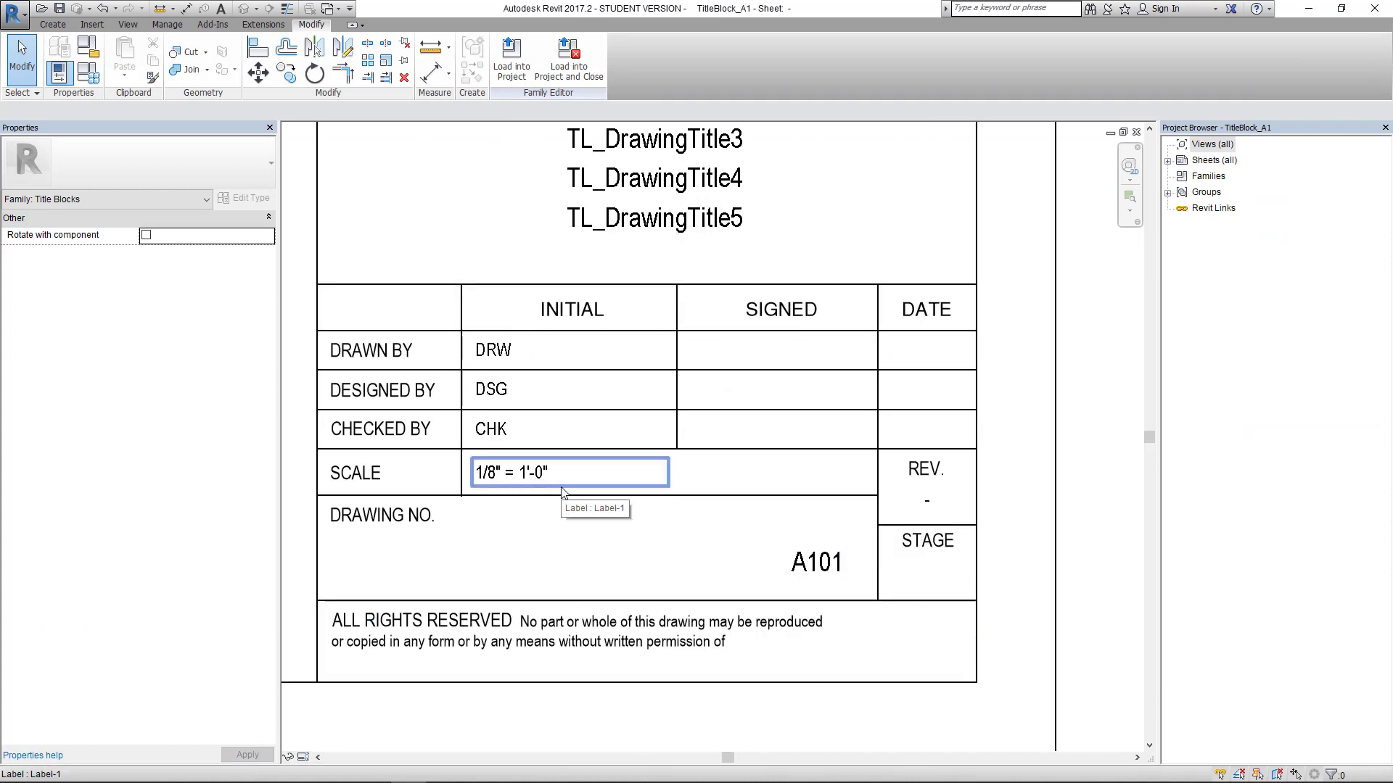
{"action": "scroll", "coordinate": [563, 543], "scroll_direction": "up", "scroll_amount": 3}
{"action": "left_click", "coordinate": [526, 475]}
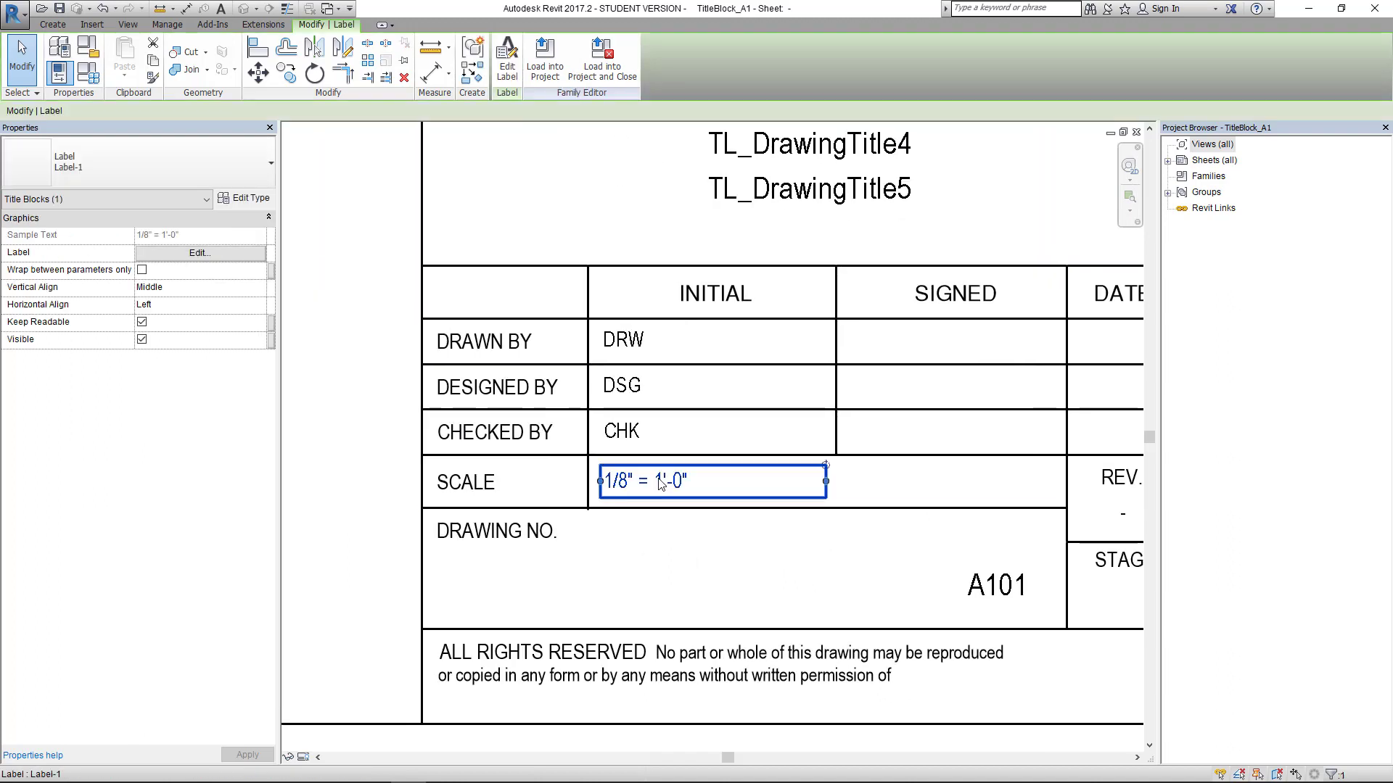
{"action": "left_click", "coordinate": [287, 72]}
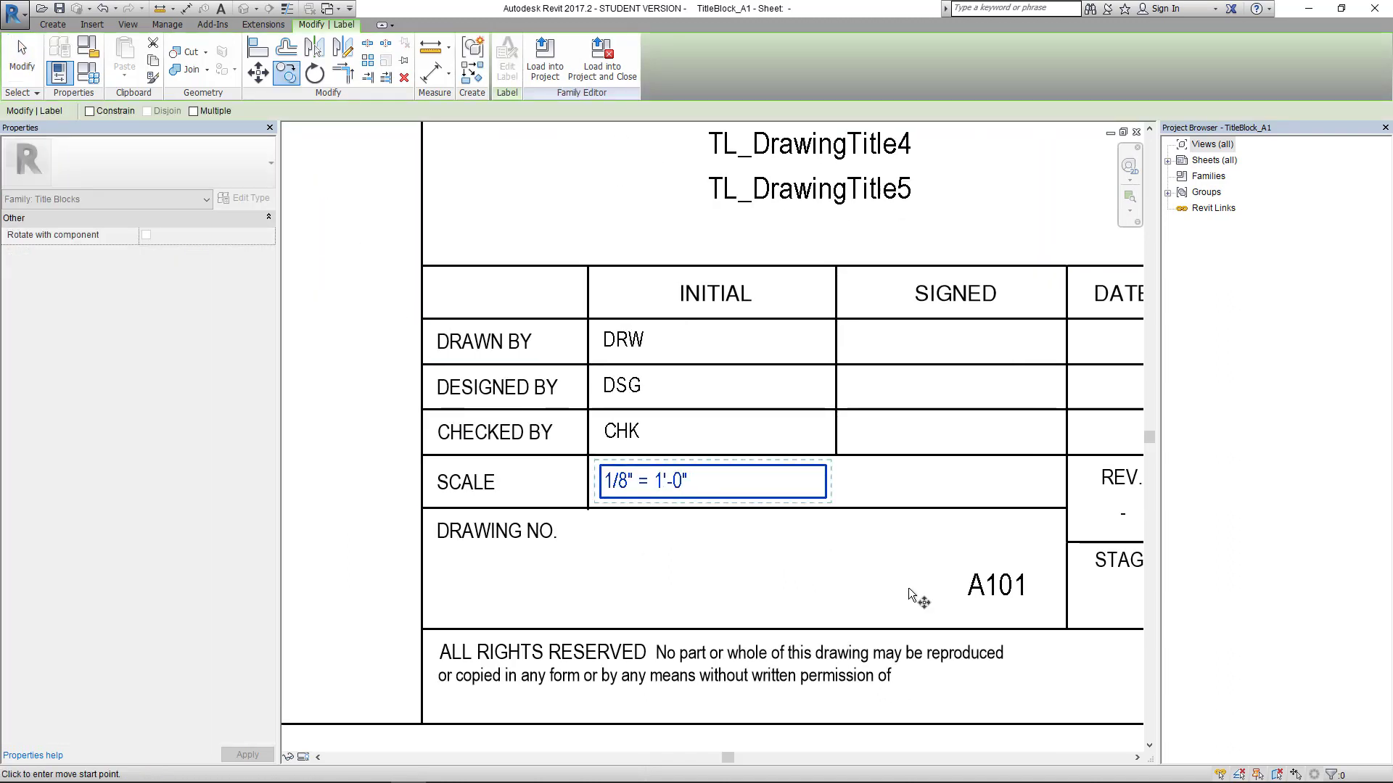
{"action": "left_click", "coordinate": [868, 530]}
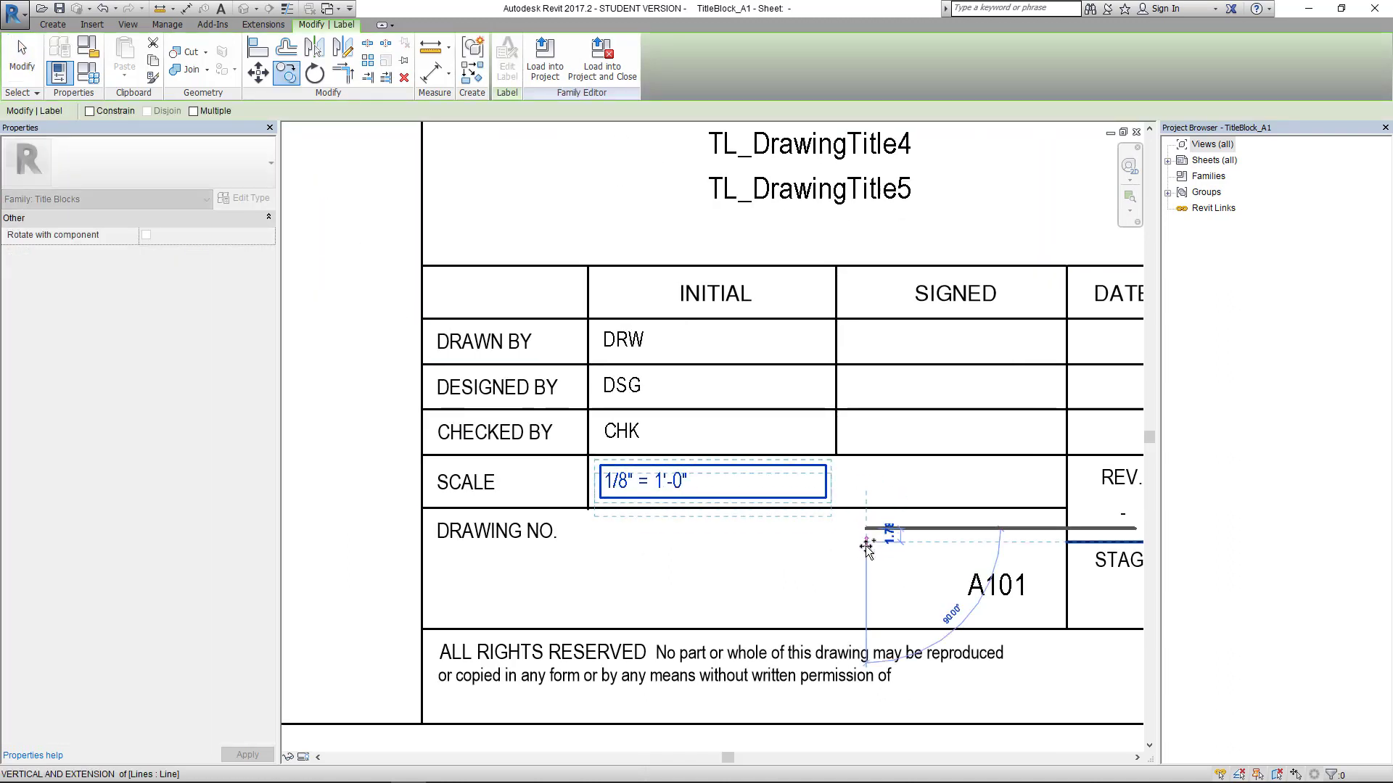
{"action": "left_click", "coordinate": [870, 593]}
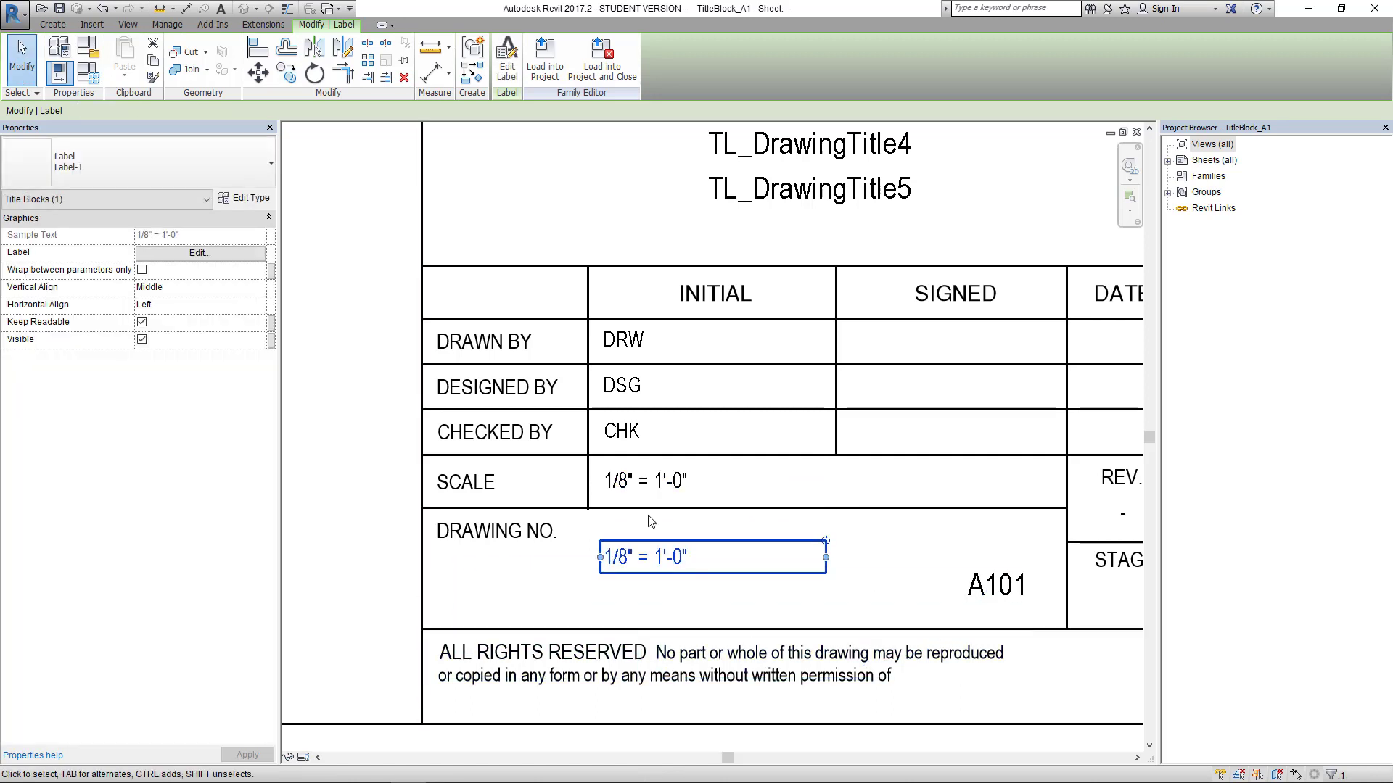
Step: For the copied scale label, create a new shared parameter TL_CustomScale of type Text in the TitleBlock Information group
{"action": "left_click", "coordinate": [507, 62]}
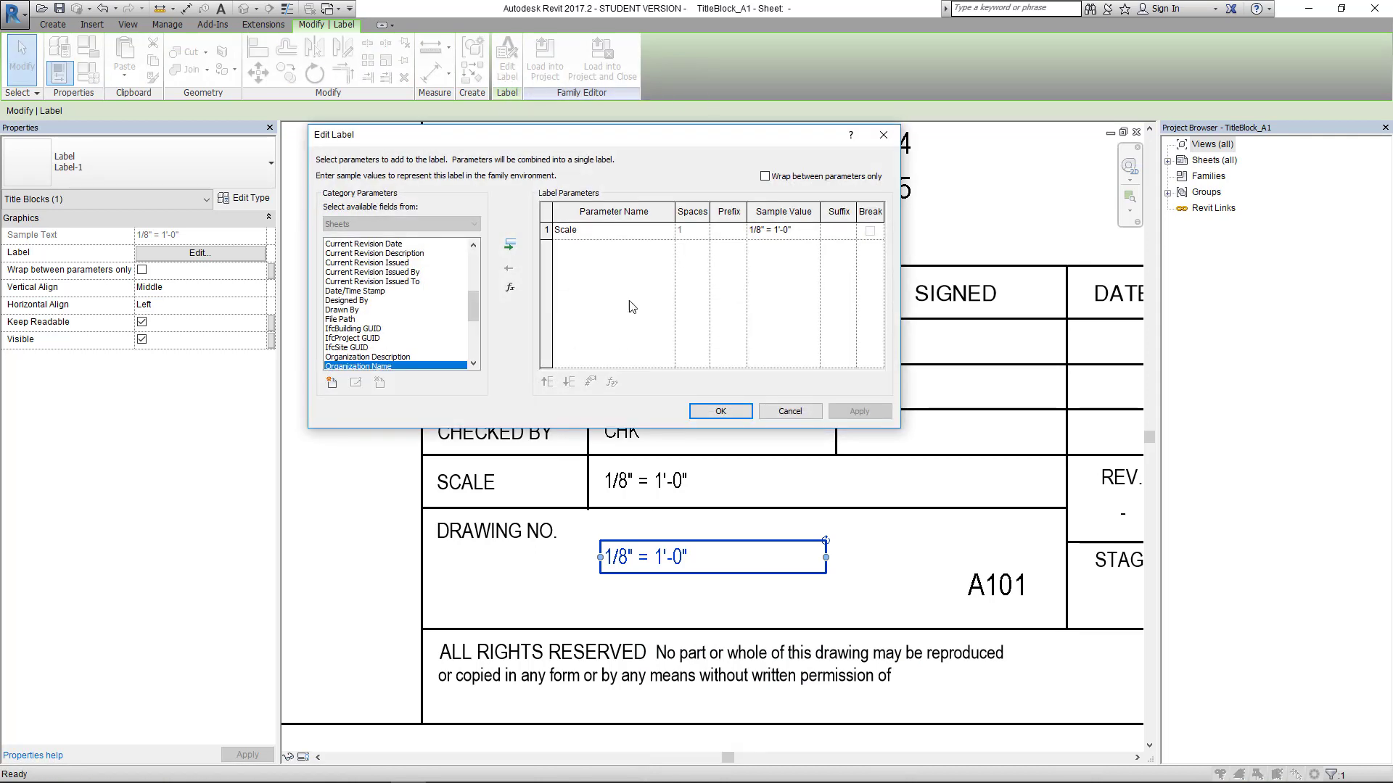
{"action": "left_click_drag", "start_coordinate": [472, 315], "coordinate": [471, 357]}
{"action": "left_click", "coordinate": [331, 382]}
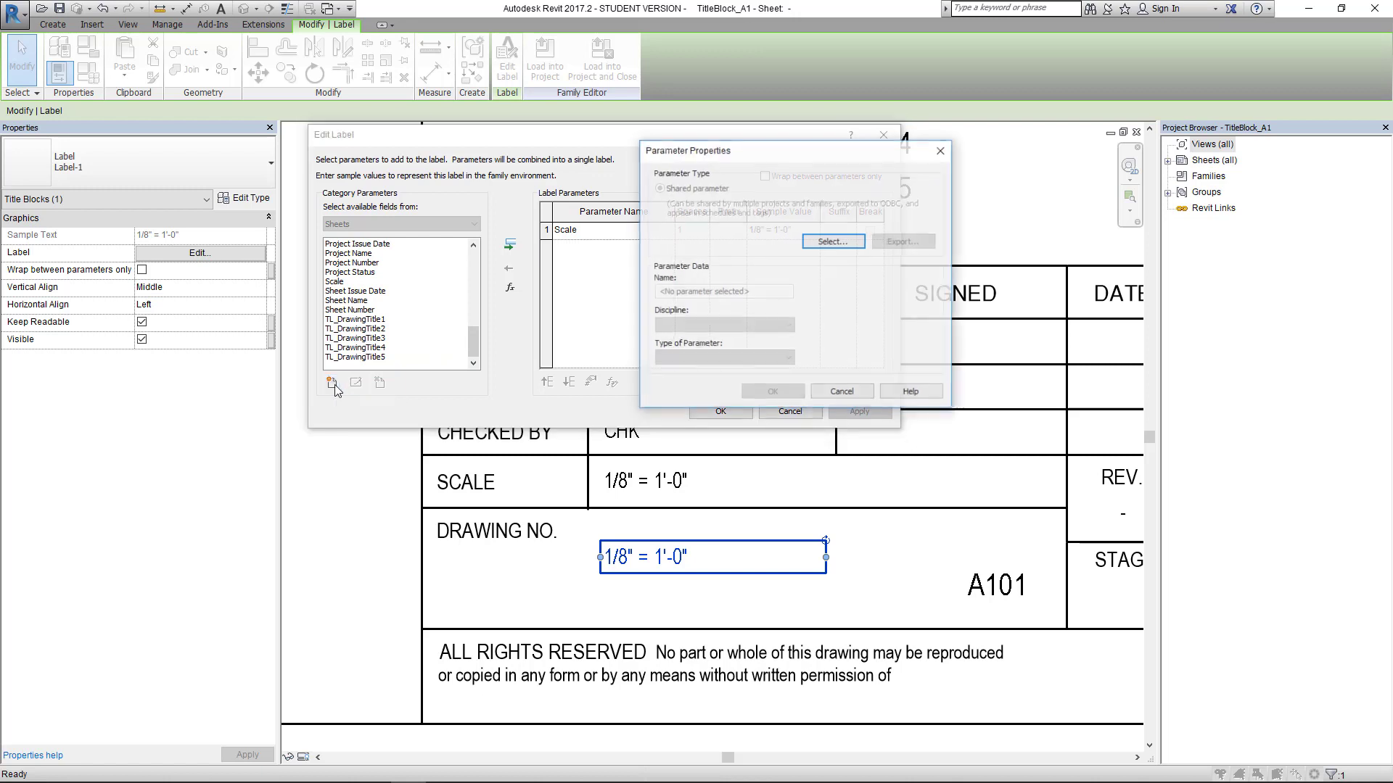
{"action": "left_click", "coordinate": [834, 242]}
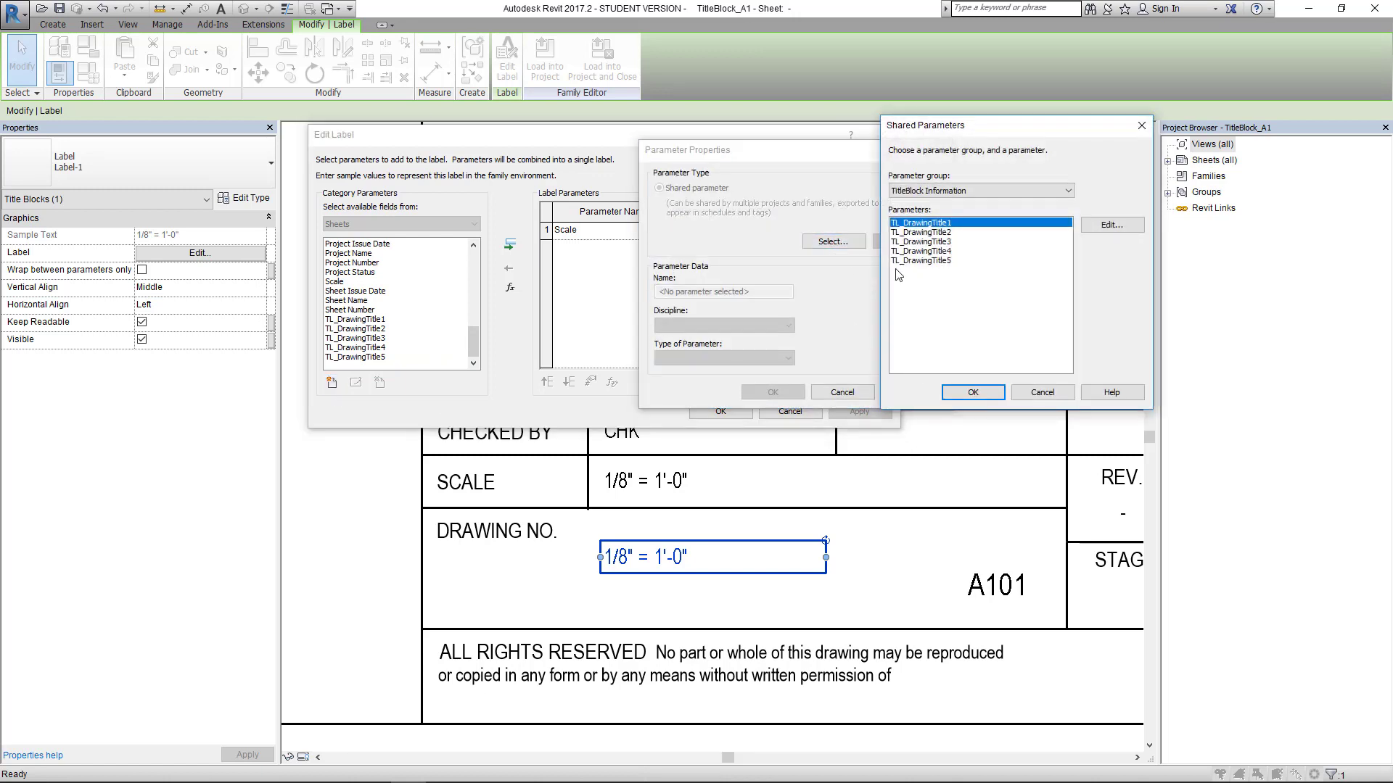
{"action": "left_click", "coordinate": [1112, 225]}
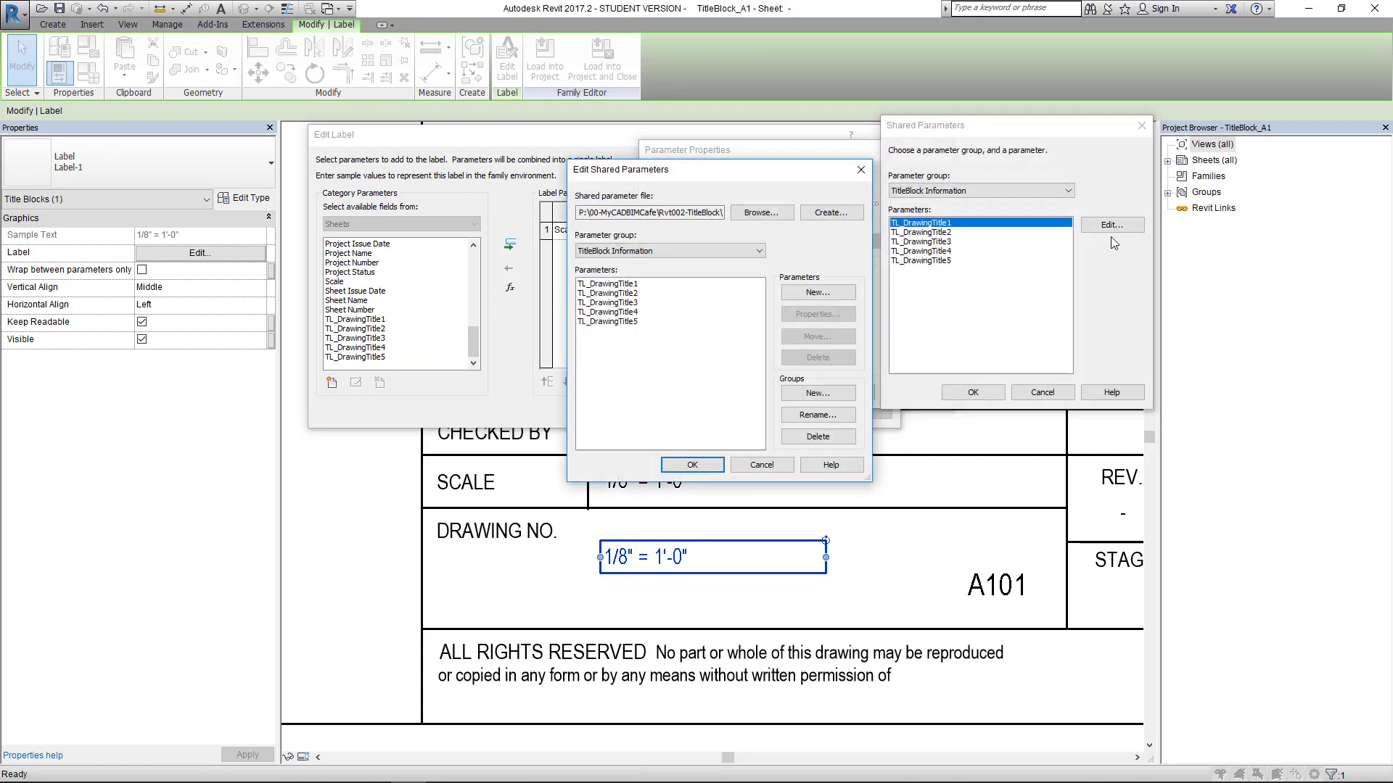
{"action": "left_click_drag", "start_coordinate": [729, 169], "coordinate": [1106, 100]}
{"action": "left_click", "coordinate": [1195, 225]}
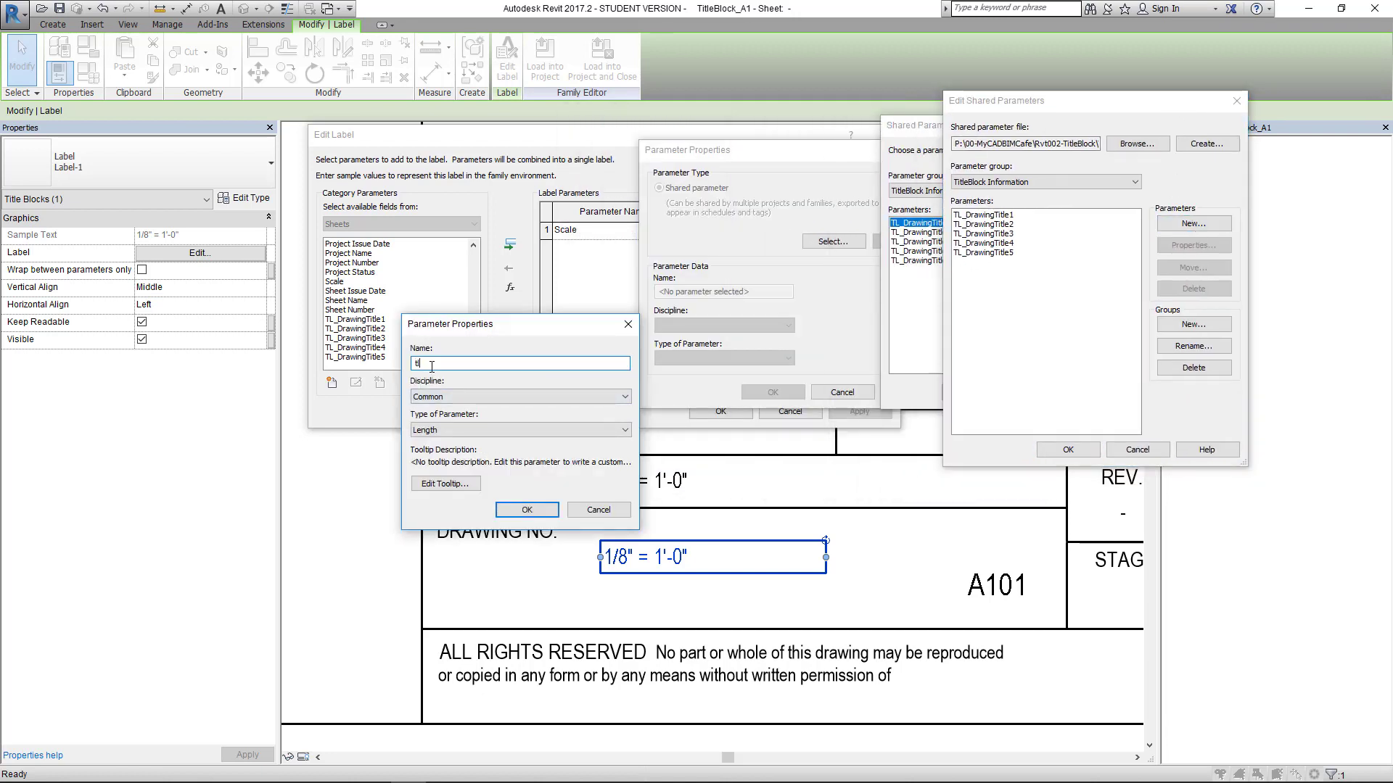
{"action": "key", "text": "BackSpace"}
{"action": "type", "text": "tl"}
{"action": "key", "text": "BackSpace"}
{"action": "type", "text": "TL"}
{"action": "type", "text": "_CUSTOMsCAL"}
{"action": "key", "text": "BackSpace"}
{"action": "key", "text": "BackSpace"}
{"action": "key", "text": "BackSpace"}
{"action": "left_click", "coordinate": [445, 433]}
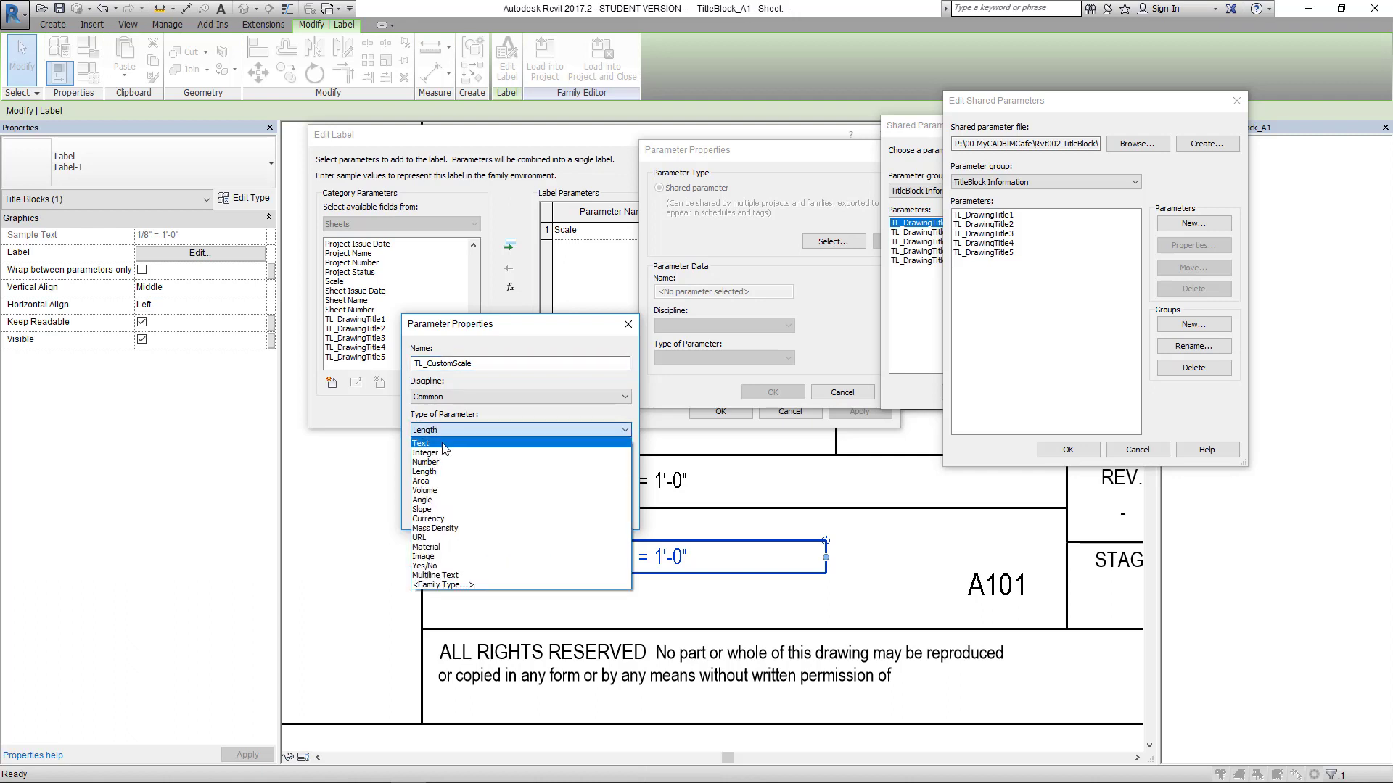
{"action": "left_click", "coordinate": [445, 444]}
{"action": "left_click", "coordinate": [524, 511]}
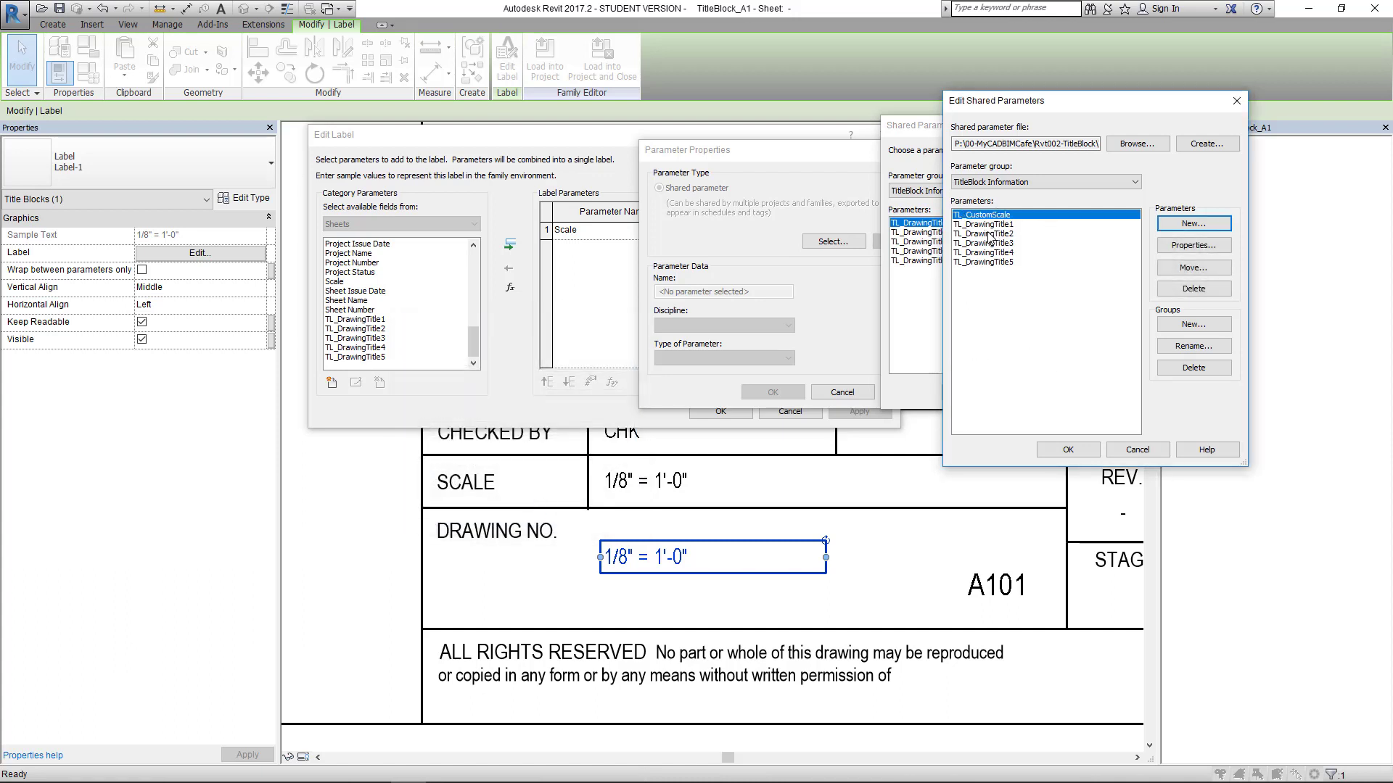
{"action": "left_click", "coordinate": [1068, 450]}
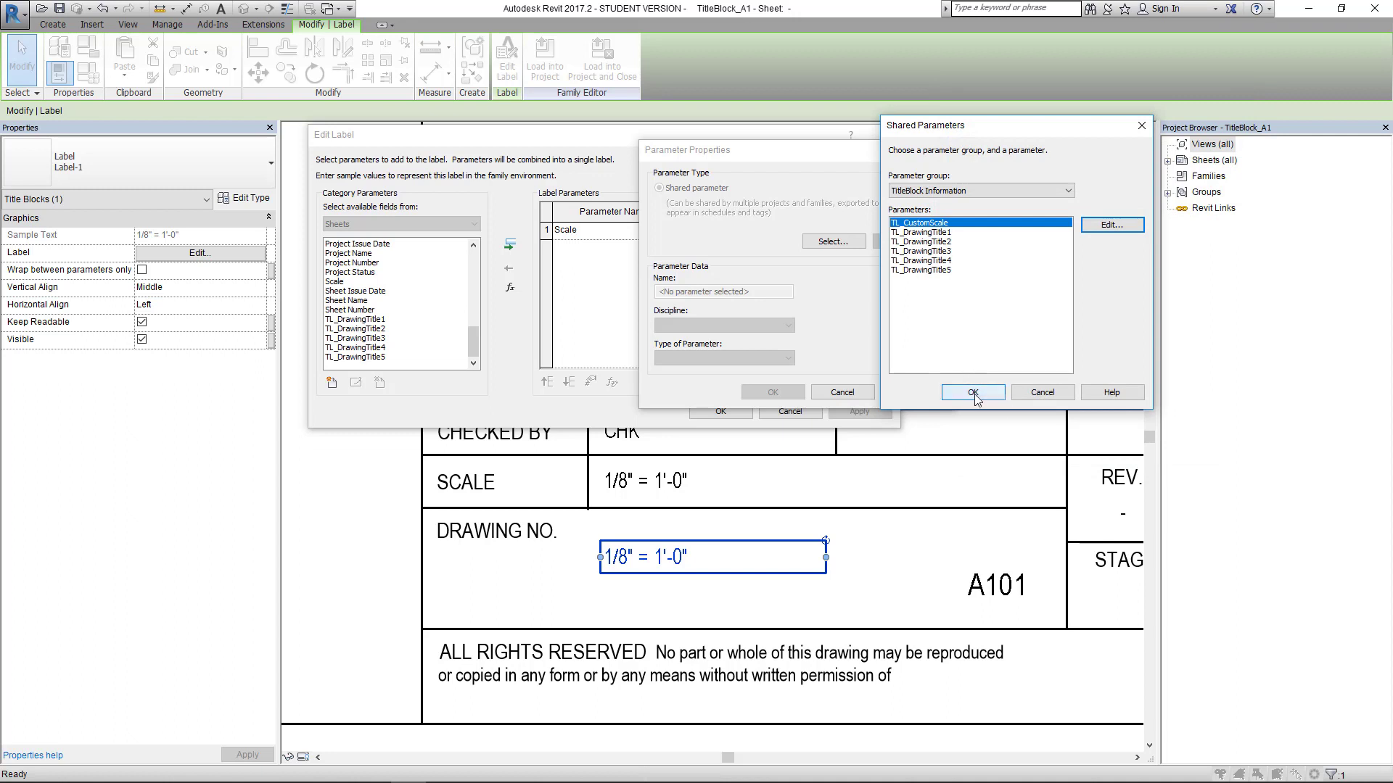
Step: Add TL_CustomScale to the sheet fields and make the copied label show it in place of the Scale parameter
{"action": "left_click", "coordinate": [973, 393]}
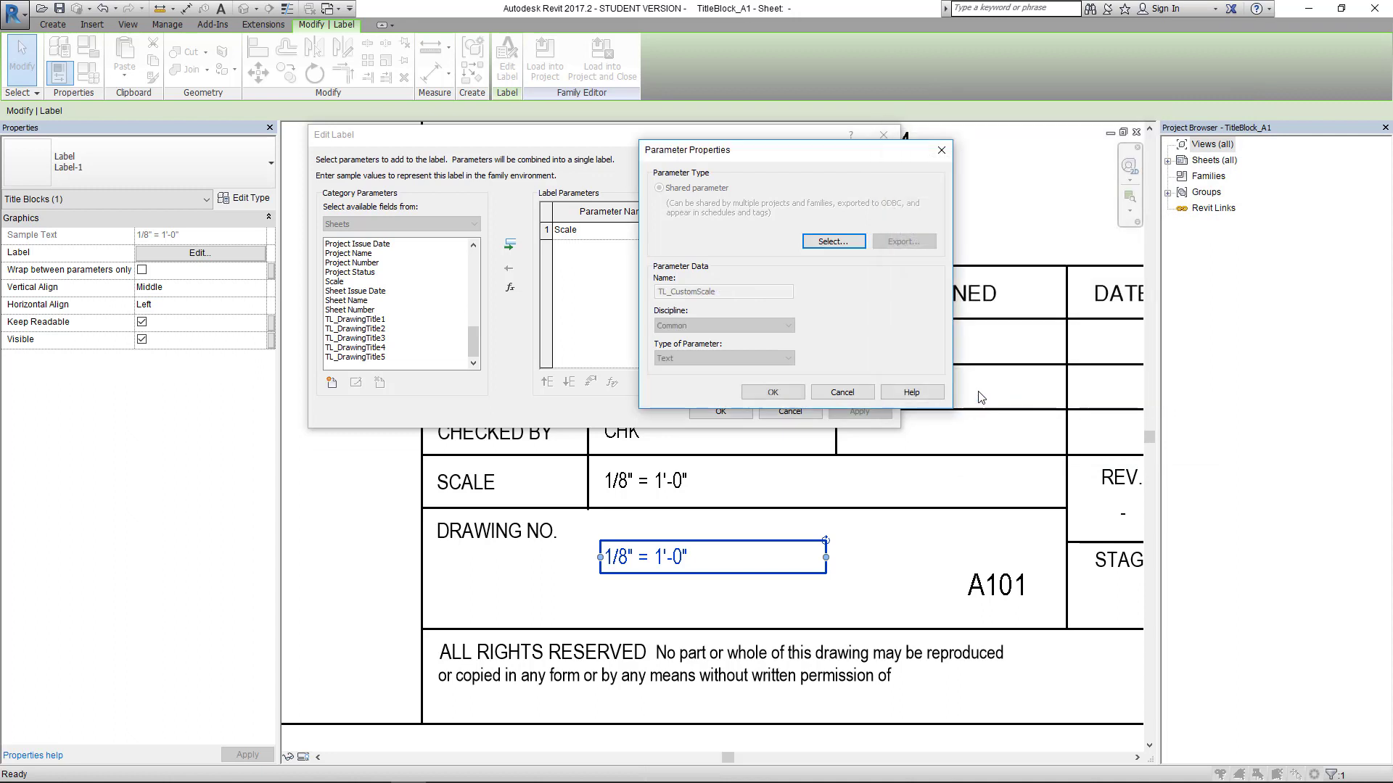
{"action": "left_click", "coordinate": [789, 396]}
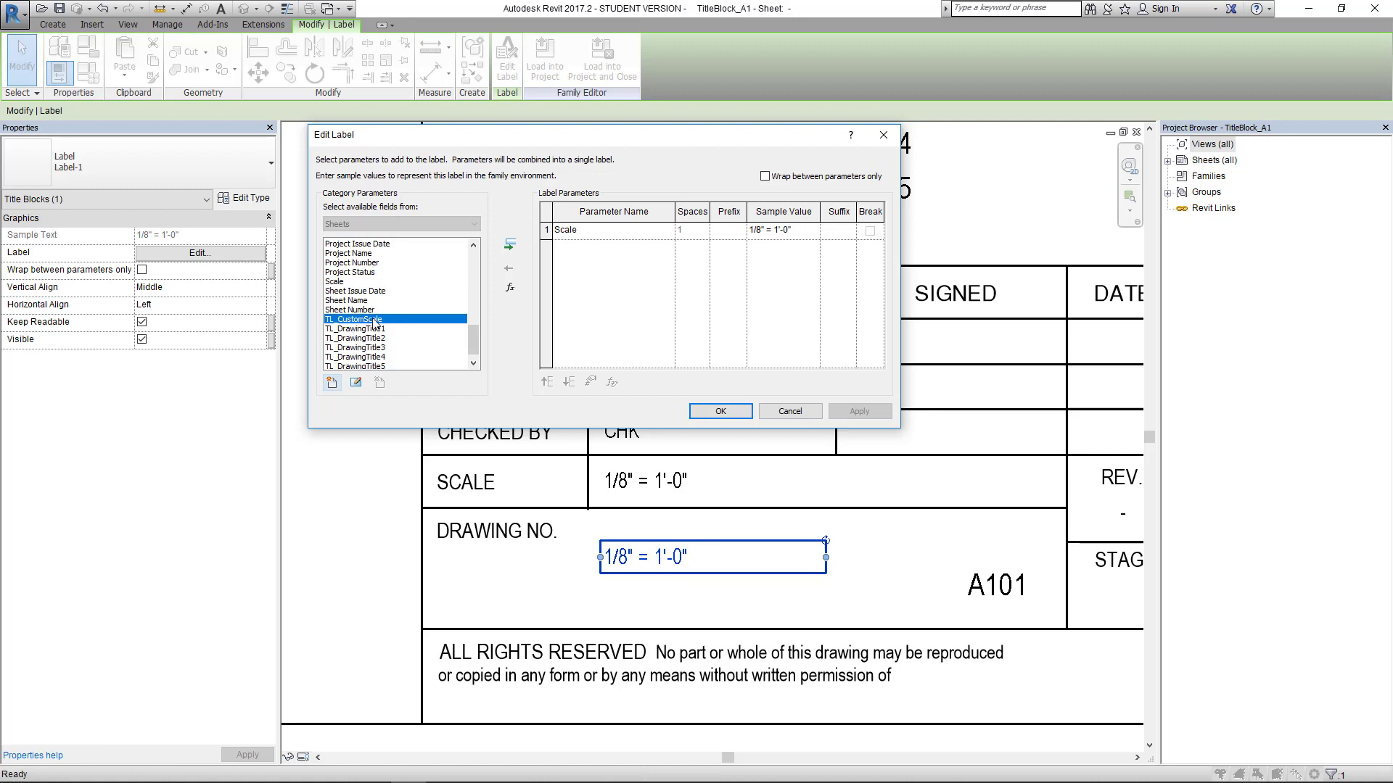
{"action": "left_click", "coordinate": [510, 245]}
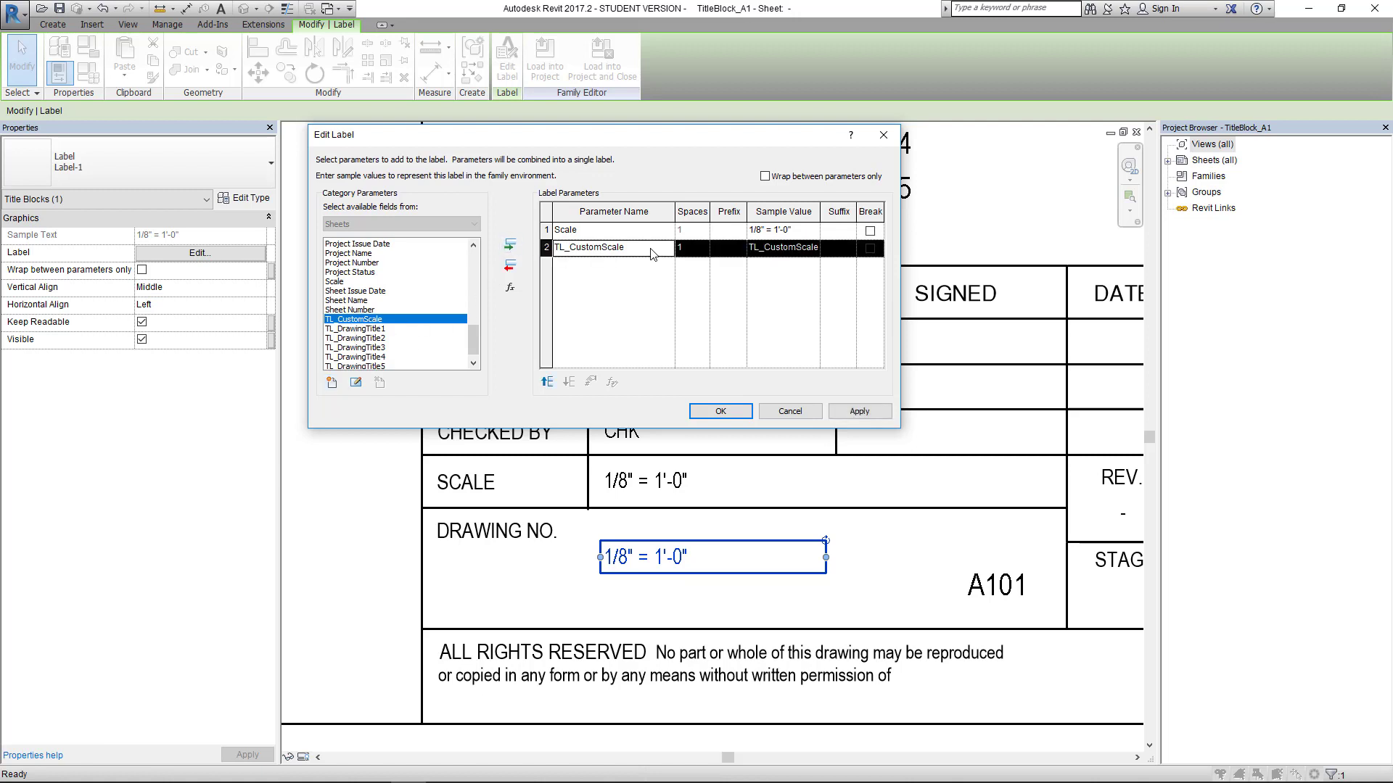
{"action": "left_click", "coordinate": [599, 231]}
{"action": "left_click", "coordinate": [510, 265]}
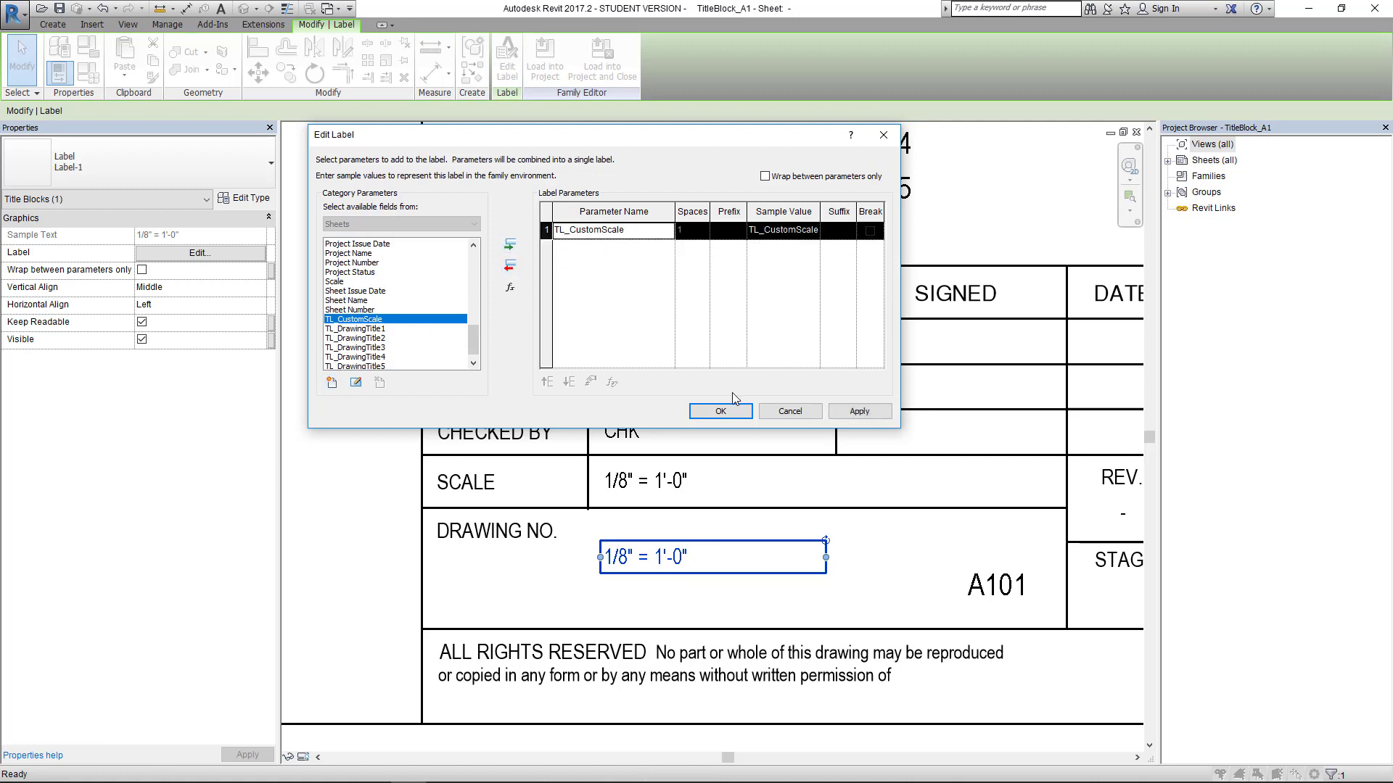
{"action": "left_click", "coordinate": [864, 412]}
{"action": "left_click", "coordinate": [740, 408]}
{"action": "key", "text": "Escape"}
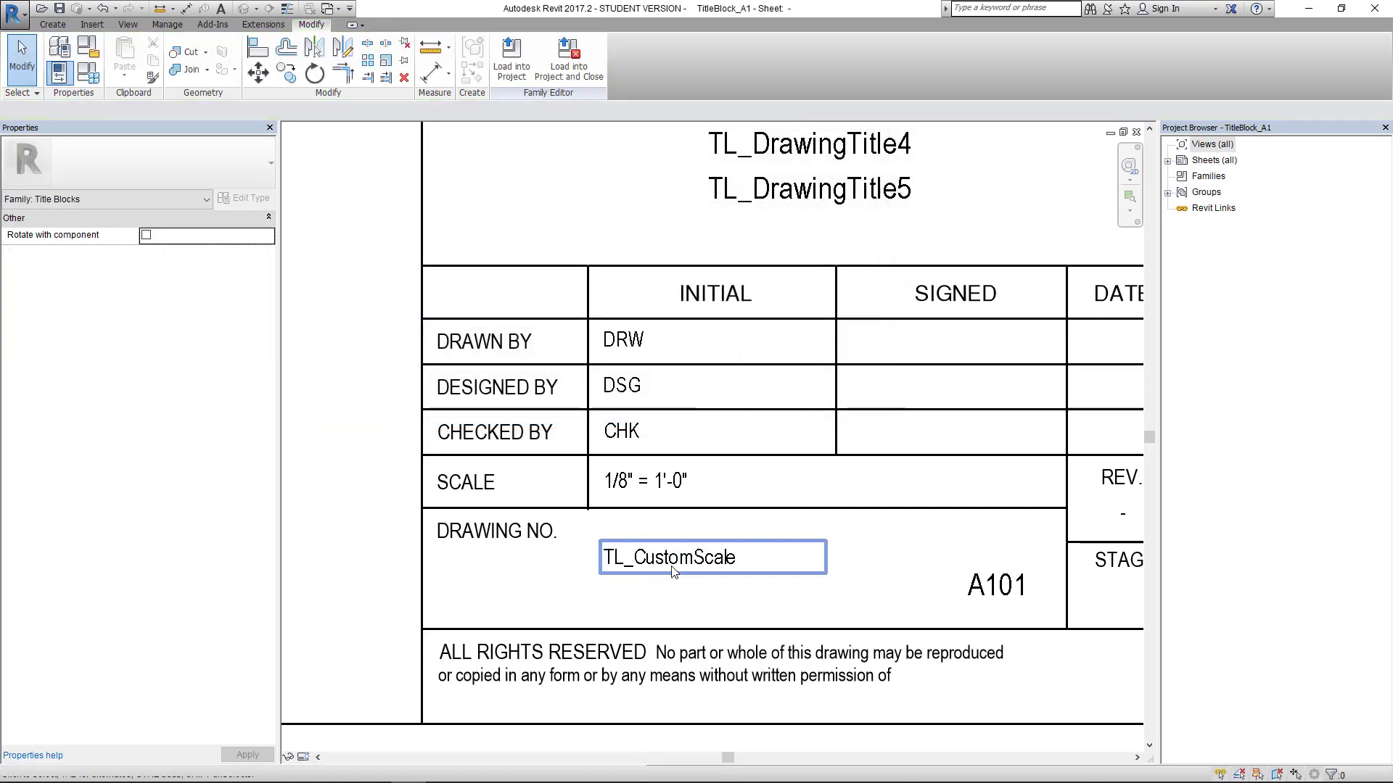
{"action": "left_click", "coordinate": [657, 558]}
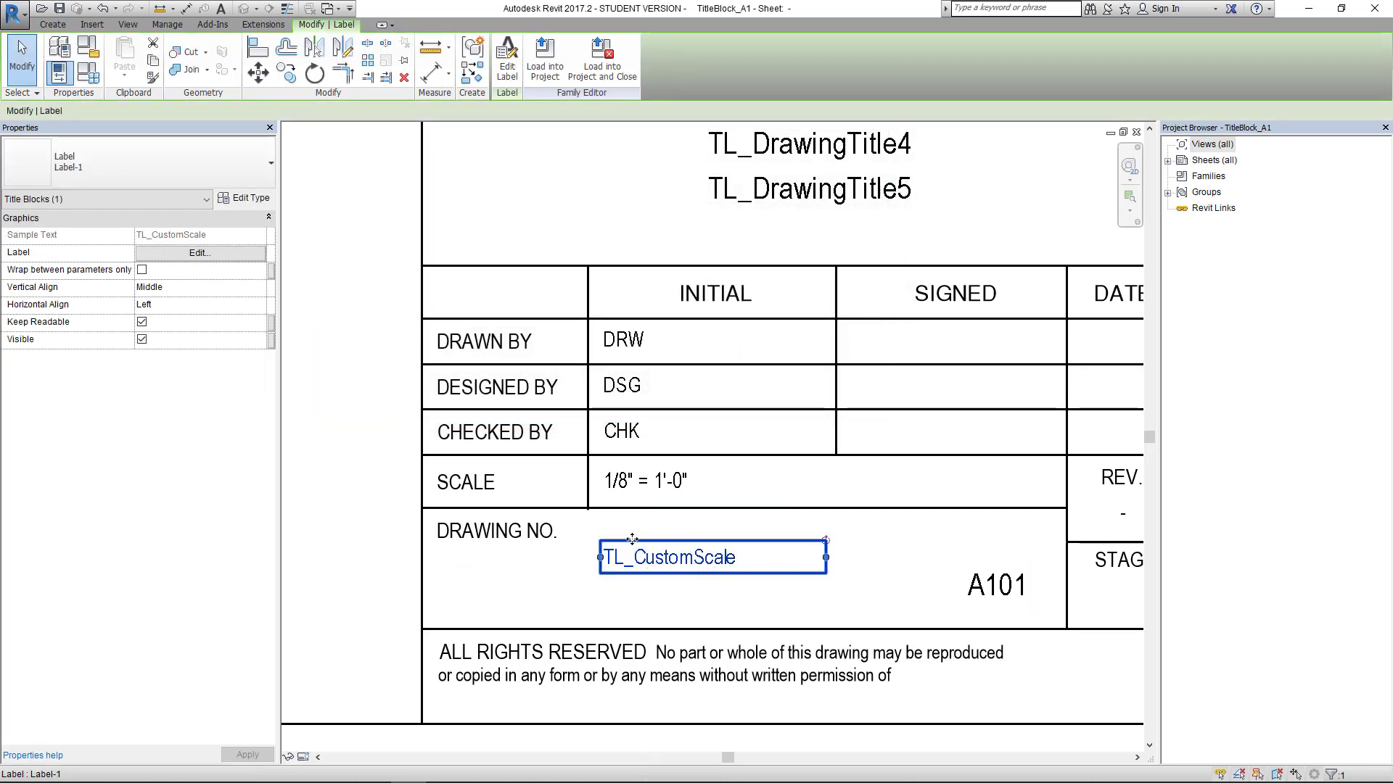
{"action": "left_click", "coordinate": [618, 470]}
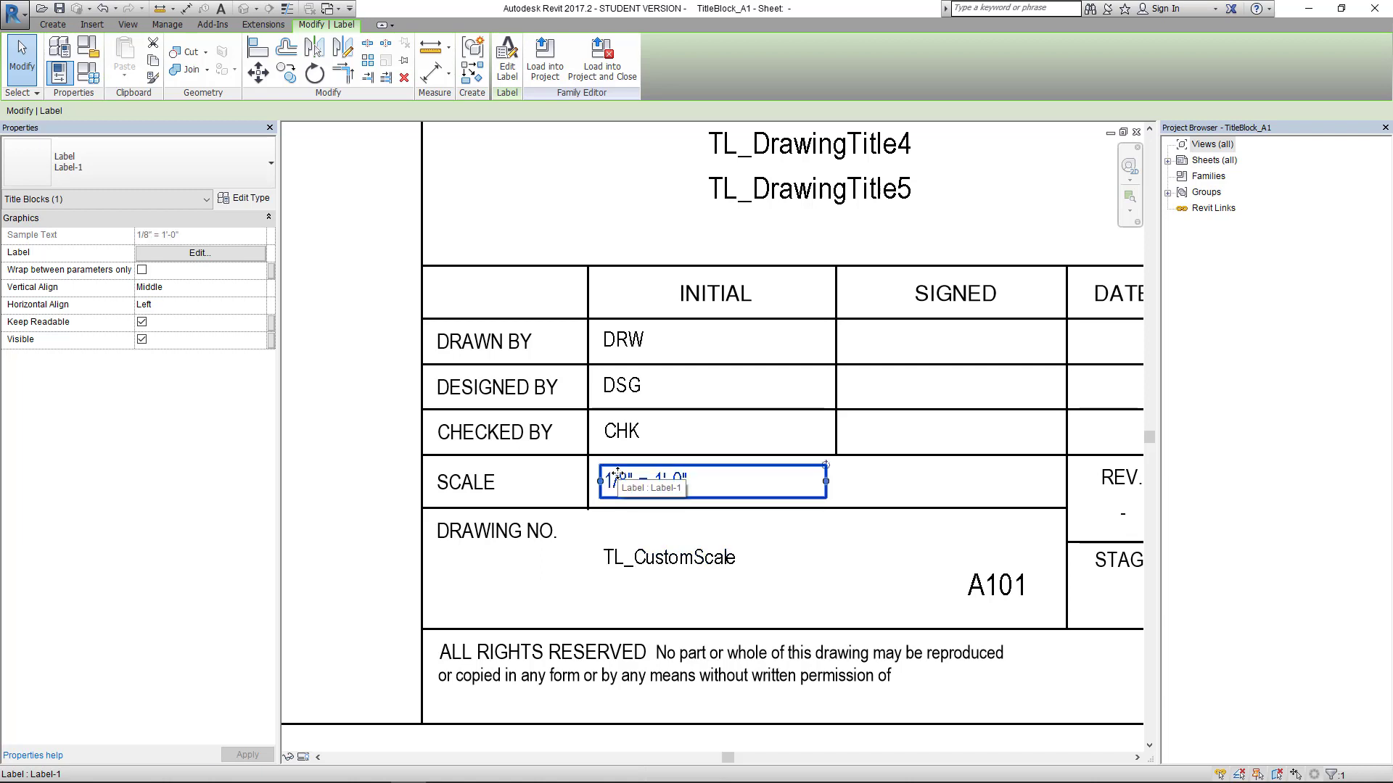
{"action": "left_click", "coordinate": [339, 487]}
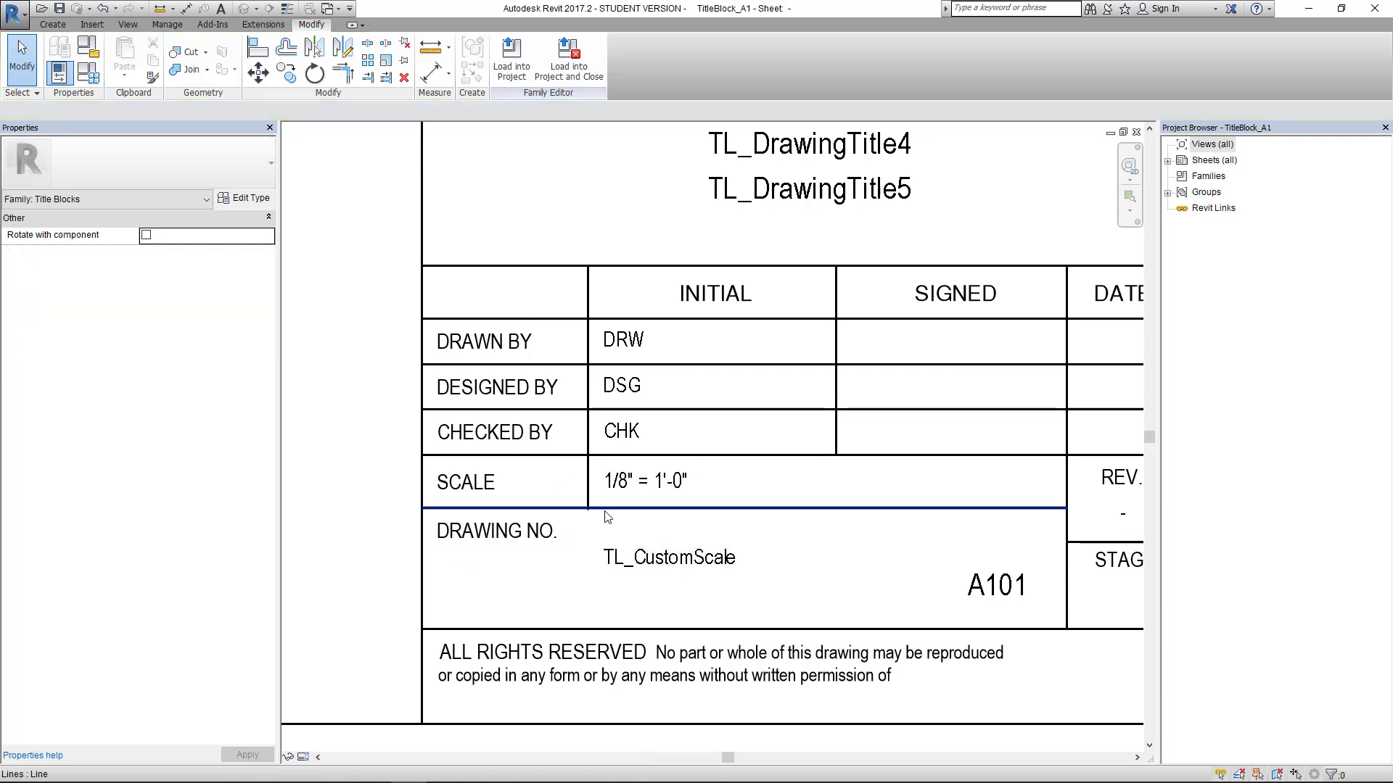
Step: Associate the visibility of the original label in the SCALE row with a new instance family parameter named Scale_System
{"action": "left_click", "coordinate": [645, 481]}
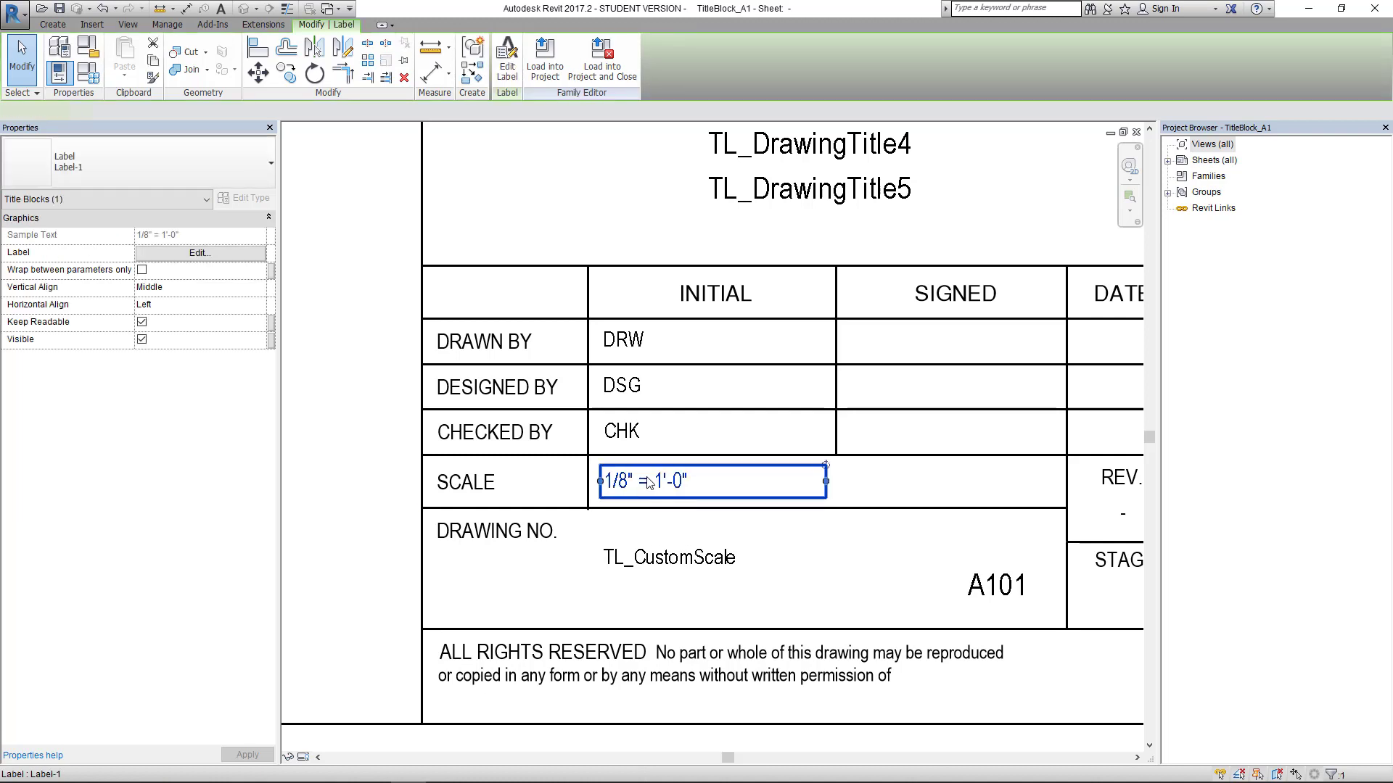
{"action": "left_click", "coordinate": [272, 340]}
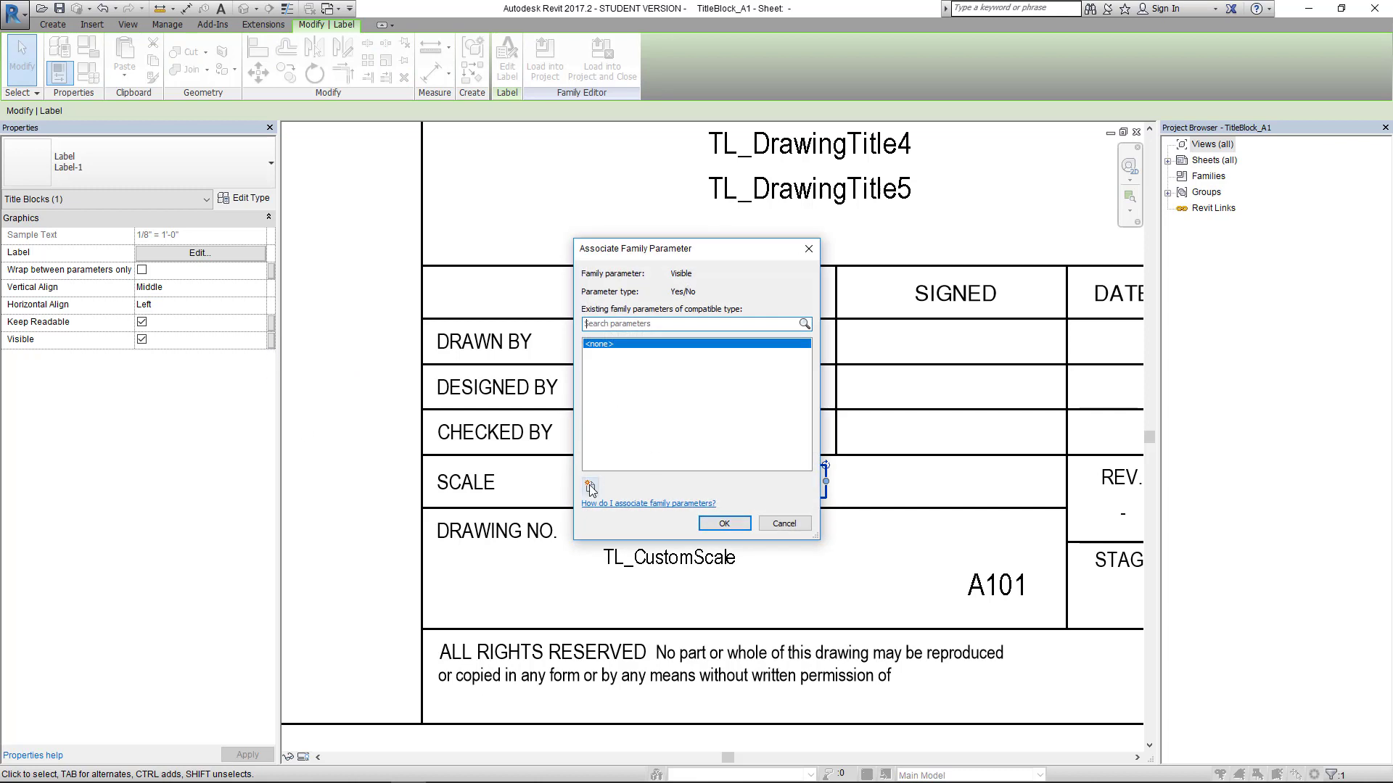
{"action": "left_click", "coordinate": [590, 486]}
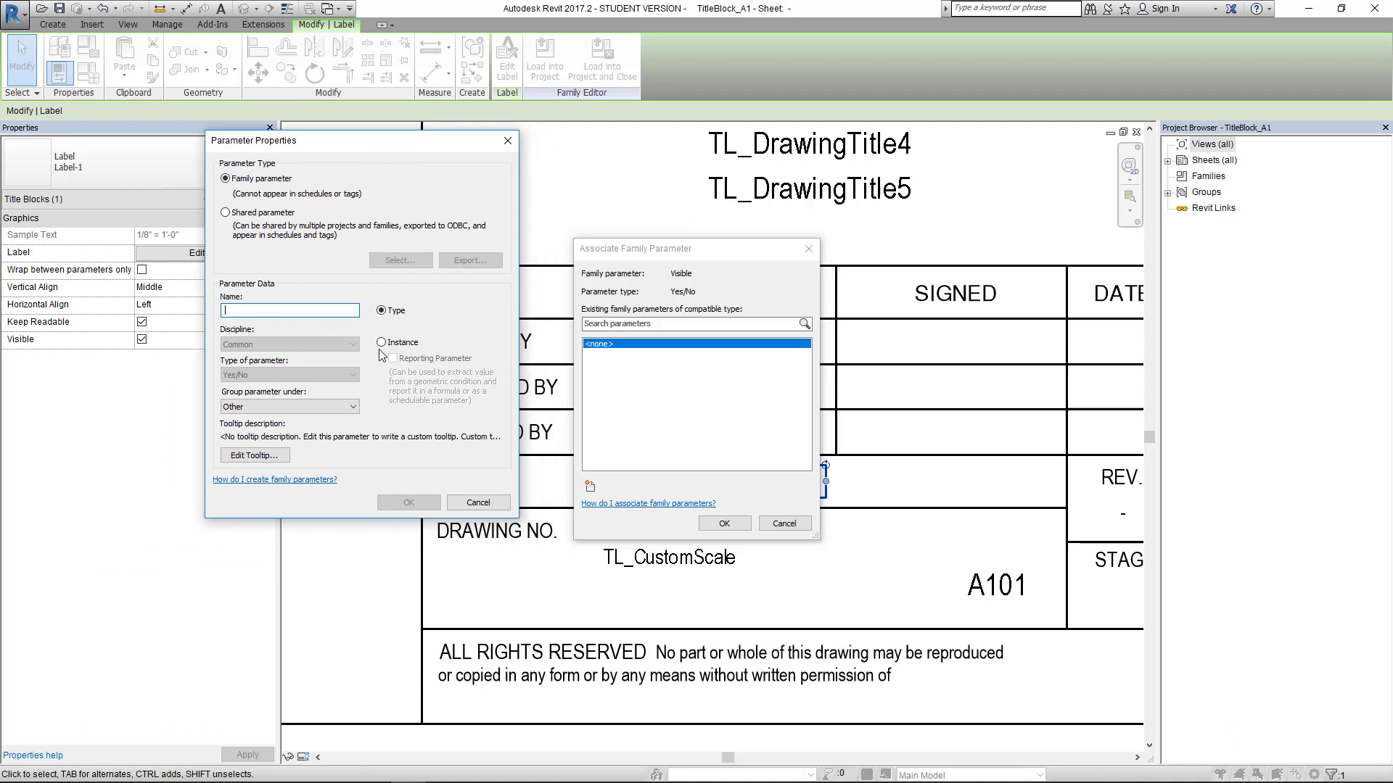
{"action": "left_click", "coordinate": [381, 343]}
{"action": "left_click", "coordinate": [268, 312]}
{"action": "type", "text": "S"}
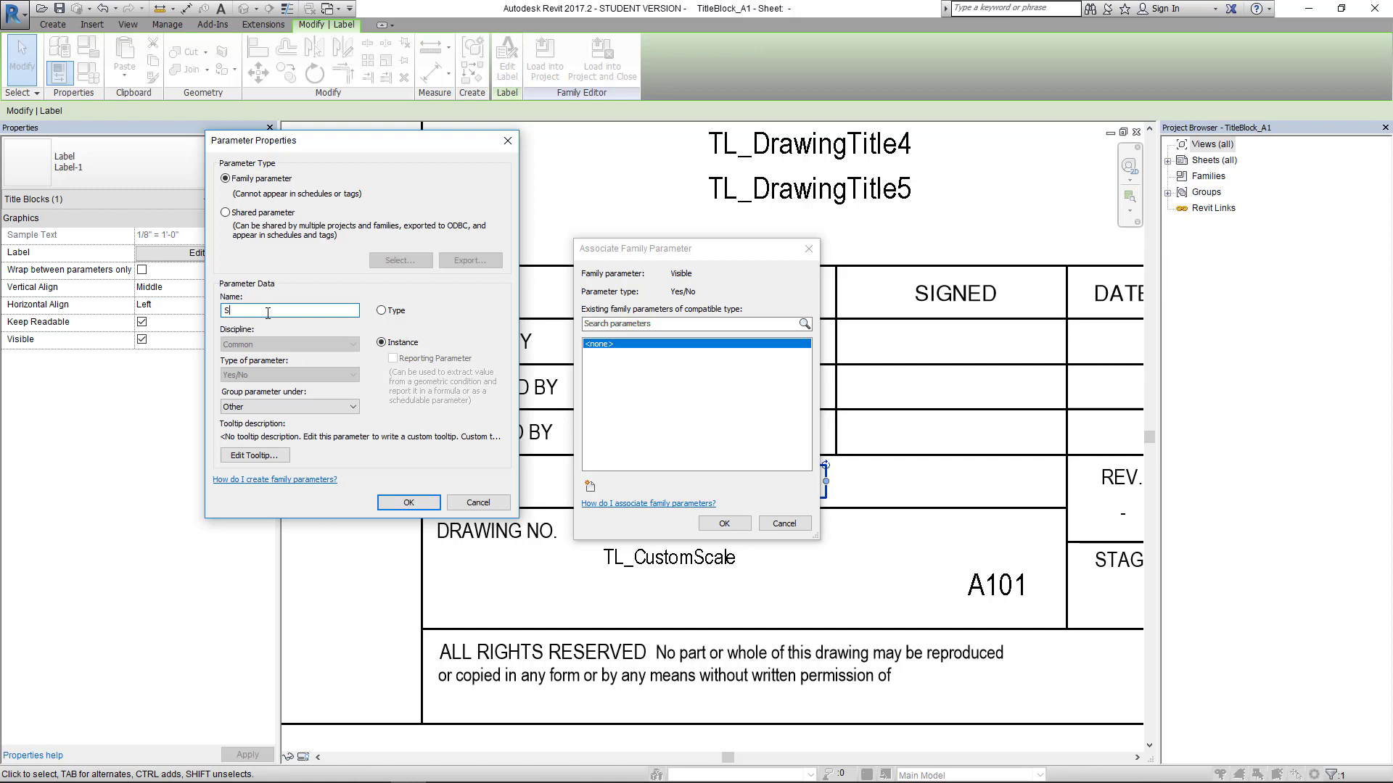
{"action": "type", "text": "c"}
{"action": "type", "text": "ale_System"}
{"action": "left_click", "coordinate": [407, 503]}
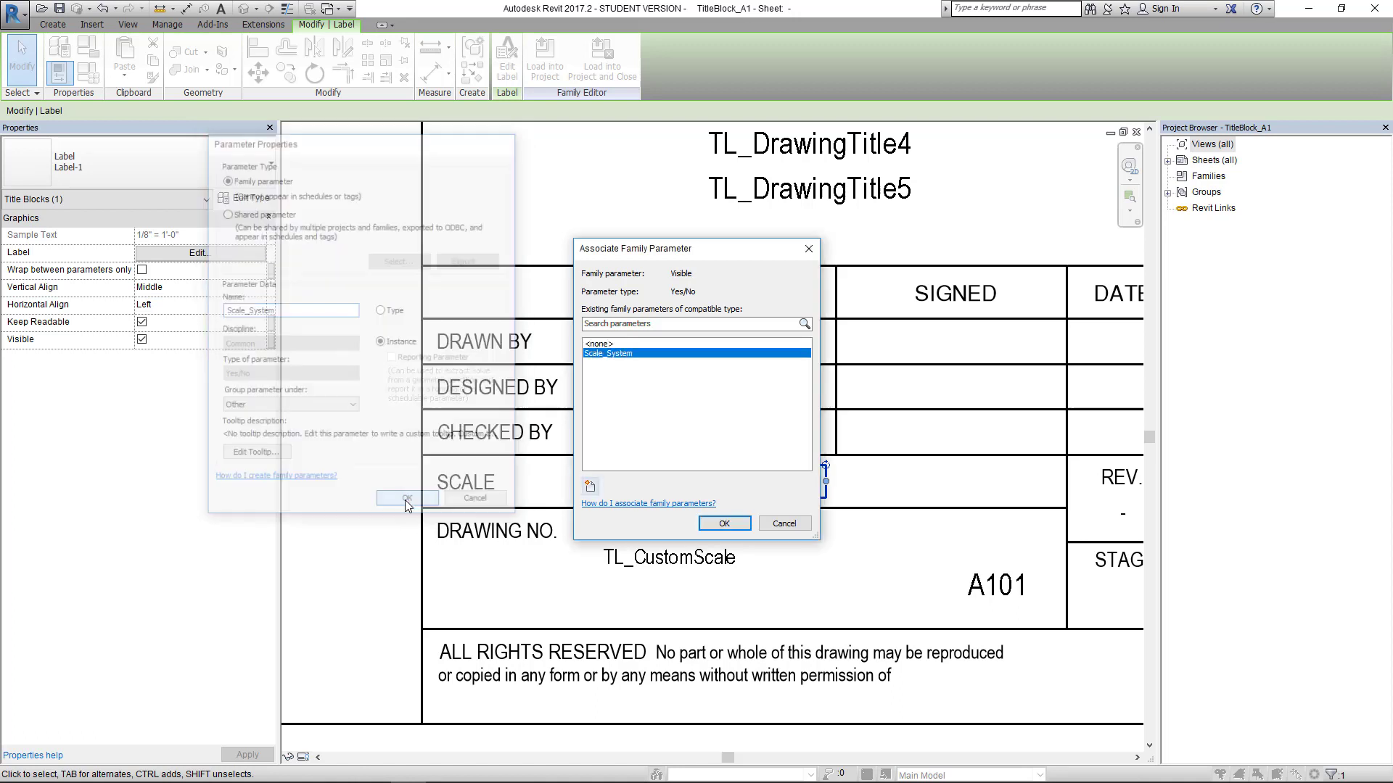
{"action": "left_click", "coordinate": [724, 523]}
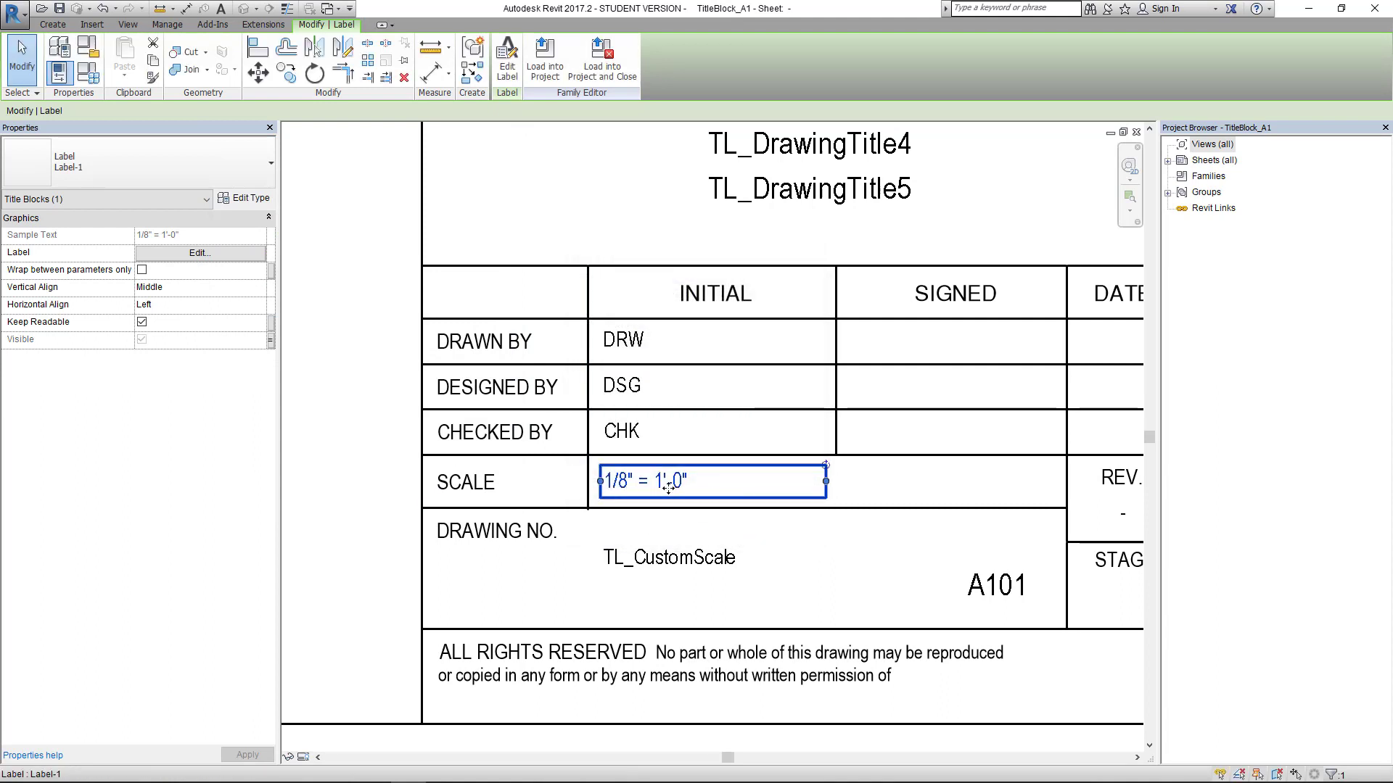
Step: Associate the TL_CustomScale label's visibility with a new instance family parameter named Scale_Custom
{"action": "left_click", "coordinate": [632, 563]}
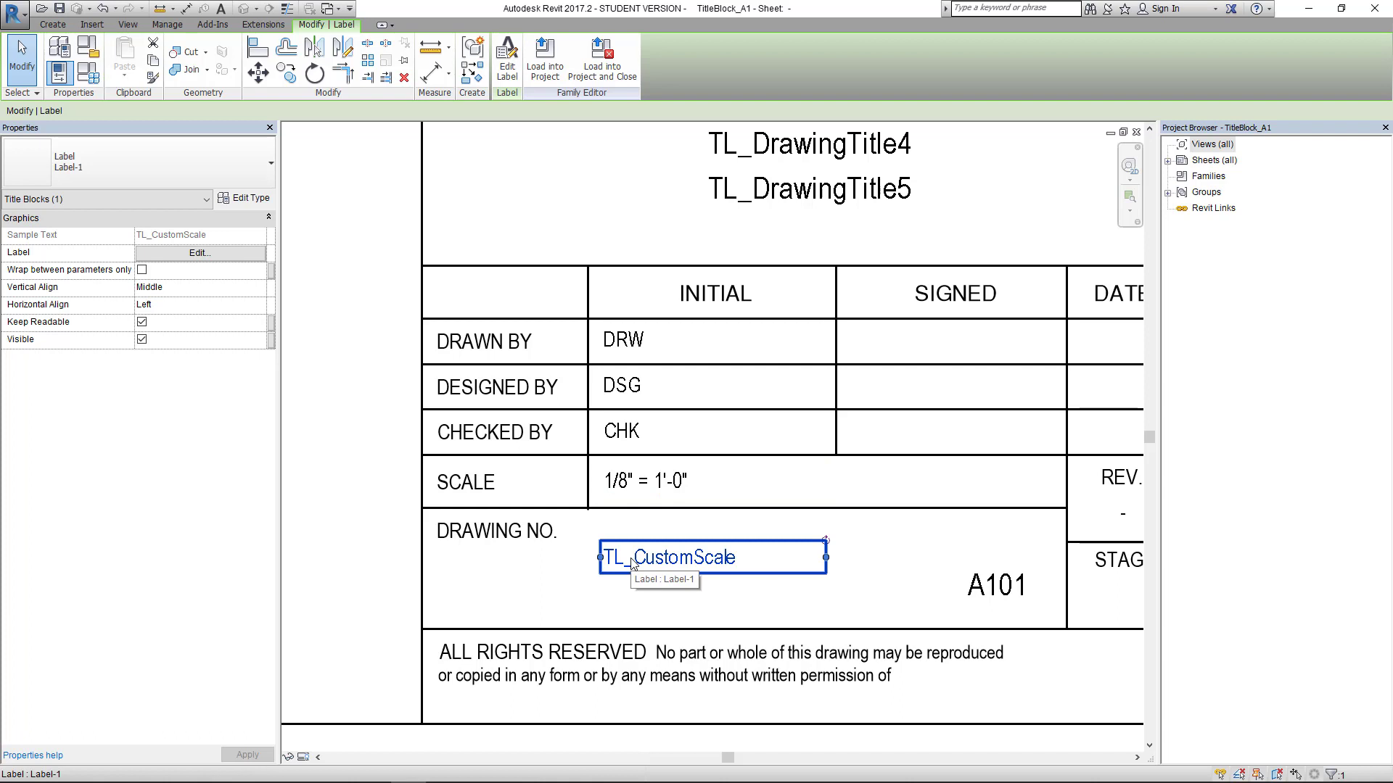
{"action": "left_click", "coordinate": [272, 341]}
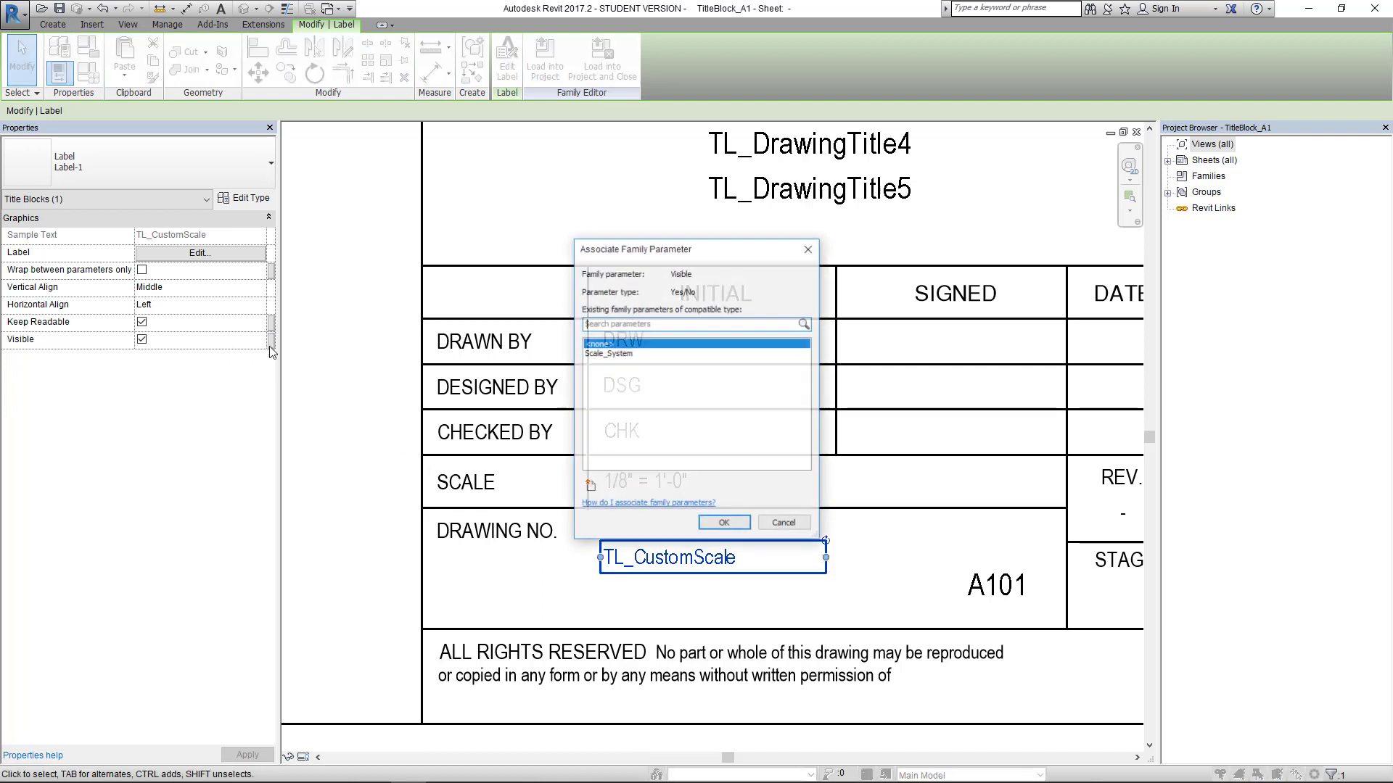
{"action": "left_click", "coordinate": [591, 487]}
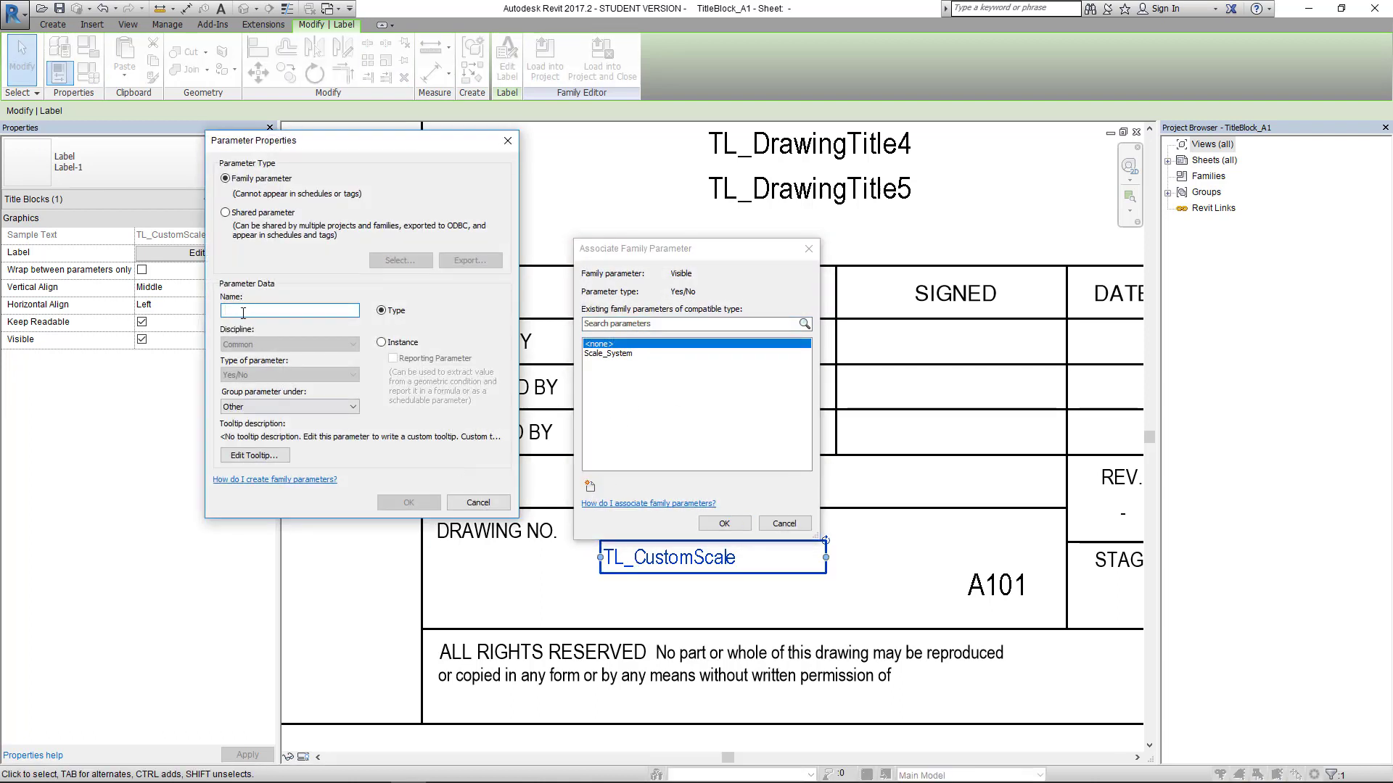
{"action": "type", "text": "Scale_Custom"}
{"action": "left_click", "coordinate": [385, 345]}
{"action": "left_click", "coordinate": [408, 502]}
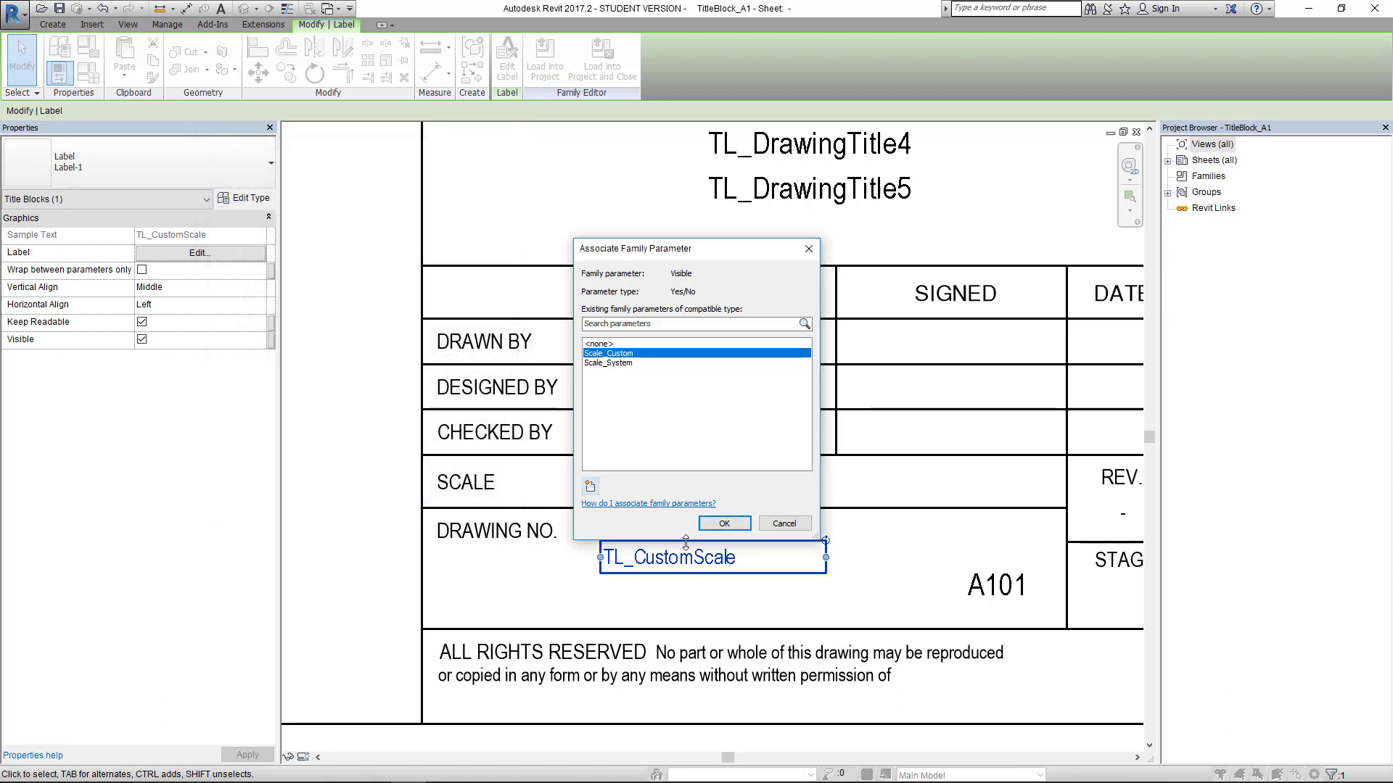
{"action": "left_click", "coordinate": [725, 523]}
Step: Move the TL_CustomScale label straight up by 10 onto the original label in the SCALE row
{"action": "scroll", "coordinate": [660, 551], "scroll_direction": "down", "scroll_amount": 2}
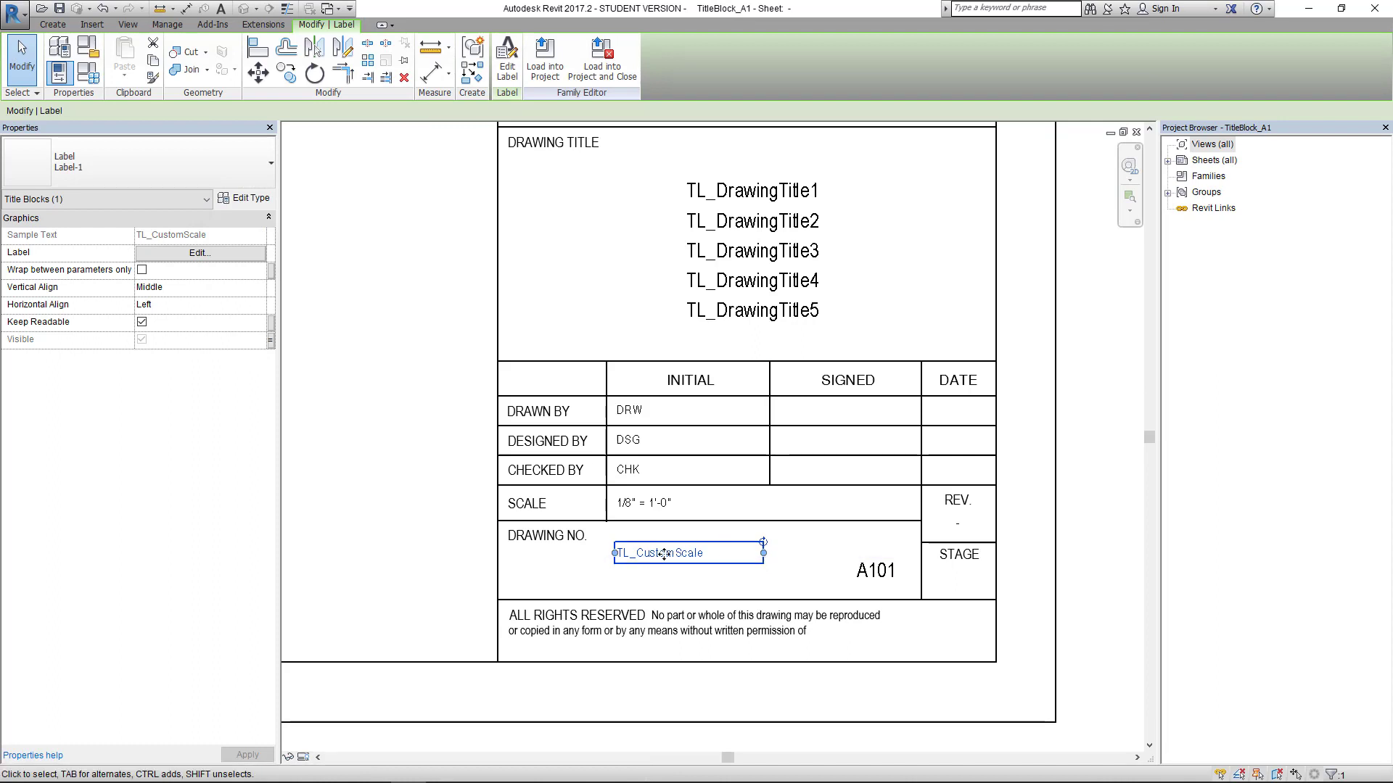
{"action": "scroll", "coordinate": [649, 557], "scroll_direction": "up", "scroll_amount": 1}
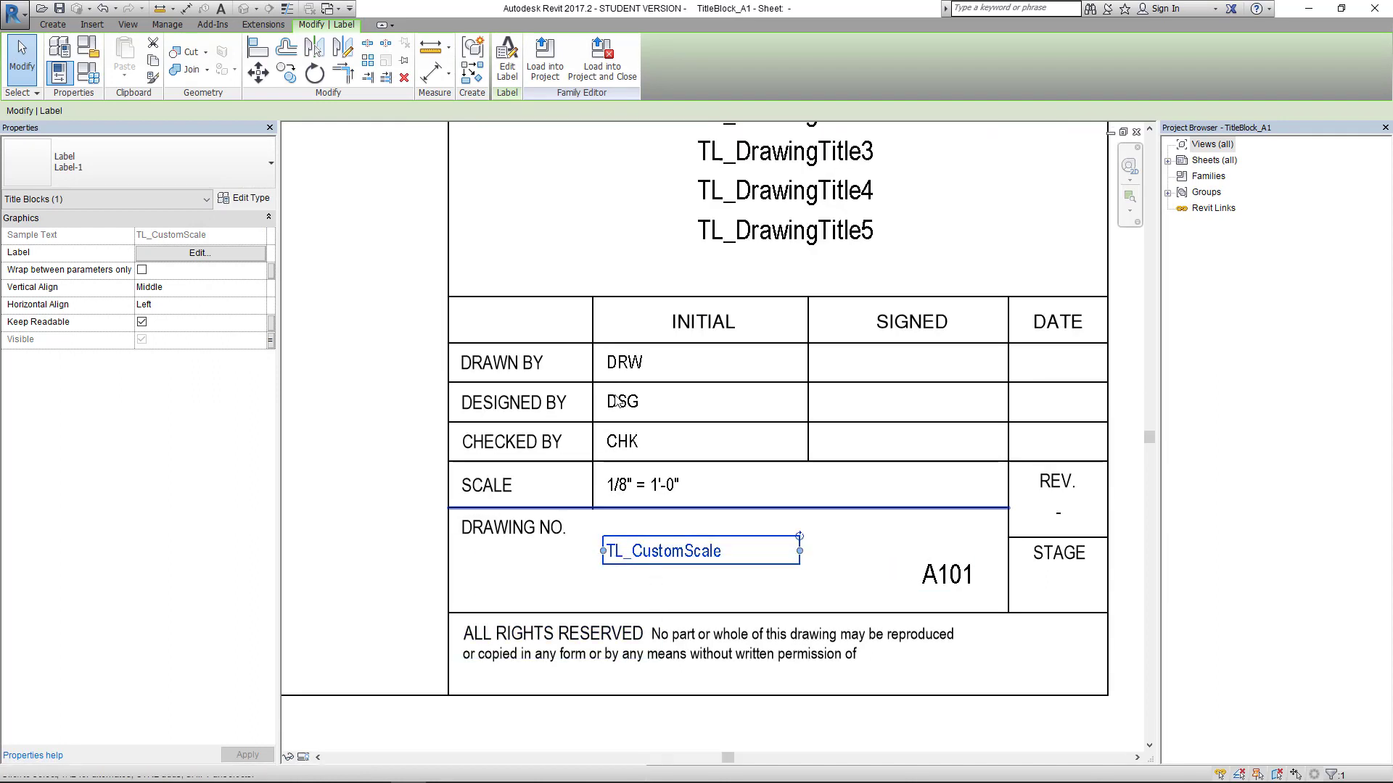
{"action": "key", "text": "m"}
{"action": "key", "text": "v"}
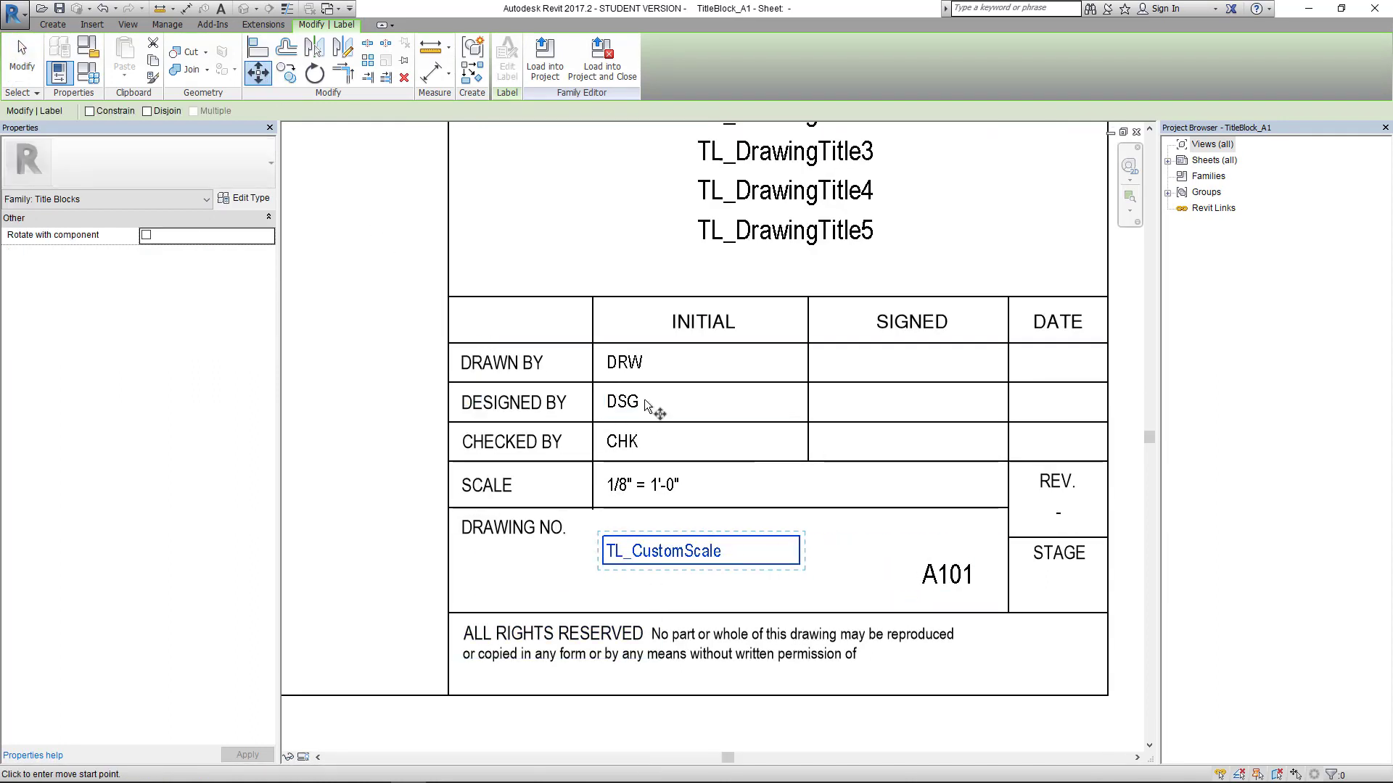
{"action": "left_click", "coordinate": [854, 579]}
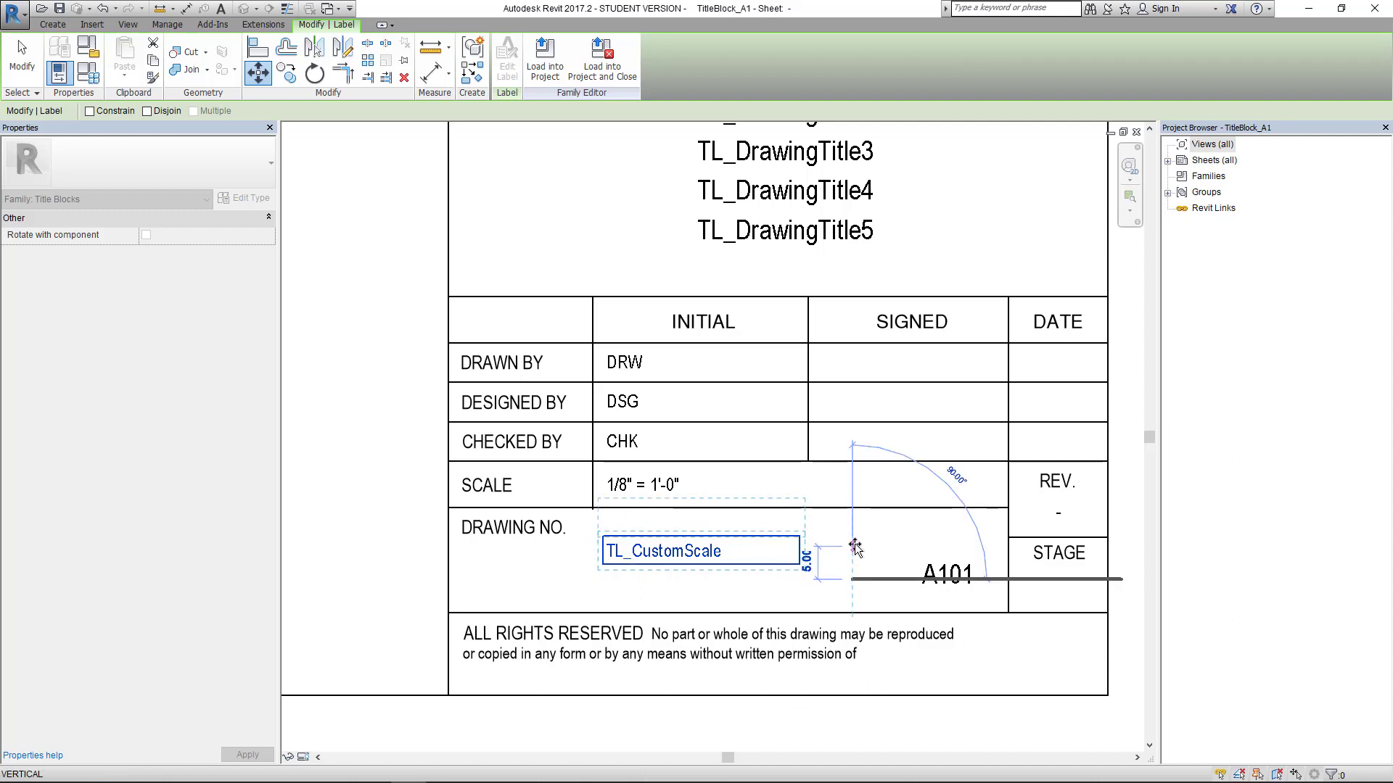
{"action": "type", "text": "10"}
{"action": "key", "text": "Return"}
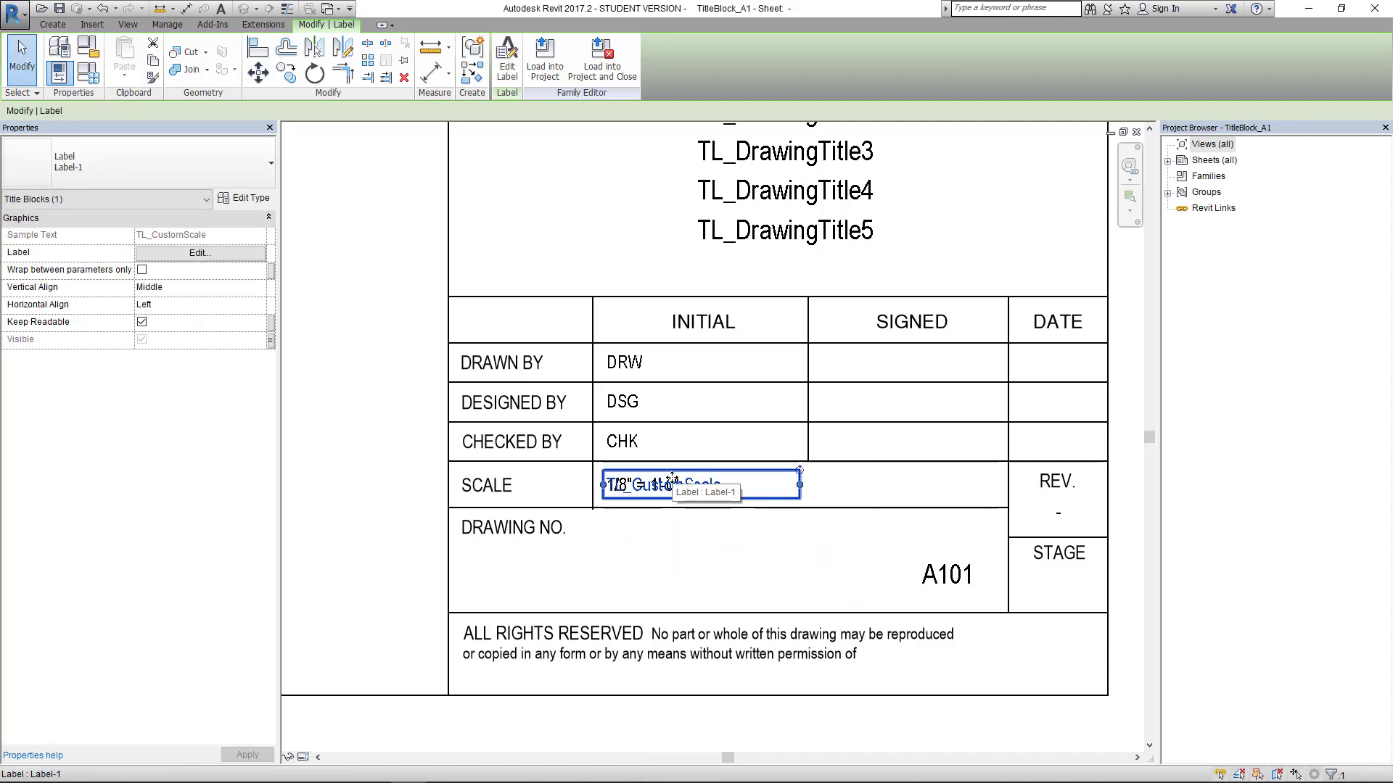
{"action": "left_click", "coordinate": [391, 452]}
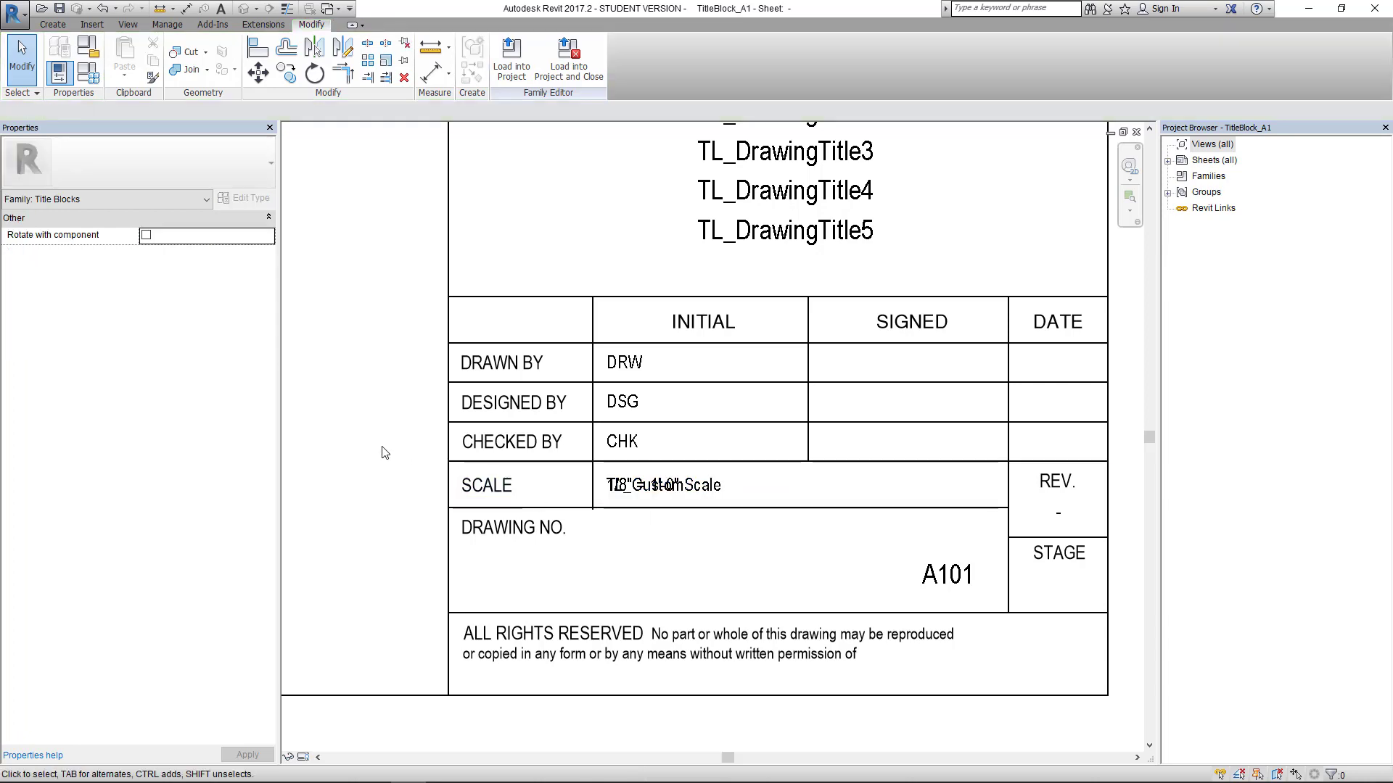
Step: In the family types, set the formula of Scale_System to not(Scale_Custom)
{"action": "left_click", "coordinate": [99, 77]}
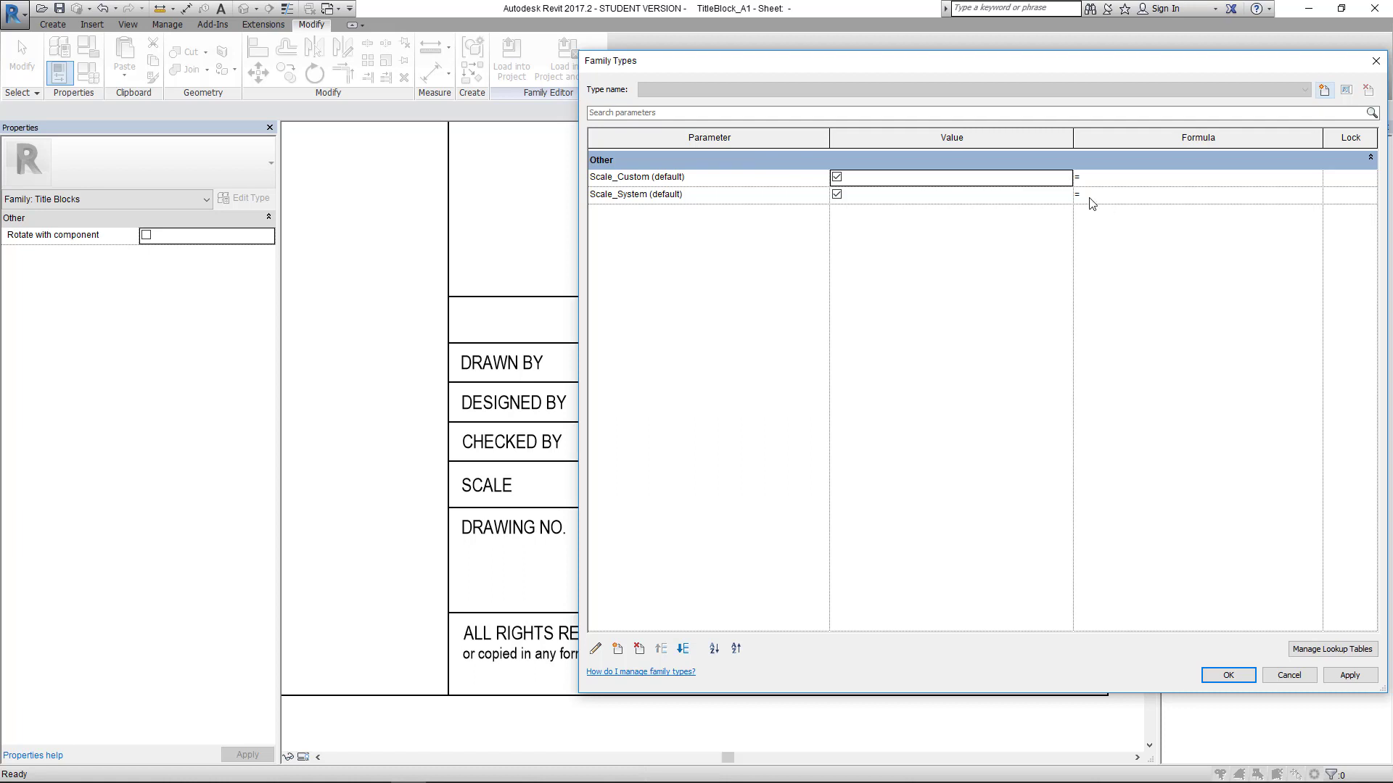
{"action": "left_click", "coordinate": [1115, 196]}
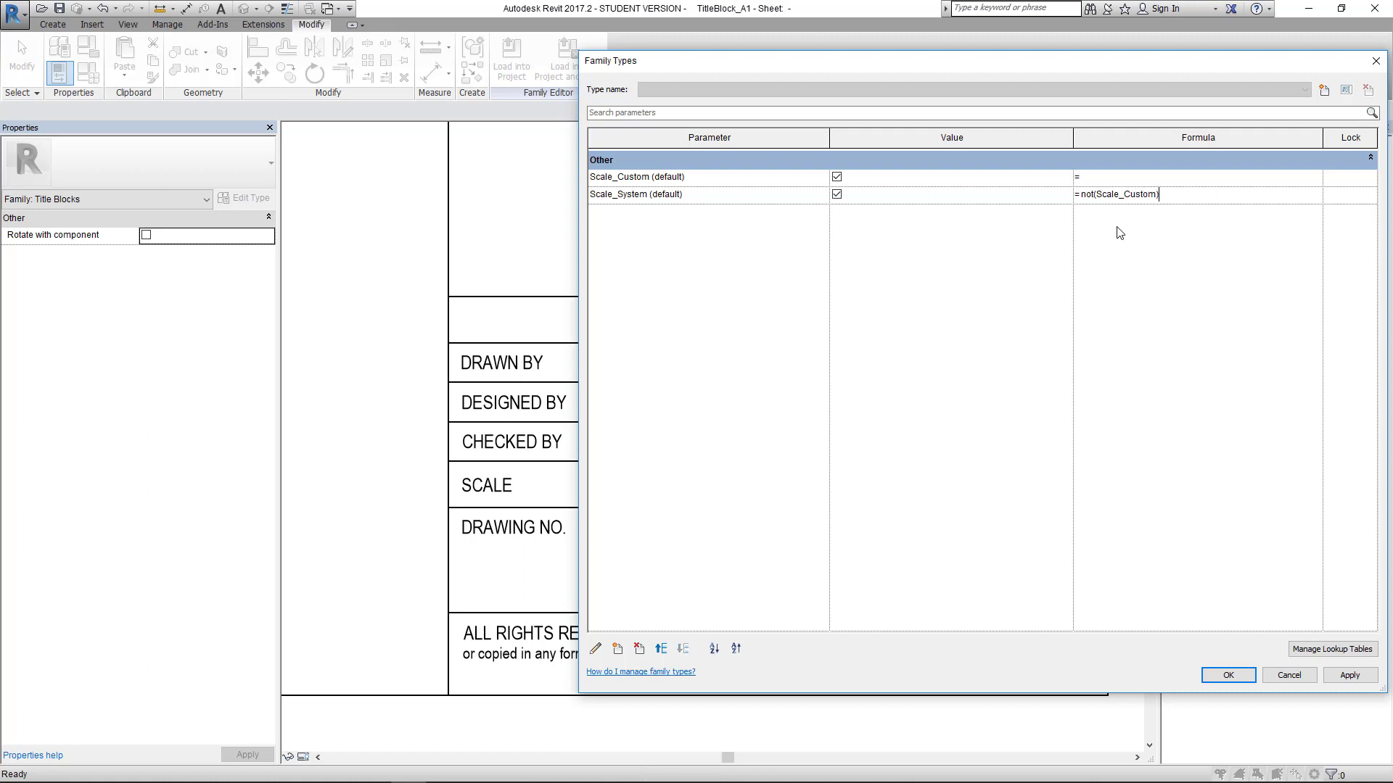
{"action": "key", "text": "Return"}
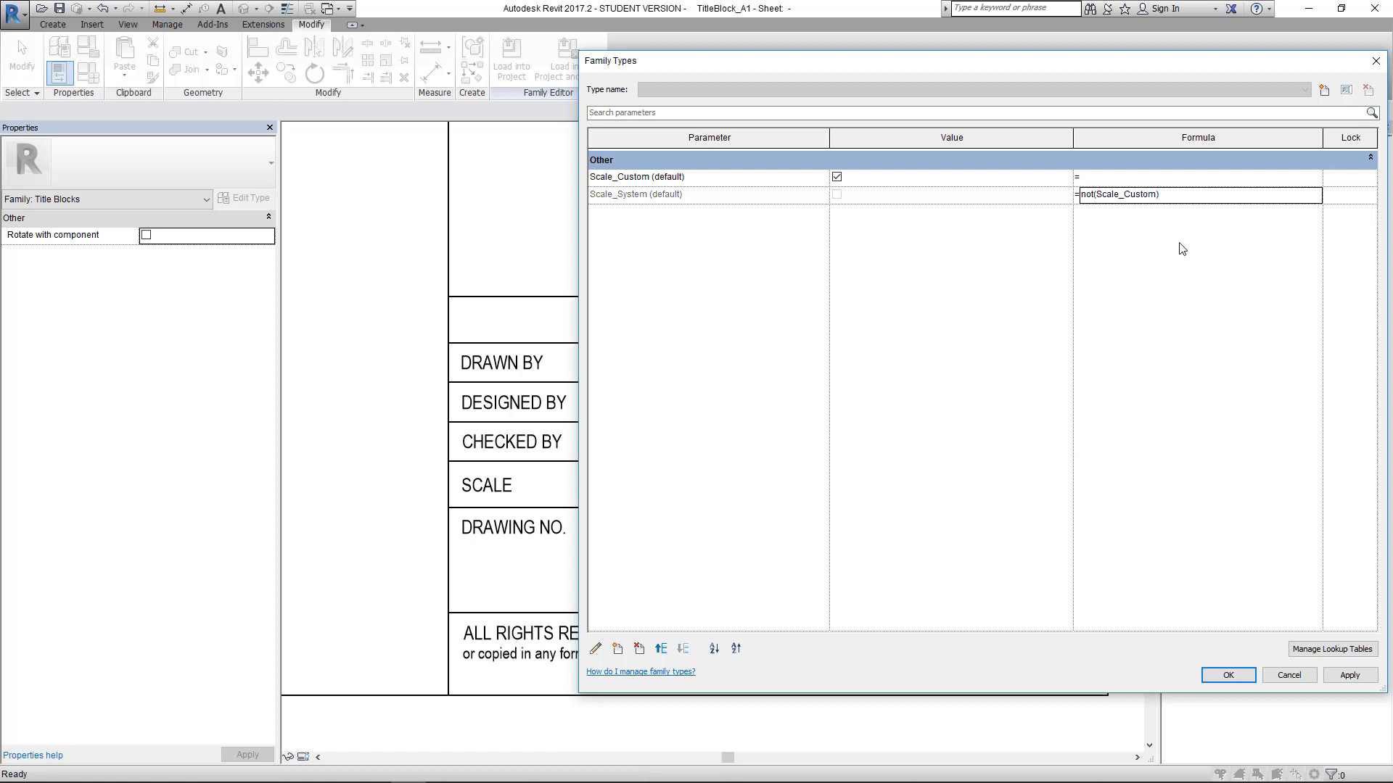
Step: Toggle Scale_Custom to test its link with Scale_System, leave it switched off, and apply the family types
{"action": "left_click", "coordinate": [836, 177]}
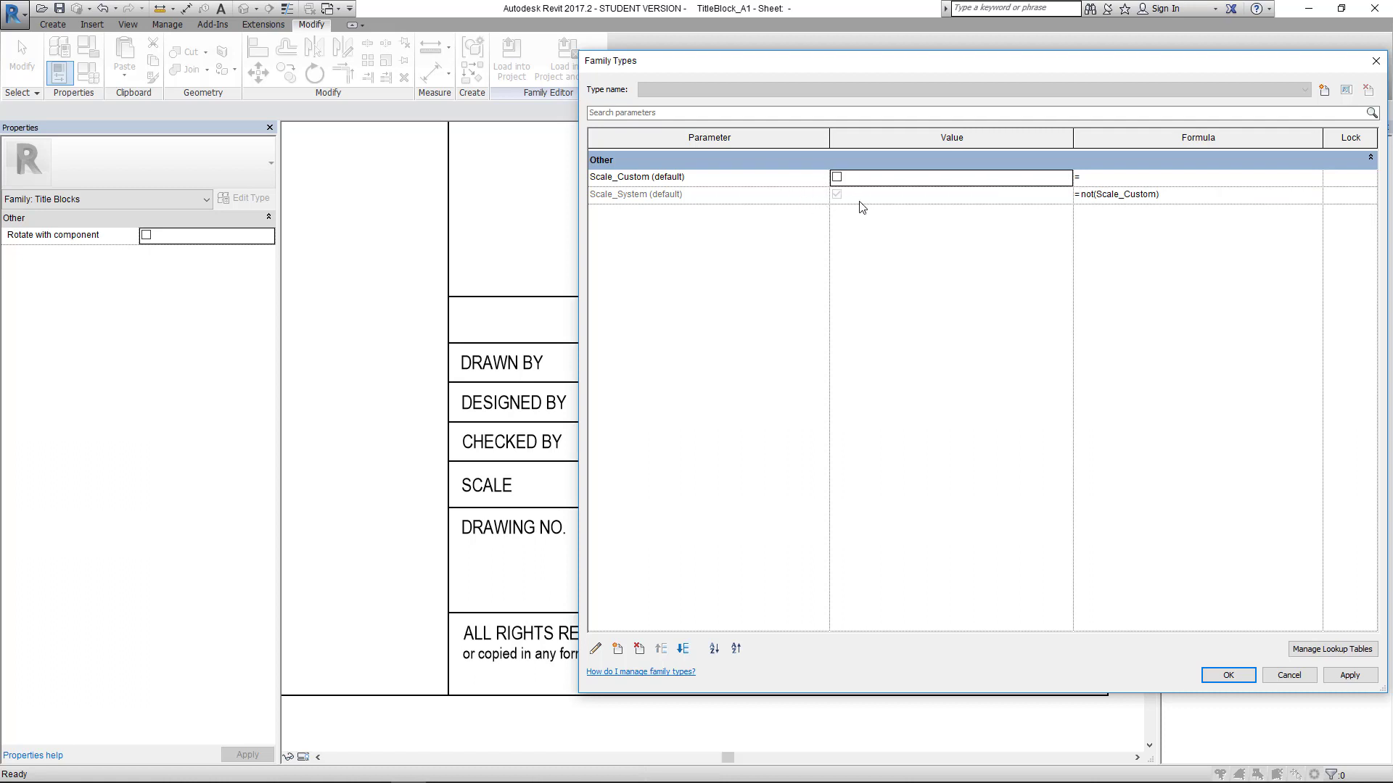
{"action": "left_click", "coordinate": [837, 177]}
{"action": "left_click_drag", "start_coordinate": [833, 60], "coordinate": [713, 41]}
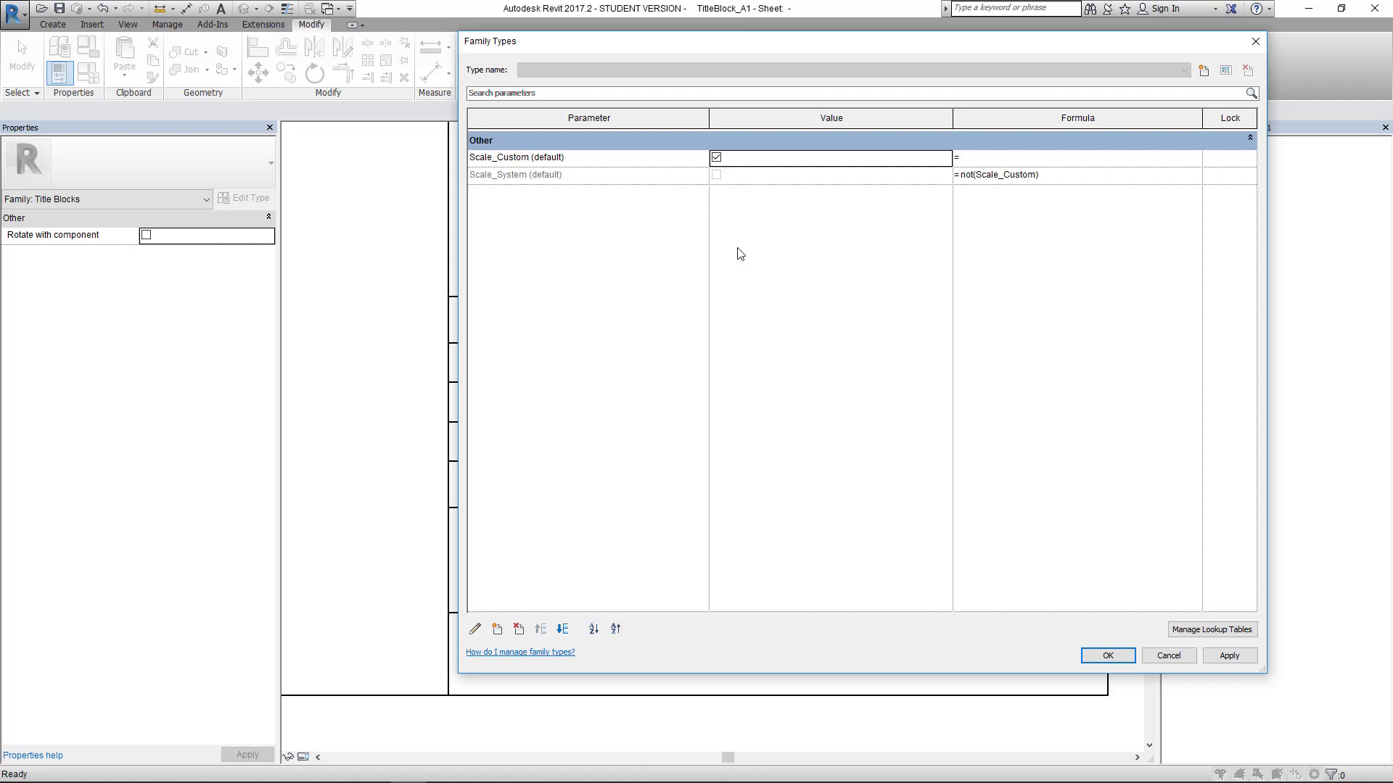
{"action": "left_click", "coordinate": [716, 157]}
{"action": "left_click", "coordinate": [1228, 656]}
{"action": "left_click", "coordinate": [1117, 660]}
Step: Save the title block family and load it into the project, overwriting the existing version
{"action": "scroll", "coordinate": [696, 401], "scroll_direction": "down", "scroll_amount": 3}
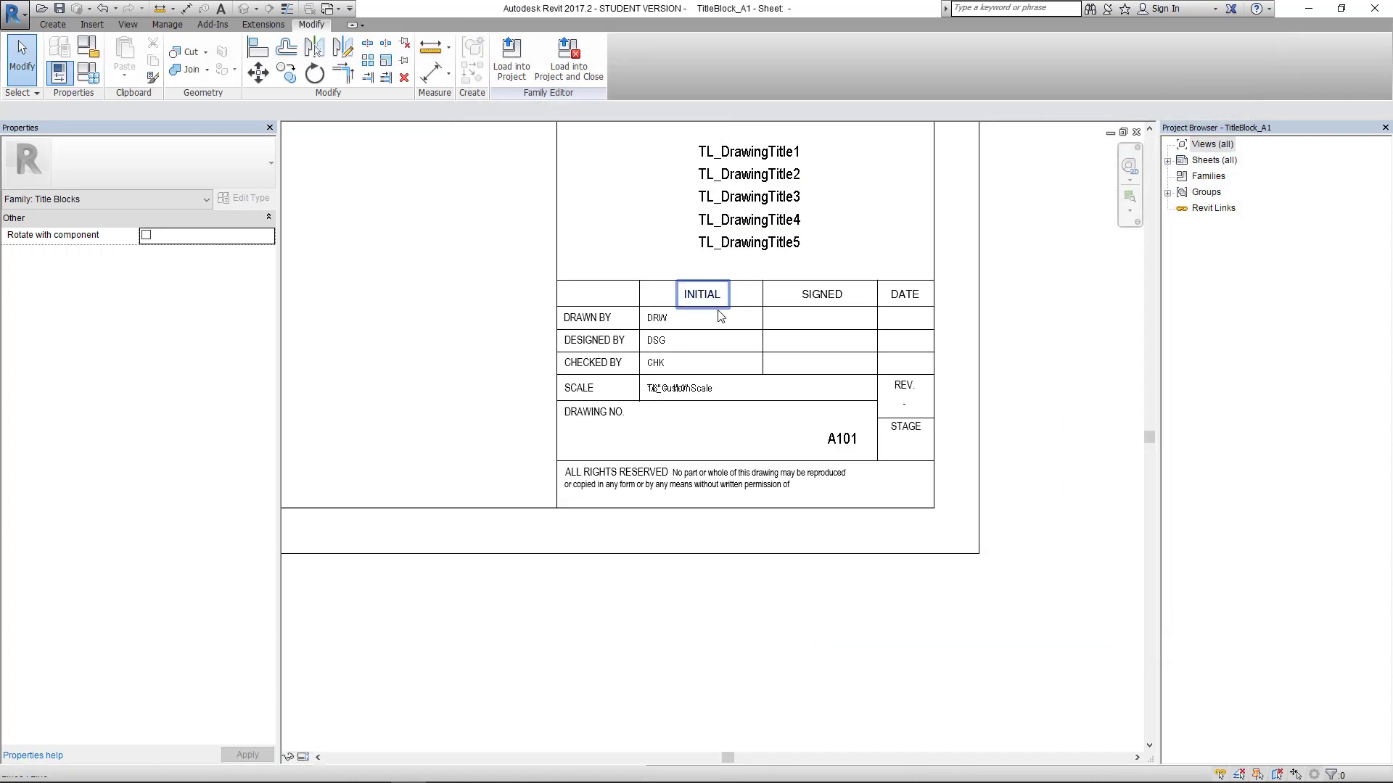
{"action": "middle_click_drag", "start_coordinate": [696, 401], "coordinate": [816, 460]}
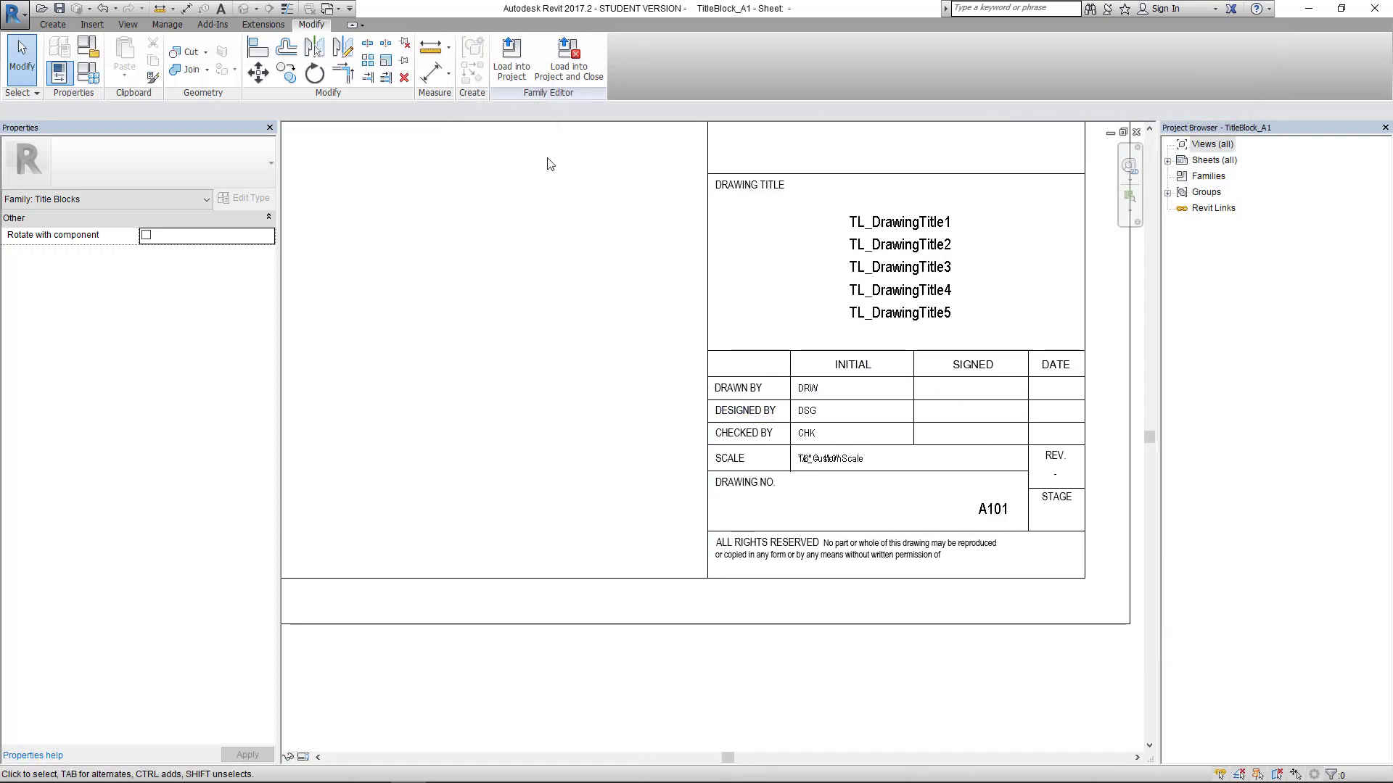
{"action": "left_click", "coordinate": [59, 10]}
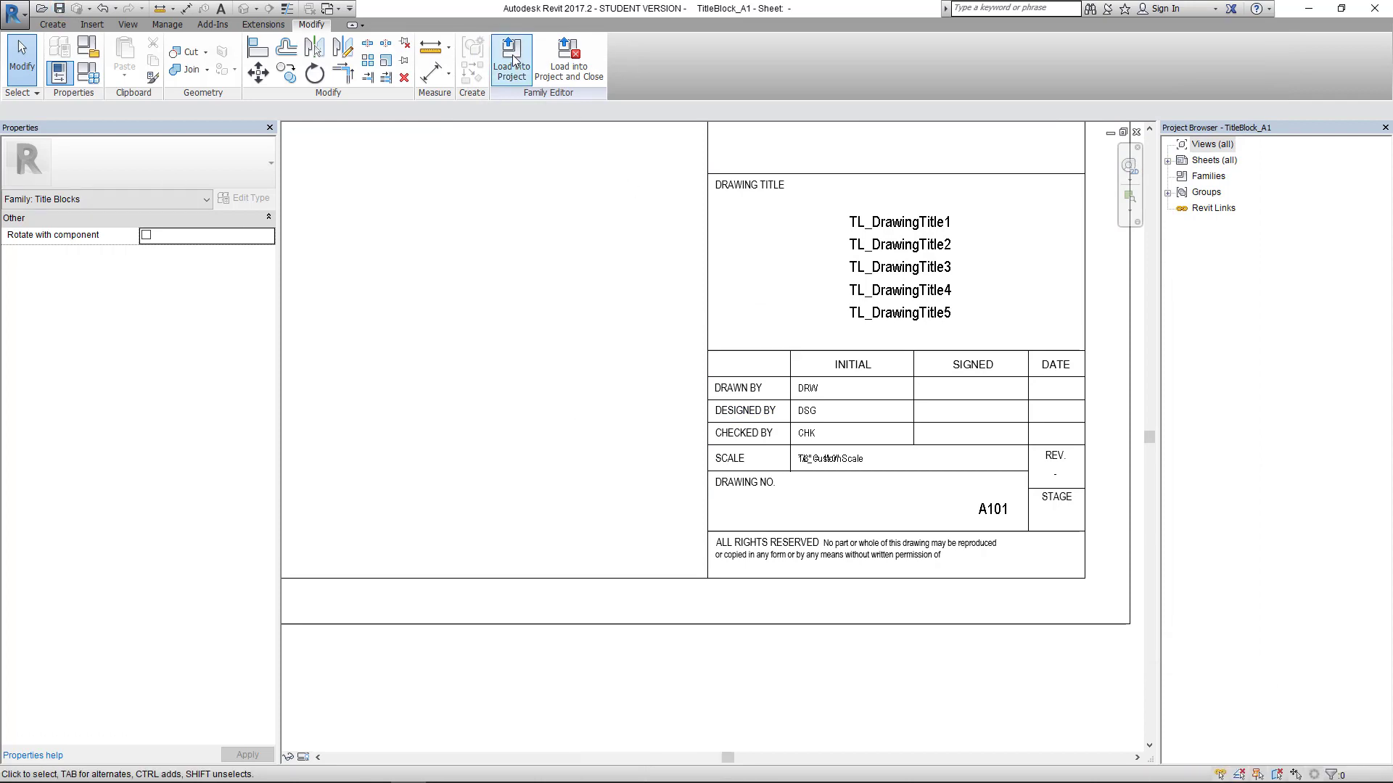
{"action": "left_click", "coordinate": [510, 54]}
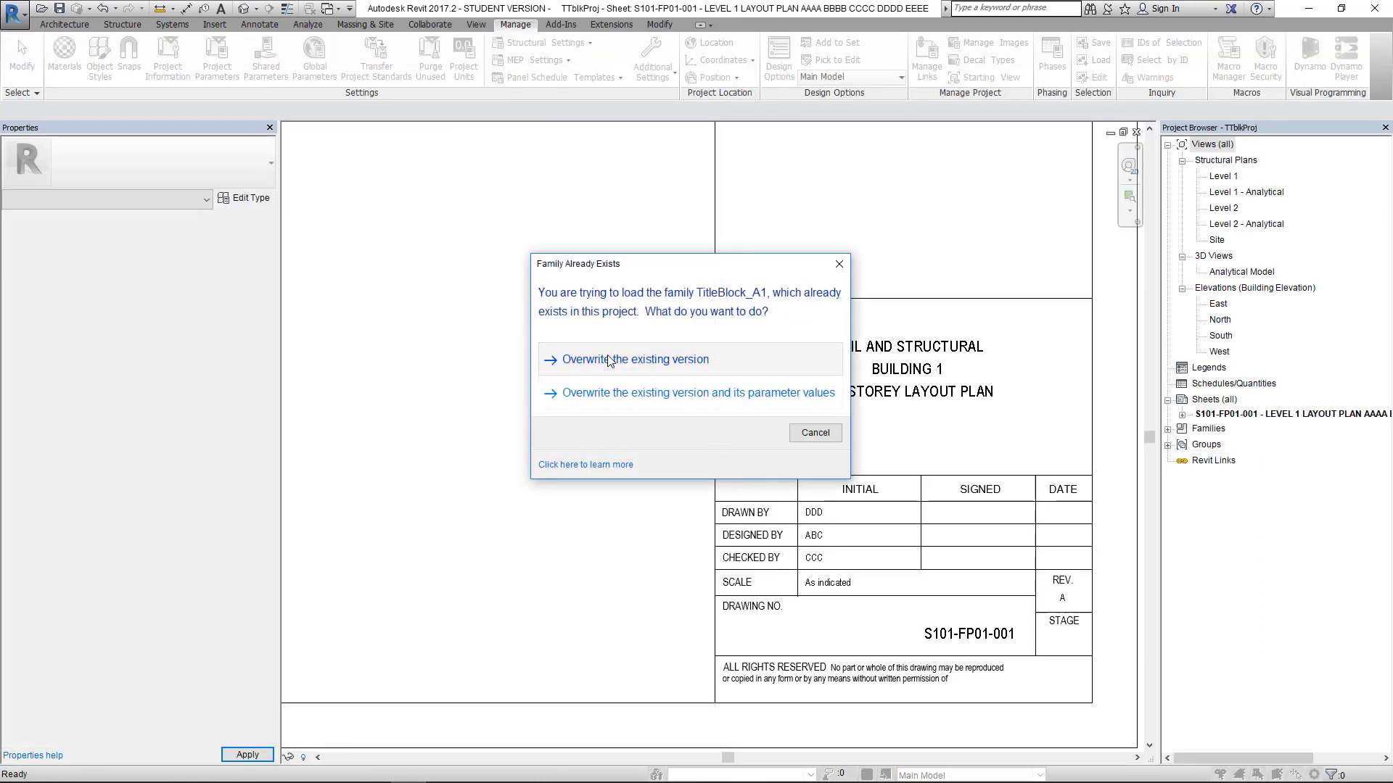
{"action": "left_click", "coordinate": [606, 360]}
Step: Start a new project parameter in the project and base it on the shared parameter TL_CustomScale
{"action": "scroll", "coordinate": [759, 466], "scroll_direction": "down", "scroll_amount": 5}
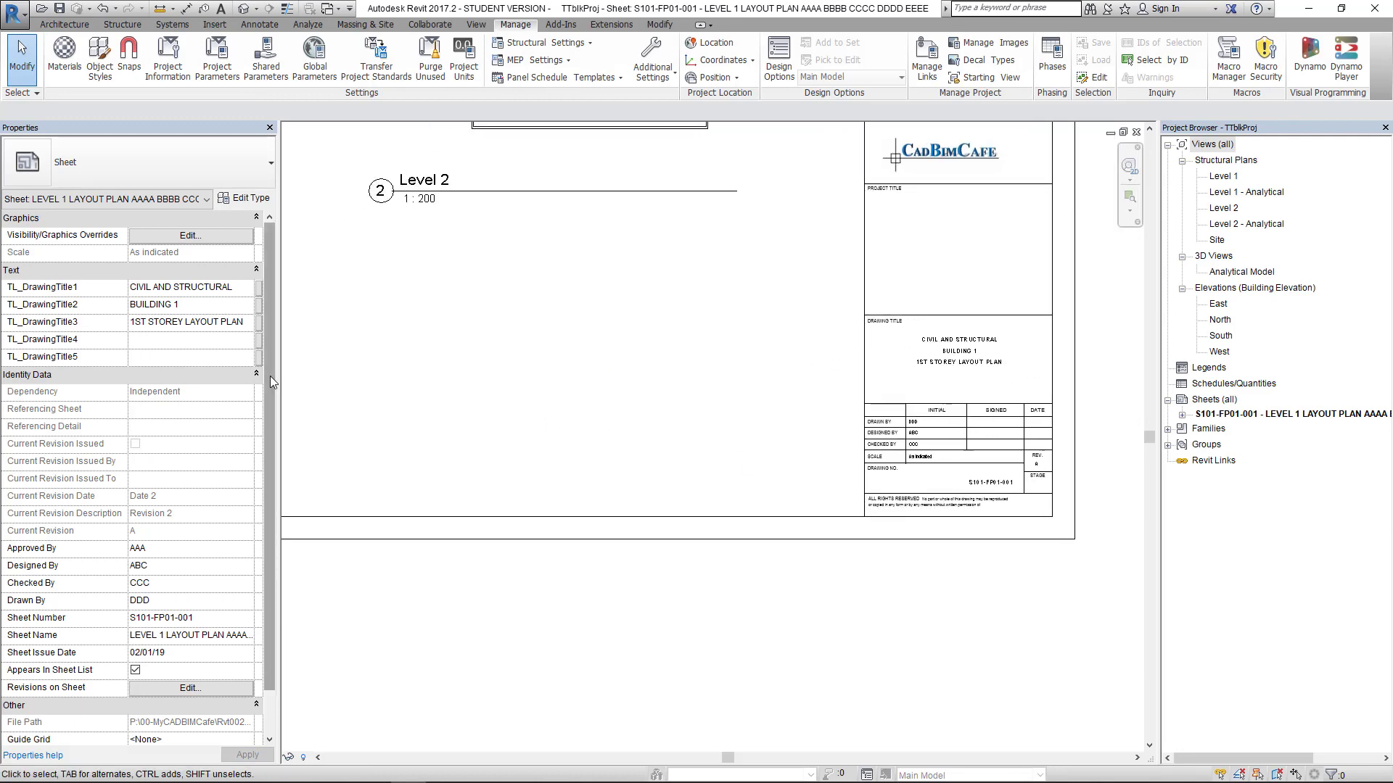
{"action": "scroll", "coordinate": [267, 510], "scroll_direction": "down", "scroll_amount": 2}
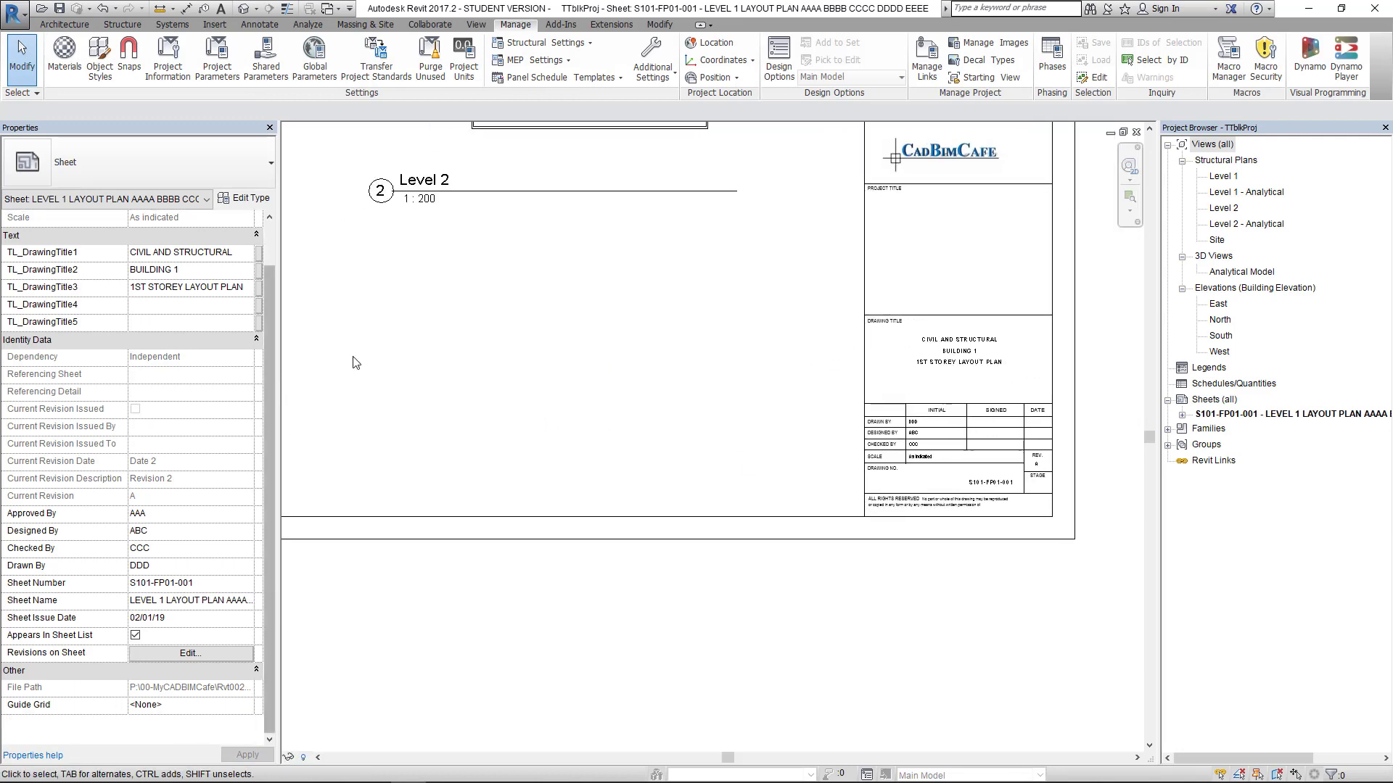
{"action": "mouse_move", "coordinate": [272, 337]}
{"action": "left_mouse_down"}
{"action": "mouse_move", "coordinate": [273, 281]}
{"action": "mouse_move", "coordinate": [274, 320]}
{"action": "left_mouse_up"}
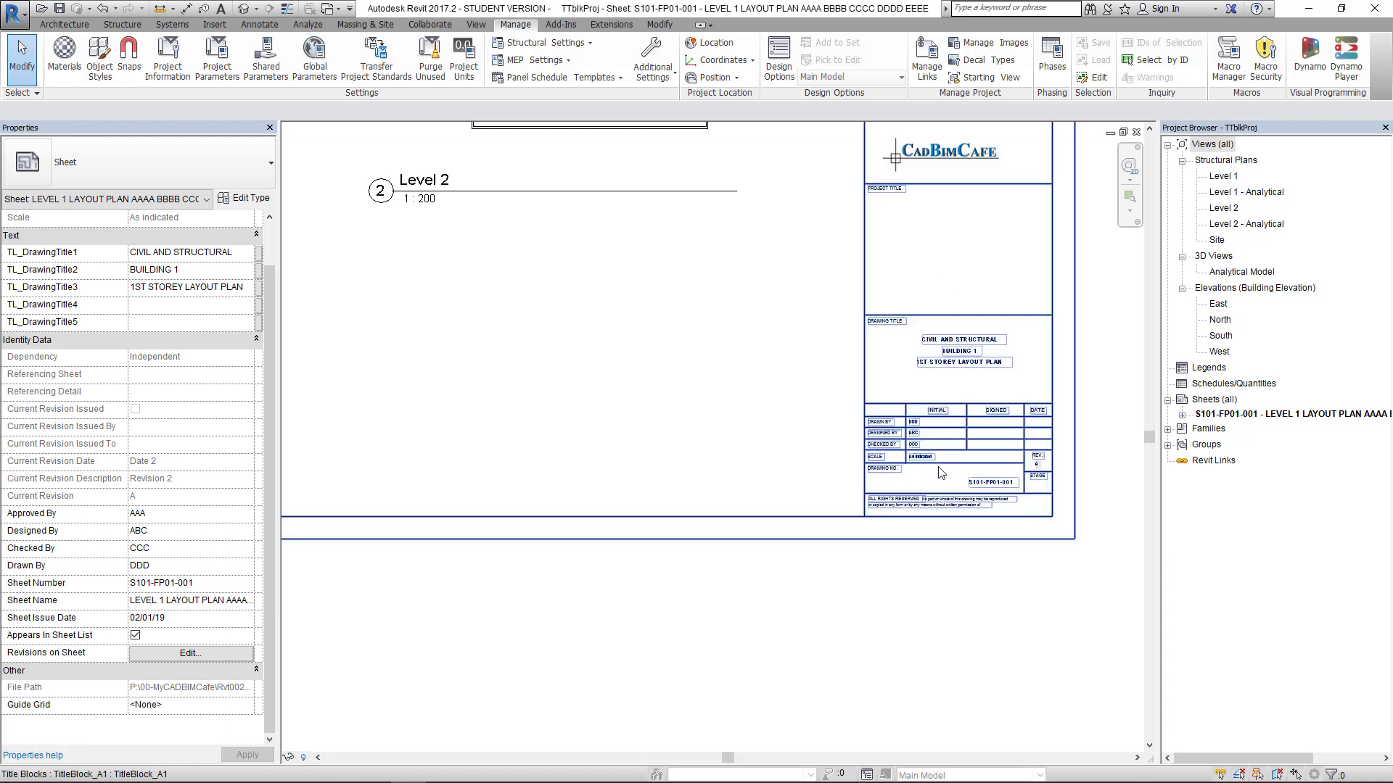
{"action": "scroll", "coordinate": [941, 472], "scroll_direction": "up", "scroll_amount": 2}
{"action": "scroll", "coordinate": [617, 409], "scroll_direction": "down", "scroll_amount": 2}
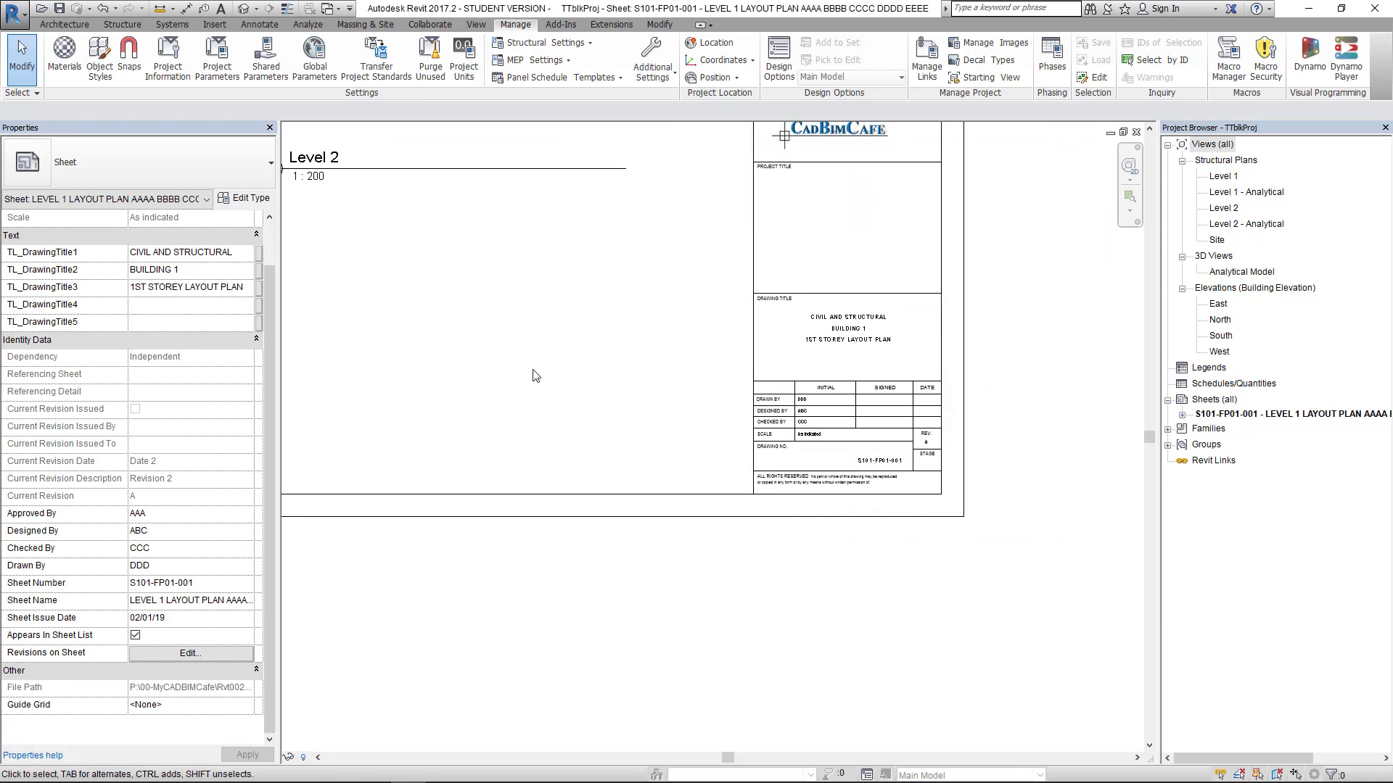
{"action": "left_click", "coordinate": [217, 61]}
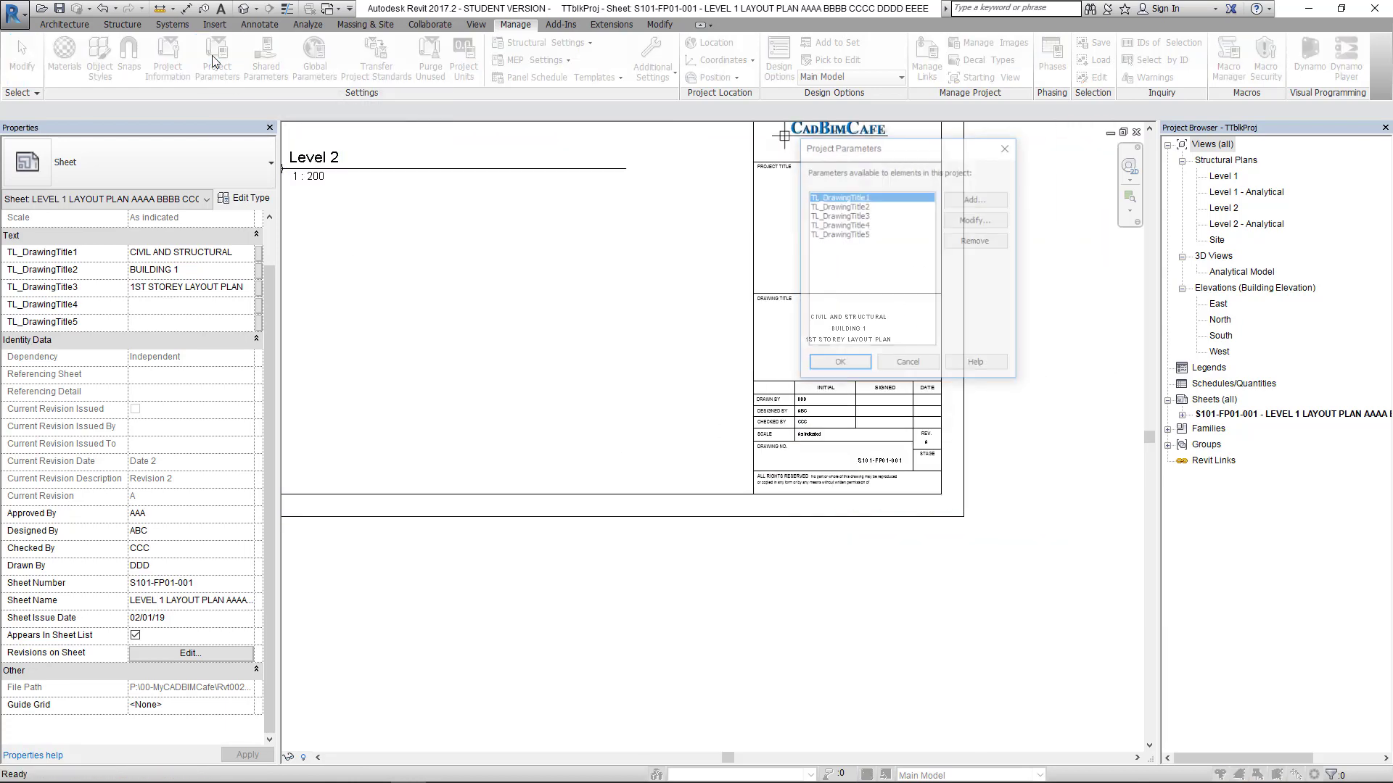
{"action": "left_click", "coordinate": [976, 199]}
{"action": "left_click", "coordinate": [688, 156]}
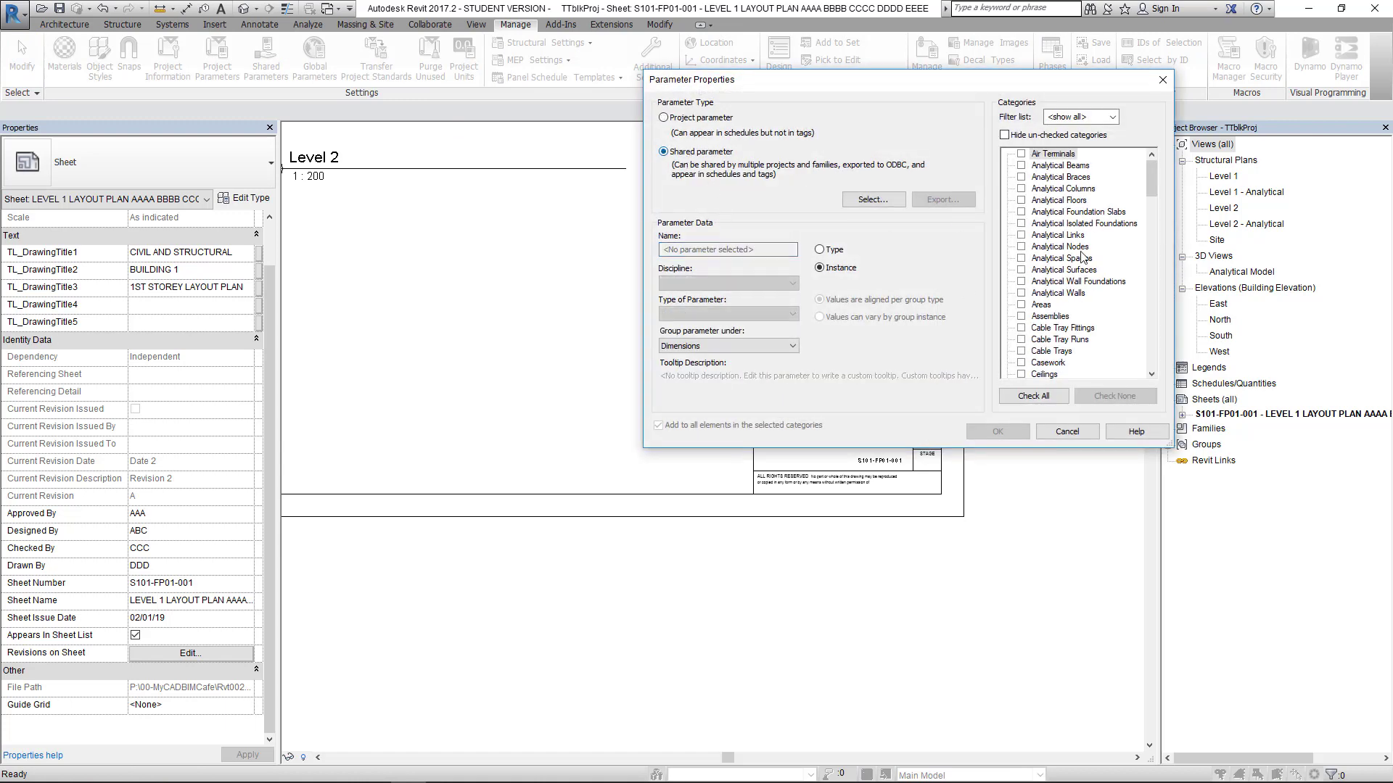
{"action": "left_click", "coordinate": [874, 200]}
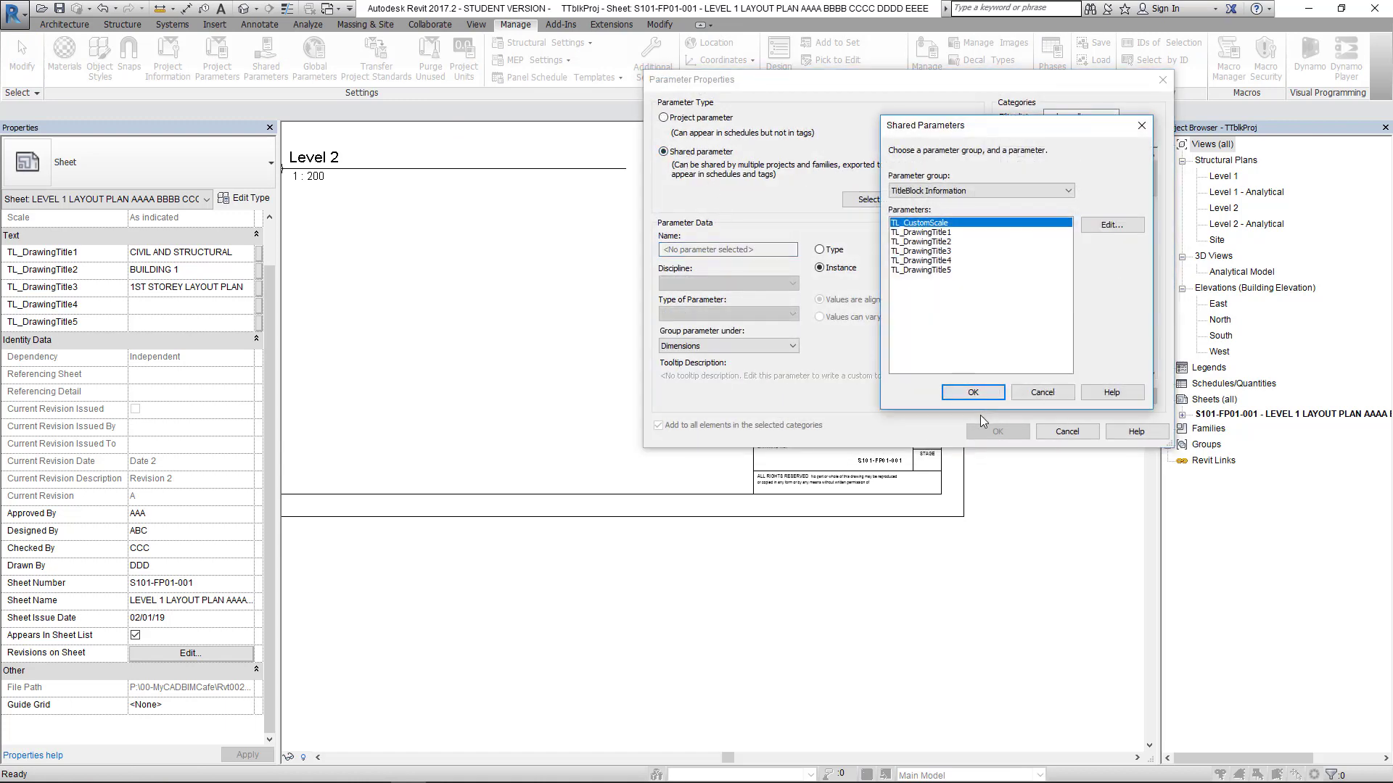
{"action": "left_click", "coordinate": [973, 392]}
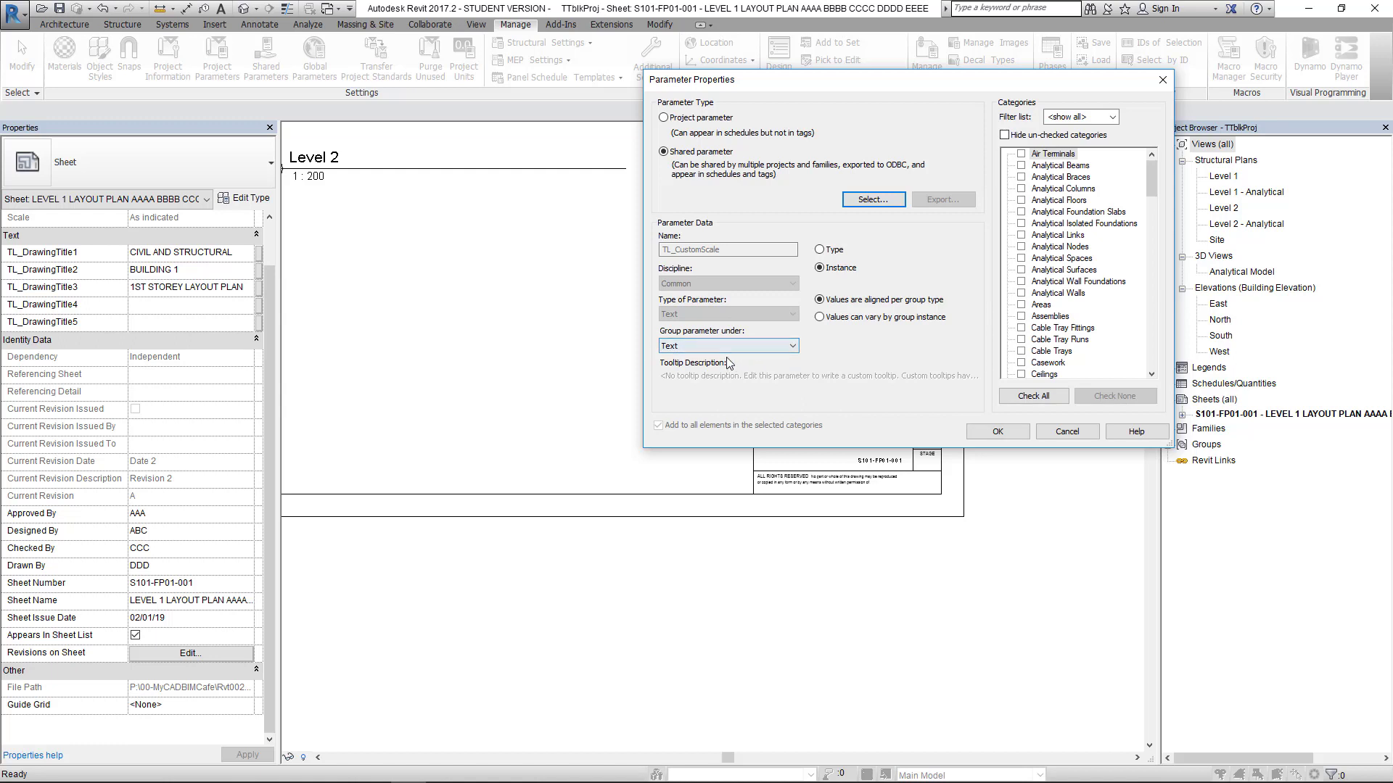
Step: Assign the TL_CustomScale parameter to the Sheets category and confirm the project parameters
{"action": "left_click", "coordinate": [1049, 316]}
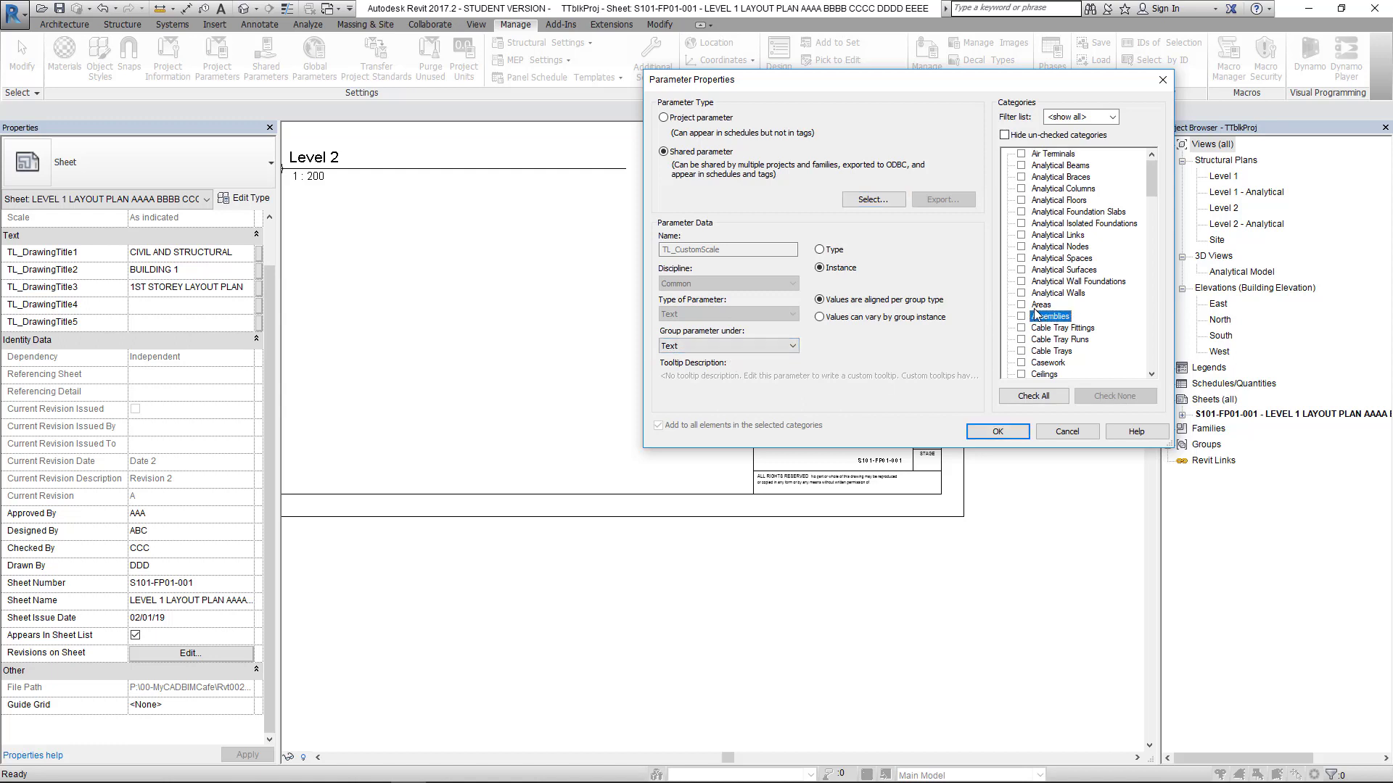
{"action": "key", "text": "s"}
{"action": "left_click", "coordinate": [1022, 375]}
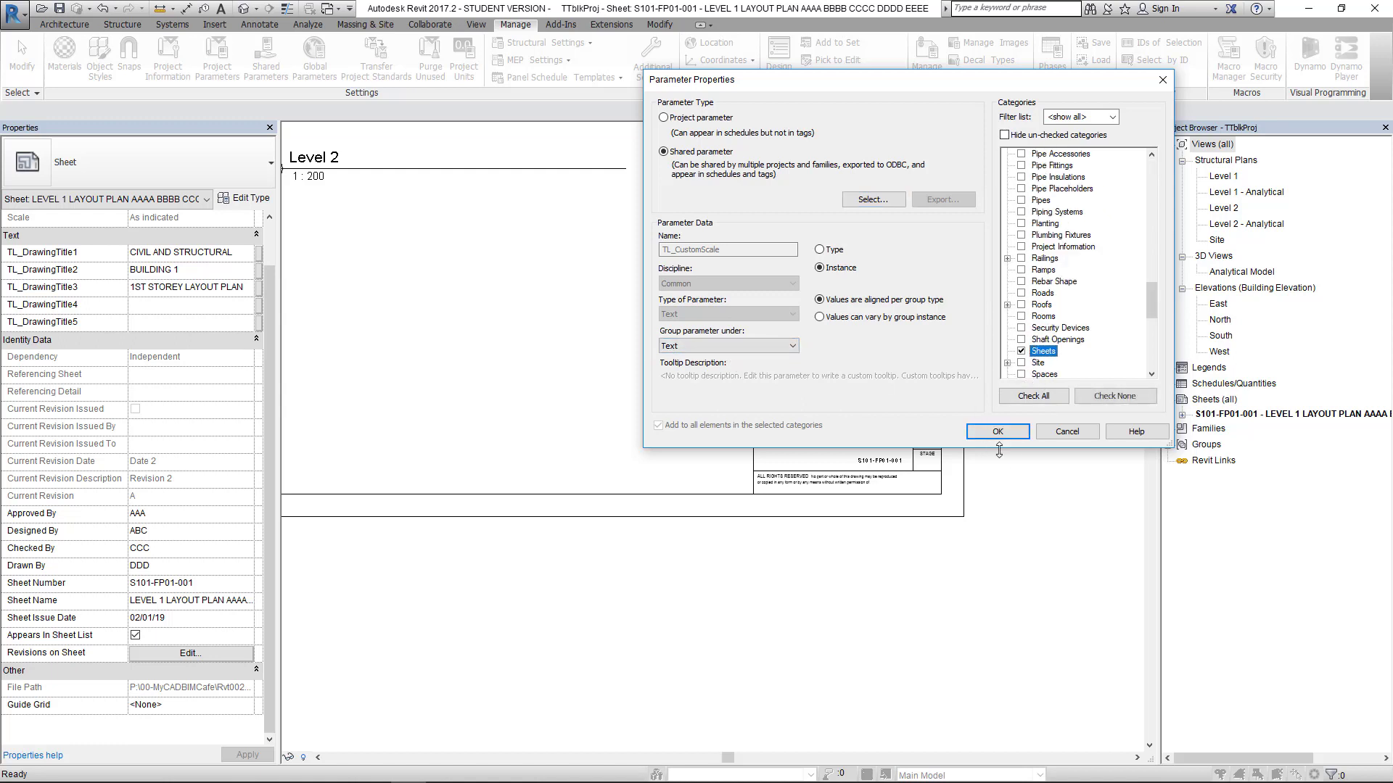
{"action": "left_click", "coordinate": [998, 432]}
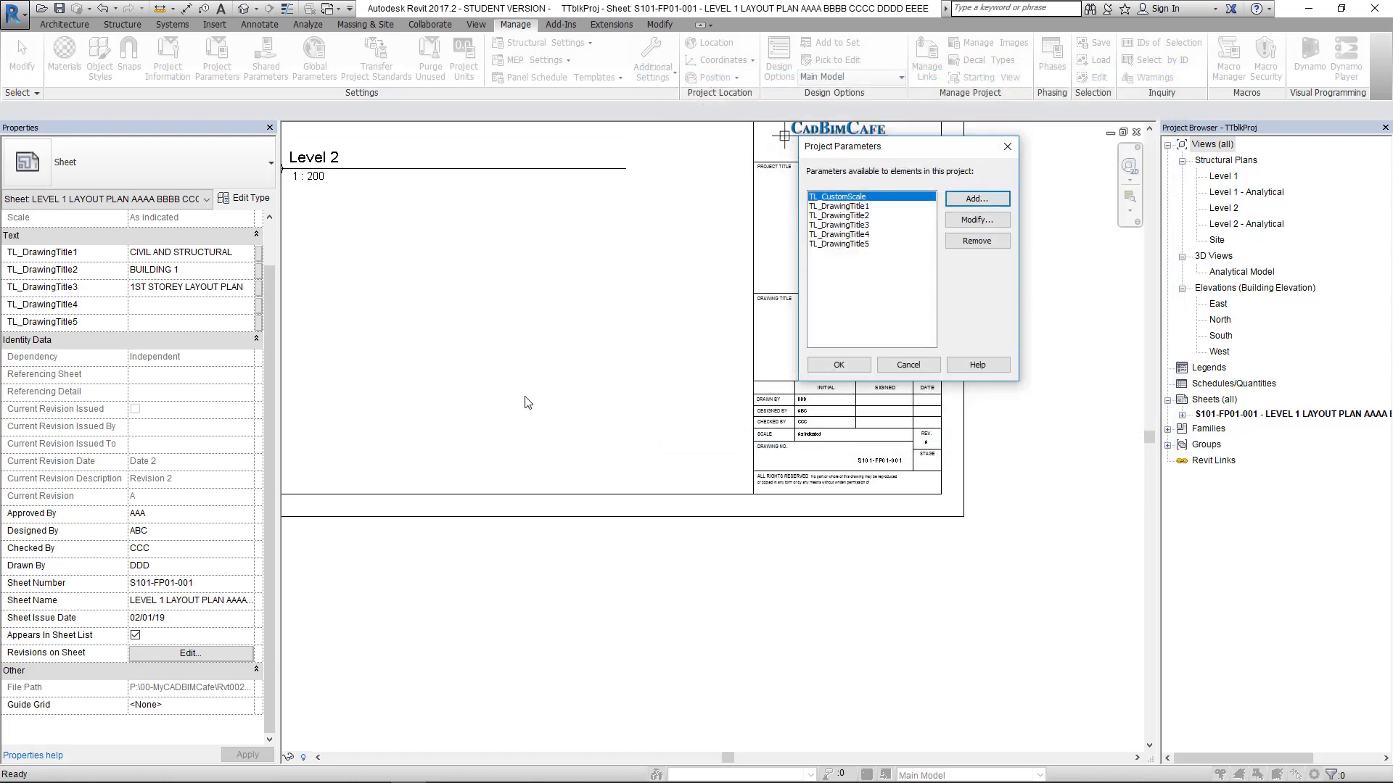
{"action": "left_click", "coordinate": [839, 364]}
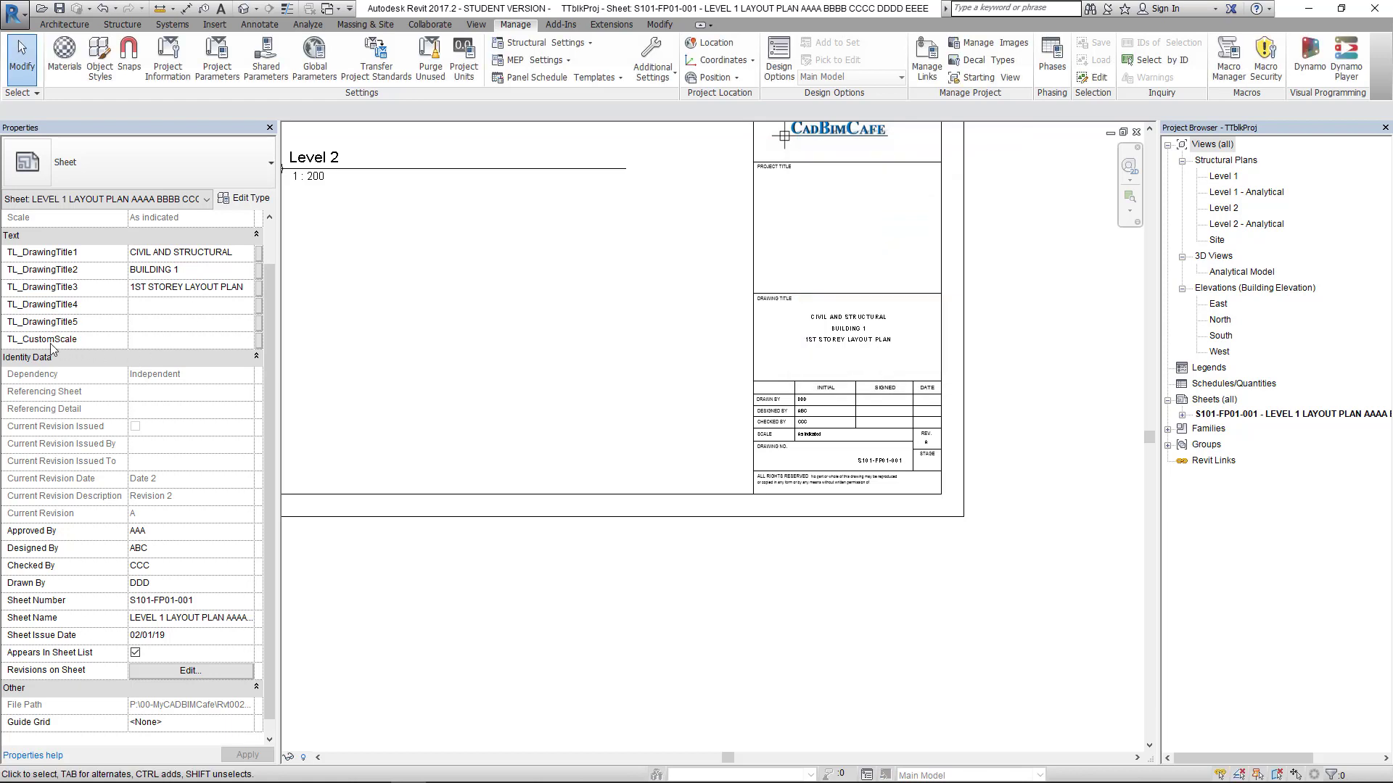
Step: Set the sheet's TL_CustomScale to AS SHOWN and check the title block's SCALE row
{"action": "left_click", "coordinate": [145, 340]}
{"action": "left_click", "coordinate": [147, 341]}
{"action": "type", "text": "AS SHOWN"}
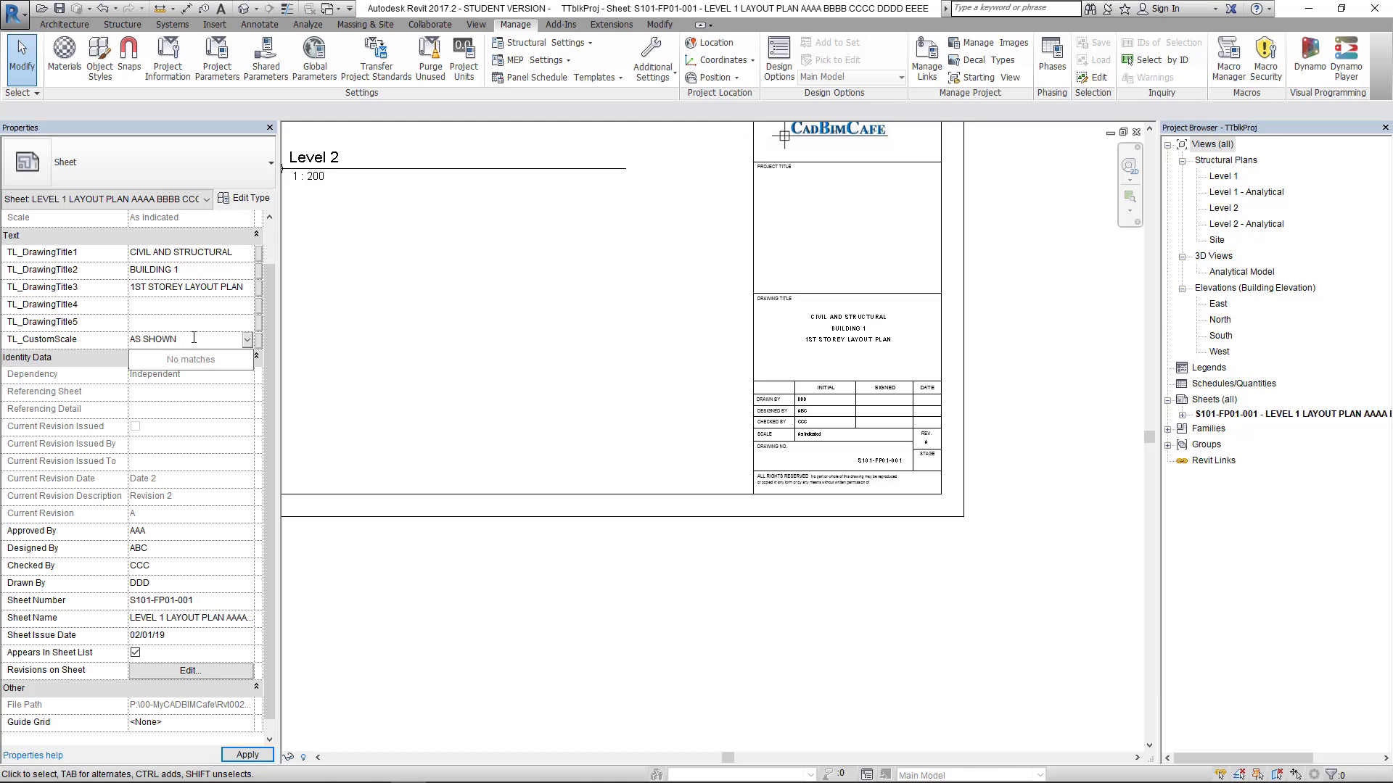
{"action": "left_click", "coordinate": [252, 756]}
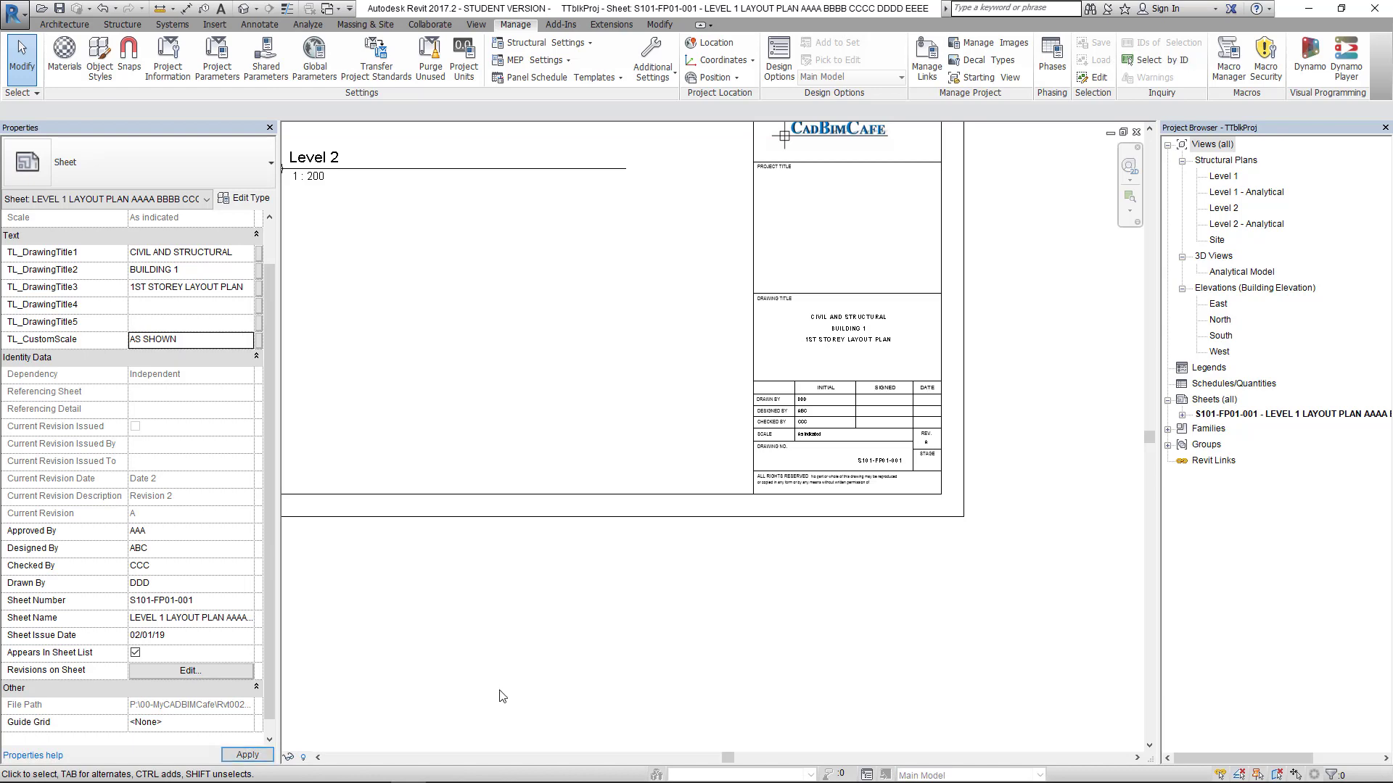
{"action": "scroll", "coordinate": [825, 428], "scroll_direction": "up", "scroll_amount": 5}
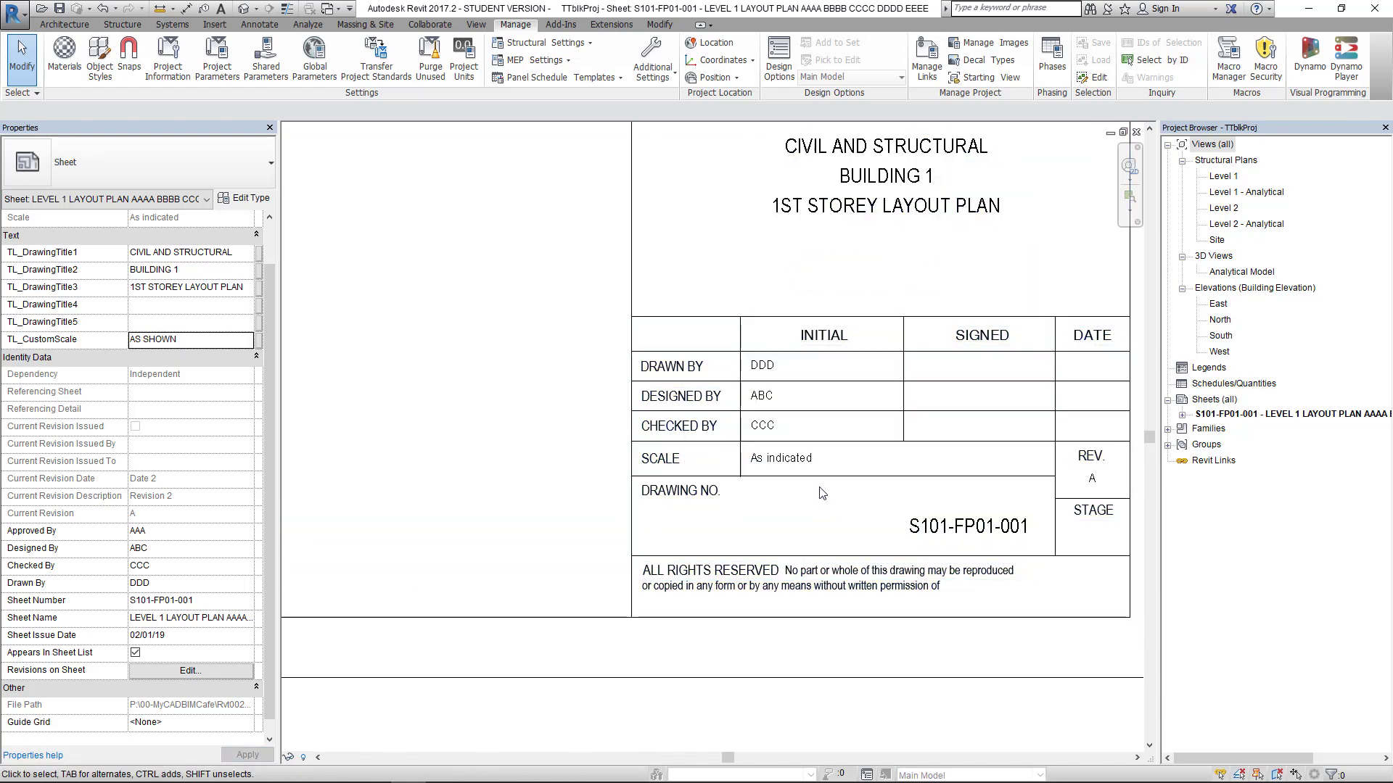
{"action": "scroll", "coordinate": [822, 493], "scroll_direction": "down", "scroll_amount": 3}
{"action": "scroll", "coordinate": [814, 589], "scroll_direction": "down", "scroll_amount": 2}
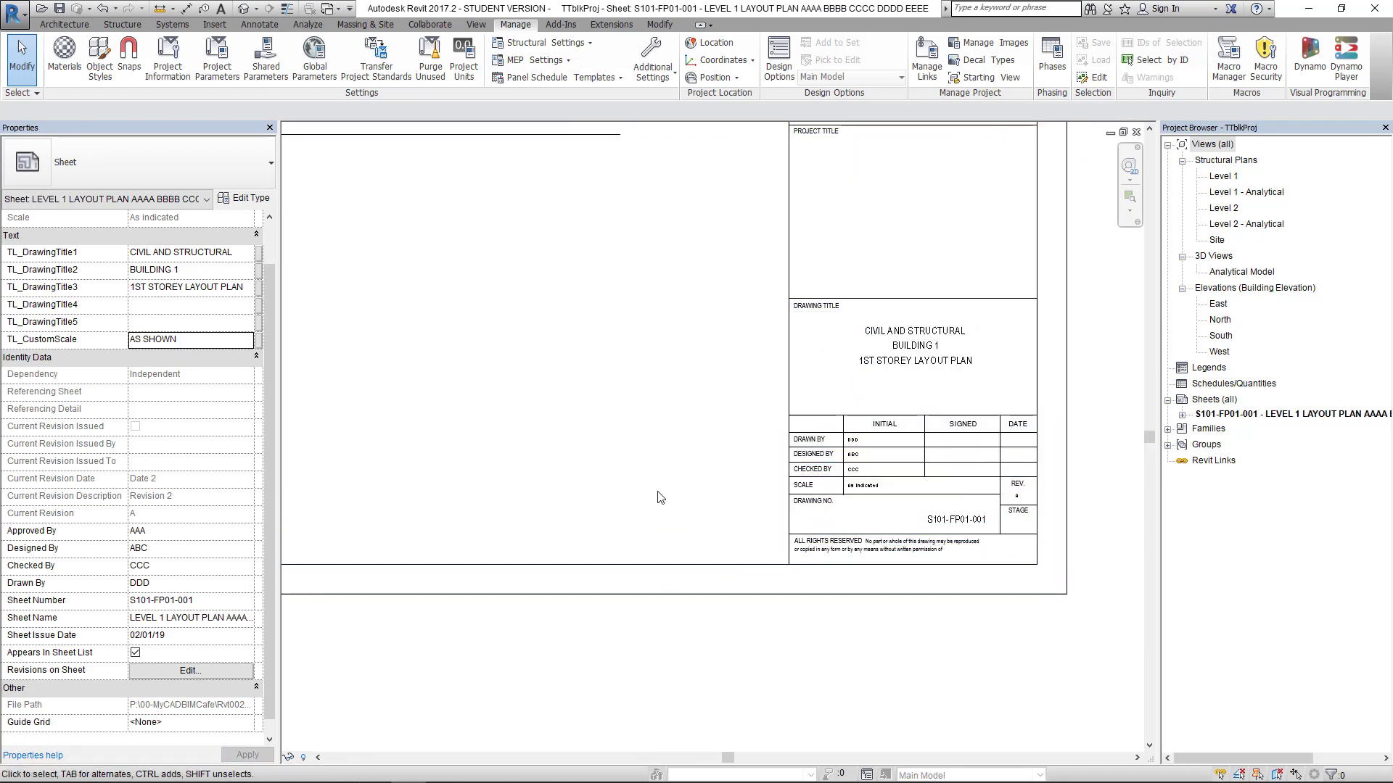
Step: Enable Scale_Custom on the sheet's title block and check its SCALE row
{"action": "left_click", "coordinate": [792, 351]}
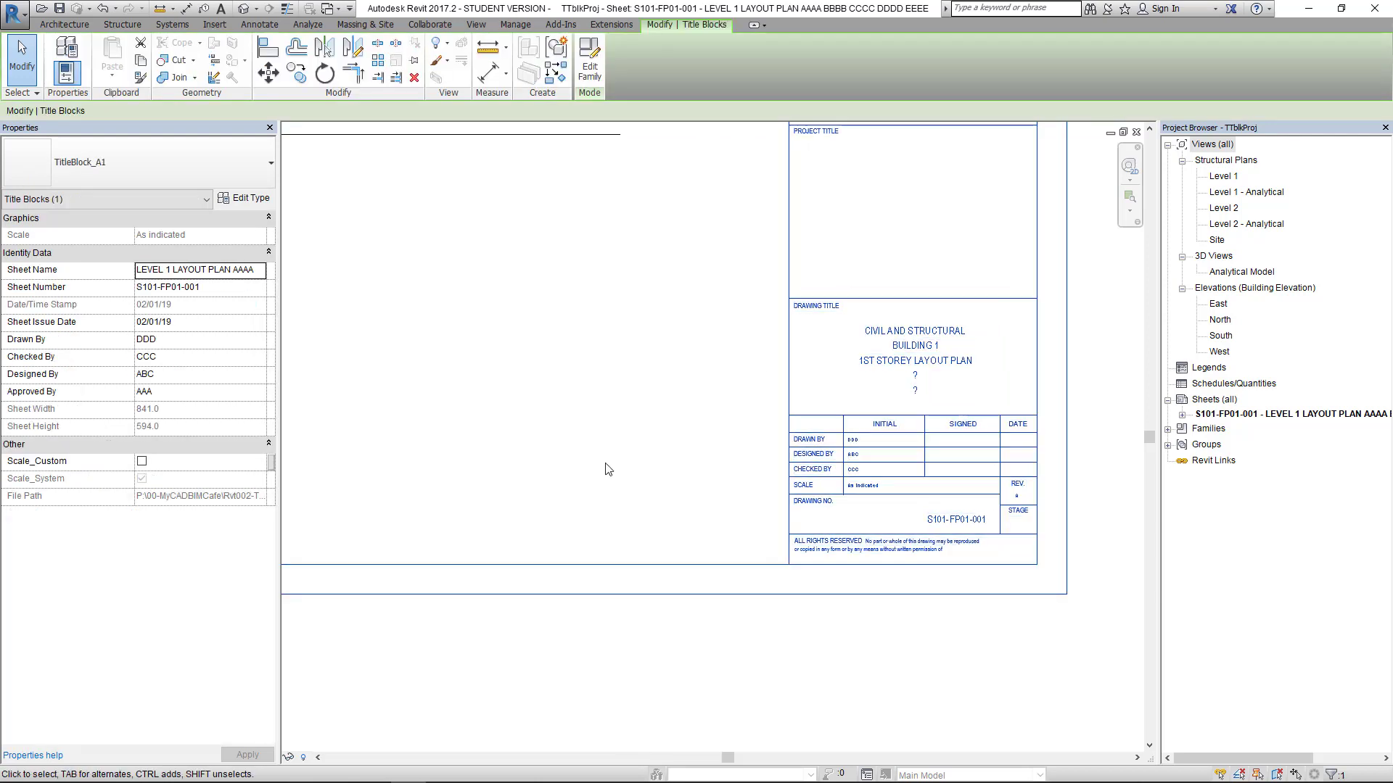
{"action": "left_click", "coordinate": [141, 462]}
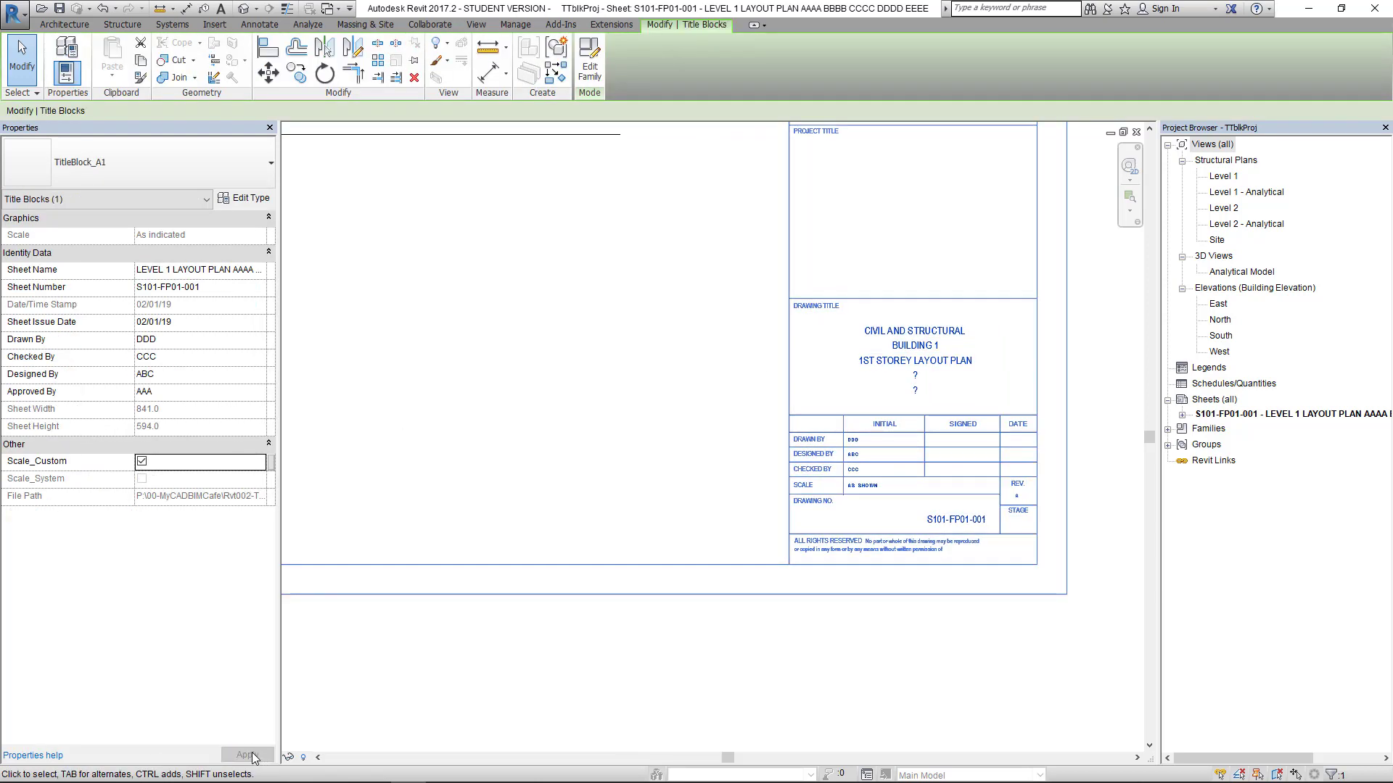
{"action": "scroll", "coordinate": [812, 498], "scroll_direction": "up", "scroll_amount": 4}
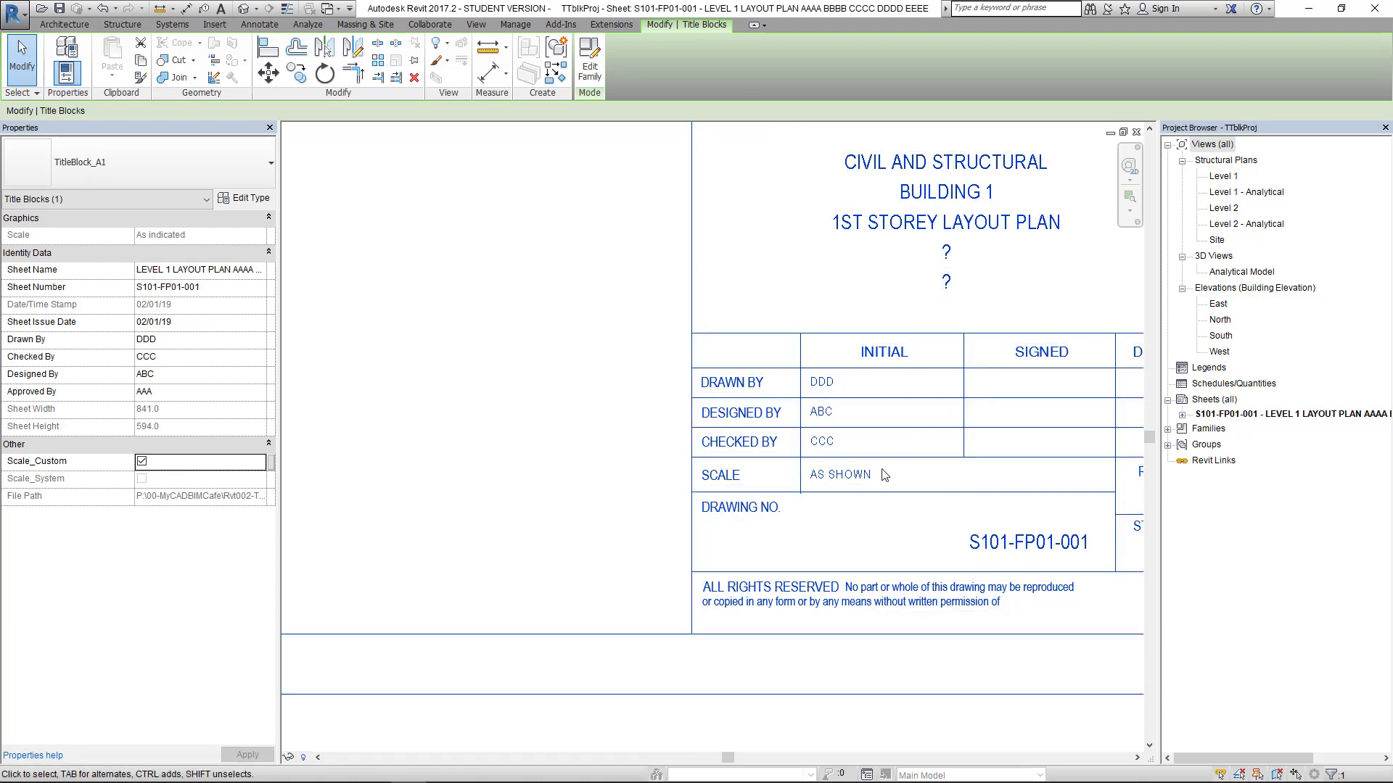
Step: Set the sheet's TL_CustomScale to NOT TO SCALE
{"action": "left_click", "coordinate": [597, 722]}
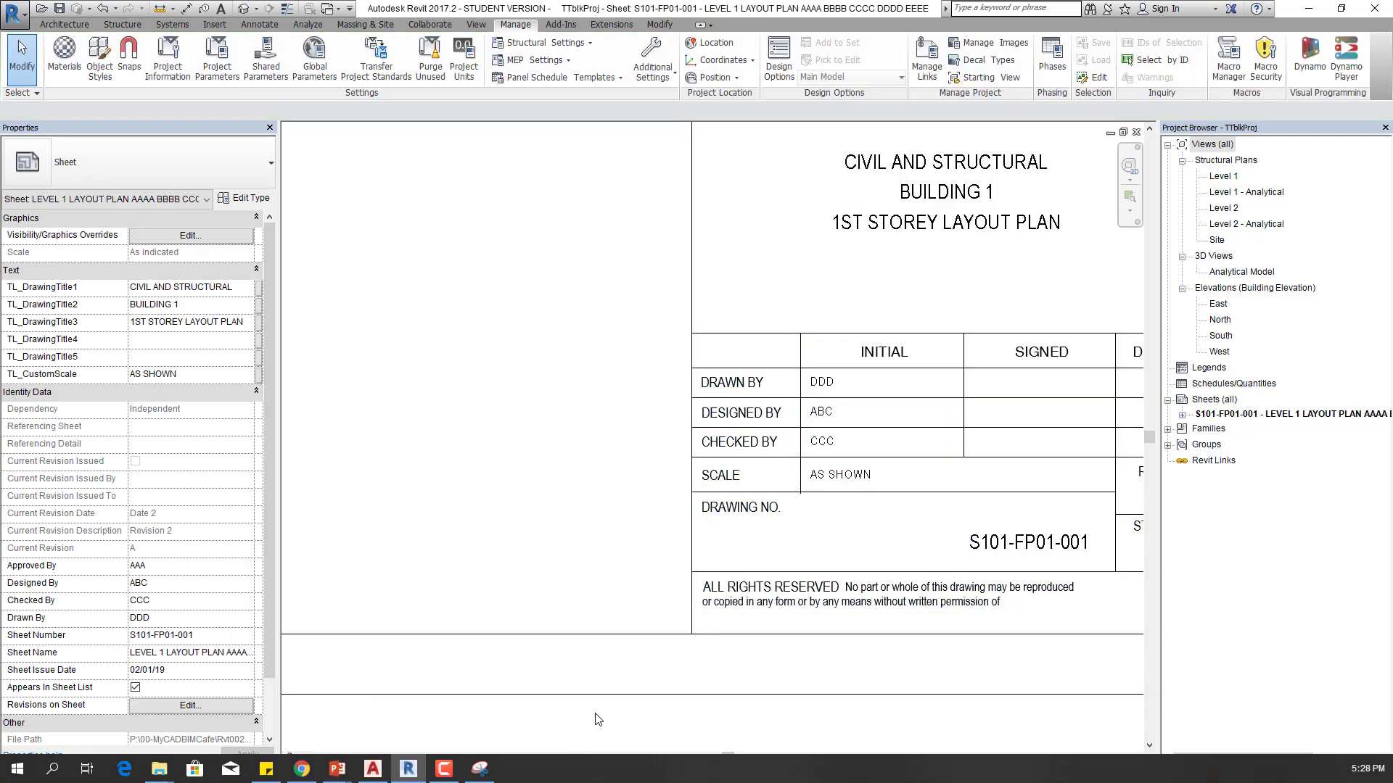
{"action": "left_click", "coordinate": [193, 373]}
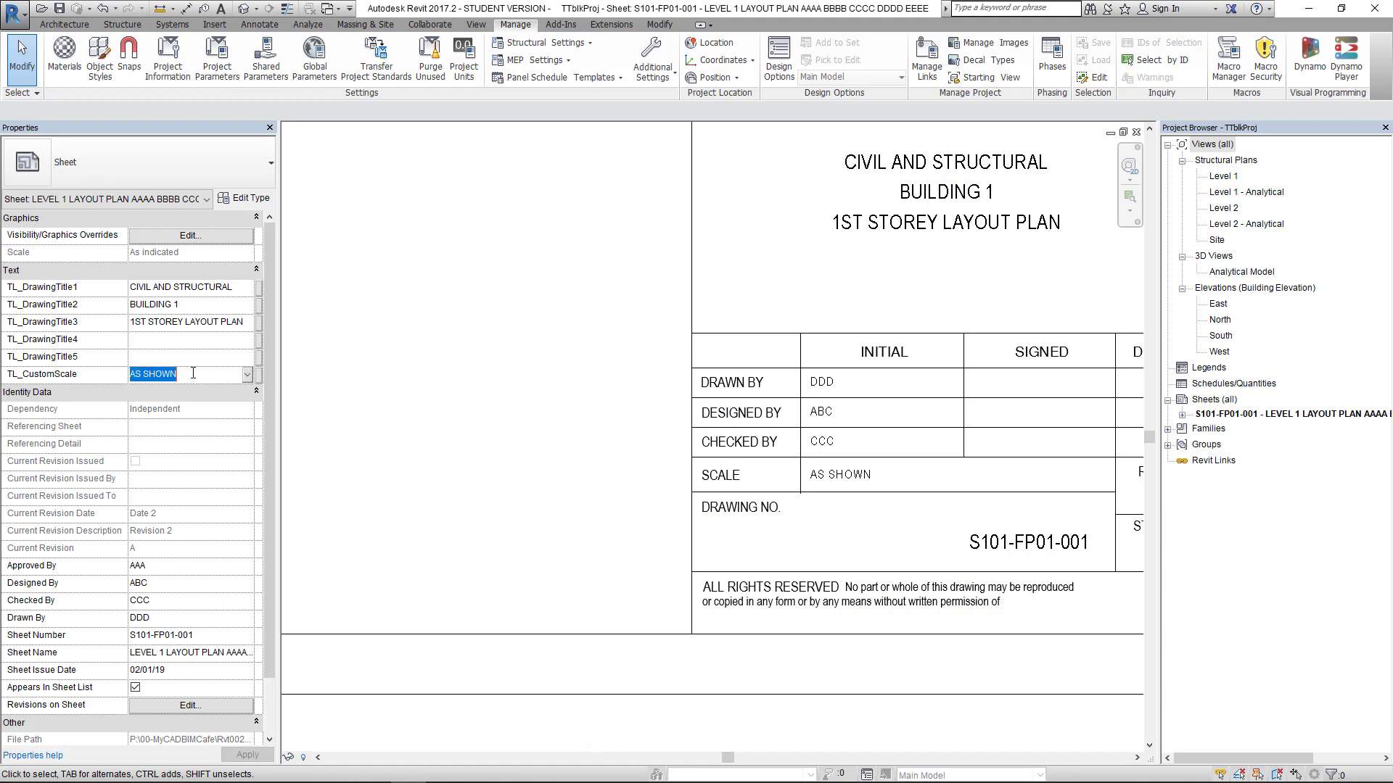
{"action": "type", "text": "NOT TO SCALE"}
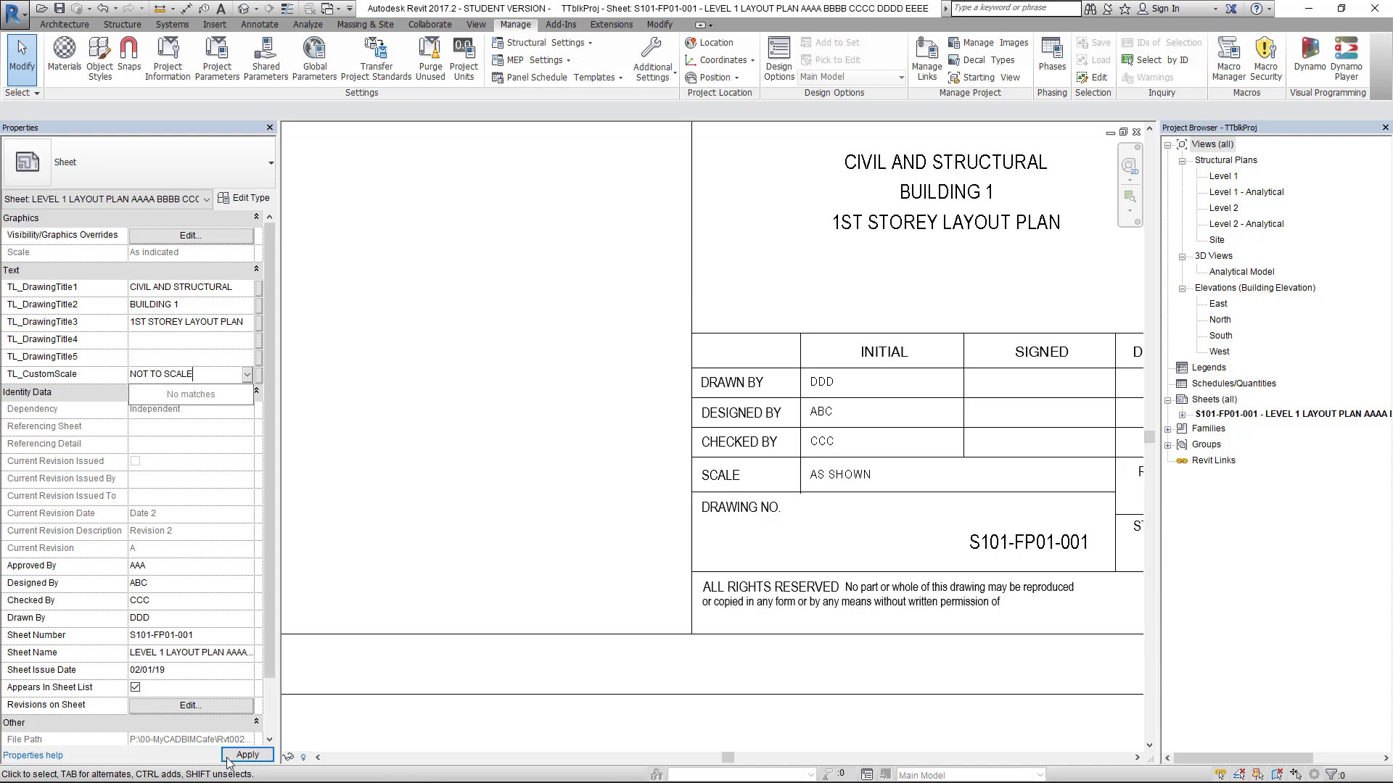
{"action": "left_click", "coordinate": [228, 757]}
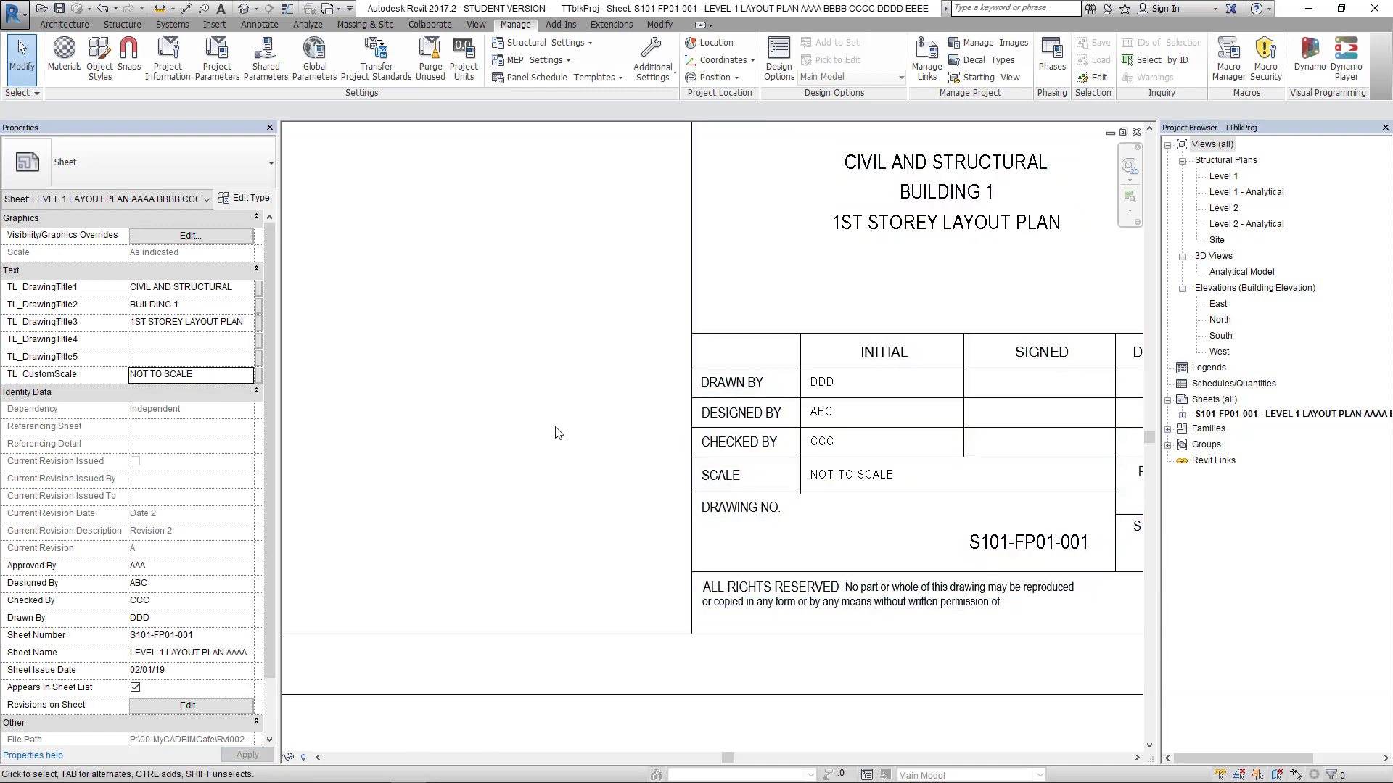
Step: Delete the Level 2 viewport from the sheet and undo the deletion
{"action": "scroll", "coordinate": [558, 433], "scroll_direction": "down", "scroll_amount": 7}
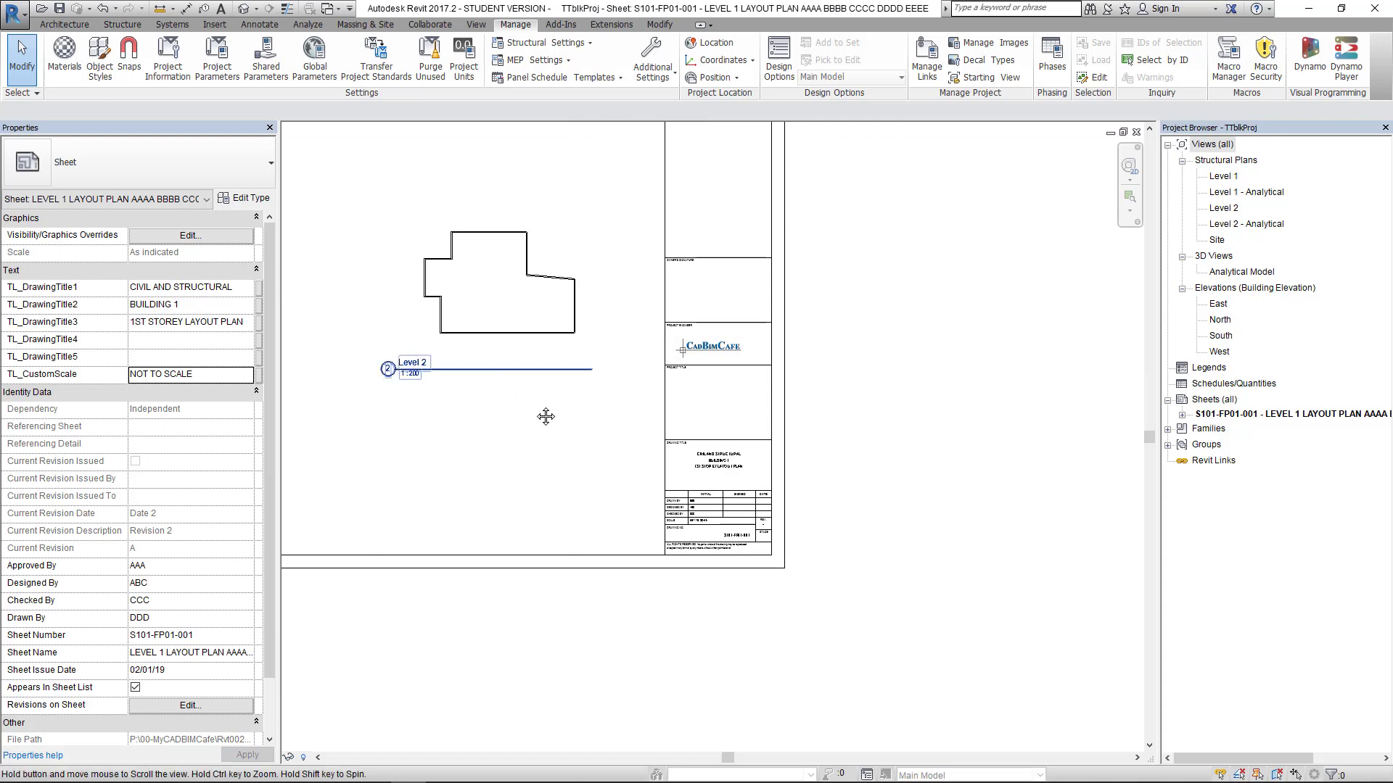
{"action": "middle_click_drag", "start_coordinate": [546, 417], "coordinate": [645, 457]}
{"action": "scroll", "coordinate": [415, 374], "scroll_direction": "down", "scroll_amount": 2}
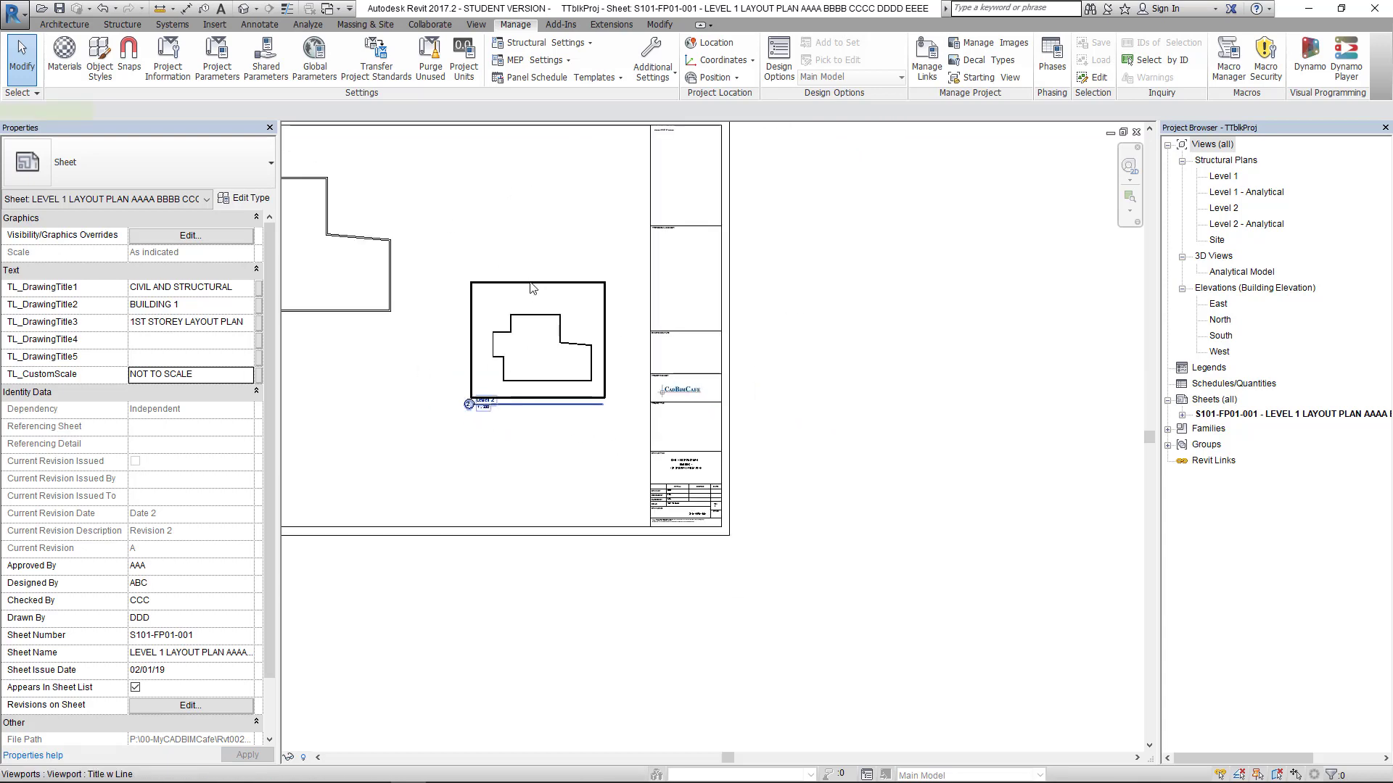
{"action": "left_click", "coordinate": [530, 289]}
{"action": "key", "text": "Delete"}
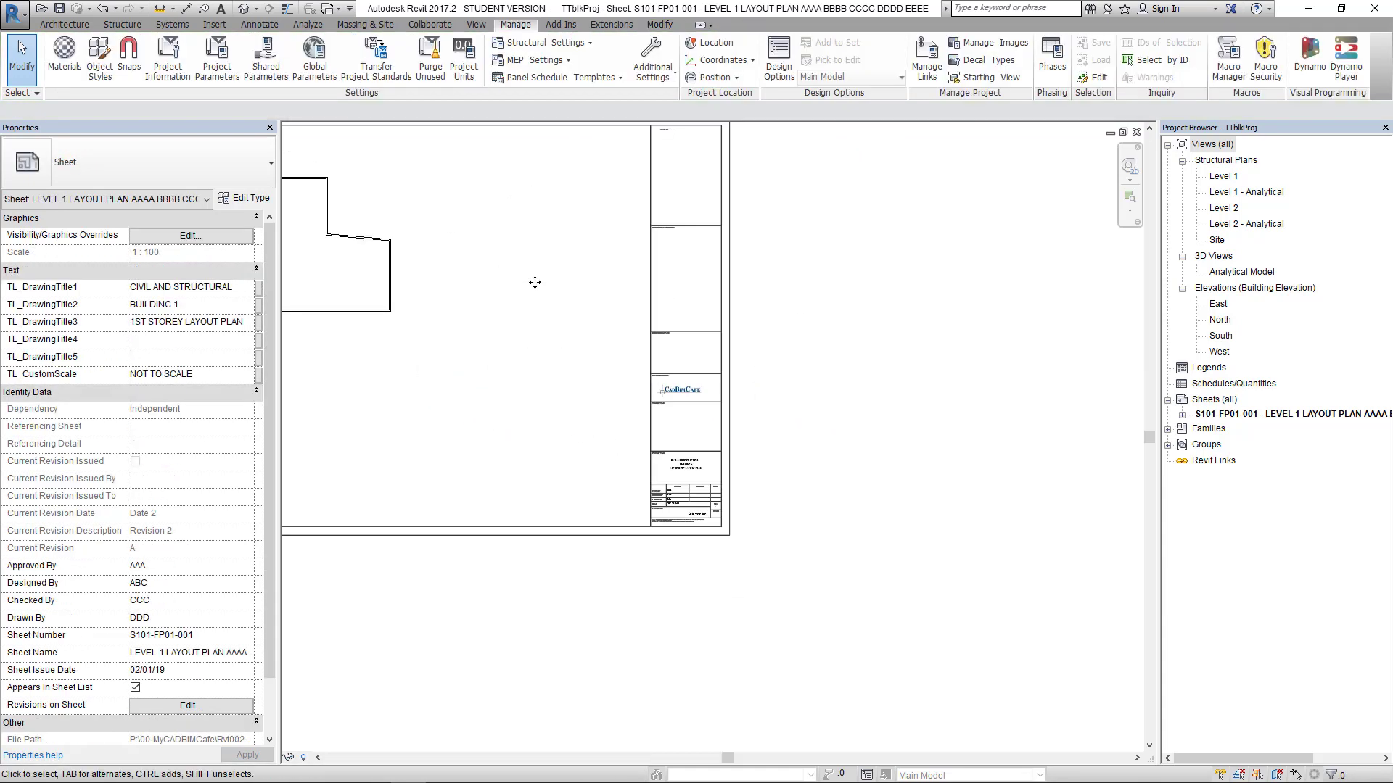
{"action": "left_click", "coordinate": [102, 8]}
Step: Examine the scales of the Level 1 and Level 2 viewports and the title block's SCALE row
{"action": "scroll", "coordinate": [411, 354], "scroll_direction": "down", "scroll_amount": 2}
{"action": "middle_click_drag", "start_coordinate": [411, 354], "coordinate": [560, 388]}
{"action": "scroll", "coordinate": [415, 362], "scroll_direction": "up", "scroll_amount": 6}
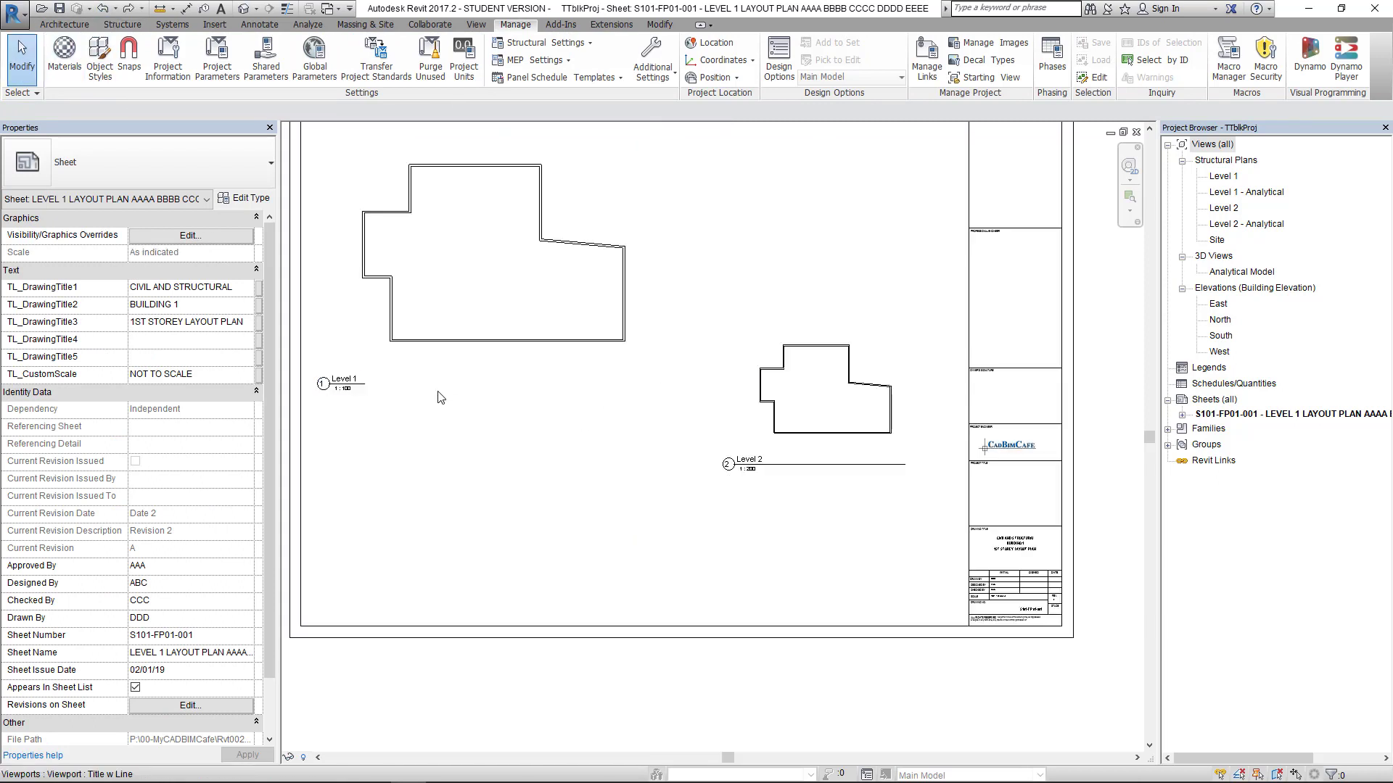
{"action": "scroll", "coordinate": [450, 395], "scroll_direction": "down", "scroll_amount": 3}
{"action": "middle_click_drag", "start_coordinate": [685, 537], "coordinate": [640, 505]}
{"action": "scroll", "coordinate": [750, 496], "scroll_direction": "up", "scroll_amount": 6}
{"action": "middle_click_drag", "start_coordinate": [749, 496], "coordinate": [865, 488]}
{"action": "scroll", "coordinate": [417, 351], "scroll_direction": "down", "scroll_amount": 3}
{"action": "middle_click_drag", "start_coordinate": [418, 350], "coordinate": [687, 464]}
{"action": "scroll", "coordinate": [351, 336], "scroll_direction": "down", "scroll_amount": 2}
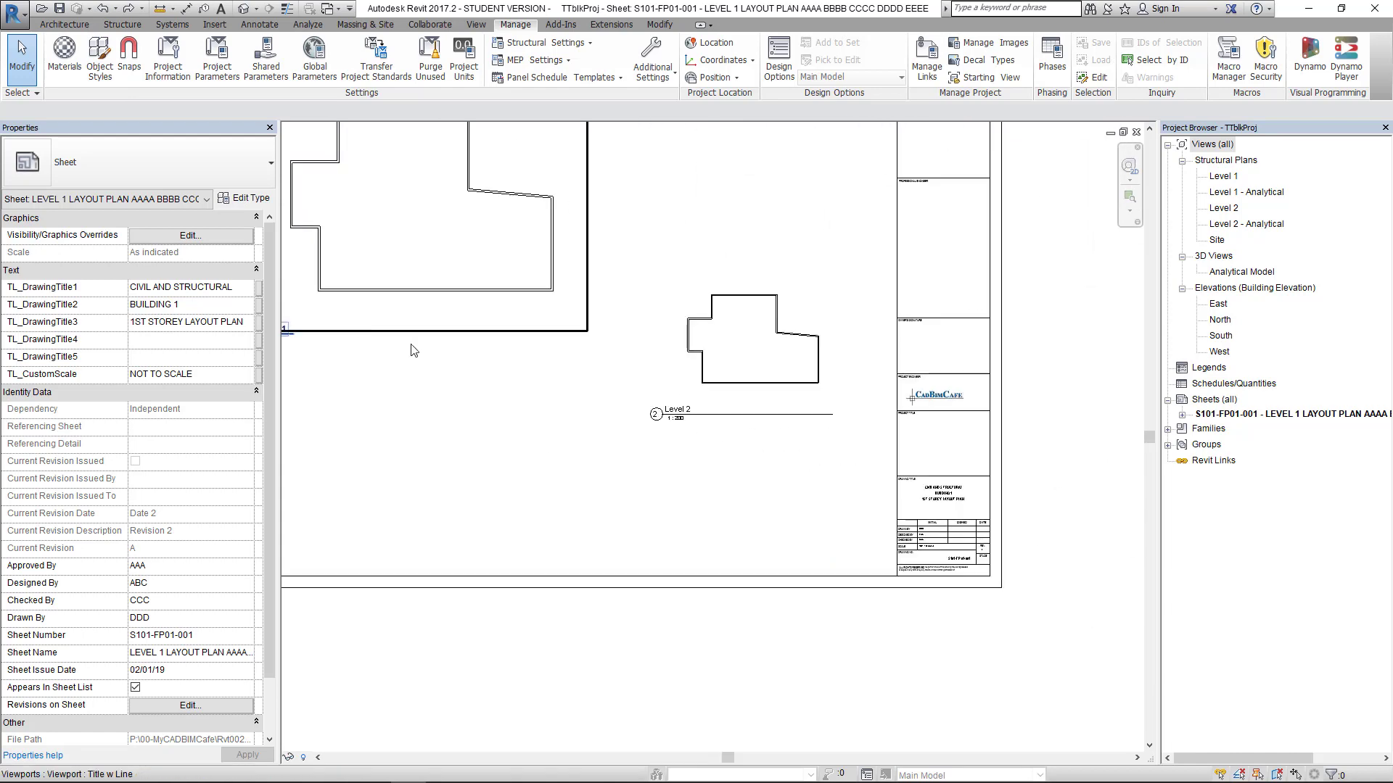
{"action": "middle_click_drag", "start_coordinate": [340, 328], "coordinate": [545, 356]}
{"action": "middle_click_drag", "start_coordinate": [595, 415], "coordinate": [342, 305]}
{"action": "scroll", "coordinate": [862, 458], "scroll_direction": "up", "scroll_amount": 2}
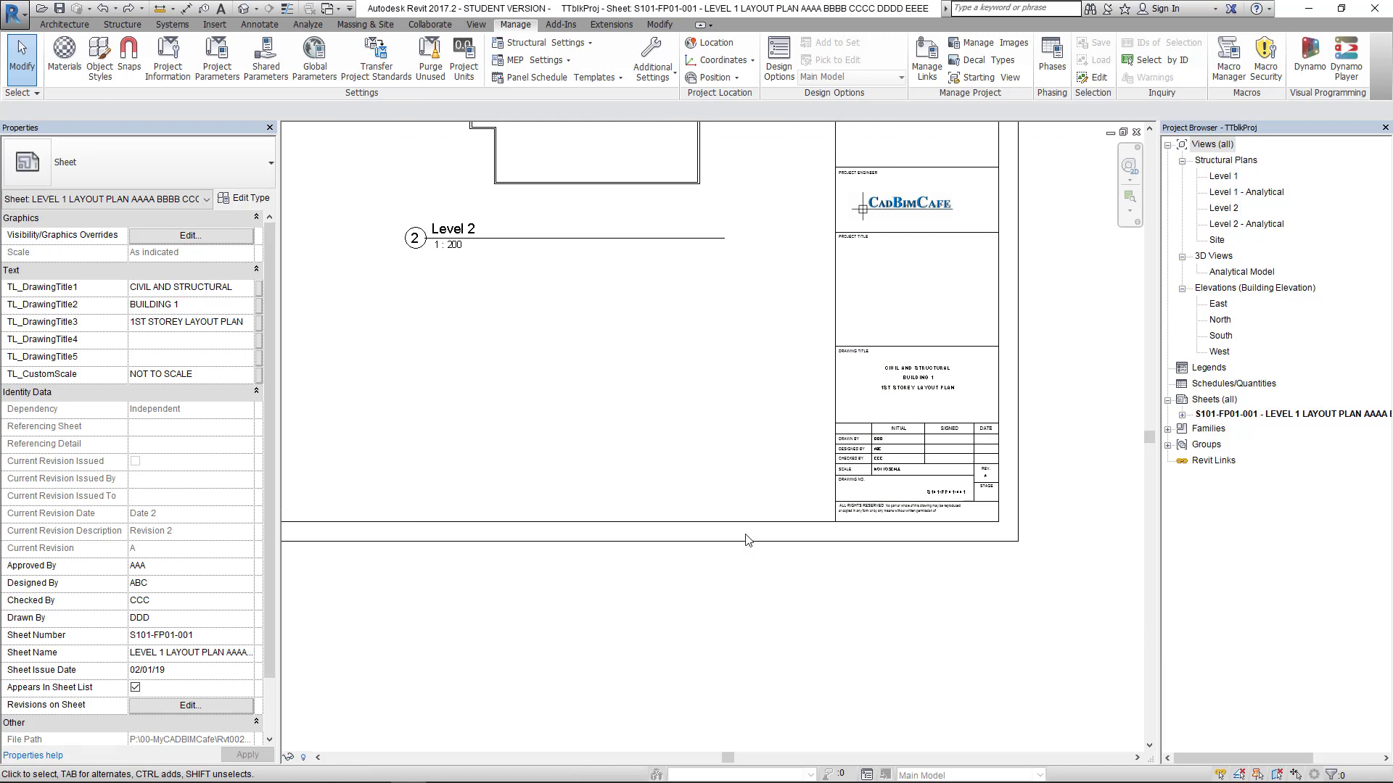
Step: Set the sheet's TL_CustomScale to 1:100 and check the title block's SCALE row
{"action": "scroll", "coordinate": [796, 494], "scroll_direction": "down", "scroll_amount": 1}
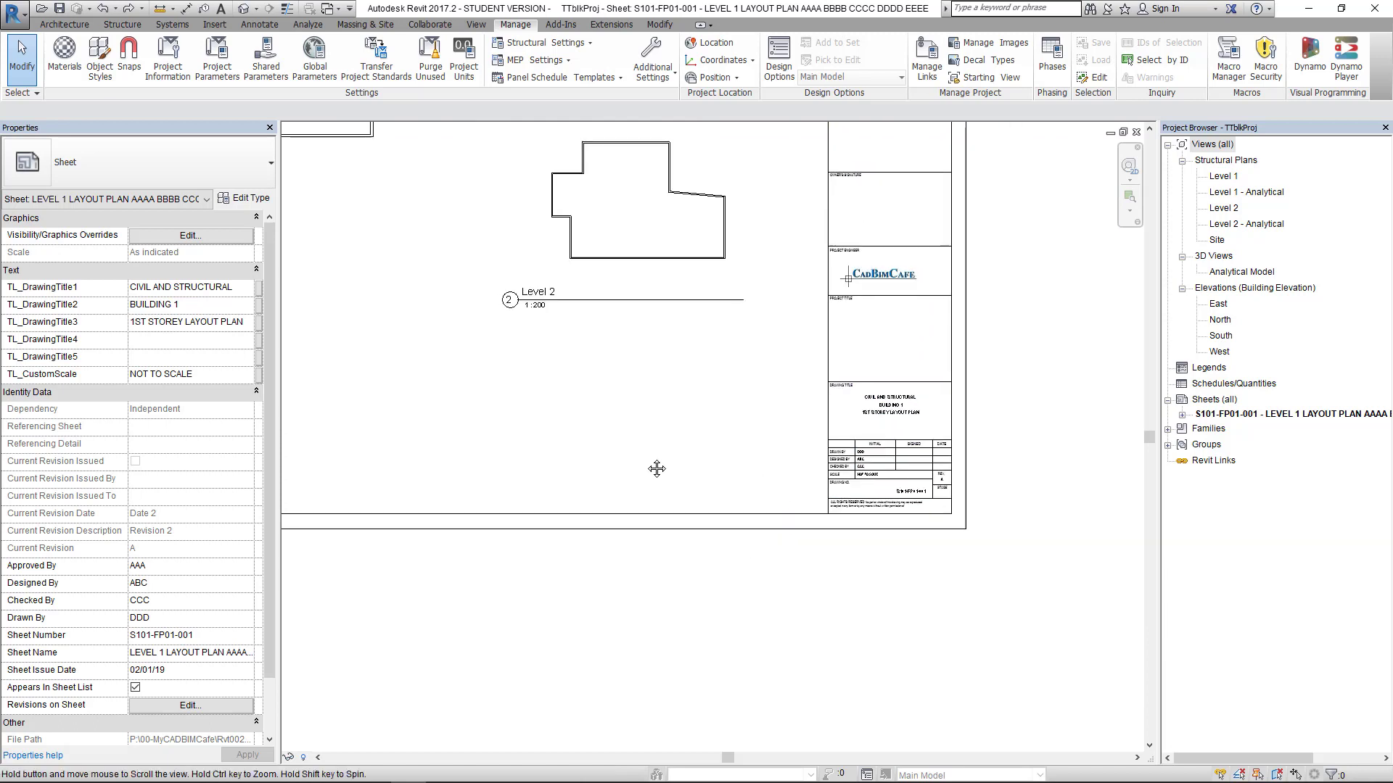
{"action": "middle_click_drag", "start_coordinate": [656, 469], "coordinate": [818, 524]}
{"action": "left_click", "coordinate": [209, 379]}
{"action": "type", "text": "1"}
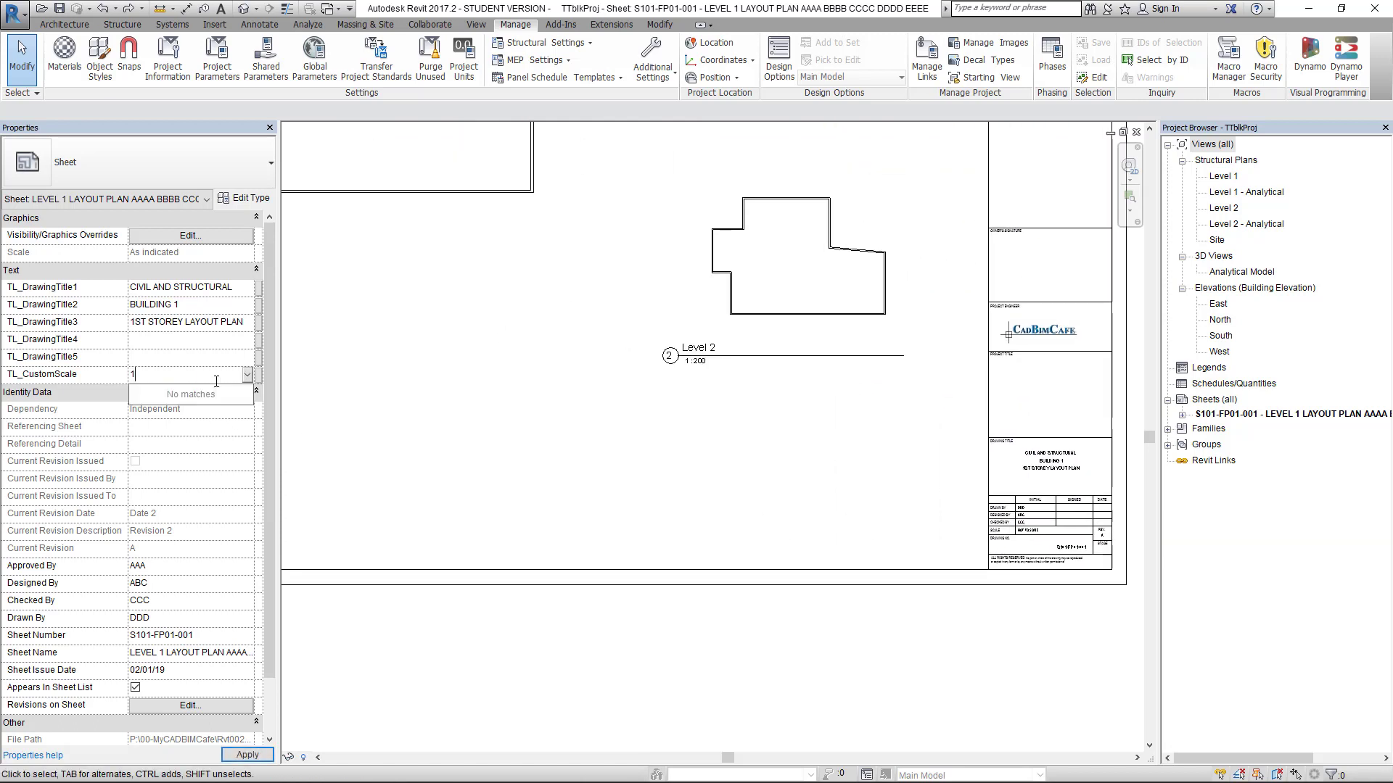
{"action": "type", "text": ":100"}
{"action": "left_click", "coordinate": [245, 756]}
{"action": "scroll", "coordinate": [1035, 553], "scroll_direction": "up", "scroll_amount": 3}
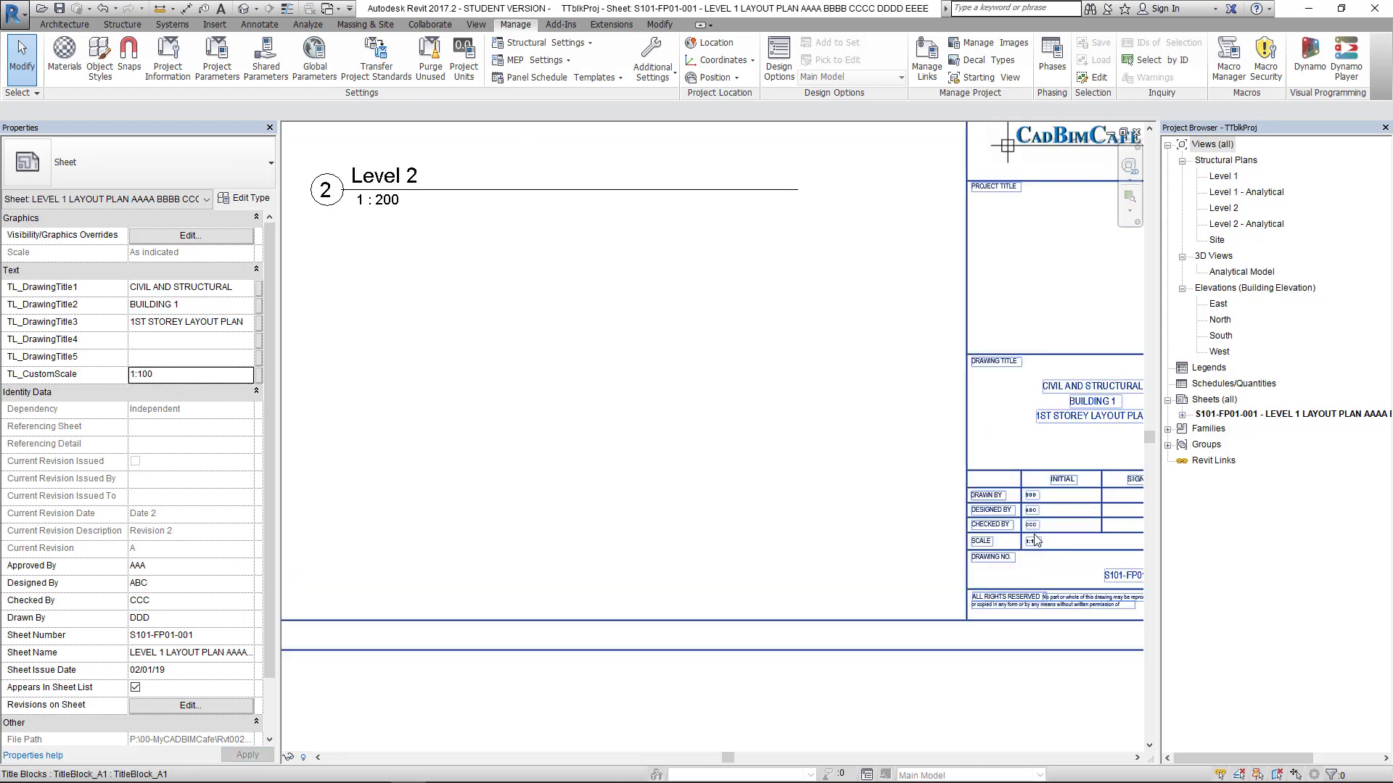
{"action": "scroll", "coordinate": [1035, 541], "scroll_direction": "up", "scroll_amount": 5}
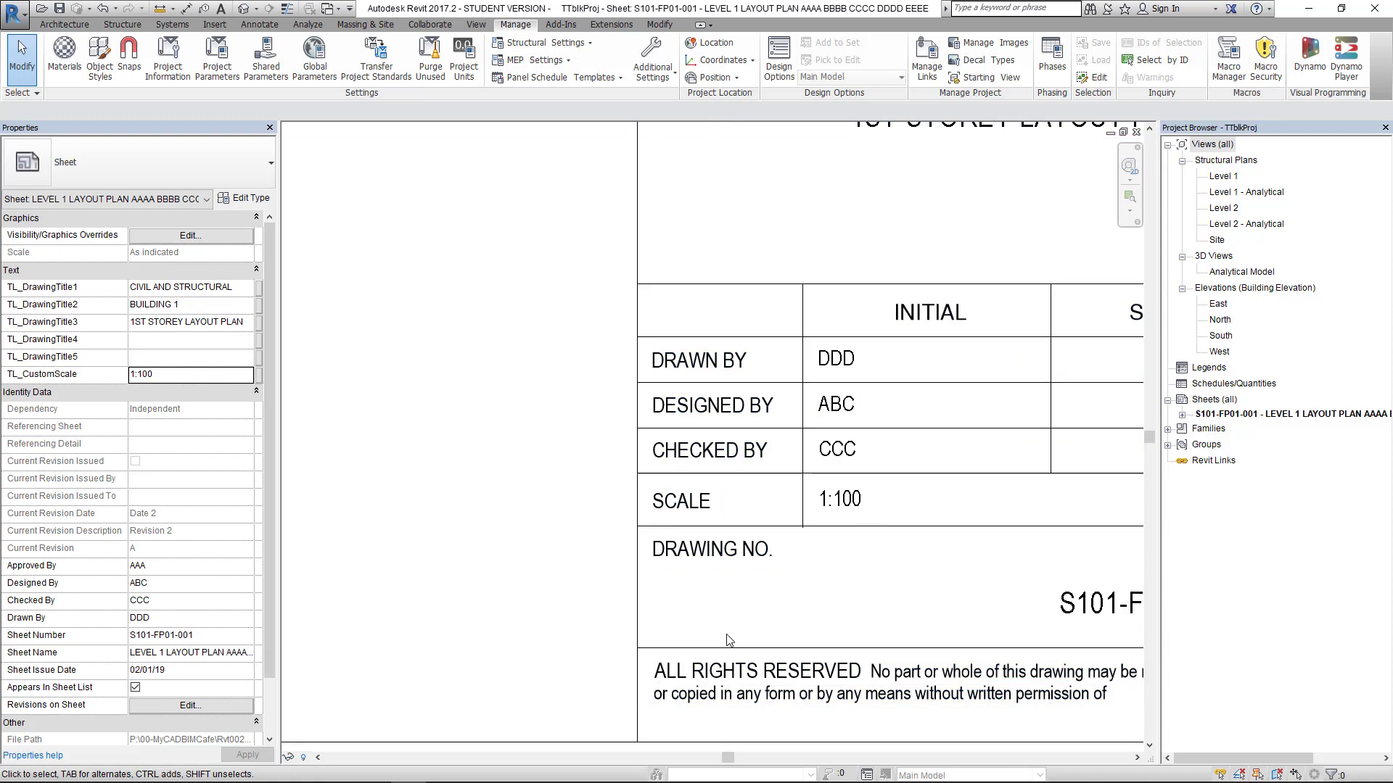
Step: Compare the title block's custom scale entry with the scales of the Level 1 and Level 2 viewports
{"action": "scroll", "coordinate": [581, 561], "scroll_direction": "down", "scroll_amount": 4}
{"action": "scroll", "coordinate": [416, 404], "scroll_direction": "down", "scroll_amount": 2}
{"action": "middle_click_drag", "start_coordinate": [417, 404], "coordinate": [860, 585]}
{"action": "scroll", "coordinate": [411, 426], "scroll_direction": "down", "scroll_amount": 2}
{"action": "scroll", "coordinate": [426, 317], "scroll_direction": "down", "scroll_amount": 2}
{"action": "scroll", "coordinate": [607, 424], "scroll_direction": "down", "scroll_amount": 3}
{"action": "scroll", "coordinate": [953, 630], "scroll_direction": "up", "scroll_amount": 5}
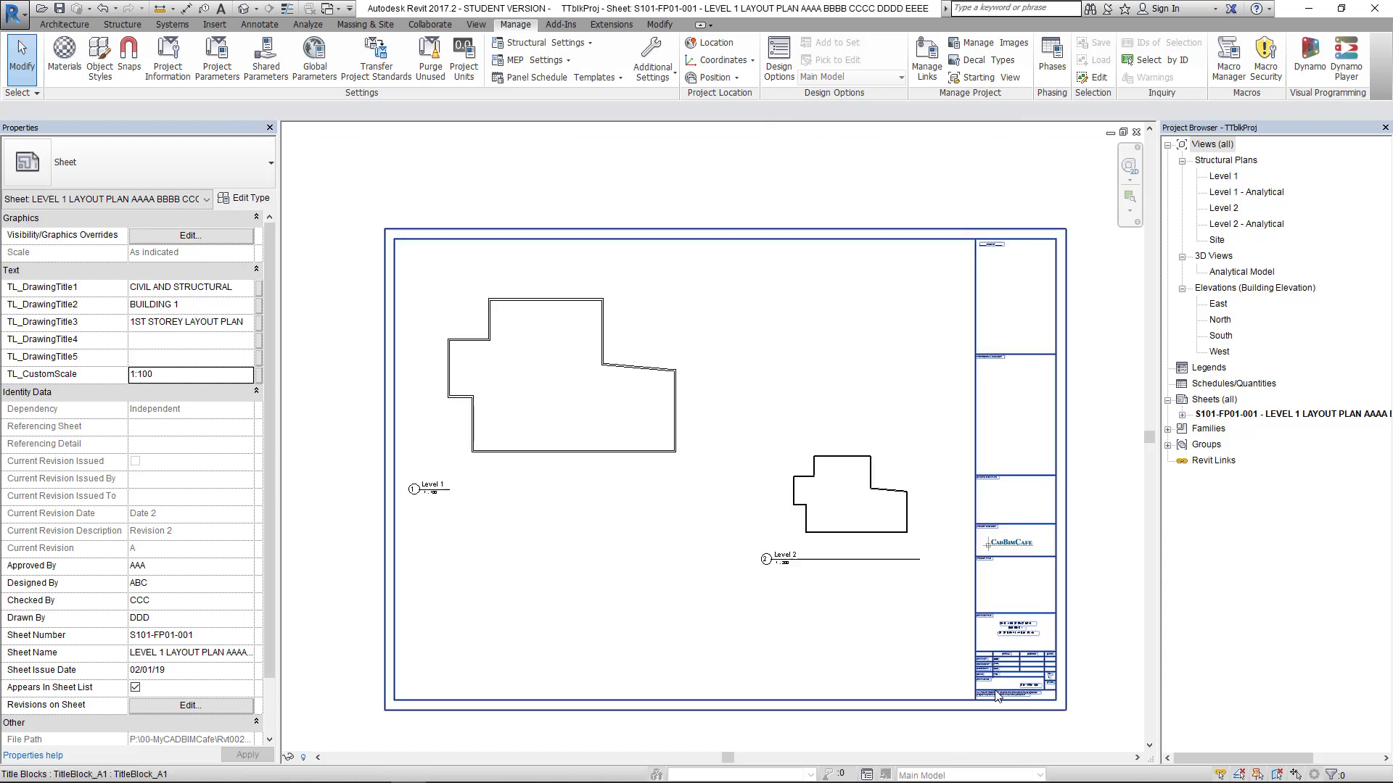
{"action": "scroll", "coordinate": [984, 657], "scroll_direction": "up", "scroll_amount": 3}
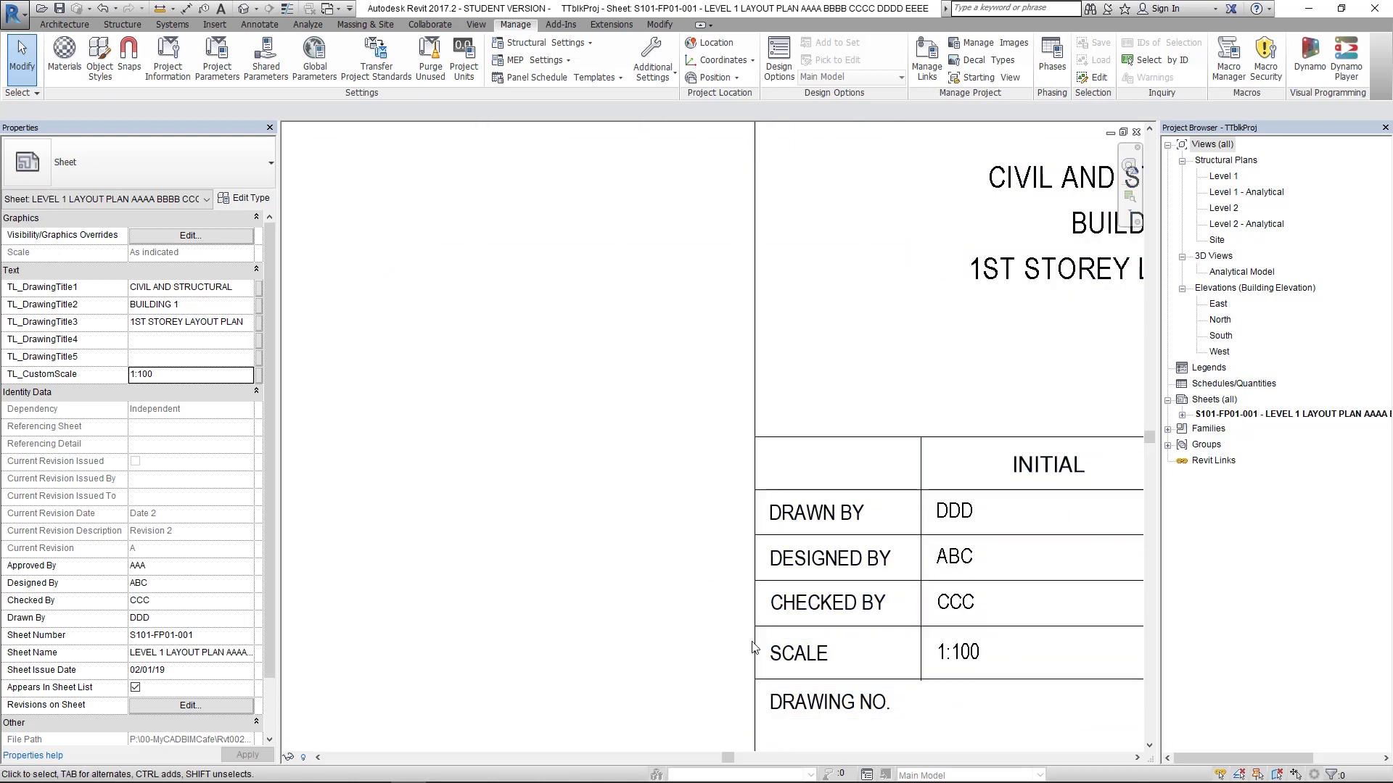
{"action": "left_click", "coordinate": [165, 375]}
{"action": "scroll", "coordinate": [637, 462], "scroll_direction": "down", "scroll_amount": 5}
{"action": "scroll", "coordinate": [559, 435], "scroll_direction": "up", "scroll_amount": 2}
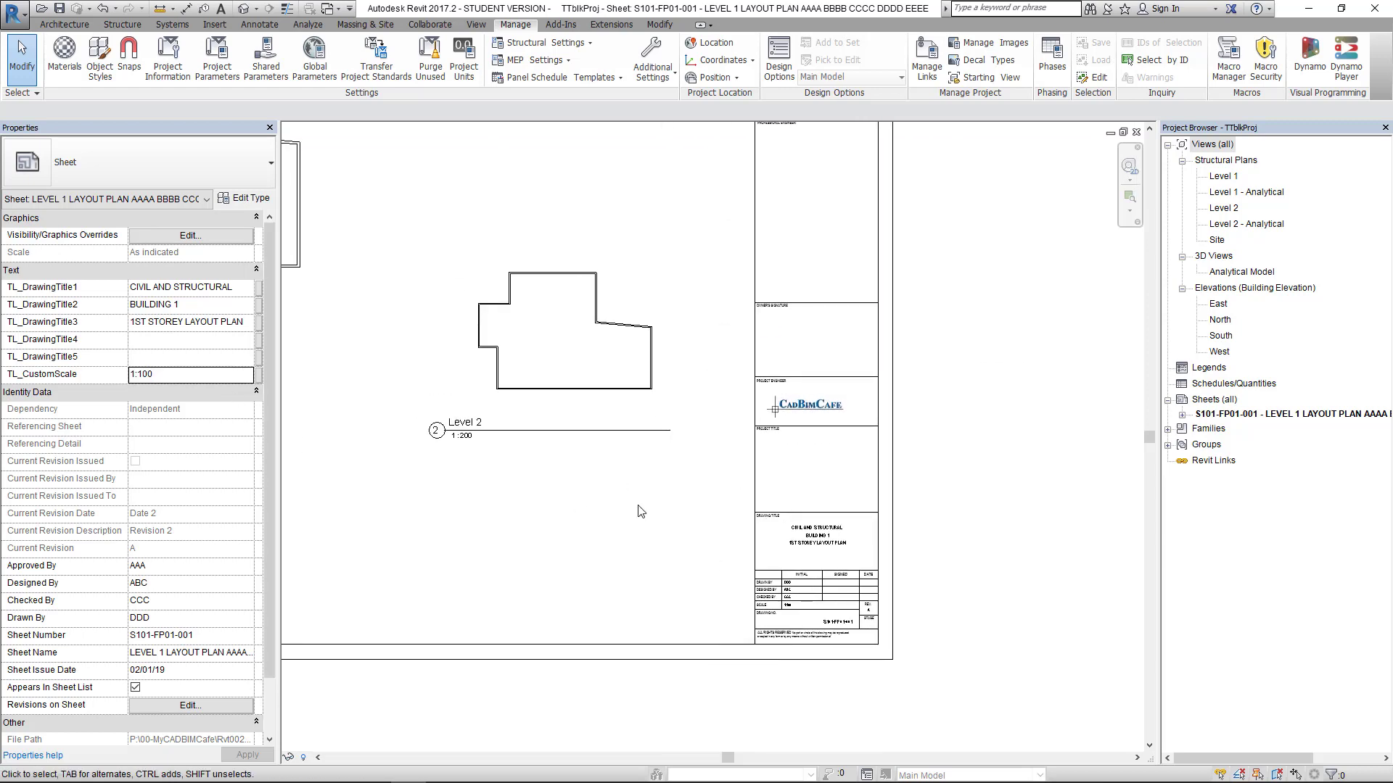
{"action": "scroll", "coordinate": [638, 510], "scroll_direction": "down", "scroll_amount": 3}
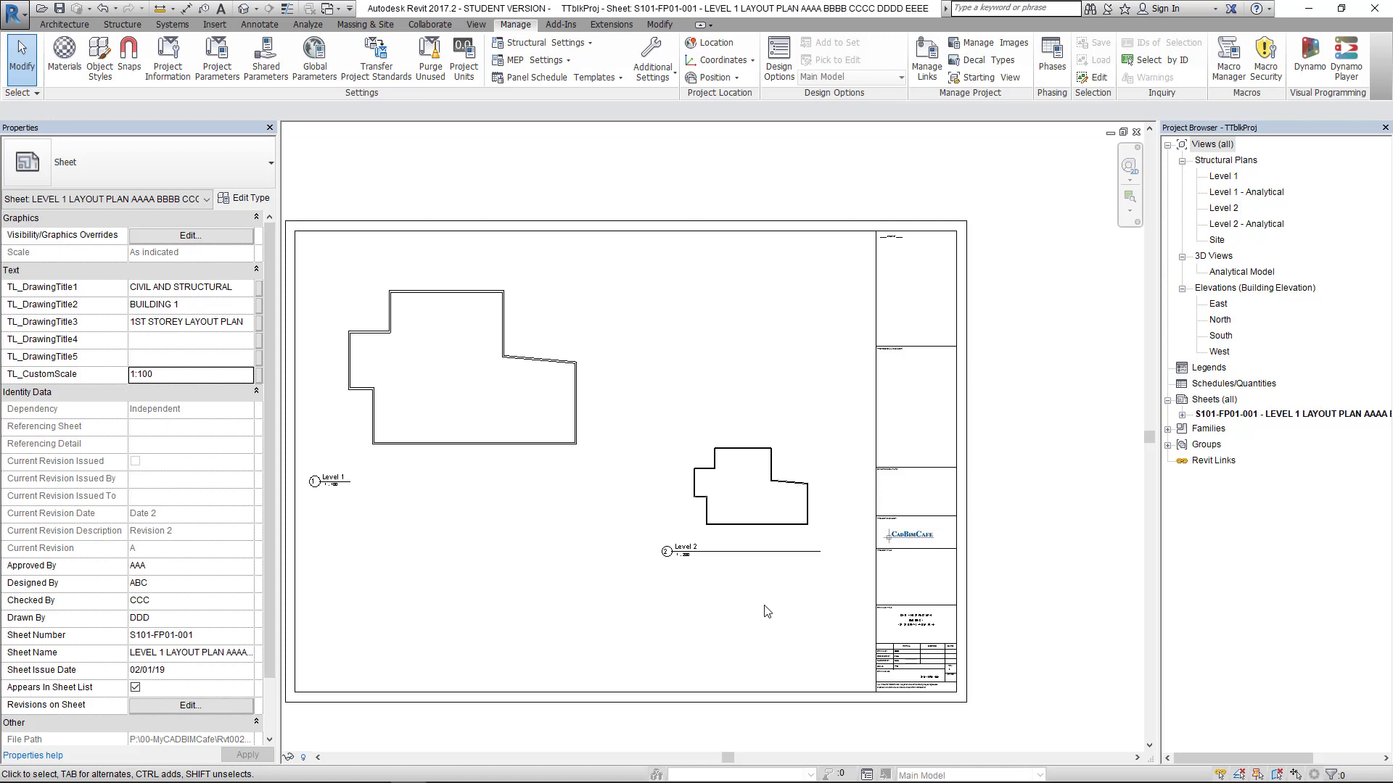
Step: Examine the sheet's overall layout and the title block's border lines around the PROFESSIONAL ENGINEER box
{"action": "scroll", "coordinate": [681, 468], "scroll_direction": "down", "scroll_amount": 1}
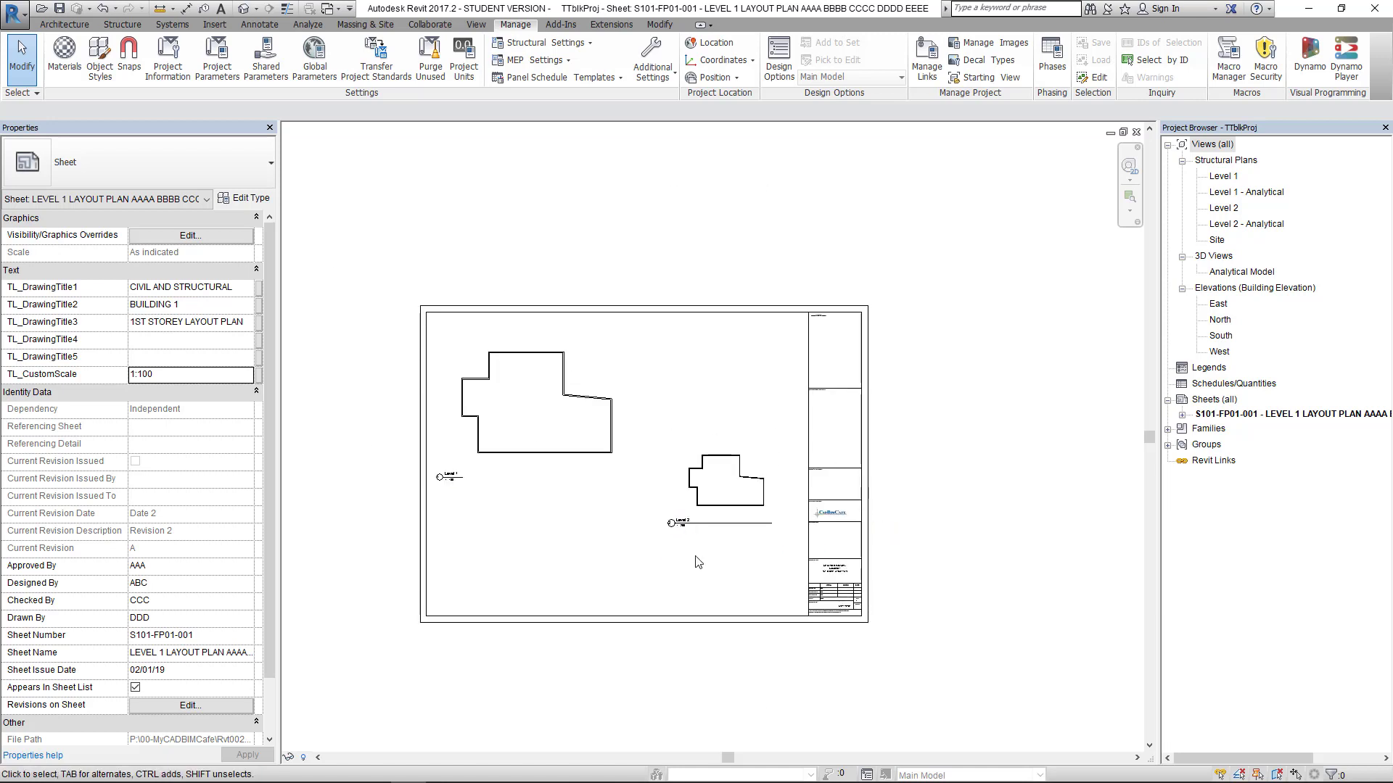
{"action": "scroll", "coordinate": [721, 526], "scroll_direction": "up", "scroll_amount": 2}
{"action": "scroll", "coordinate": [753, 521], "scroll_direction": "down", "scroll_amount": 1}
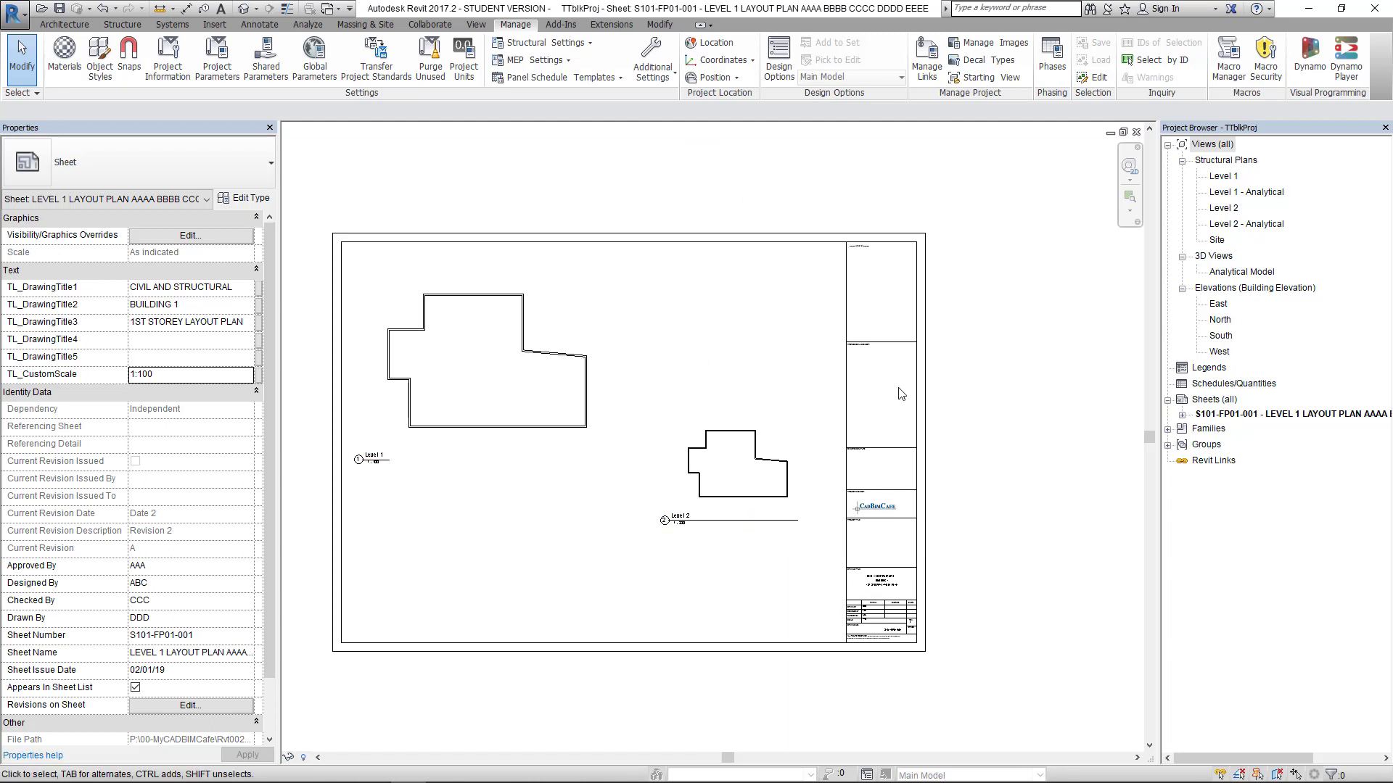
{"action": "scroll", "coordinate": [899, 394], "scroll_direction": "up", "scroll_amount": 4}
{"action": "scroll", "coordinate": [860, 416], "scroll_direction": "down", "scroll_amount": 3}
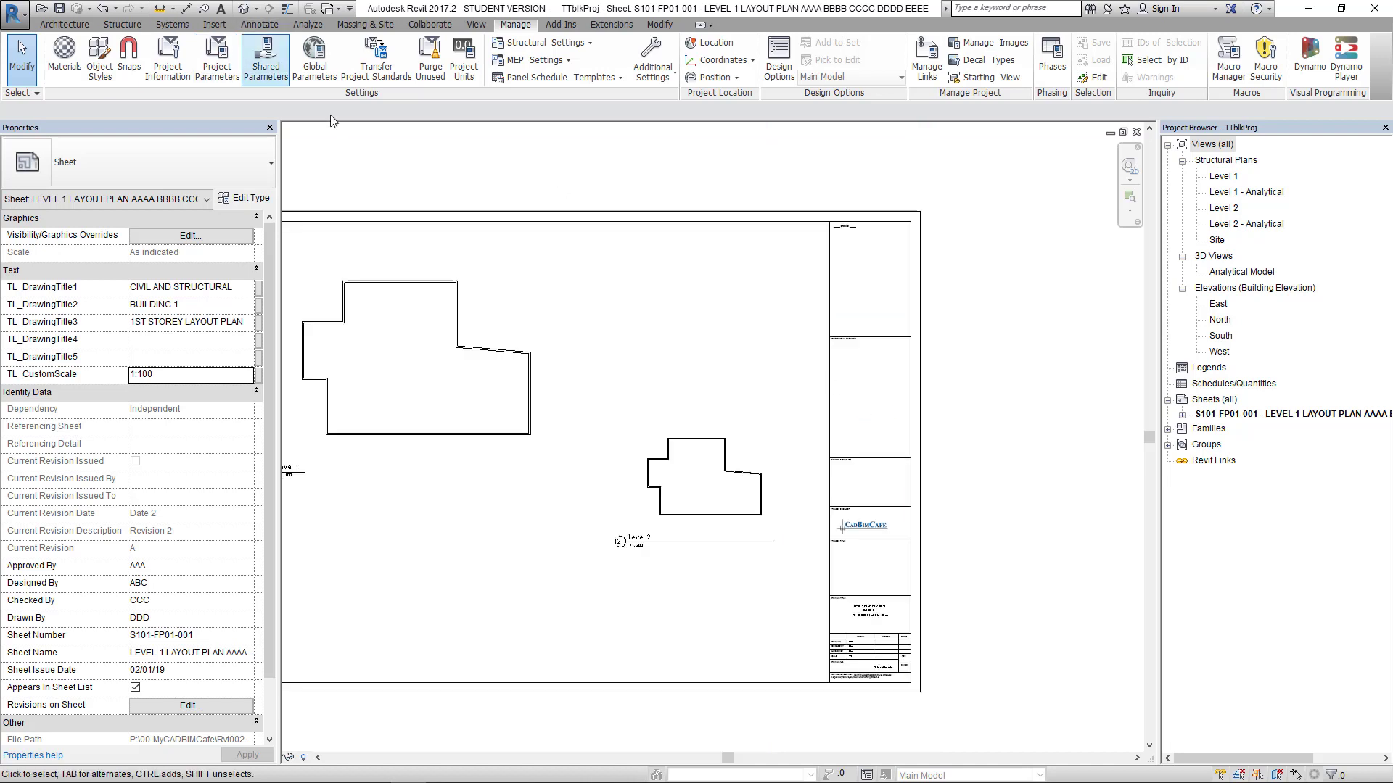
{"action": "scroll", "coordinate": [802, 395], "scroll_direction": "up", "scroll_amount": 5}
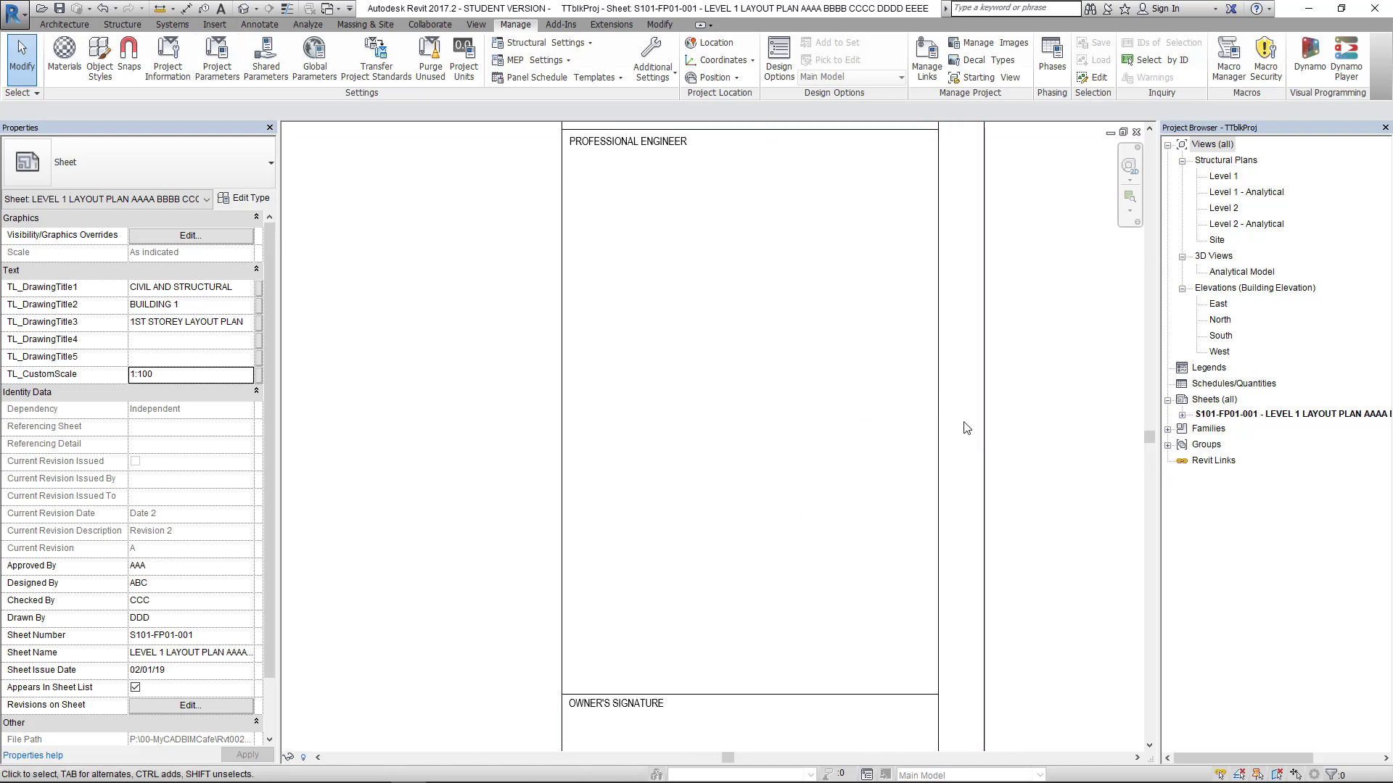
{"action": "scroll", "coordinate": [966, 428], "scroll_direction": "down", "scroll_amount": 2}
{"action": "scroll", "coordinate": [922, 411], "scroll_direction": "down", "scroll_amount": 2}
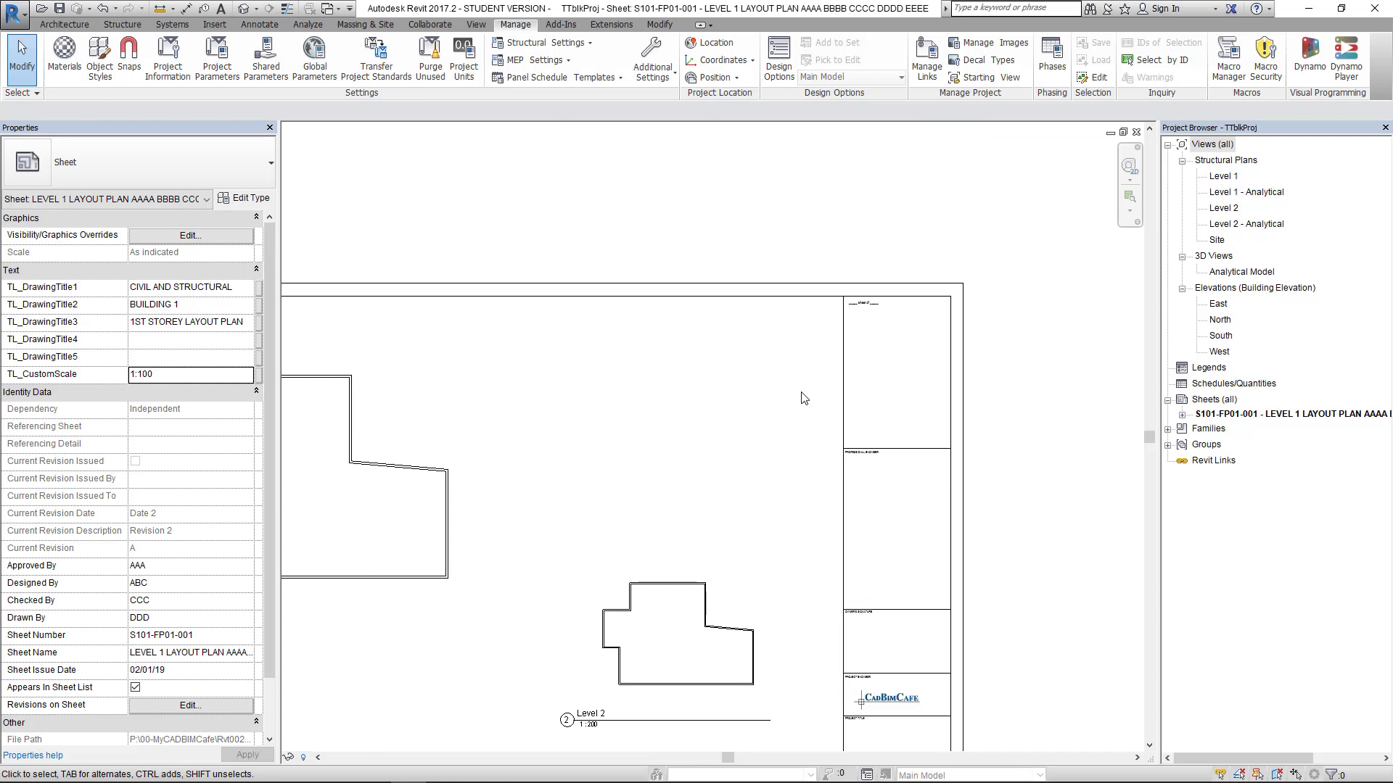
Step: In the TitleBlock_A1 family, assign the four inner border lines to the Wide Lines subcategory
{"action": "key", "text": "ctrl+Tab"}
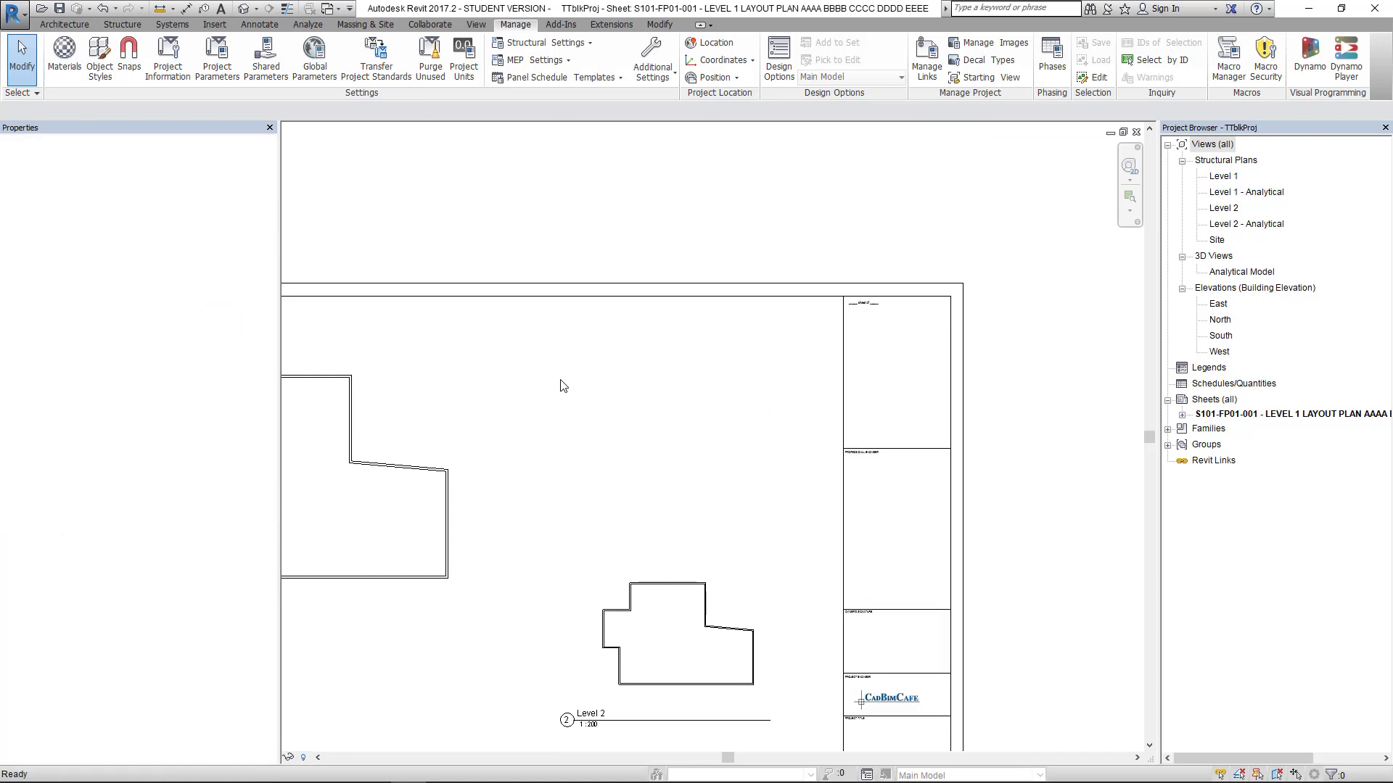
{"action": "scroll", "coordinate": [687, 358], "scroll_direction": "down", "scroll_amount": 4}
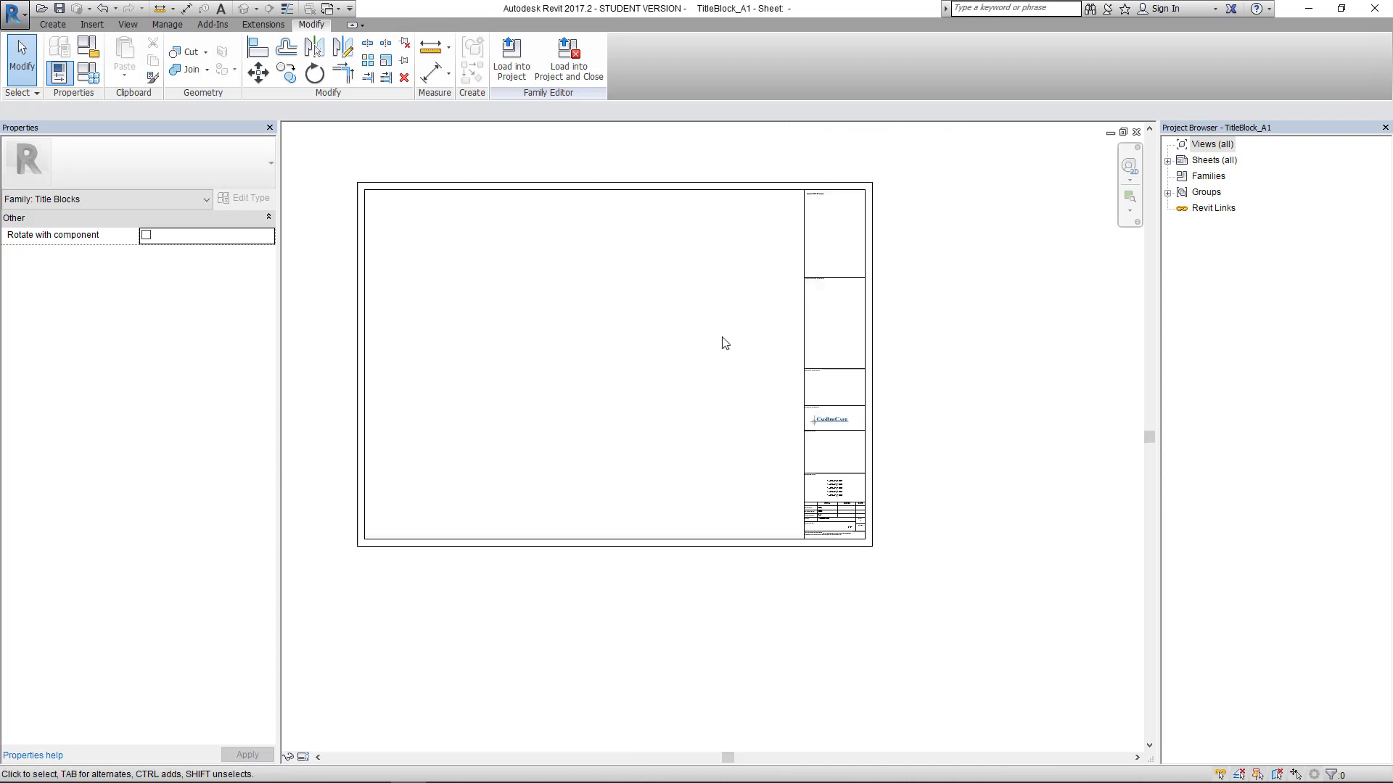
{"action": "scroll", "coordinate": [724, 342], "scroll_direction": "up", "scroll_amount": 3}
{"action": "left_click", "coordinate": [754, 303]}
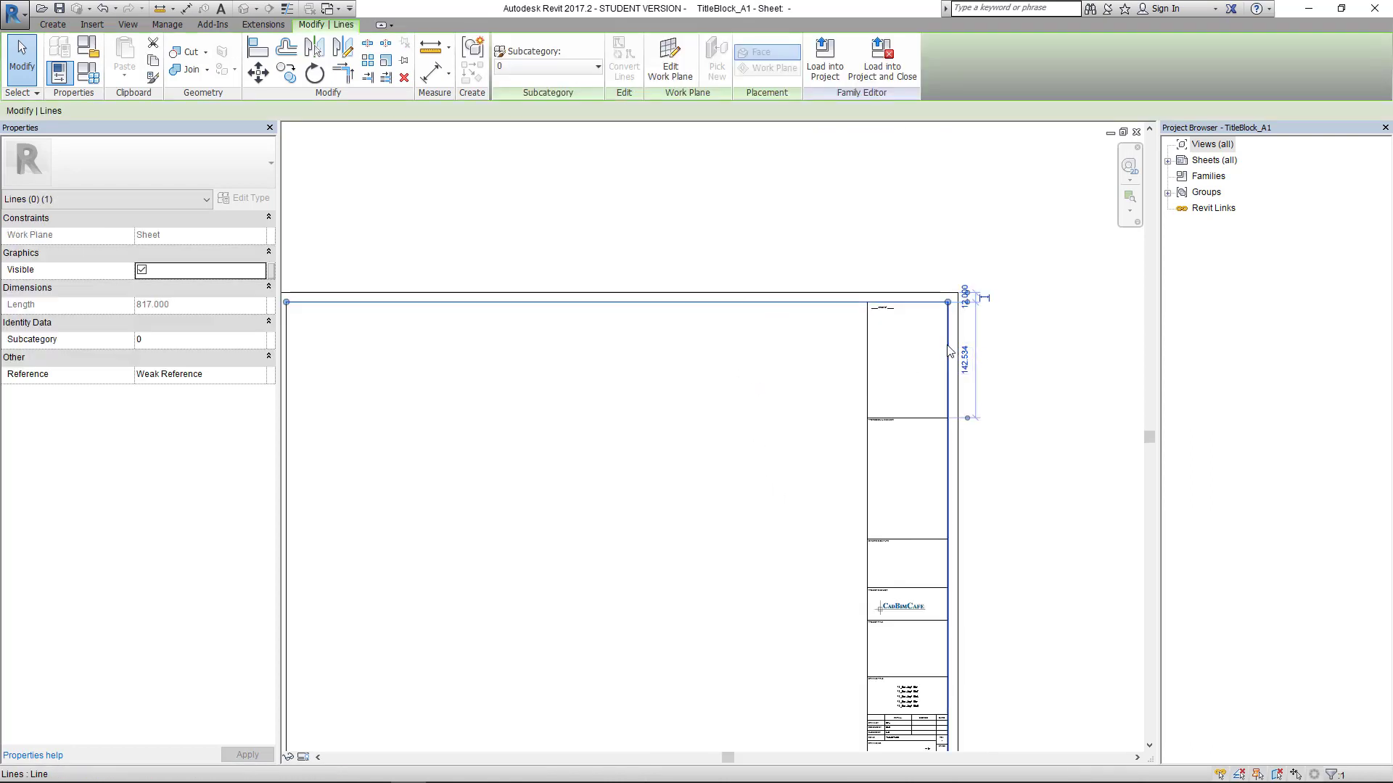
{"action": "scroll", "coordinate": [759, 457], "scroll_direction": "down", "scroll_amount": 3}
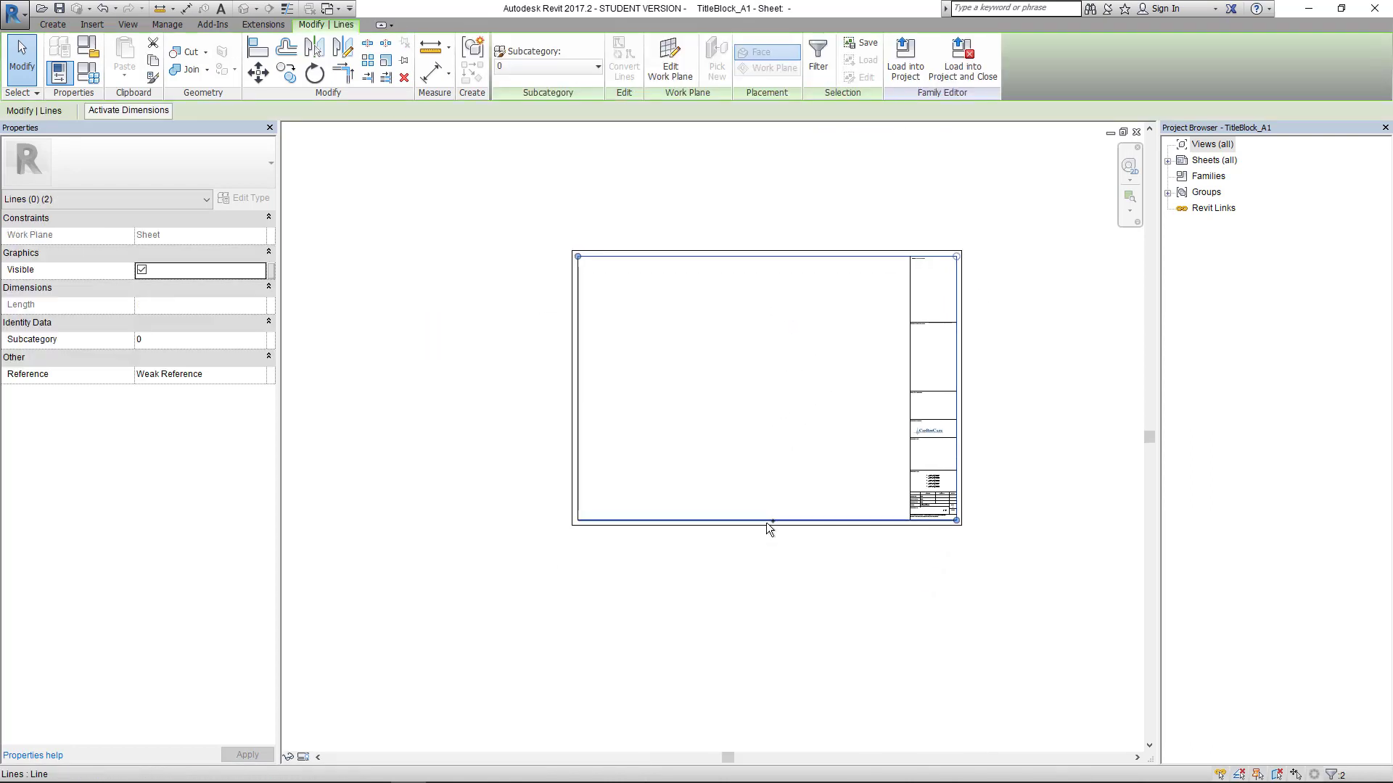
{"action": "left_click", "coordinate": [768, 521], "text": "ctrl"}
{"action": "left_click", "coordinate": [577, 437], "text": "ctrl"}
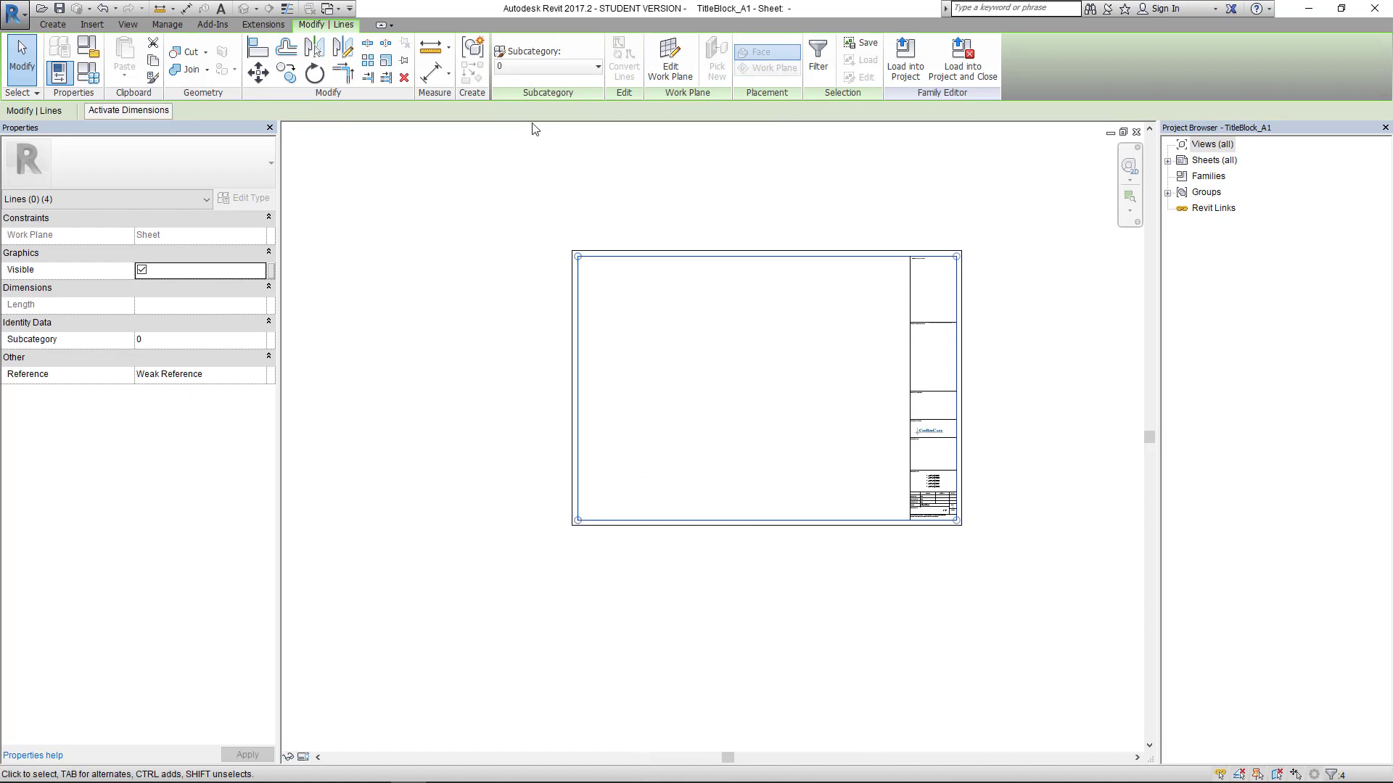
{"action": "left_click", "coordinate": [538, 63]}
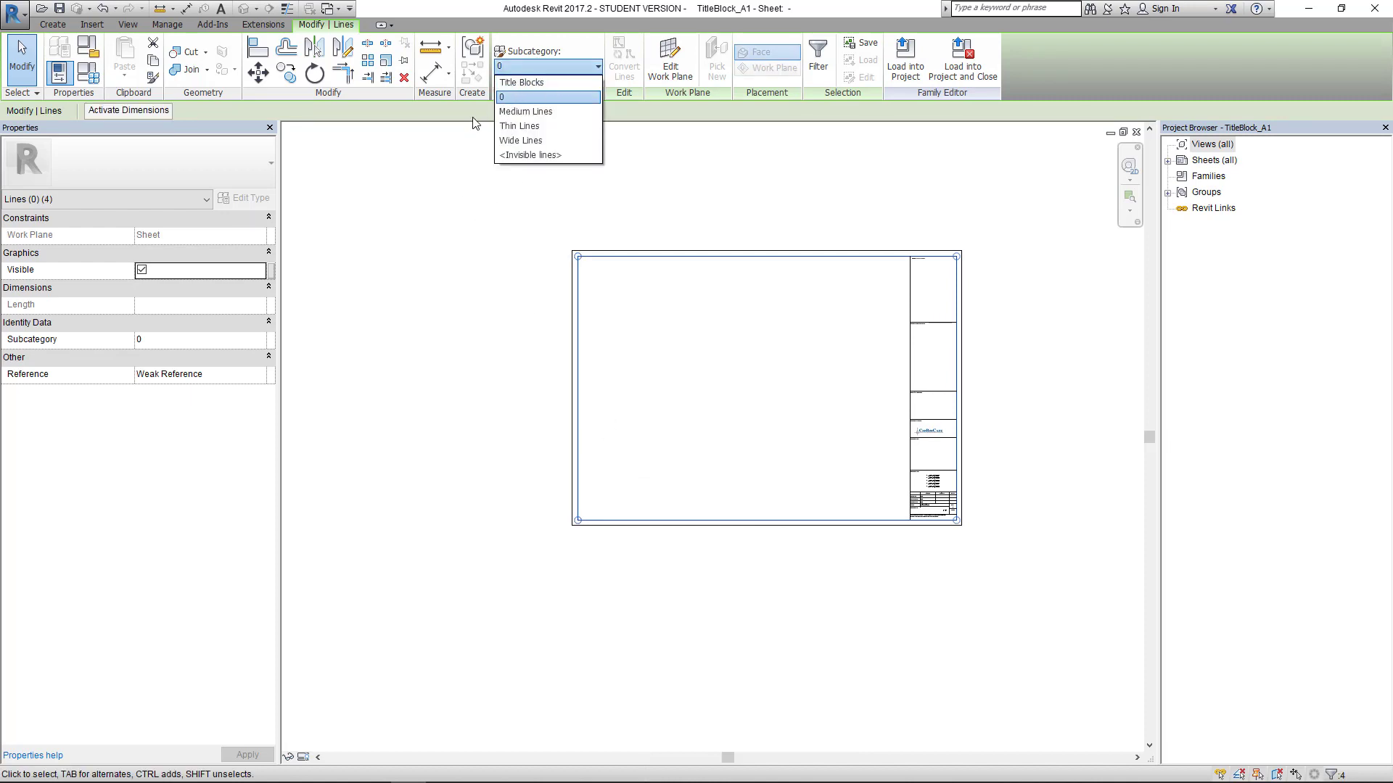
{"action": "left_click", "coordinate": [513, 141]}
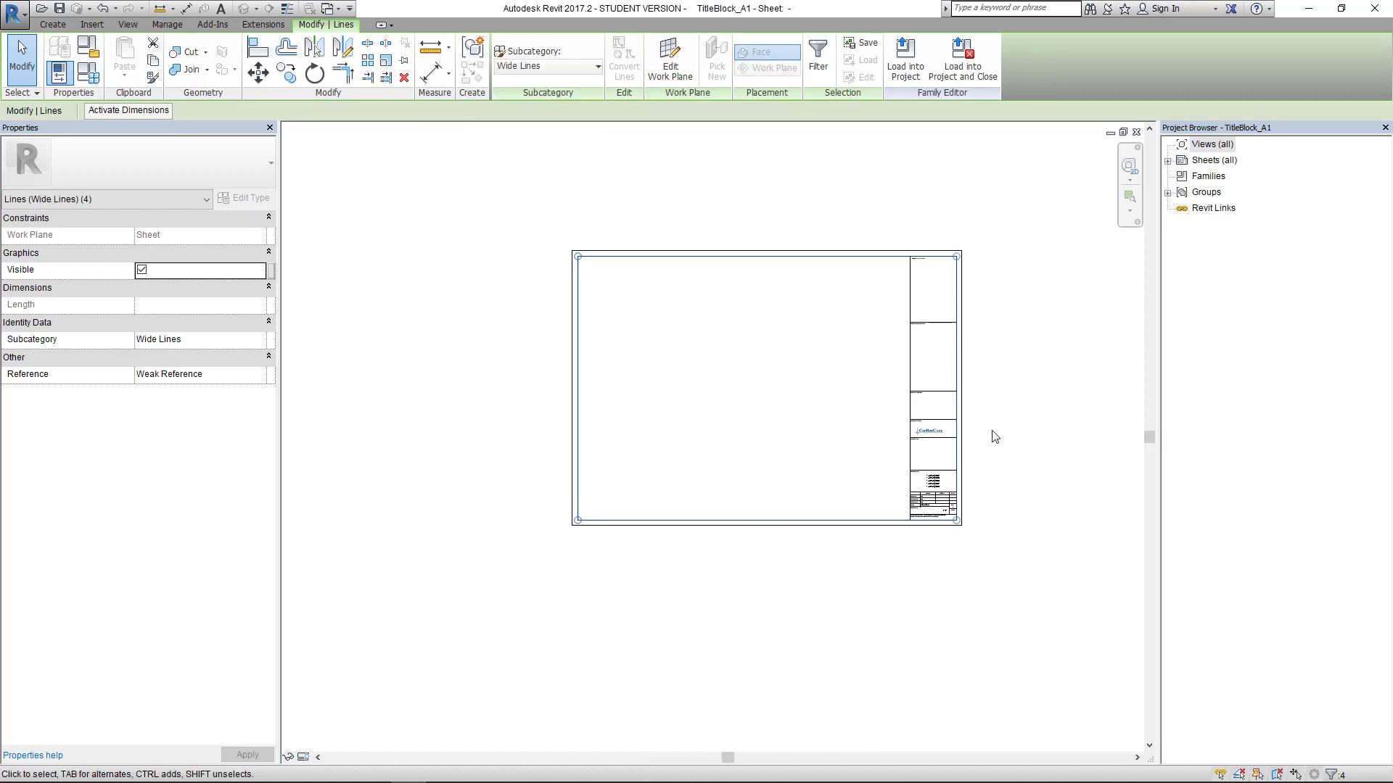
{"action": "scroll", "coordinate": [995, 436], "scroll_direction": "up", "scroll_amount": 2}
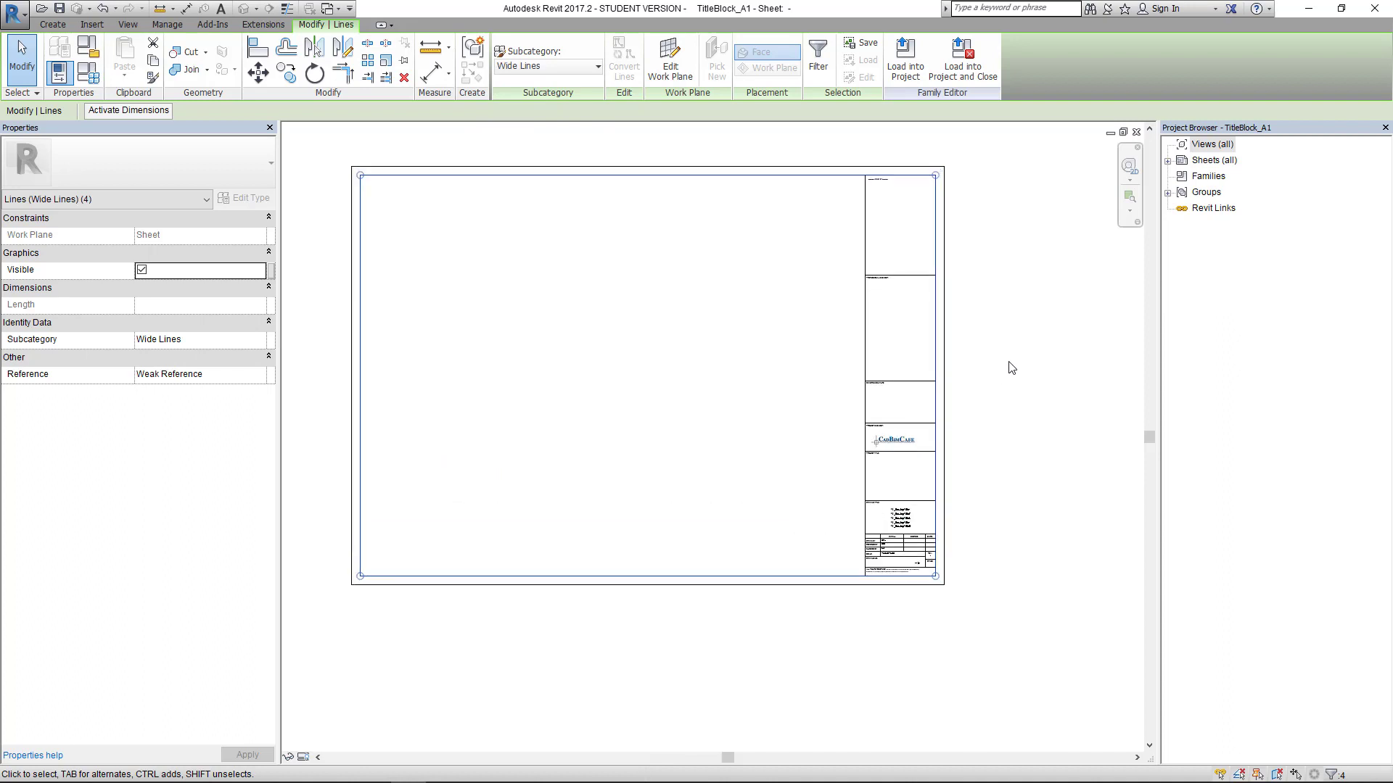
{"action": "middle_click_drag", "start_coordinate": [1012, 368], "coordinate": [970, 385]}
{"action": "left_click", "coordinate": [974, 380]}
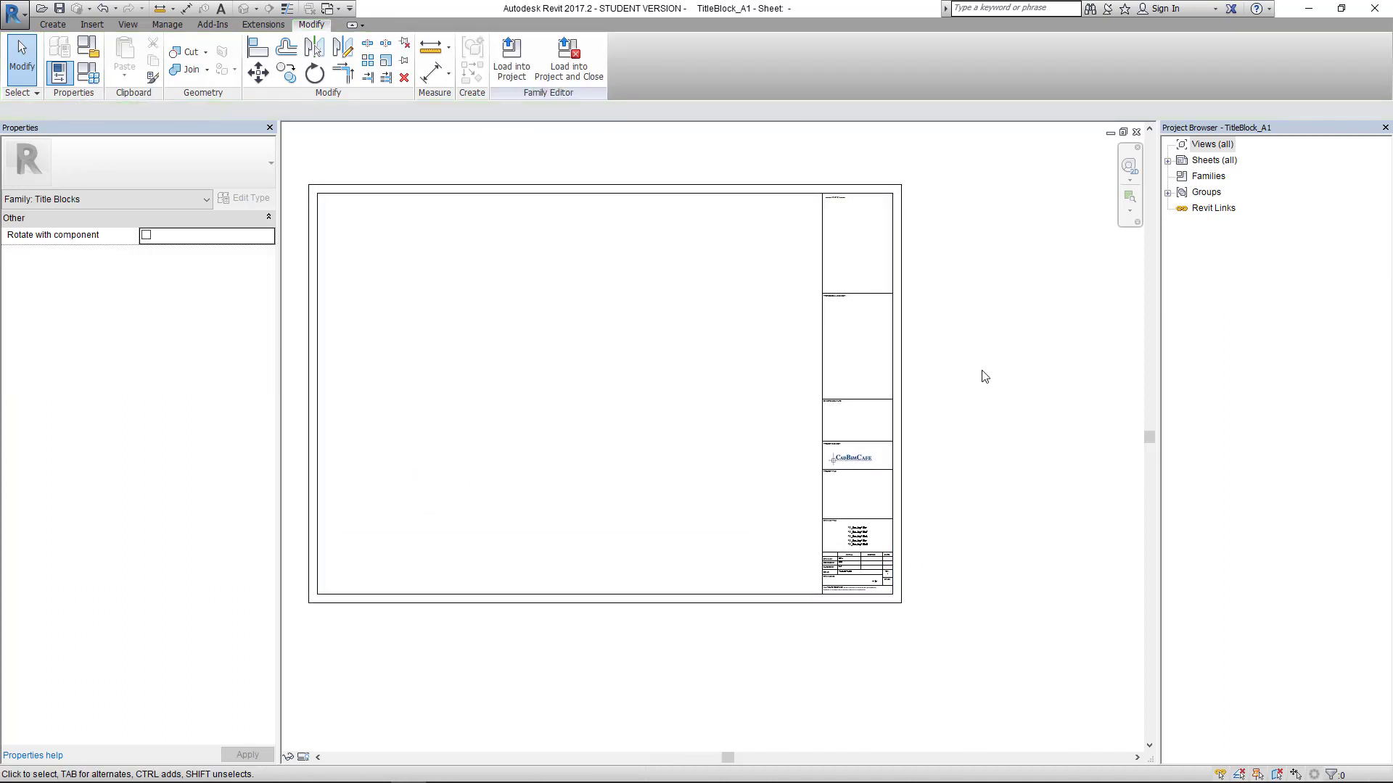
Step: Check the inner border's line thickness in the family and reload the title block into the TTblkProj project
{"action": "scroll", "coordinate": [602, 224], "scroll_direction": "up", "scroll_amount": 5}
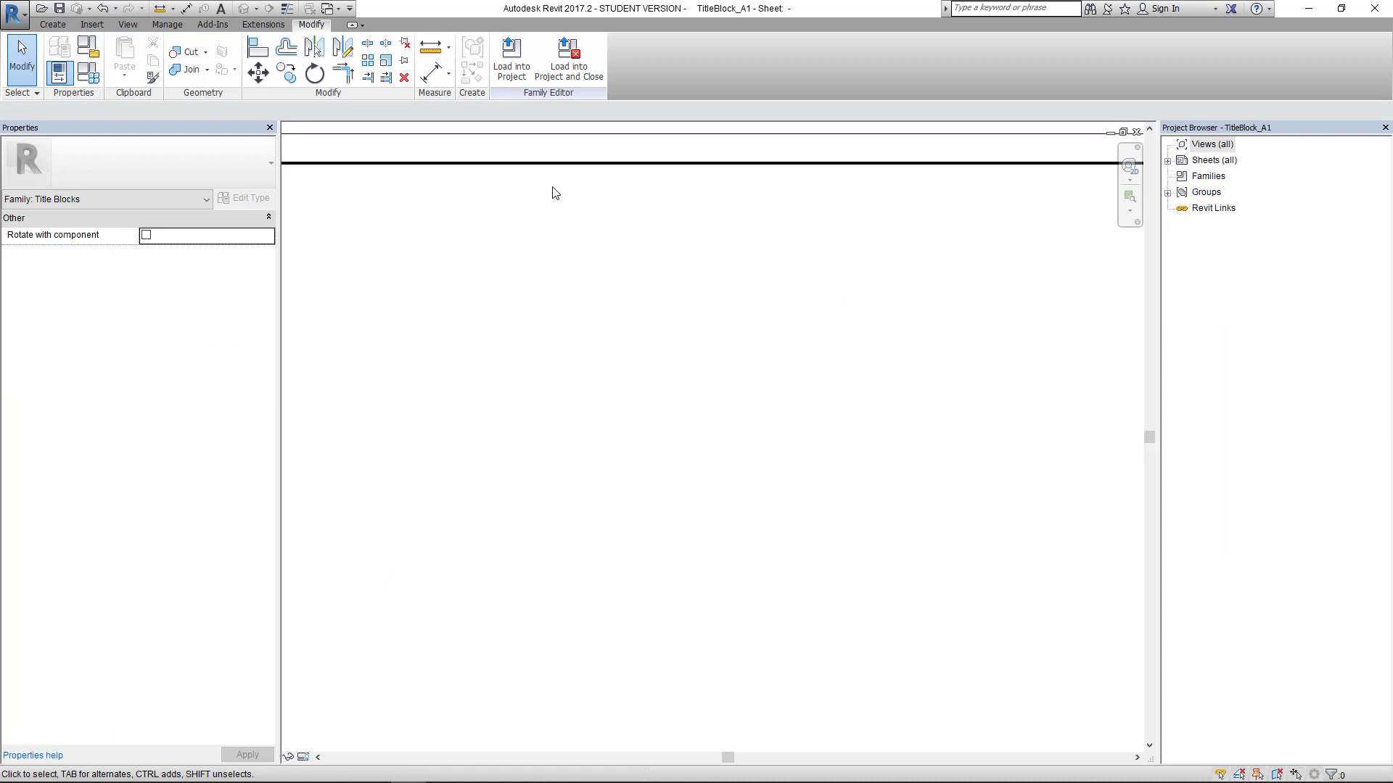
{"action": "scroll", "coordinate": [602, 218], "scroll_direction": "down", "scroll_amount": 1}
{"action": "middle_click_drag", "start_coordinate": [870, 219], "coordinate": [695, 240]}
{"action": "scroll", "coordinate": [761, 212], "scroll_direction": "up", "scroll_amount": 3}
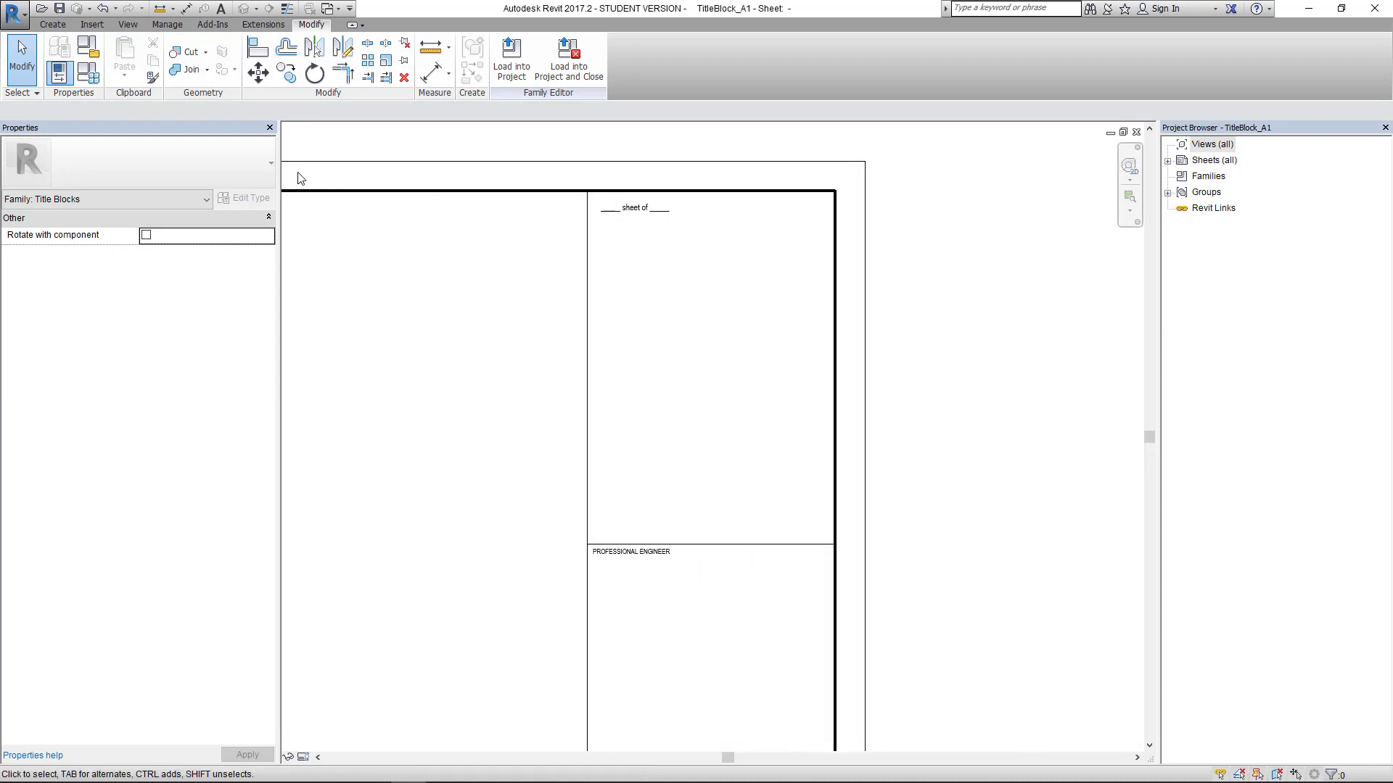
{"action": "scroll", "coordinate": [685, 239], "scroll_direction": "down", "scroll_amount": 1}
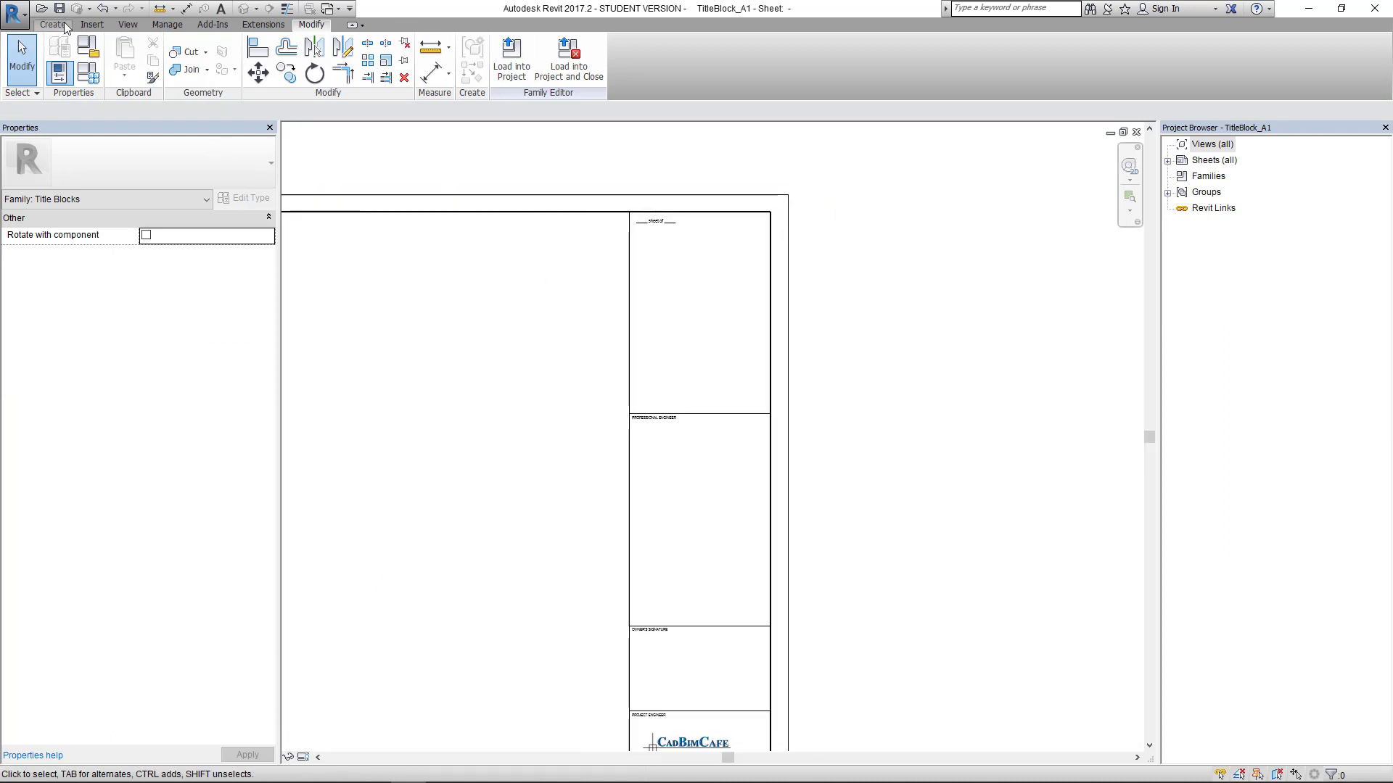
{"action": "left_click", "coordinate": [512, 57]}
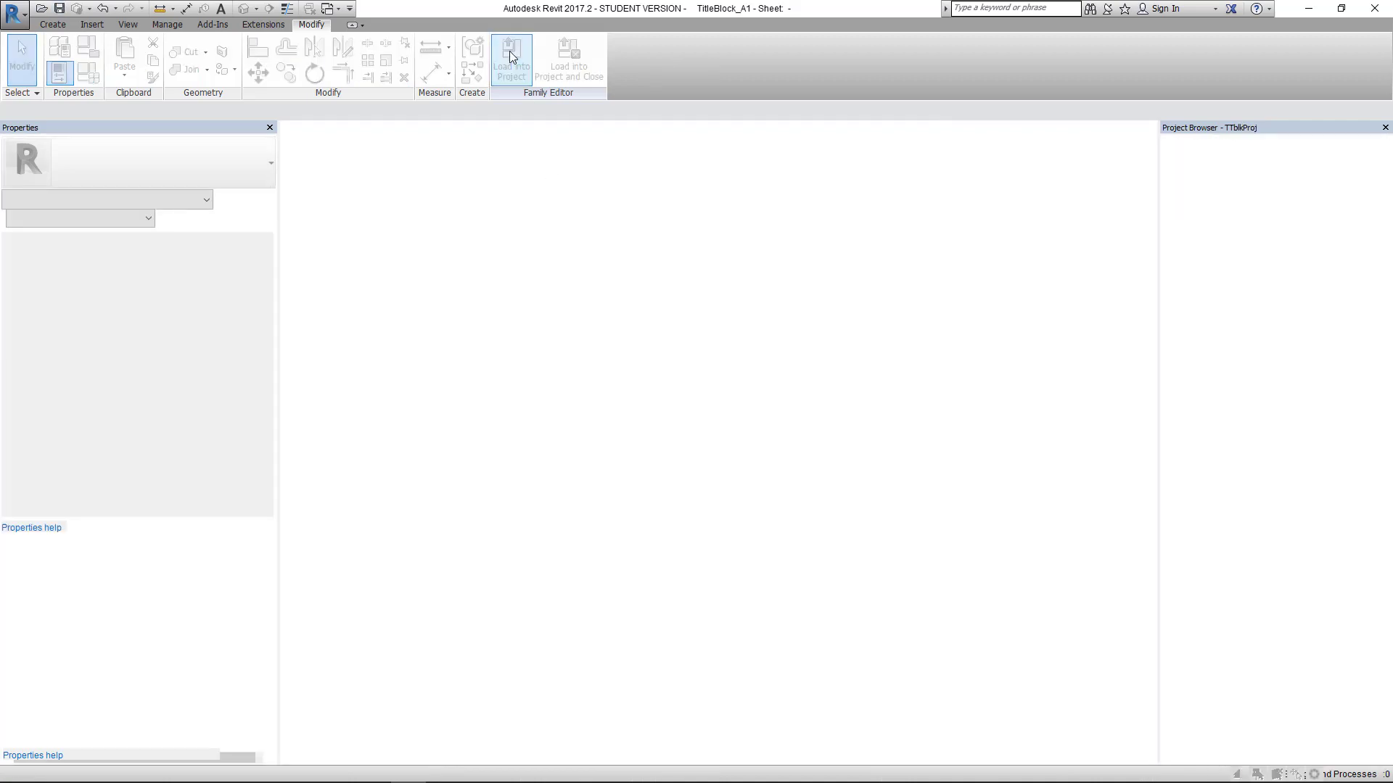
{"action": "left_click", "coordinate": [593, 359]}
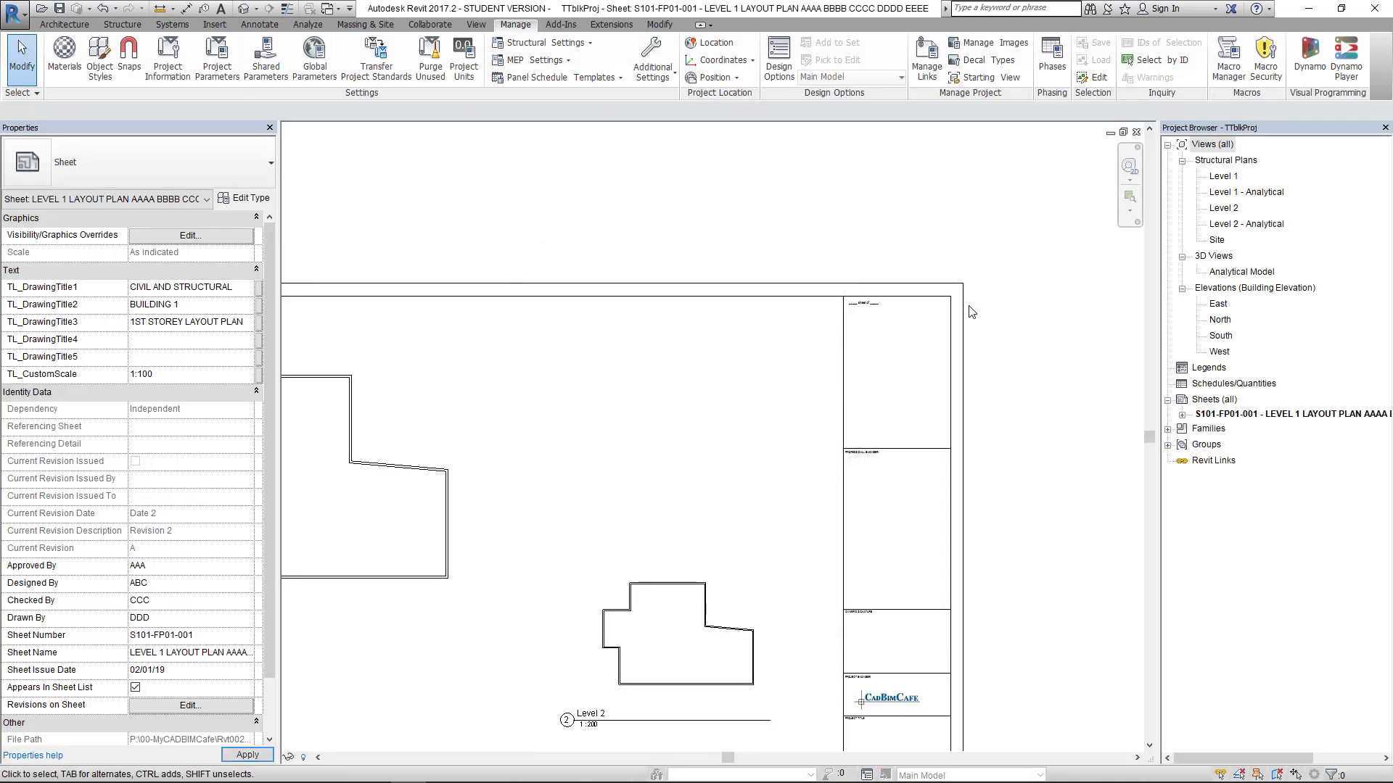
Step: Examine the thickness of the reloaded title block's inner border on the project sheet
{"action": "scroll", "coordinate": [972, 312], "scroll_direction": "up", "scroll_amount": 4}
{"action": "scroll", "coordinate": [740, 304], "scroll_direction": "down", "scroll_amount": 5}
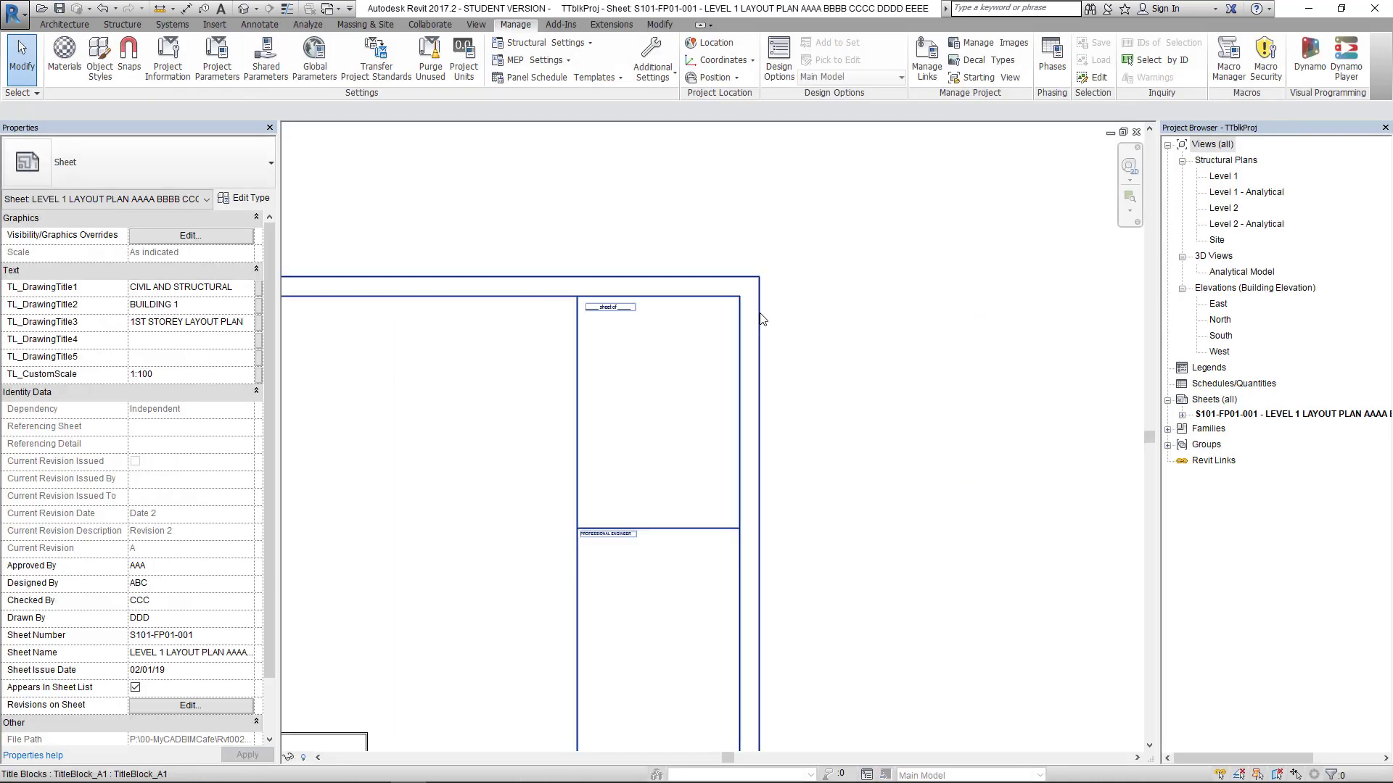
{"action": "scroll", "coordinate": [697, 308], "scroll_direction": "up", "scroll_amount": 2}
{"action": "scroll", "coordinate": [725, 305], "scroll_direction": "down", "scroll_amount": 3}
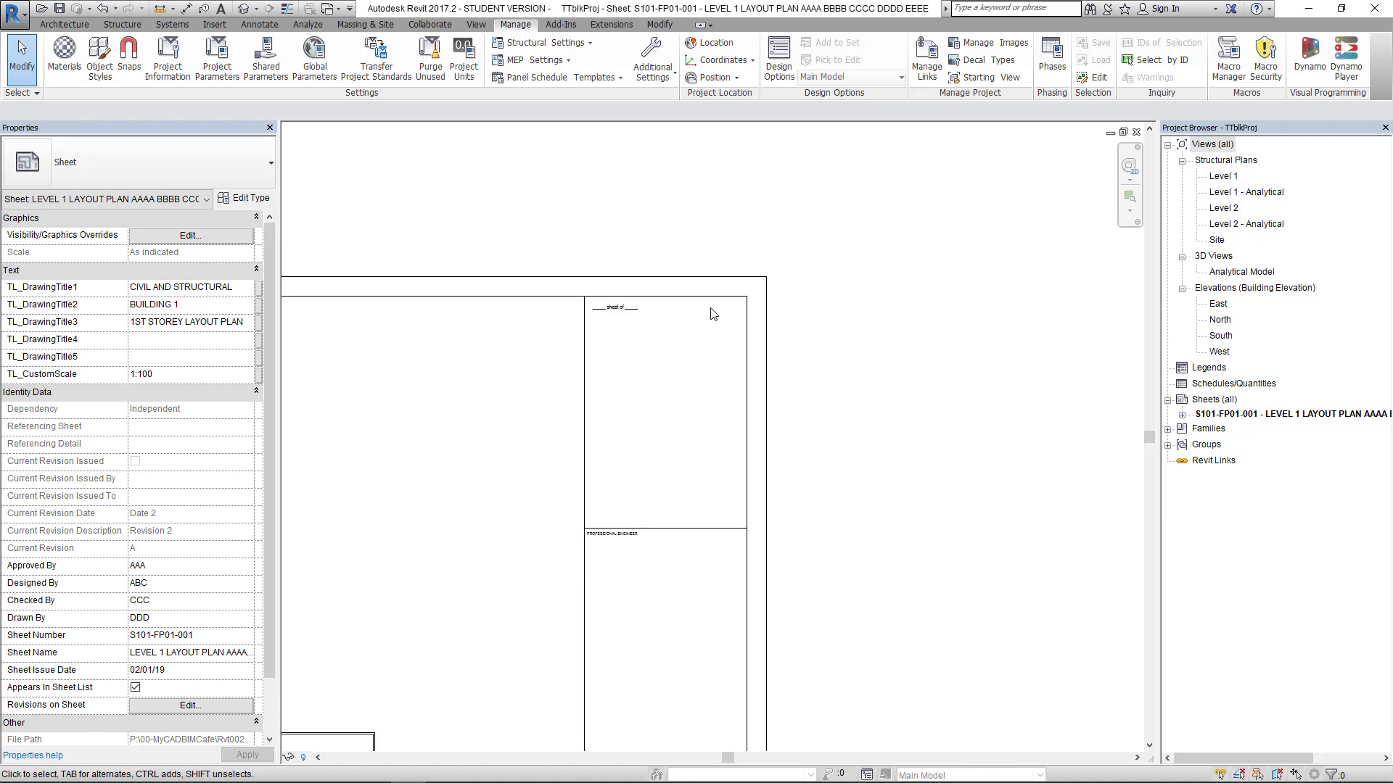
{"action": "scroll", "coordinate": [864, 284], "scroll_direction": "up", "scroll_amount": 5}
{"action": "scroll", "coordinate": [887, 277], "scroll_direction": "down", "scroll_amount": 2}
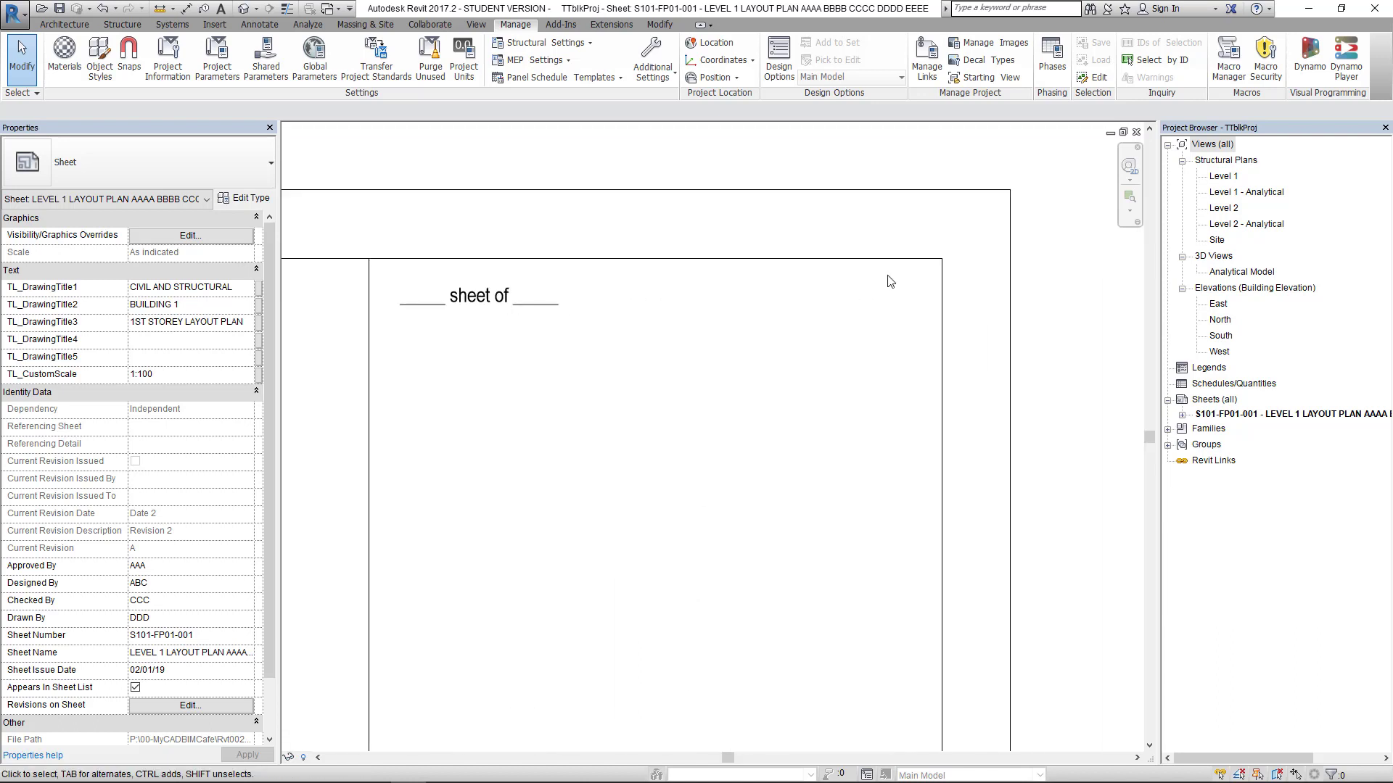
{"action": "scroll", "coordinate": [892, 285], "scroll_direction": "down", "scroll_amount": 4}
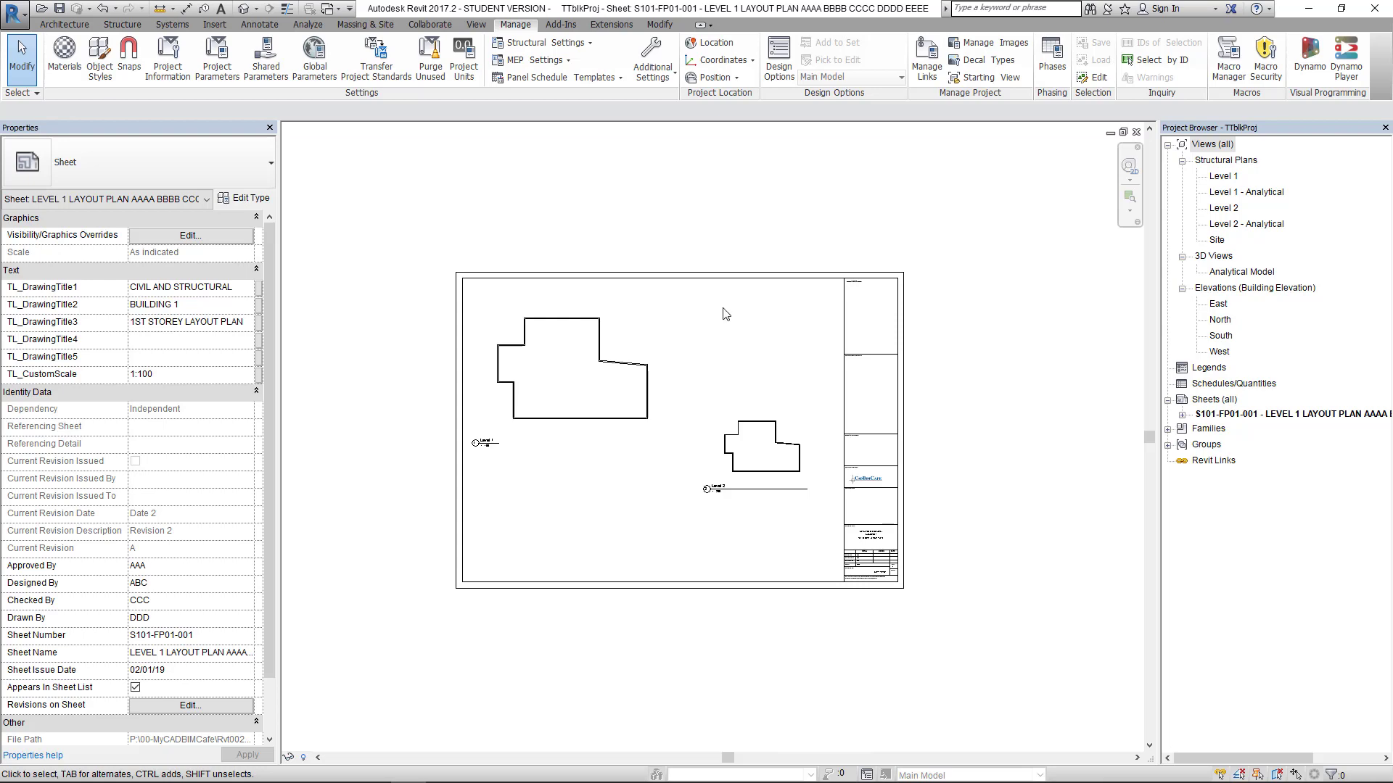
{"action": "scroll", "coordinate": [725, 312], "scroll_direction": "up", "scroll_amount": 5}
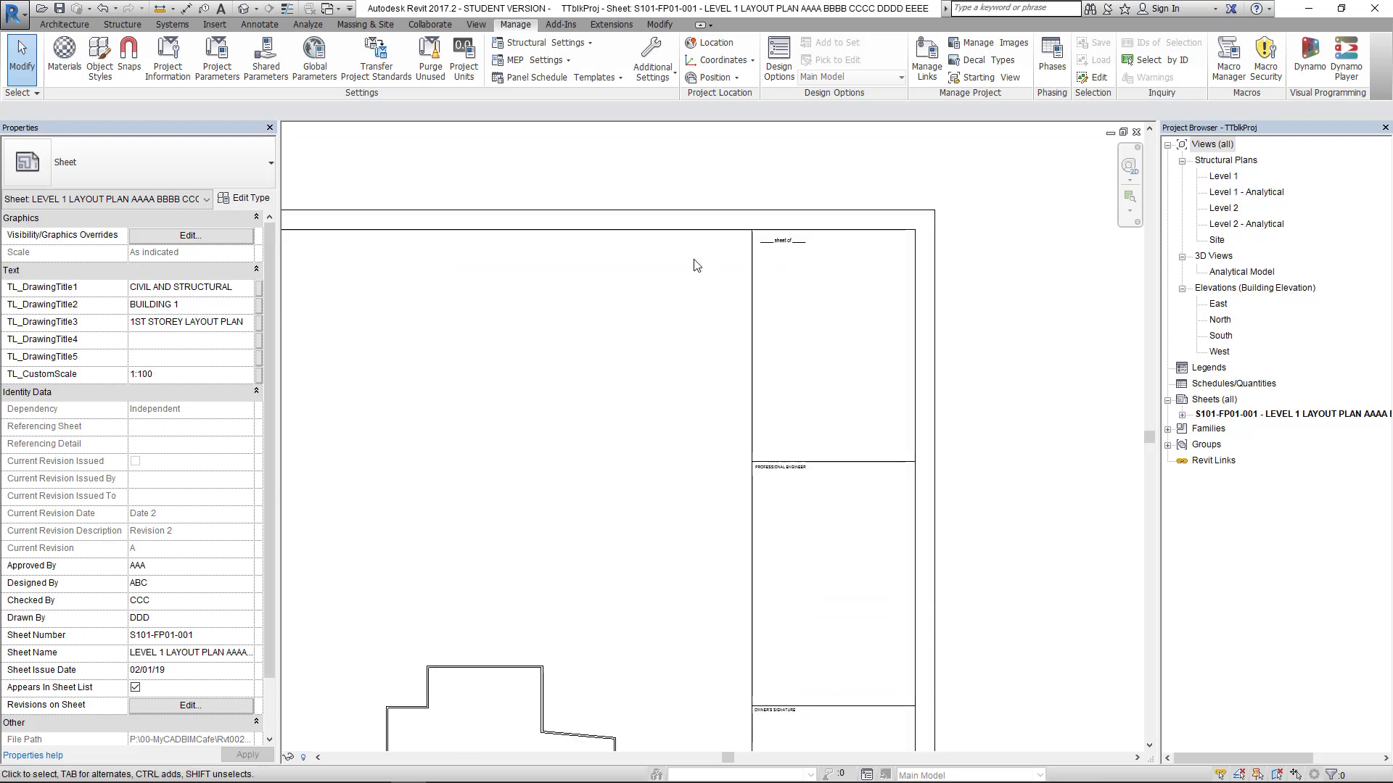
Step: Look through the project's model object style categories for the title block line settings, then close Object Styles unchanged
{"action": "left_click", "coordinate": [697, 230]}
{"action": "left_click", "coordinate": [650, 329]}
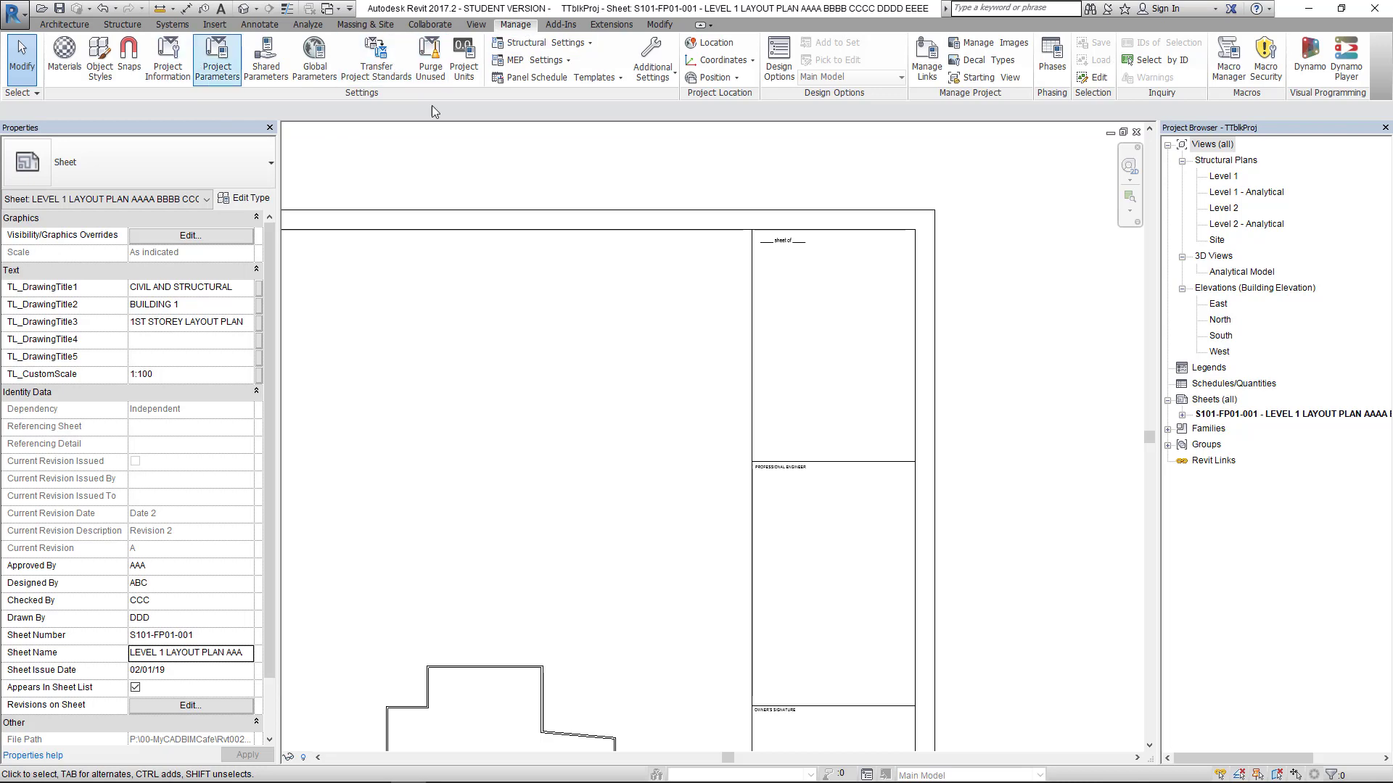
{"action": "left_click", "coordinate": [100, 62]}
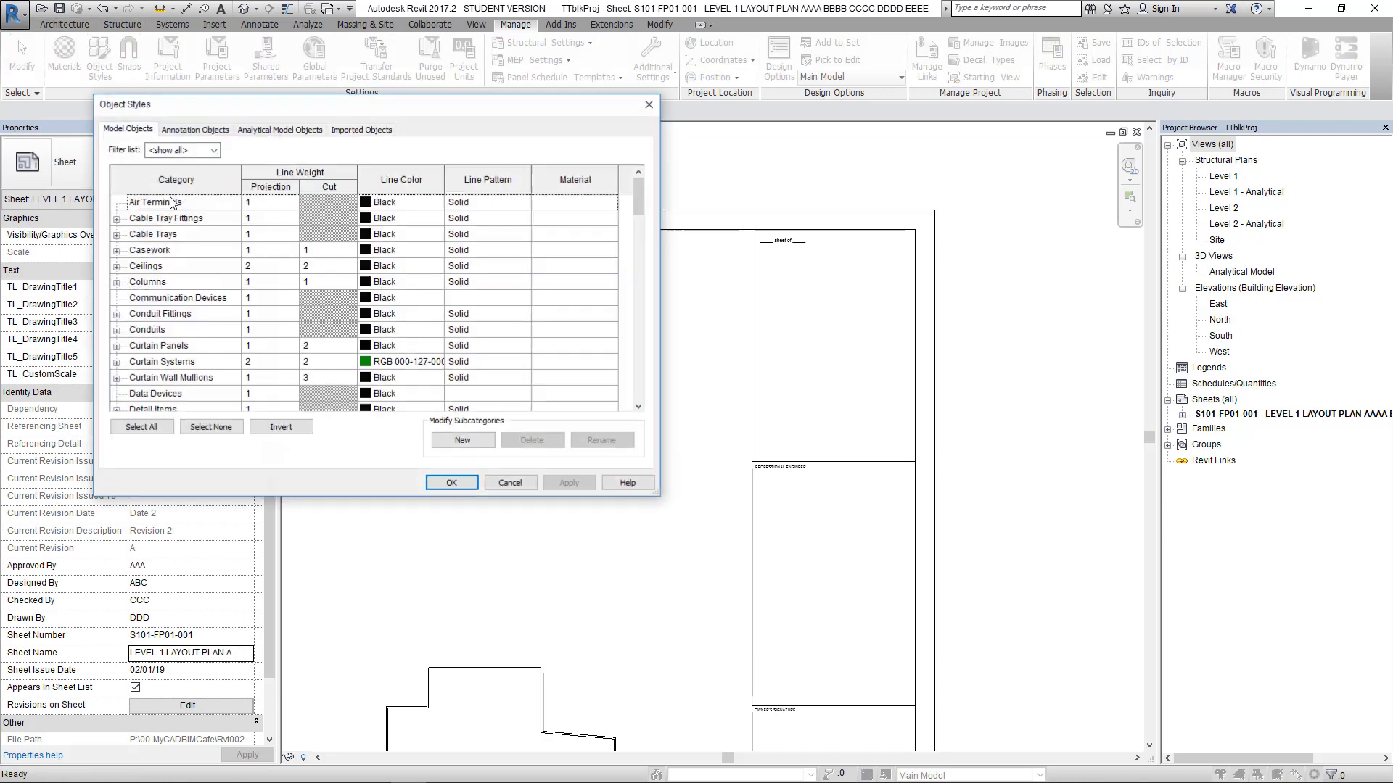
{"action": "left_click_drag", "start_coordinate": [639, 194], "coordinate": [632, 412]}
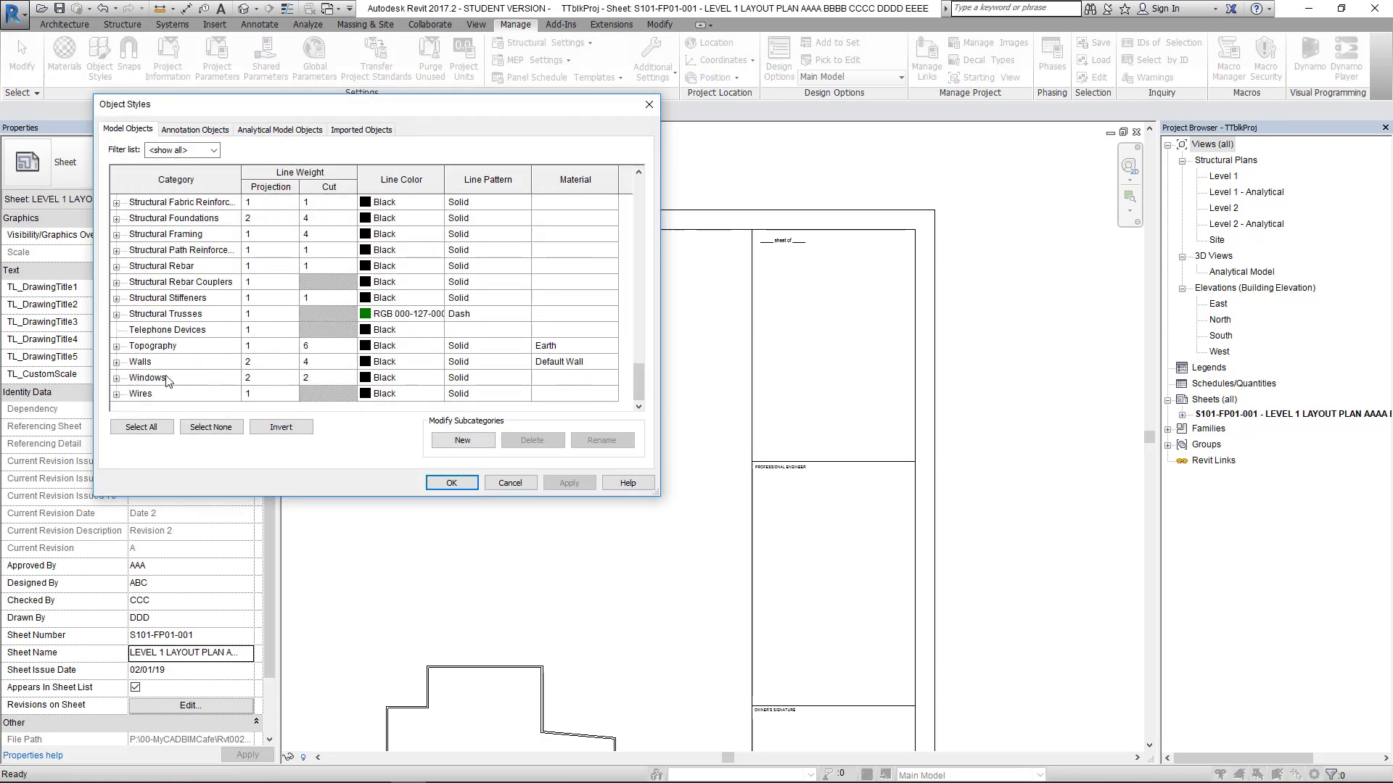
{"action": "scroll", "coordinate": [158, 363], "scroll_direction": "up", "scroll_amount": 3}
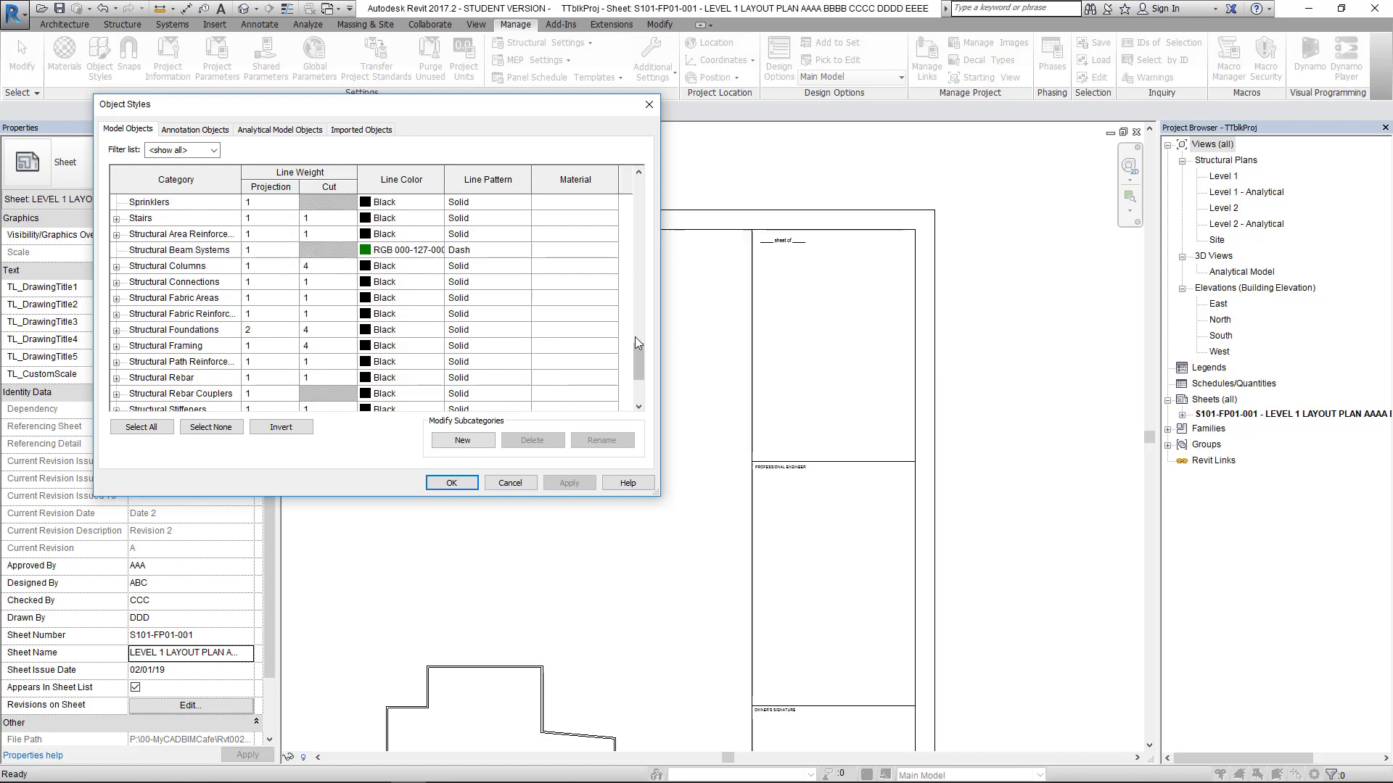
{"action": "left_click_drag", "start_coordinate": [634, 341], "coordinate": [635, 265]}
{"action": "left_click", "coordinate": [649, 105]}
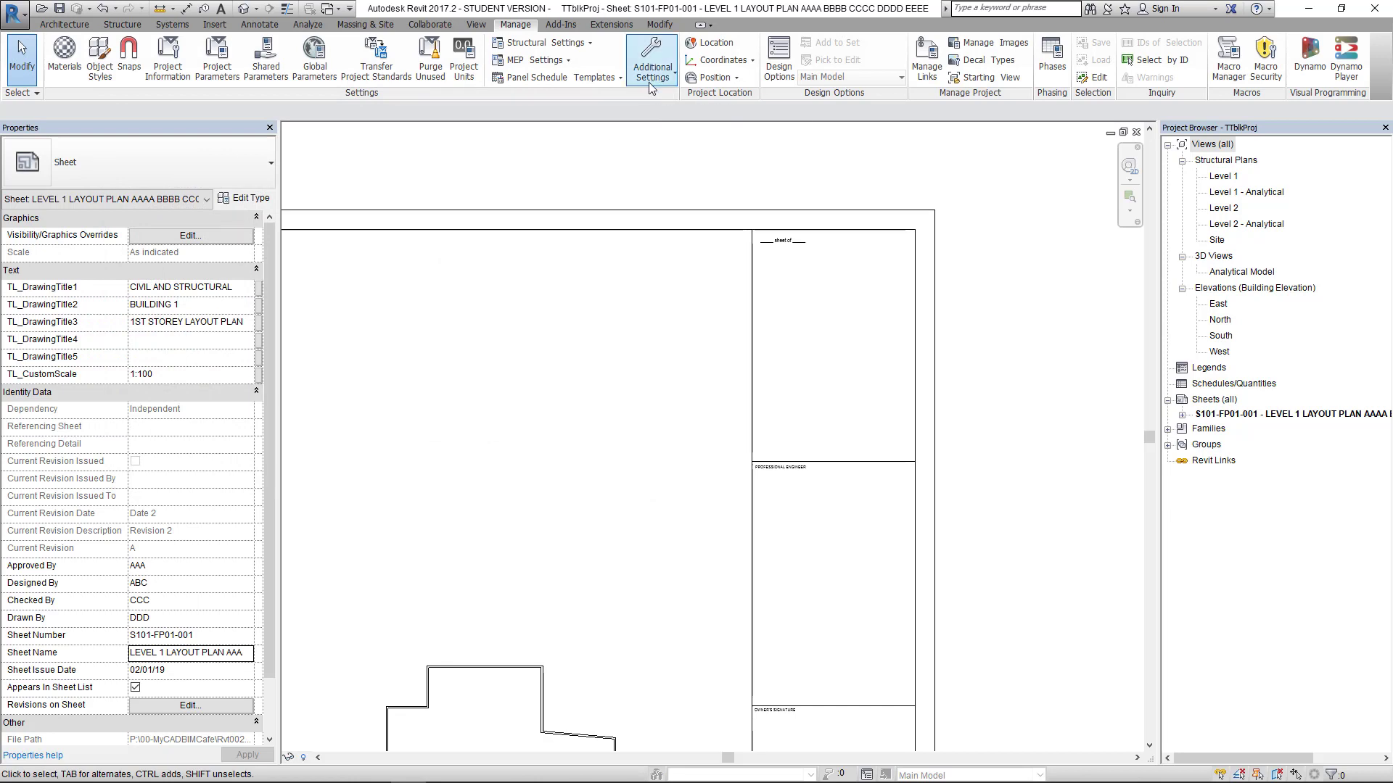
Step: In the project's annotation object styles, set the projection line weight of the Title Blocks Wide Lines subcategory to 10
{"action": "left_click", "coordinate": [100, 62]}
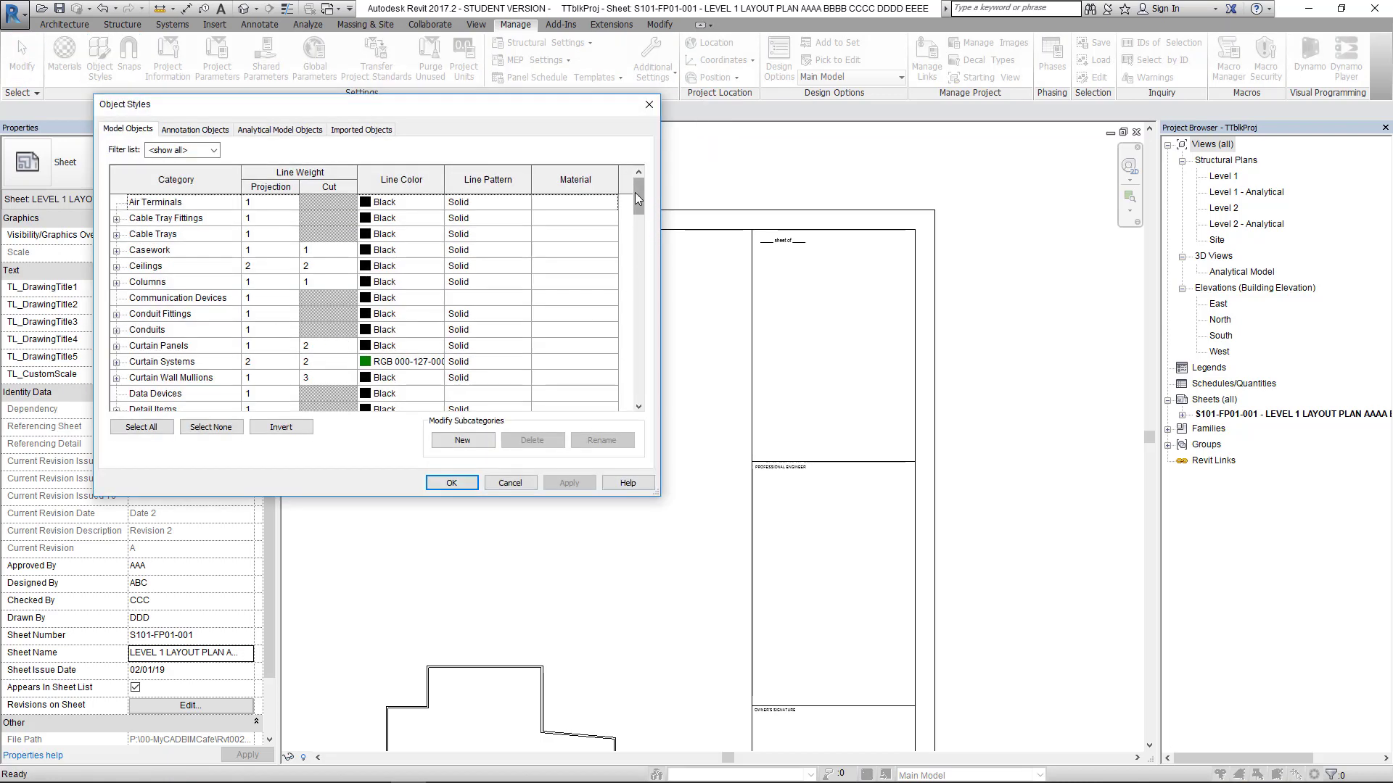
{"action": "left_click_drag", "start_coordinate": [636, 196], "coordinate": [608, 395]}
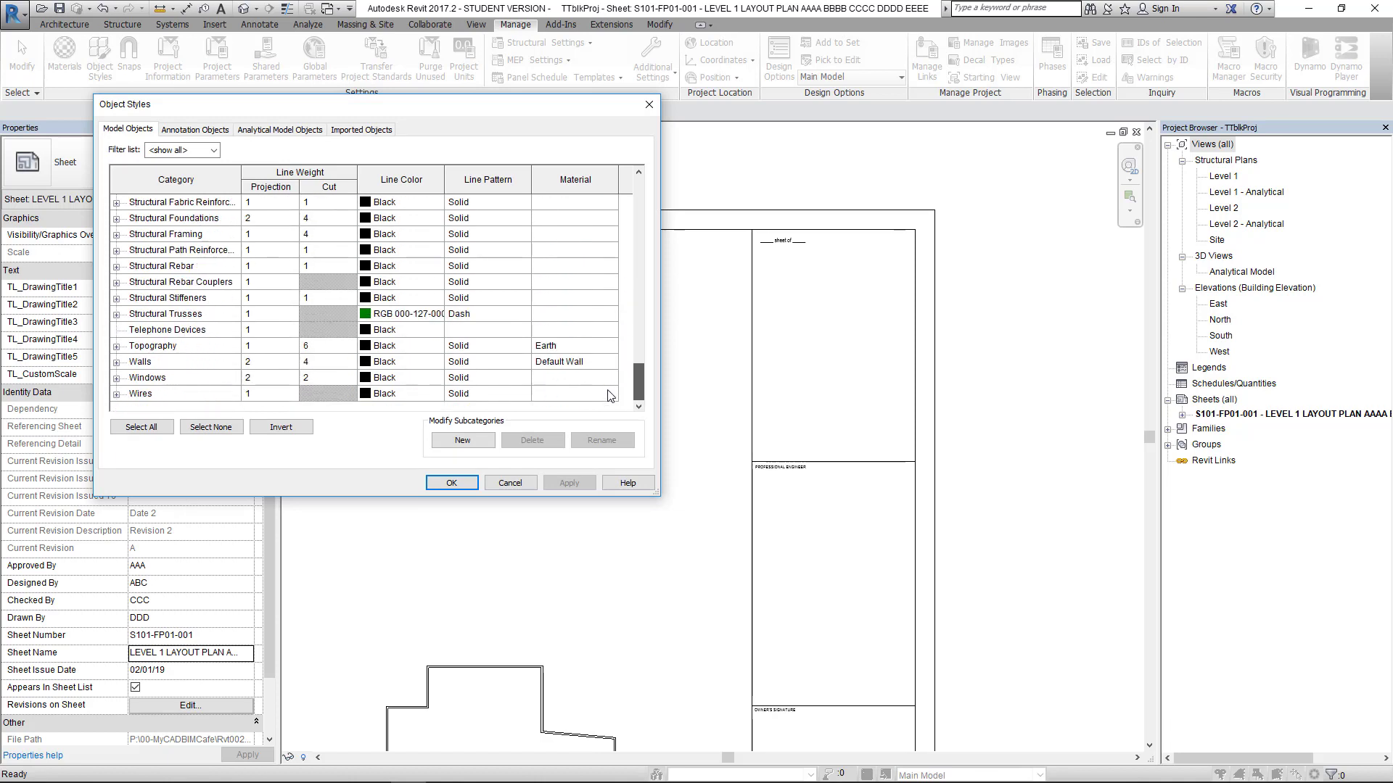
{"action": "left_click", "coordinate": [205, 130]}
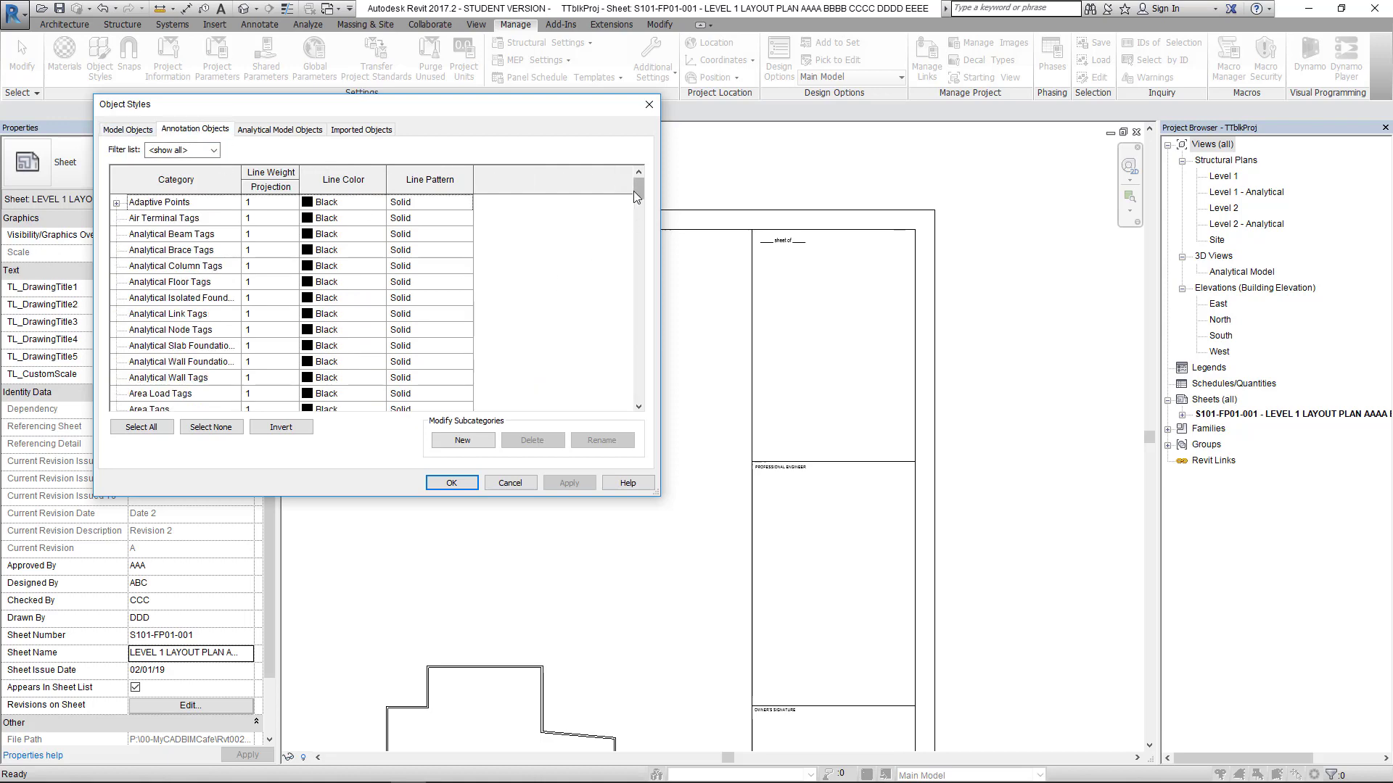
{"action": "left_click_drag", "start_coordinate": [635, 190], "coordinate": [641, 399]}
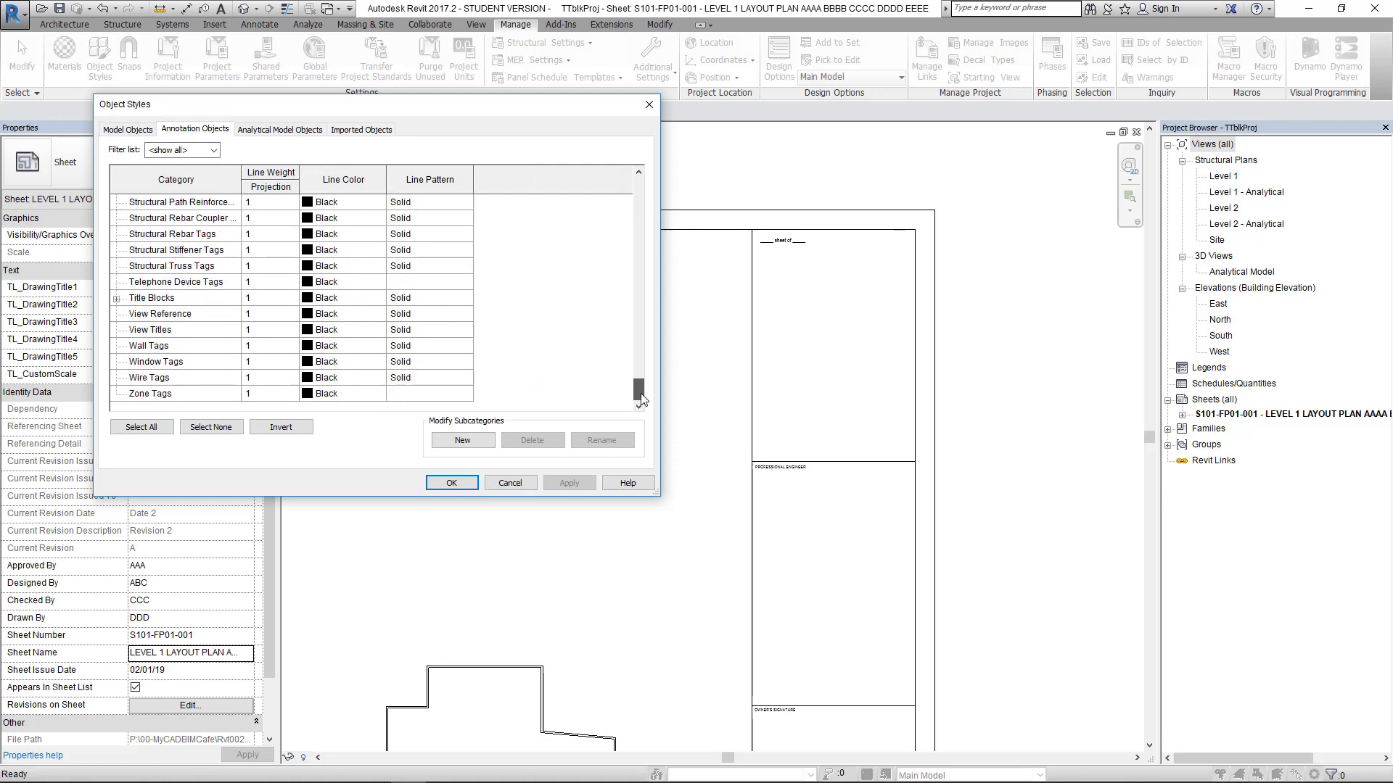
{"action": "left_click", "coordinate": [116, 298]}
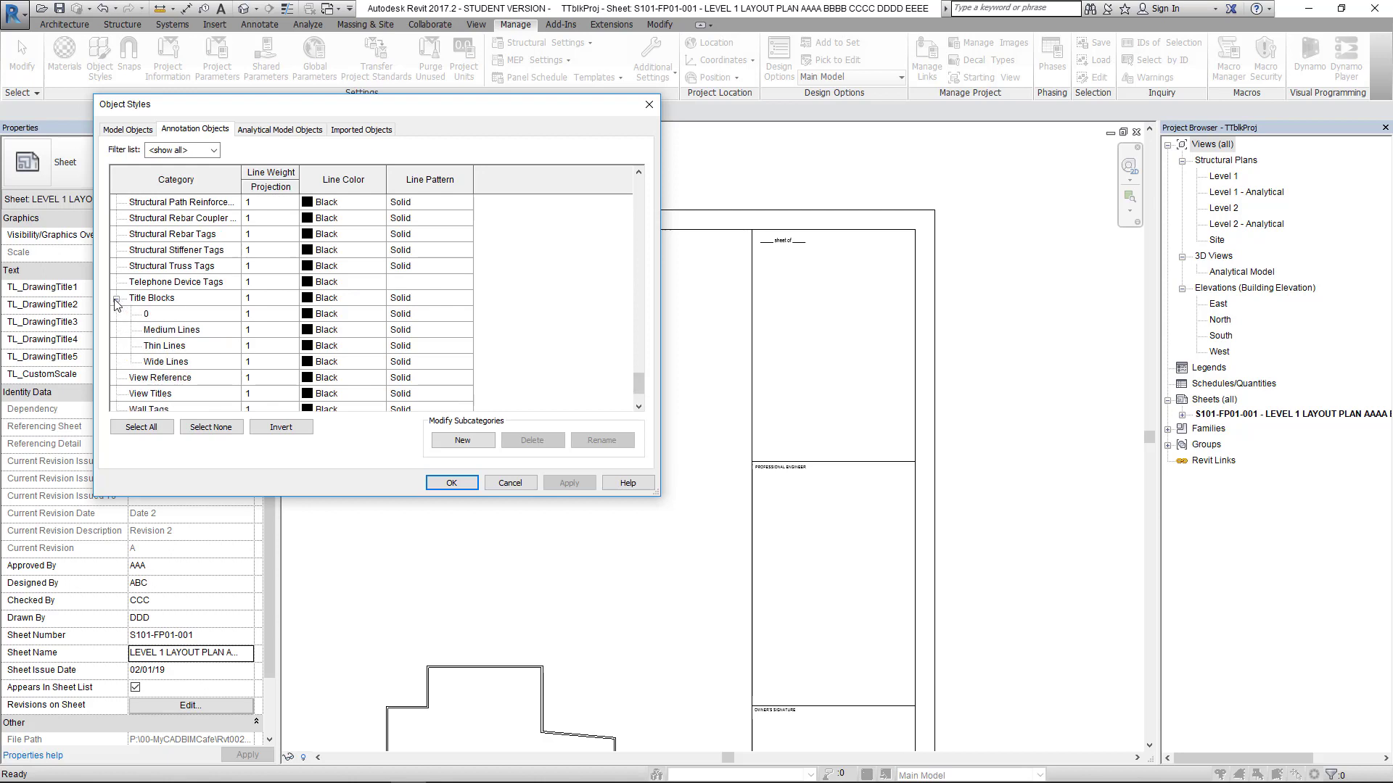
{"action": "left_click", "coordinate": [198, 362]}
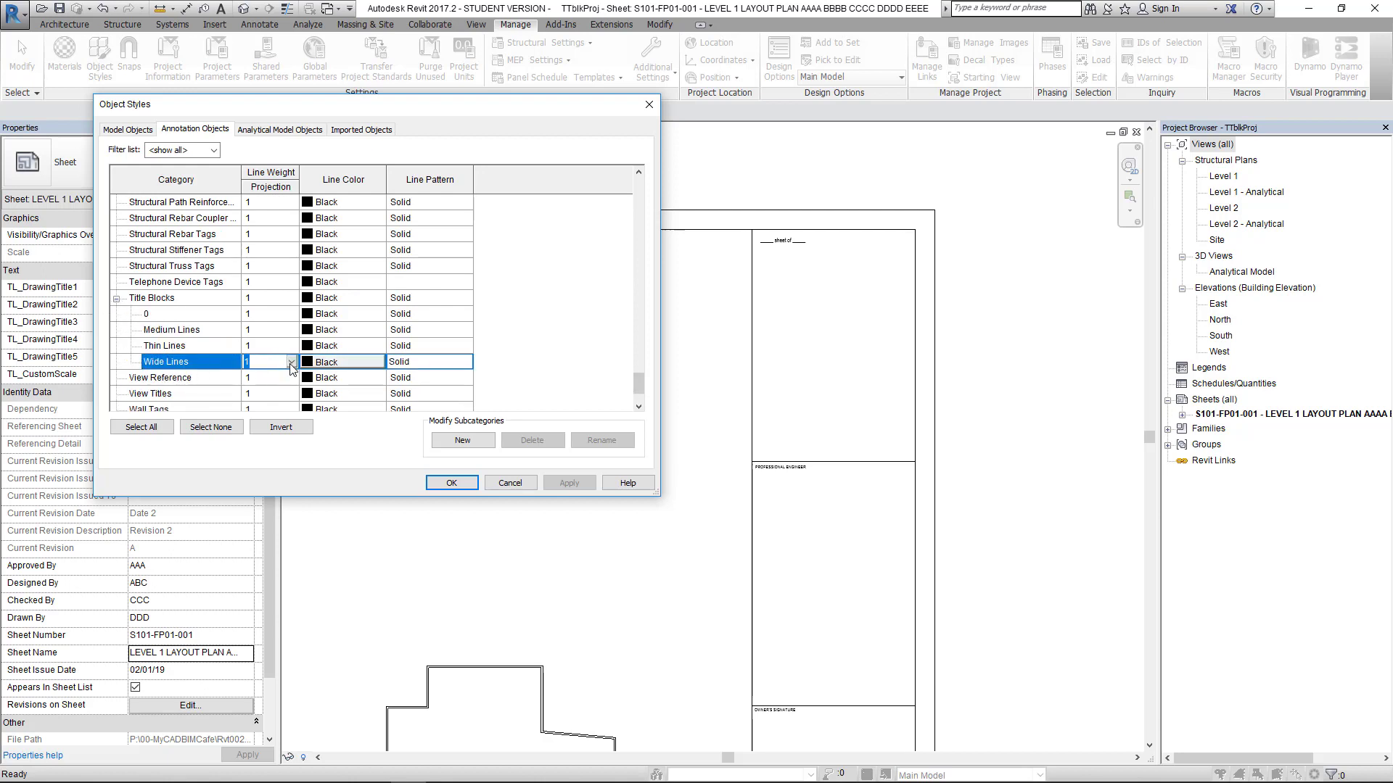
{"action": "left_click", "coordinate": [291, 362]}
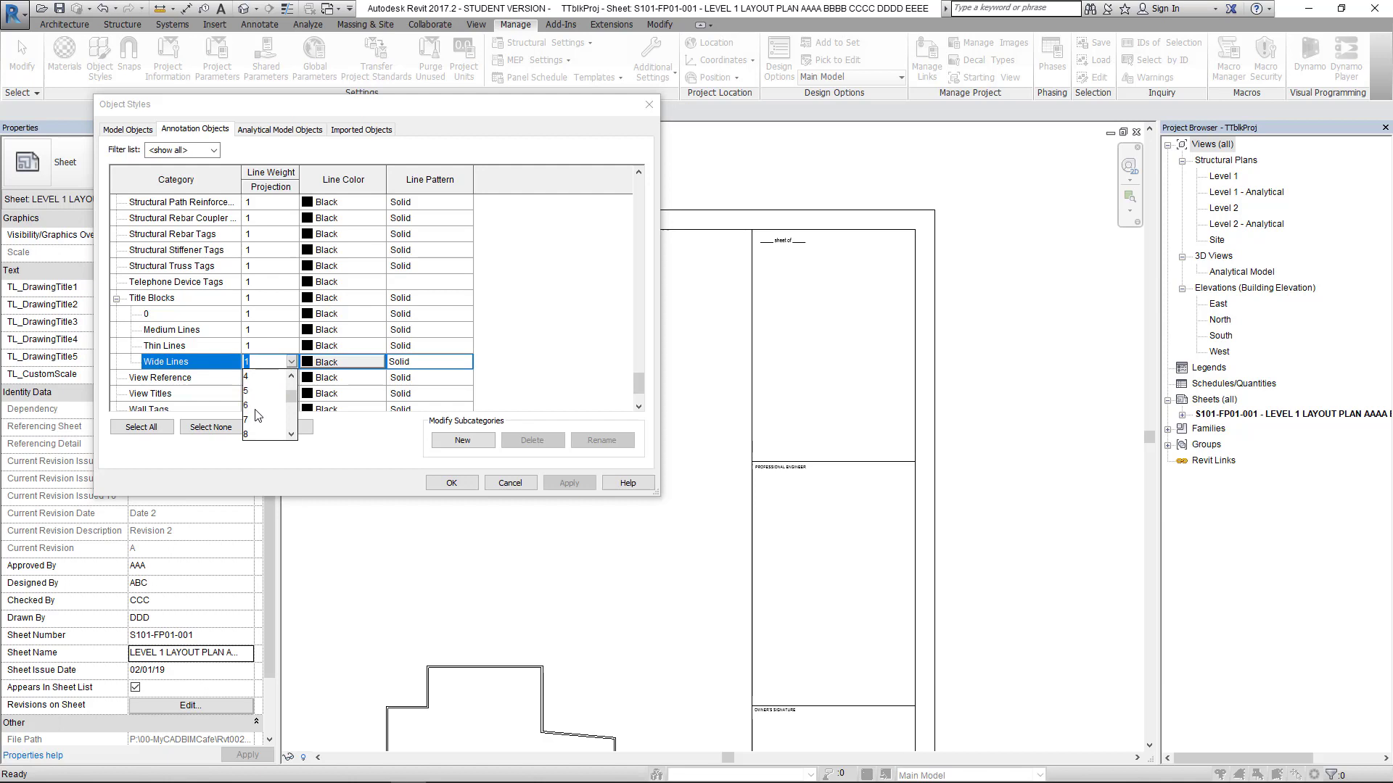
{"action": "scroll", "coordinate": [255, 412], "scroll_direction": "down", "scroll_amount": 1}
{"action": "left_click", "coordinate": [256, 420]}
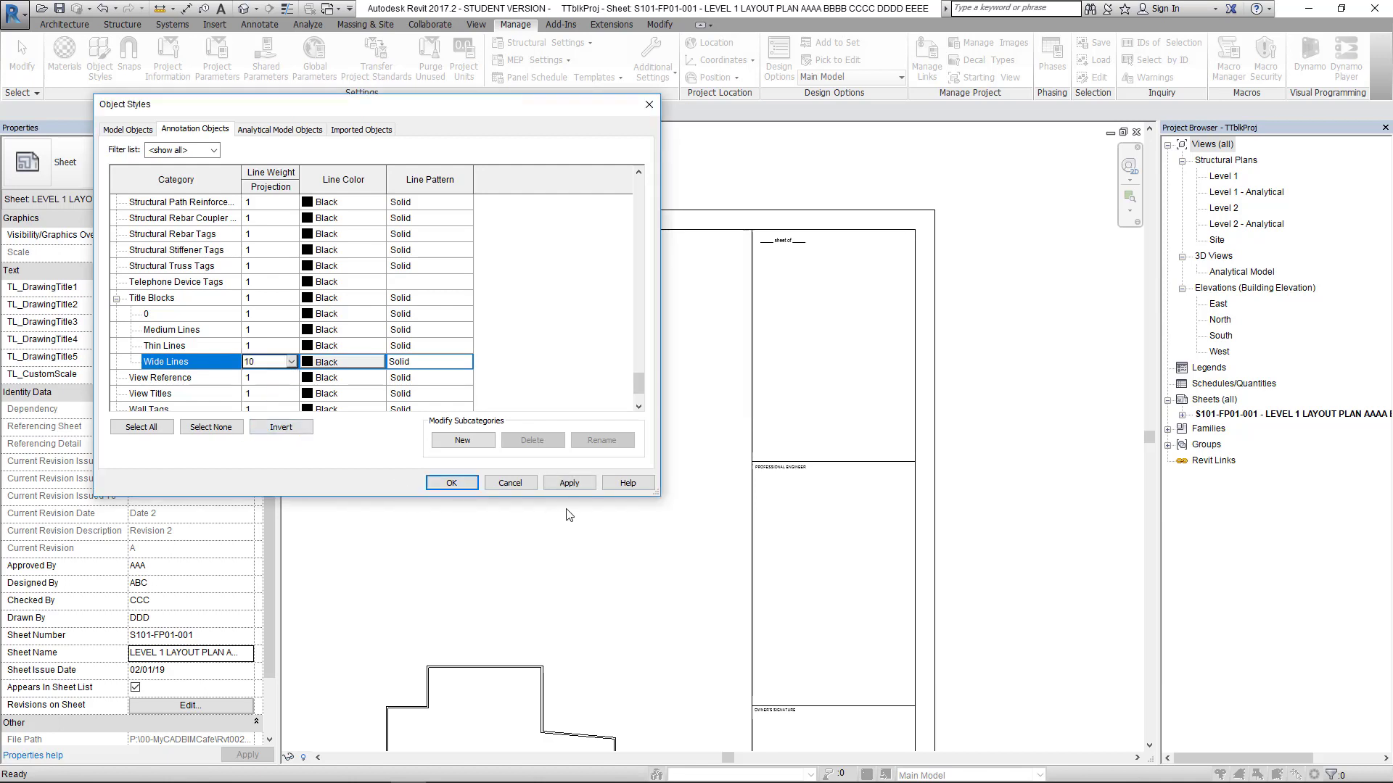
{"action": "left_click", "coordinate": [571, 484]}
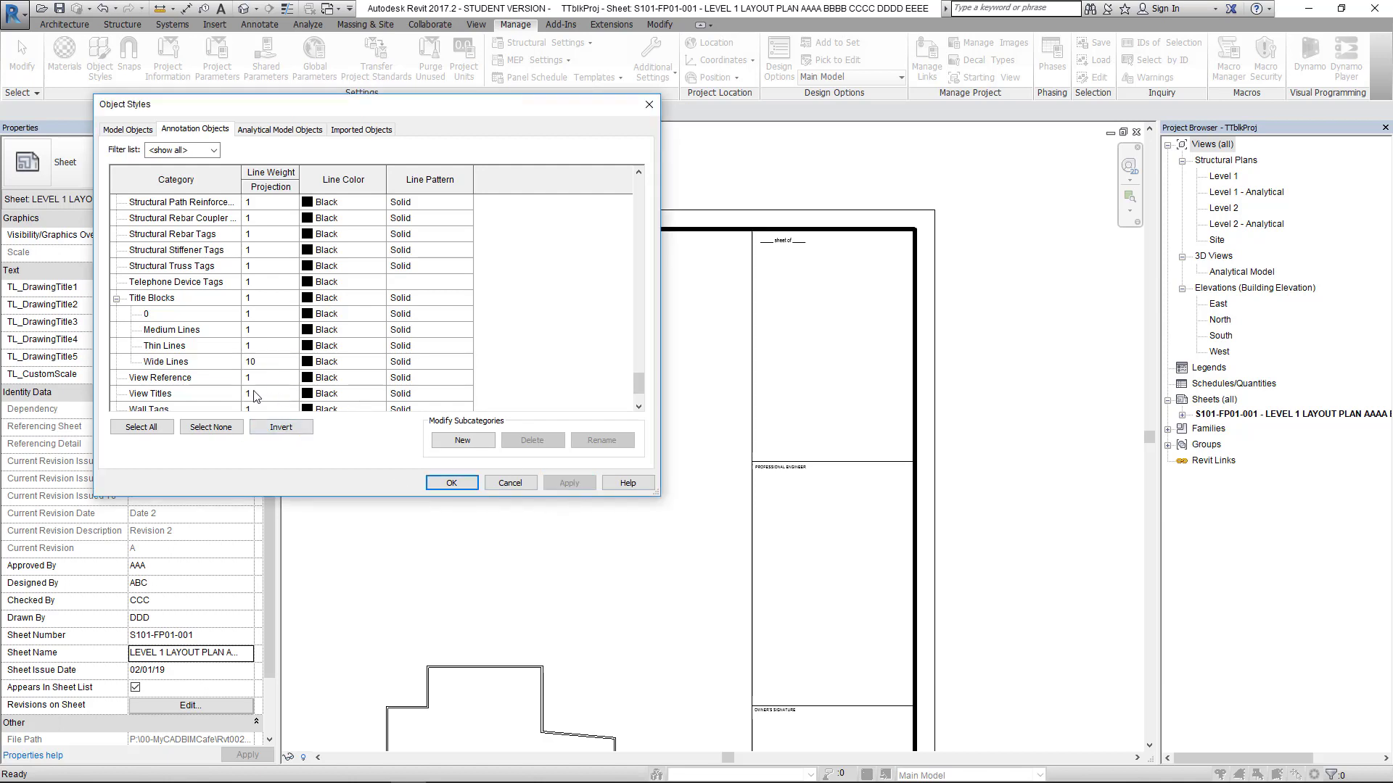
Step: Set the Title Blocks Wide Lines projection line weight to 5 and apply it to the sheet
{"action": "left_click", "coordinate": [261, 367]}
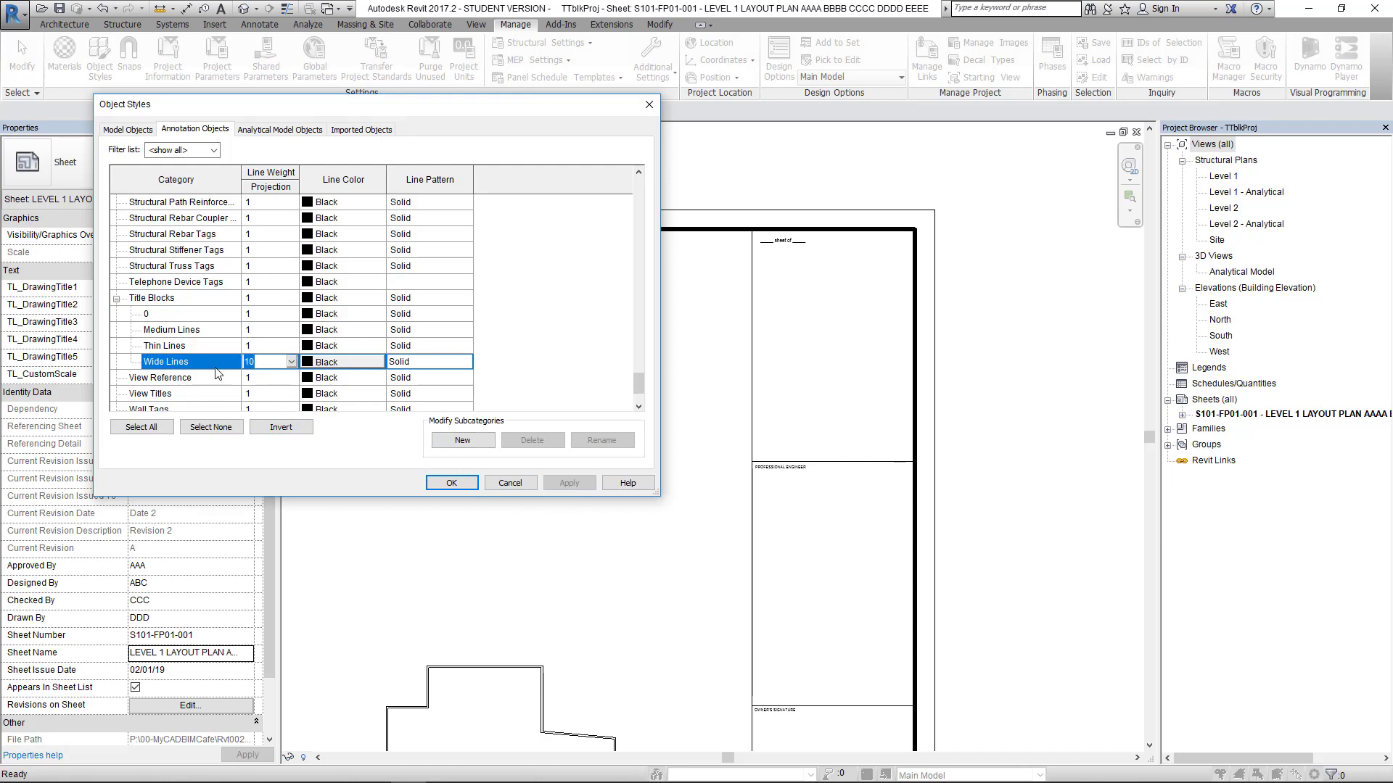
{"action": "type", "text": "5"}
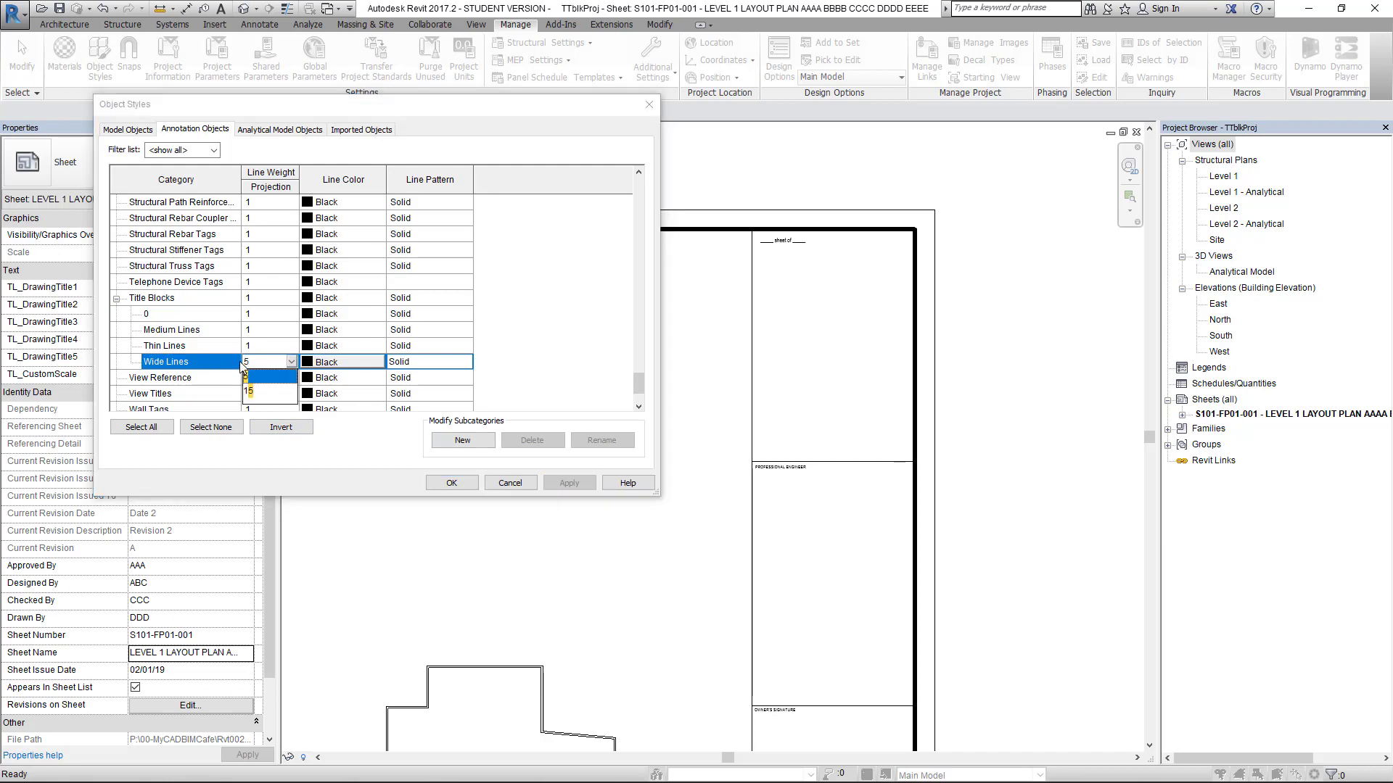
{"action": "left_click", "coordinate": [456, 486]}
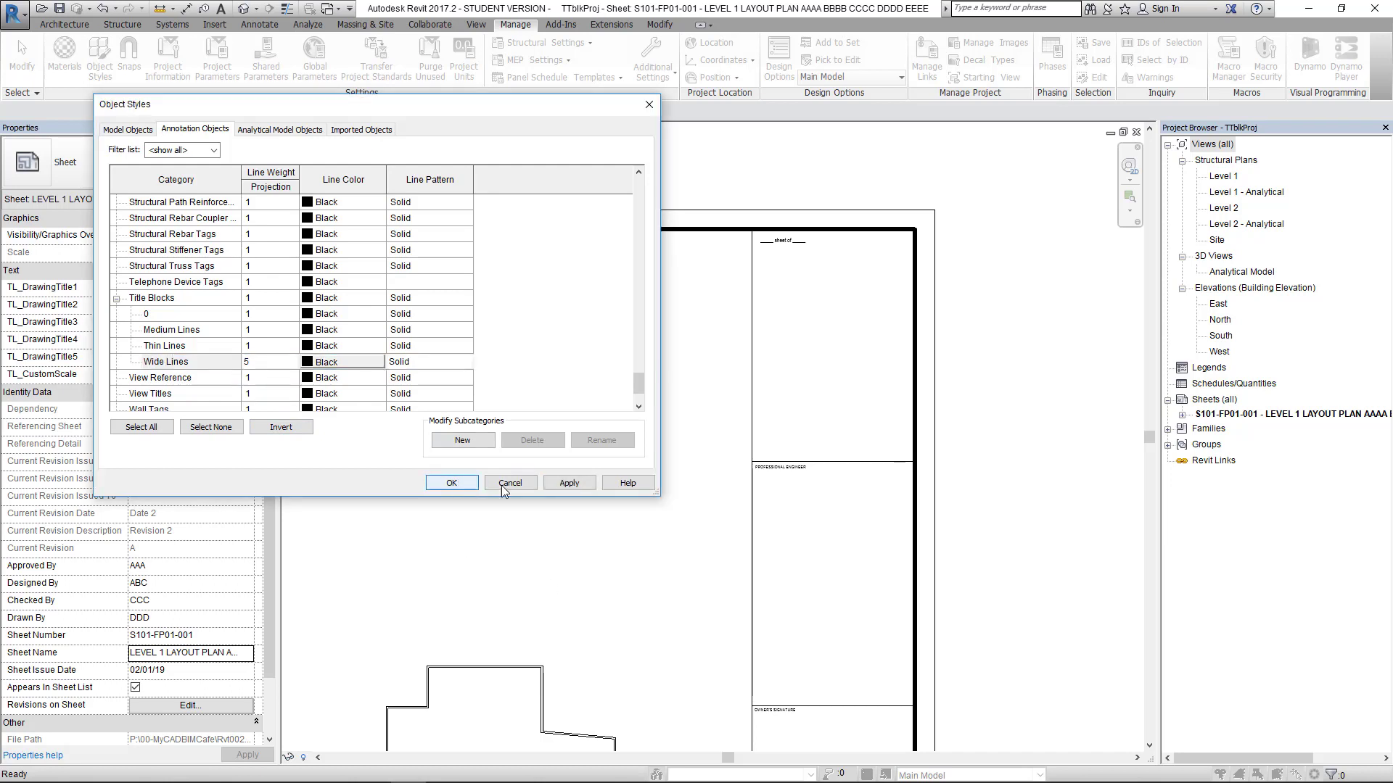
{"action": "left_click", "coordinate": [570, 483]}
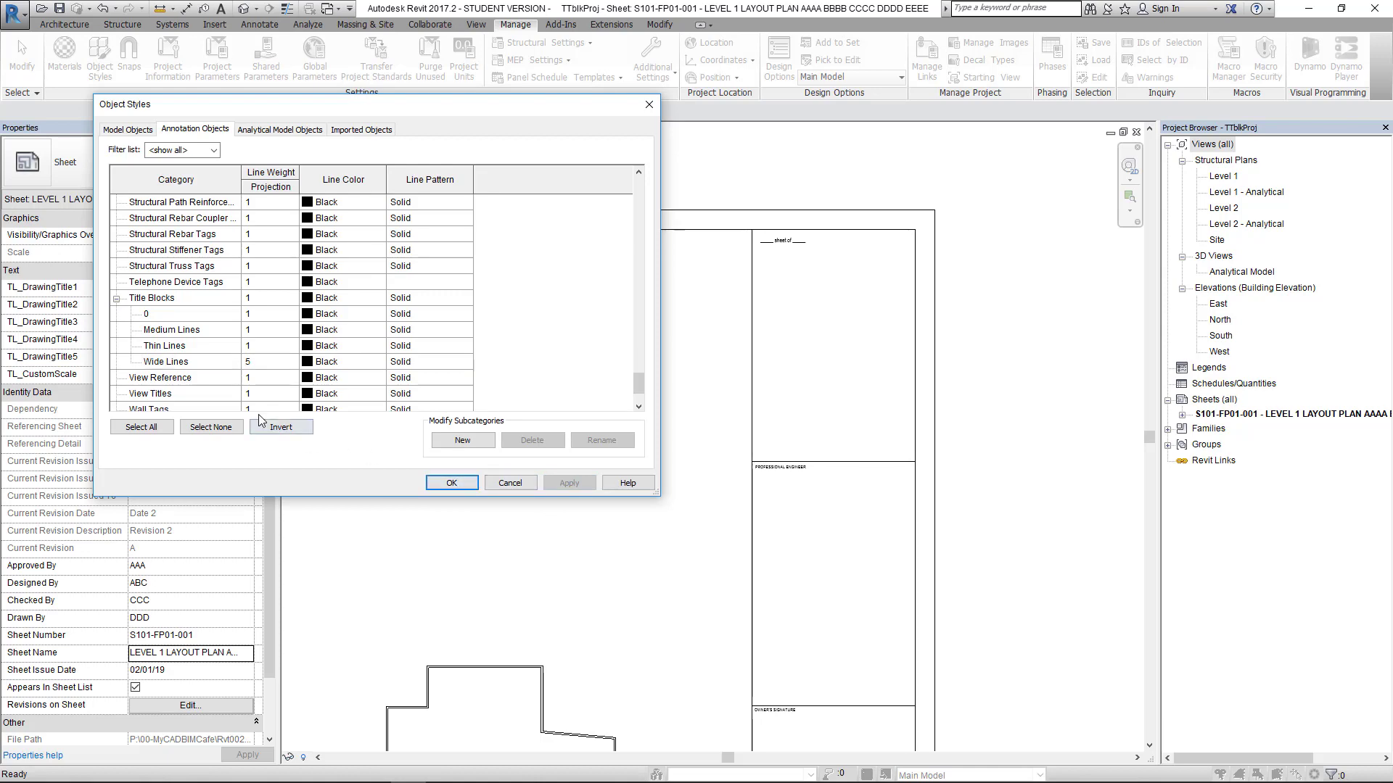
Step: Set the Title Blocks Wide Lines projection line weight to 7 and check the inner border on the sheet
{"action": "left_click", "coordinate": [261, 367]}
{"action": "left_click", "coordinate": [261, 367]}
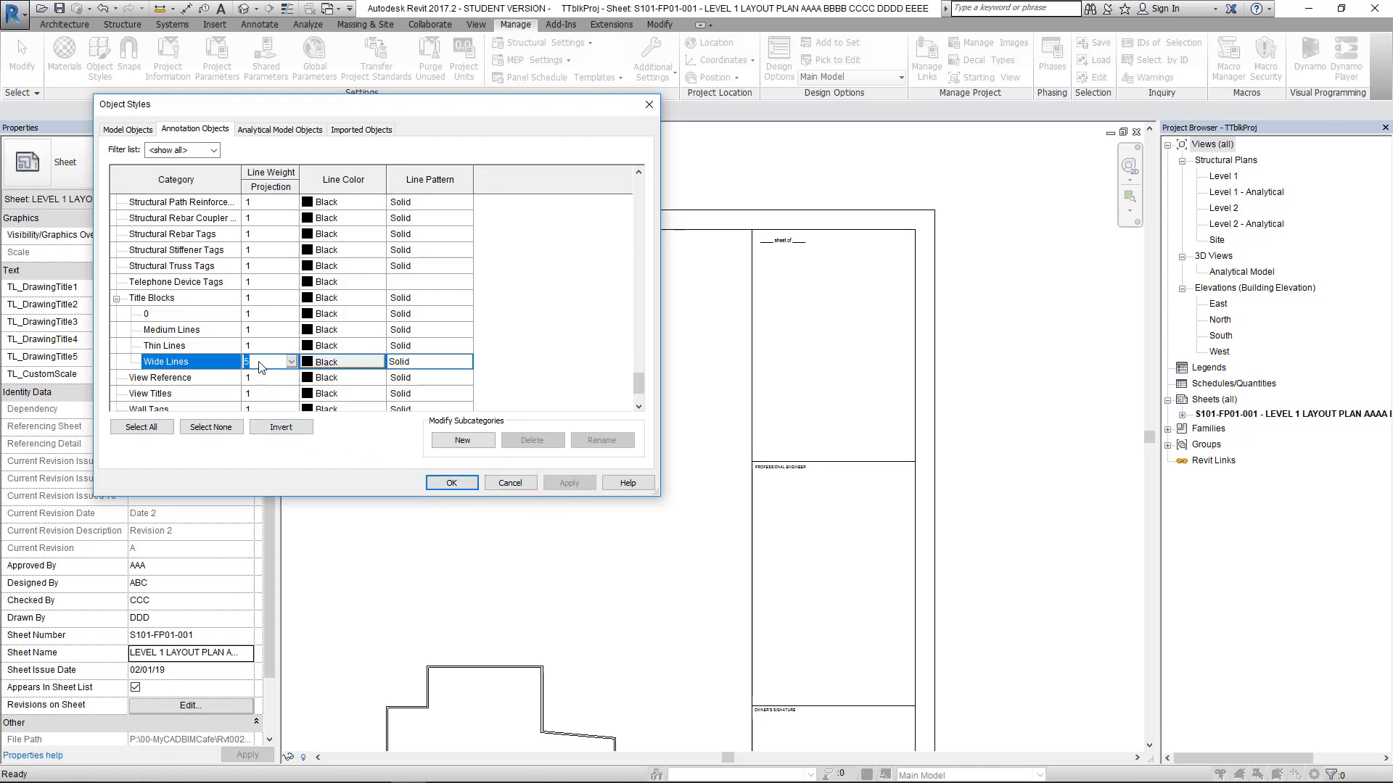
{"action": "type", "text": "7"}
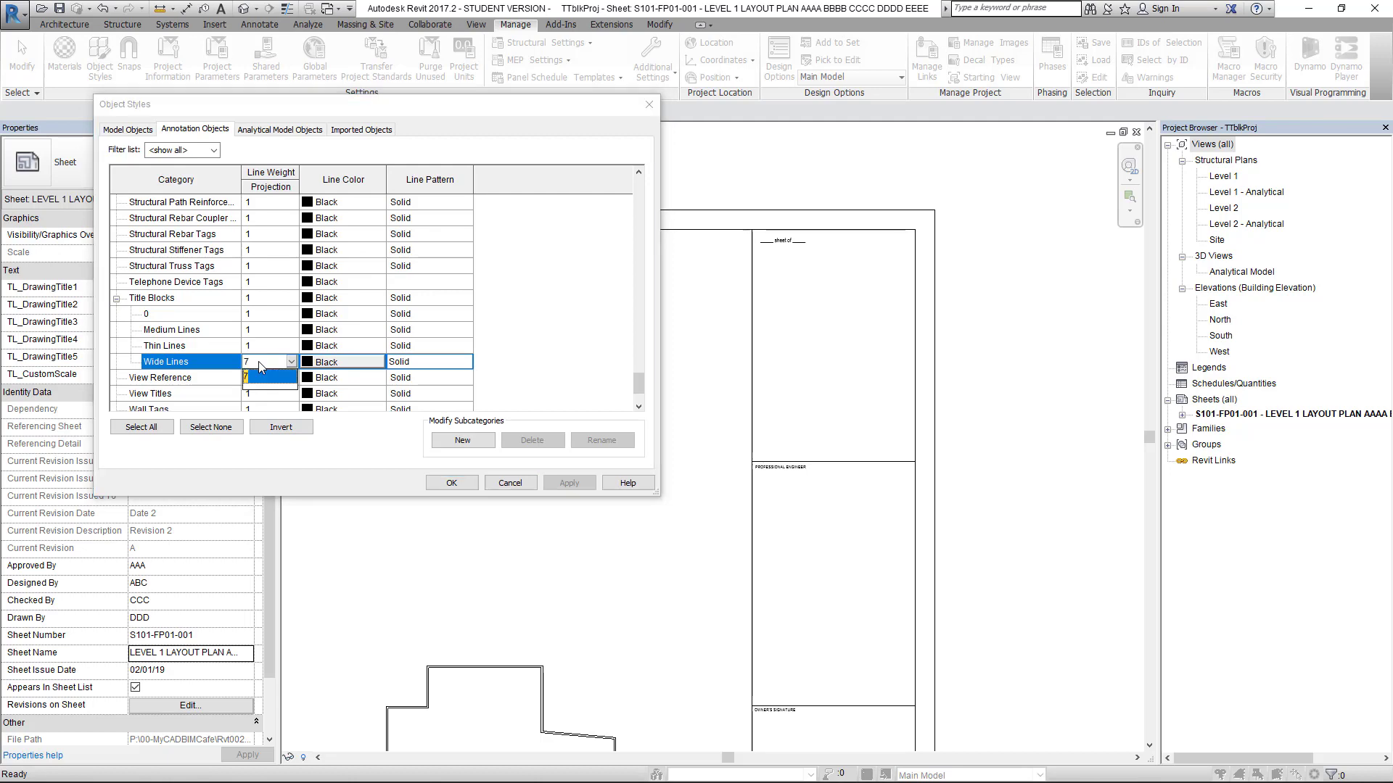
{"action": "left_click", "coordinate": [450, 482]}
{"action": "scroll", "coordinate": [943, 276], "scroll_direction": "up", "scroll_amount": 2}
{"action": "scroll", "coordinate": [519, 367], "scroll_direction": "down", "scroll_amount": 5}
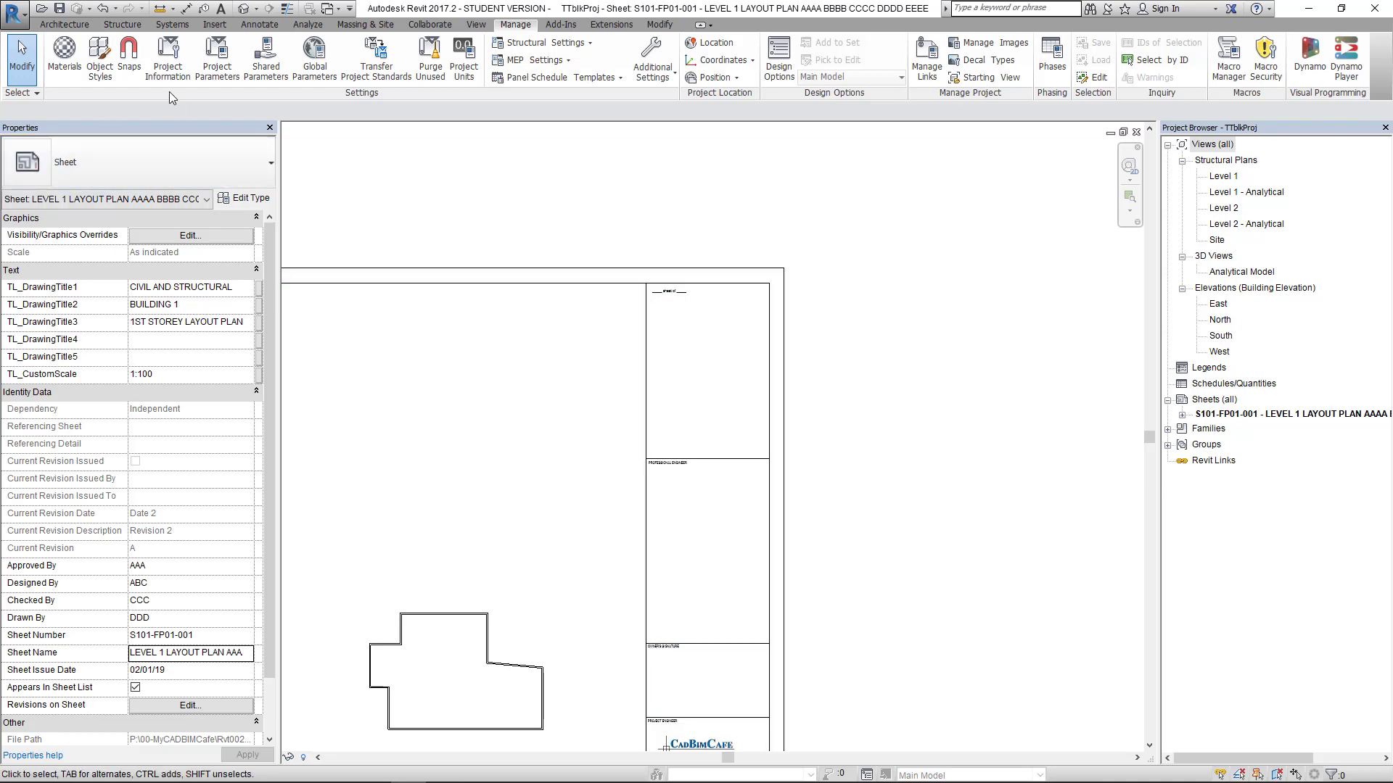
Step: Reopen the annotation object styles, set the Title Blocks Wide Lines projection line weight to 8, and check the inner border on the sheet
{"action": "left_click", "coordinate": [100, 59]}
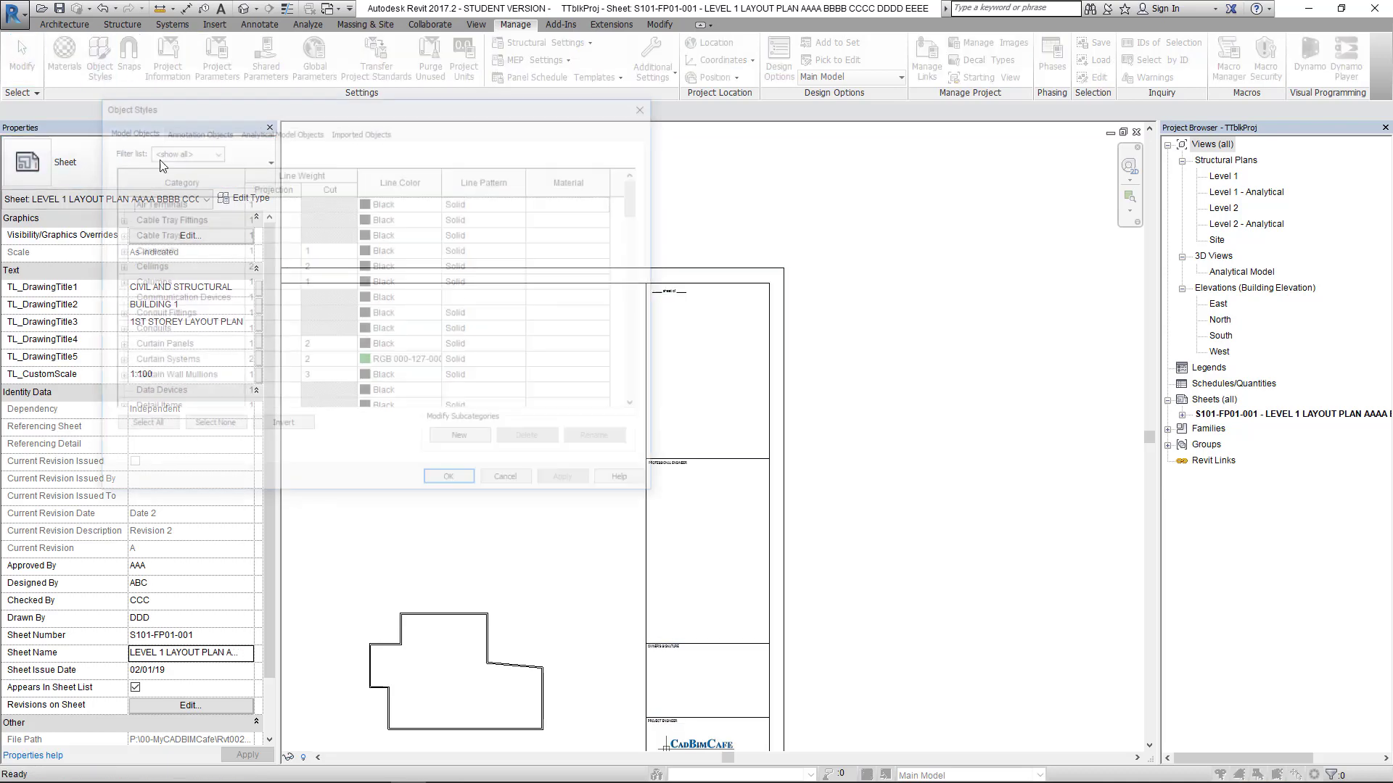
{"action": "left_click", "coordinate": [195, 129]}
{"action": "left_click_drag", "start_coordinate": [638, 194], "coordinate": [638, 401]}
{"action": "left_click", "coordinate": [116, 298]}
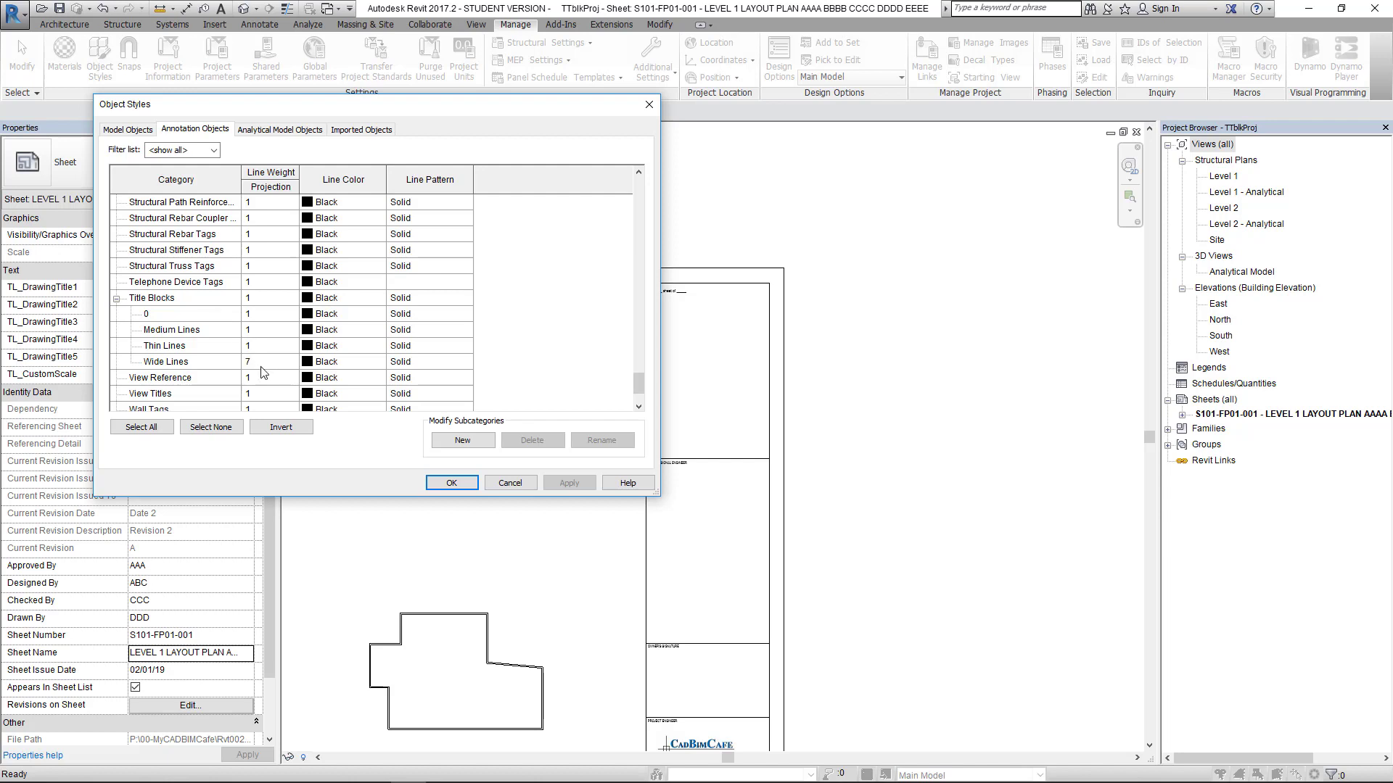
{"action": "left_click", "coordinate": [210, 362]}
{"action": "left_click", "coordinate": [262, 362]}
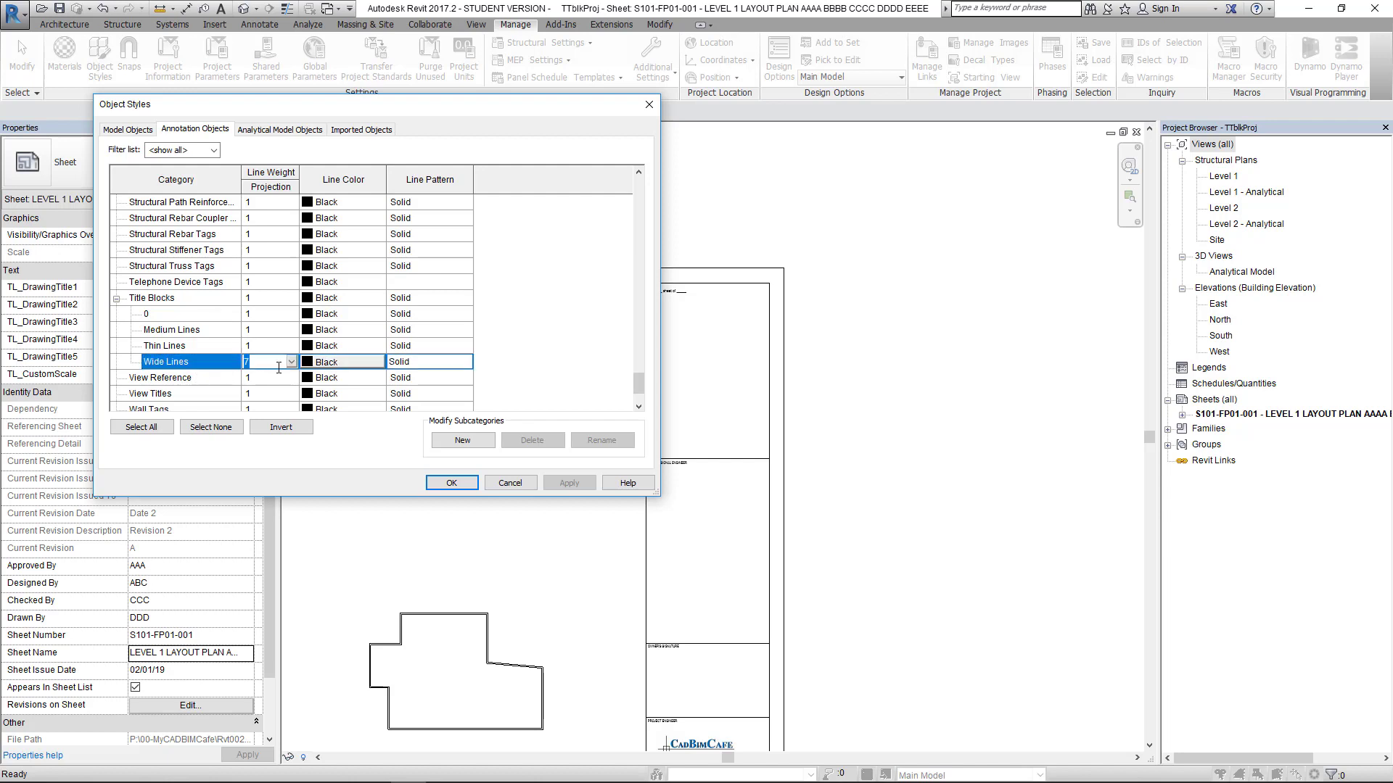
{"action": "type", "text": "8"}
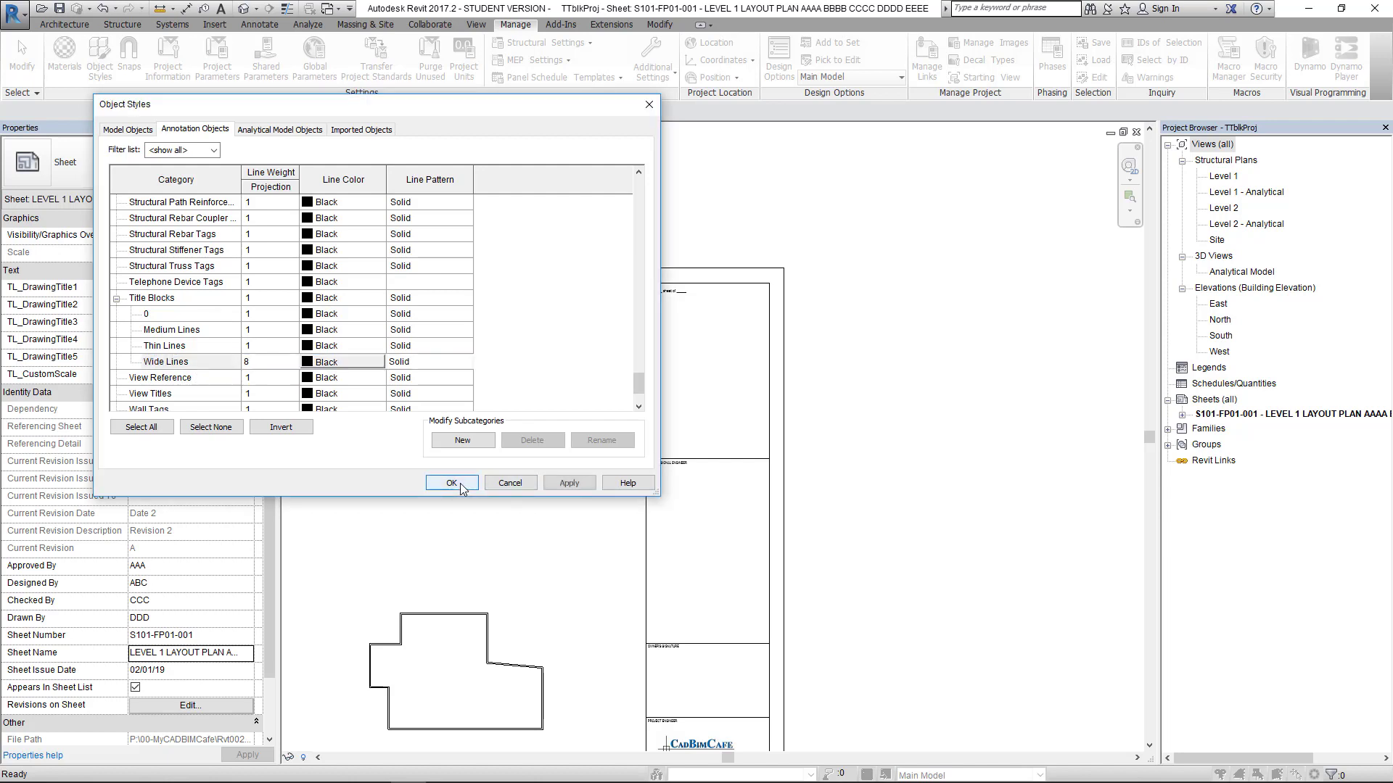
{"action": "left_click", "coordinate": [568, 483]}
{"action": "left_click", "coordinate": [454, 483]}
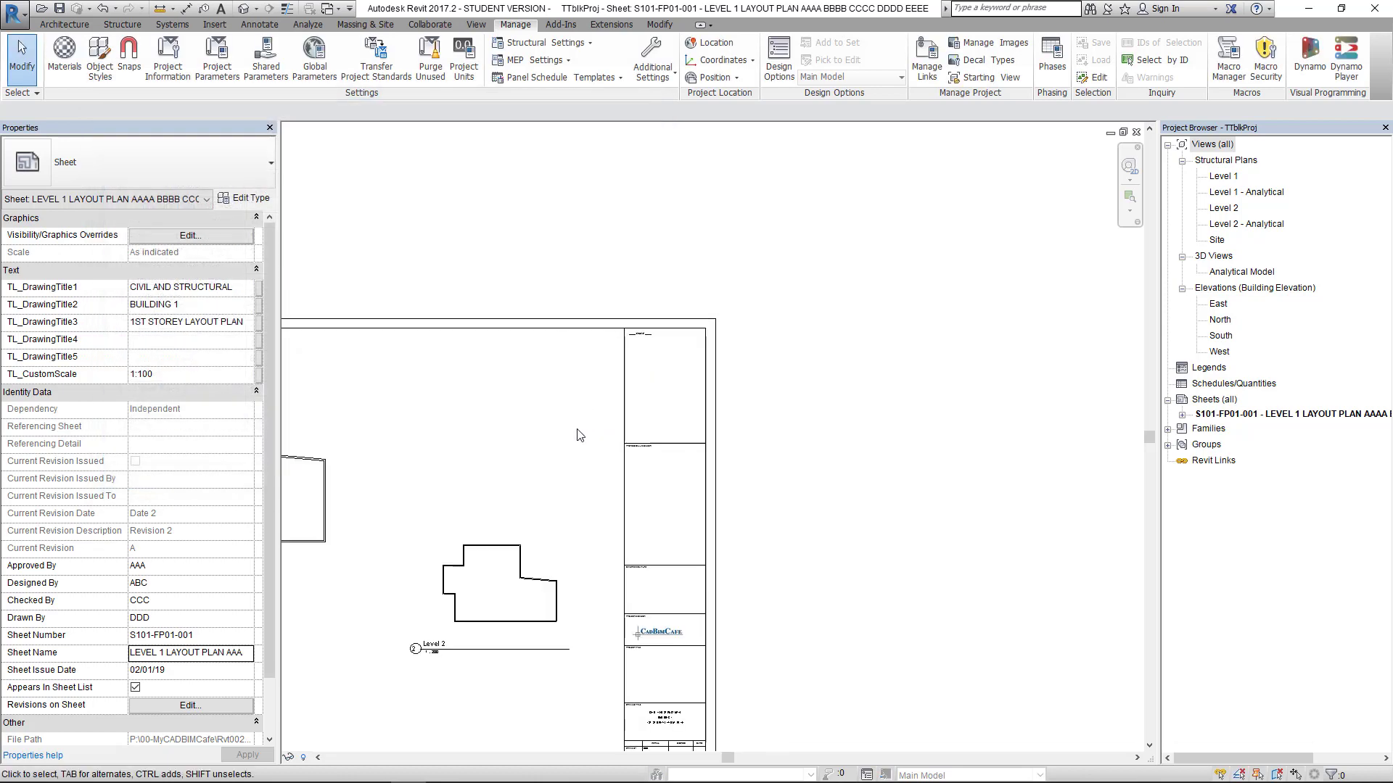
{"action": "scroll", "coordinate": [579, 436], "scroll_direction": "down", "scroll_amount": 2}
{"action": "scroll", "coordinate": [580, 433], "scroll_direction": "up", "scroll_amount": 6}
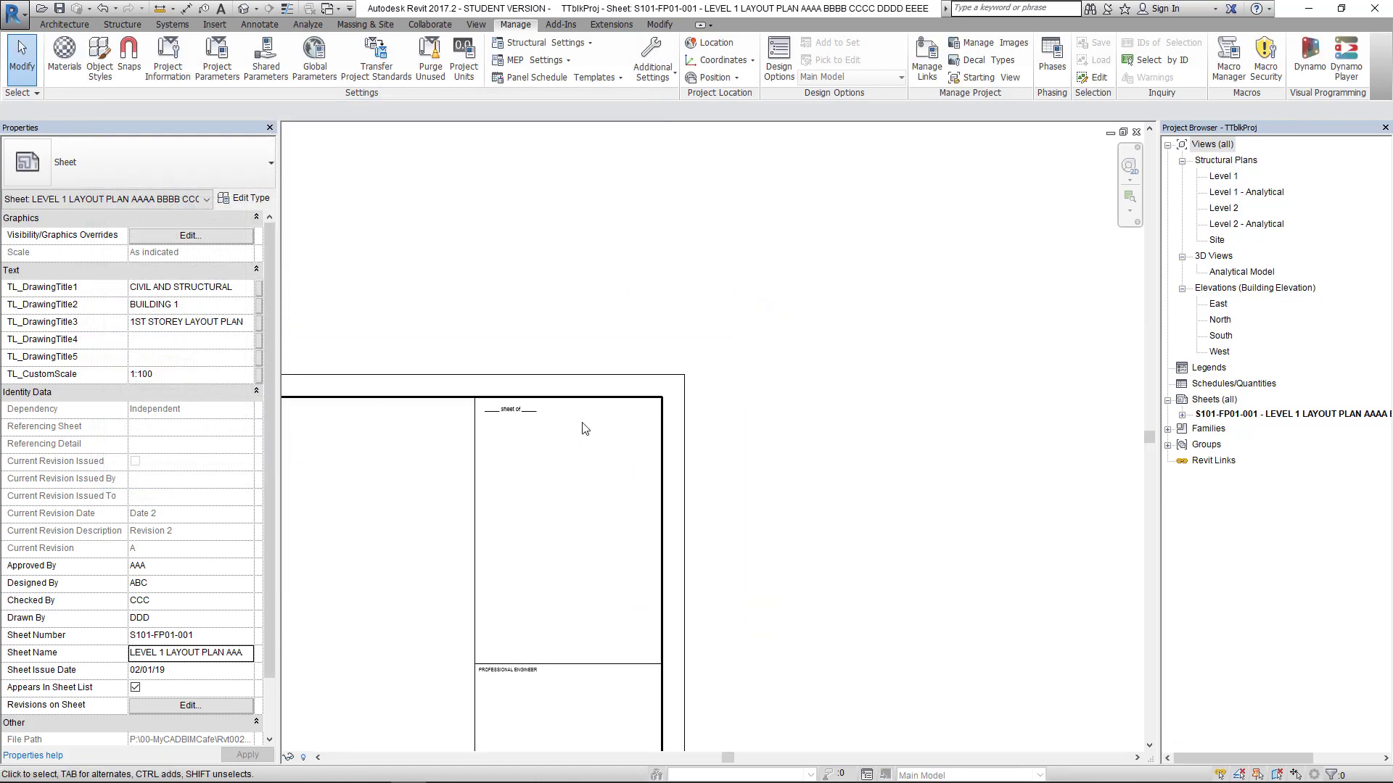
{"action": "scroll", "coordinate": [585, 429], "scroll_direction": "down", "scroll_amount": 2}
{"action": "middle_click_drag", "start_coordinate": [690, 275], "coordinate": [703, 457]}
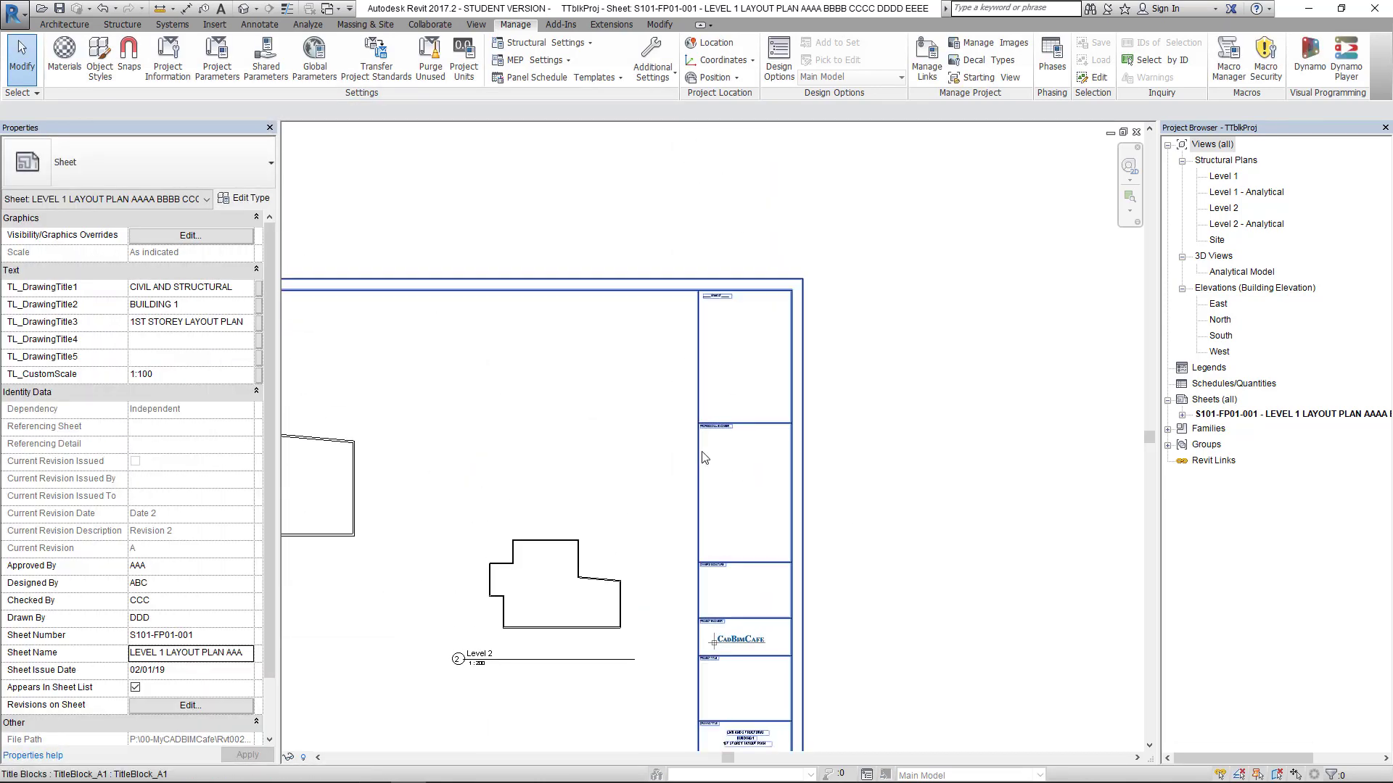
{"action": "scroll", "coordinate": [702, 331], "scroll_direction": "up", "scroll_amount": 2}
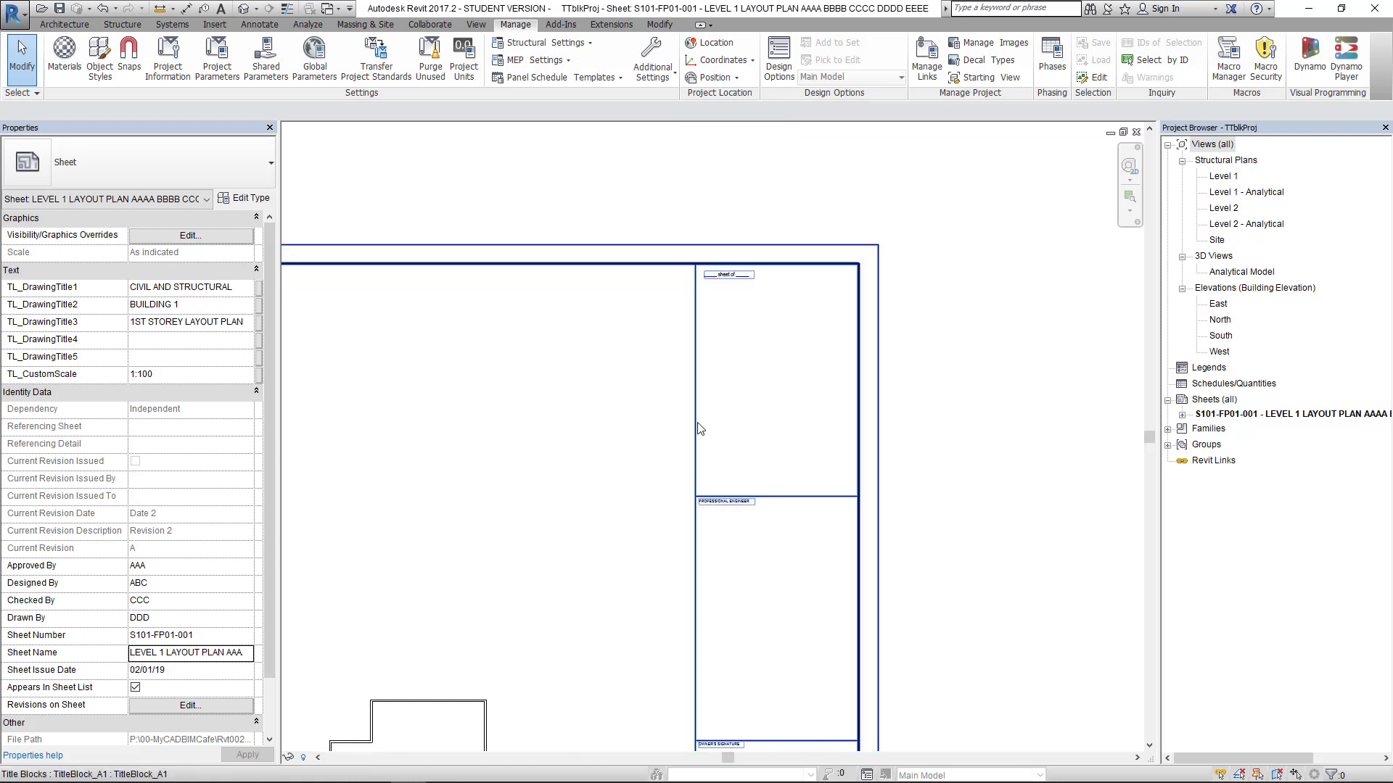
Step: In the annotation object styles, set the projection line weight of the Title Blocks subcategory 0 to 2
{"action": "left_click", "coordinate": [100, 58]}
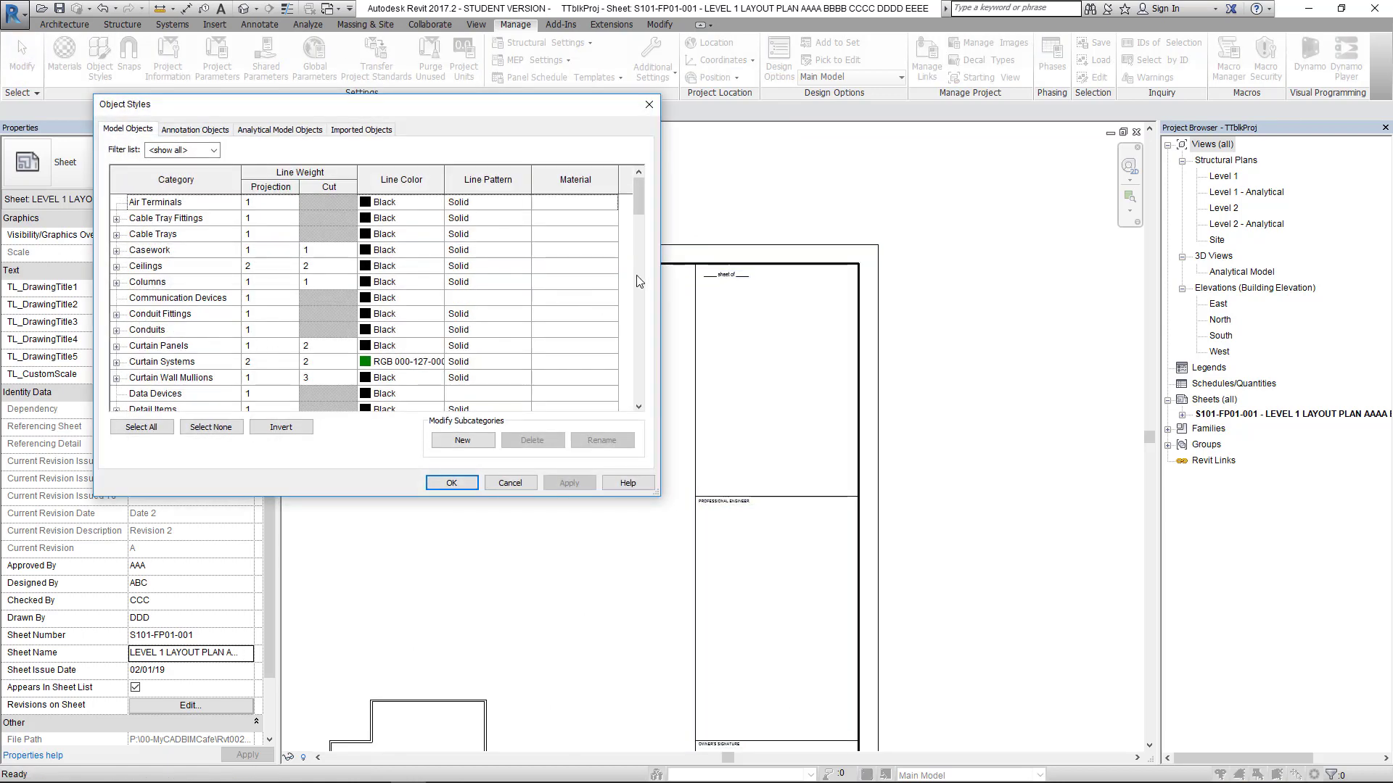
{"action": "left_click", "coordinate": [194, 129]}
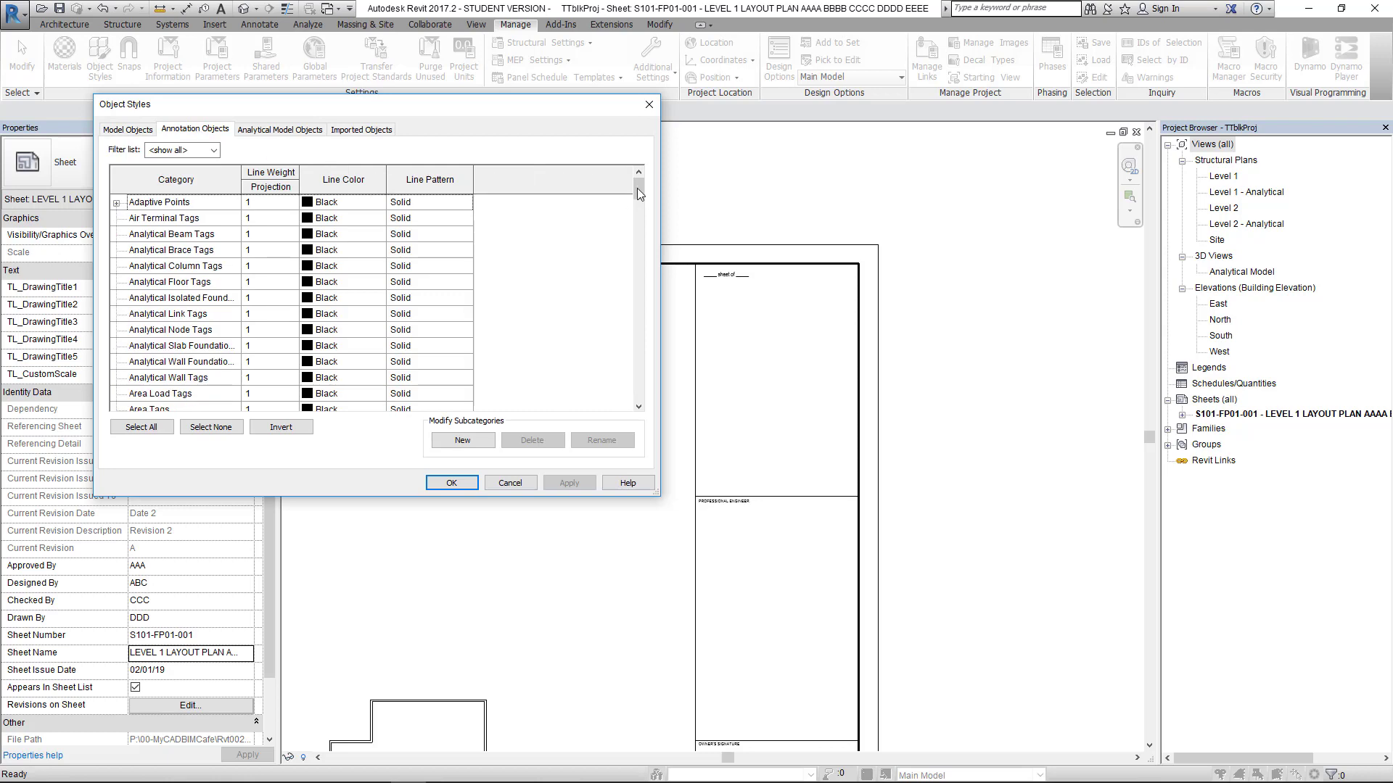
{"action": "scroll", "coordinate": [367, 369], "scroll_direction": "down", "scroll_amount": 20}
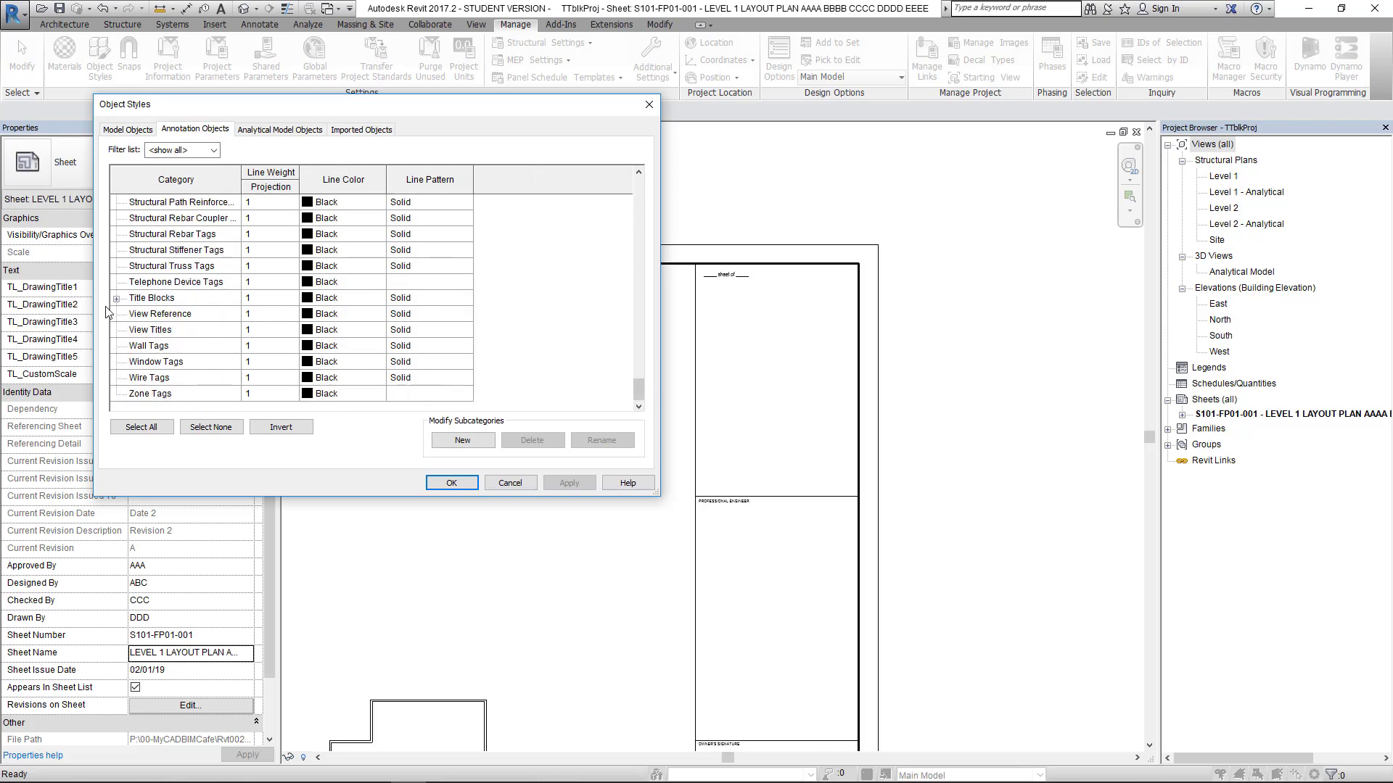
{"action": "left_click", "coordinate": [116, 298]}
{"action": "left_click", "coordinate": [166, 322]}
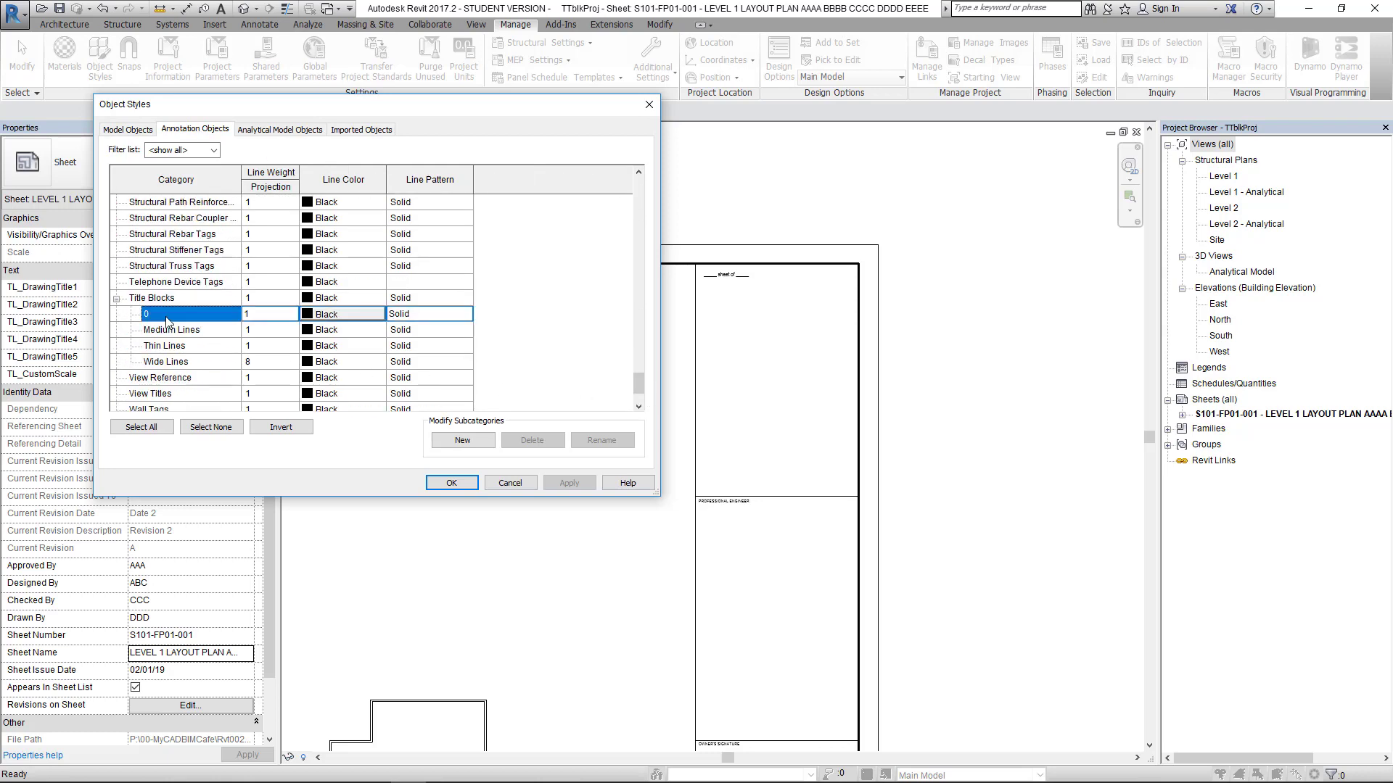
{"action": "left_click", "coordinate": [263, 317]}
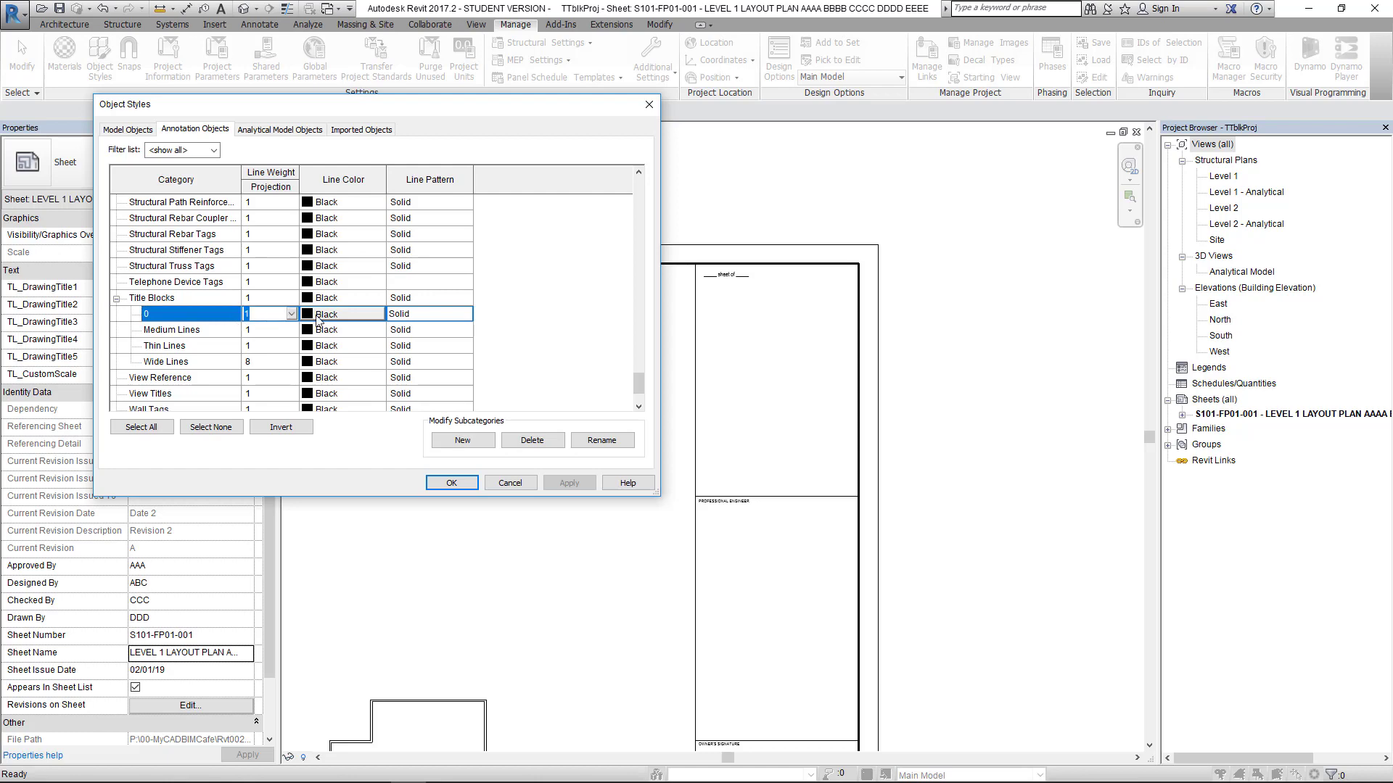
{"action": "type", "text": "2"}
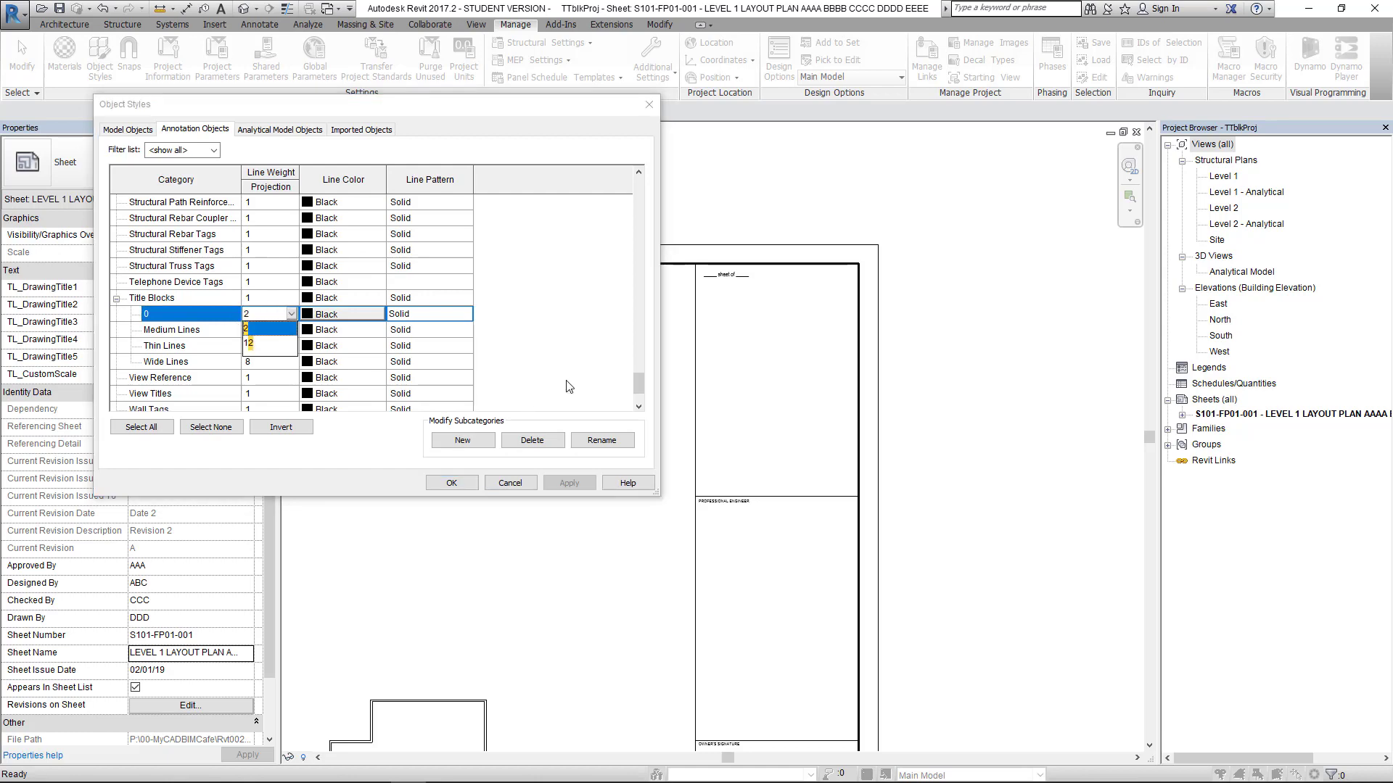
{"action": "left_click", "coordinate": [590, 376]}
{"action": "left_click", "coordinate": [571, 487]}
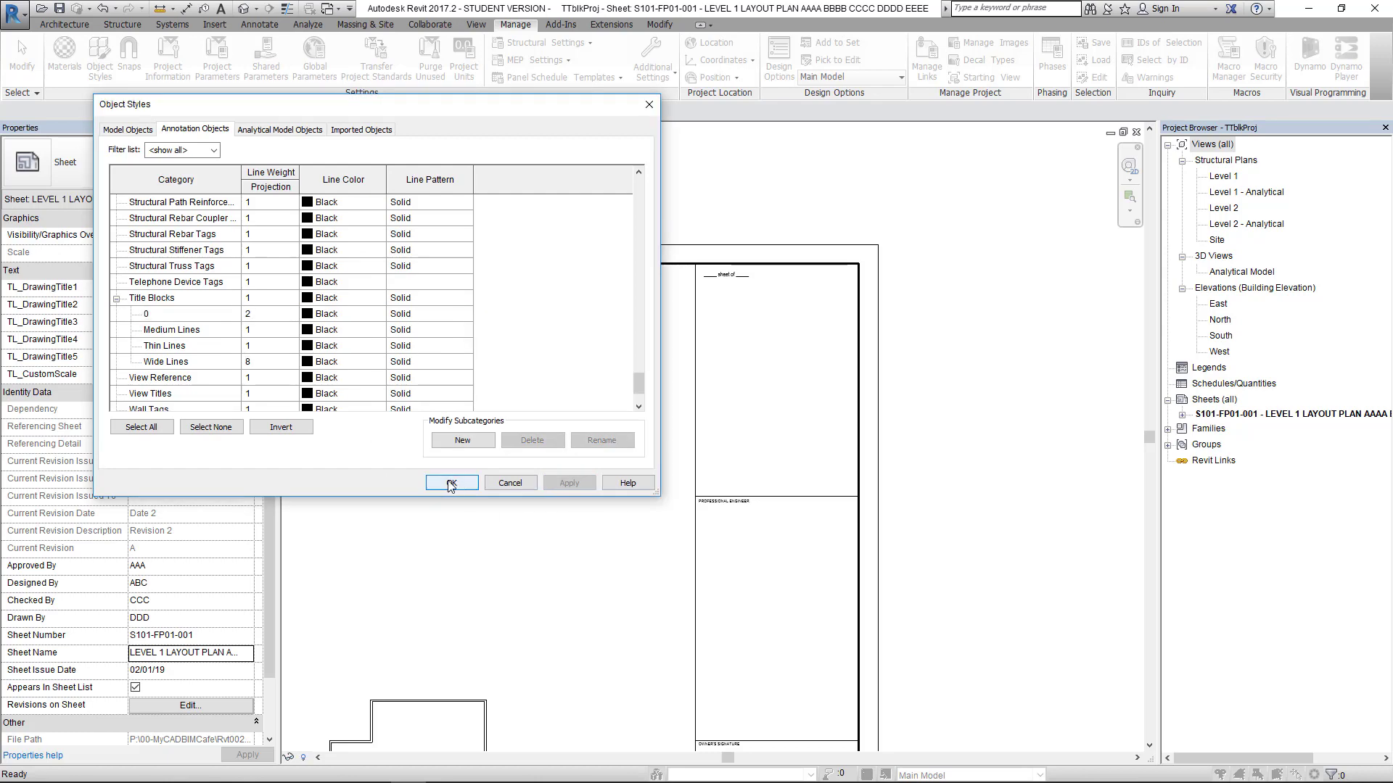
{"action": "left_click", "coordinate": [451, 482]}
Step: Examine the whole sheet with its title block line weights and the two placed plan views
{"action": "scroll", "coordinate": [600, 274], "scroll_direction": "down", "scroll_amount": 3}
{"action": "middle_click_drag", "start_coordinate": [631, 334], "coordinate": [732, 359]}
{"action": "scroll", "coordinate": [609, 404], "scroll_direction": "up", "scroll_amount": 2}
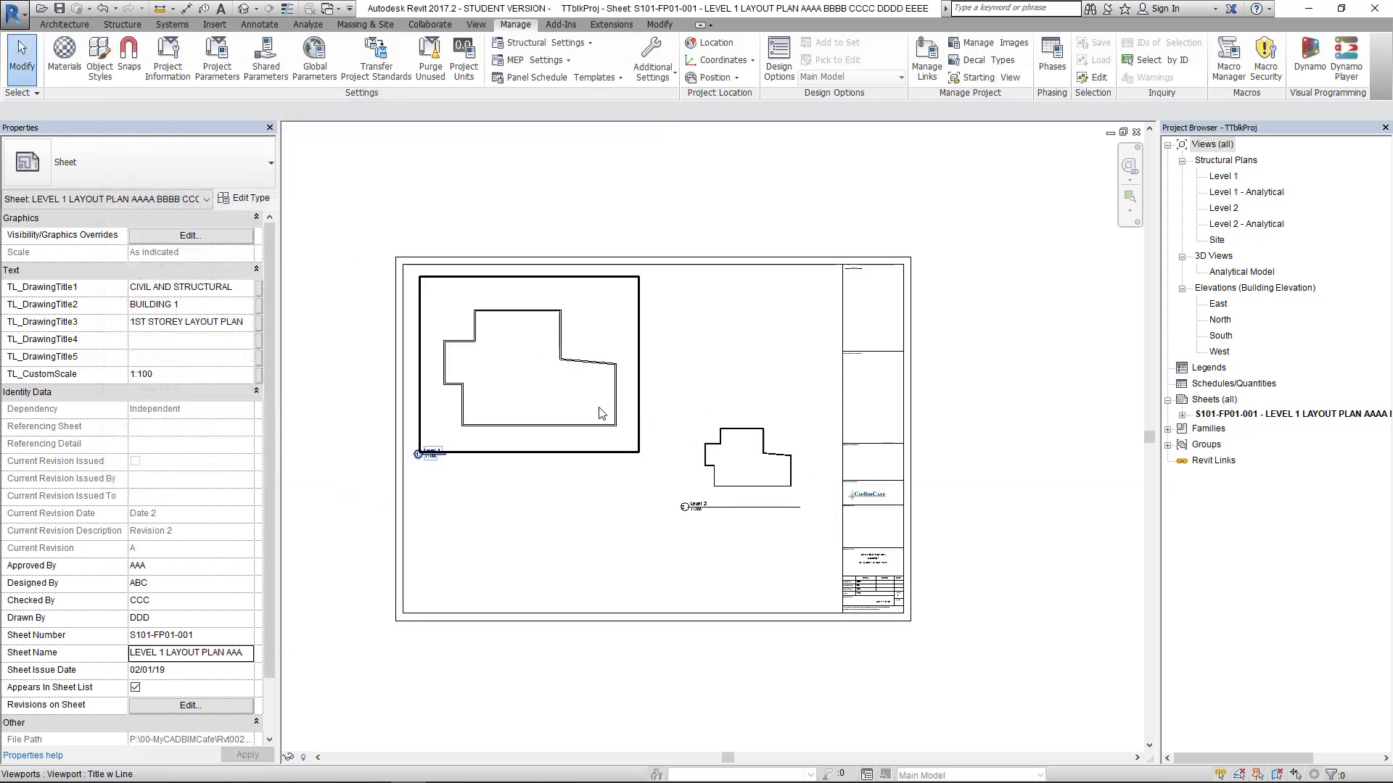
{"action": "scroll", "coordinate": [609, 404], "scroll_direction": "up", "scroll_amount": 1}
{"action": "middle_click_drag", "start_coordinate": [610, 404], "coordinate": [631, 446]}
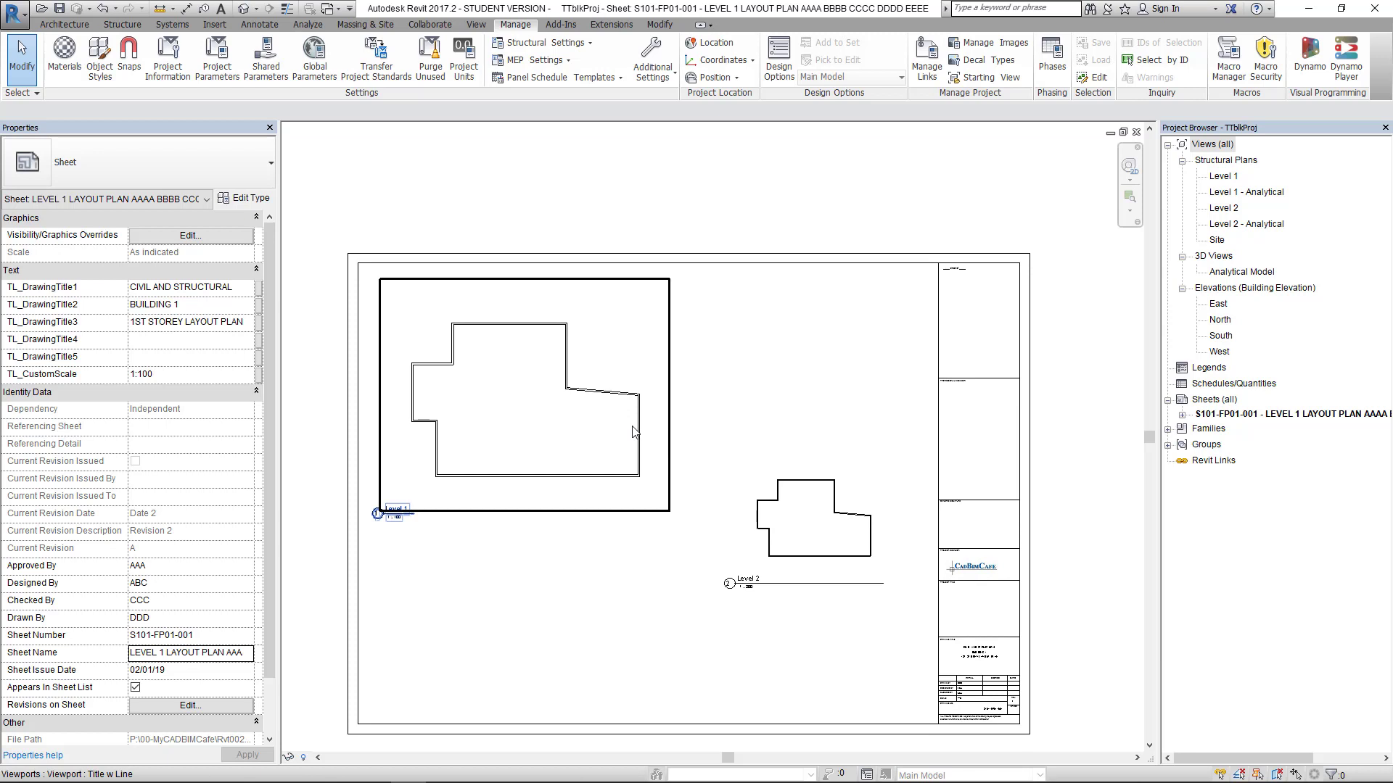
{"action": "middle_click_drag", "start_coordinate": [564, 545], "coordinate": [554, 492]}
{"action": "scroll", "coordinate": [545, 502], "scroll_direction": "up", "scroll_amount": 1}
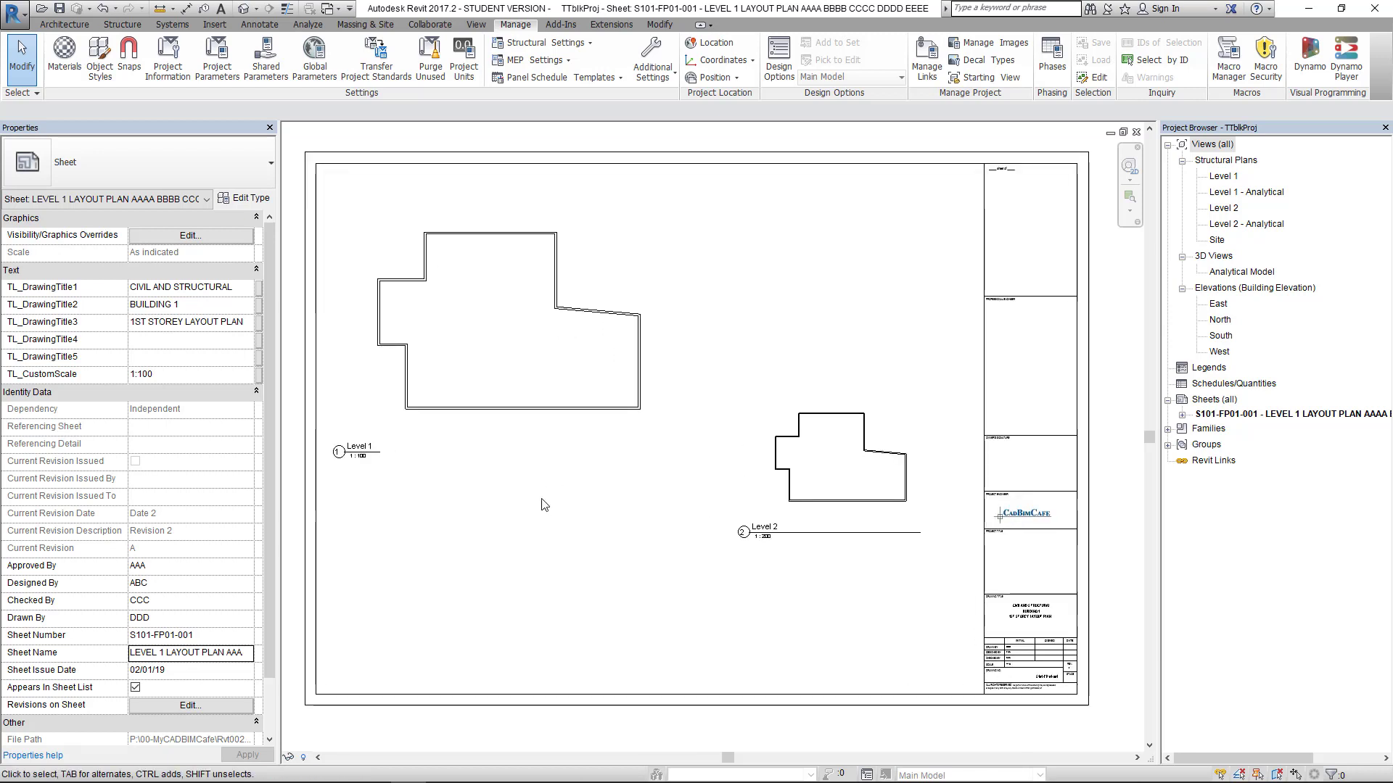